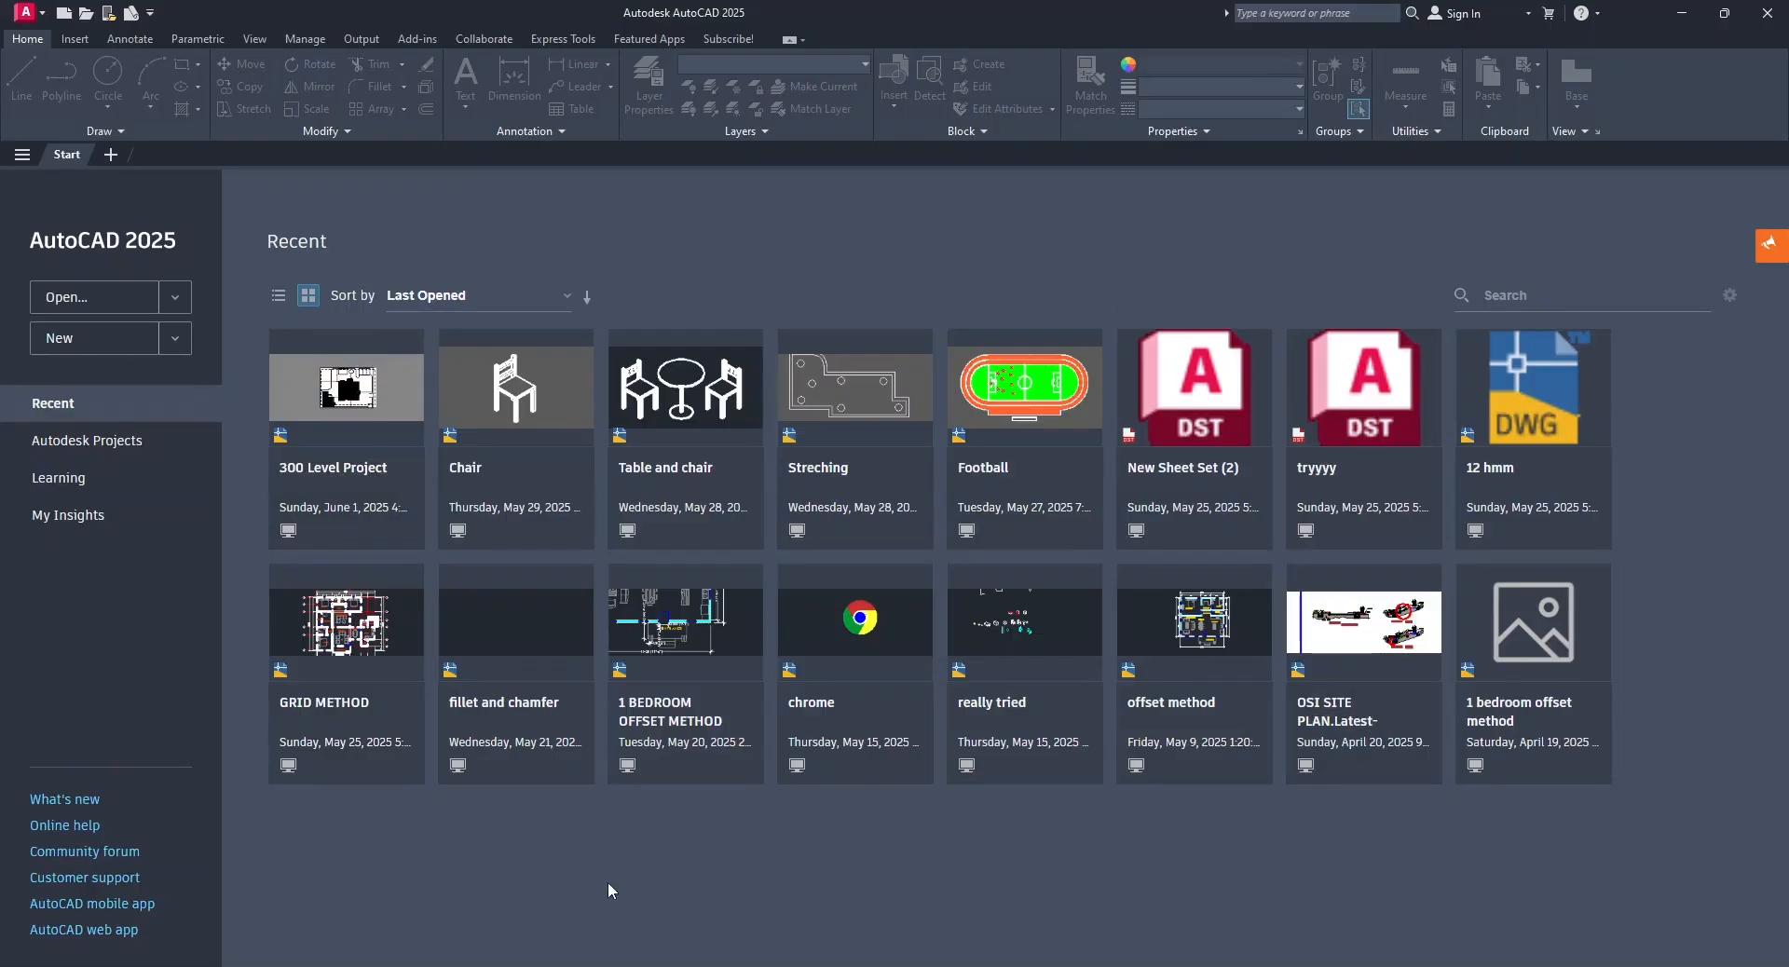
click(278, 296)
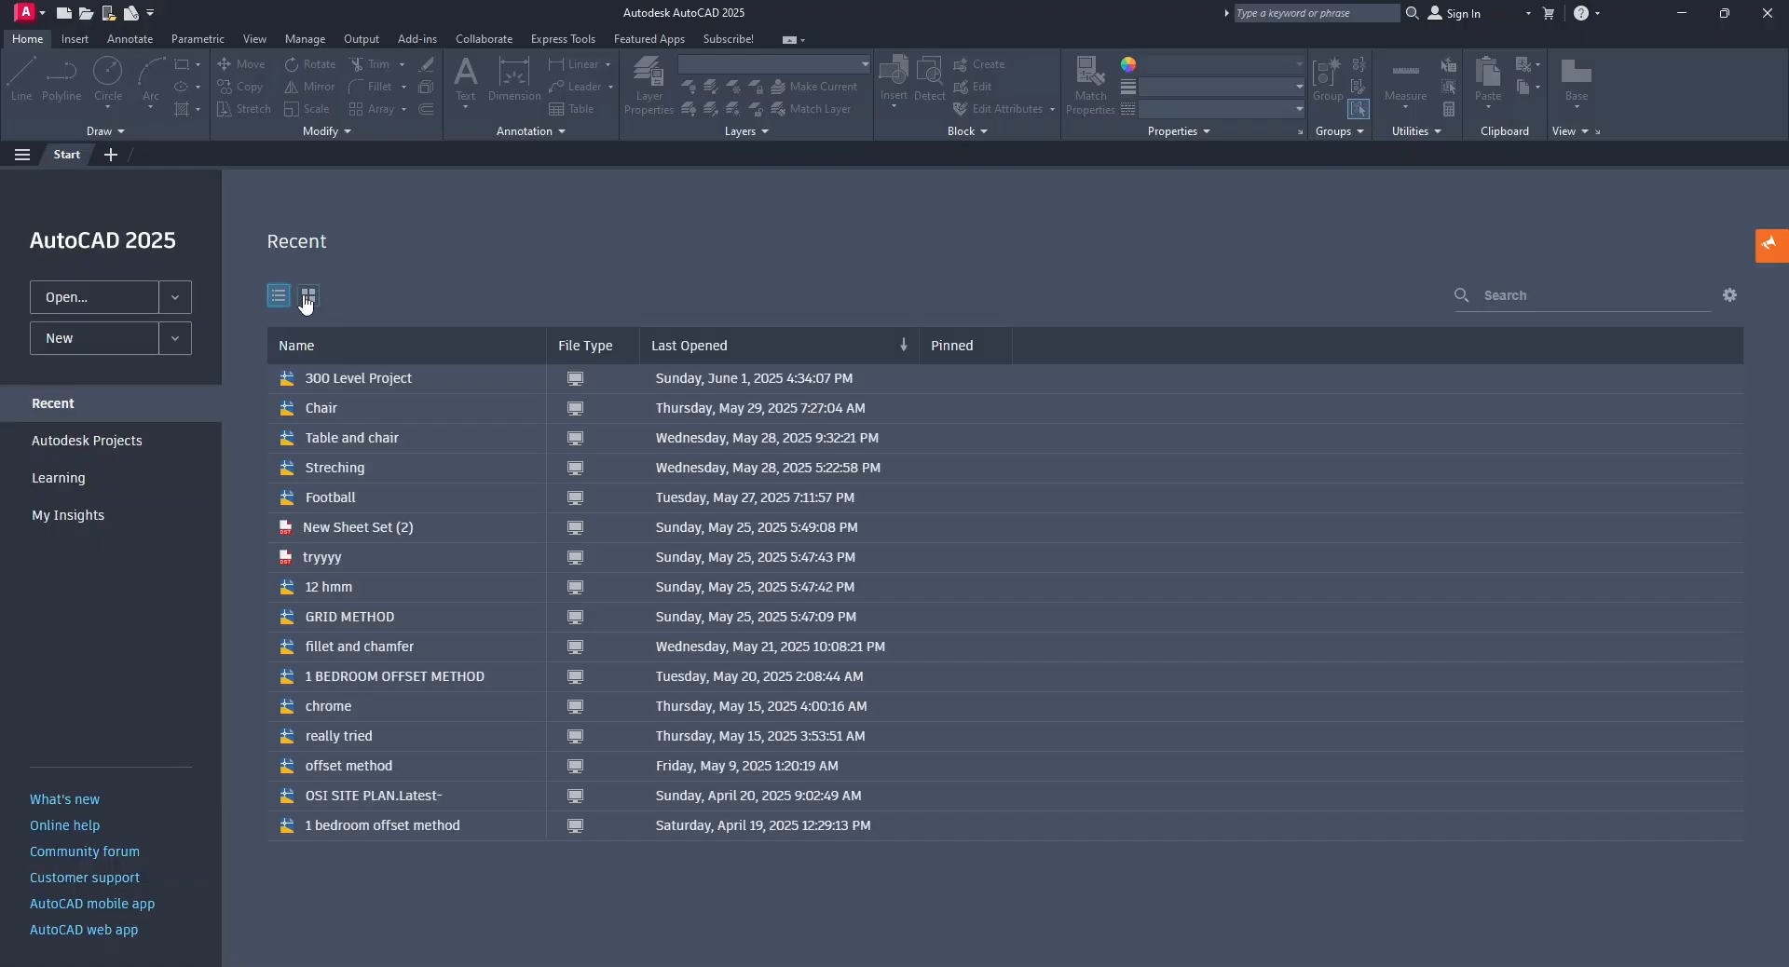
click(307, 297)
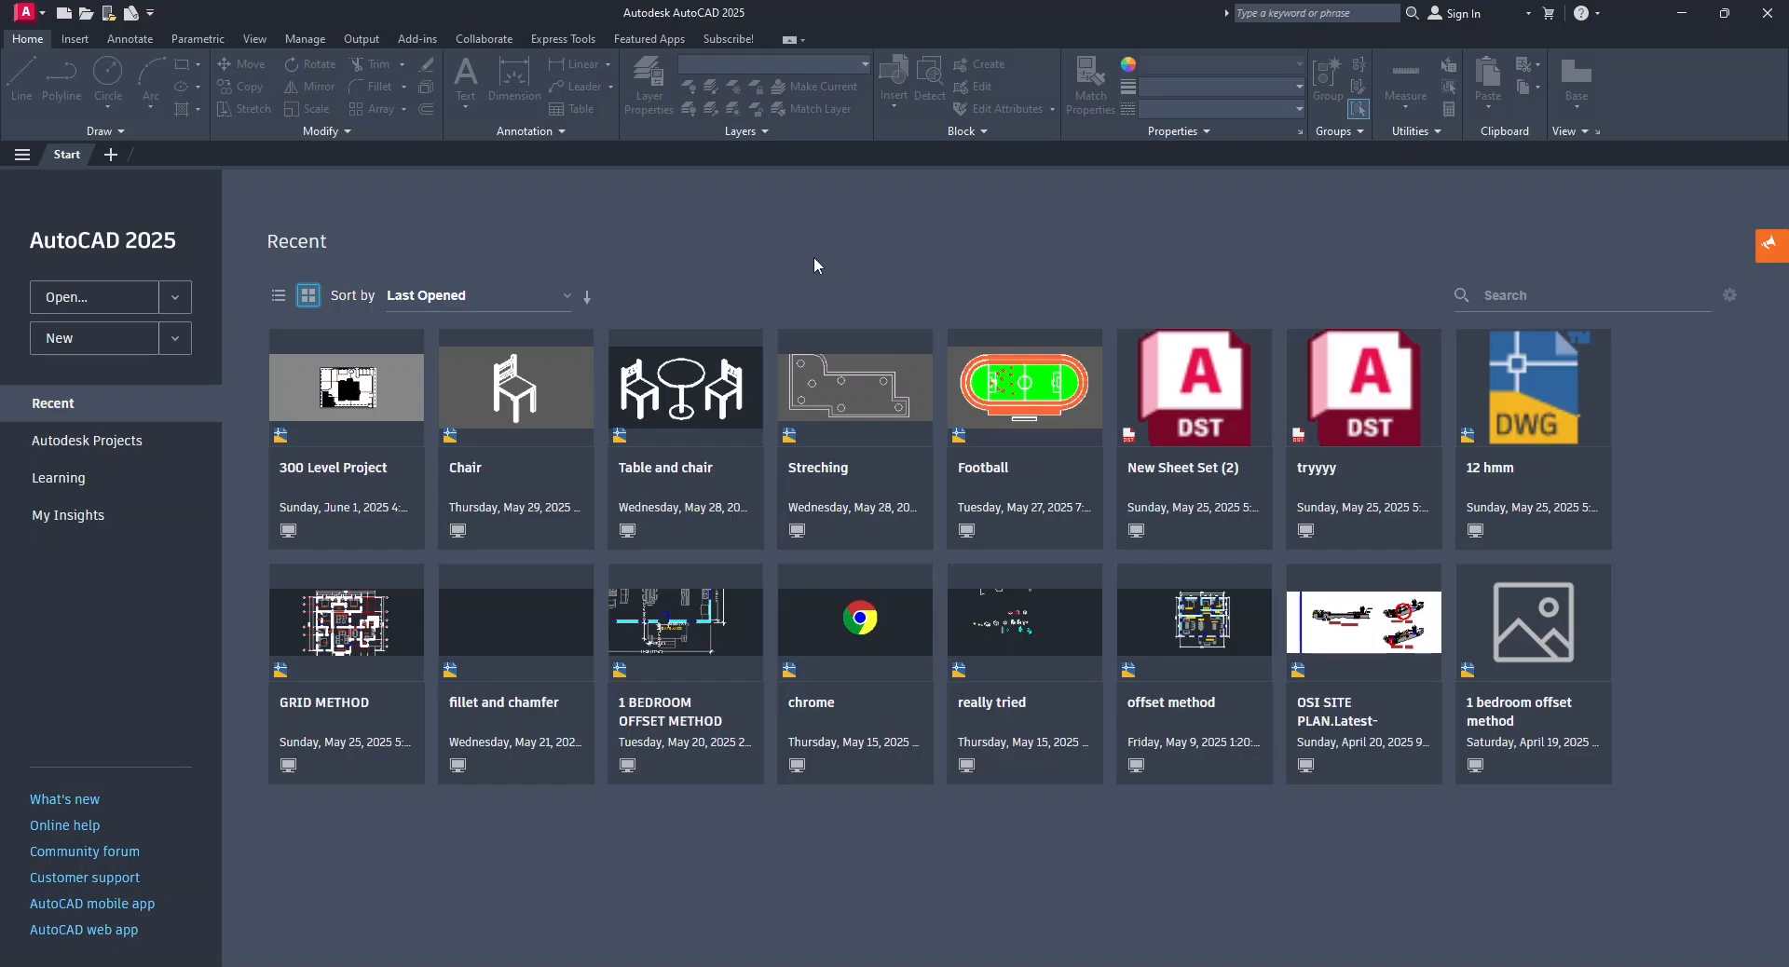
click(174, 346)
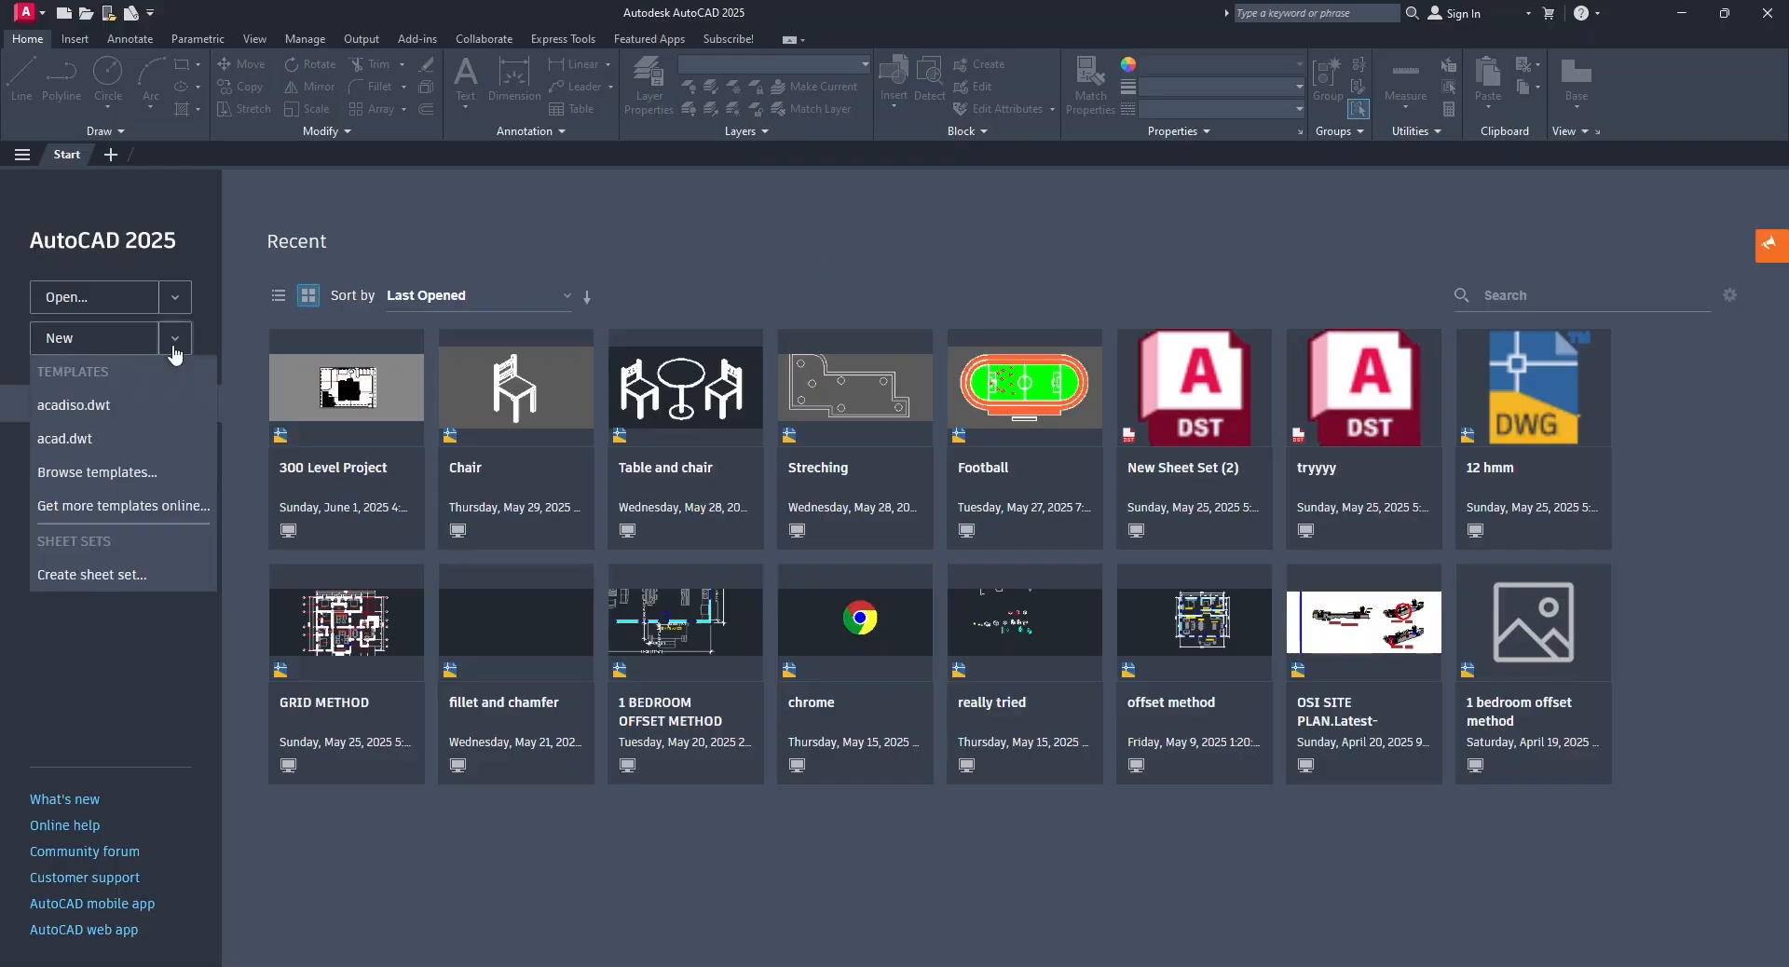
click(122, 475)
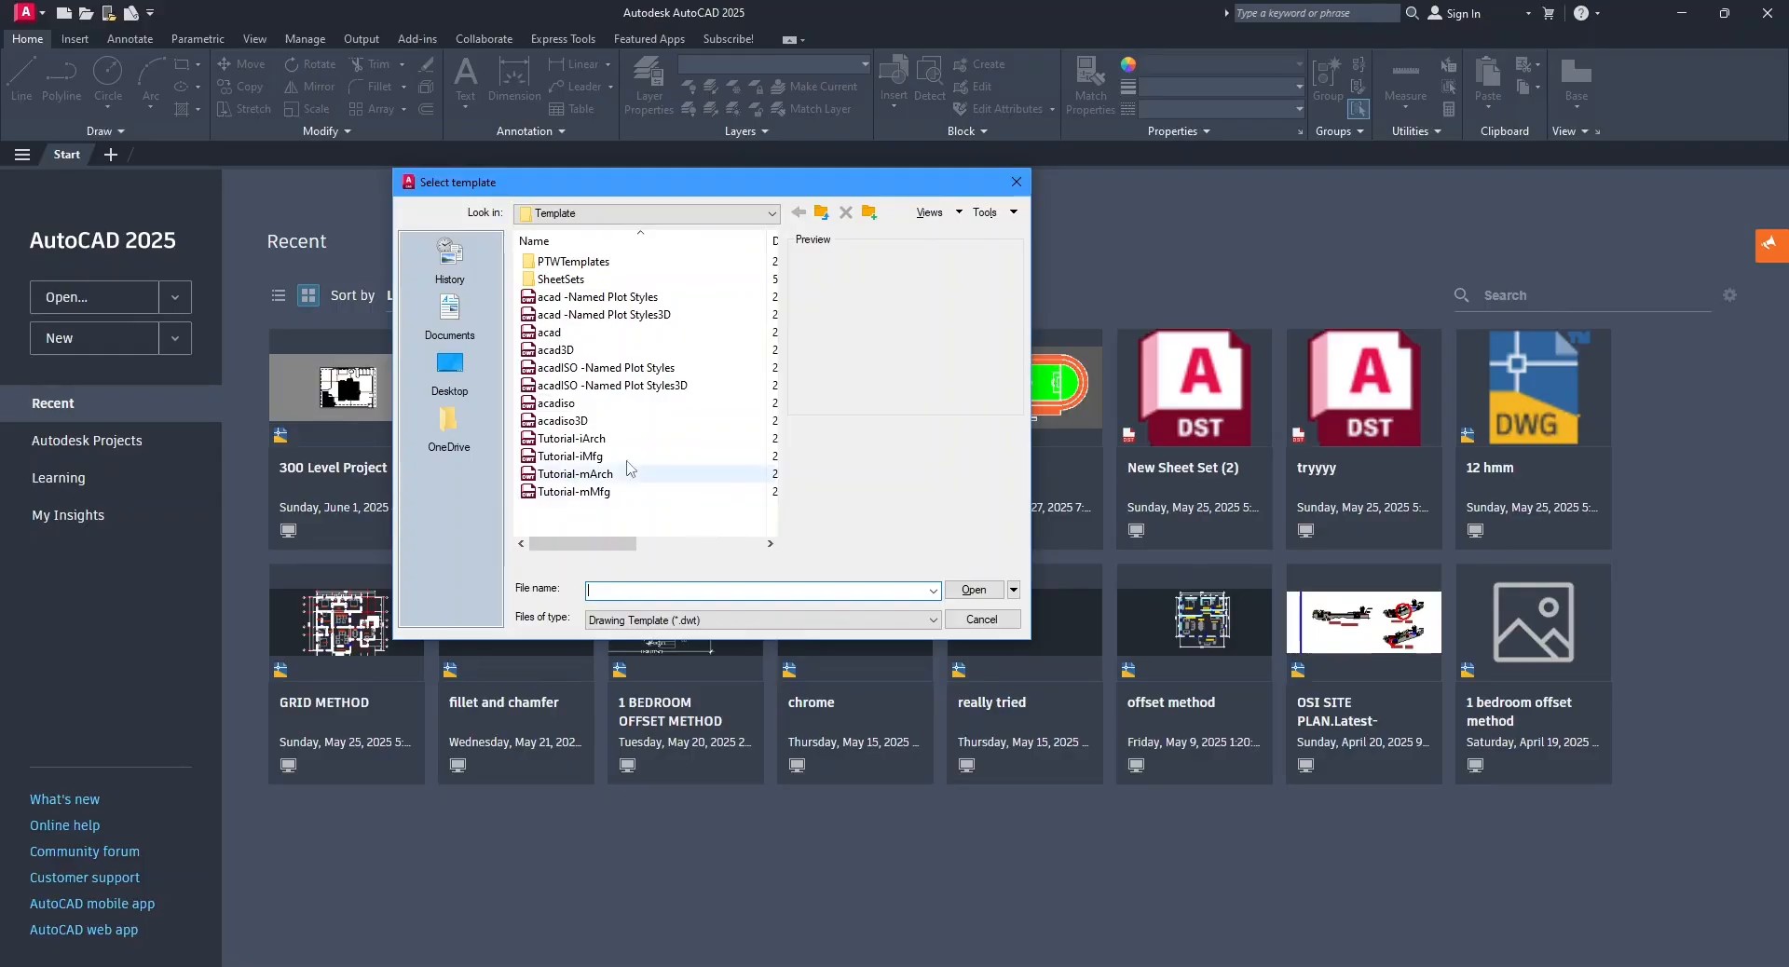
click(642, 405)
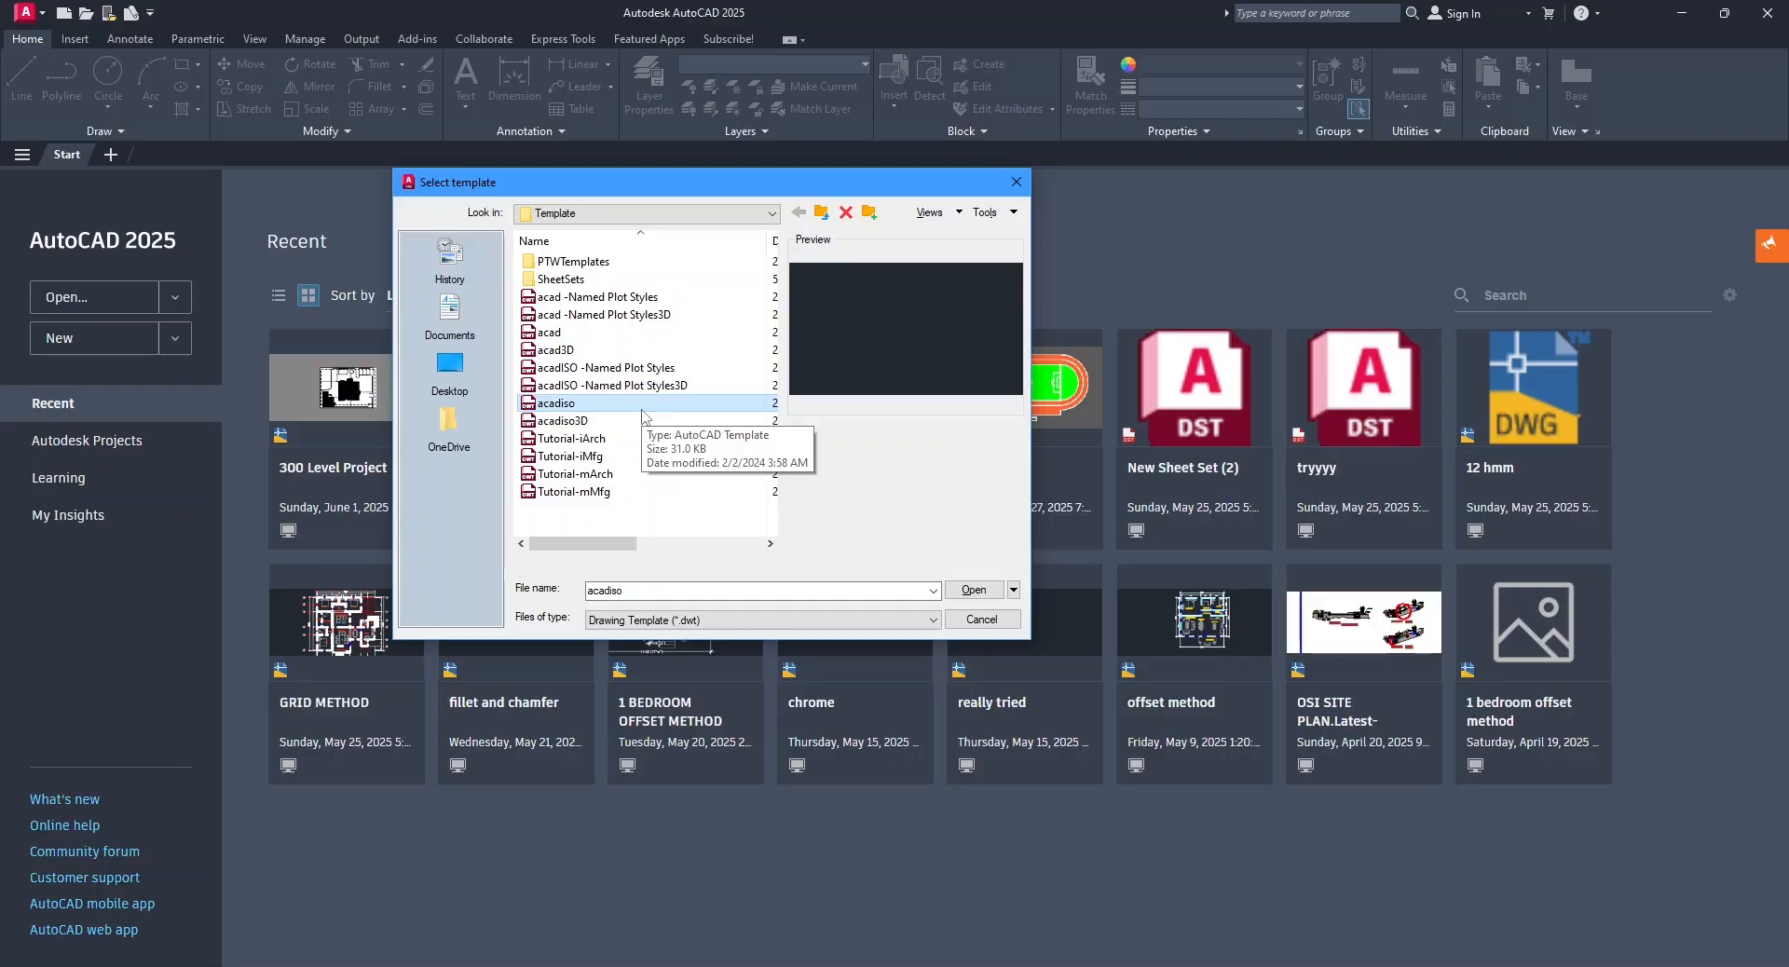
click(609, 333)
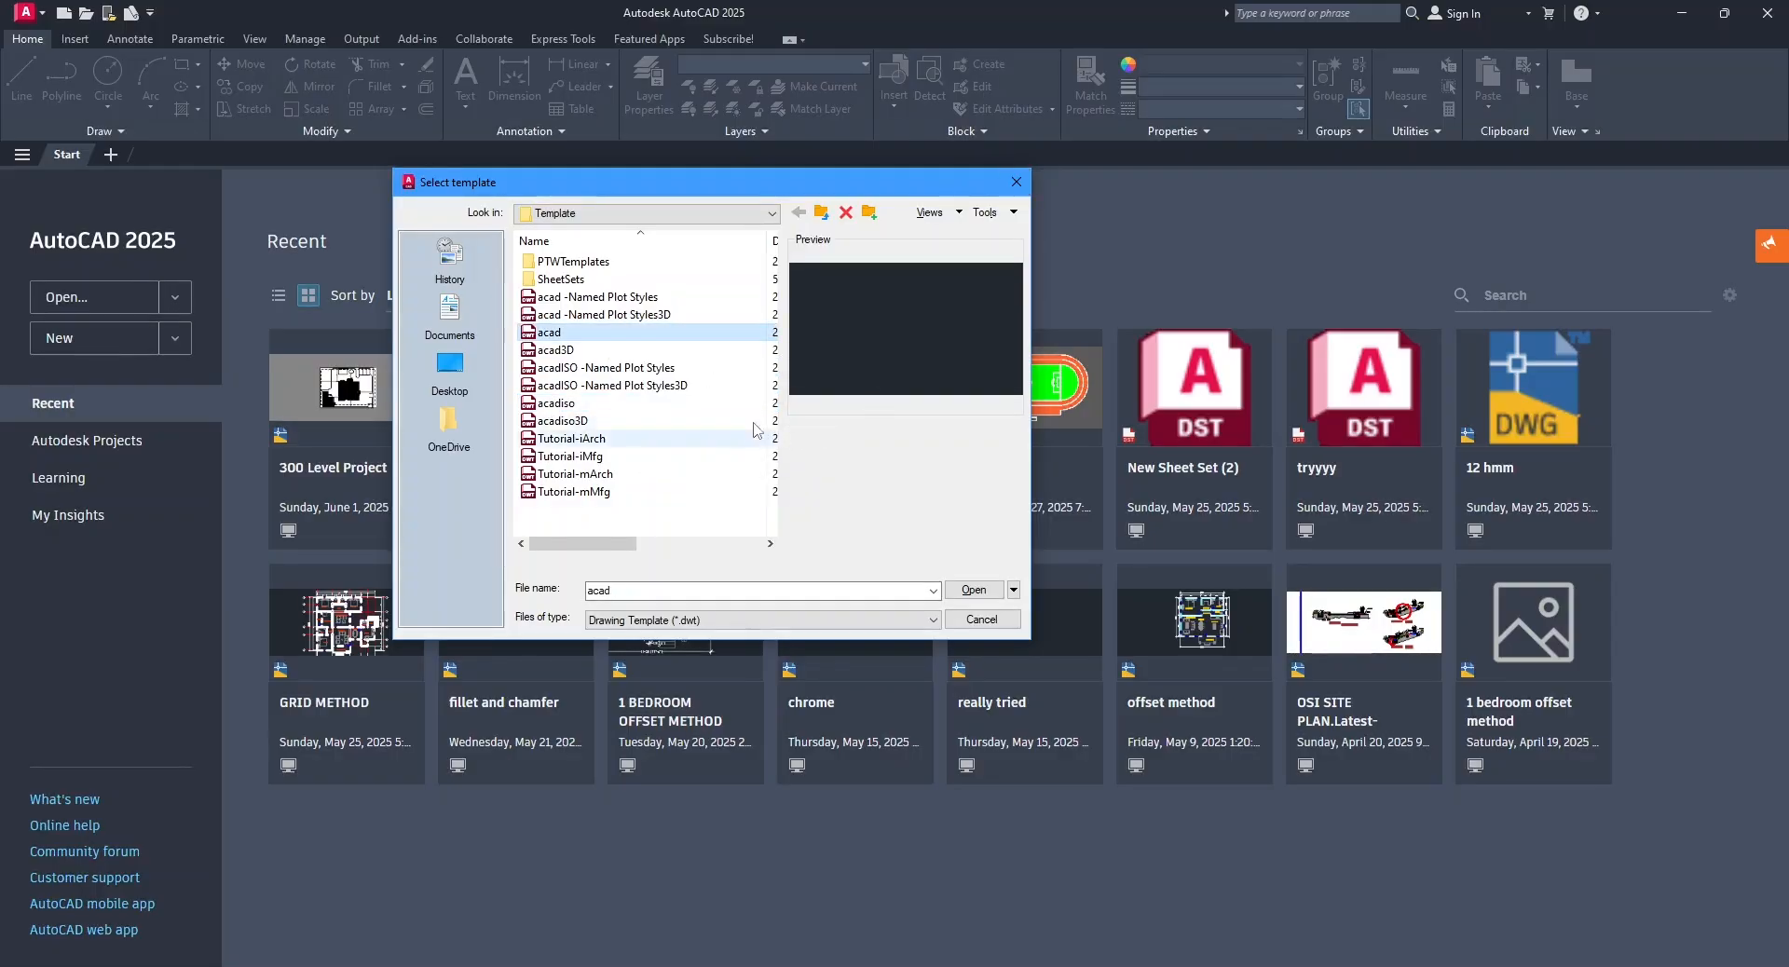
click(1019, 193)
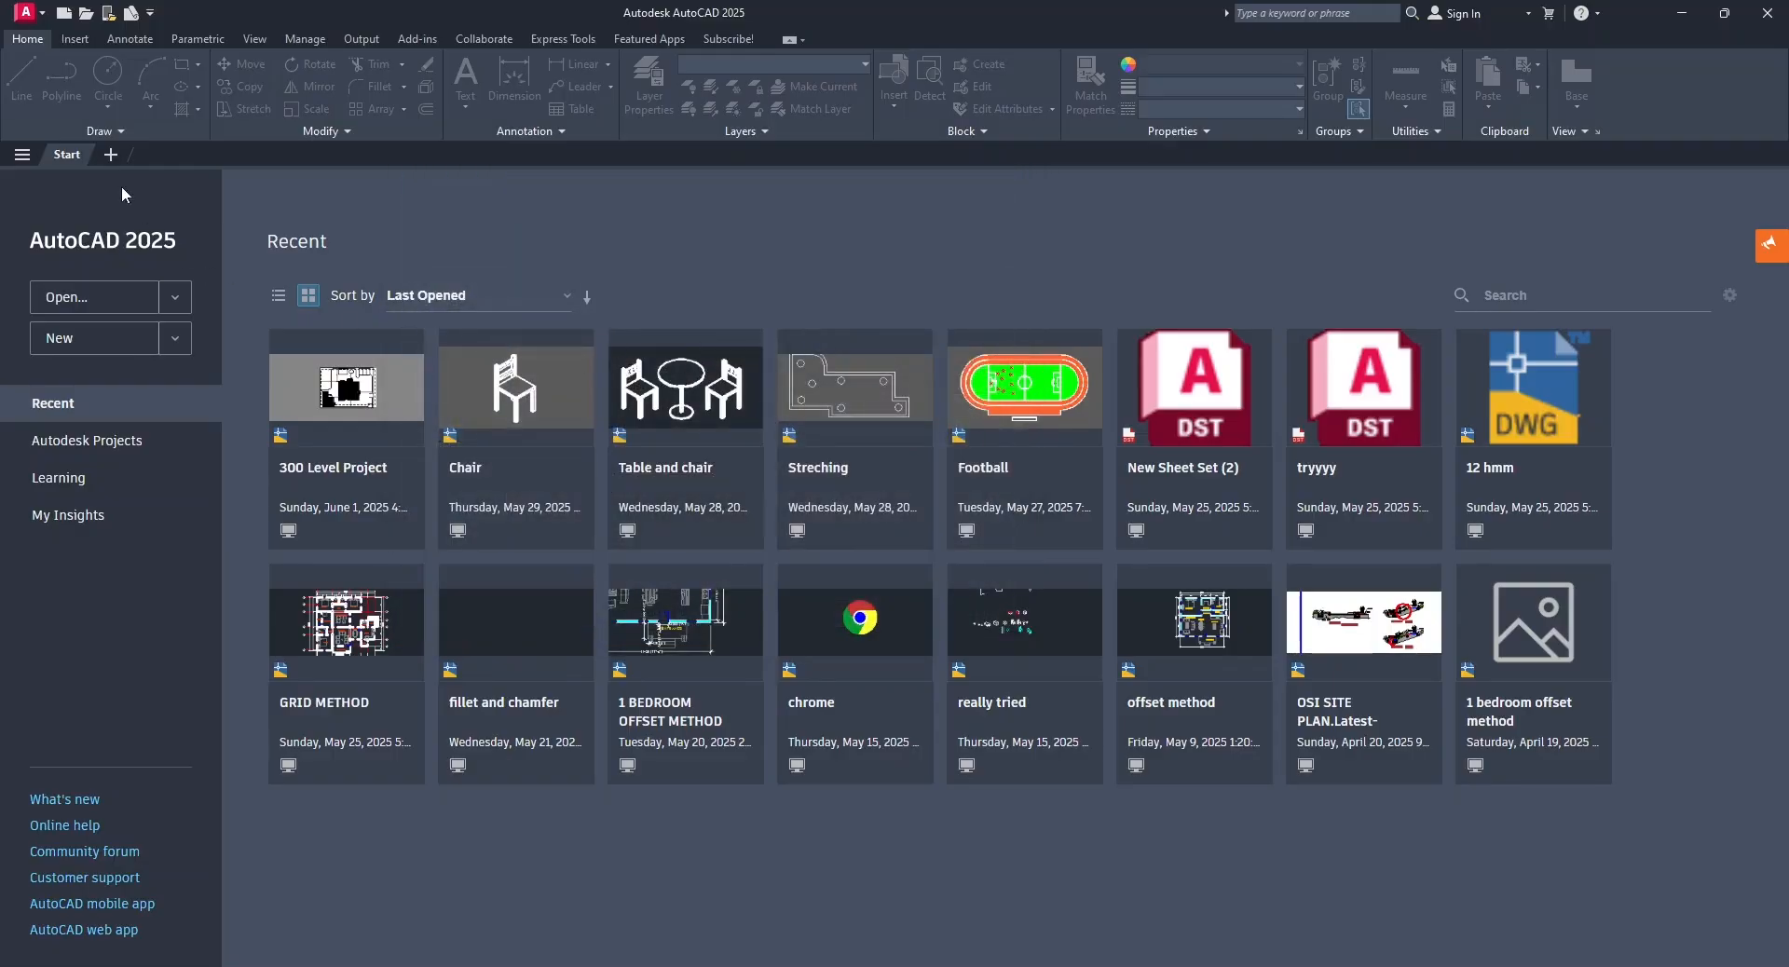
Create a new drawing from the acadiso template and turn off its background grid.
click(64, 15)
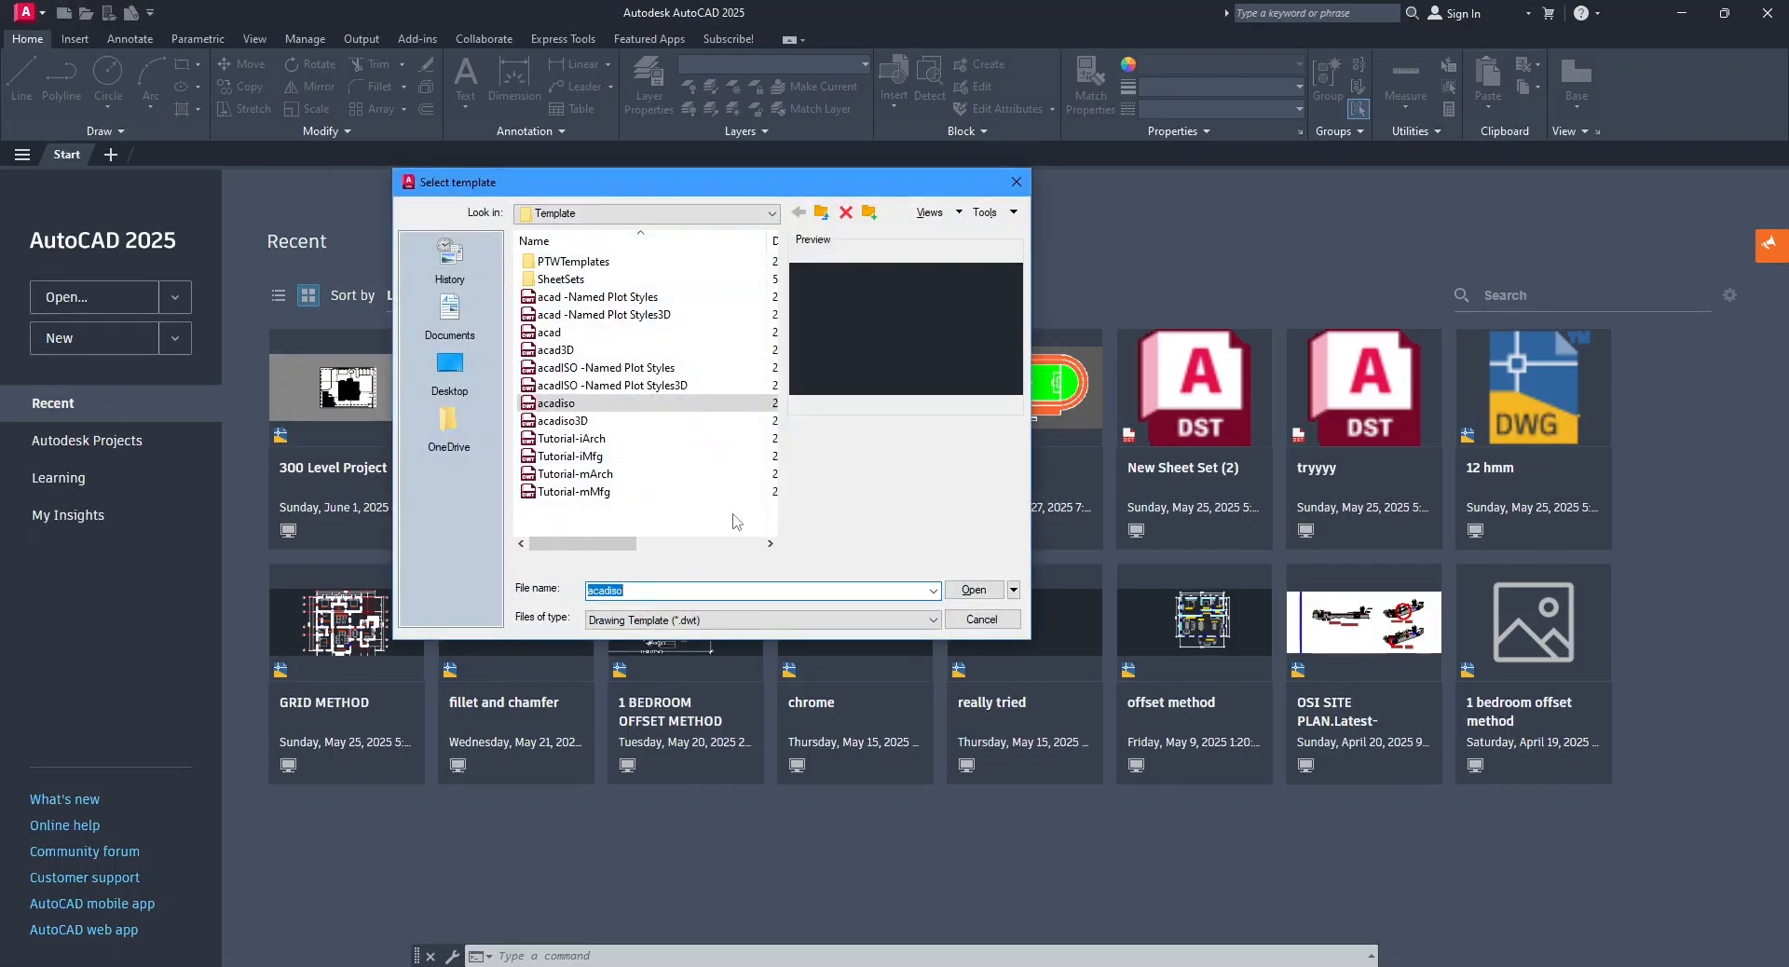
click(568, 407)
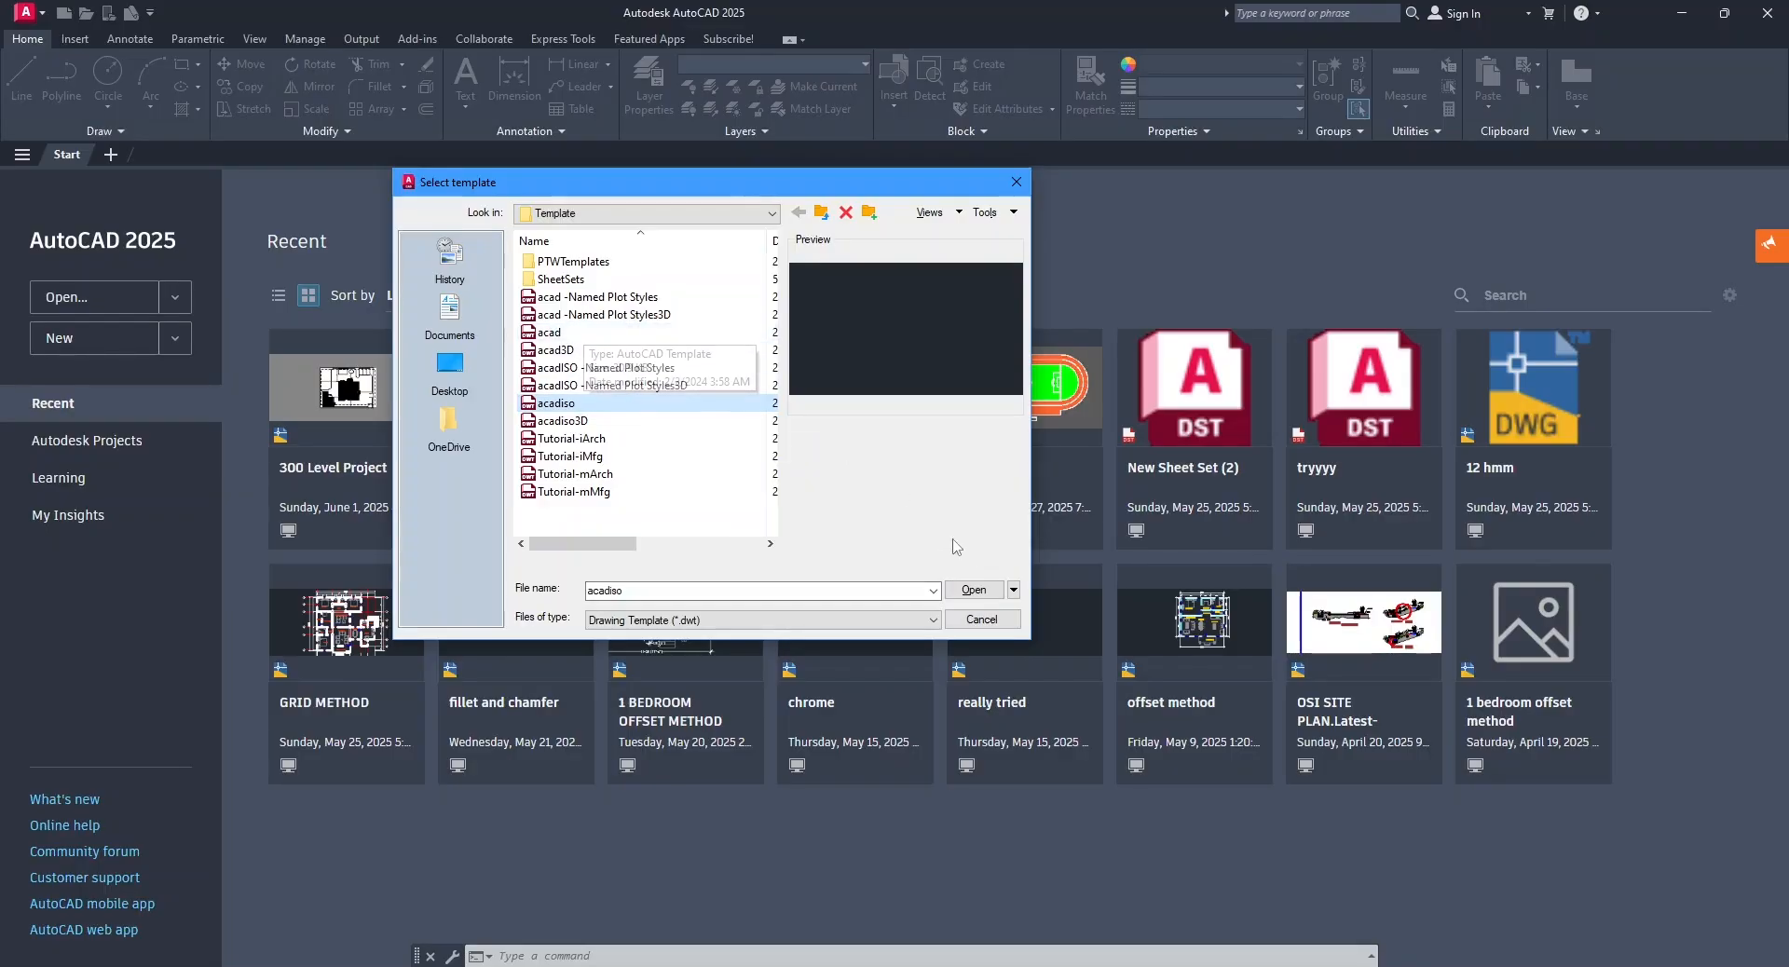
click(976, 590)
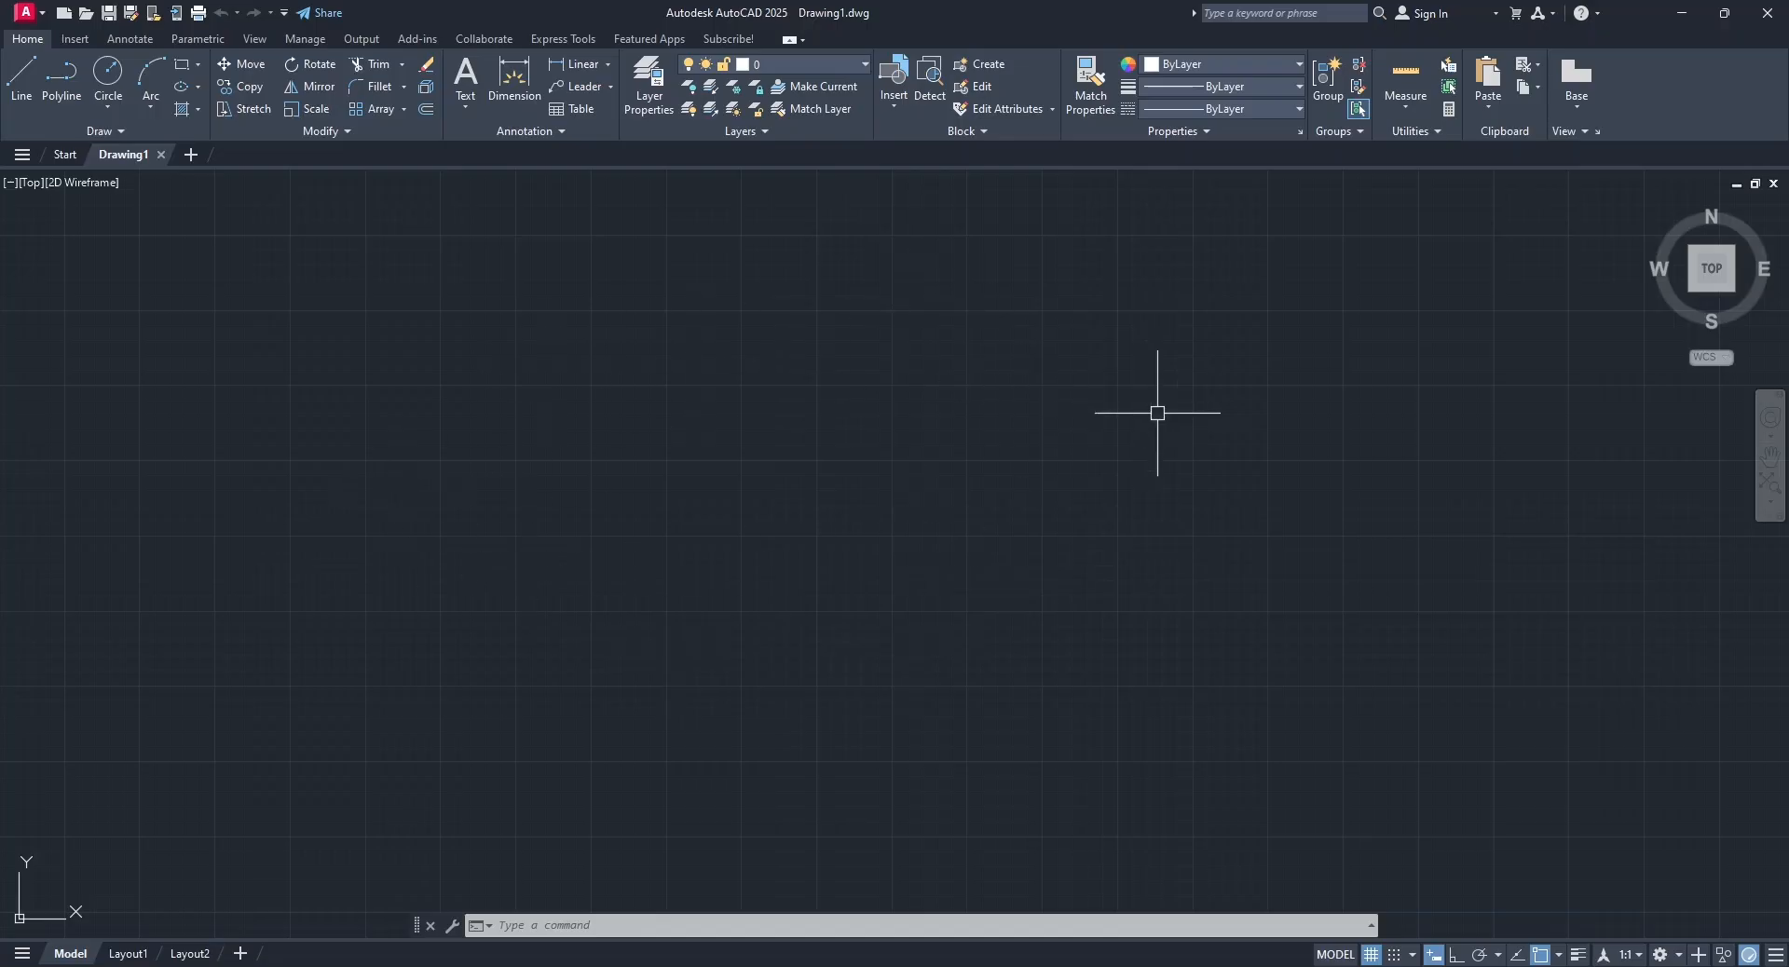
click(1372, 955)
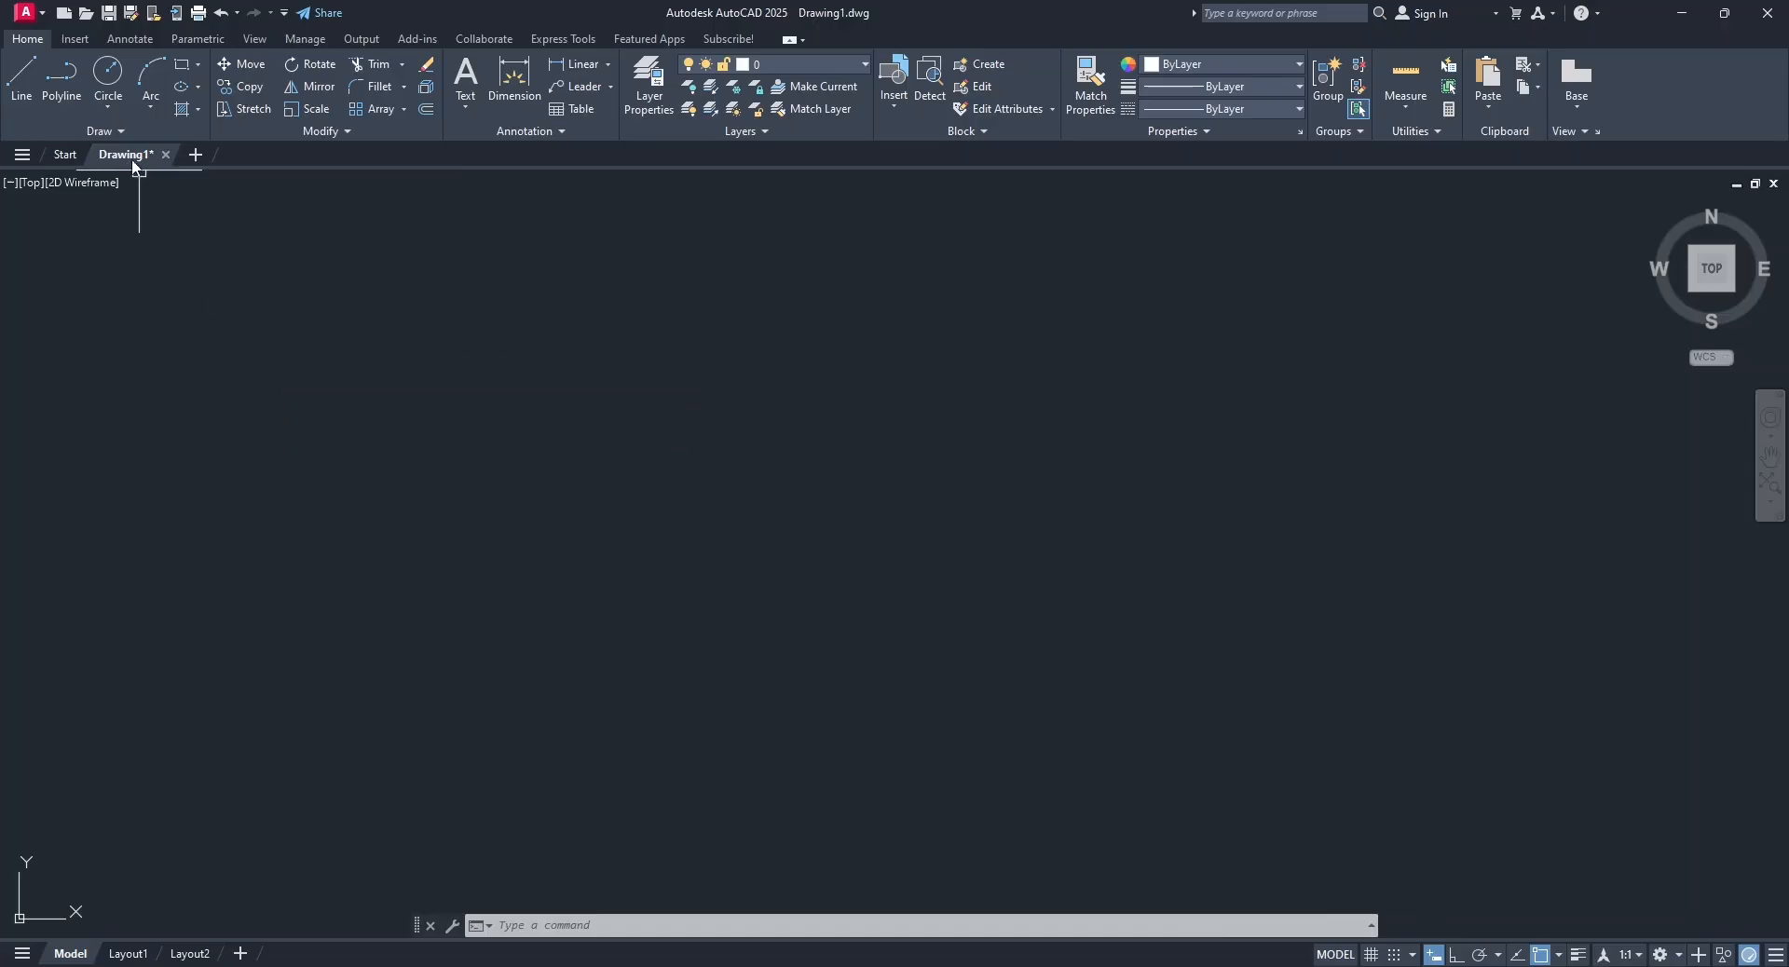
Save the drawing in the Documents folder as "Autocad Tuturial Toilet".
mouse_move(139, 164)
click(108, 12)
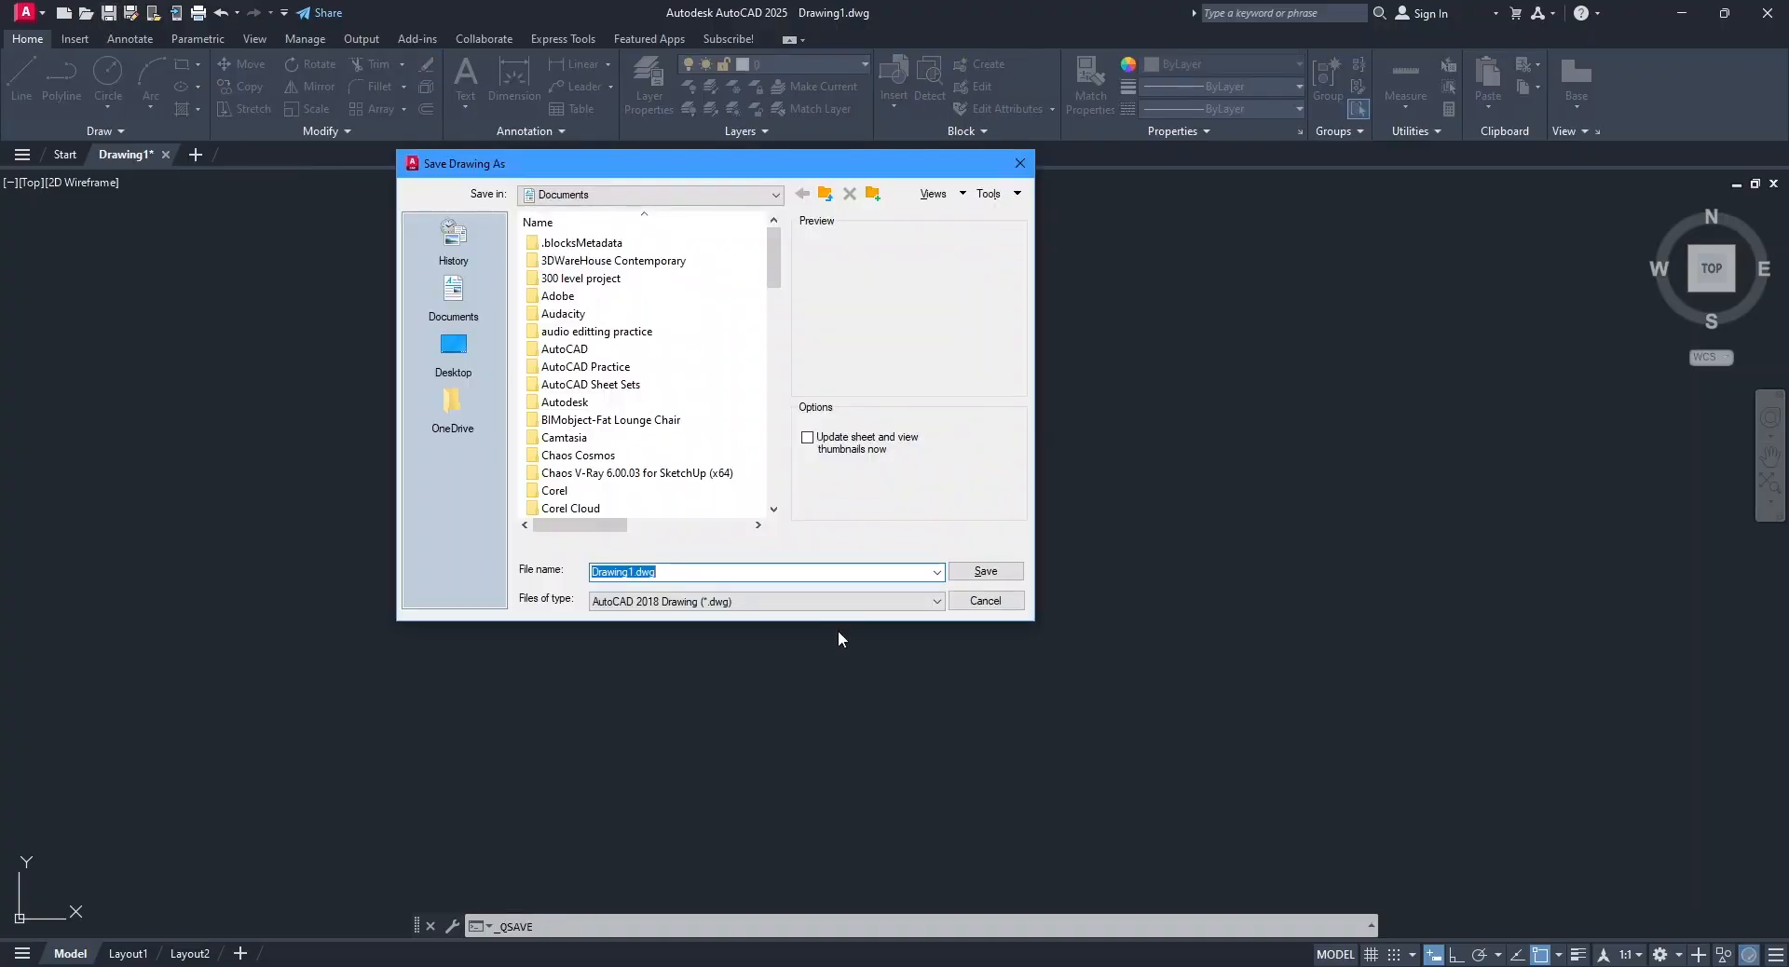
text(Autocad )
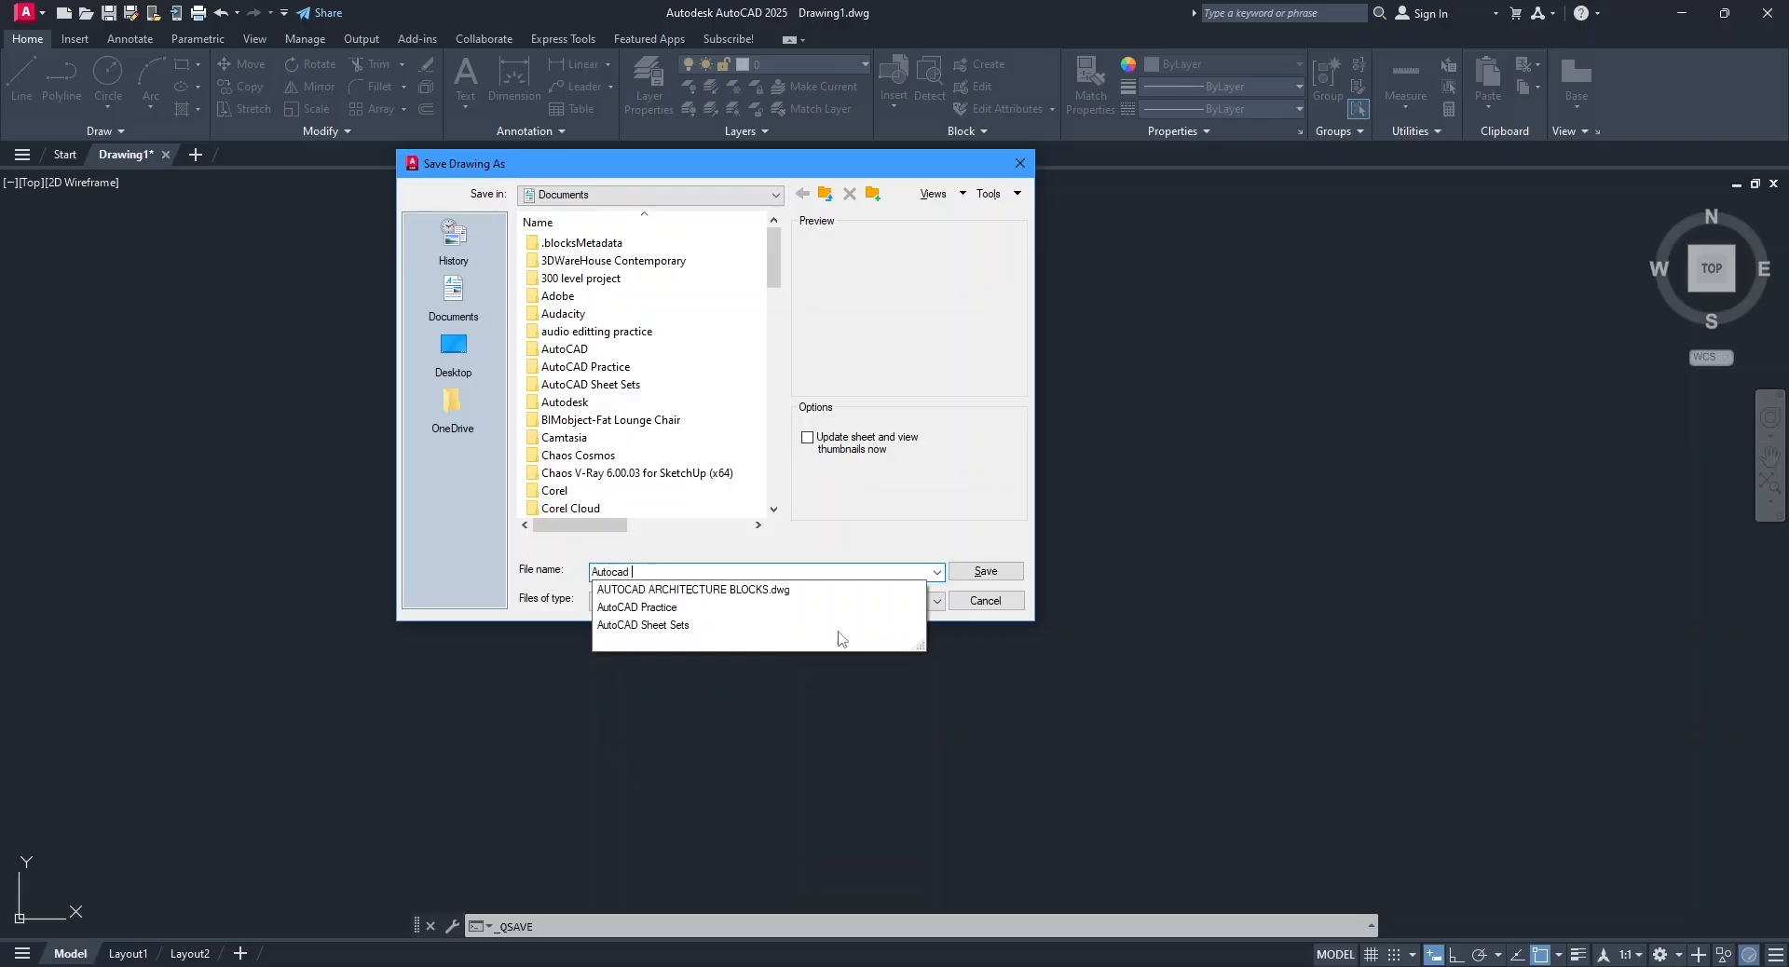
text(Tuturial Toilet)
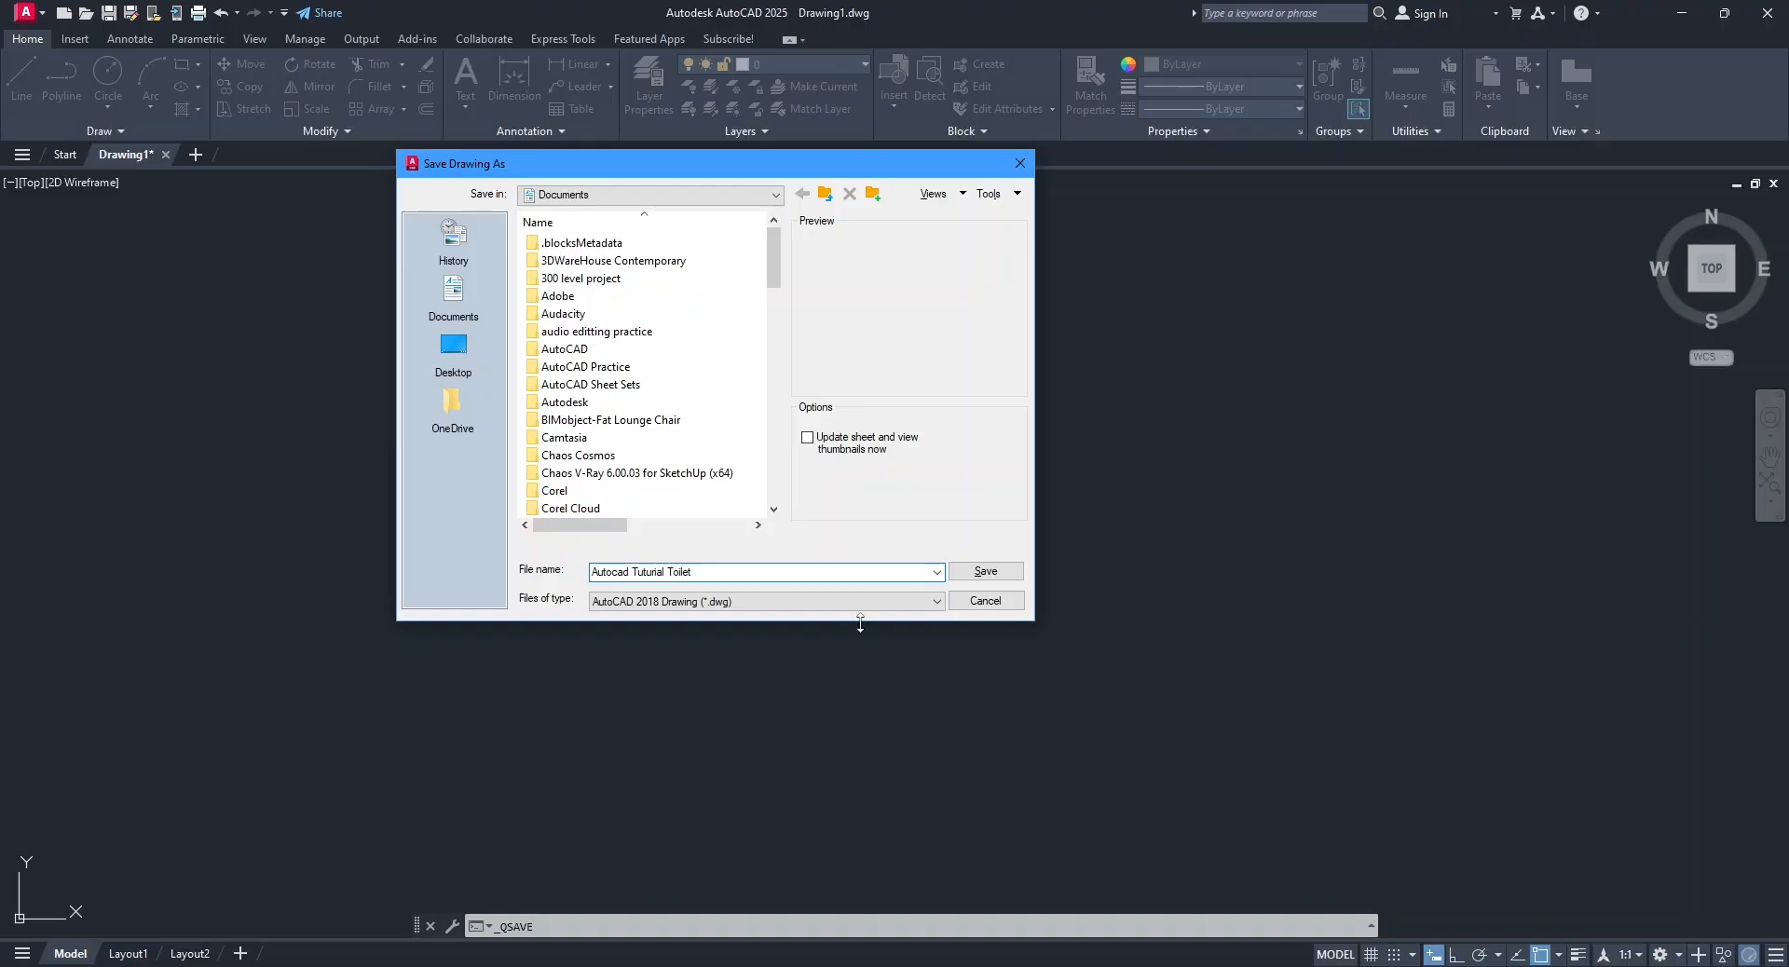
click(993, 577)
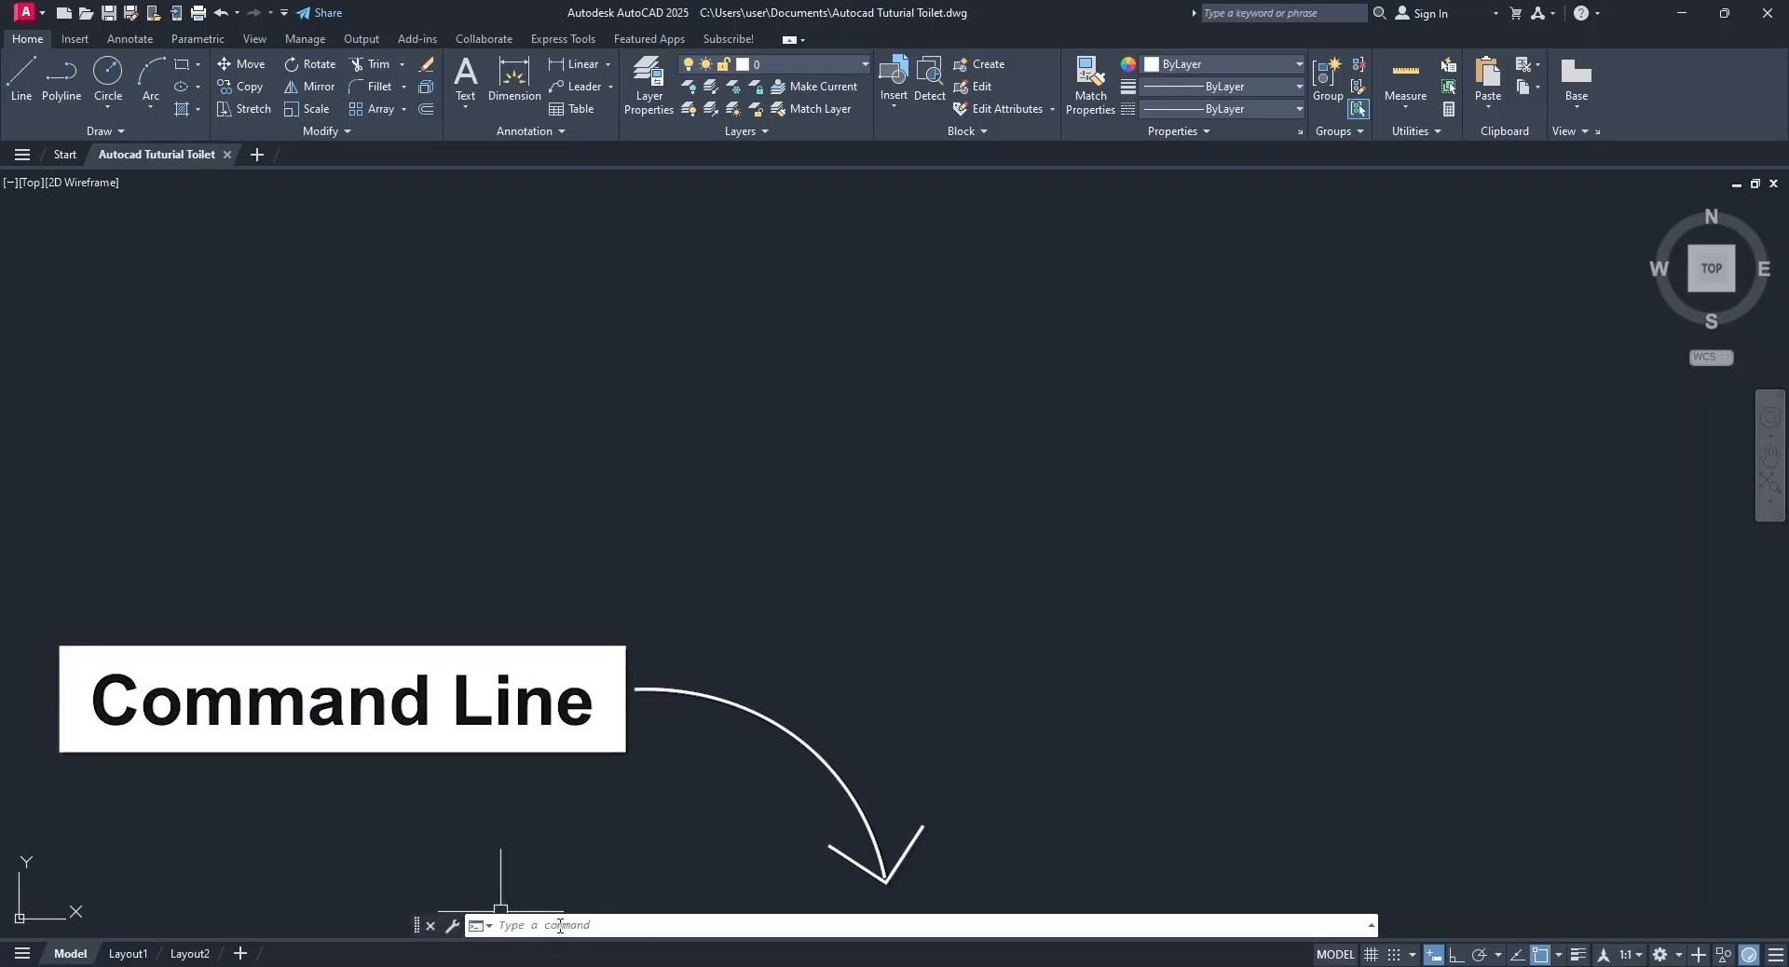
Close the Command Line window and display it again.
click(242, 42)
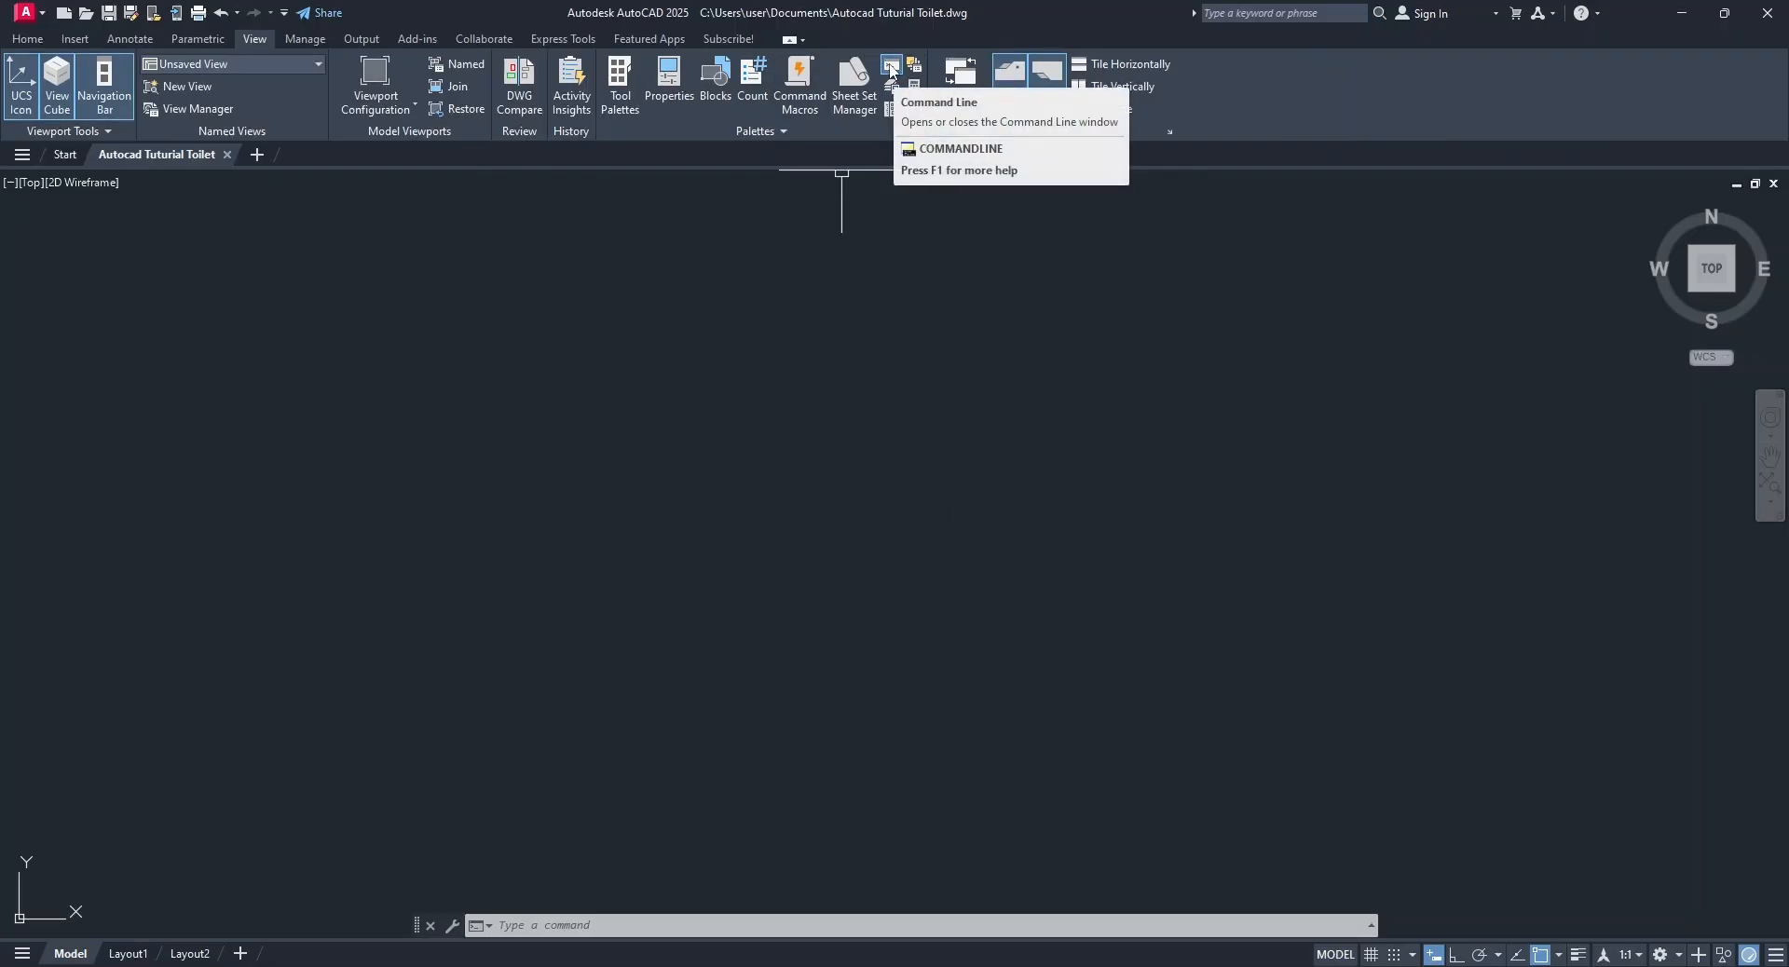
click(891, 69)
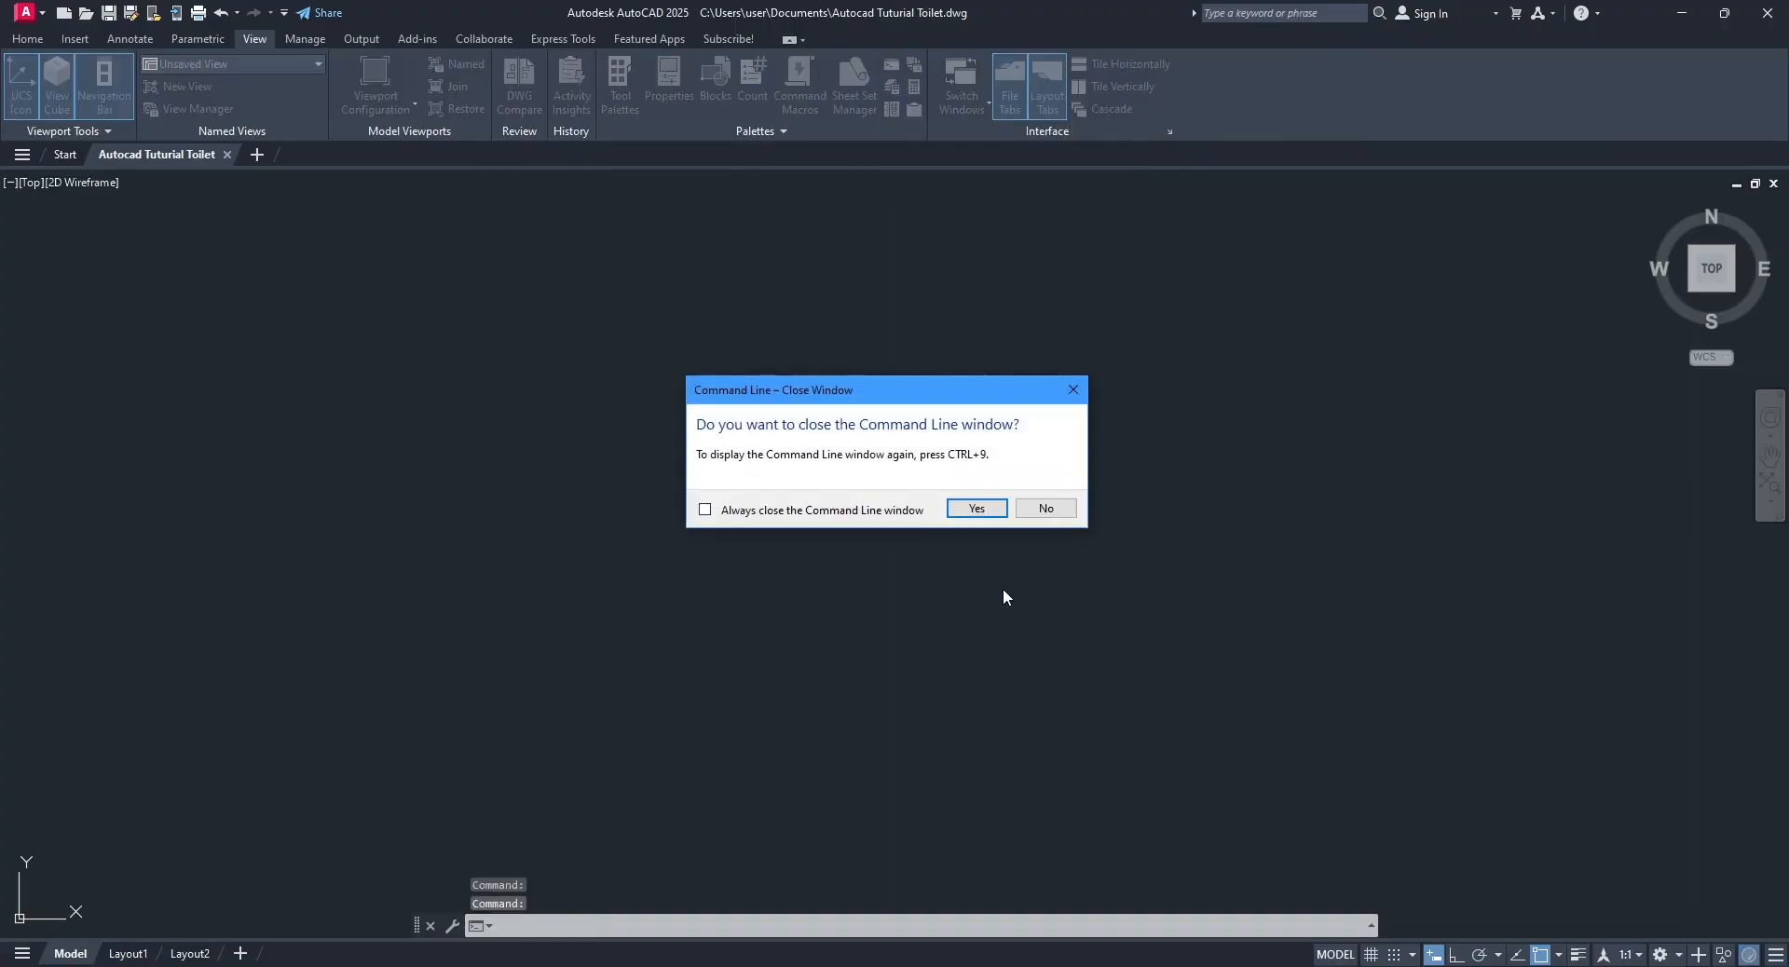
click(976, 508)
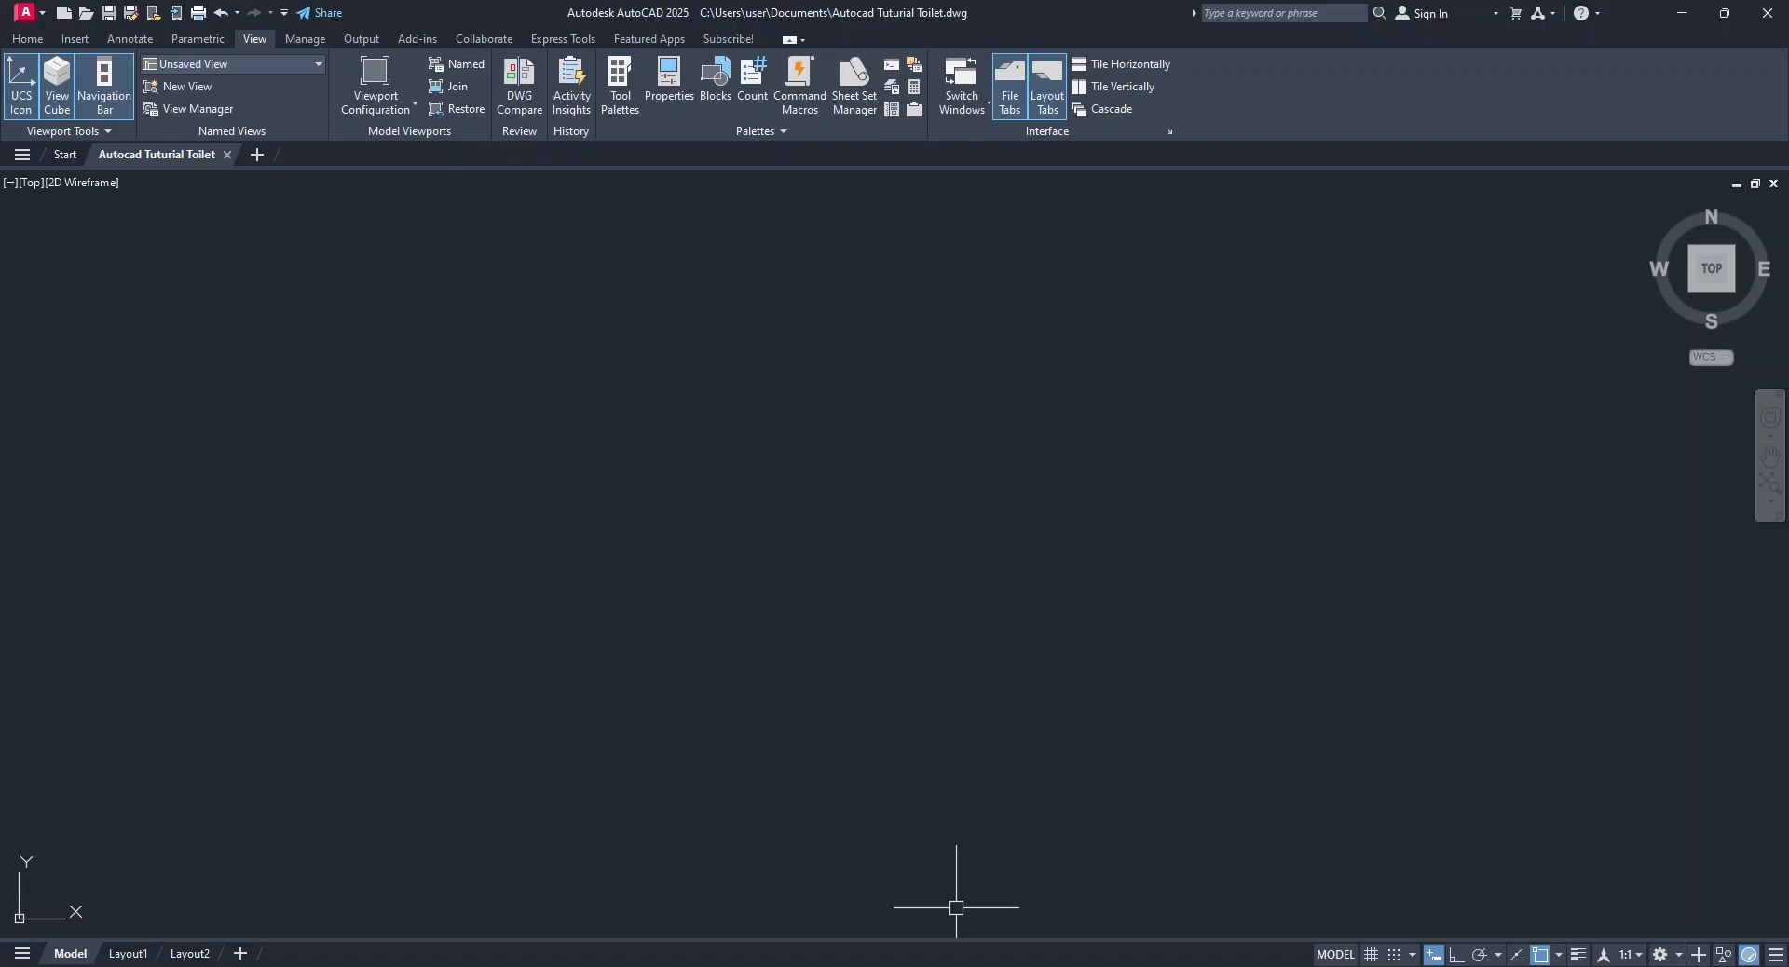
click(889, 69)
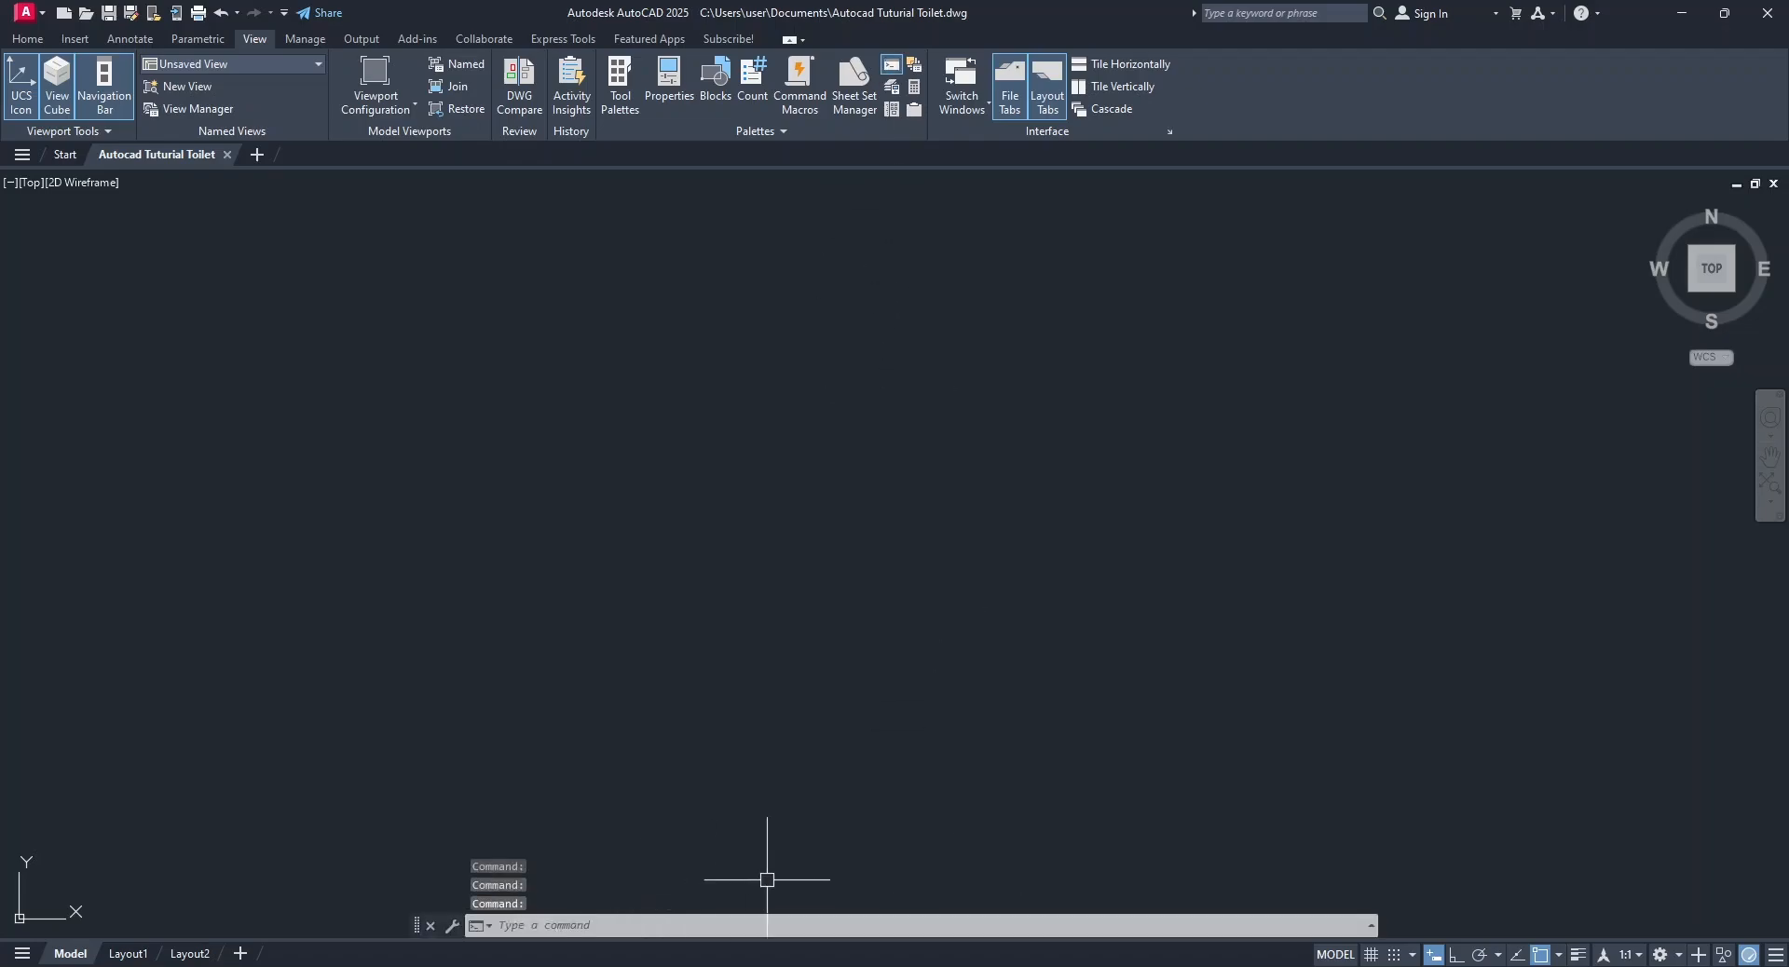
click(20, 39)
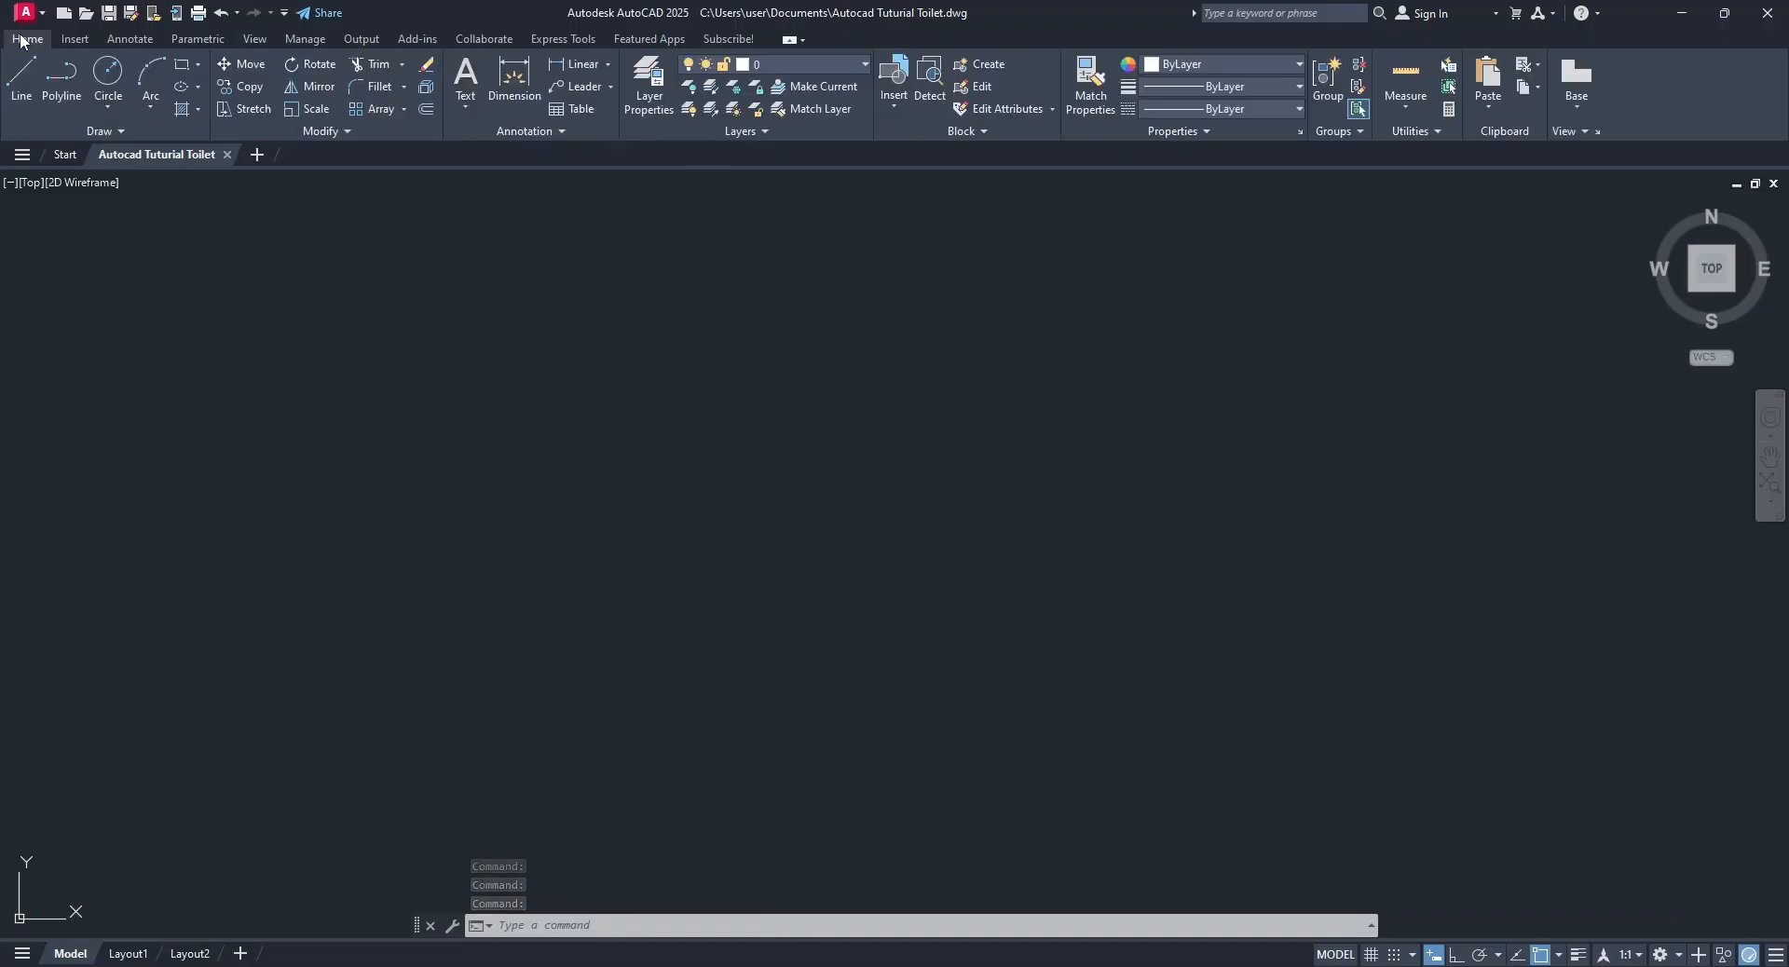
click(252, 41)
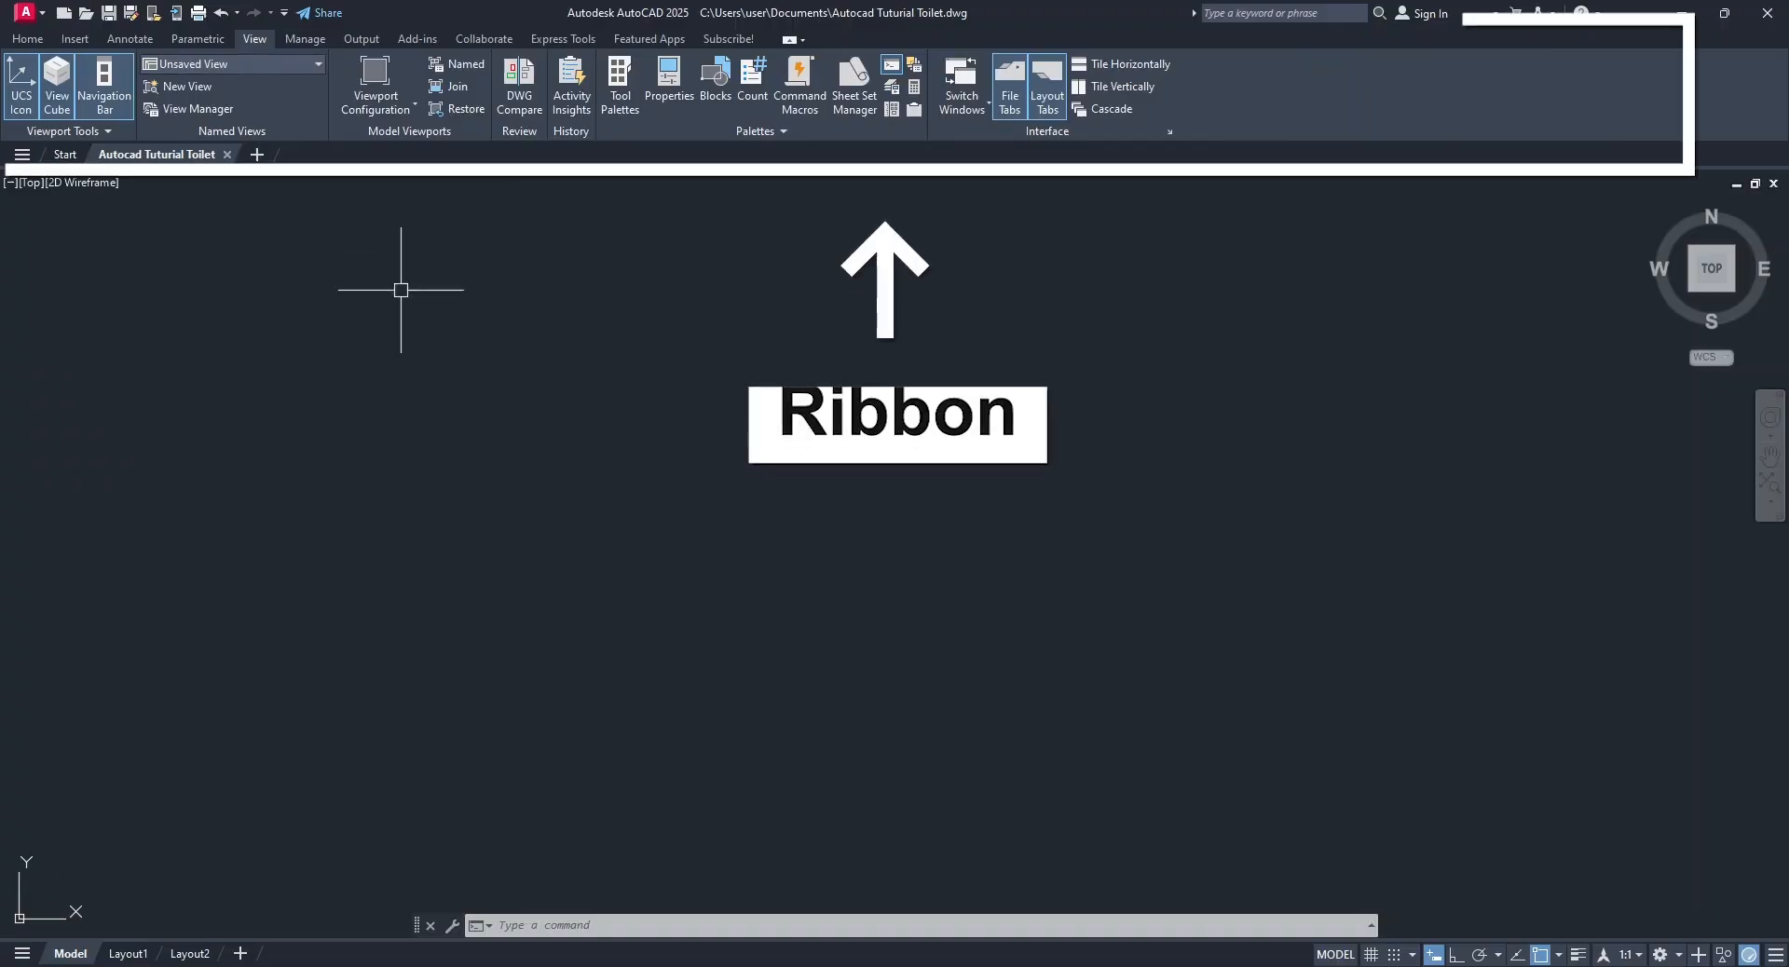
click(28, 39)
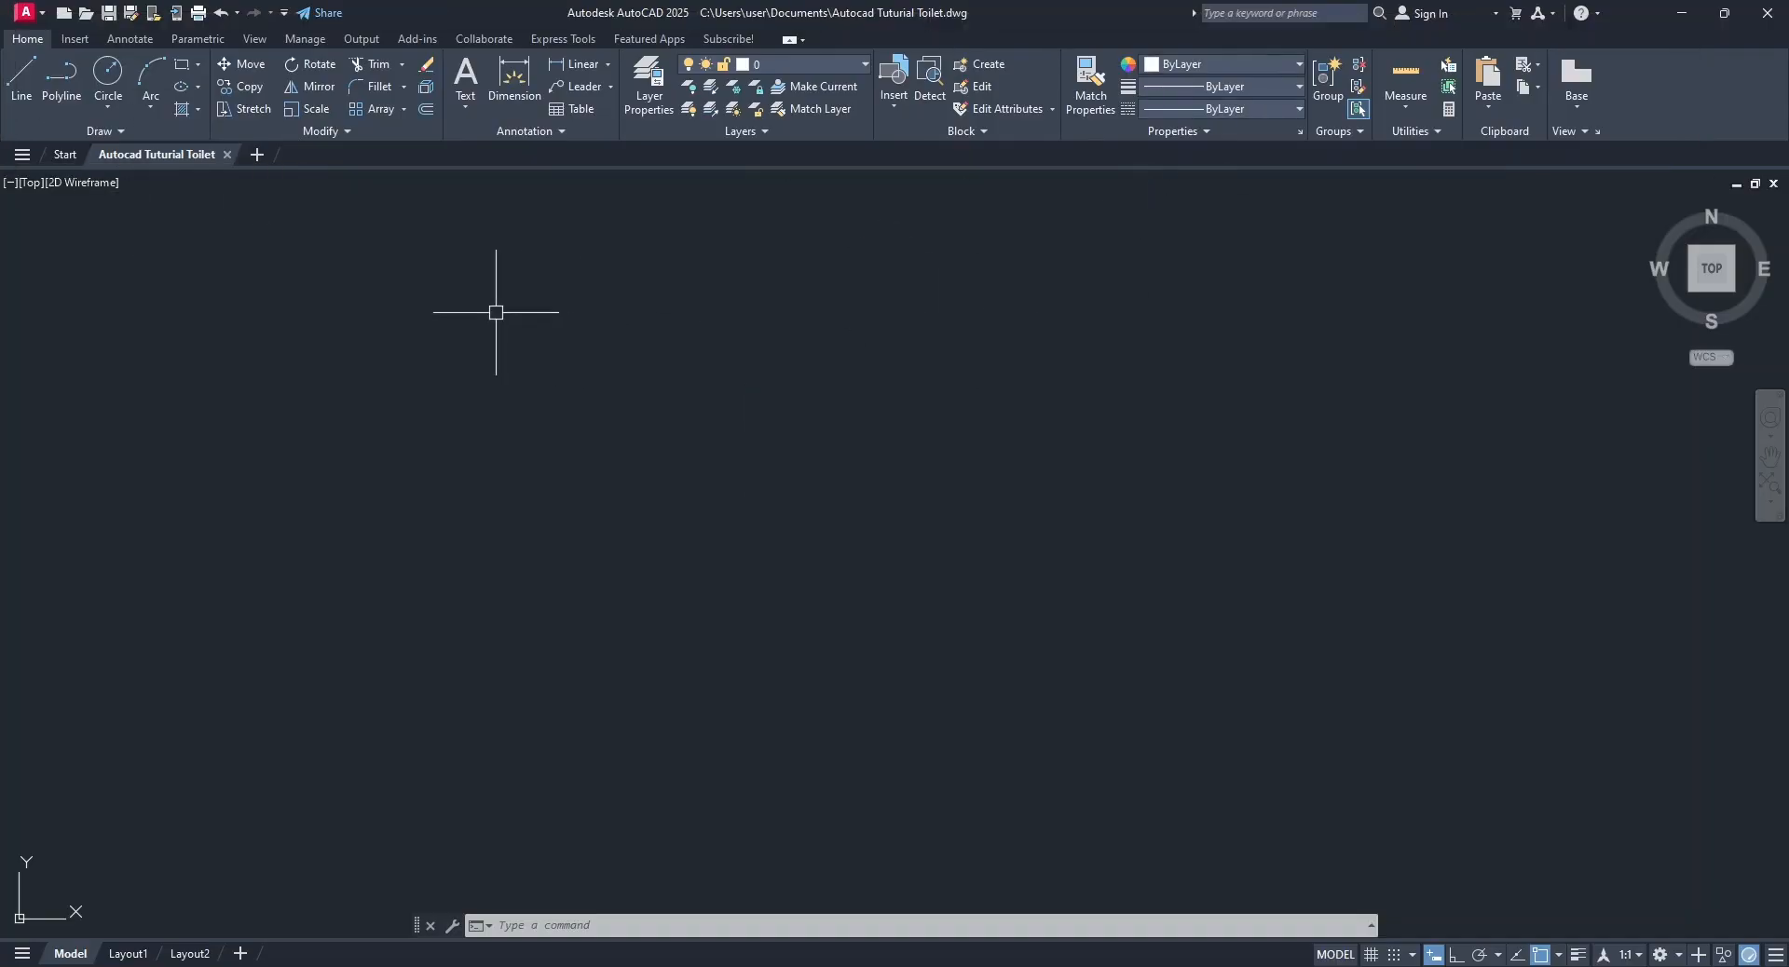
Hide and restore the UCS icon, and do the same with the navigation bar.
click(248, 39)
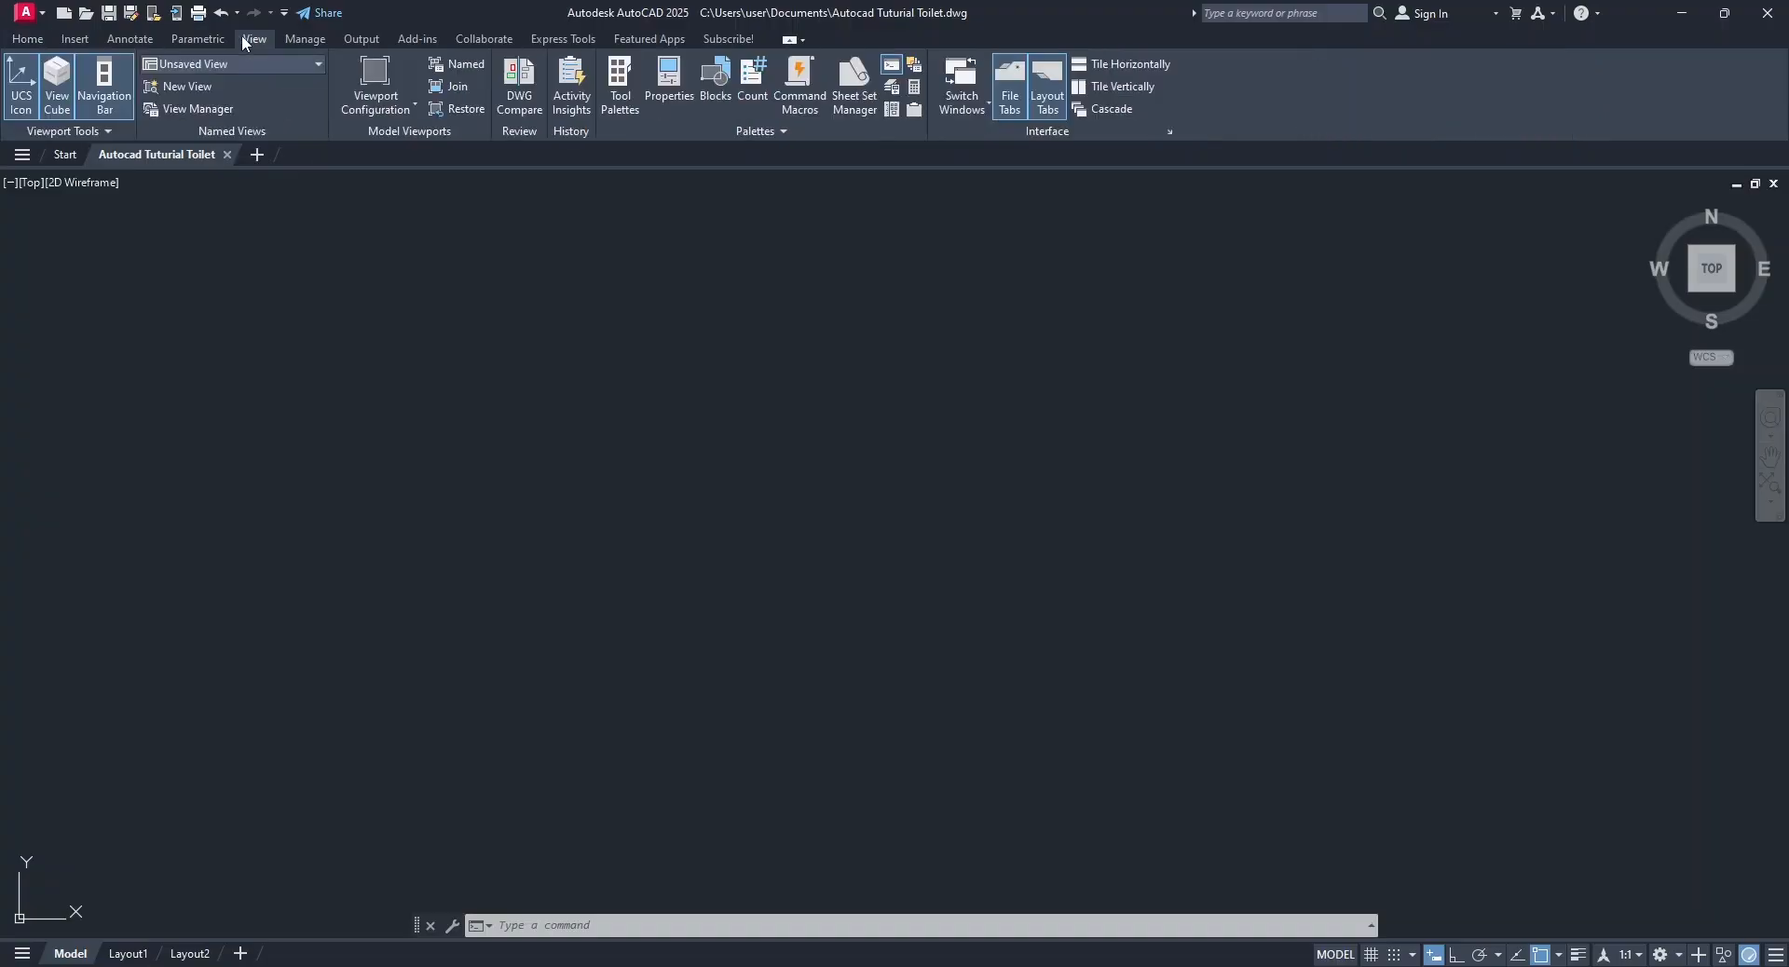
click(21, 86)
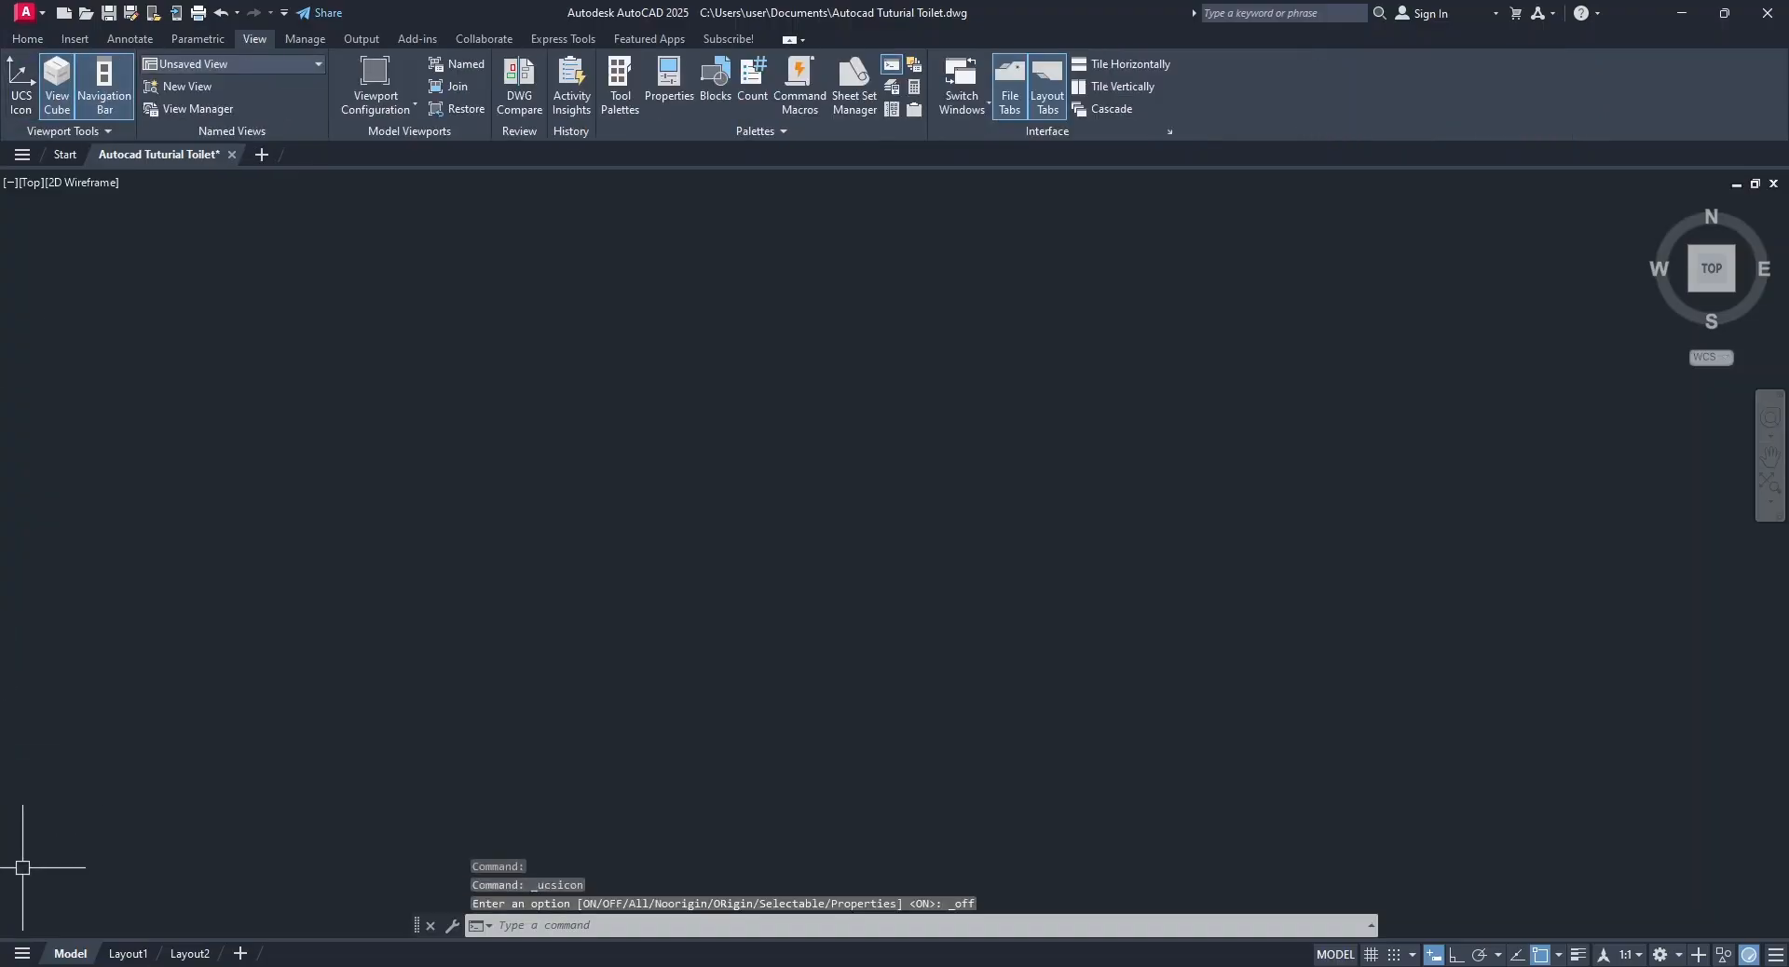
click(8, 93)
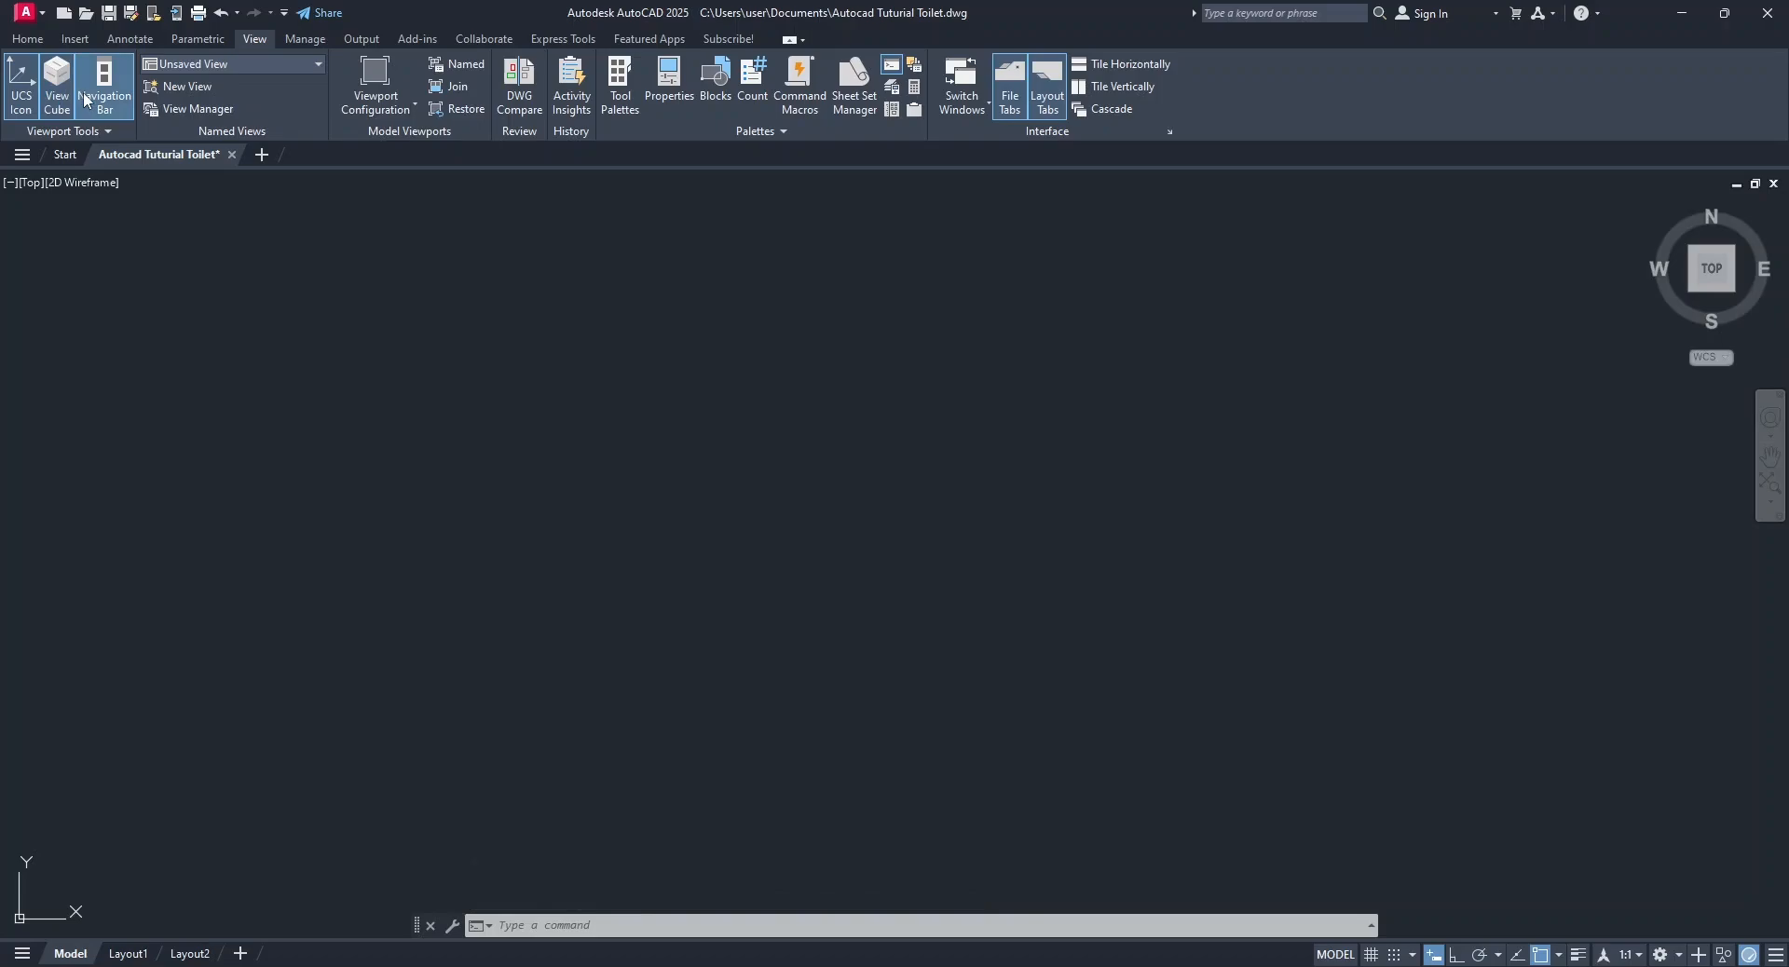
click(83, 99)
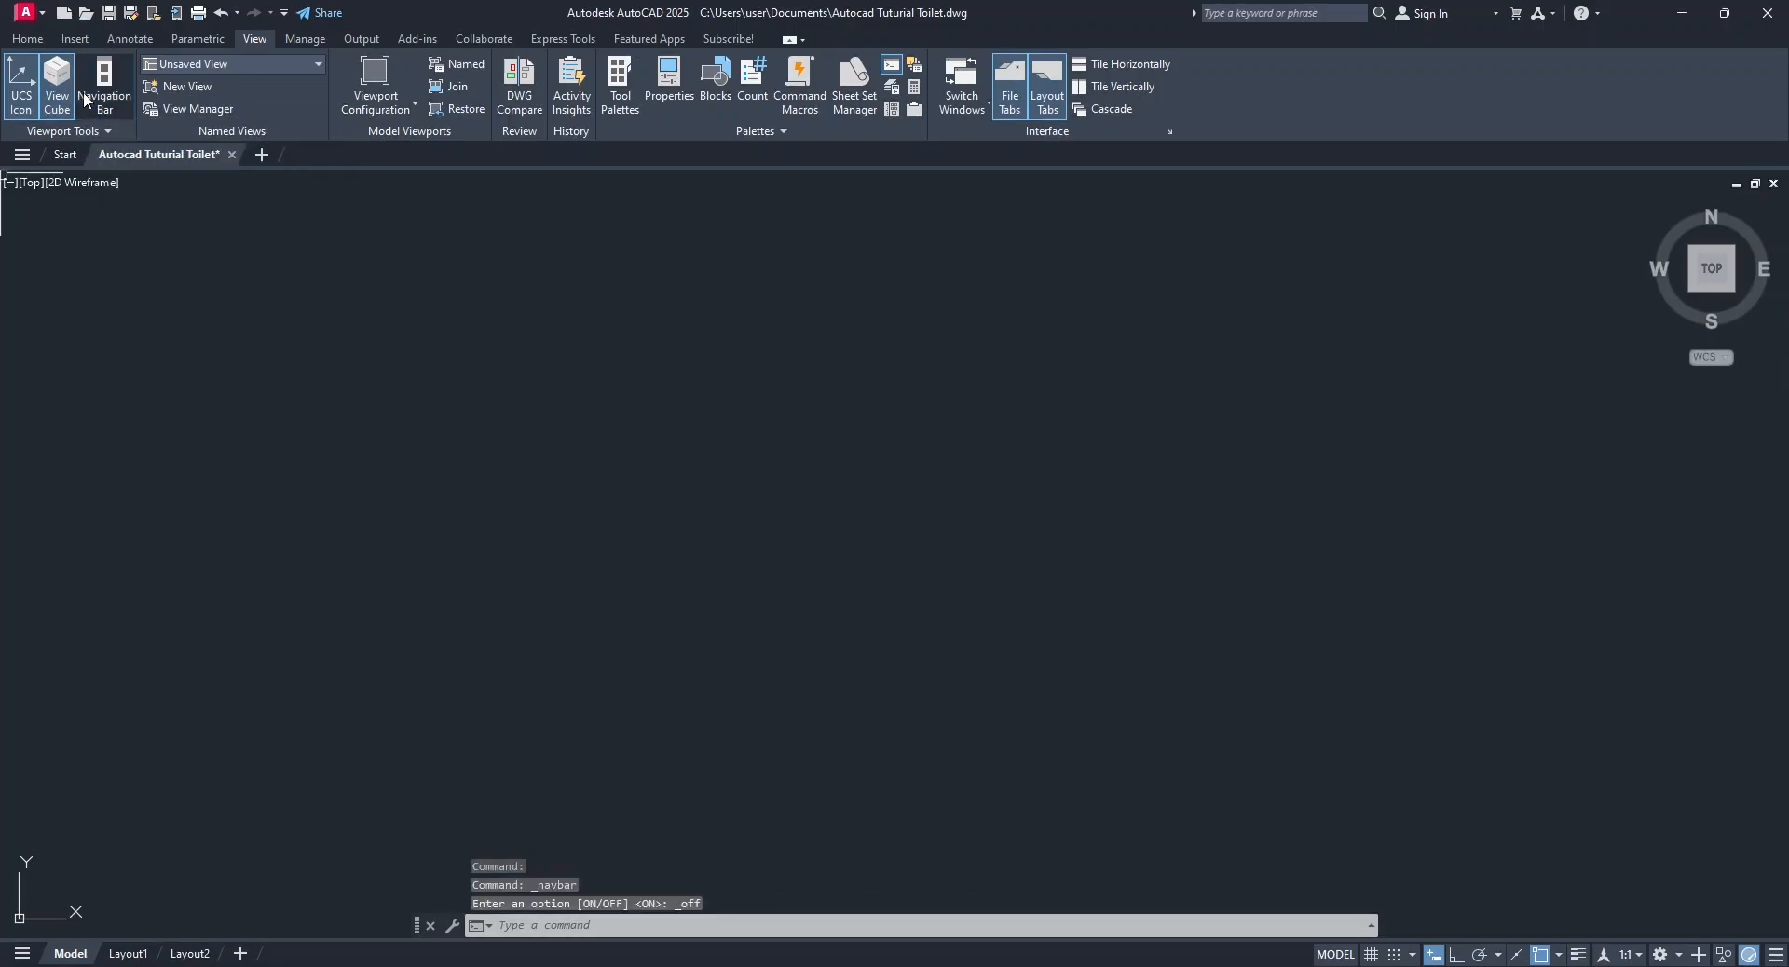
click(84, 99)
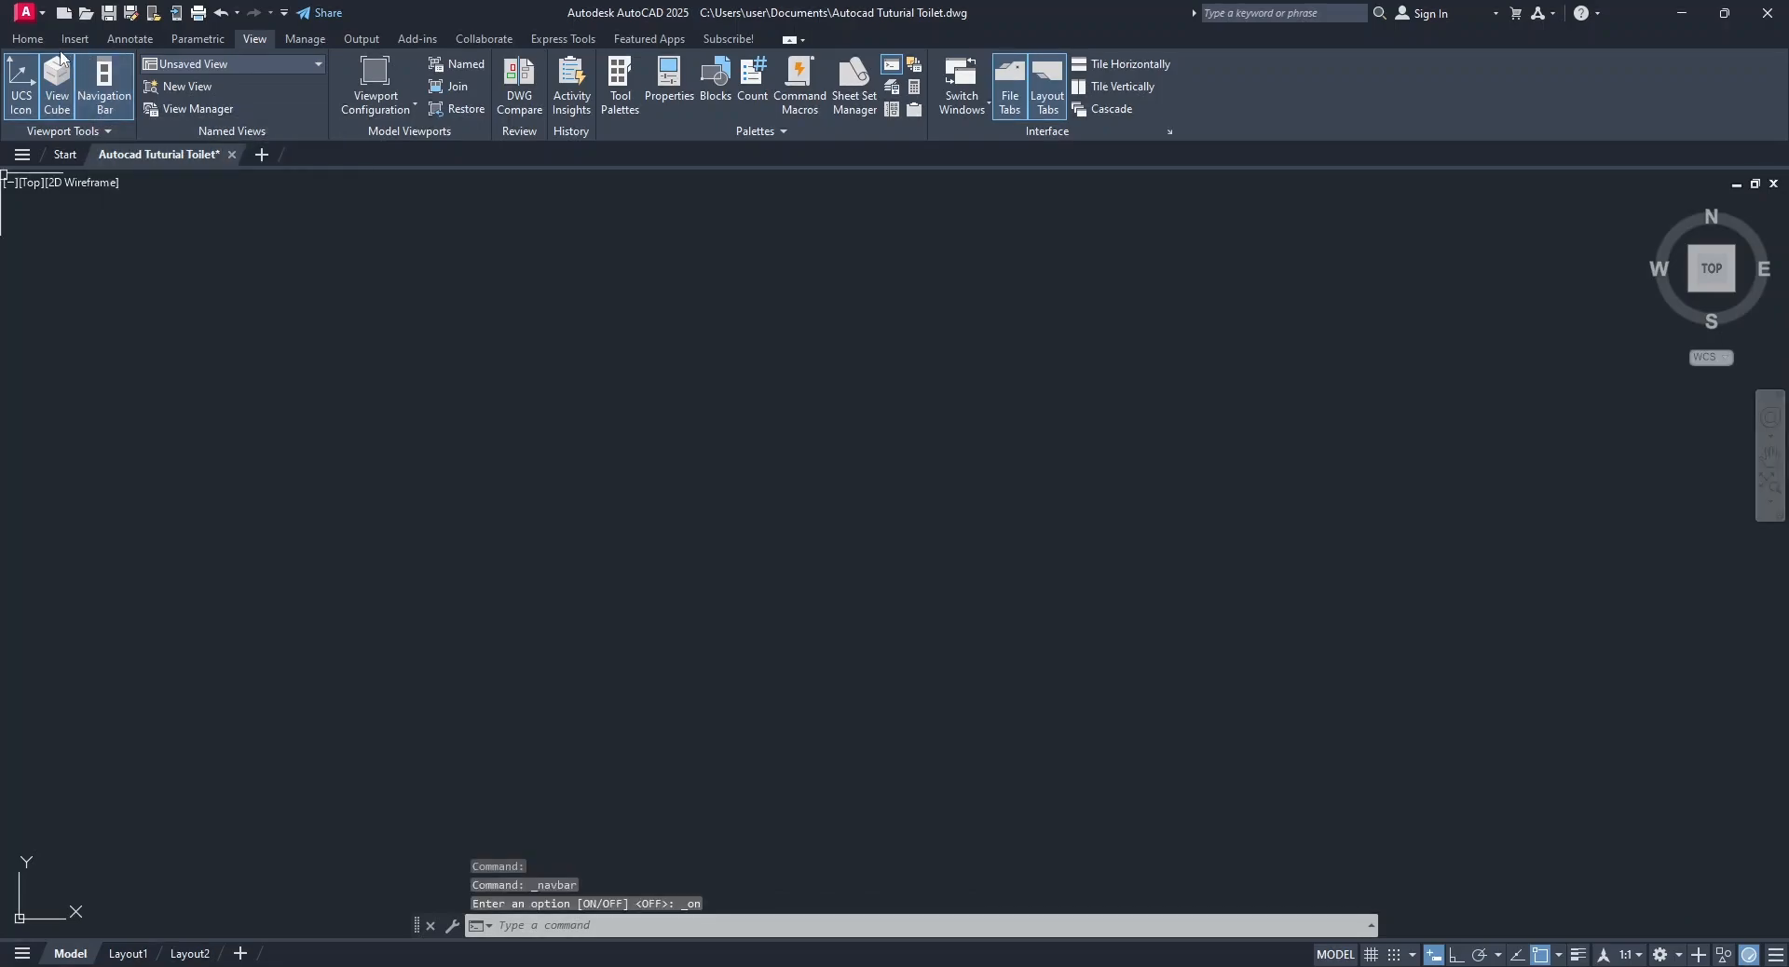
Draw a freehand zigzag of six connected line segments across the empty drawing and end the Line command.
click(27, 42)
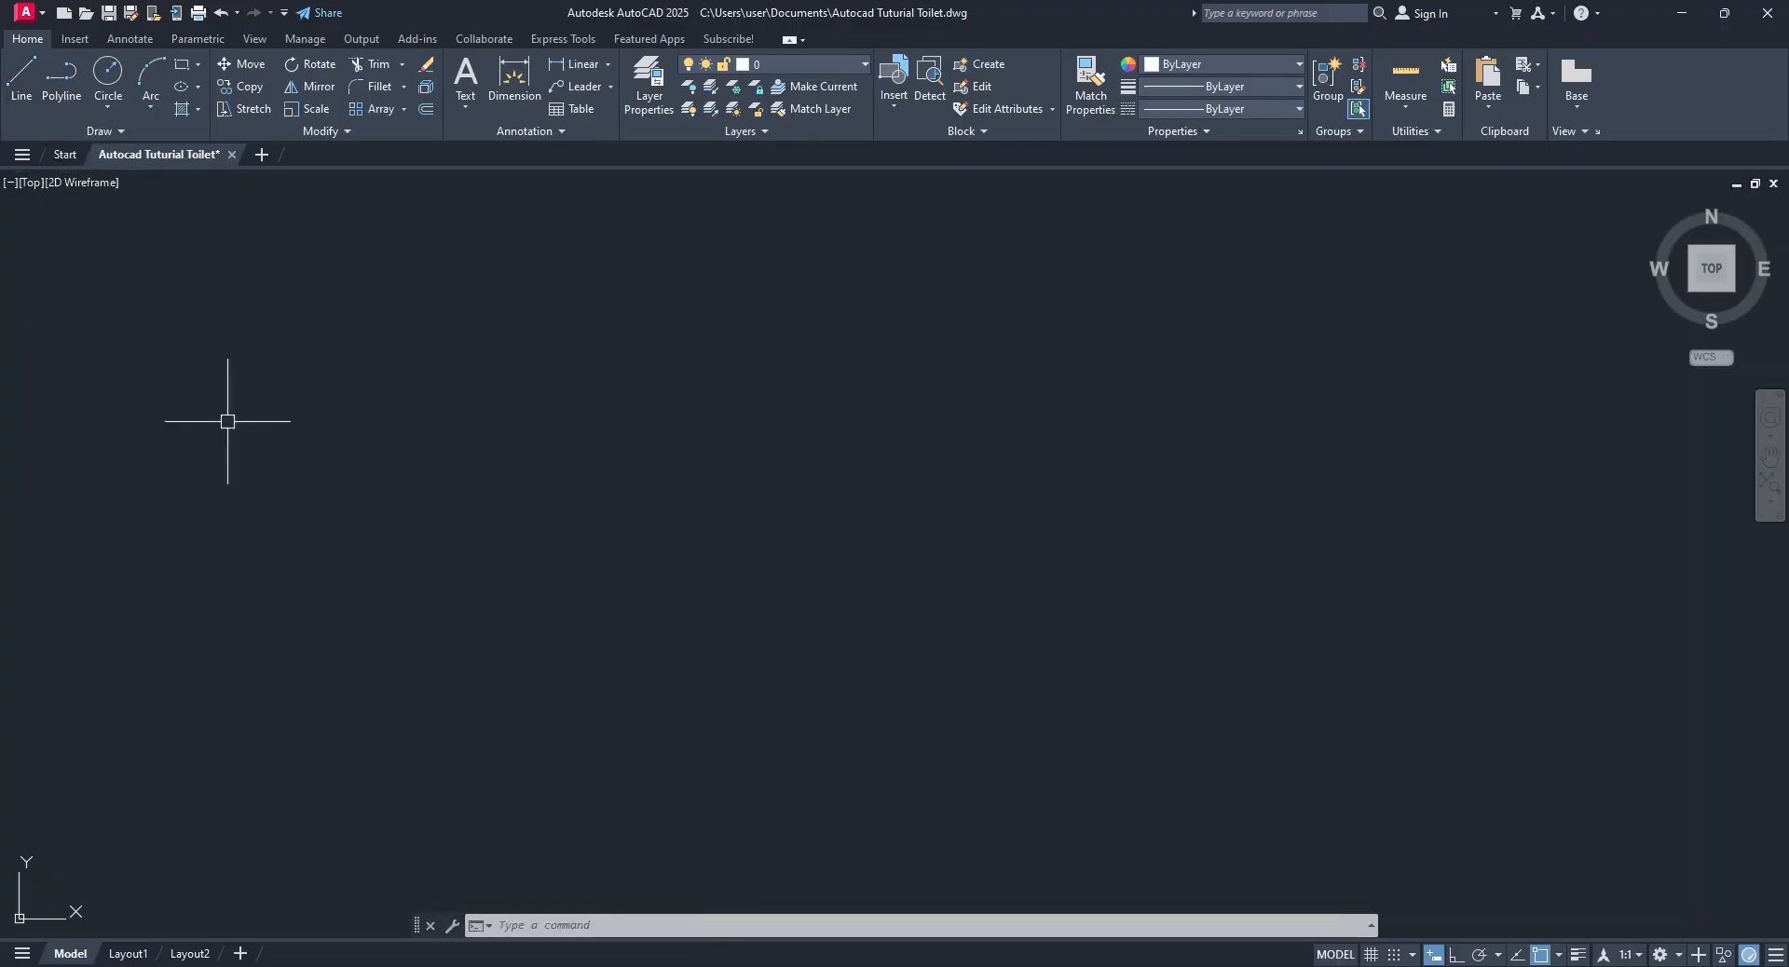
click(37, 96)
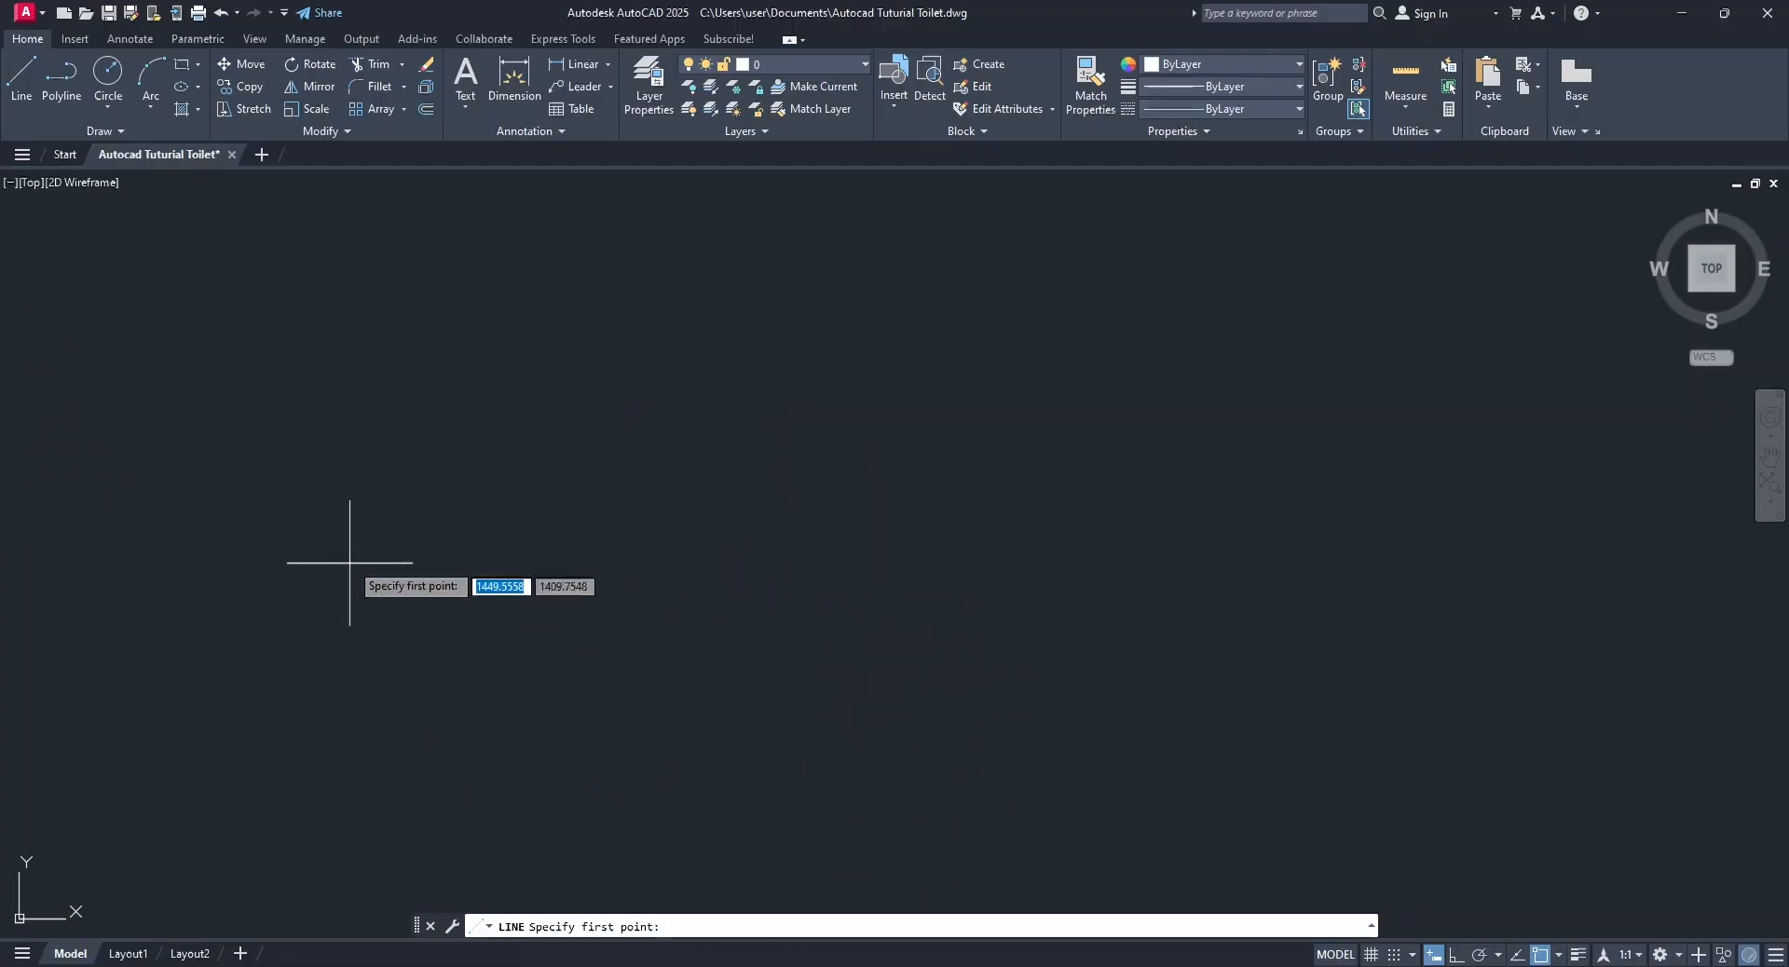
click(245, 490)
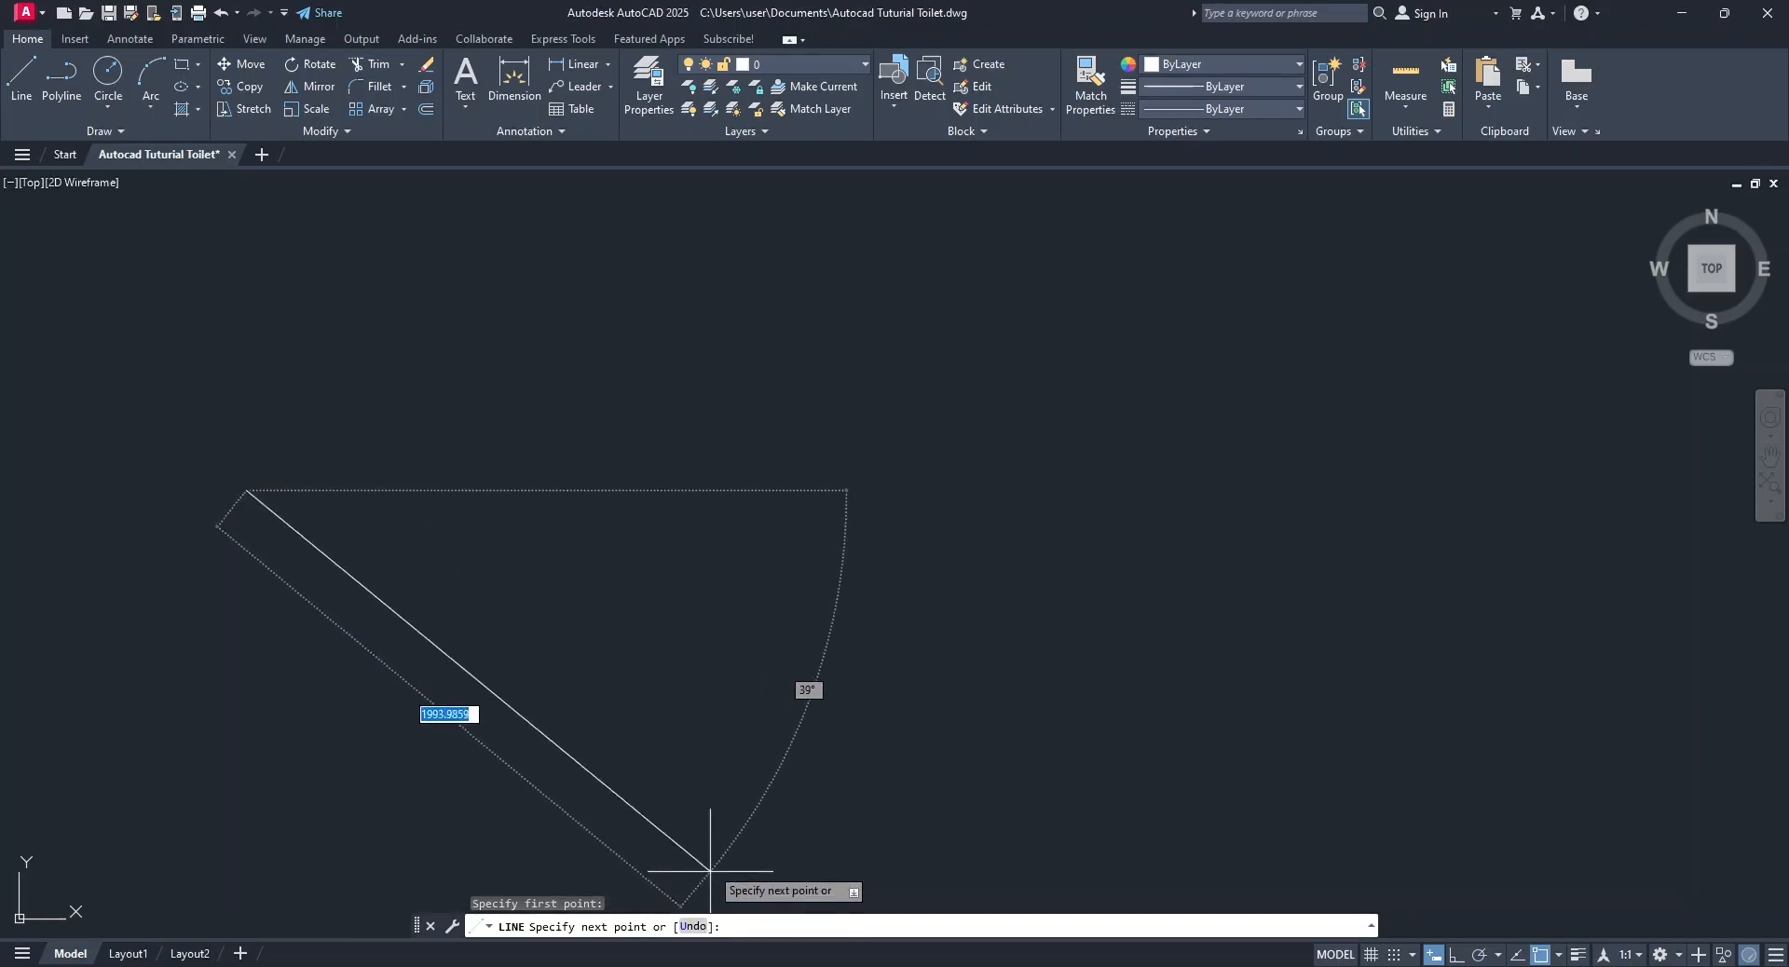
click(463, 373)
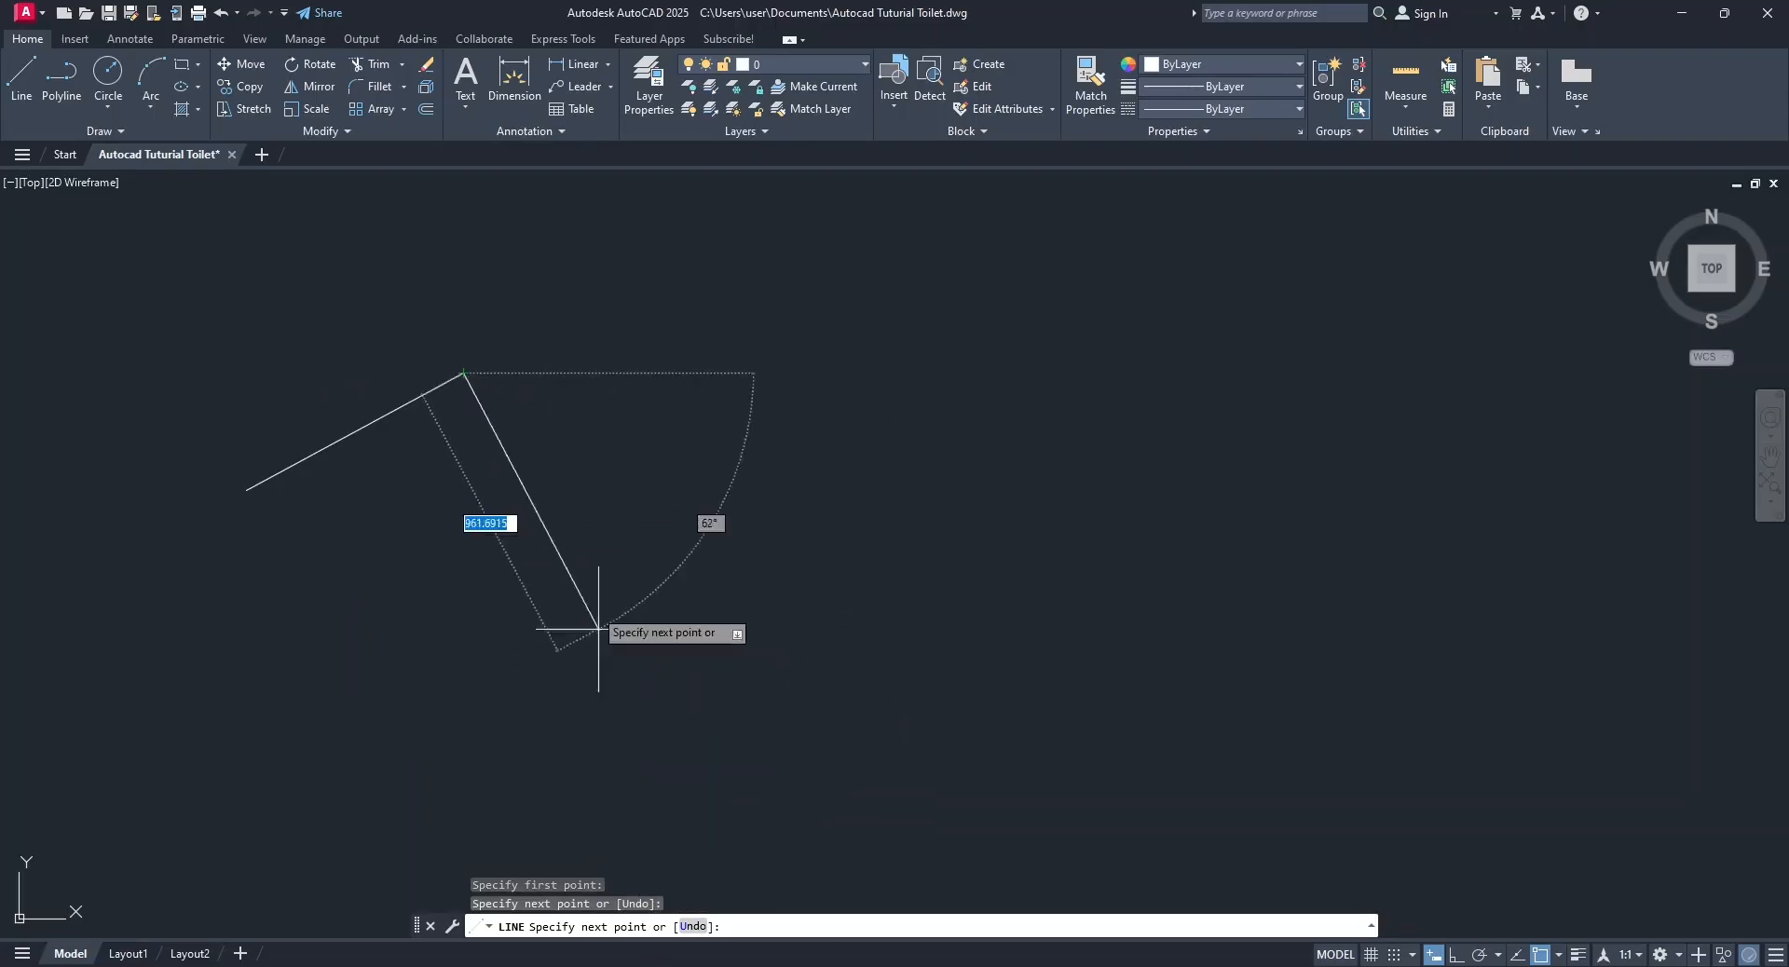
click(602, 535)
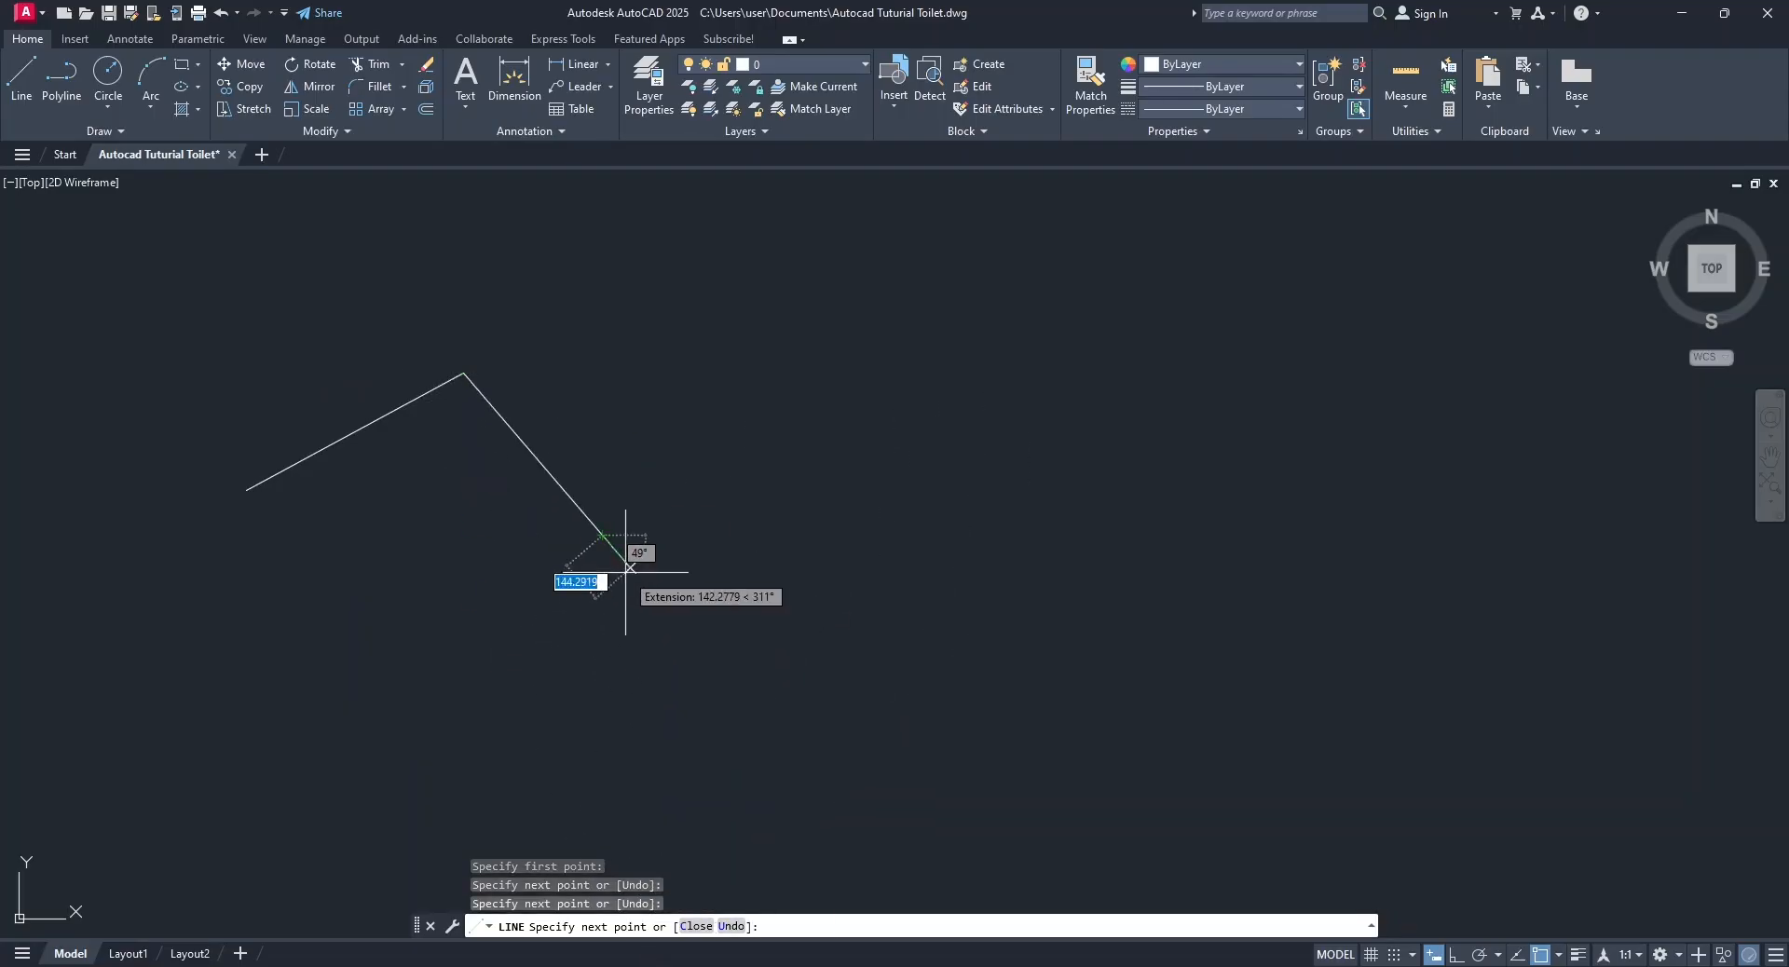
click(1024, 431)
click(1038, 649)
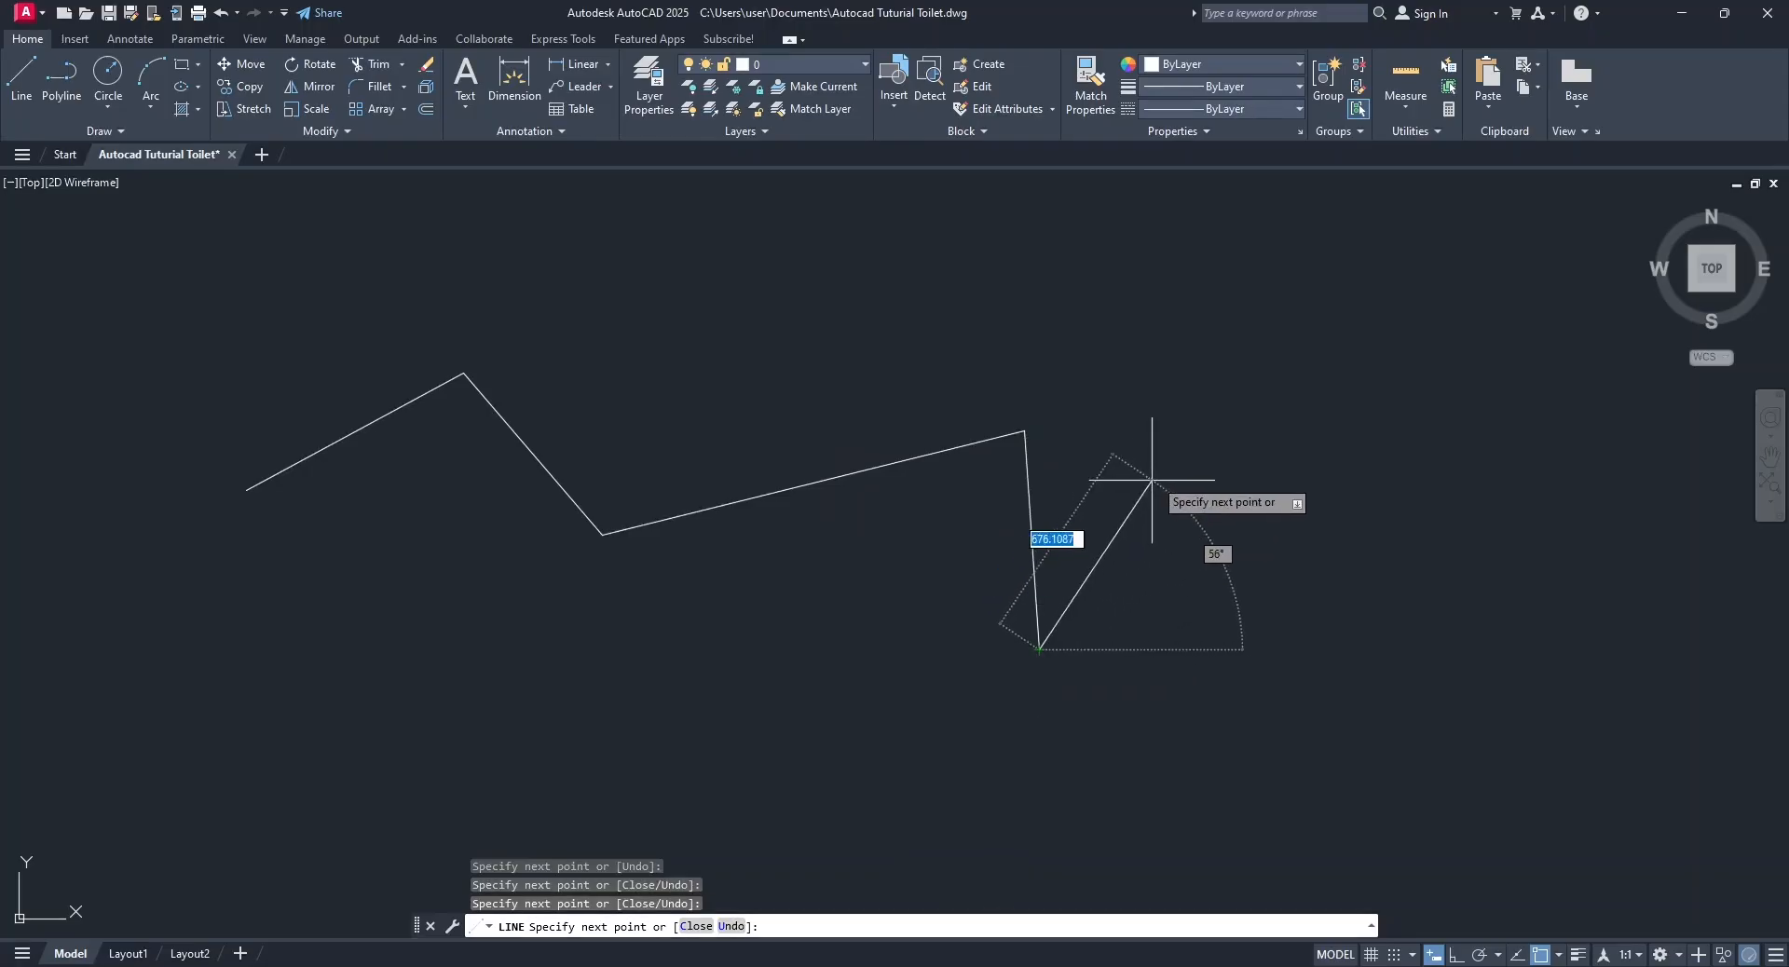
click(1157, 470)
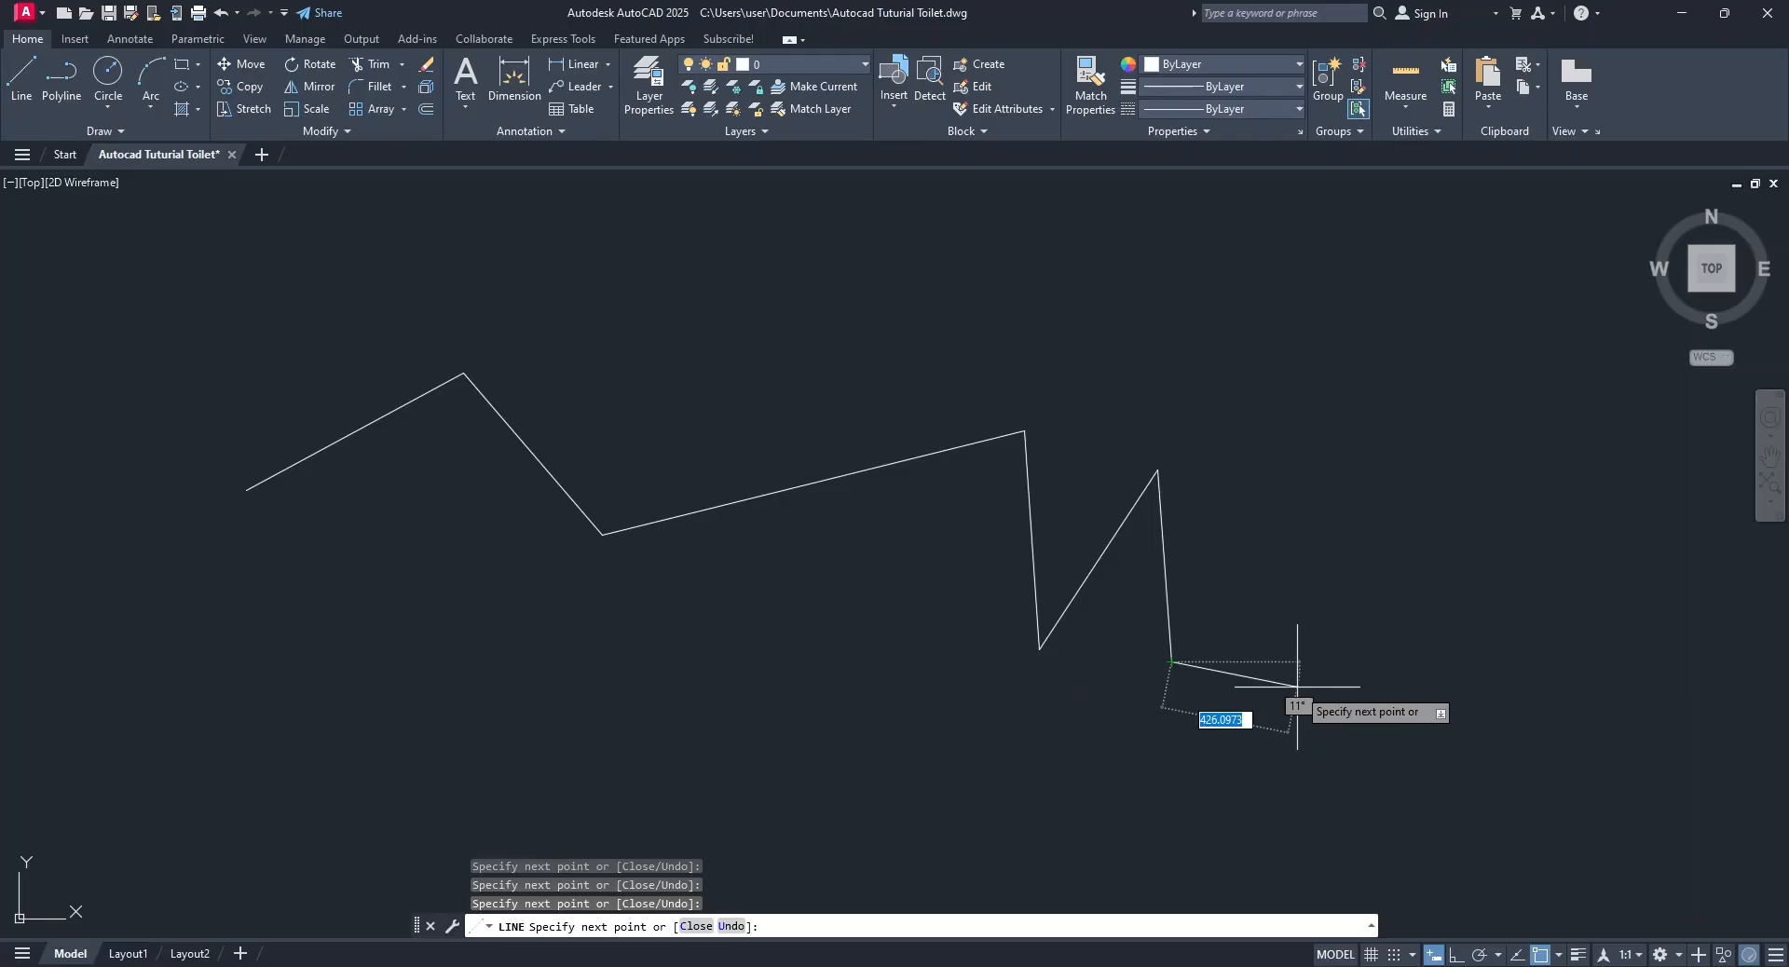
key(Return)
right_click(1297, 688)
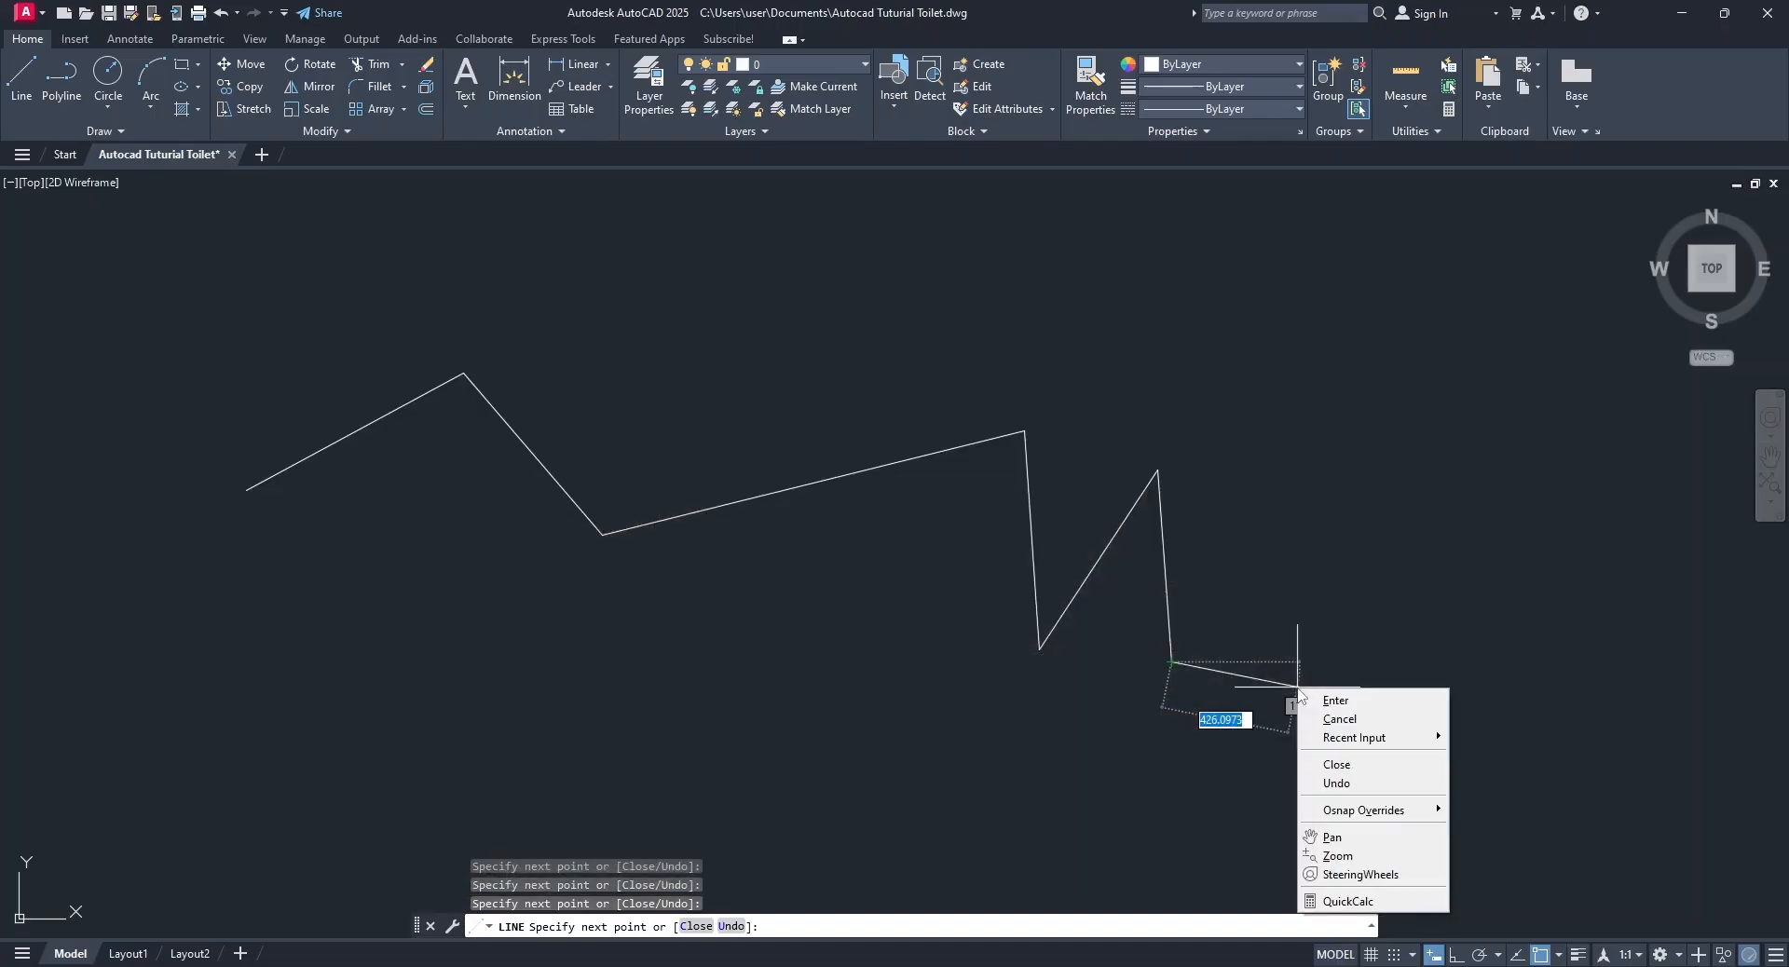
click(1362, 704)
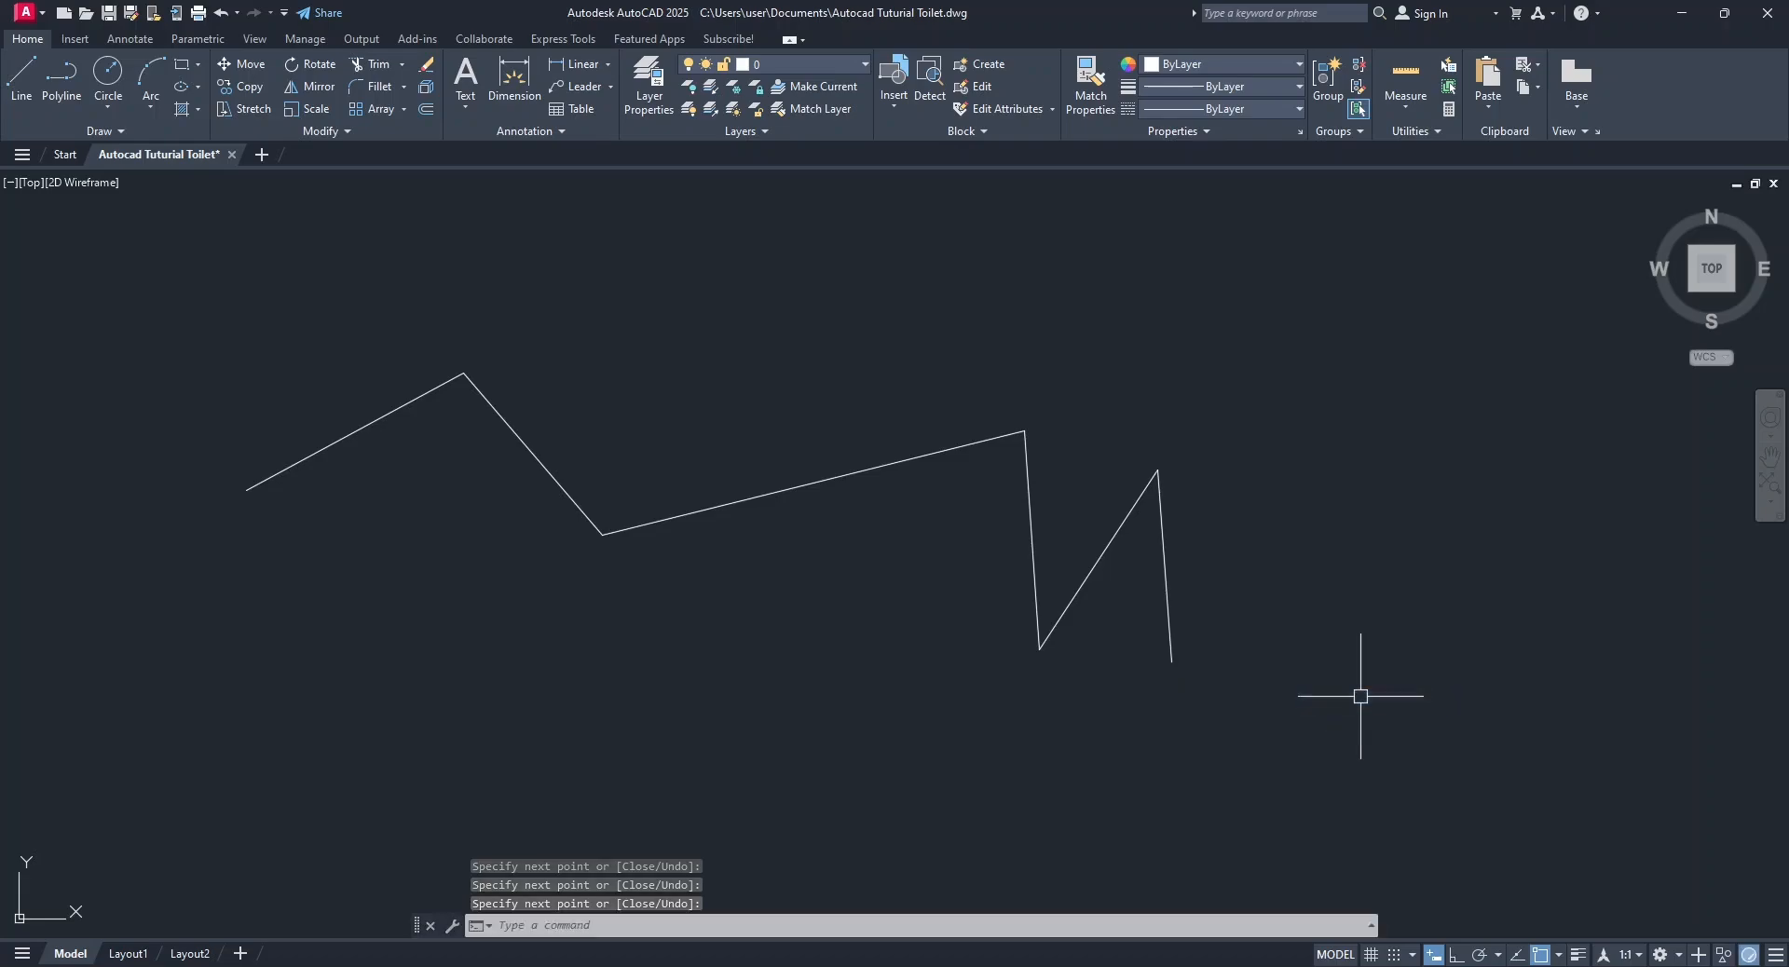
Erase the whole six-segment zigzag using a crossing selection.
click(1341, 686)
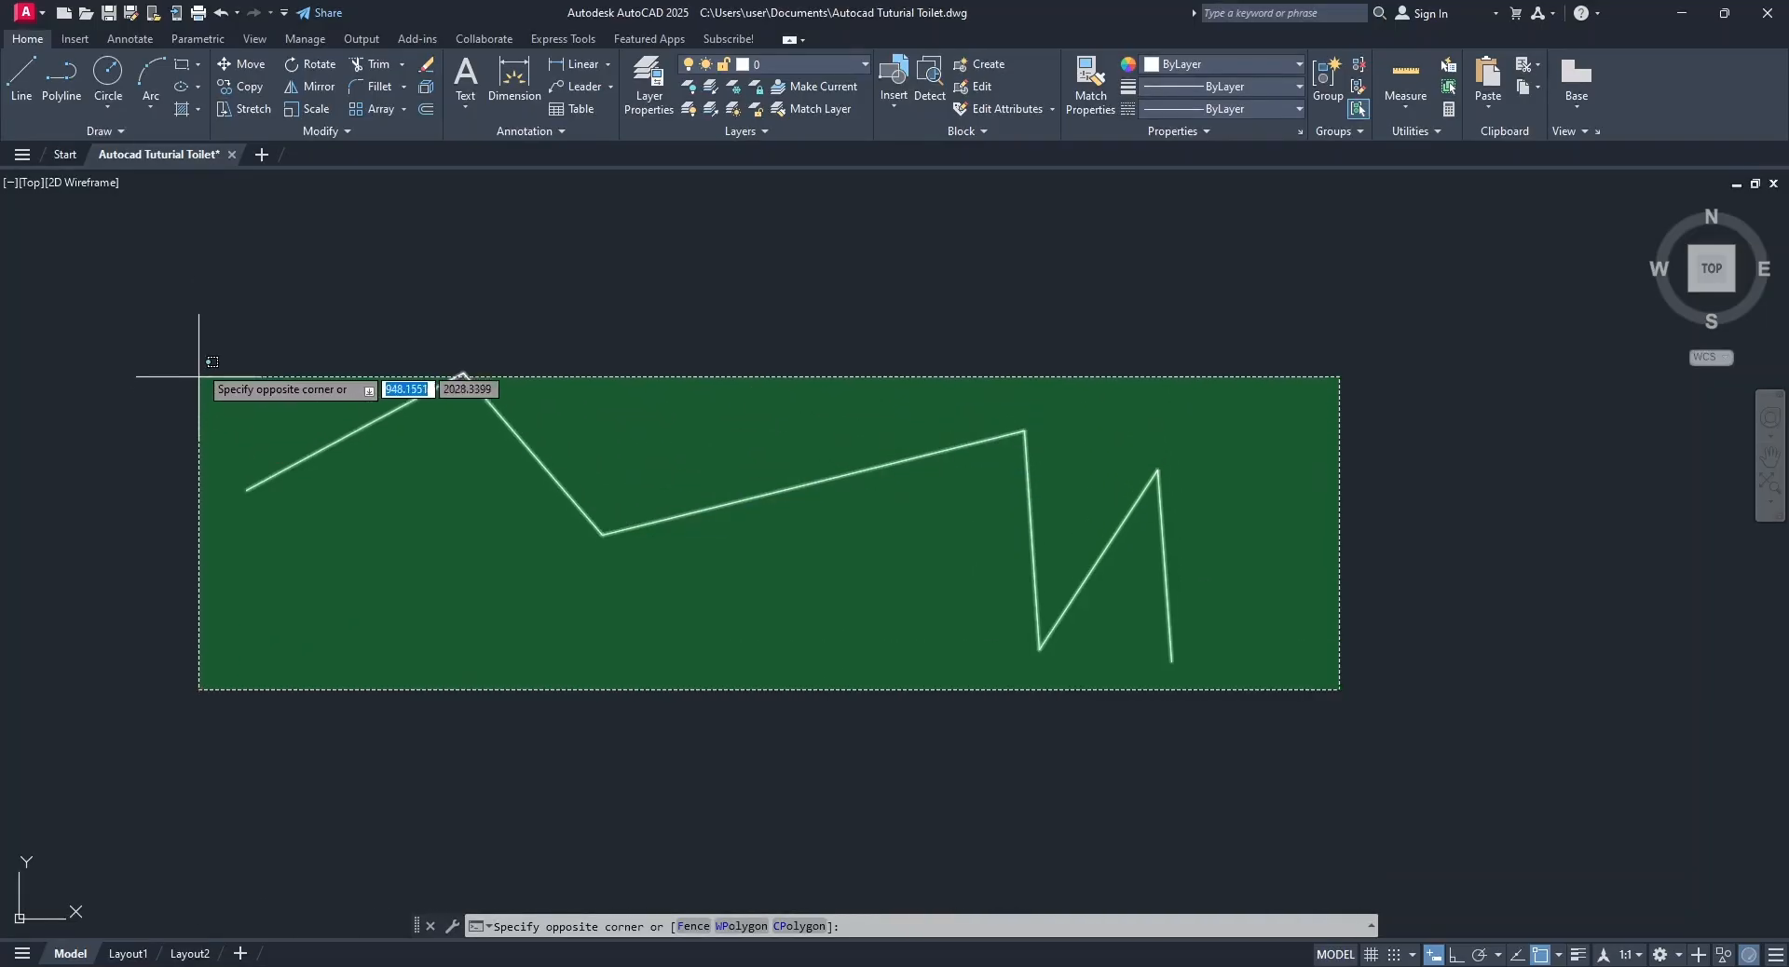
click(195, 321)
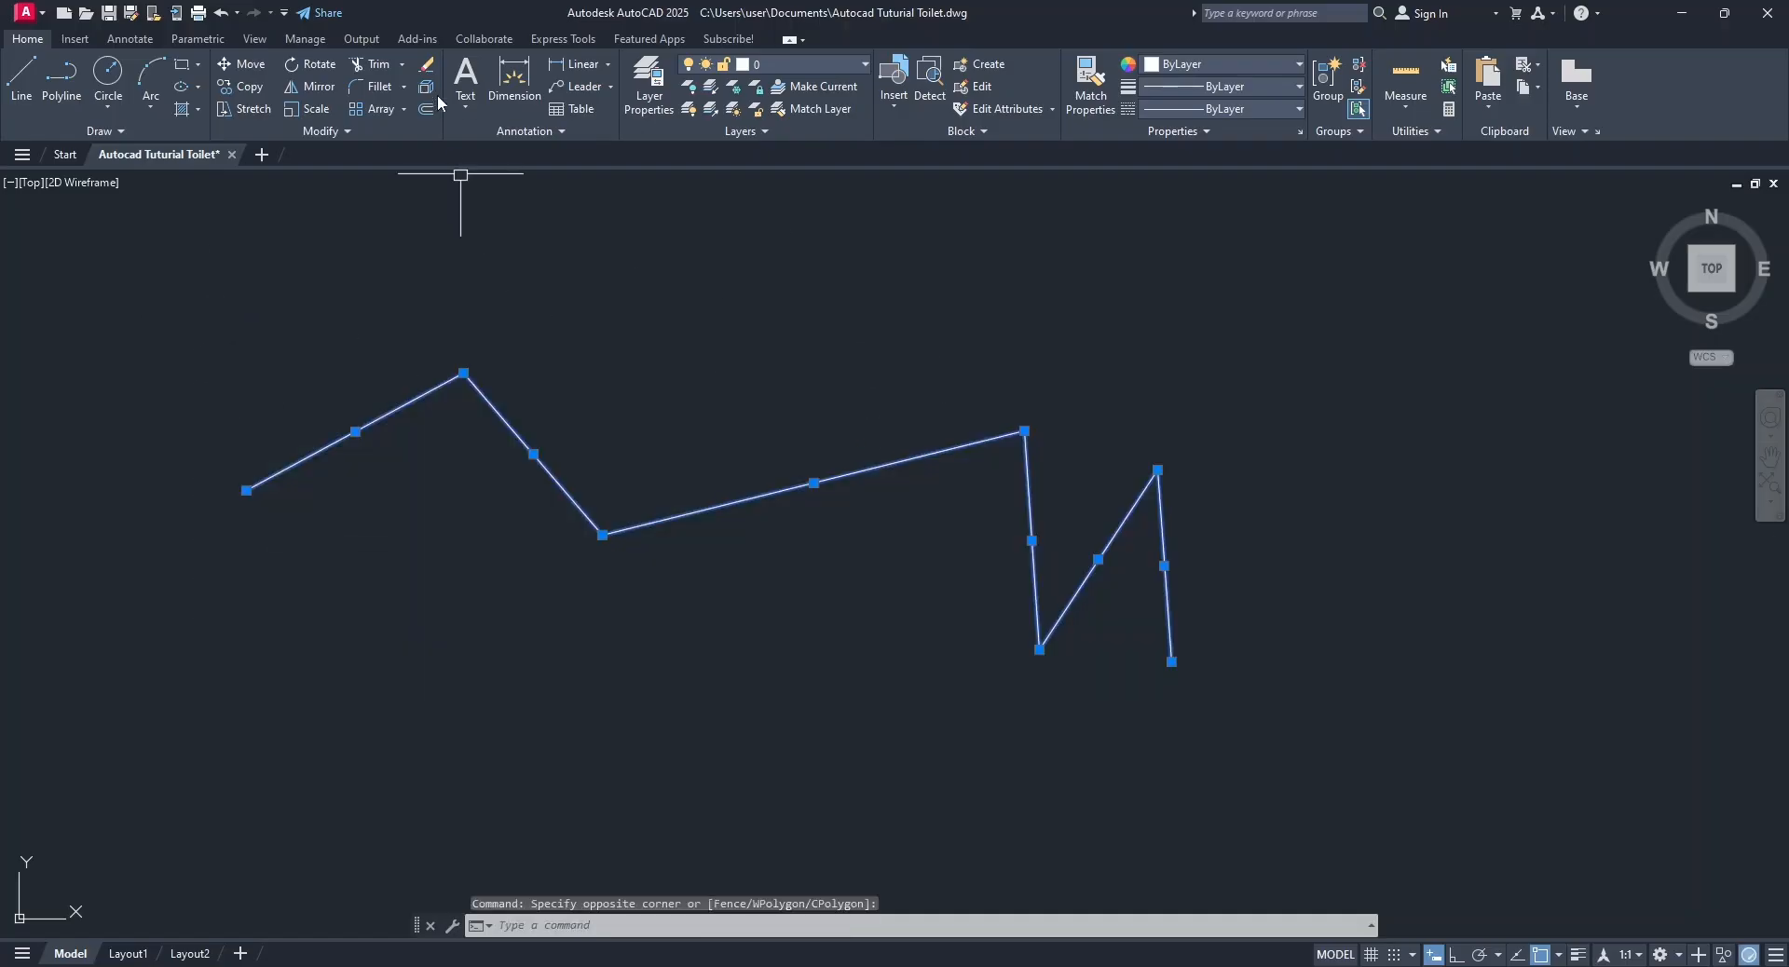
click(428, 66)
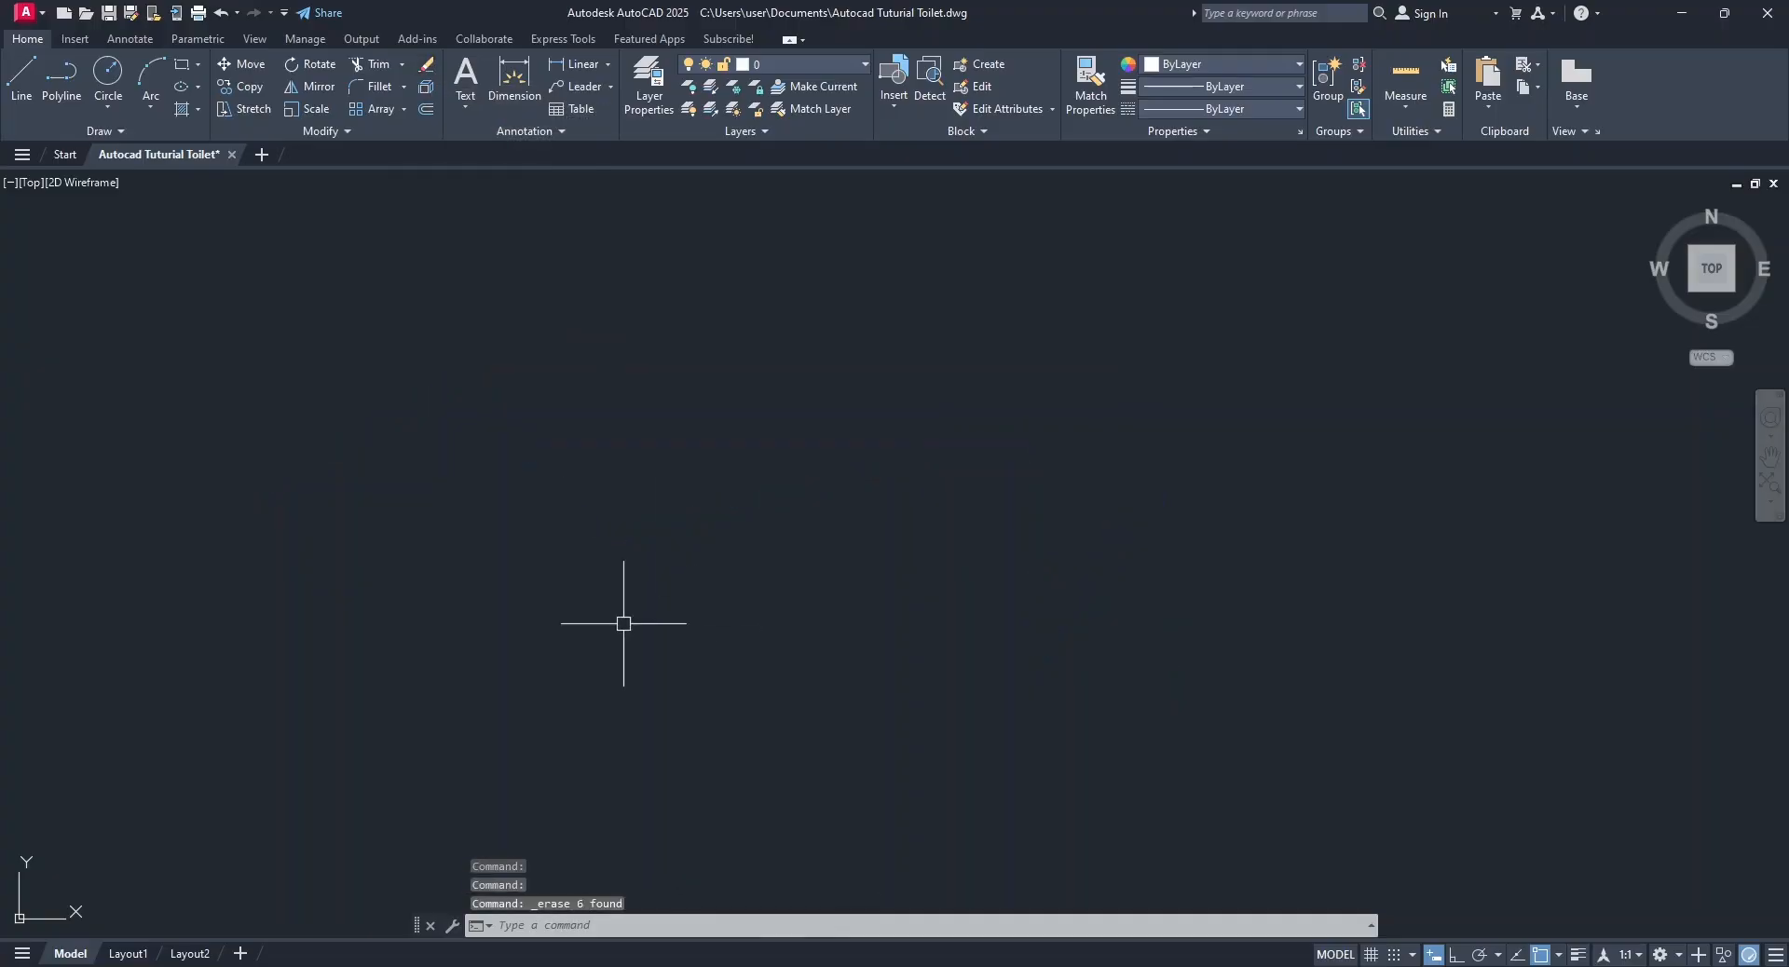
Draw a new freehand zigzag of seven connected line segments, keeping the Line command running.
click(21, 76)
click(137, 503)
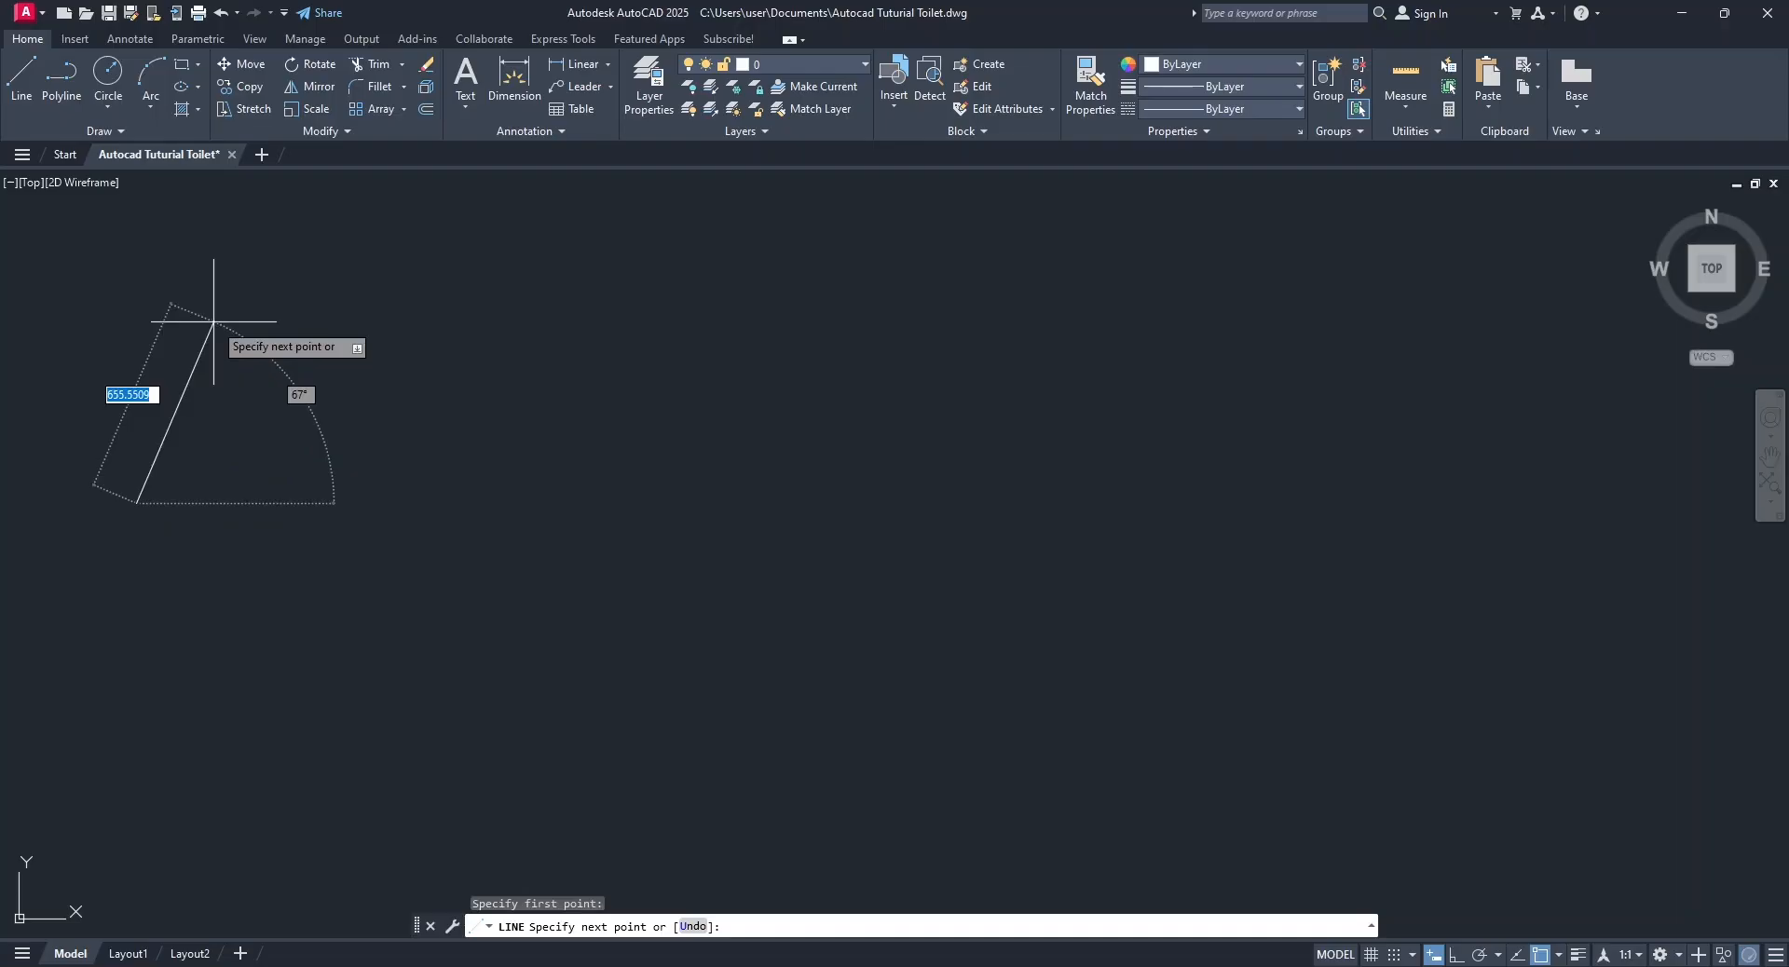
click(214, 322)
click(259, 576)
click(326, 303)
click(350, 612)
click(375, 481)
click(433, 607)
click(429, 413)
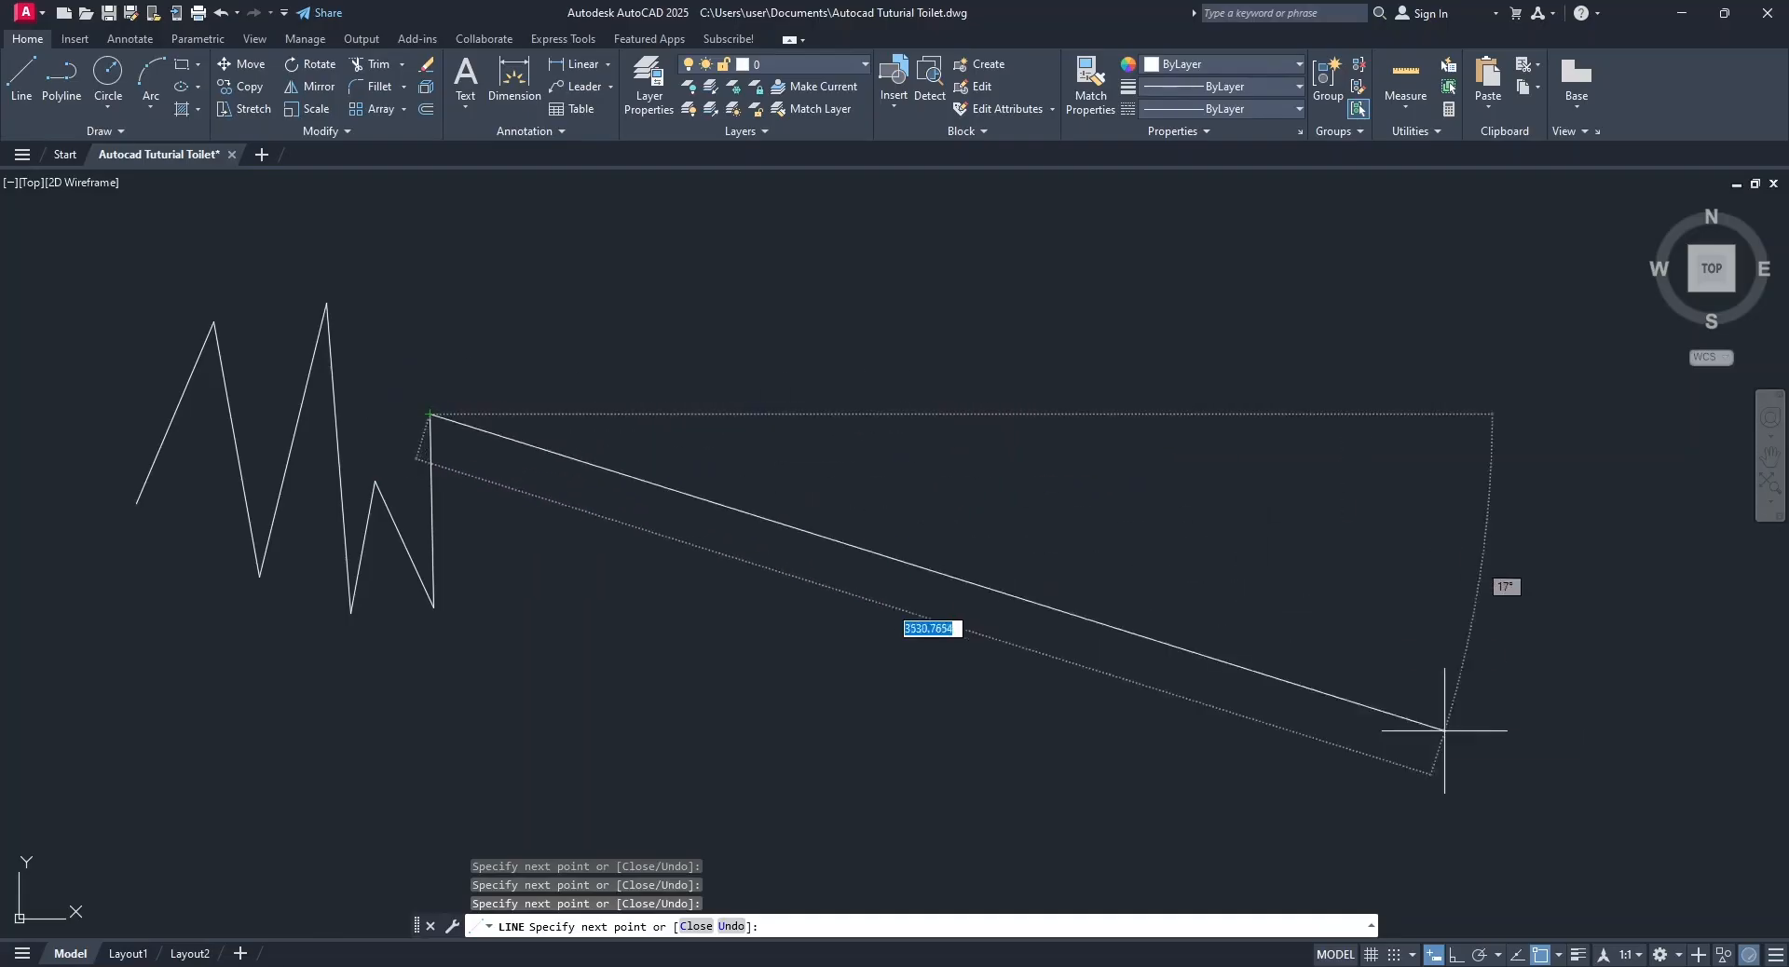
Turn on Ortho mode and continue the line with four alternating horizontal and vertical segments, the first about 1455 units long.
click(1457, 955)
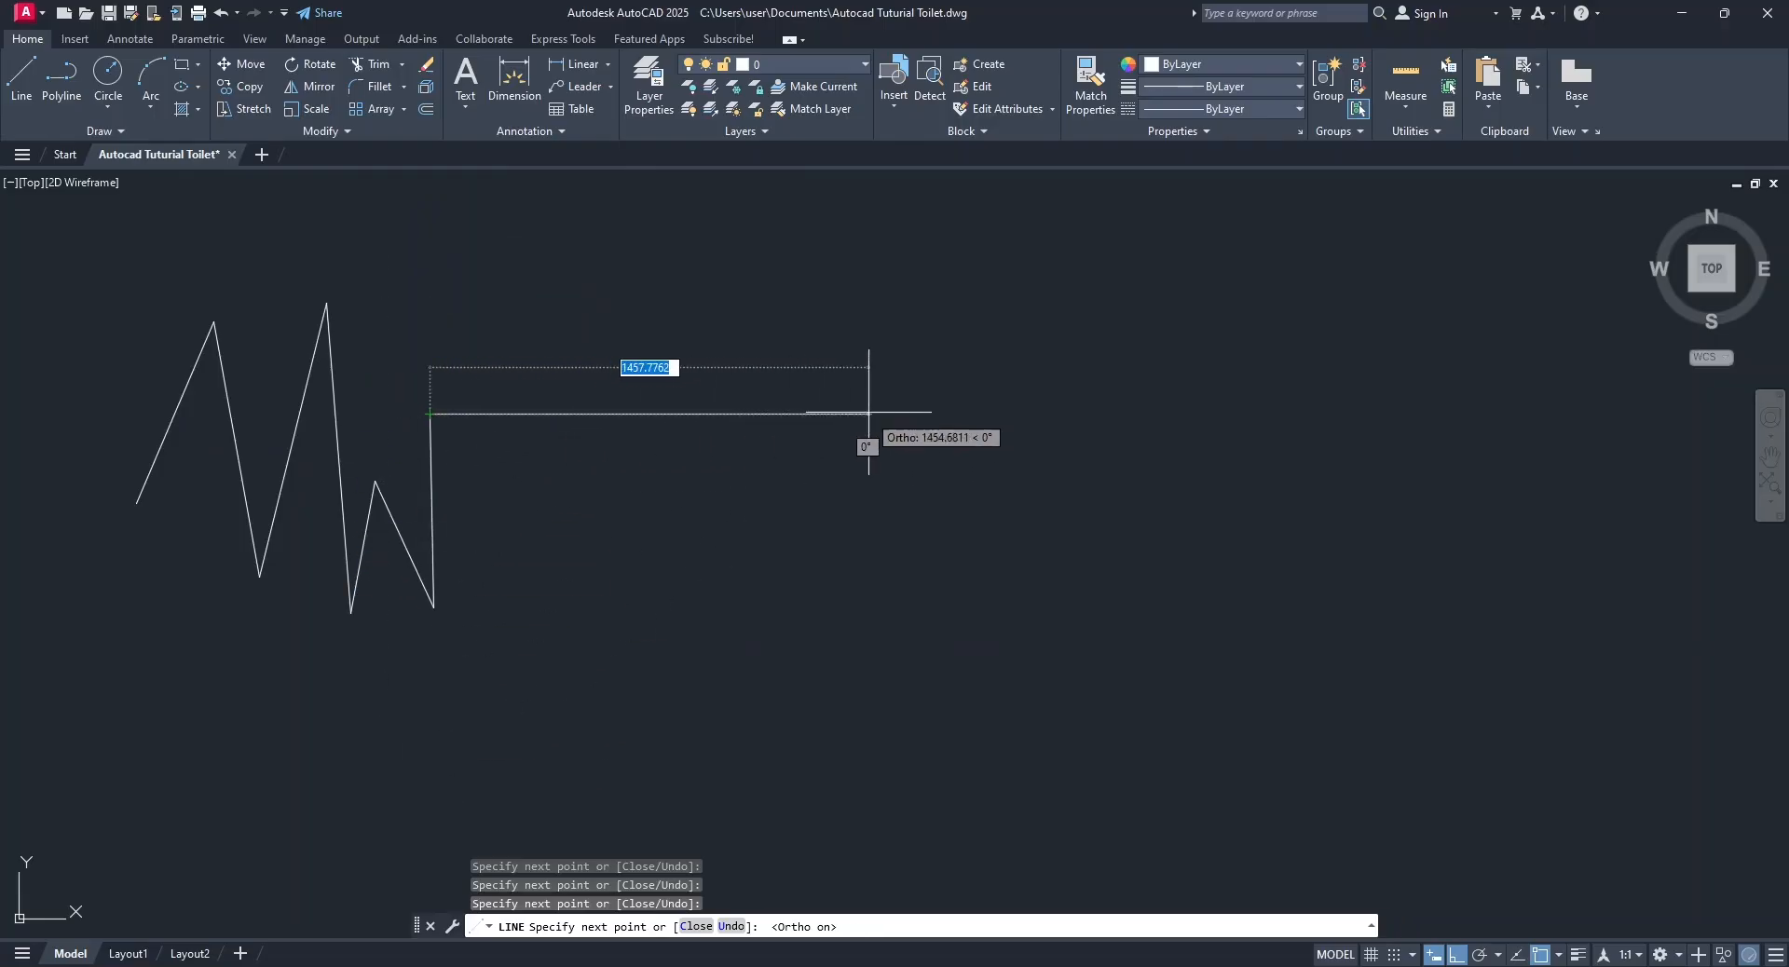
click(867, 413)
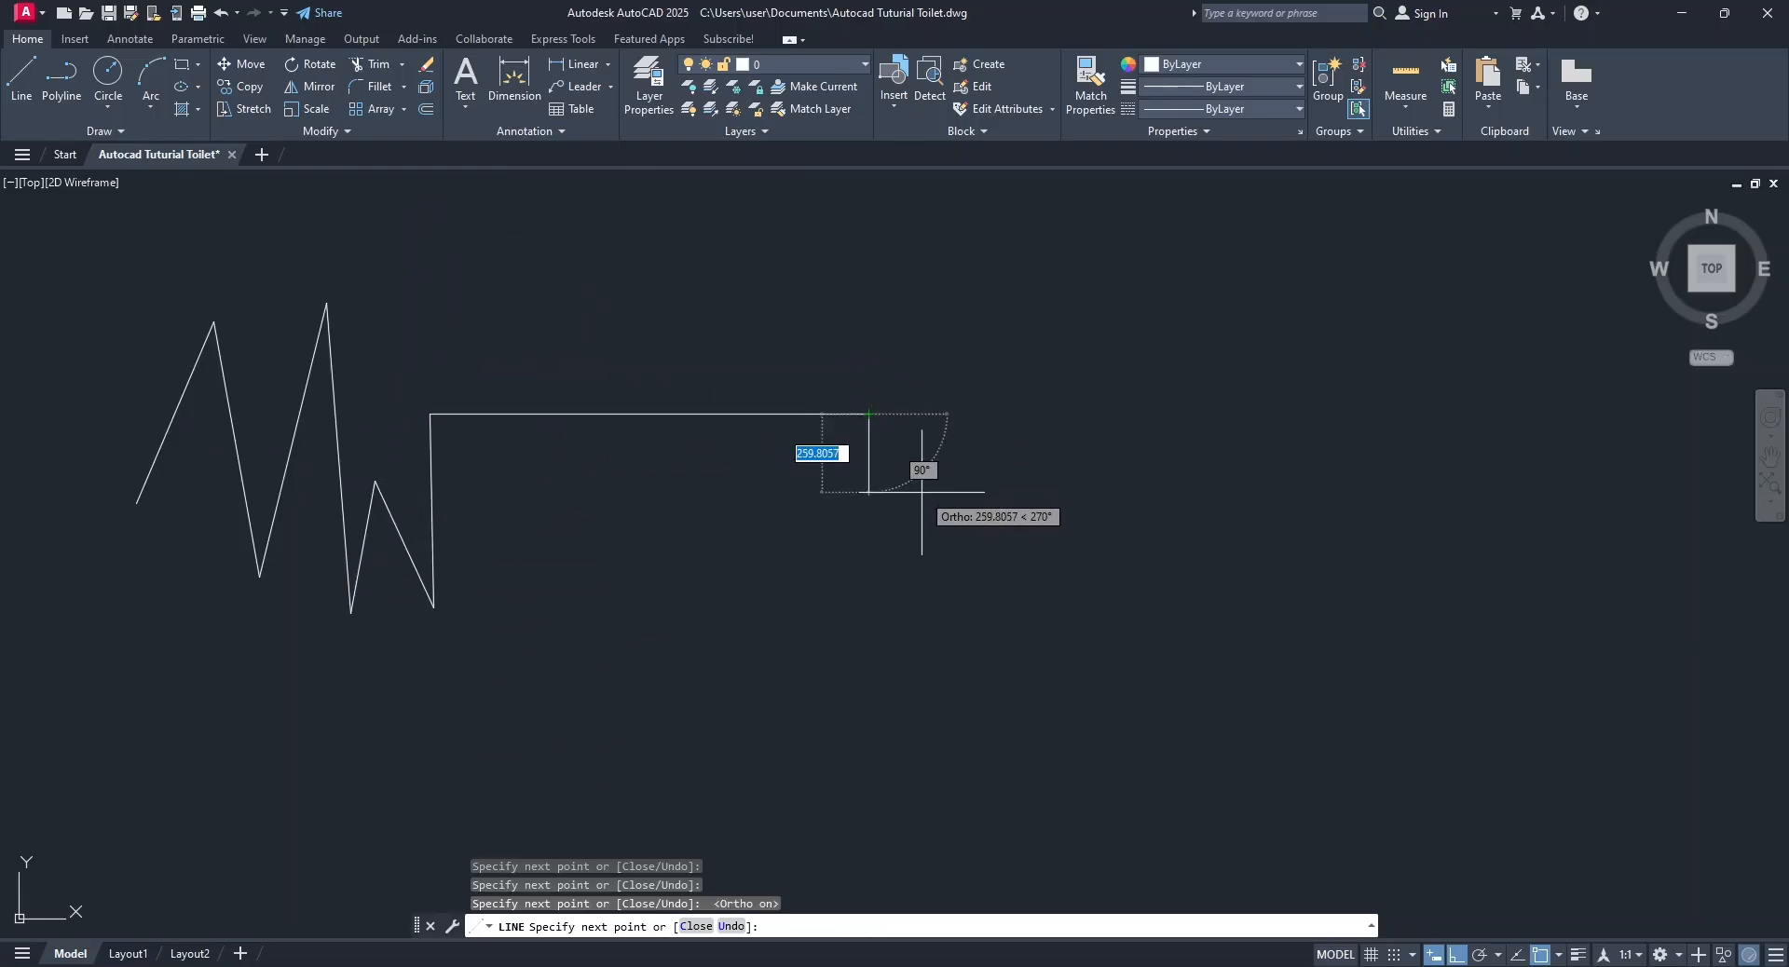
click(867, 658)
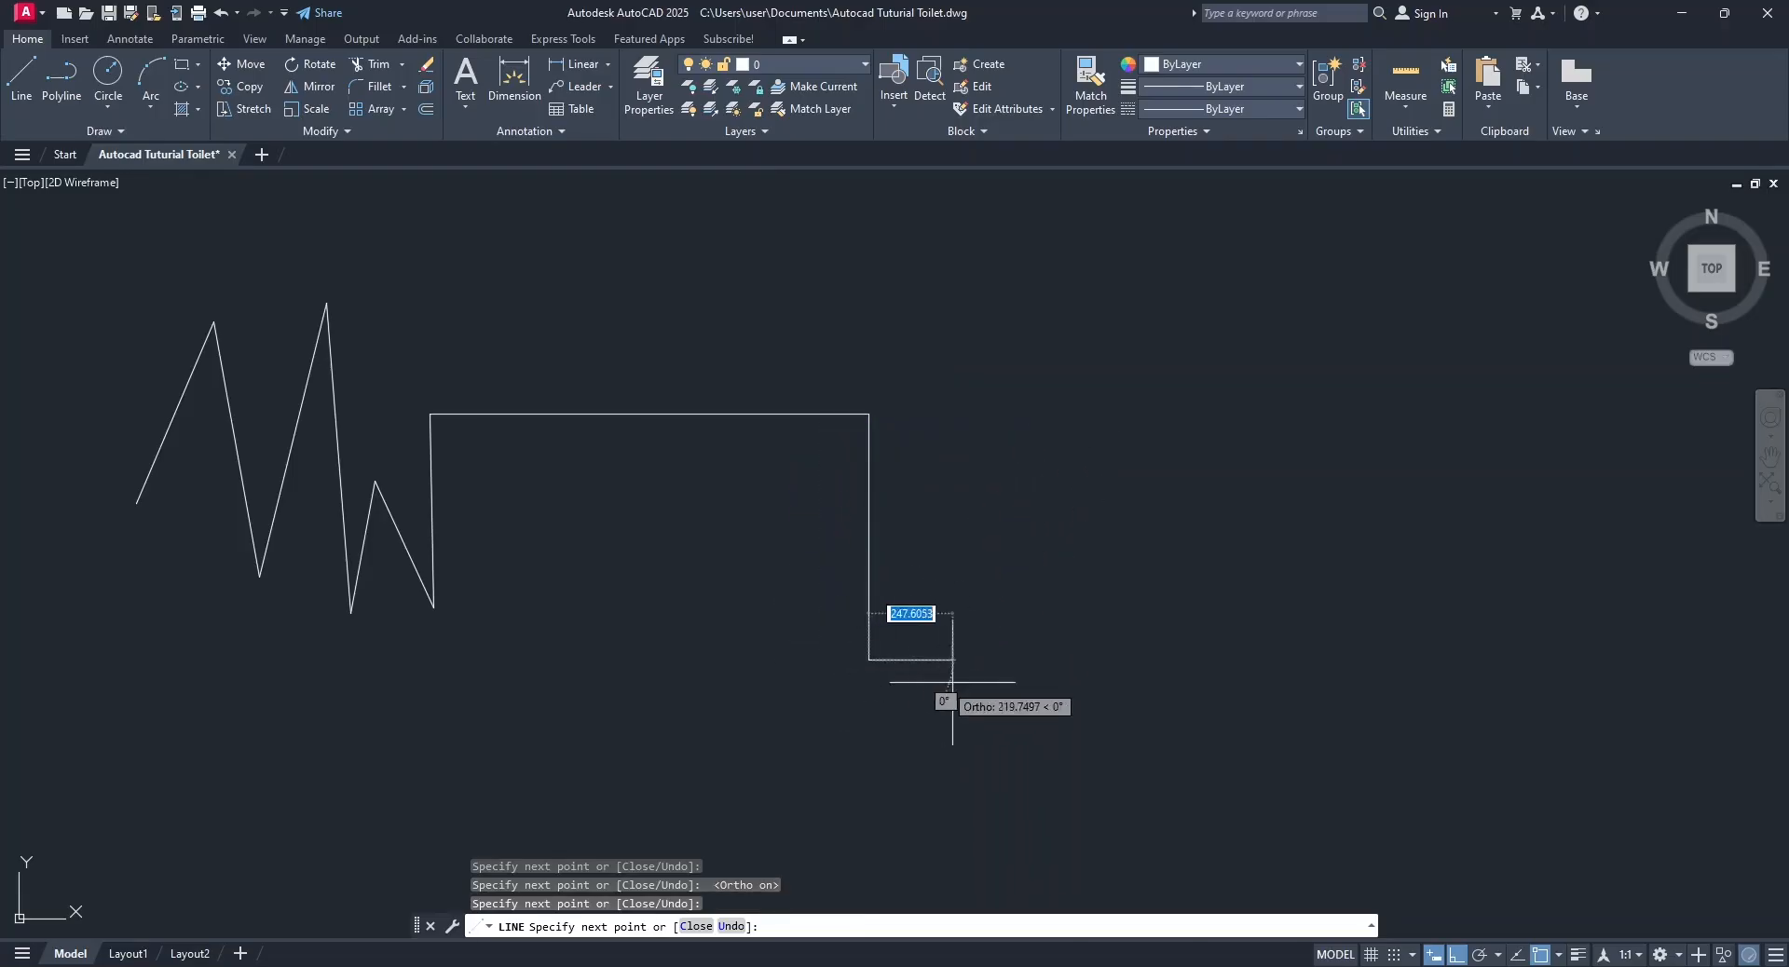
click(1204, 659)
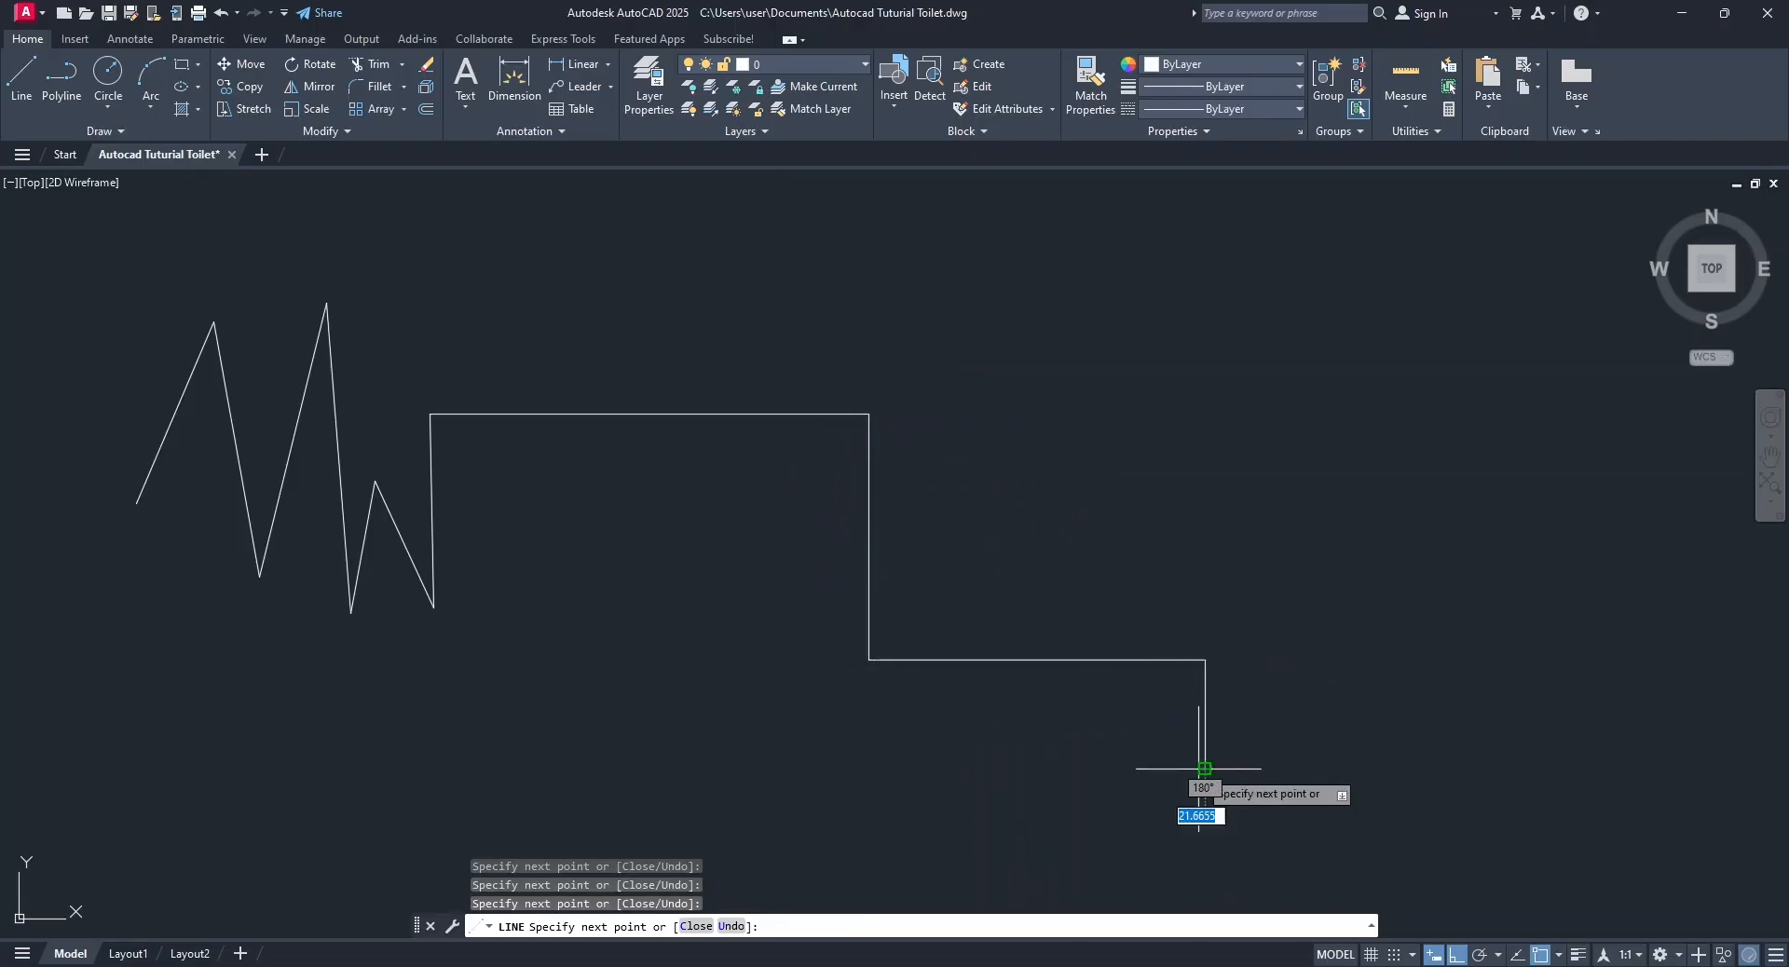
click(1202, 770)
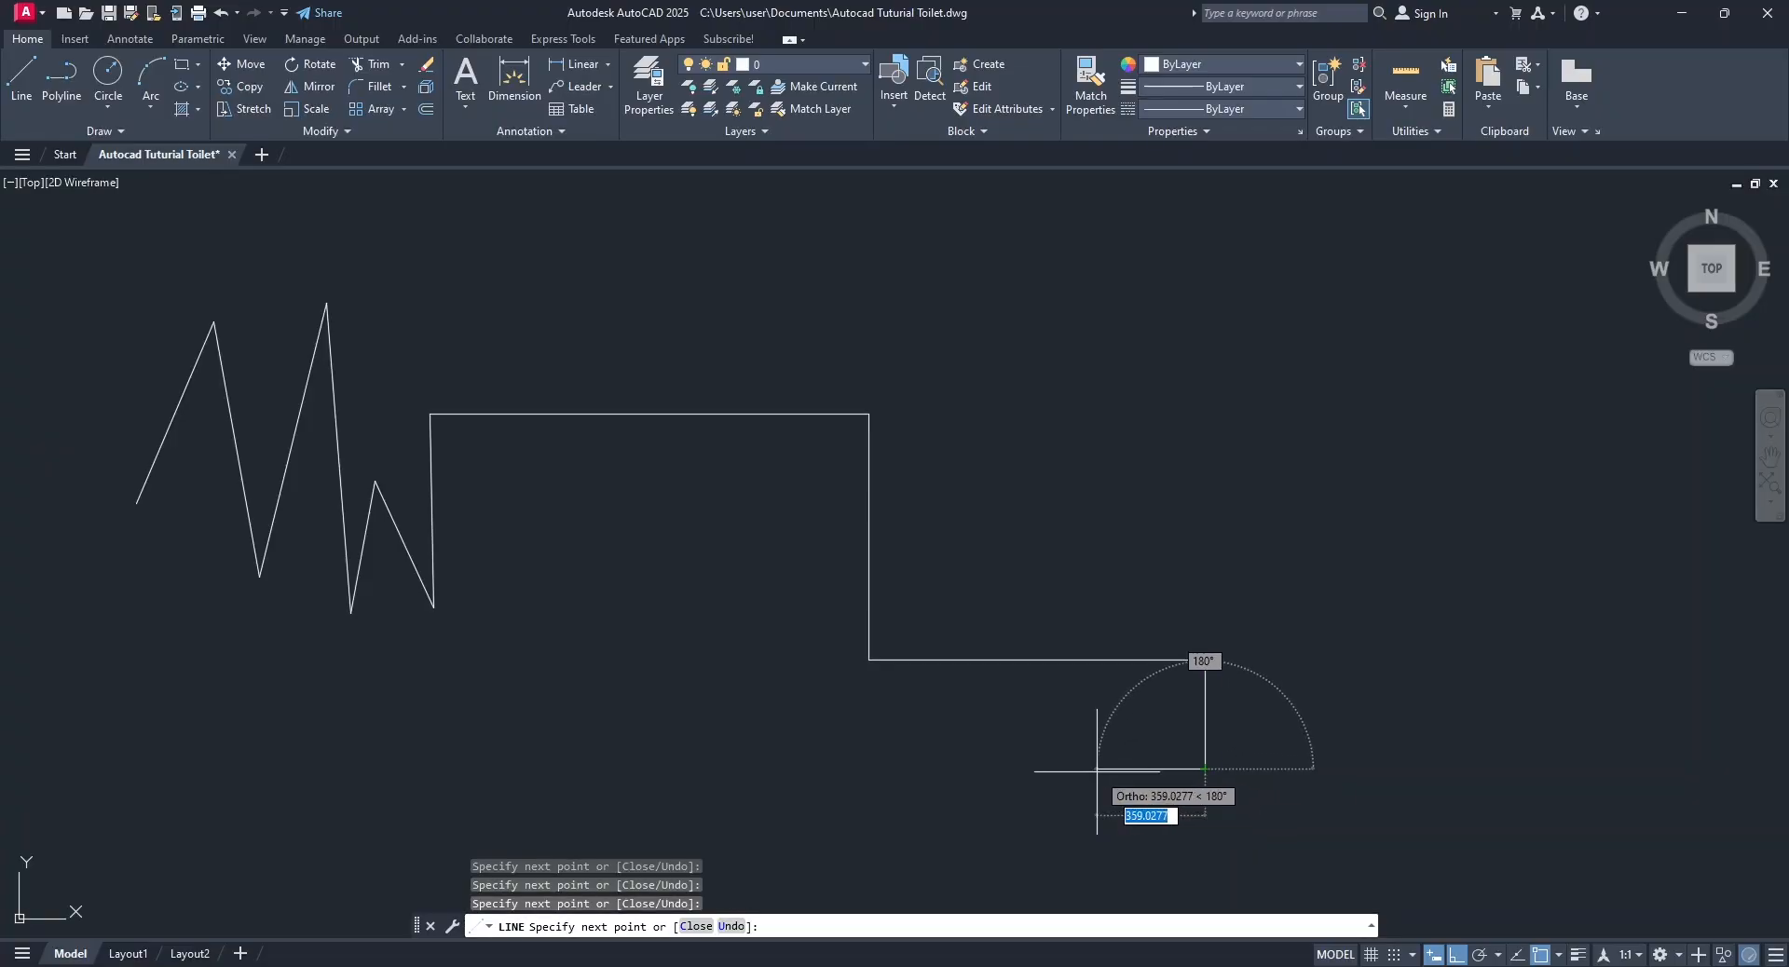
Undo the last three segments within the running Line command, back to the end of the long horizontal segment.
click(732, 926)
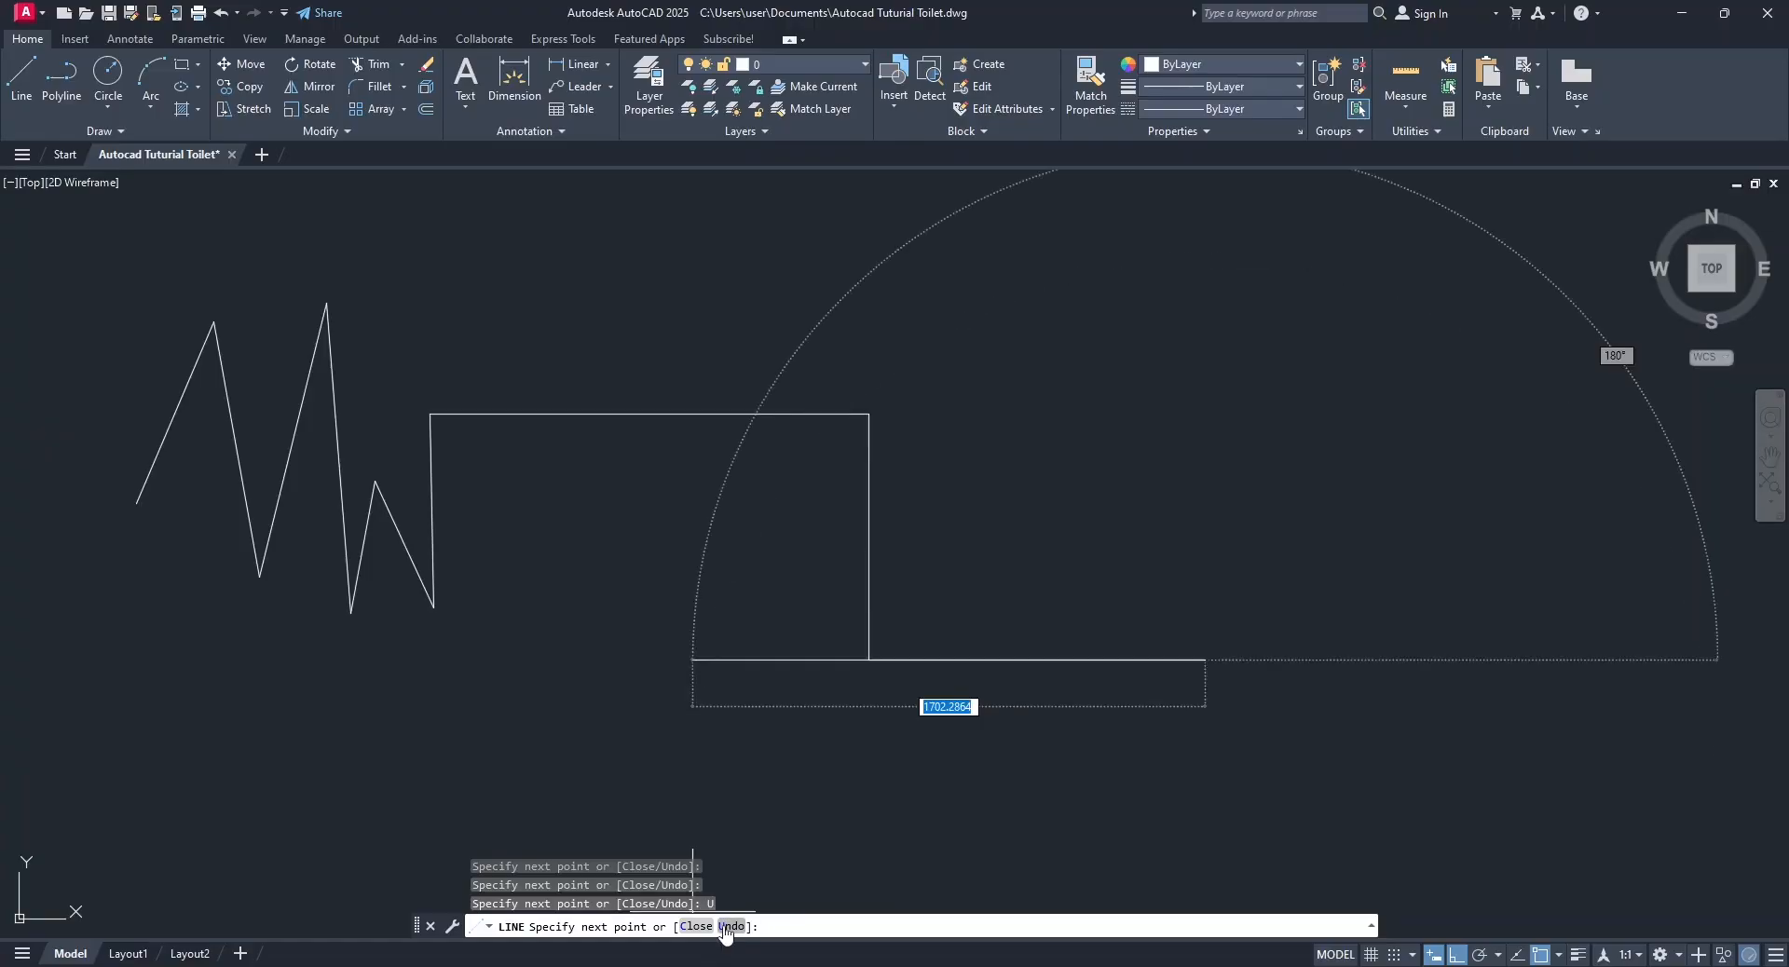
click(728, 926)
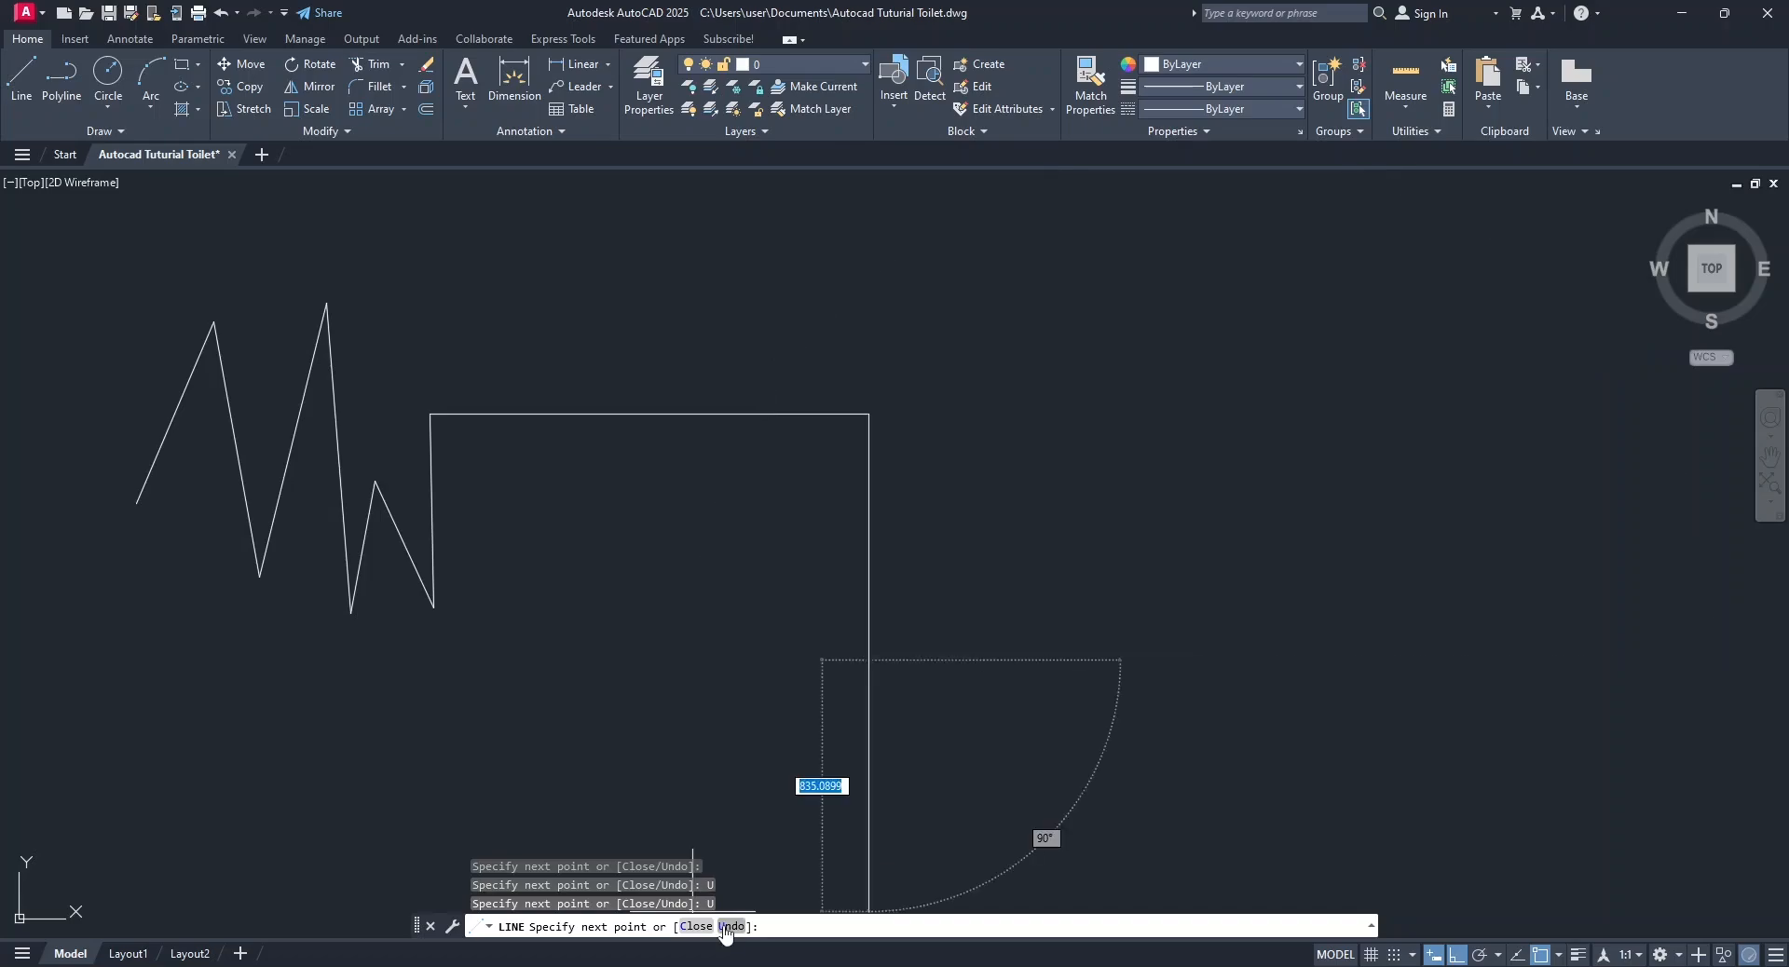
click(728, 926)
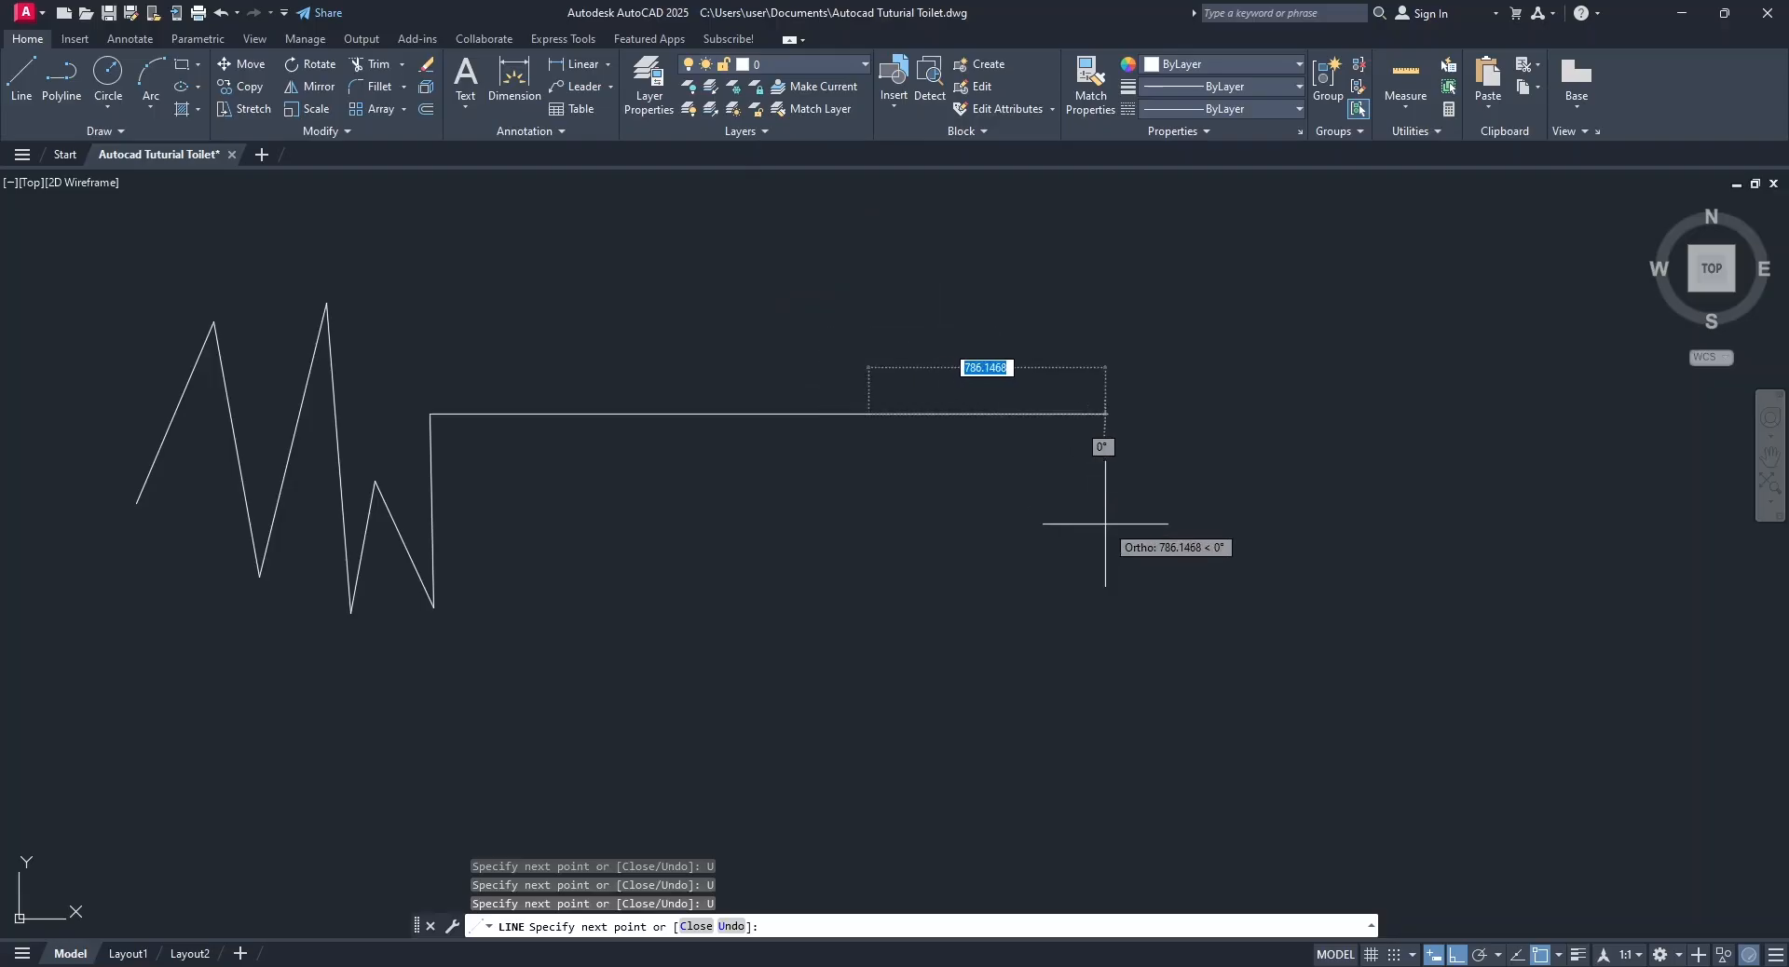
Turn off Ortho mode and continue the line with eight freehand zigzag segments.
key(F8)
click(901, 322)
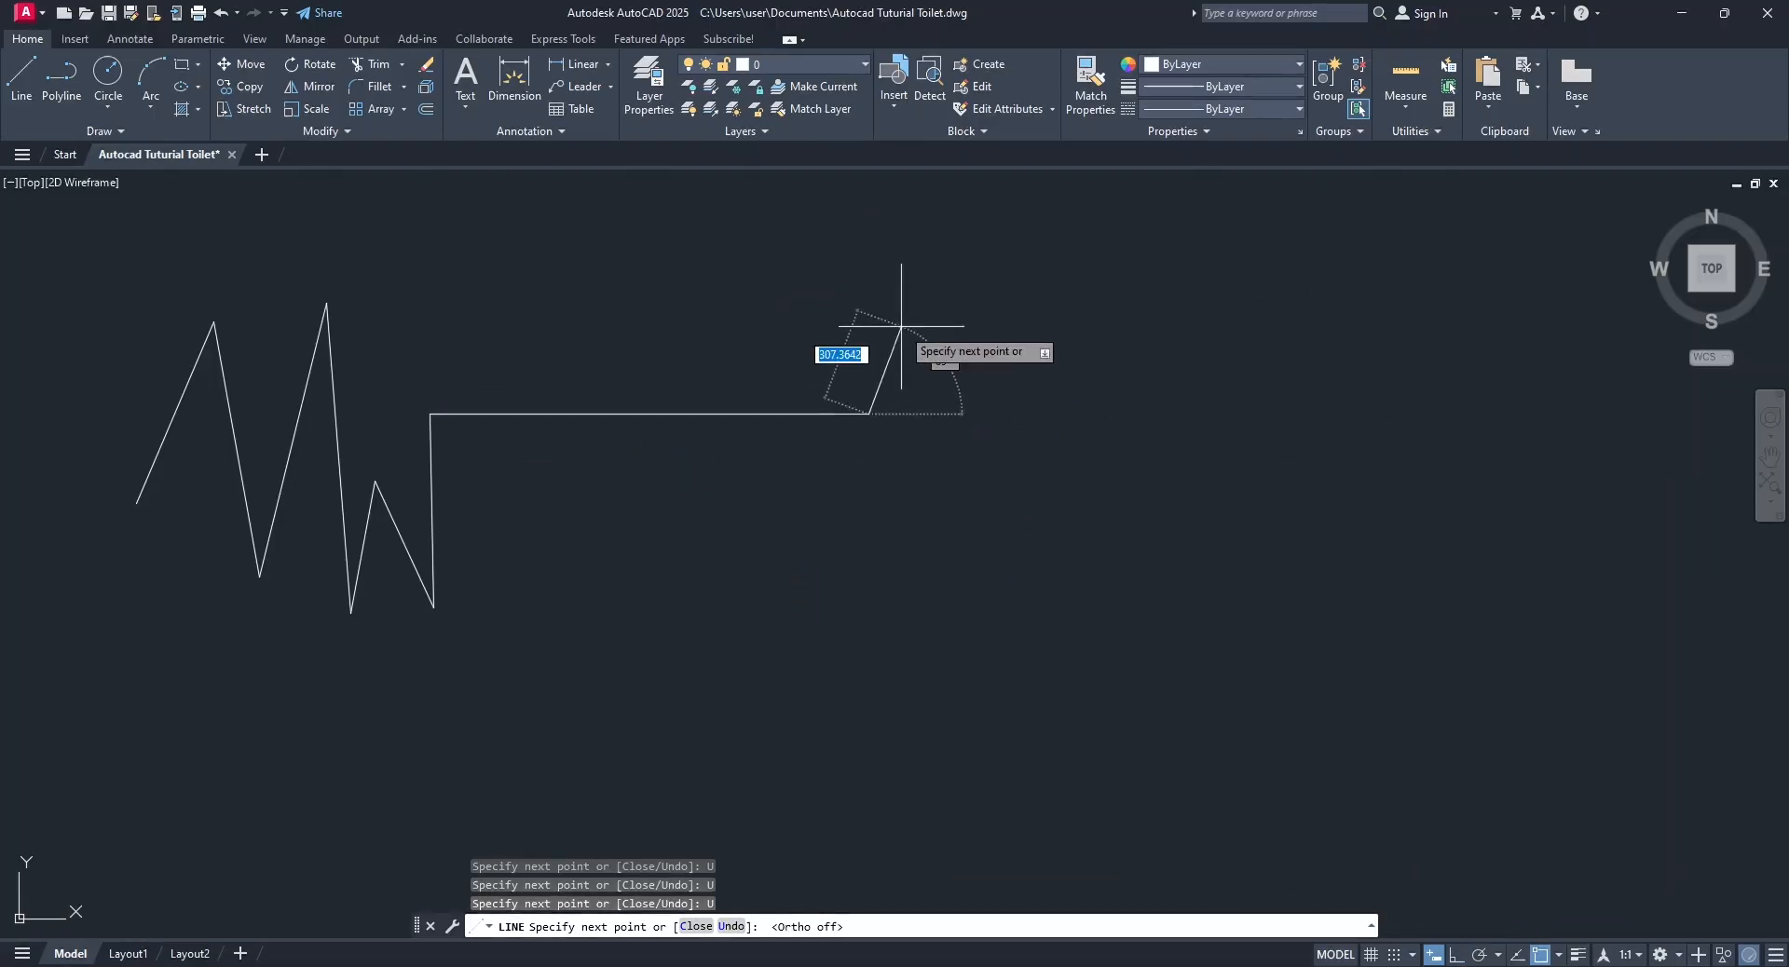
click(963, 552)
click(991, 365)
click(1069, 589)
click(1090, 275)
click(1235, 578)
click(1275, 301)
click(1368, 471)
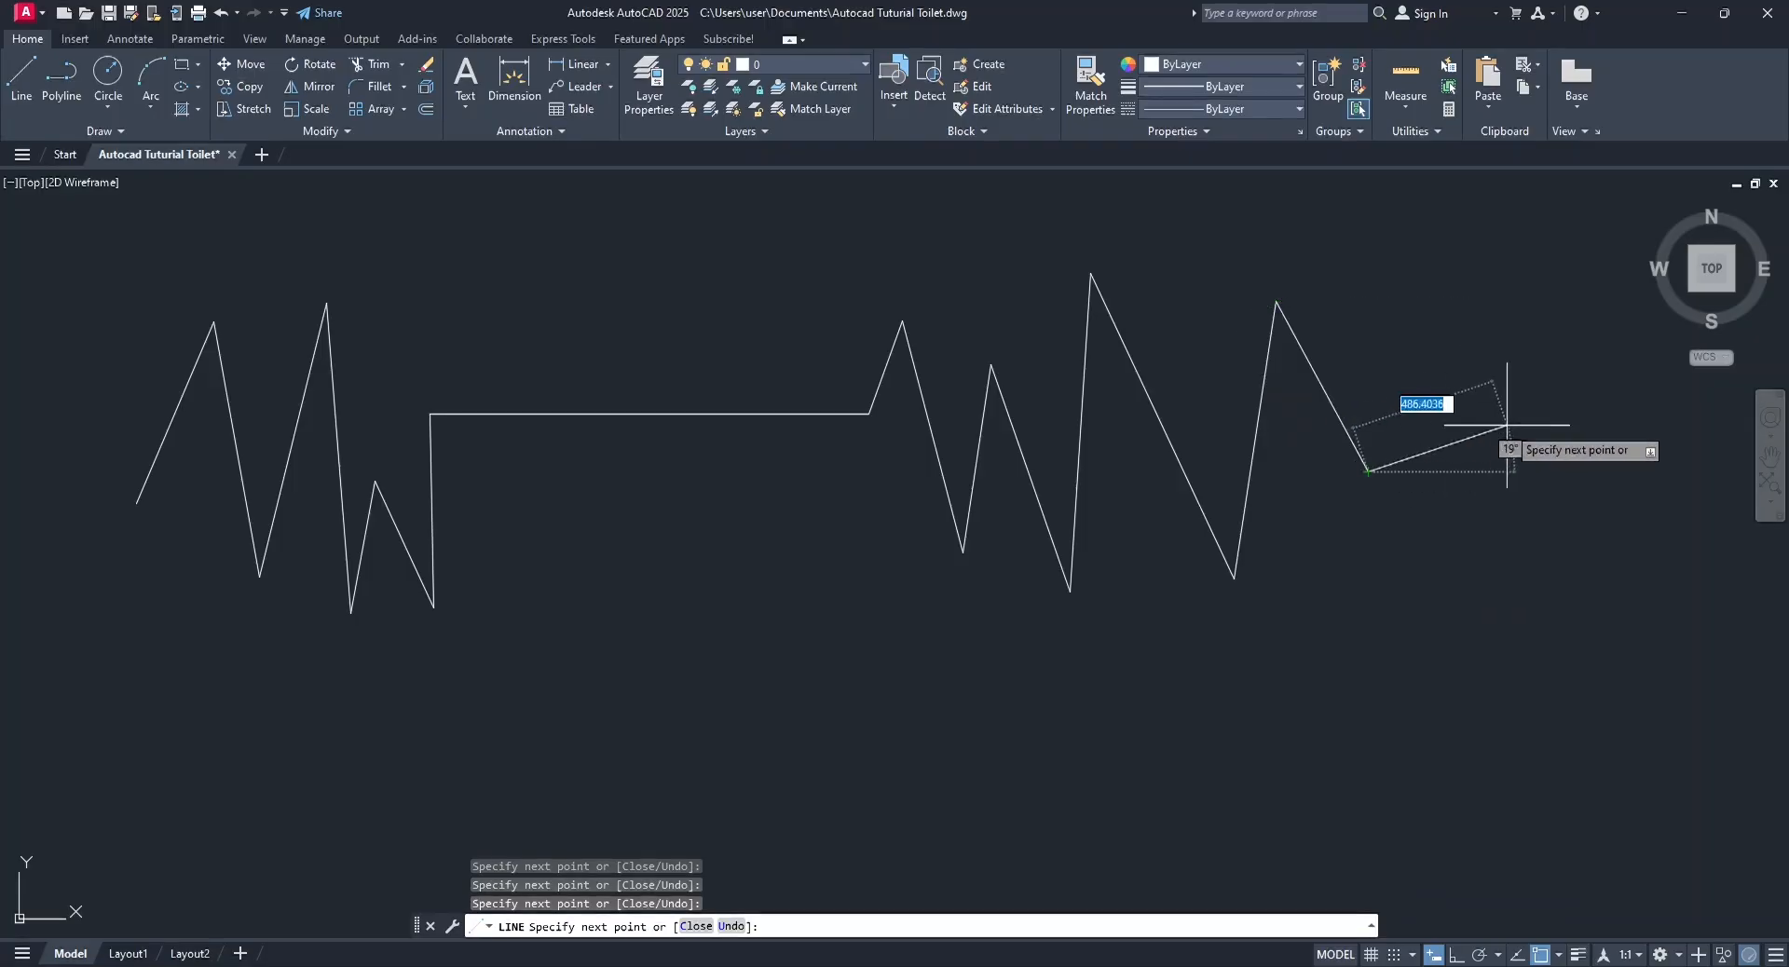
Turn Ortho mode on again, add a final horizontal segment to the zigzag and end the Line command.
click(1455, 955)
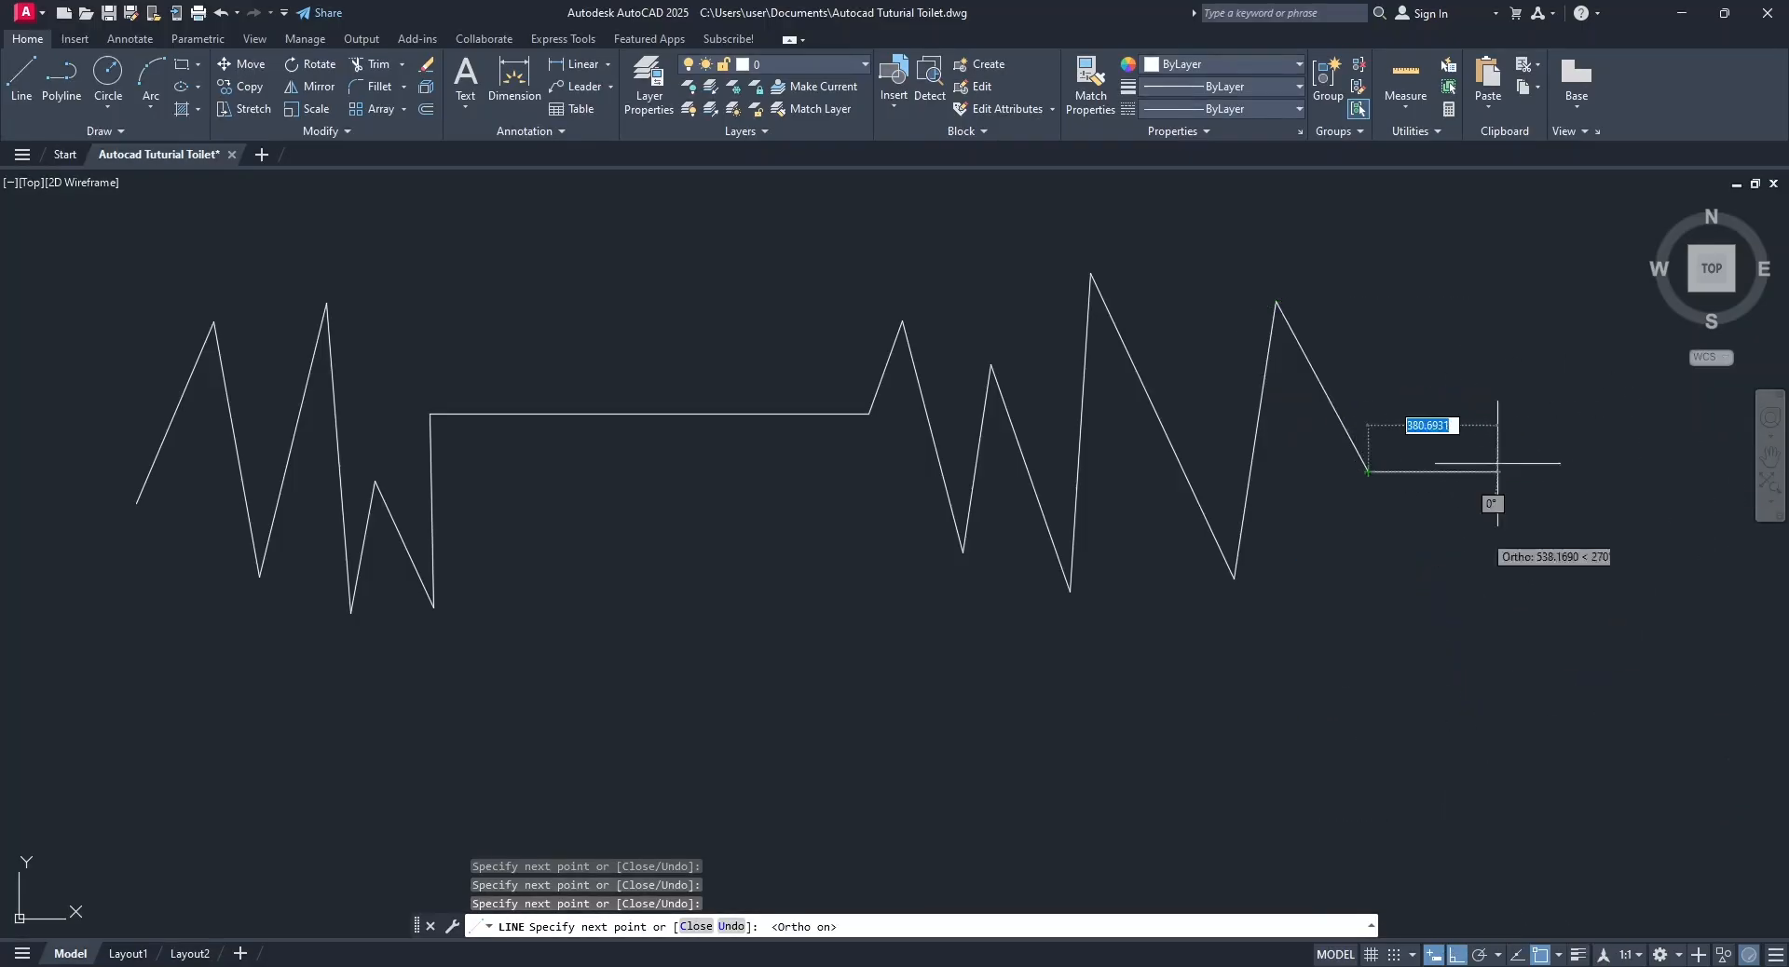
click(1566, 463)
key(Return)
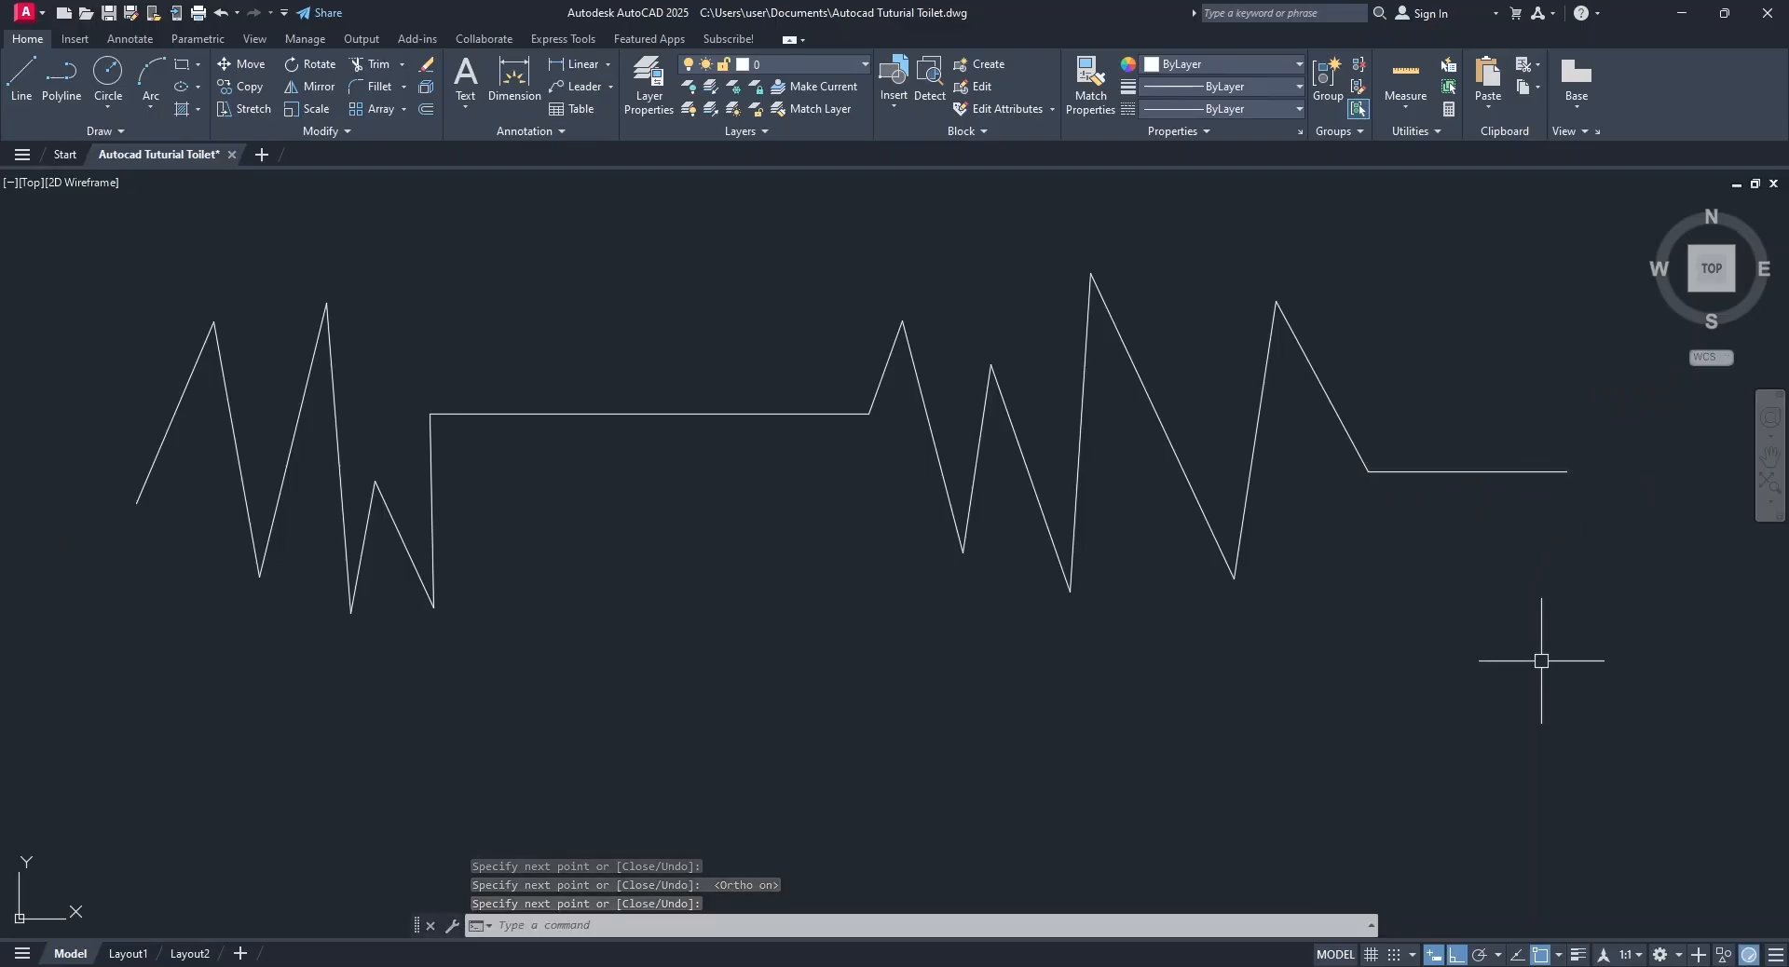
Select all the practice lines with a crossing window and delete them.
click(1497, 654)
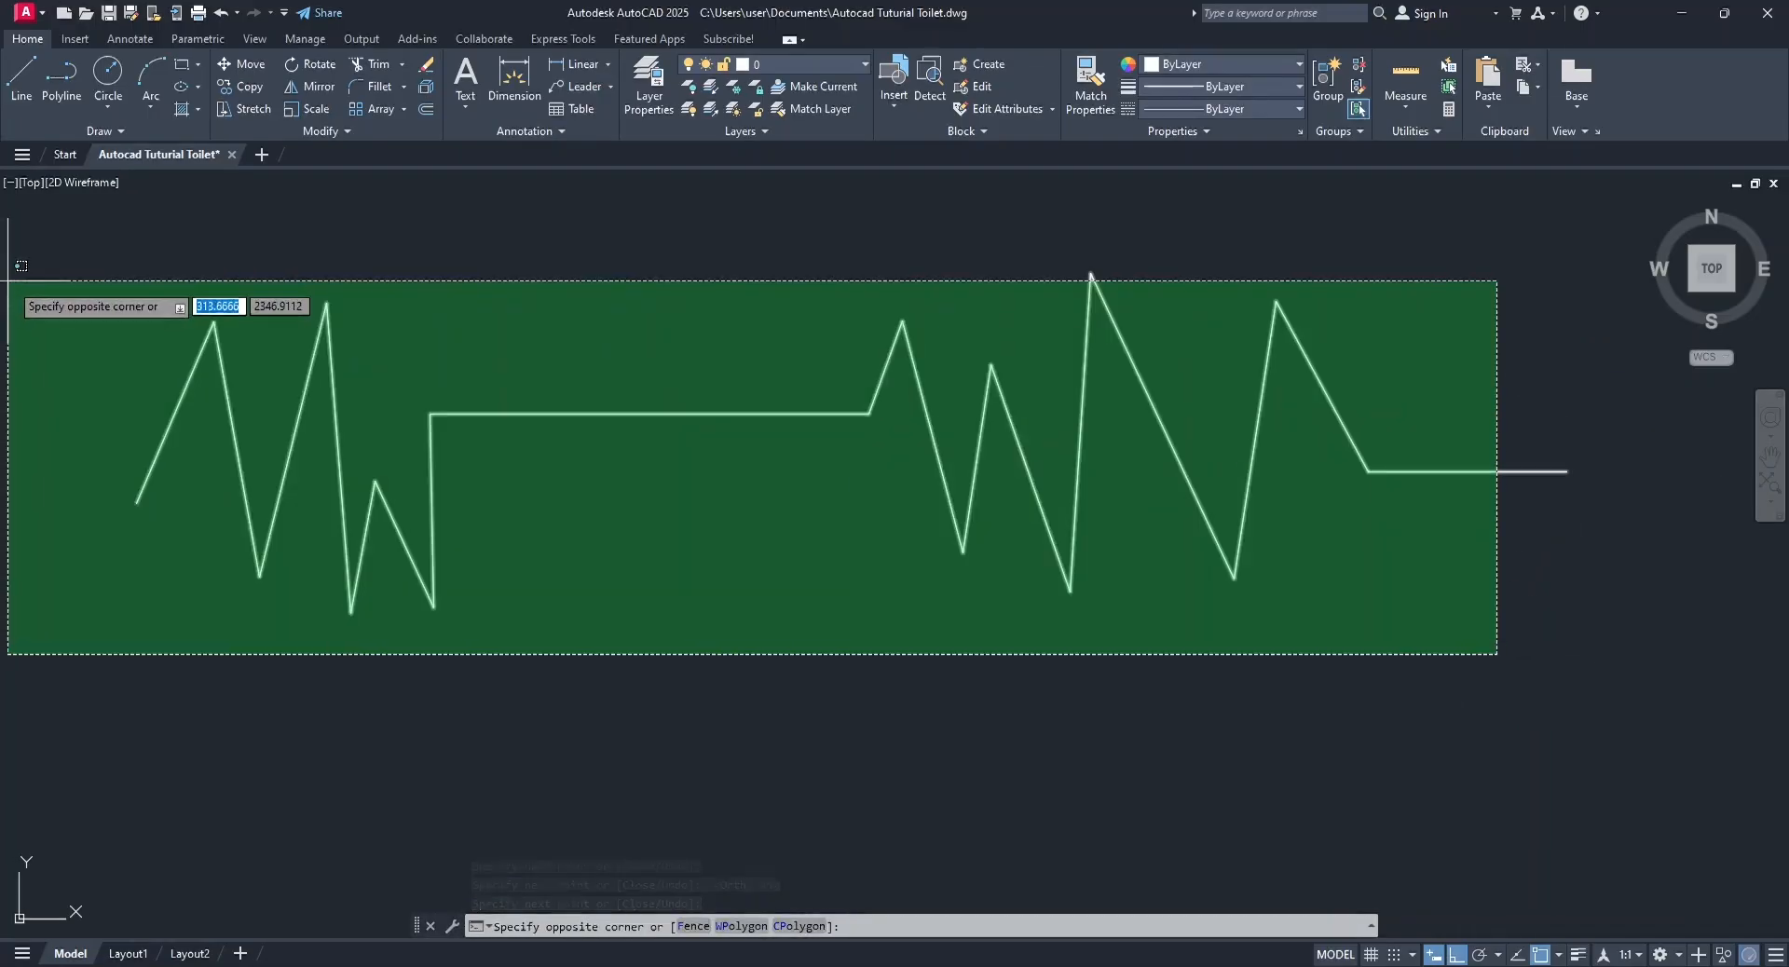
click(156, 279)
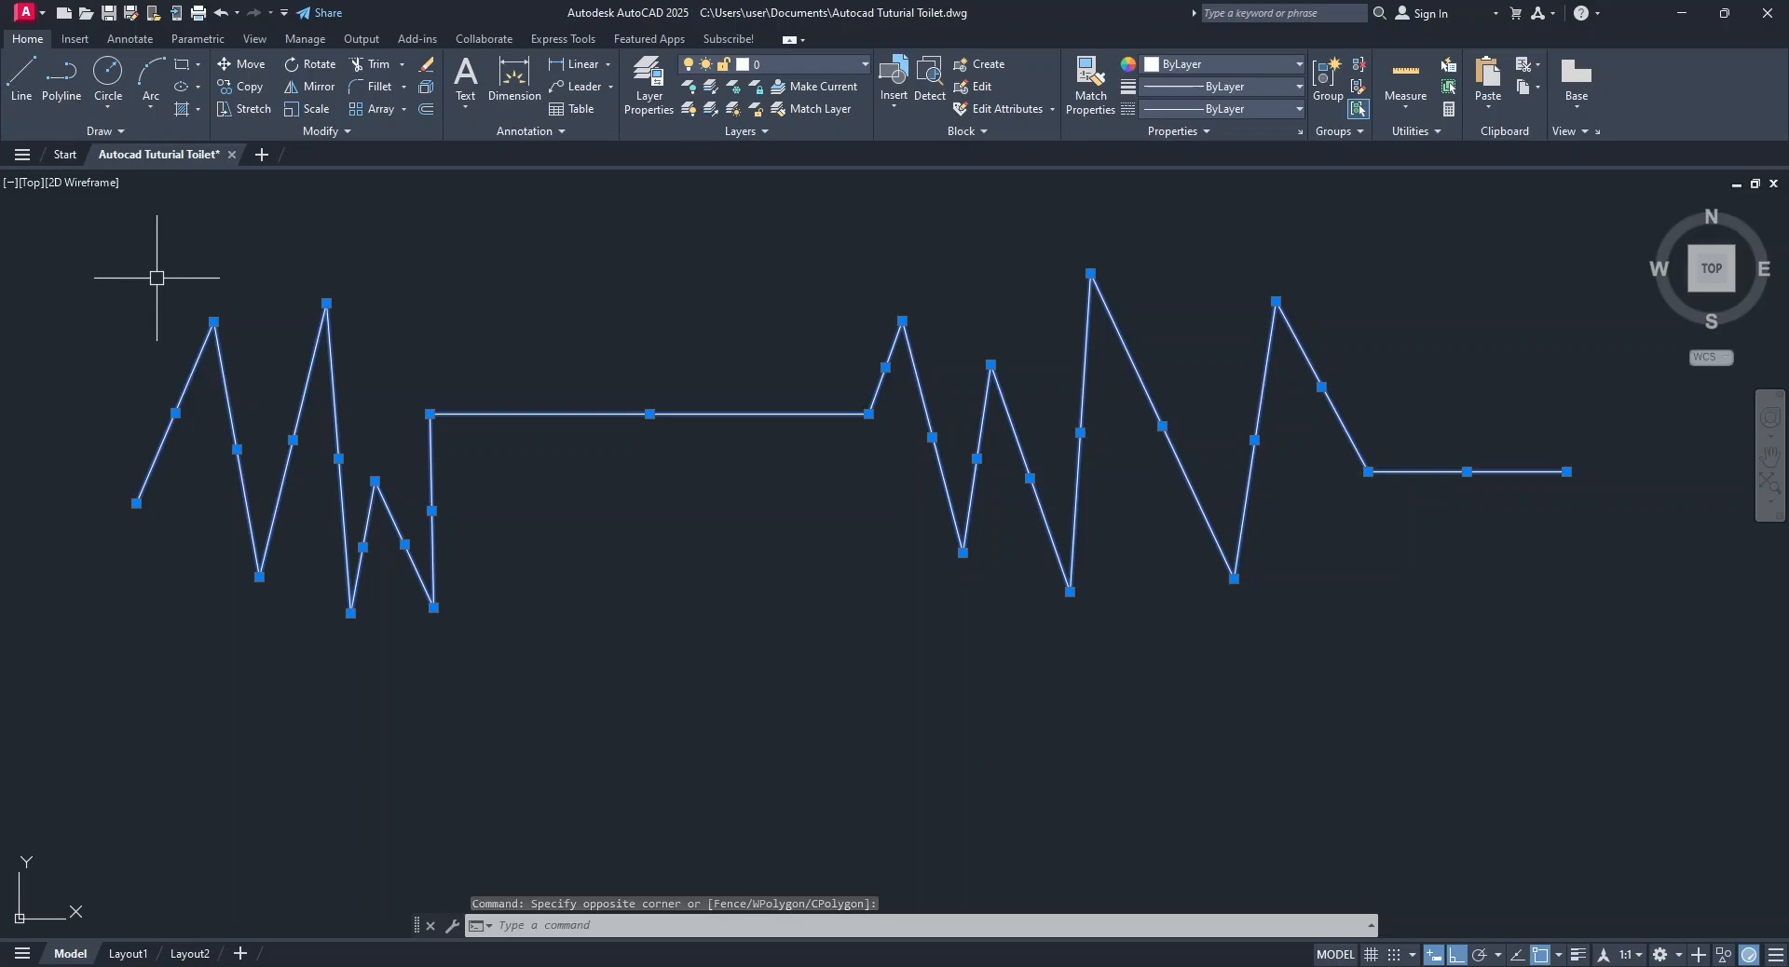
key(Delete)
Start a new line with its first point in the upper-left part of the empty drawing.
click(17, 86)
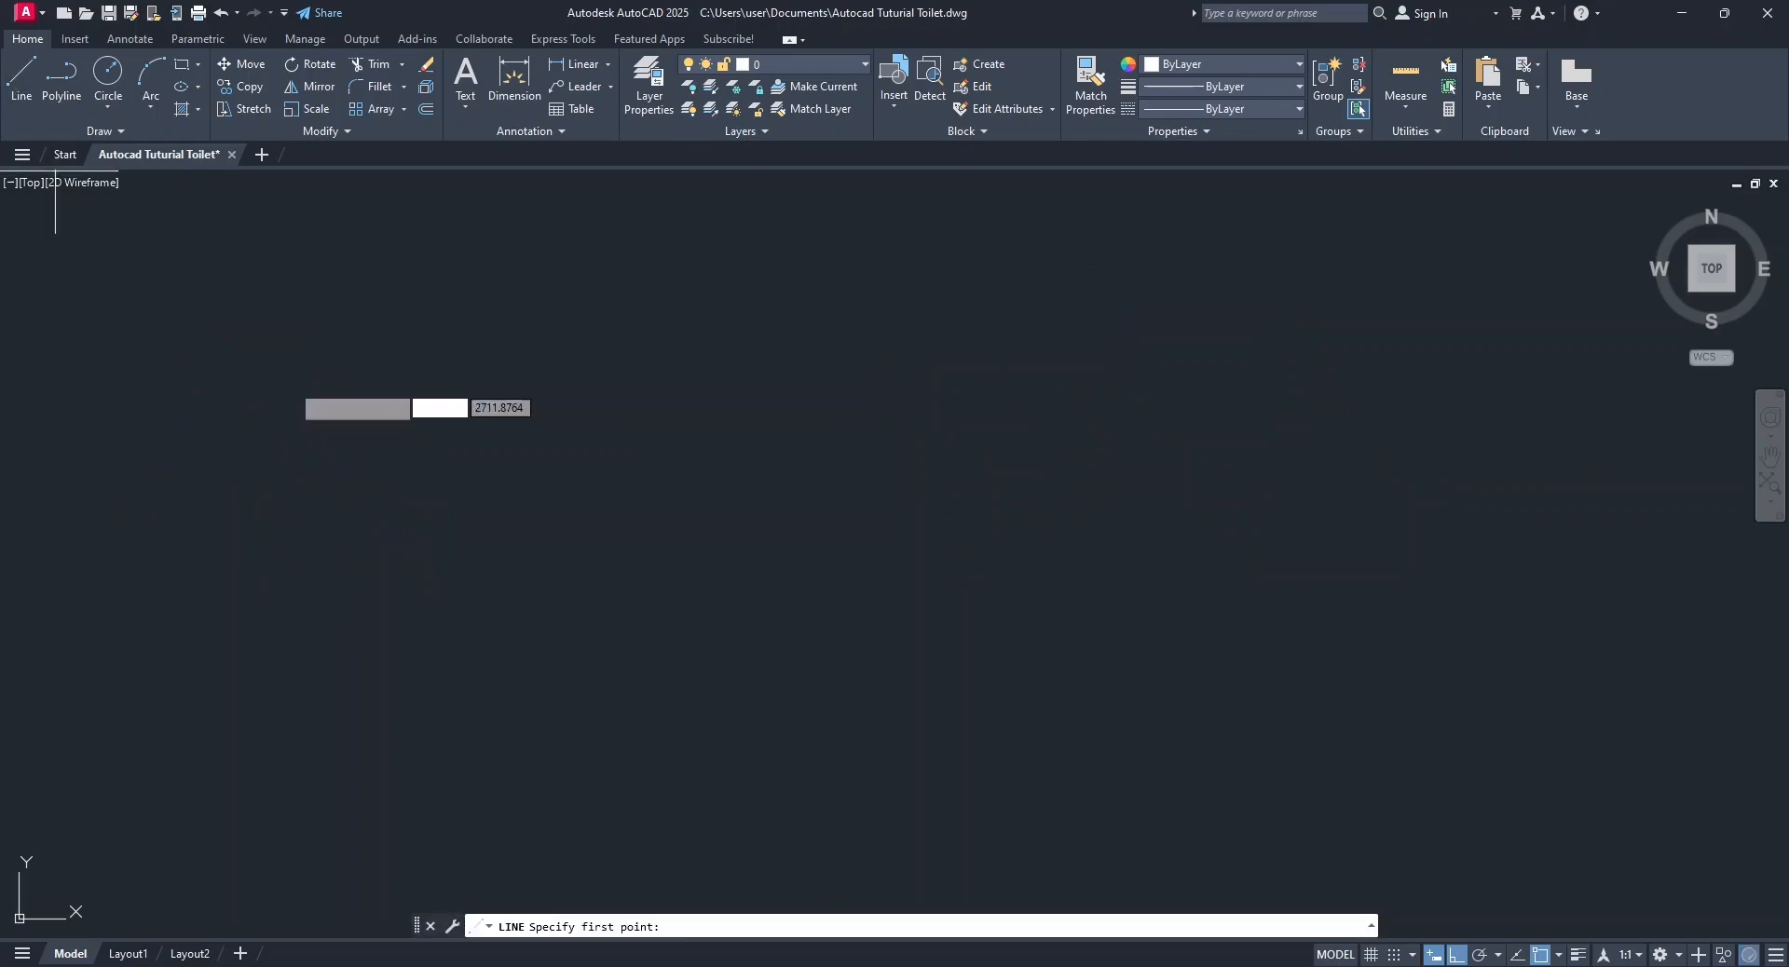
click(266, 362)
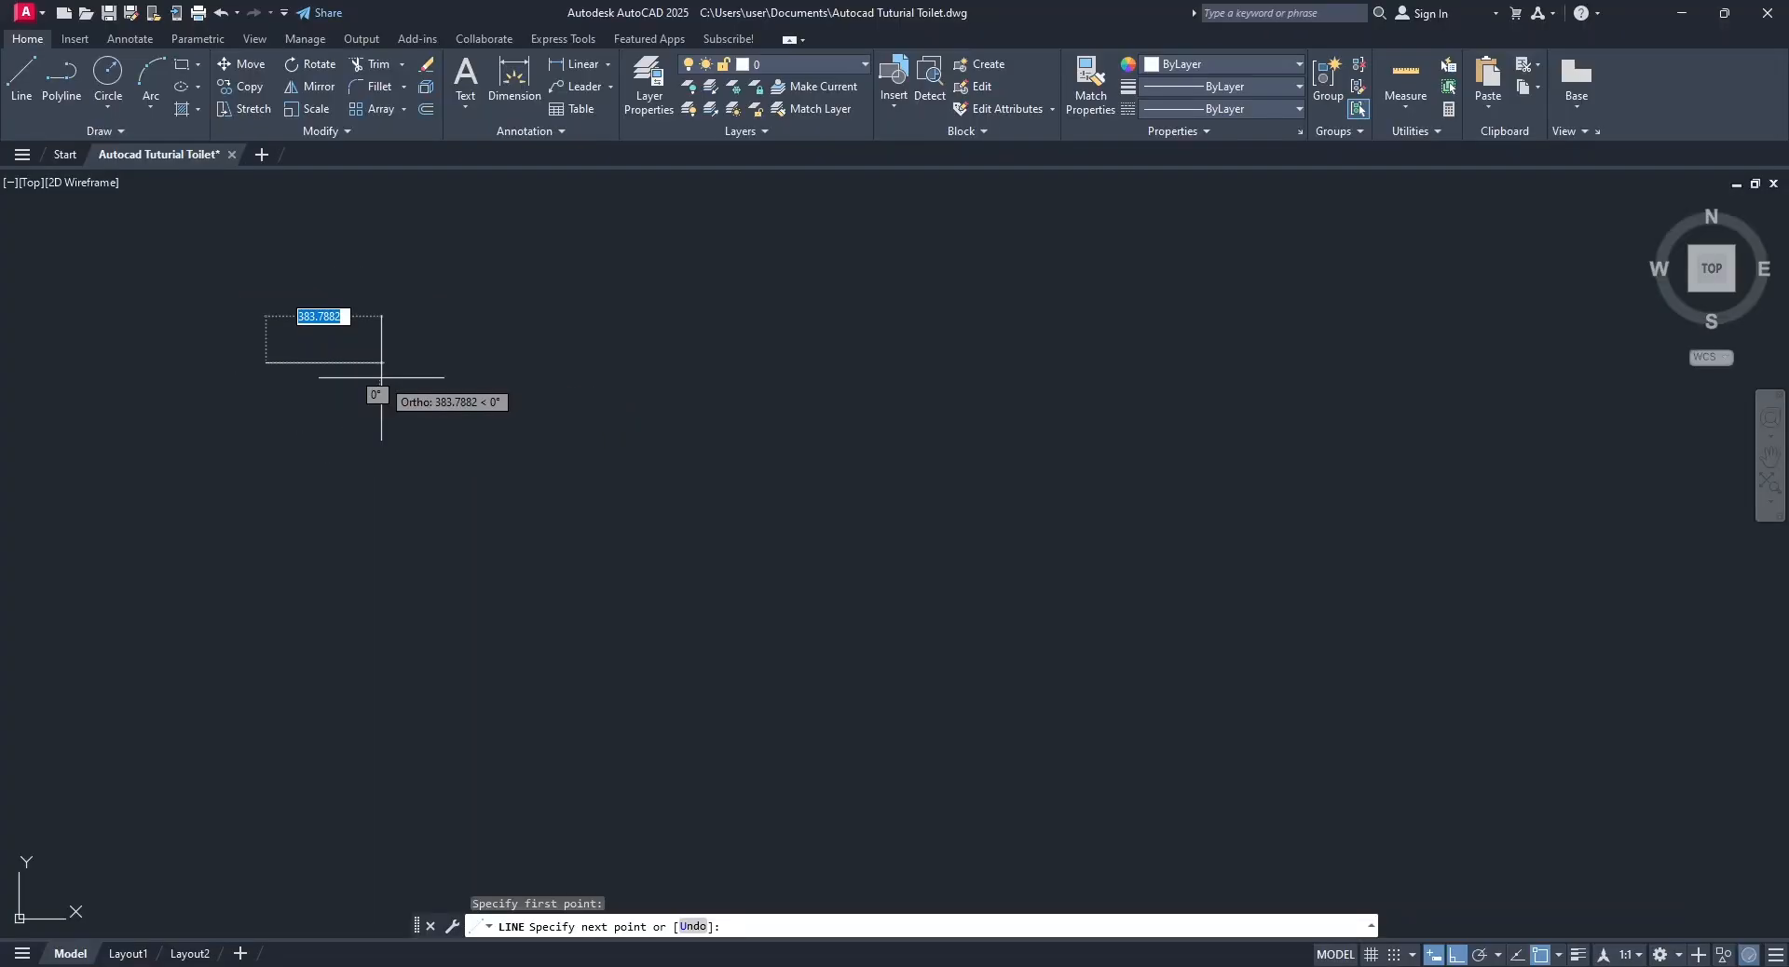
Remove Dynamic Input from the status bar customization list and add it back.
click(1435, 955)
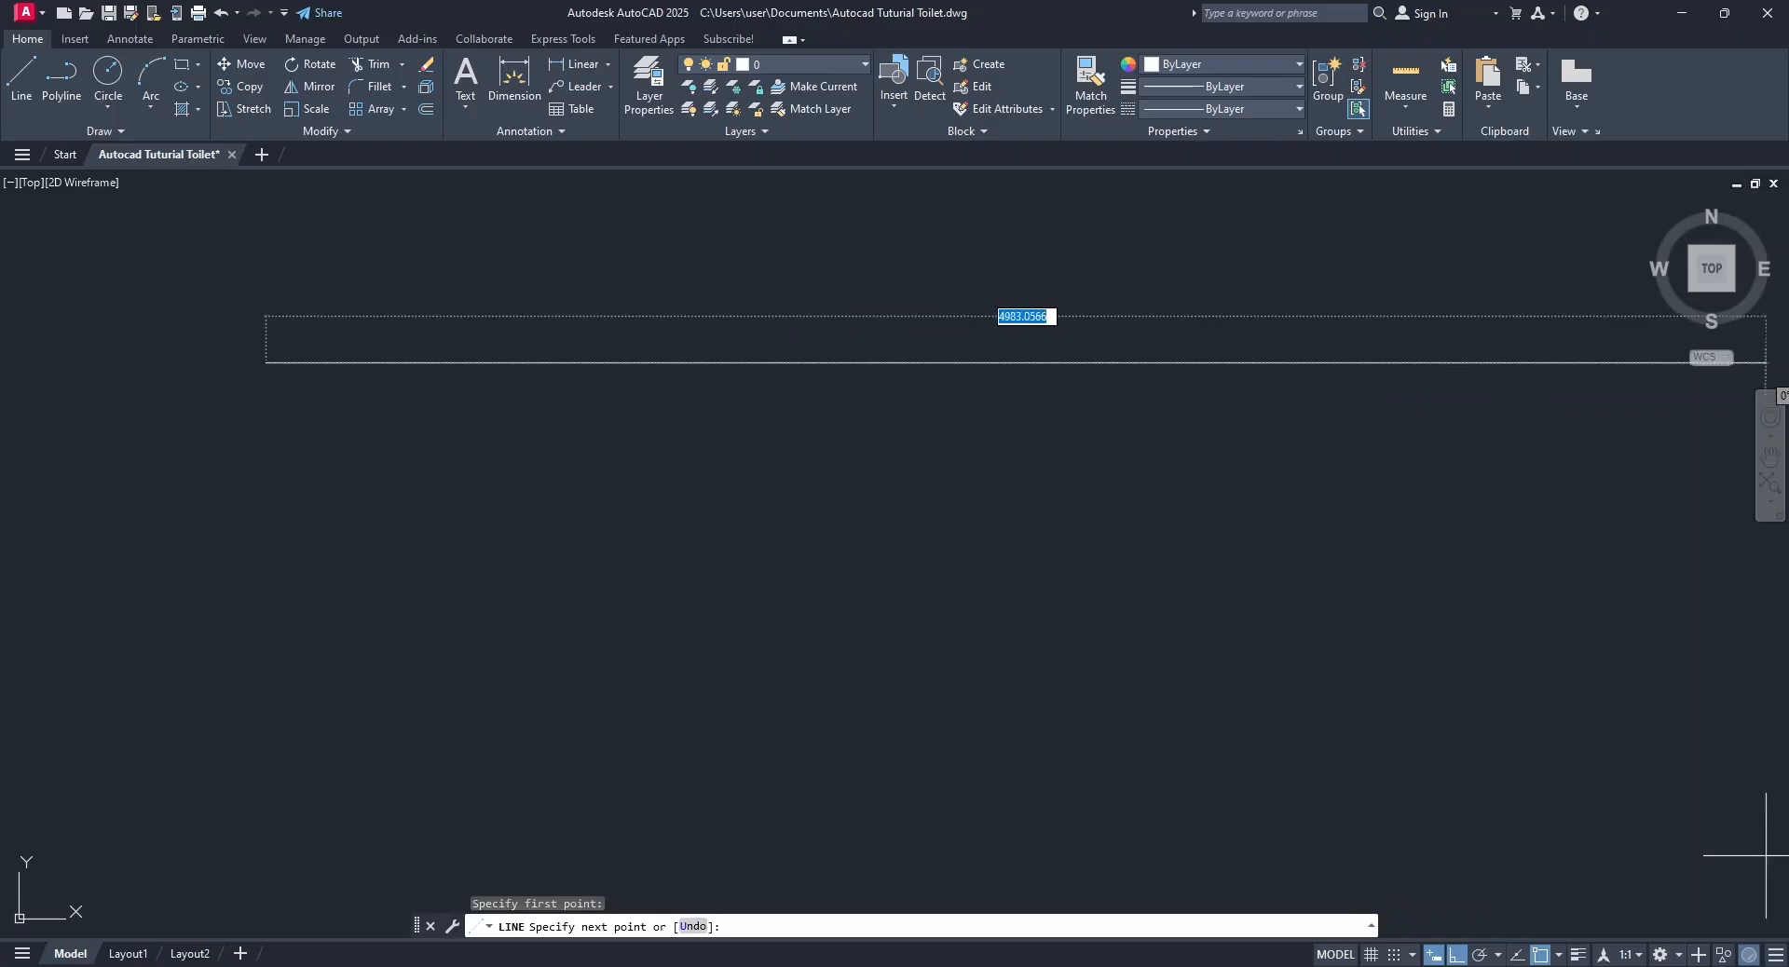
click(1775, 957)
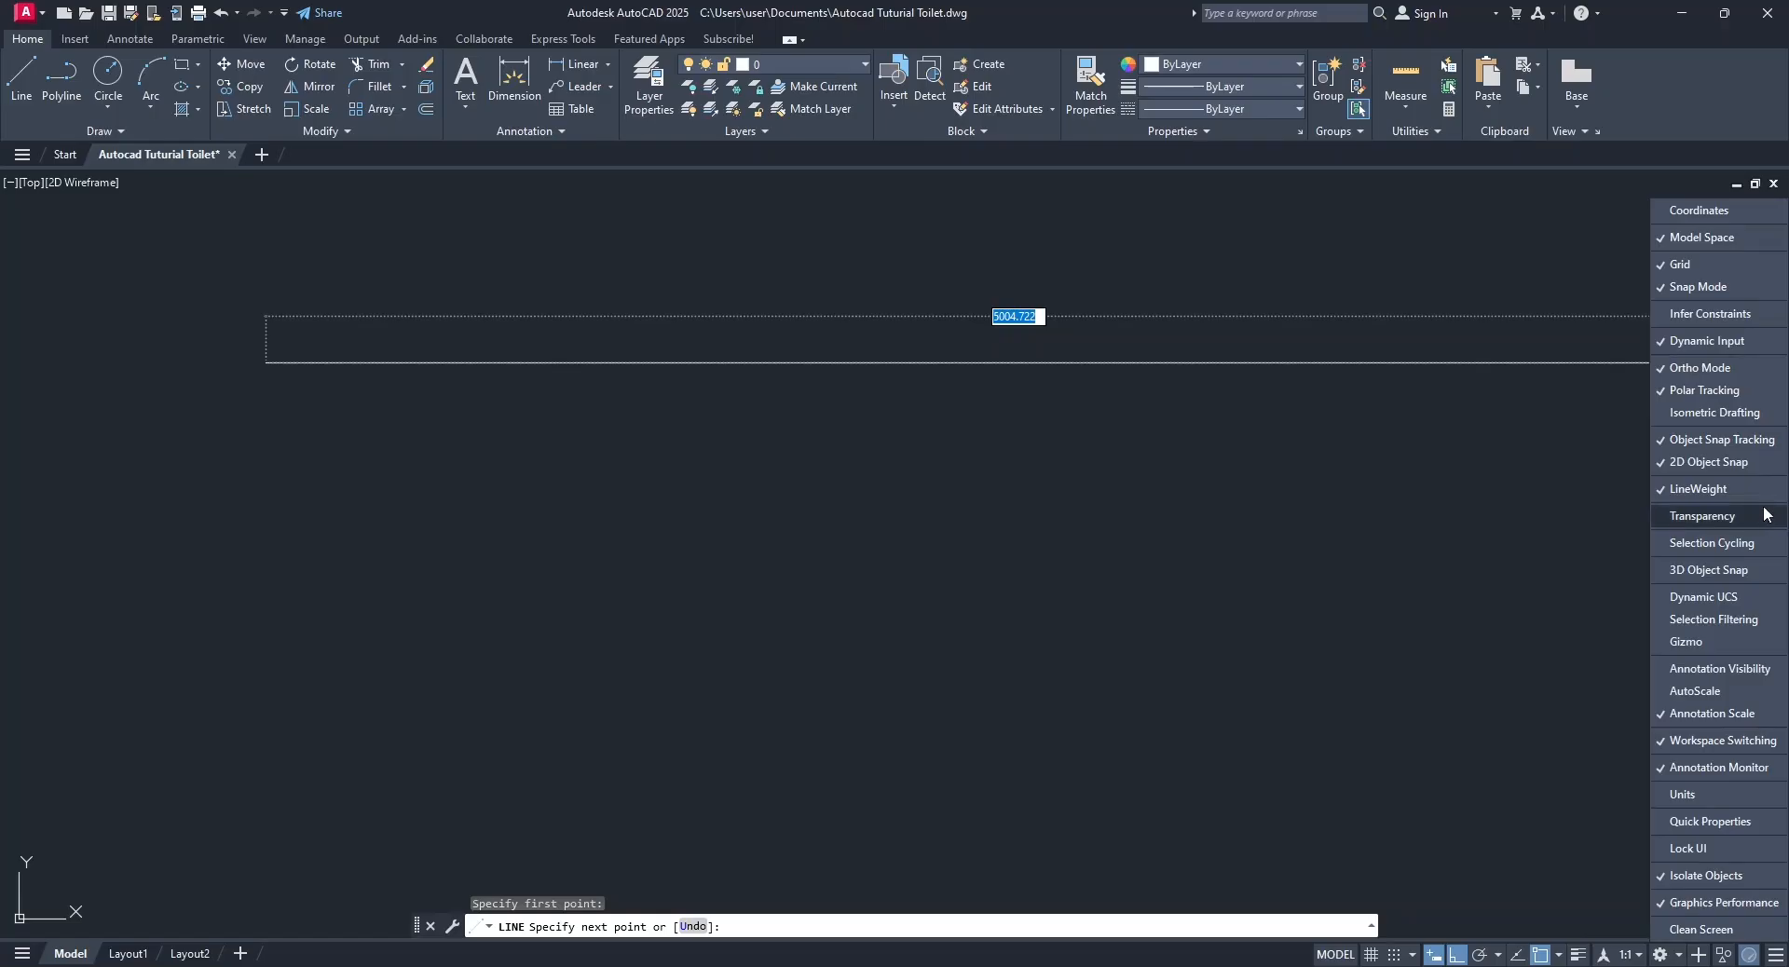
click(1713, 346)
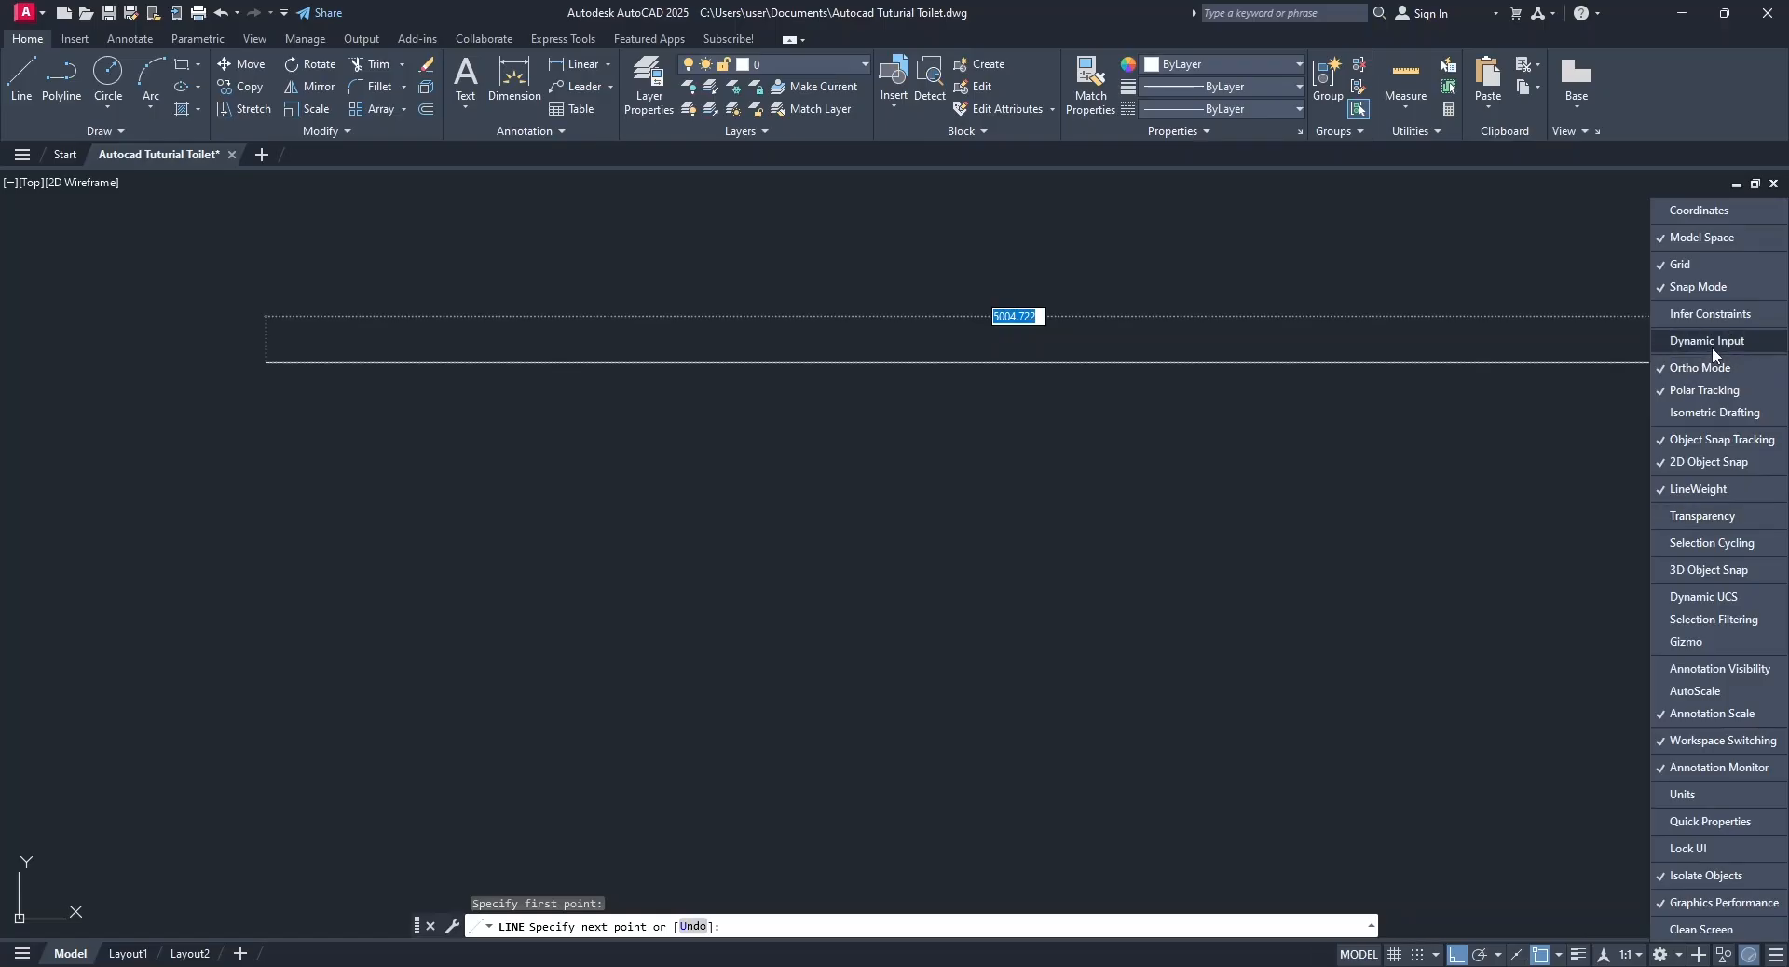
click(1712, 346)
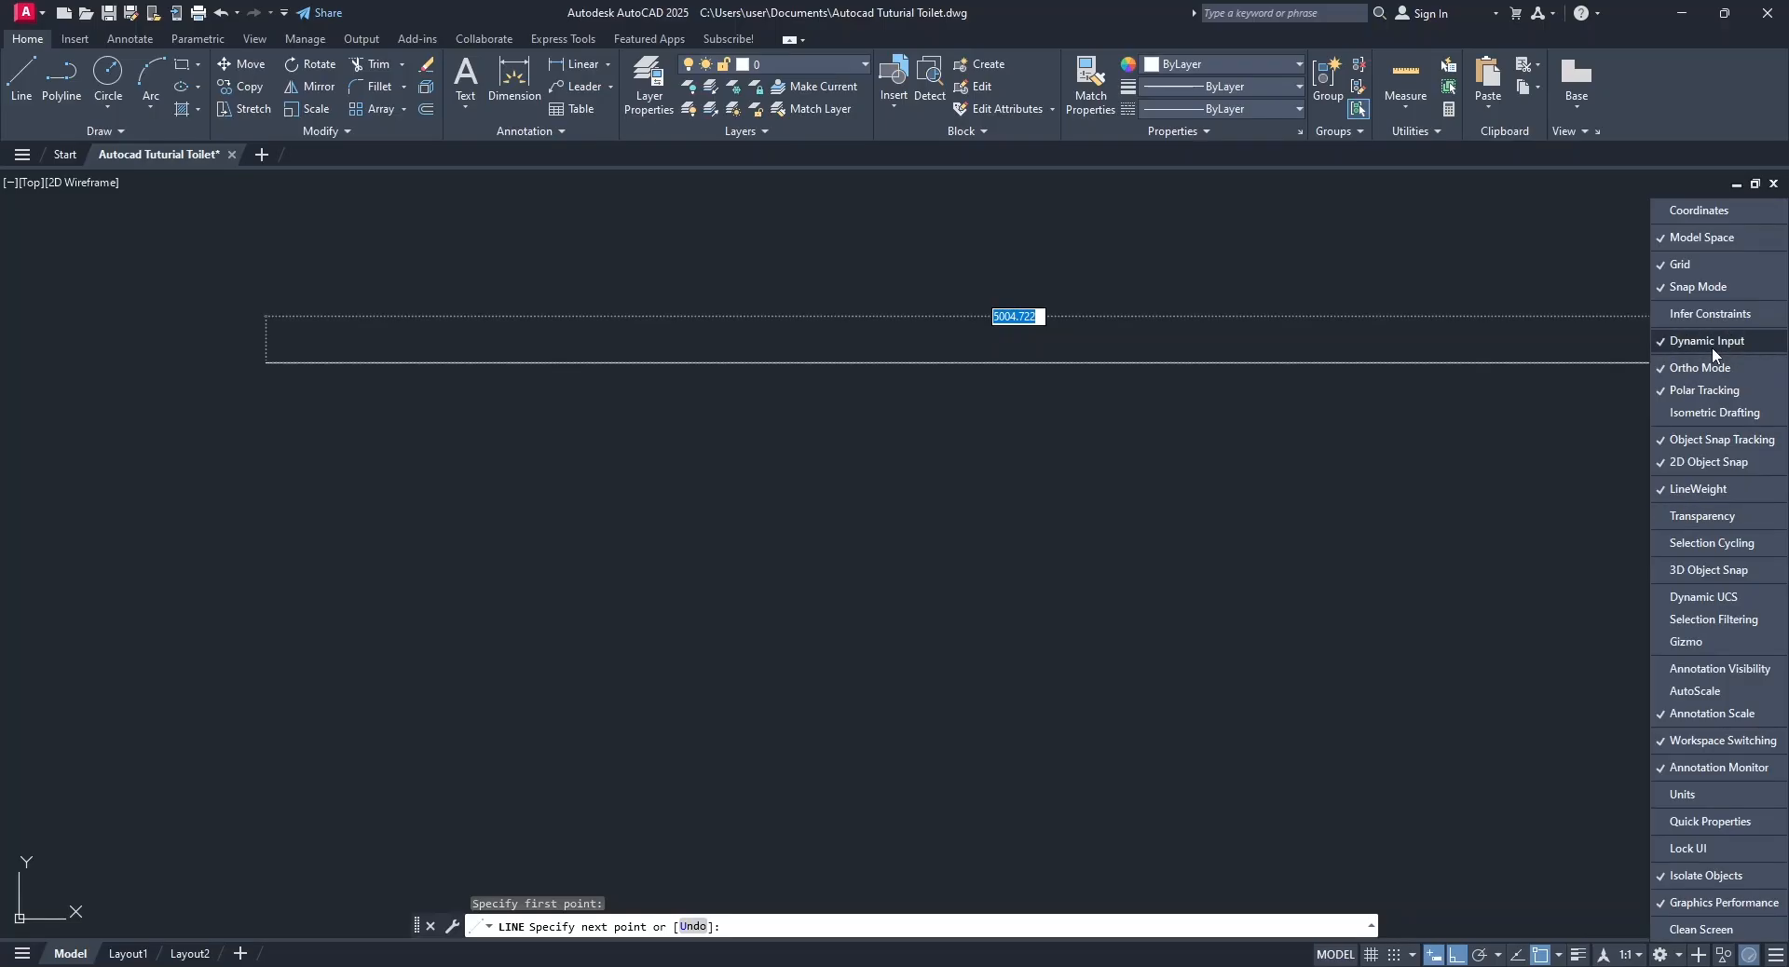
click(1158, 451)
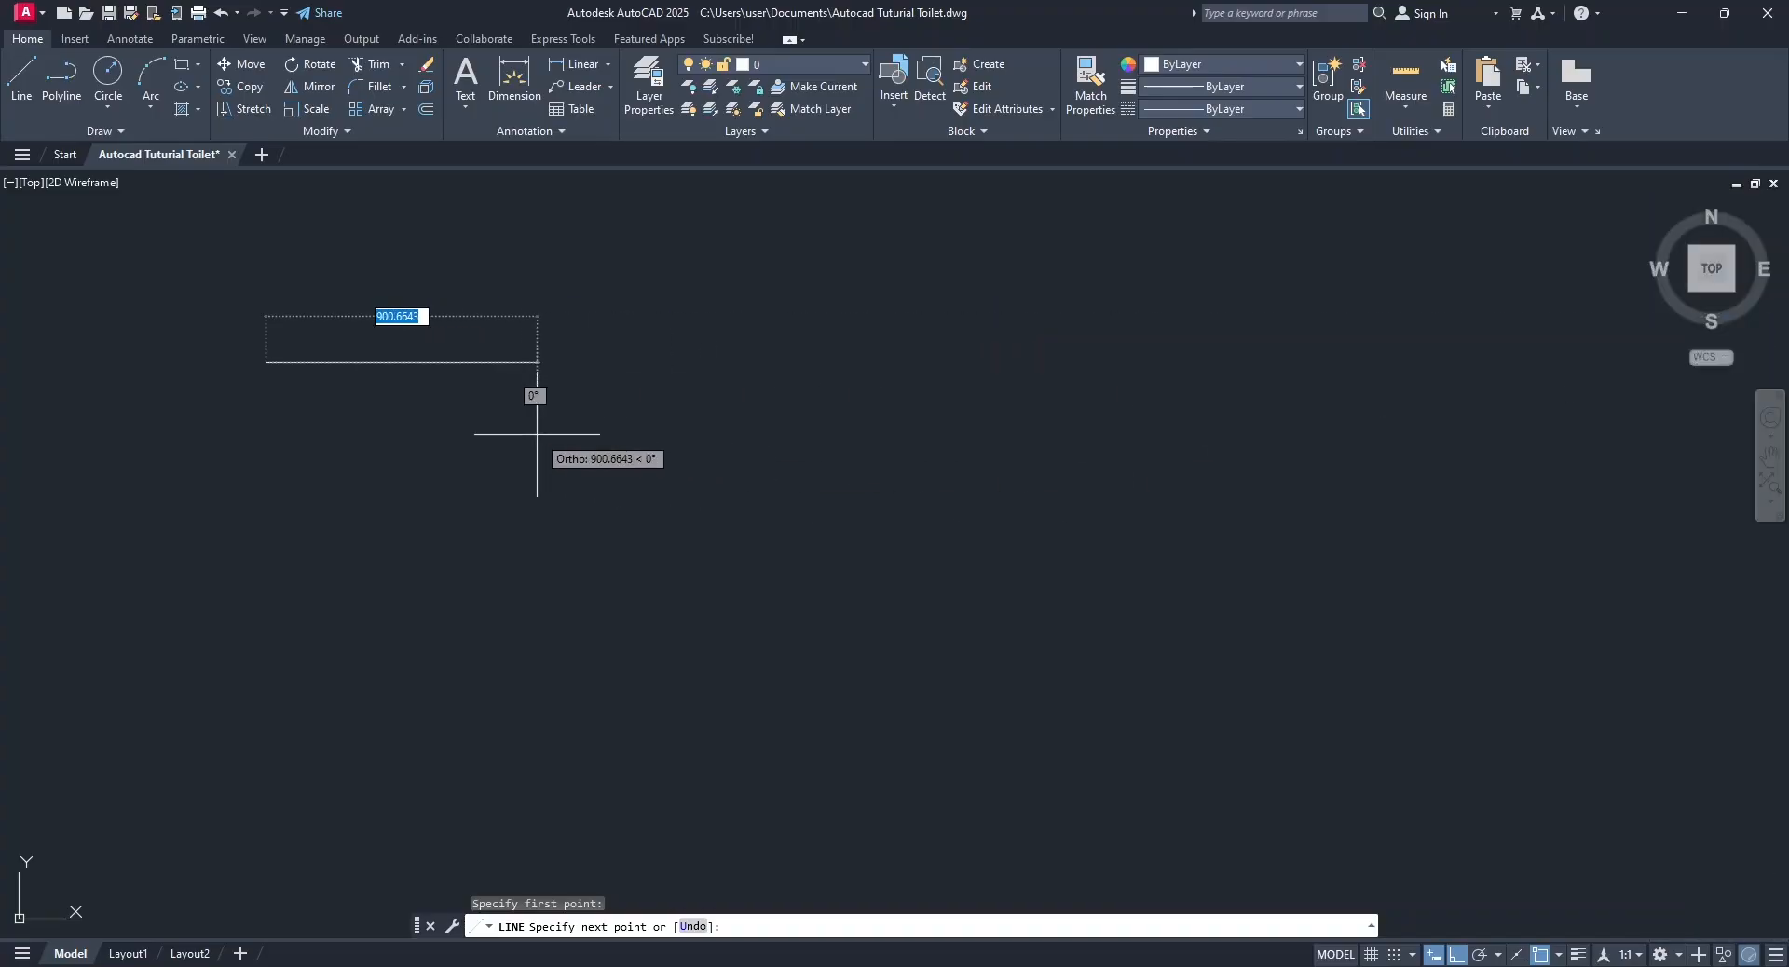
Draw a horizontal segment 700 long to the right and a vertical segment 600 long downward, ending the Line command.
text(700)
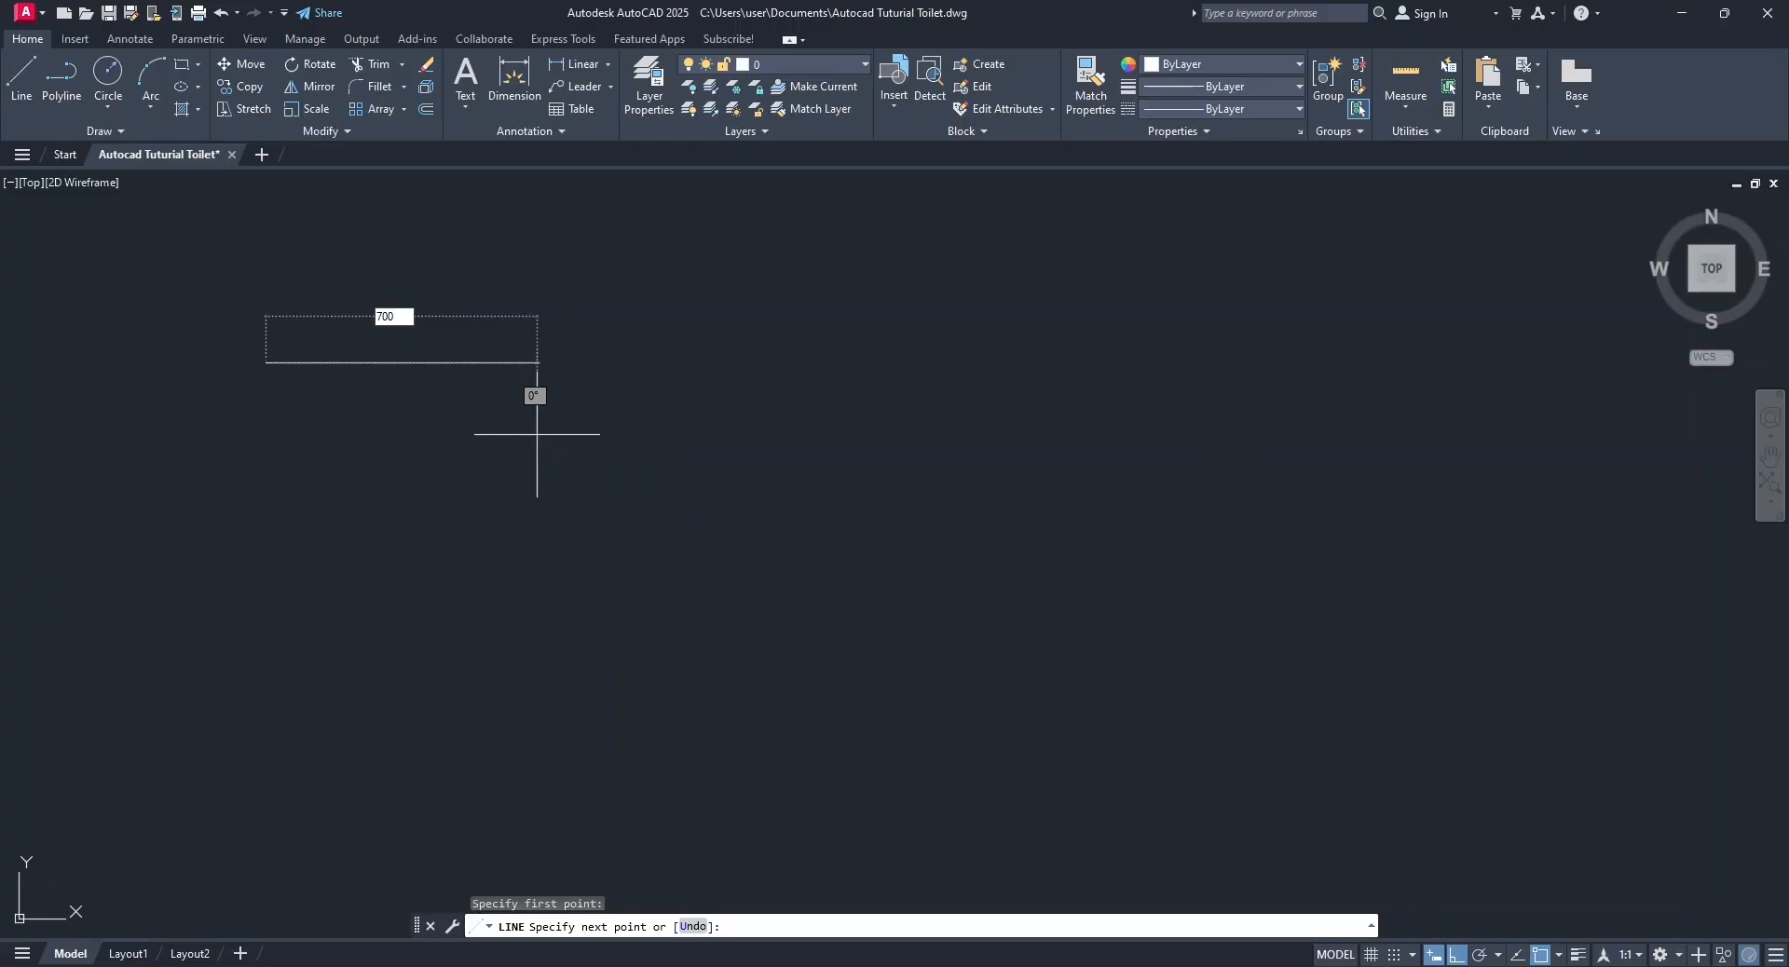
key(Return)
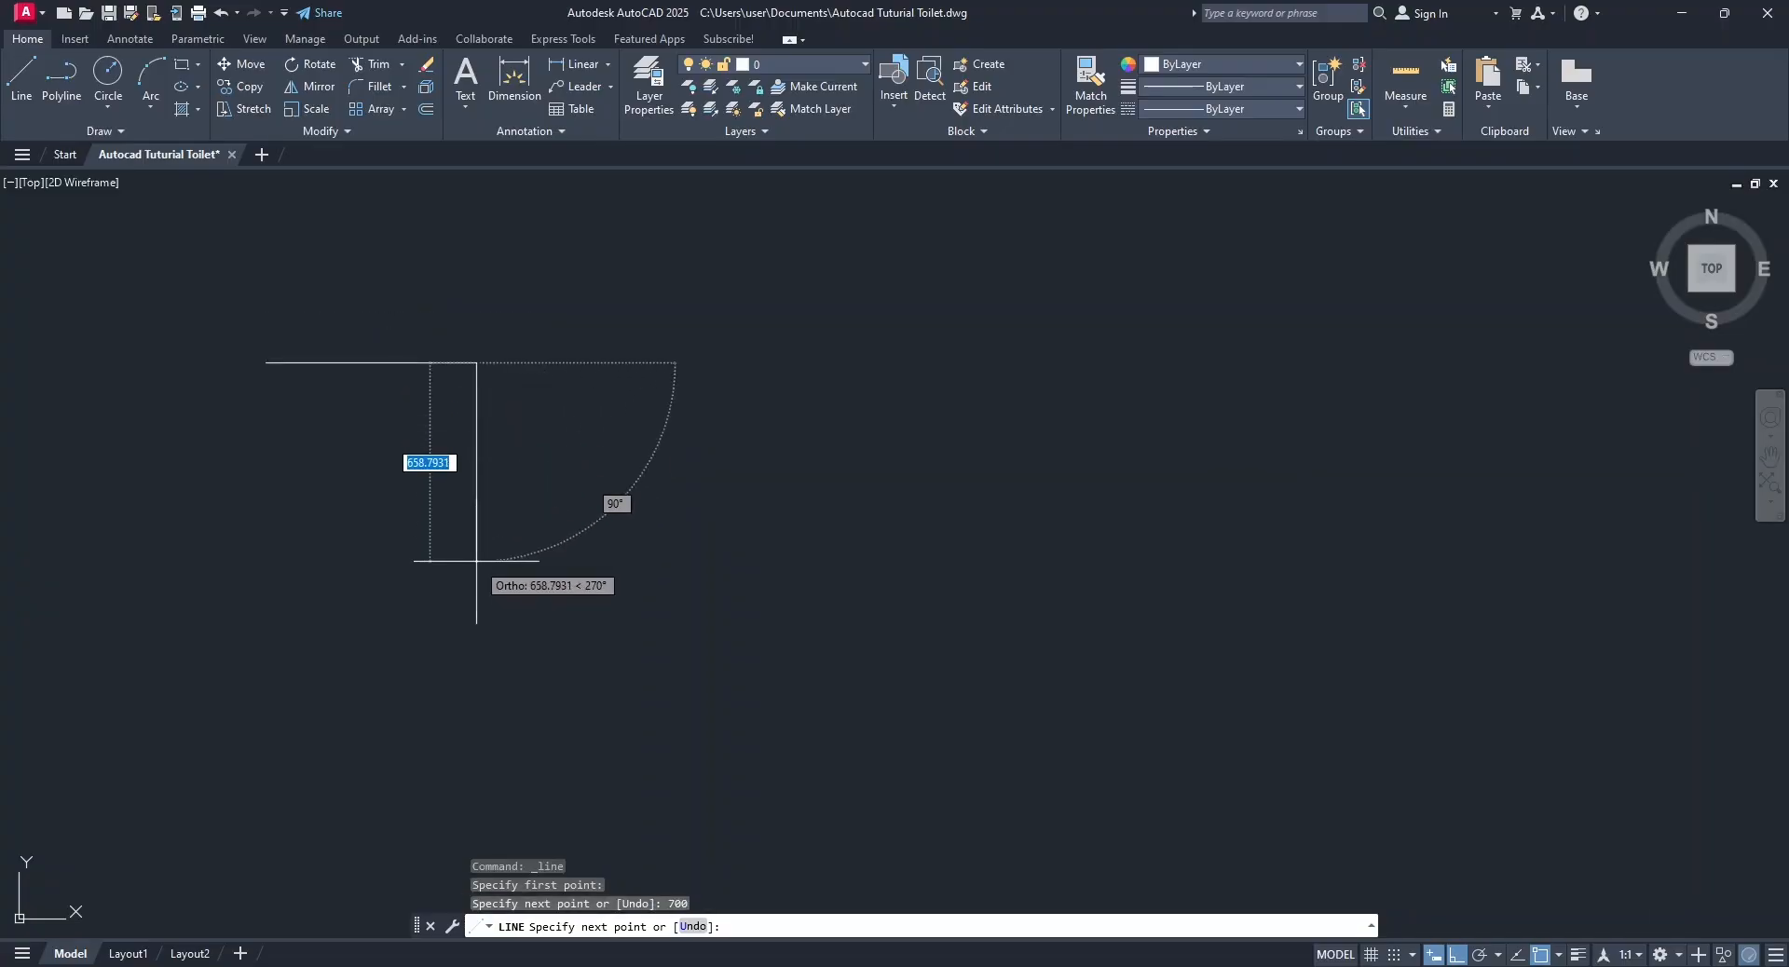
text(6)
key(Return)
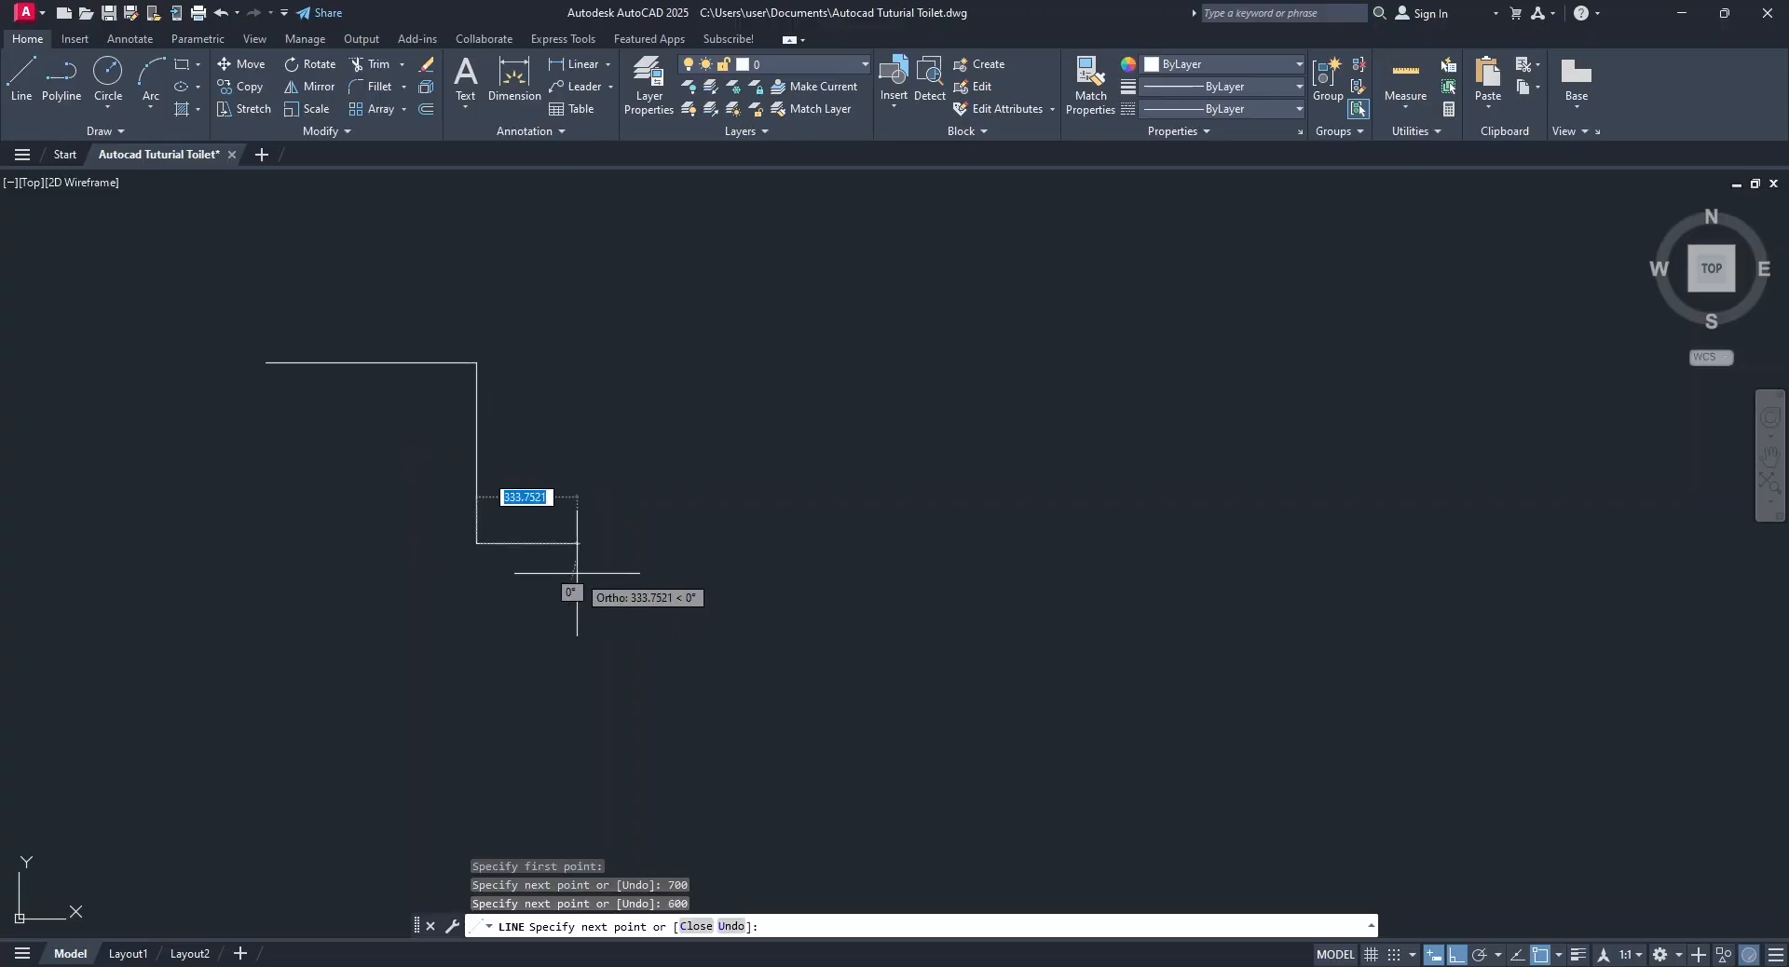
key(Return)
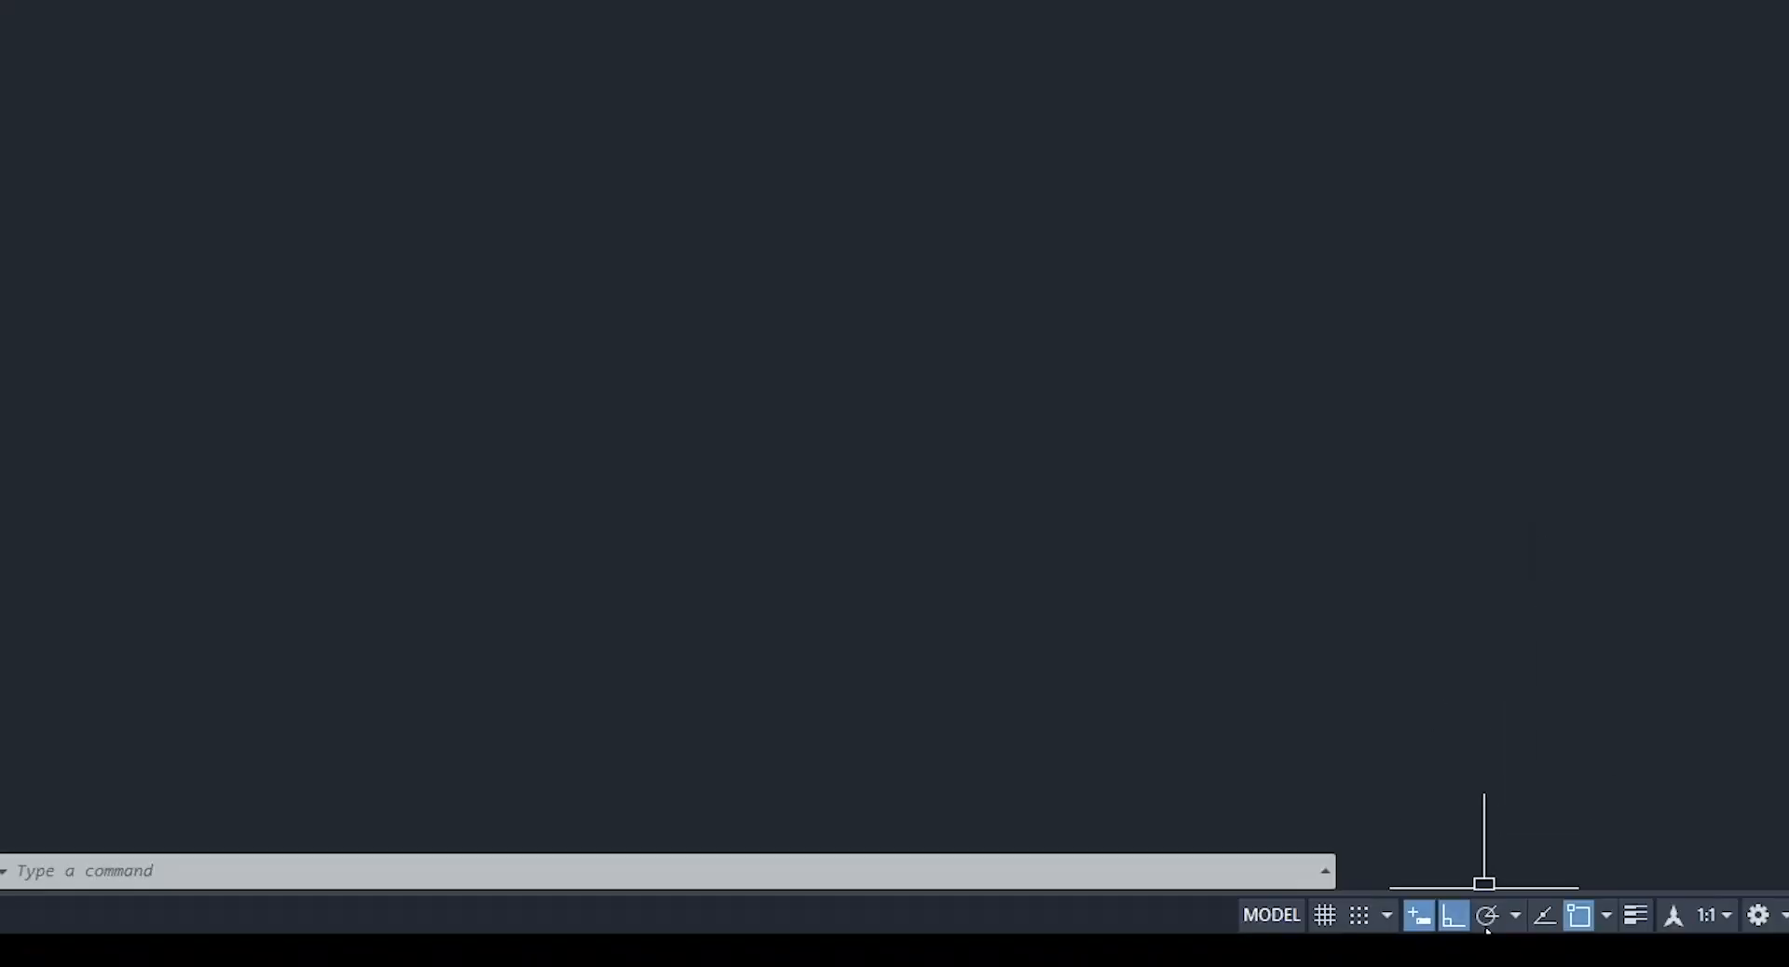
Turn on Polar Tracking, switch to Ortho mode and return to Polar Tracking.
click(1487, 916)
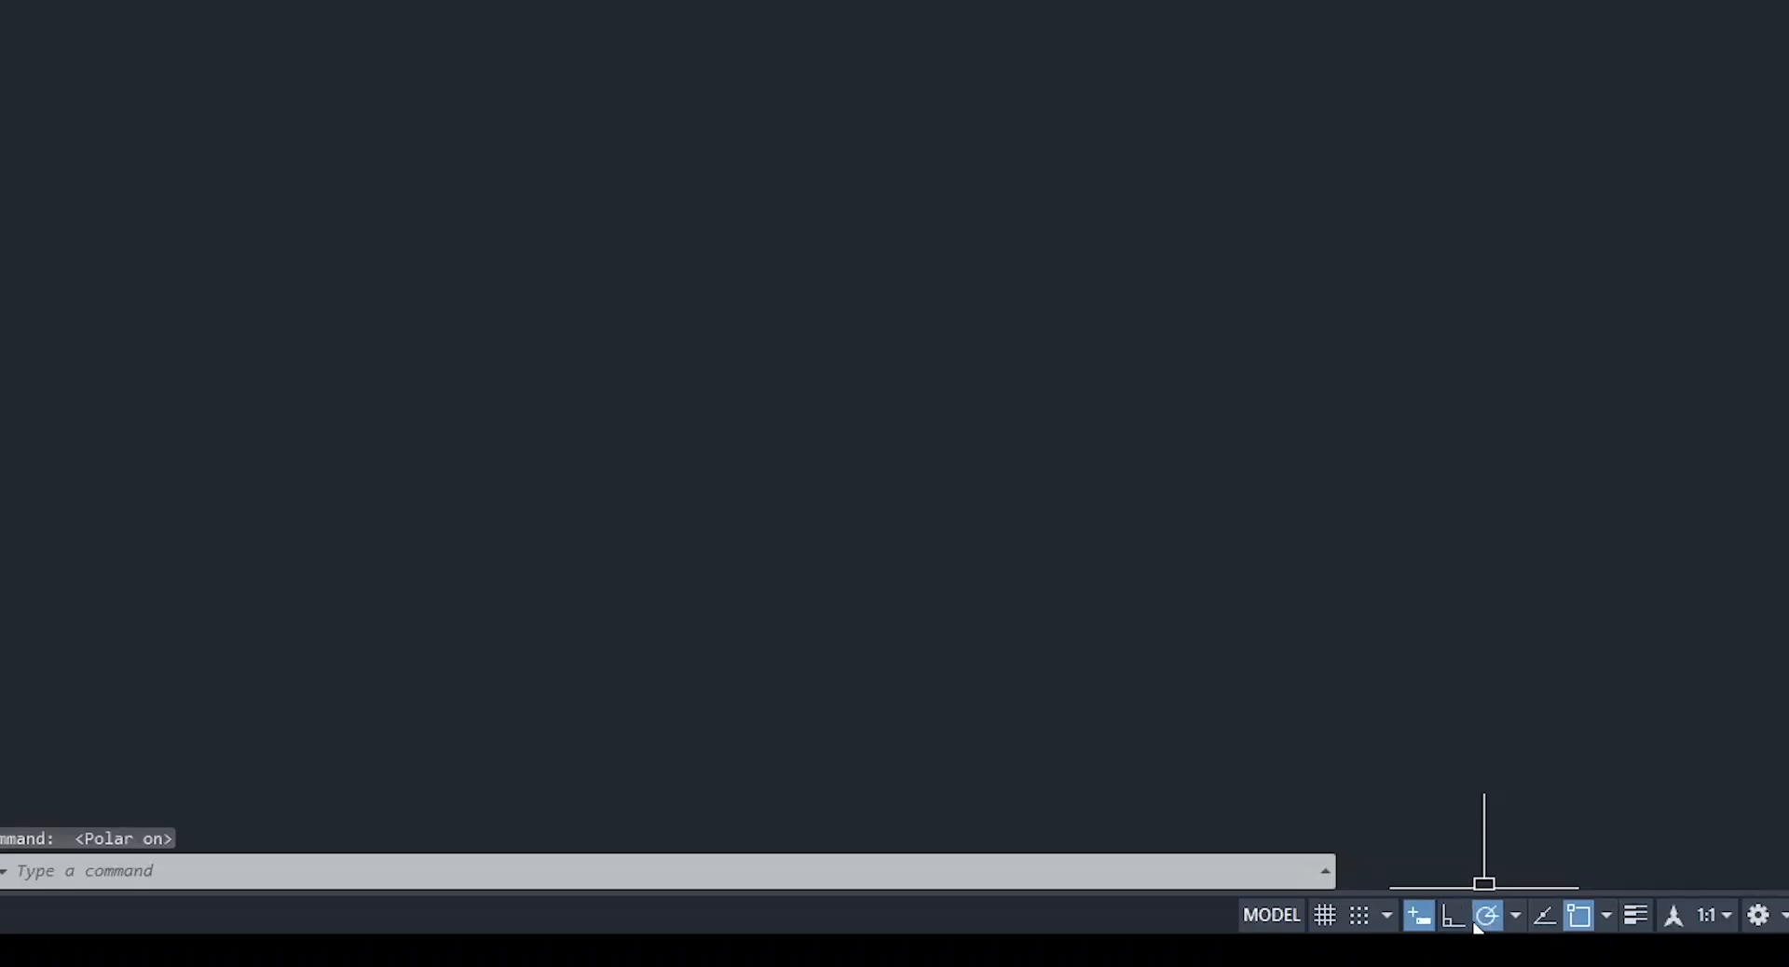
click(1453, 918)
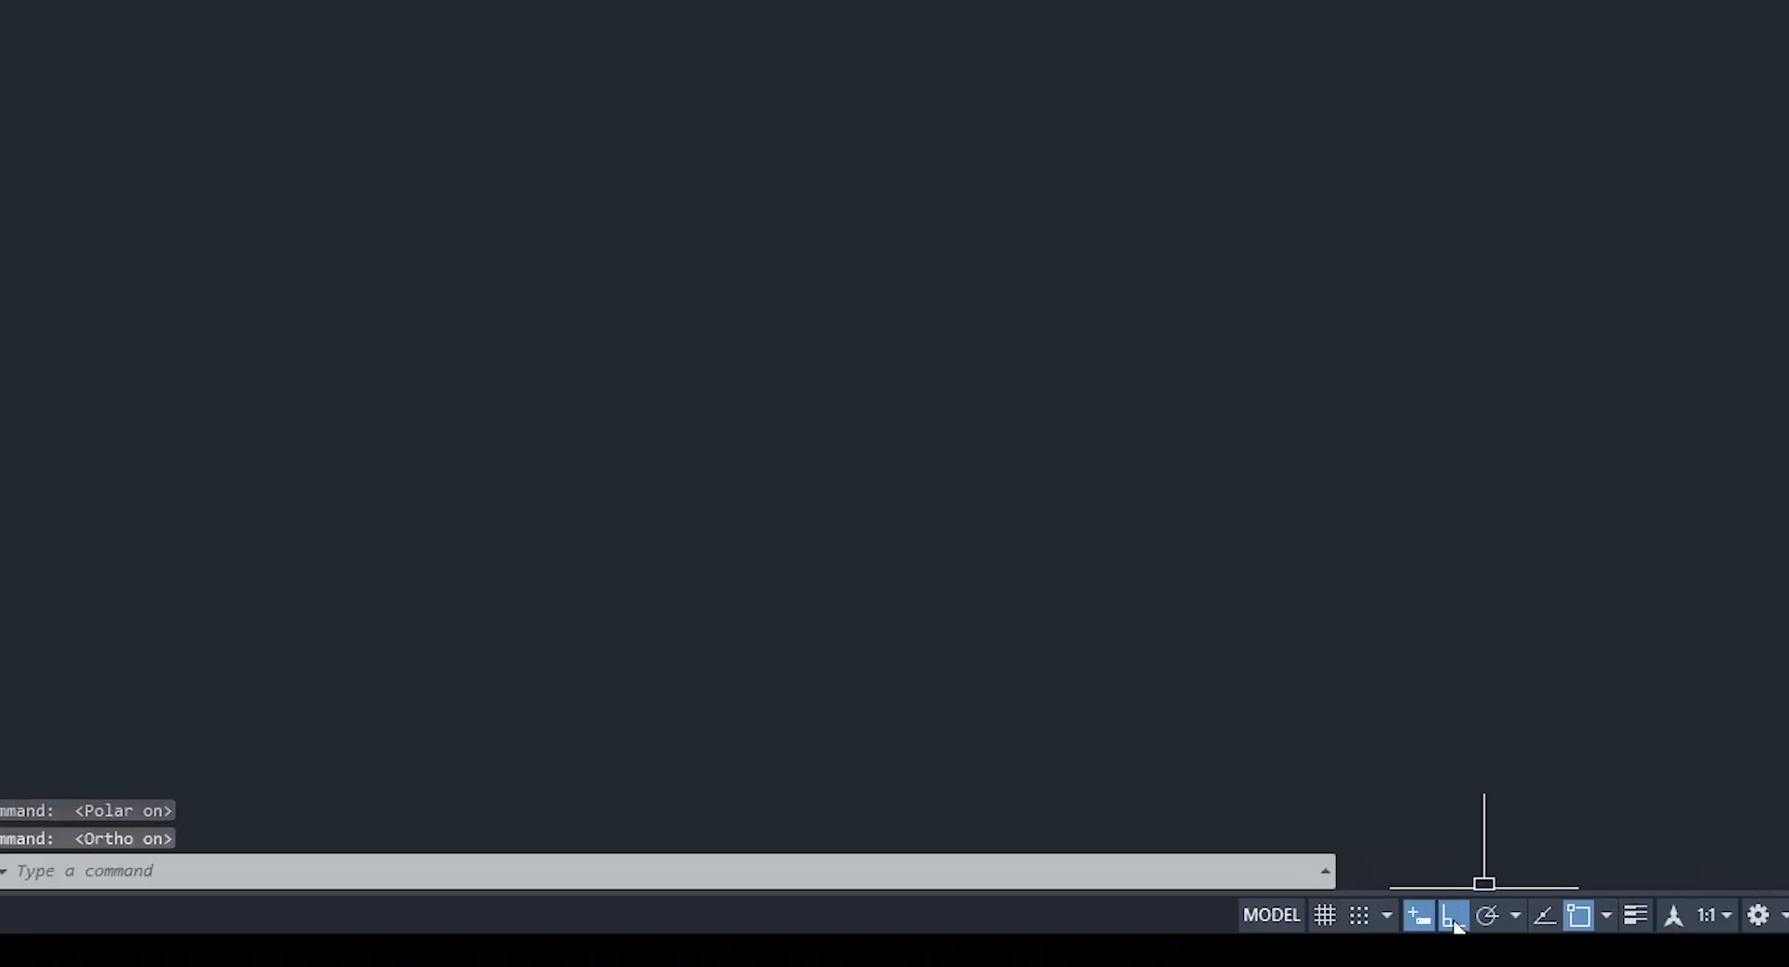
click(1487, 917)
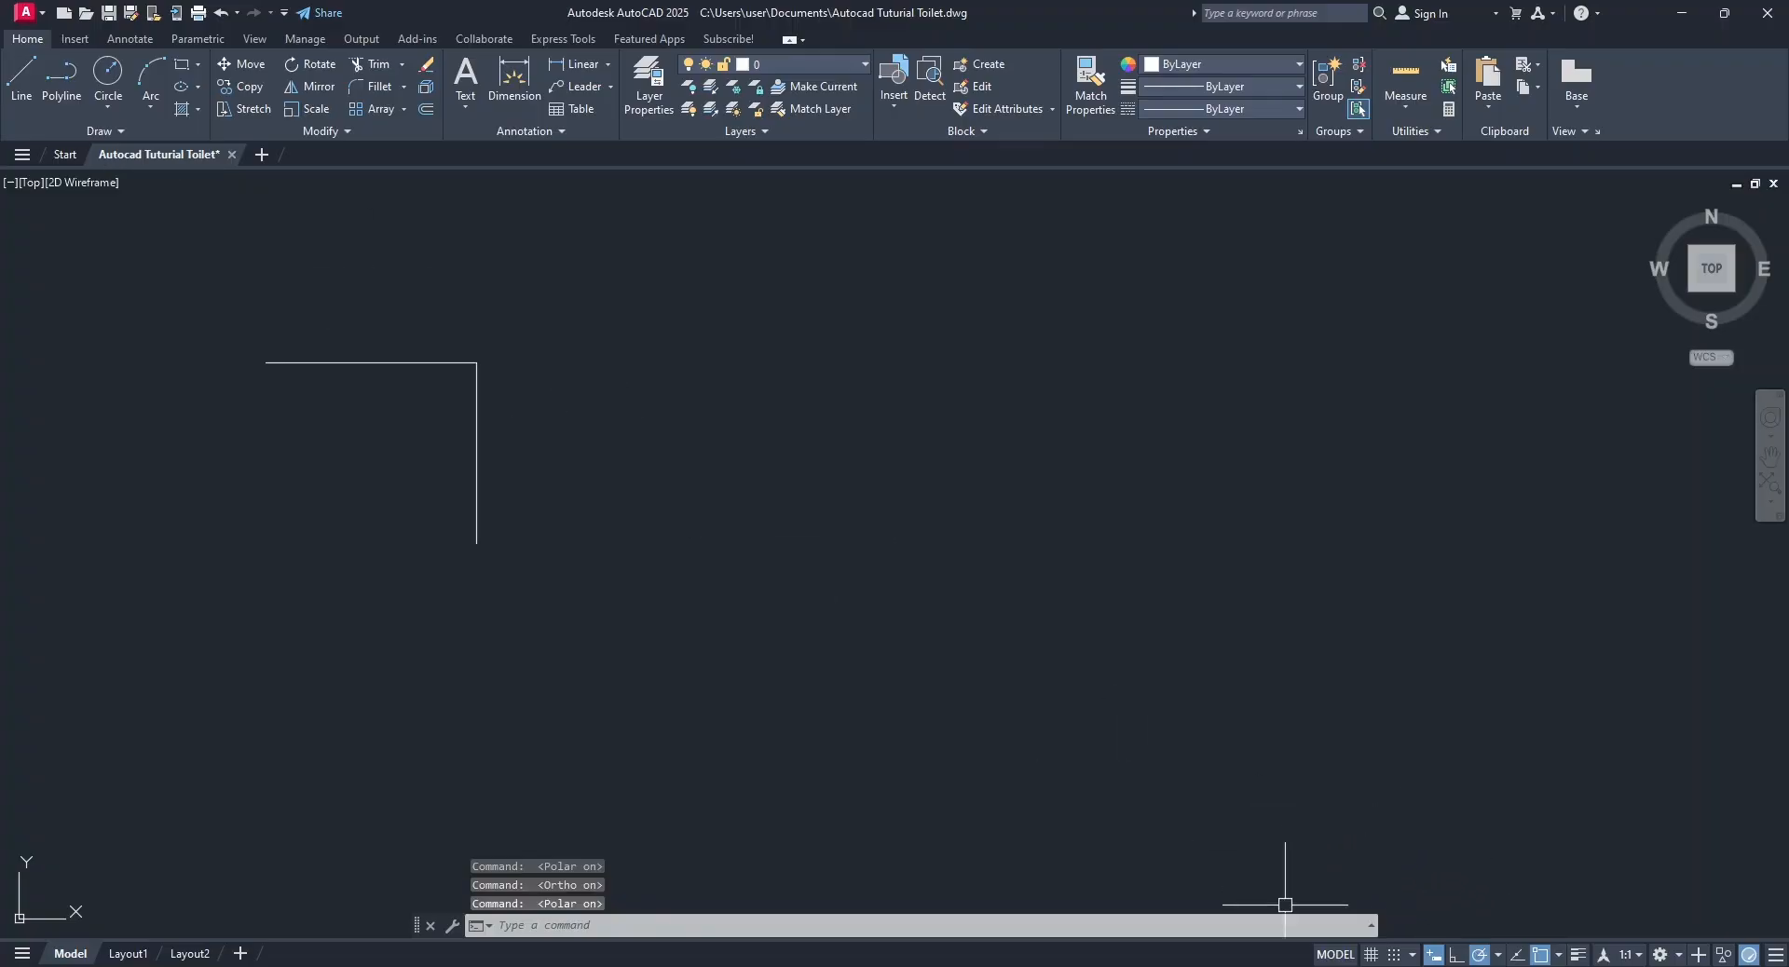
Set the polar angles to 45, 90, 135, 180 and draw a 400-long line at 45° below the L-shaped lines.
click(22, 76)
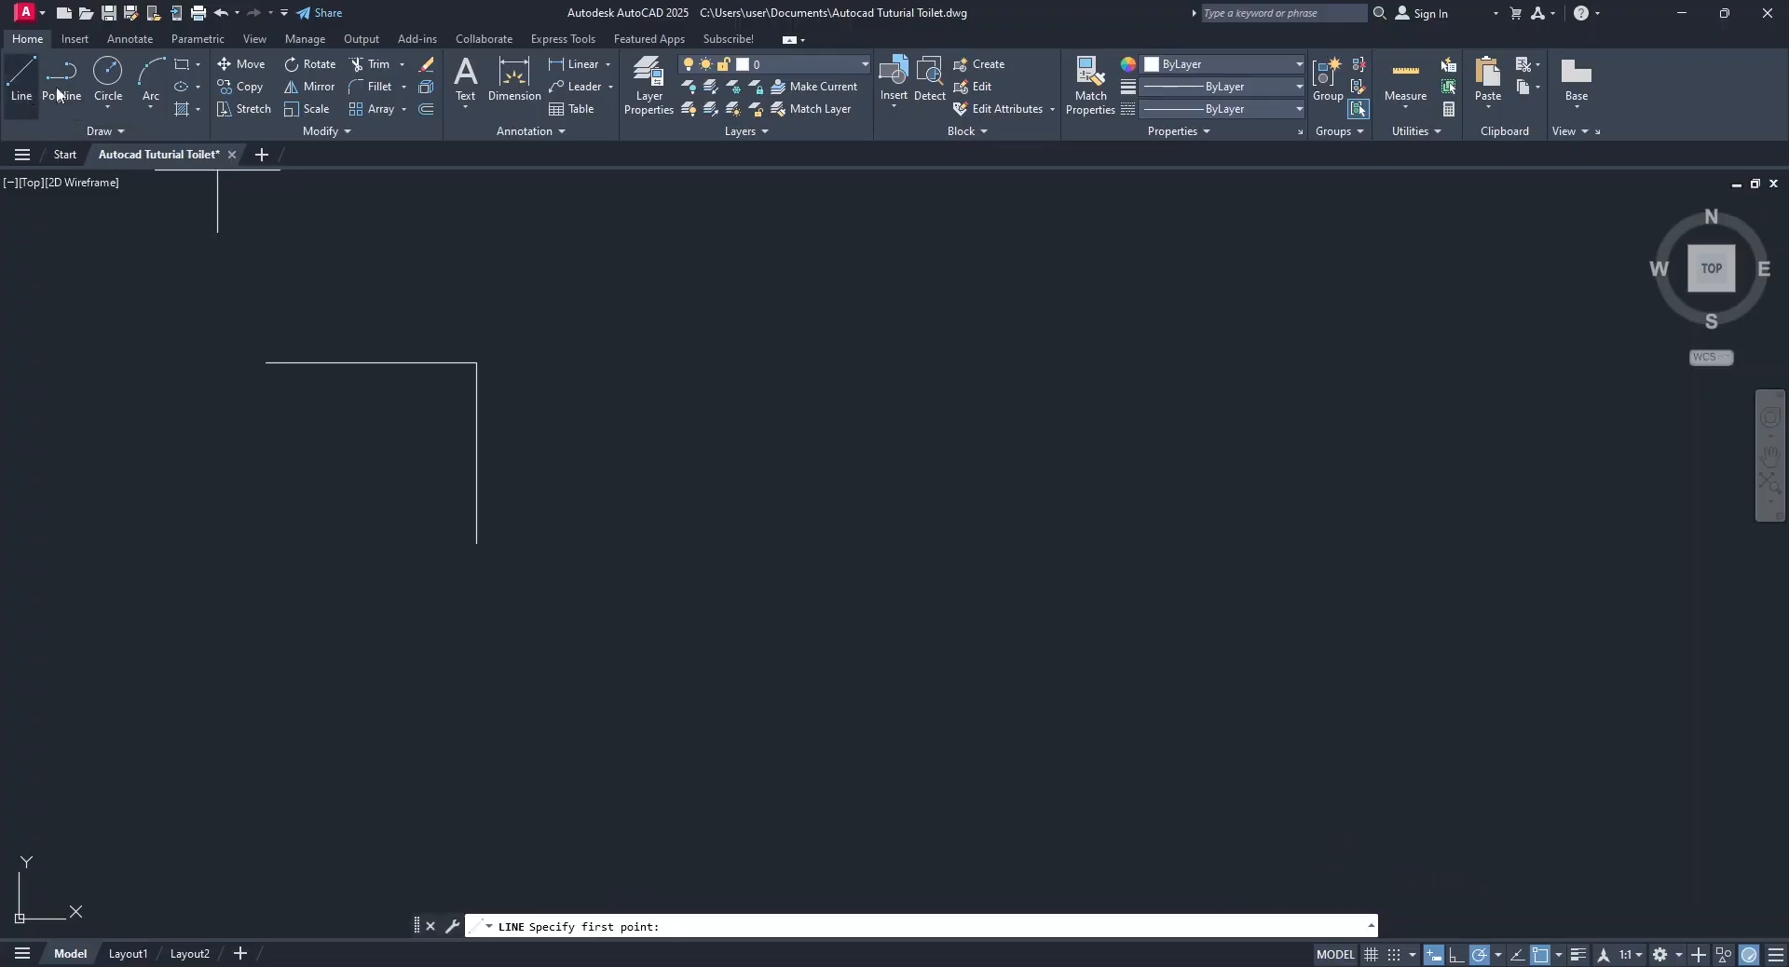
click(1497, 955)
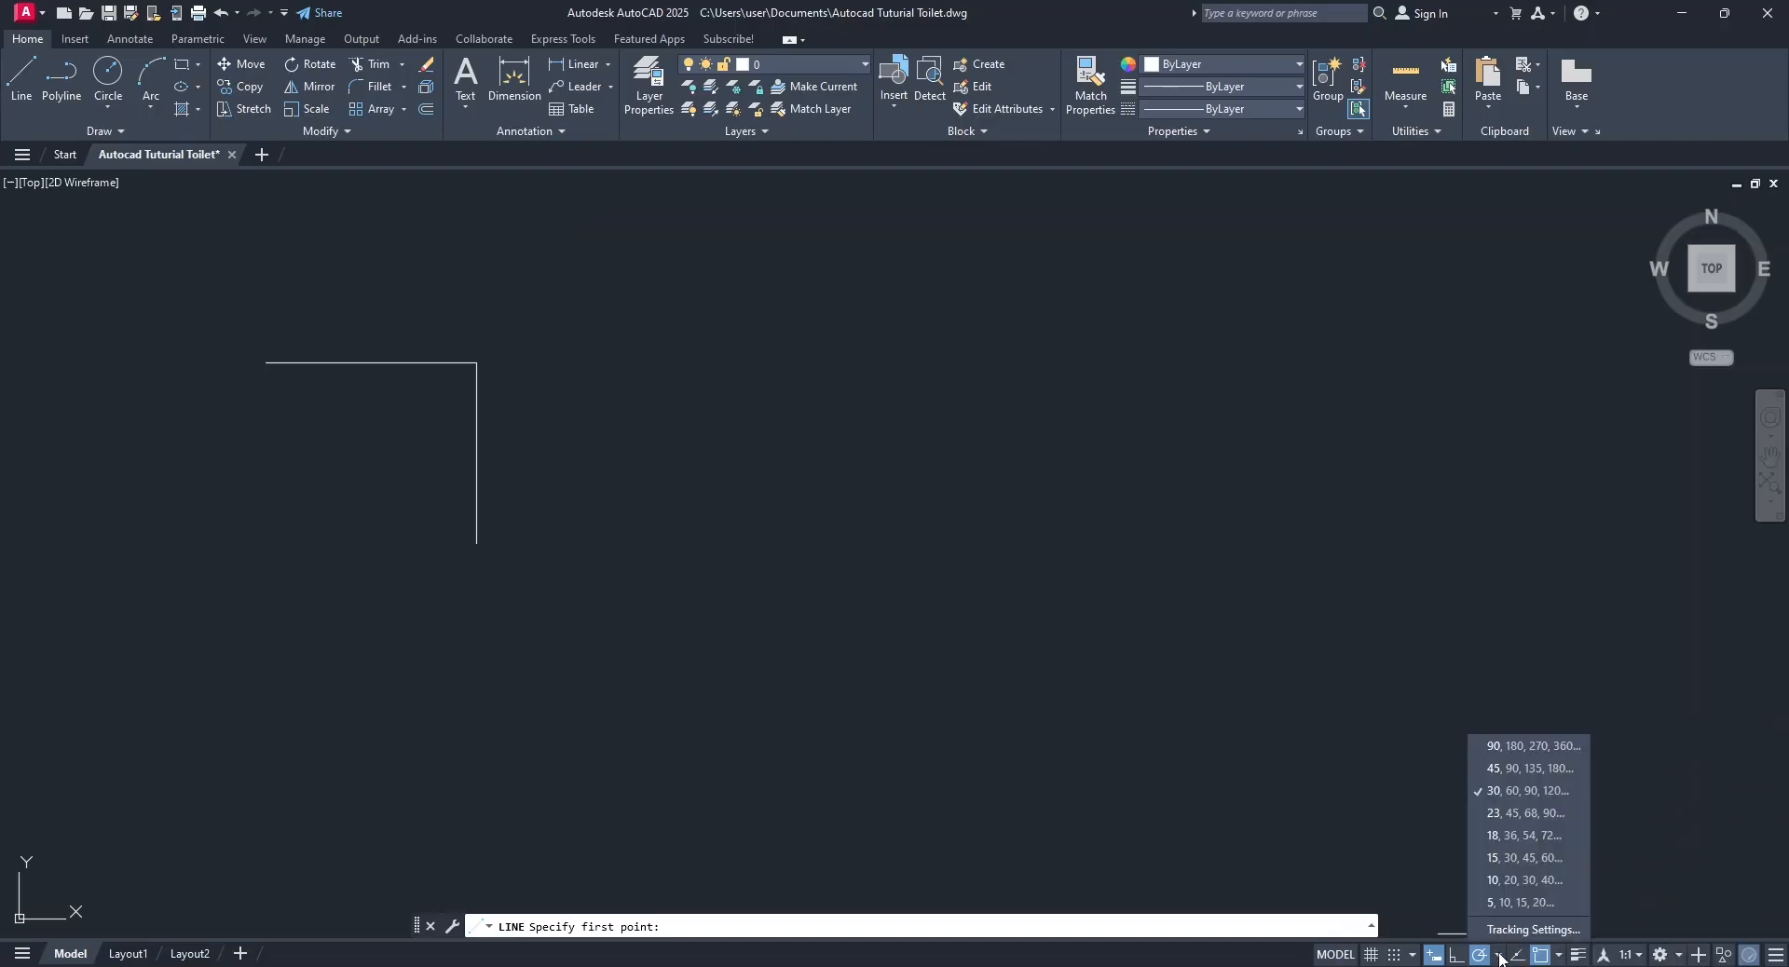
click(1517, 771)
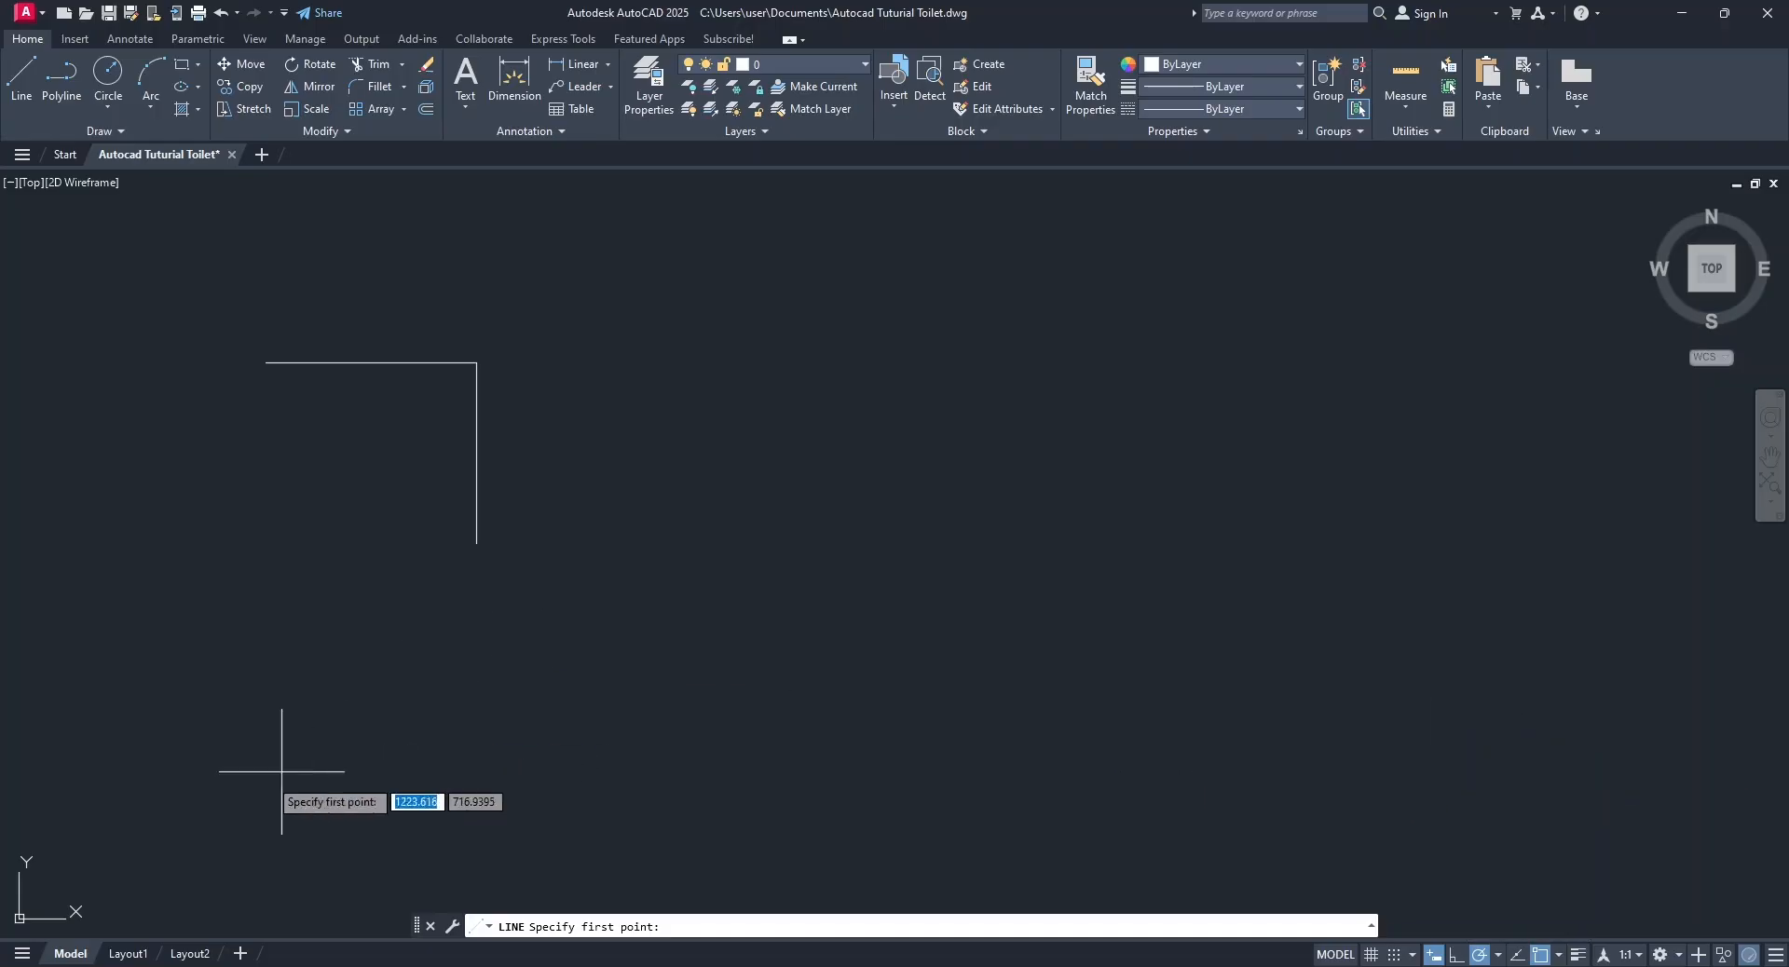
click(215, 742)
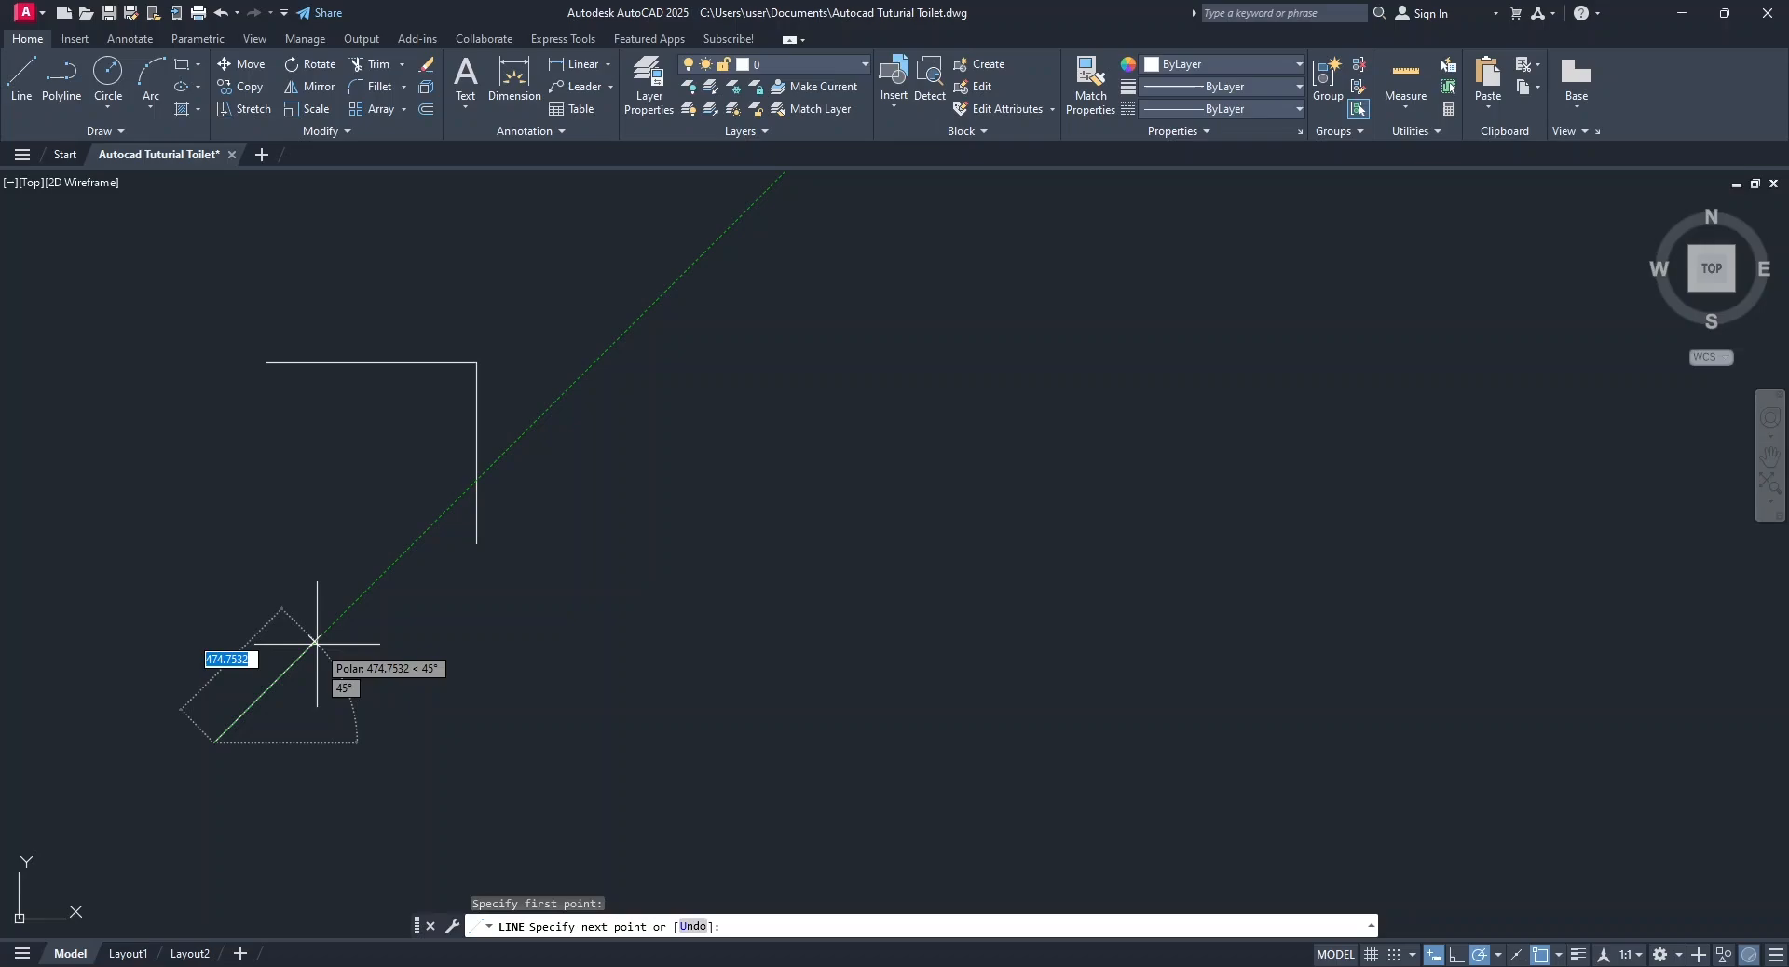
text(400)
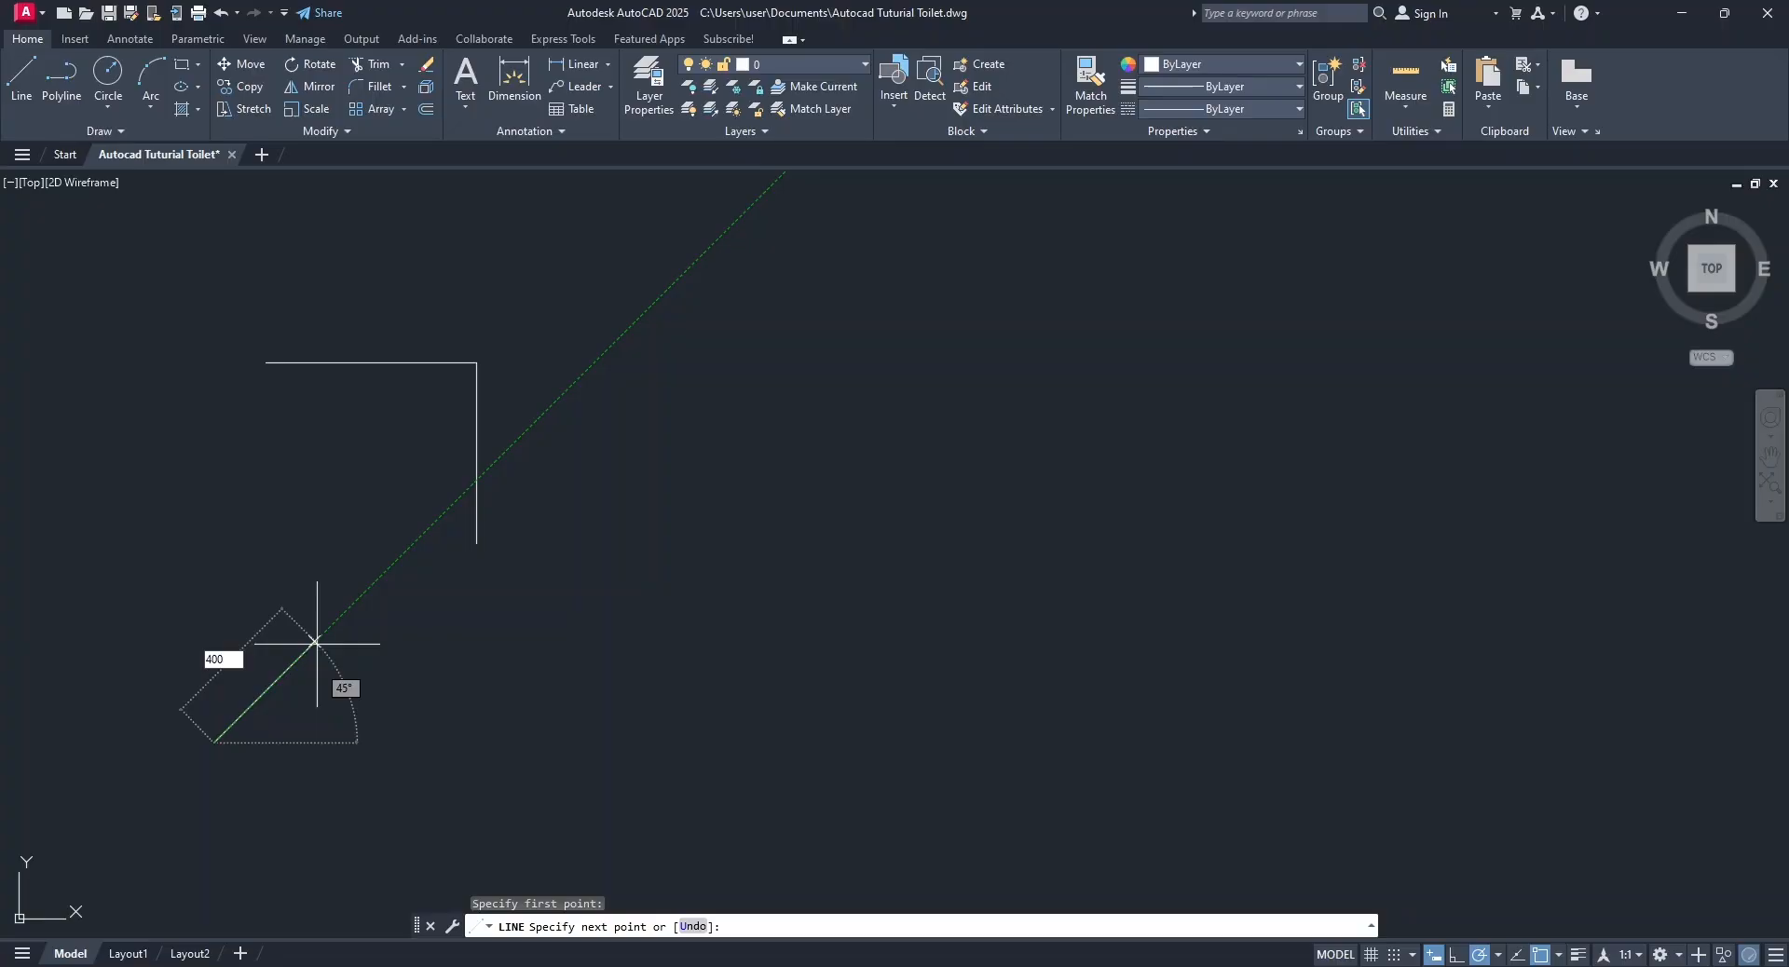
key(Return)
key(Return)
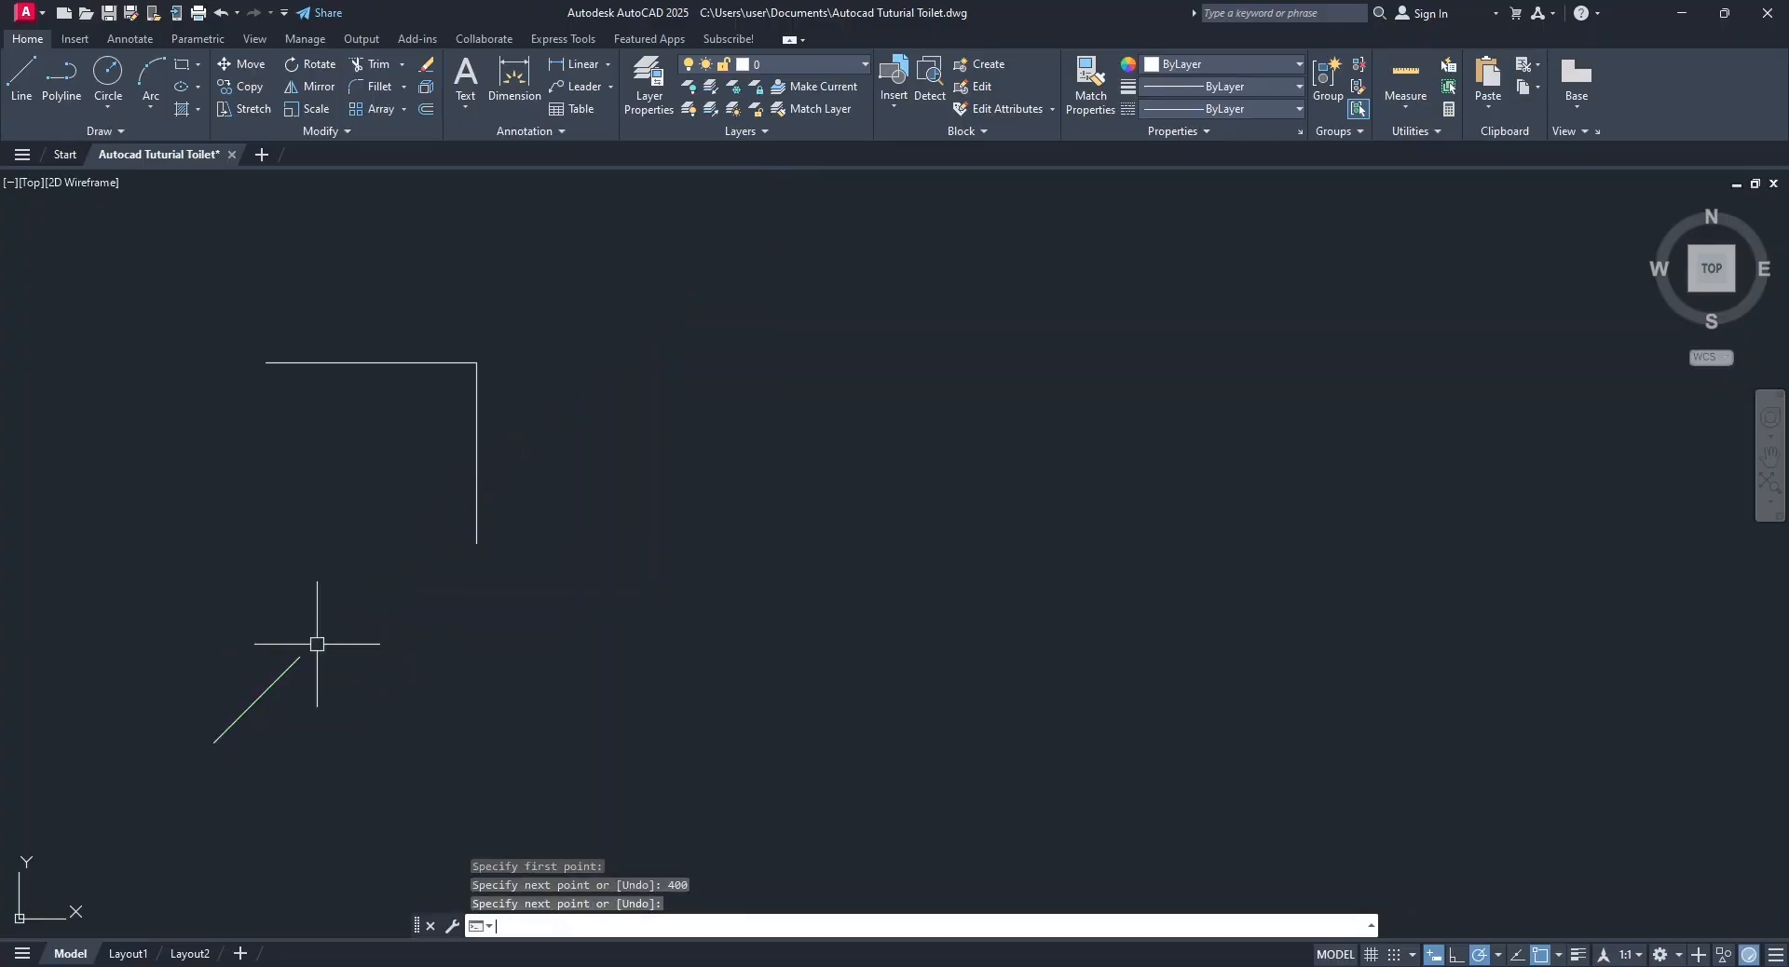
Draw a separate 450-long line at 135° to the right of the 45° line, using Polar Tracking.
click(21, 75)
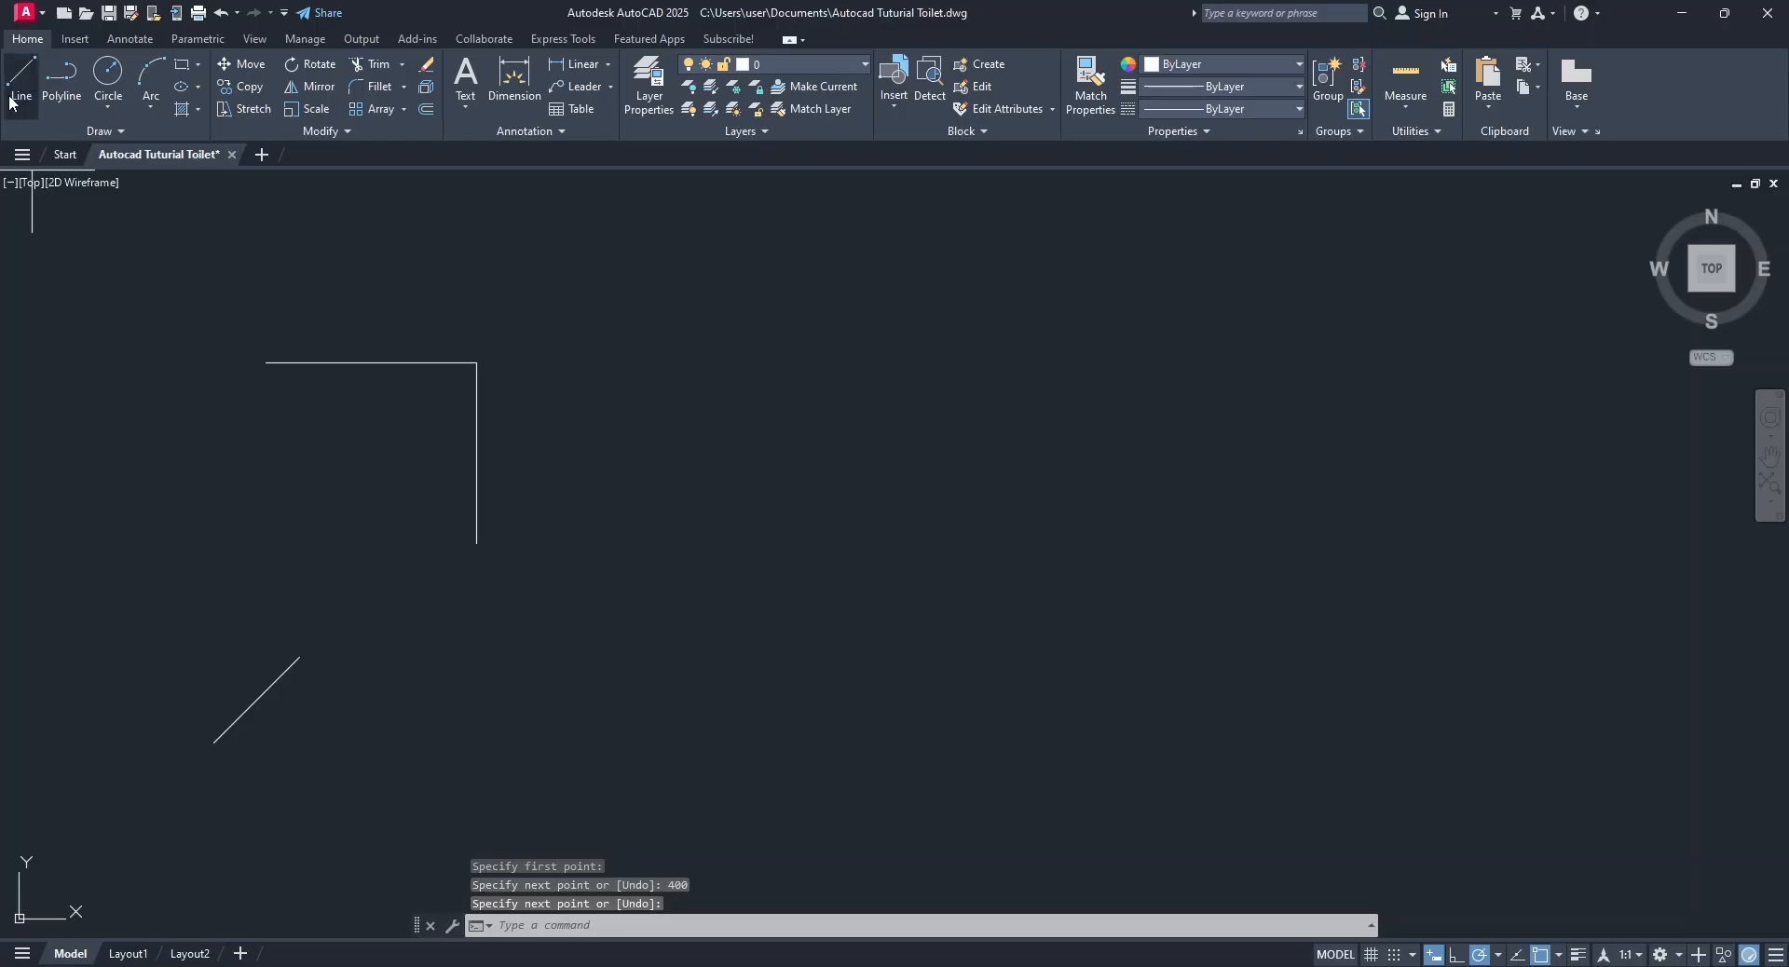
click(540, 742)
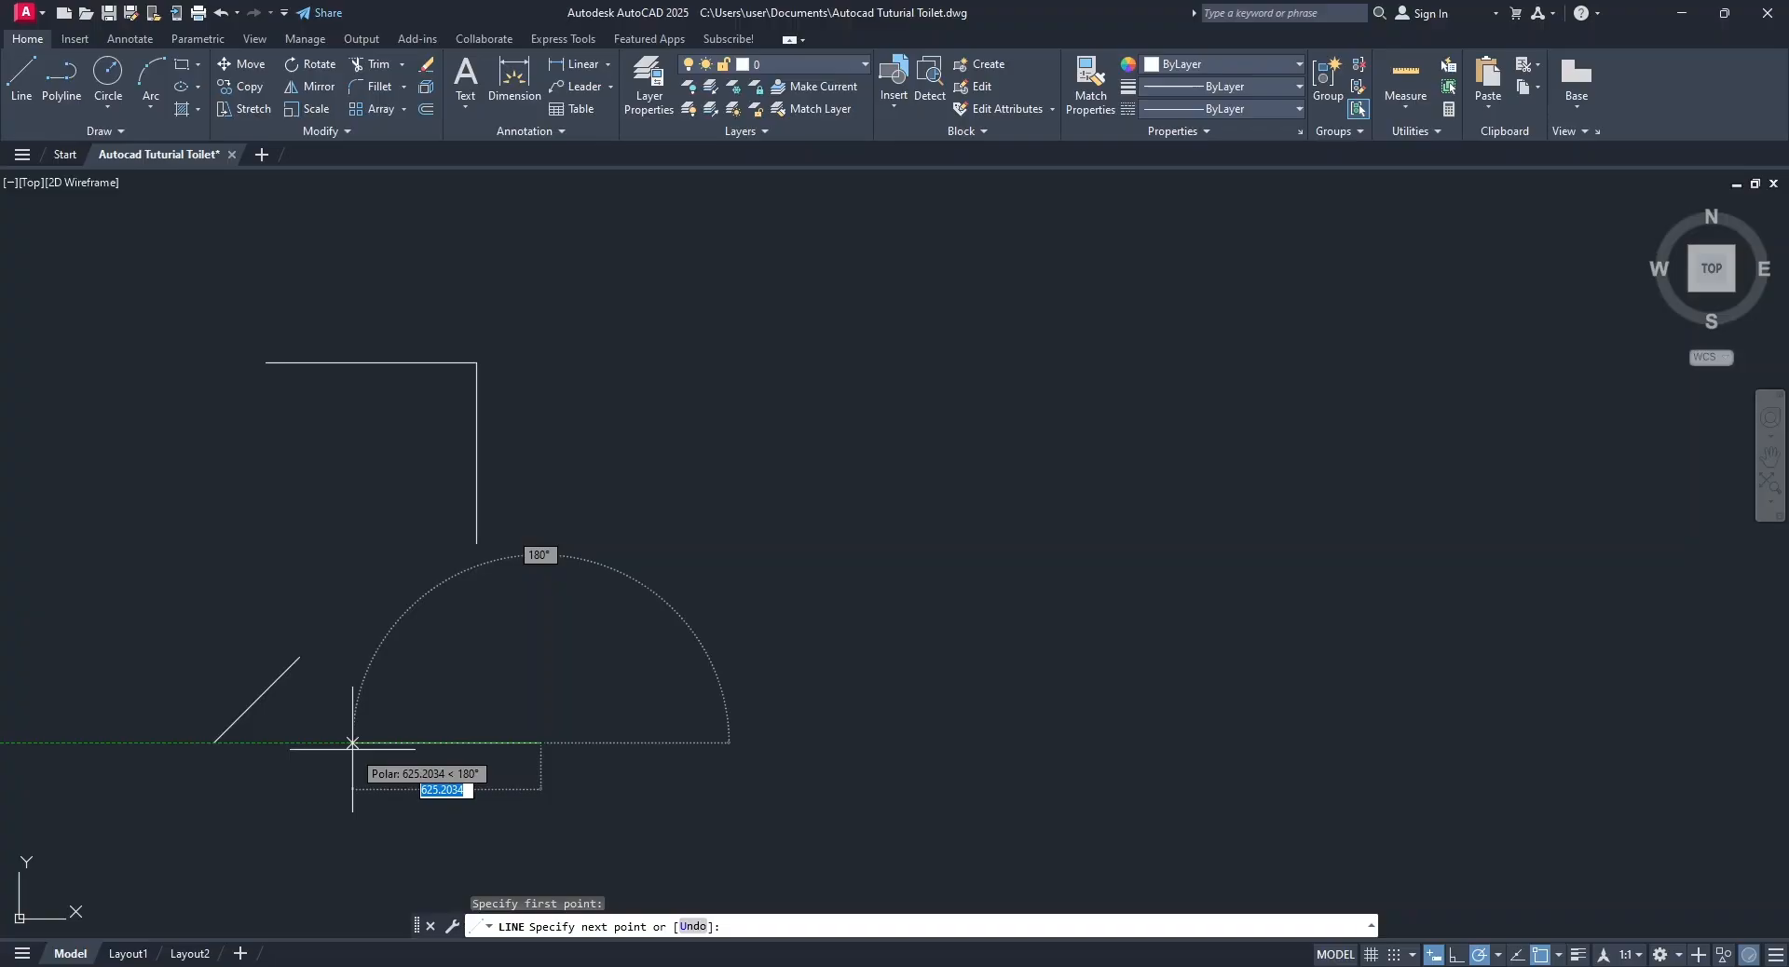
middle_drag(436, 855, 431, 789)
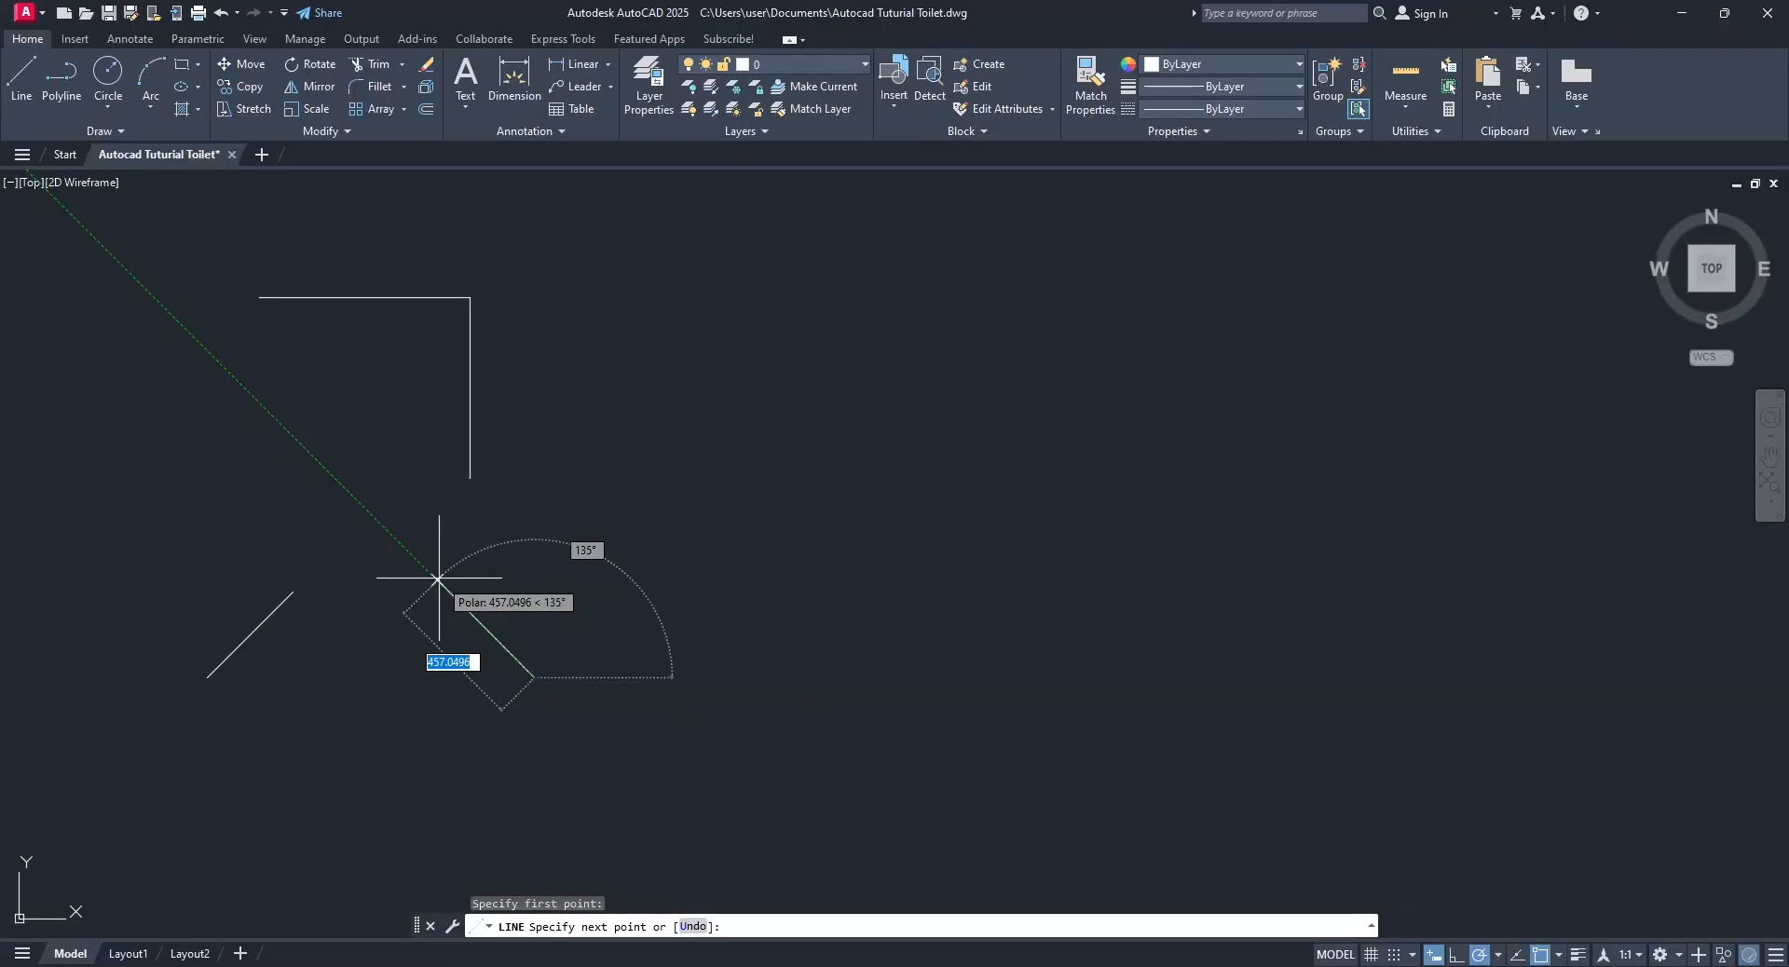
text(450)
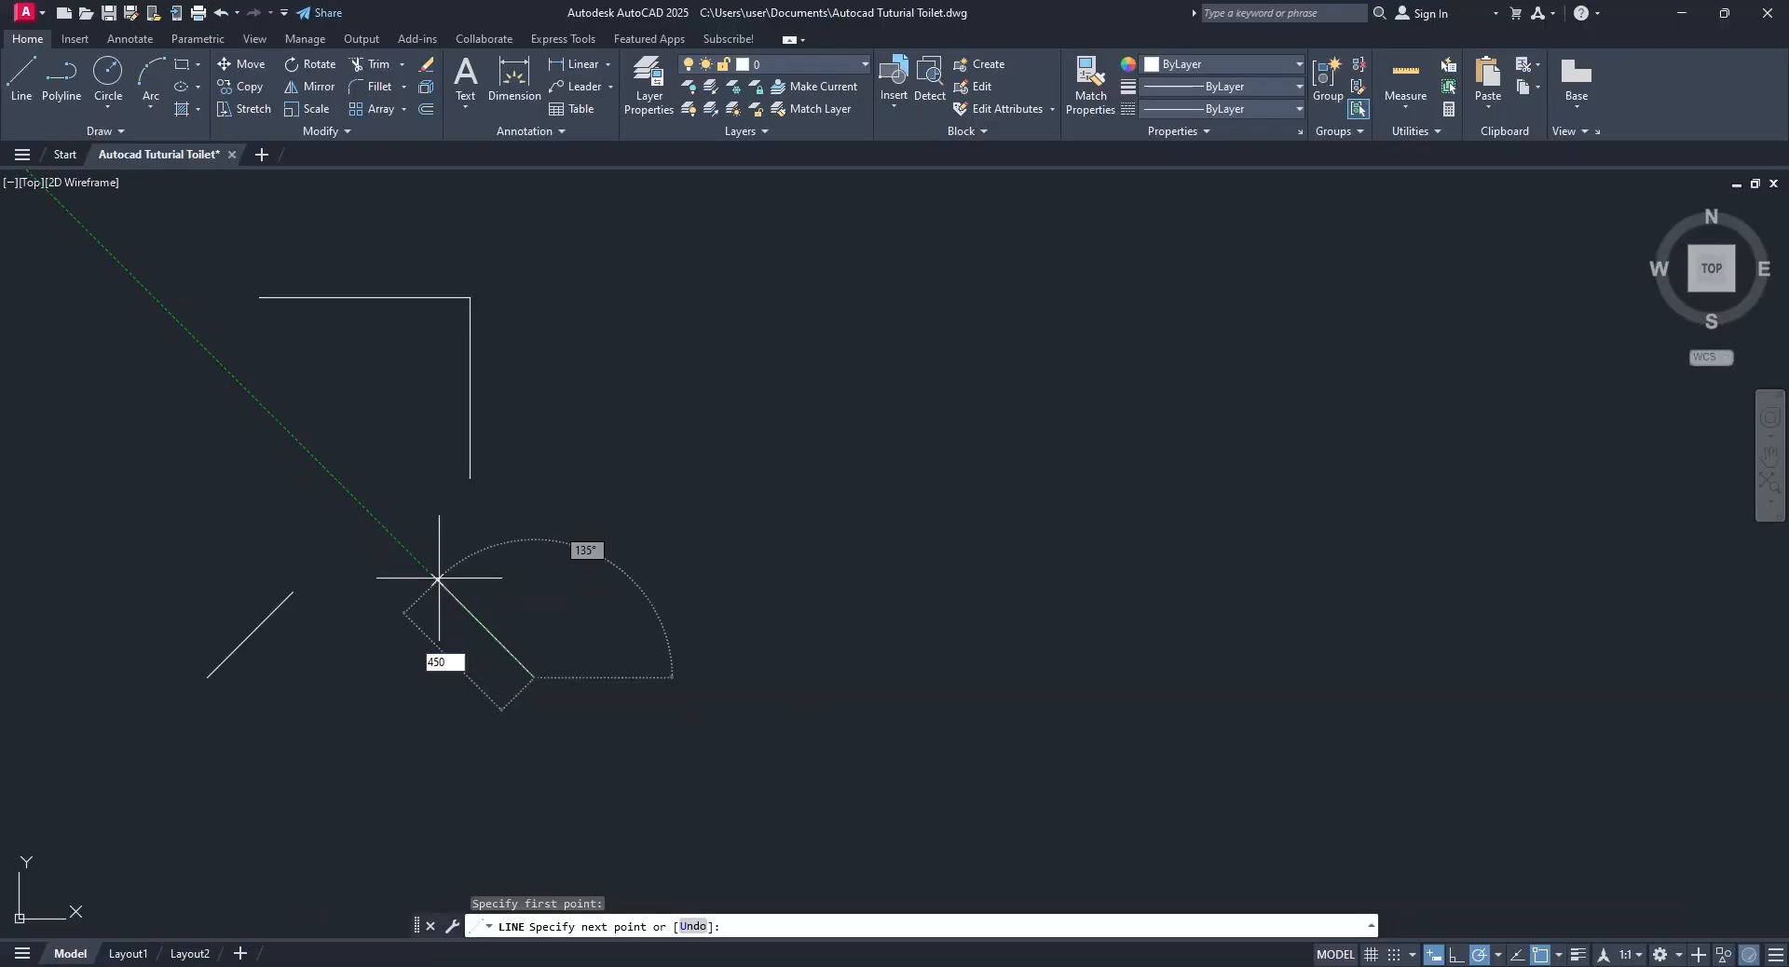
key(Return)
key(Return)
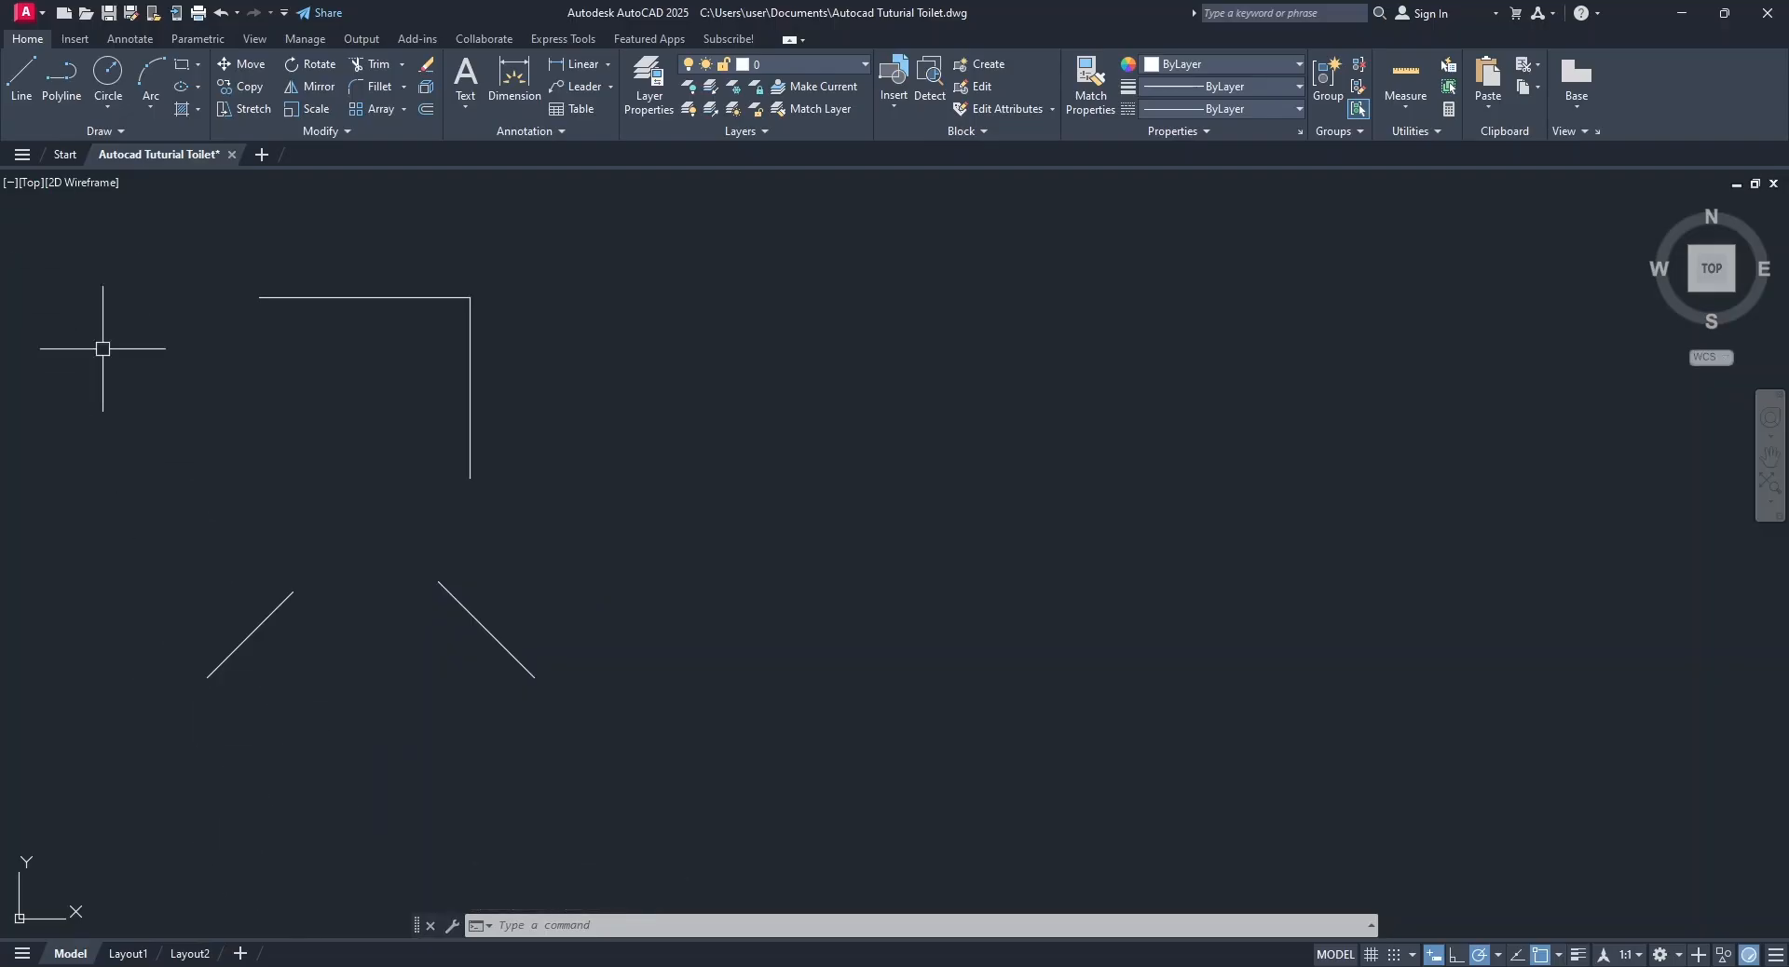
Draw a horizontal line 500 long to the right, below the two diagonal lines.
click(20, 74)
click(294, 823)
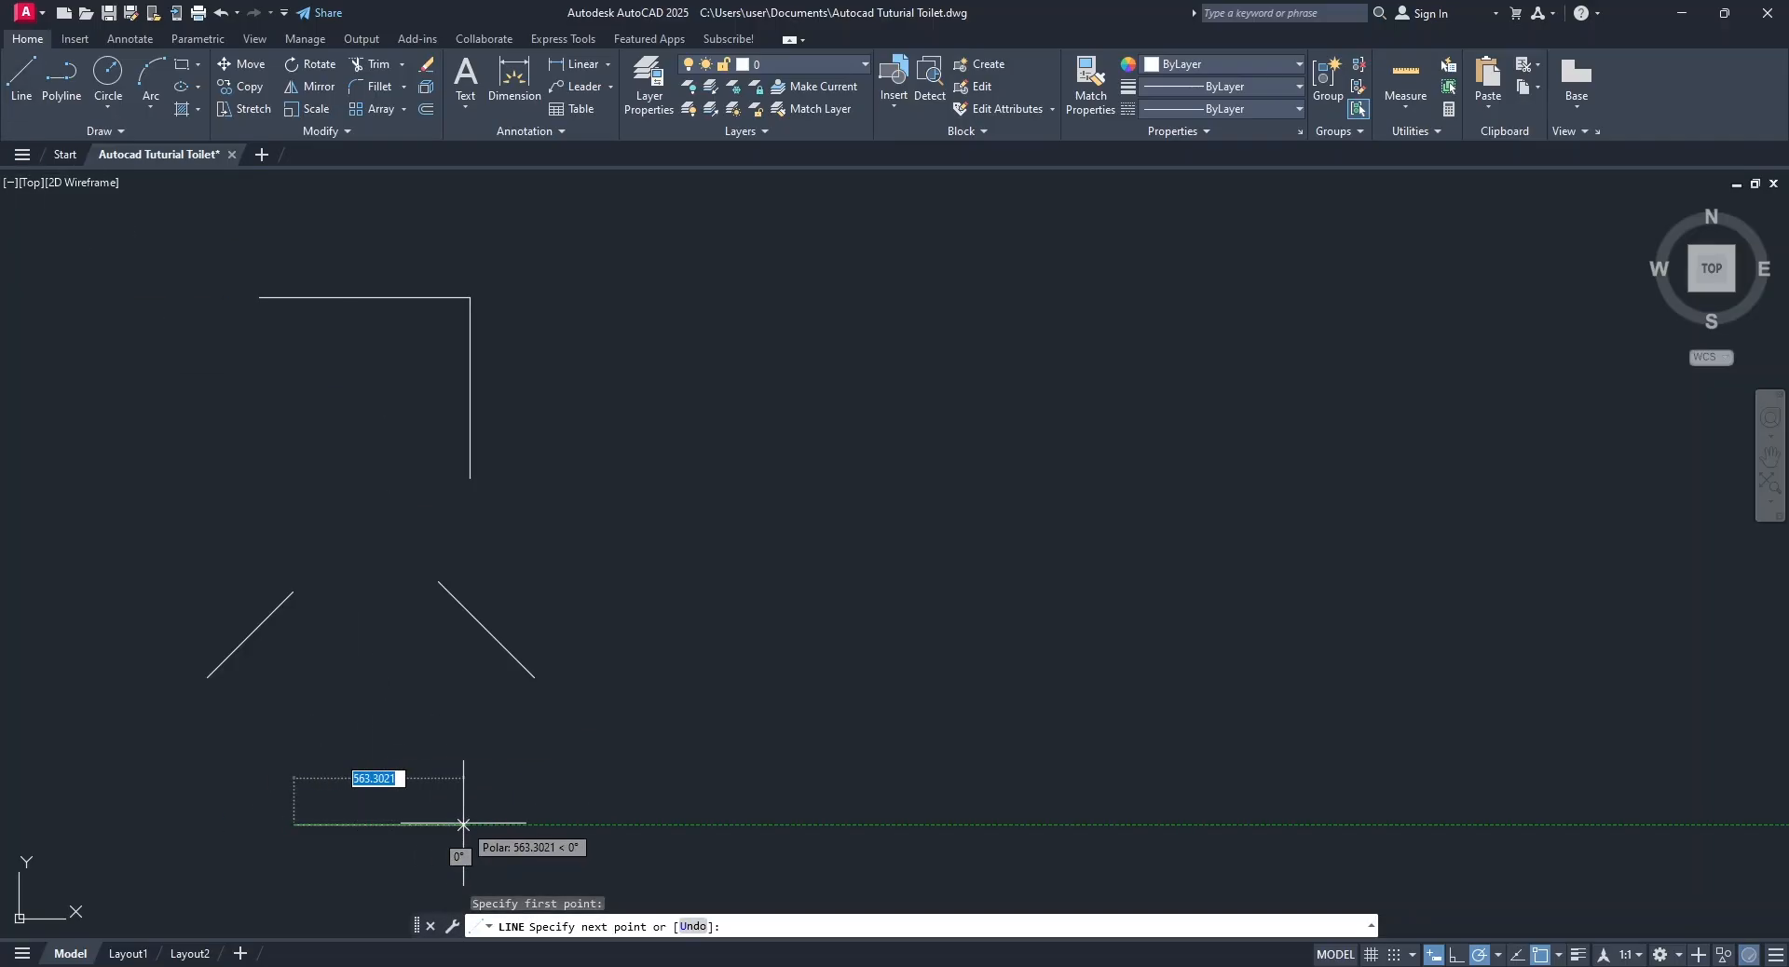
text(500)
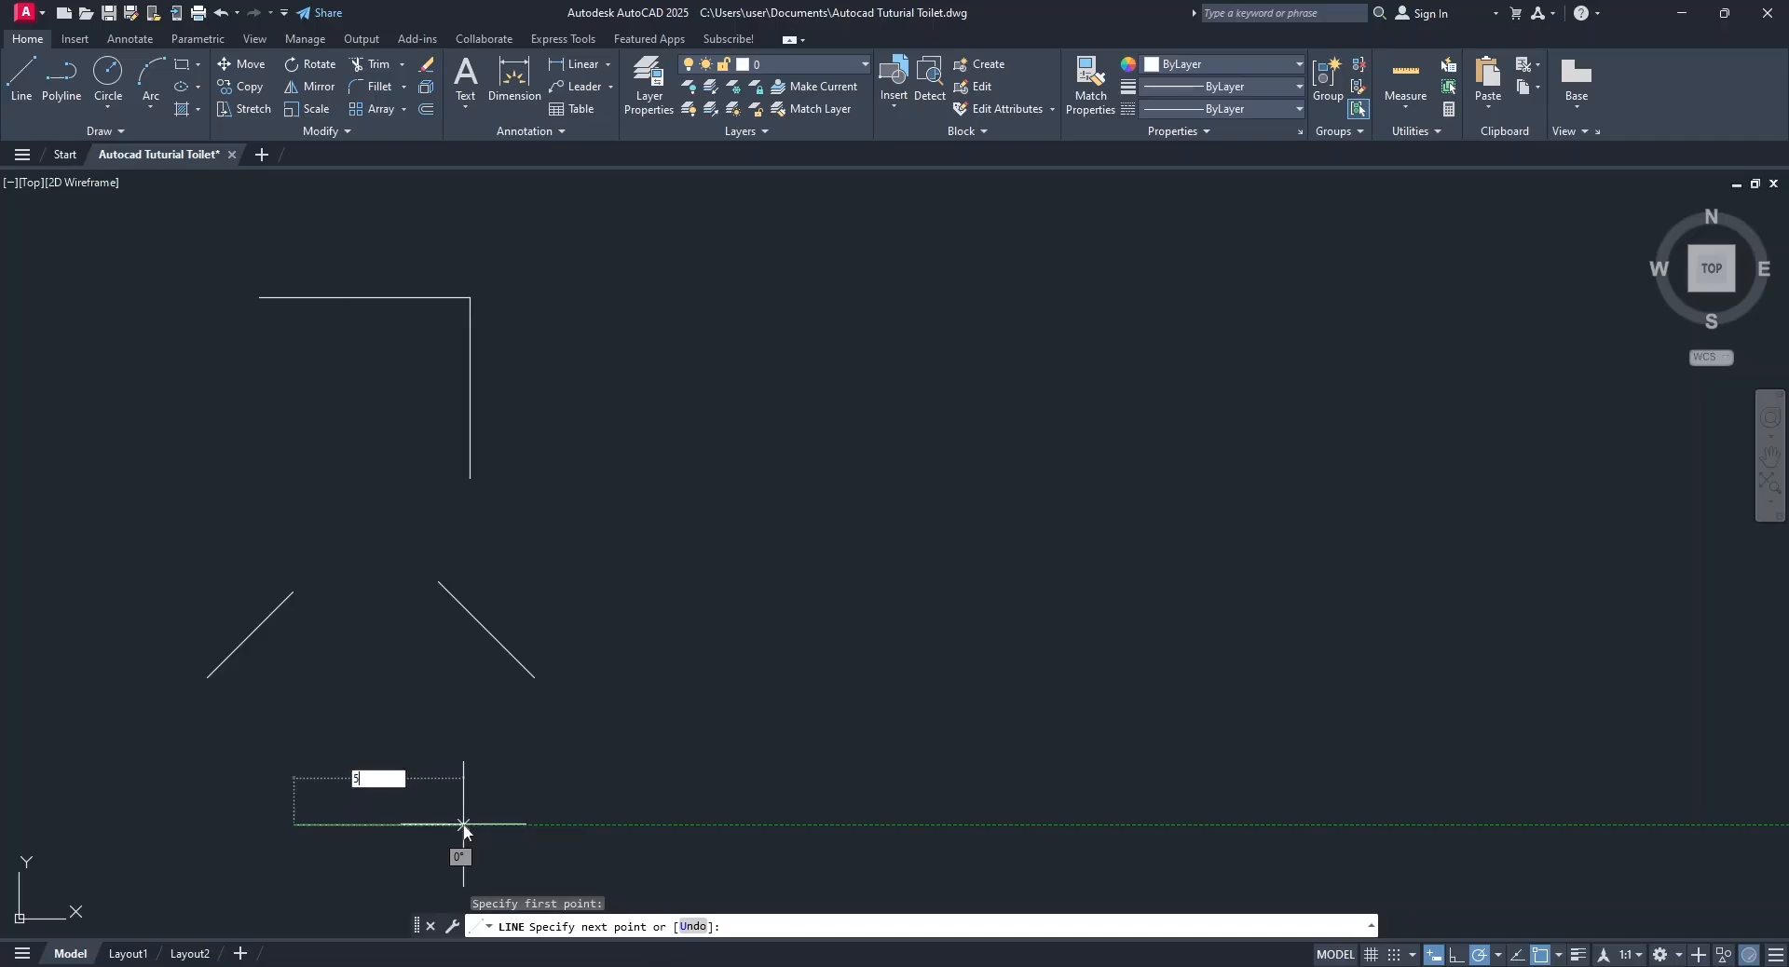
key(Return)
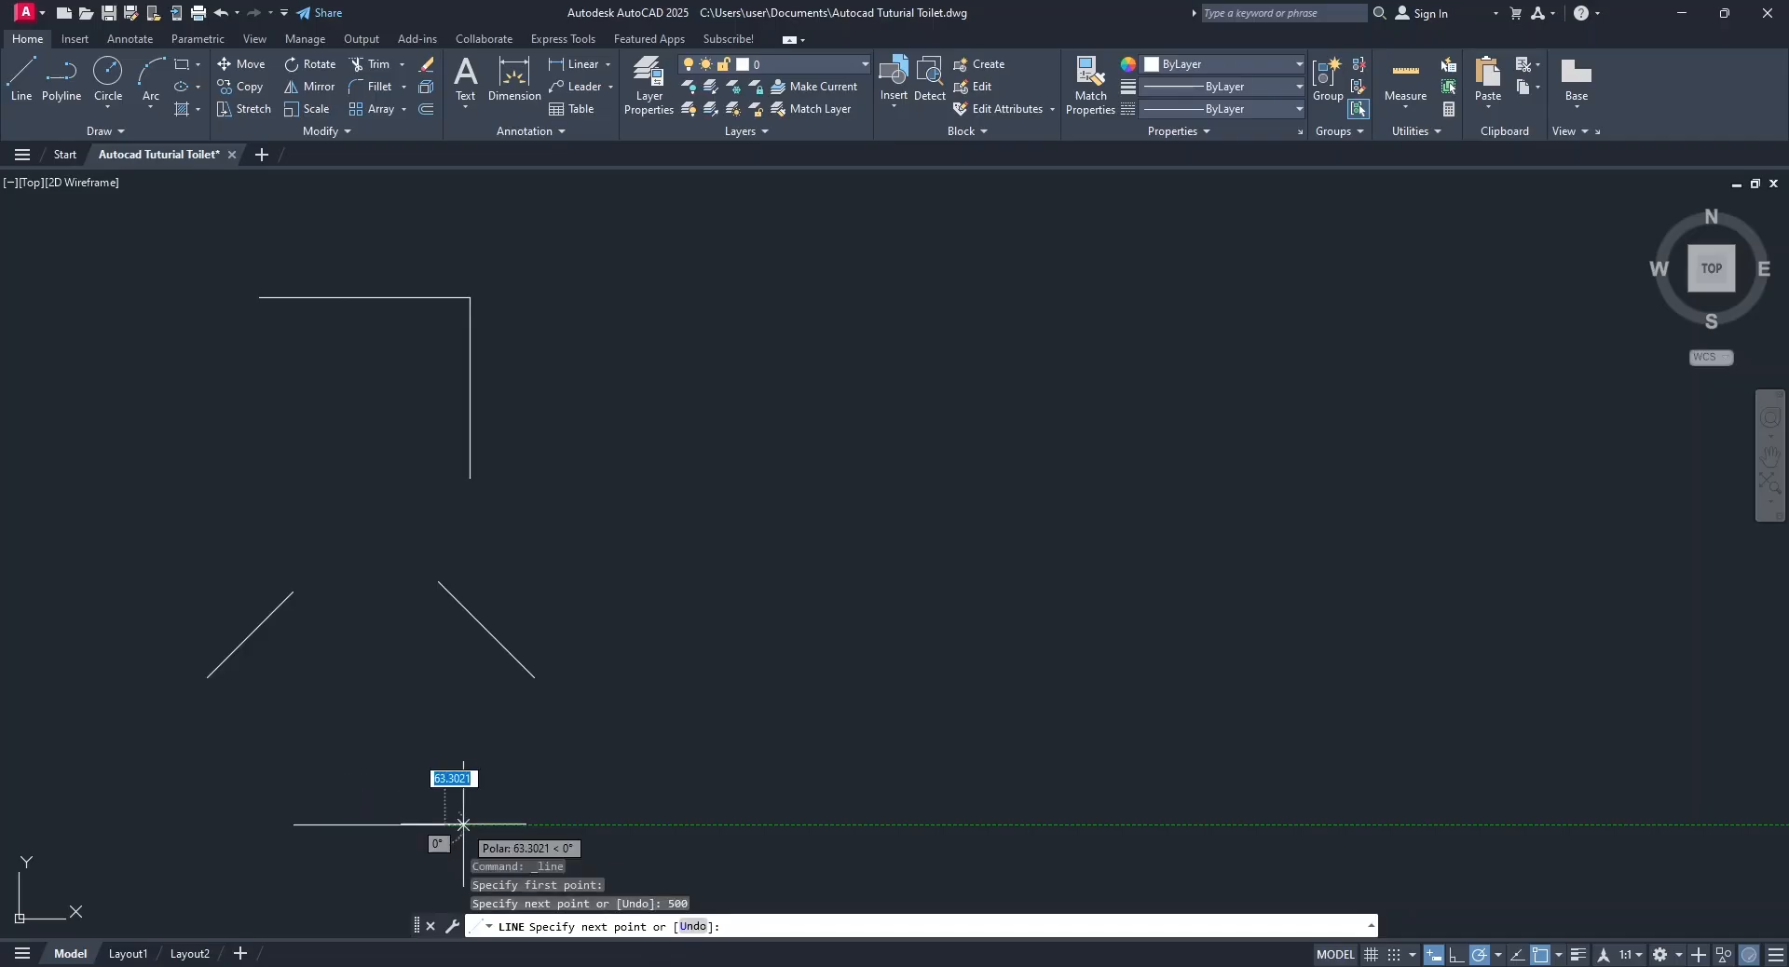
key(Return)
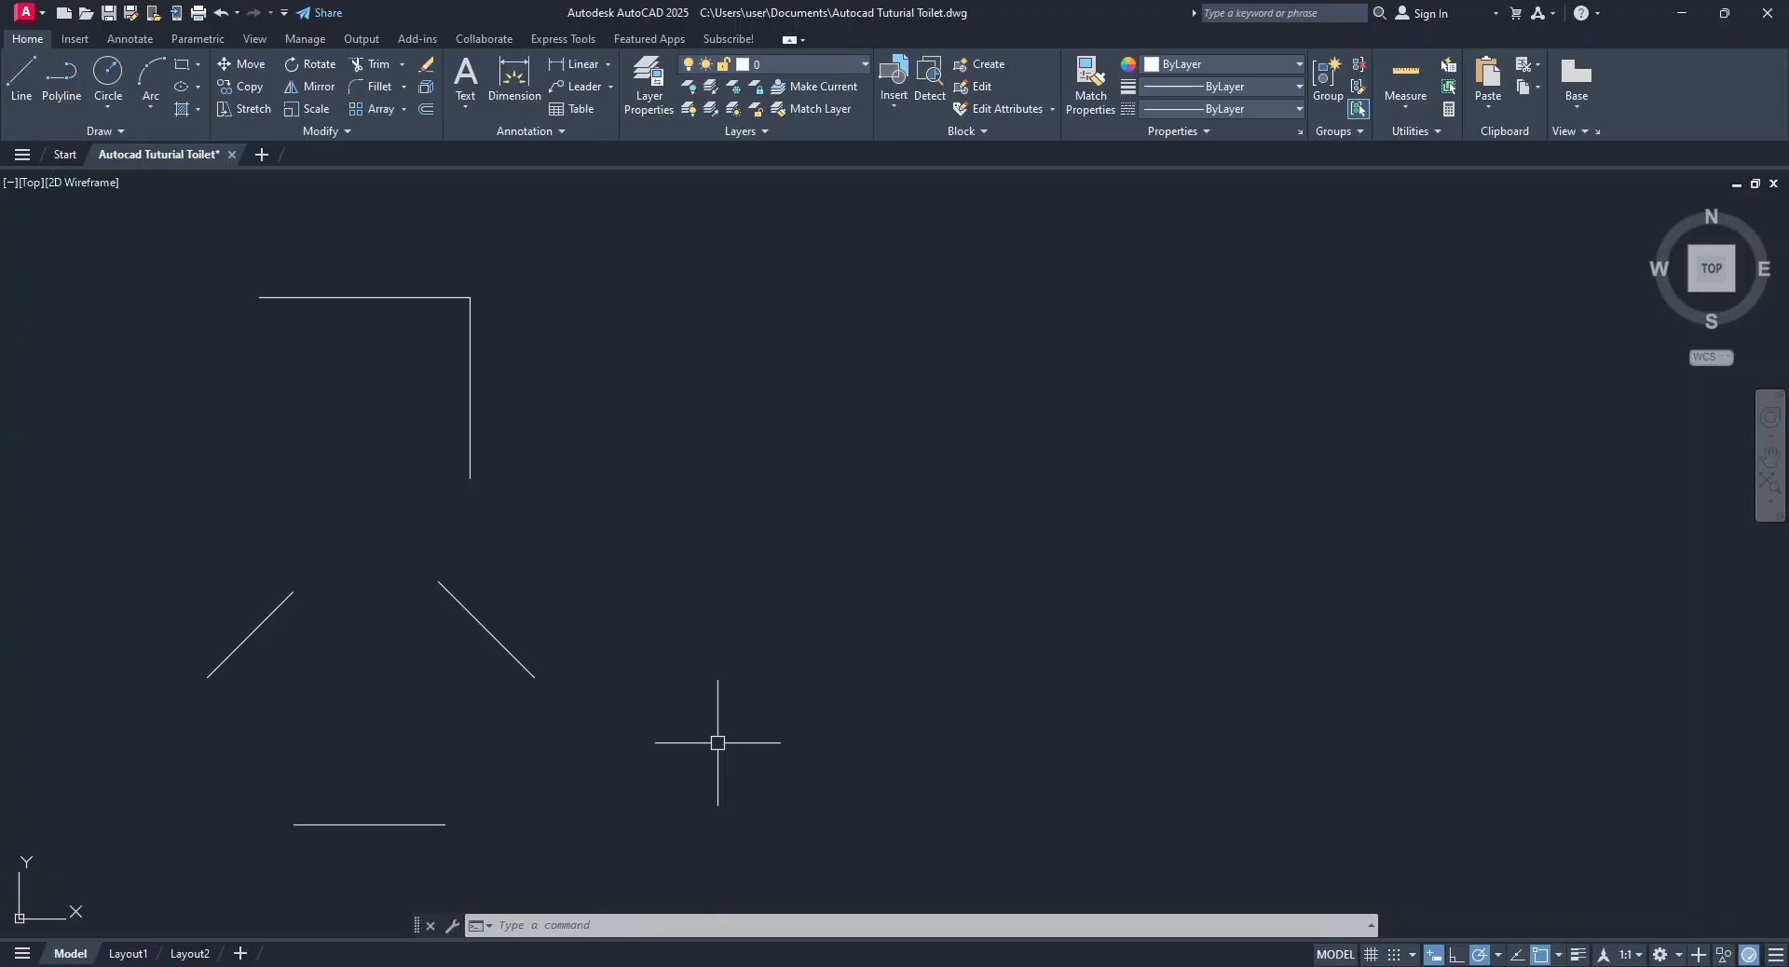
Draw a circle with a radius of 100 to the right of the practice lines.
click(117, 80)
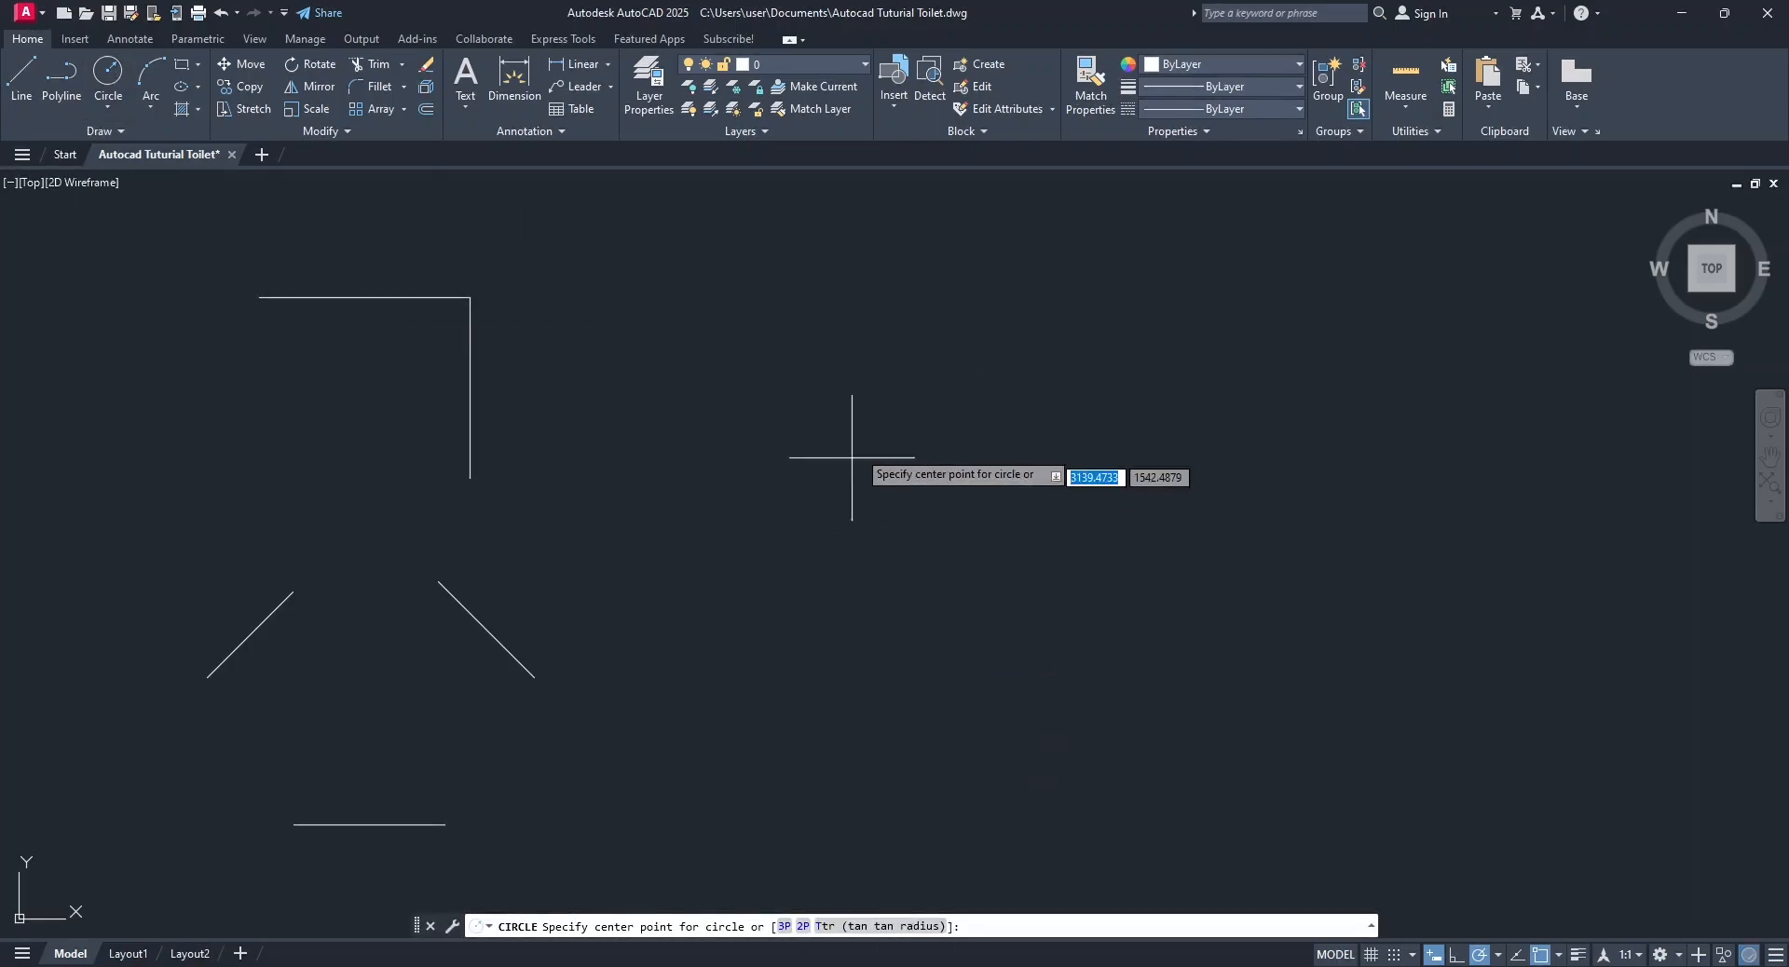
click(850, 409)
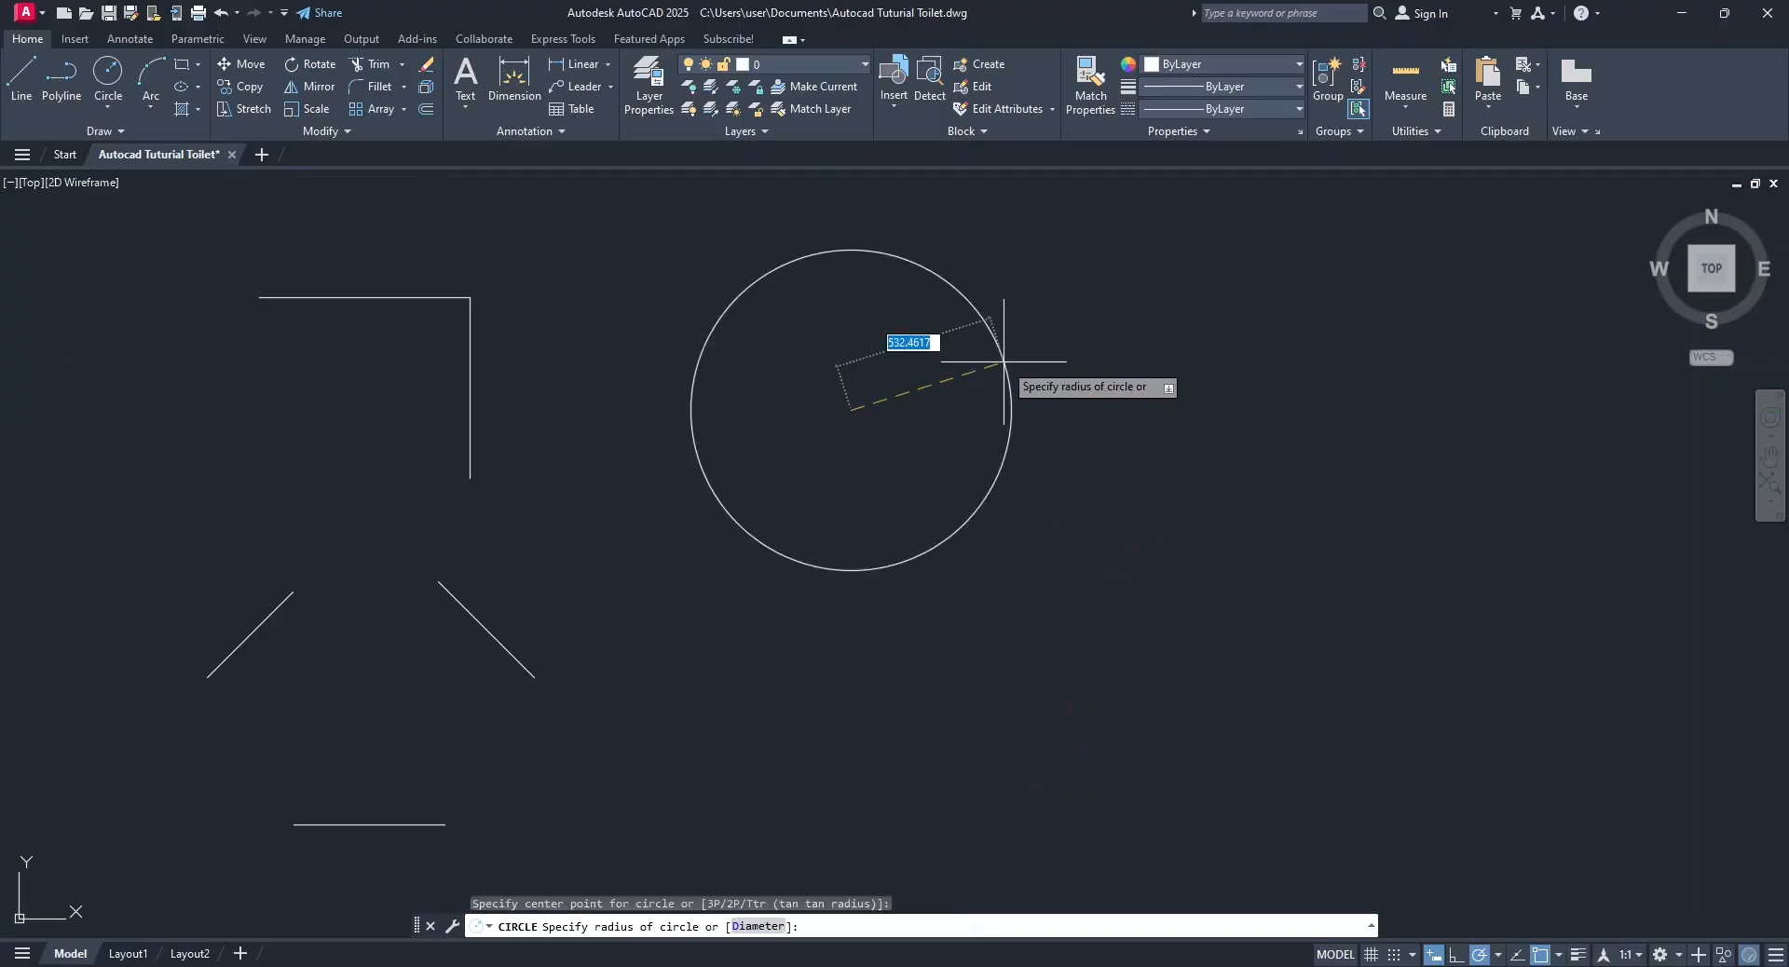
text(100)
key(Return)
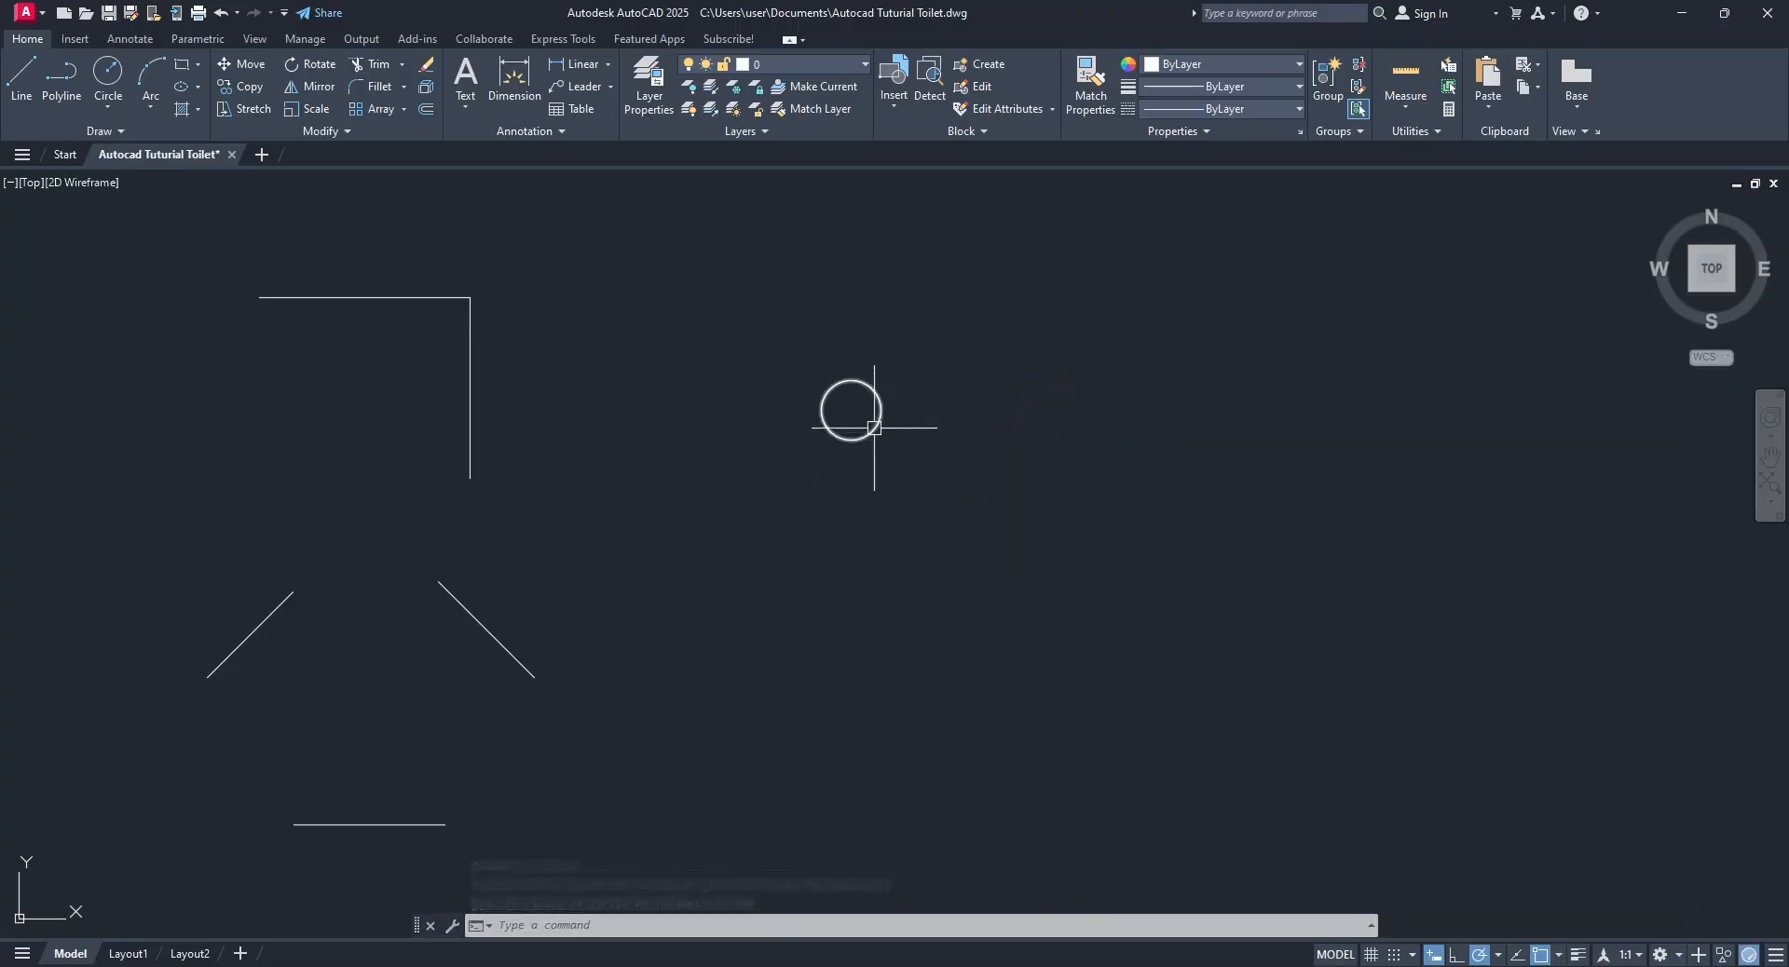
Draw a circle with a radius of 300 to the right of the existing small circle.
click(108, 74)
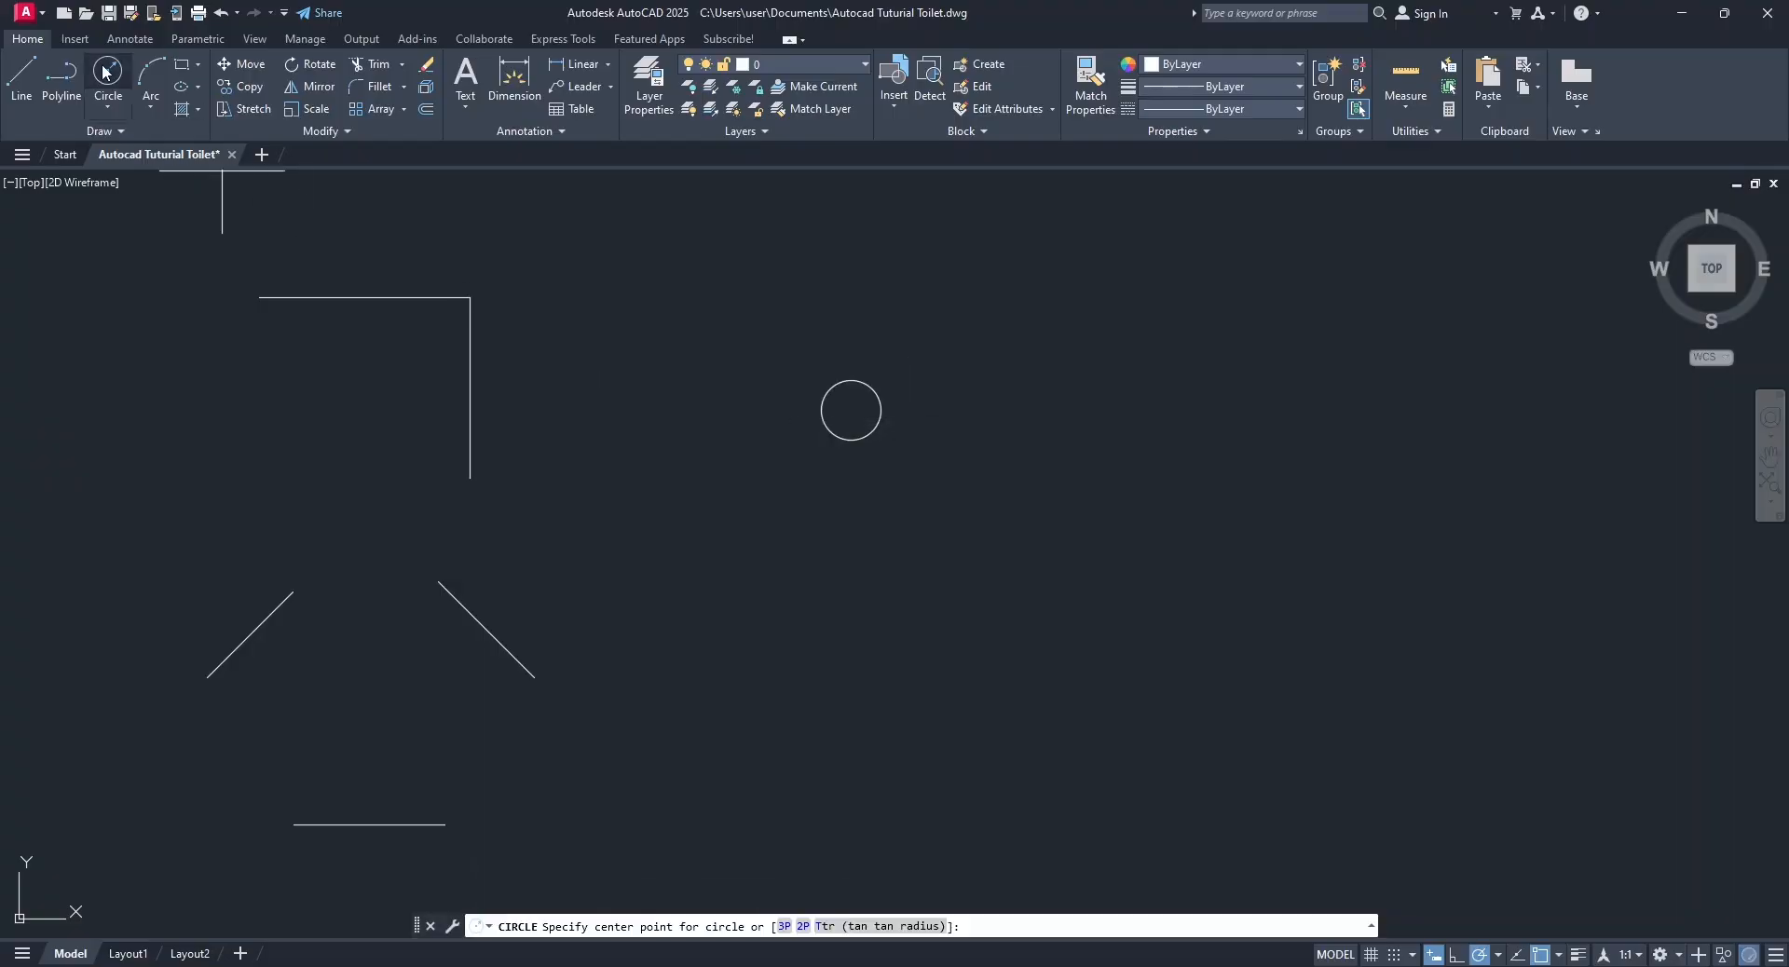
click(1043, 414)
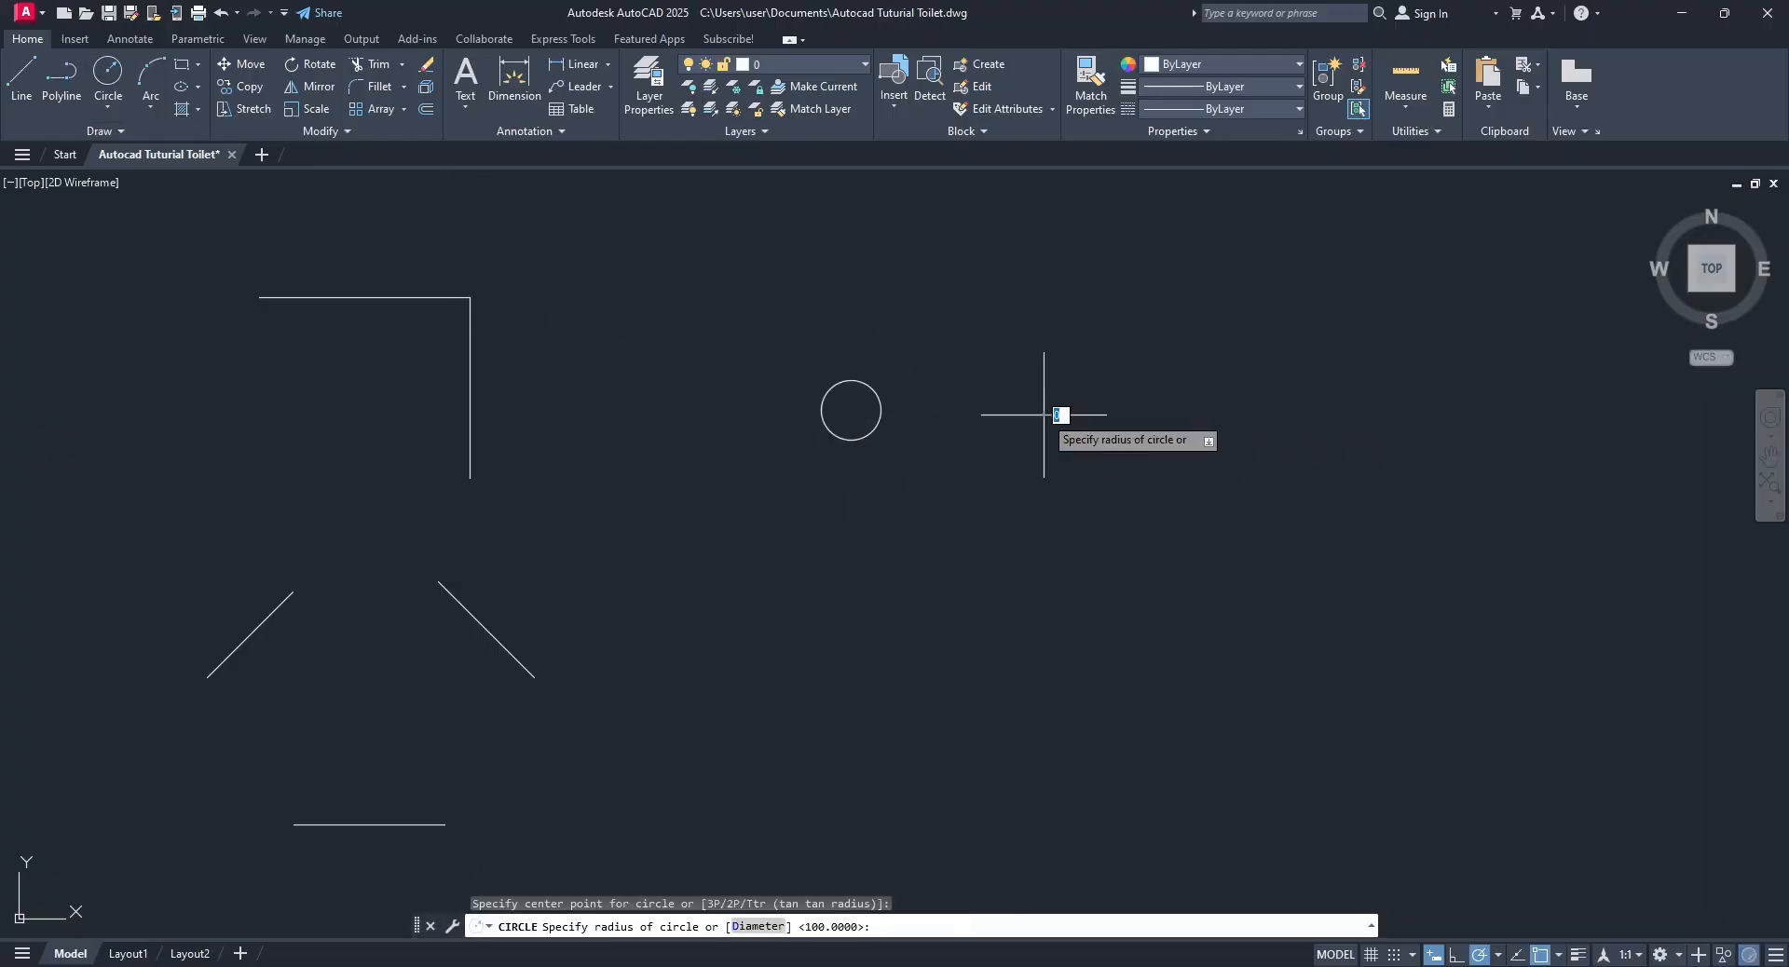
text(300)
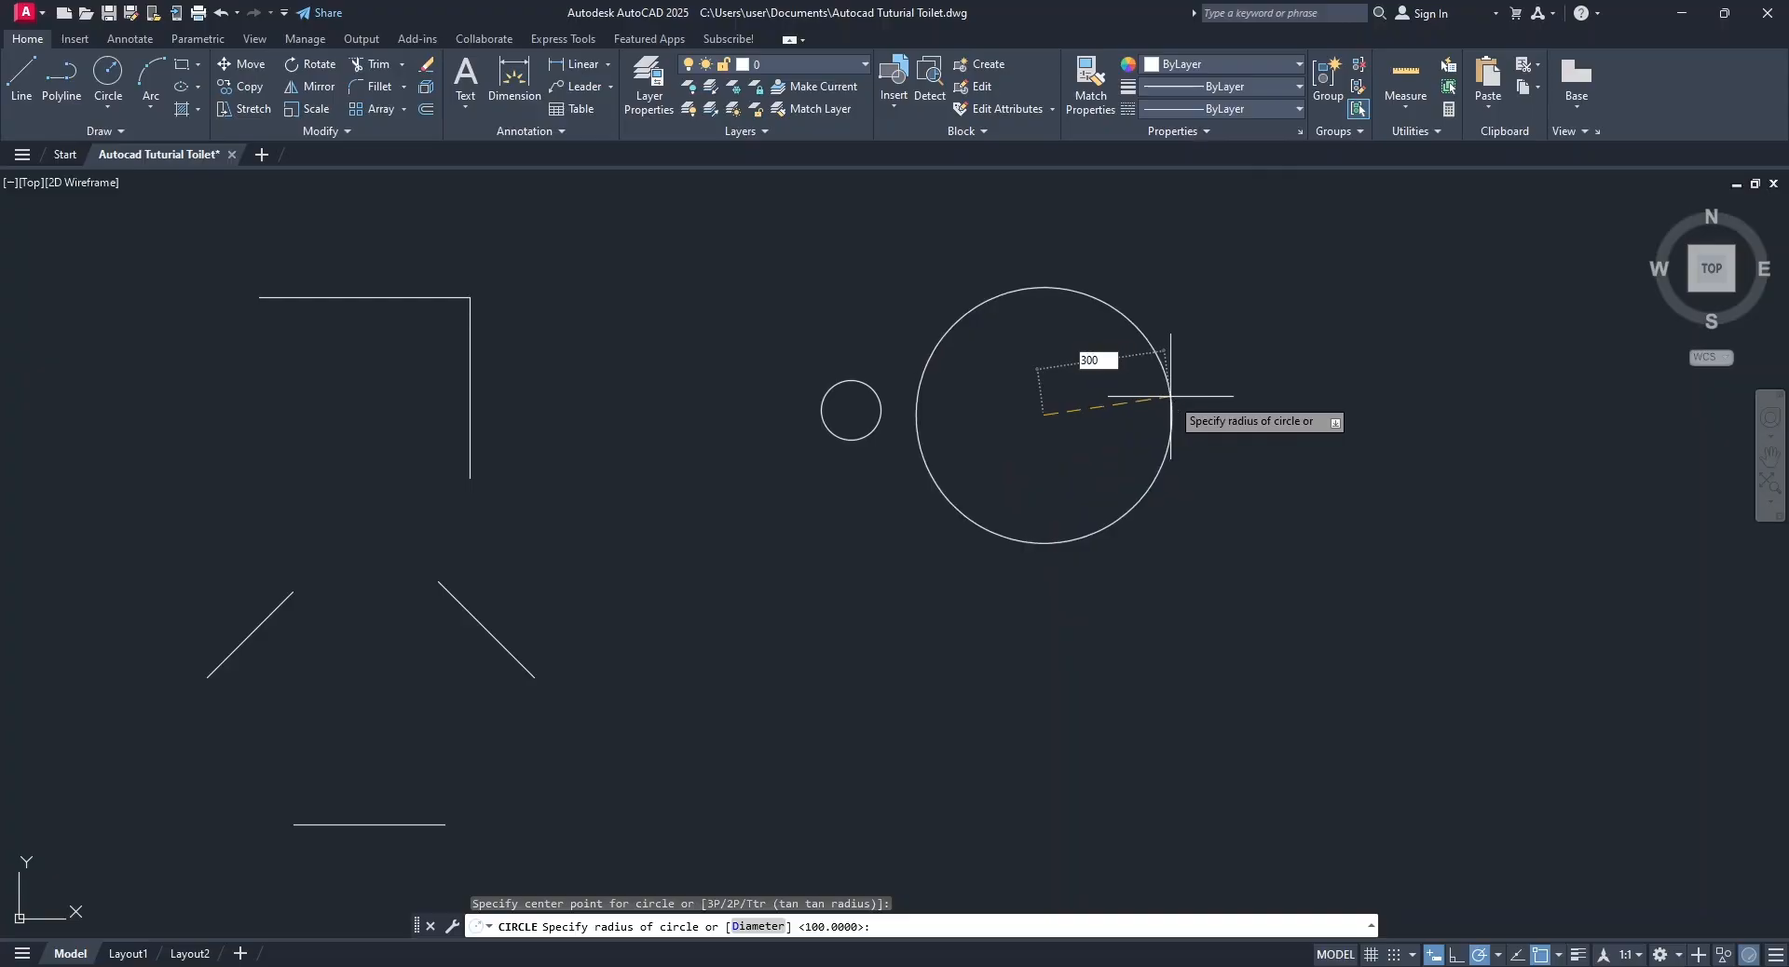
key(Return)
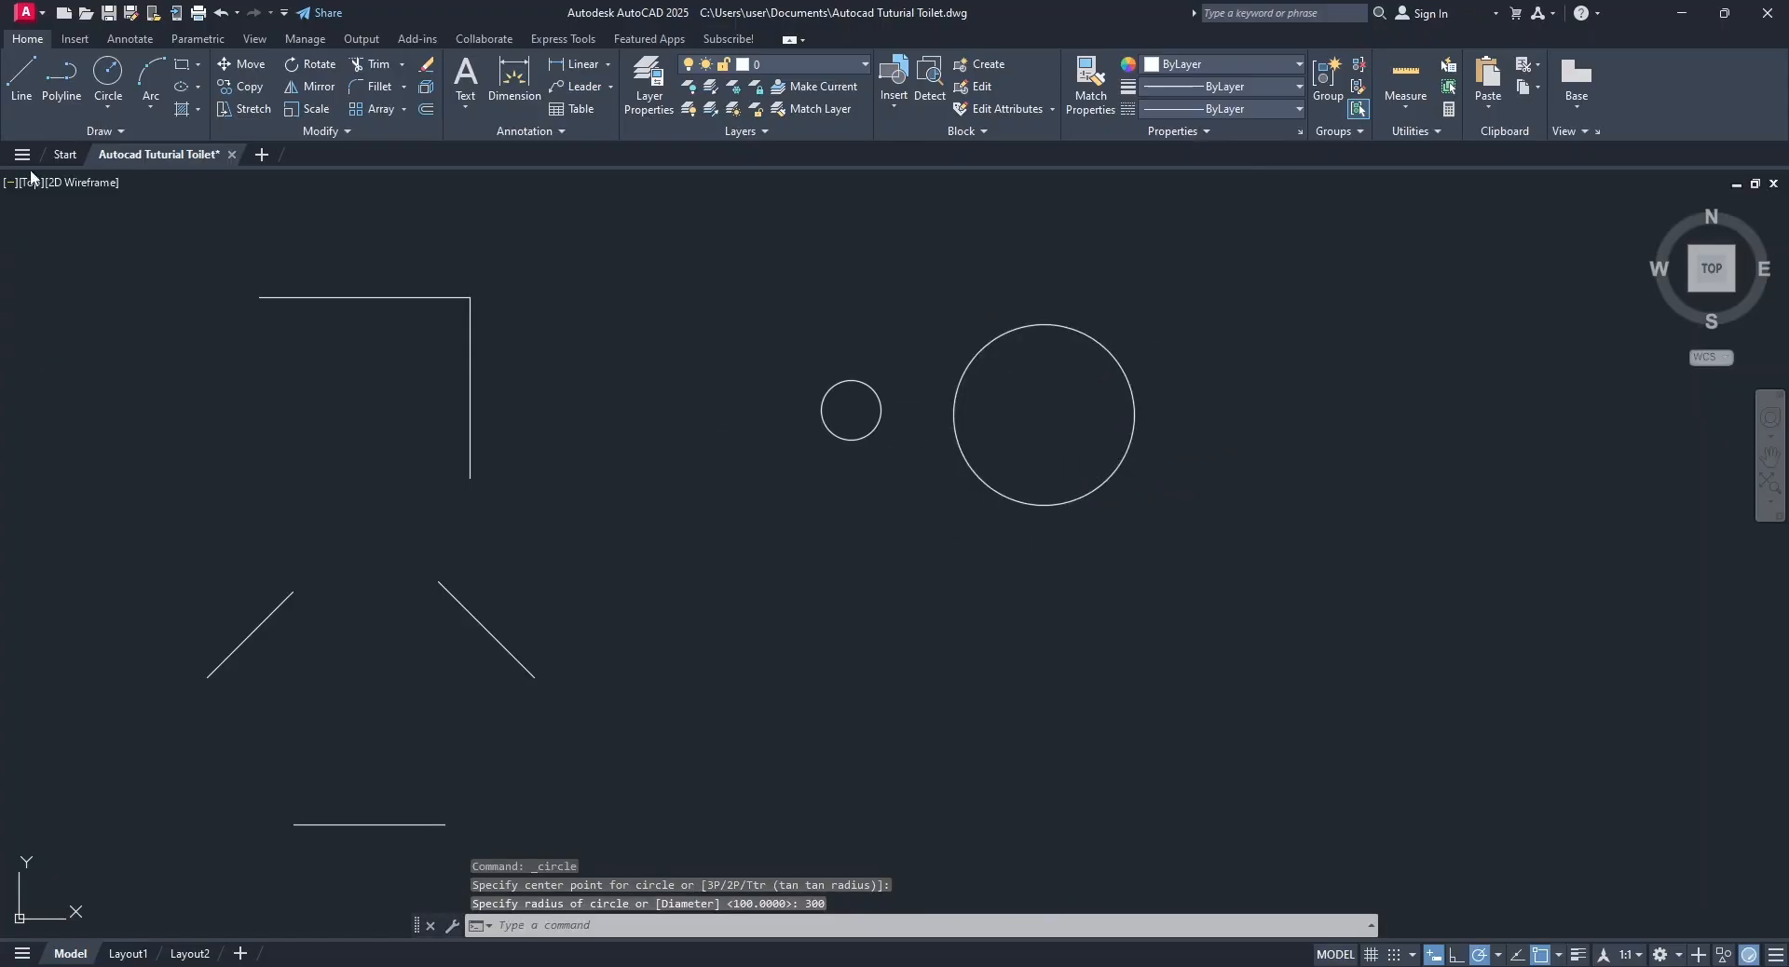
Draw a circle with a diameter of 100 using Center, Diameter, between the L-shaped lines and the radius-100 circle.
click(98, 114)
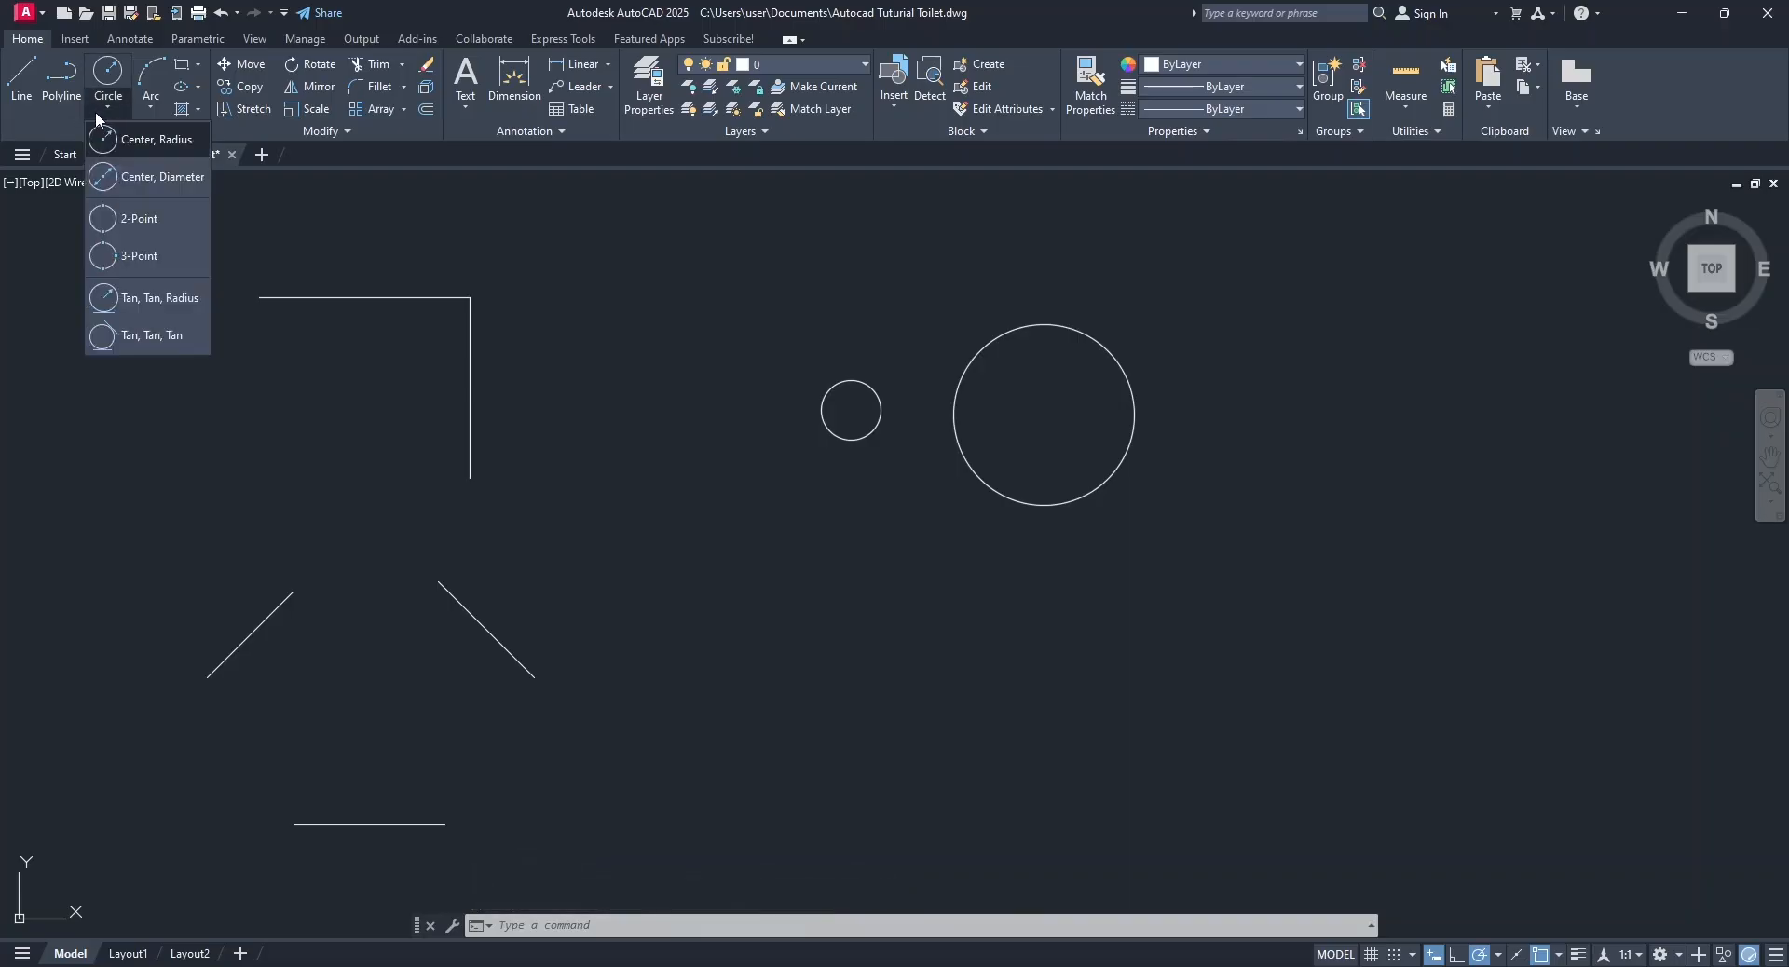
click(148, 109)
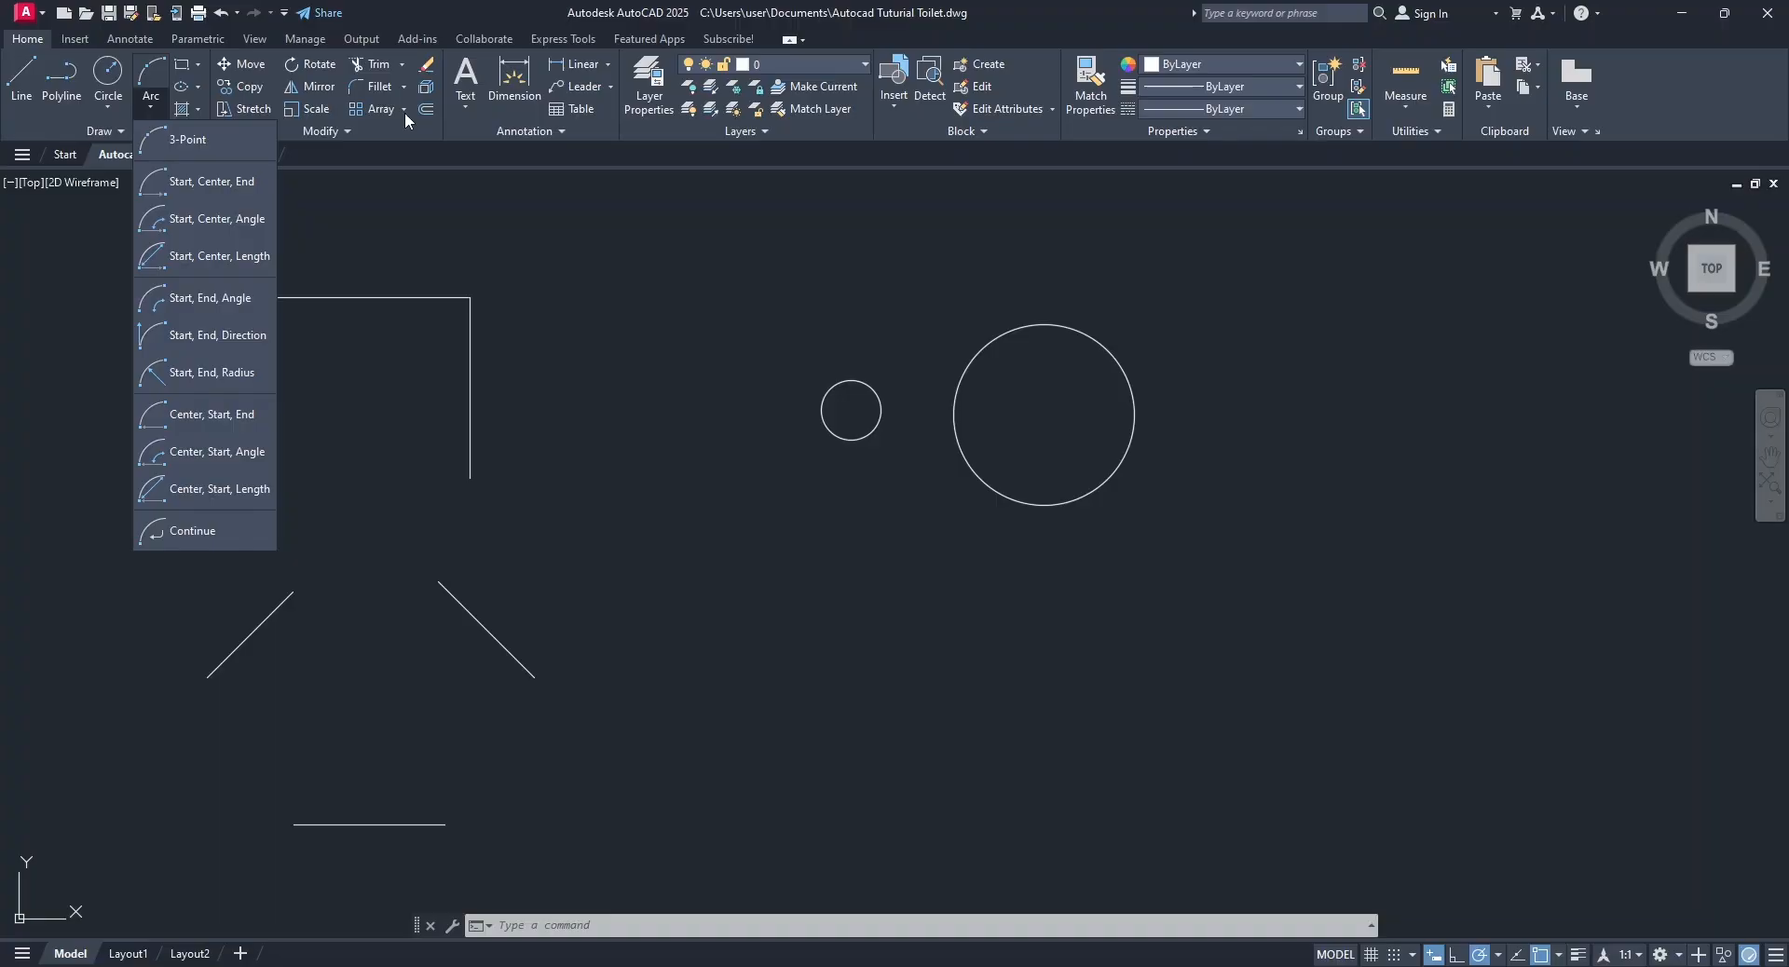
click(109, 110)
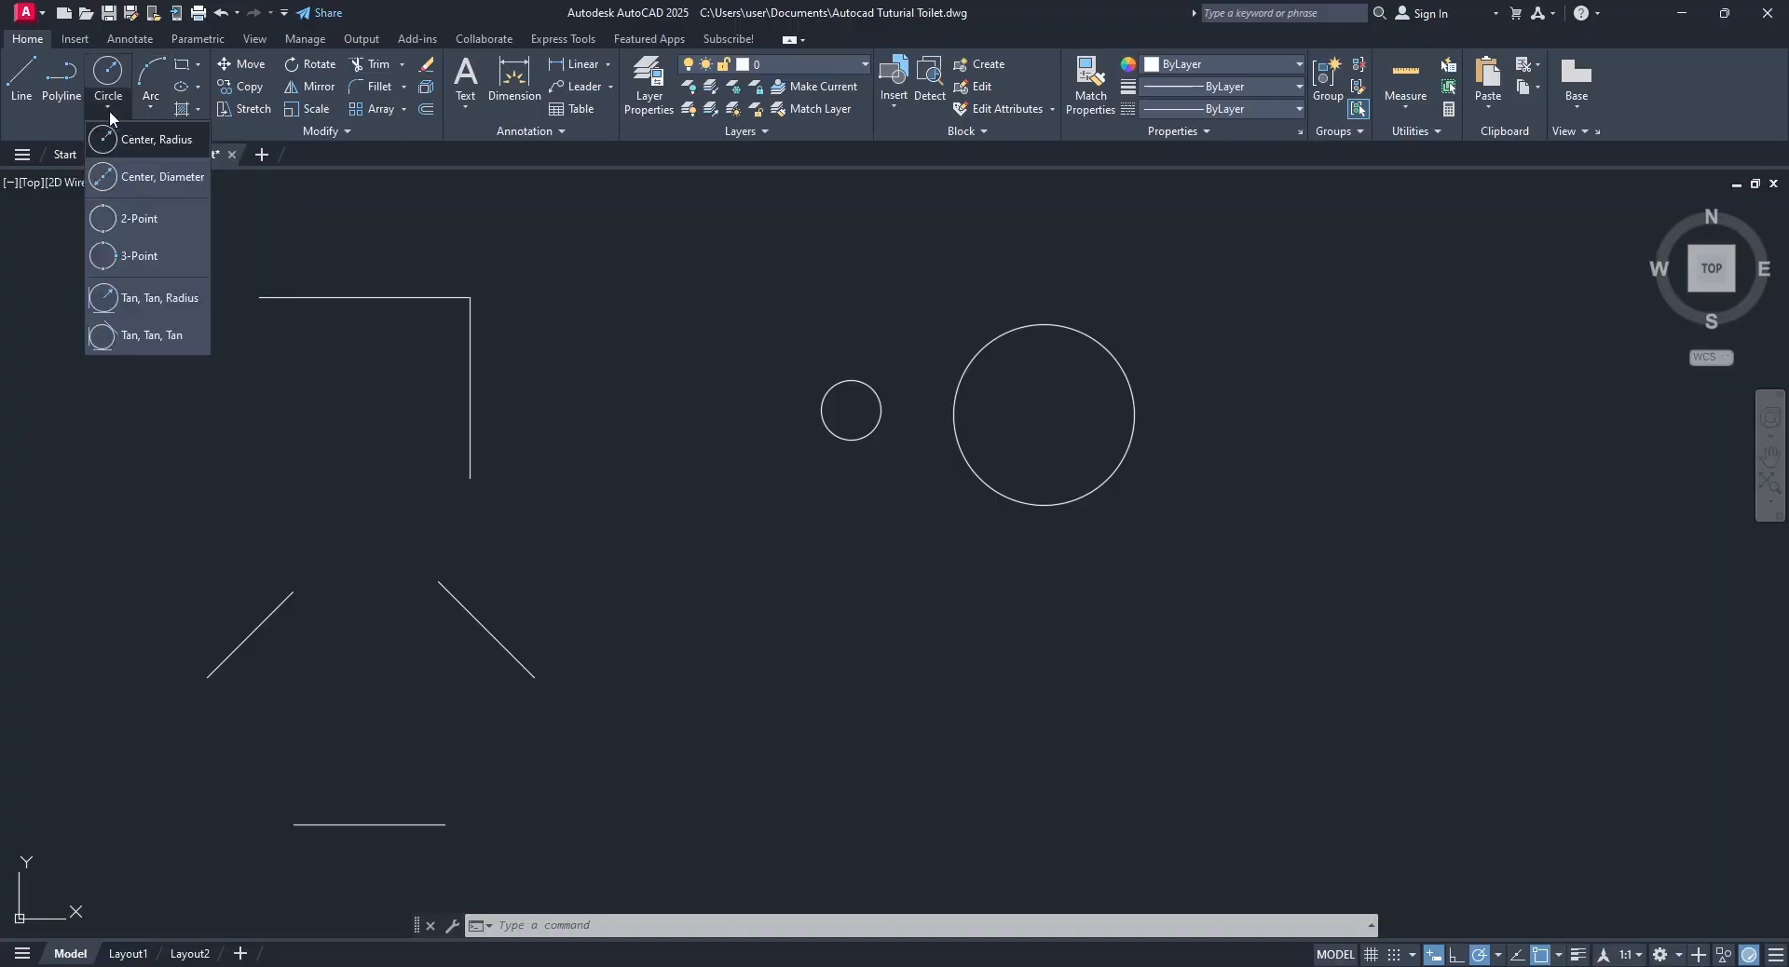
click(154, 192)
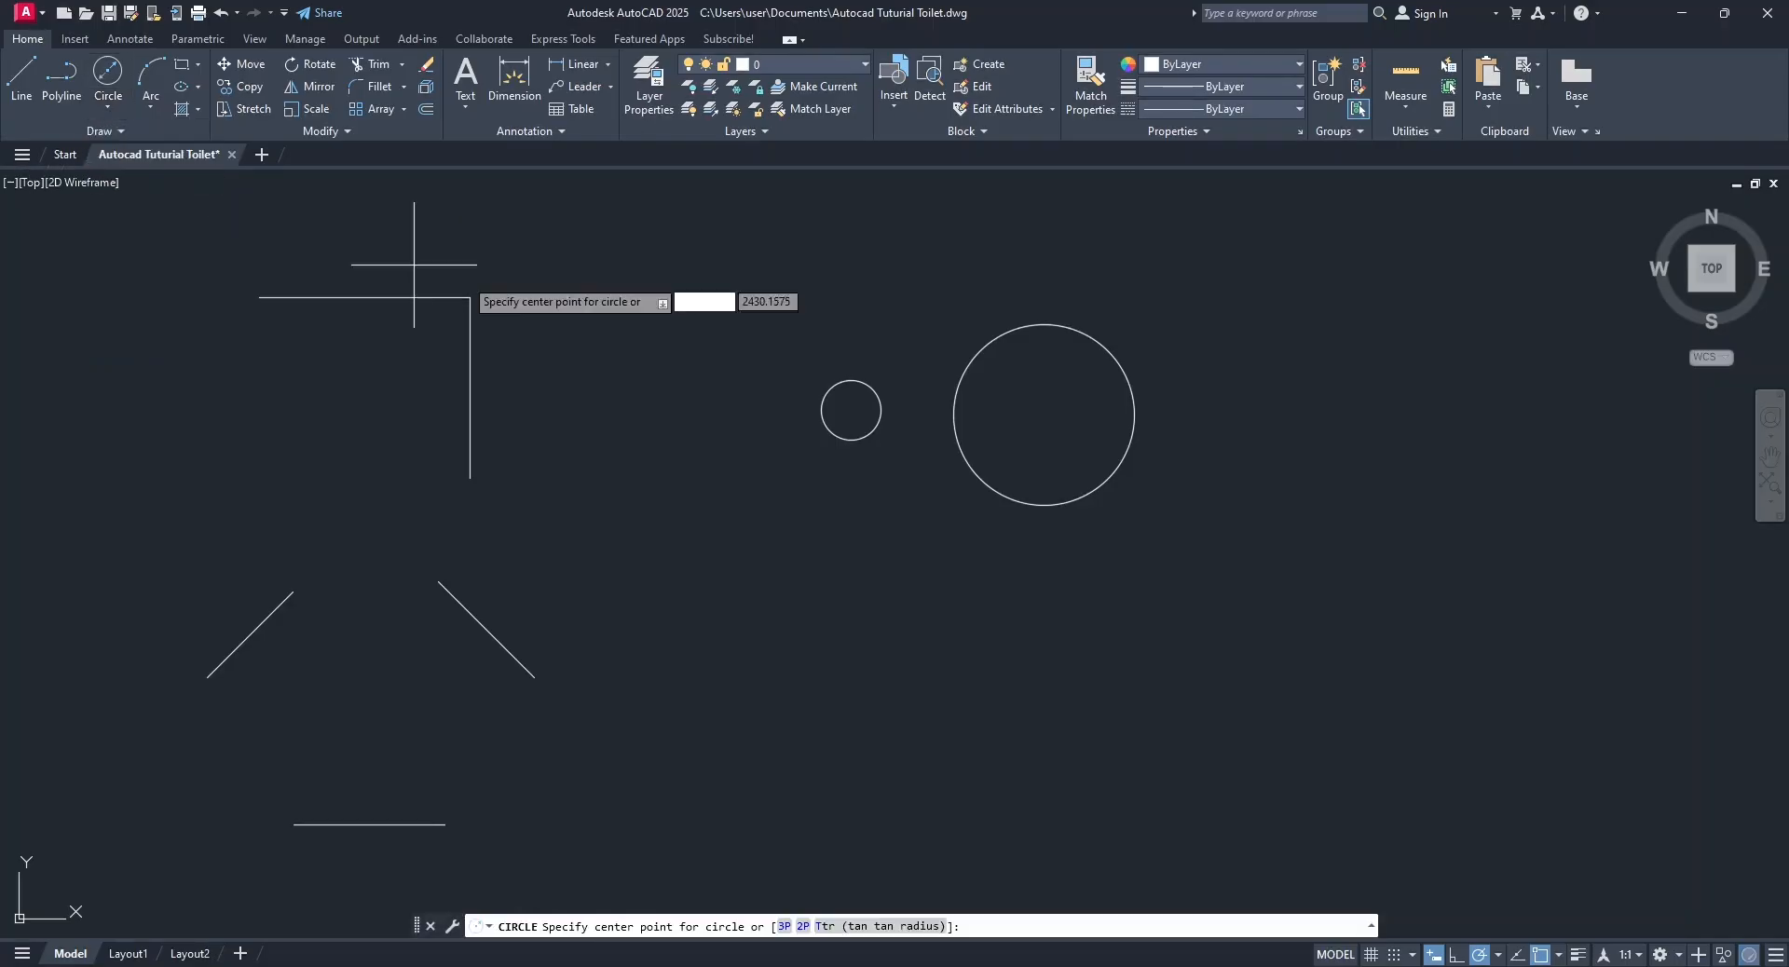
click(626, 400)
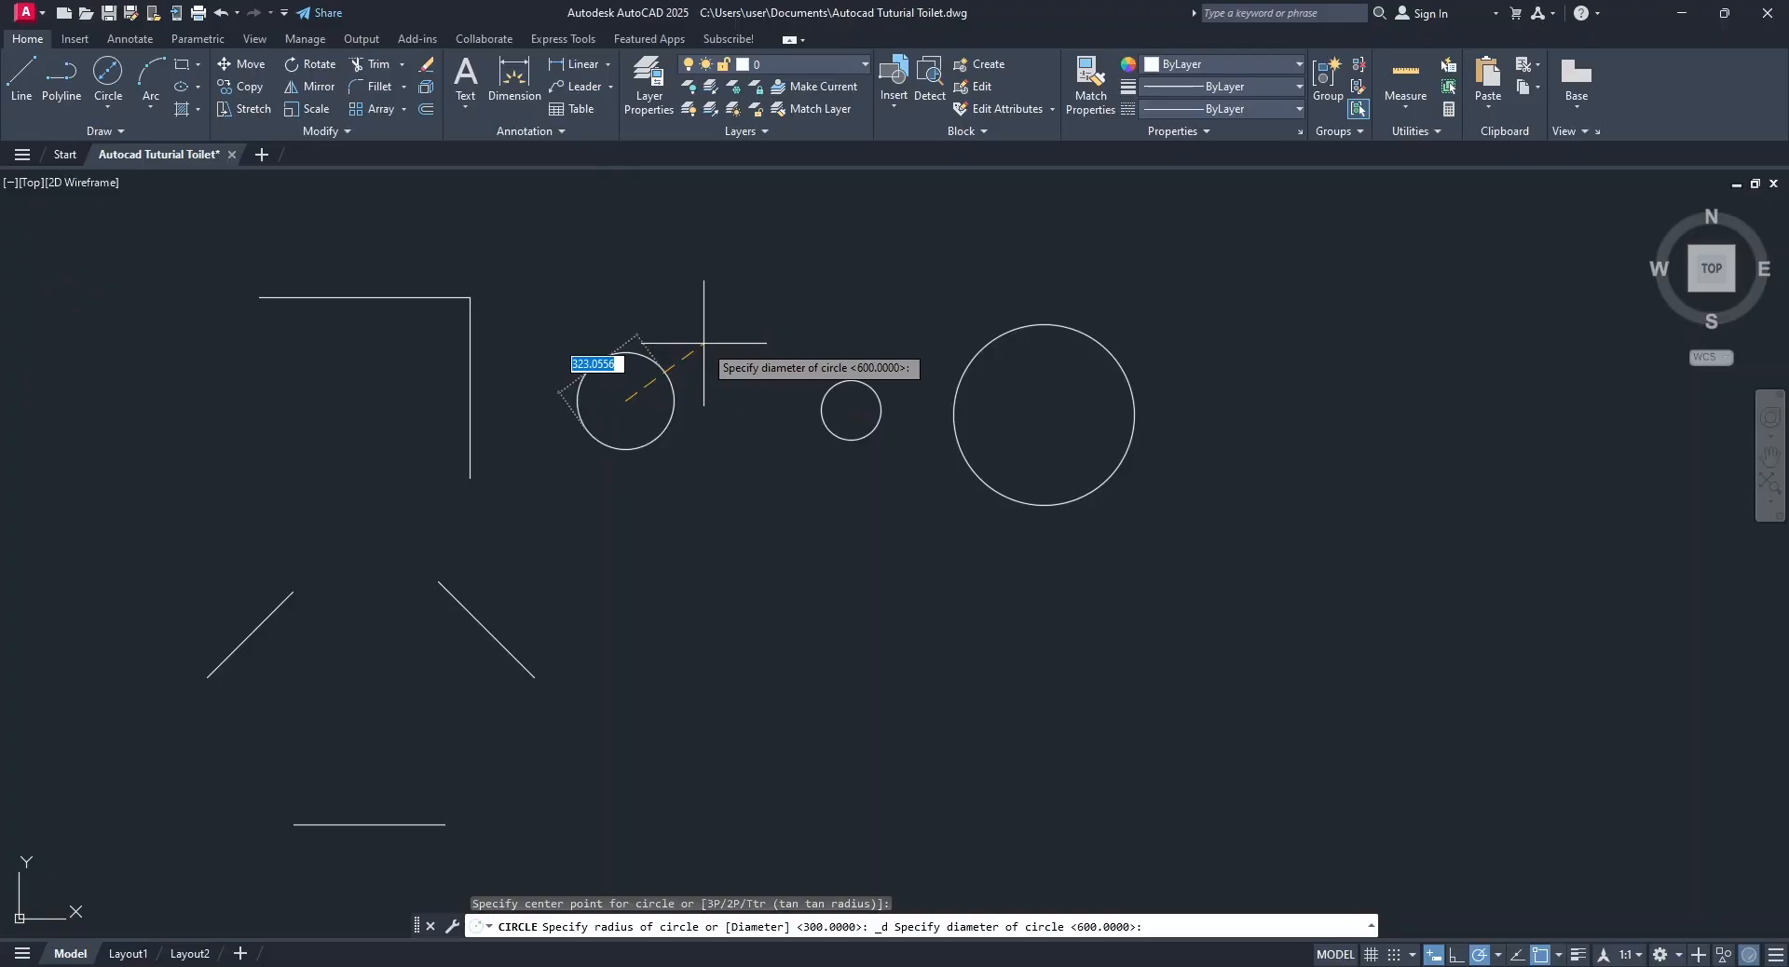
text(100)
key(Return)
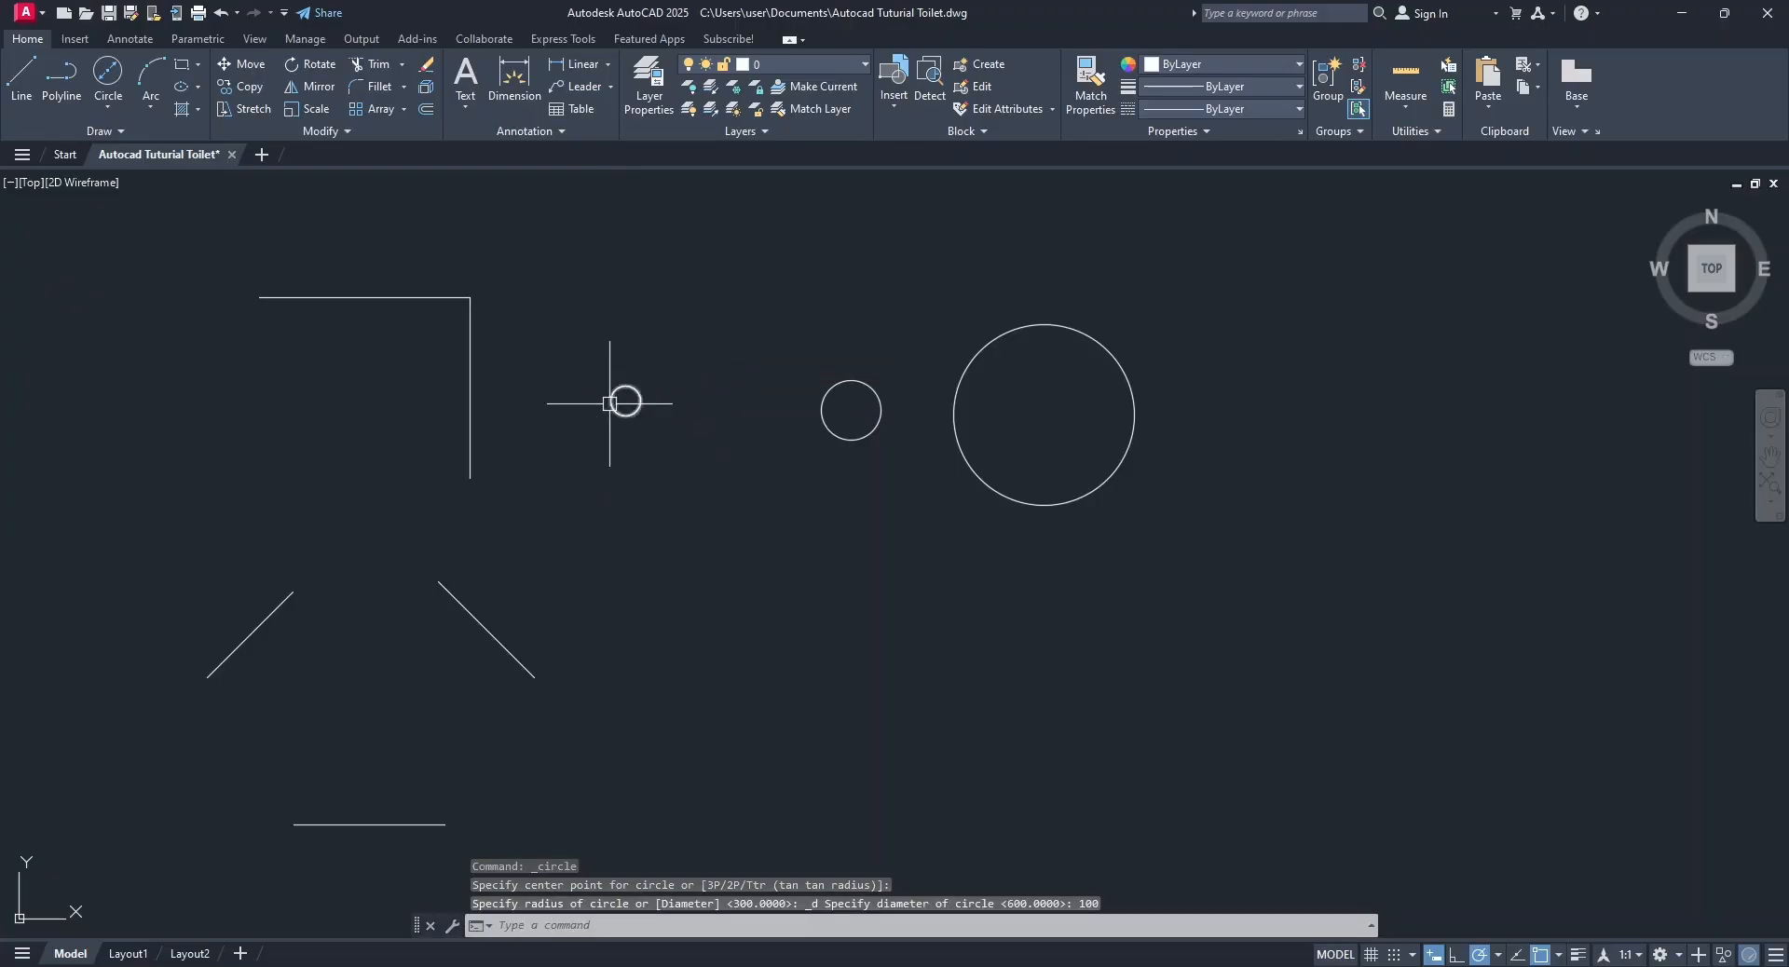
Draw a circle with a diameter of 300 below the radius-100 circle, and undo both circles drawn by diameter.
click(110, 85)
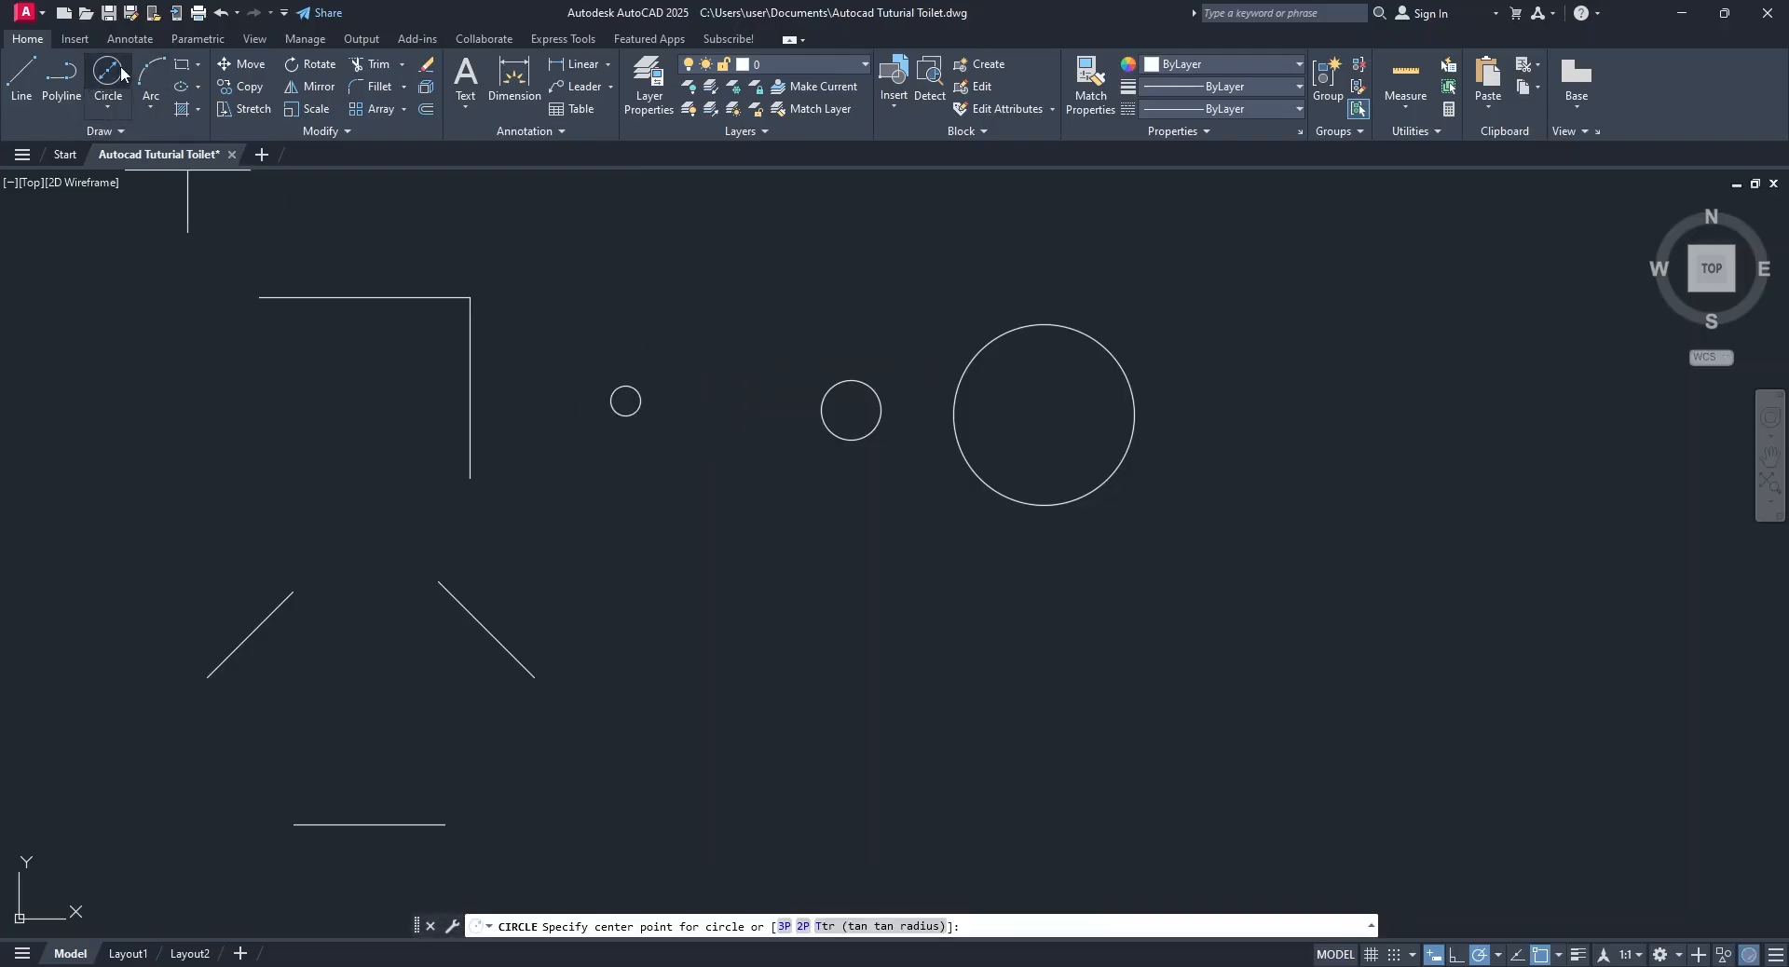
click(826, 643)
text(300)
key(Return)
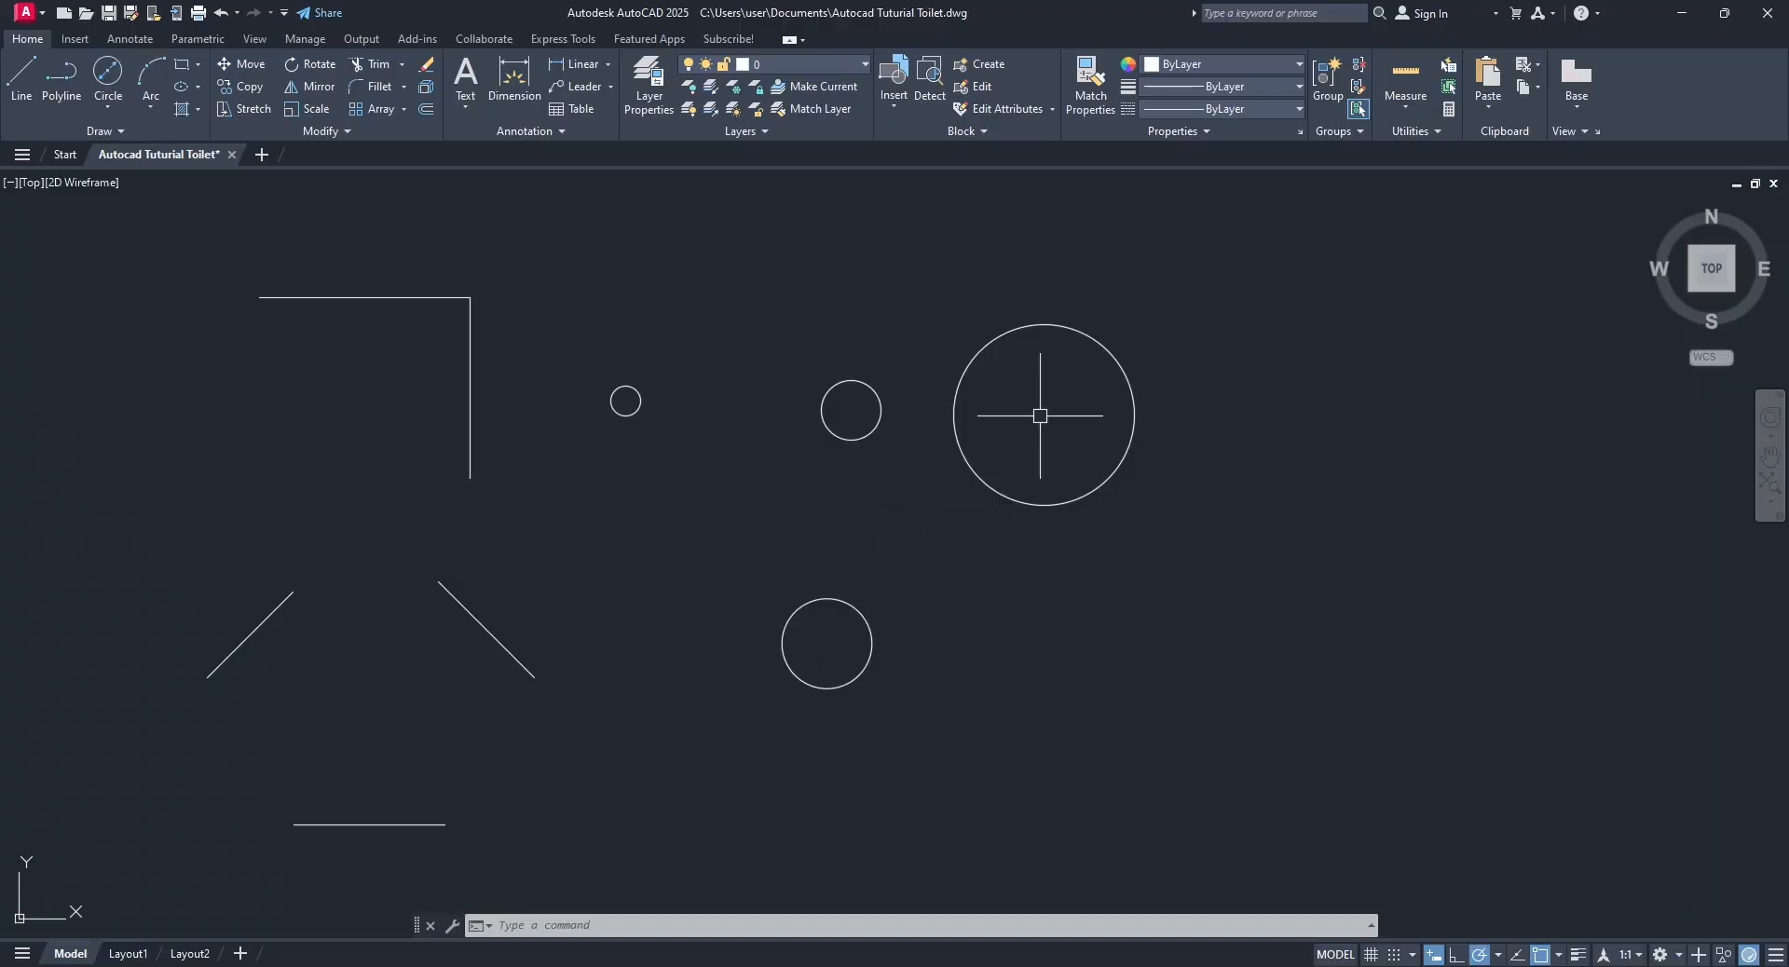
key(ctrl+z)
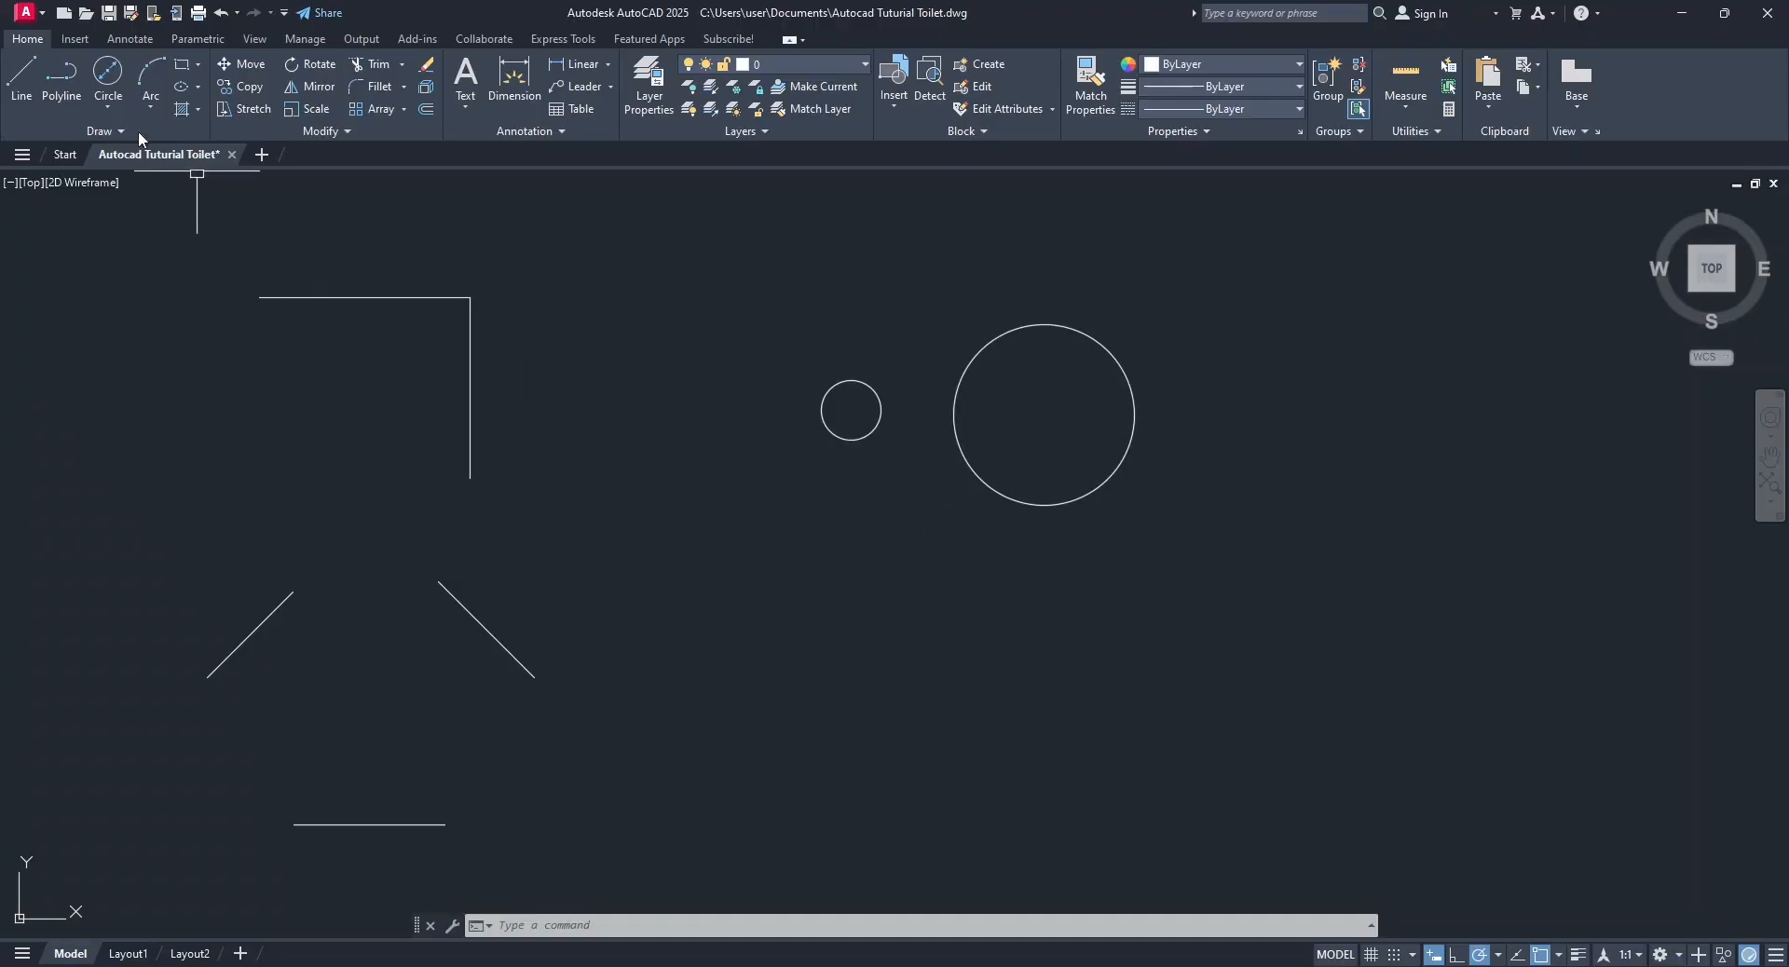
Draw a Tan, Tan, Tan circle tangent to the two diagonal lines and the horizontal line below them.
click(104, 93)
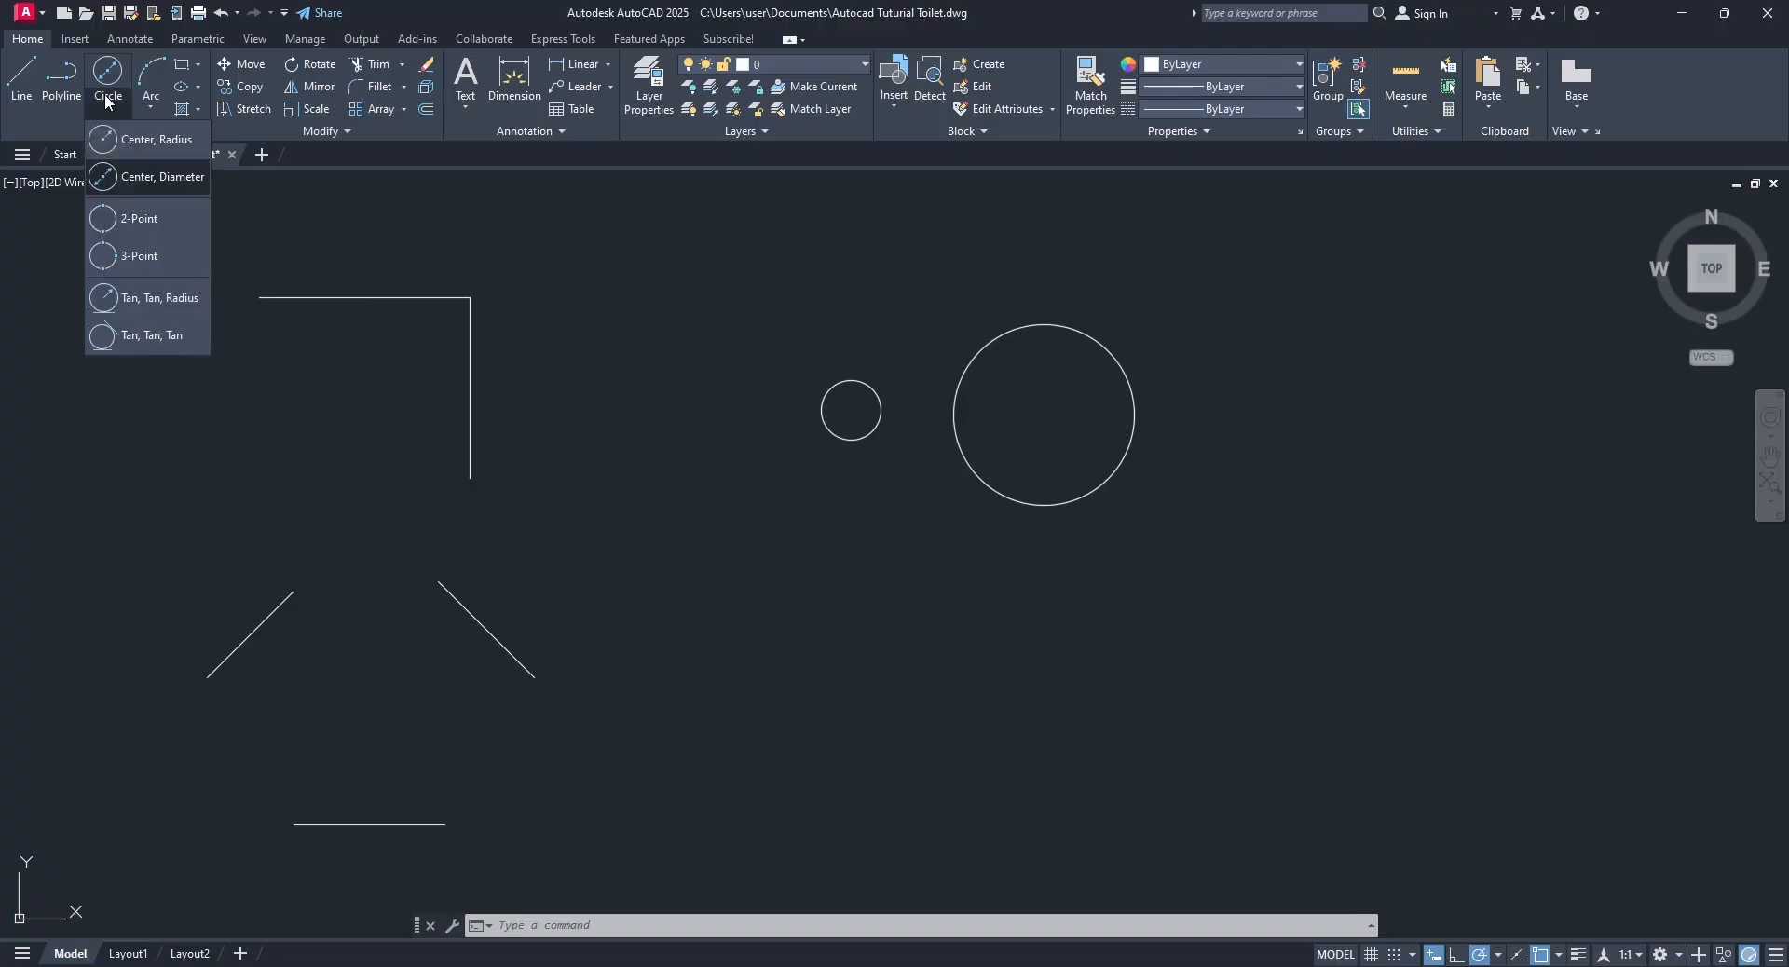
click(159, 336)
click(257, 626)
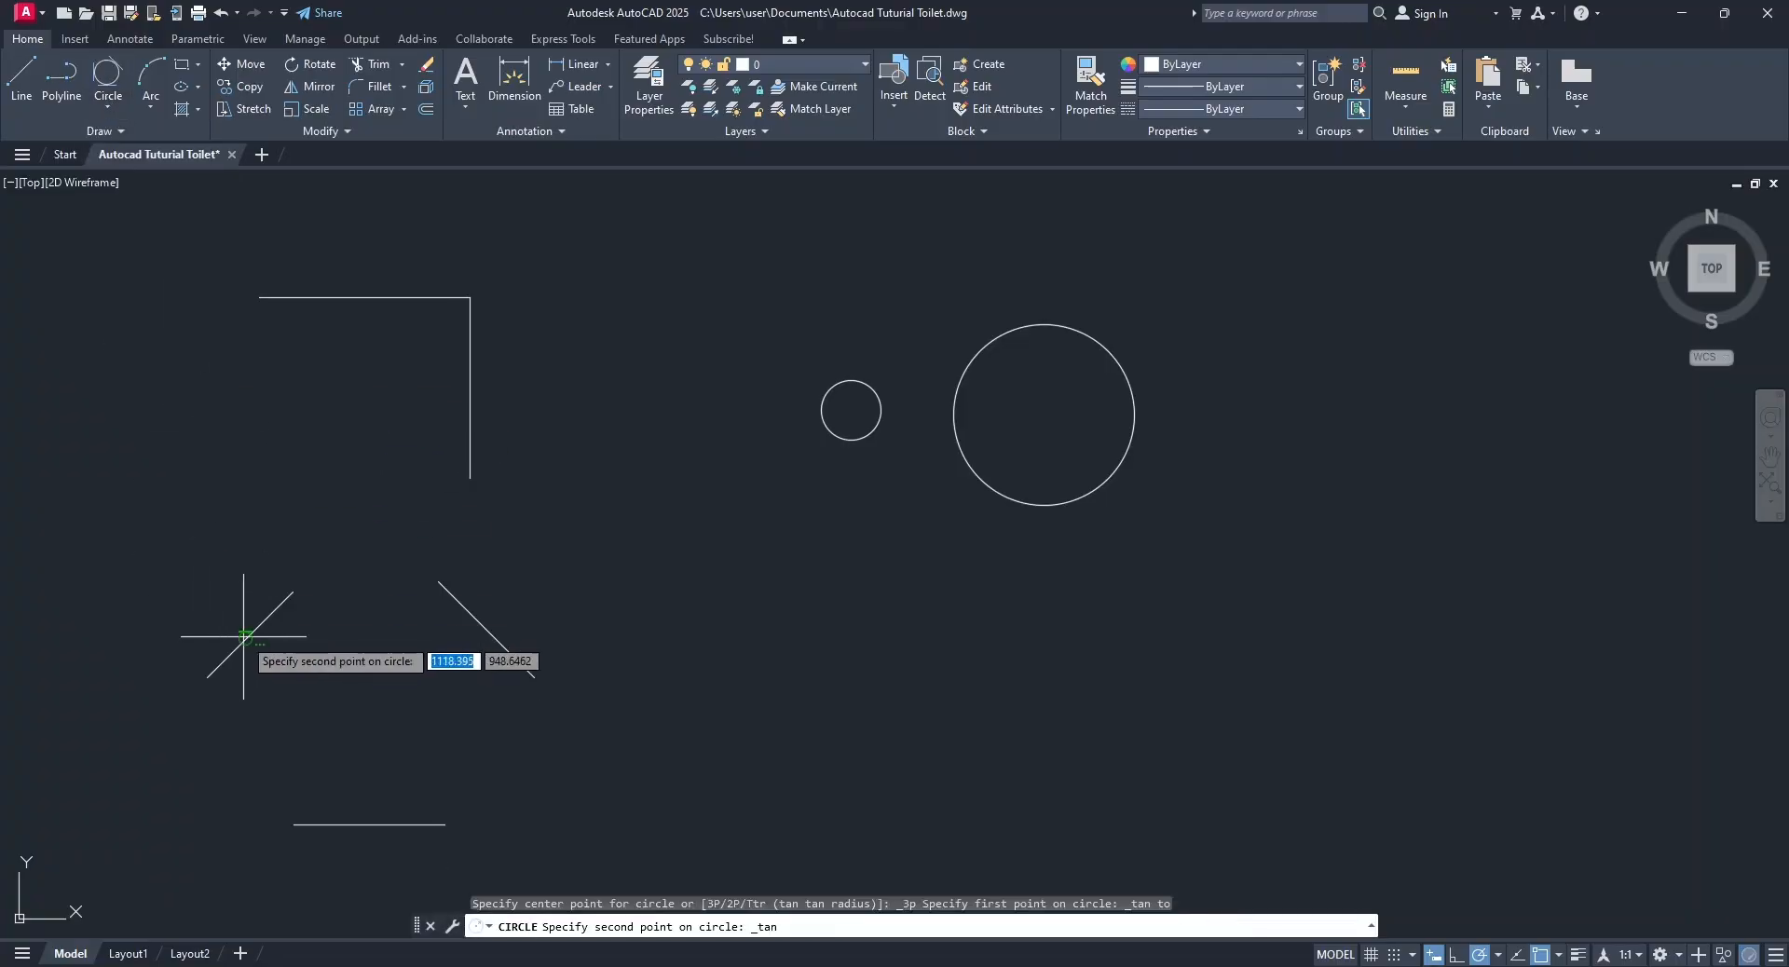
click(477, 631)
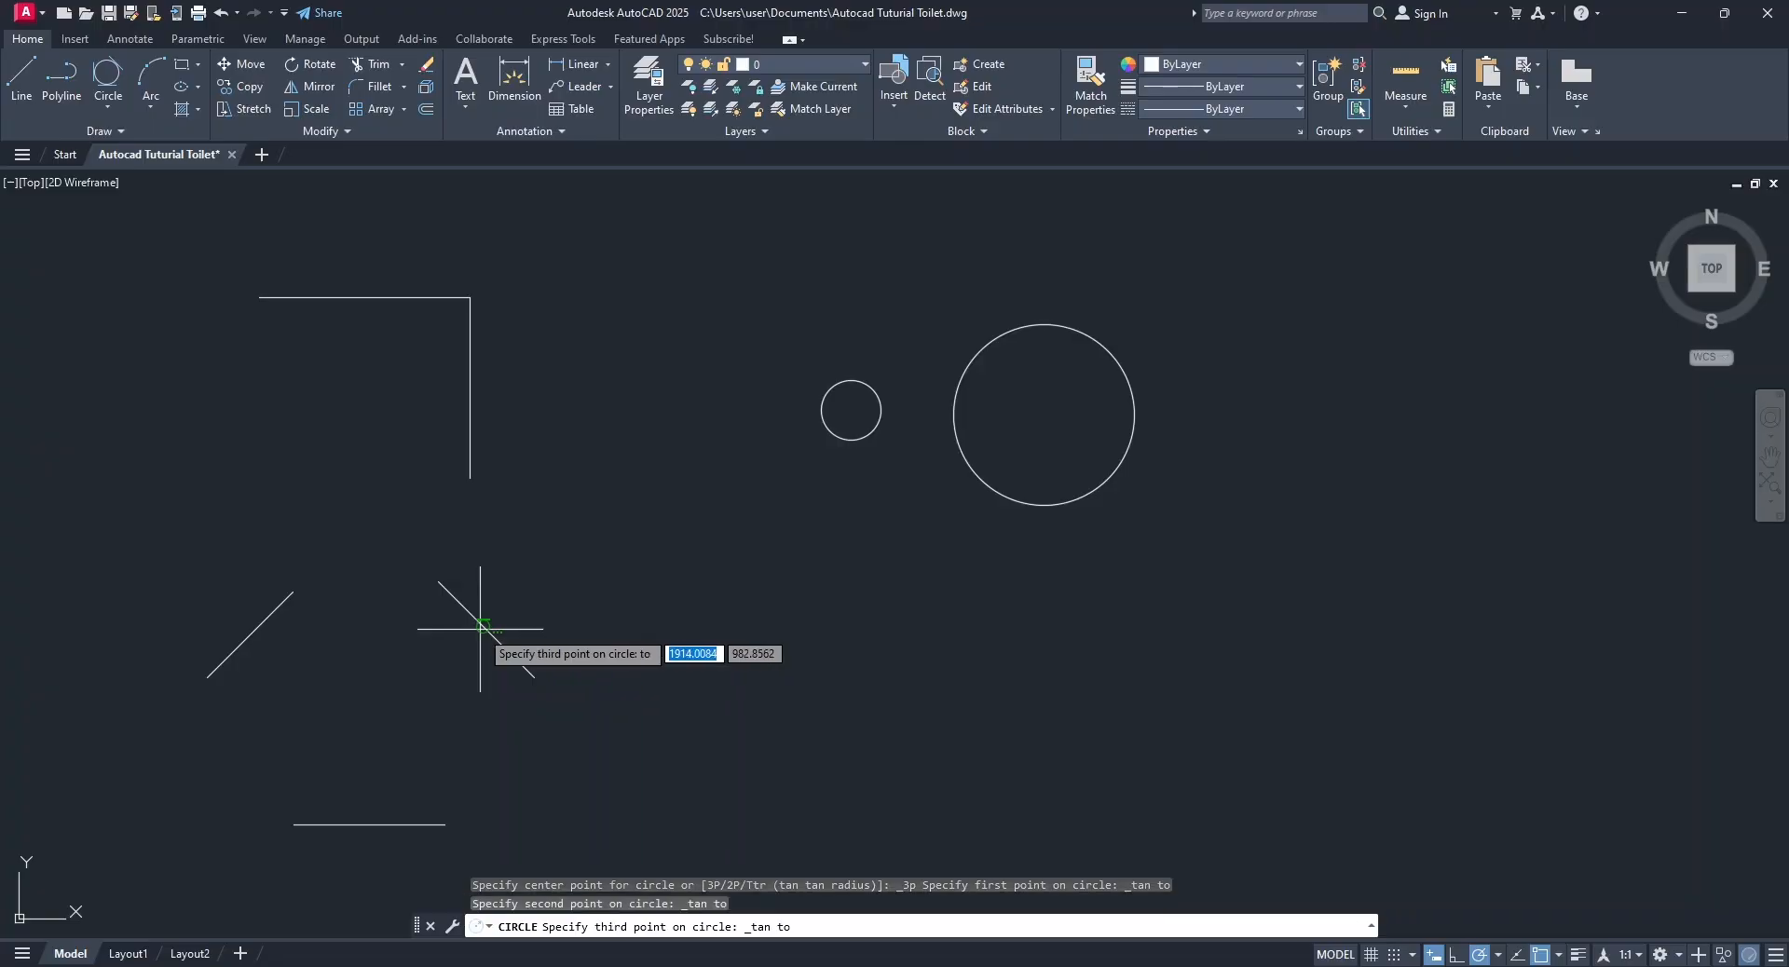
click(371, 824)
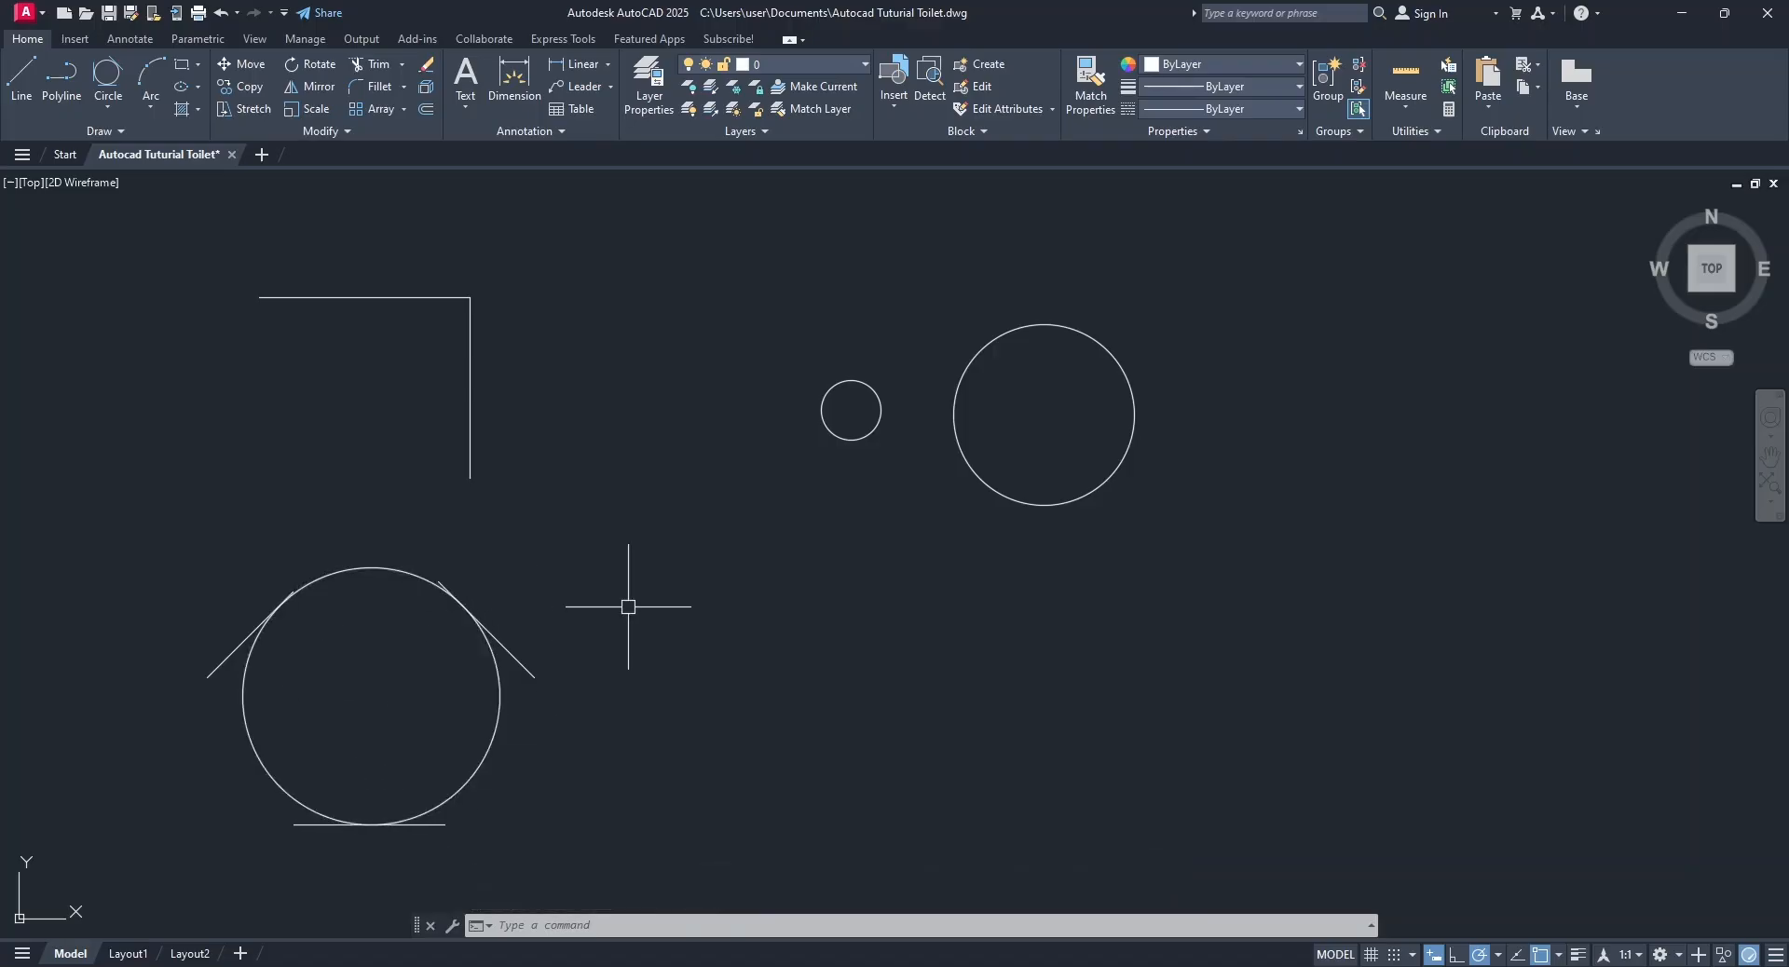
Copy the L-shaped lines three times from their upper-left endpoint, each onto the previous lower endpoint, to form a descending staircase.
click(247, 84)
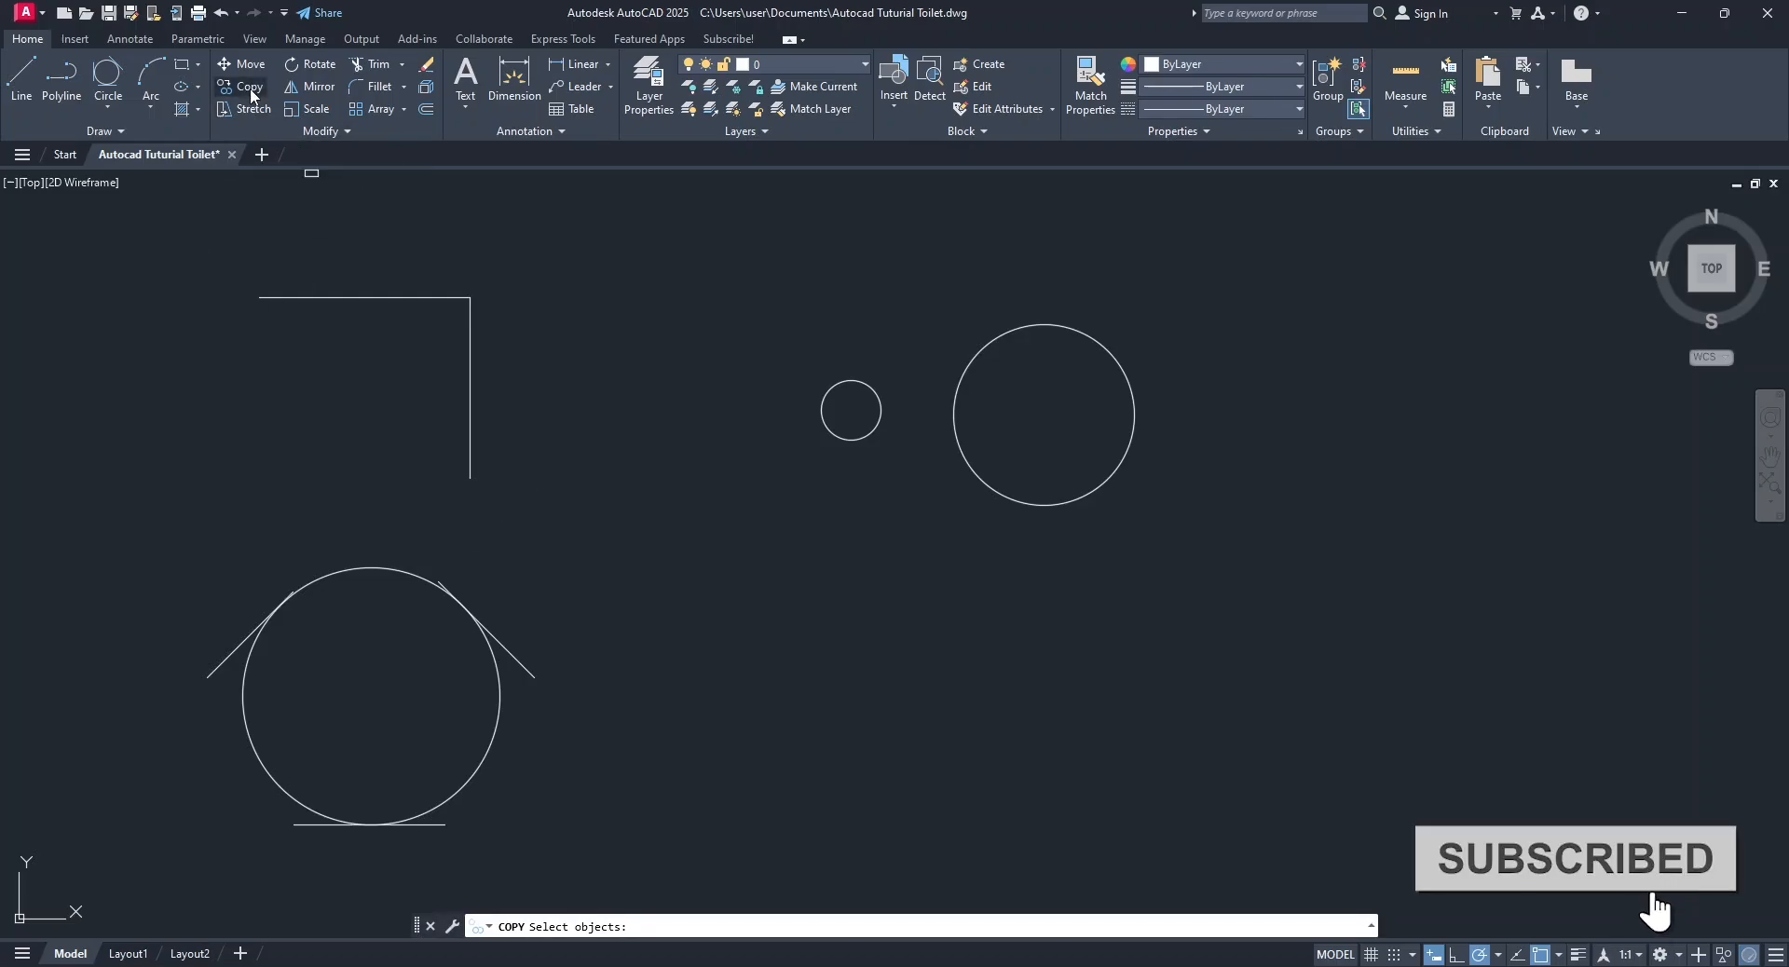
click(379, 297)
click(470, 373)
key(Return)
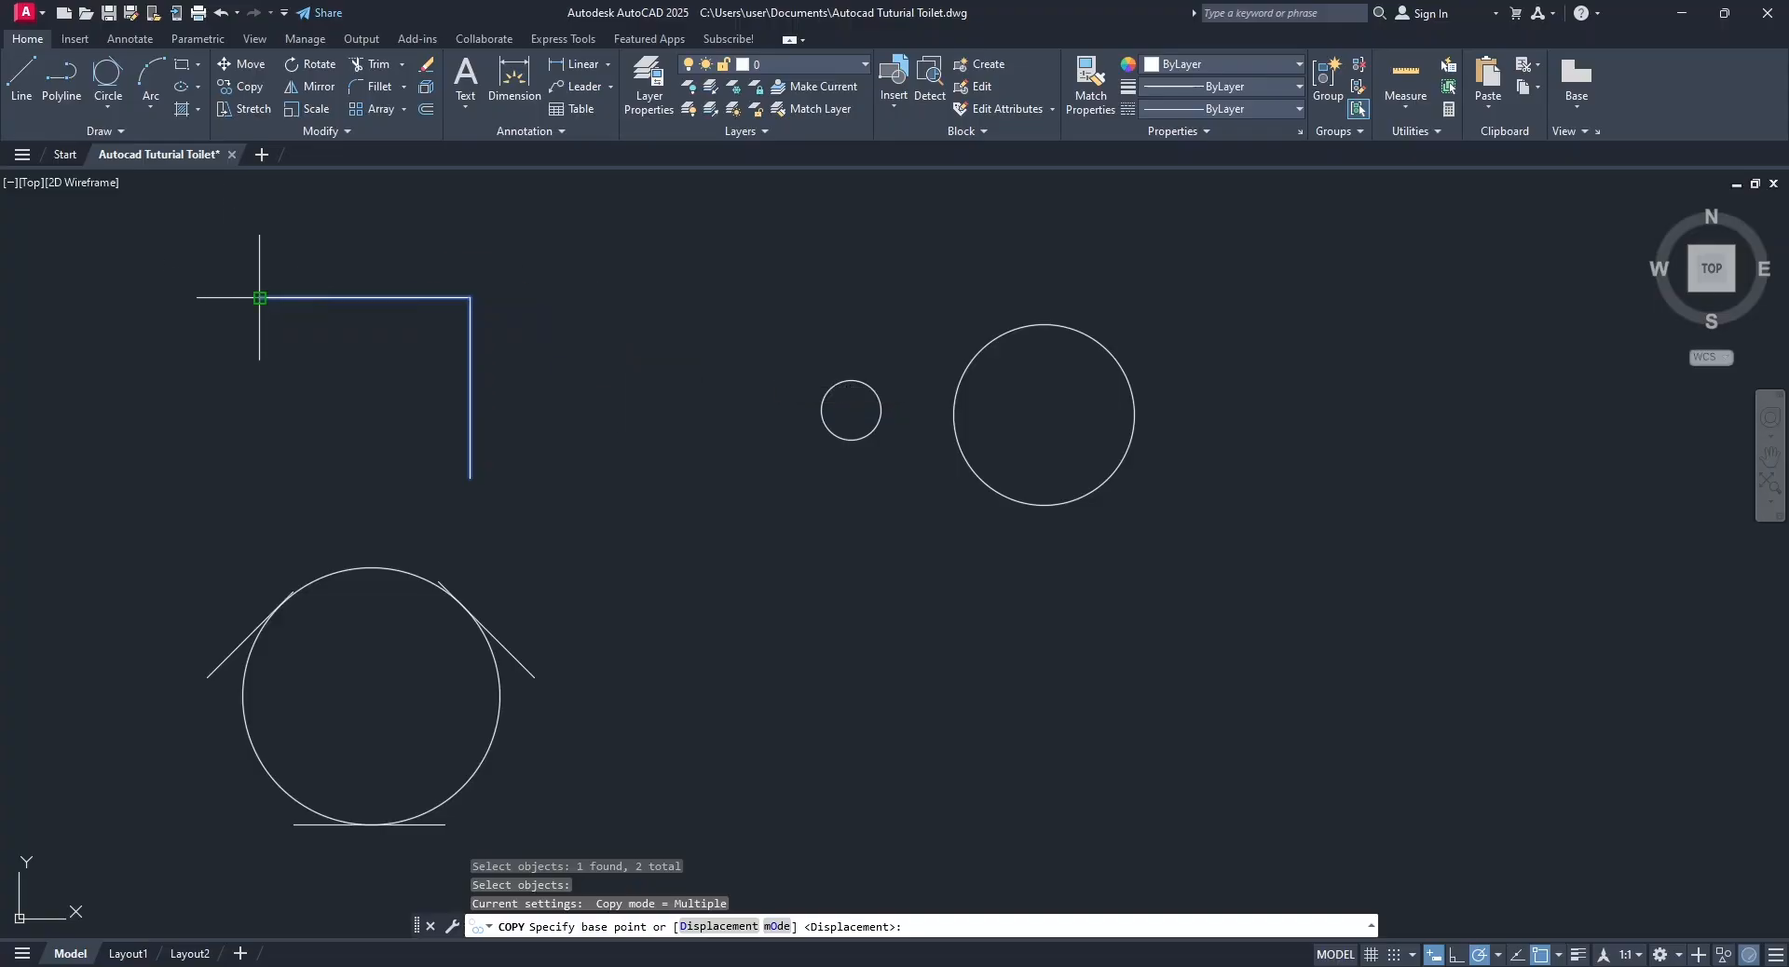
click(1560, 956)
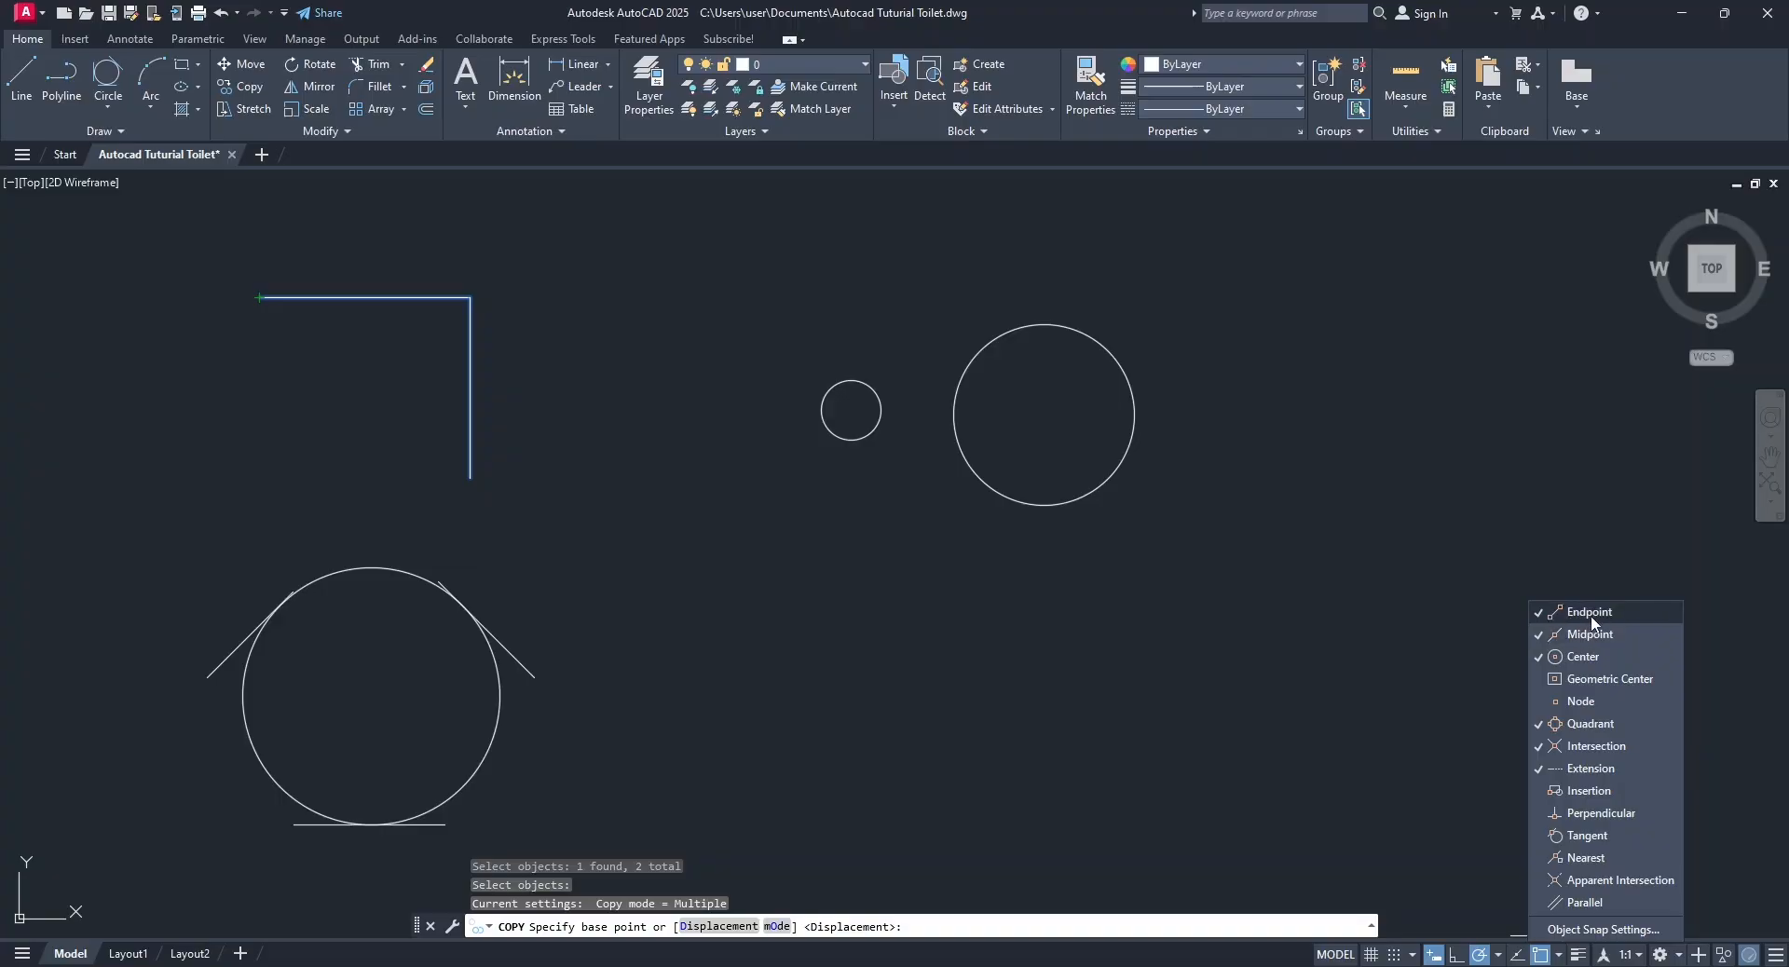
click(1432, 599)
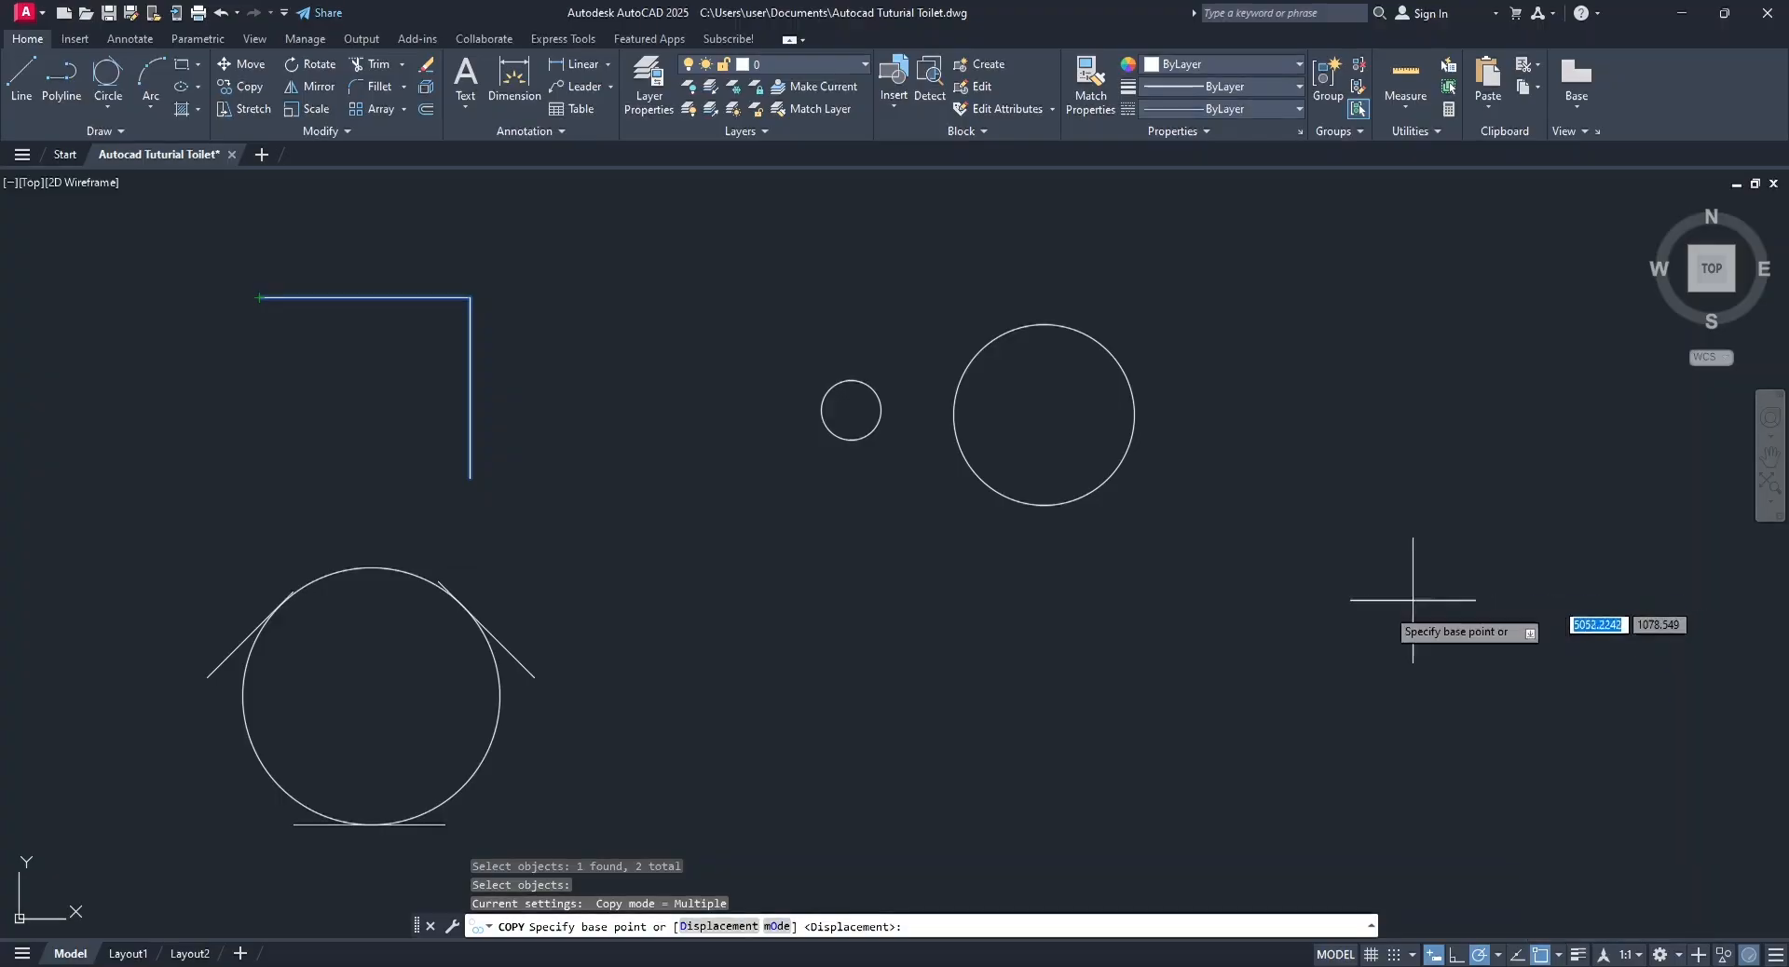
click(259, 298)
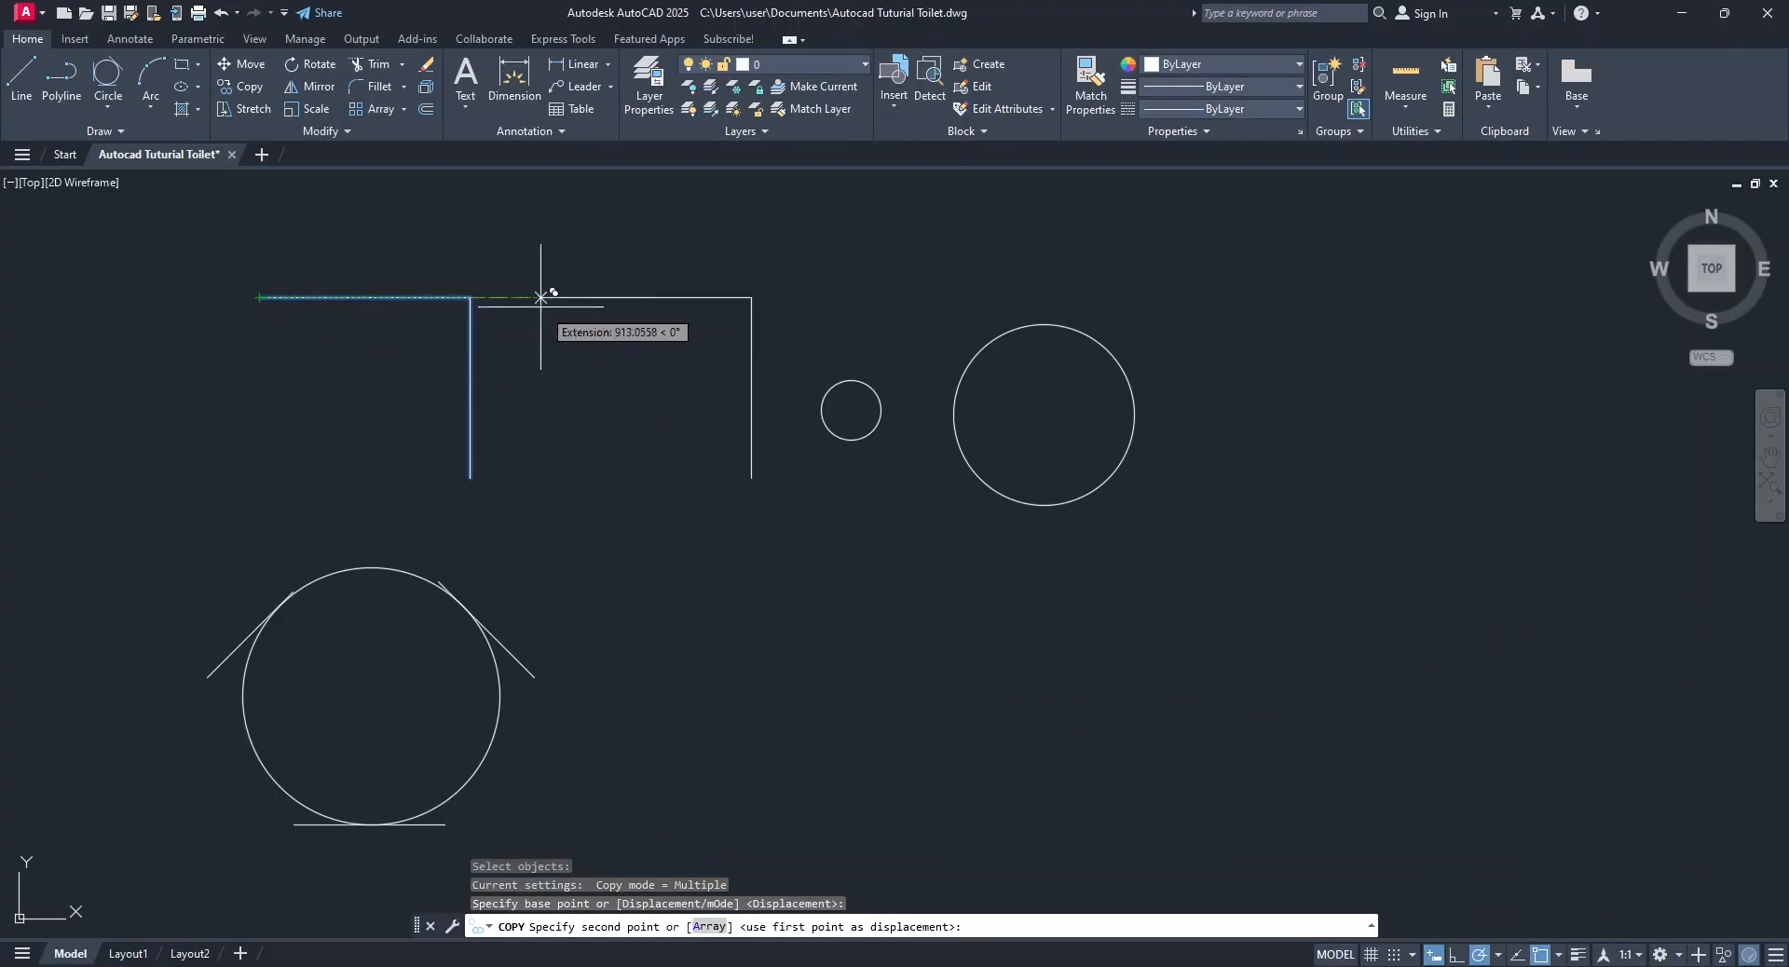
click(471, 478)
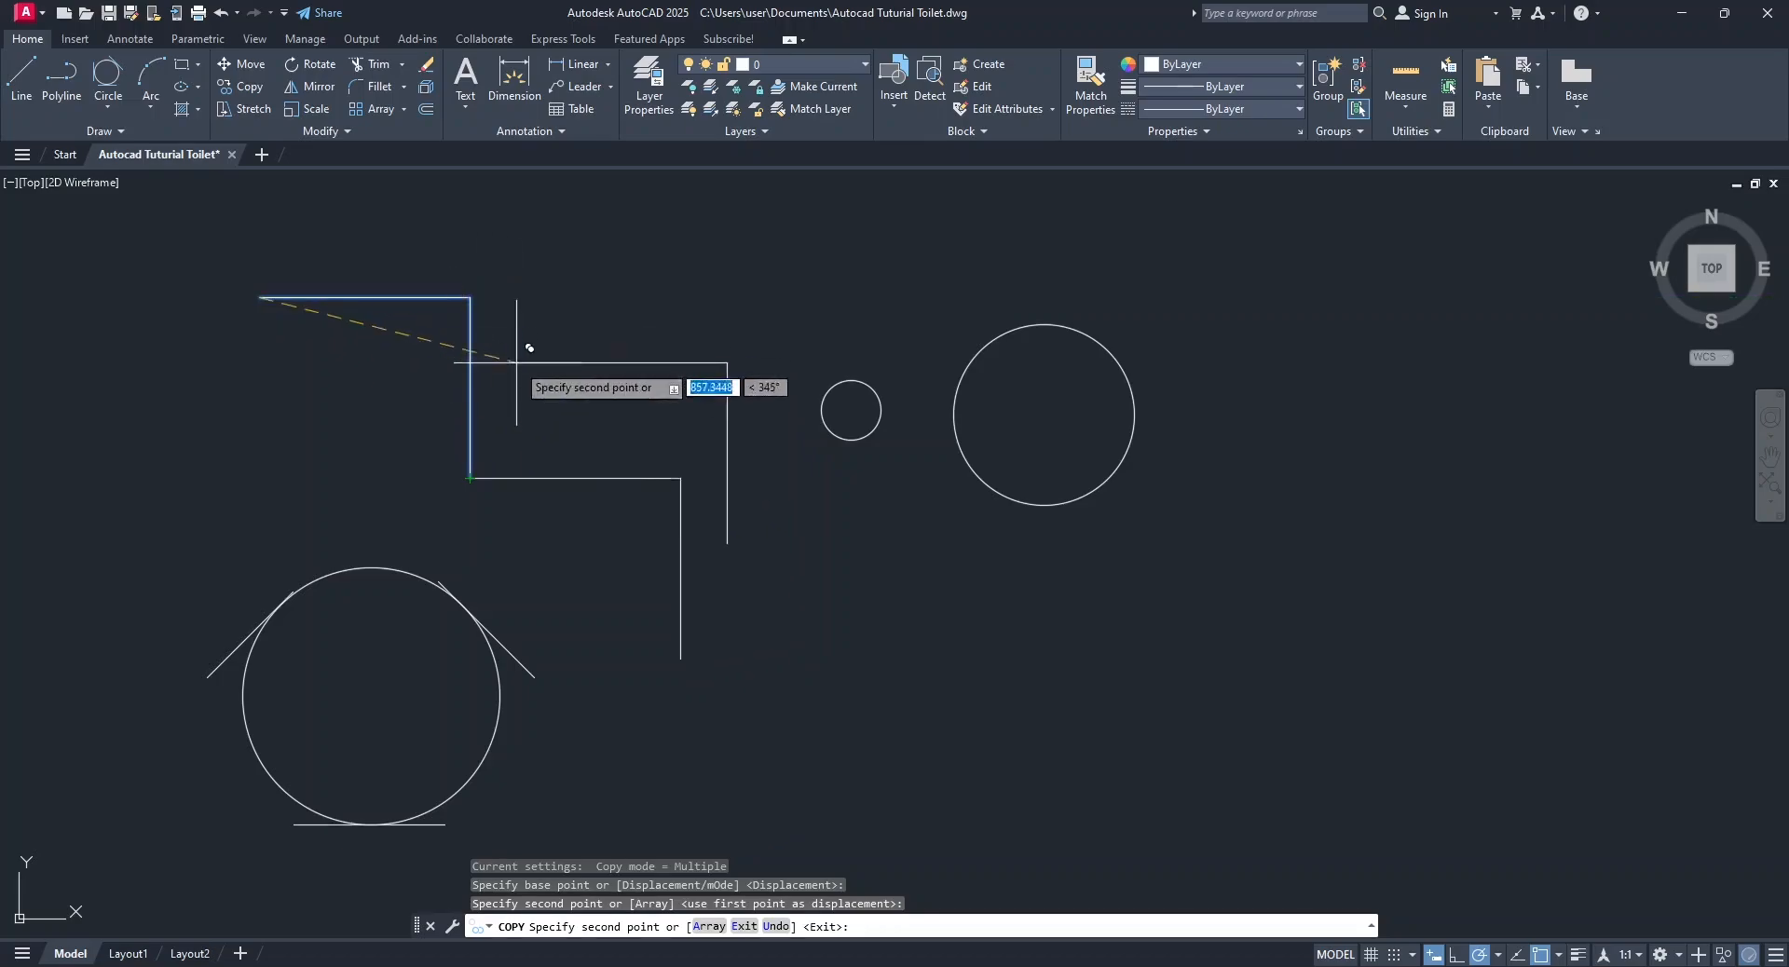
click(688, 654)
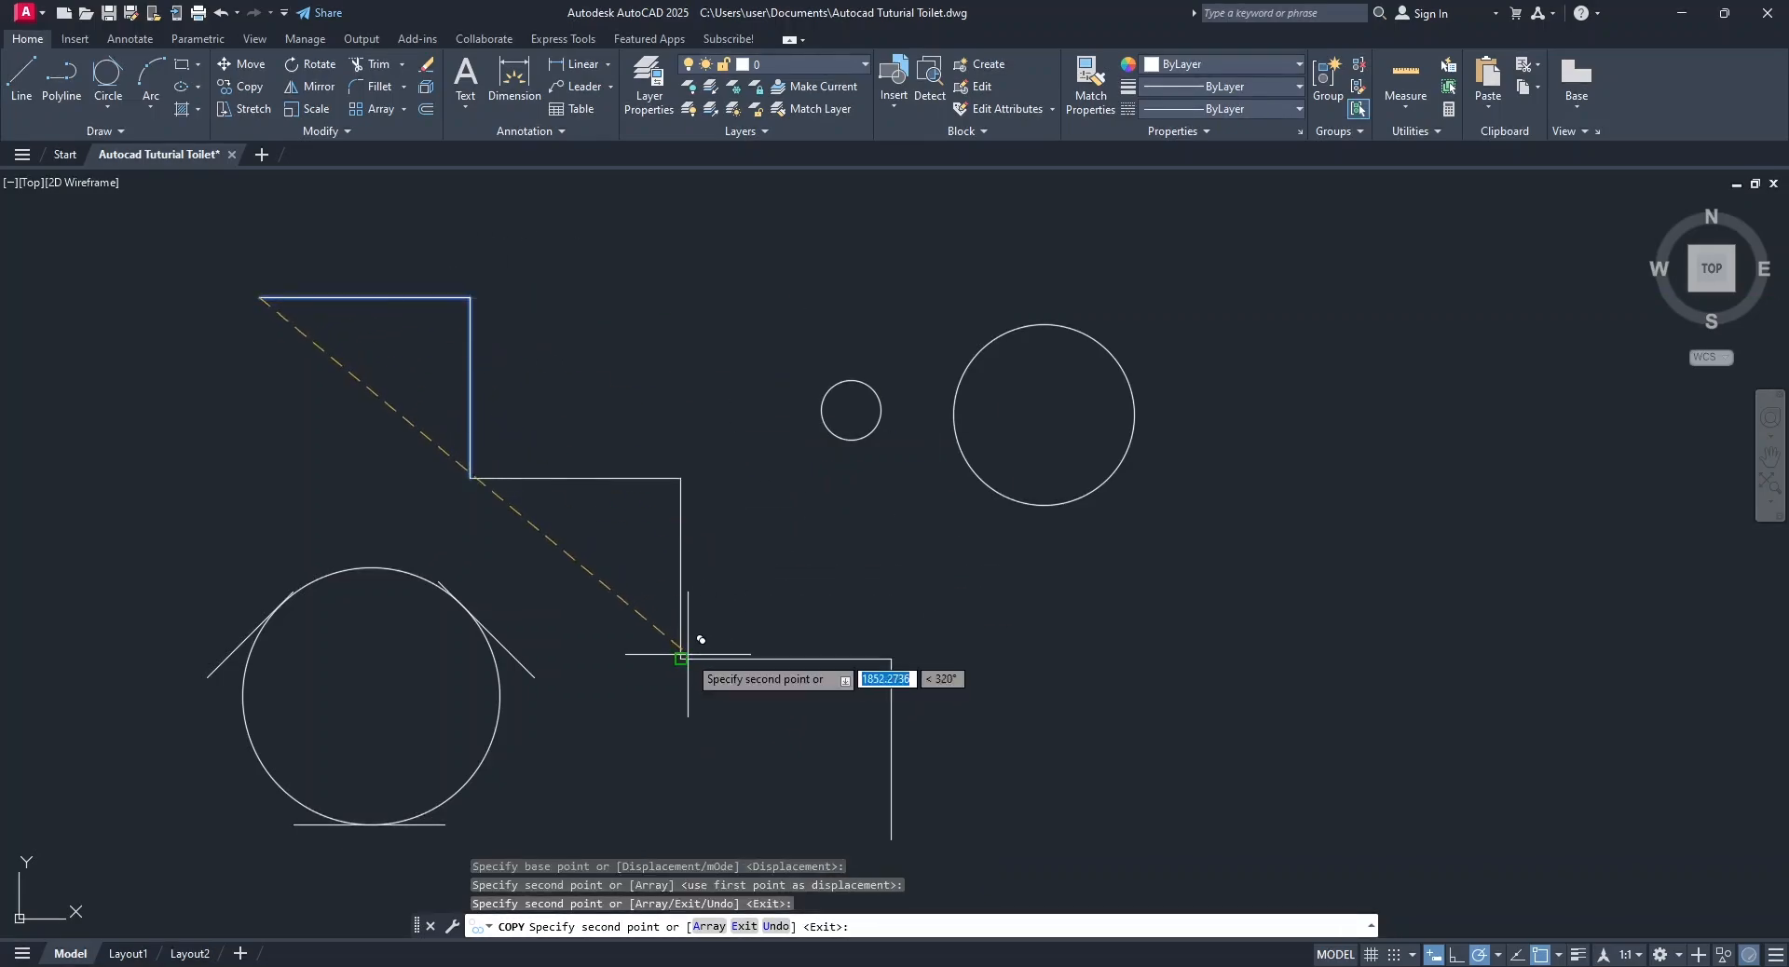
click(895, 838)
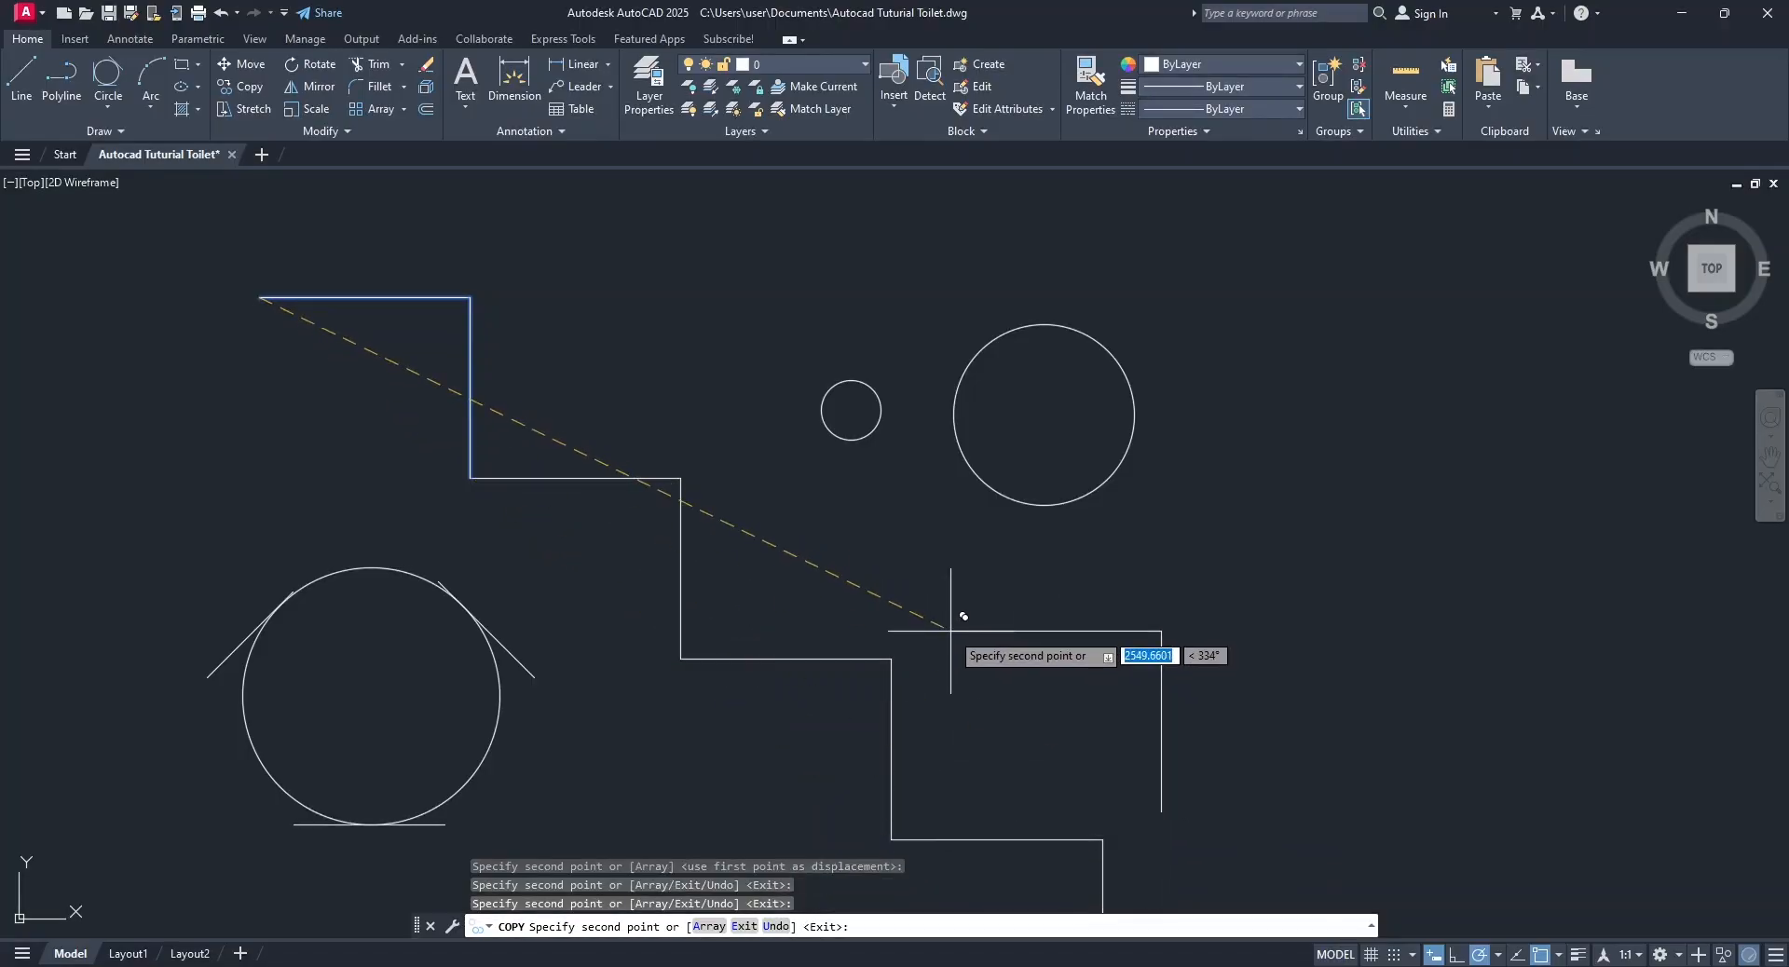
key(Return)
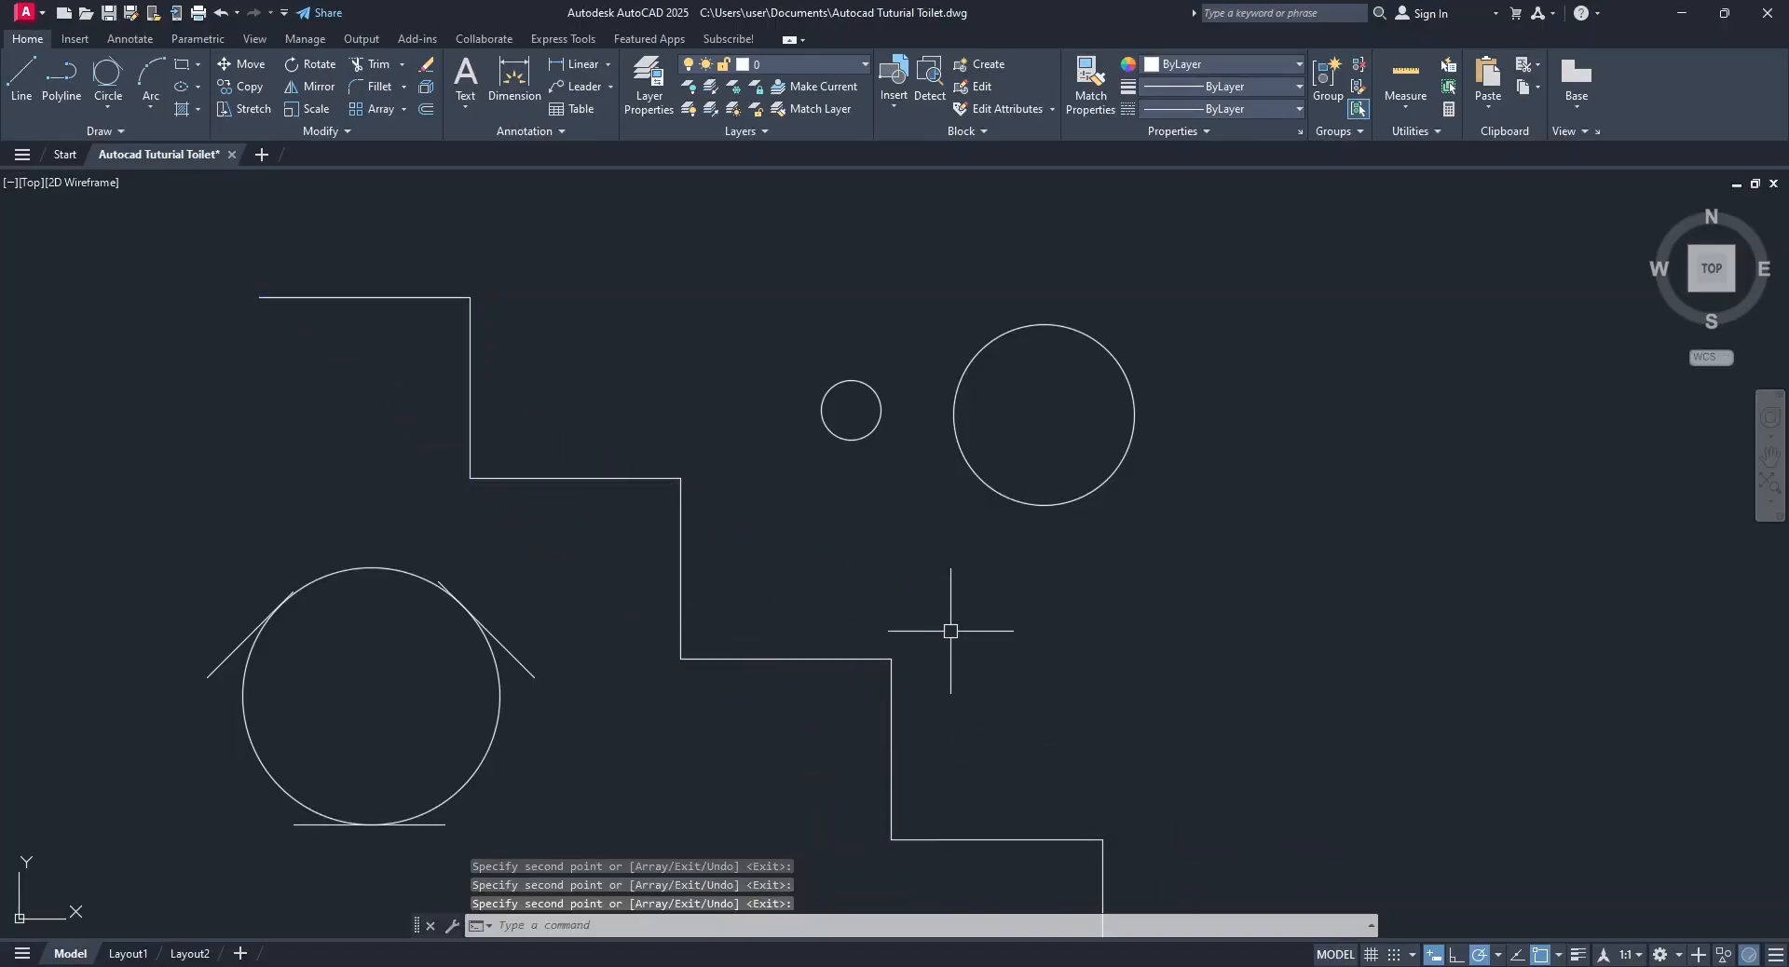
Copy the radius-100 circle from its center onto the four outer corners of the staircase lines.
click(253, 89)
click(877, 407)
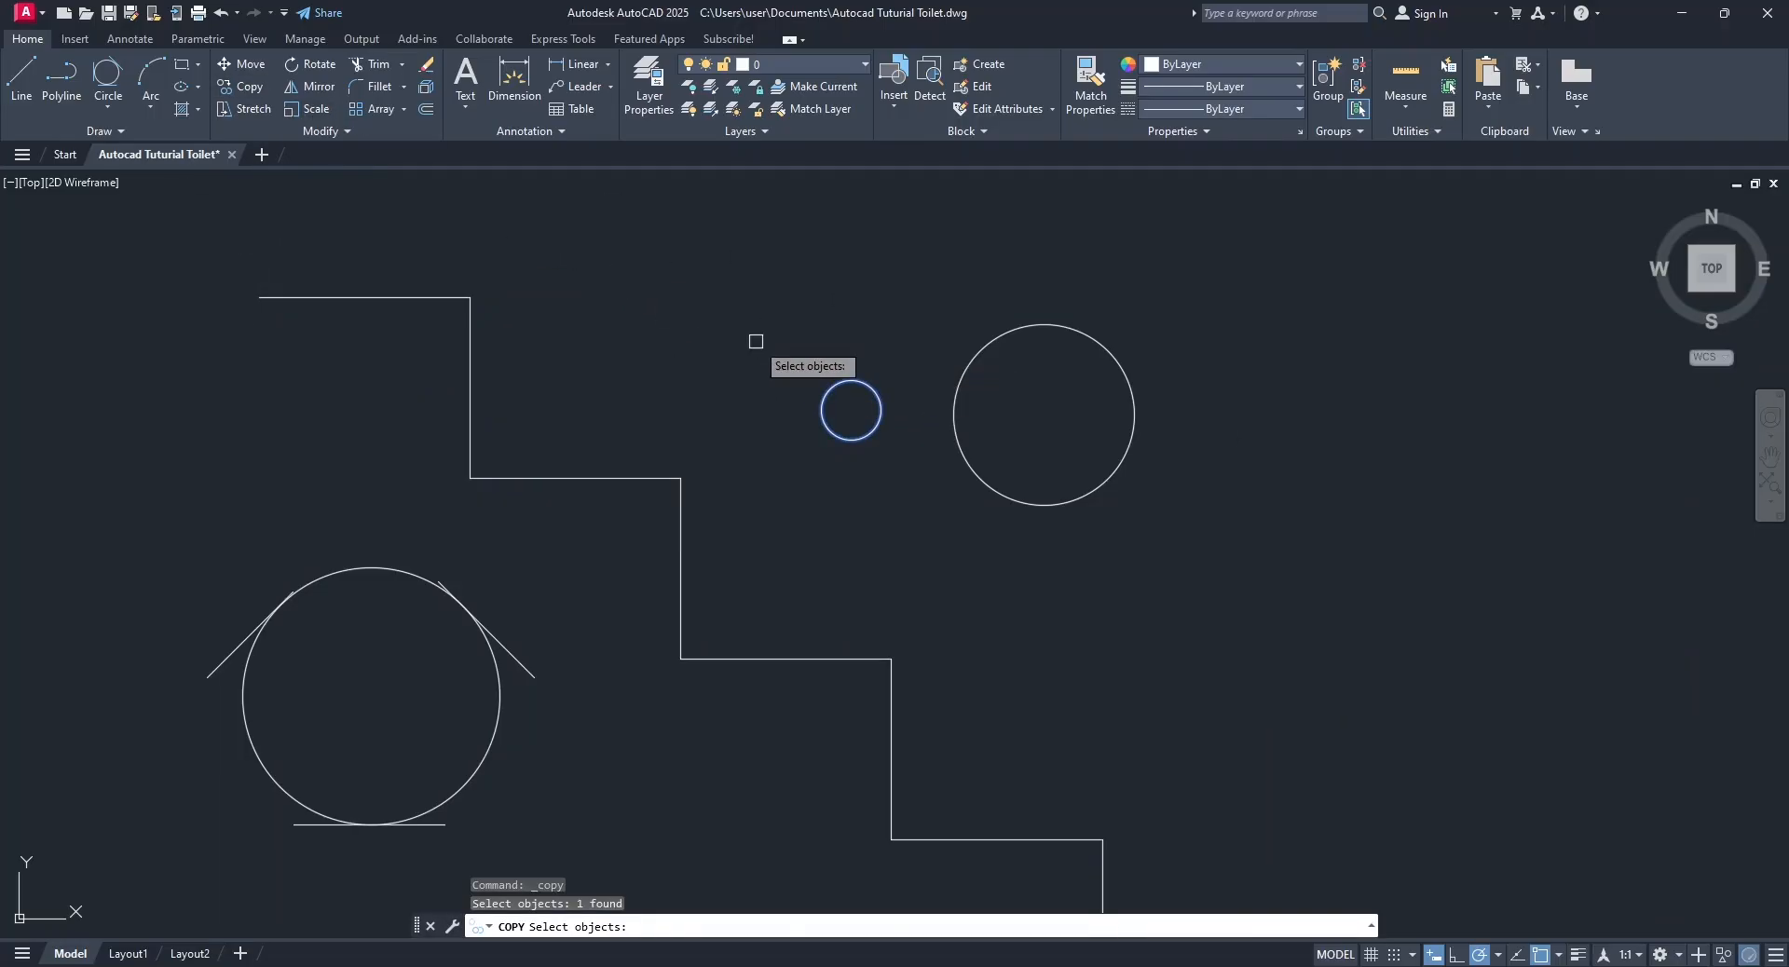
key(Return)
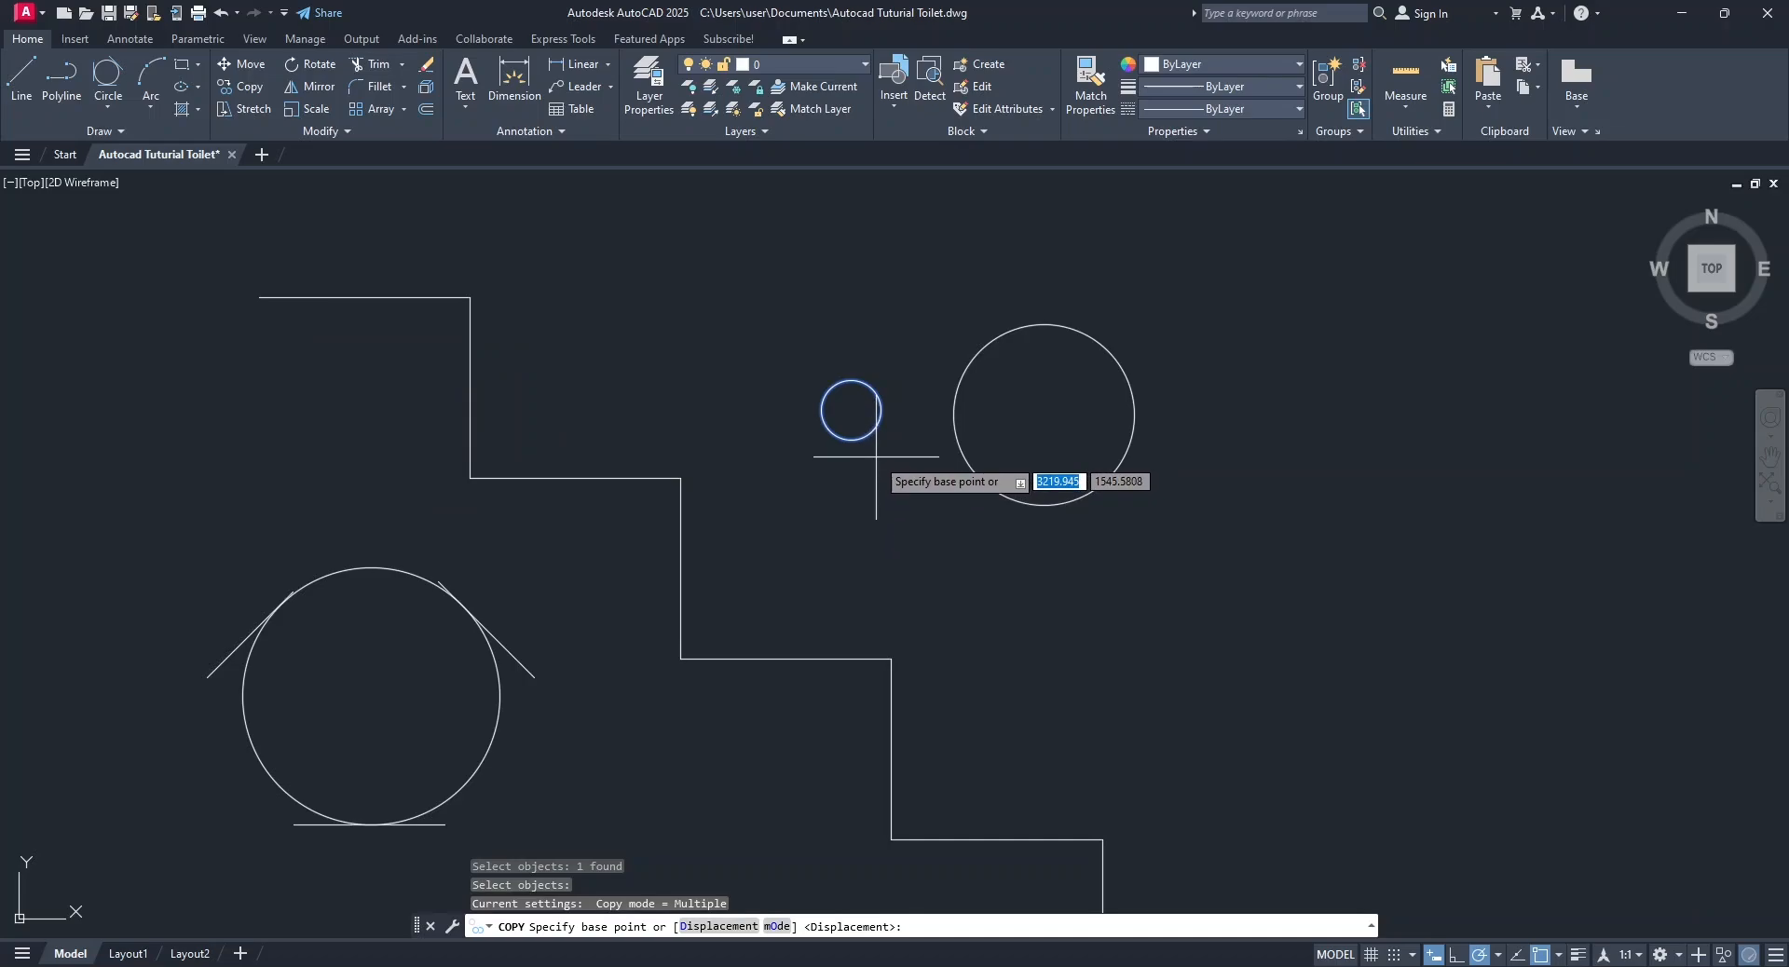
click(851, 411)
click(470, 298)
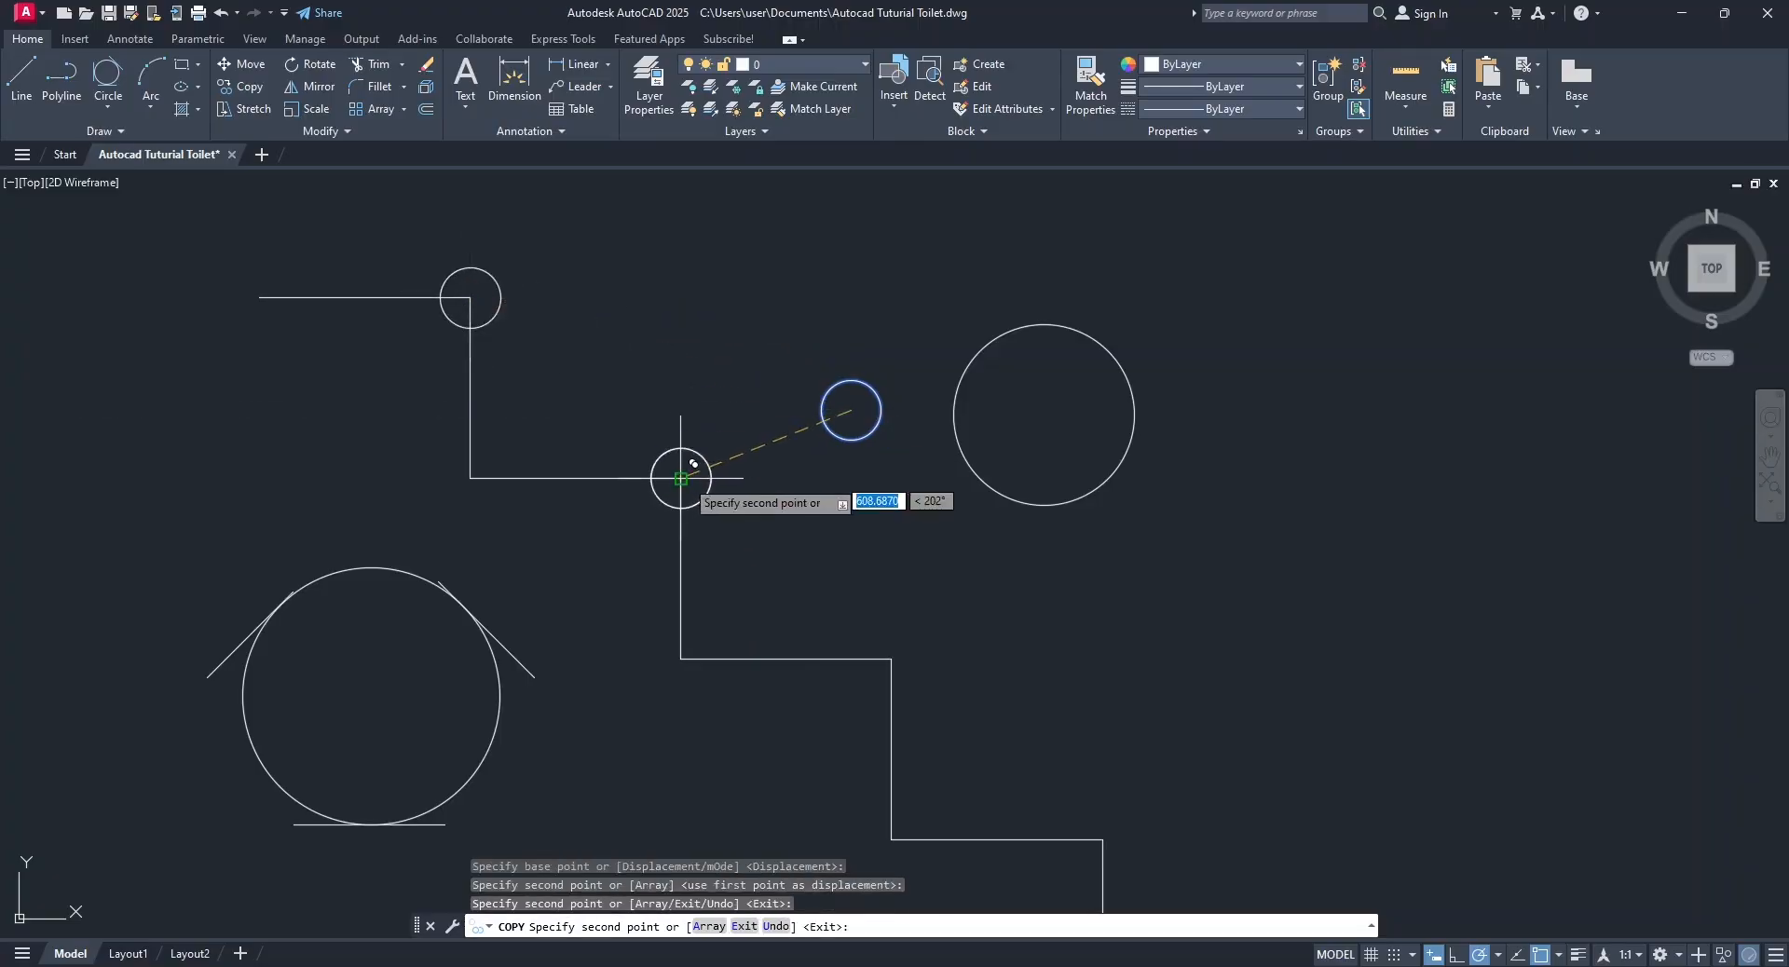
click(891, 658)
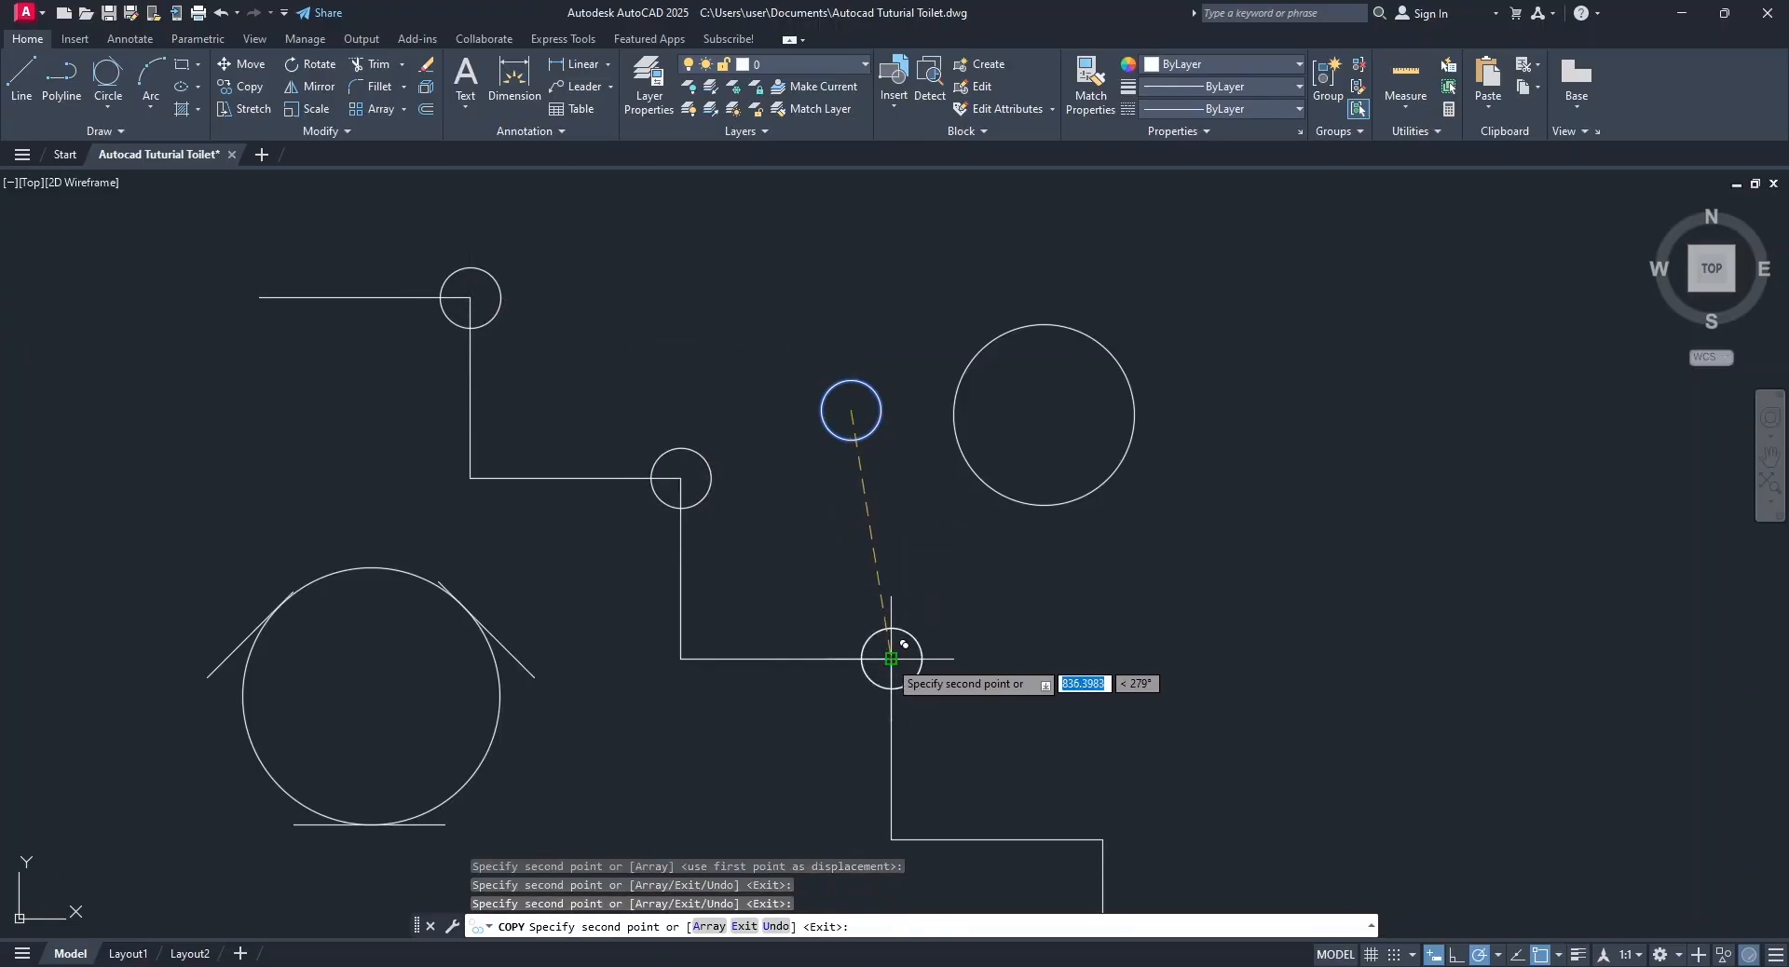
click(1102, 839)
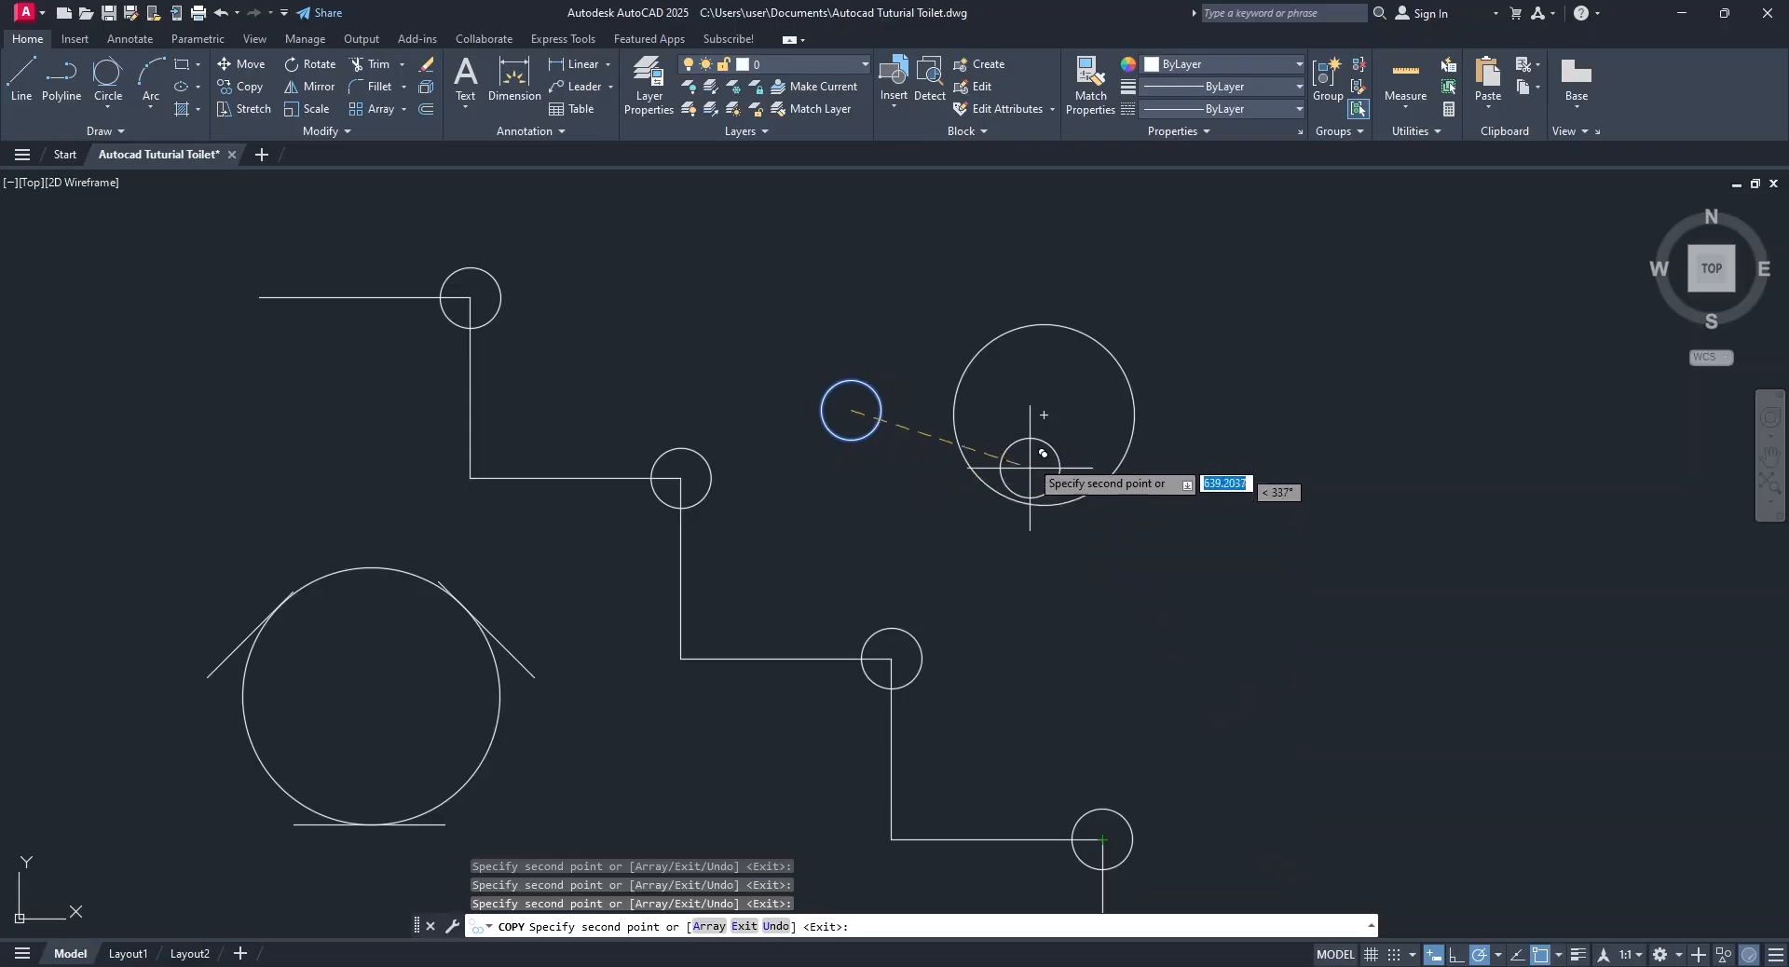
Place two more copies of the small circle at the centers of the radius-300 circle and the tangent circle.
click(1044, 415)
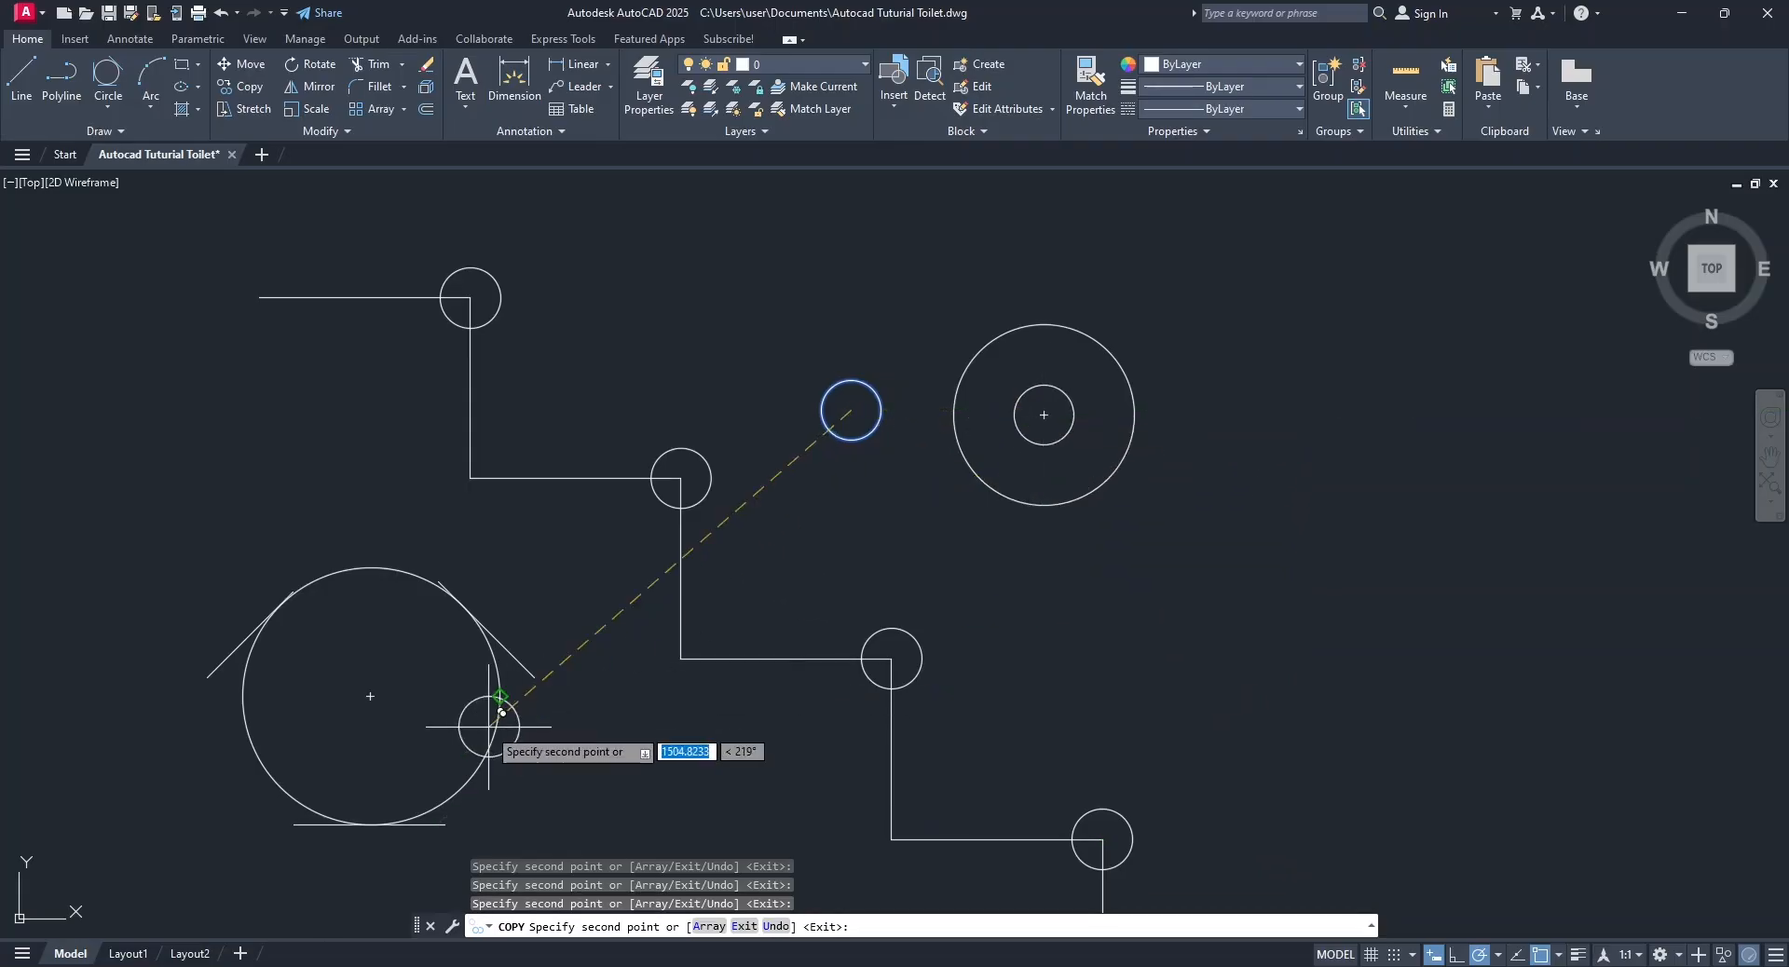
click(371, 695)
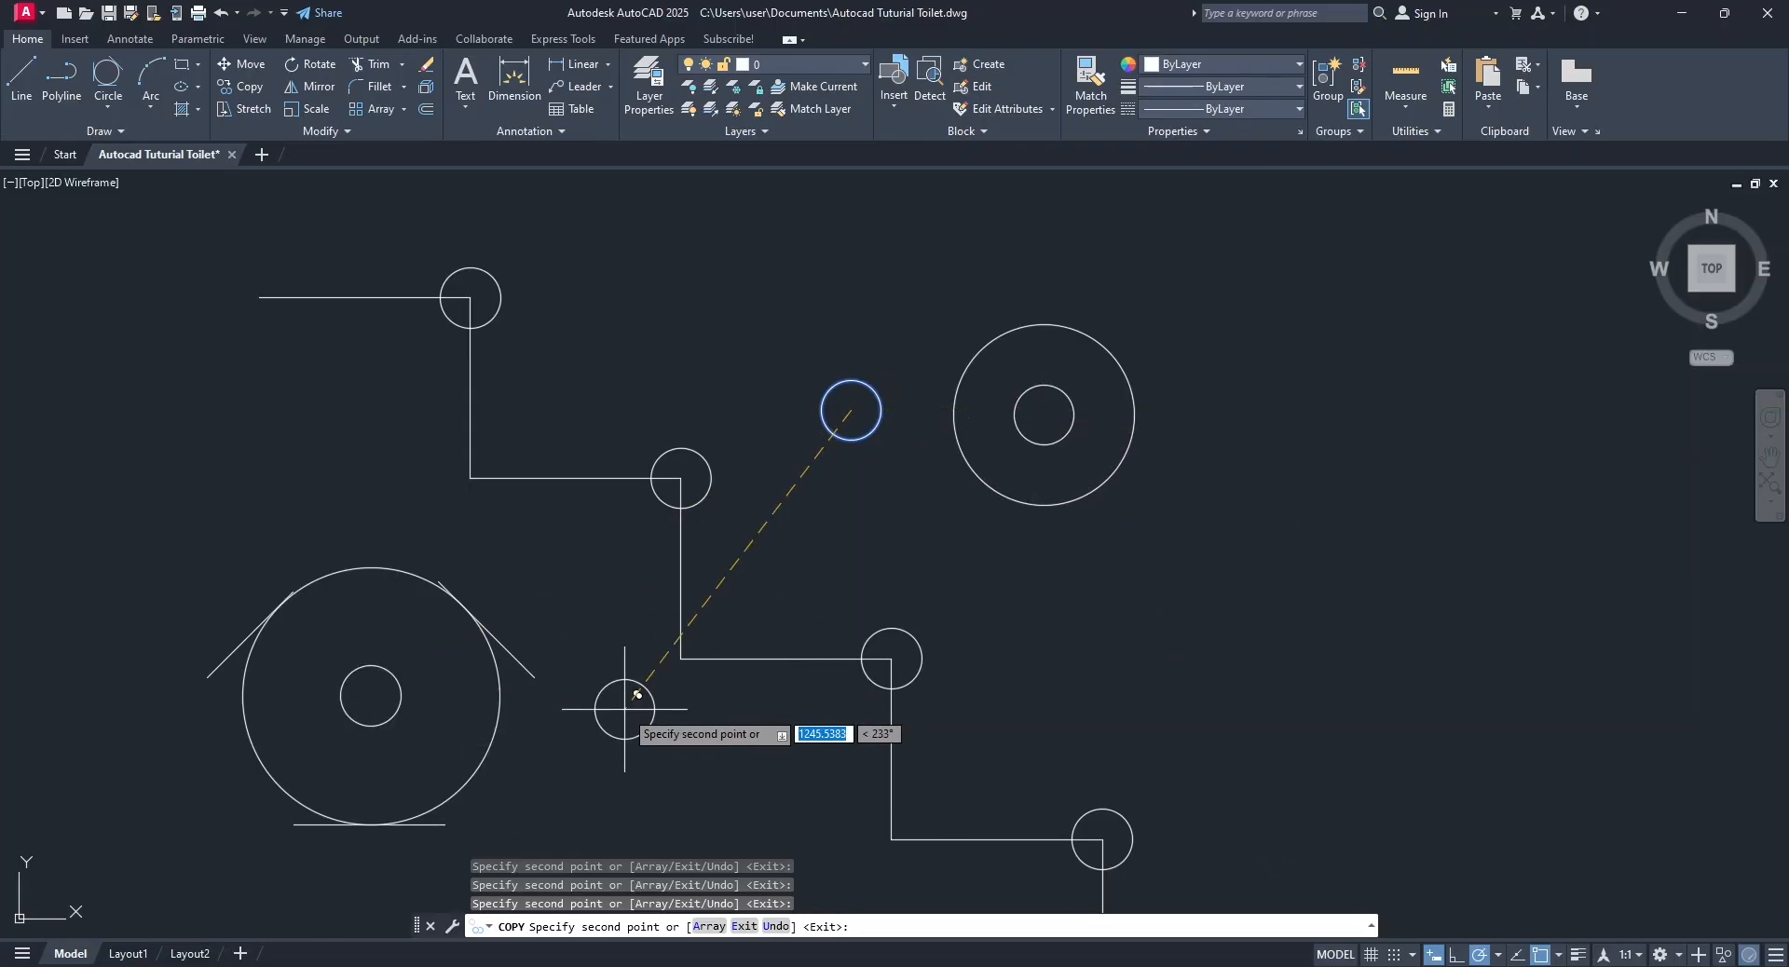
key(Escape)
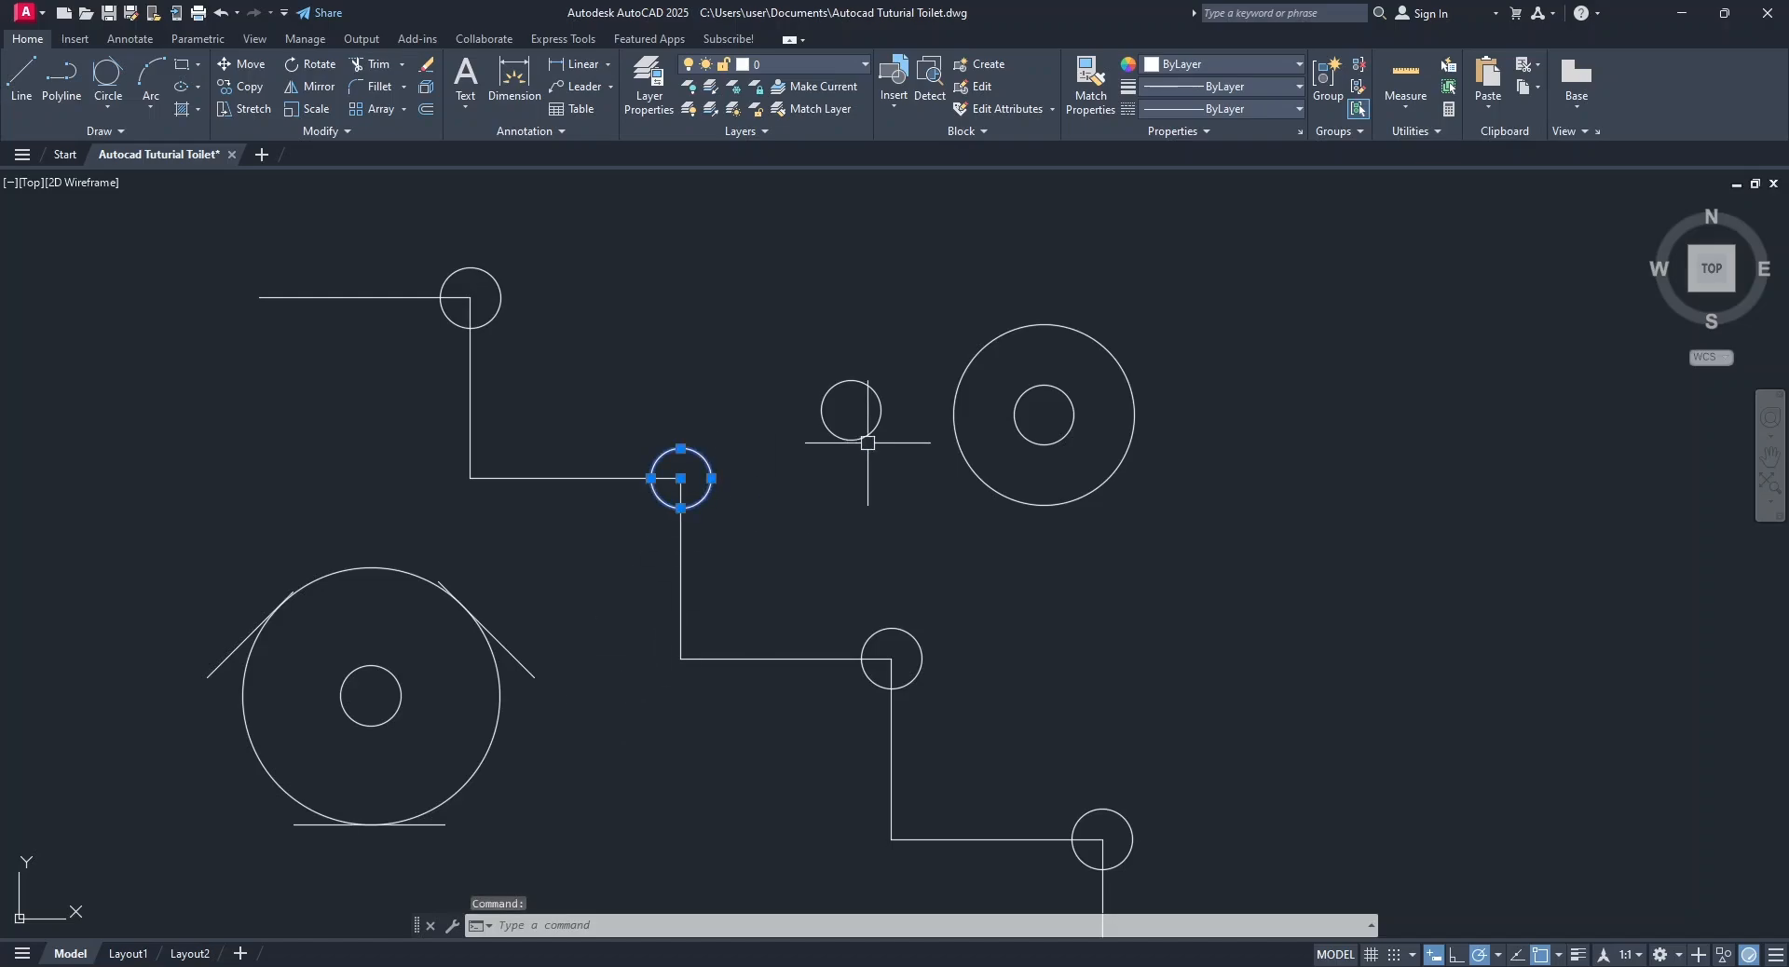
Erase the original radius-100 circle and its copy on the staircase's second corner.
click(428, 67)
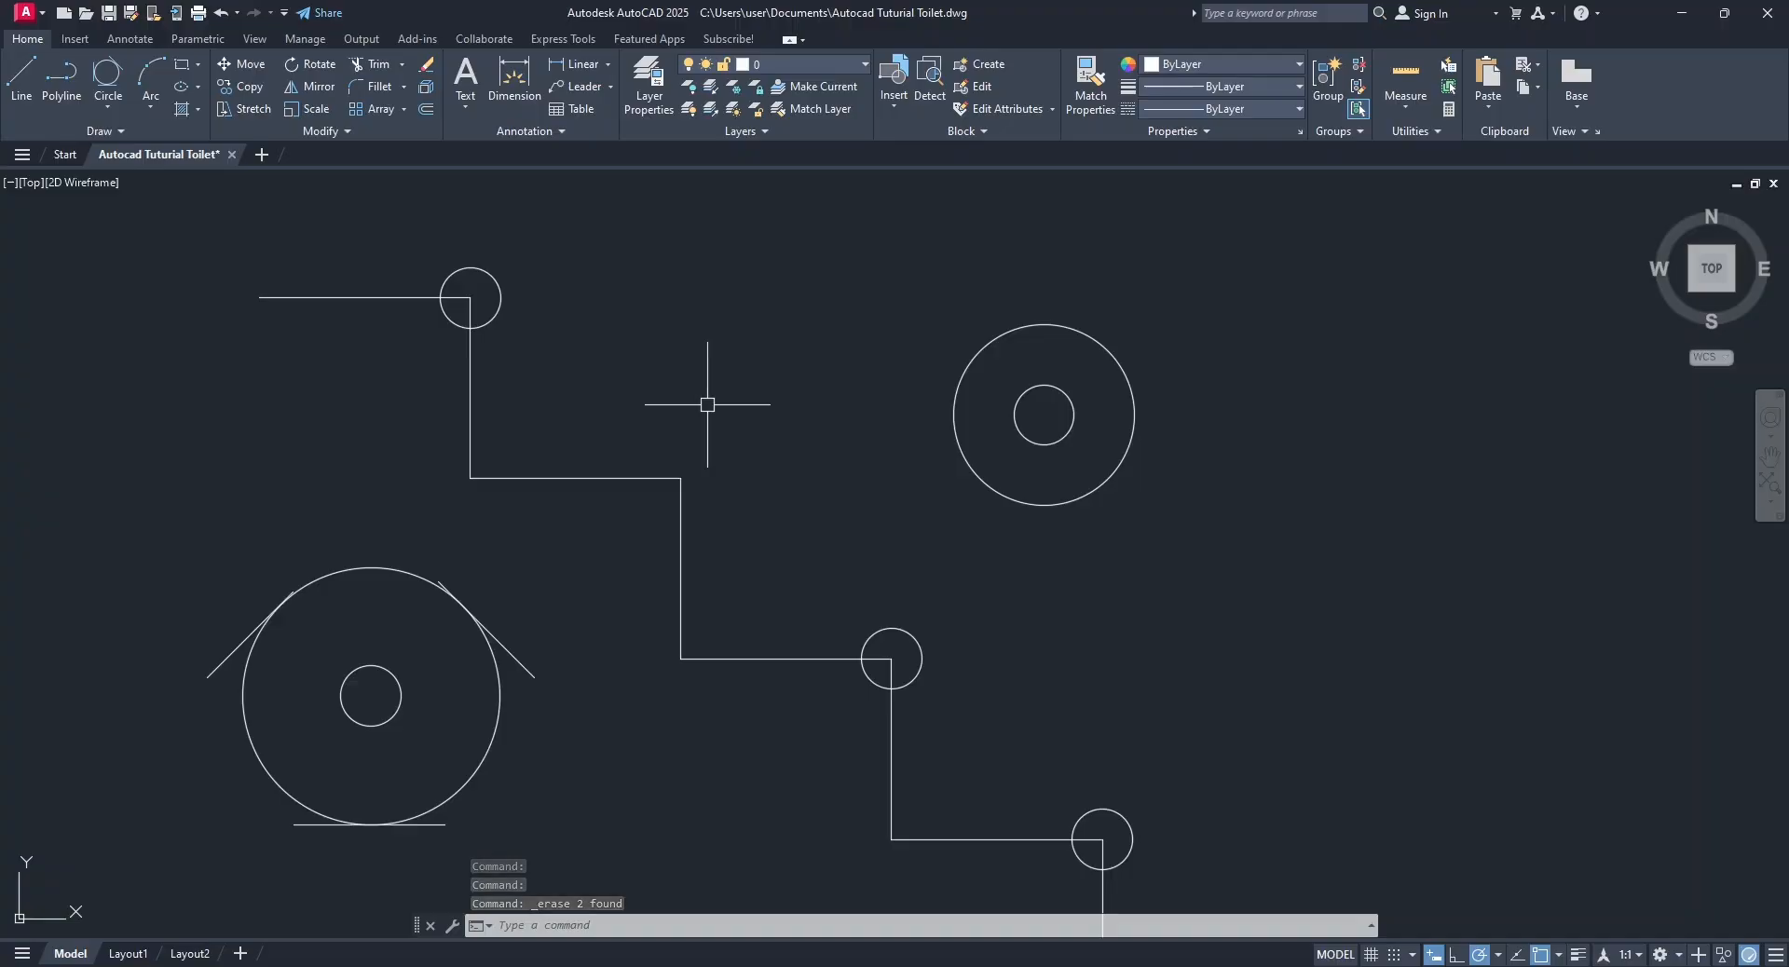
Trim the inner quarter arcs off the circles on the staircase's first and third corners, and the outer arc off the lowest corner's circle.
click(364, 63)
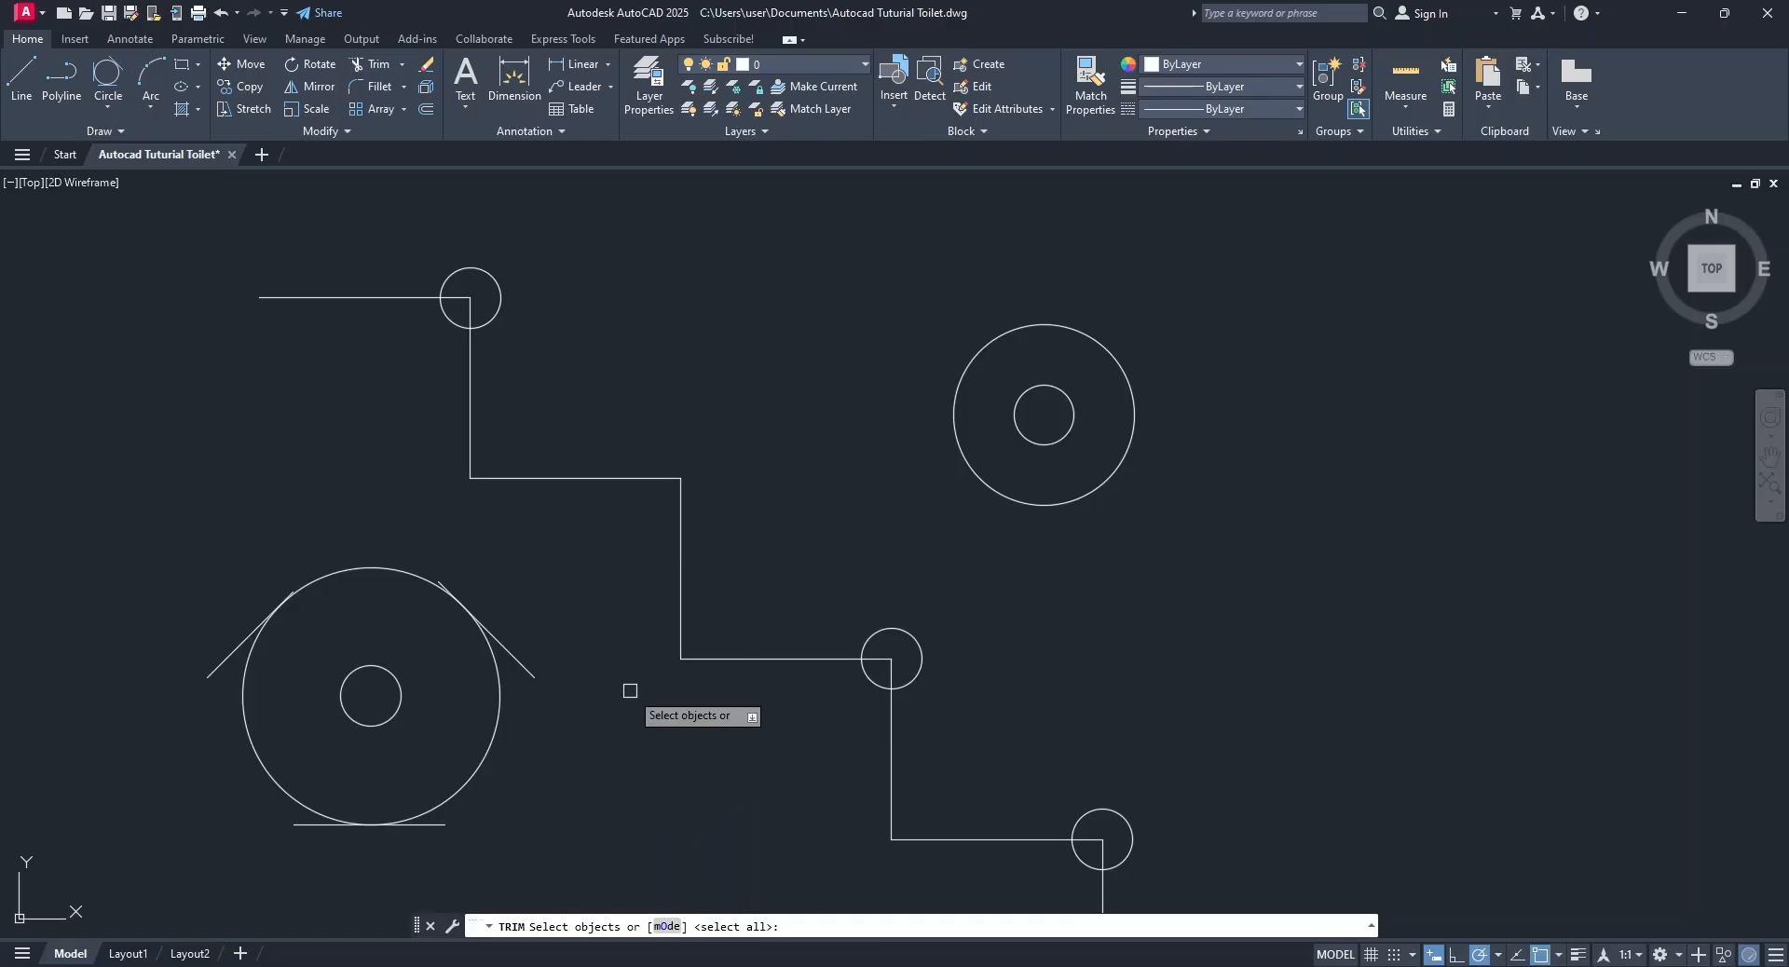
key(Return)
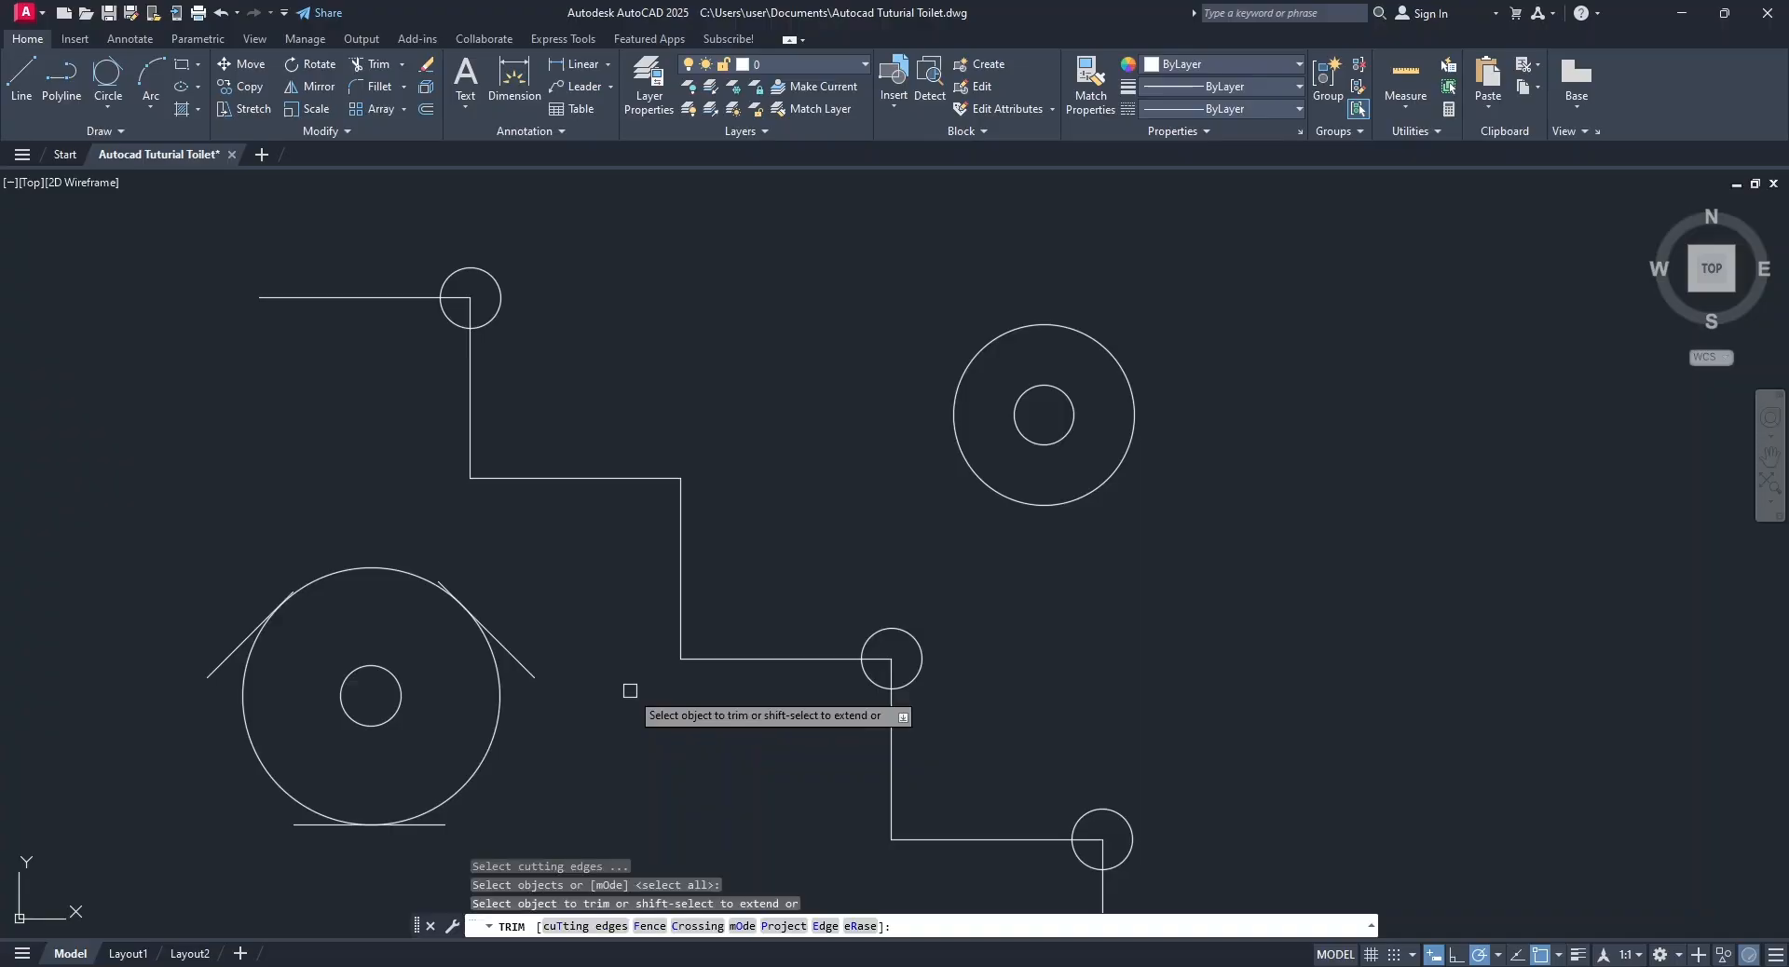
click(448, 322)
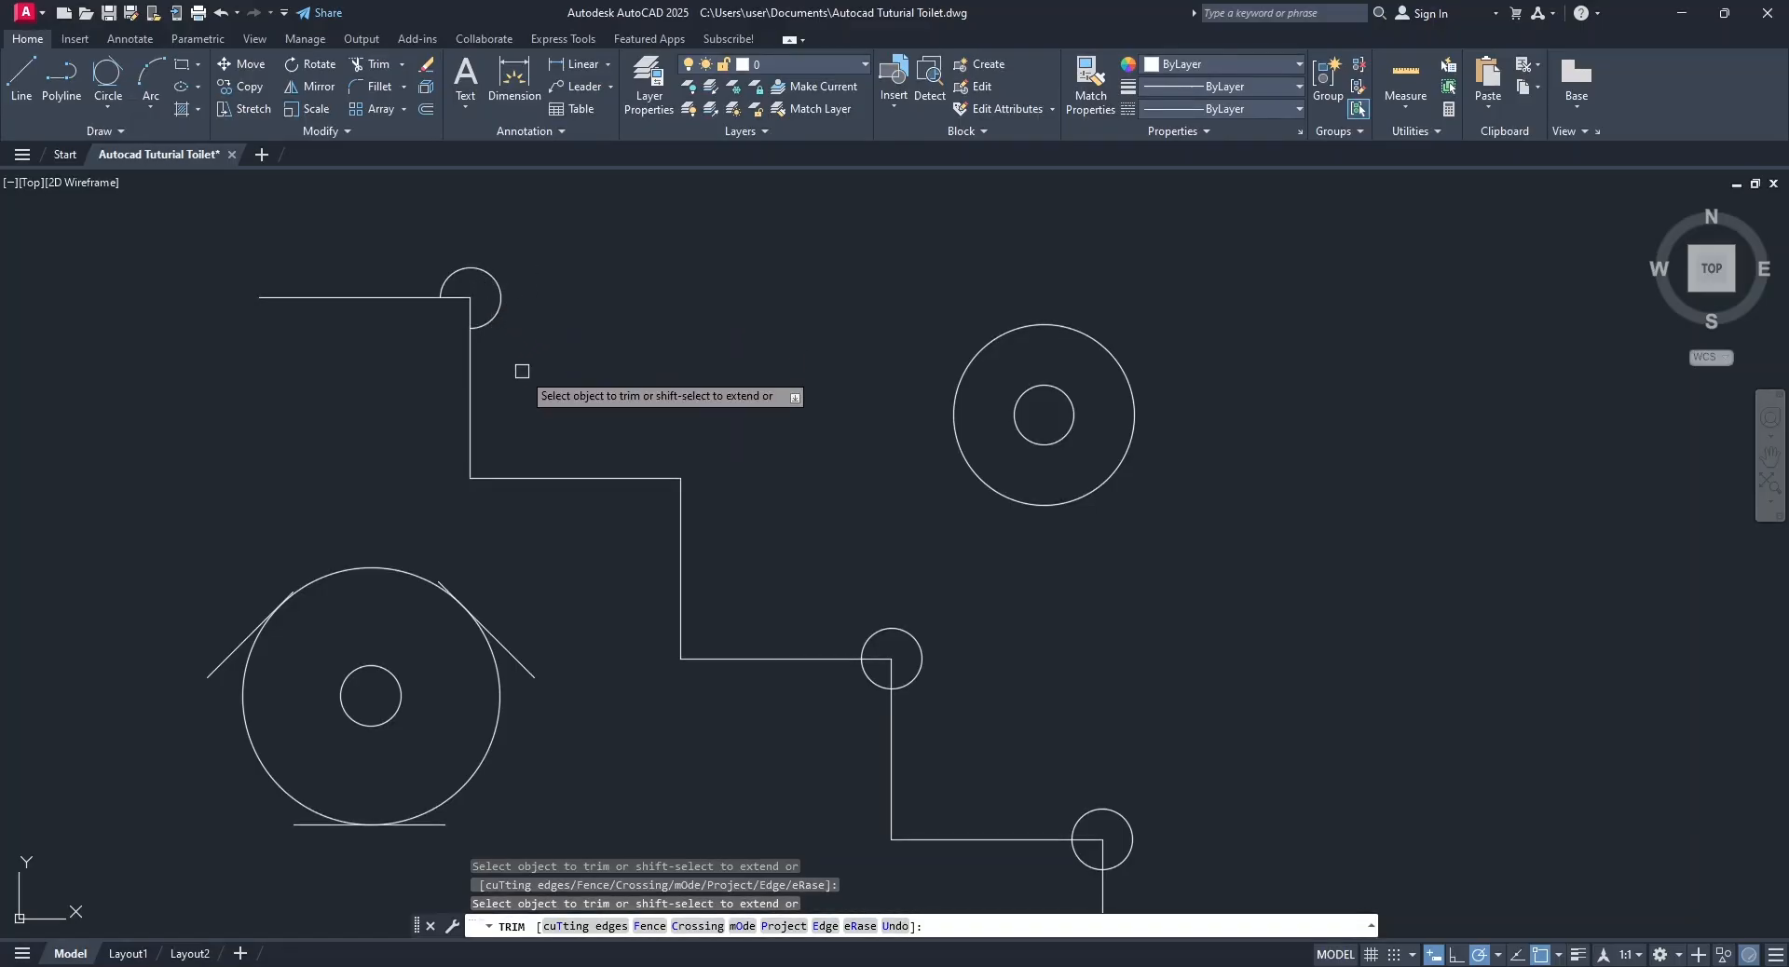
click(868, 673)
middle_drag(836, 765, 787, 687)
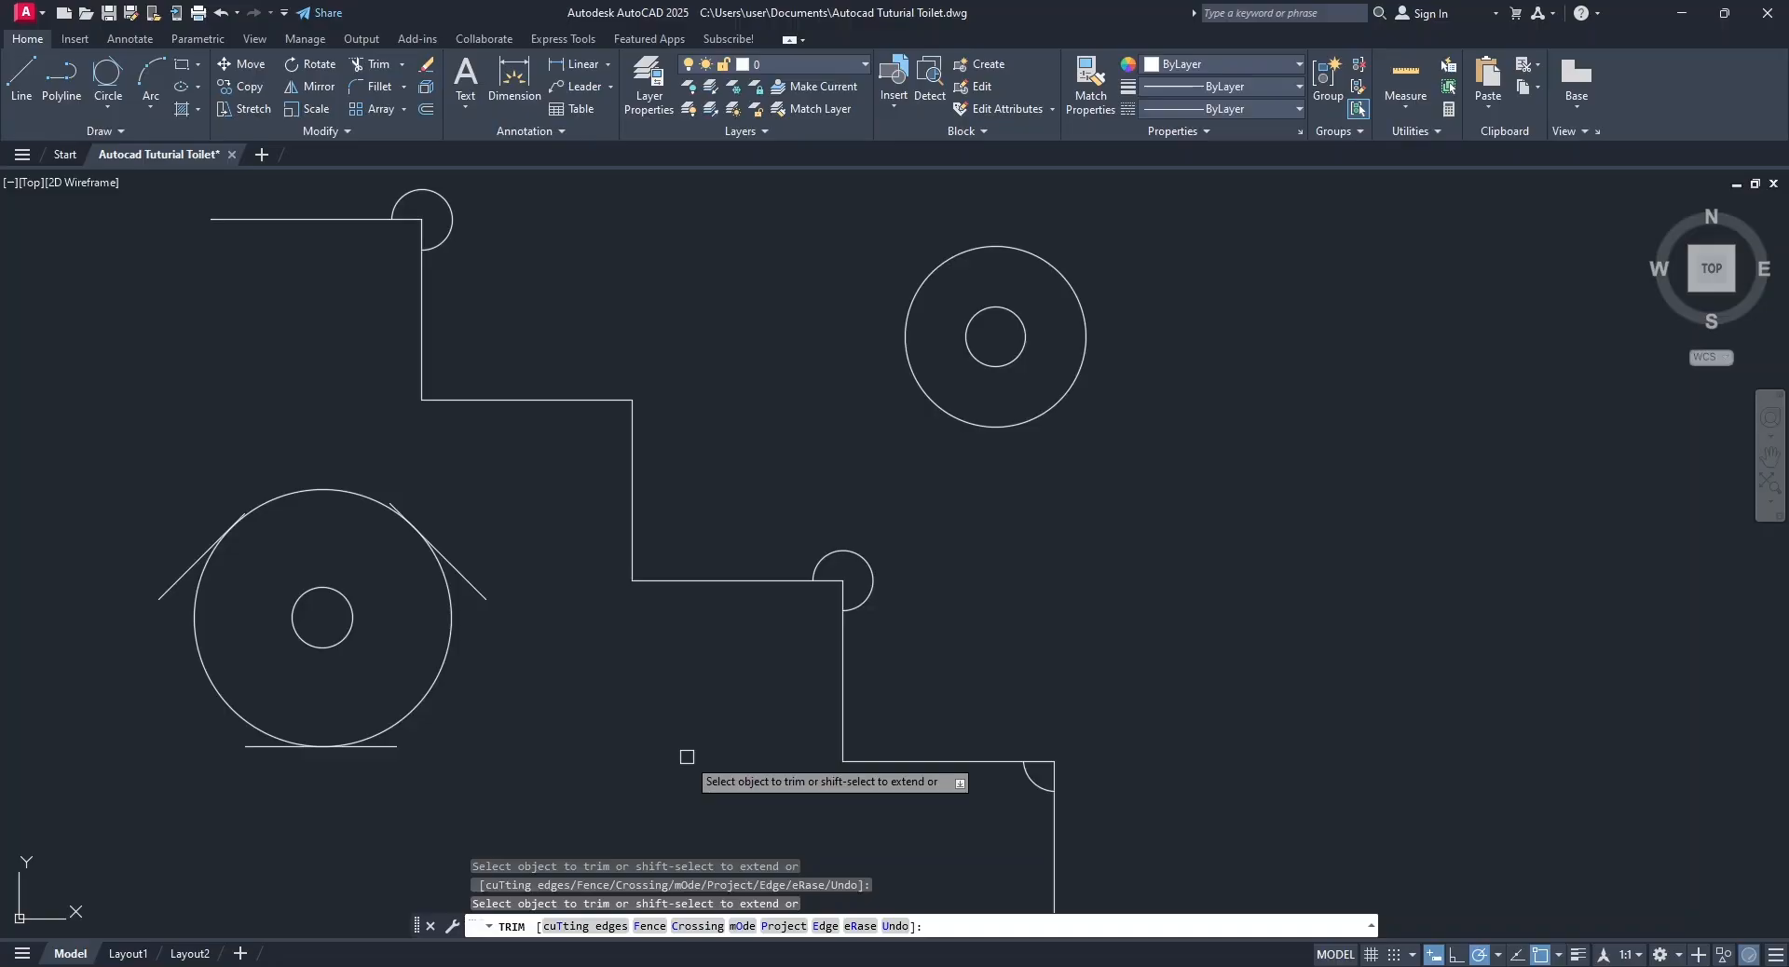
click(402, 65)
click(382, 117)
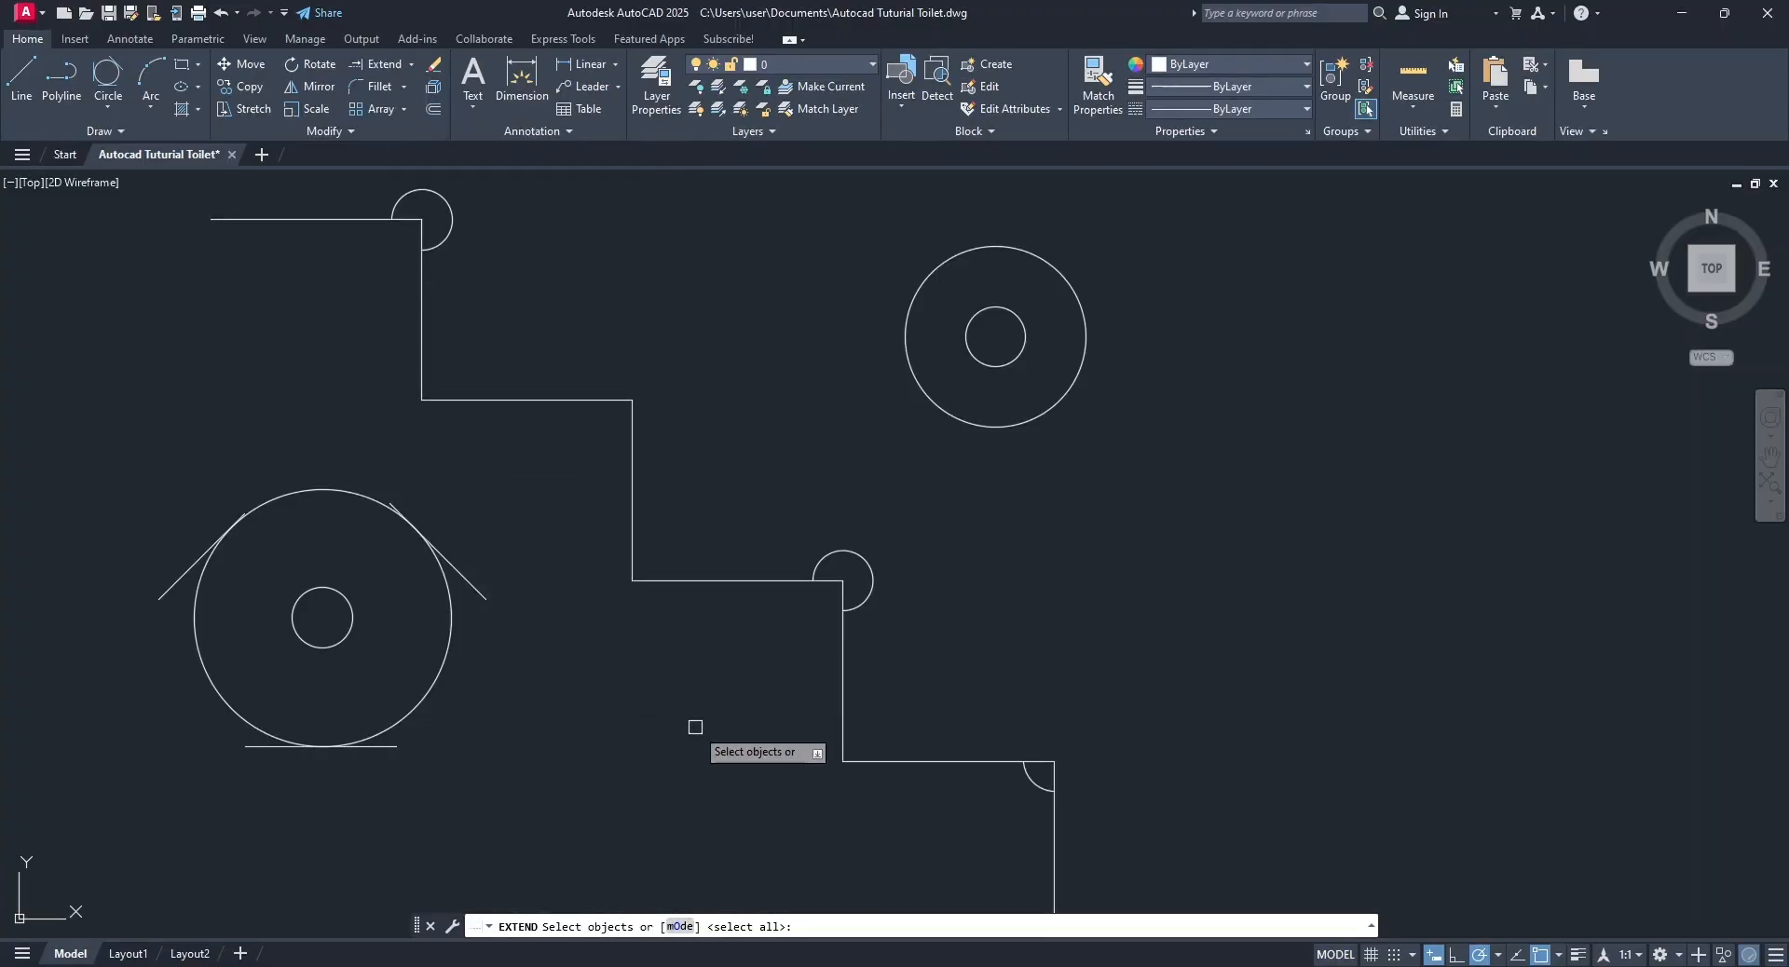
key(Return)
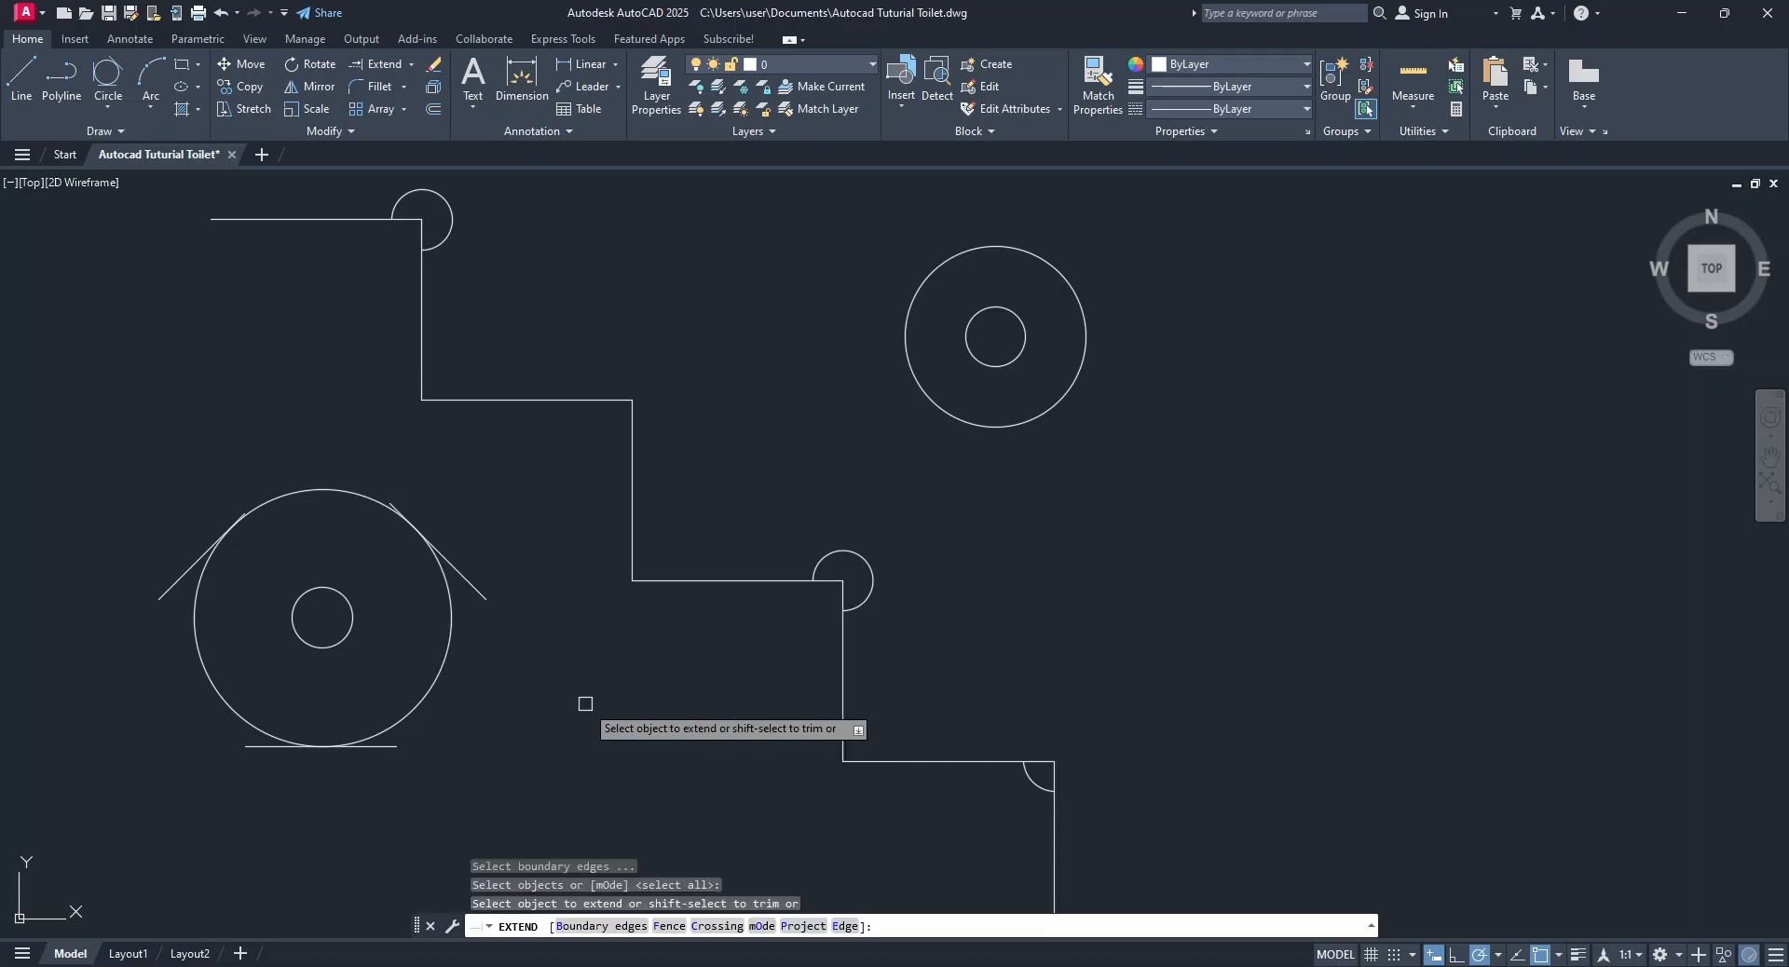
scroll(233, 581, down, 2)
key(Escape)
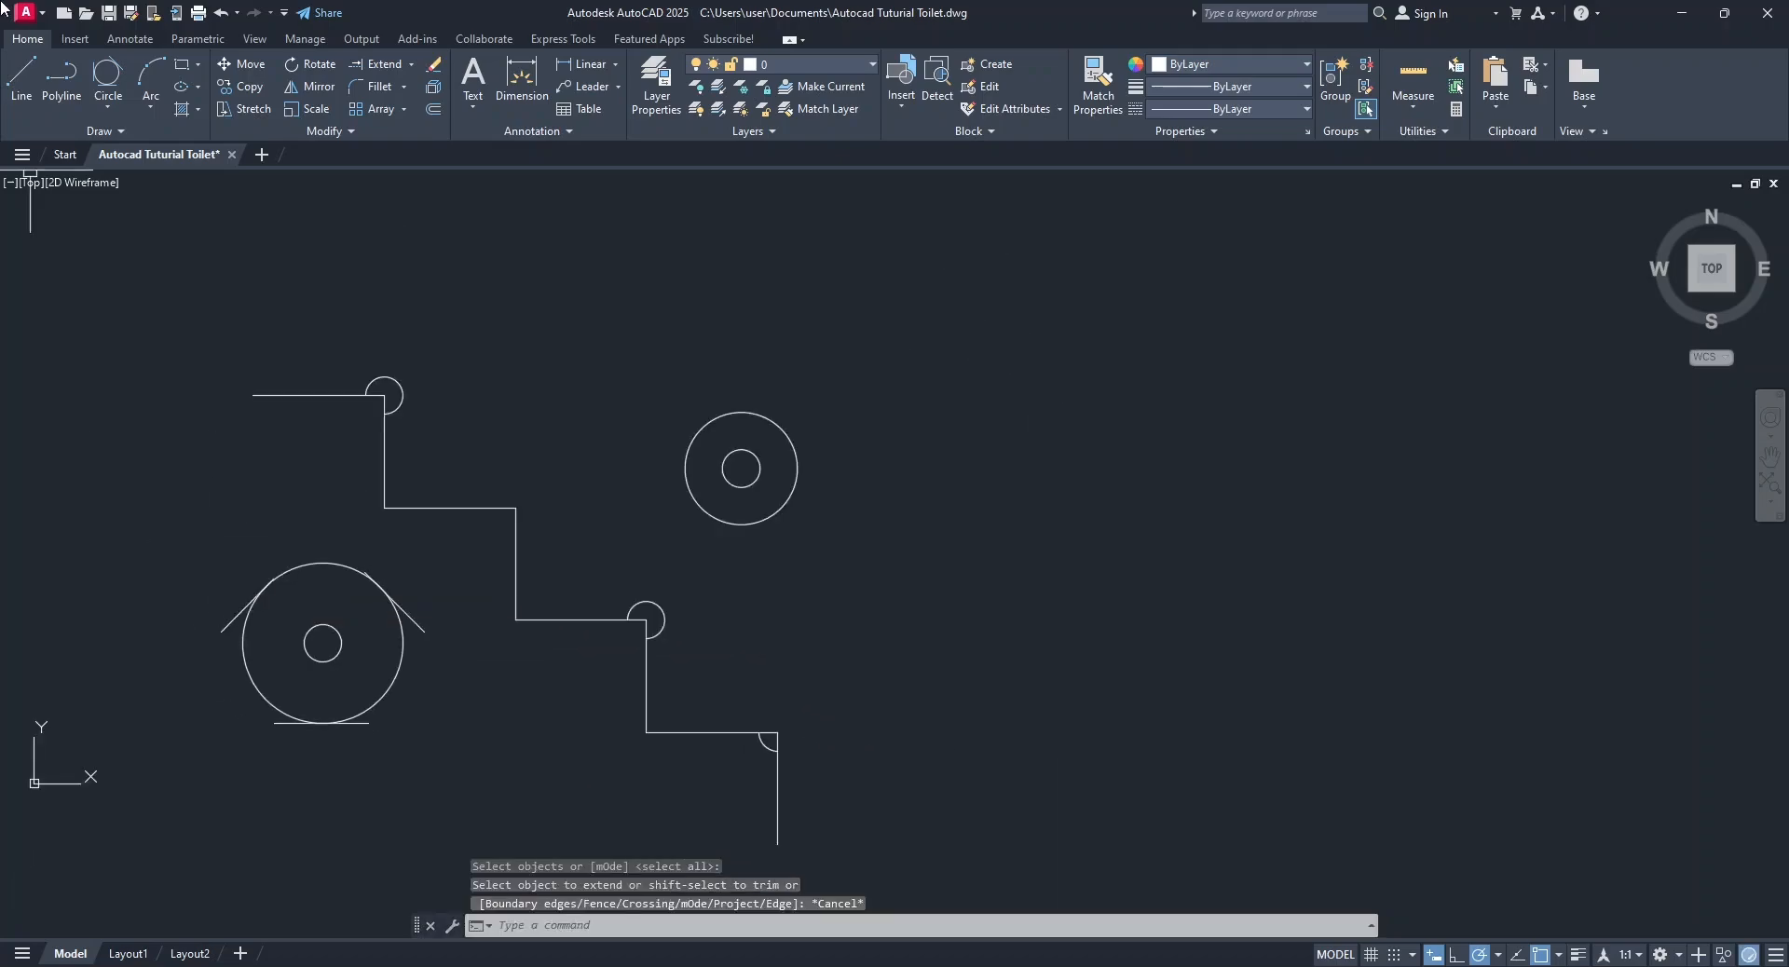
Draw a short horizontal line left of the staircase's first riser and a separate slanted line below its middle tread.
click(18, 89)
click(127, 486)
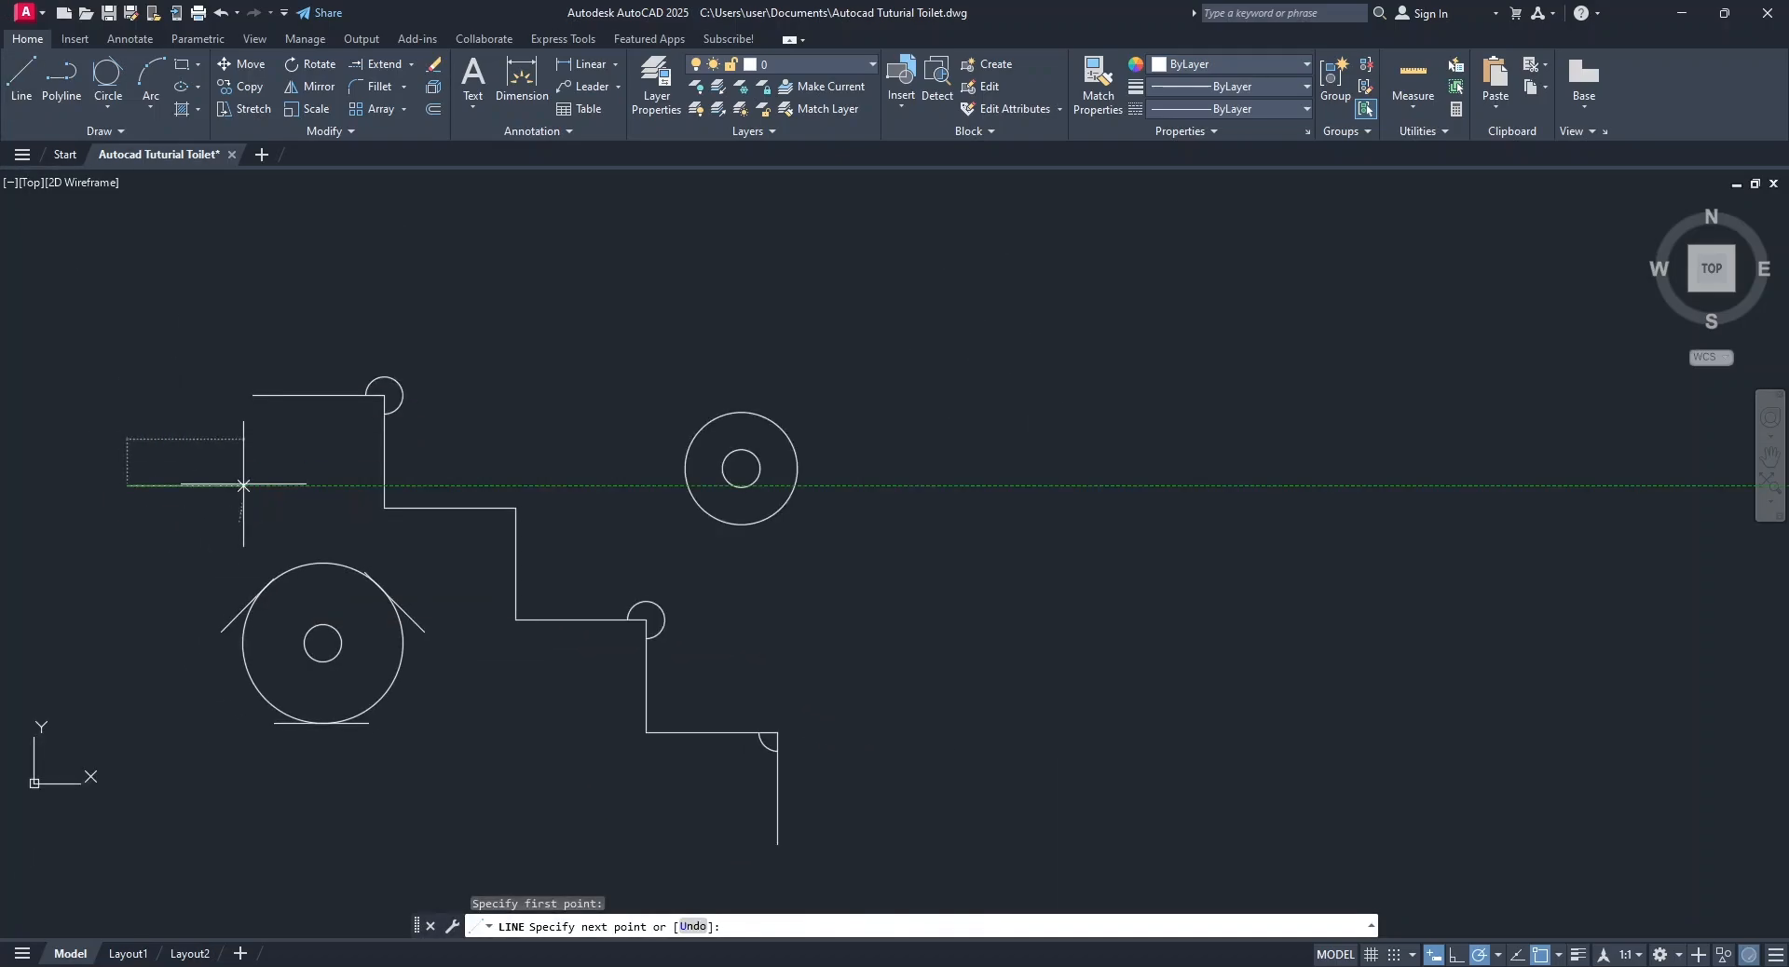
click(244, 485)
key(Escape)
click(38, 67)
click(491, 803)
click(528, 687)
key(Escape)
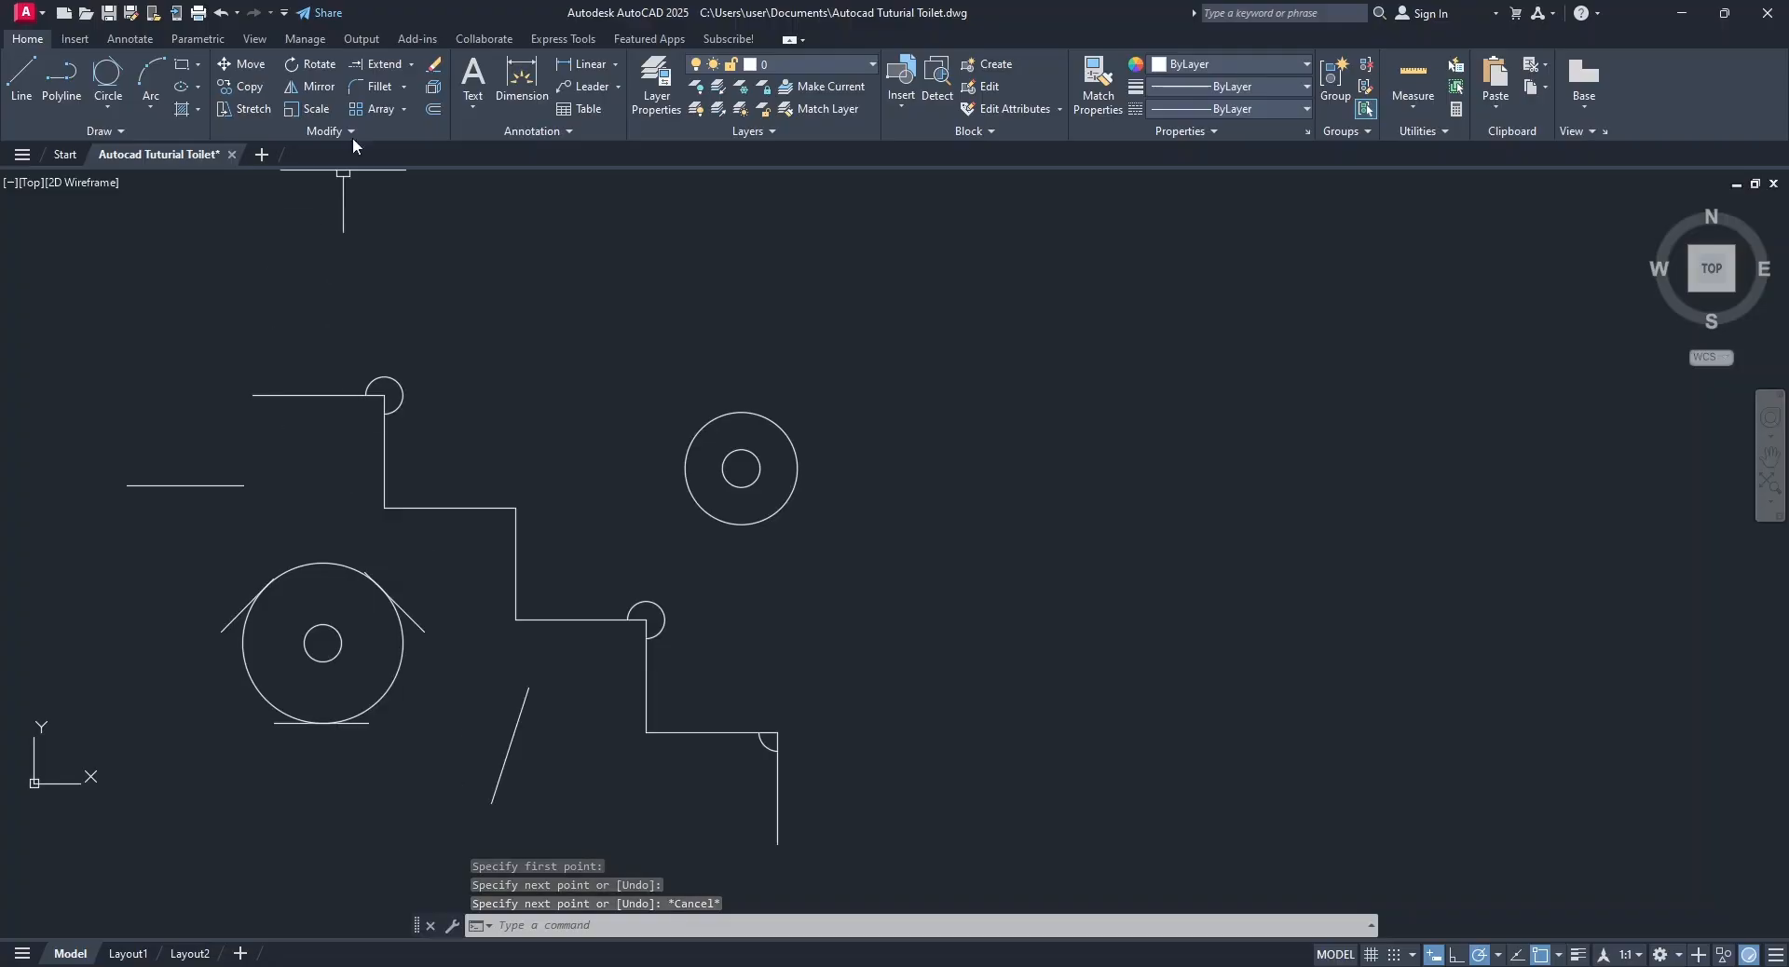
Extend the horizontal line through the staircase to the far side of the radius-300 circle, and the slanted line up to it.
click(377, 64)
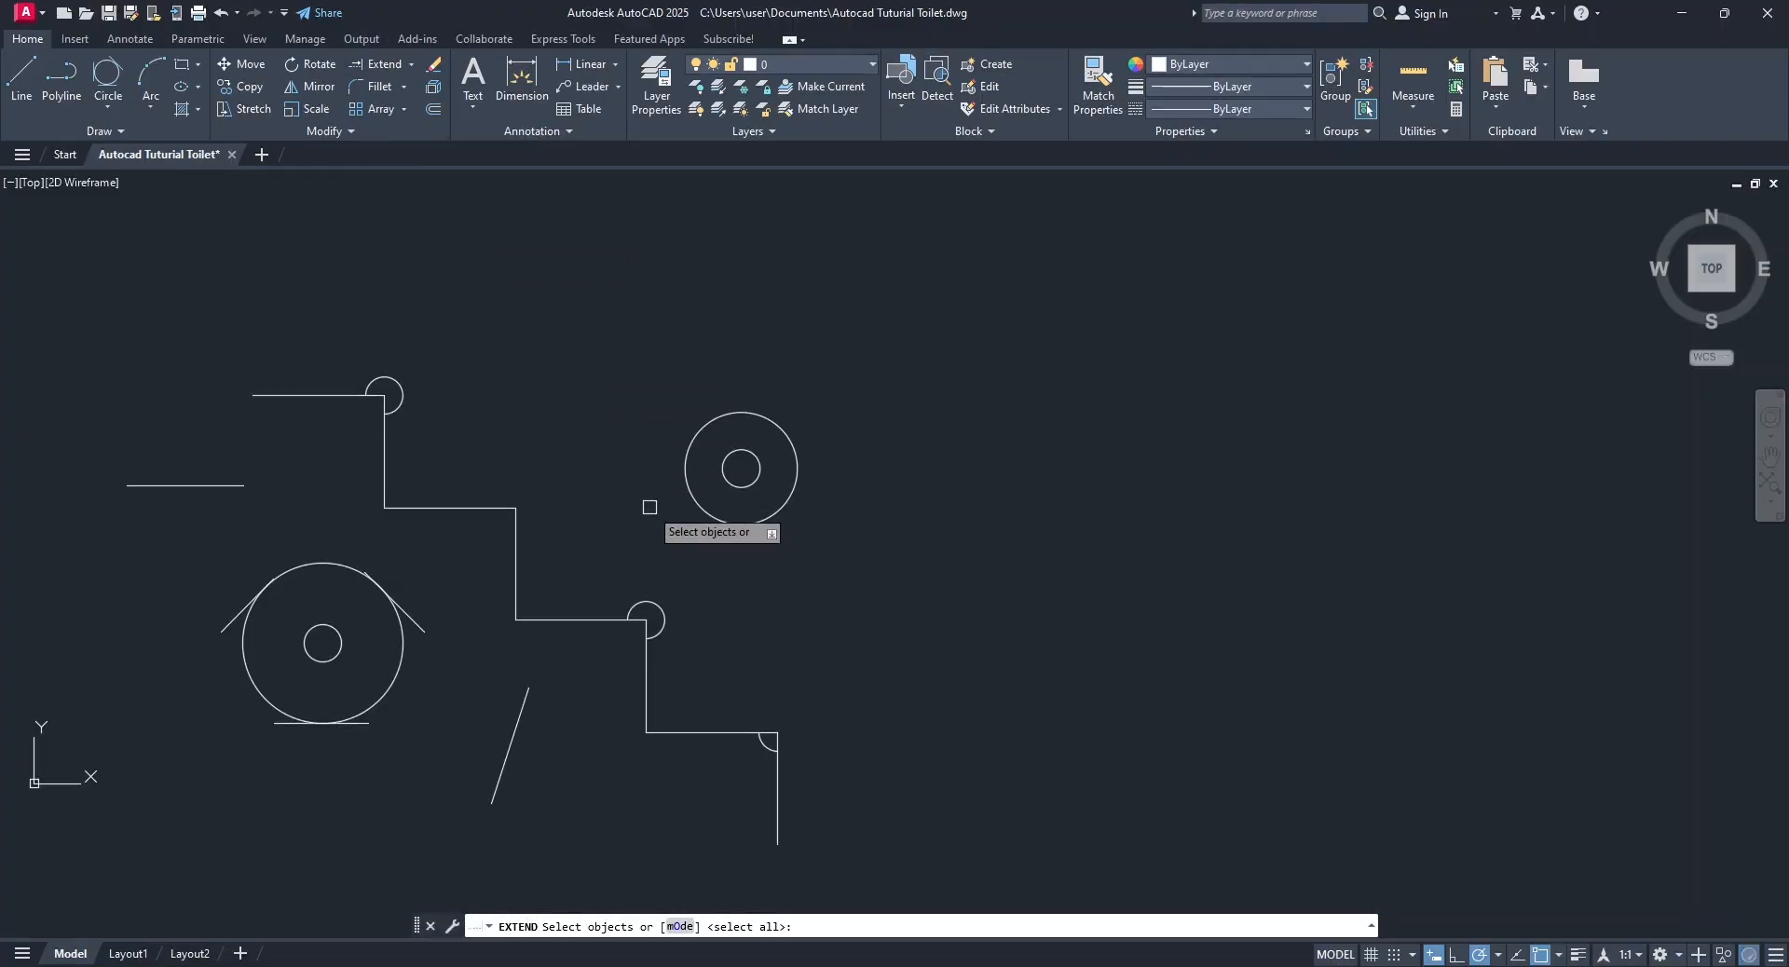
key(Return)
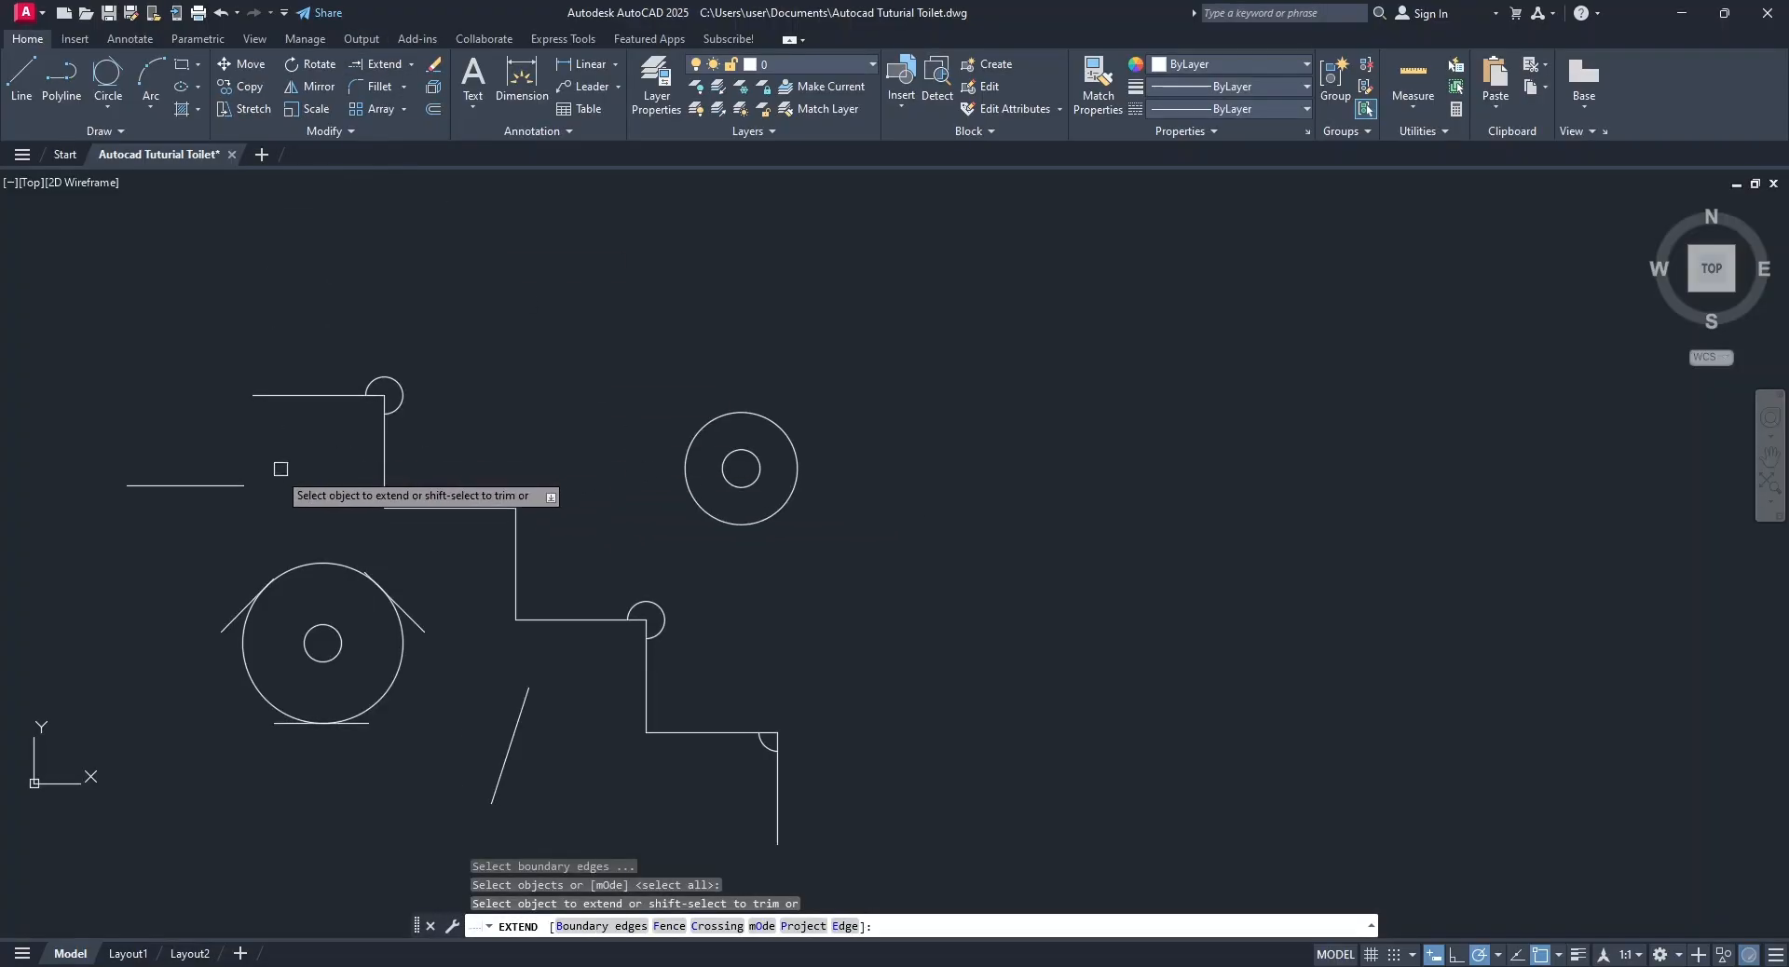
click(232, 488)
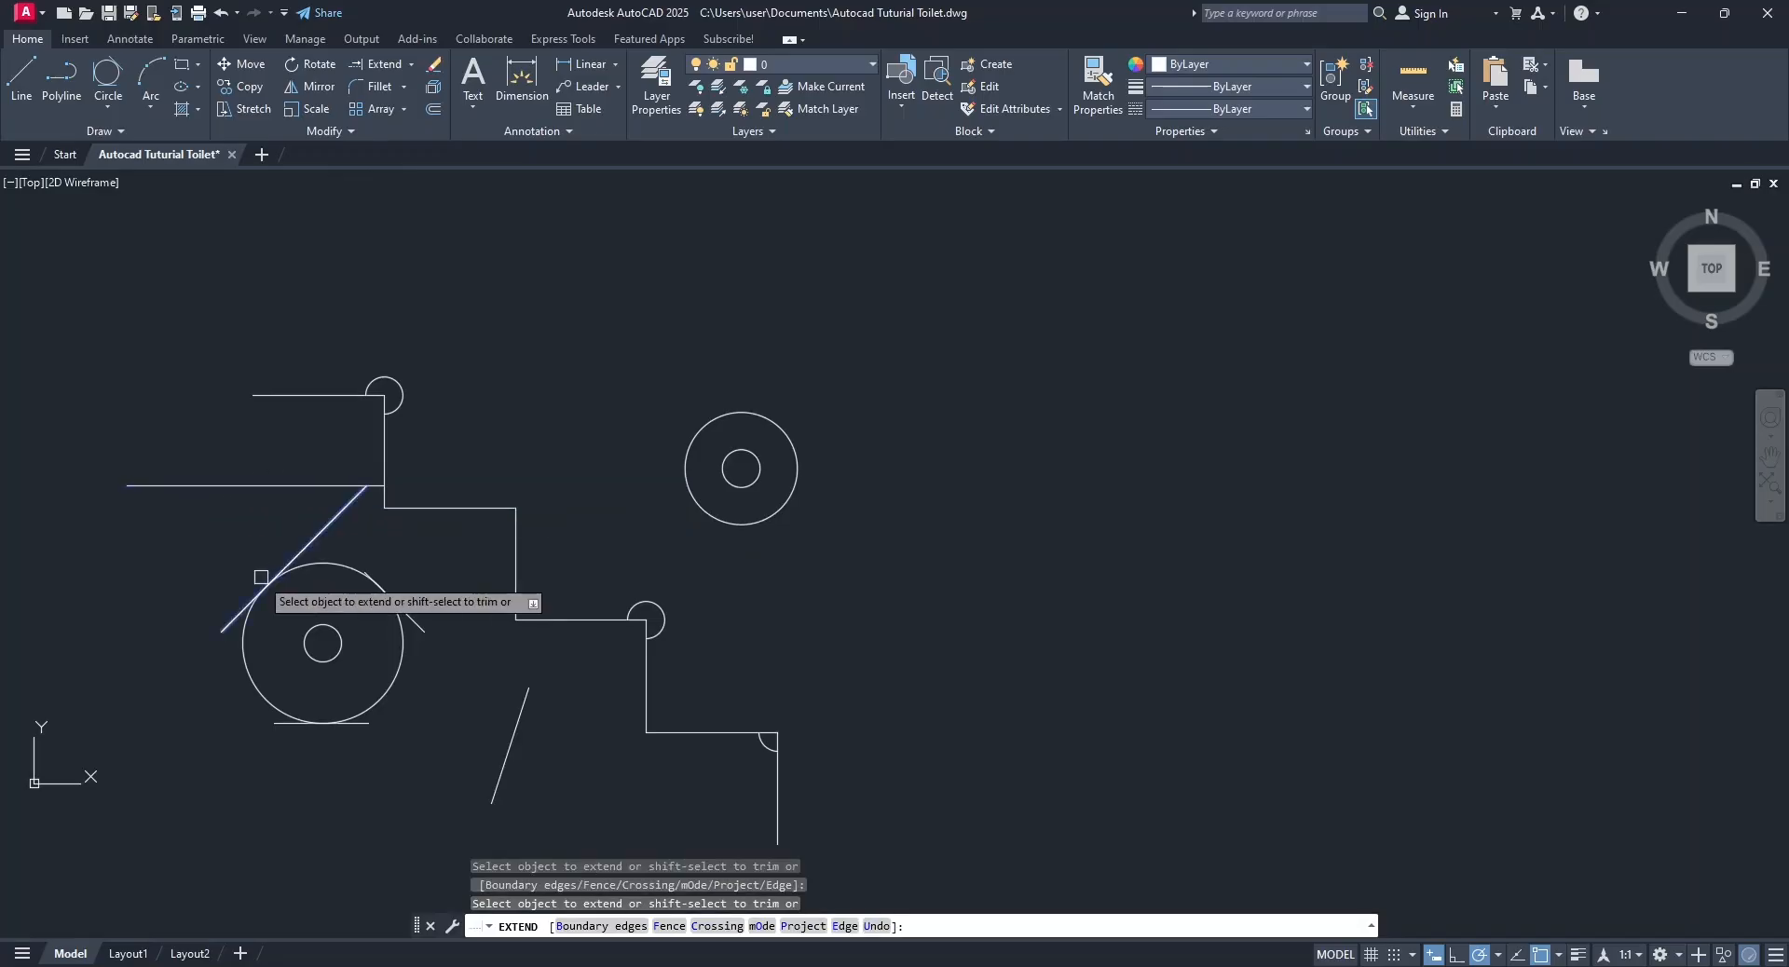
click(351, 487)
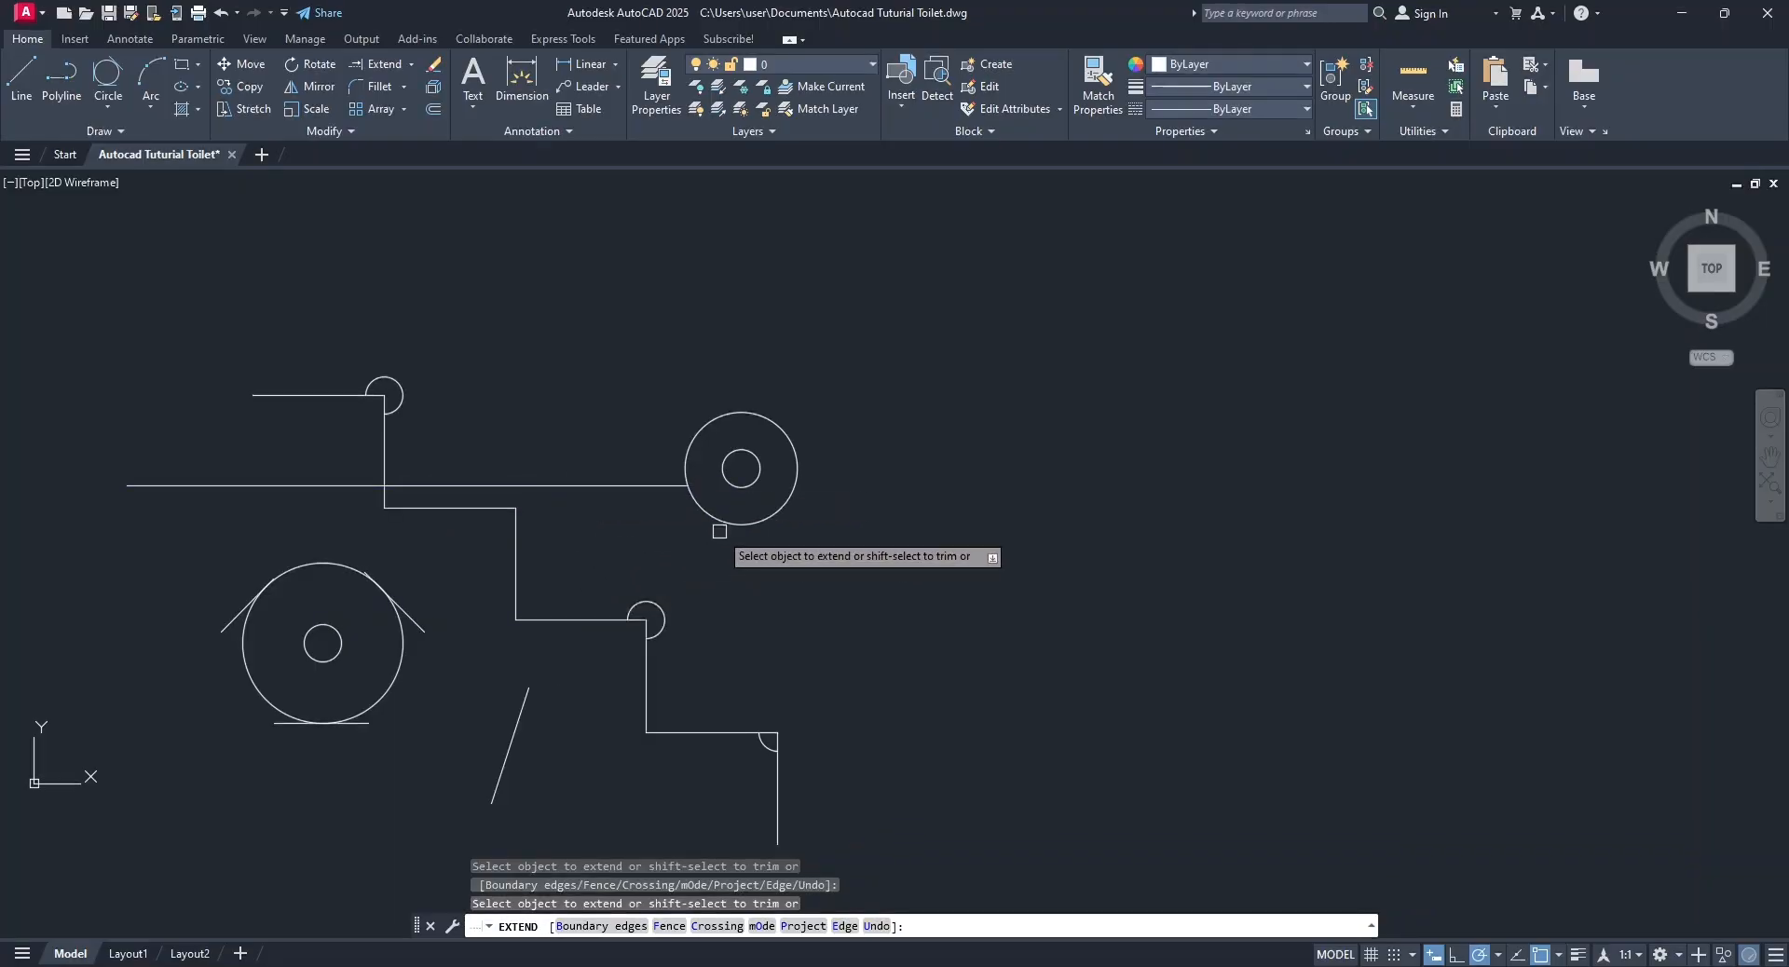
click(648, 489)
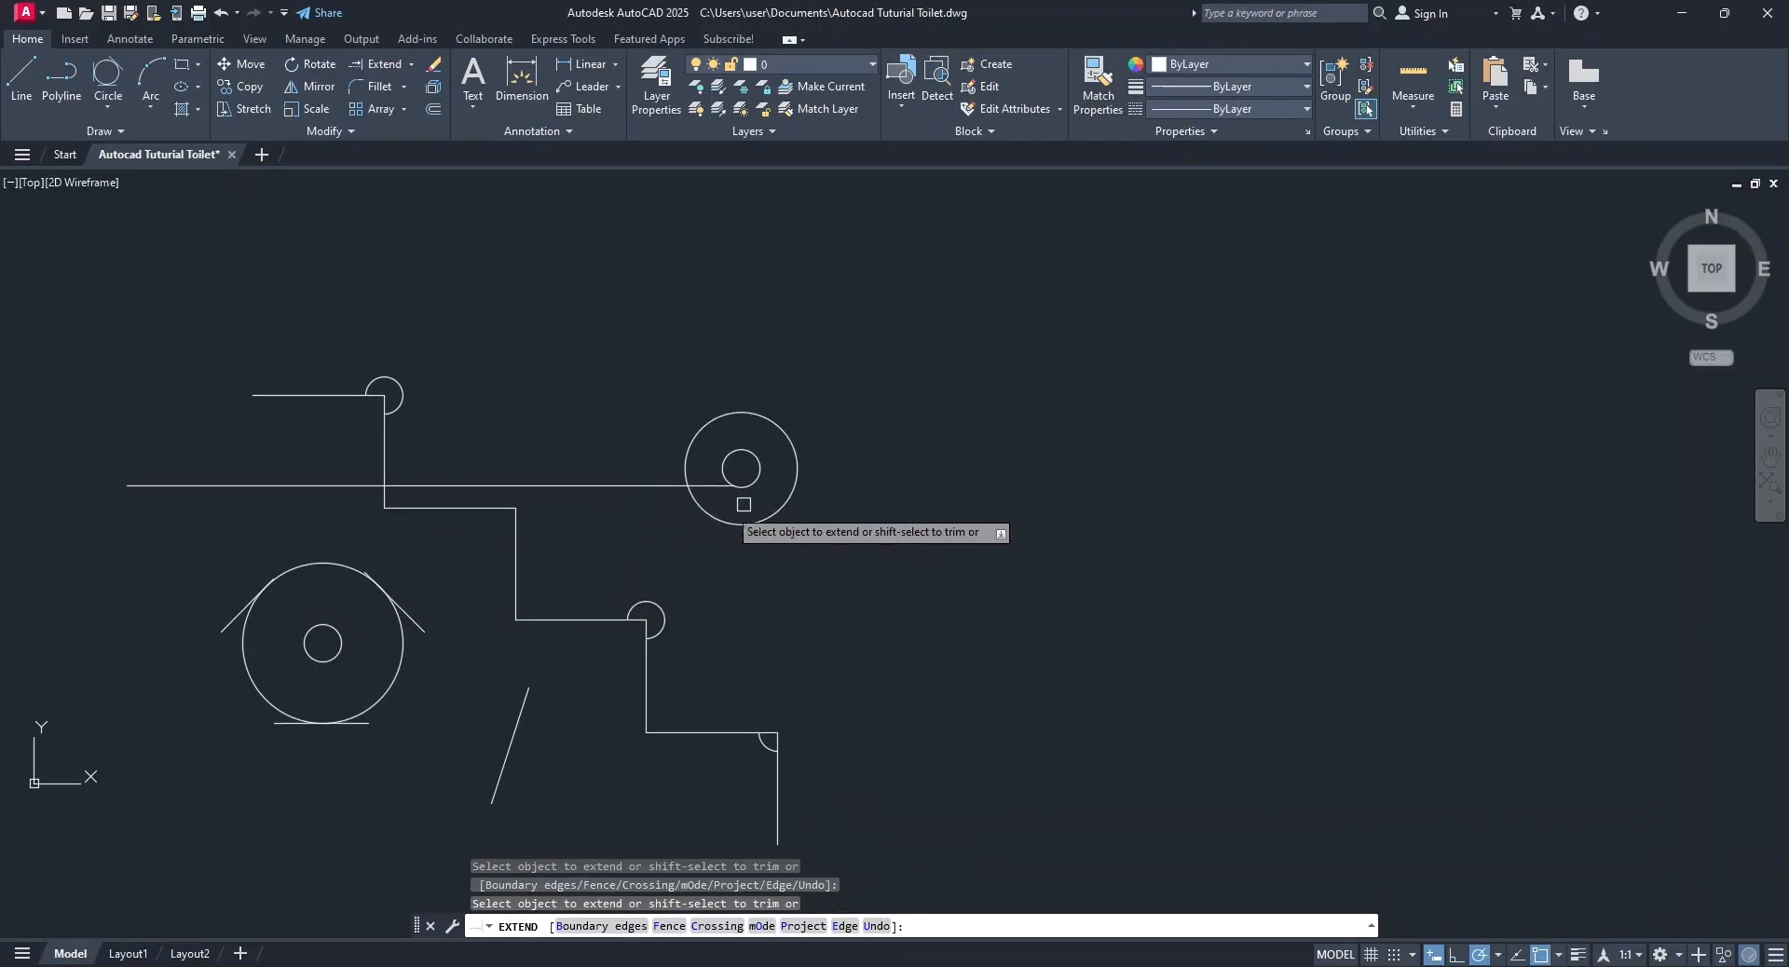
click(714, 489)
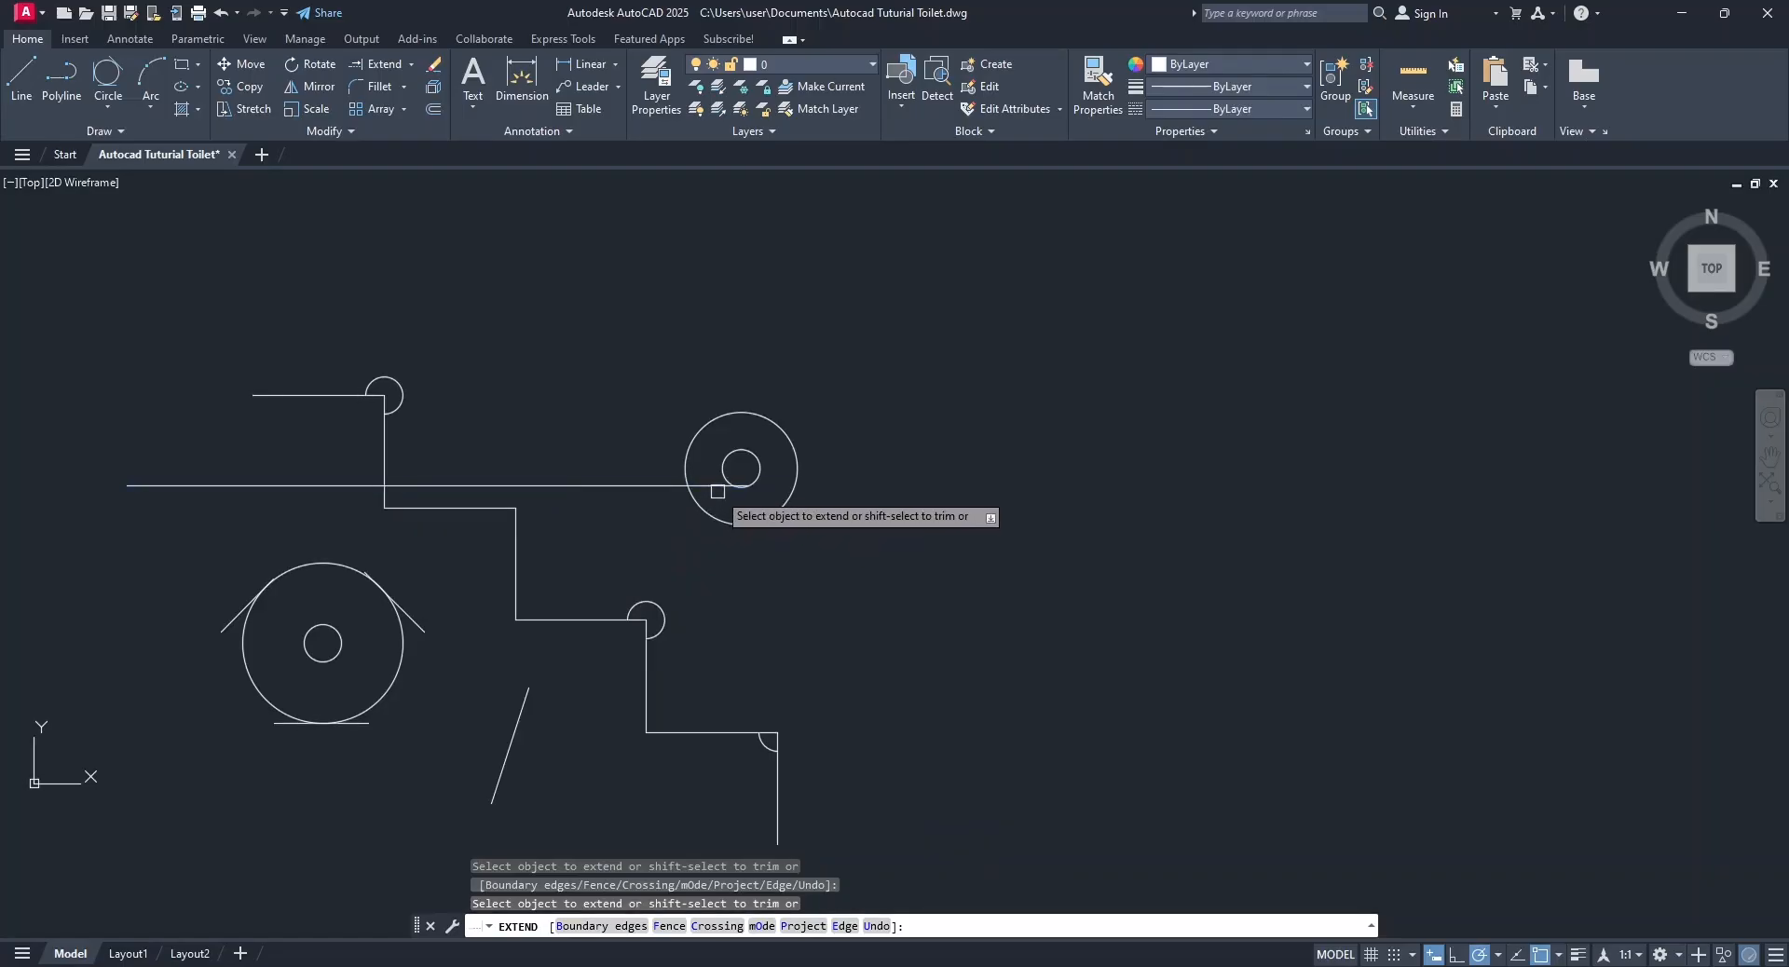
click(718, 486)
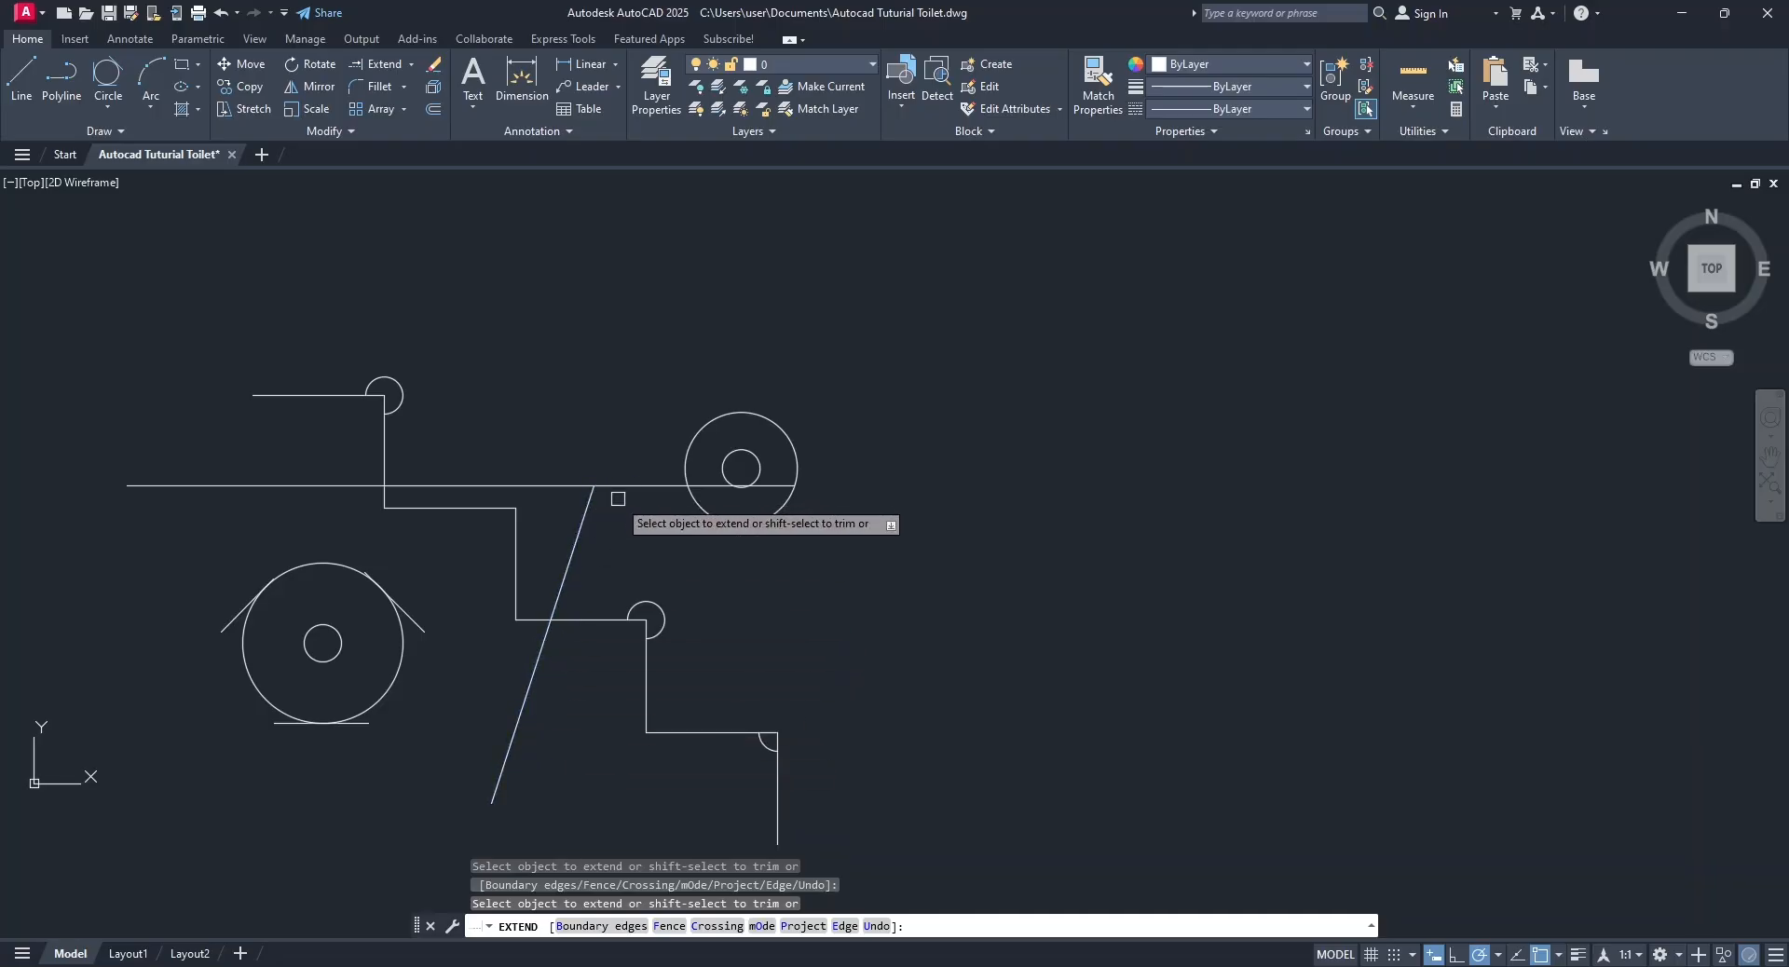
click(587, 508)
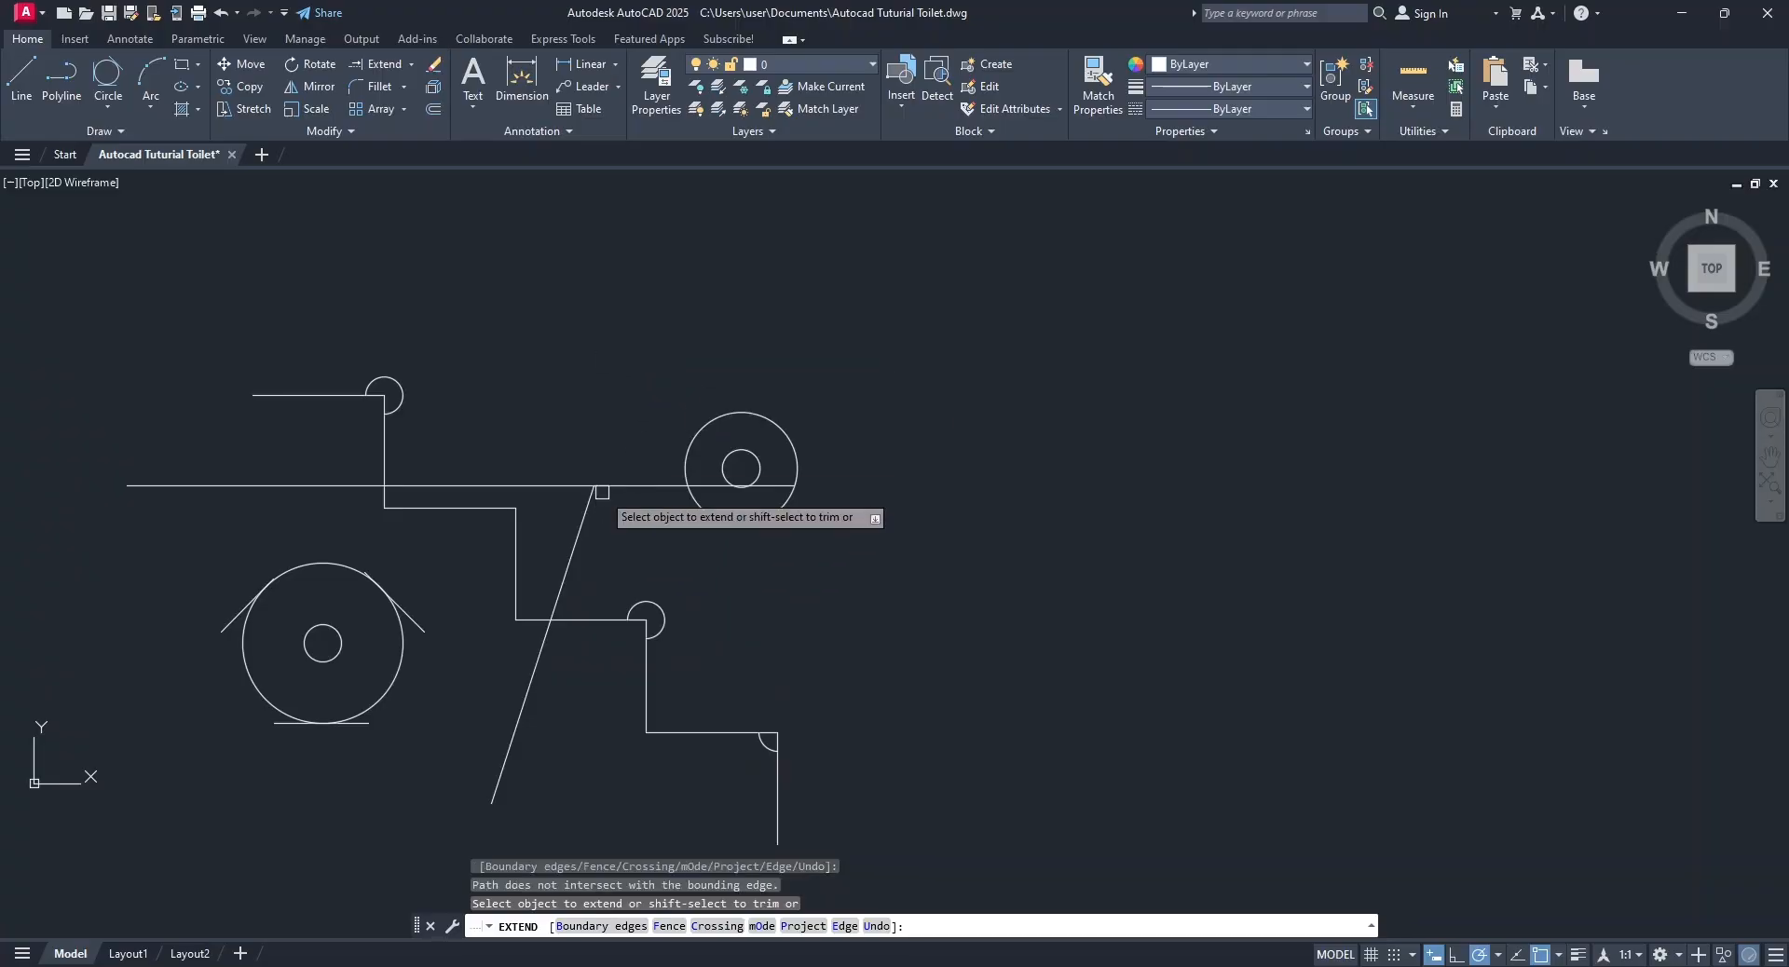
key(Escape)
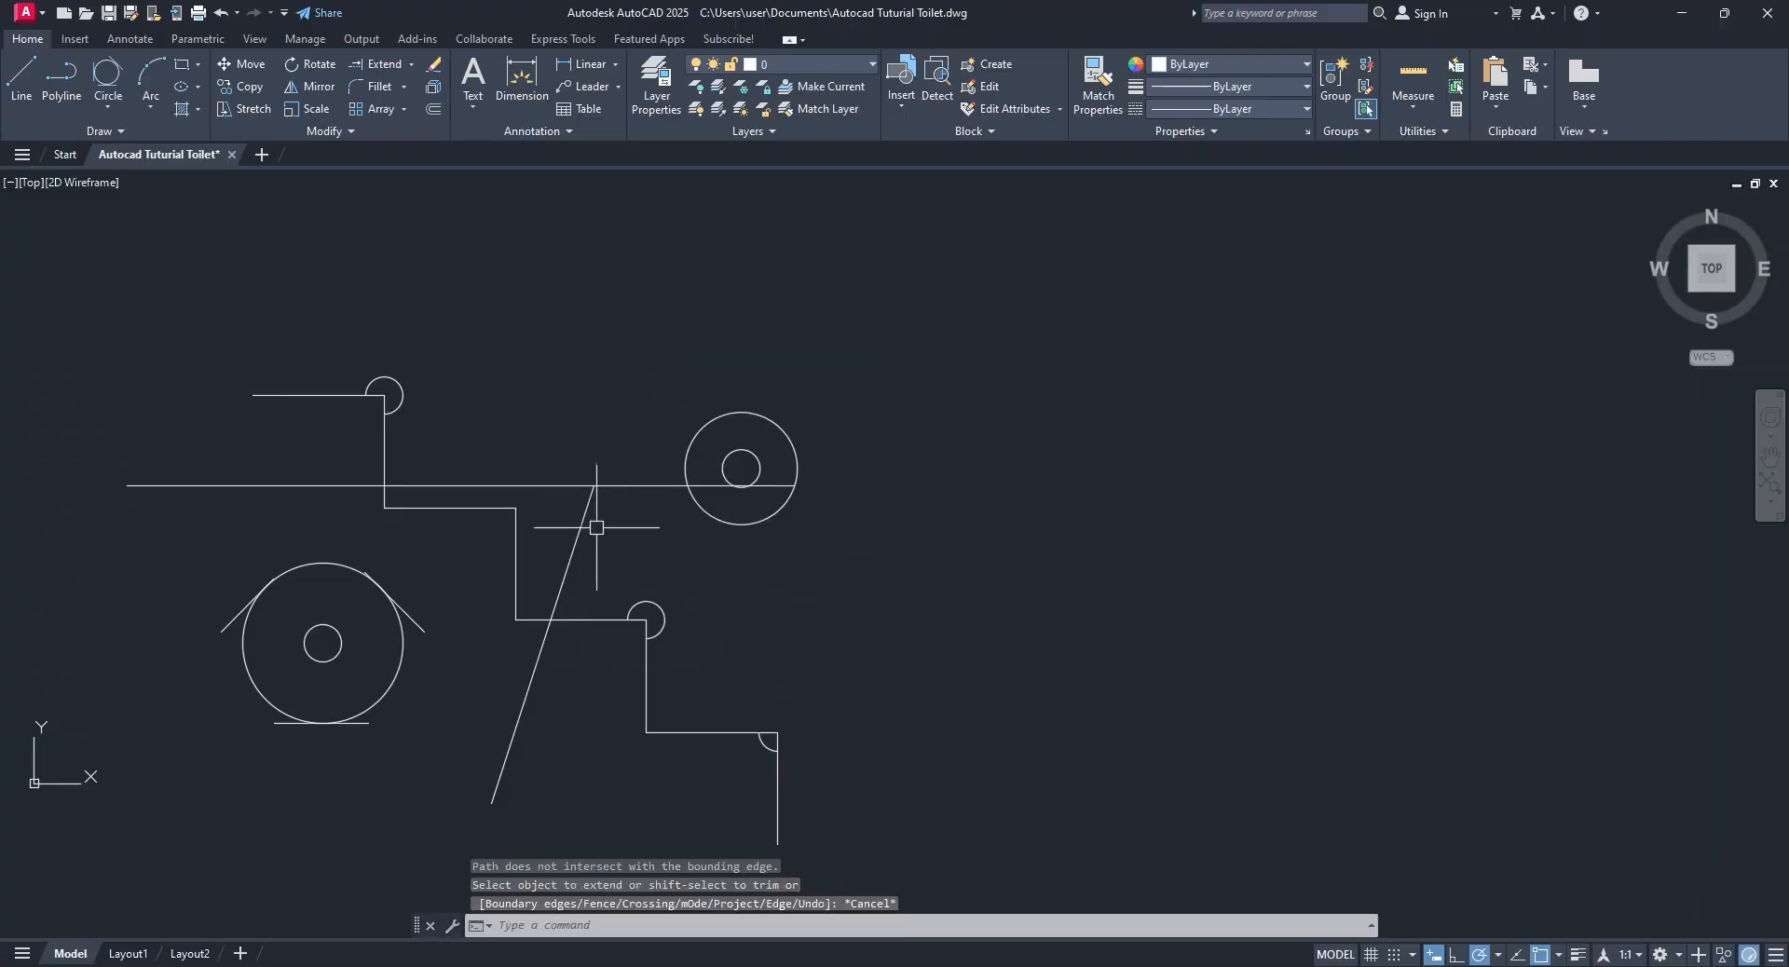
Draw two connected lines around the radius-300 circle: a nearly horizontal one above it and a steep one down its right side.
click(26, 86)
click(499, 282)
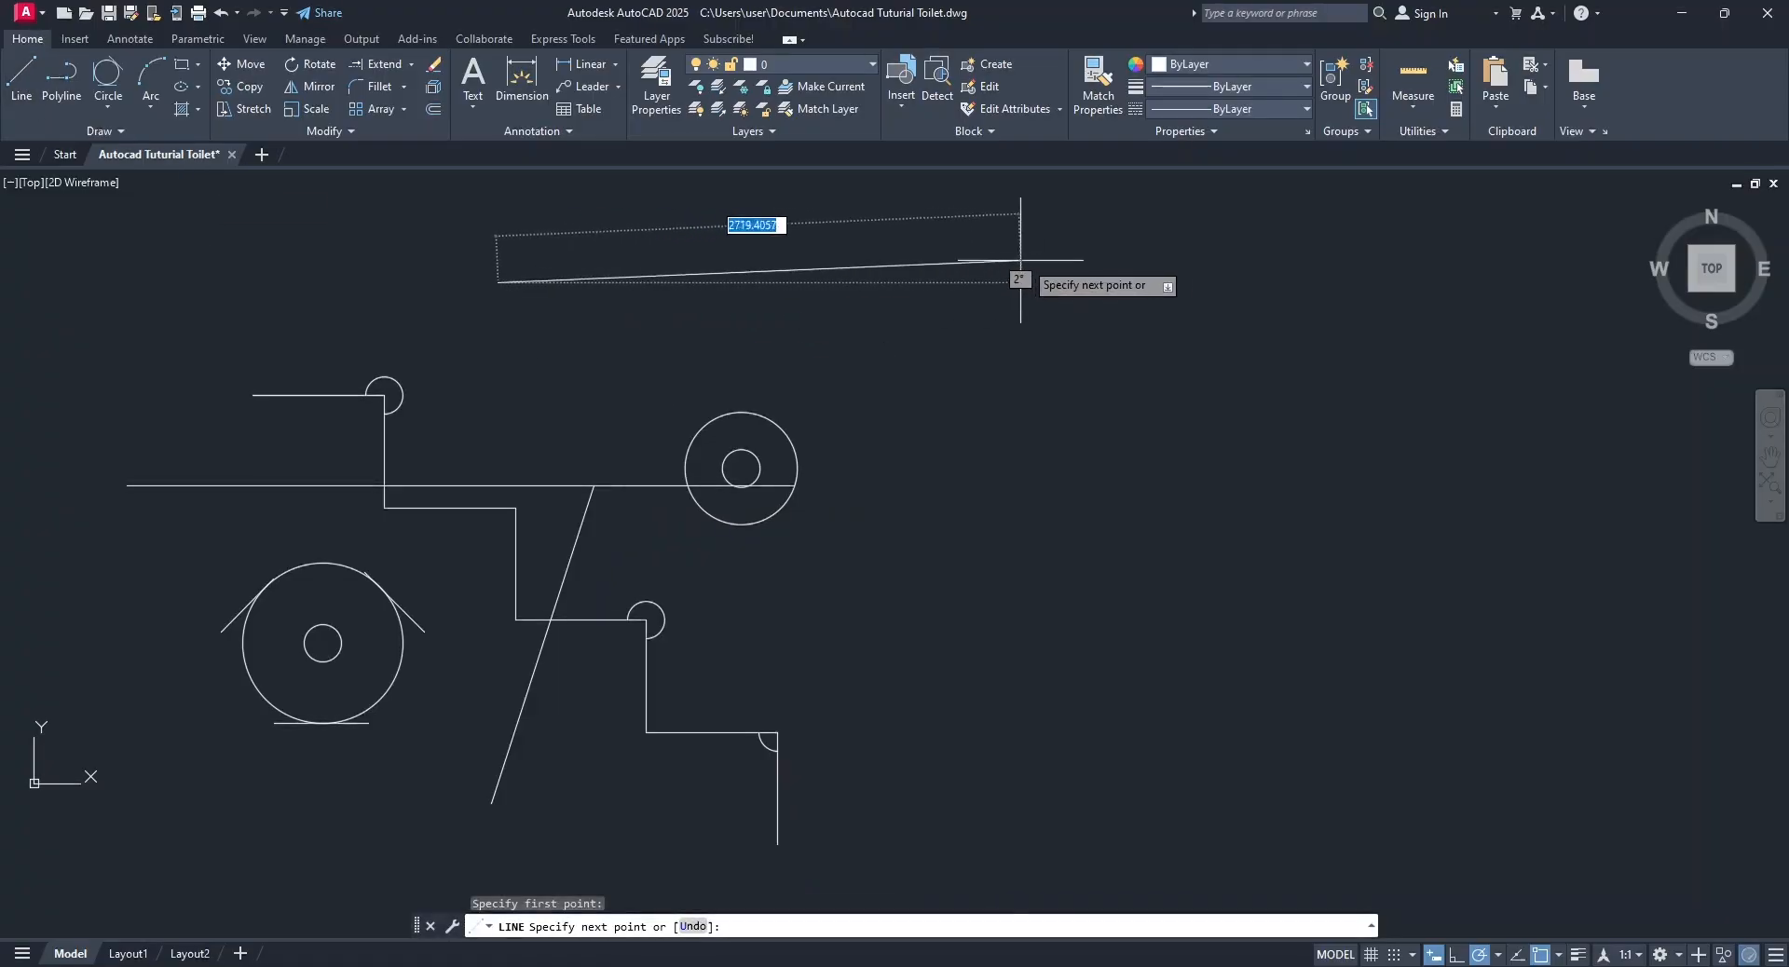
click(1048, 262)
click(1086, 781)
key(Escape)
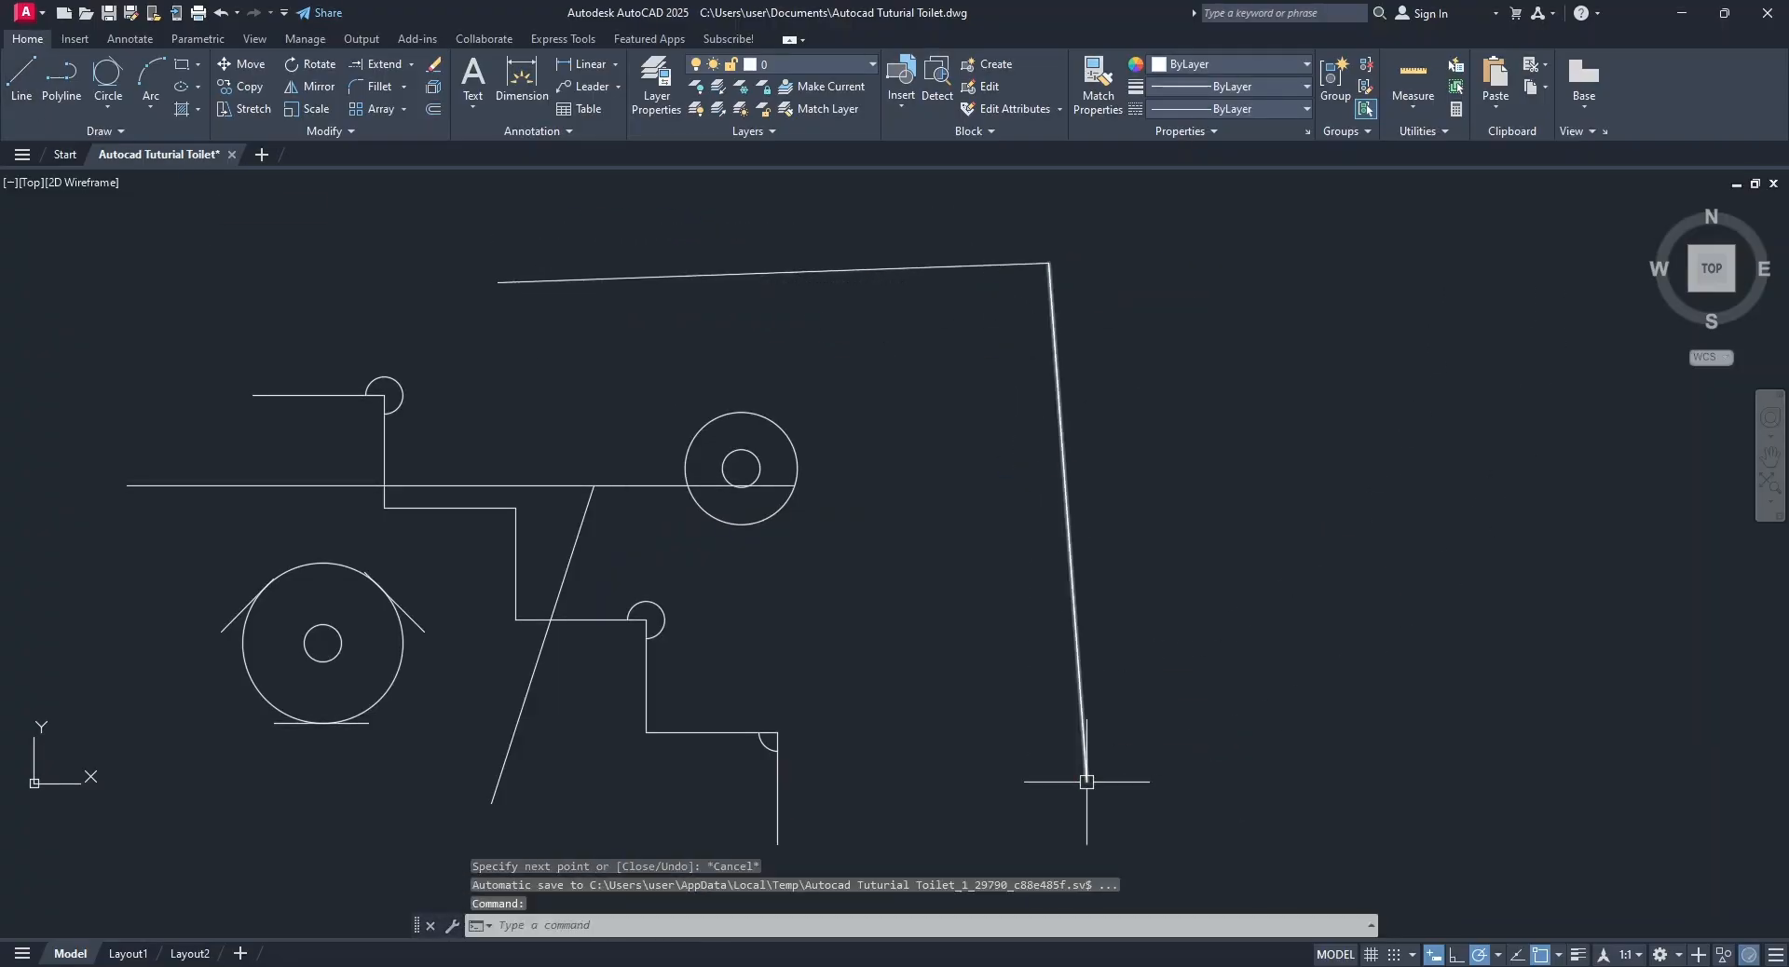
Extend the slanted line up to the new upper line and the long horizontal line to the new steep right-hand line.
click(390, 60)
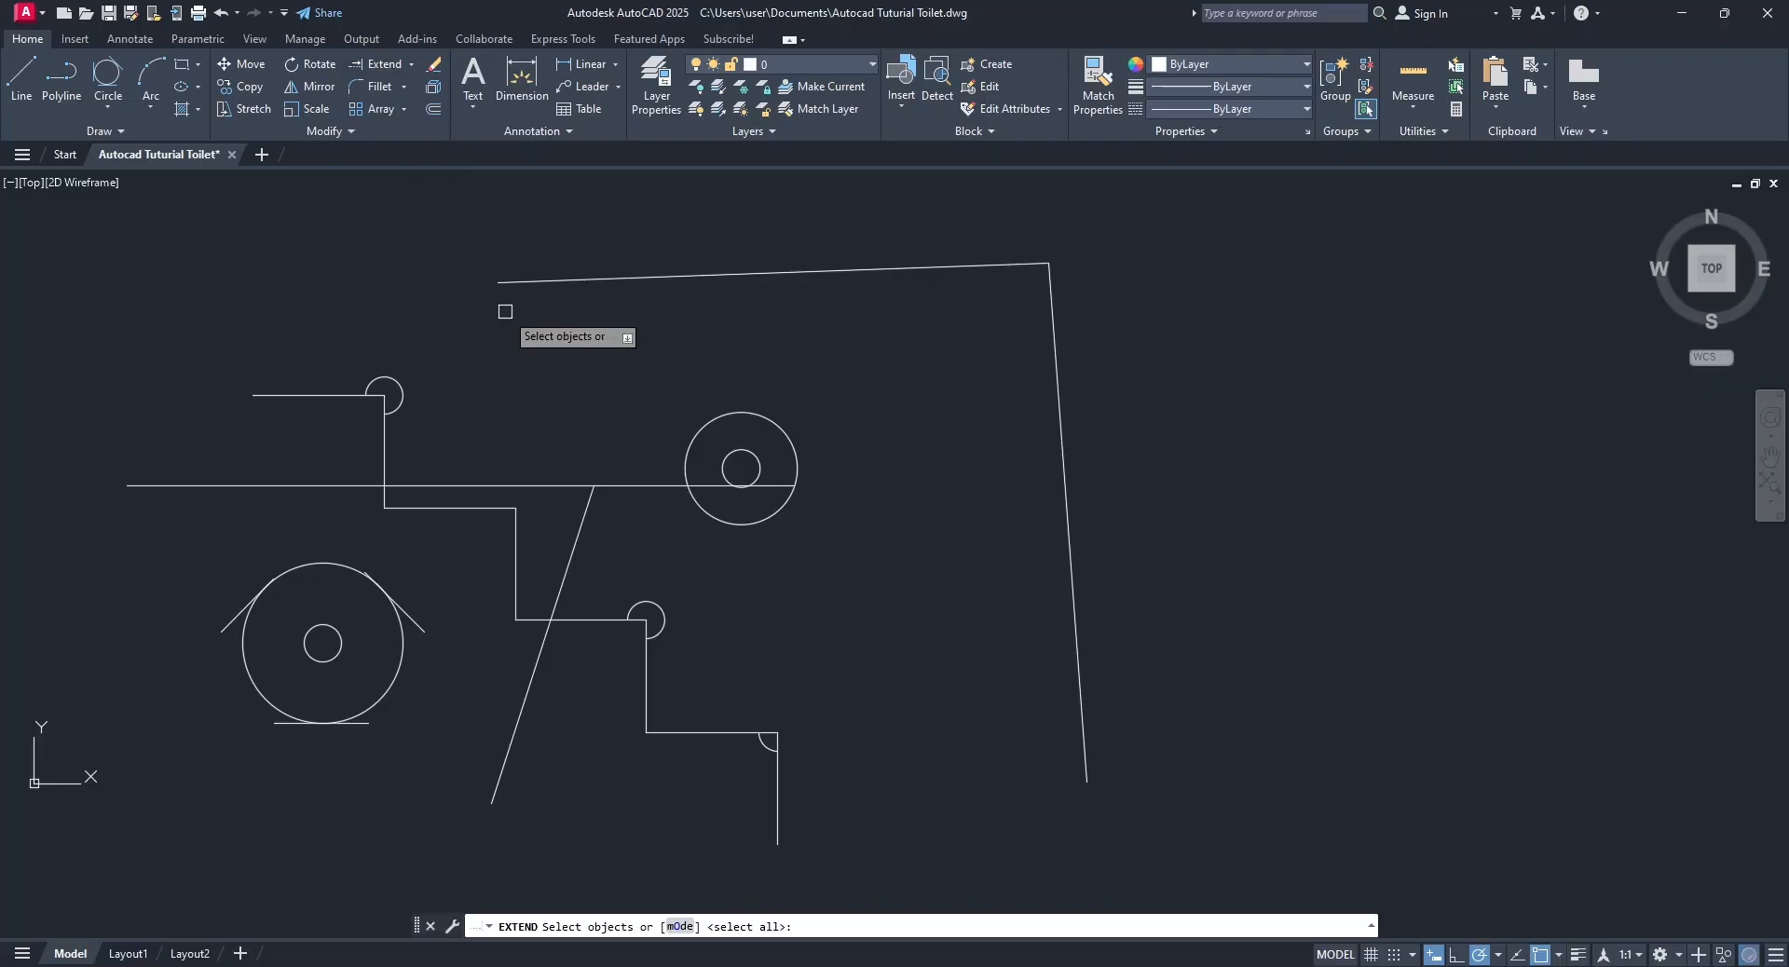
key(Return)
click(604, 485)
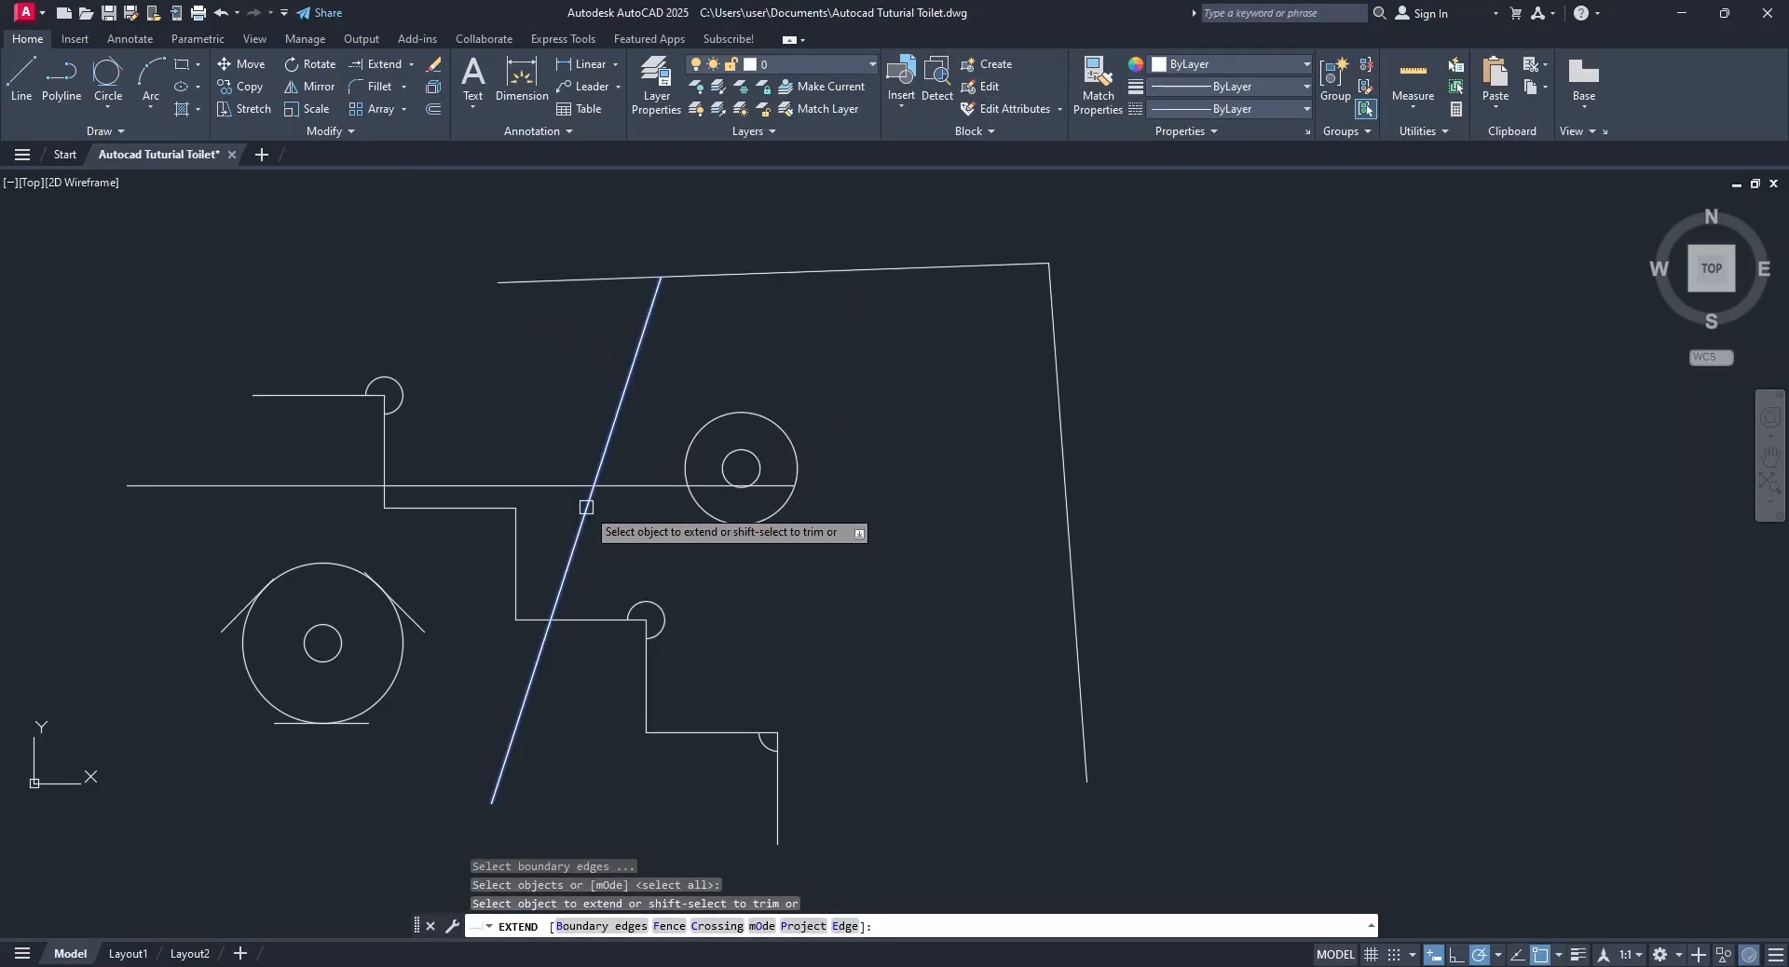
click(585, 506)
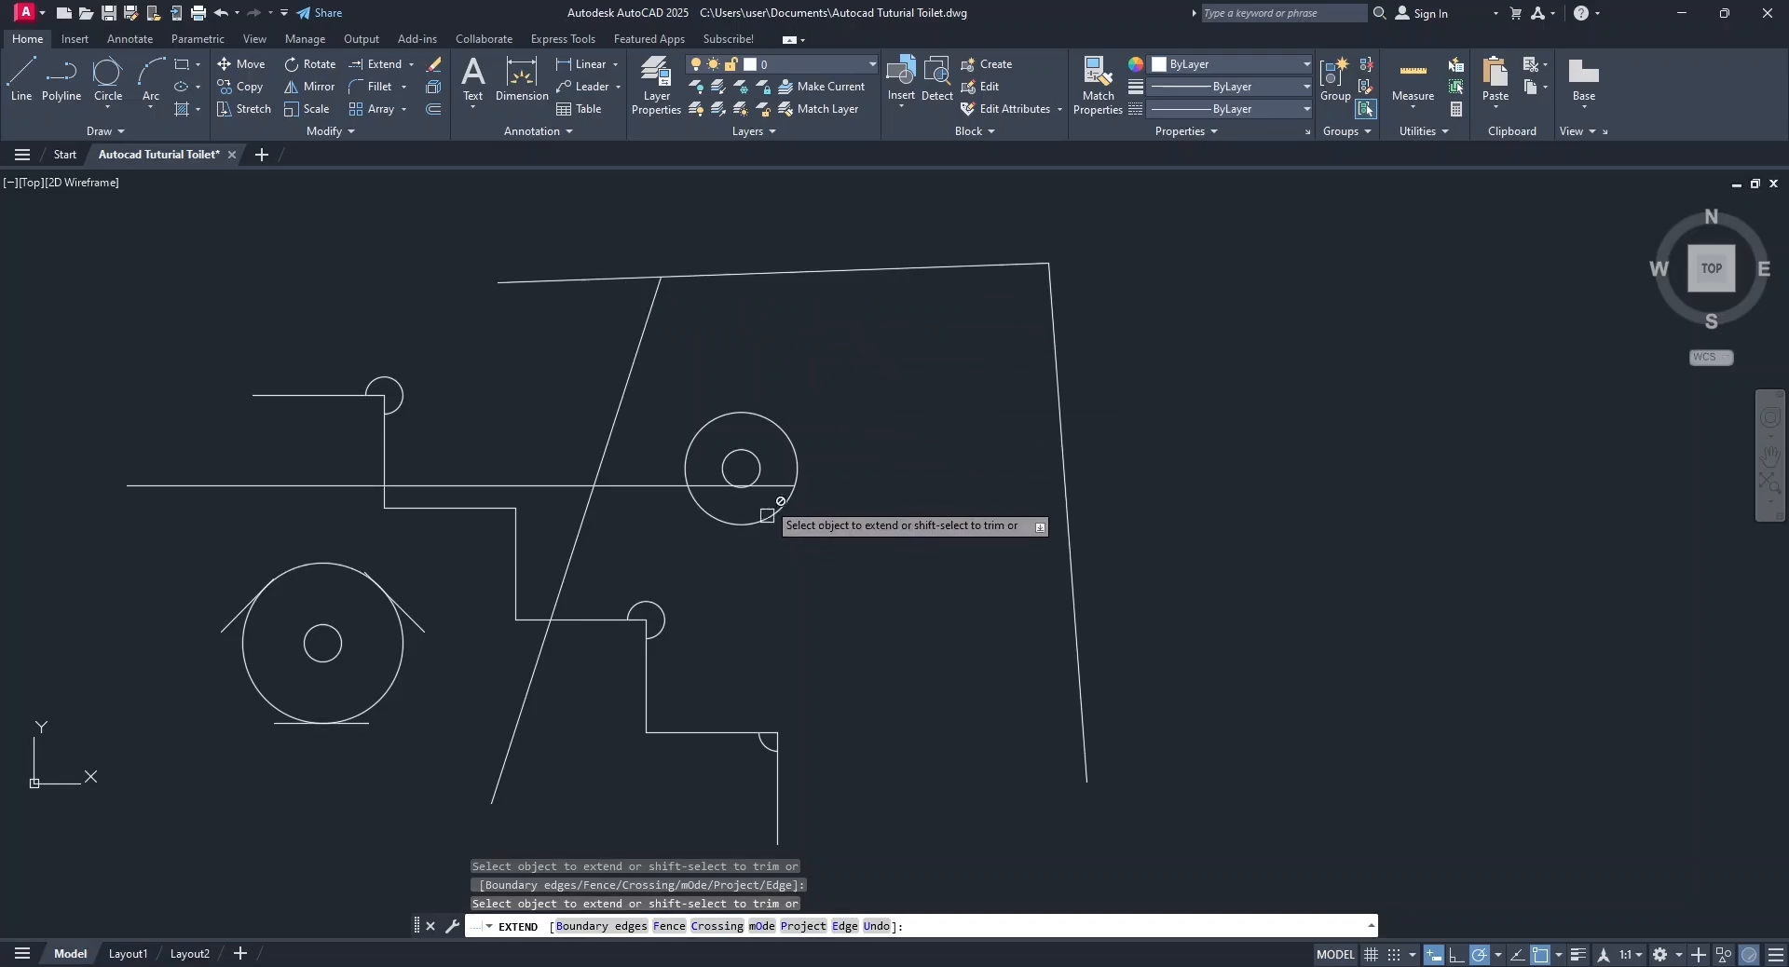
click(777, 482)
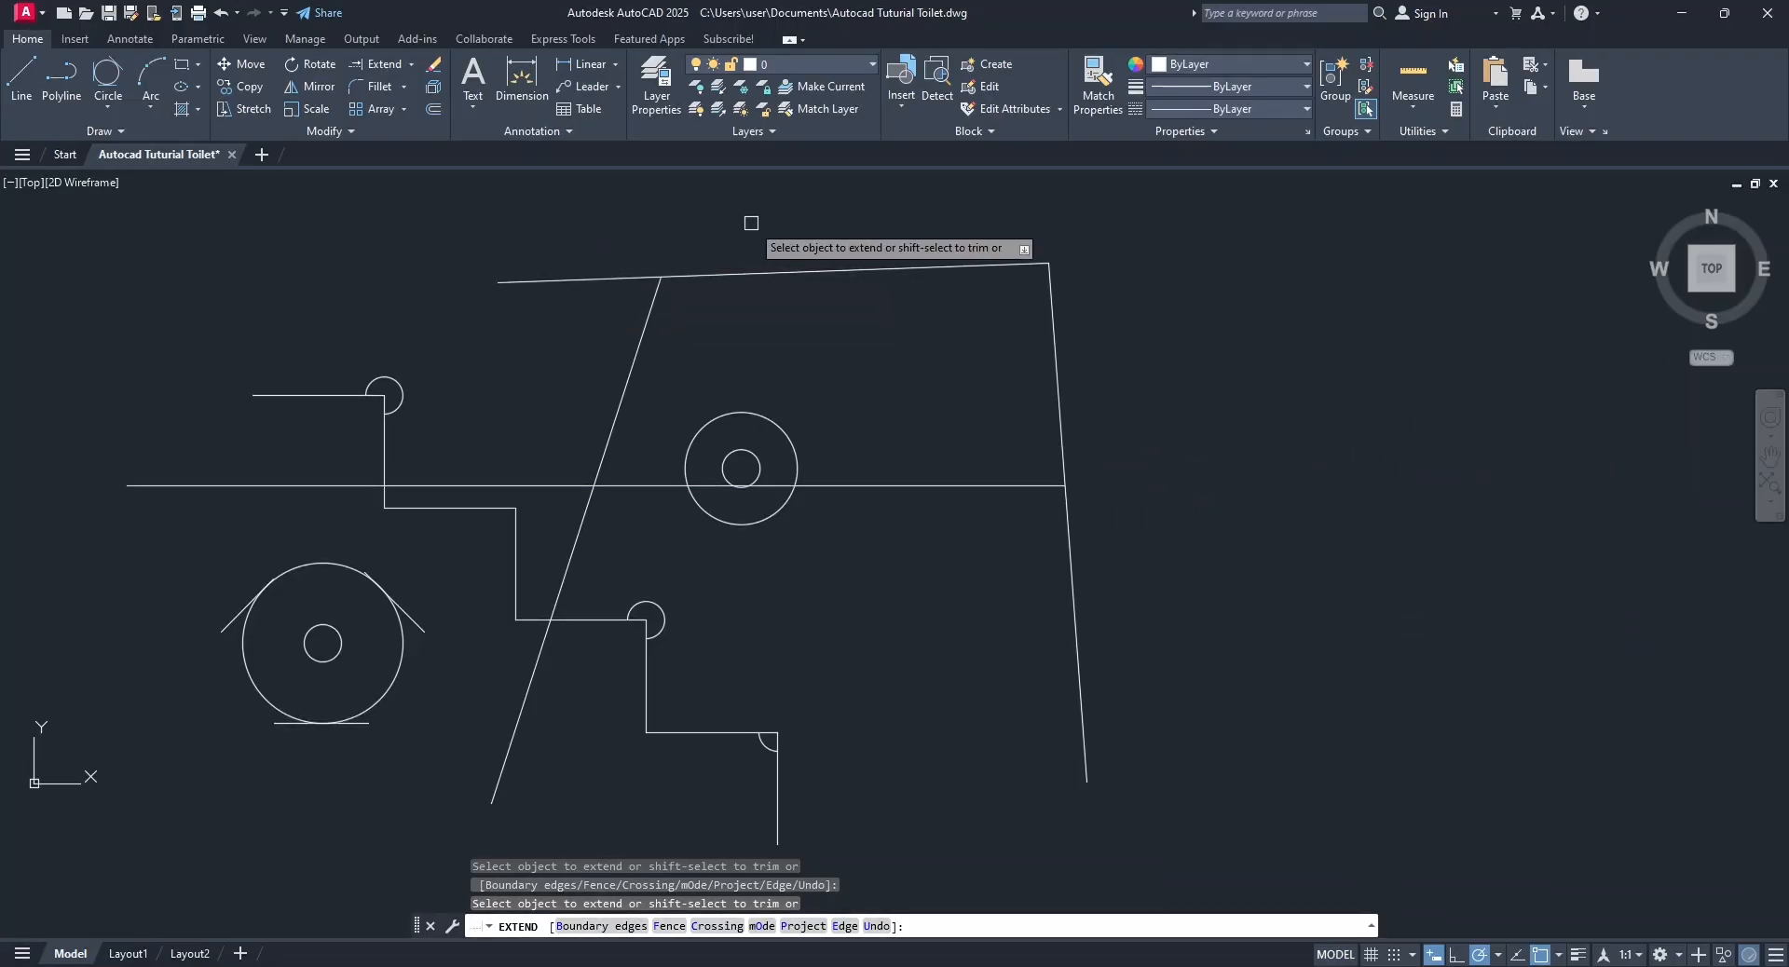
key(Escape)
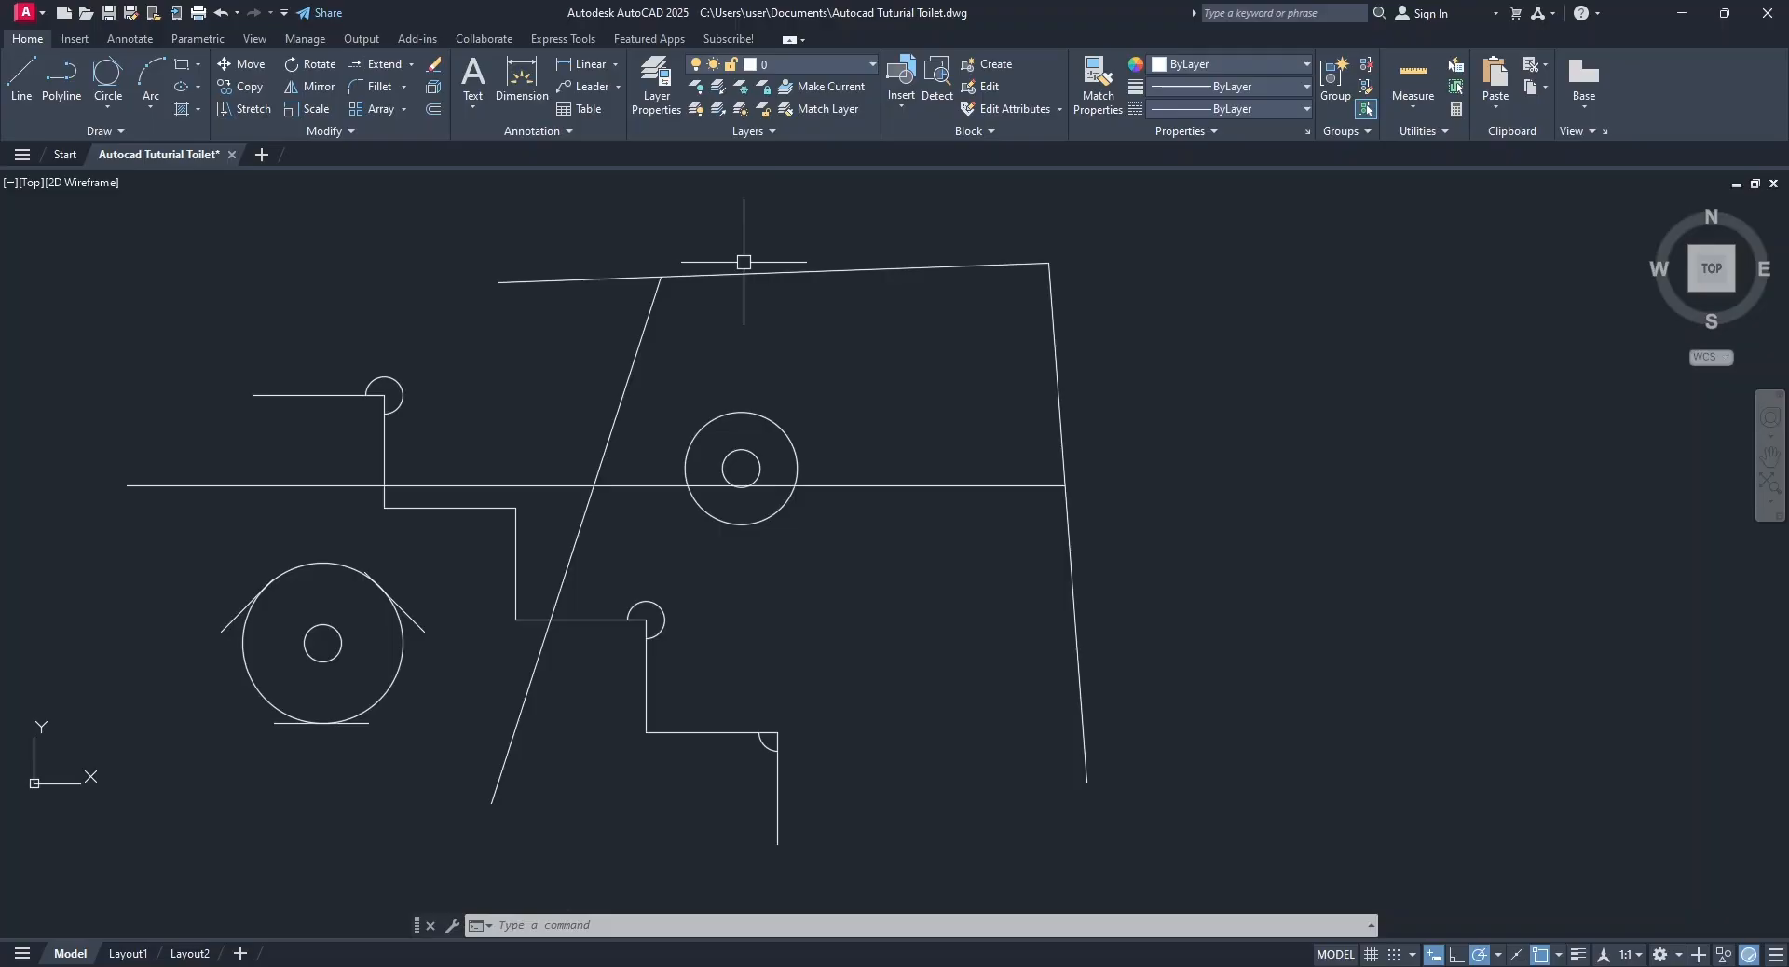
Offset the upper line downward and the steep right-hand line inward, both by 200.
click(434, 109)
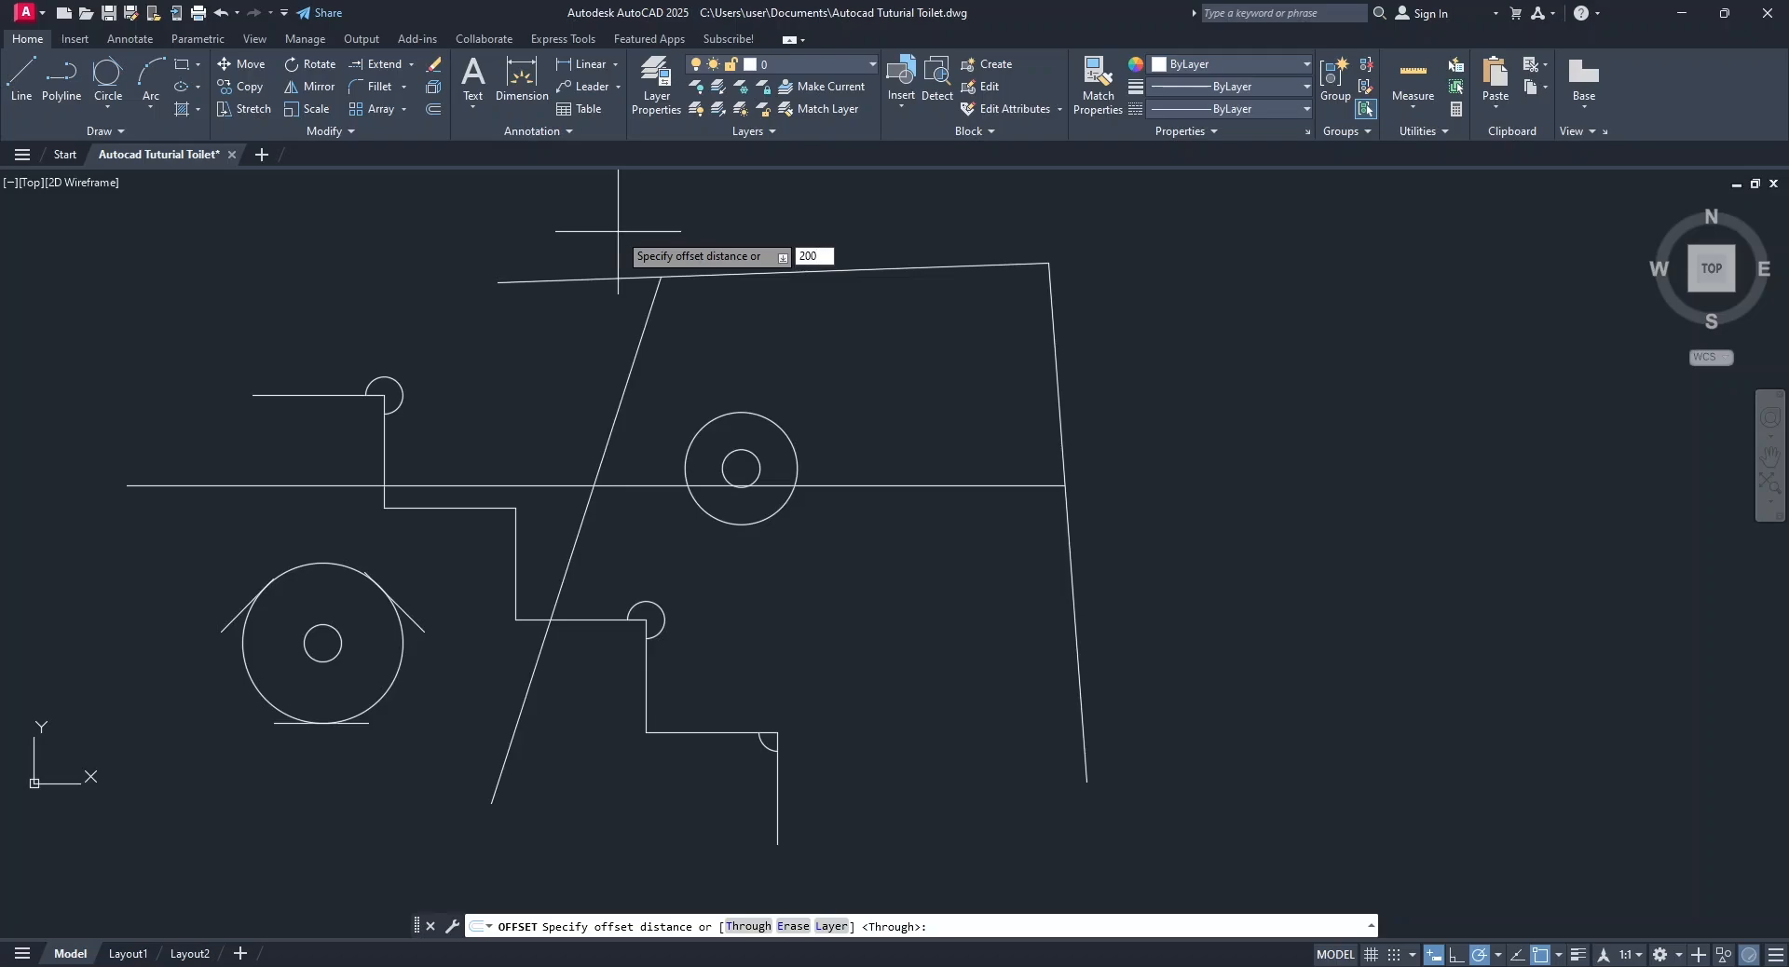
key(Return)
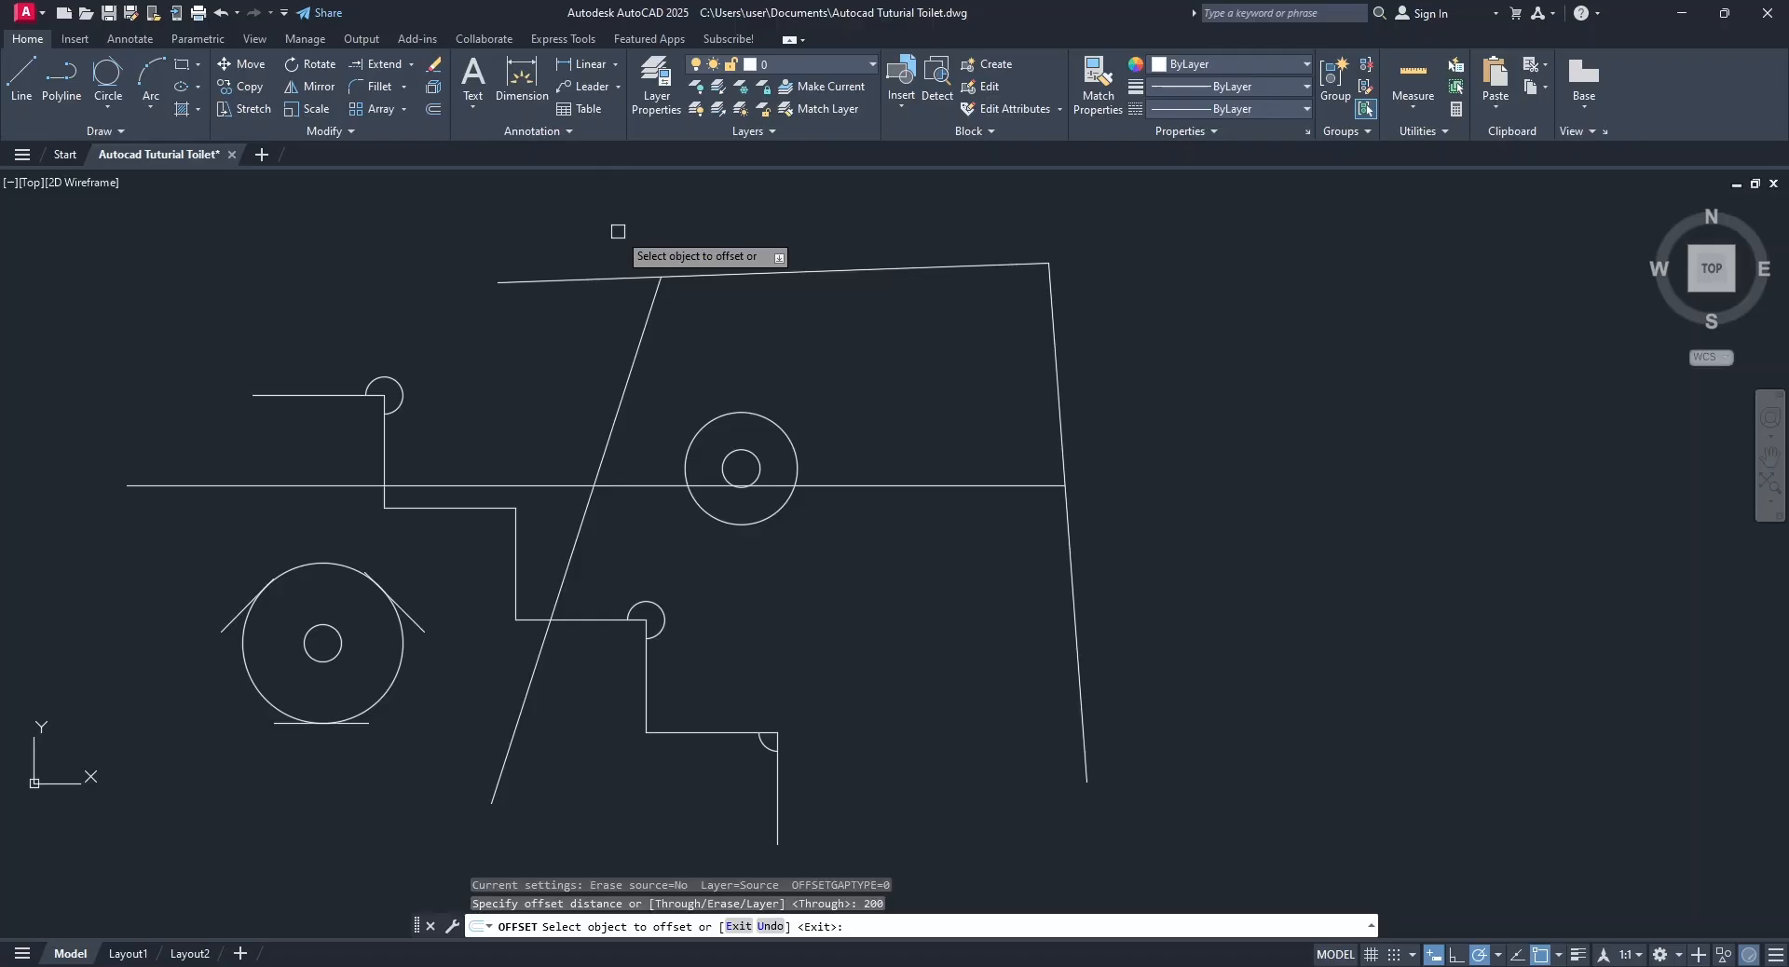
click(607, 278)
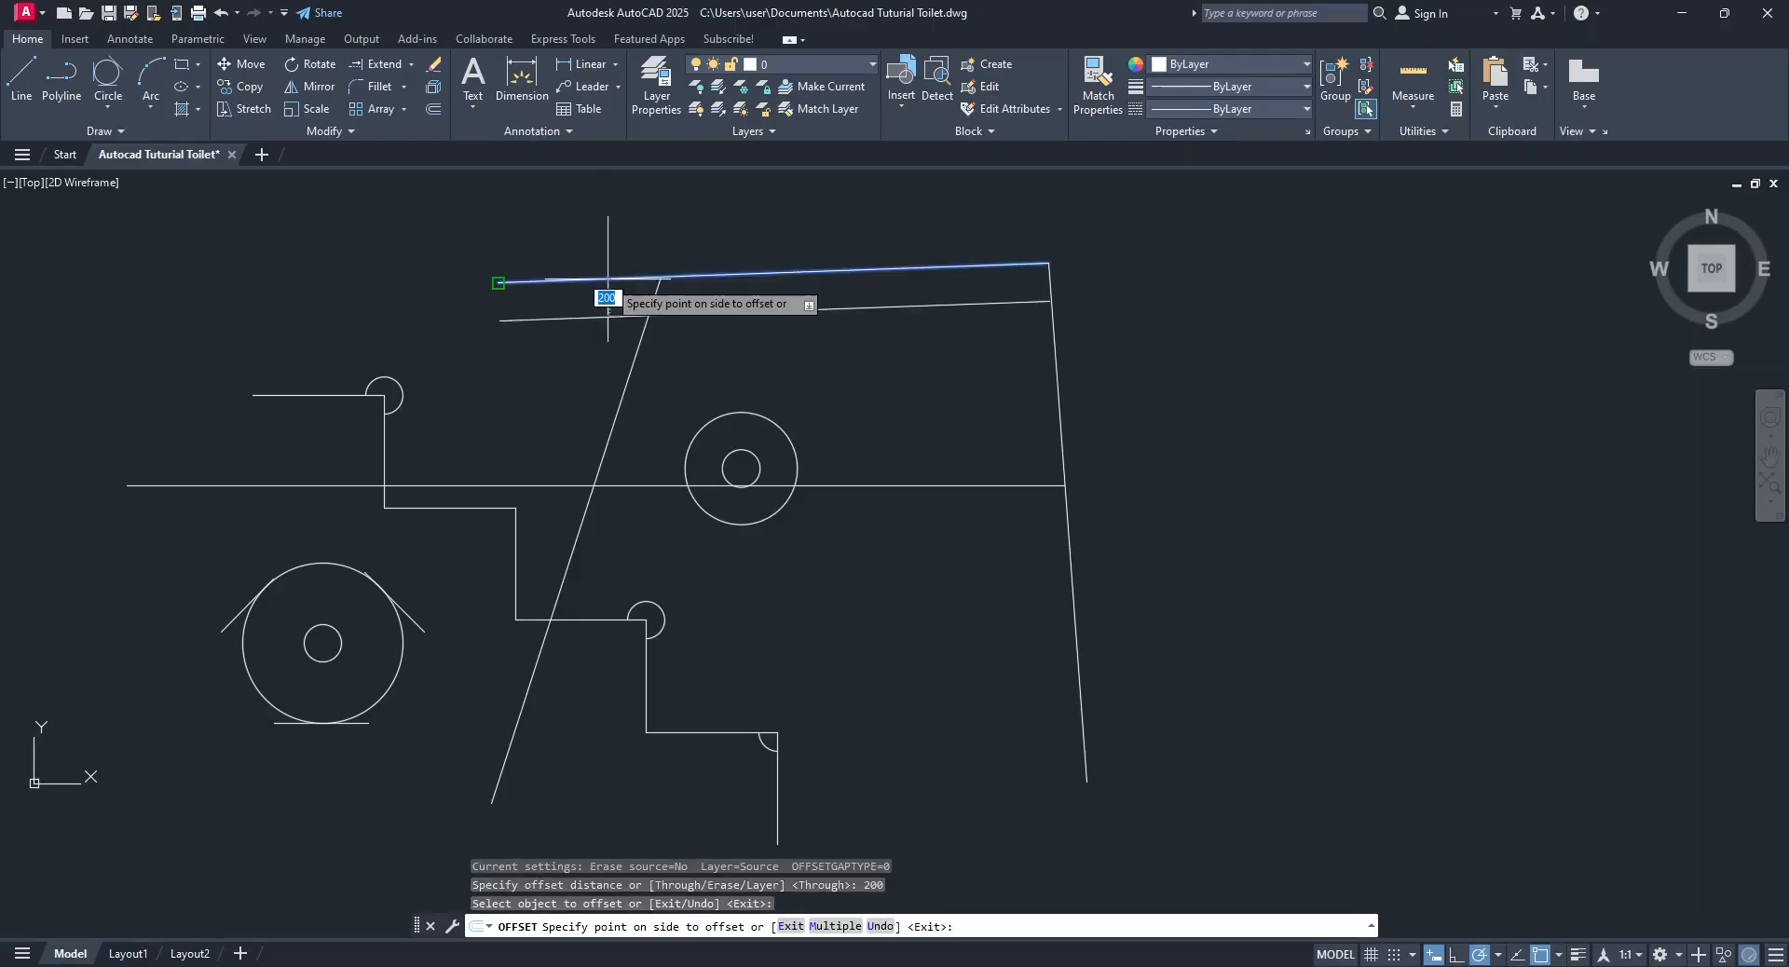
click(575, 455)
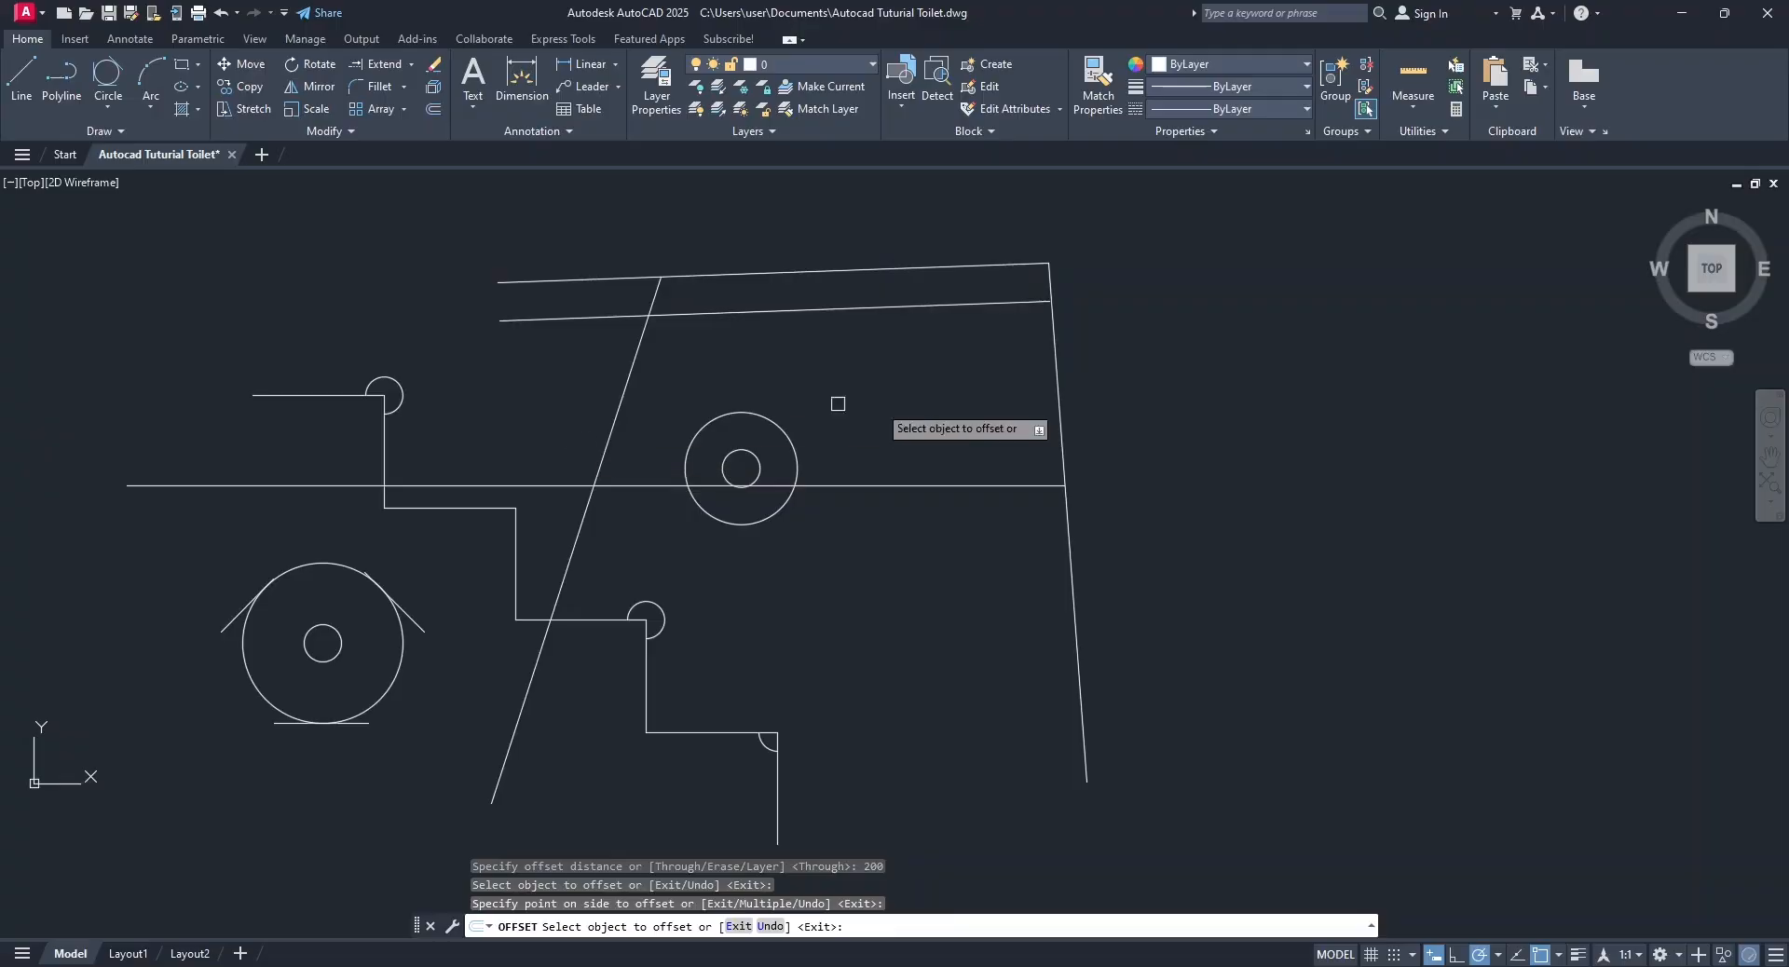
click(1060, 407)
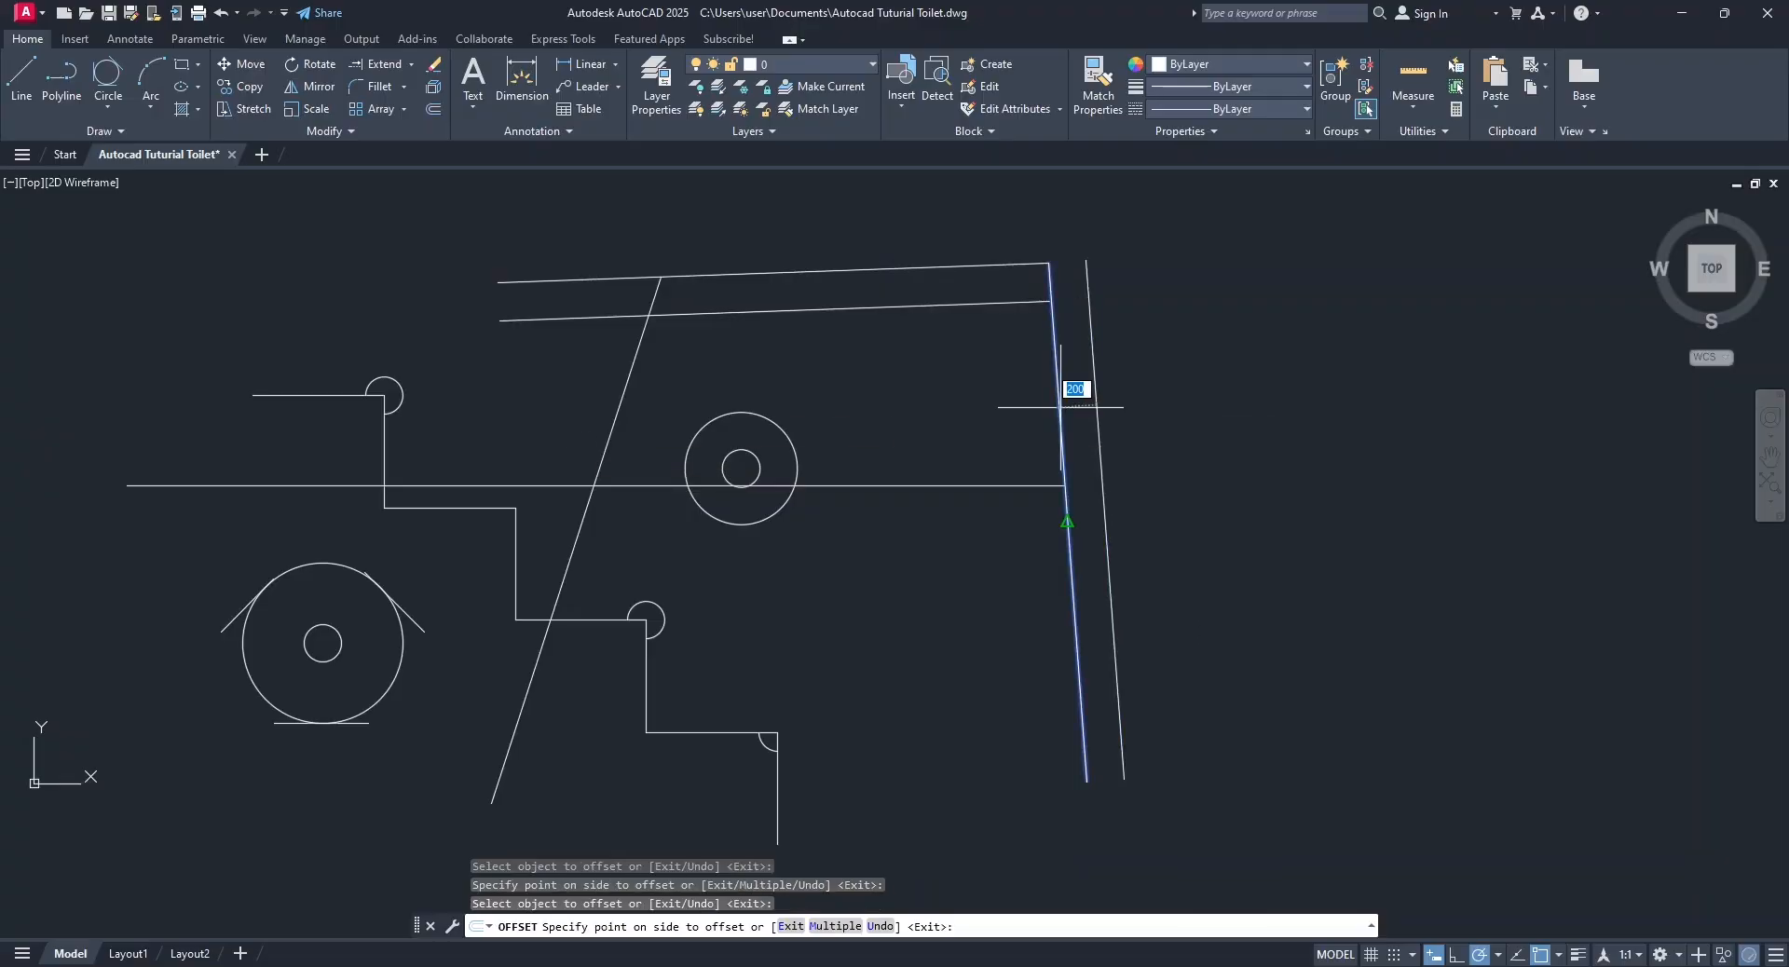
click(825, 433)
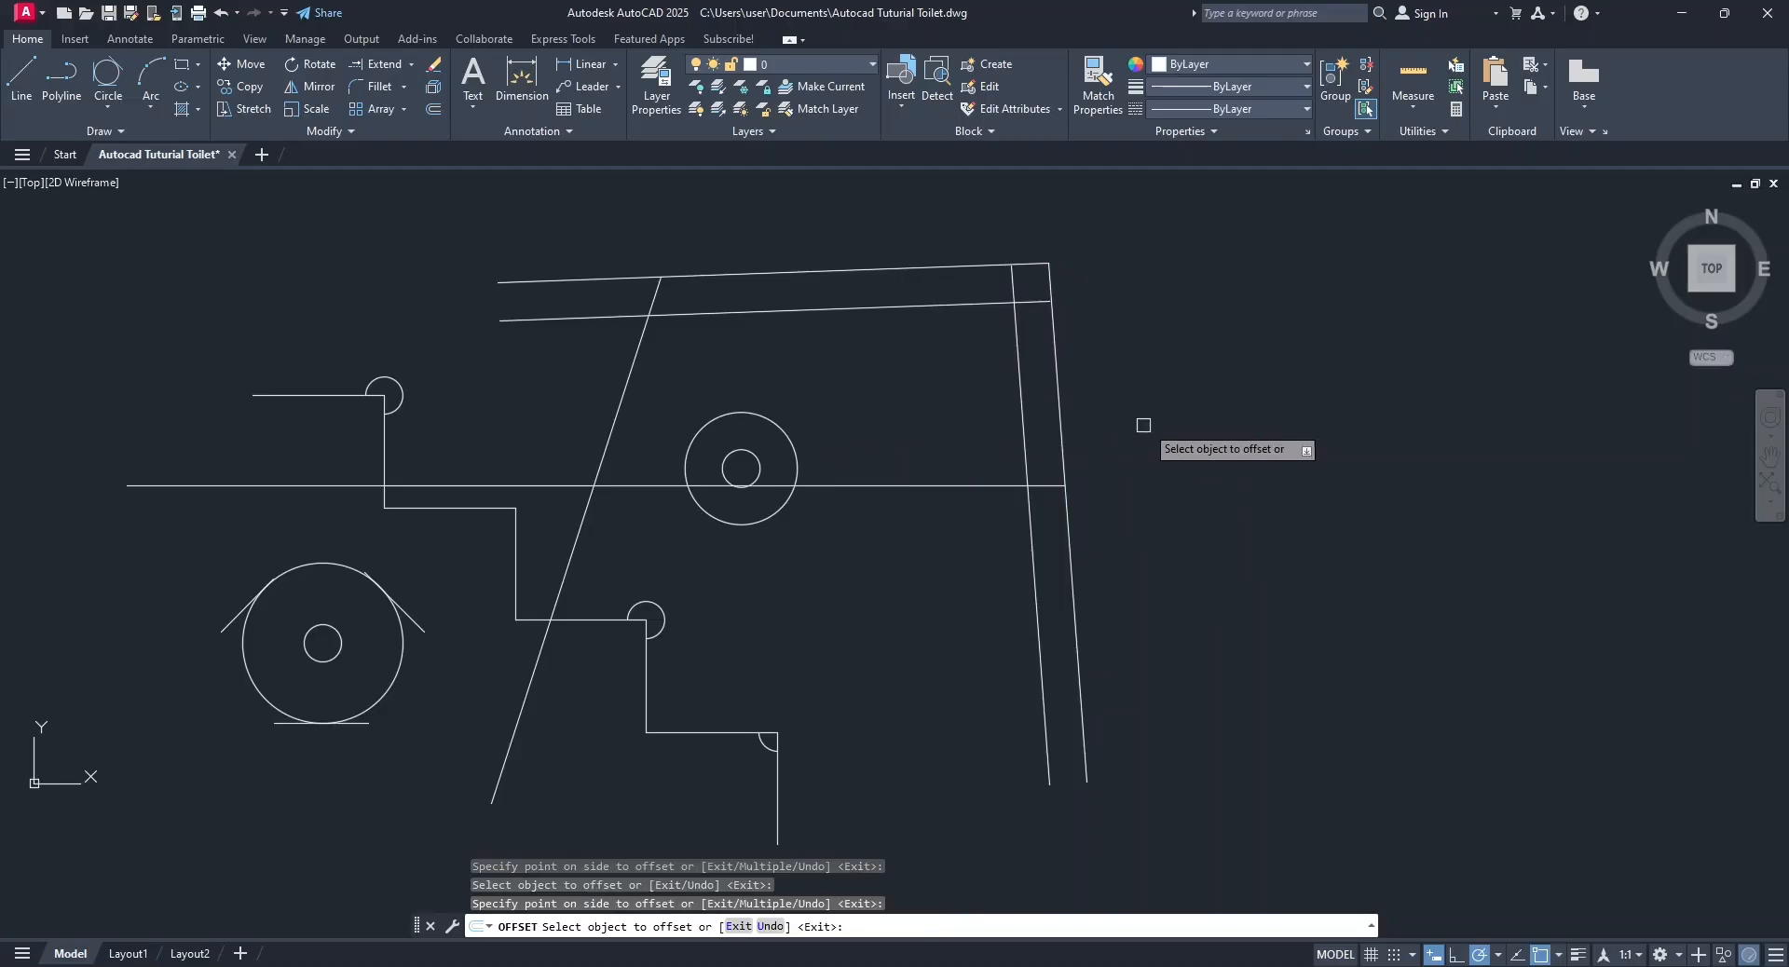
Offset the steep right-hand line outward and the long horizontal line upward, both by 200.
click(1060, 424)
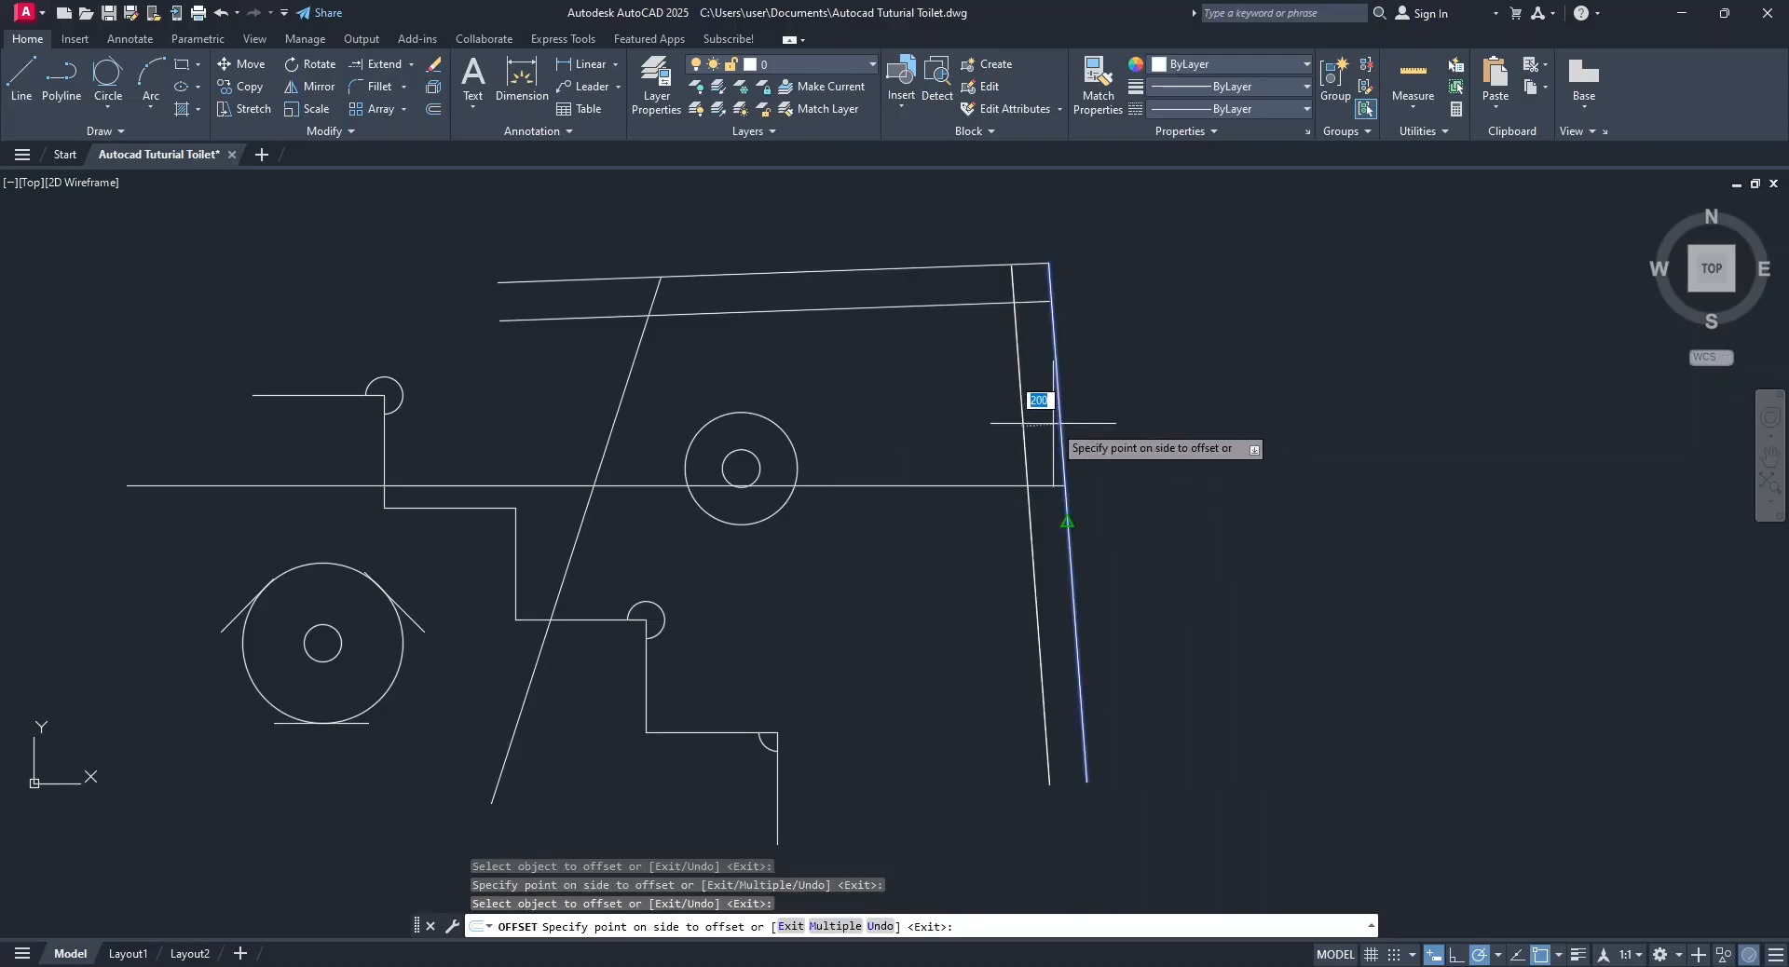
click(1379, 312)
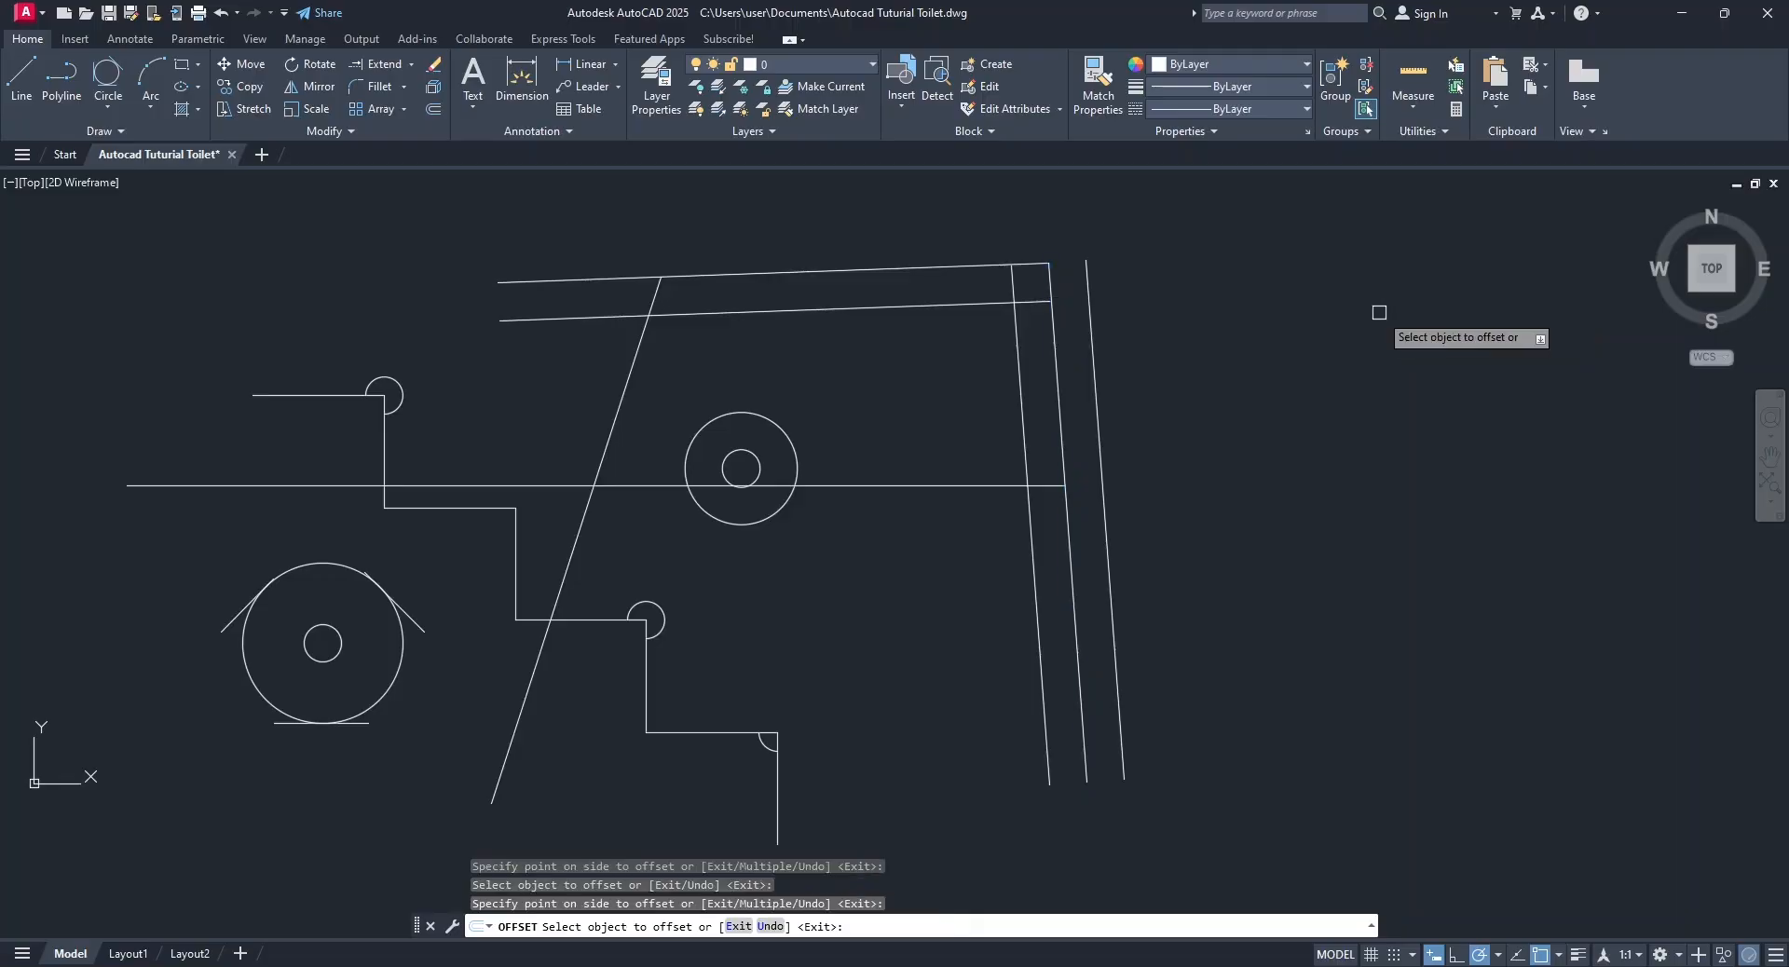
click(926, 485)
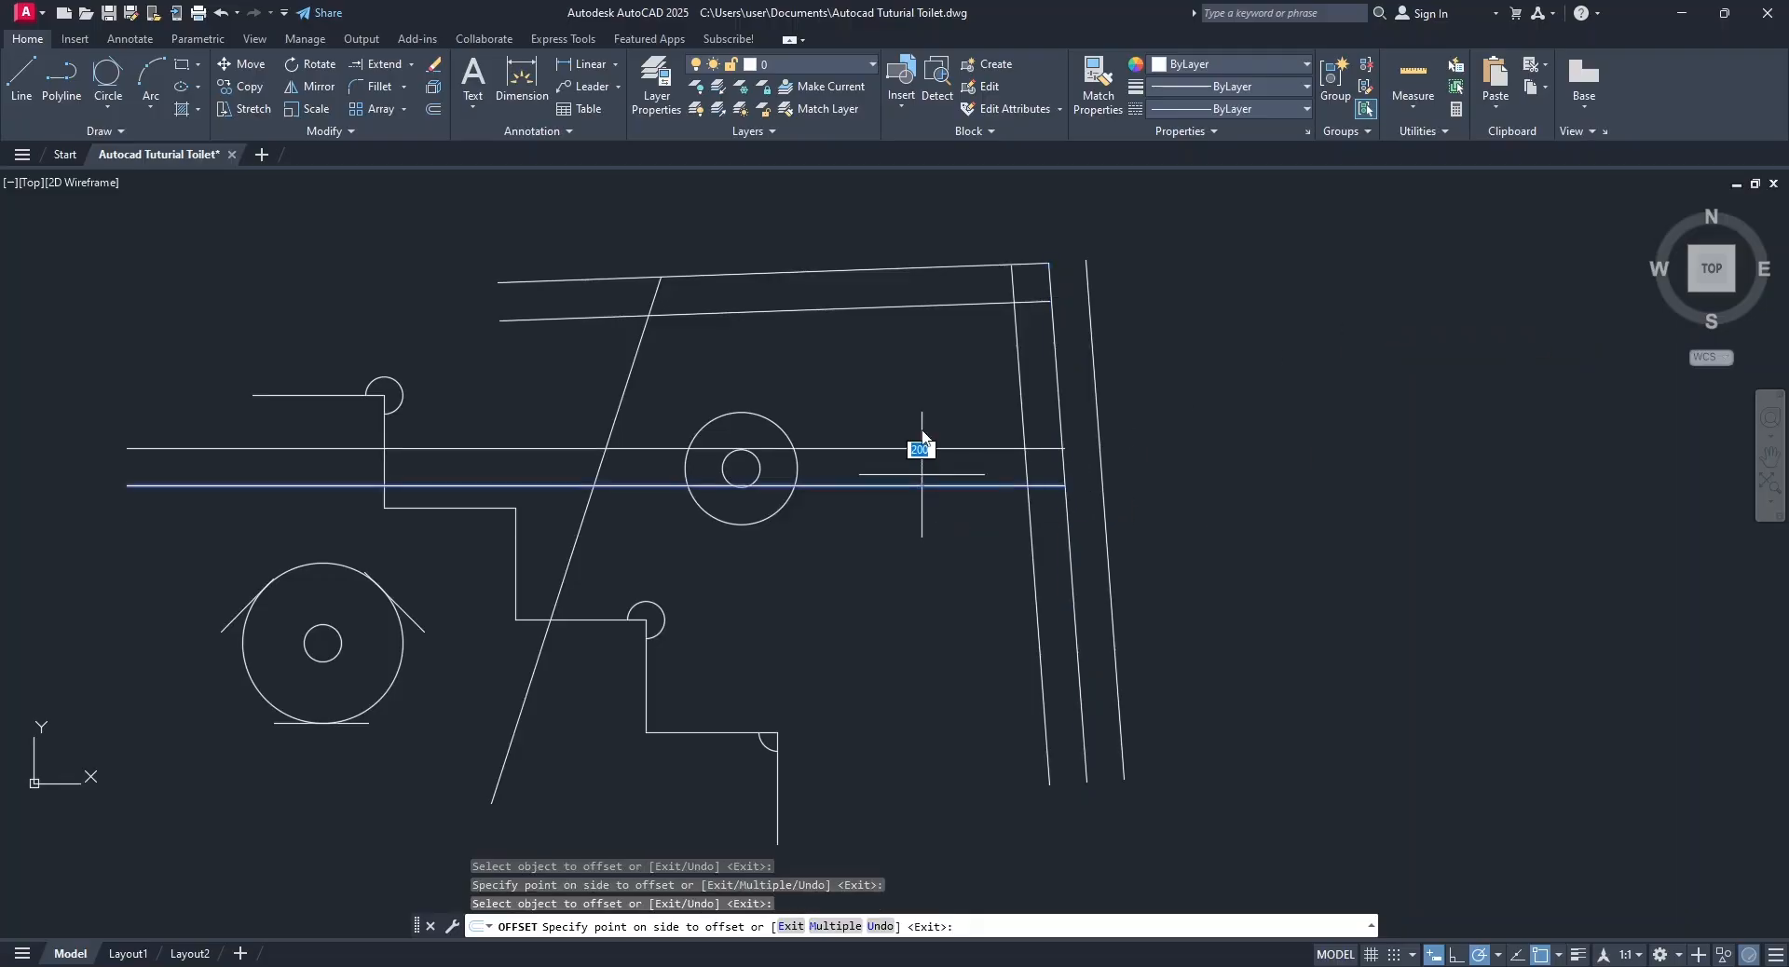
click(926, 326)
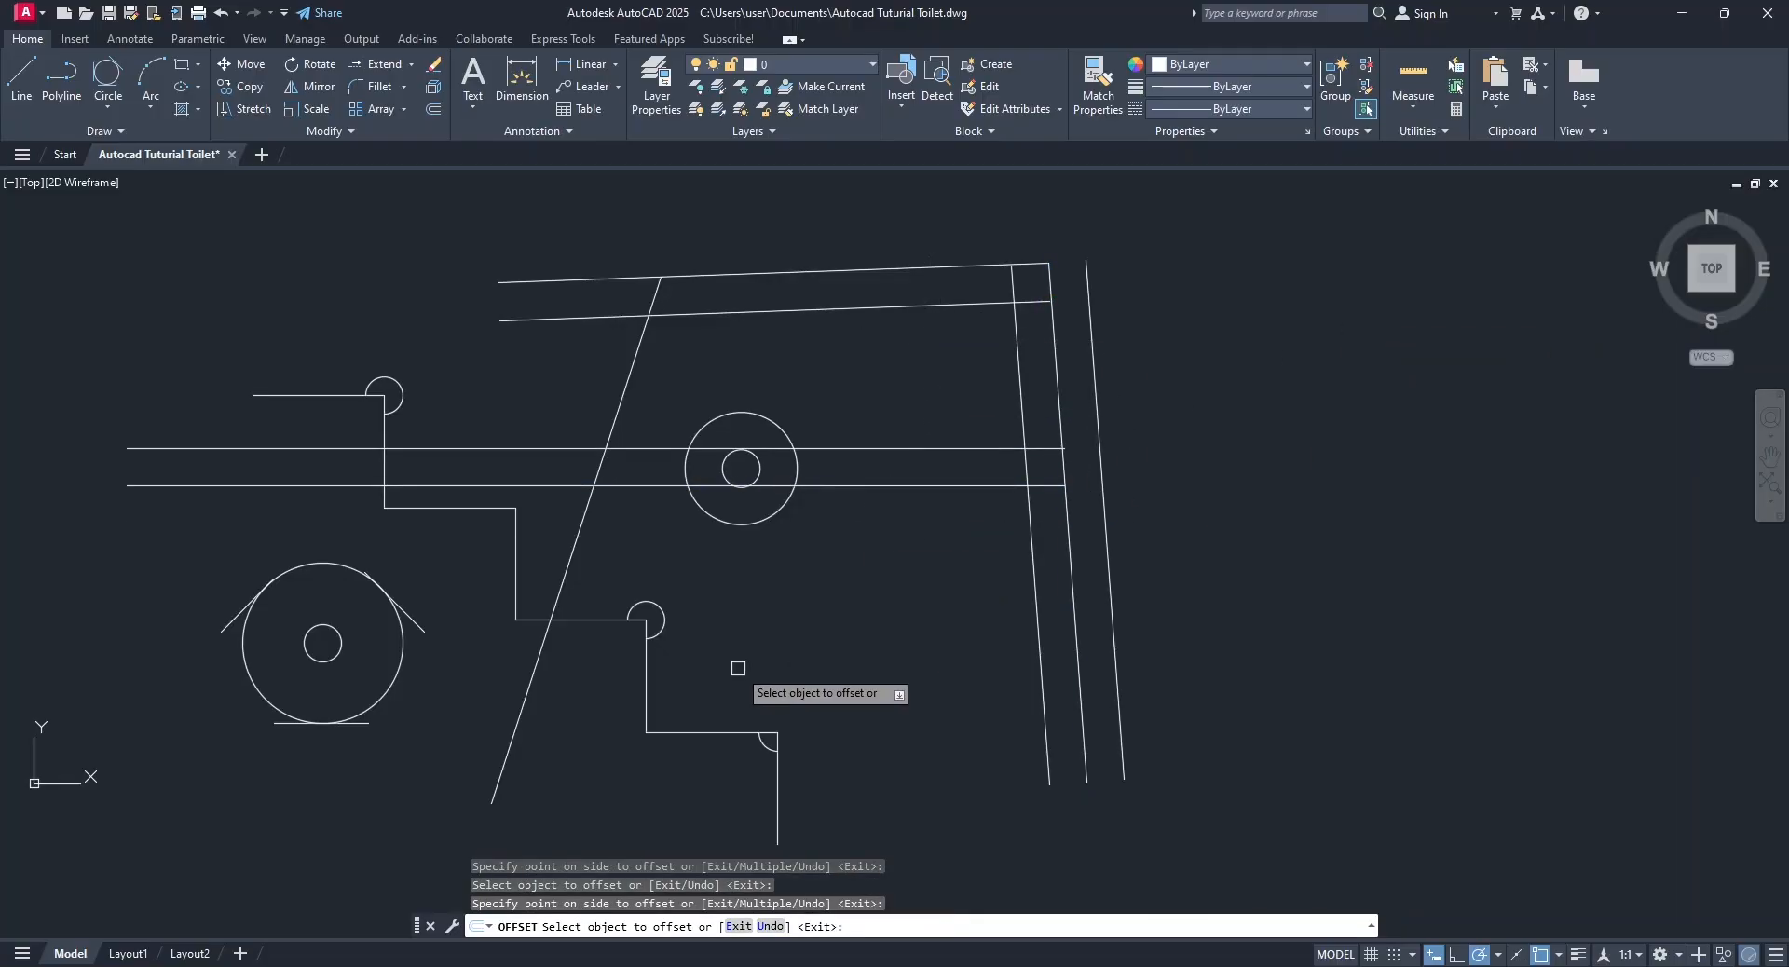
Offset the large circle beside the stairs once inward and twice outward, each by 200, to make concentric rings.
click(399, 676)
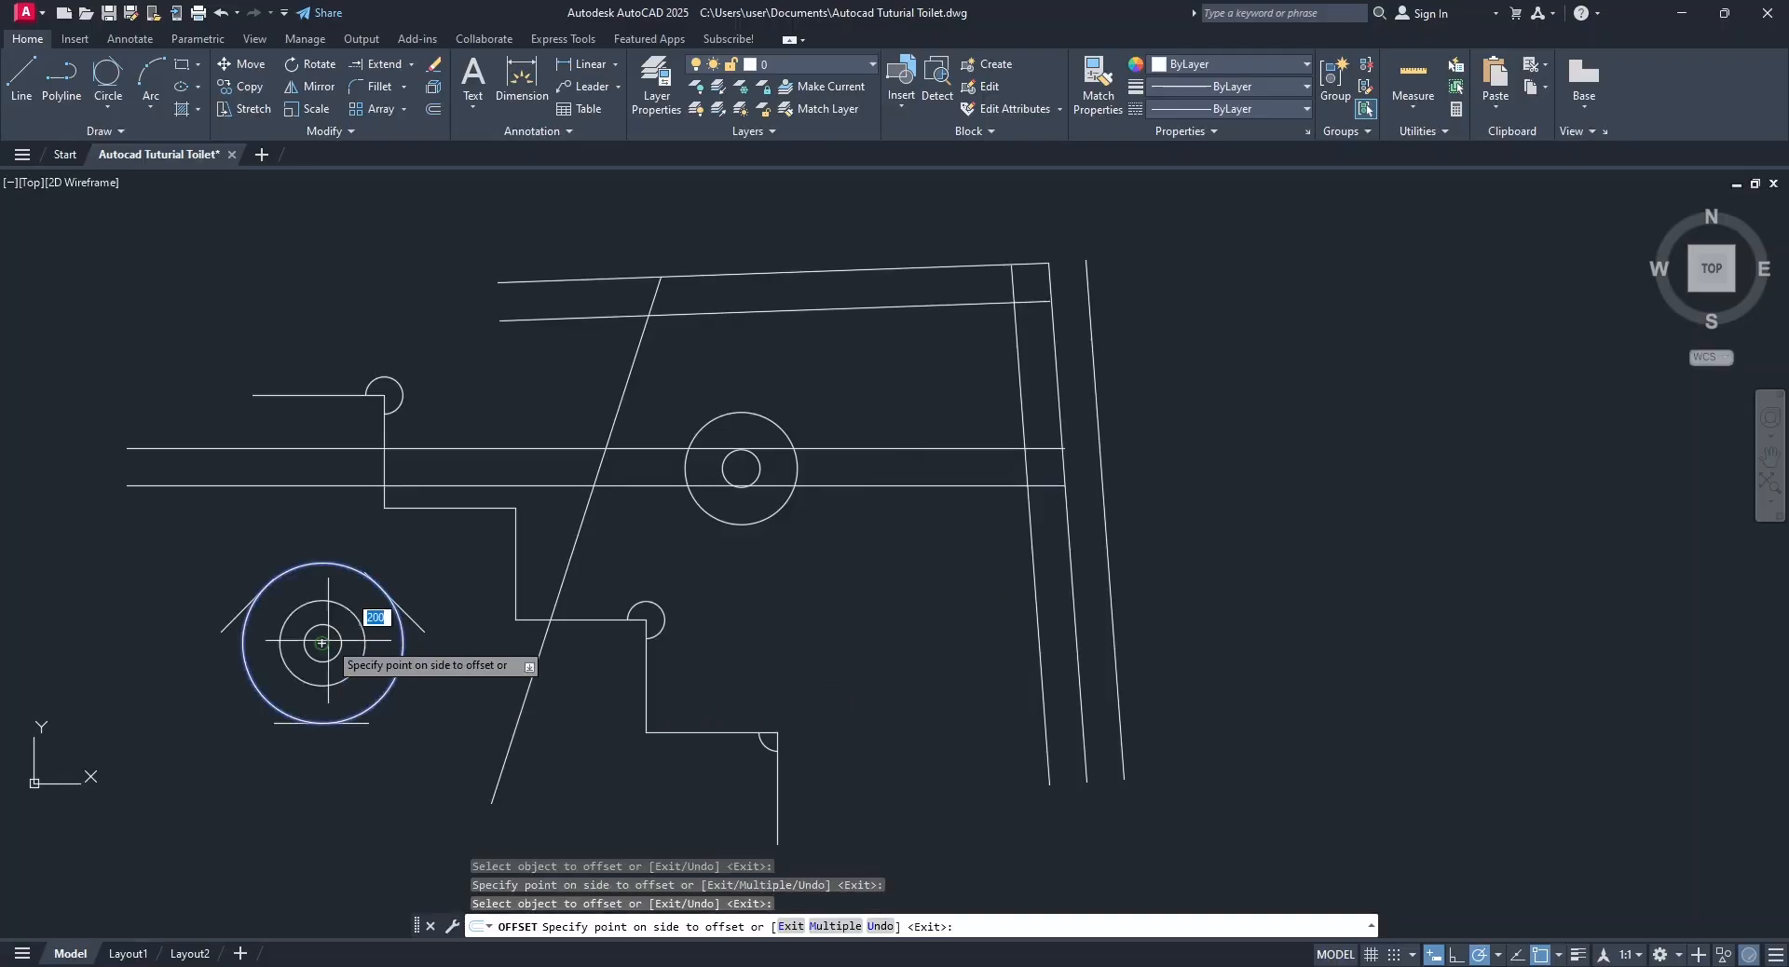
click(389, 657)
click(400, 654)
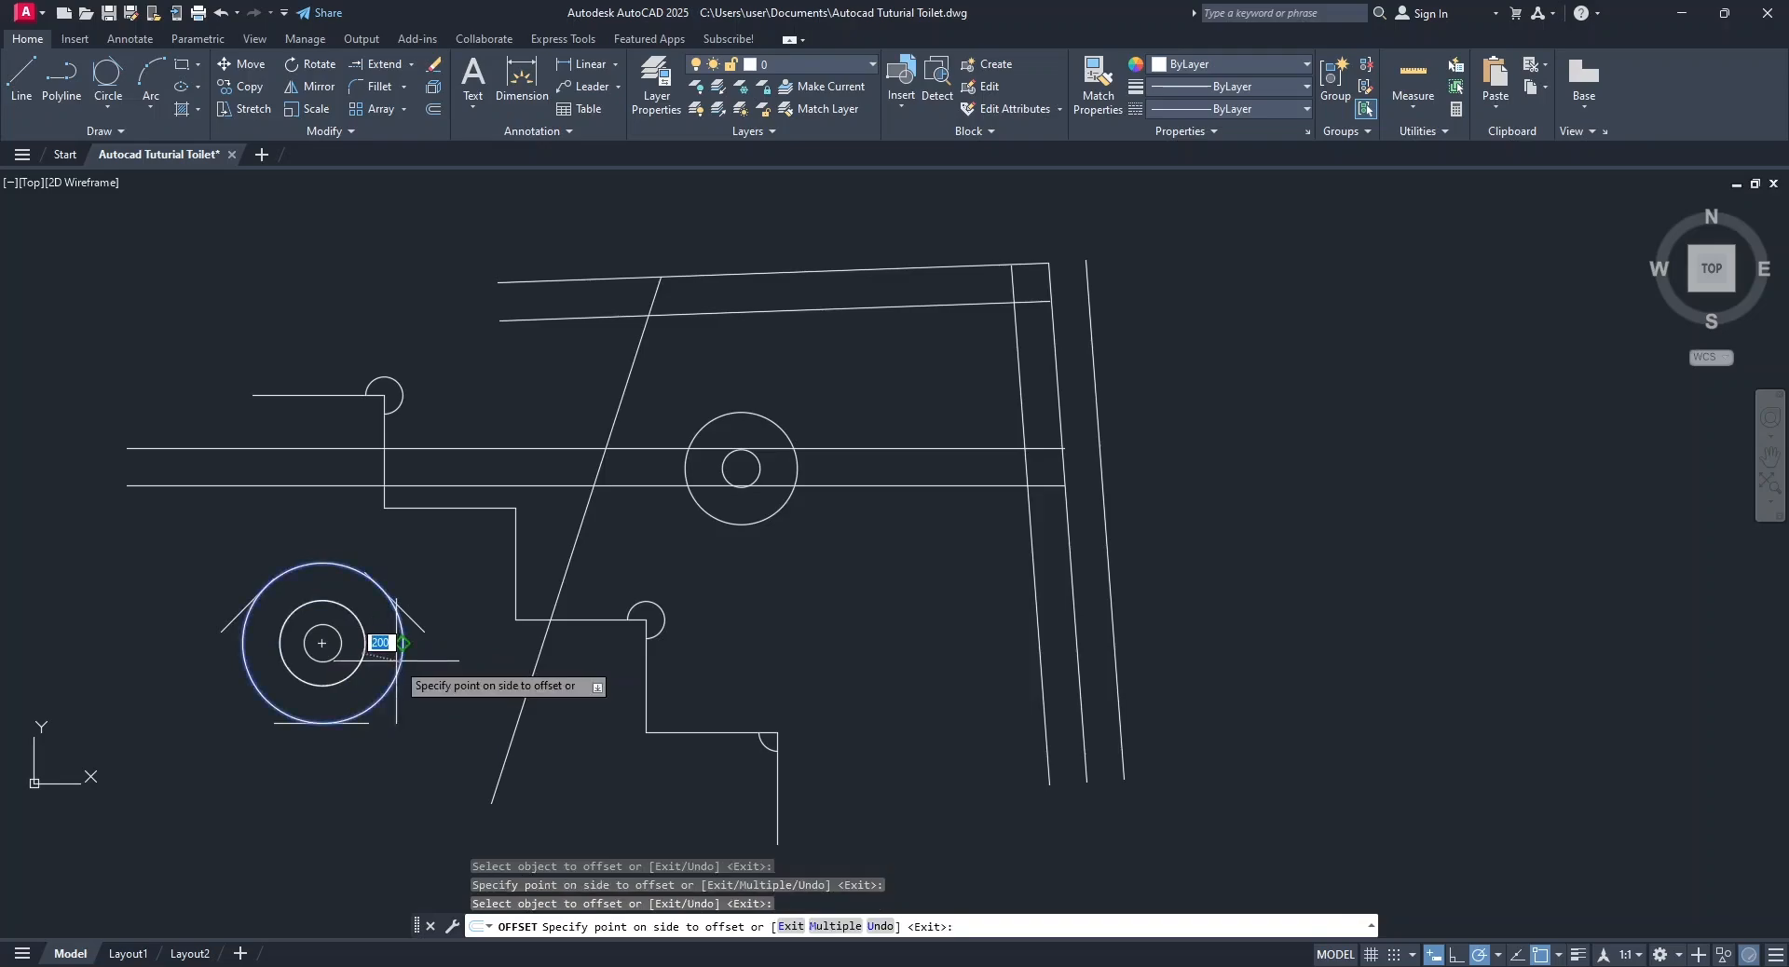
click(445, 722)
click(429, 693)
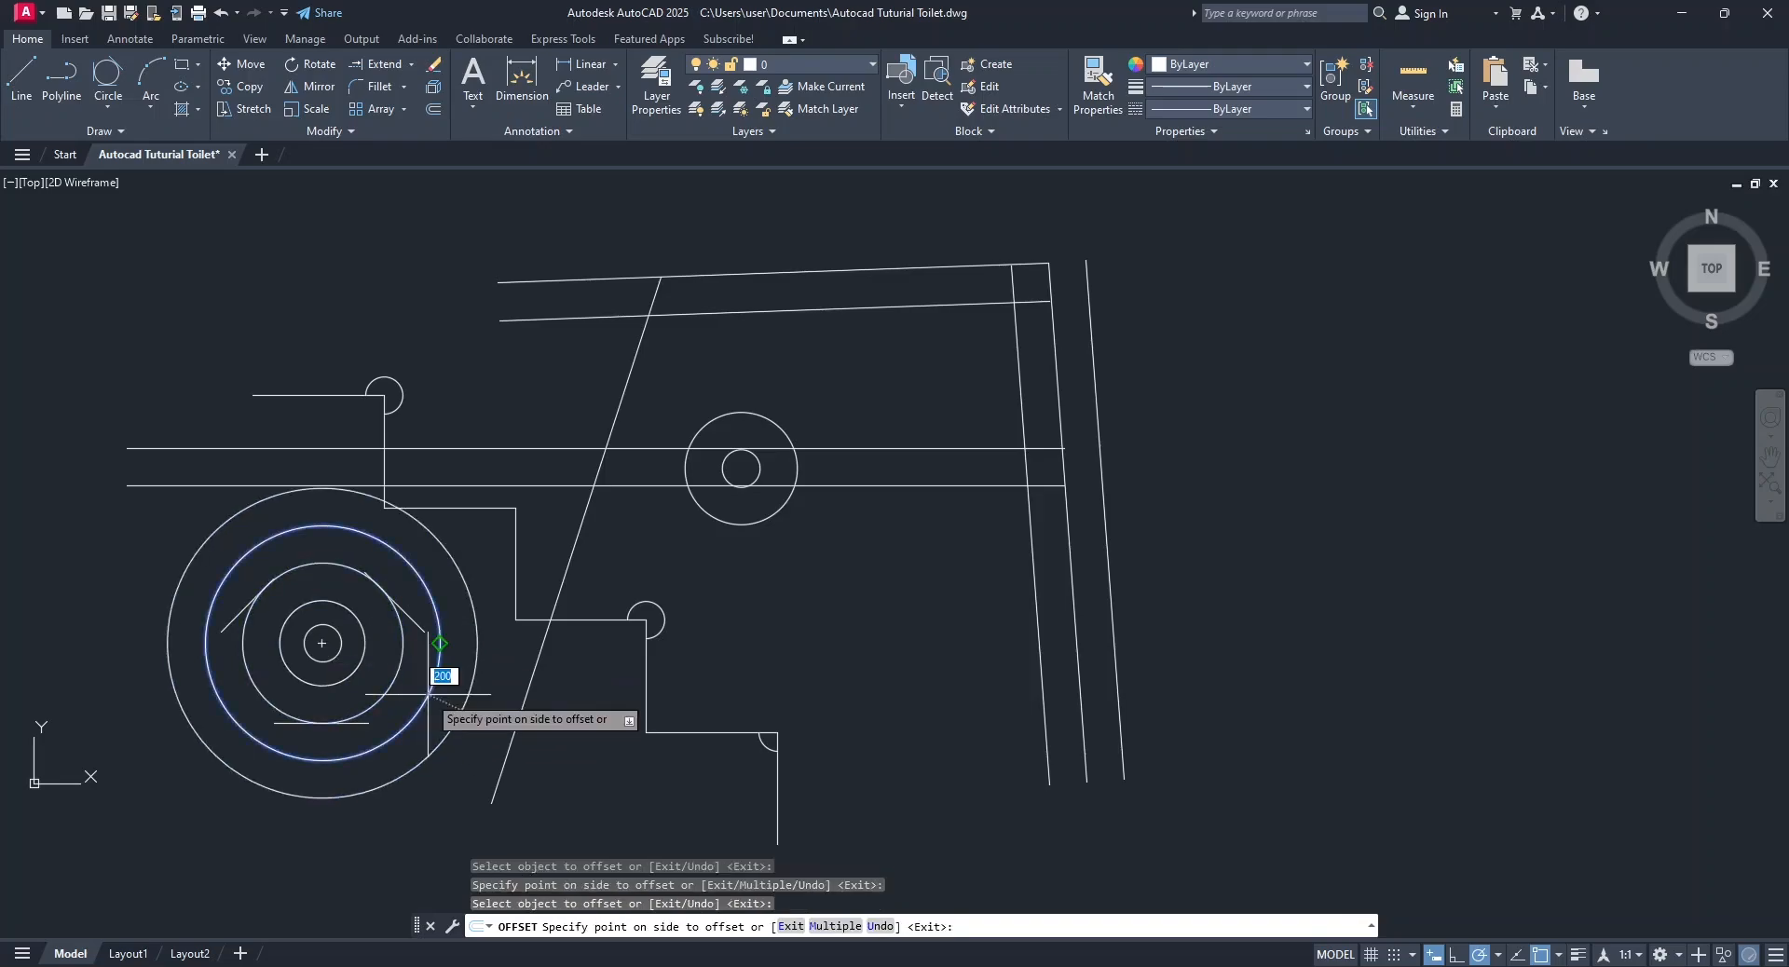
click(525, 821)
click(525, 820)
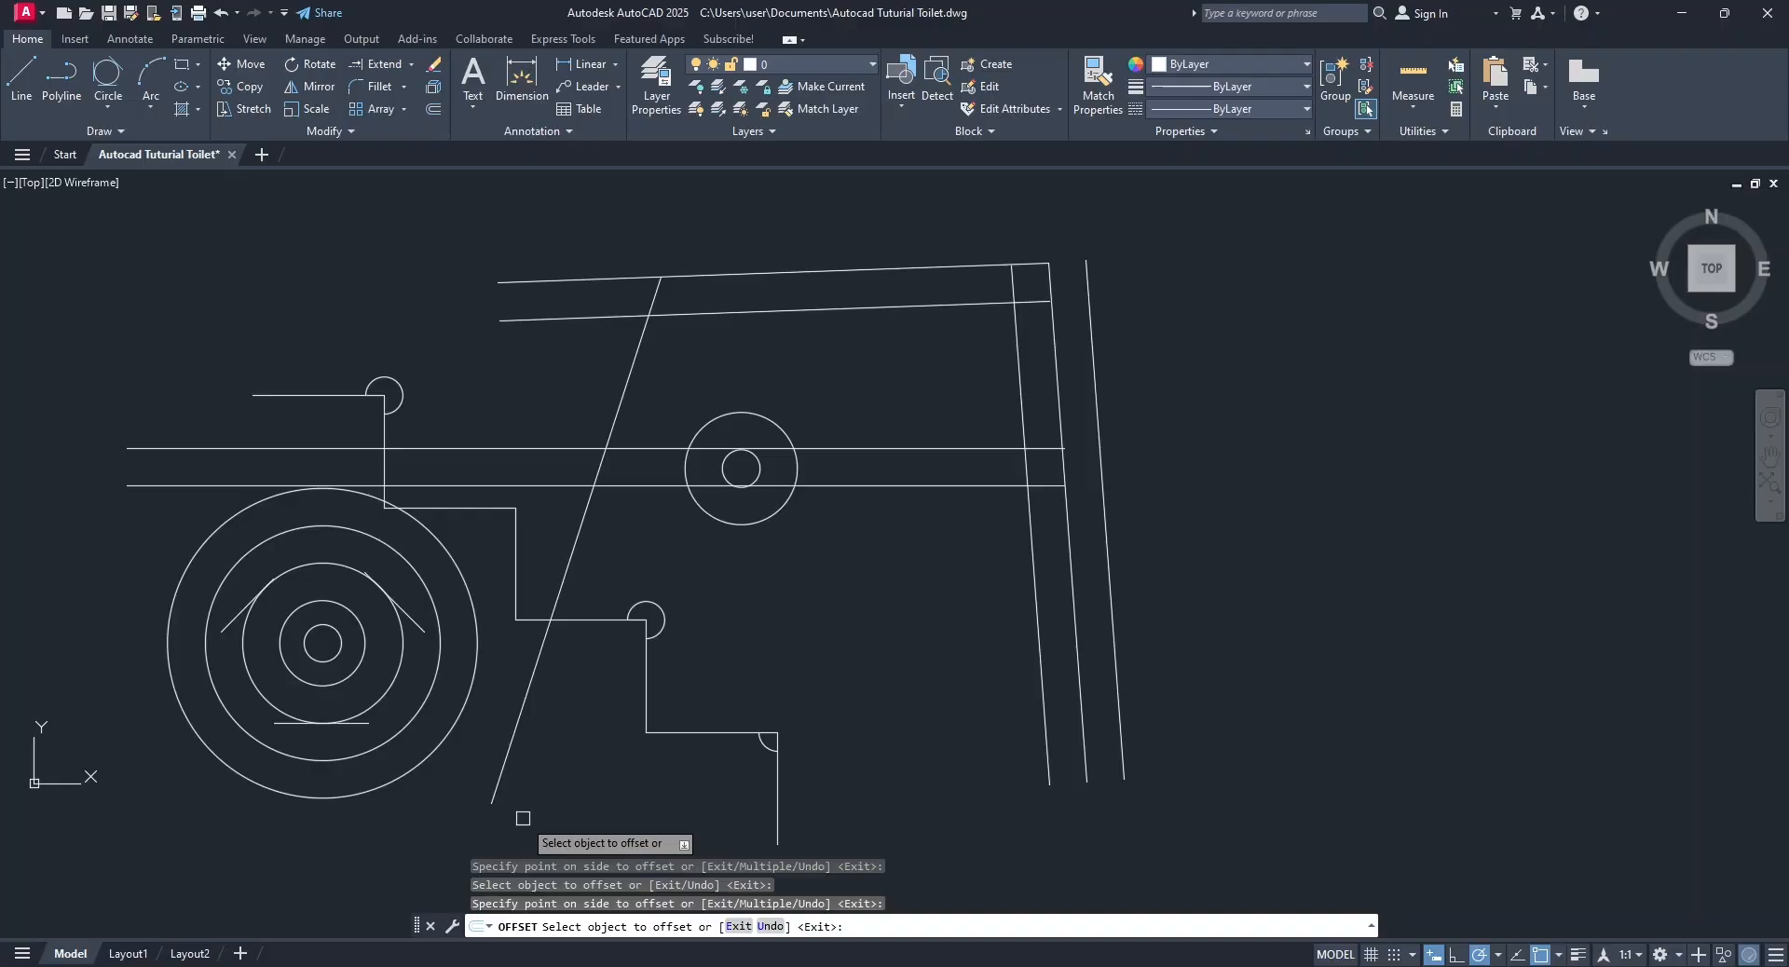
key(Escape)
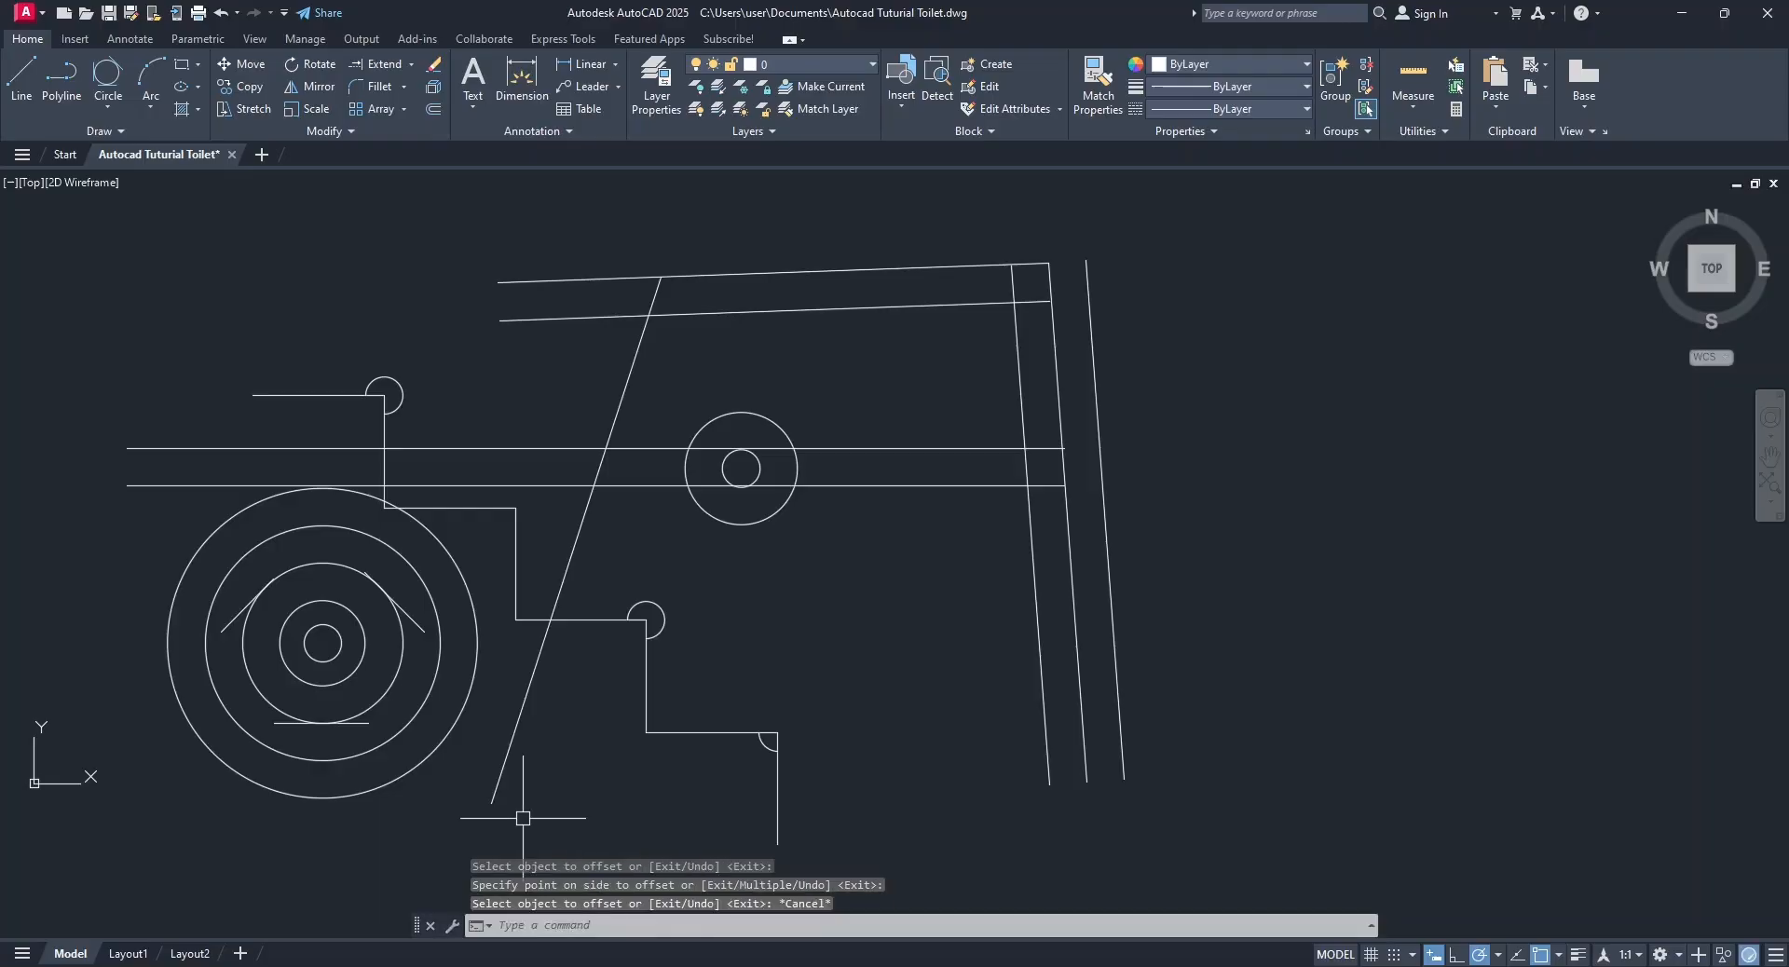
Using Offset's Through option, offset the top line about 300 upward and the innermost steep line outward beyond the other steep lines.
click(430, 111)
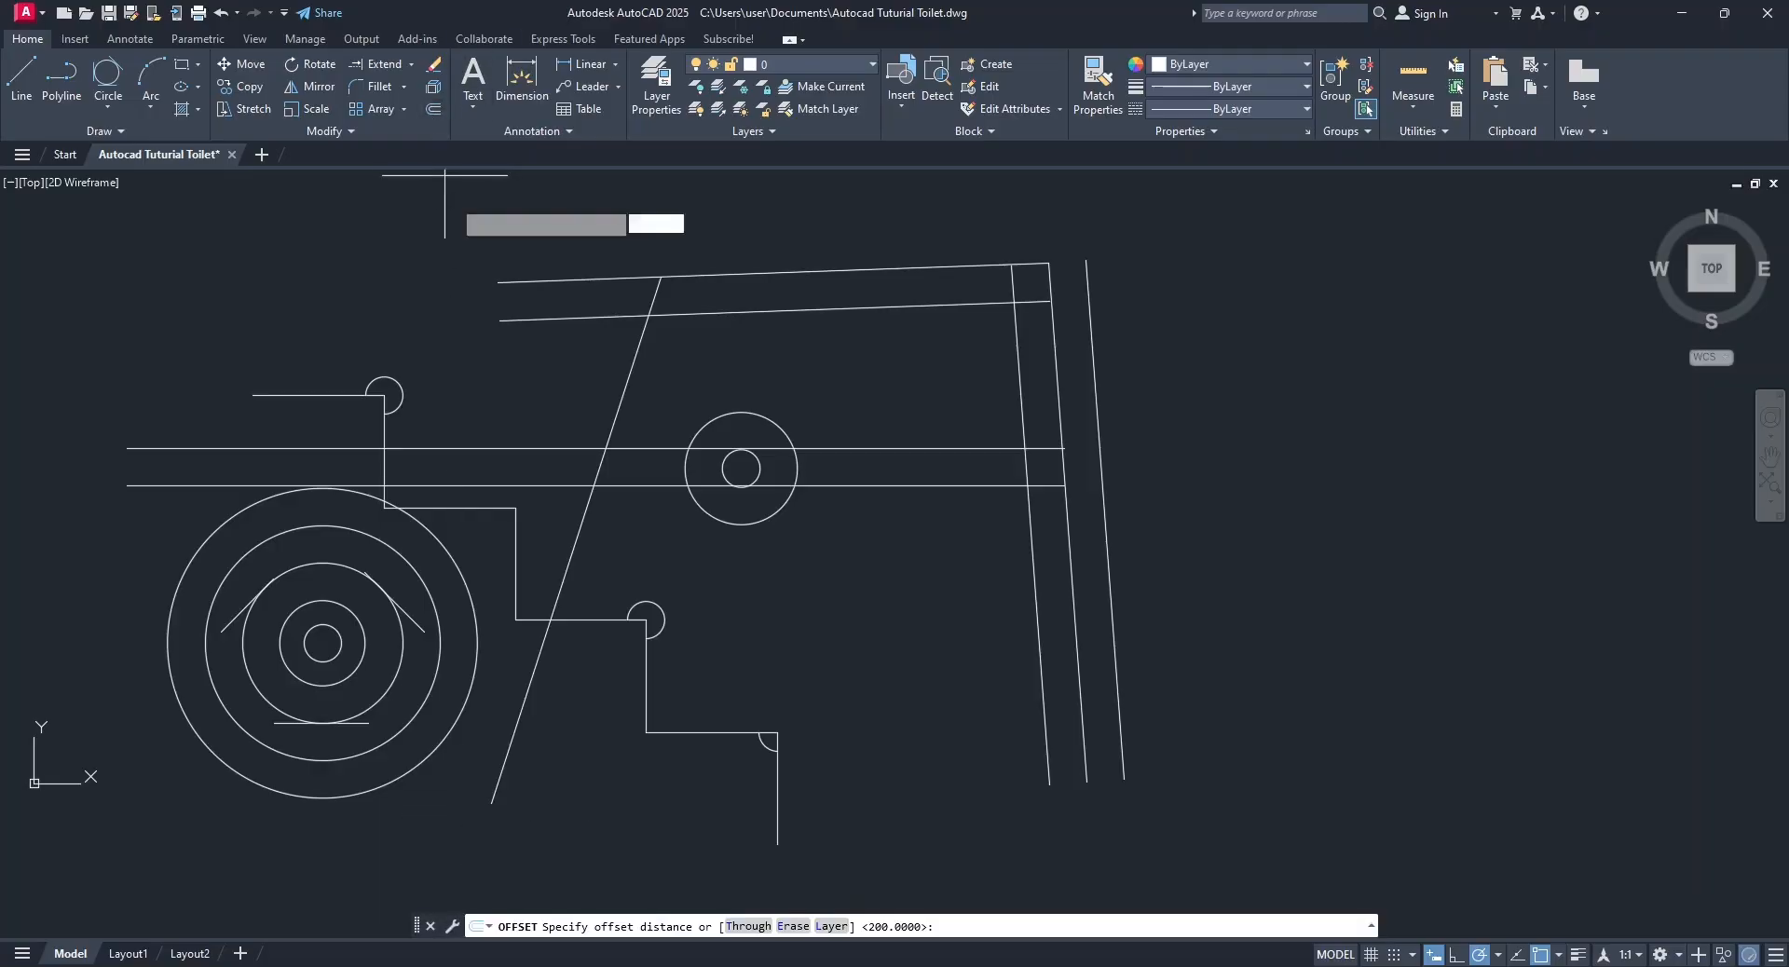
click(748, 926)
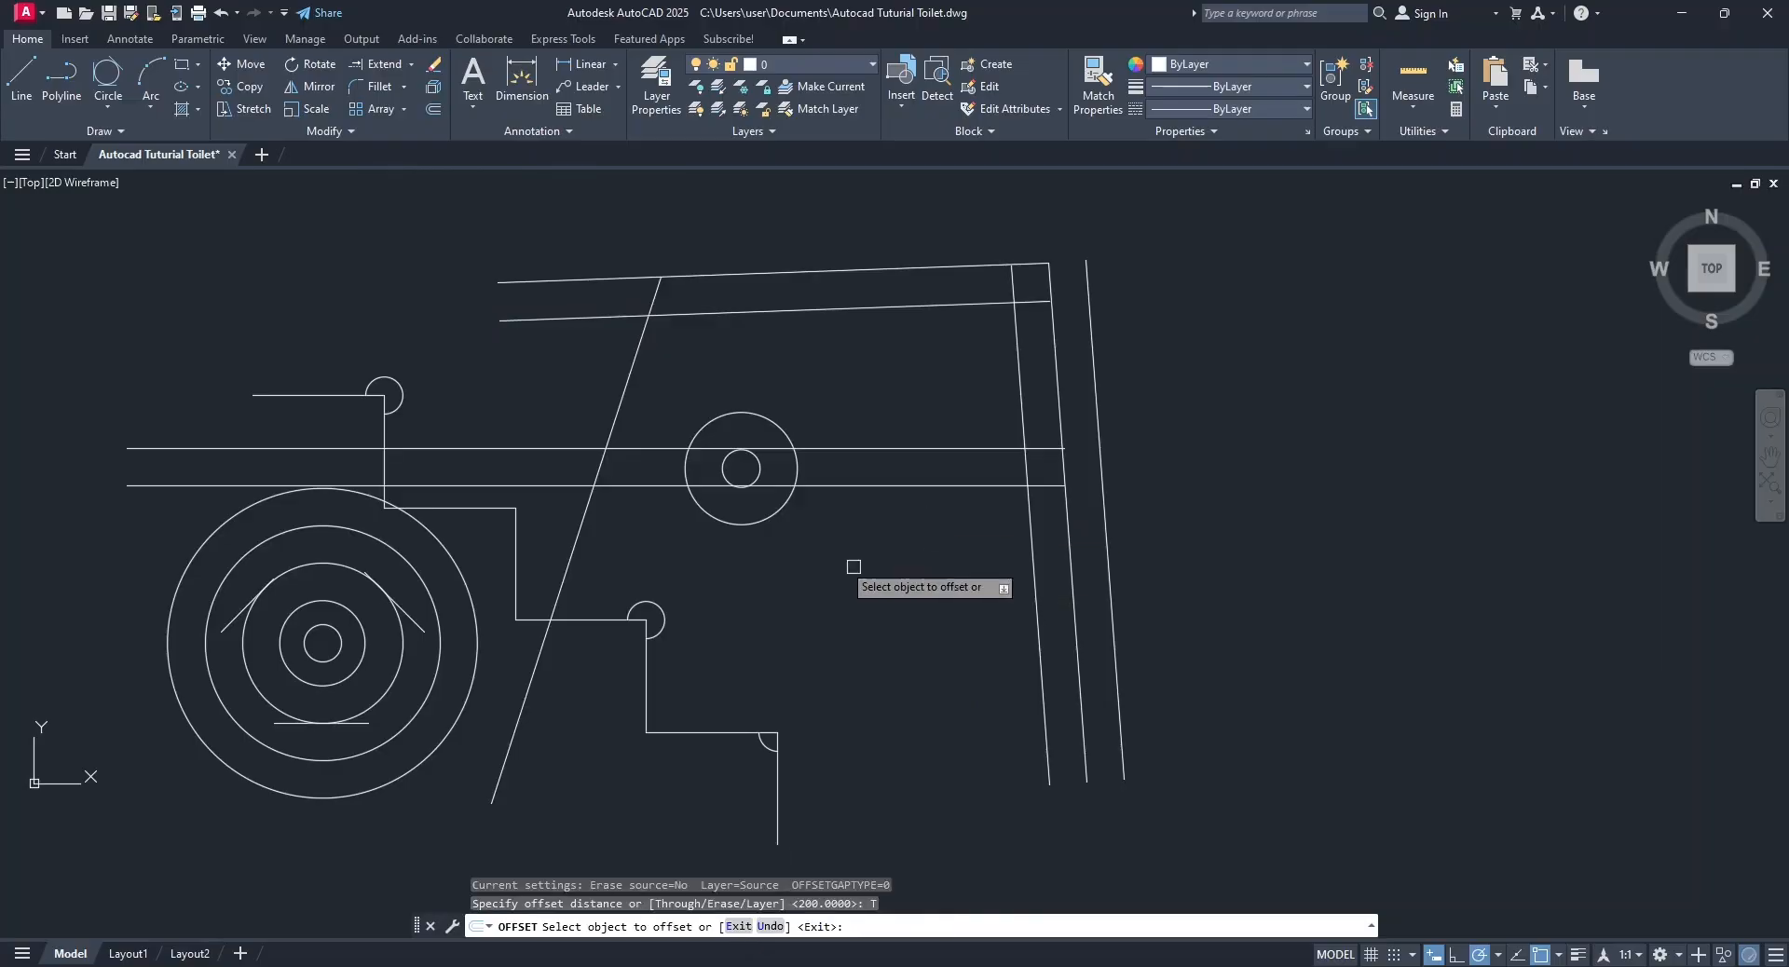
click(782, 273)
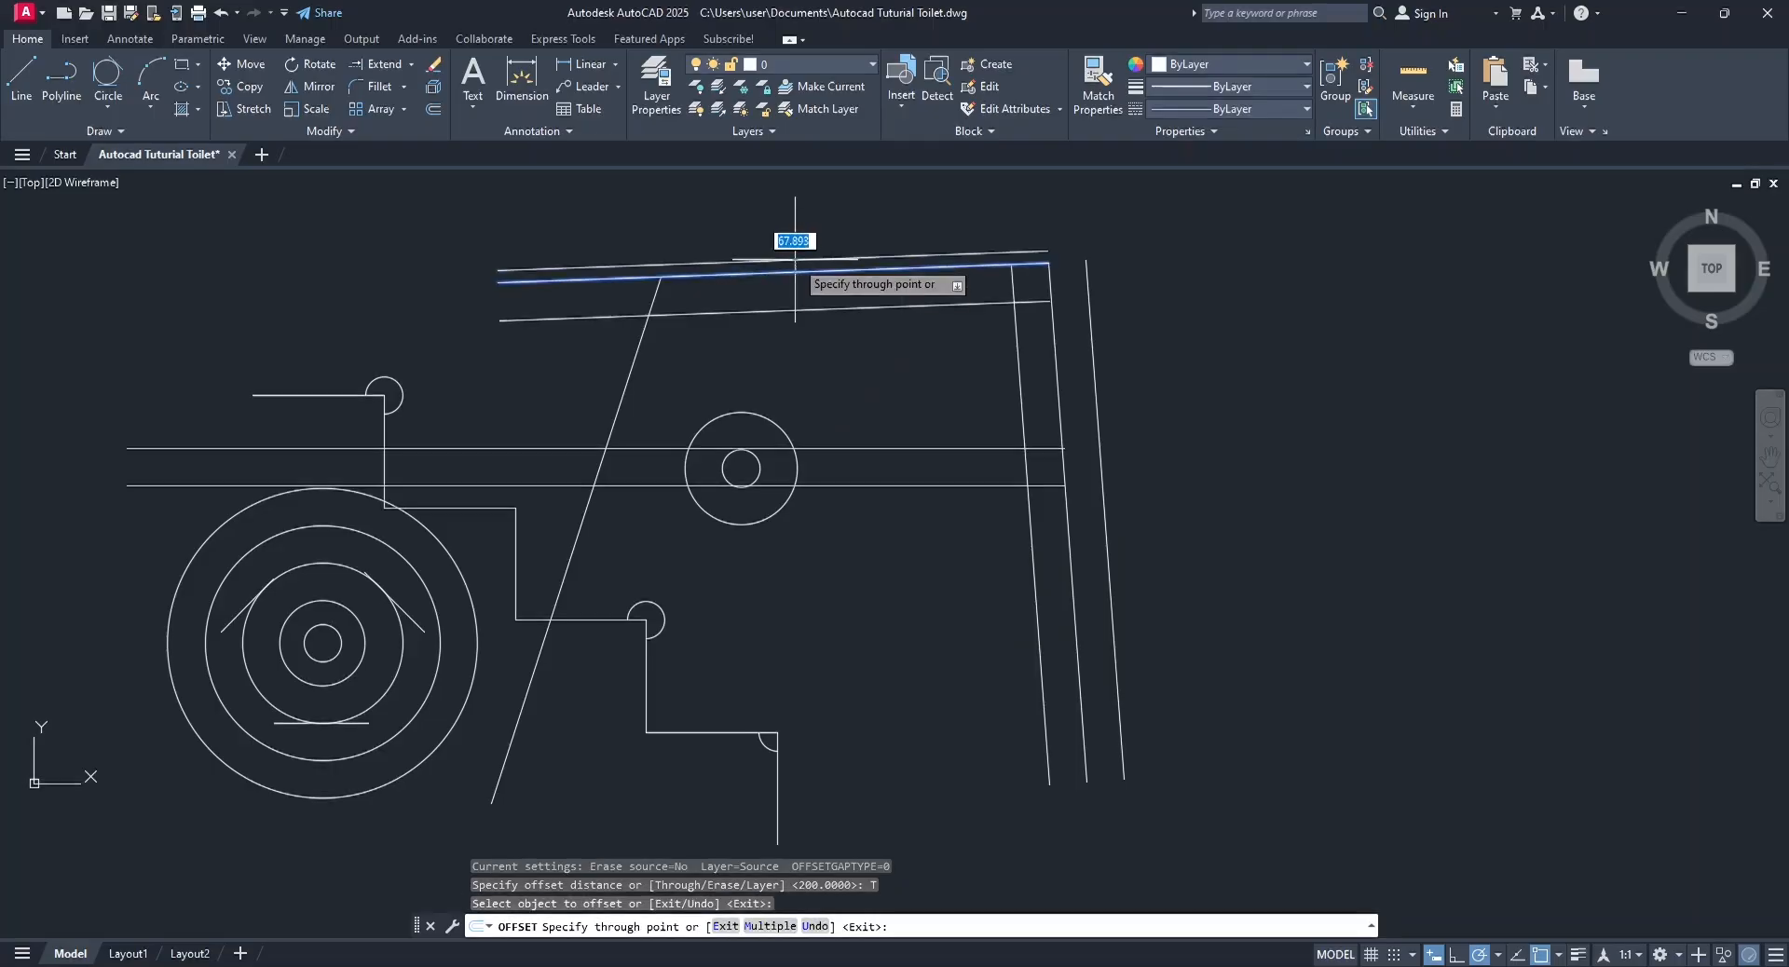
click(846, 214)
click(1020, 394)
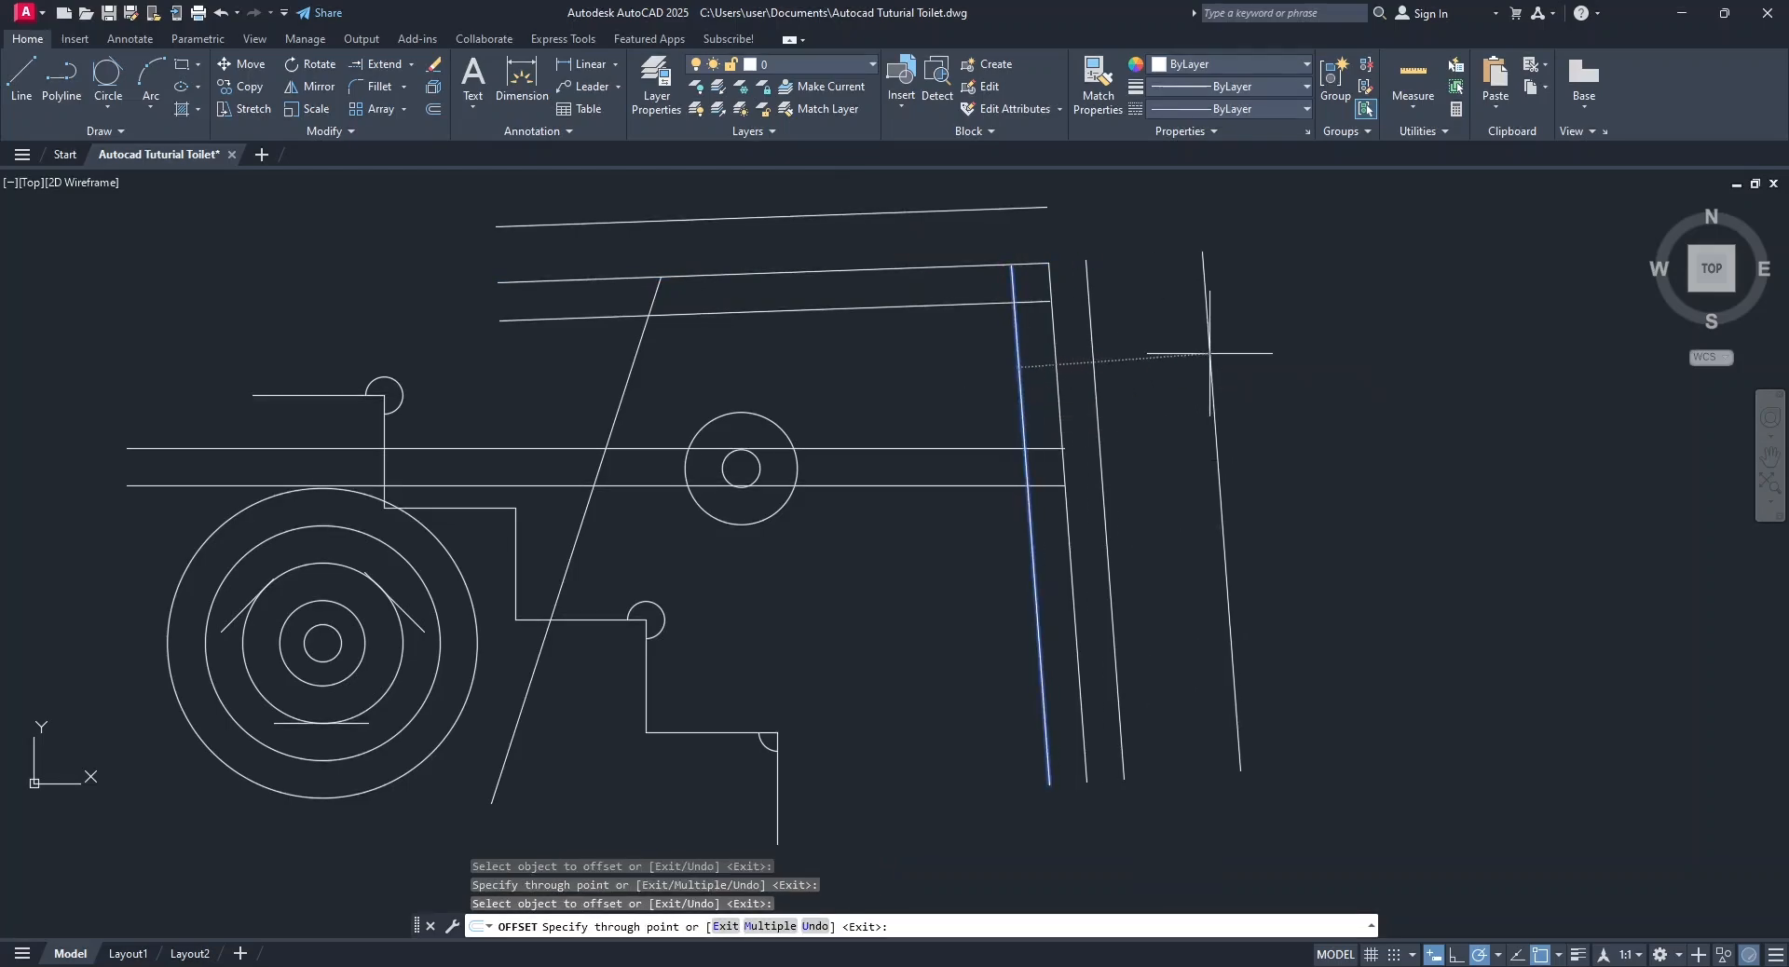
click(1209, 354)
Offset through picked points the radius-300 circle outward by about 1009 and the middle stair riser to just below that circle.
click(765, 509)
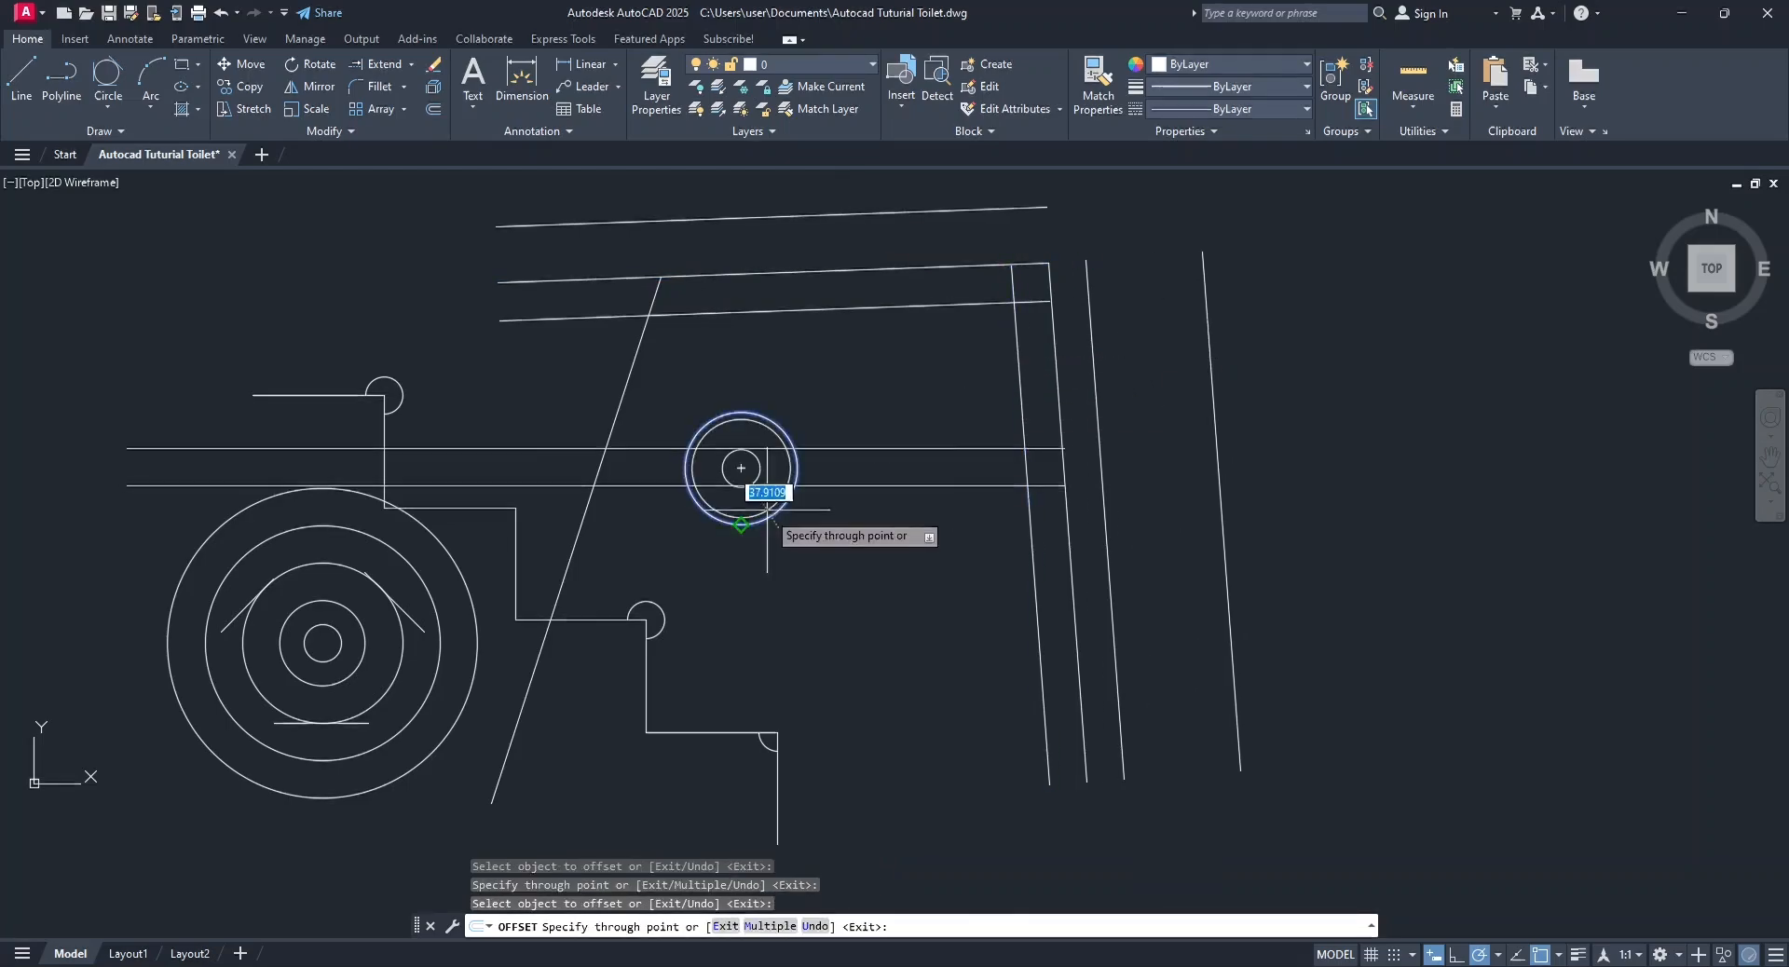
click(871, 672)
click(516, 557)
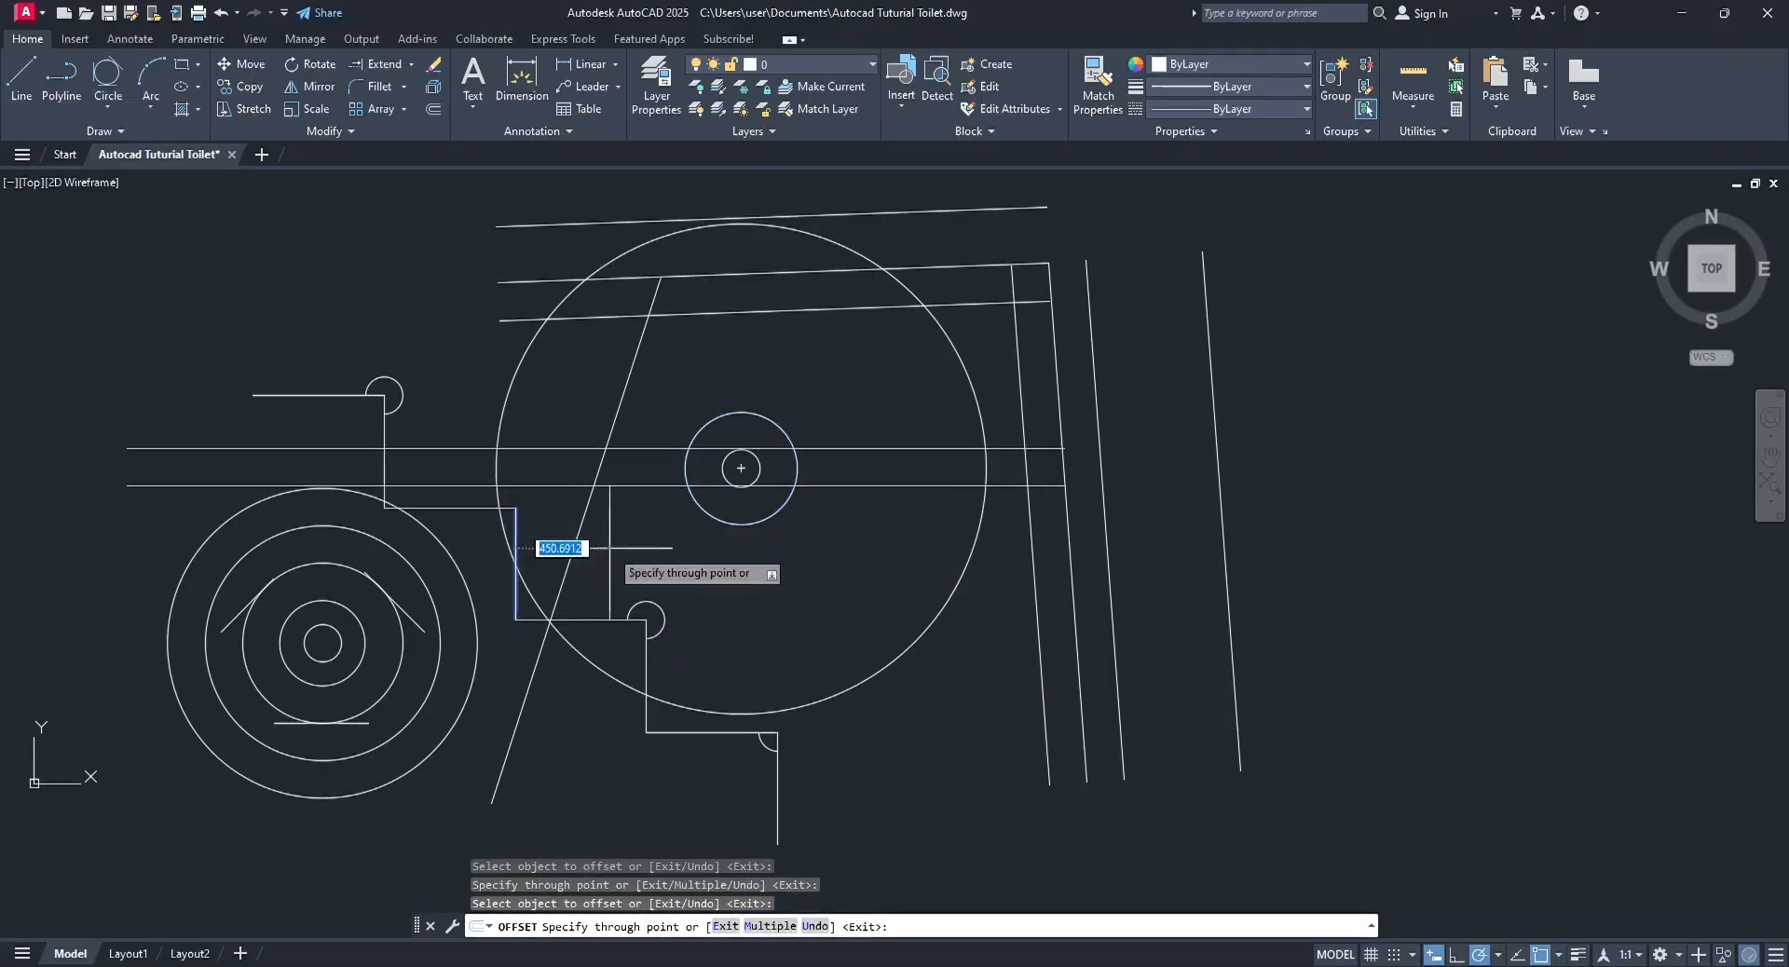
click(758, 568)
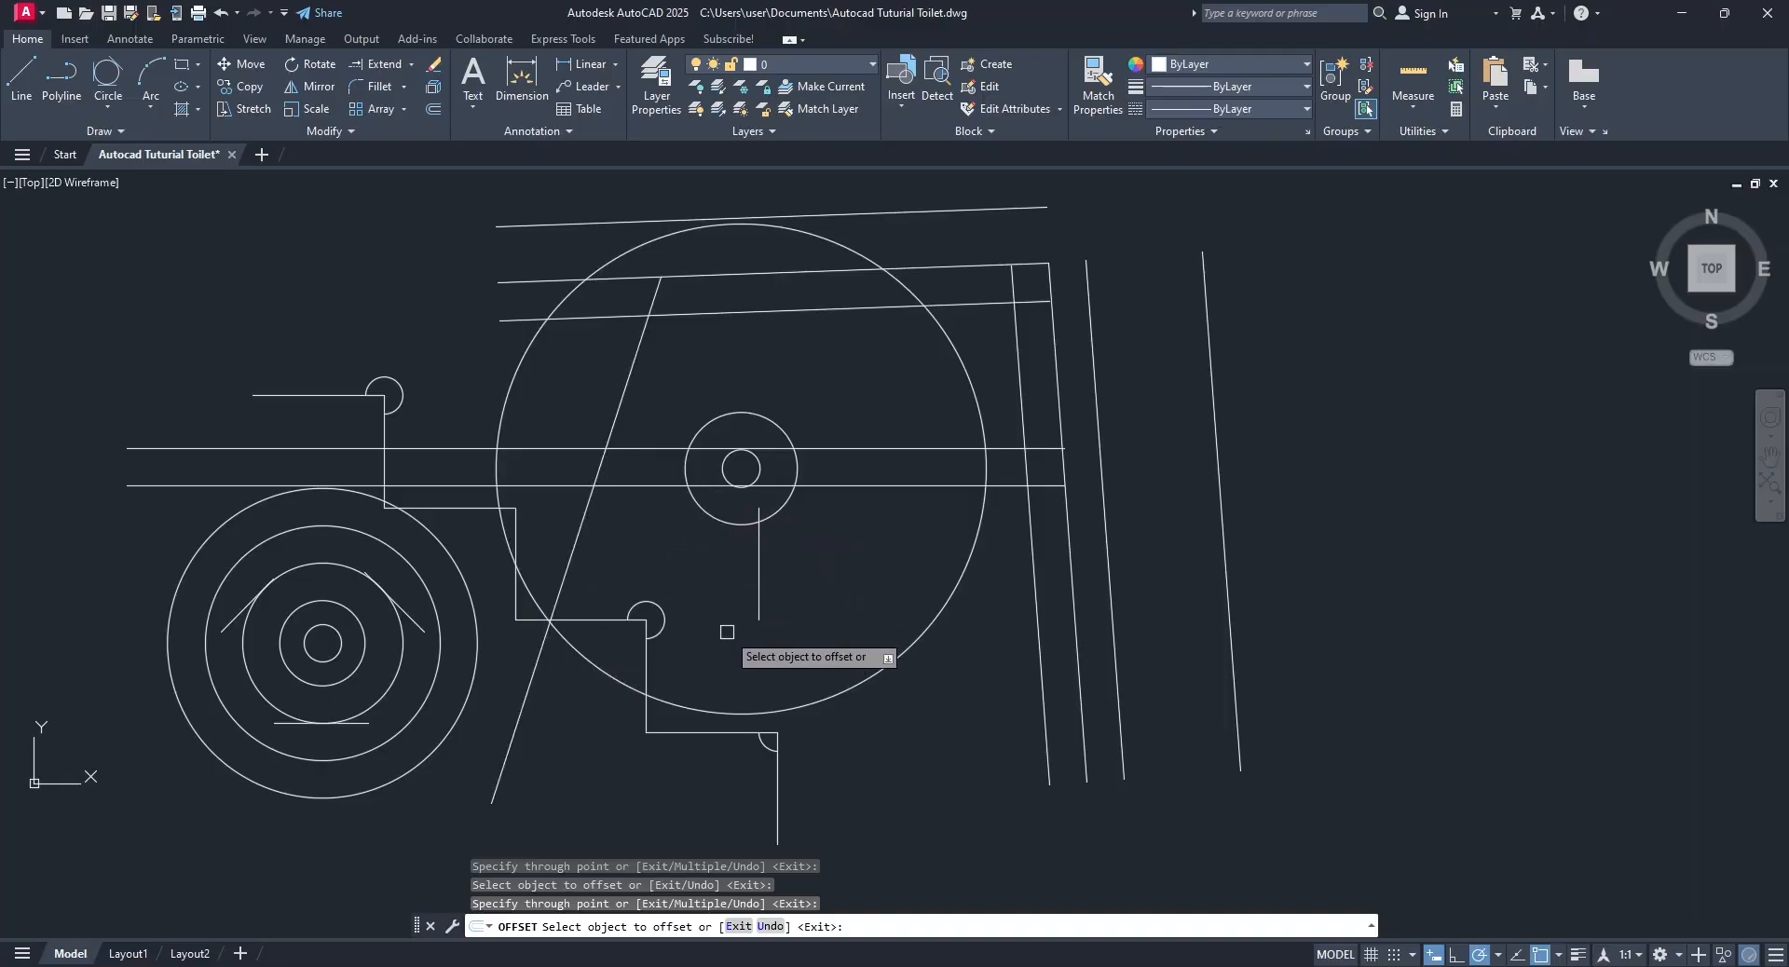
key(Escape)
Erase the four steep lines, the largest circle and small circle around the shared centre, the two lower stair arcs and the last three stair segments.
click(1472, 829)
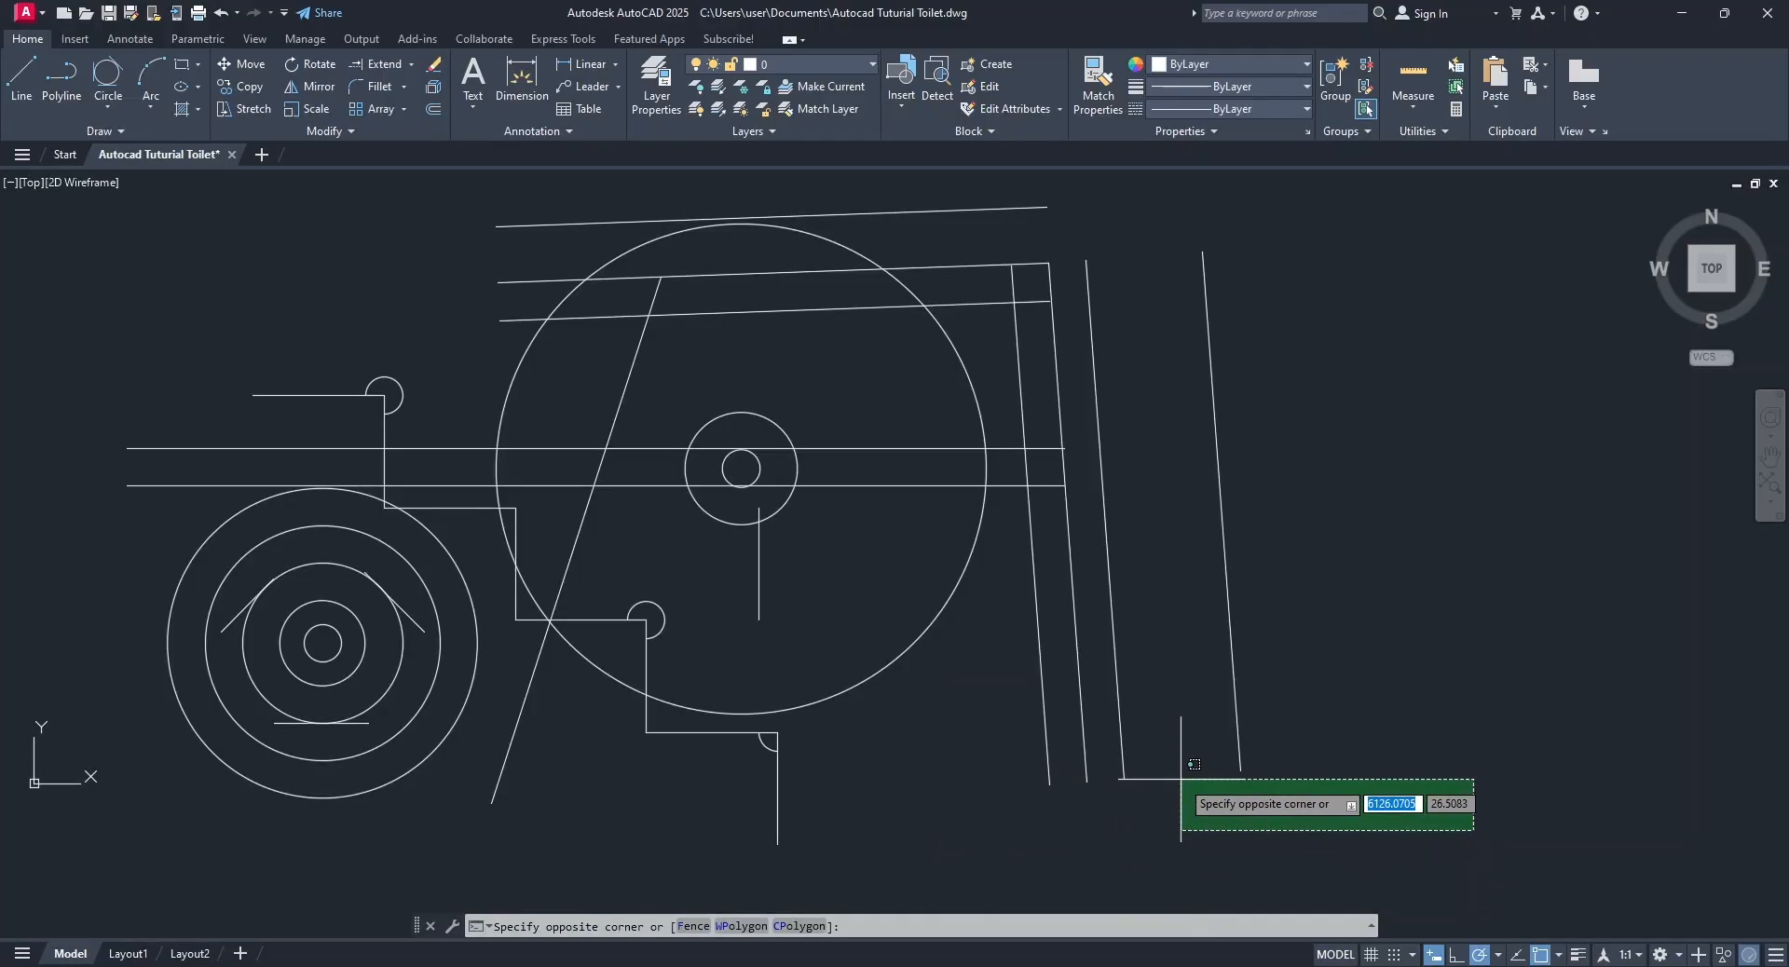
drag(1372, 351, 349, 300)
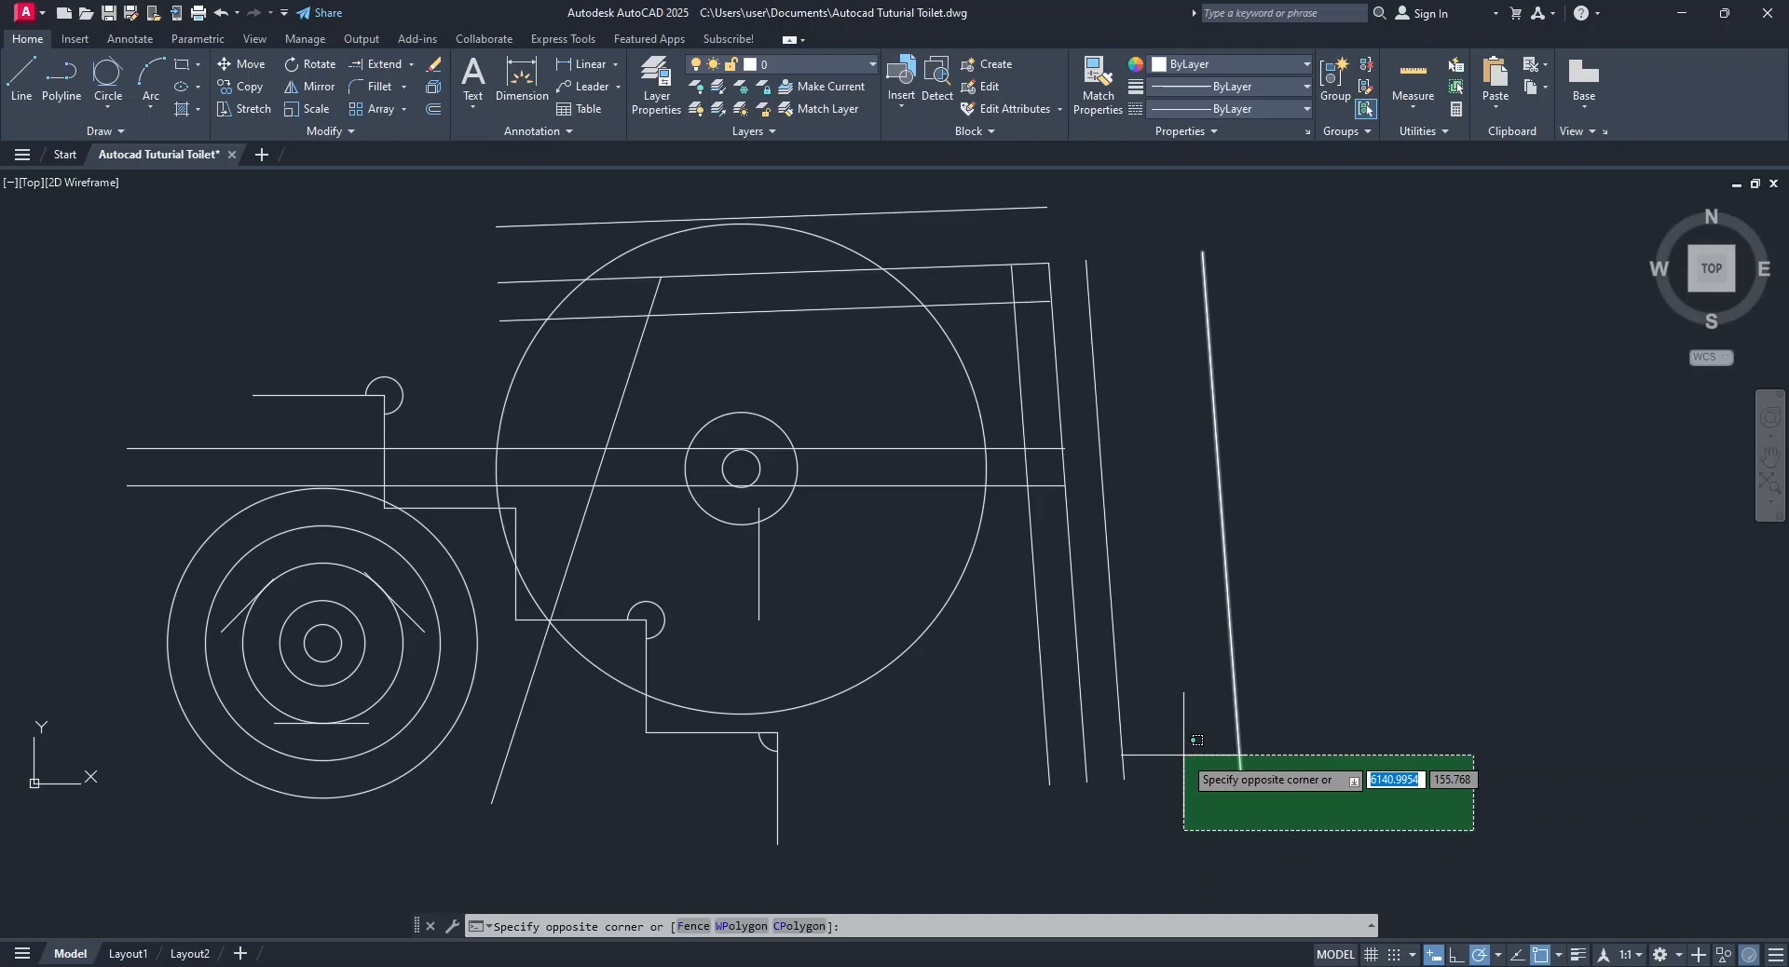
click(1183, 754)
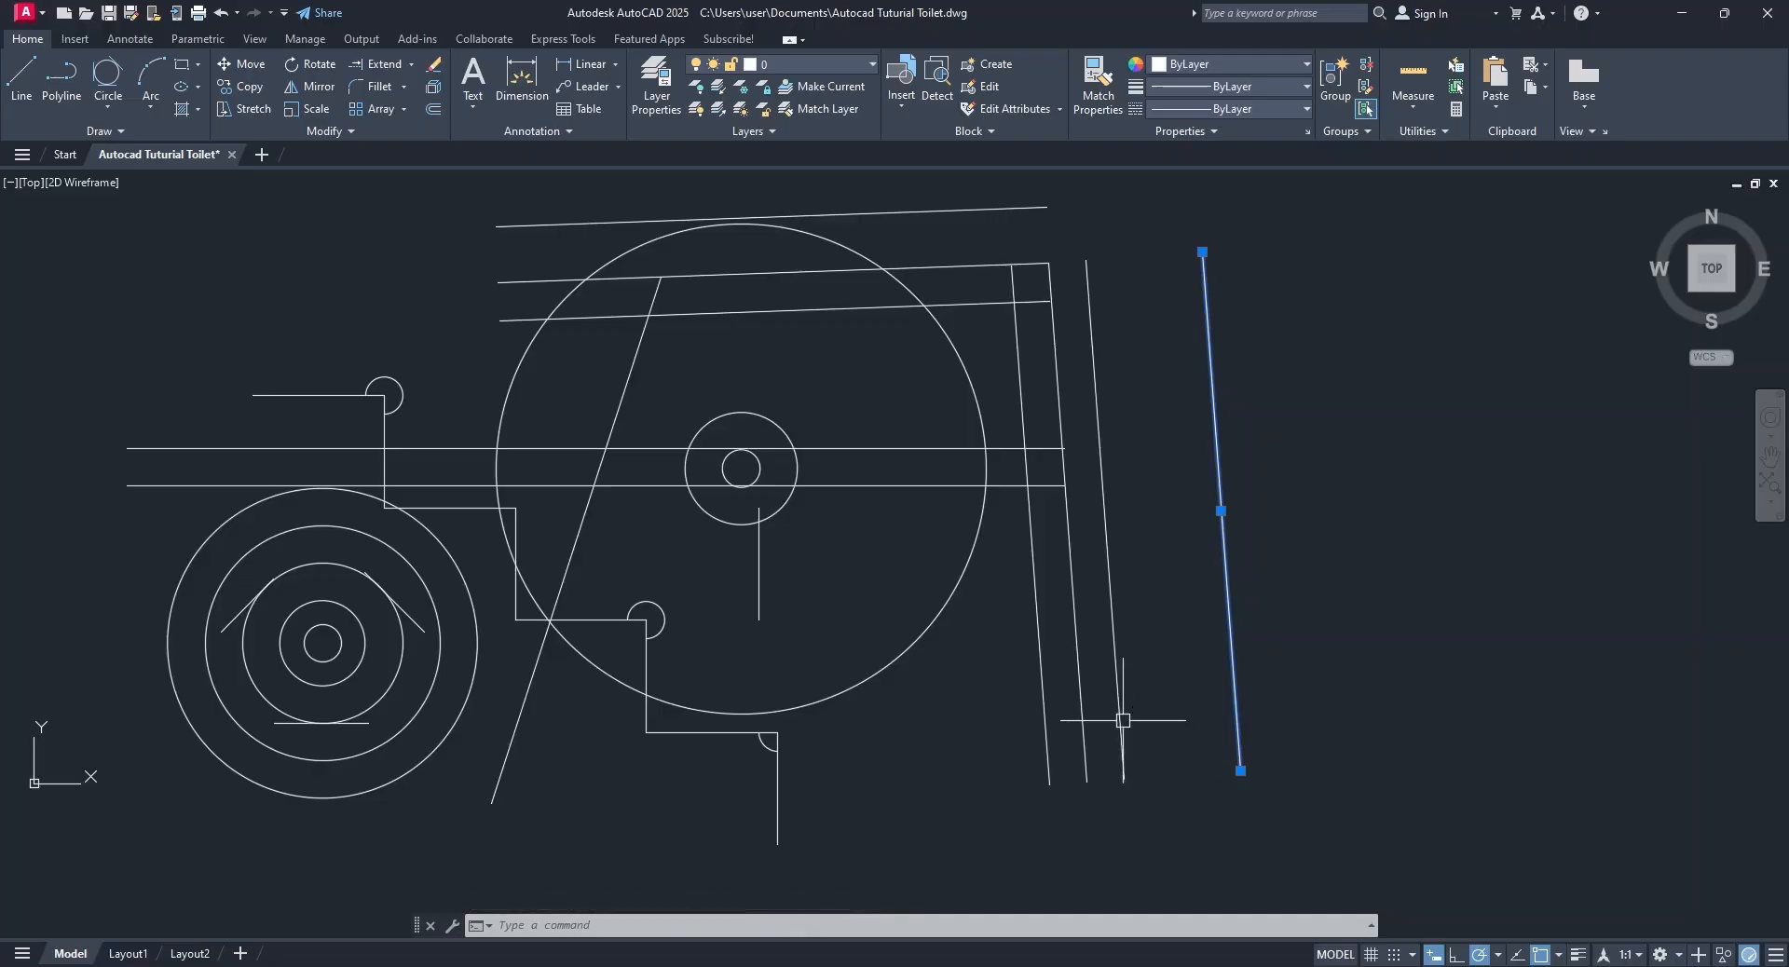
click(1118, 685)
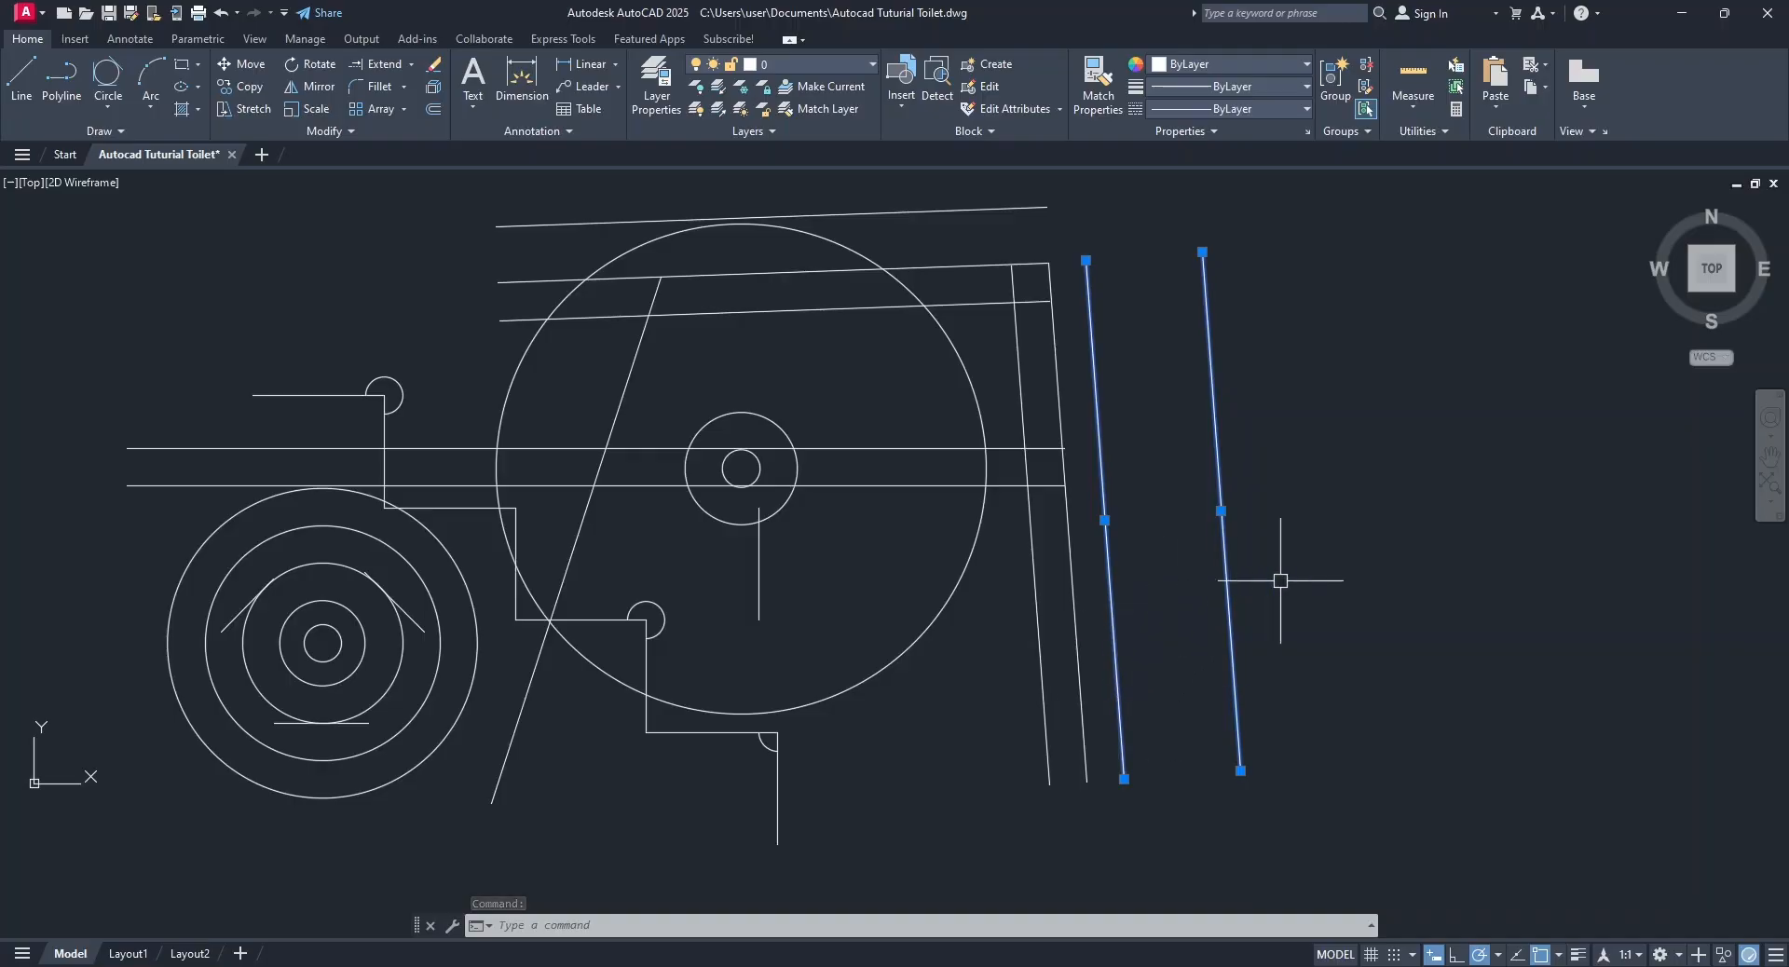
click(1080, 617)
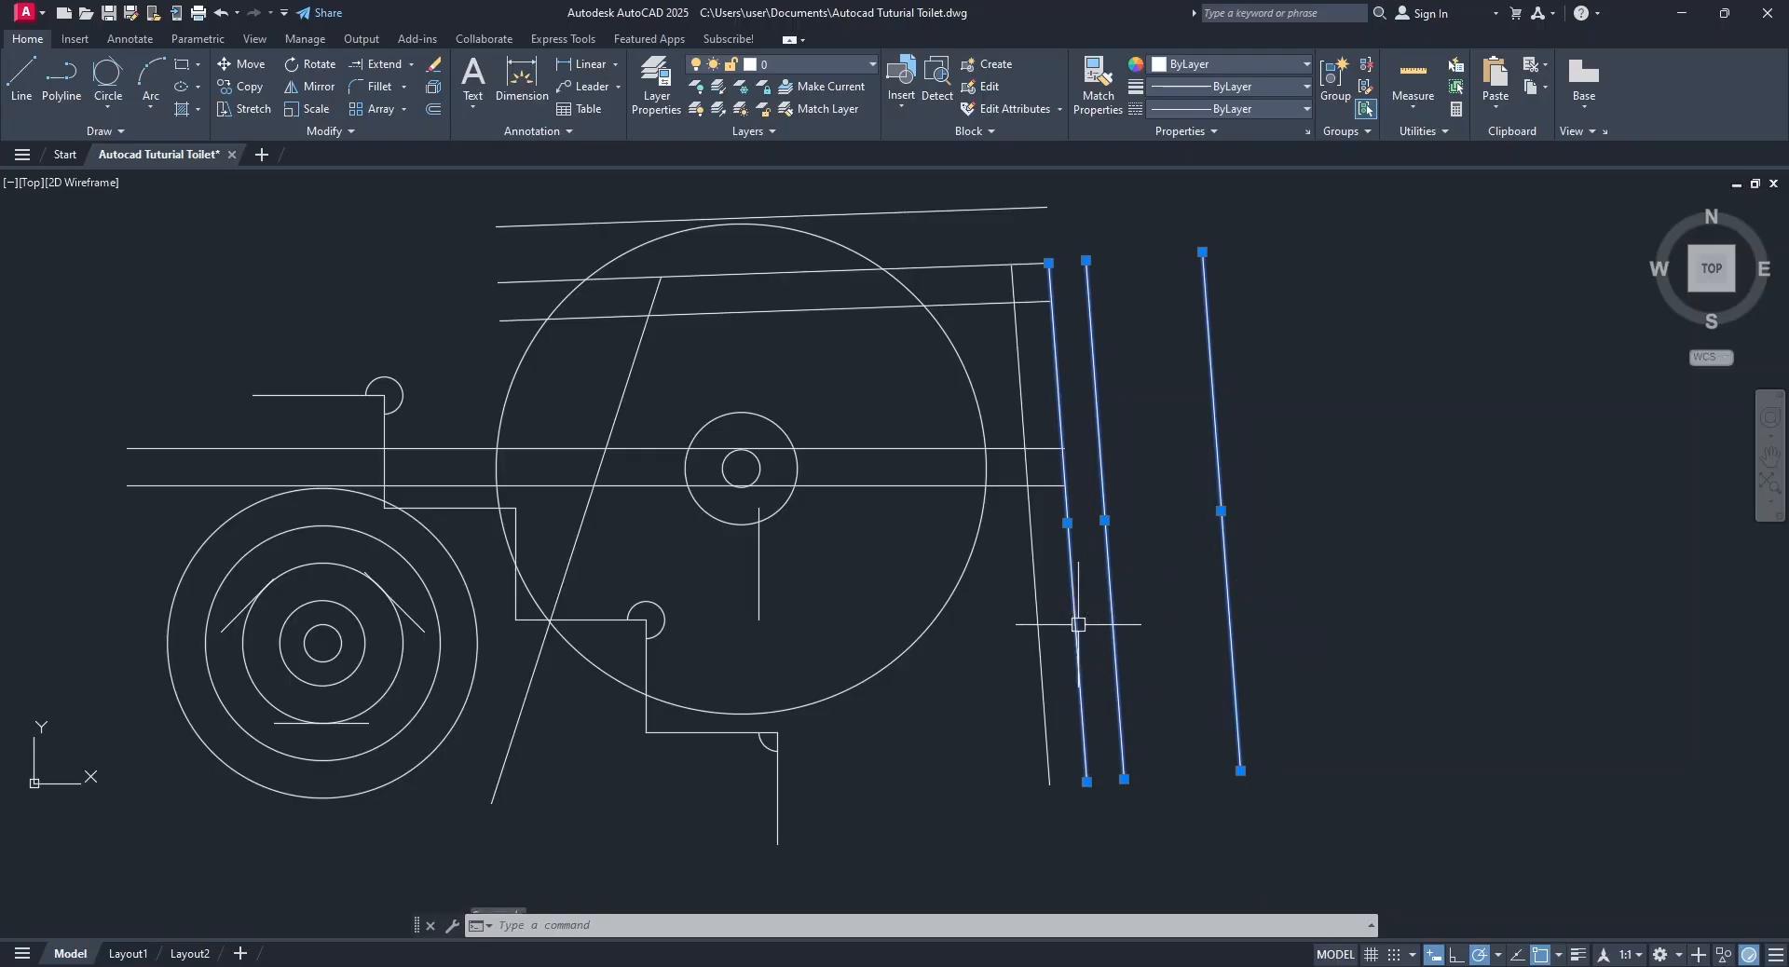
click(1034, 607)
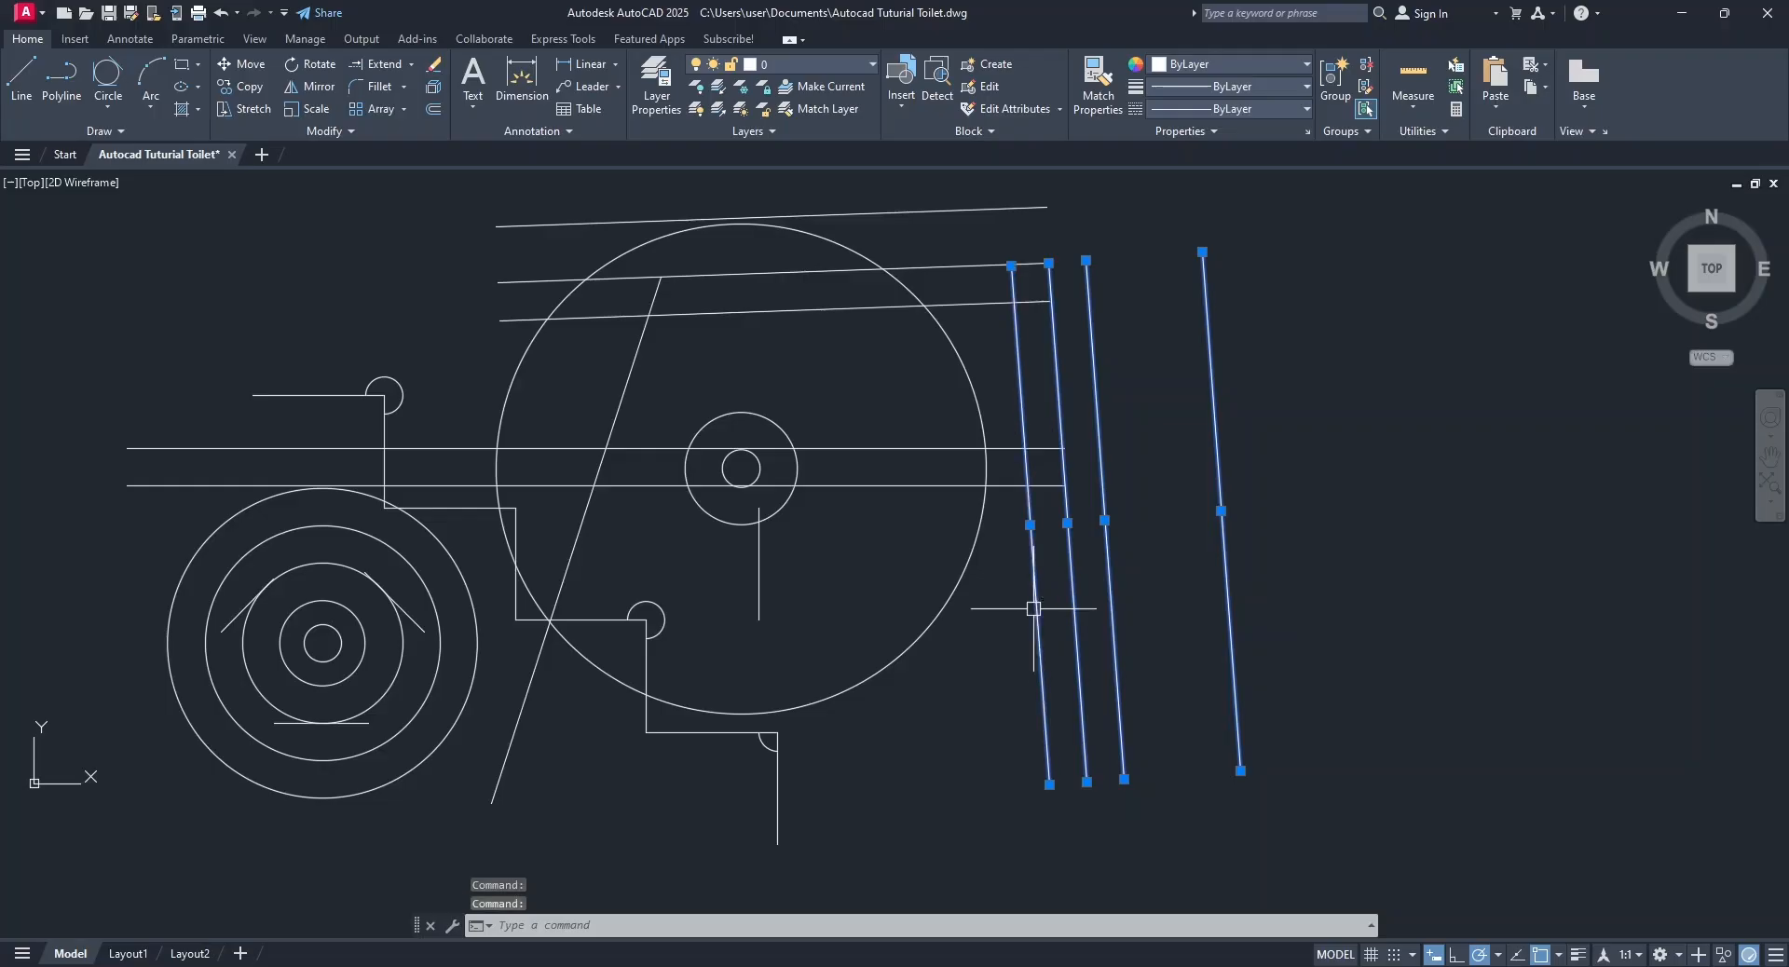
click(979, 702)
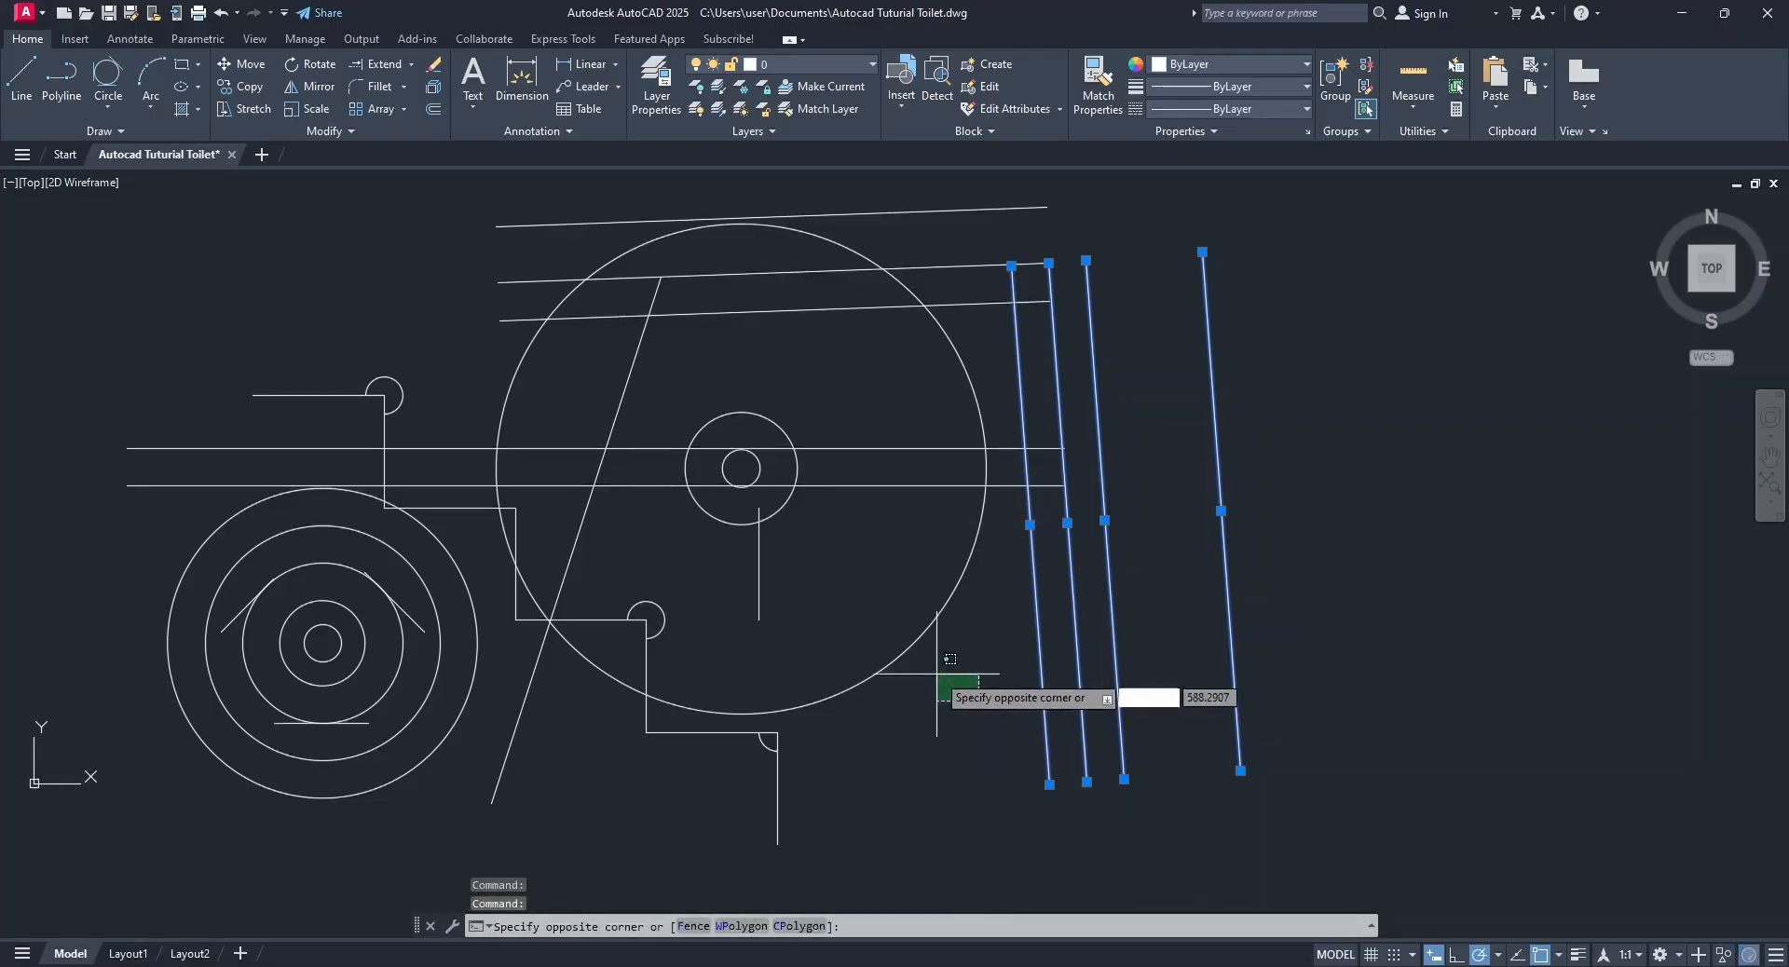
click(902, 639)
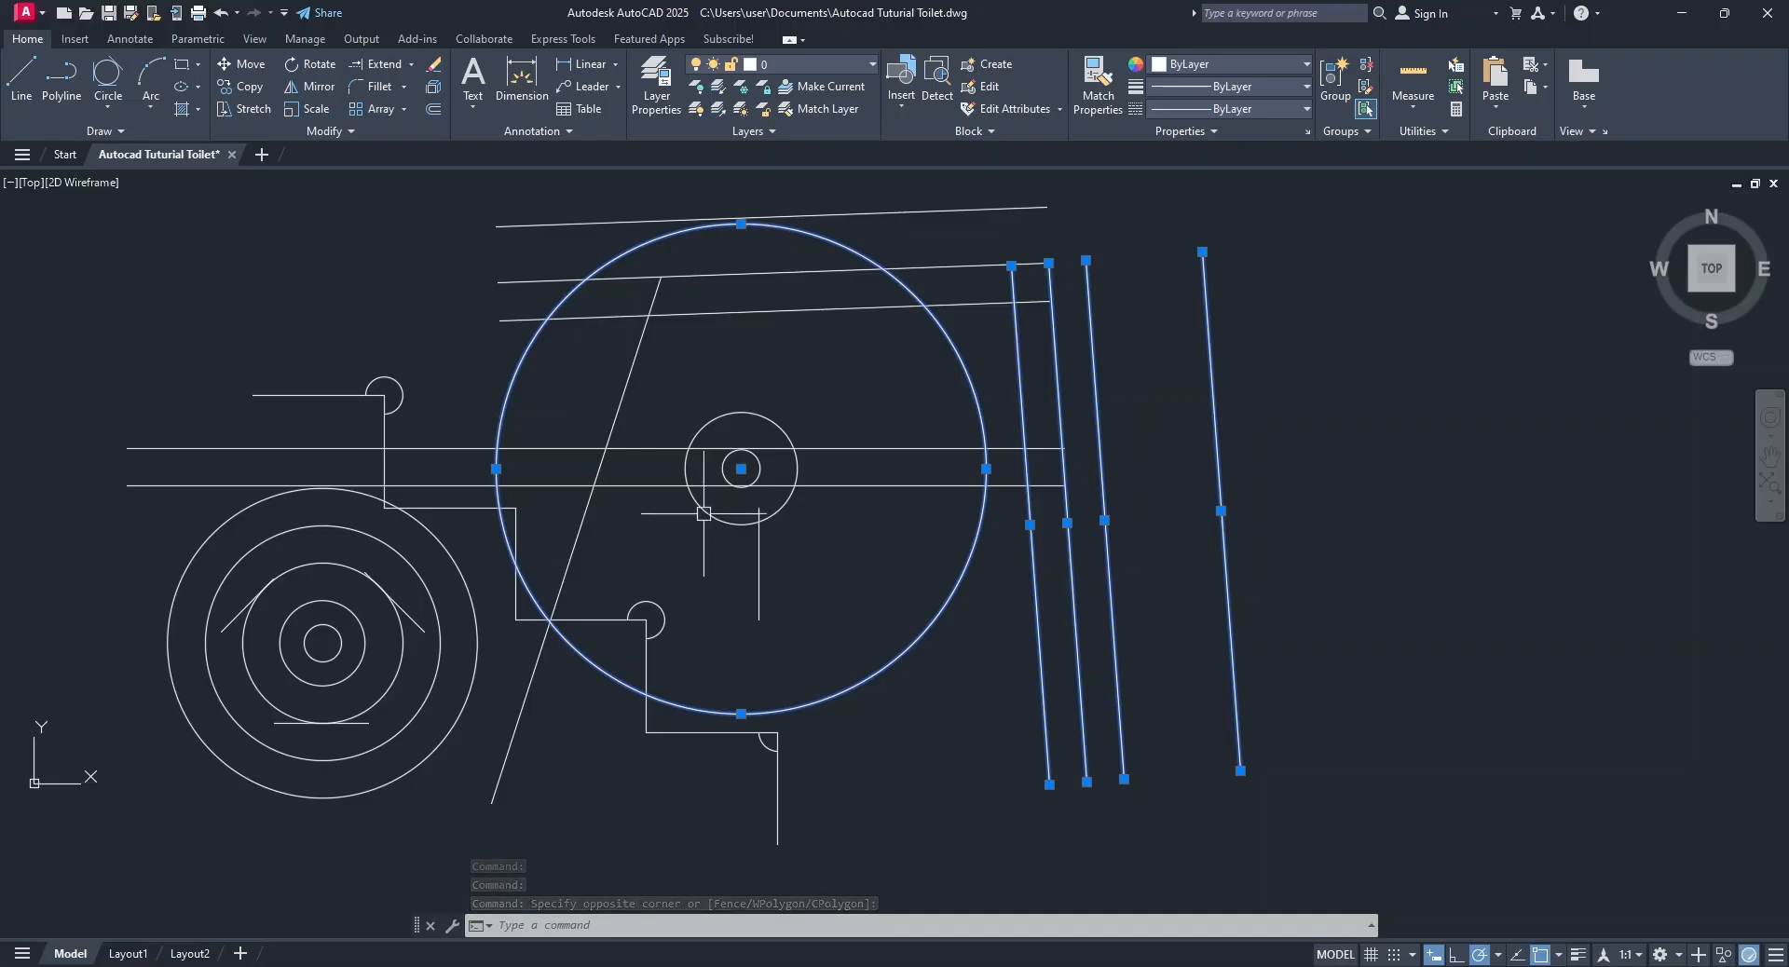
click(679, 386)
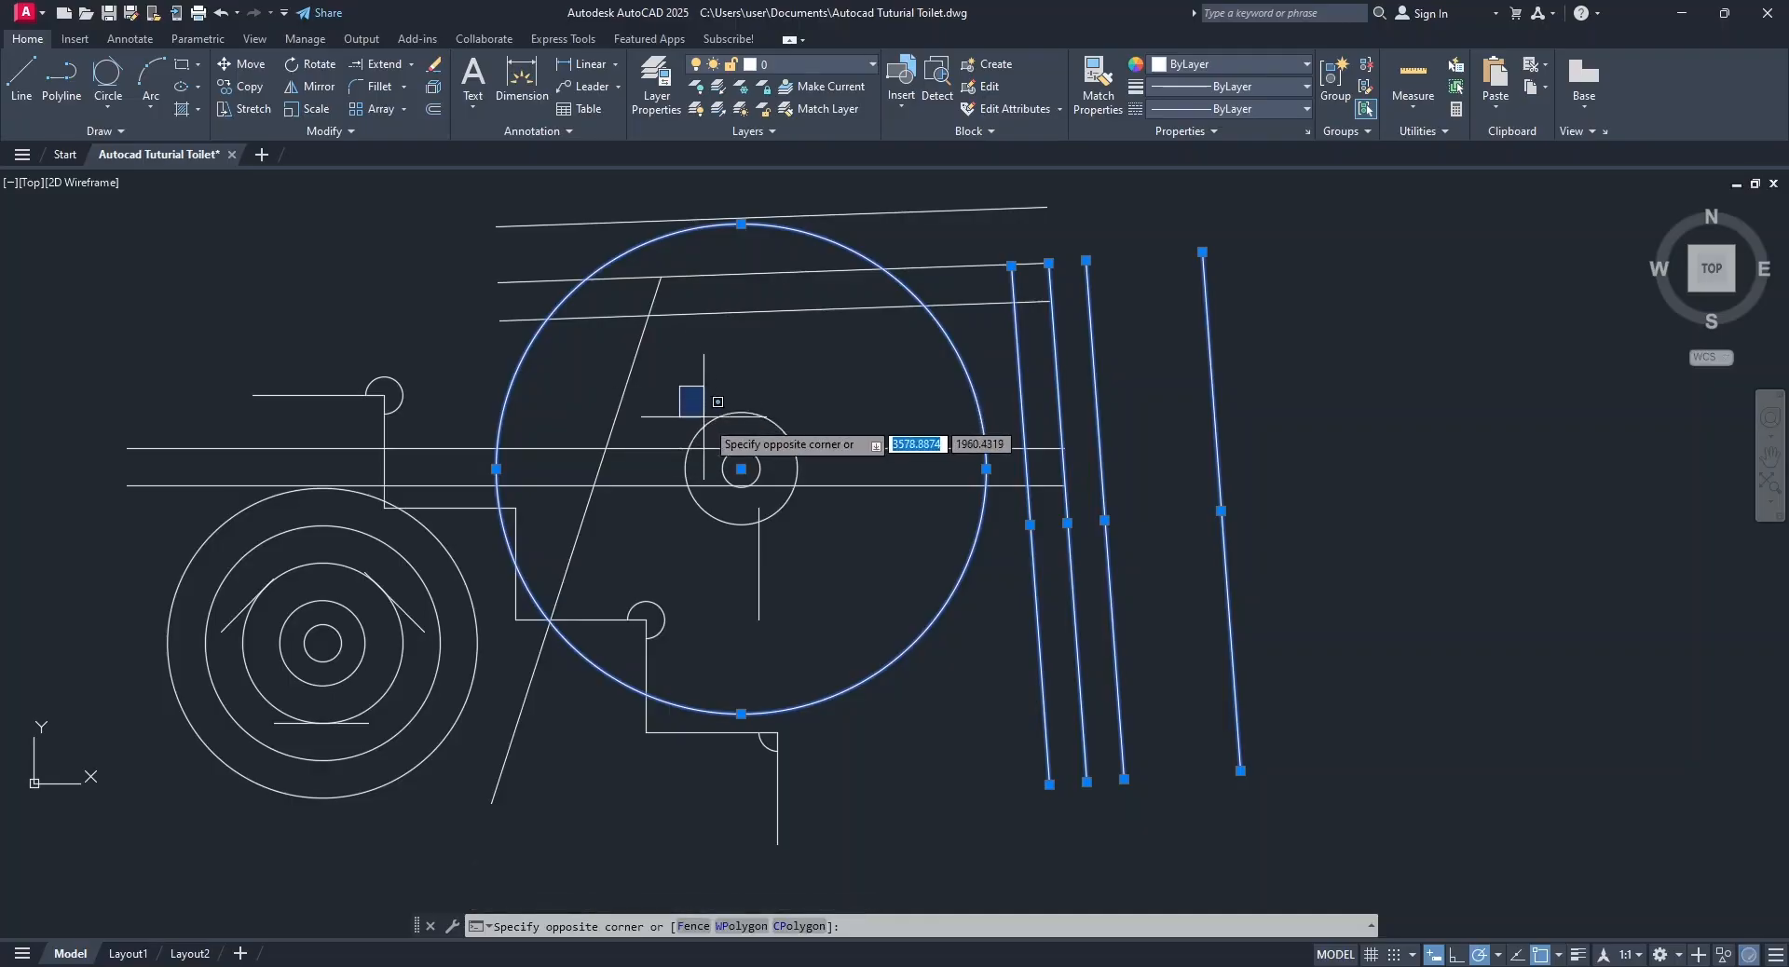
click(793, 509)
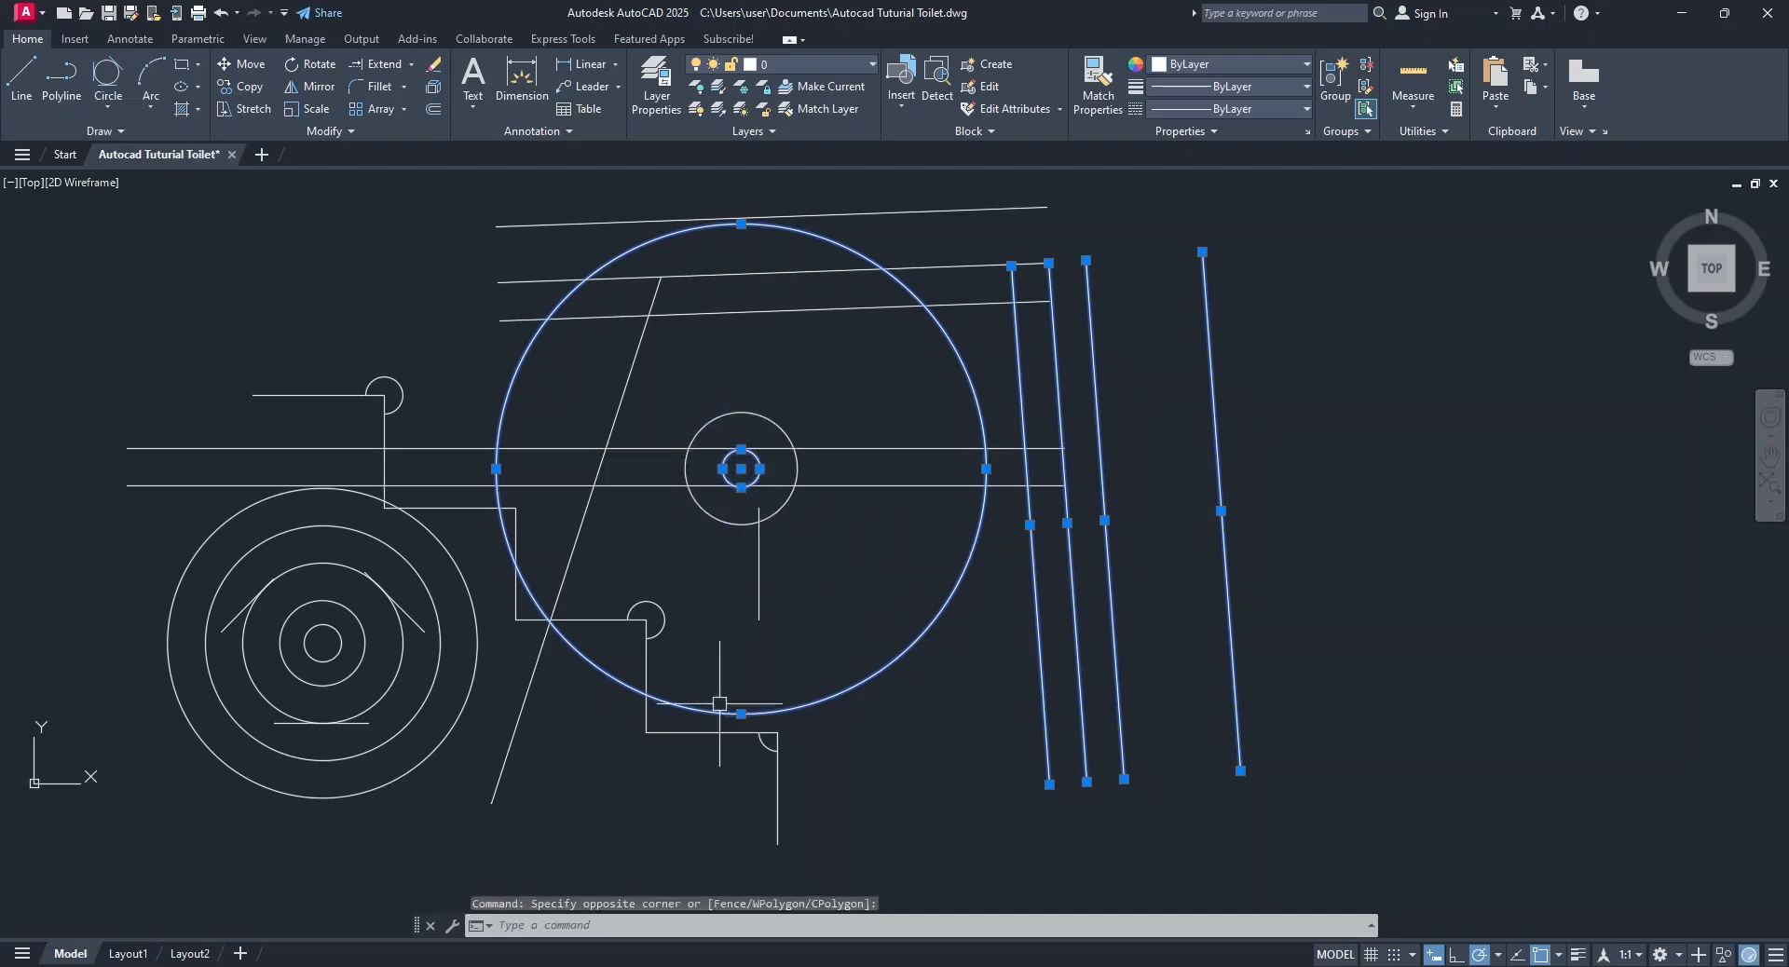
click(599, 580)
click(710, 718)
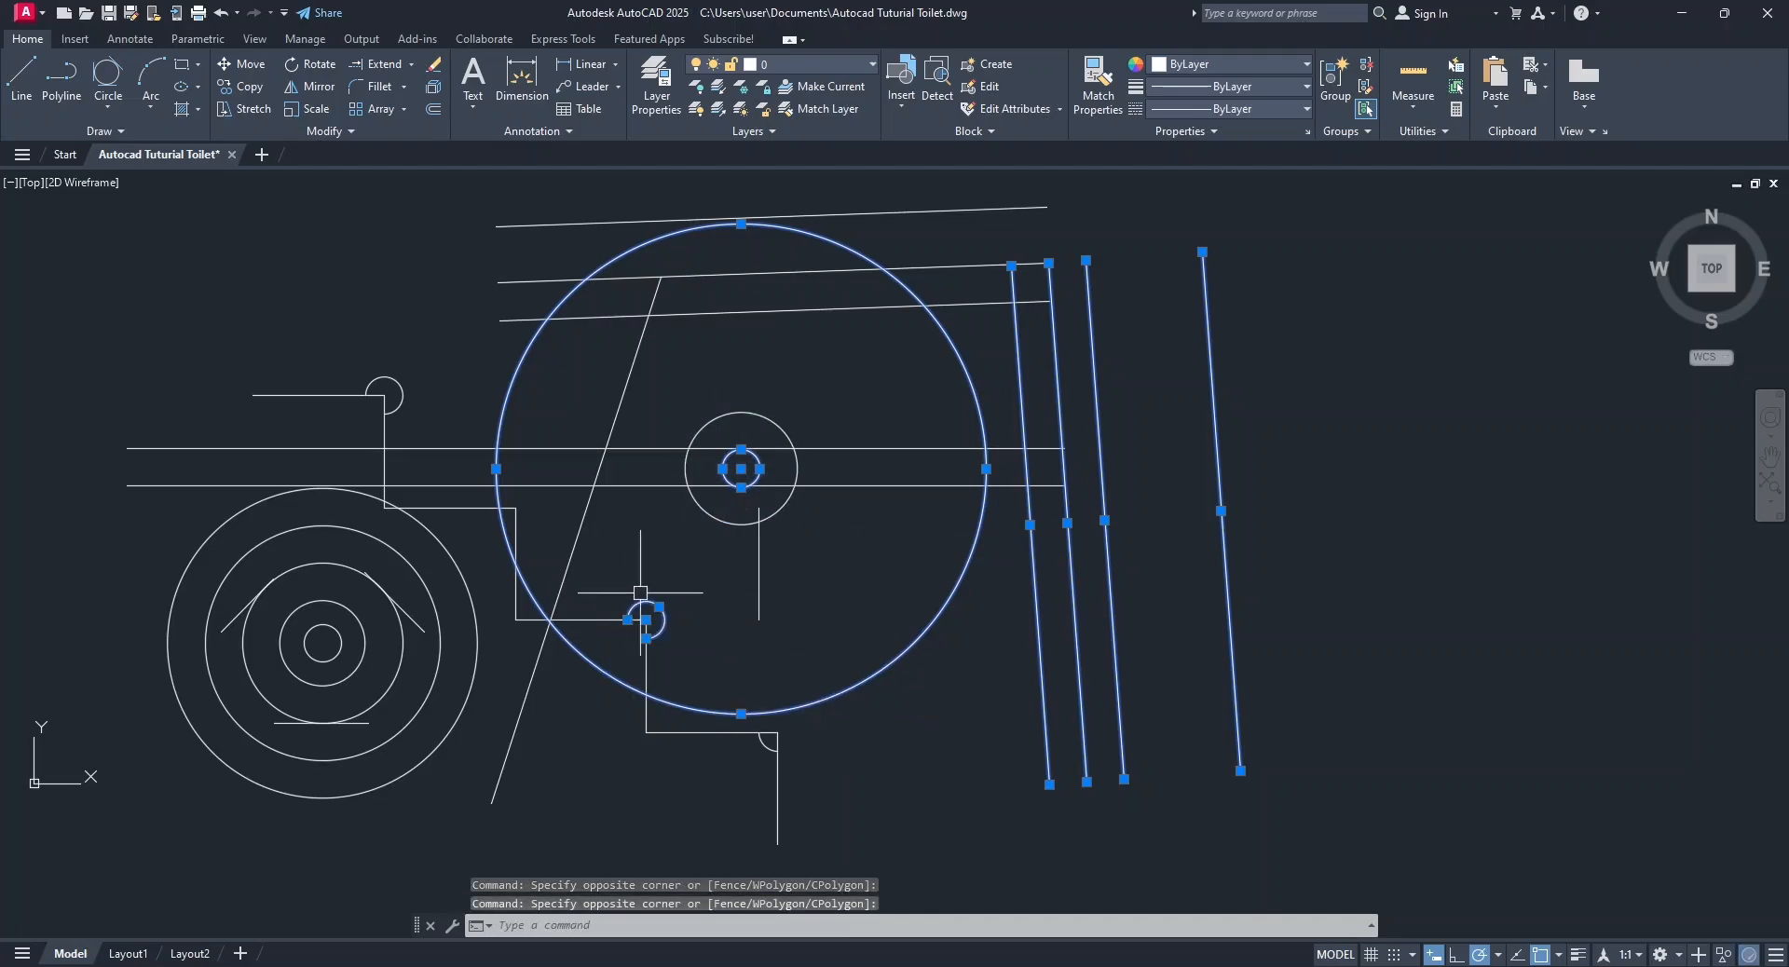
click(726, 688)
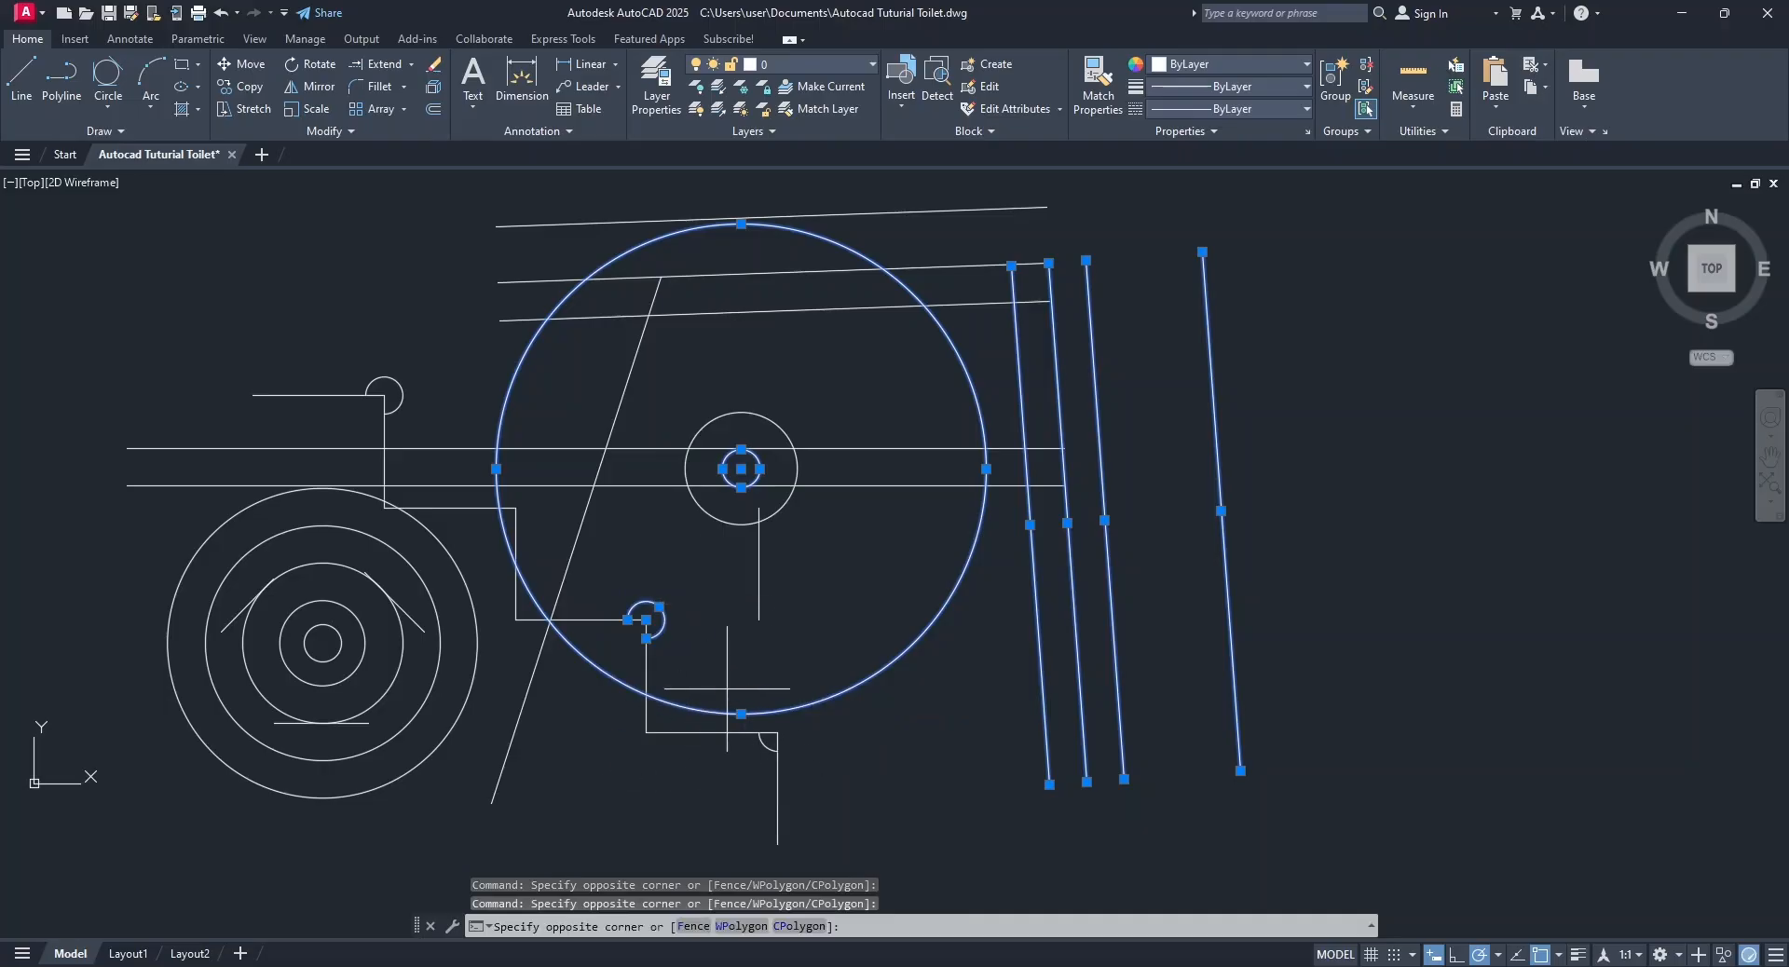
click(797, 850)
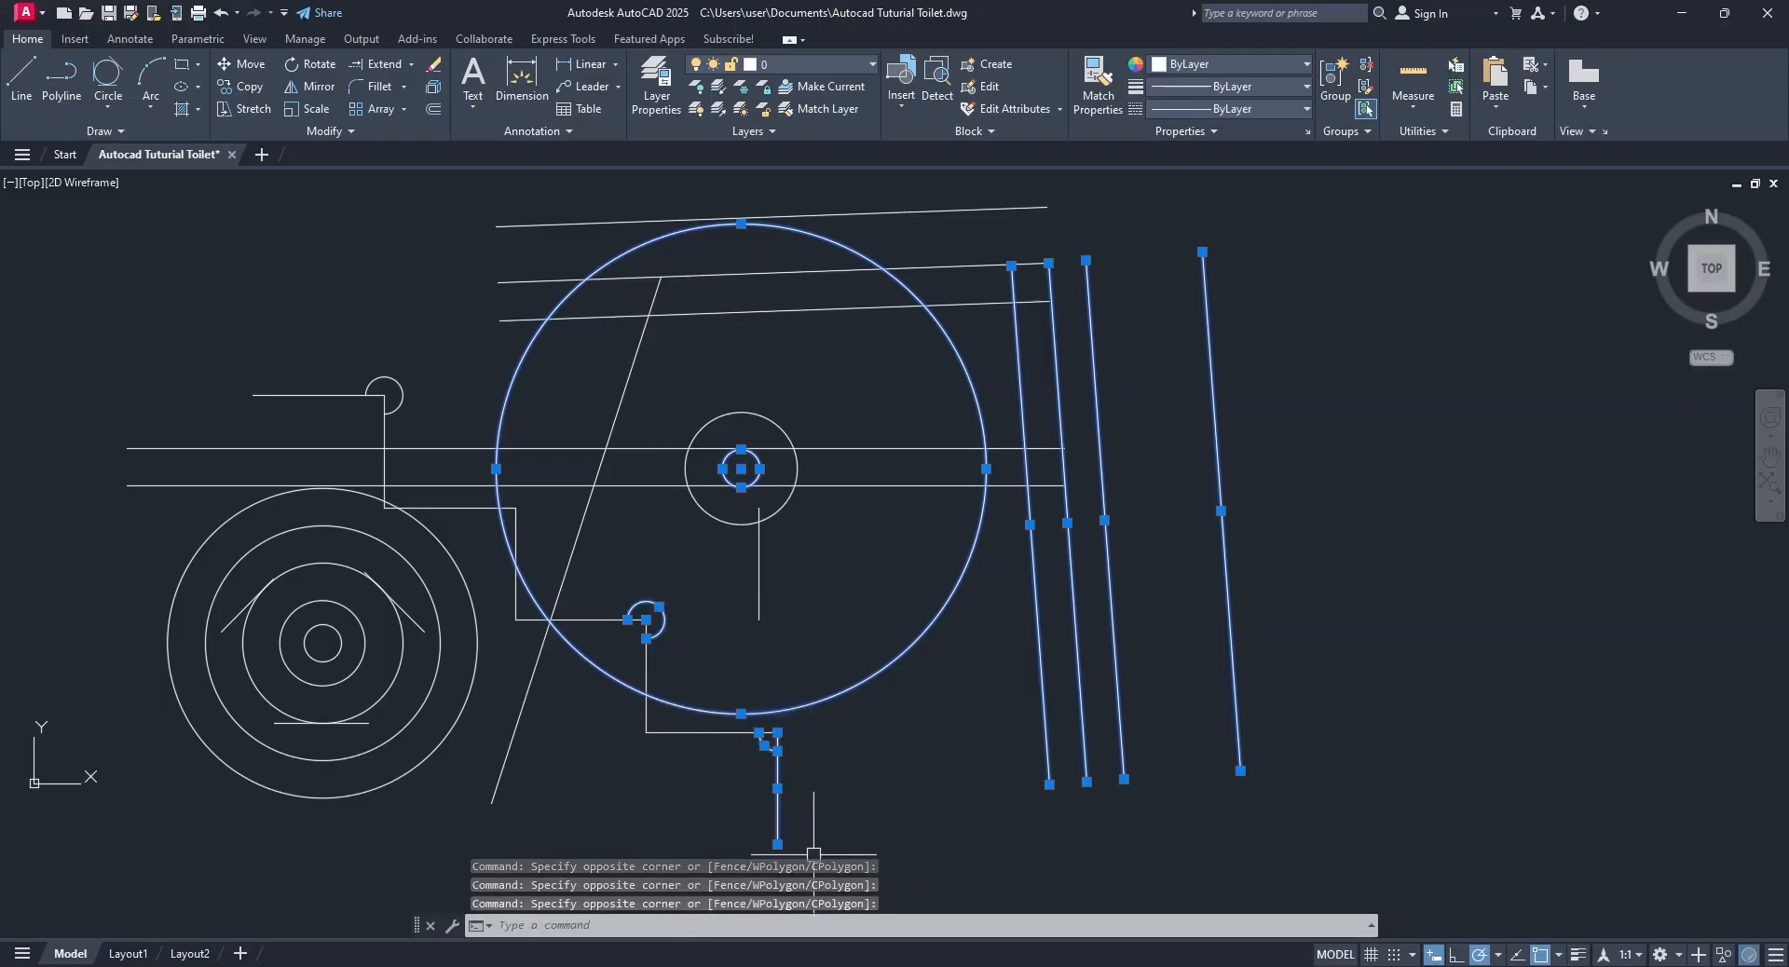
click(717, 771)
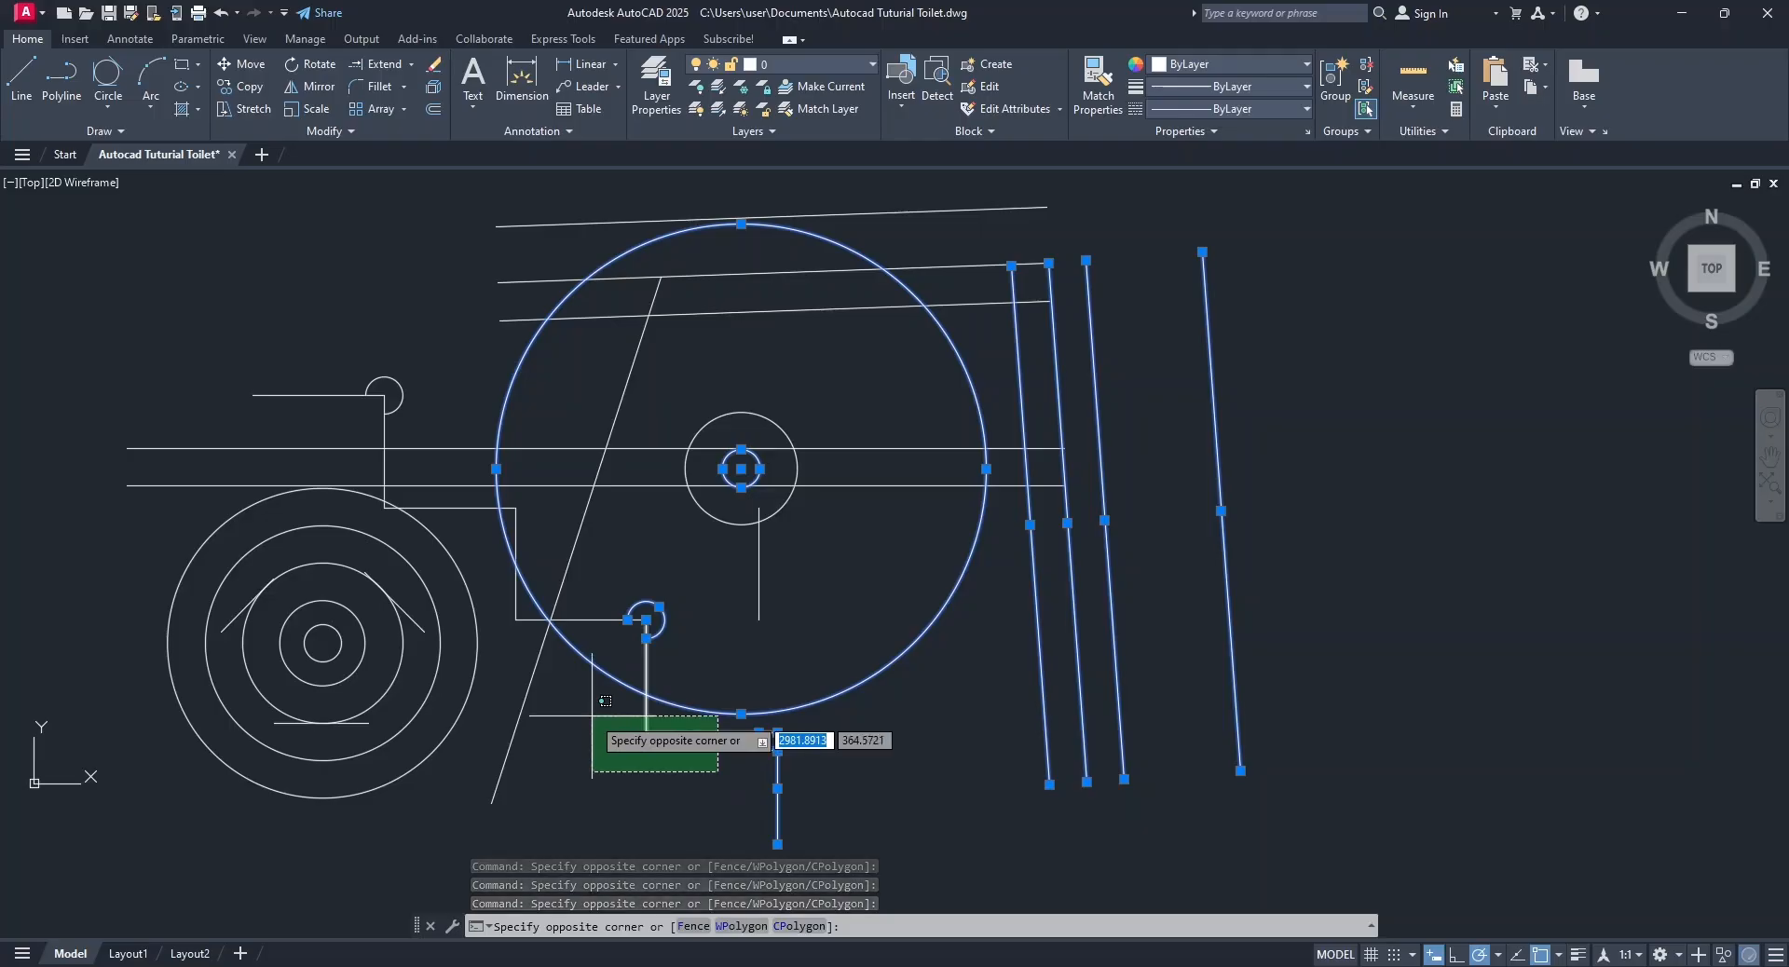
click(605, 701)
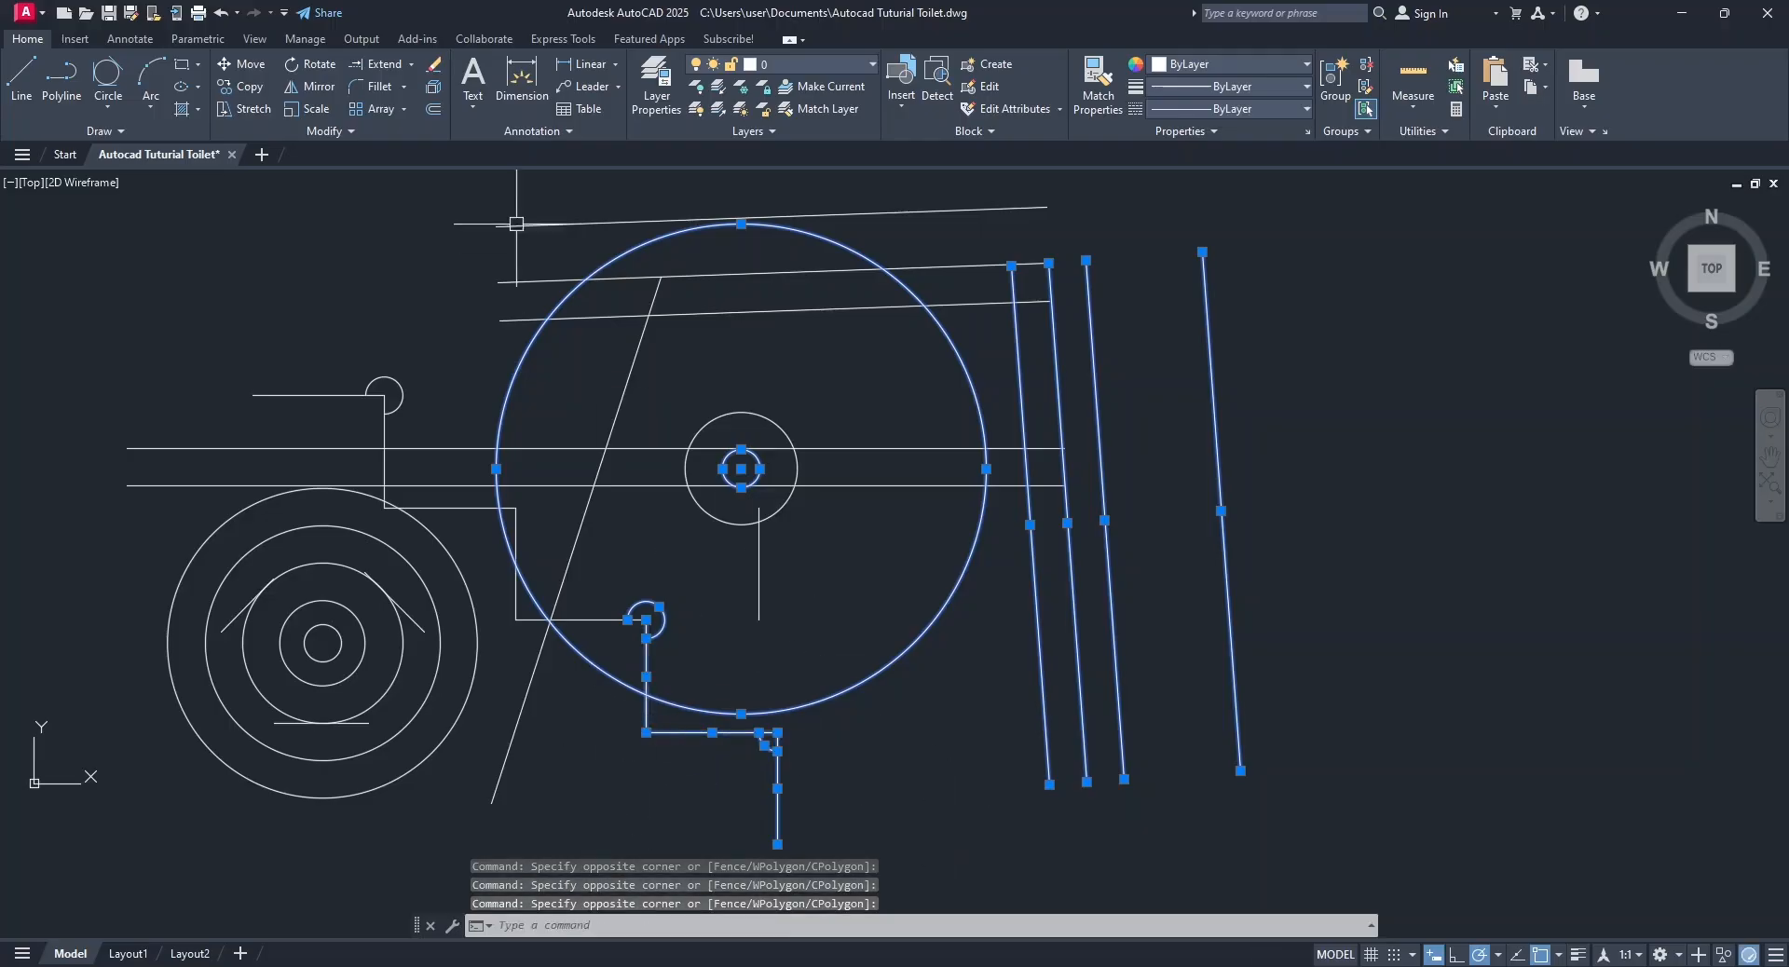
click(434, 66)
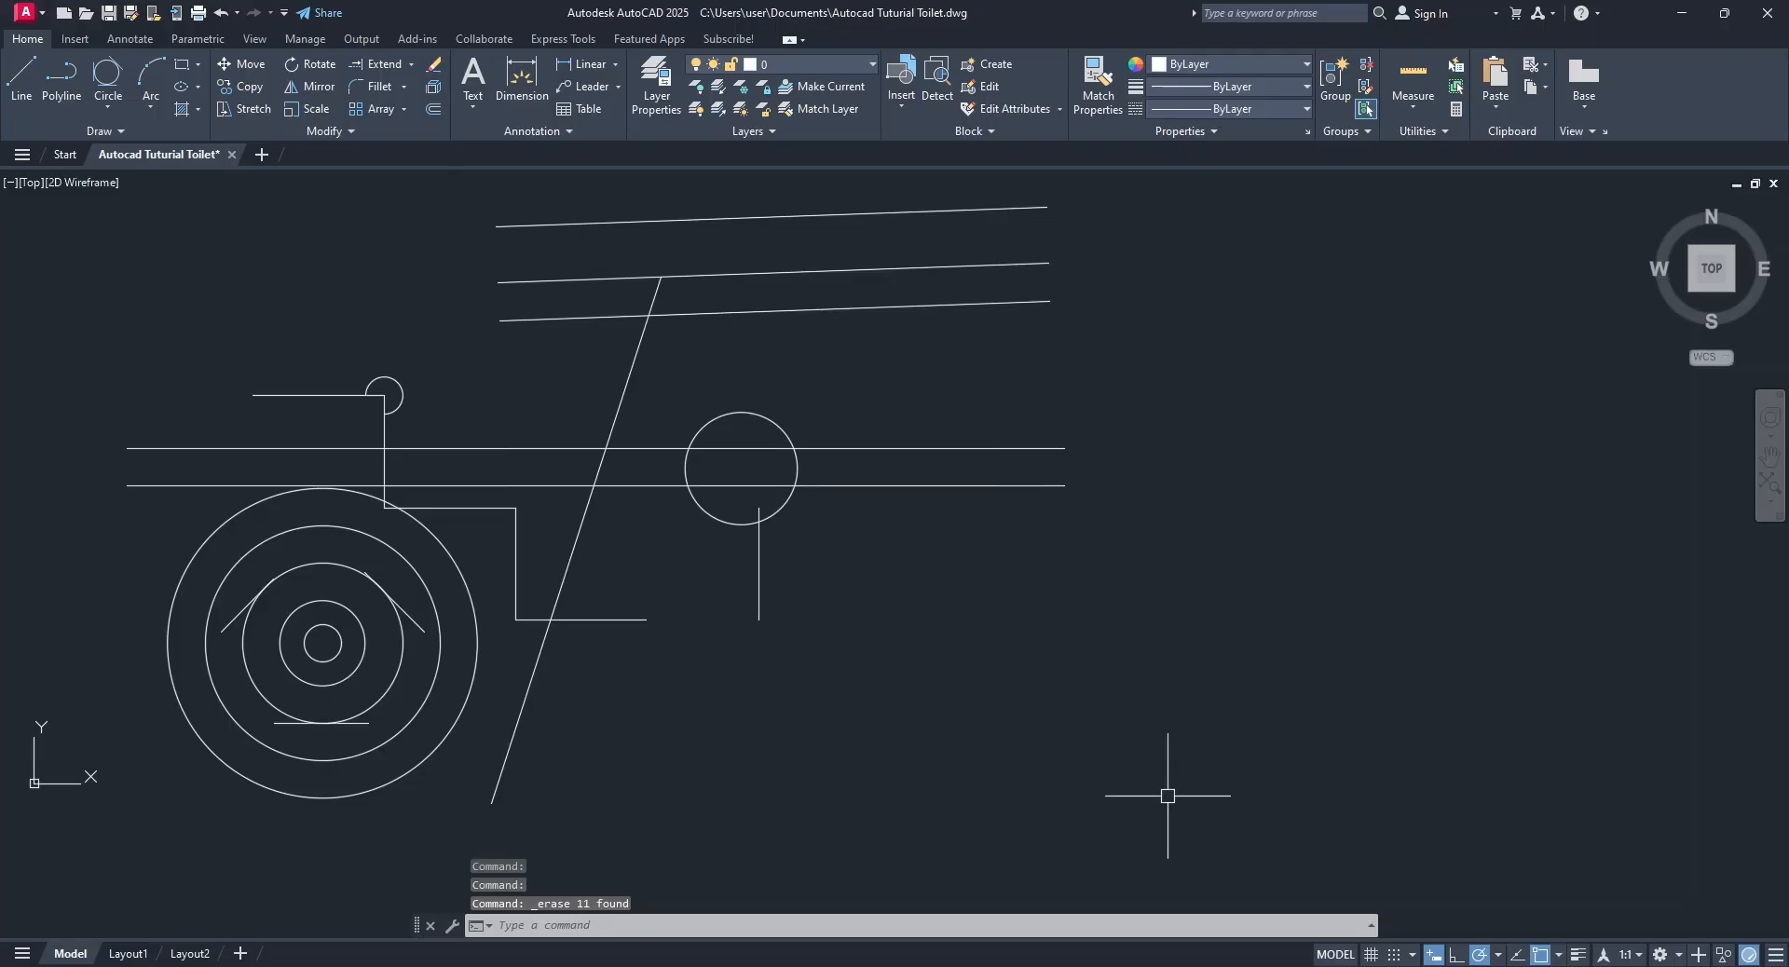
Erase all remaining objects, including the short horizontal line under the concentric circles, to leave the drawing empty.
key(ctrl+a)
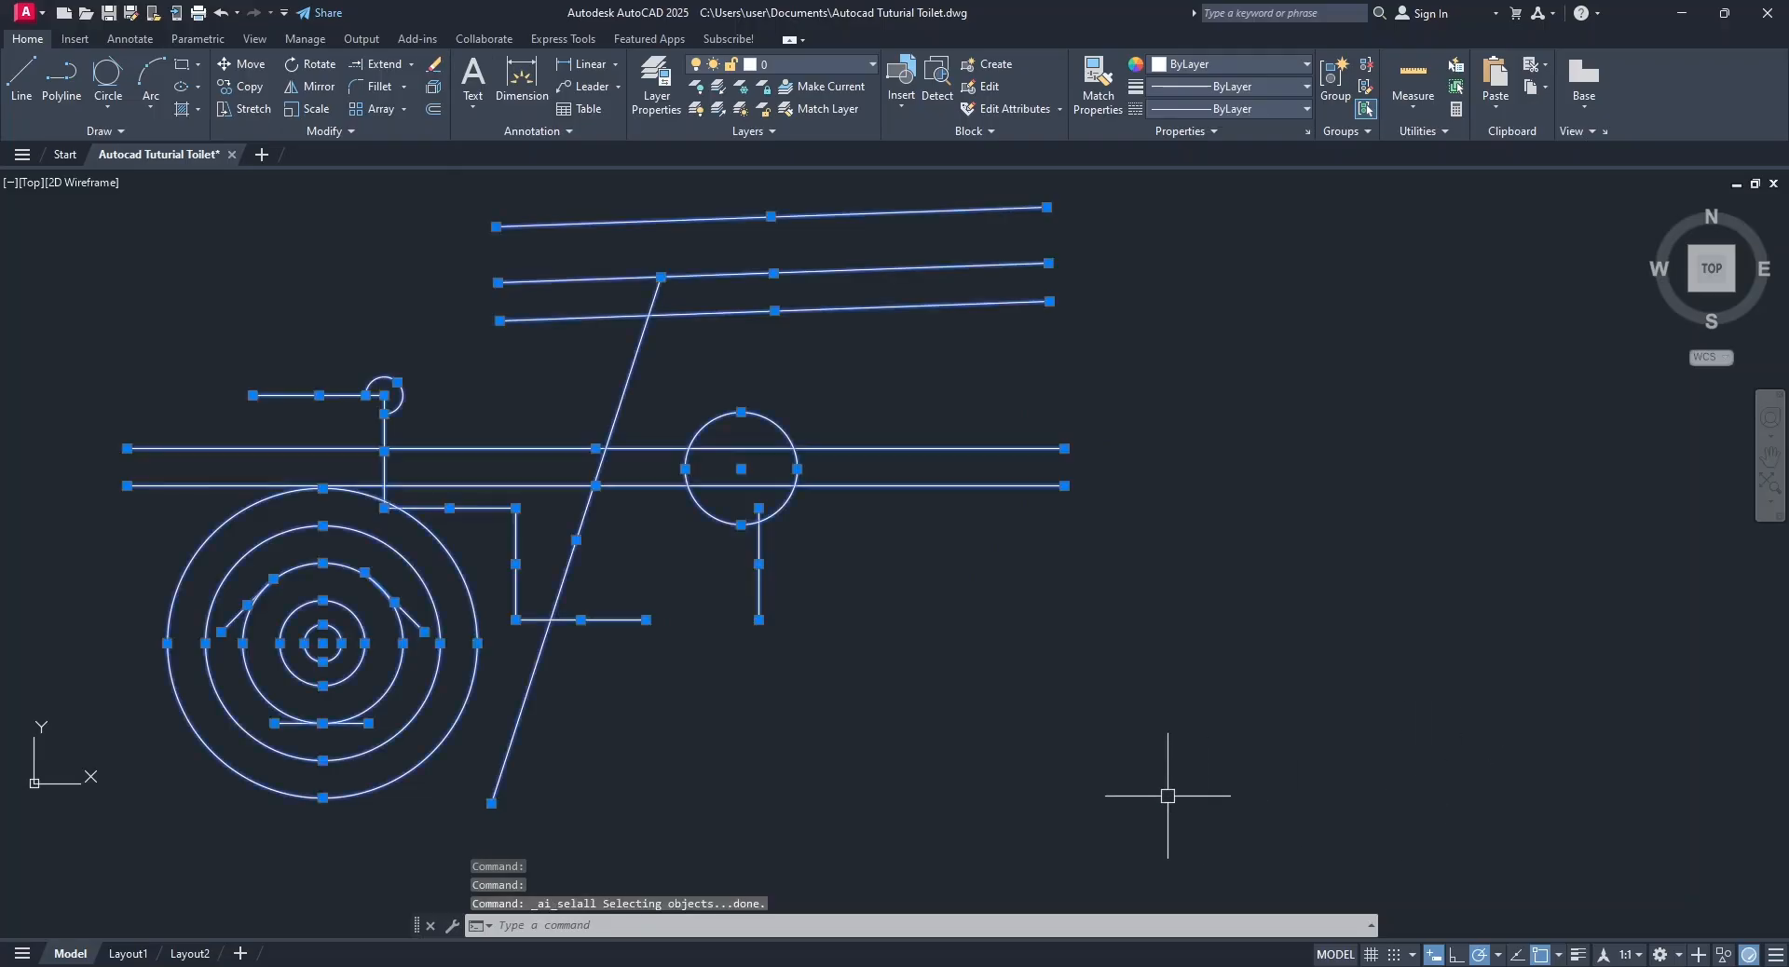
key(Escape)
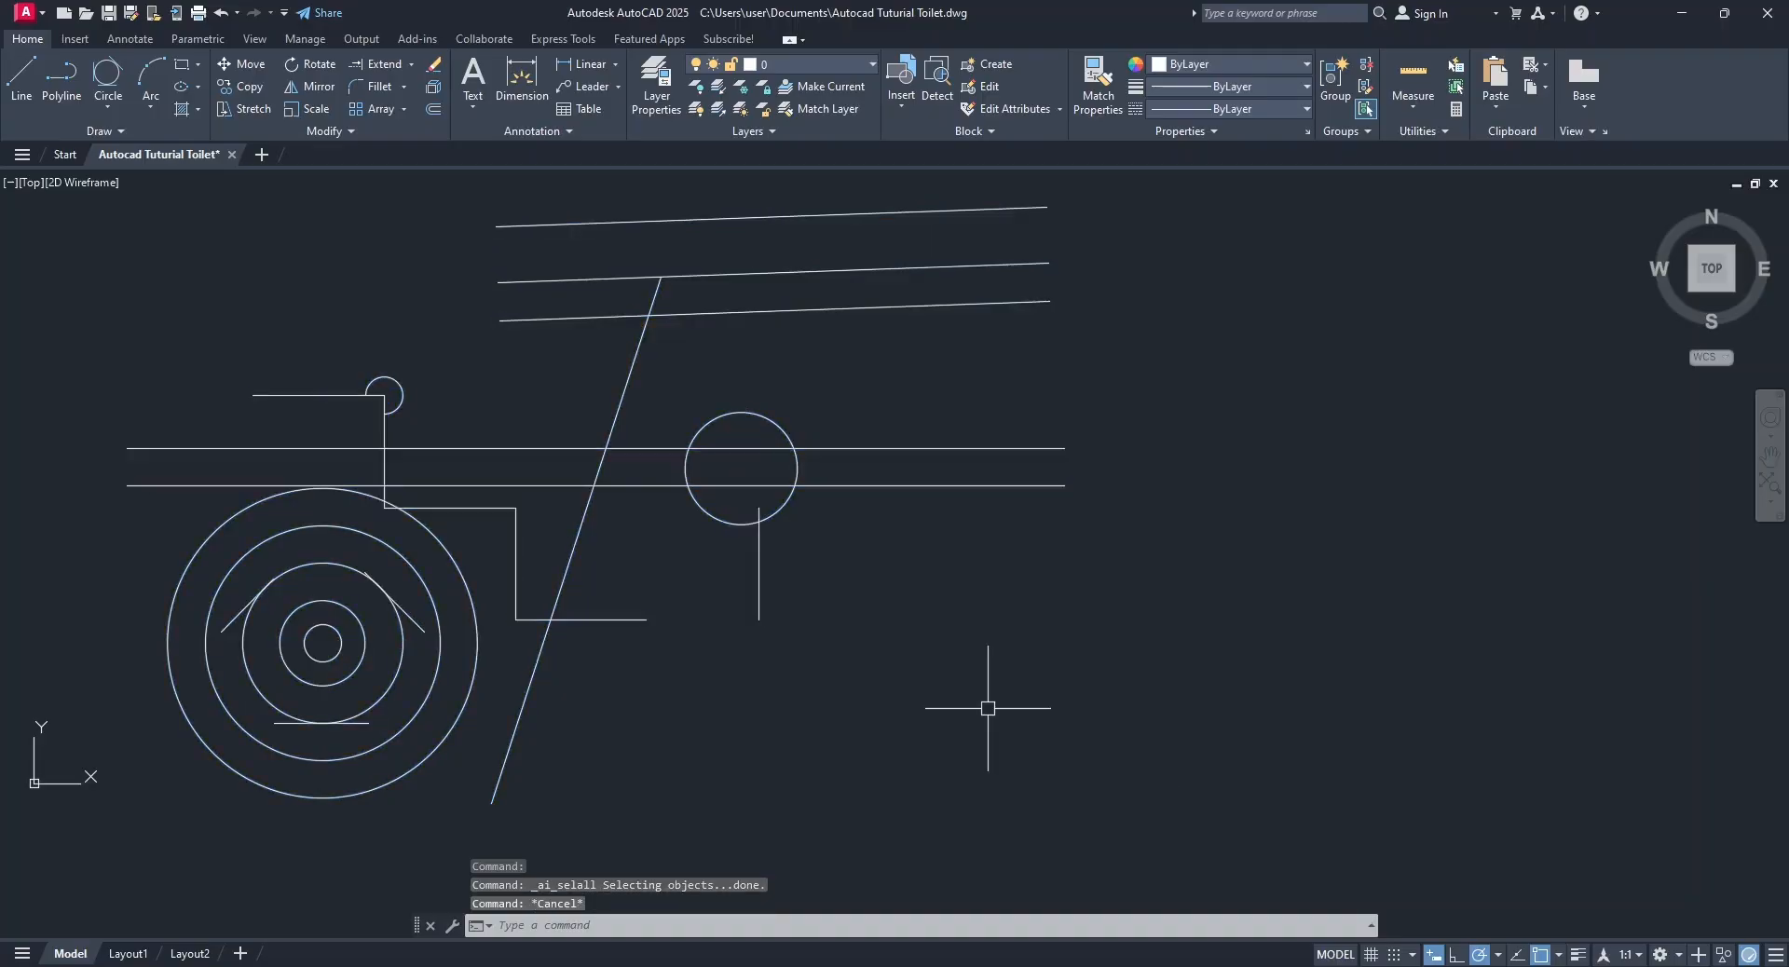
click(988, 708)
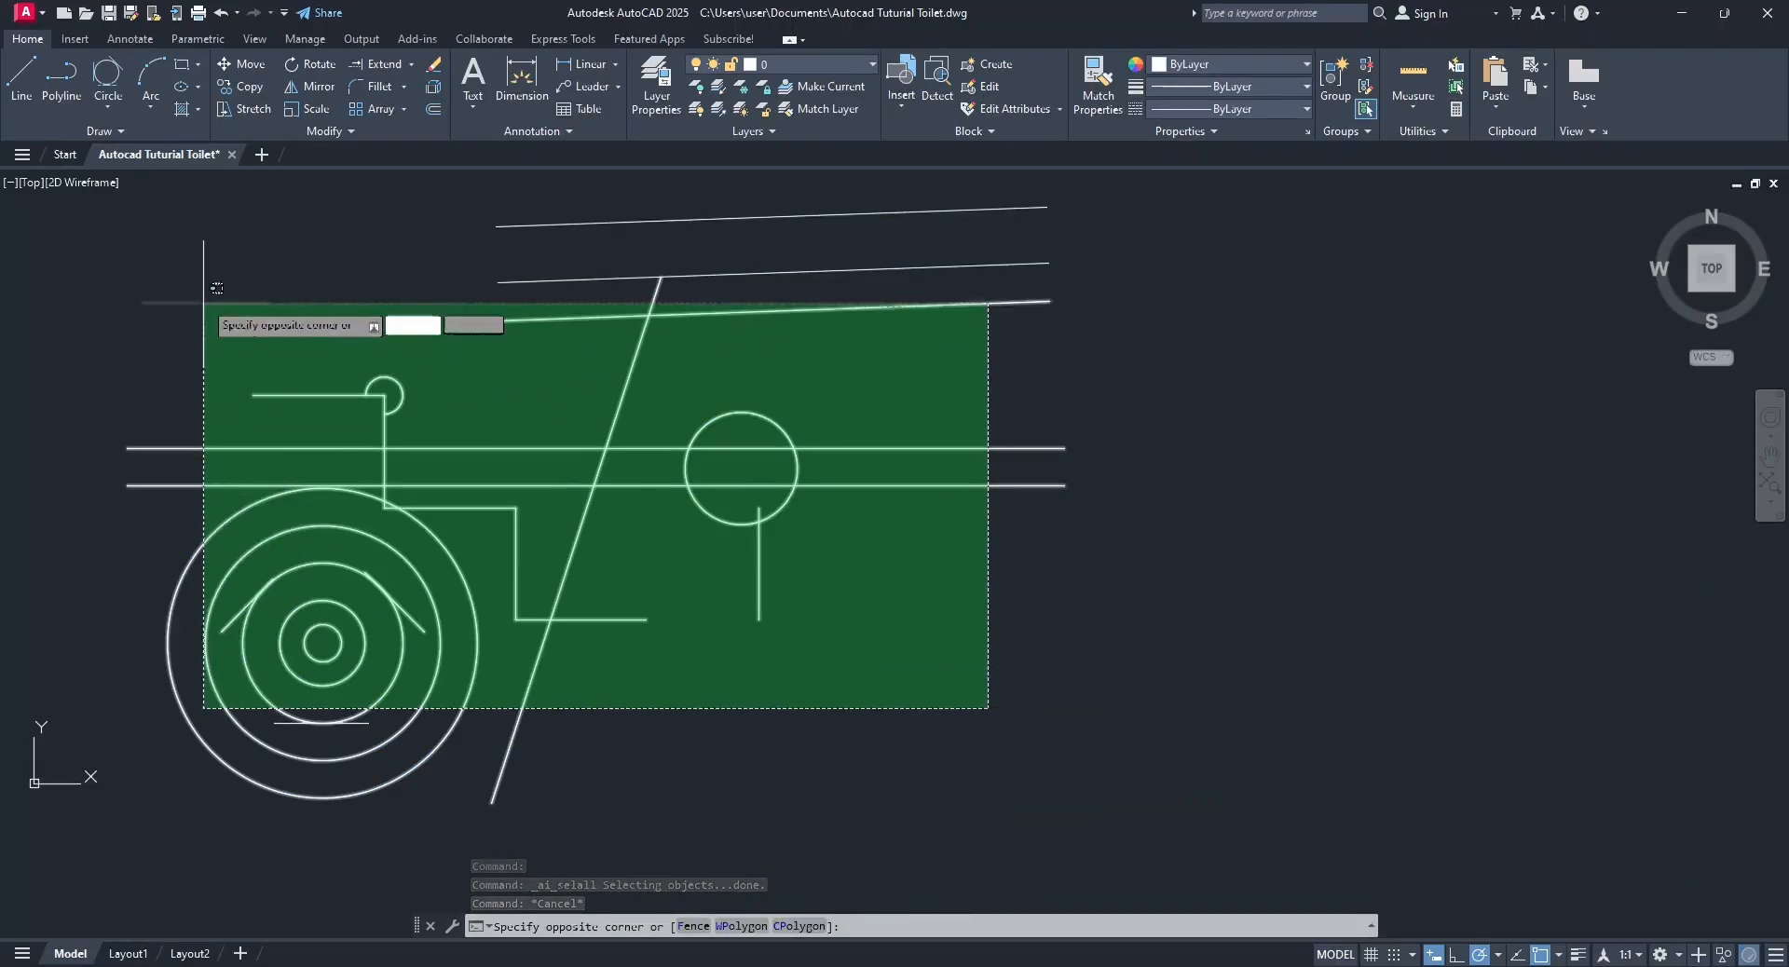
click(195, 212)
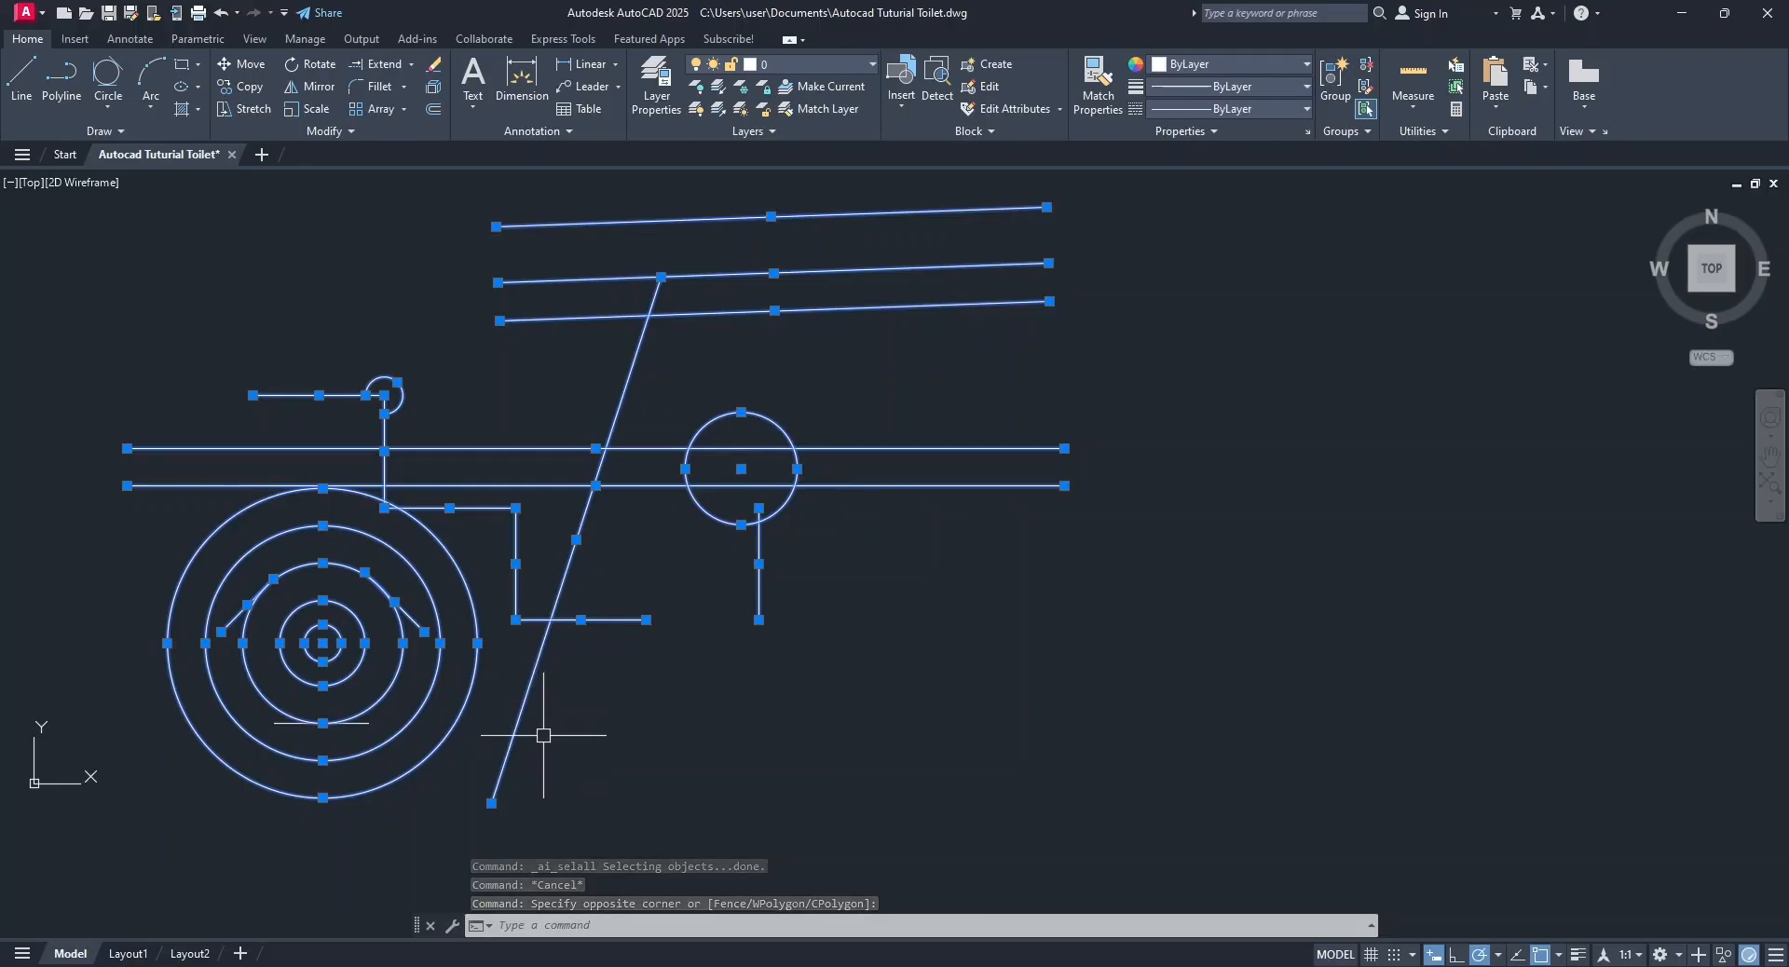
key(Delete)
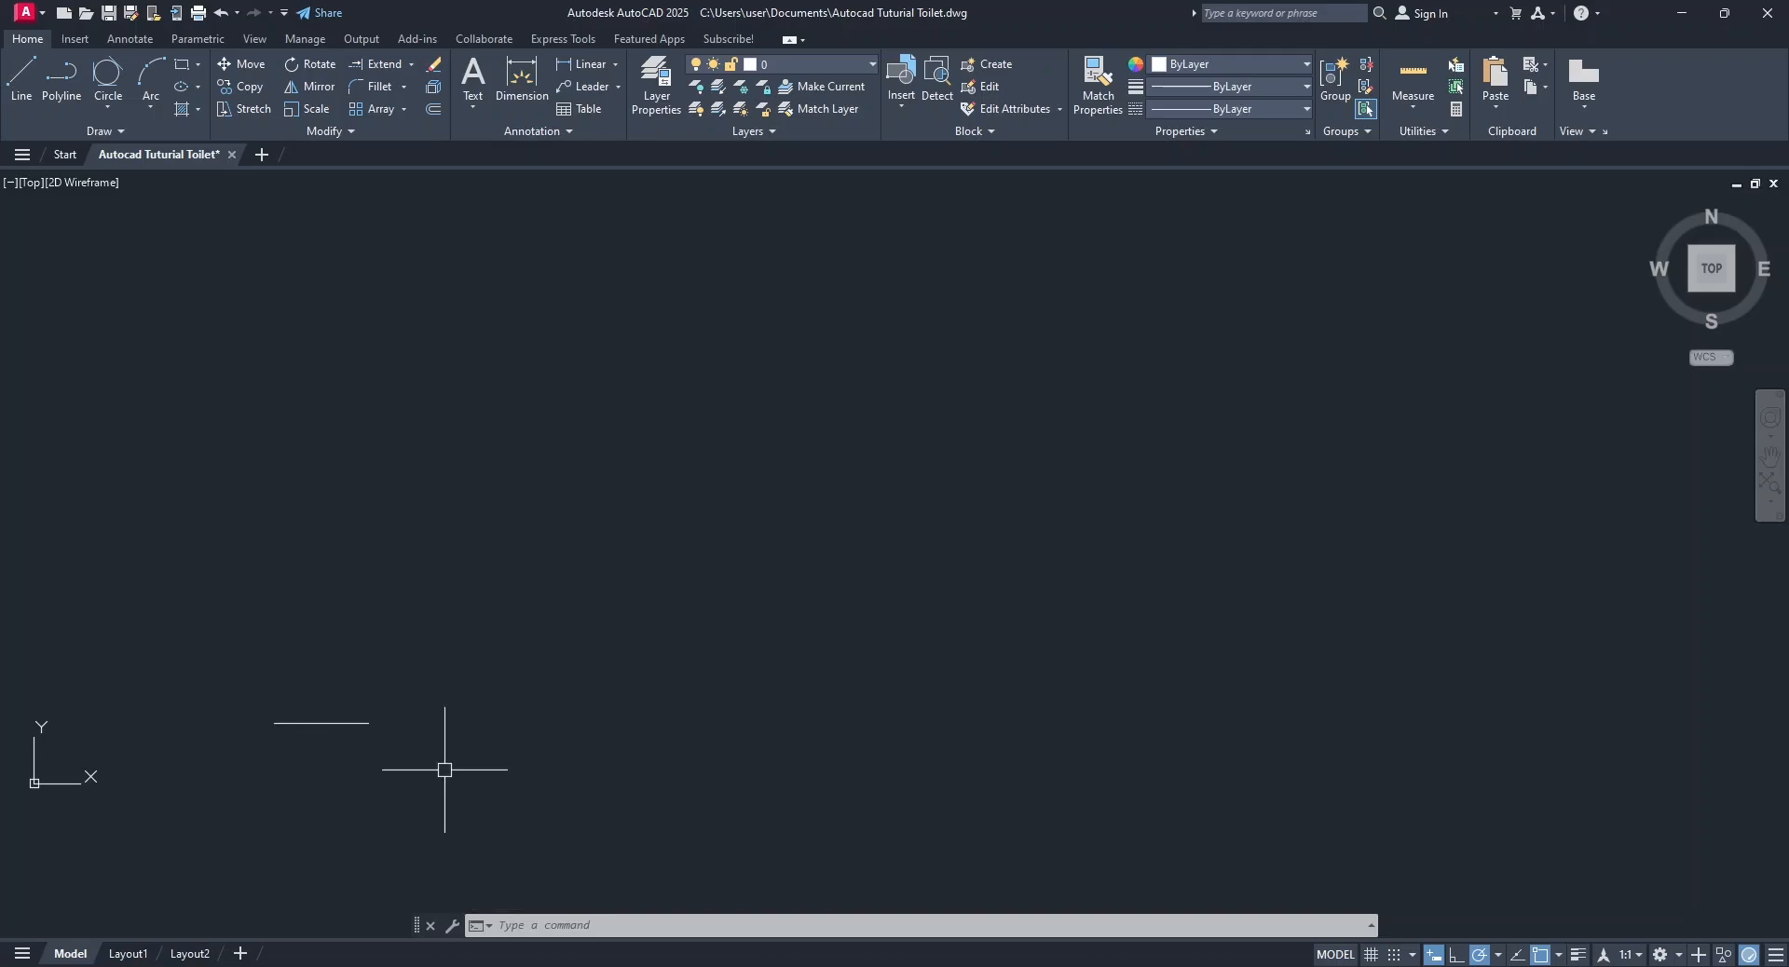
right_click(372, 617)
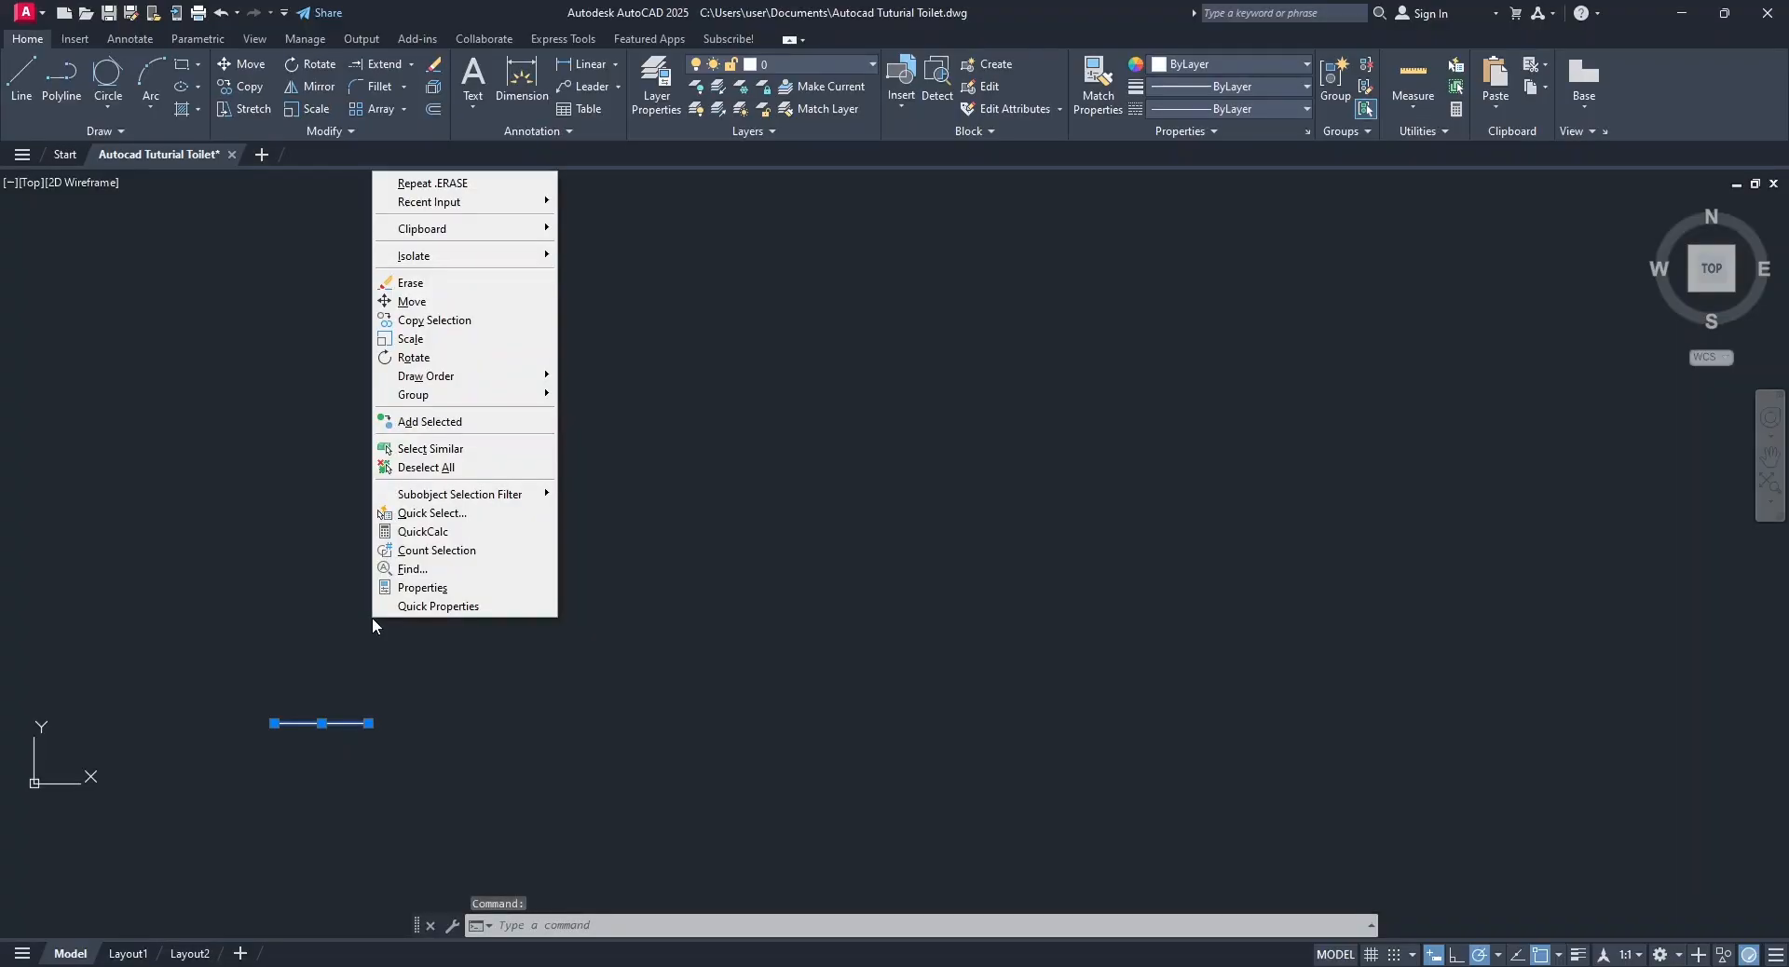
click(405, 283)
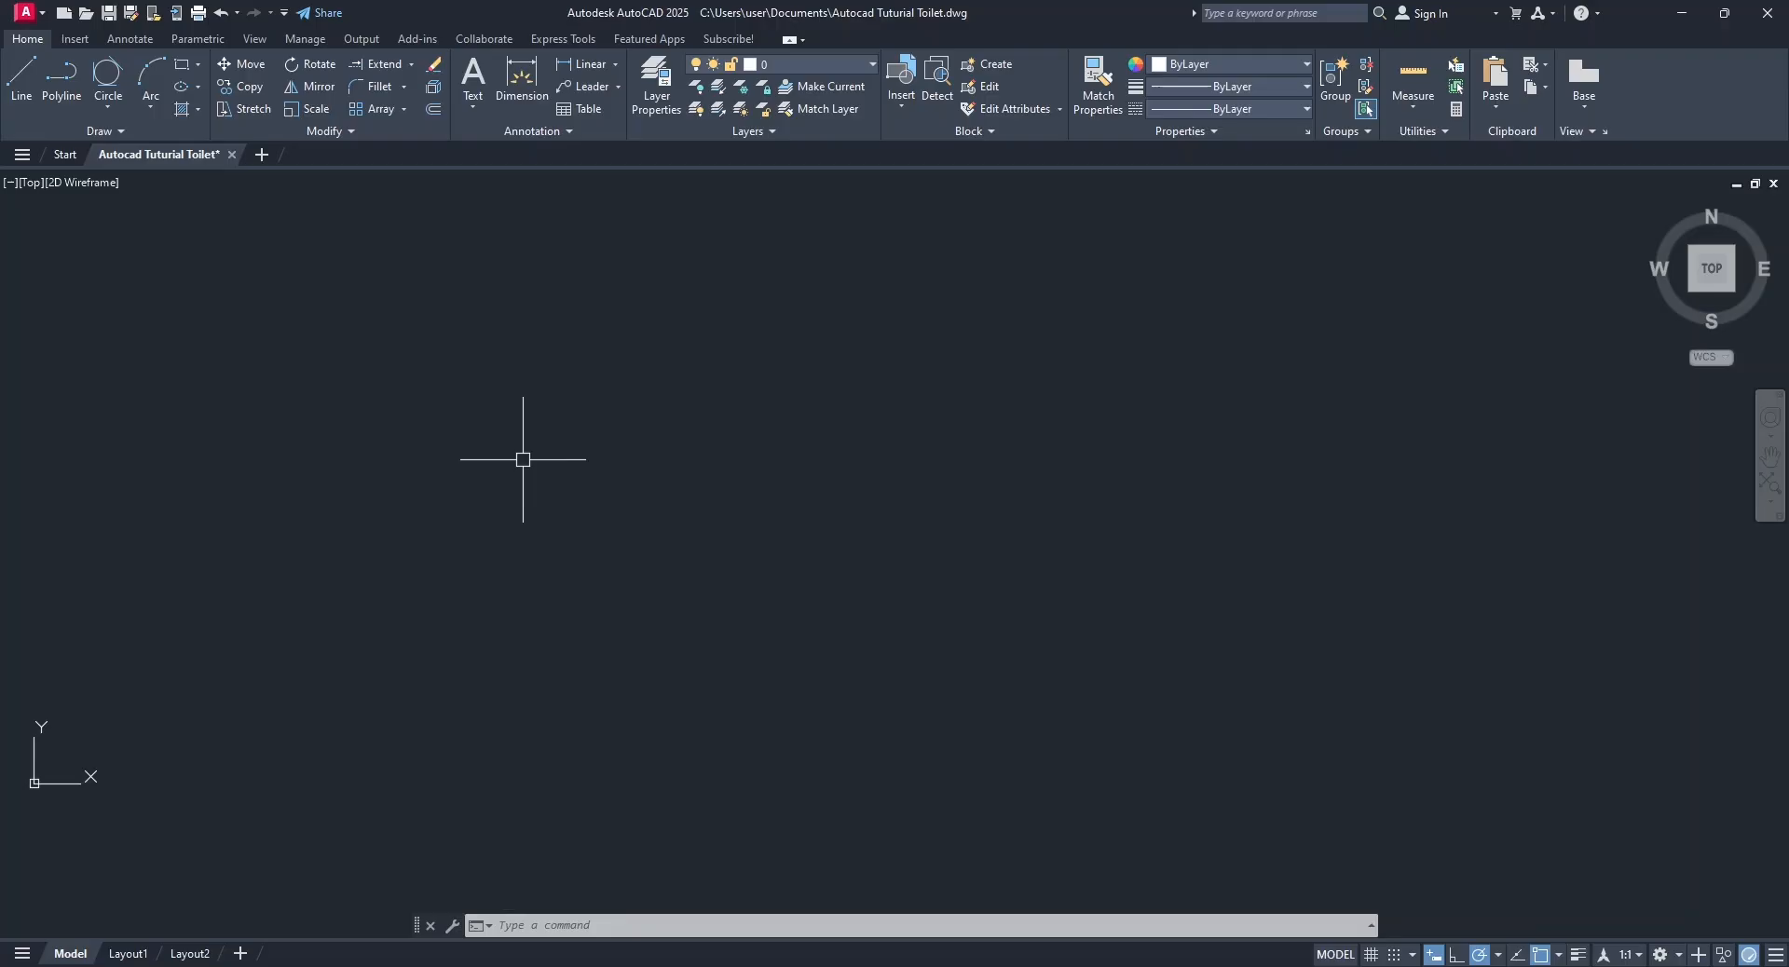
Set the drawing units to Decimal length with precision 0, keeping Millimeters as the insertion scale.
text(un)
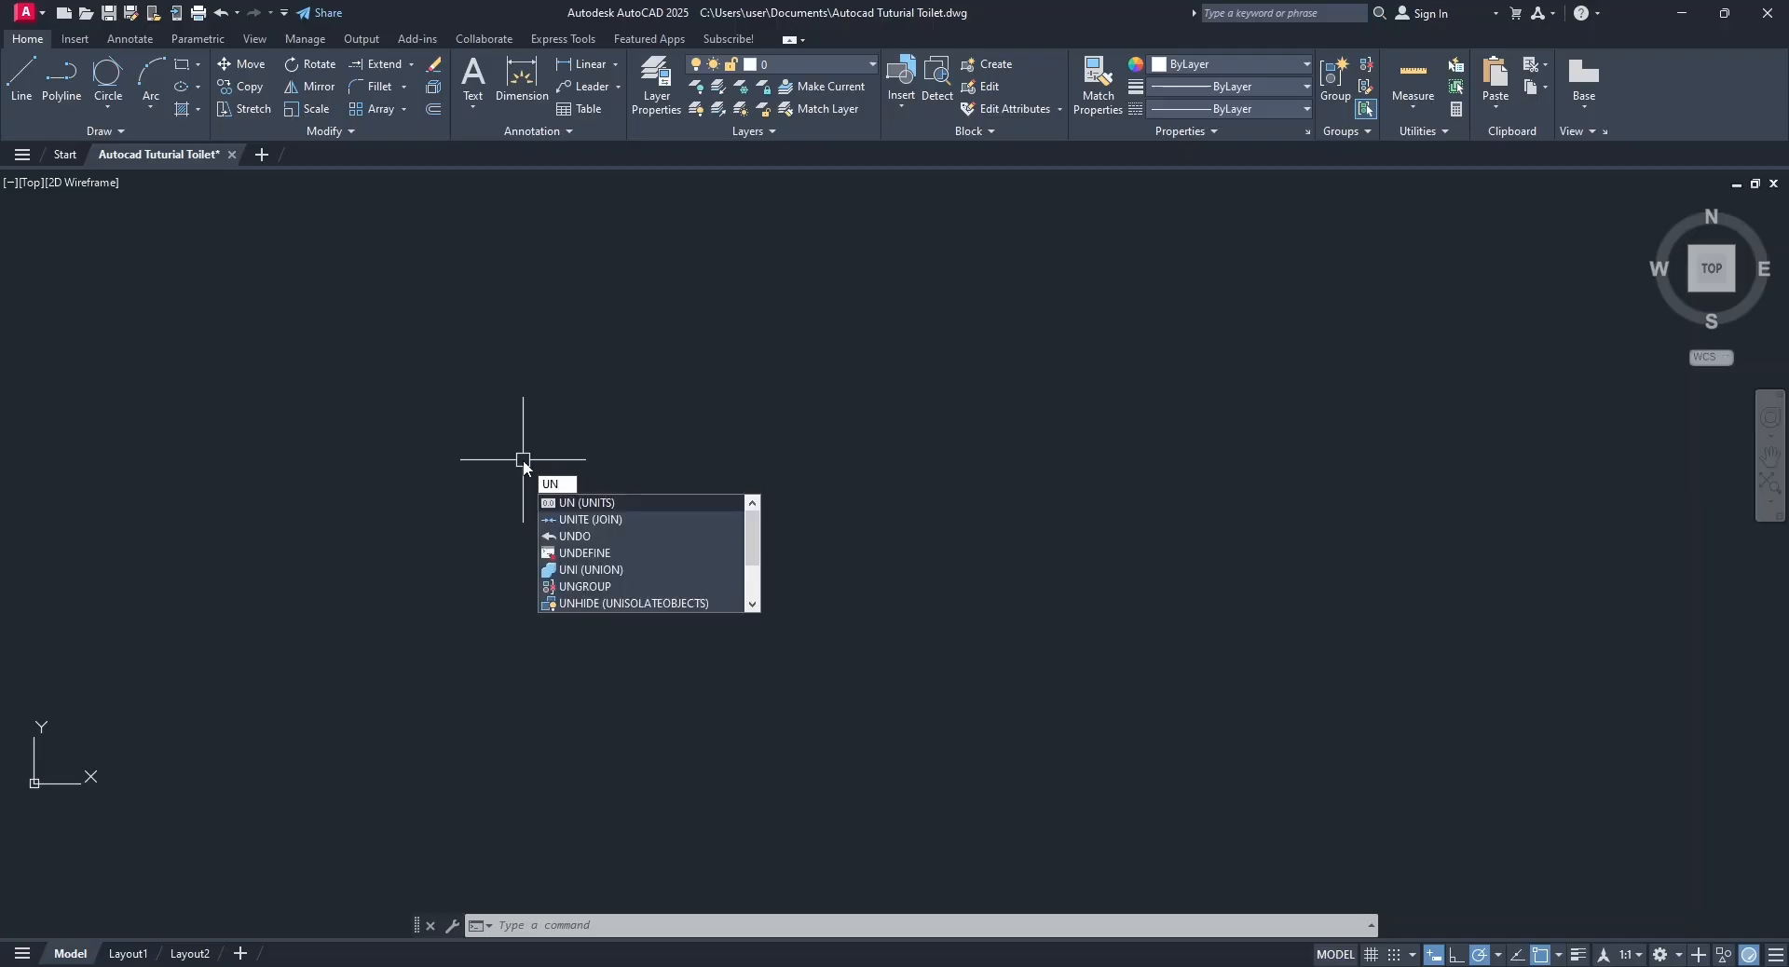
key(Return)
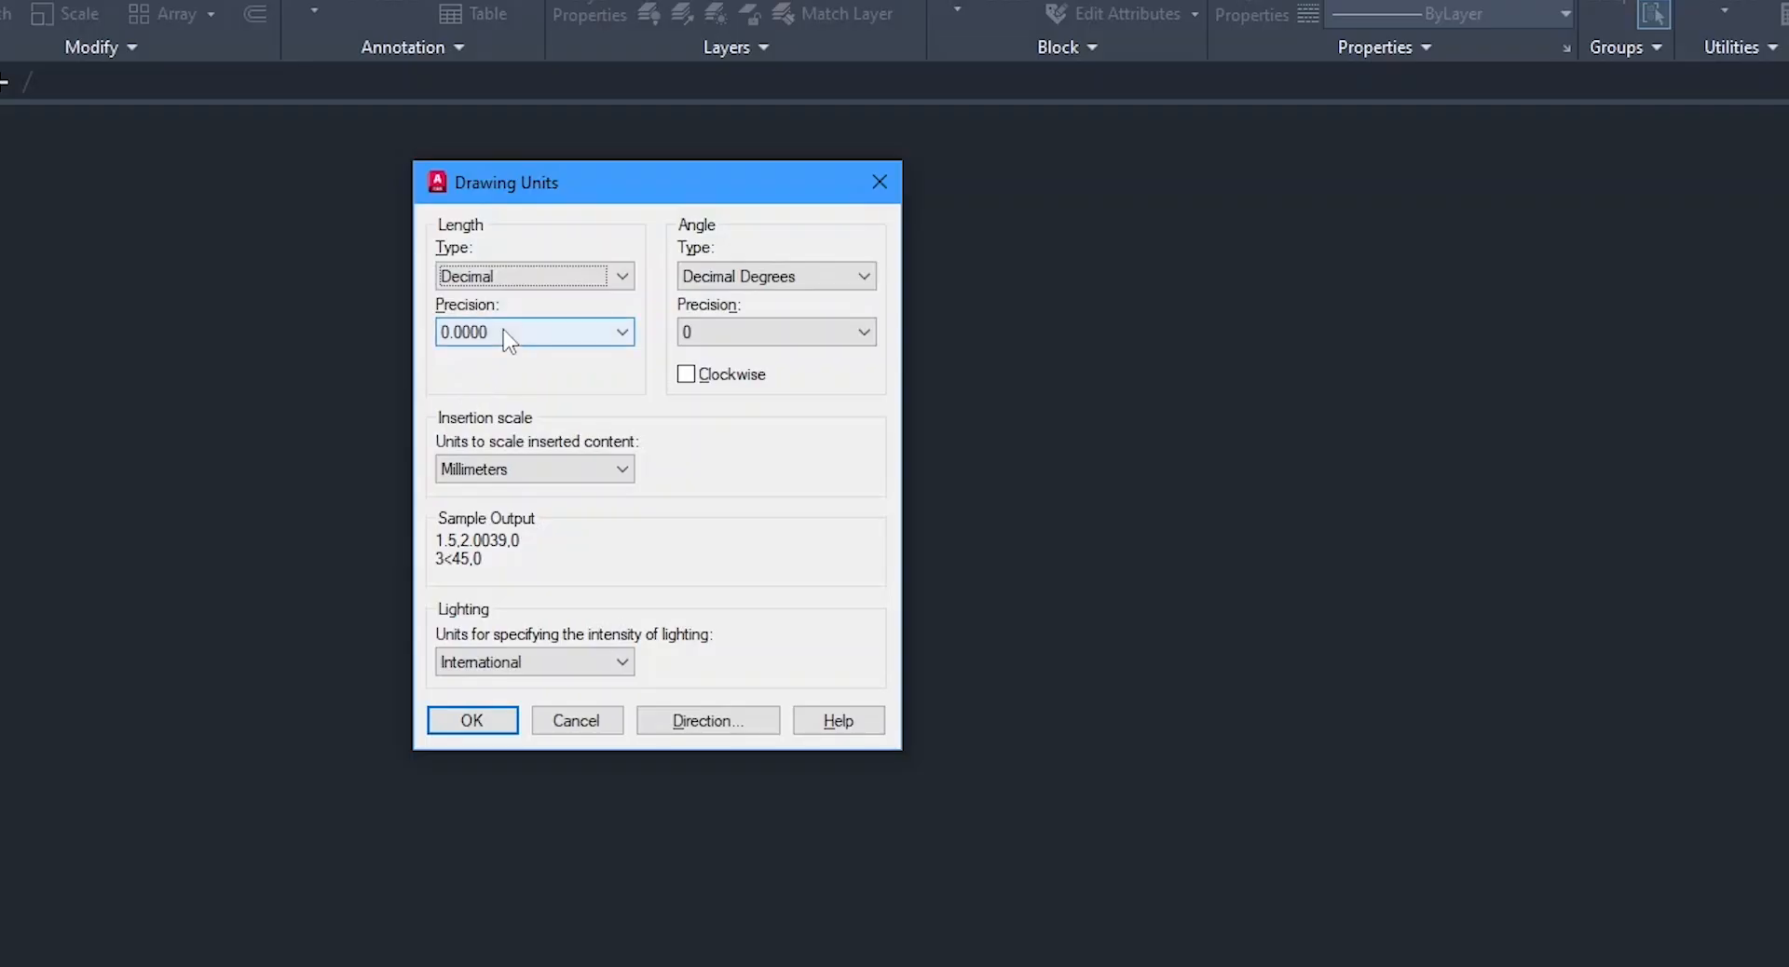
click(506, 340)
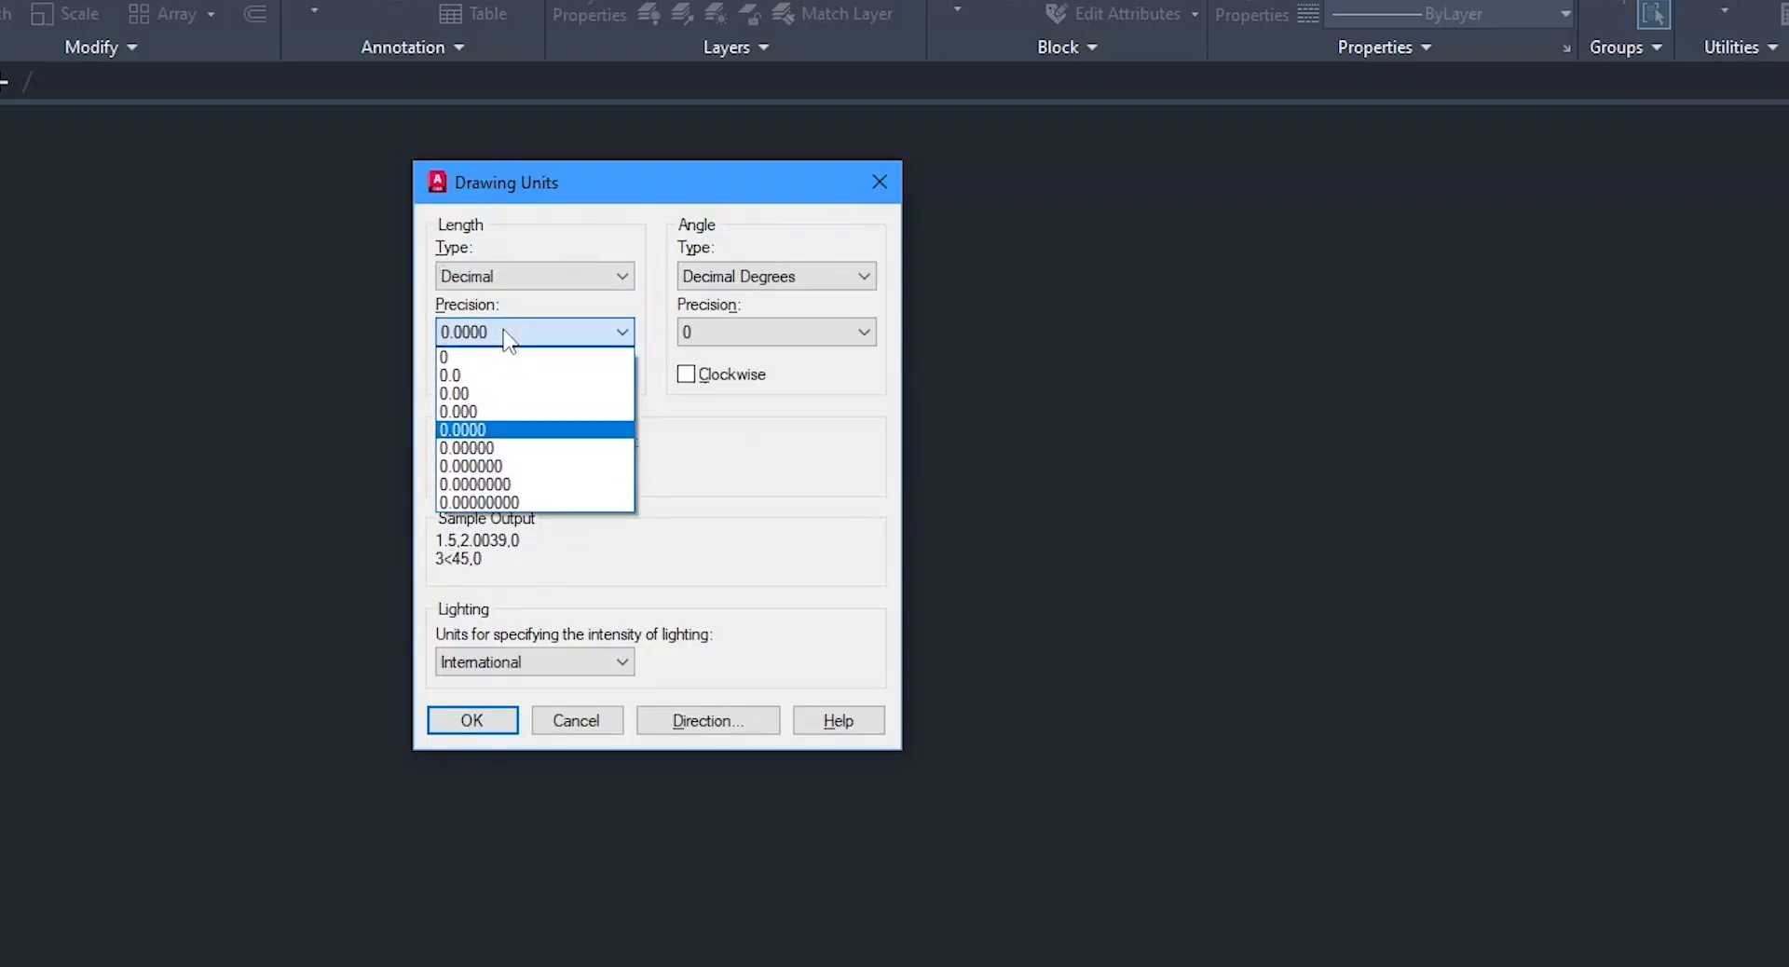
click(500, 356)
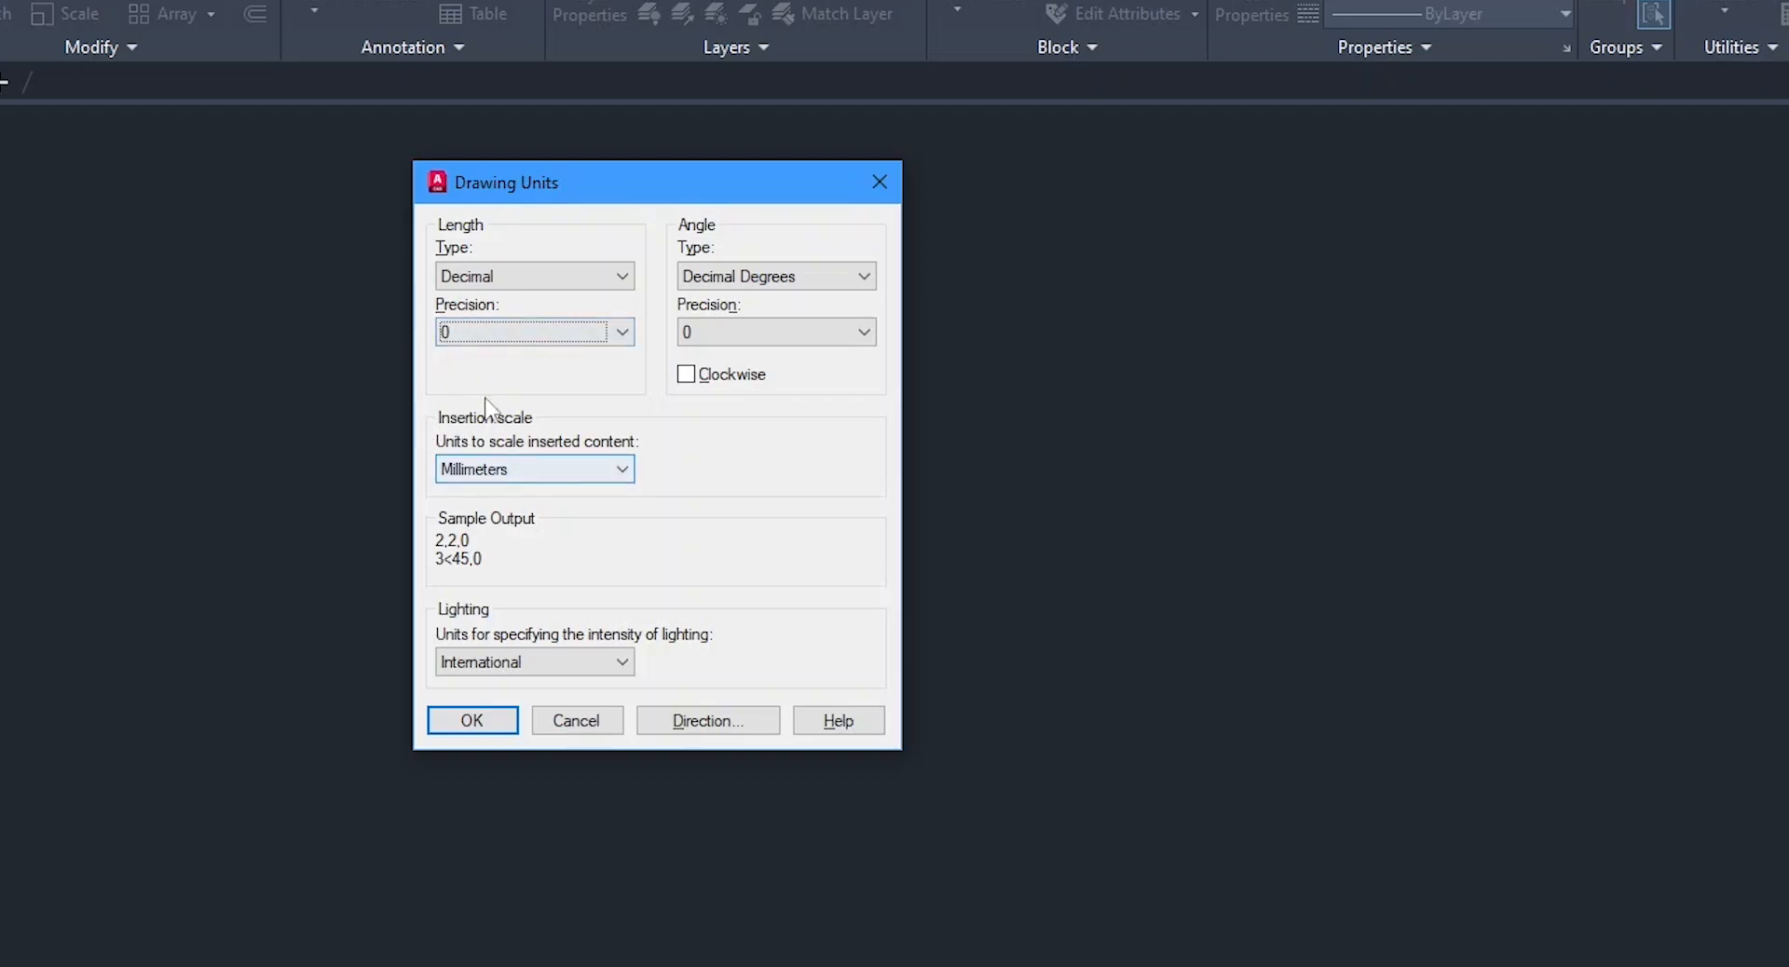
click(542, 272)
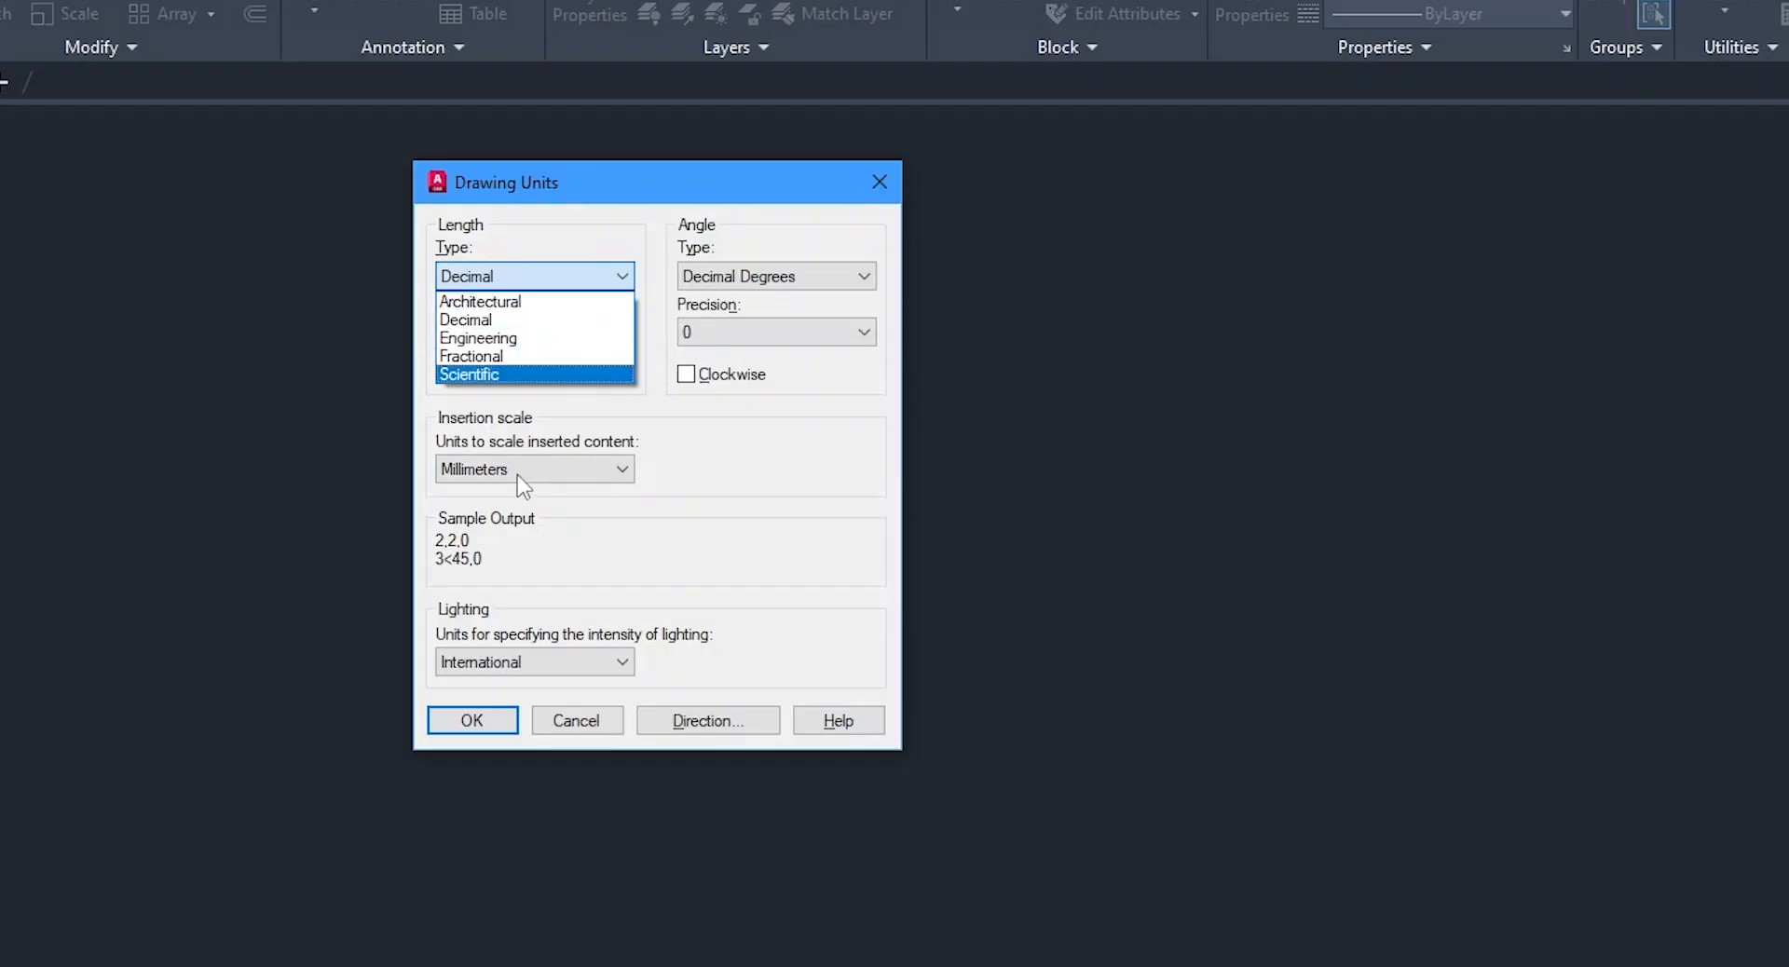
click(709, 421)
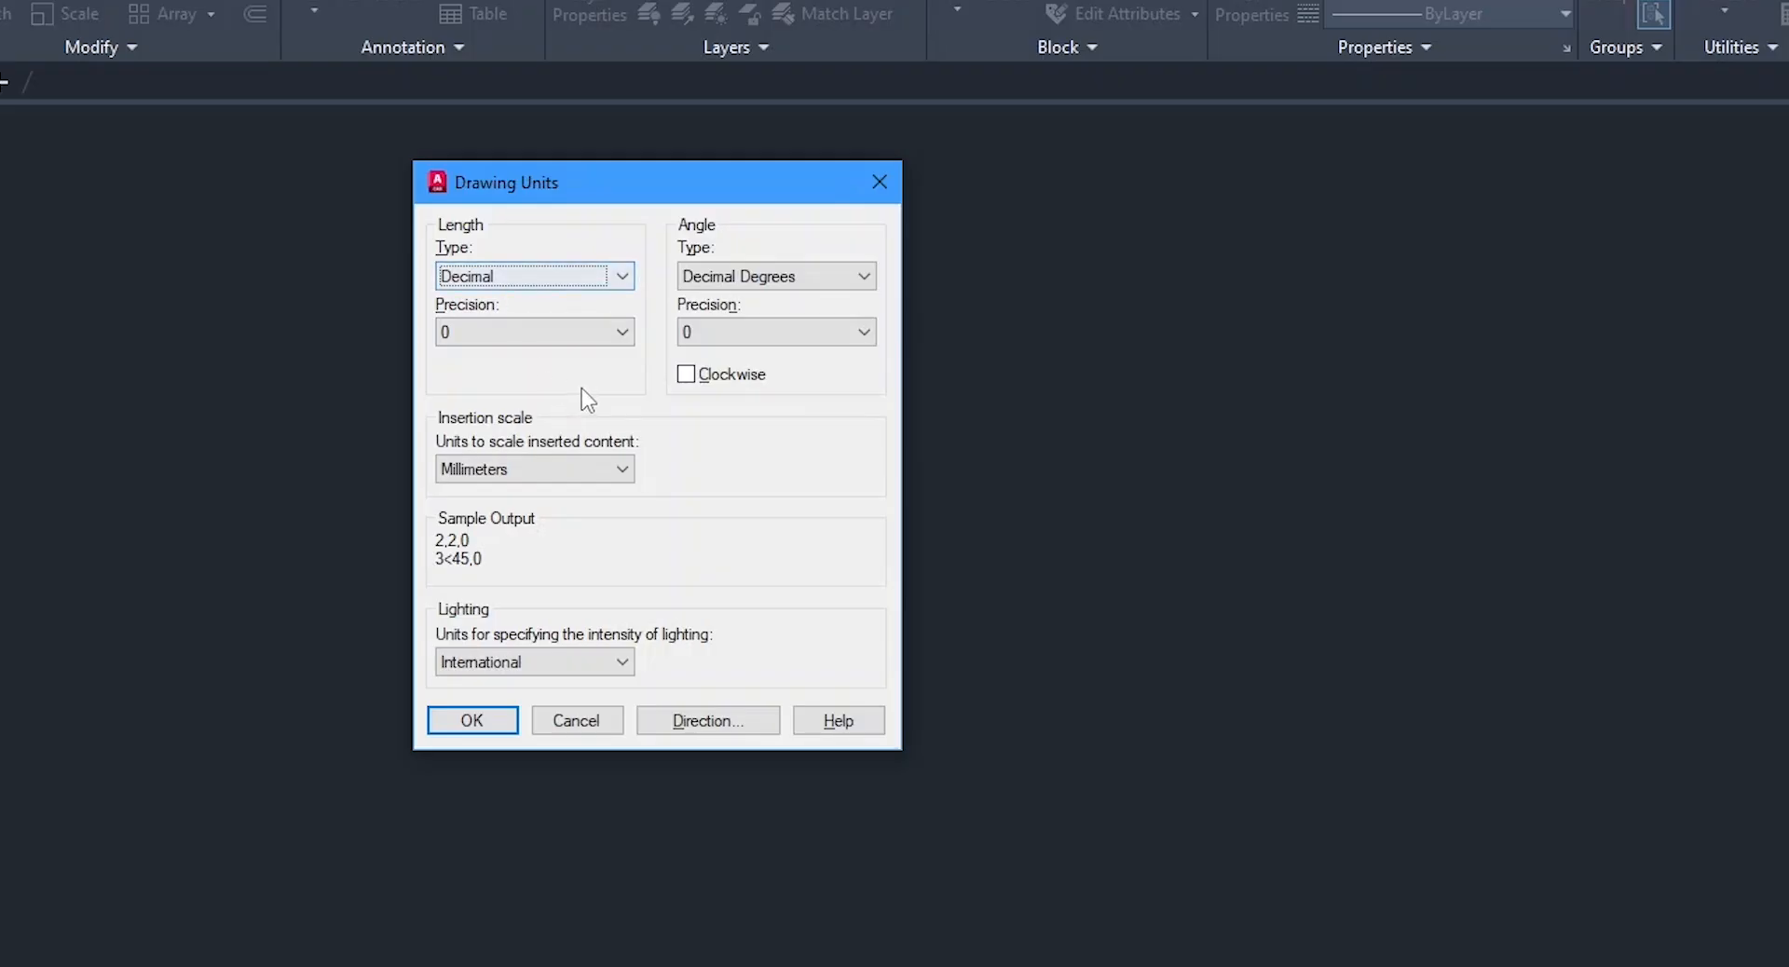
click(456, 722)
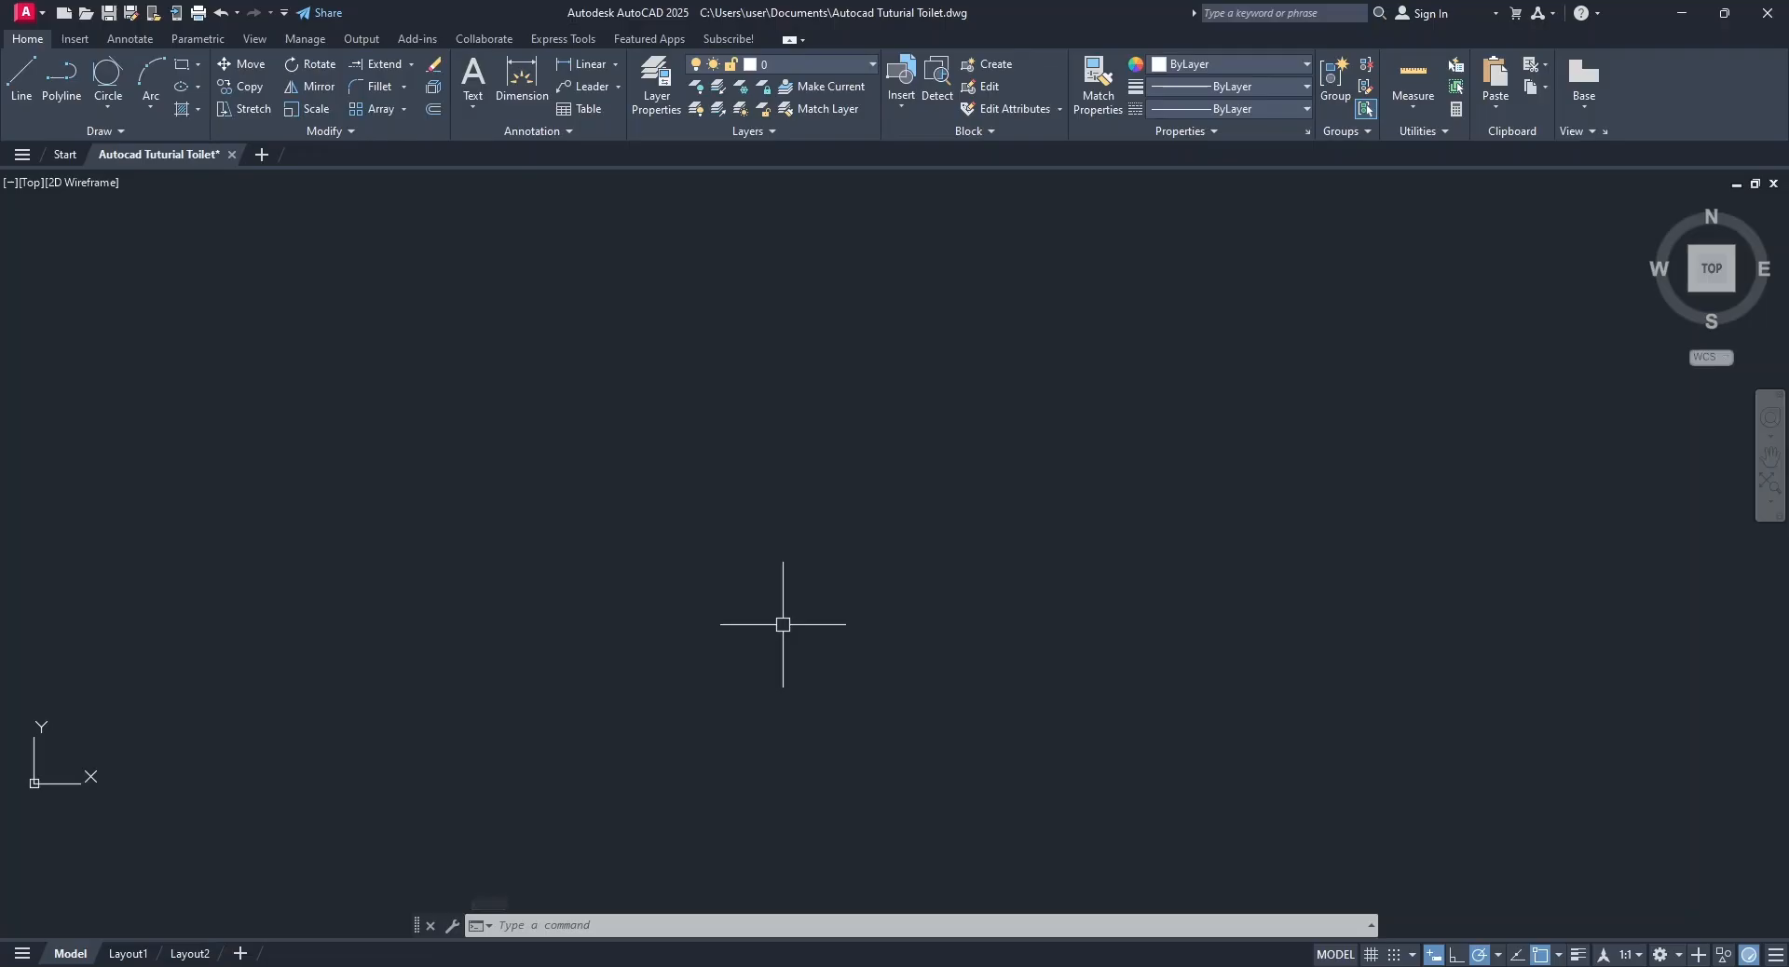
Review the Drawing Units settings through the drawing utilities and find the UN alias for the Units command.
click(42, 22)
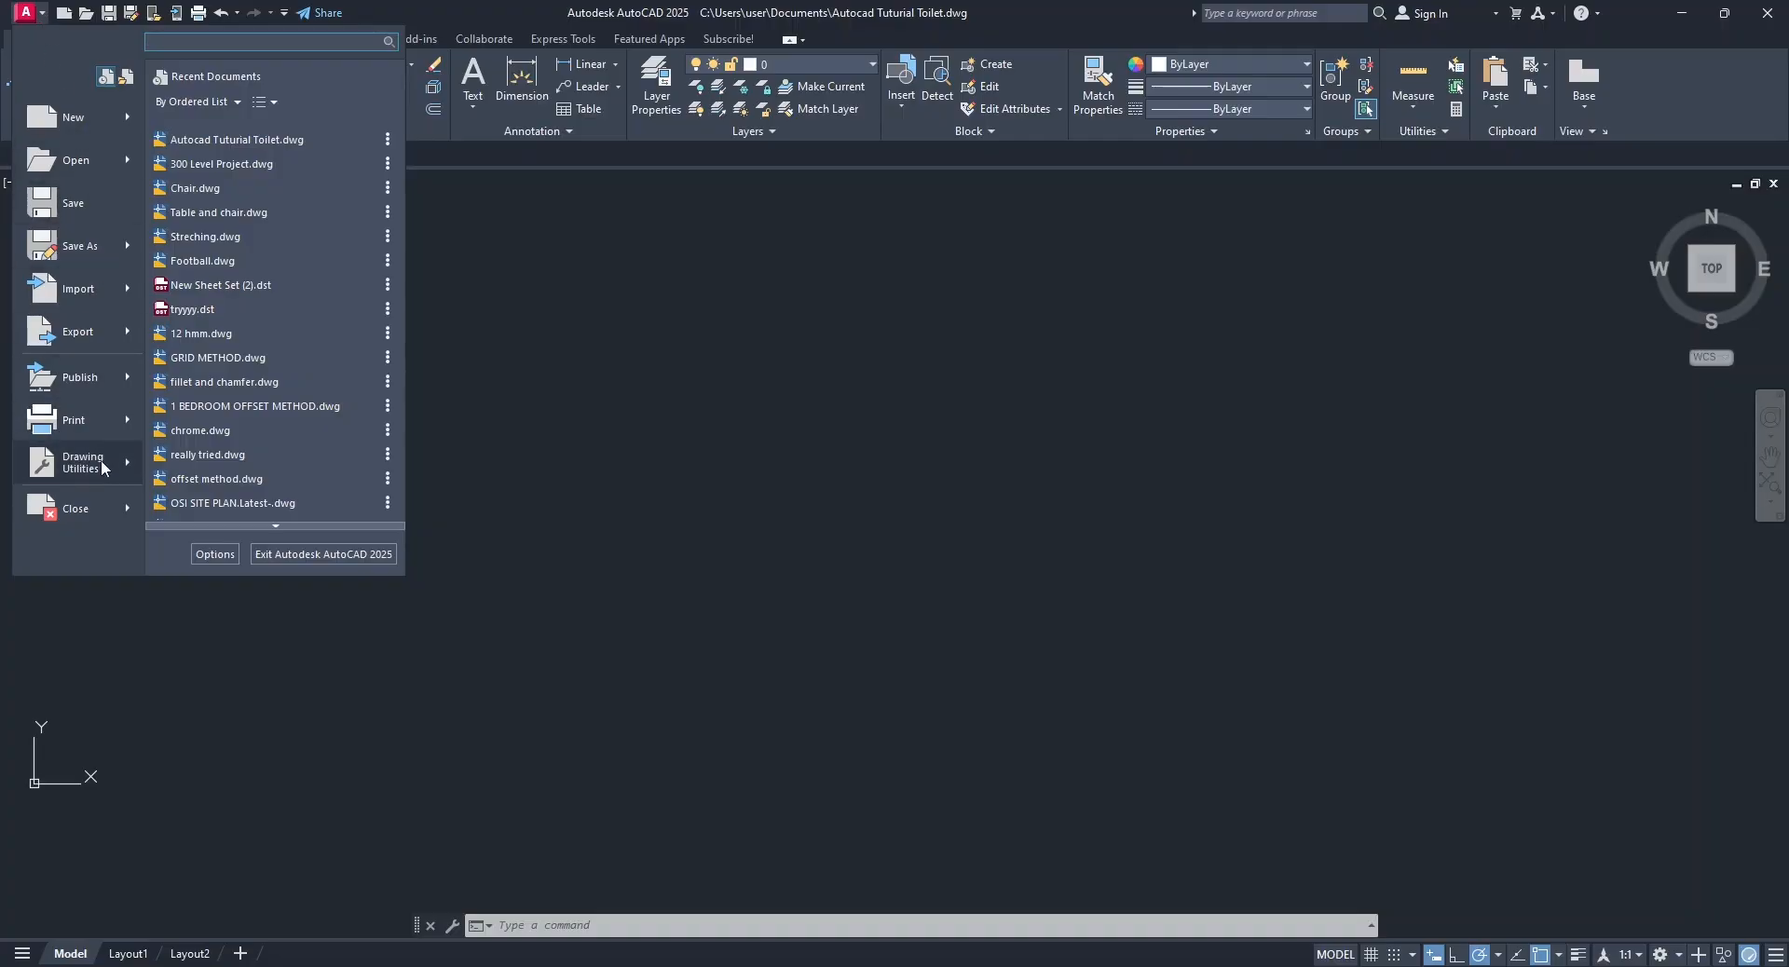
mouse_move(102, 467)
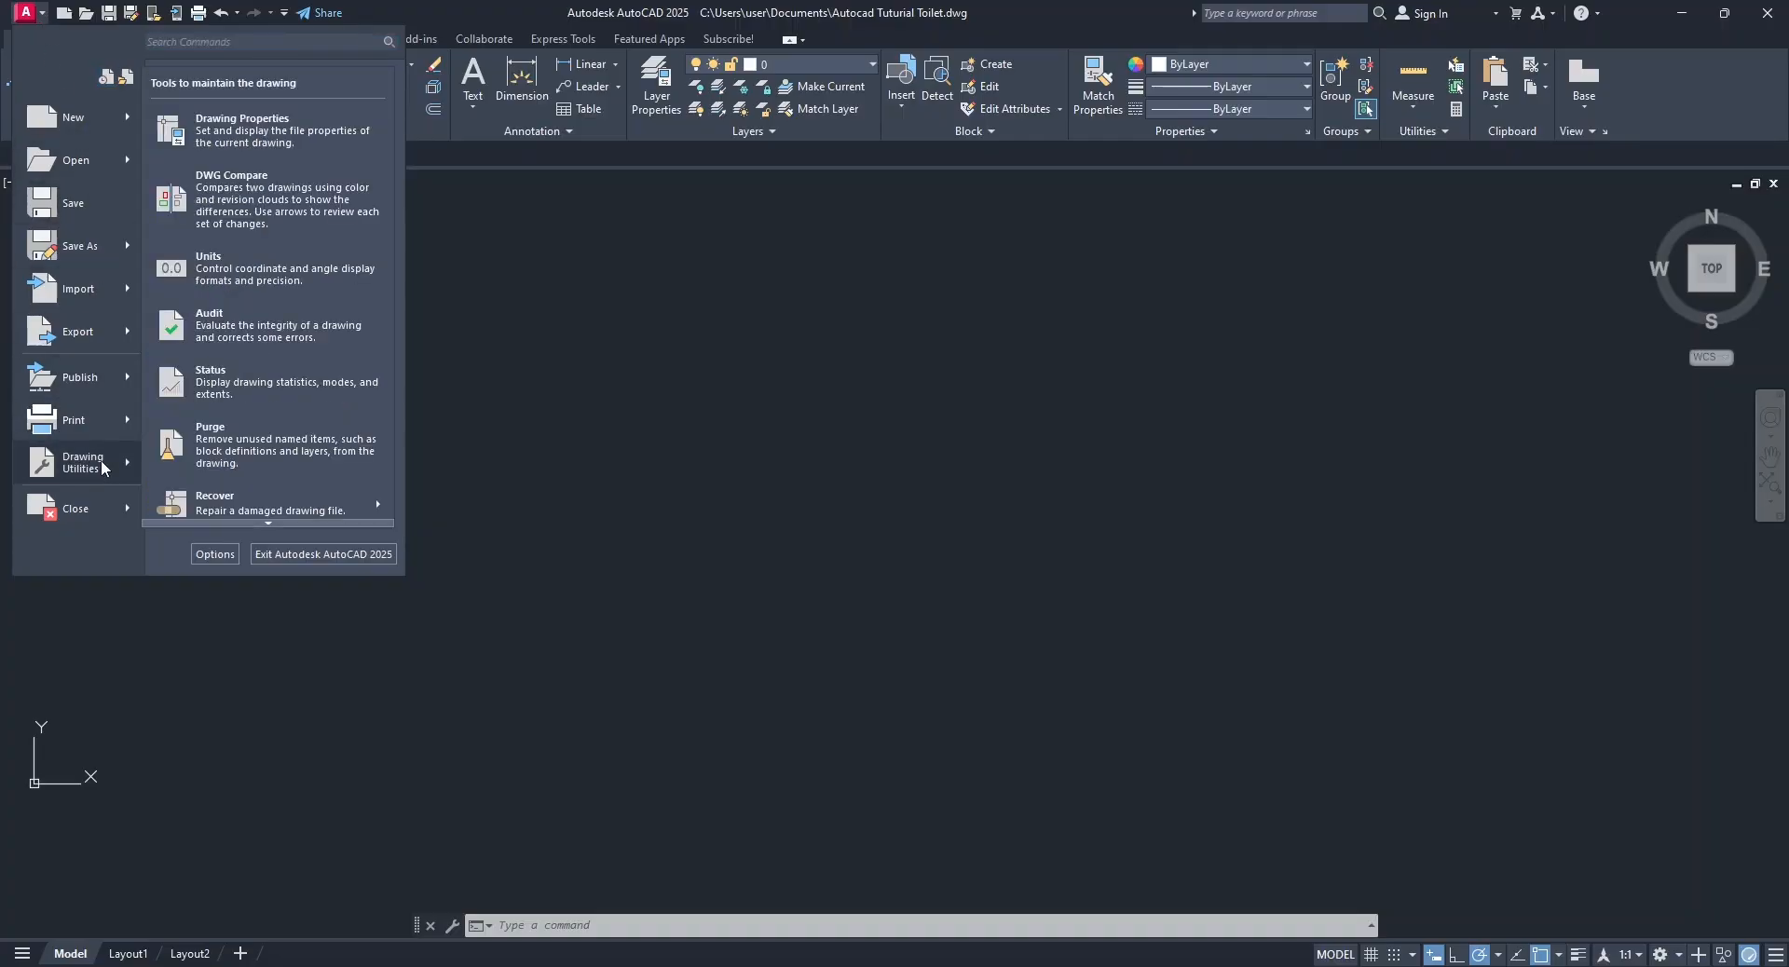
click(228, 270)
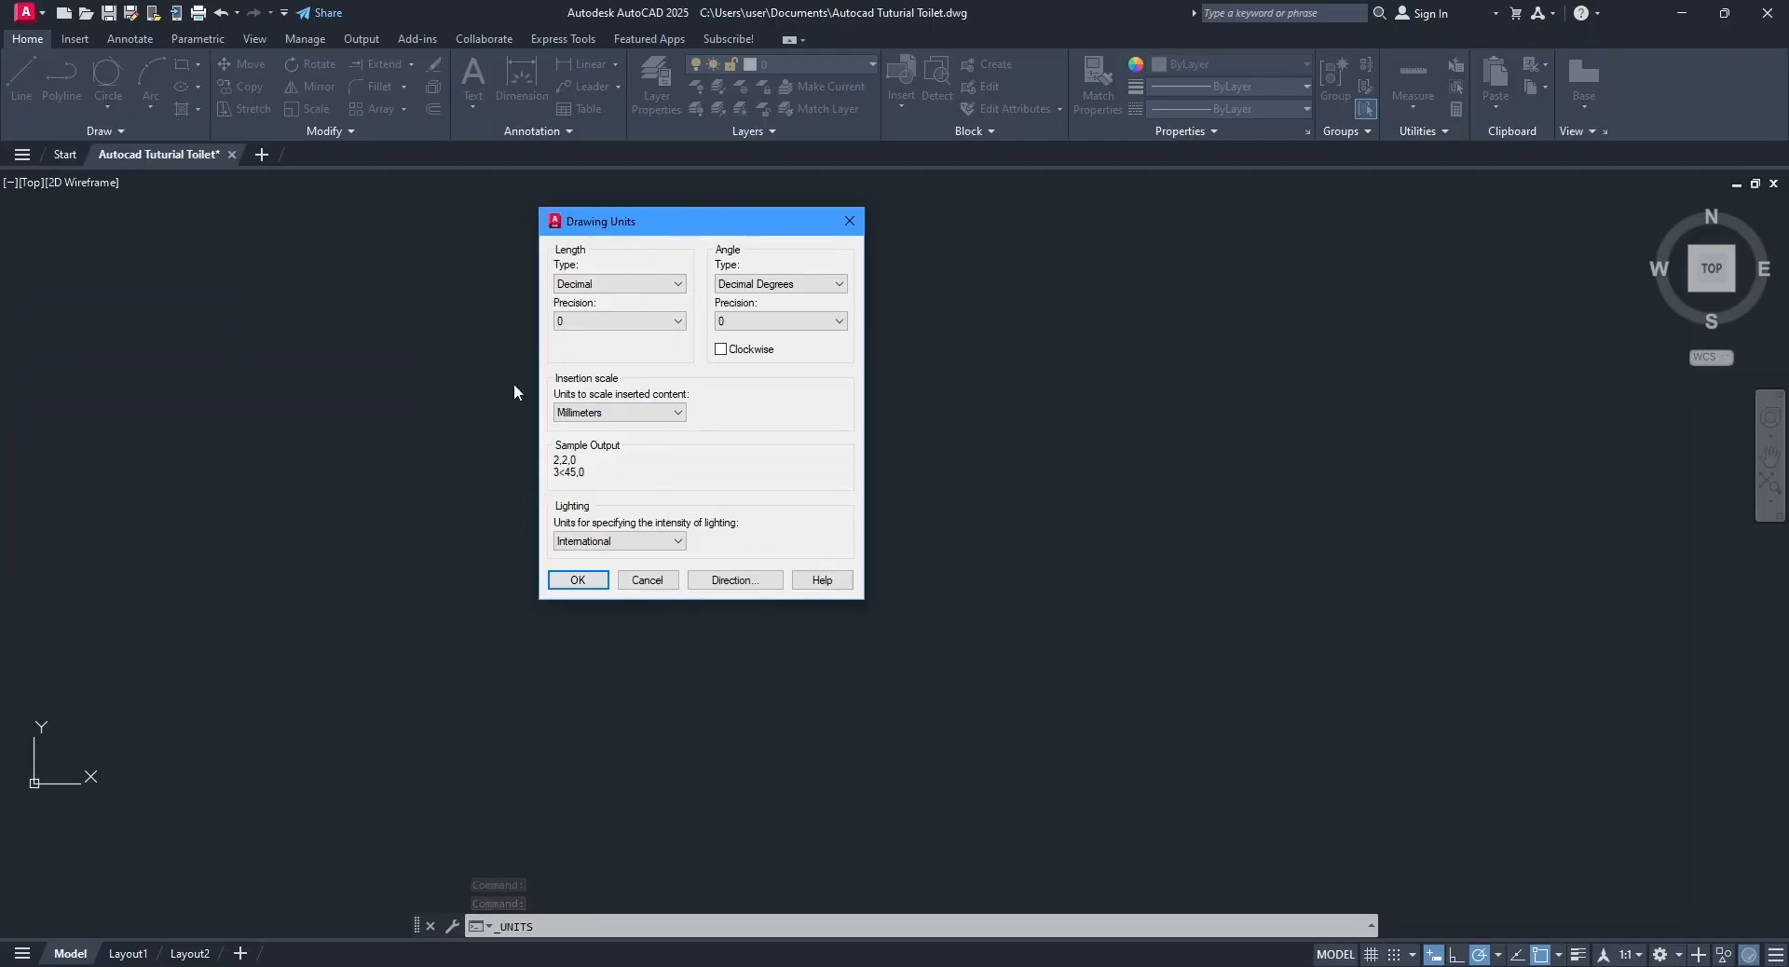
click(578, 581)
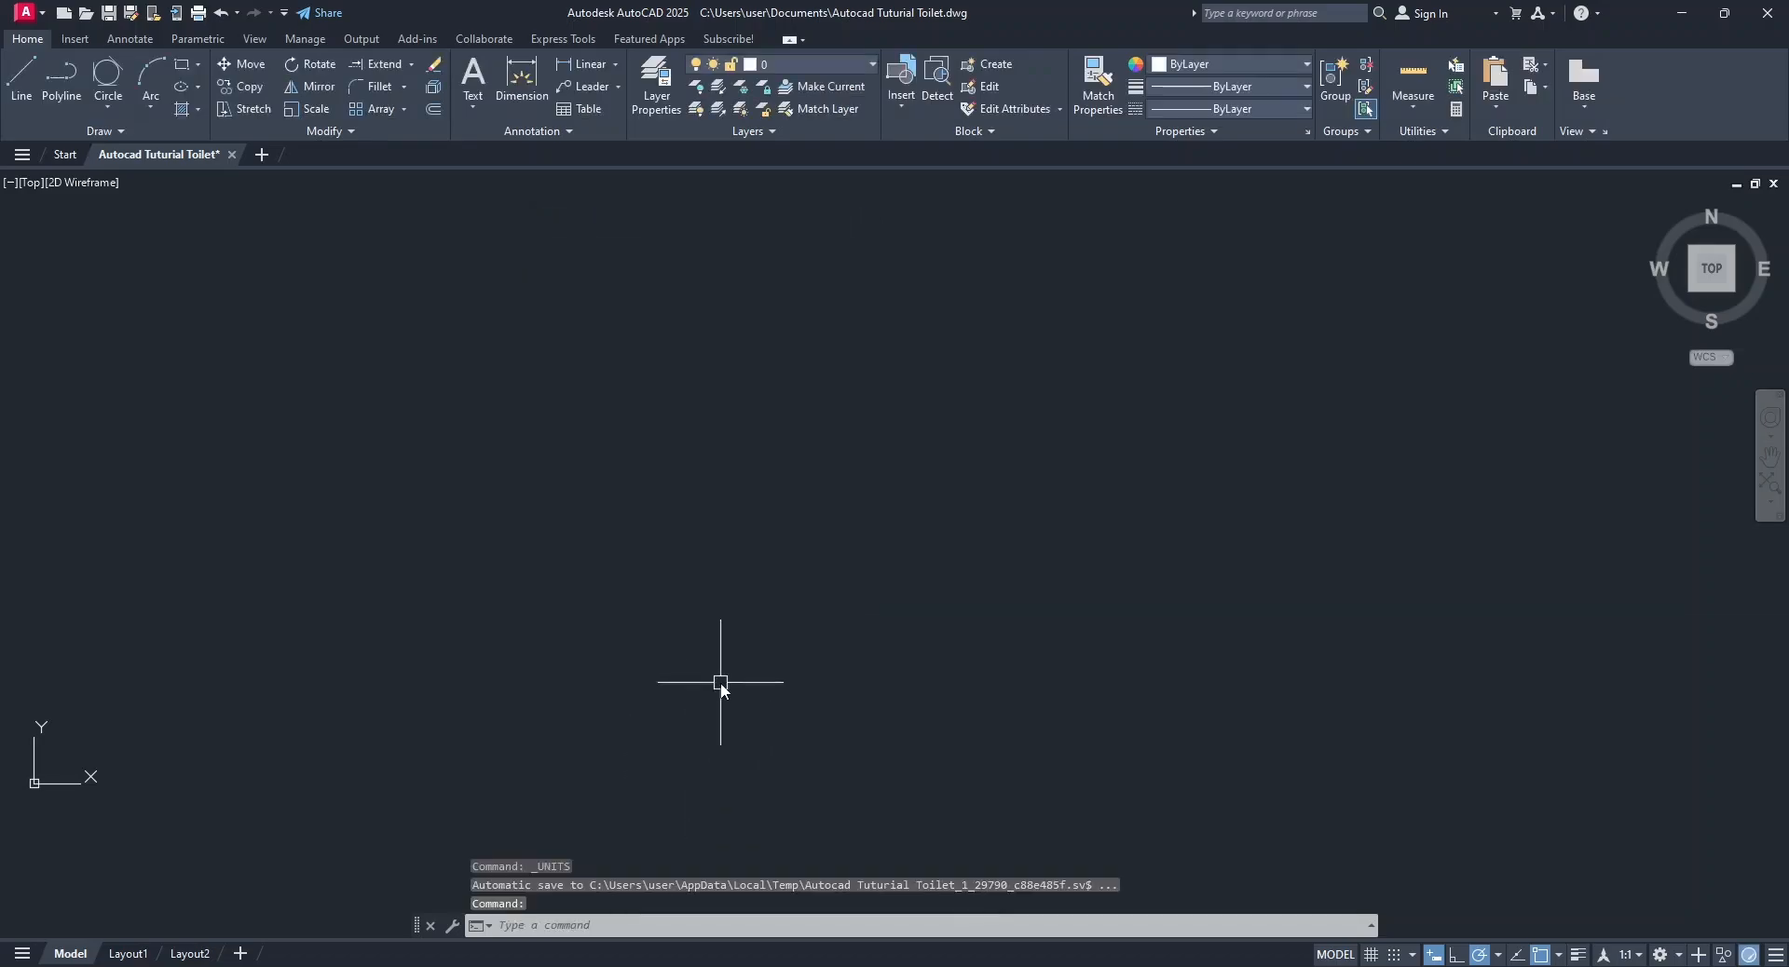
text(UN)
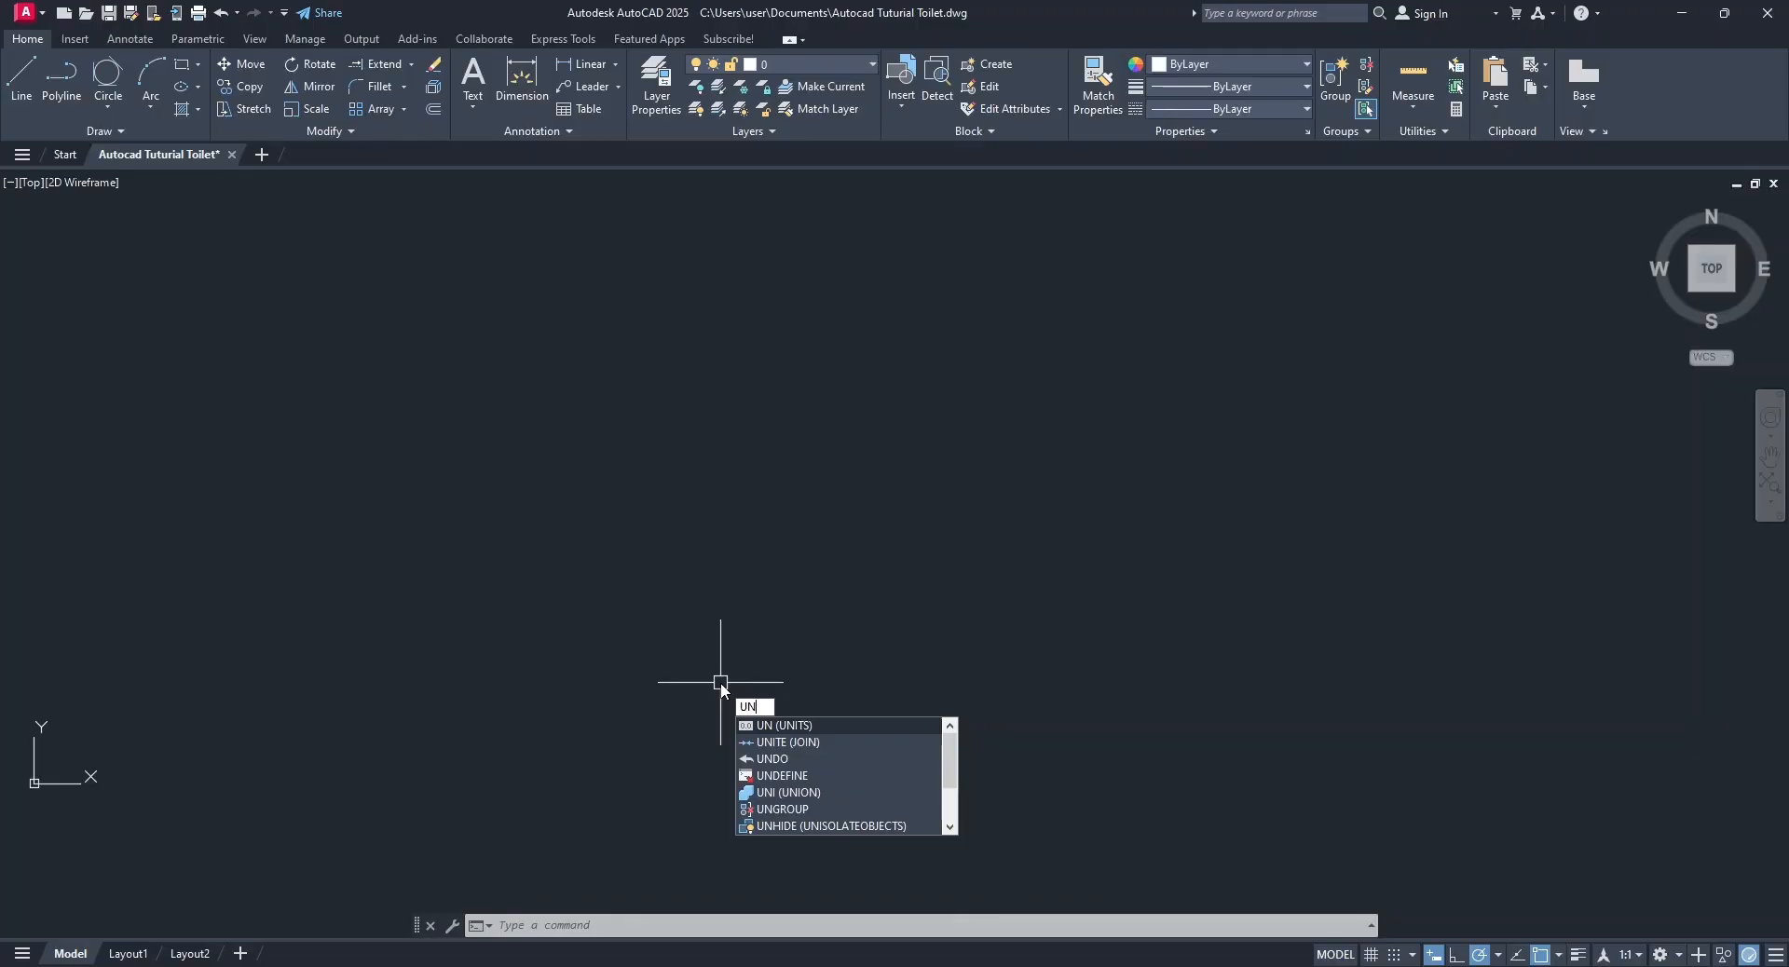
key(Escape)
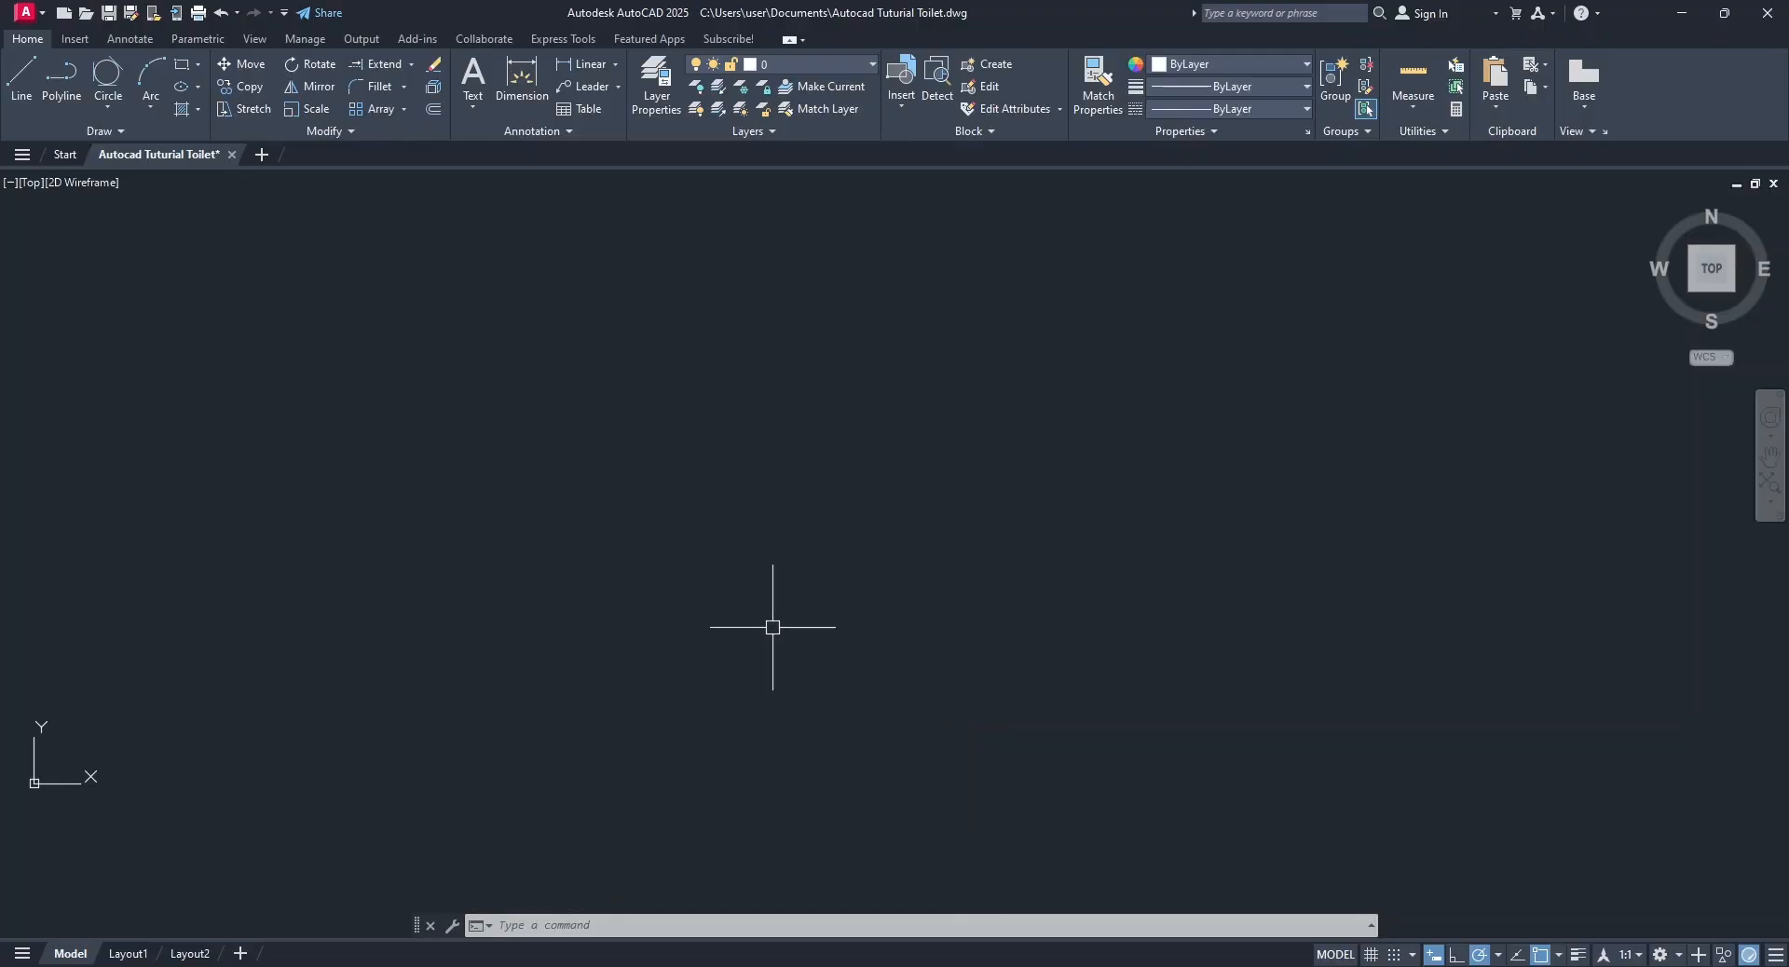
Draw a rectangle 1500 wide and 2100 high for the toilet's interior outline.
click(184, 79)
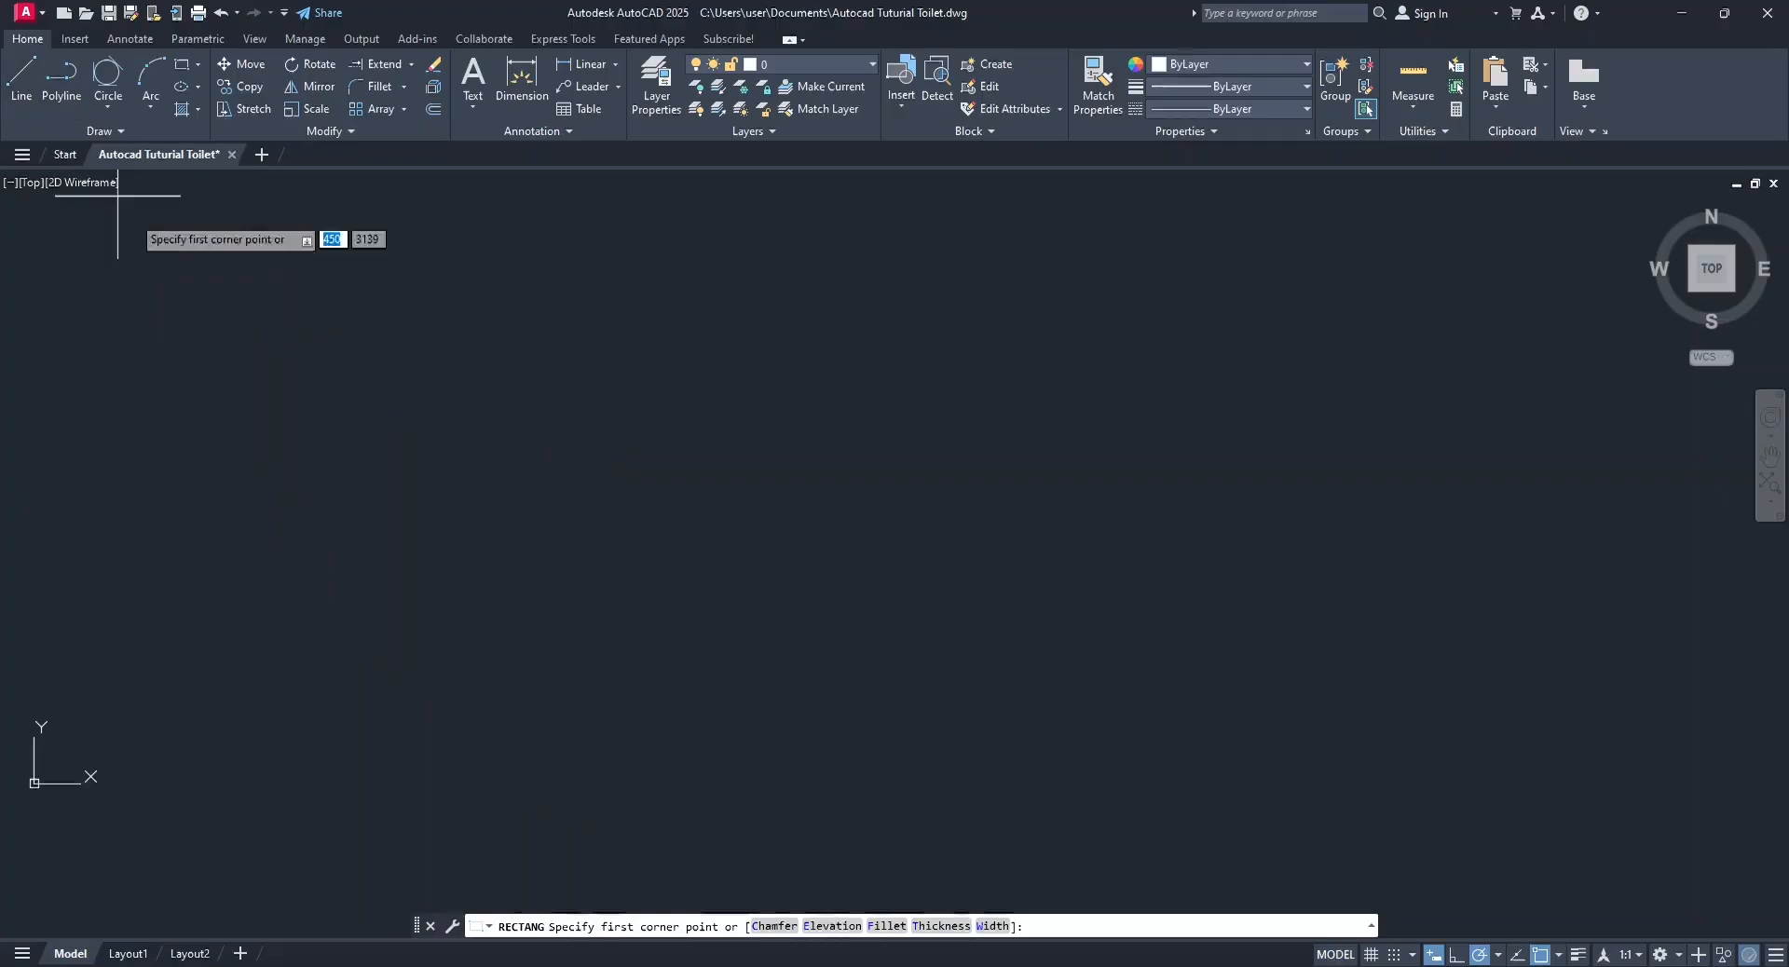
click(326, 316)
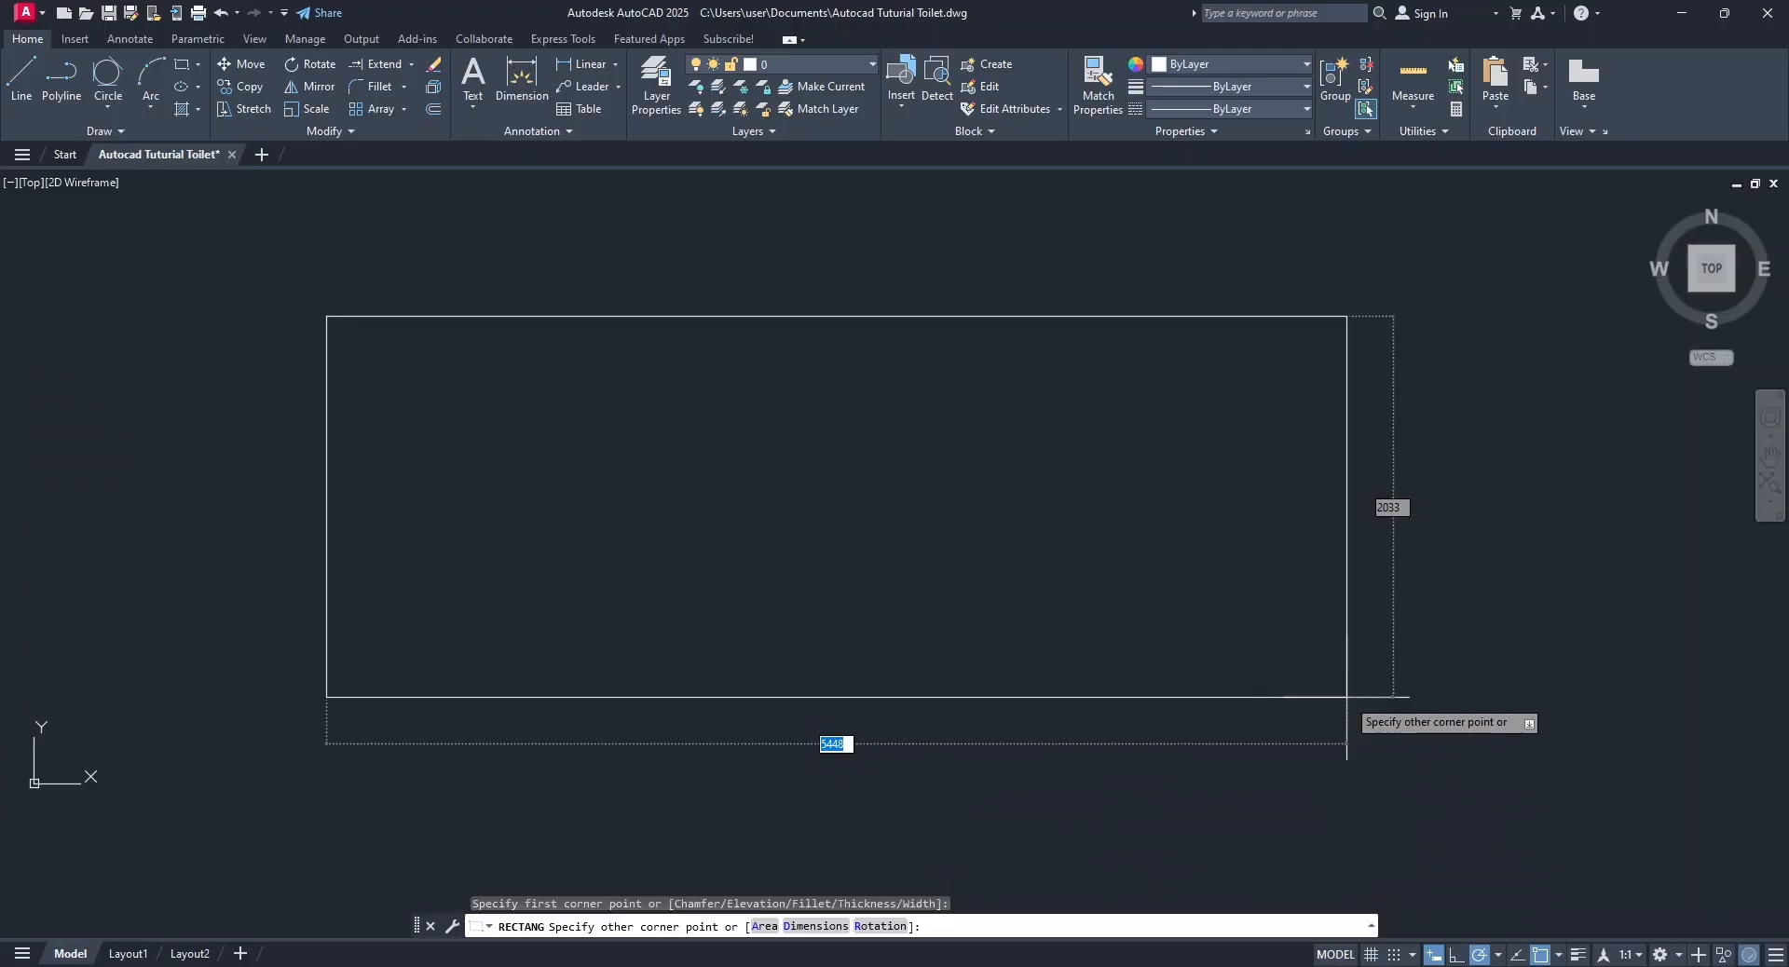
text(1500)
key(comma)
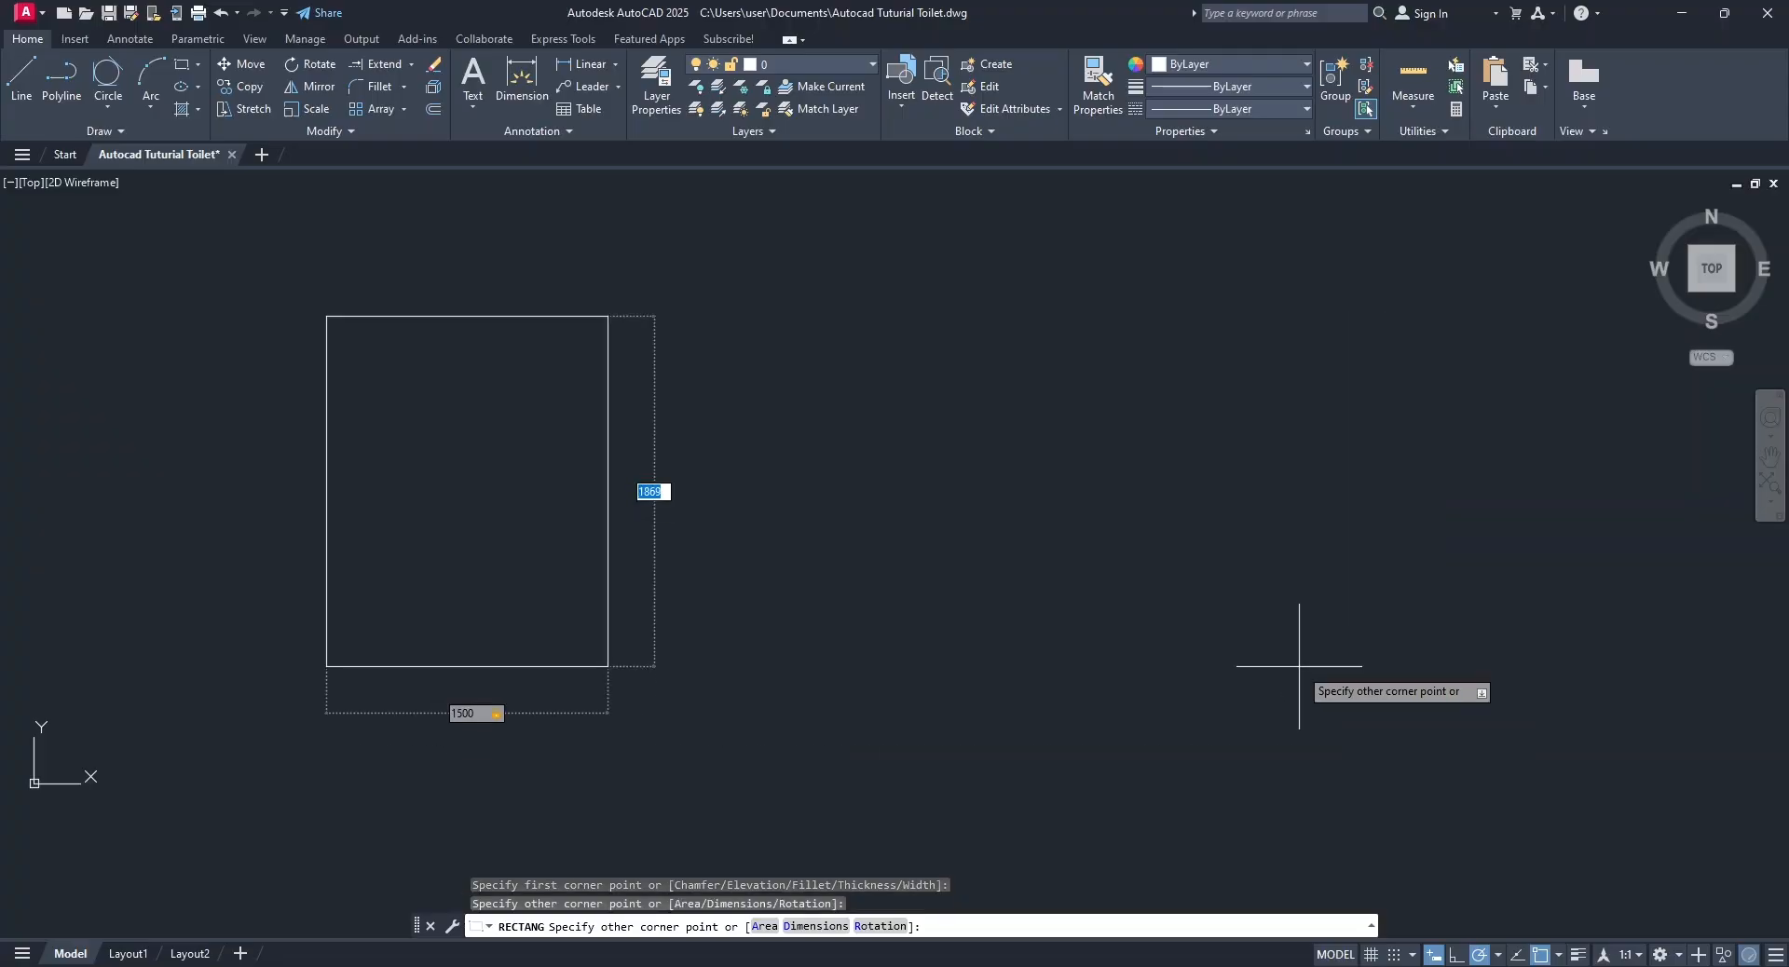
text(2100)
key(Return)
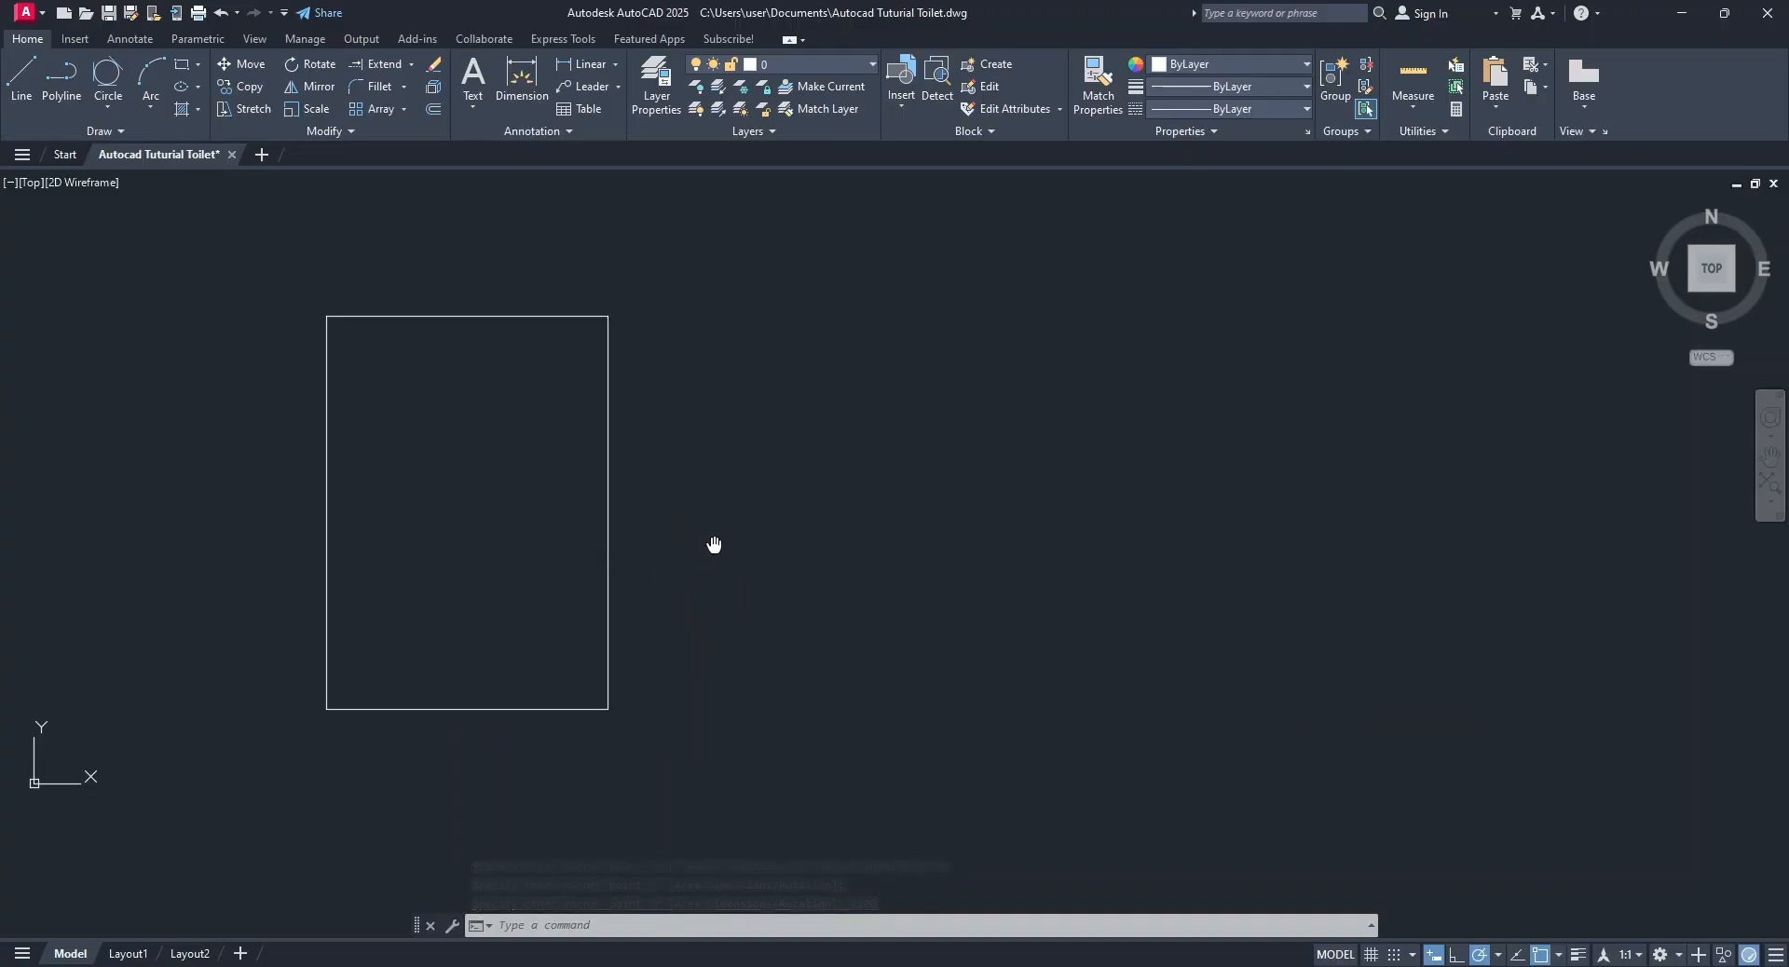
Set the UCS icon to display at the corner of the viewport instead of at the drawing origin.
middle_drag(714, 544, 1179, 535)
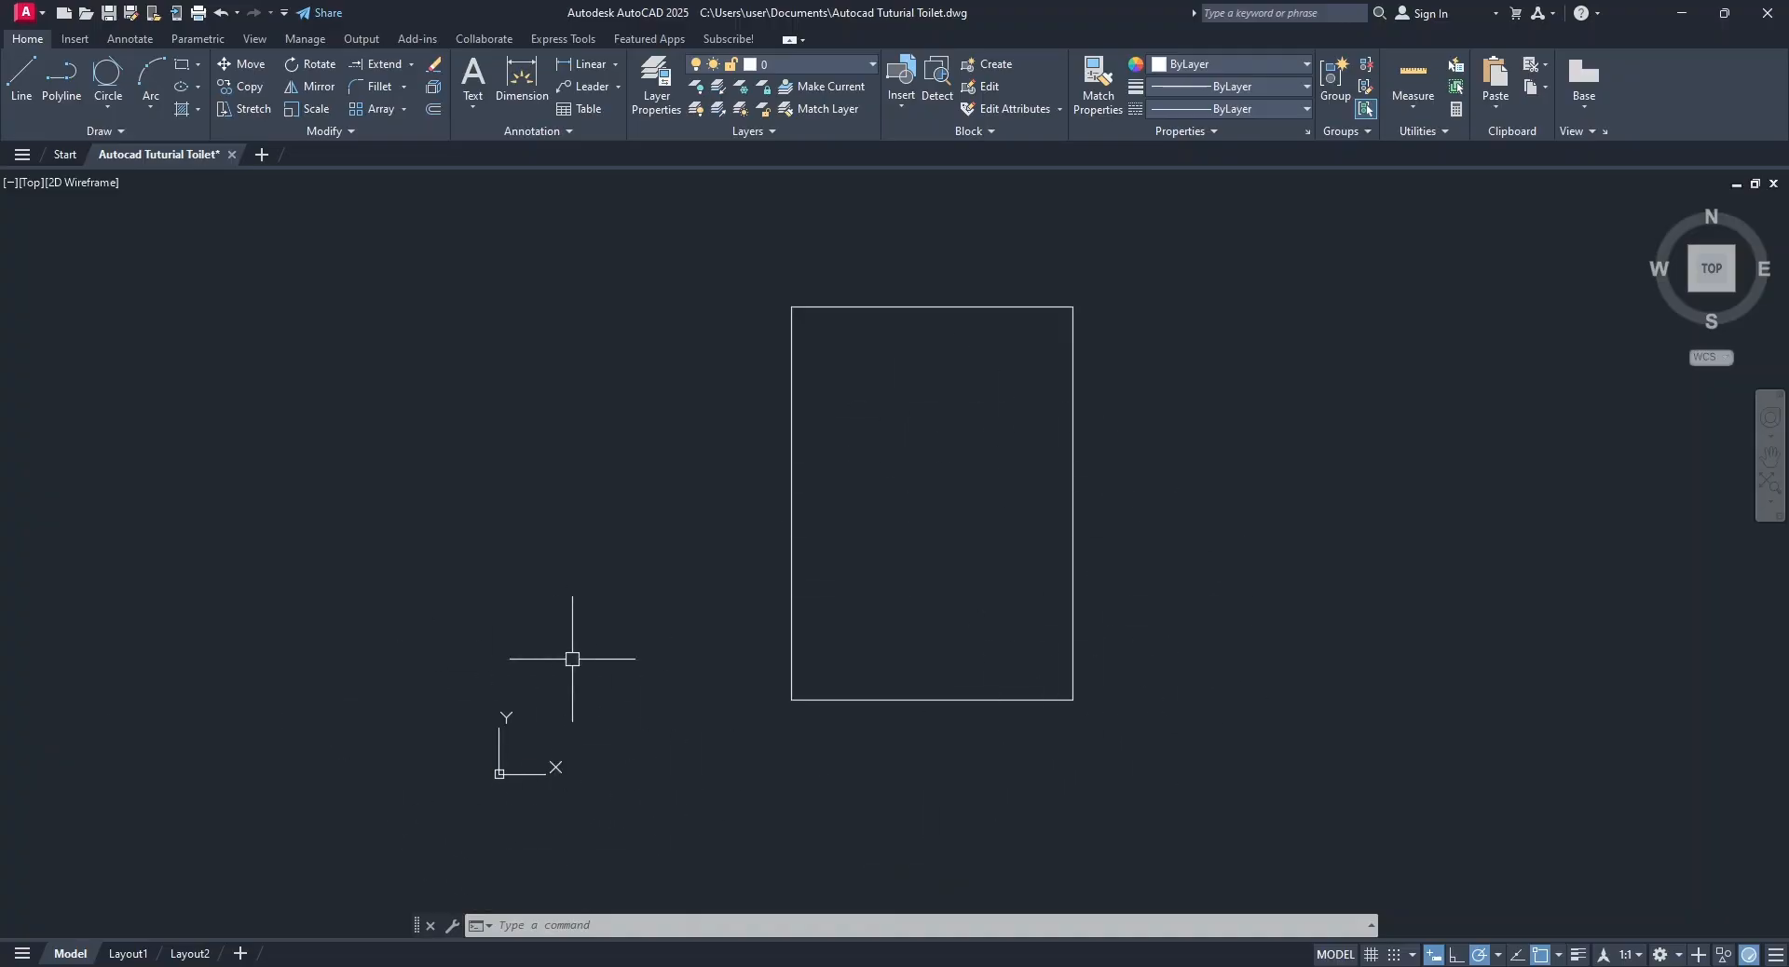
text(UCS)
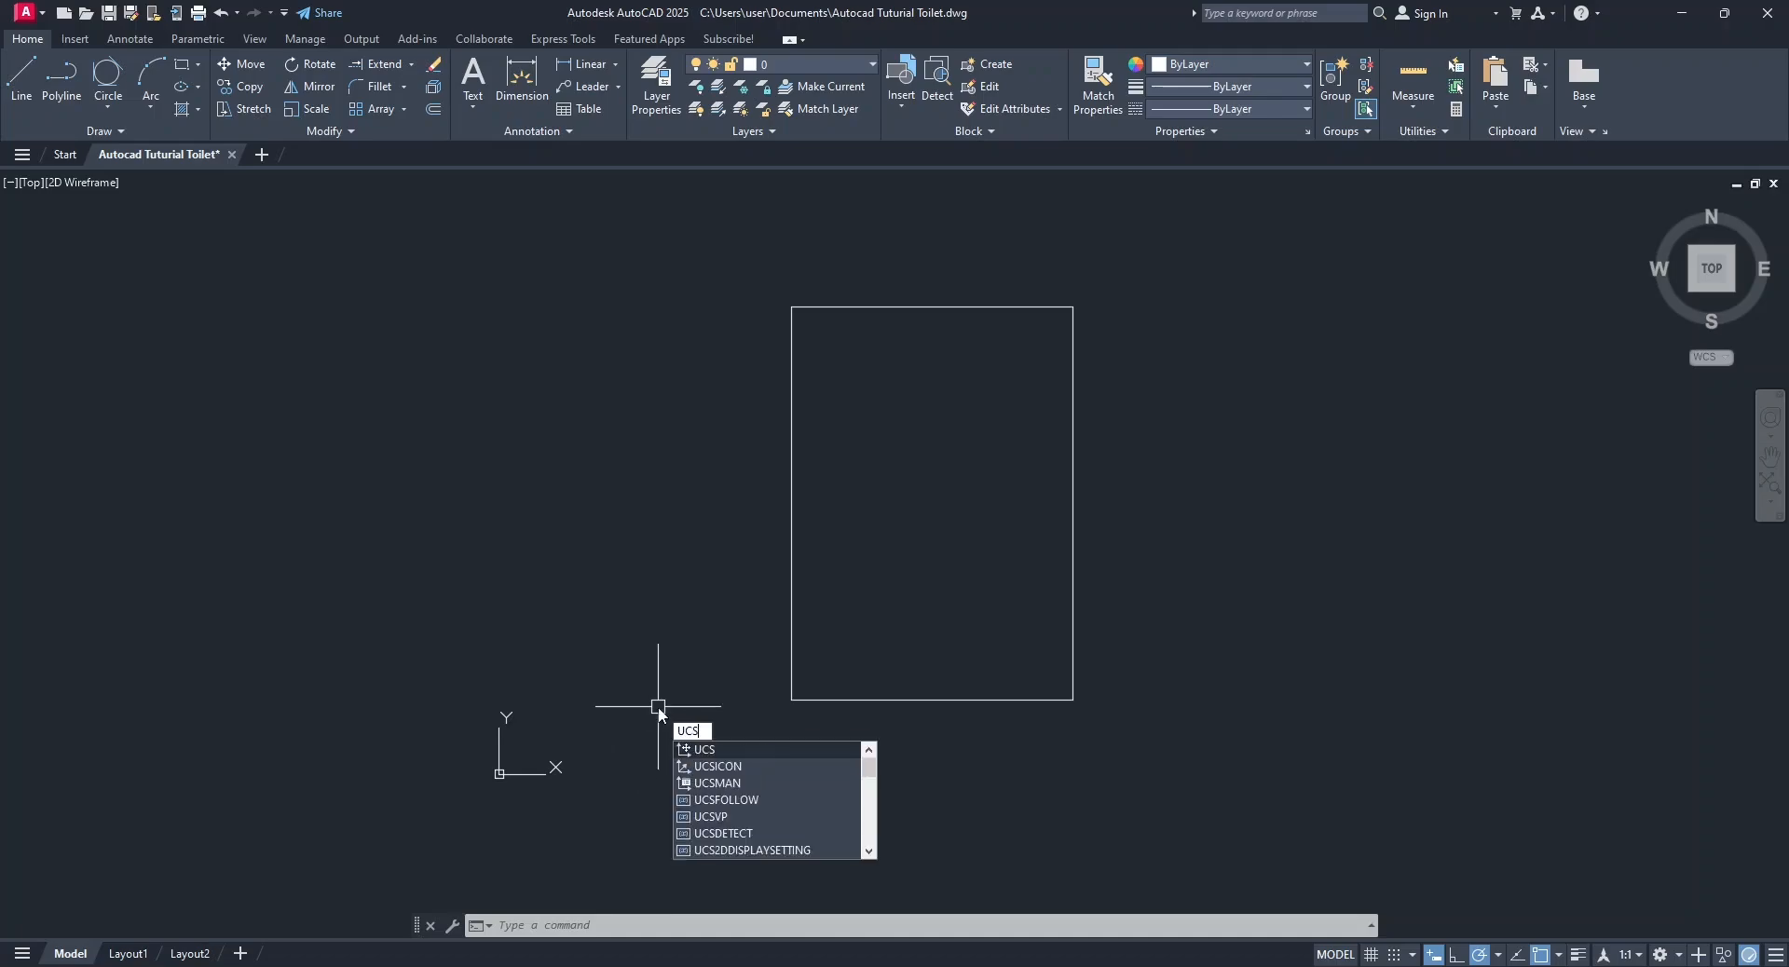
text(I)
click(722, 754)
text(N)
key(Return)
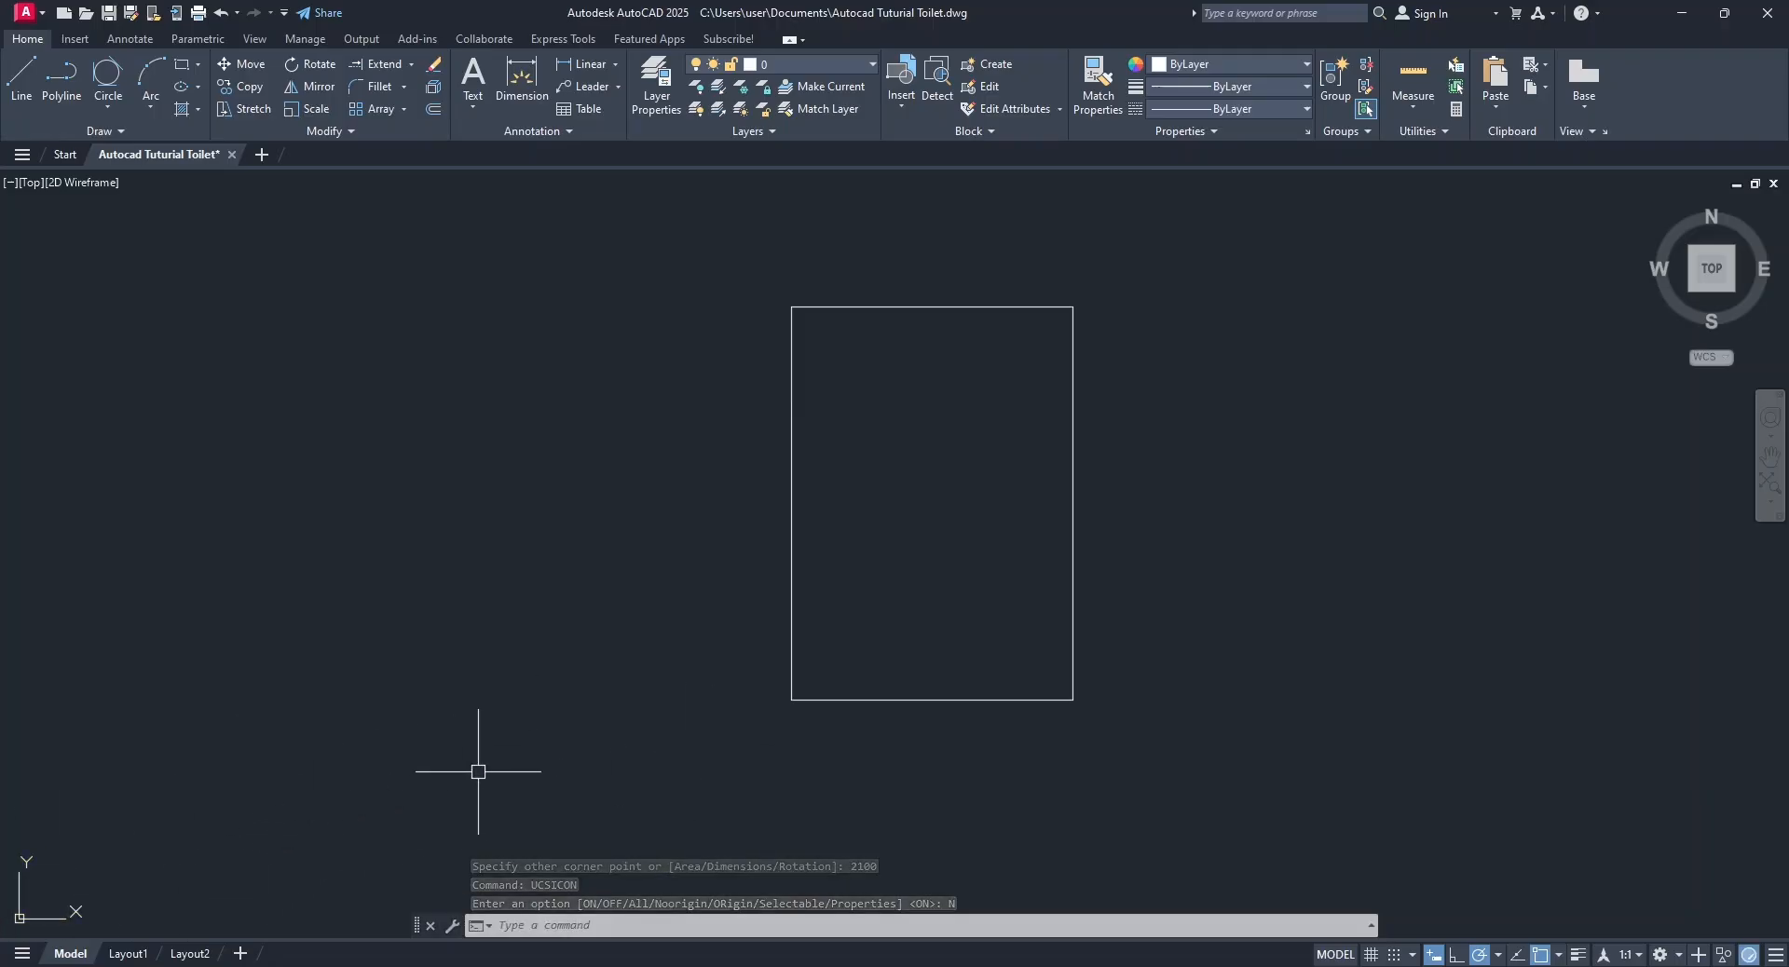
Offset the rectangle outward by 230 to form the outer face of the walls.
click(433, 109)
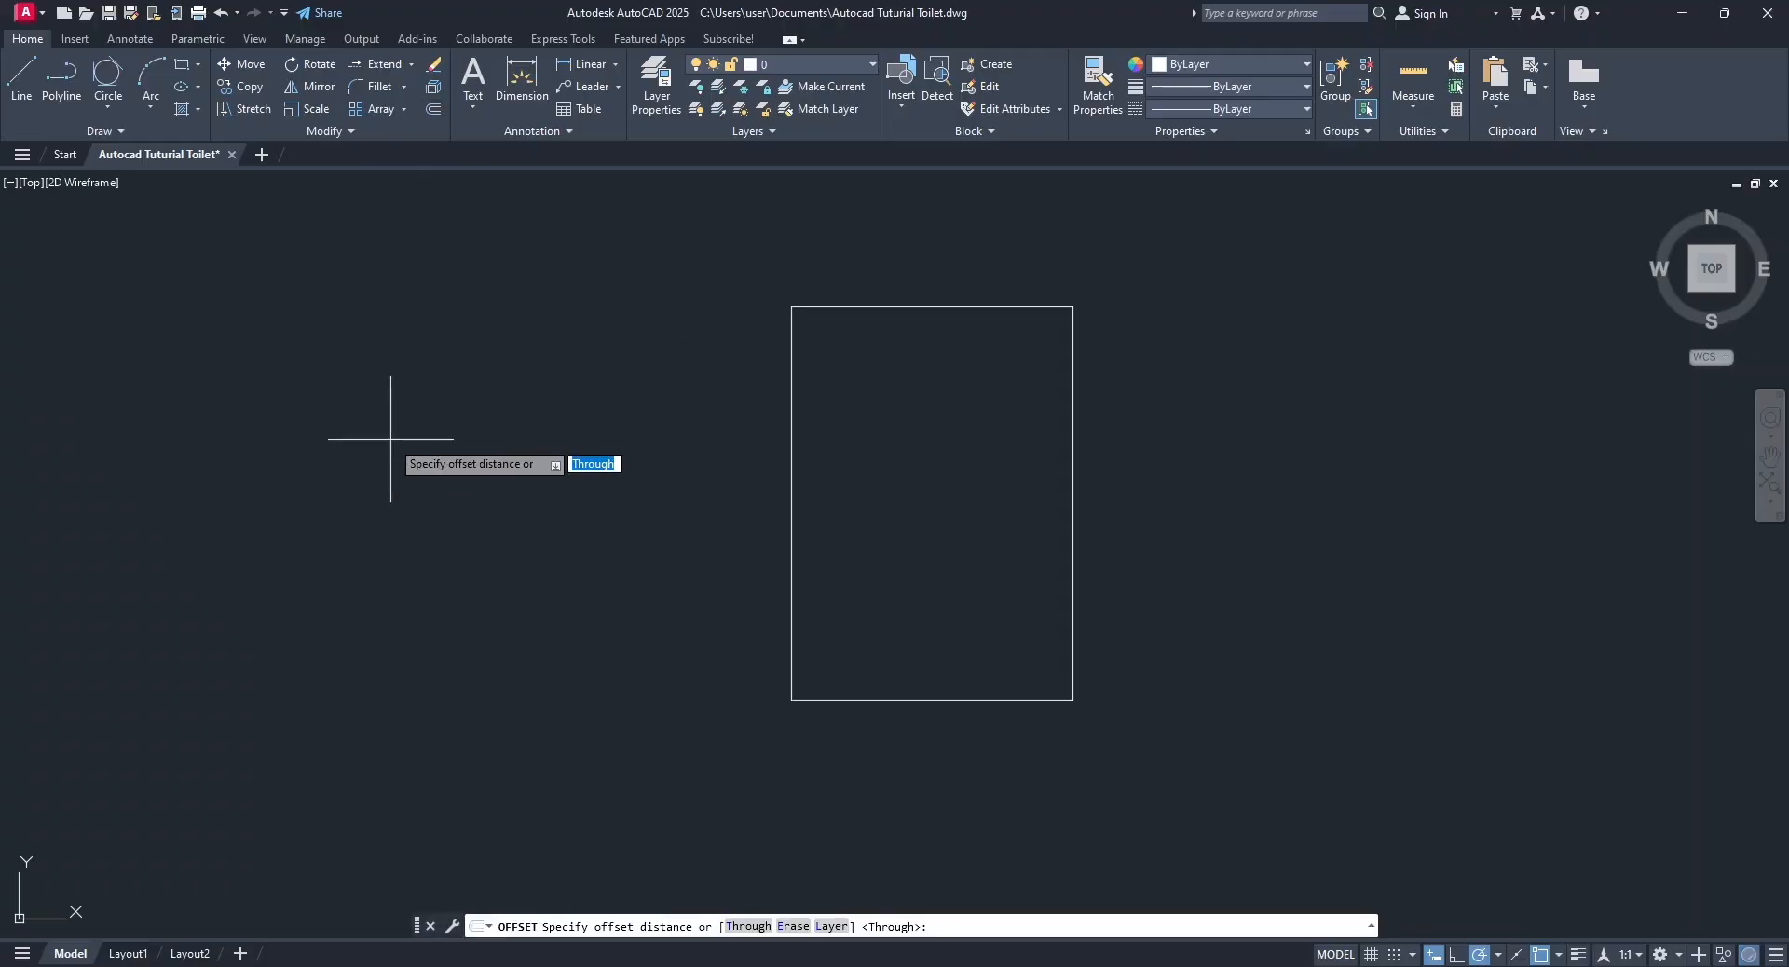
text(230)
key(Return)
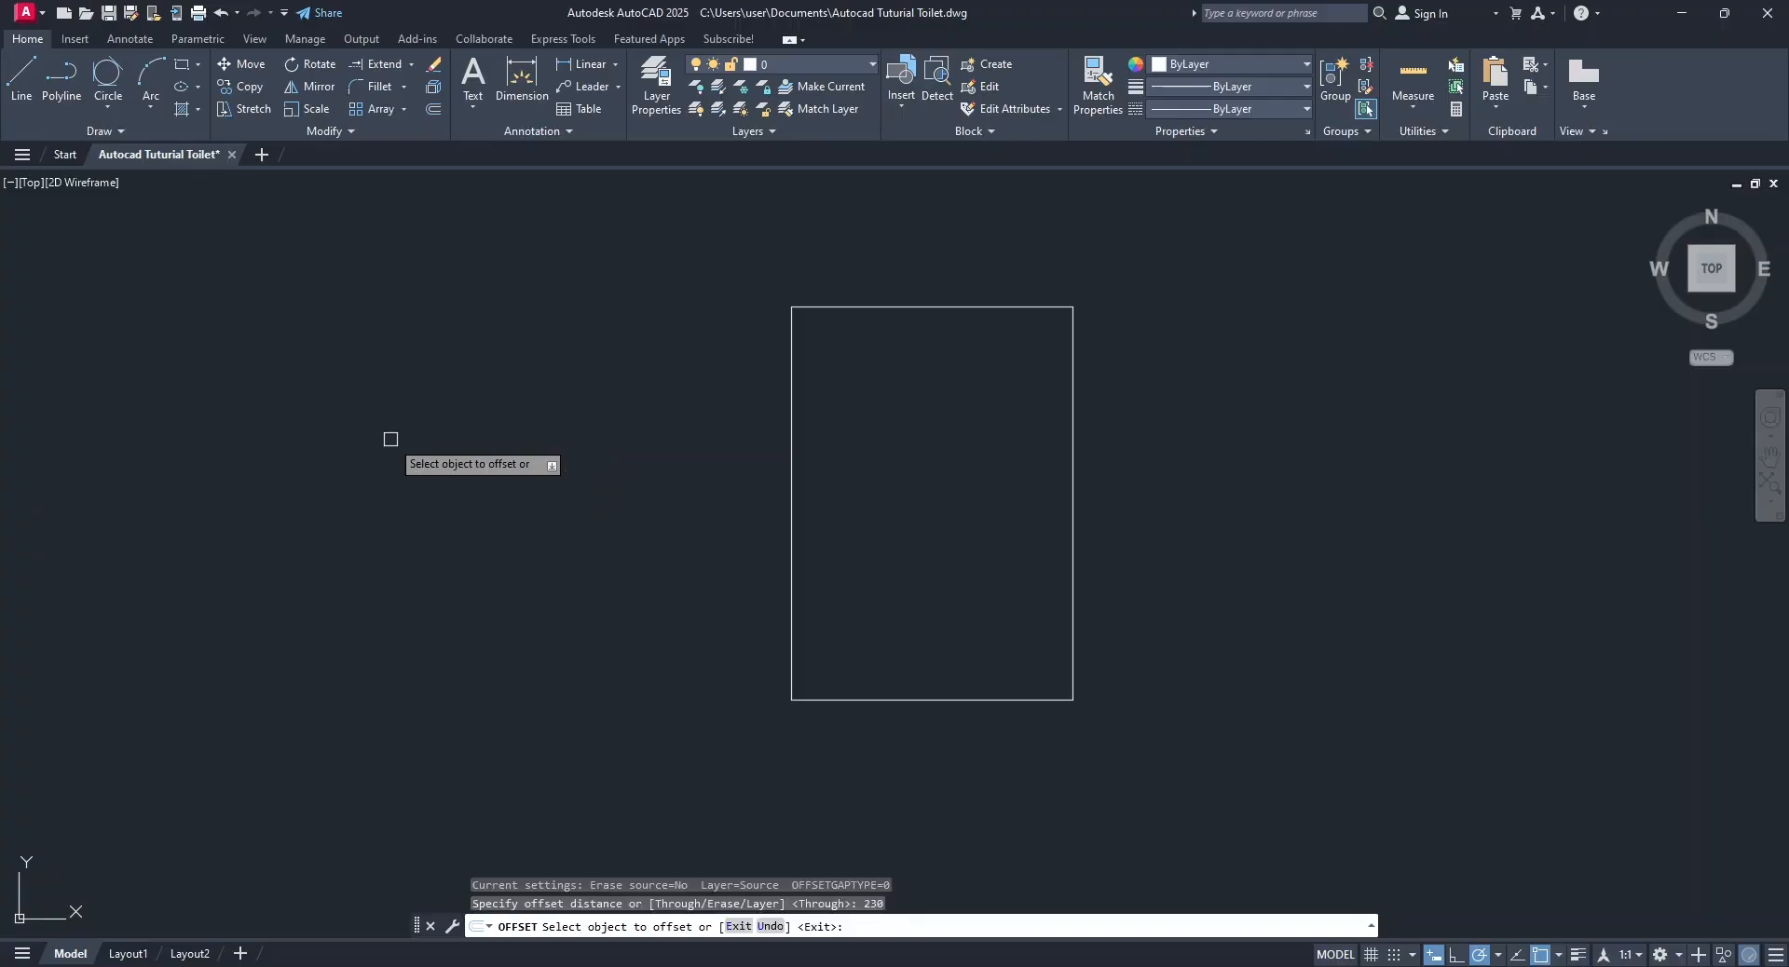
click(791, 447)
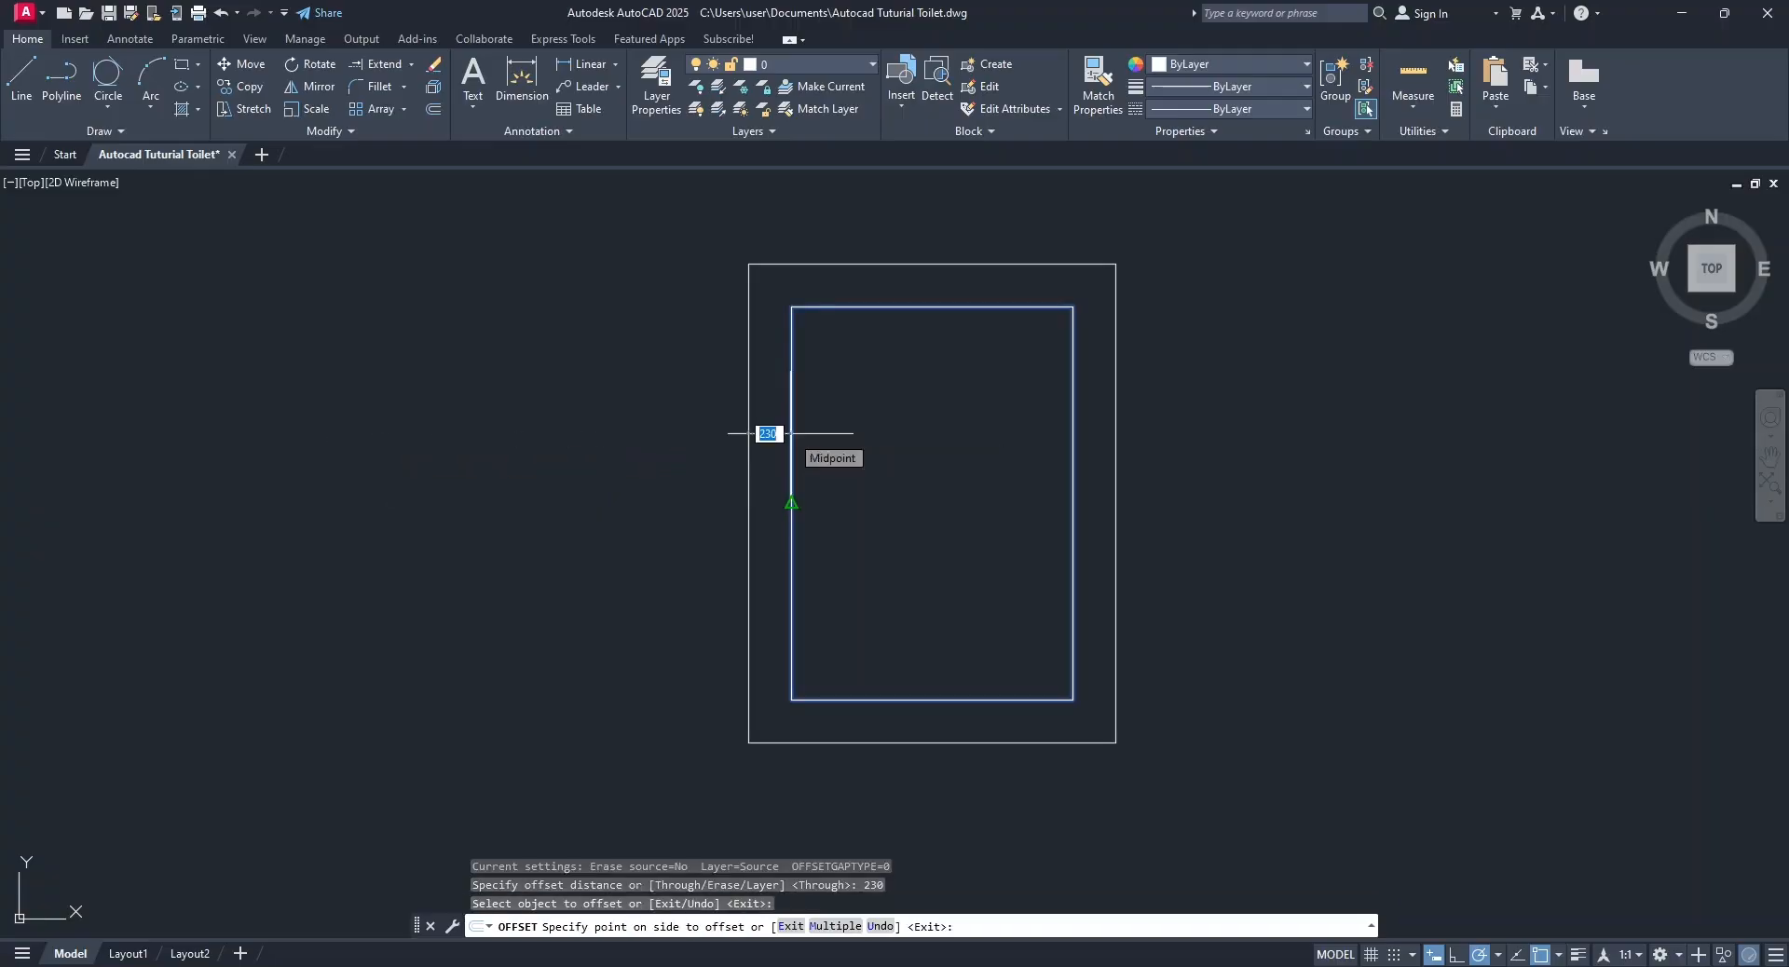
click(719, 469)
key(Escape)
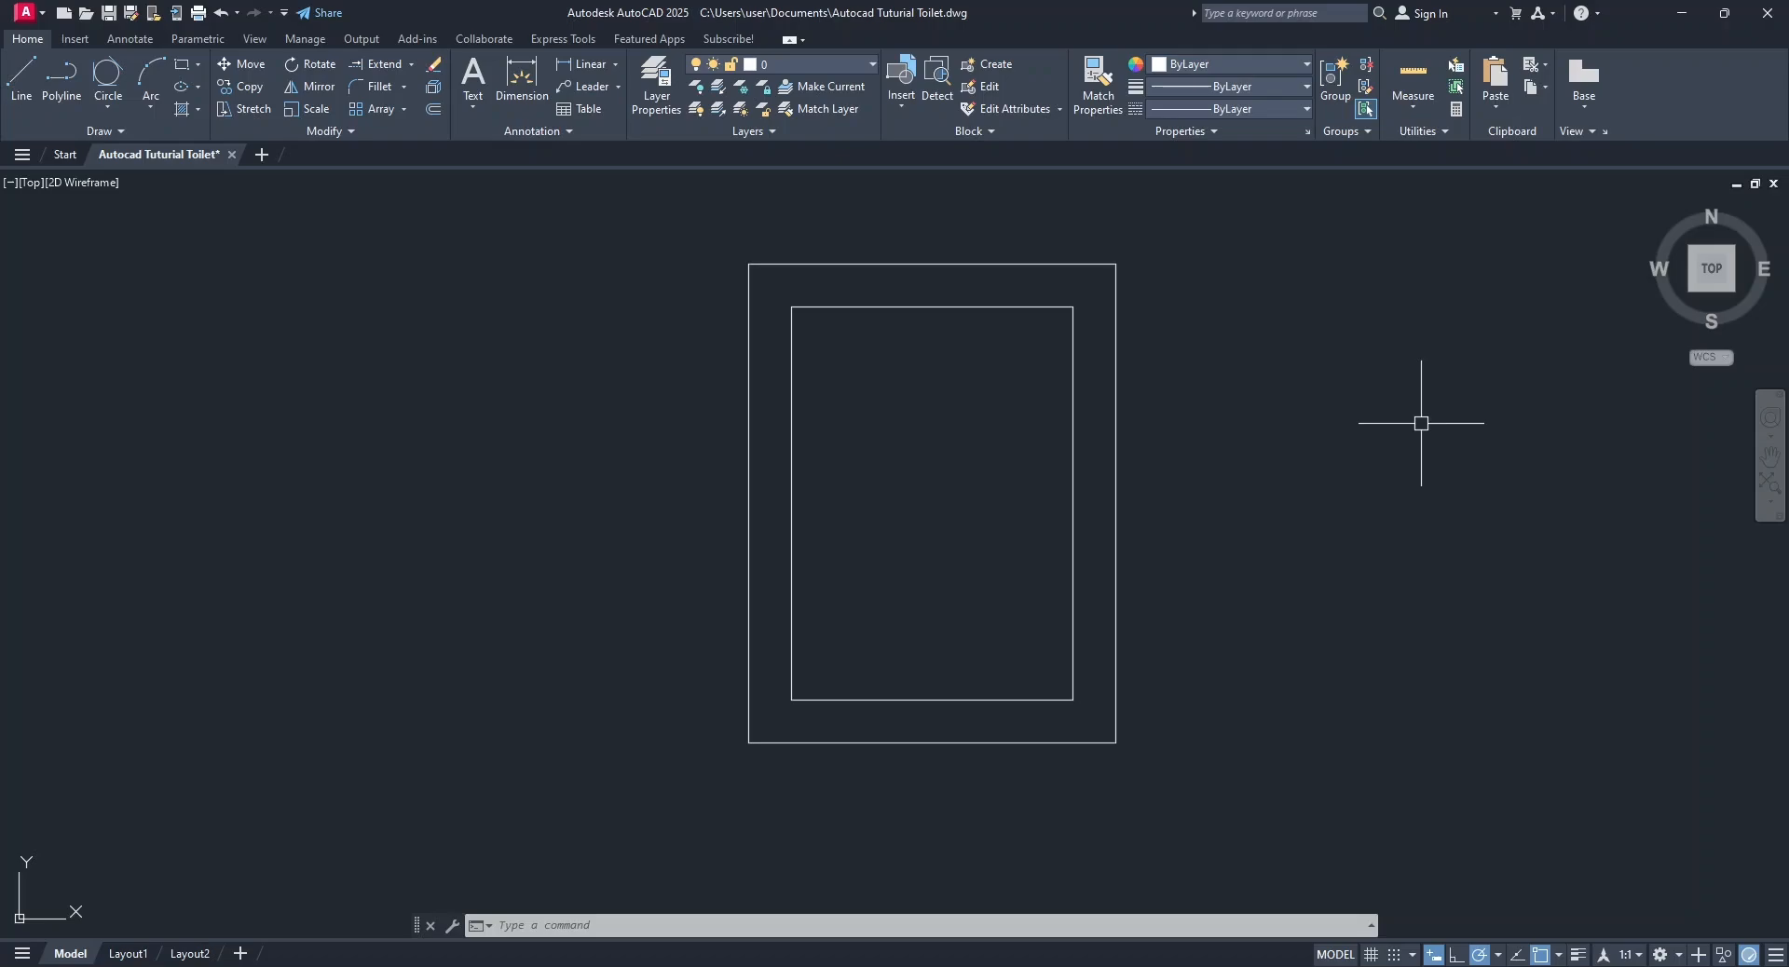
Draw a vertical line across the bottom wall's thickness, starting 150 left of the inner rectangle's lower-right corner.
click(18, 100)
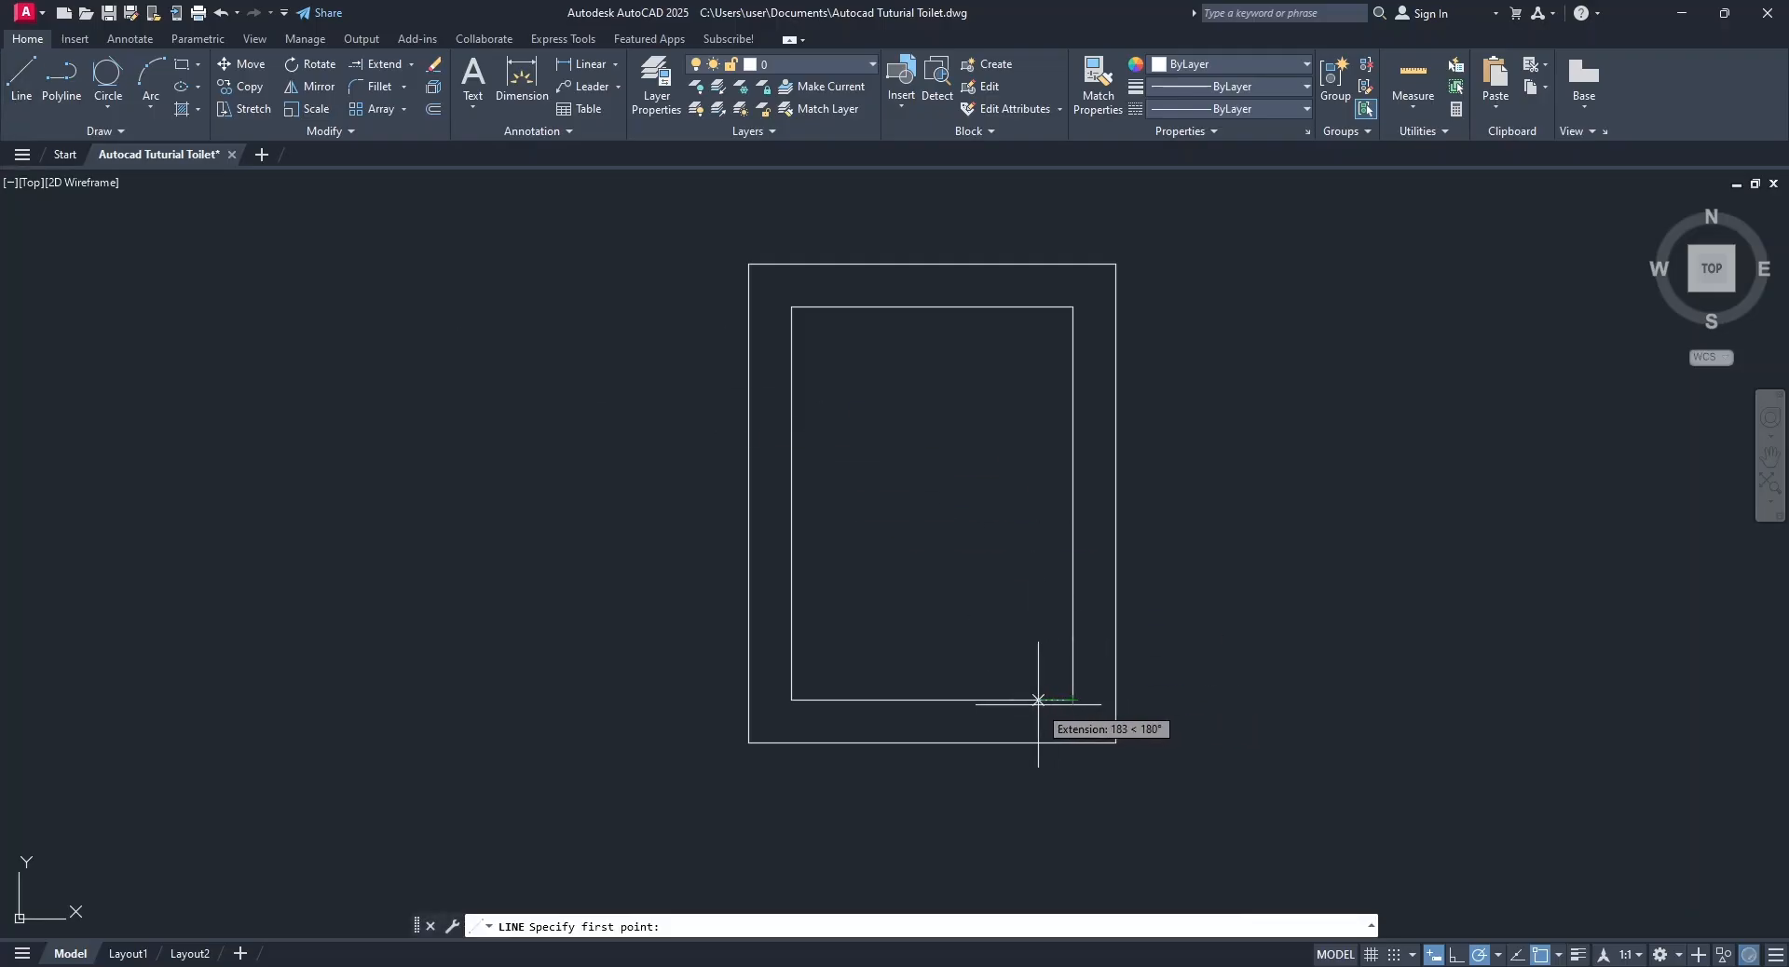
text(150)
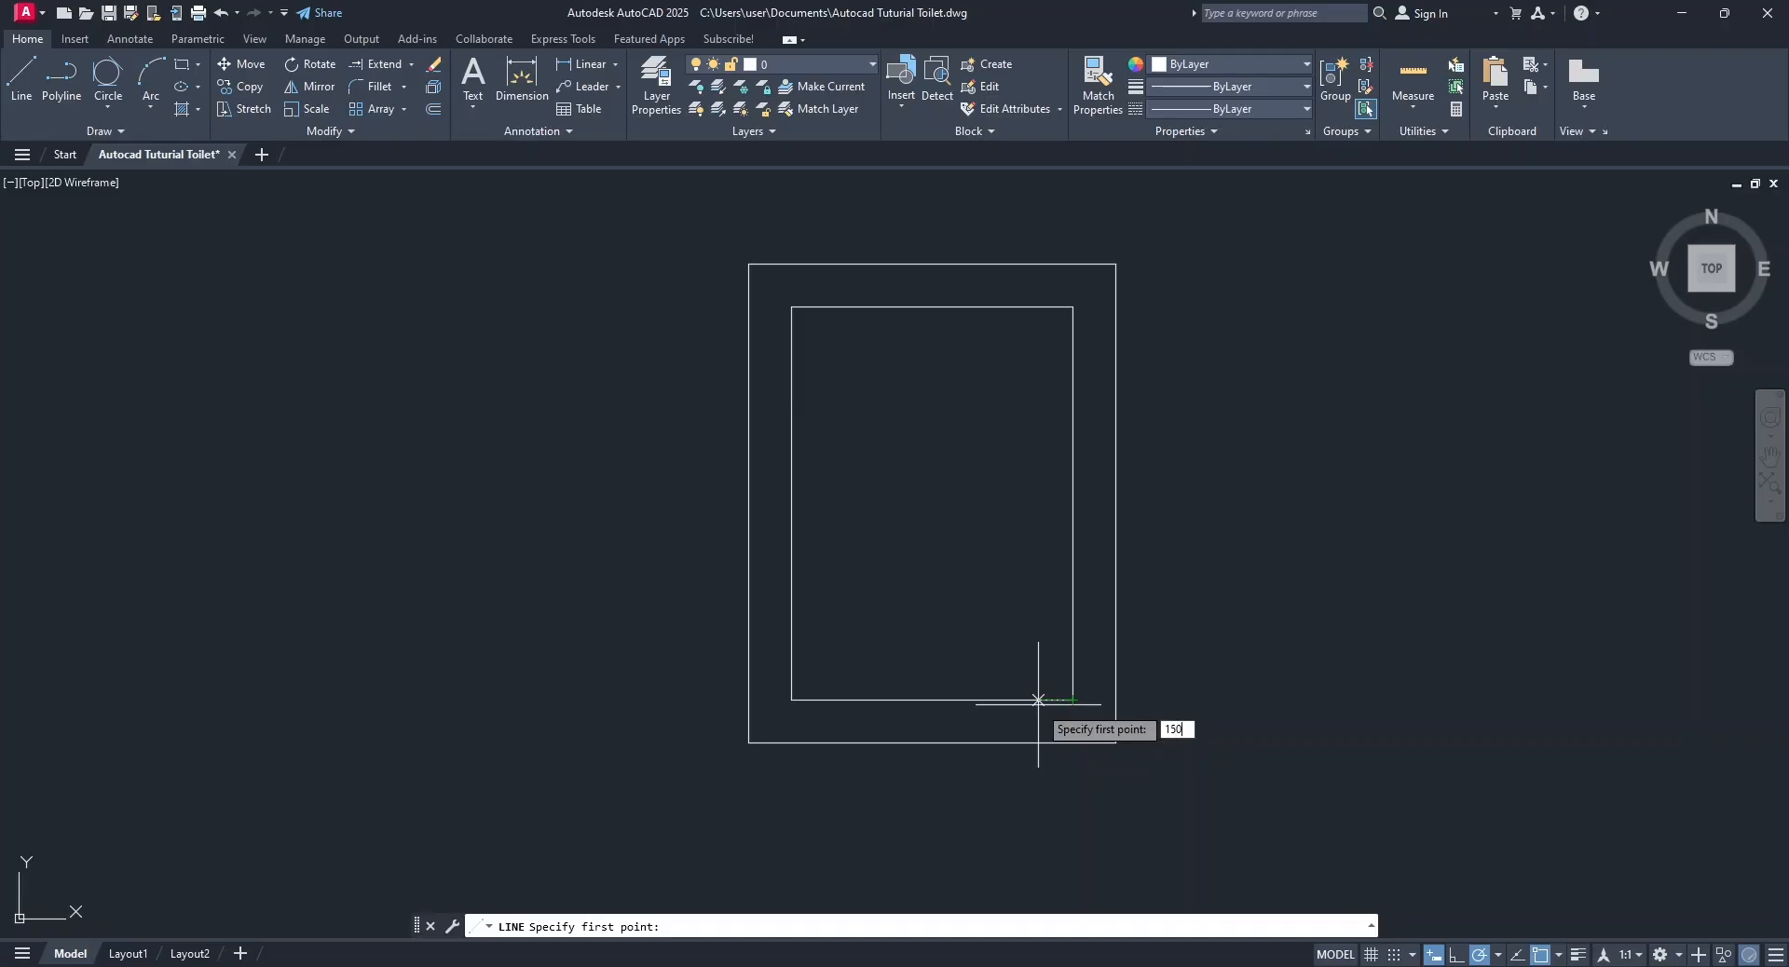
key(Return)
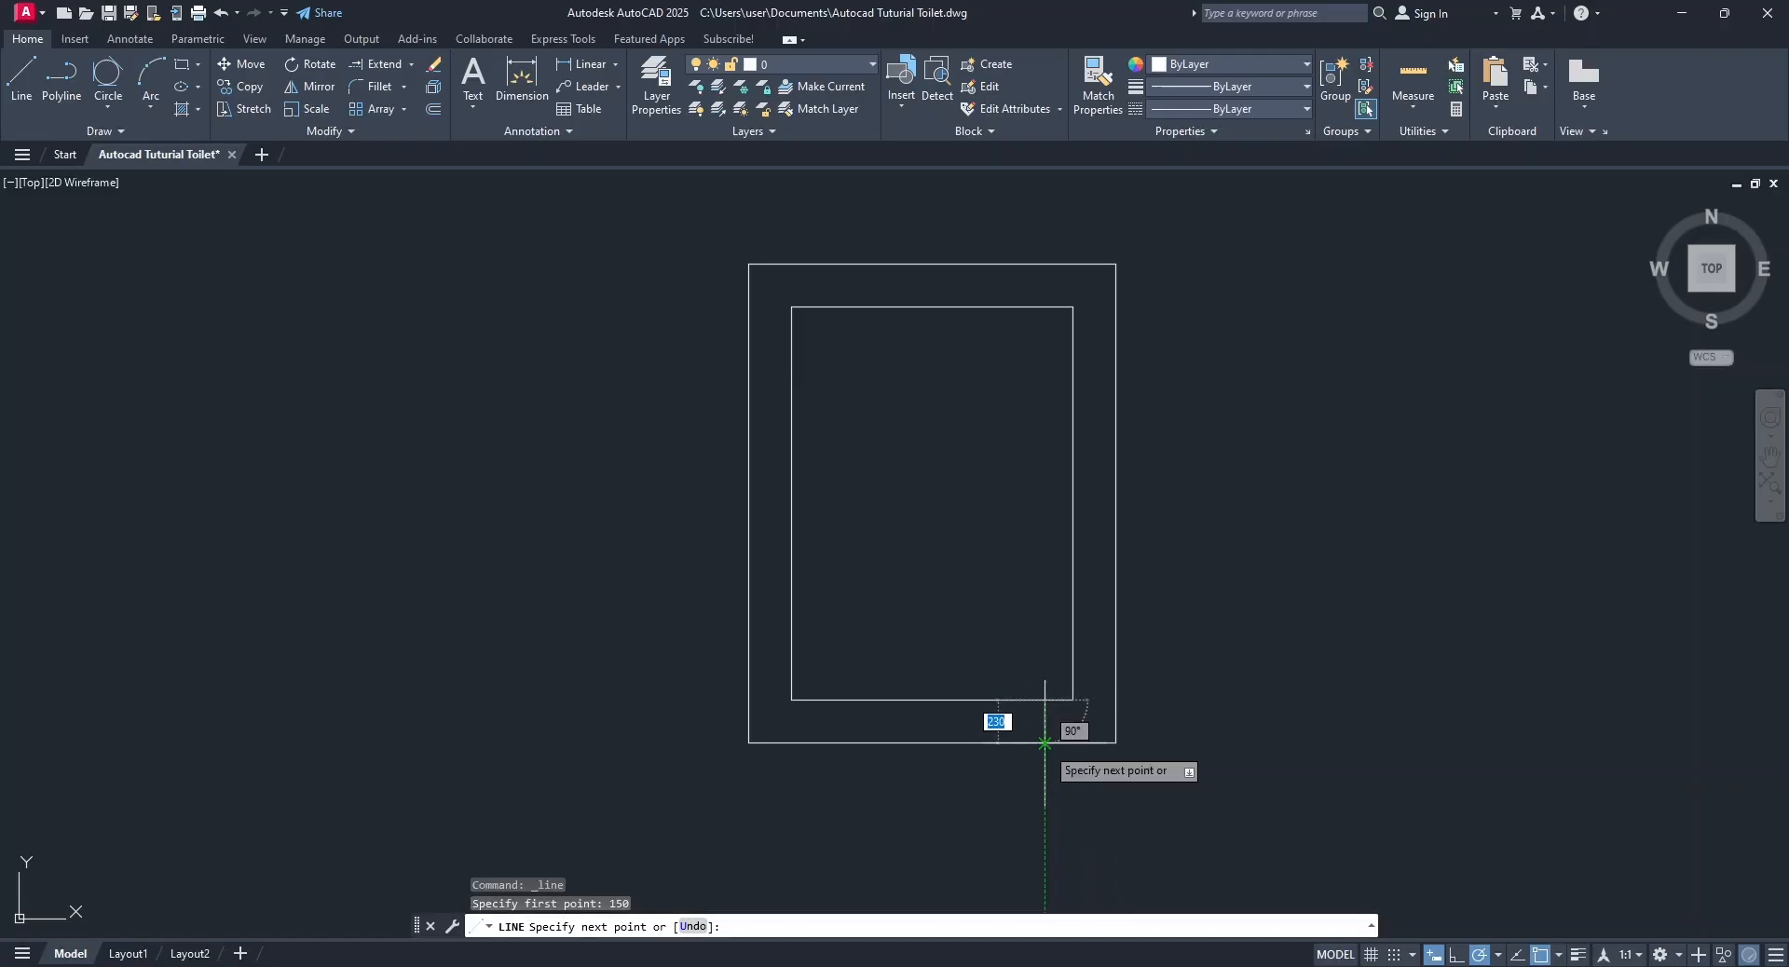
click(1044, 743)
key(Return)
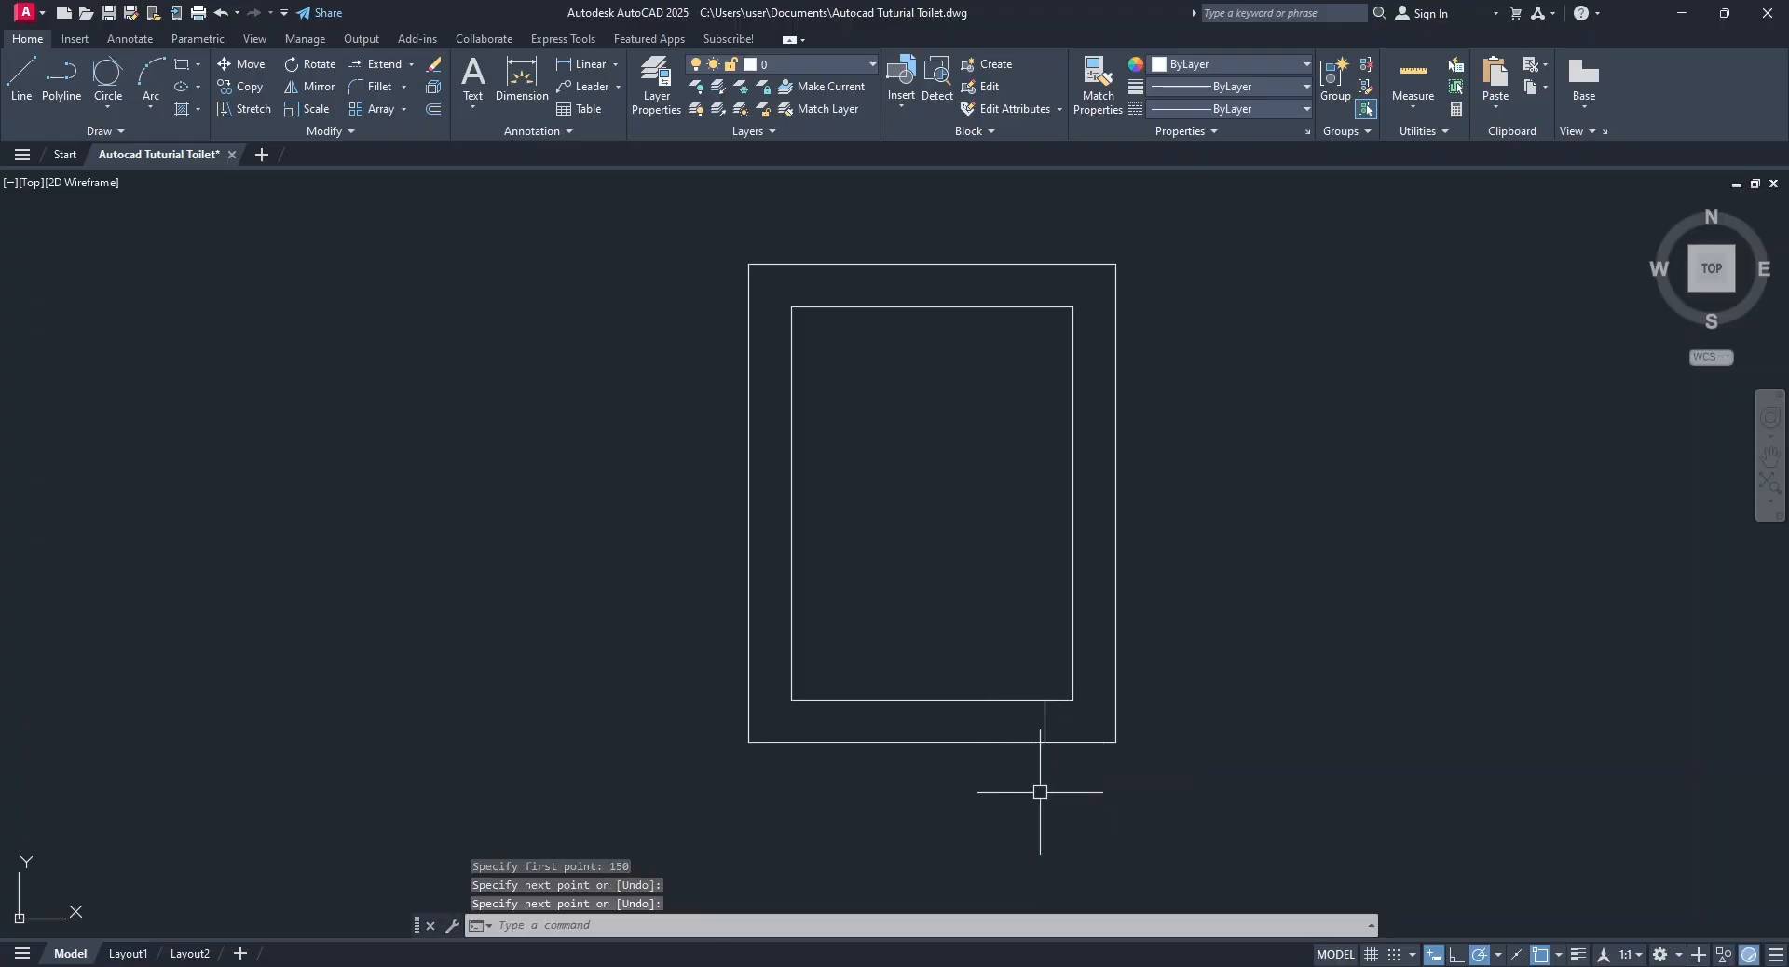
Offset the short vertical line in the bottom wall 750 to the left to mark the door opening's width.
click(433, 109)
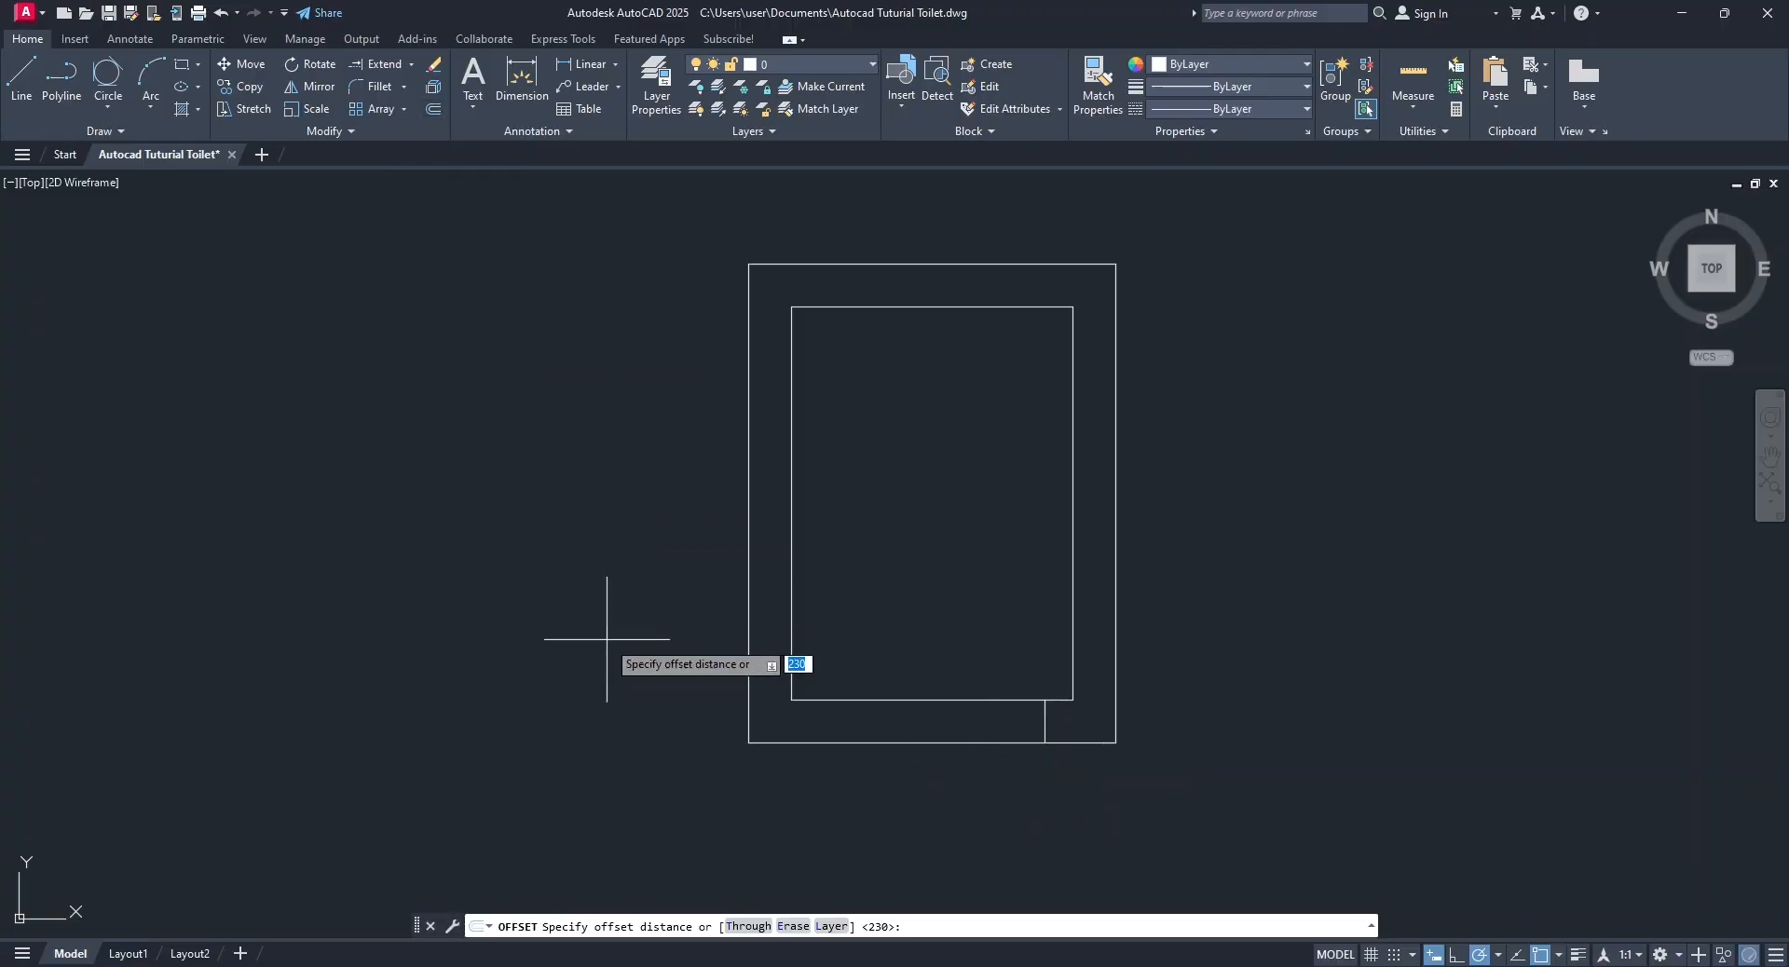
key(BackSpace)
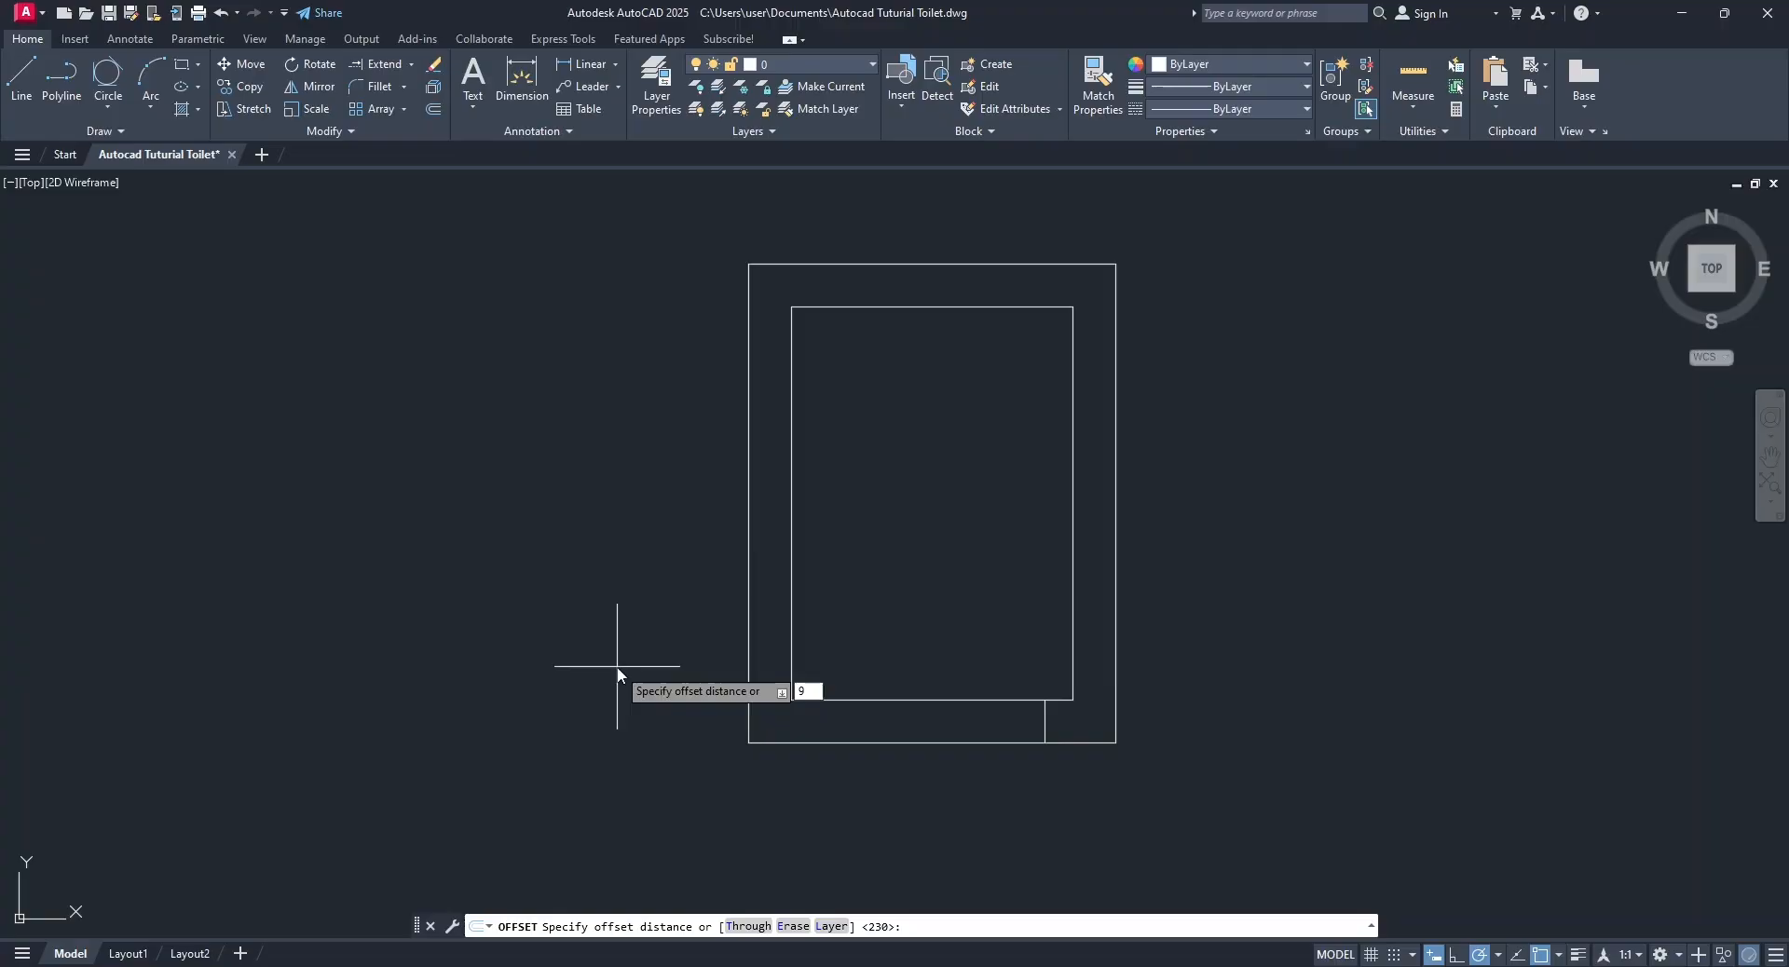
text(750)
key(Return)
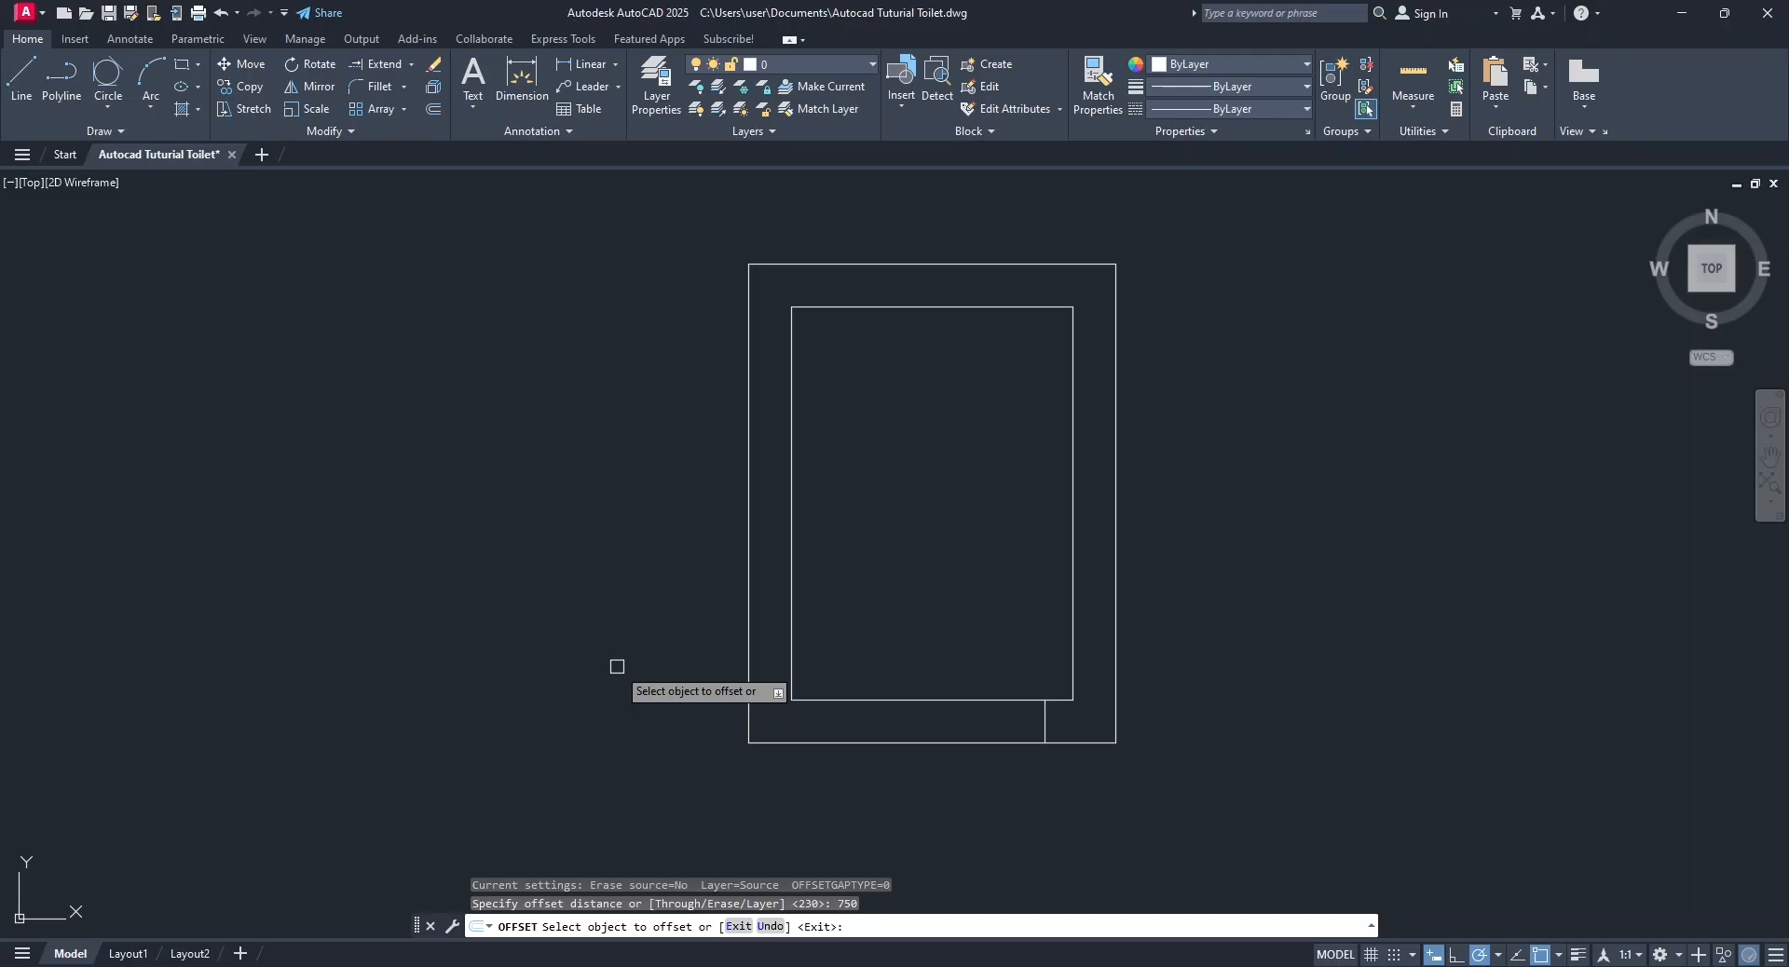
click(1044, 723)
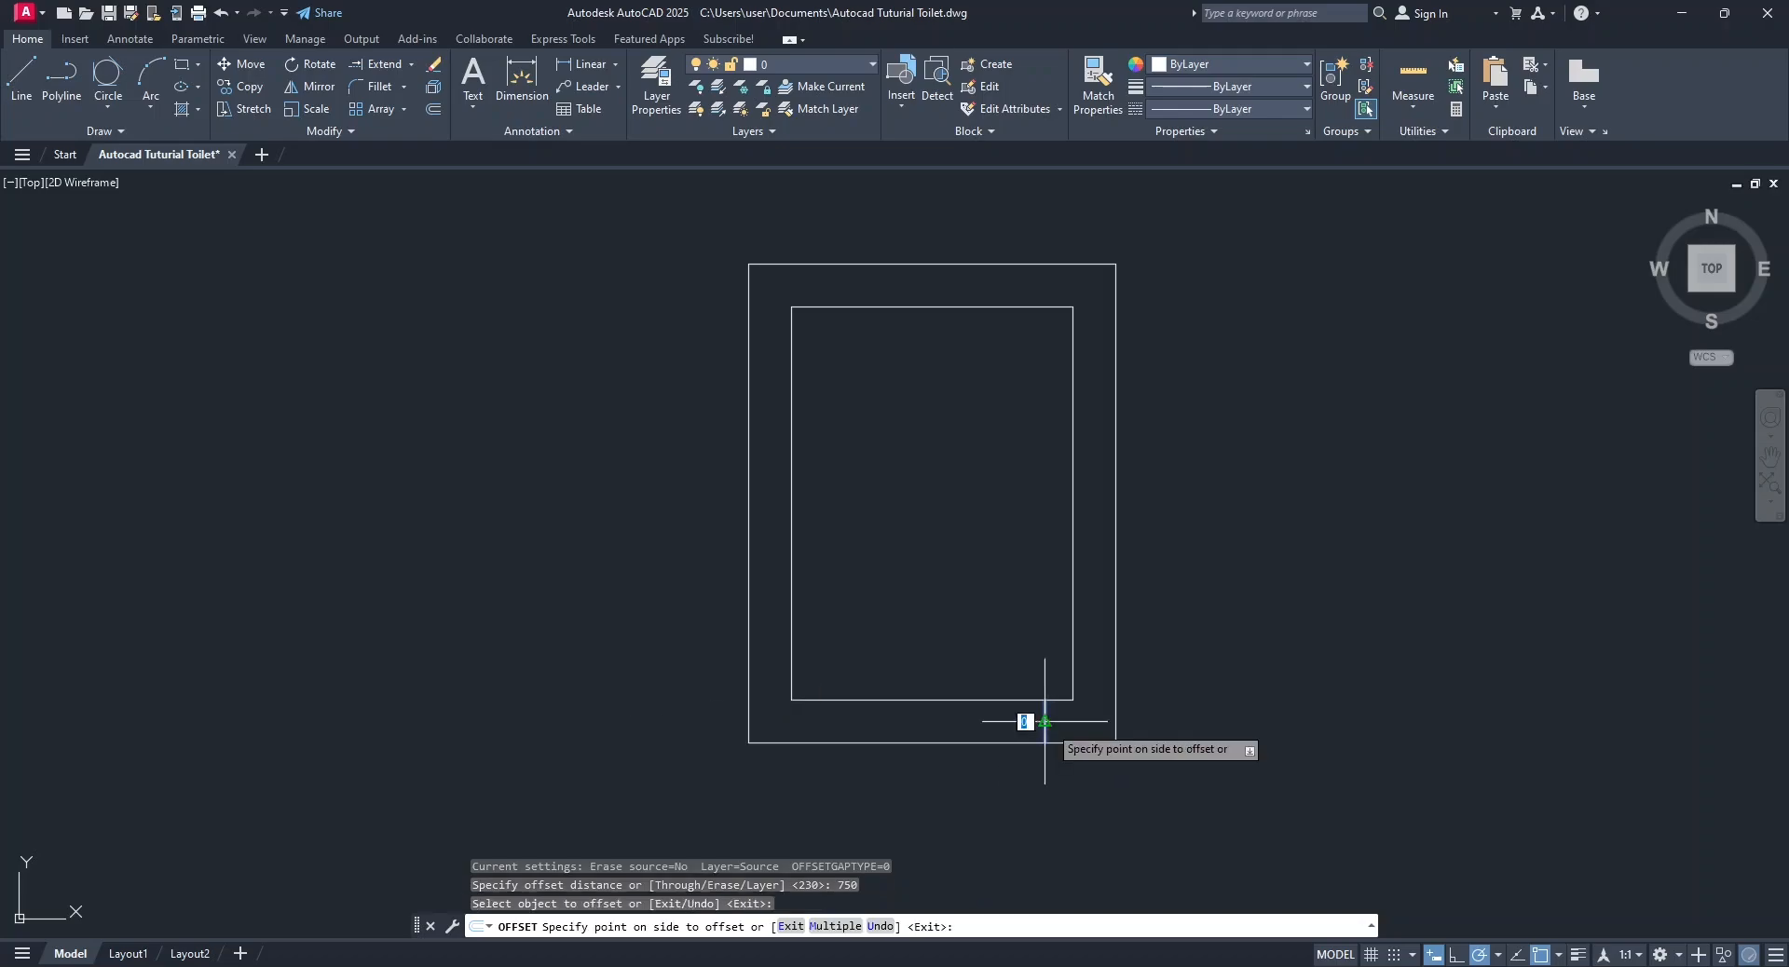
click(757, 781)
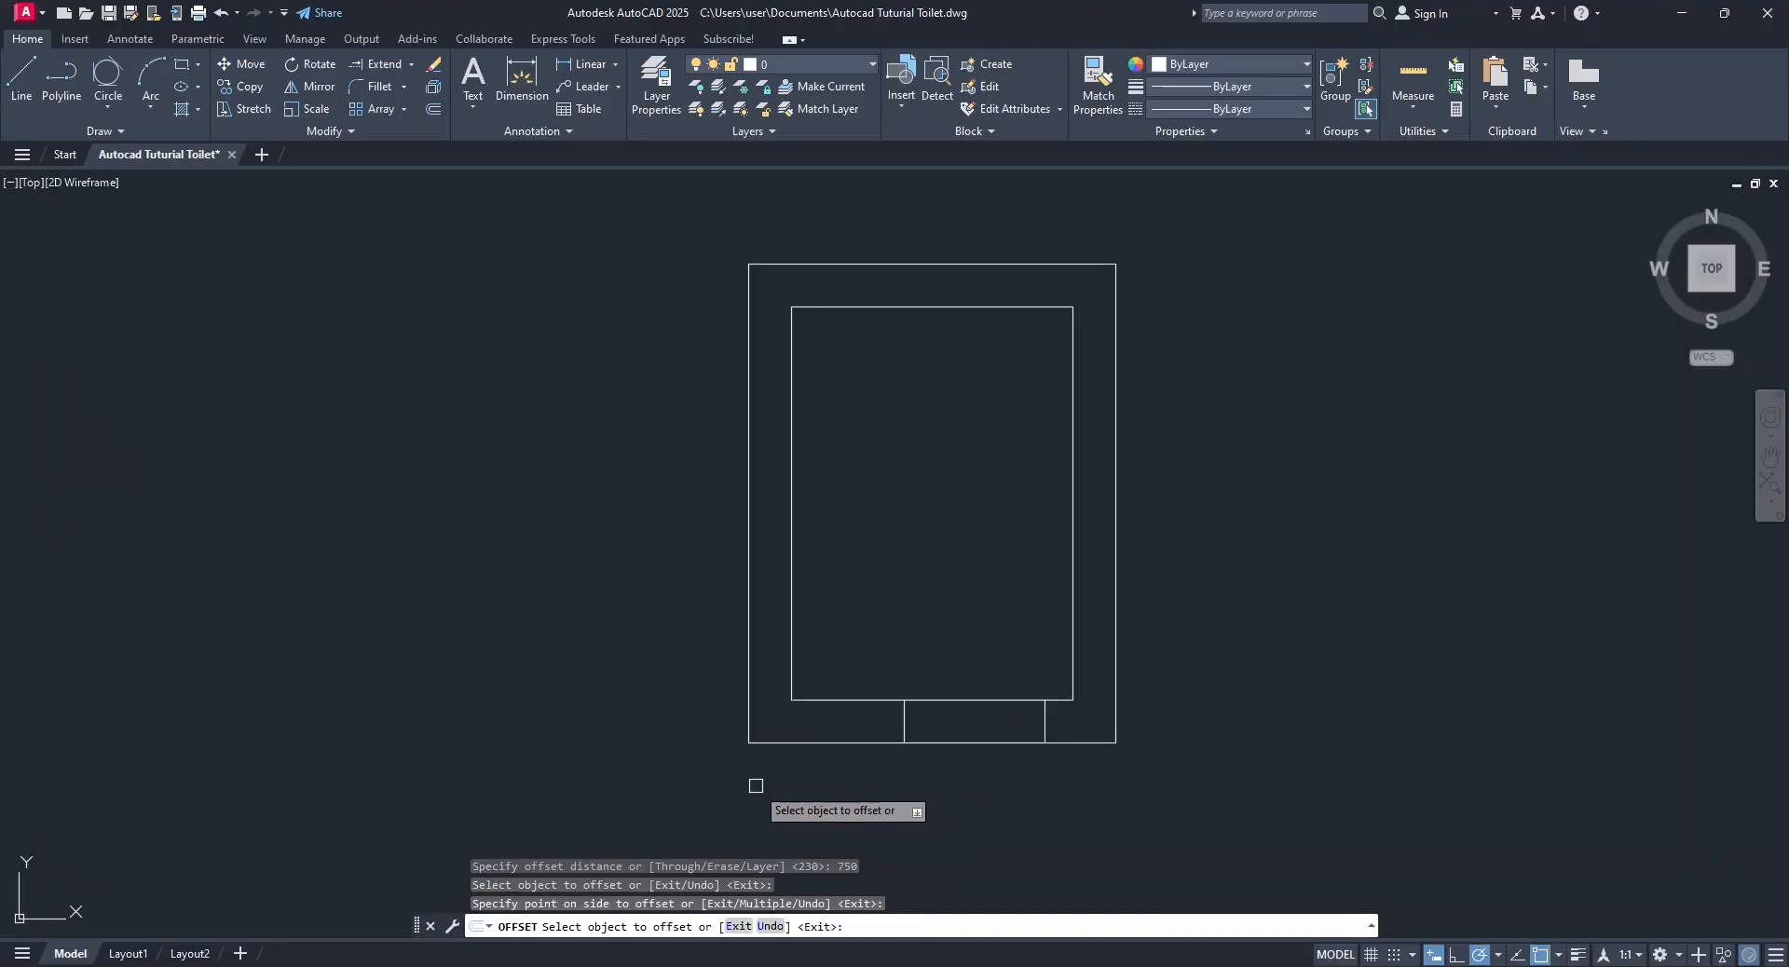
key(Escape)
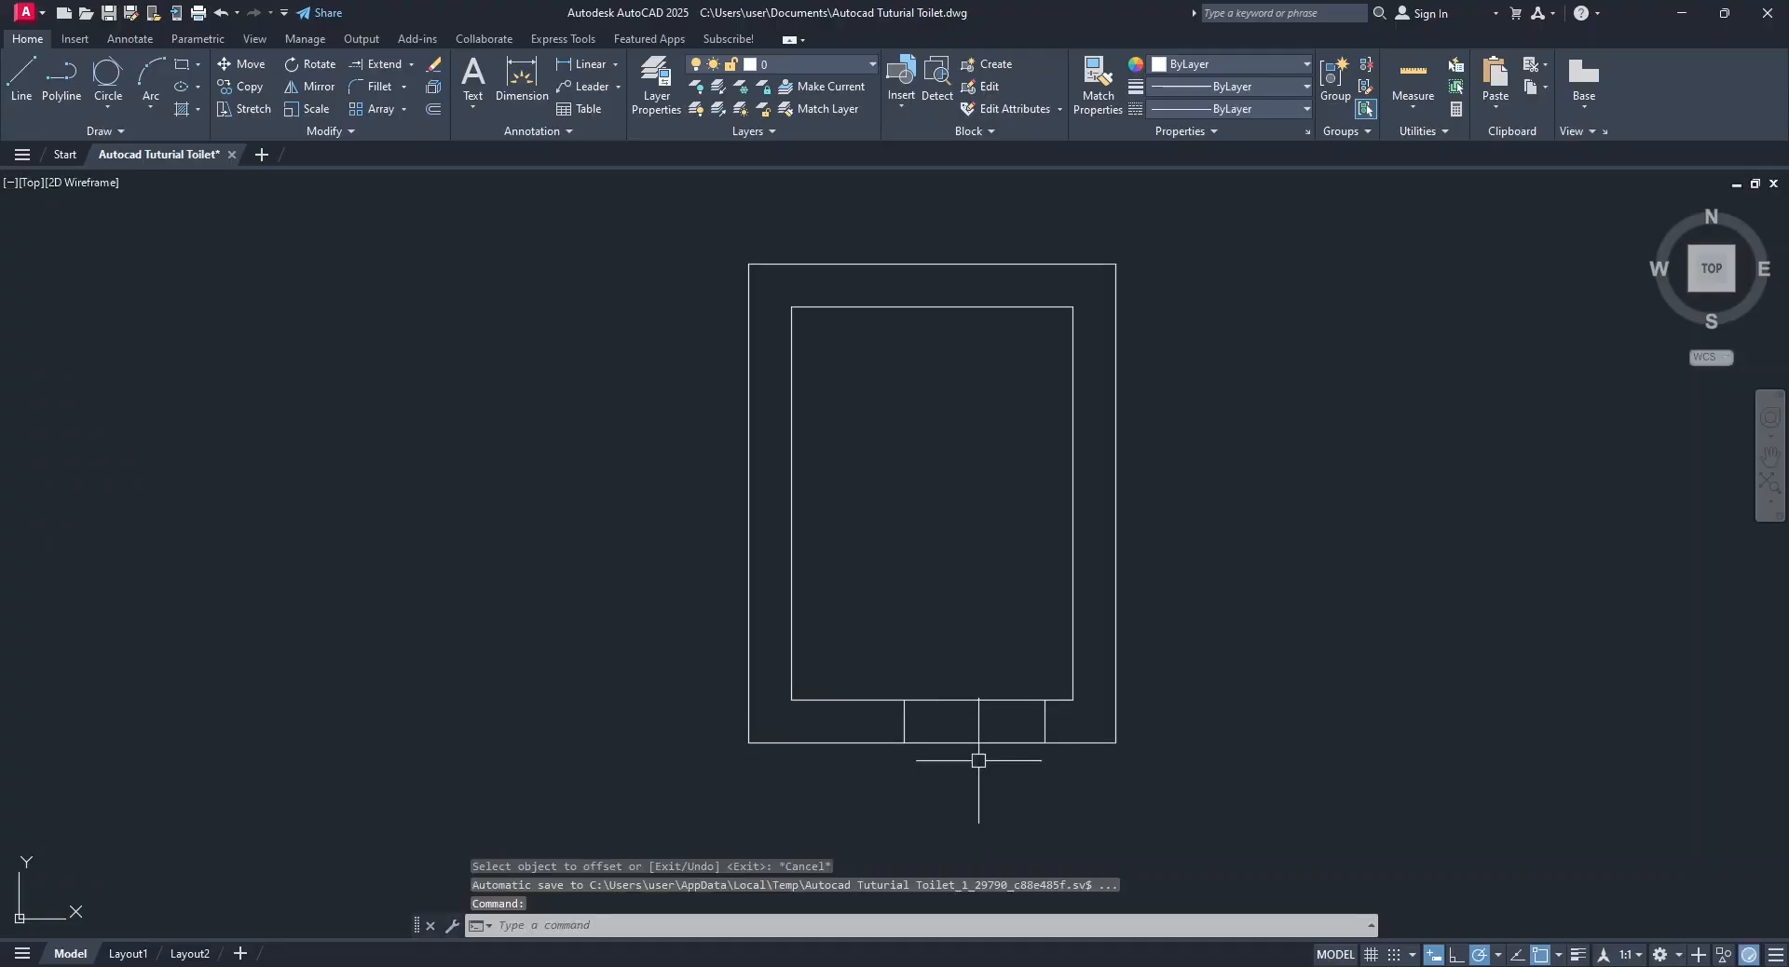
Trim the inner and outer wall lines between the two door jambs using the Quick trim mode.
click(412, 64)
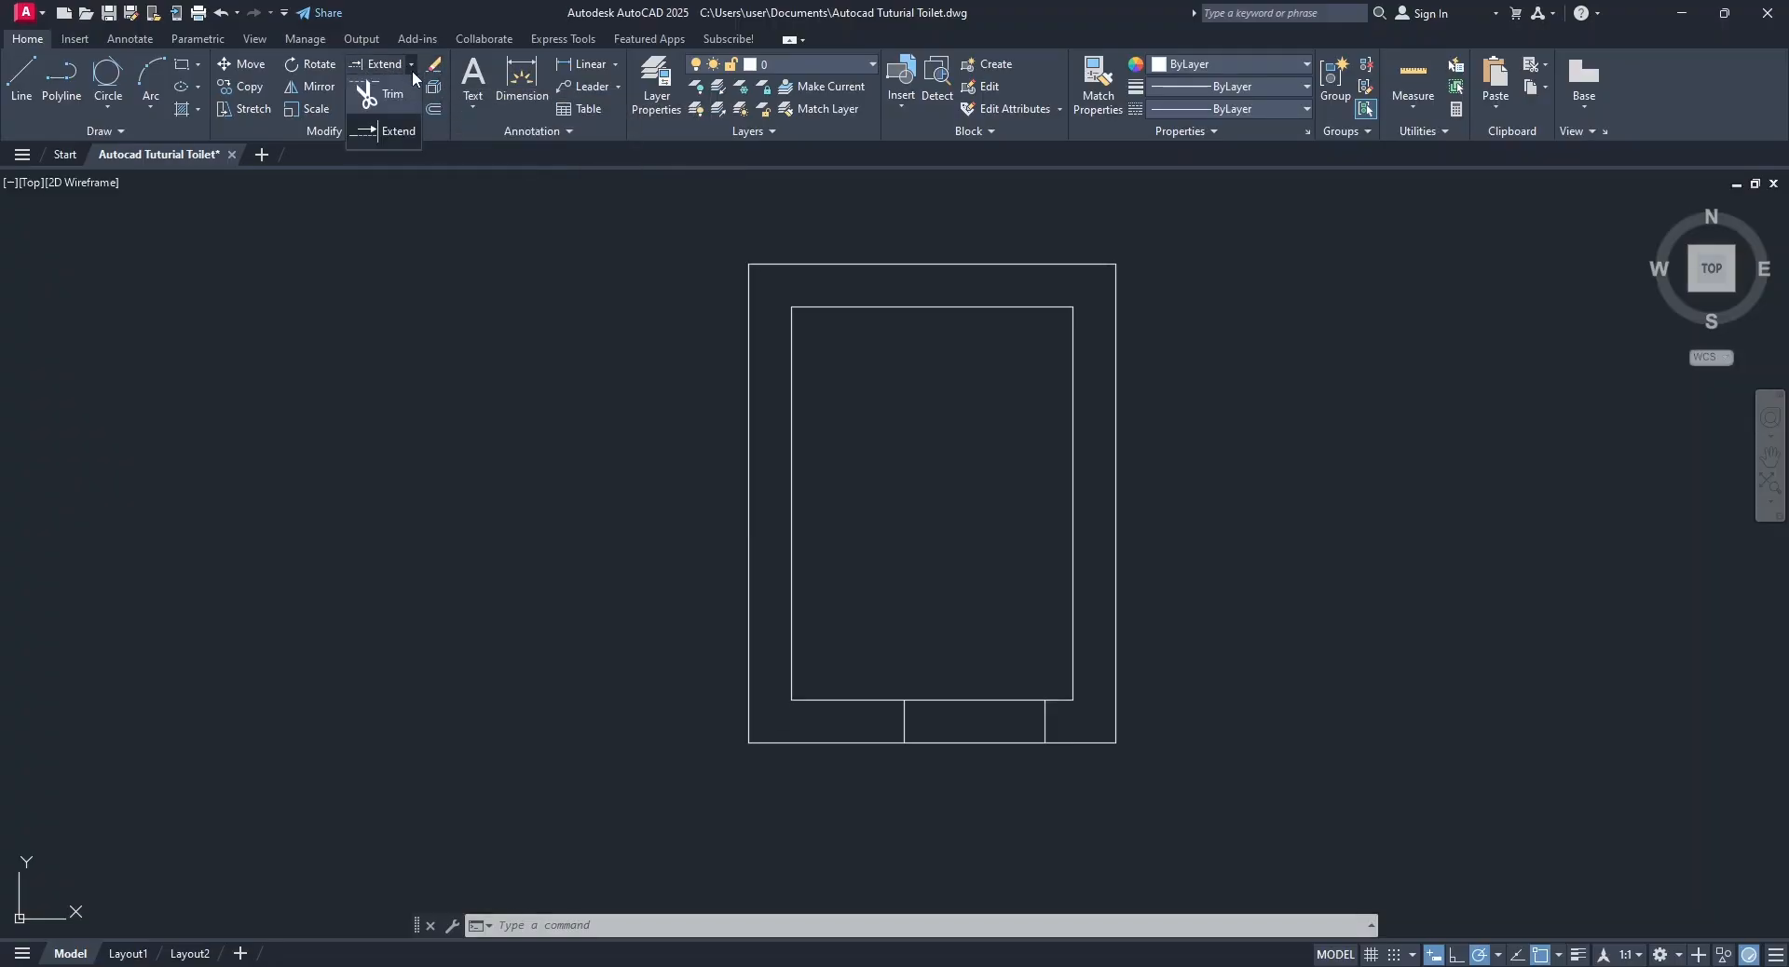
click(388, 98)
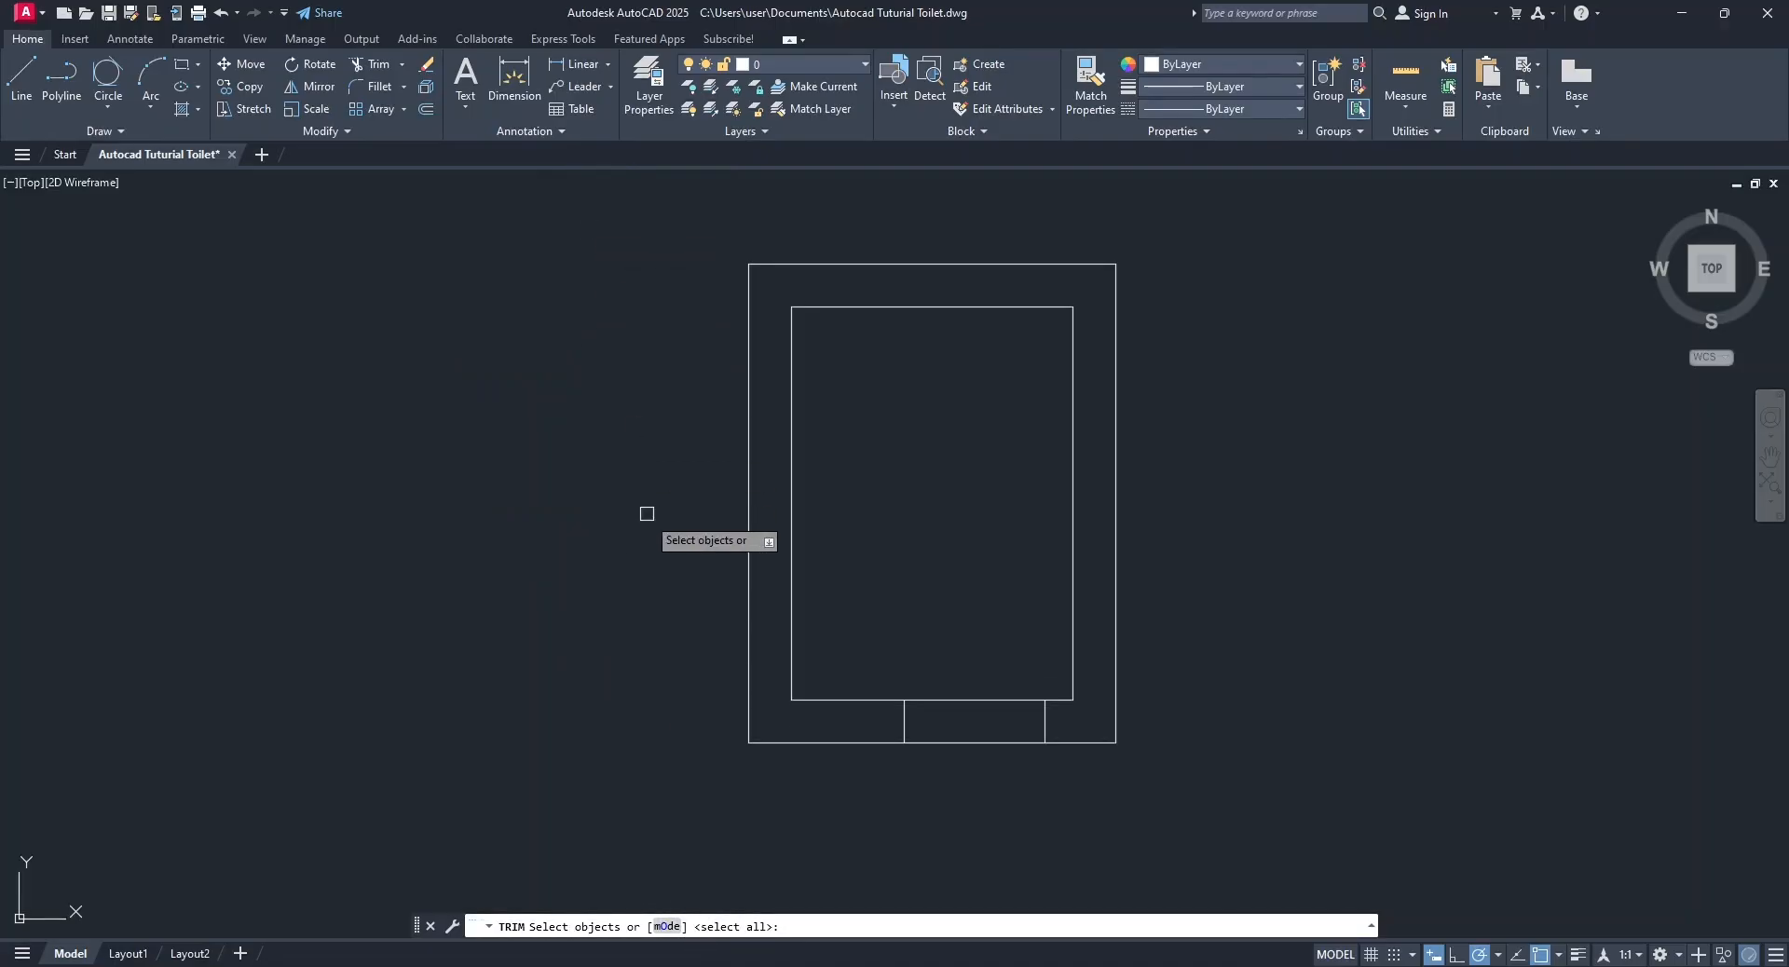
click(667, 926)
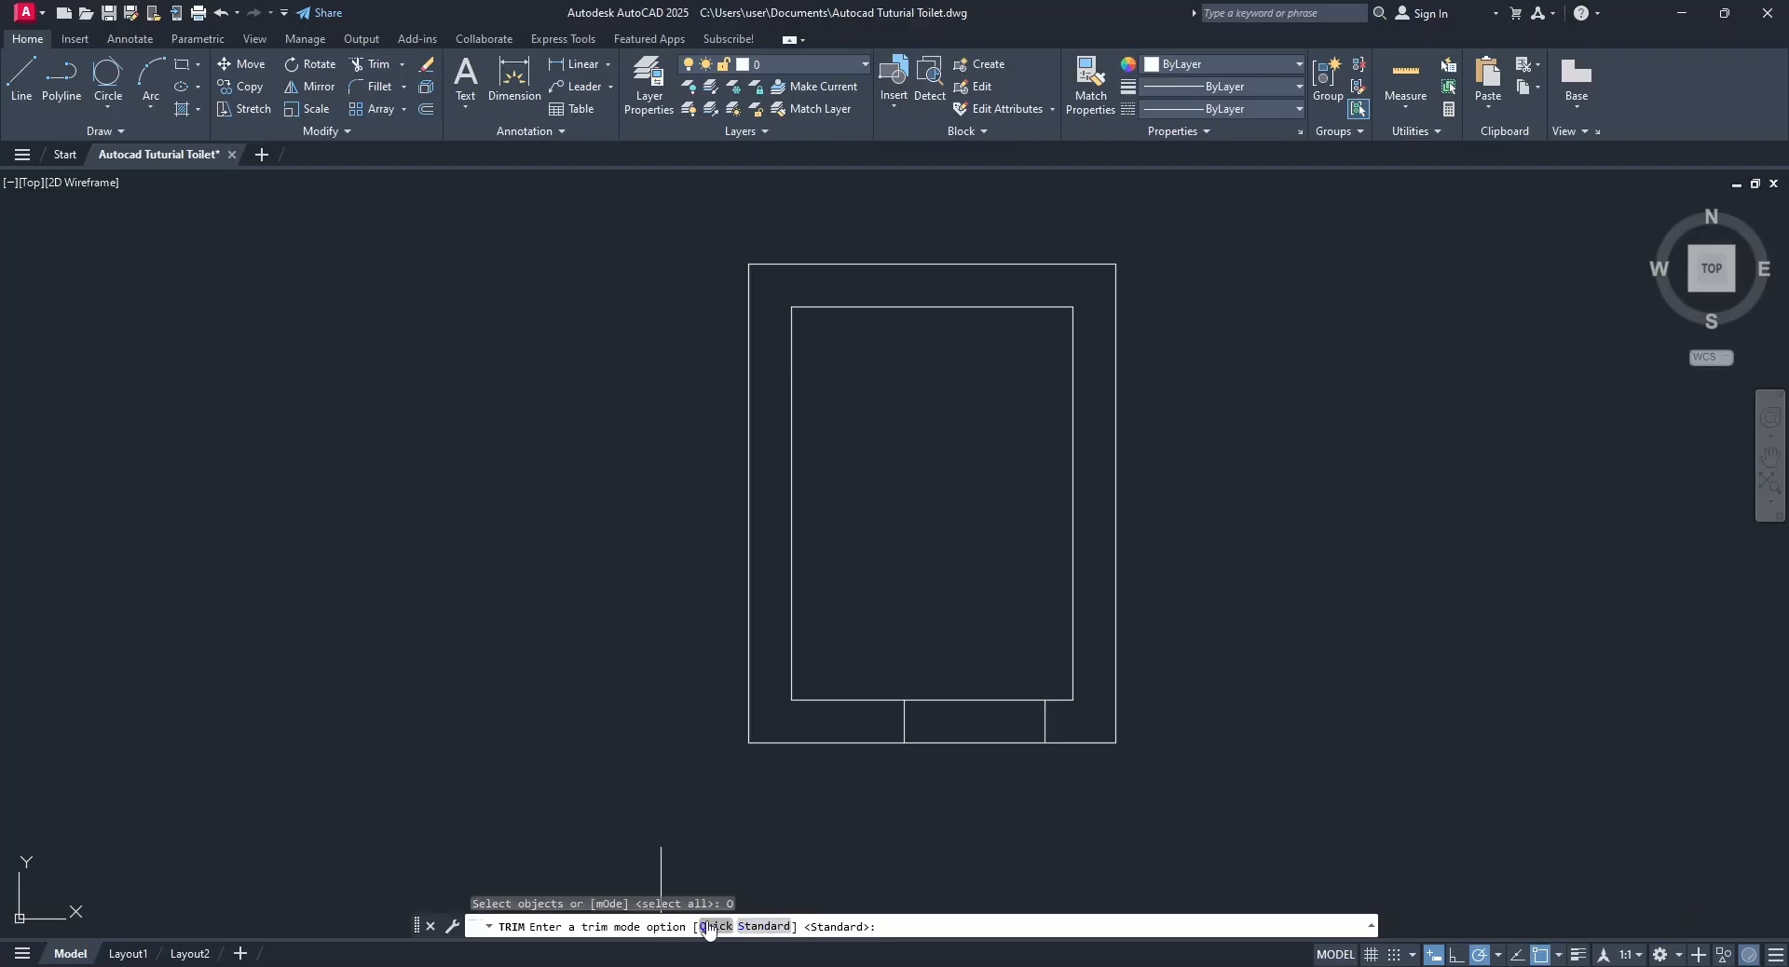
click(712, 926)
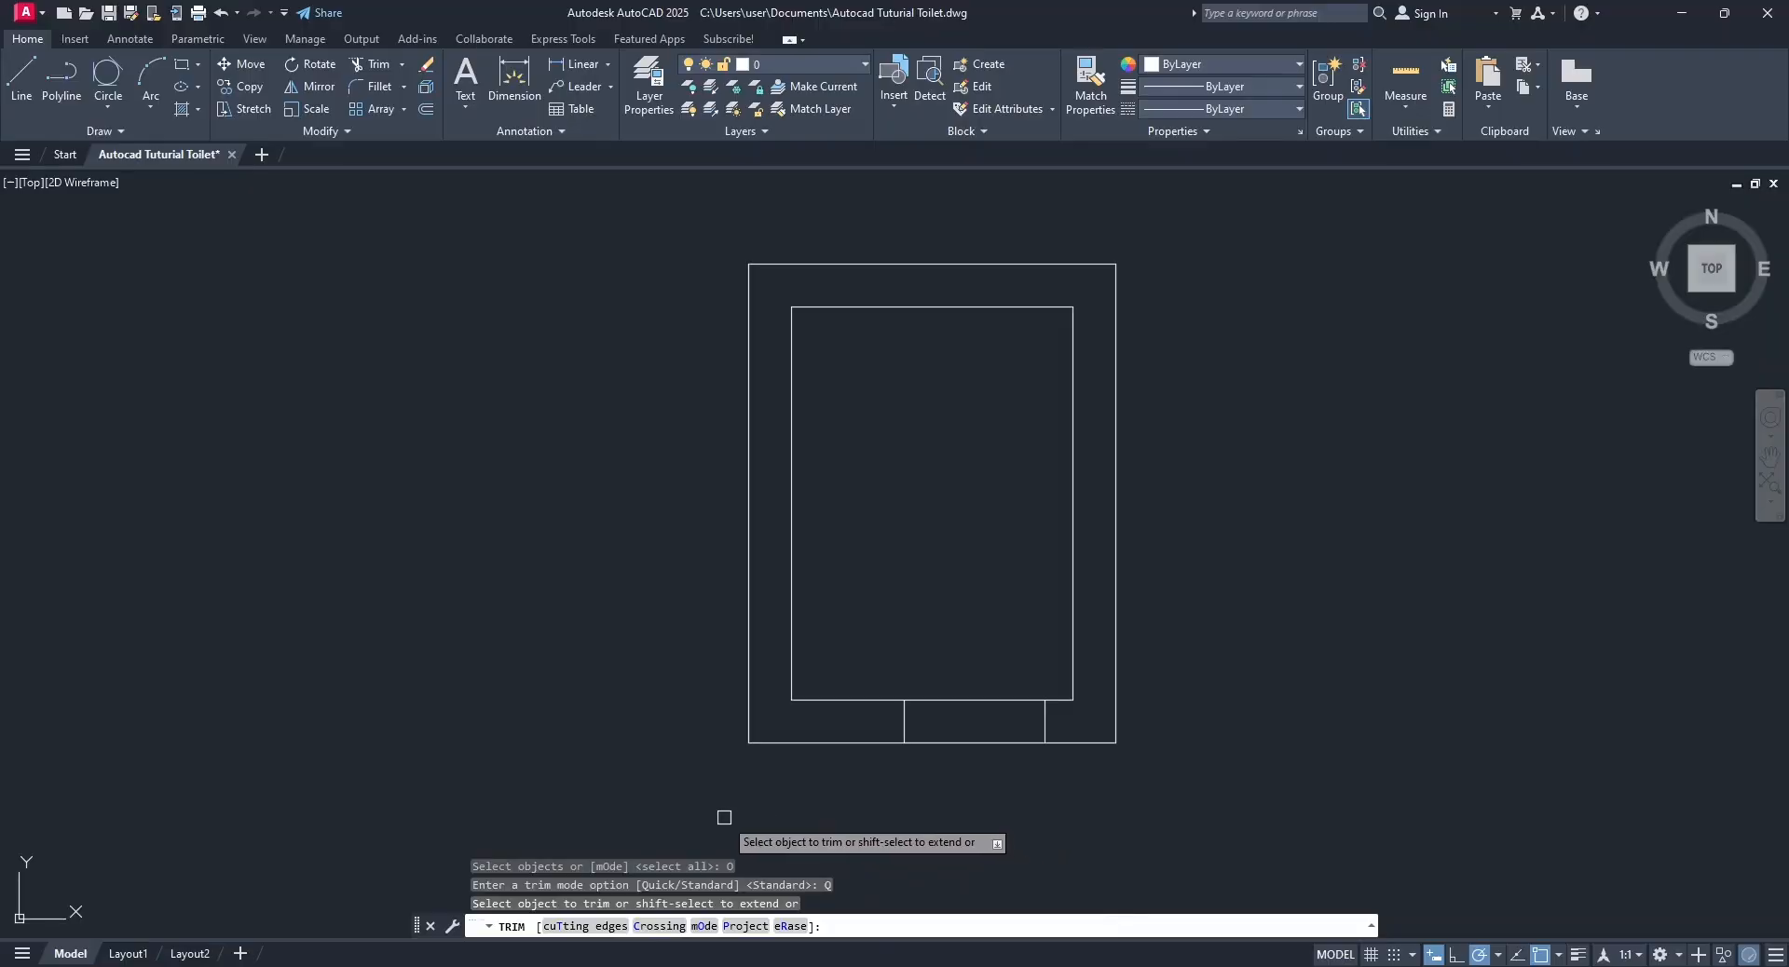
click(969, 742)
click(970, 699)
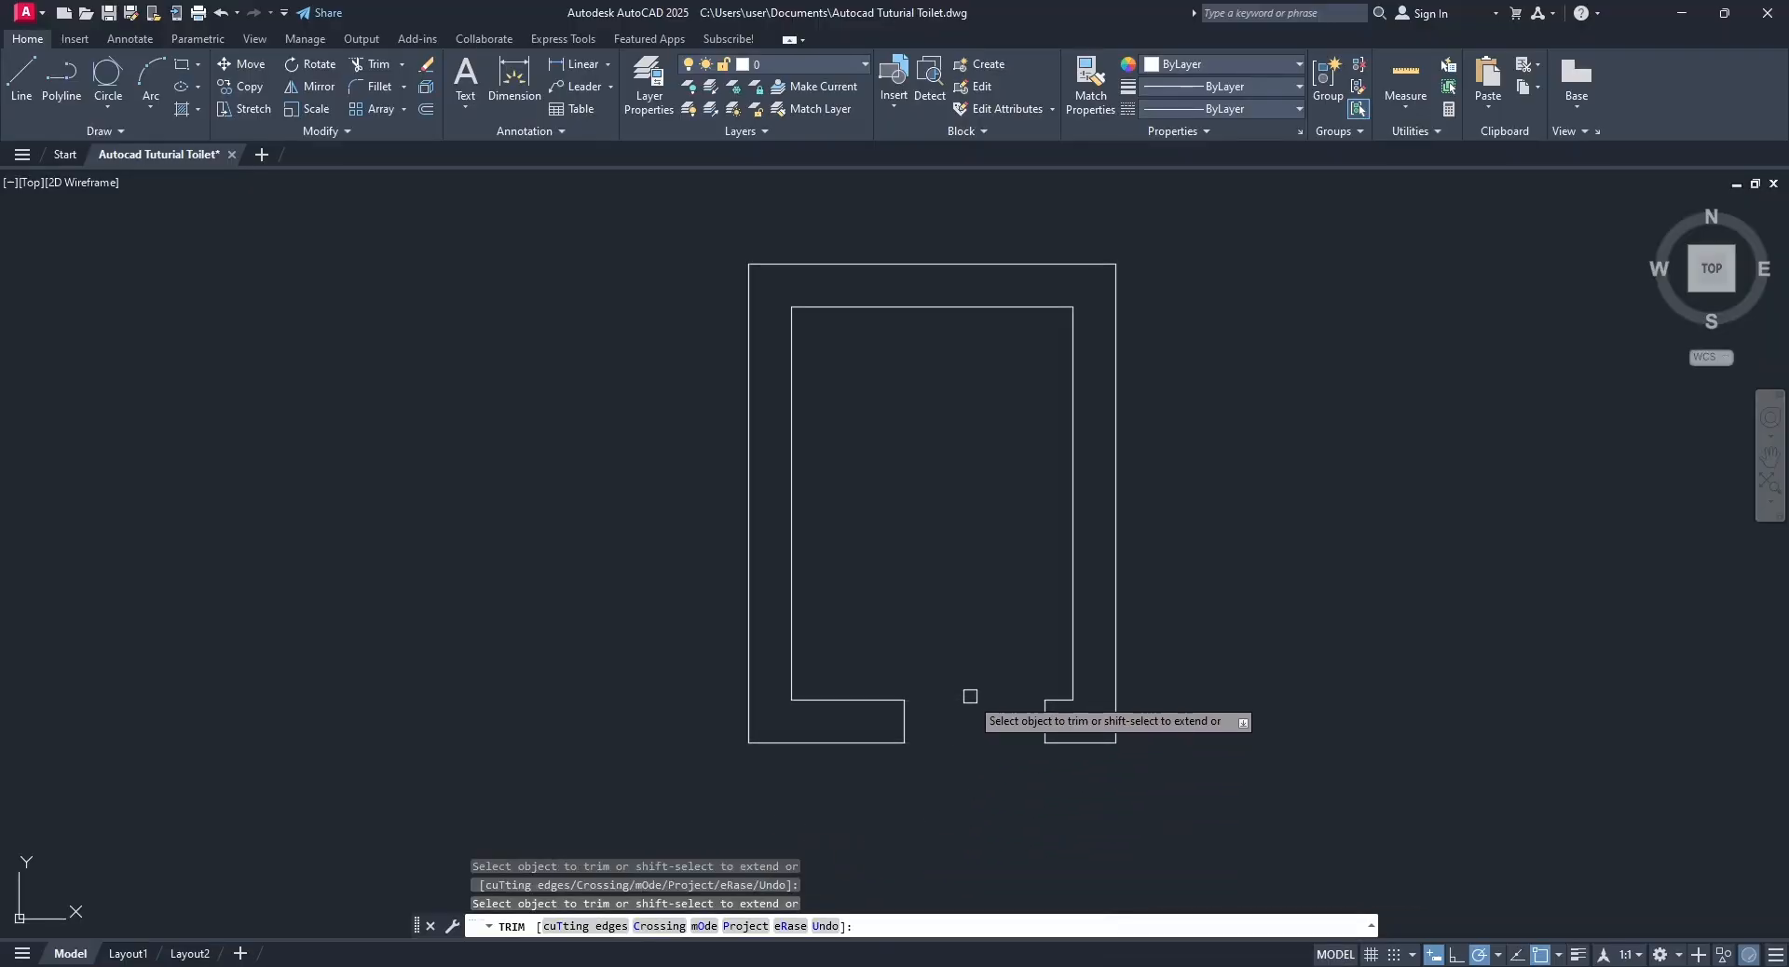
key(Return)
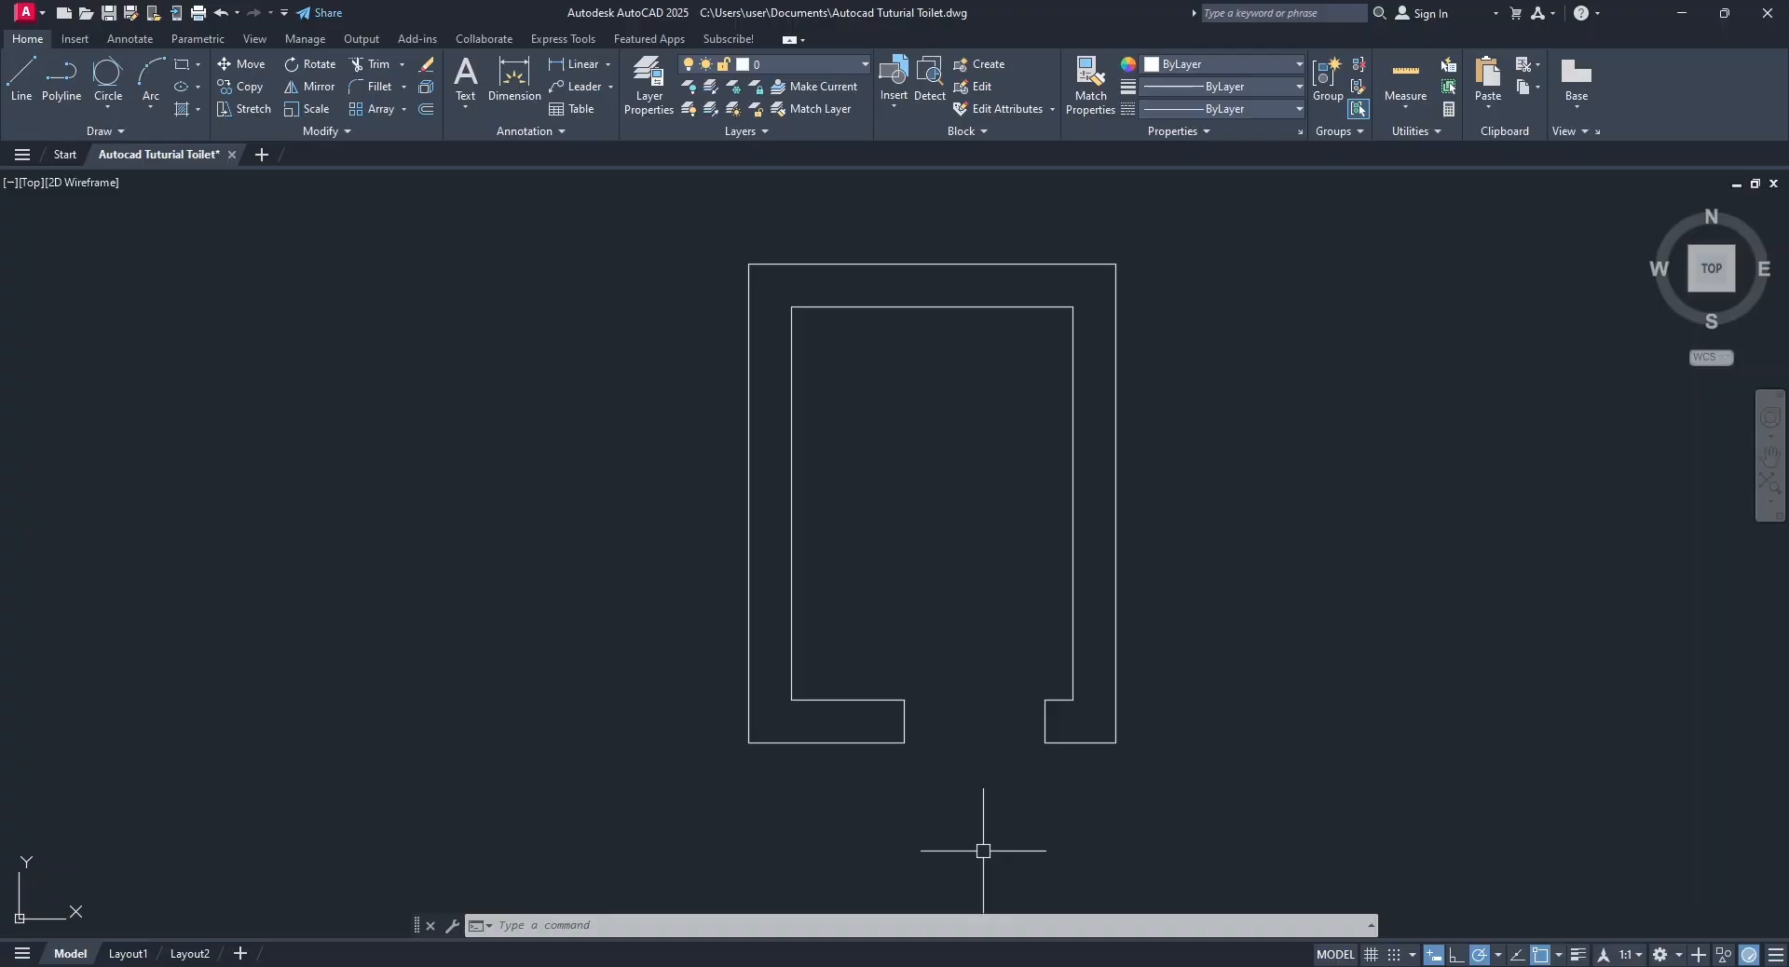
Create three new layers named Door, Toilet and Basin.
click(650, 108)
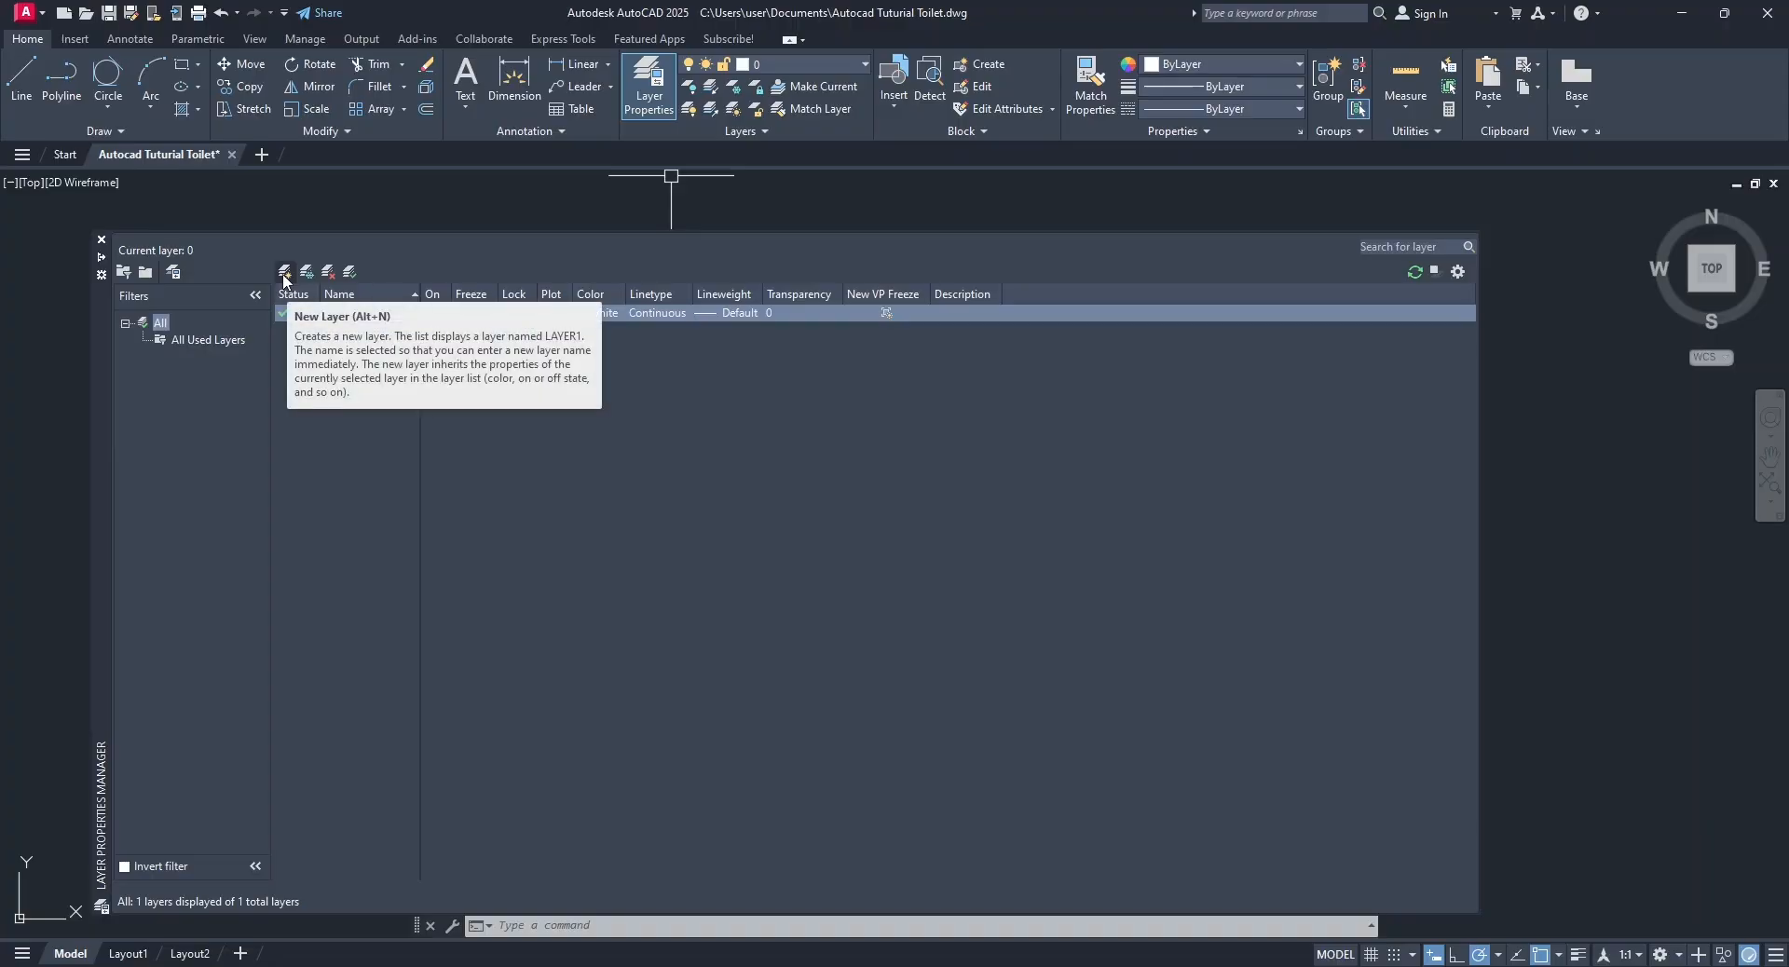
click(285, 271)
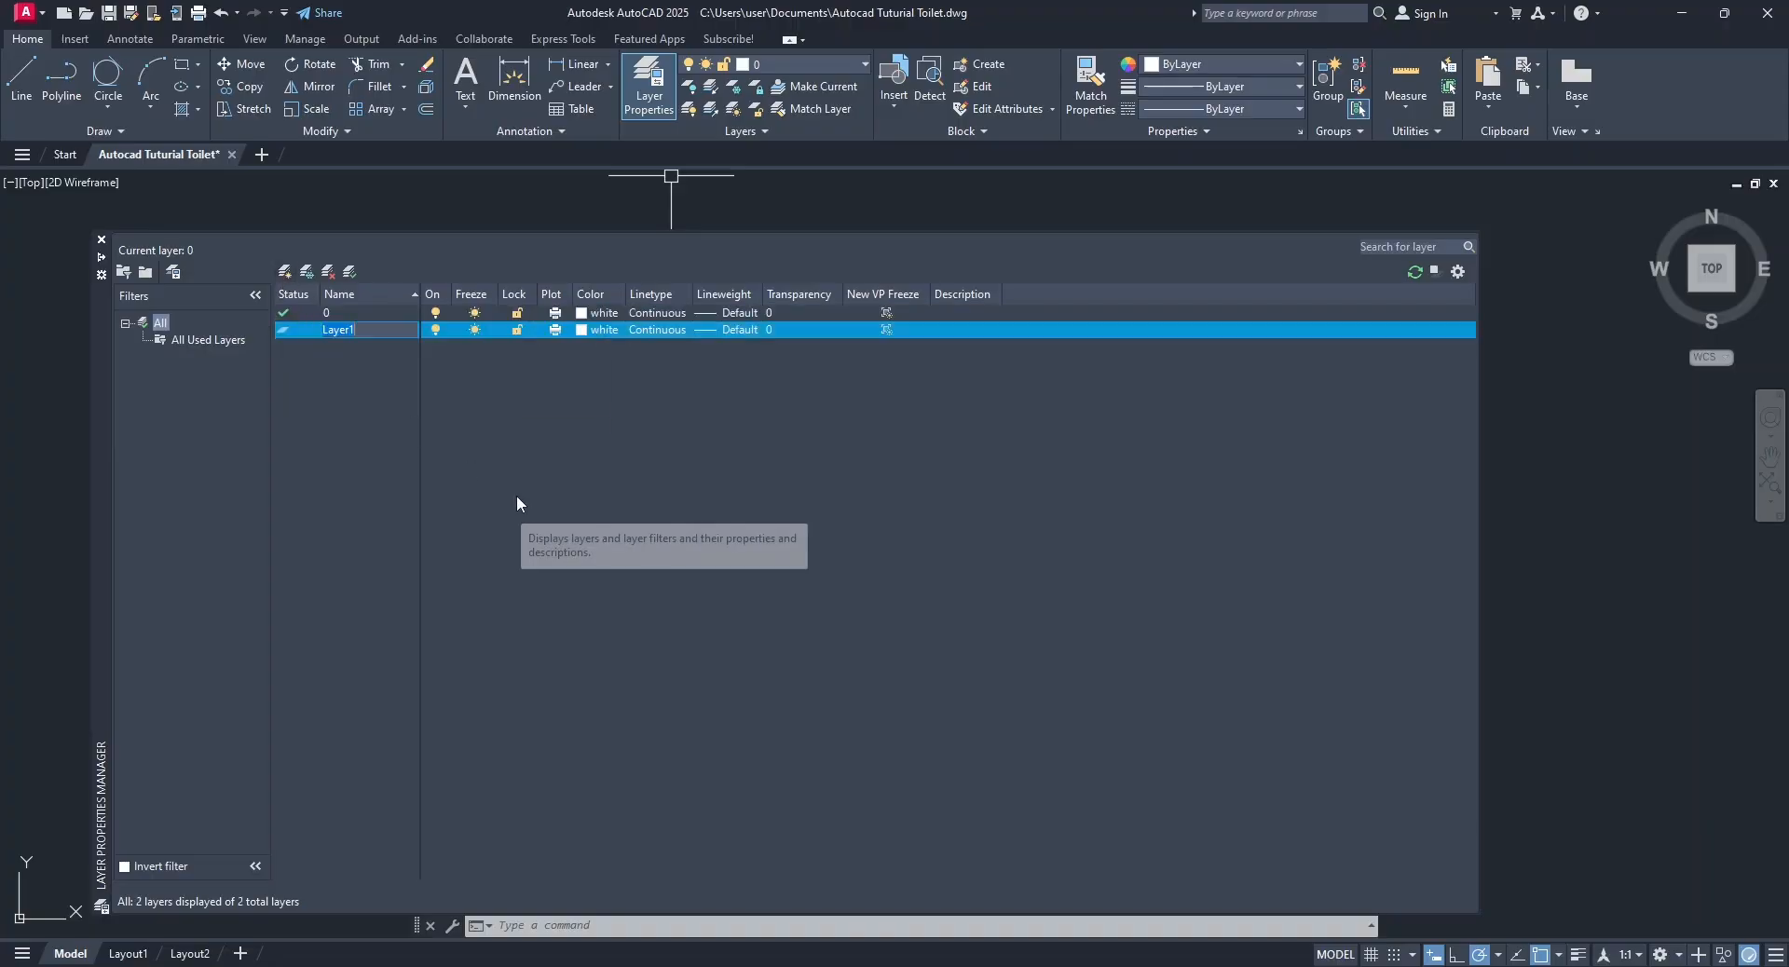
text(Door)
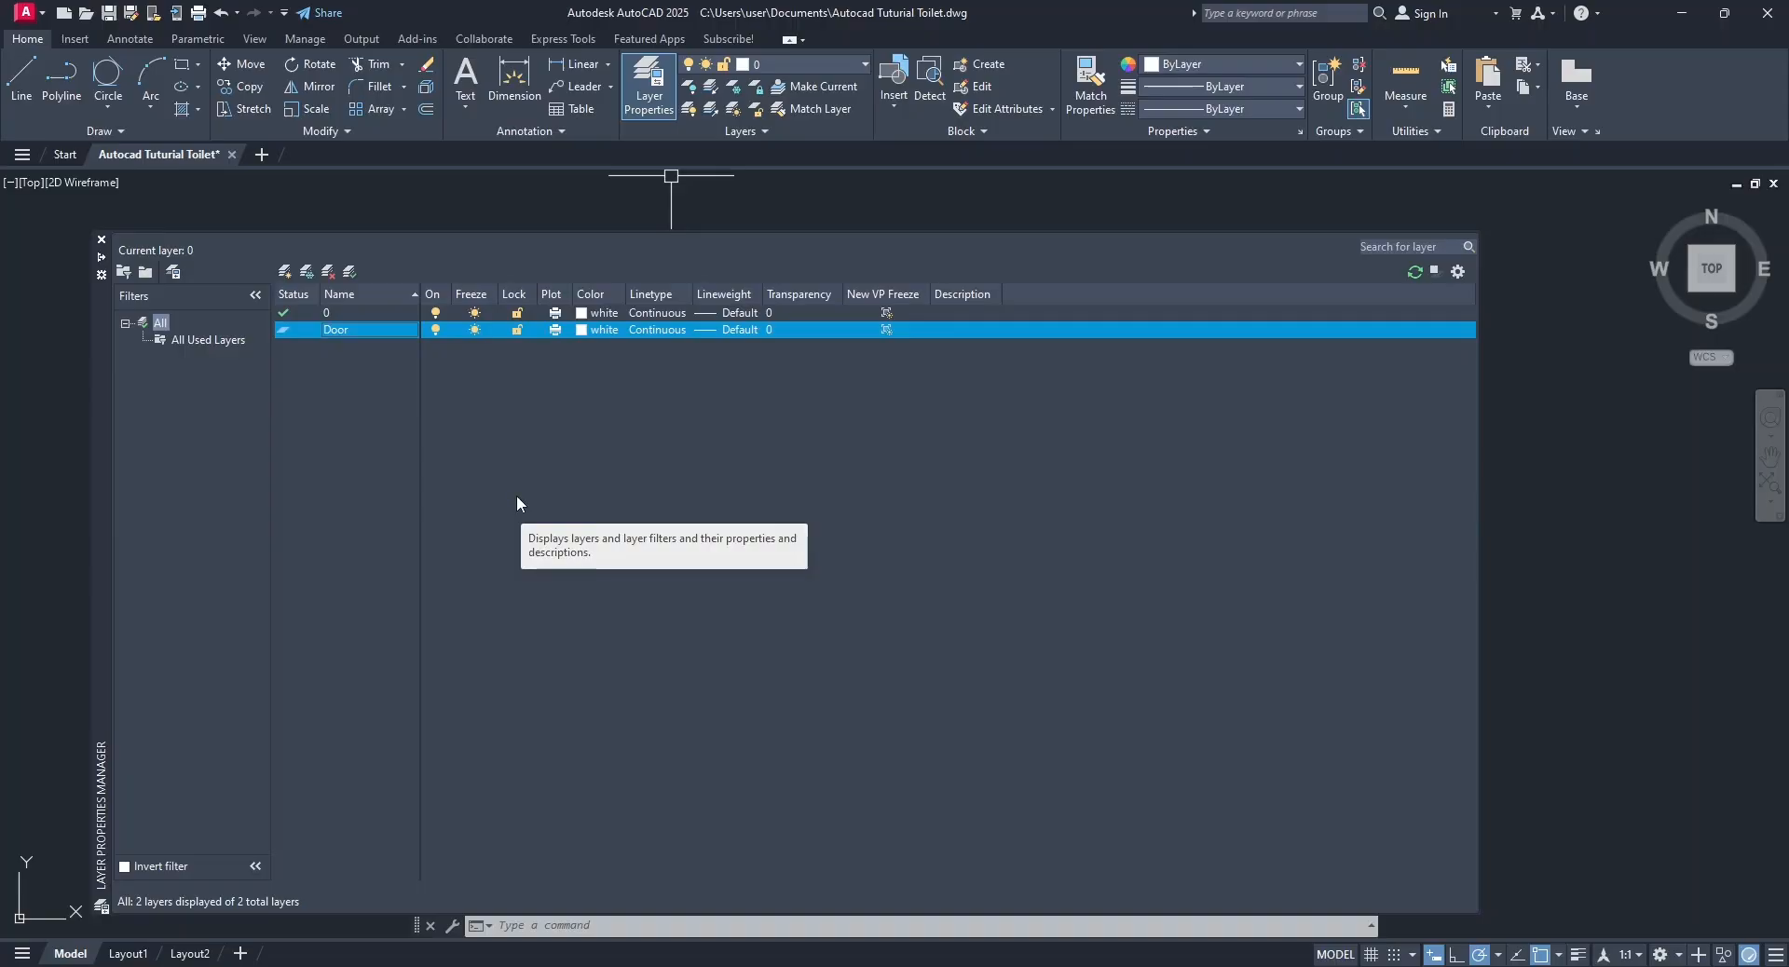
key(Return)
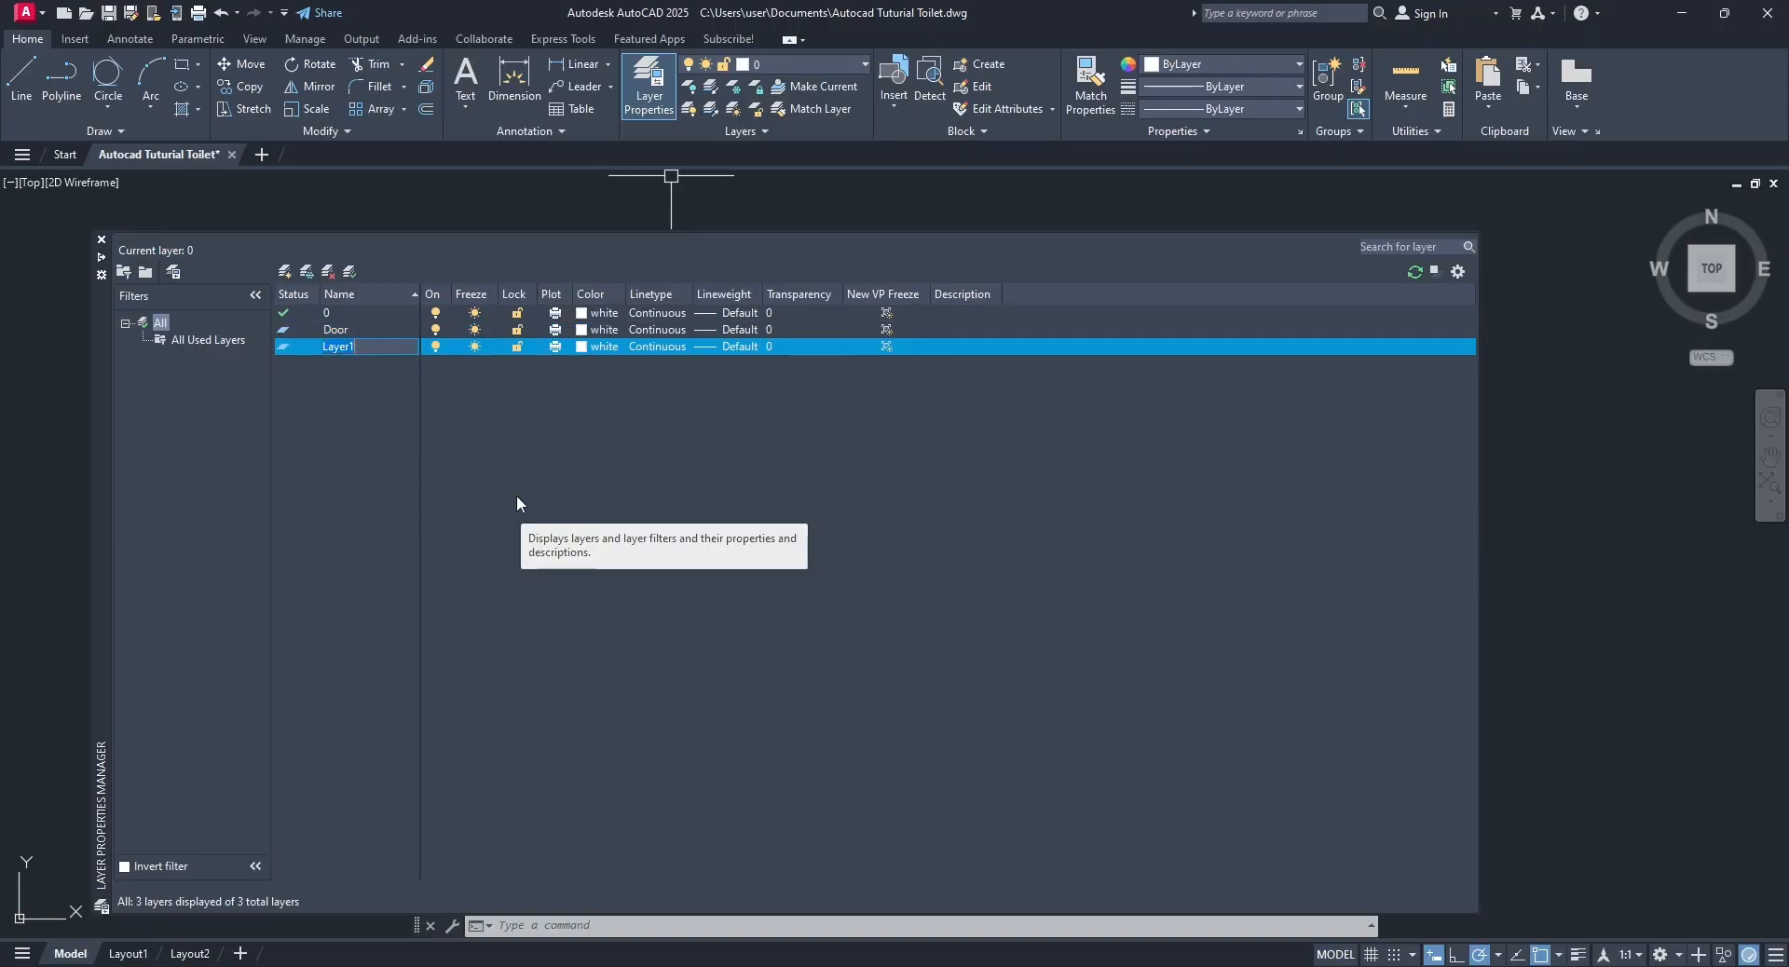
text(Toilet)
key(Return)
key(Return)
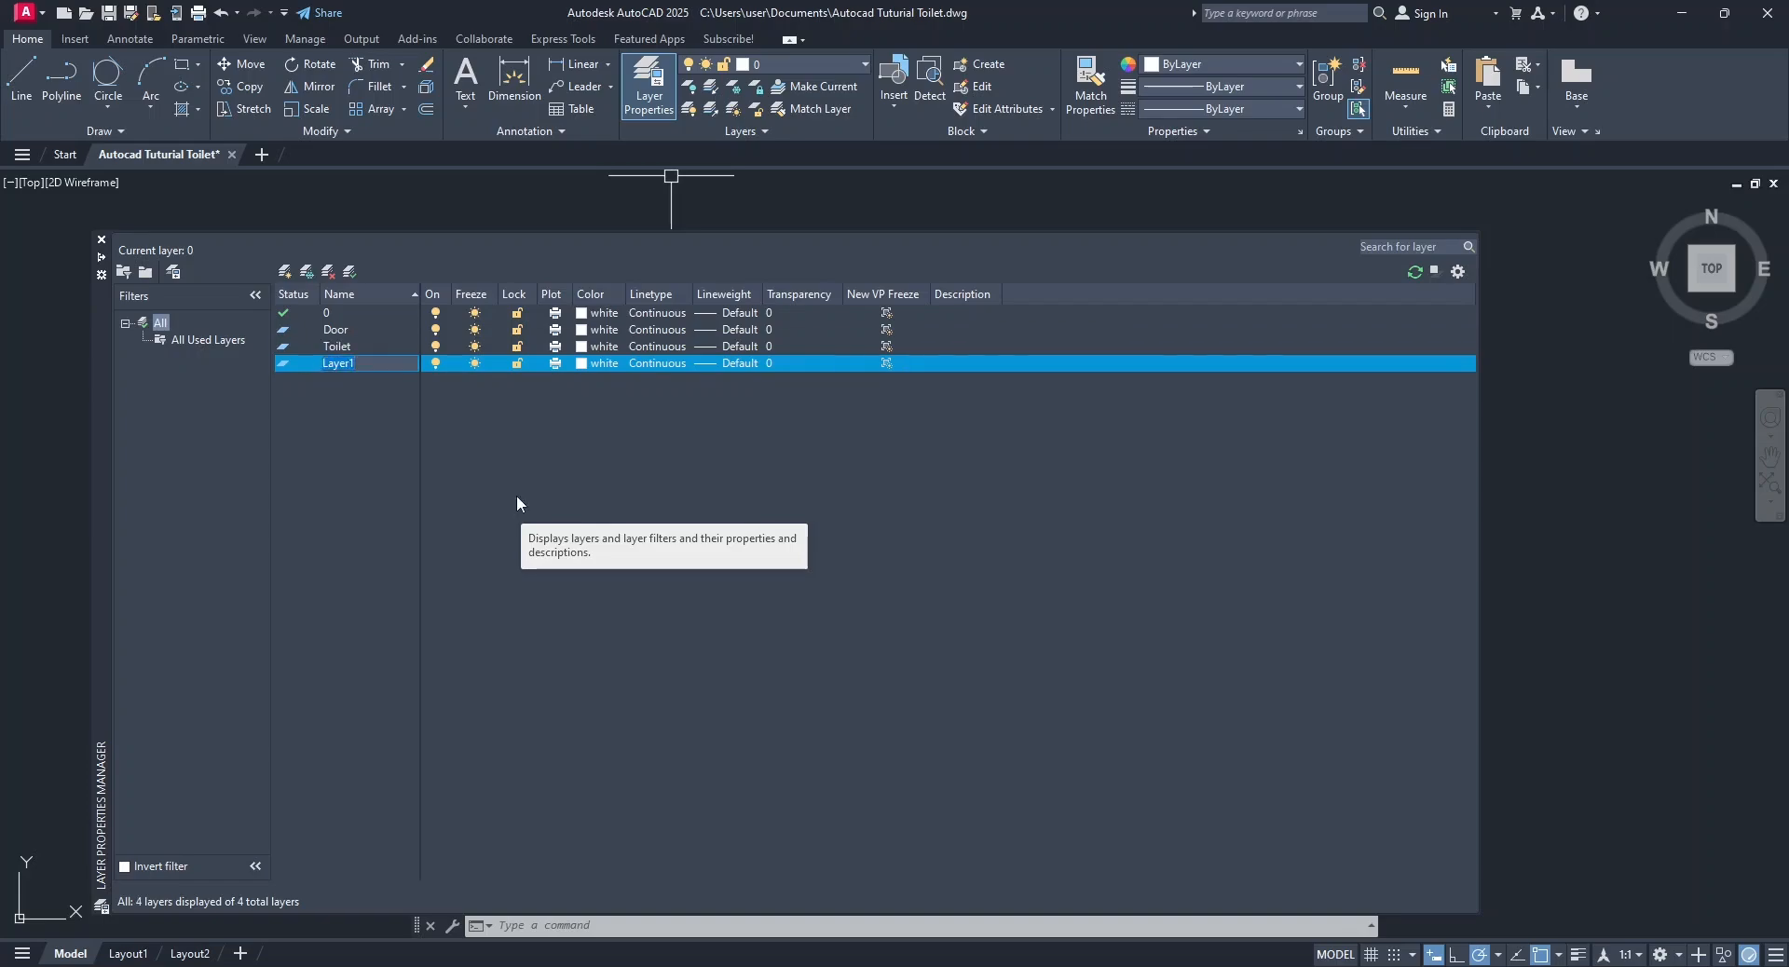
text(Basin)
key(Return)
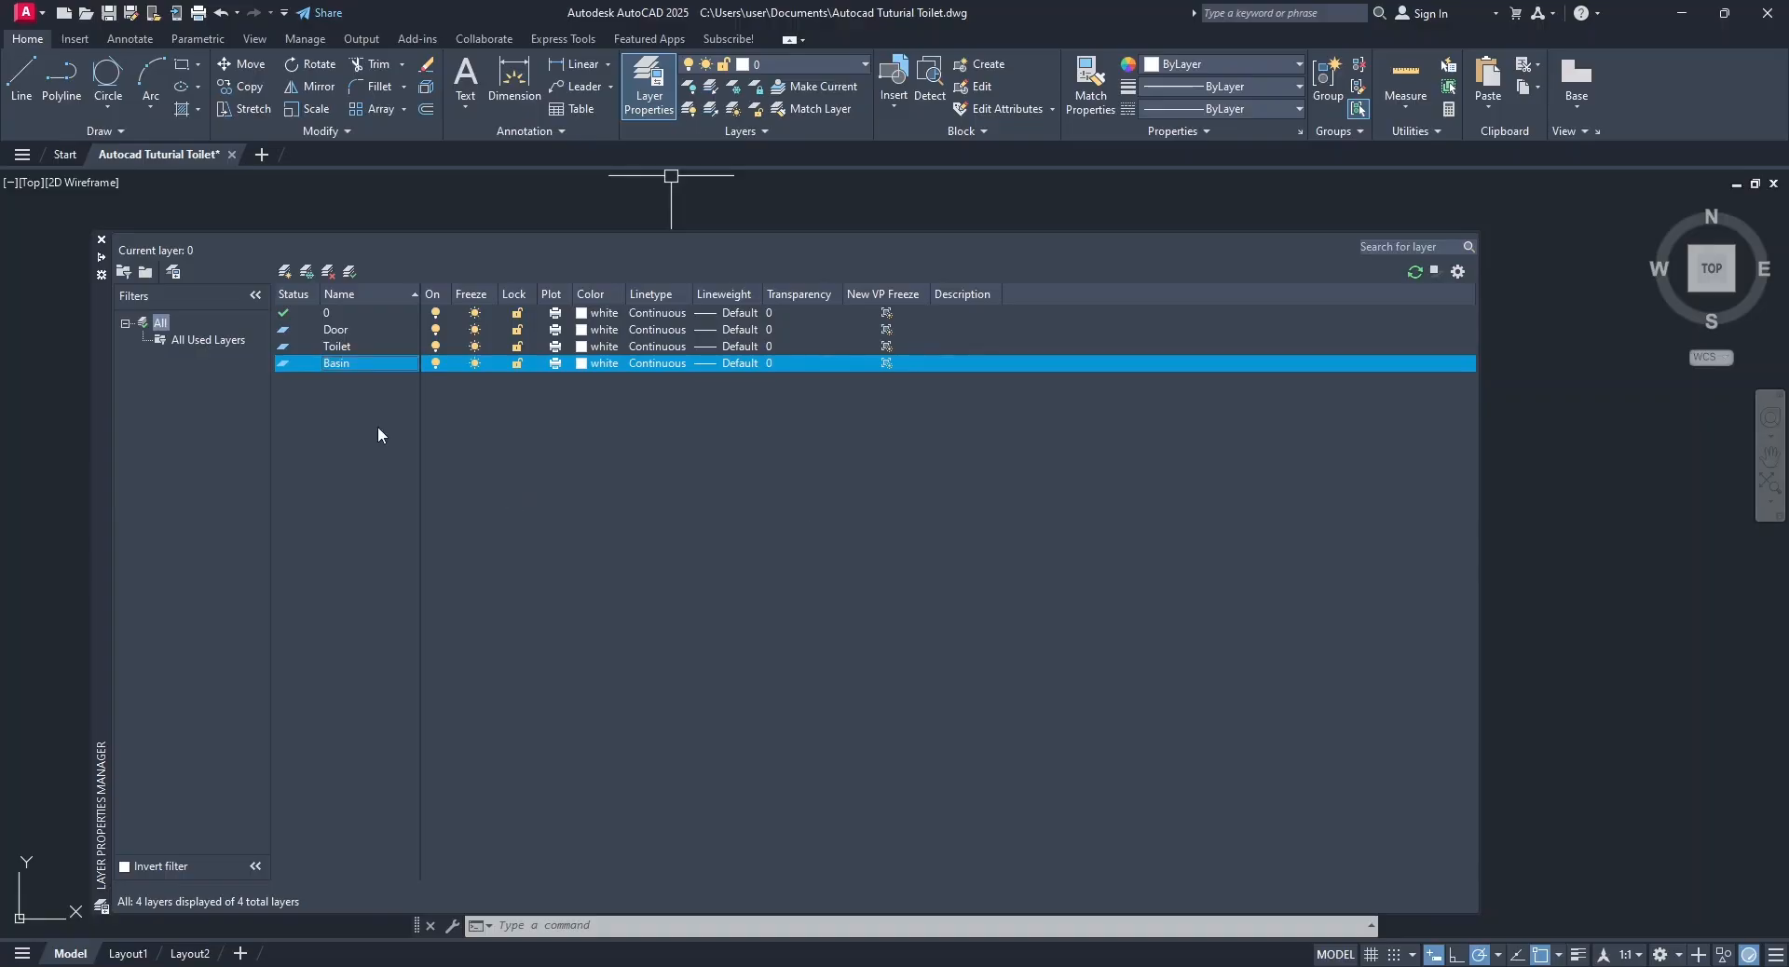
Make the Door layer current and set its colour to magenta.
click(351, 331)
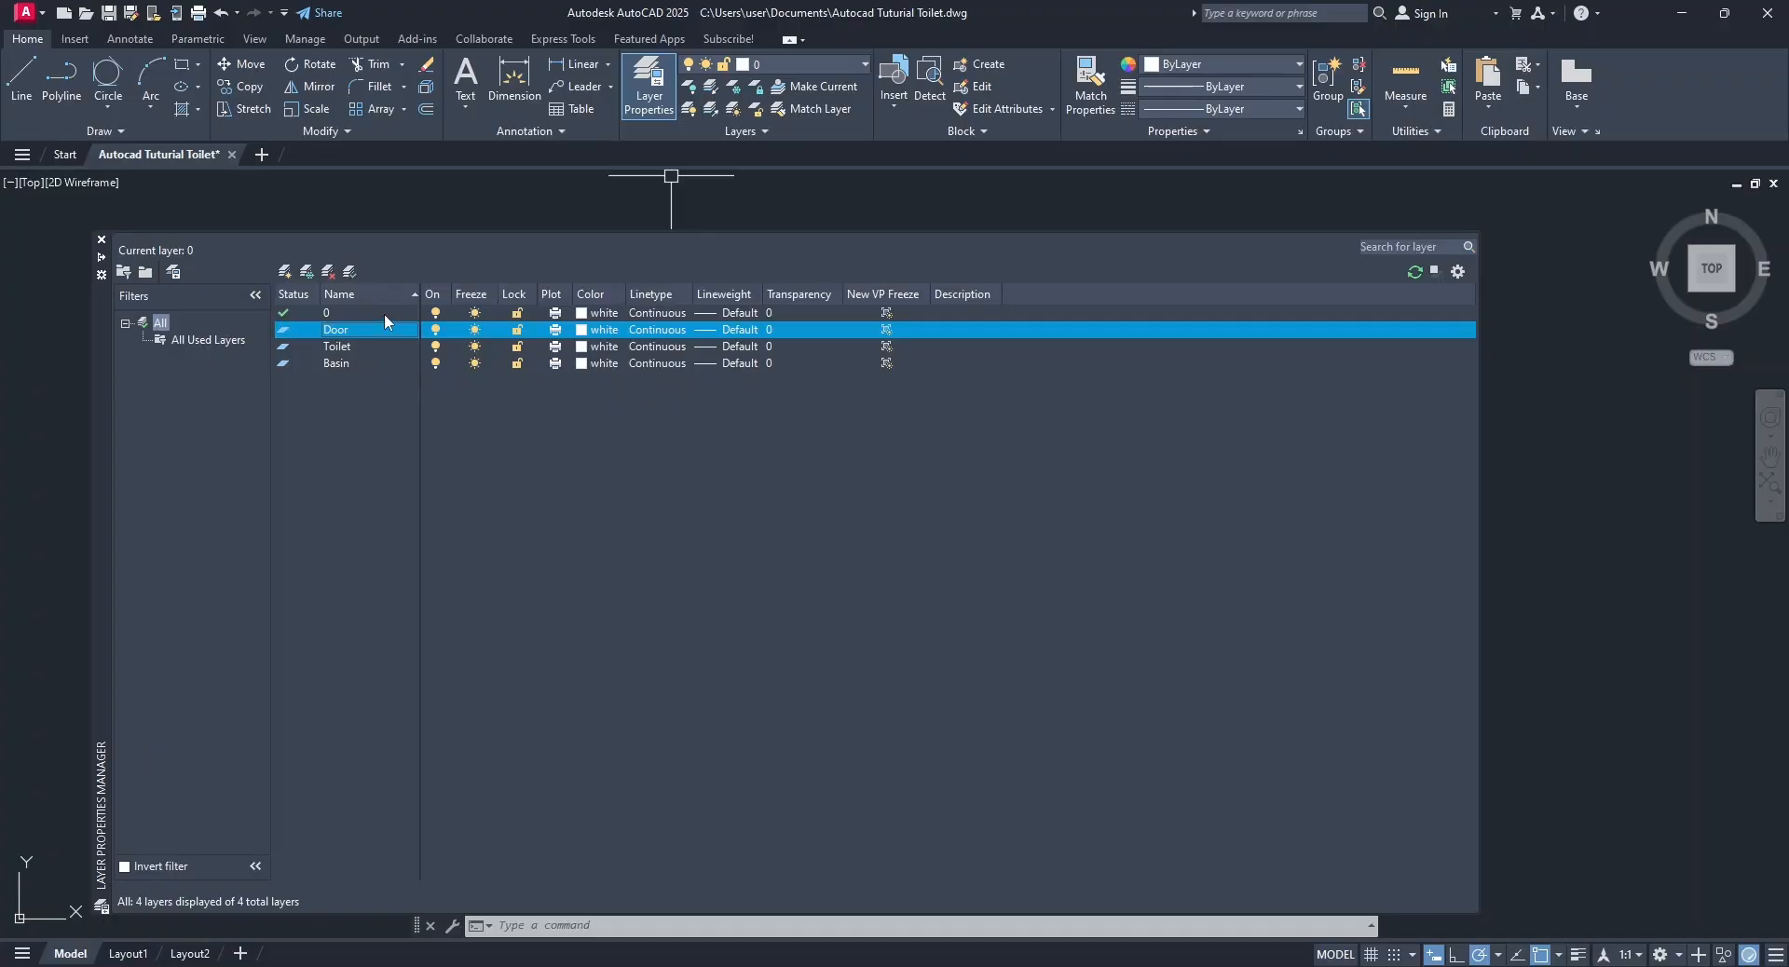
click(353, 273)
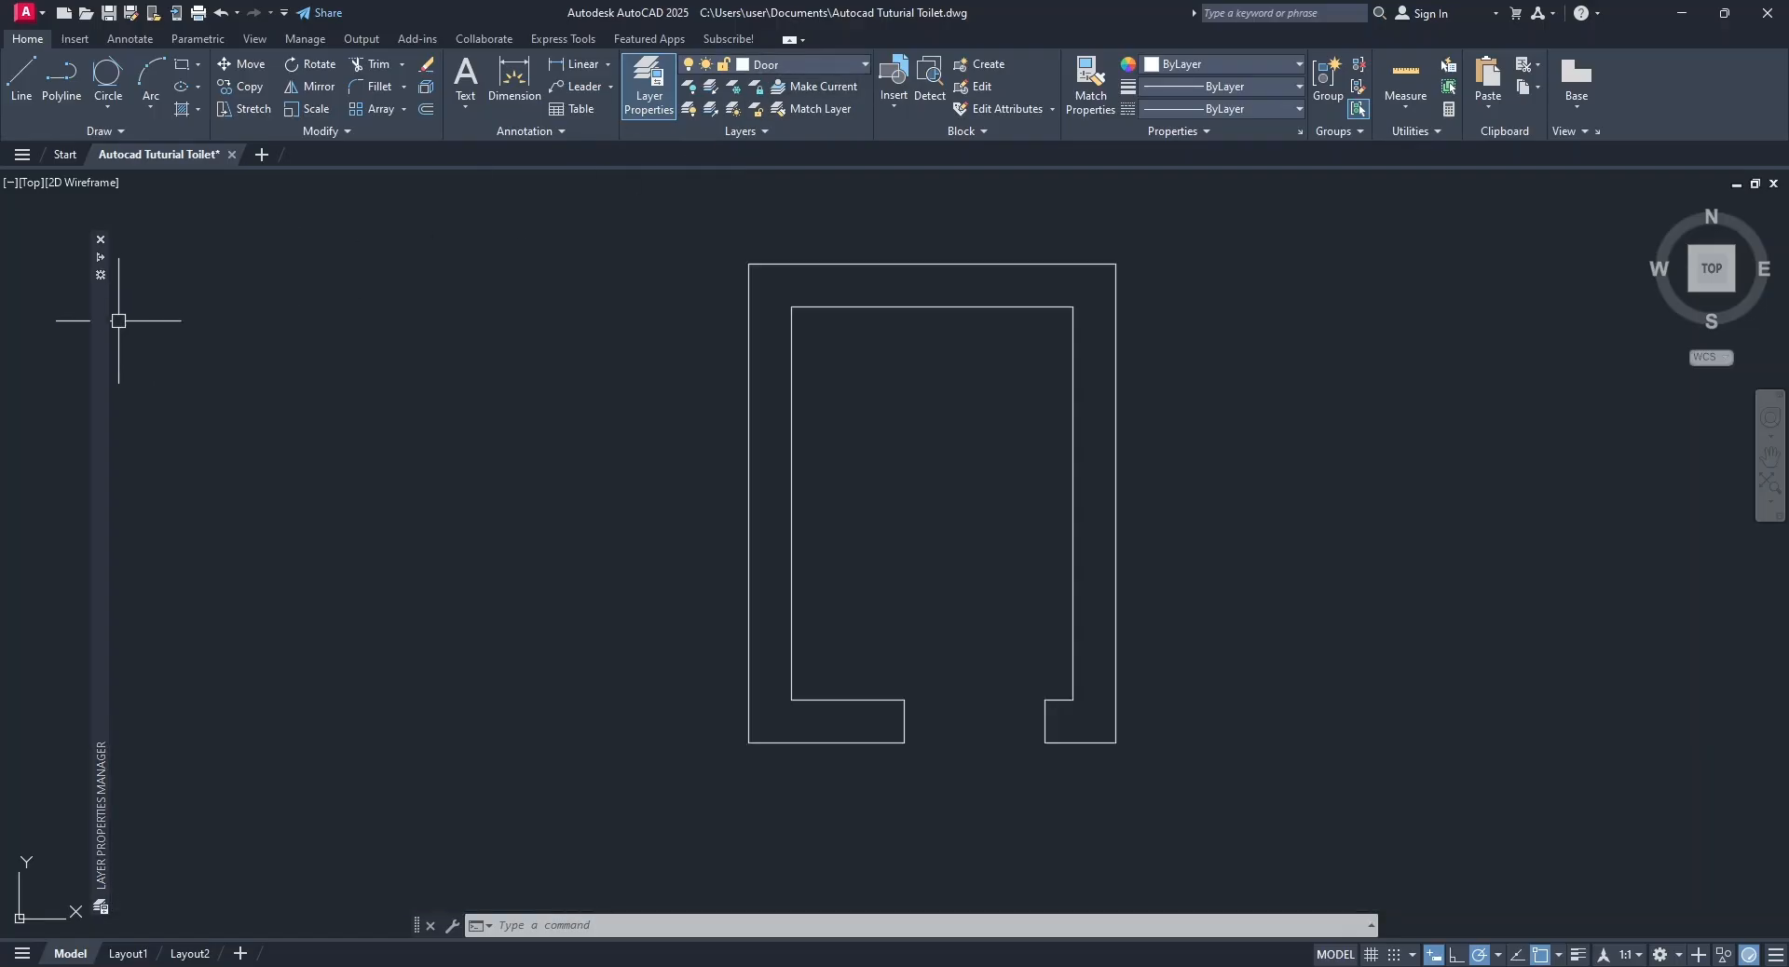
mouse_move(105, 321)
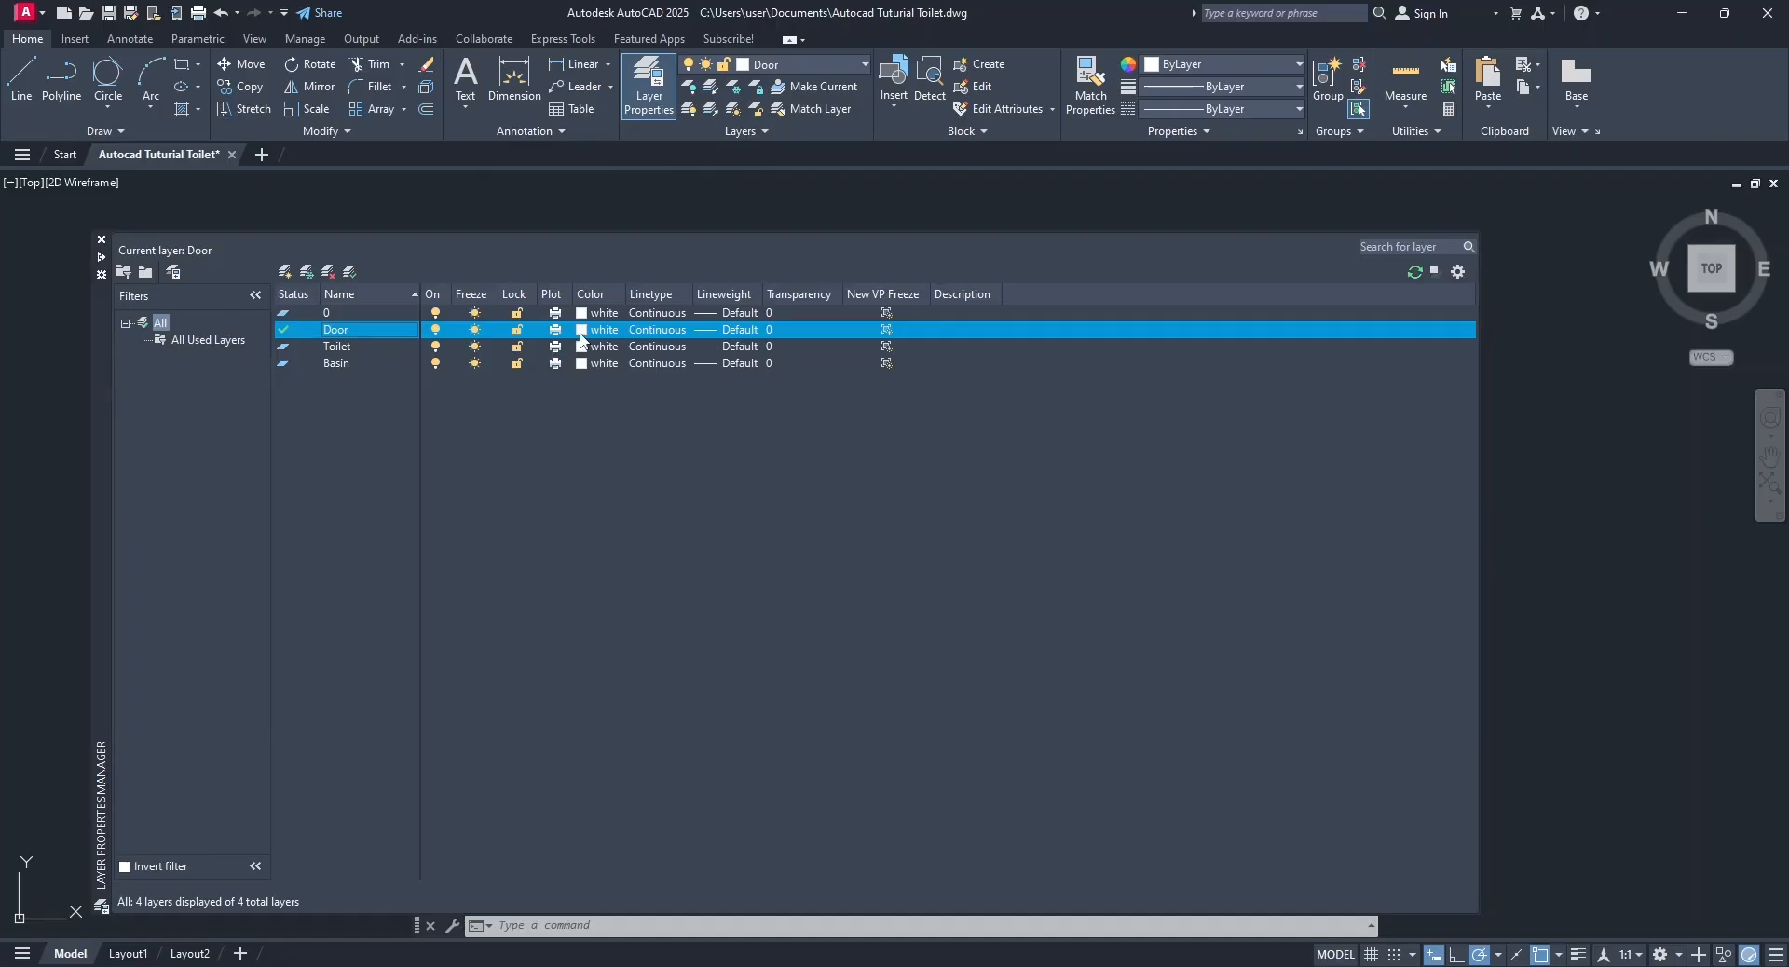
click(580, 332)
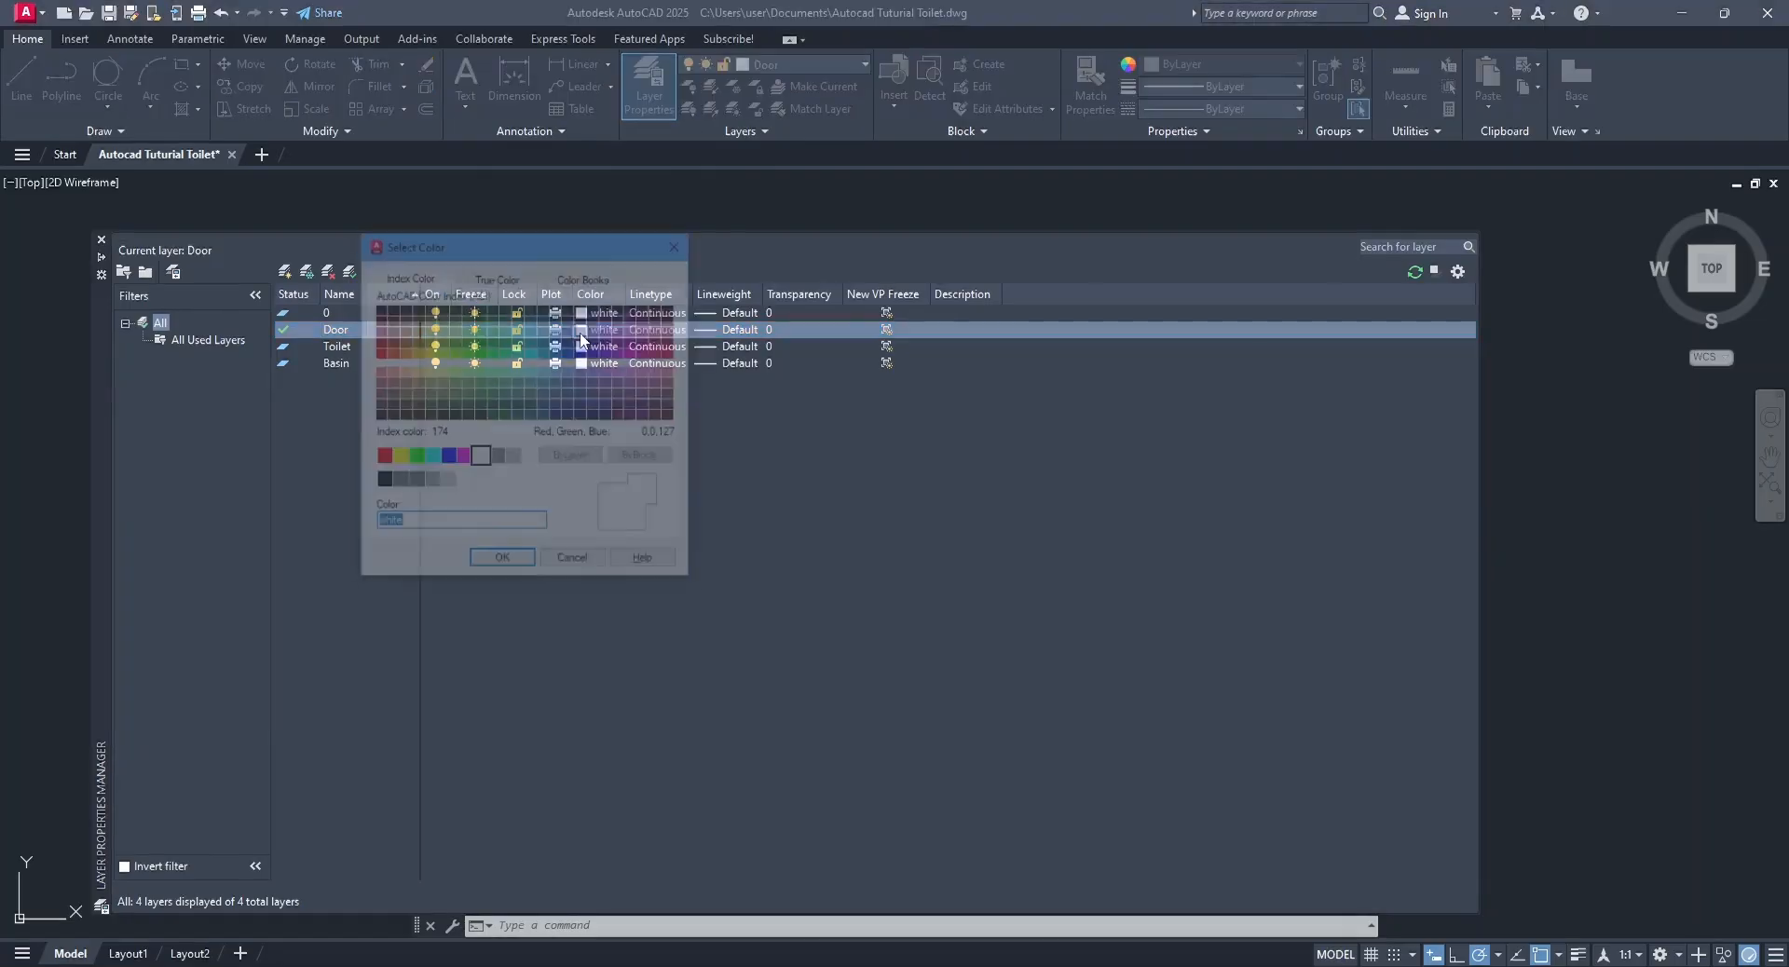
click(462, 458)
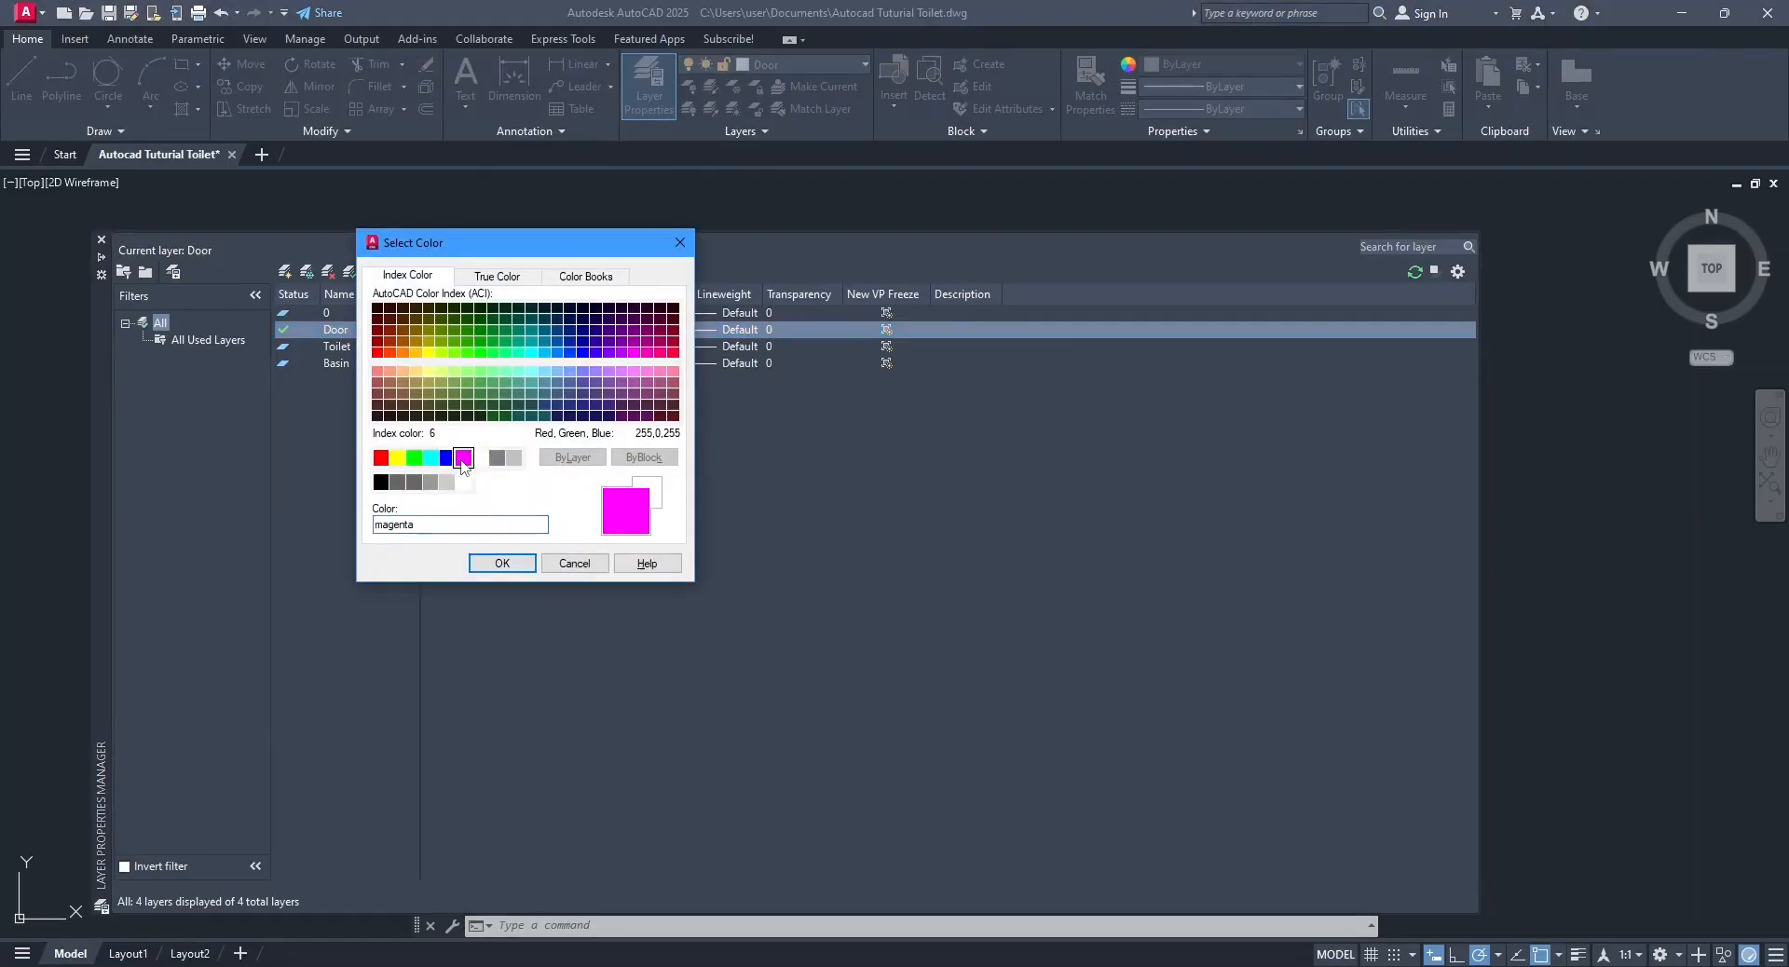
click(508, 564)
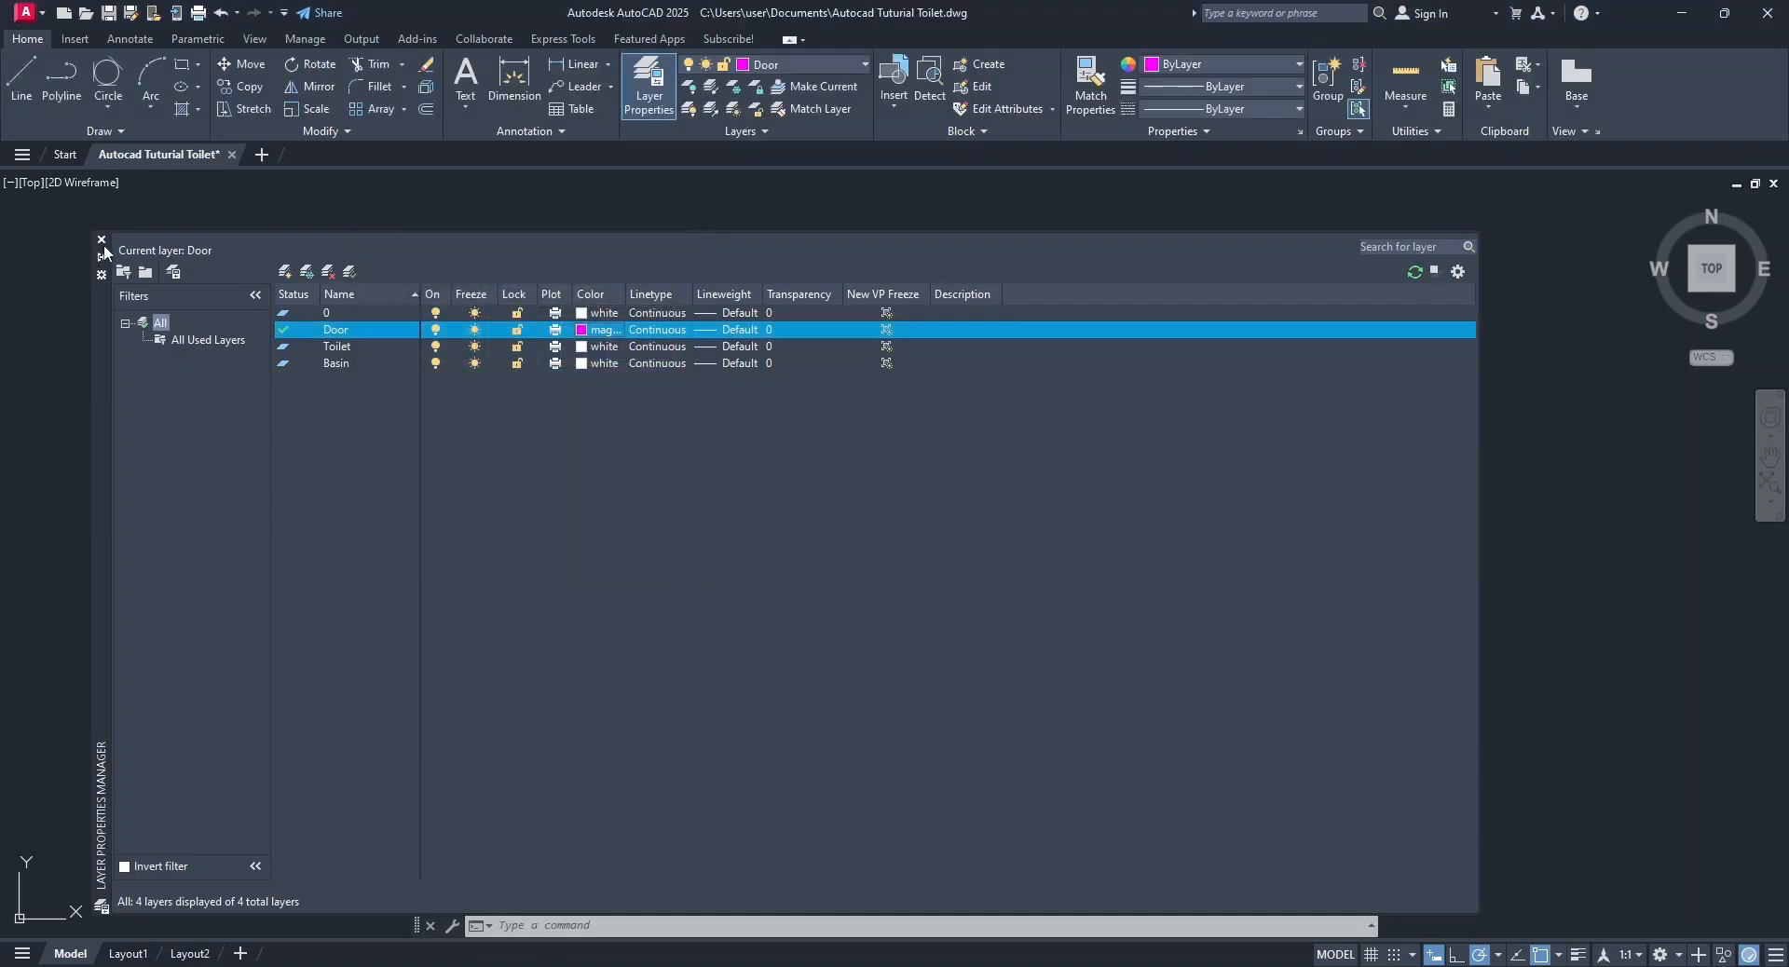
click(102, 240)
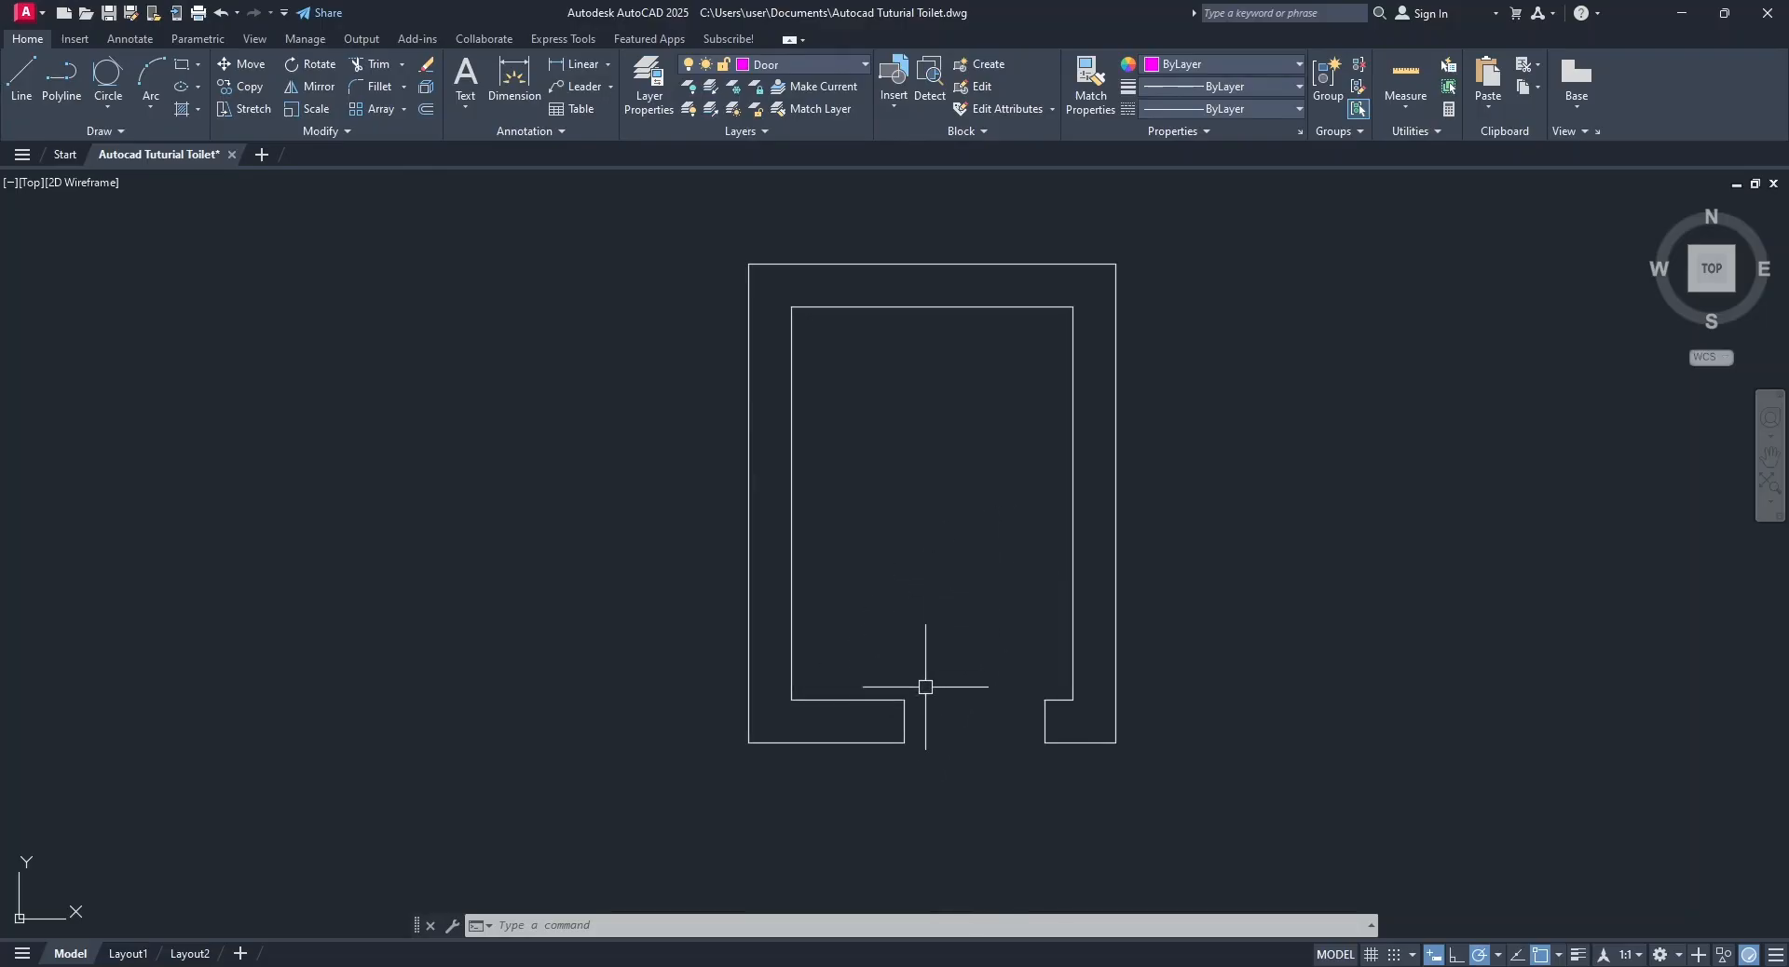
Draw the door-swing arc with Start, Center, End, starting at the opening's left inner corner and centred on its right inner corner.
click(149, 108)
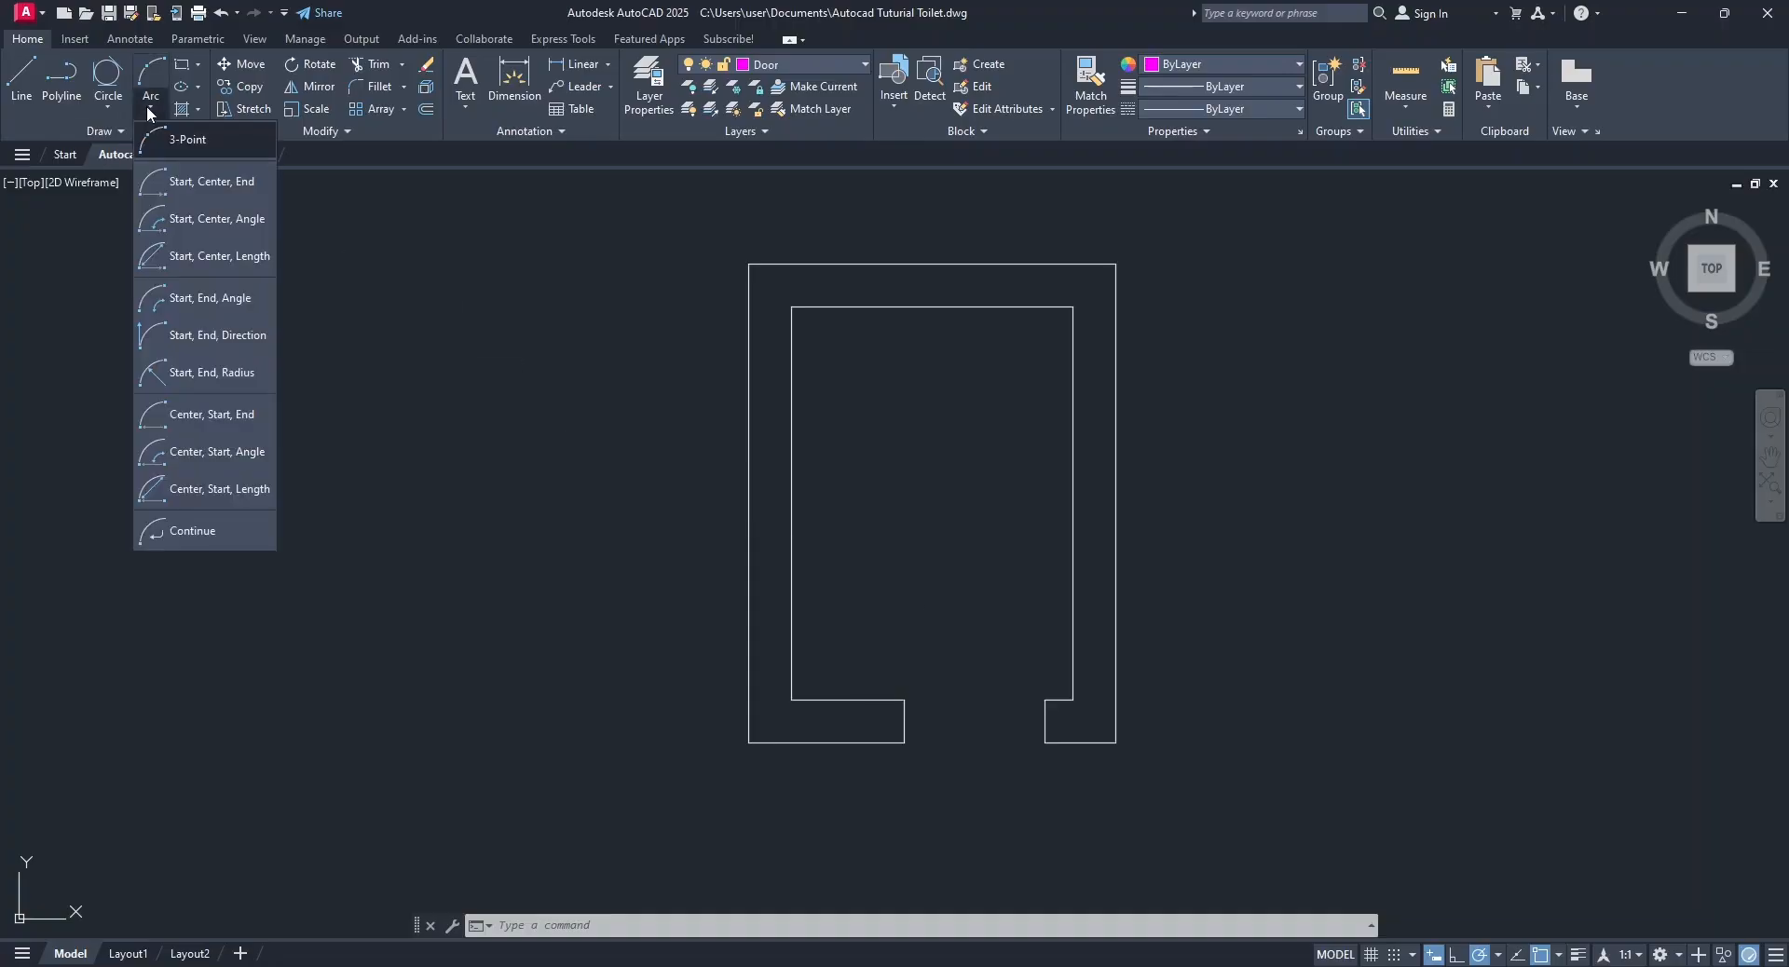
click(213, 196)
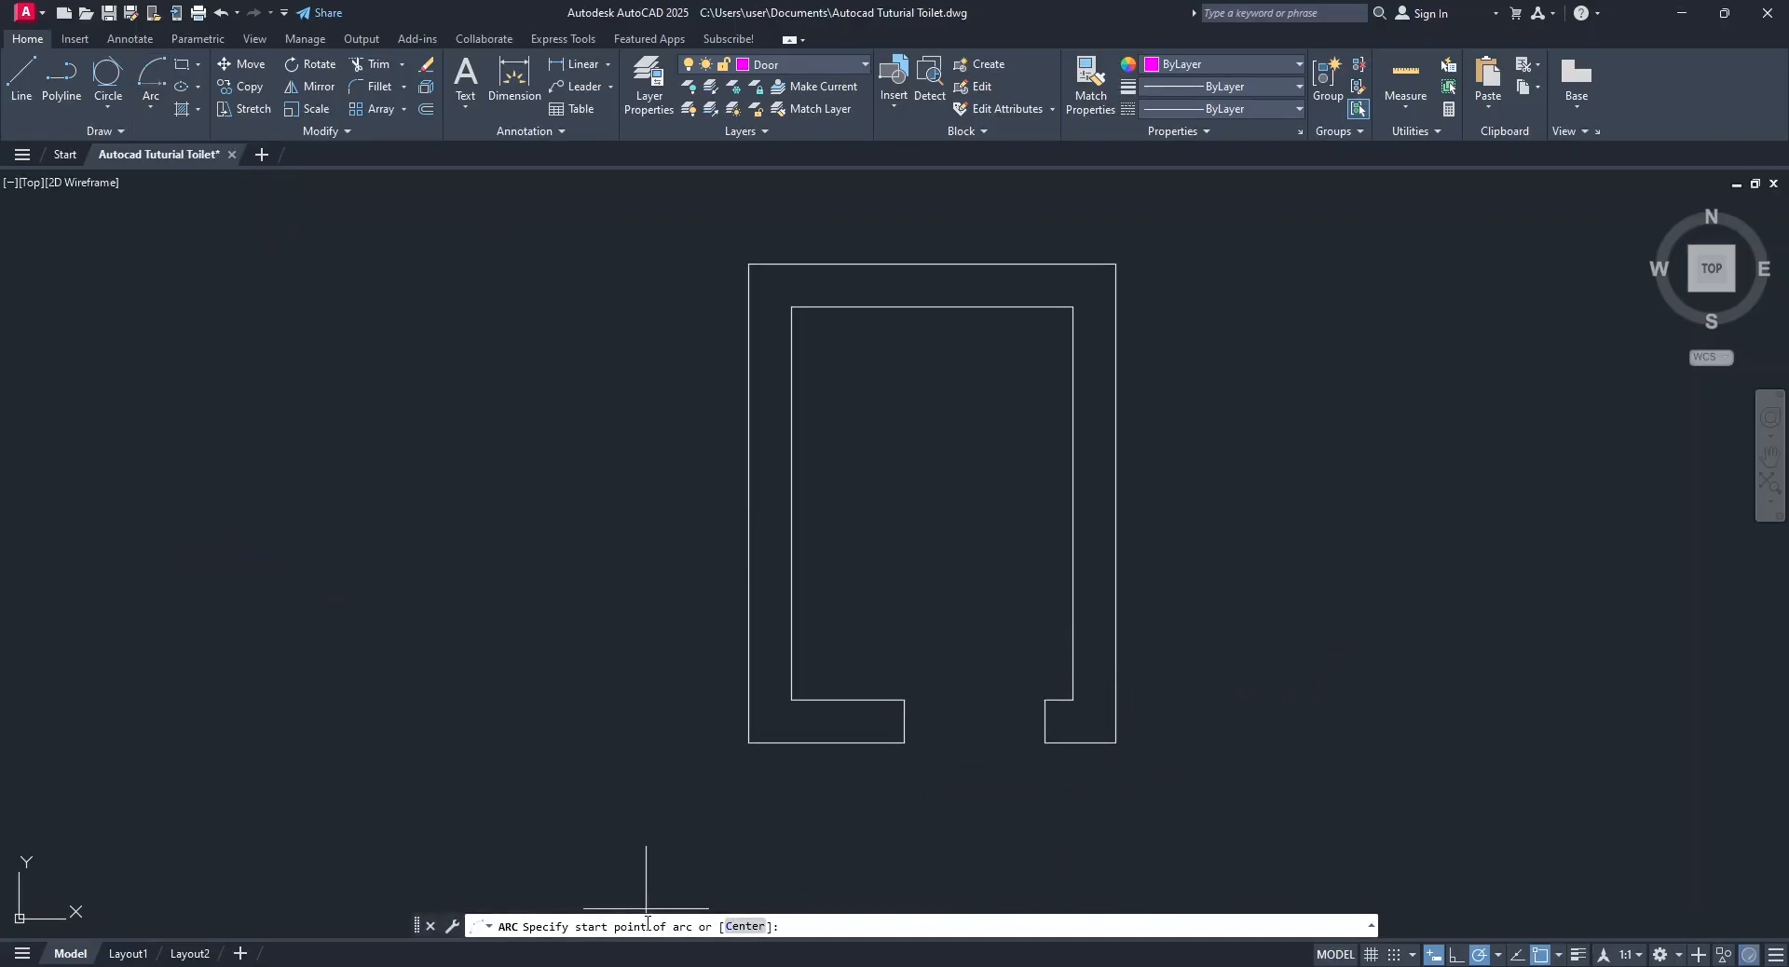
click(903, 699)
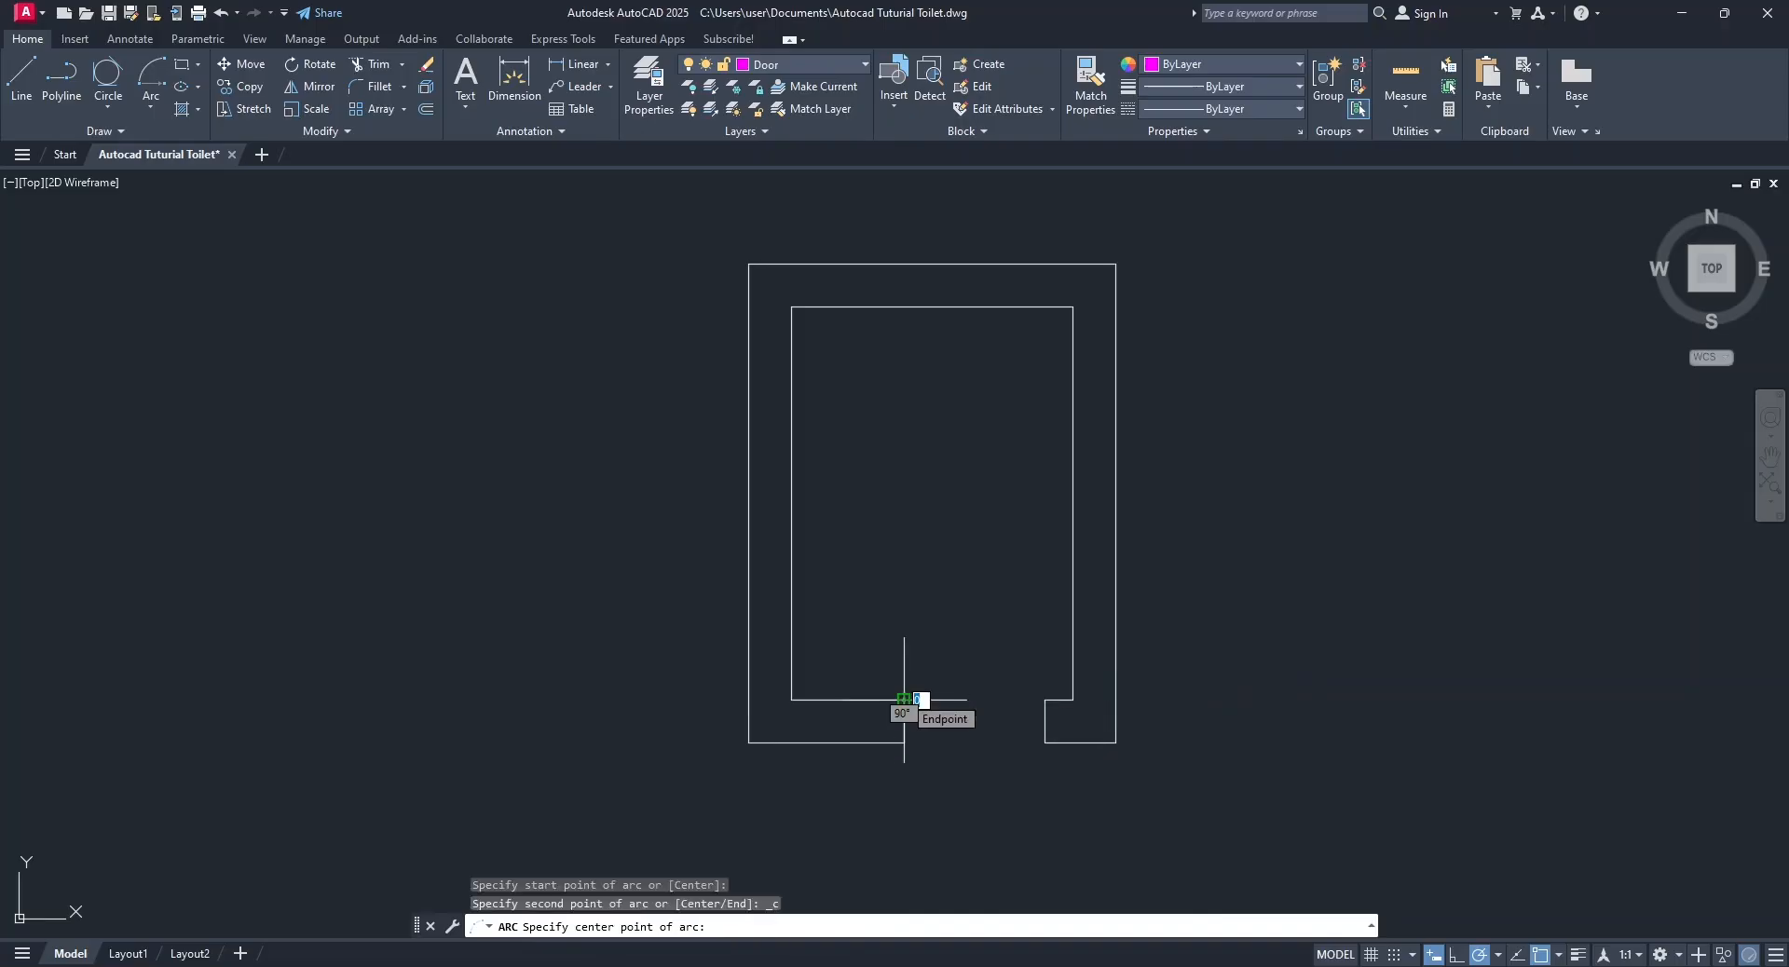
click(1045, 700)
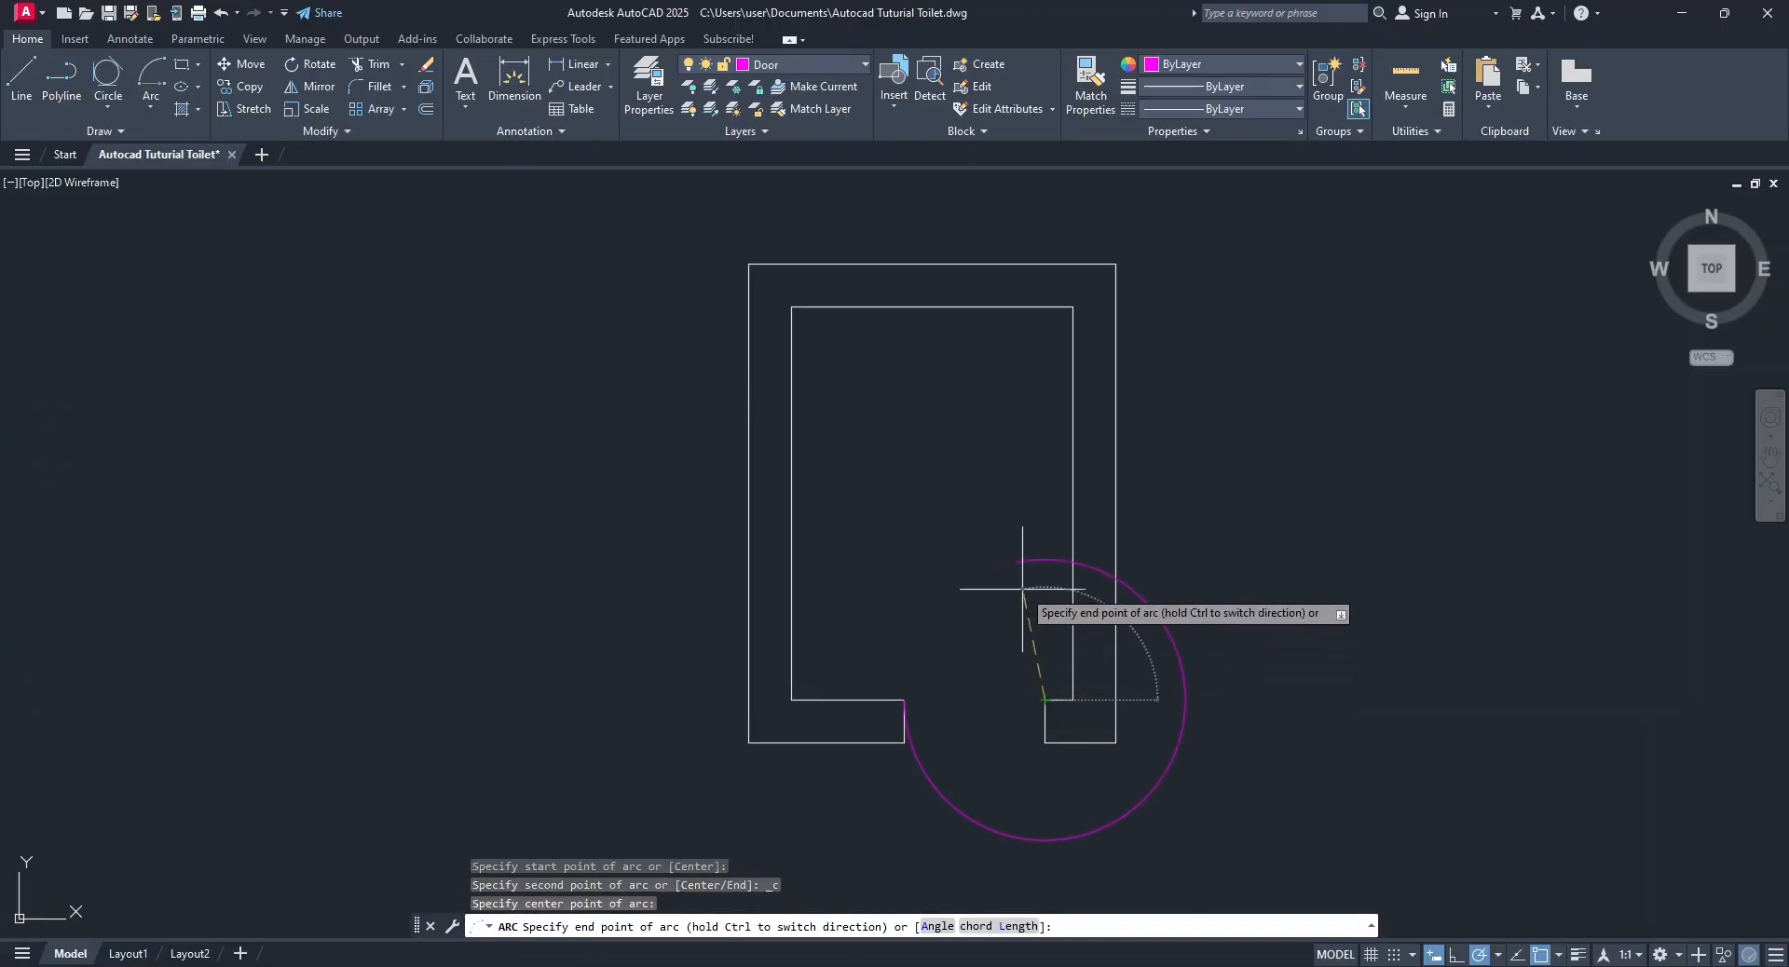
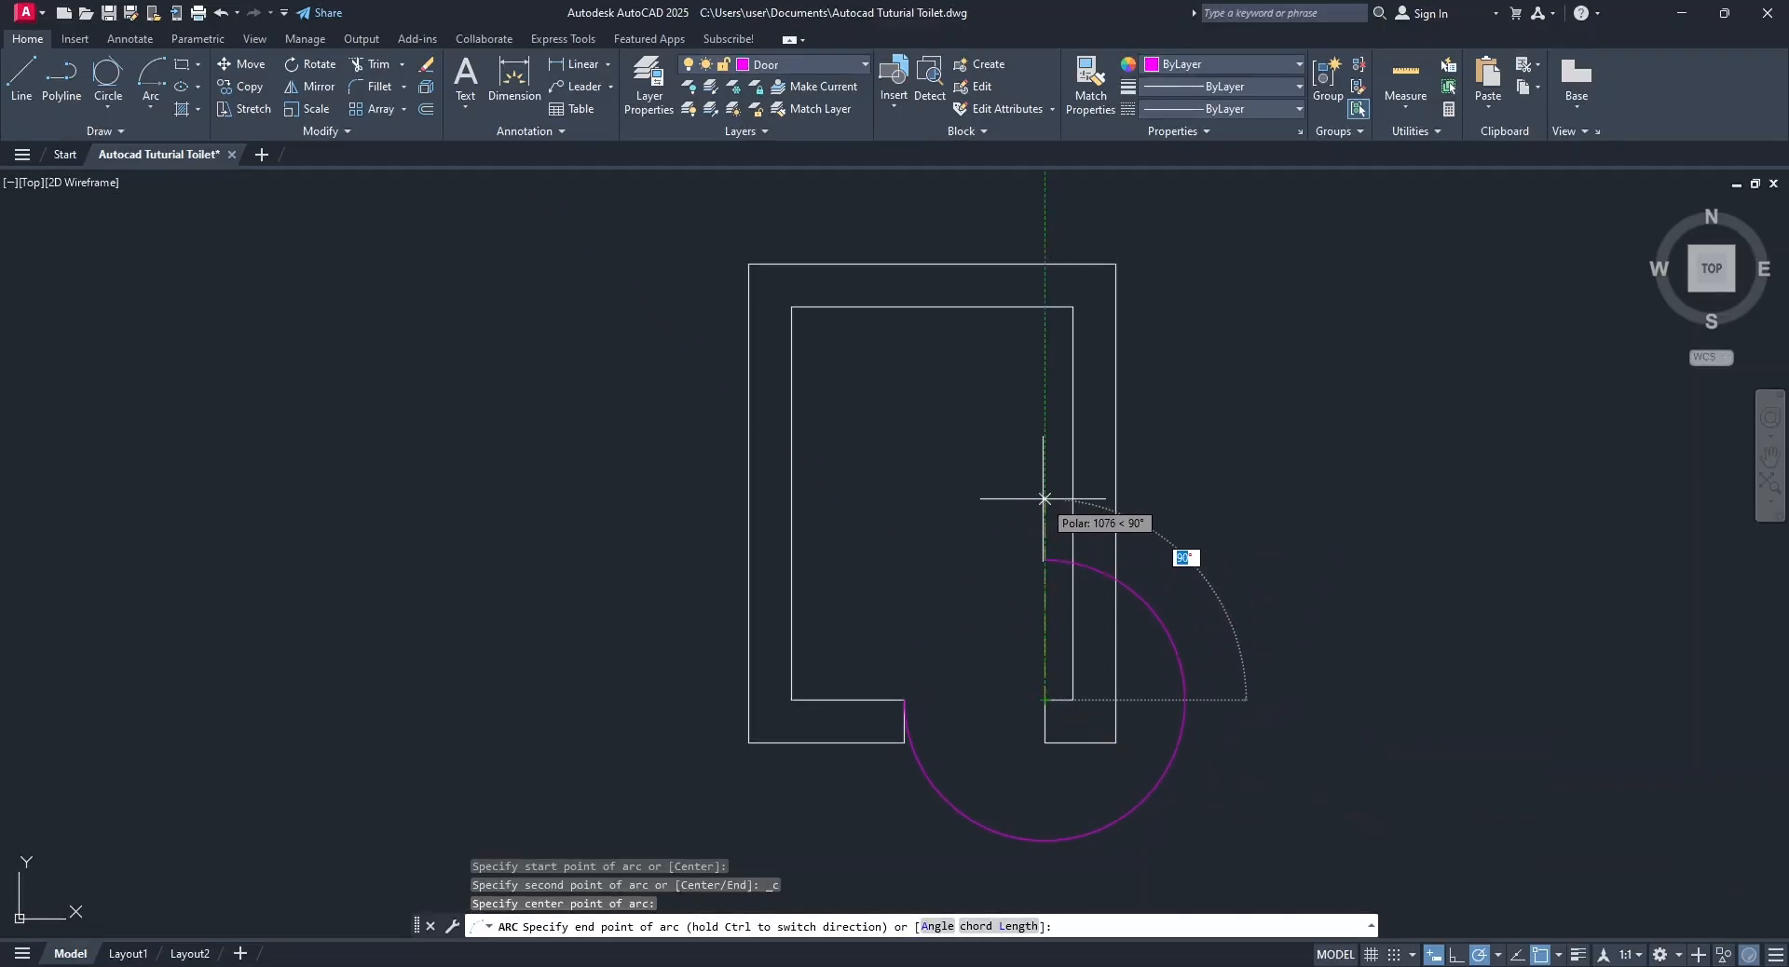
Reverse the door-swing arc's direction and end it straight above its centre to form a quarter circle inside the room.
key(ctrl)
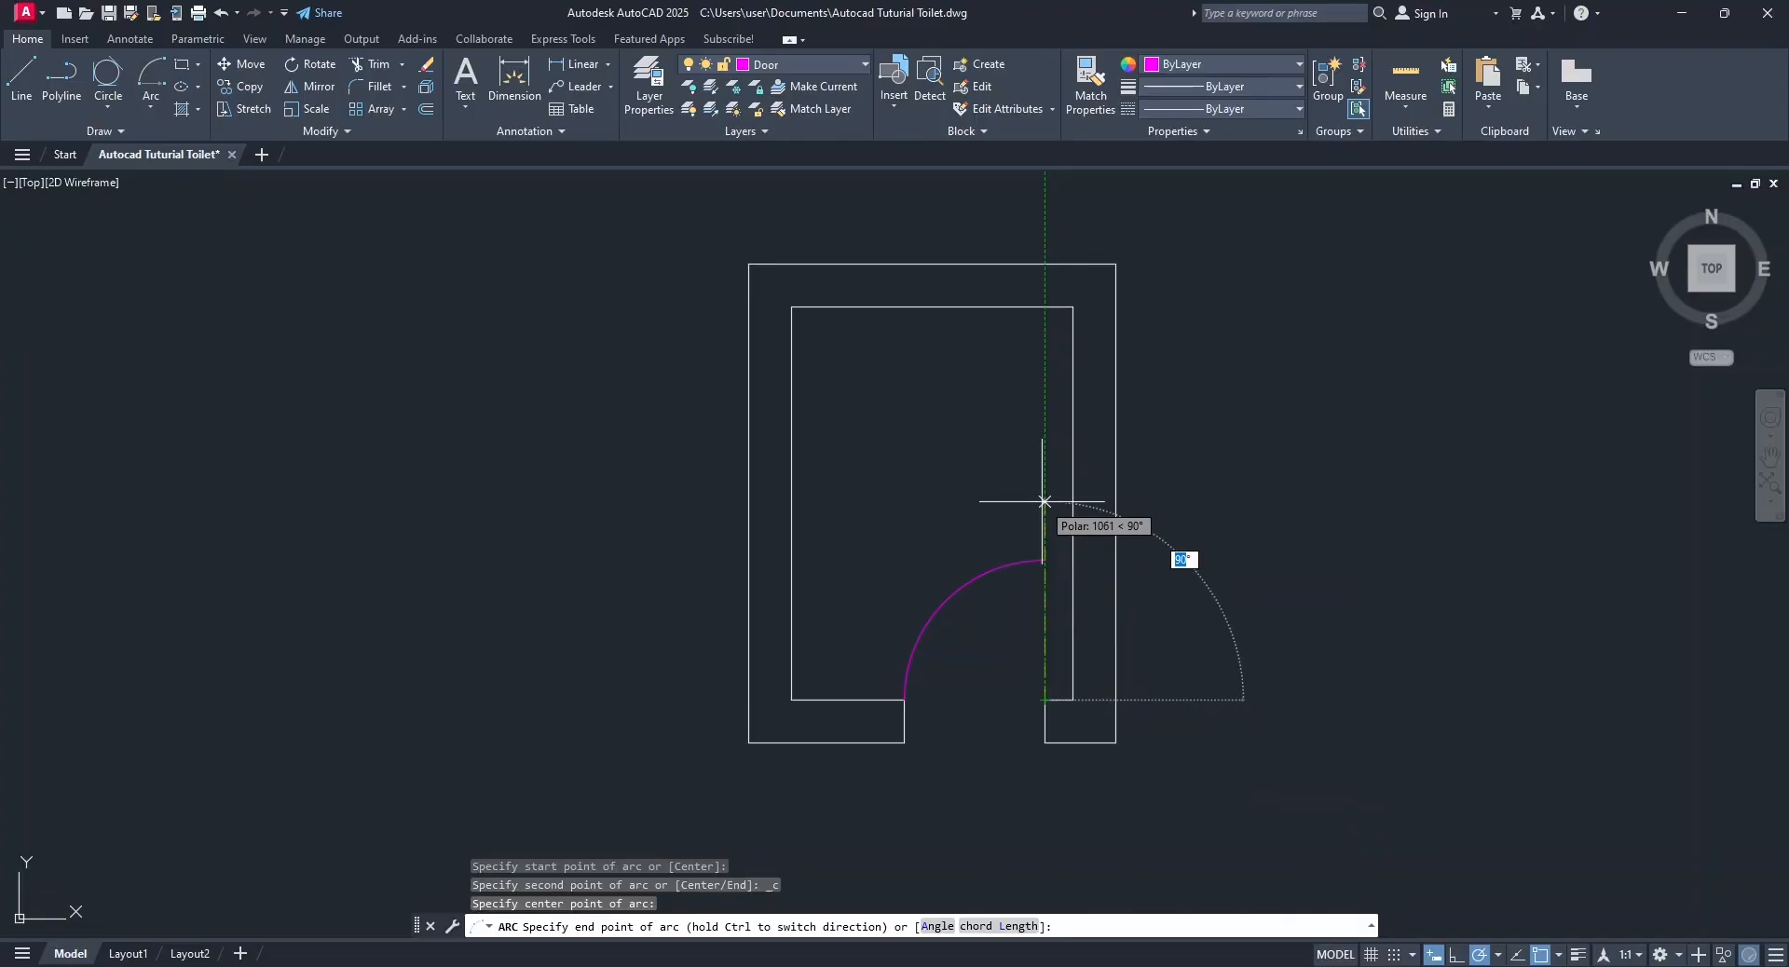
click(1044, 501)
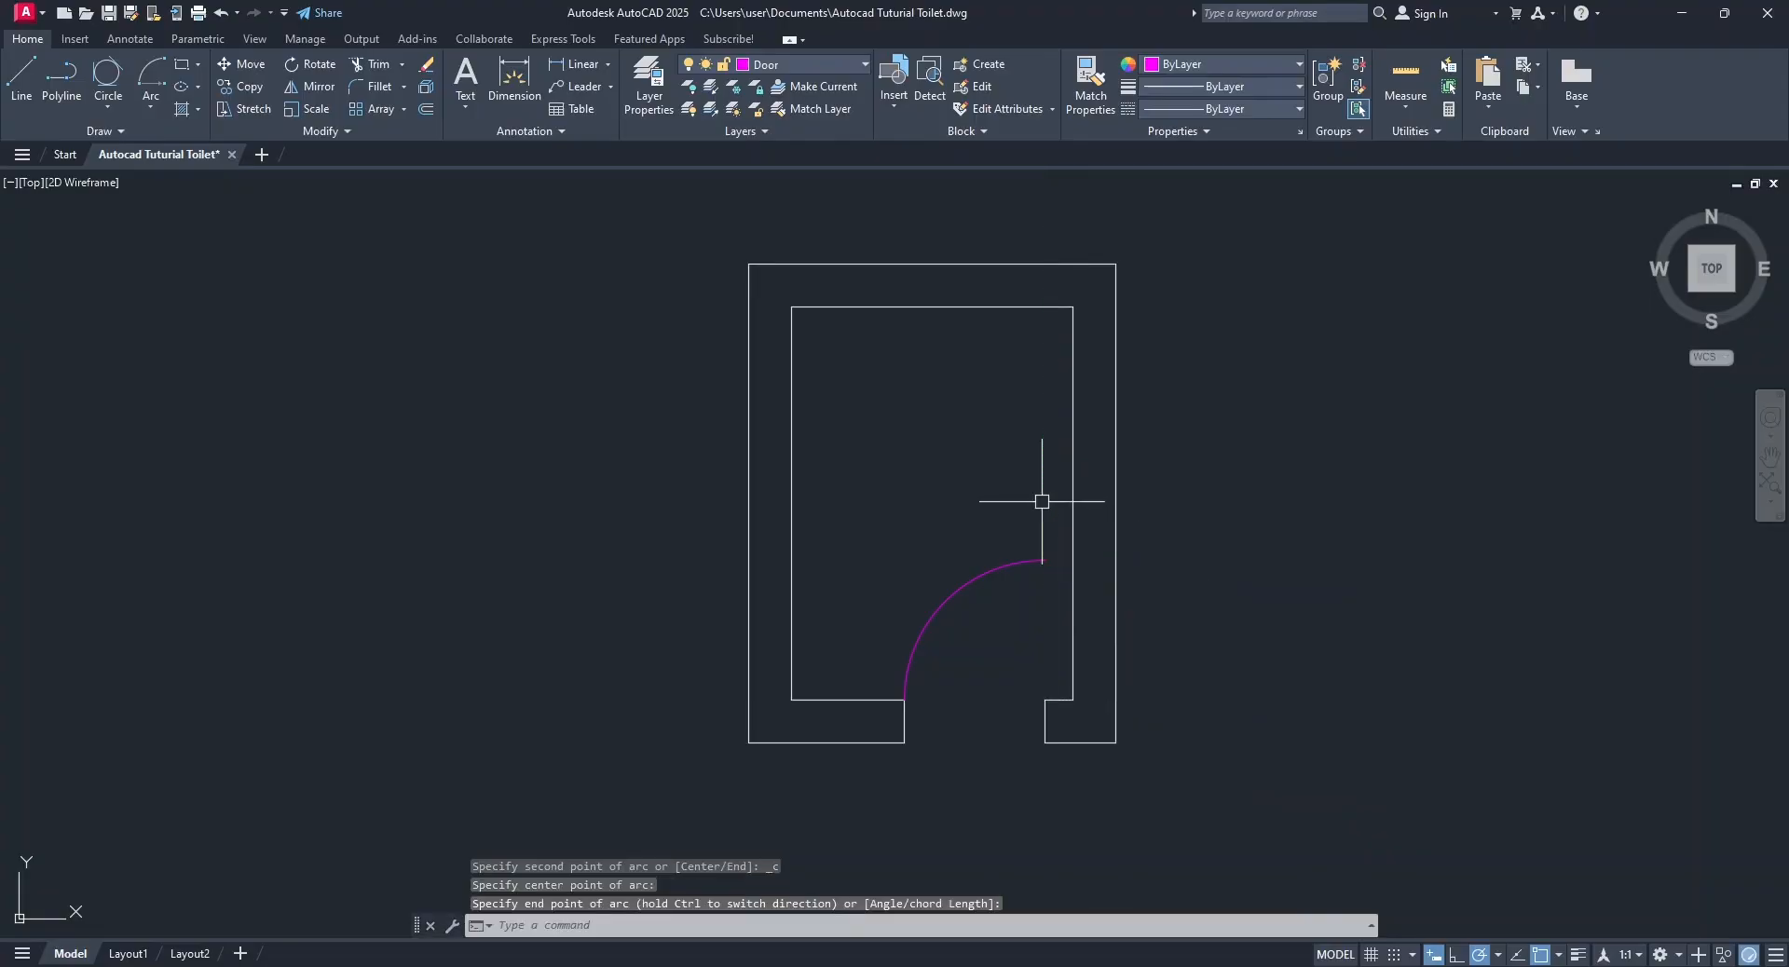
Draw the door leaf as a 50 by 750 rectangle from the opening's right inner corner, extending left and up into the room.
click(180, 67)
click(1046, 699)
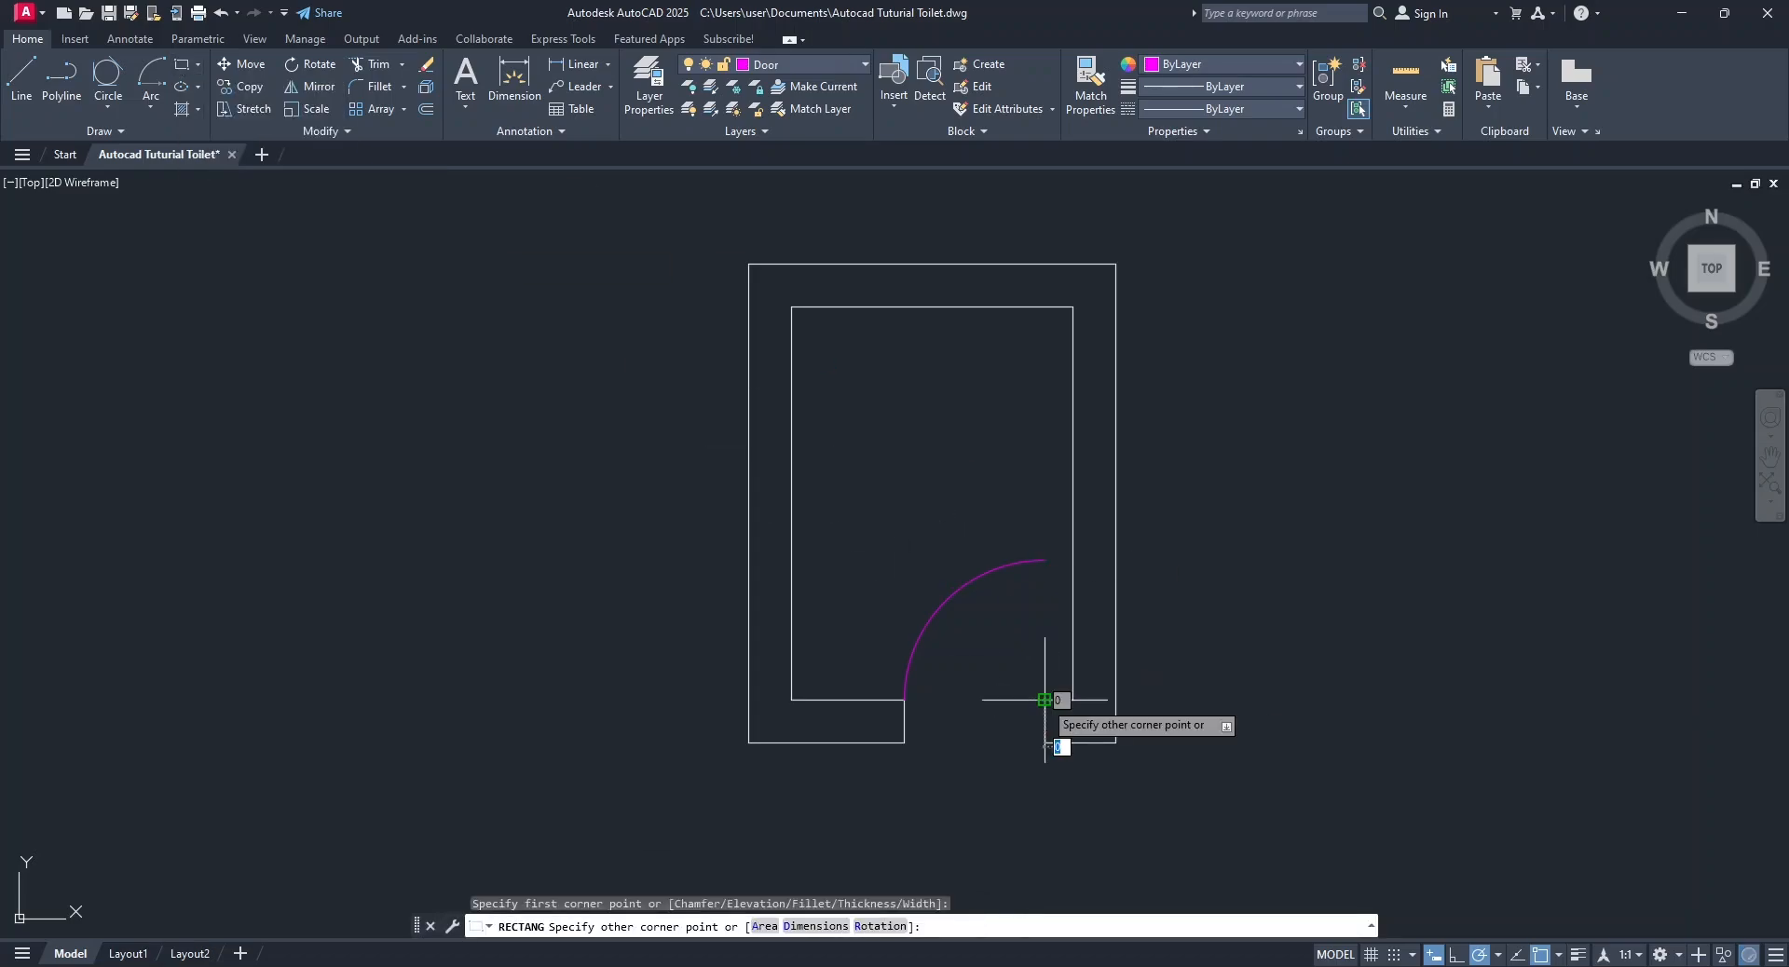
scroll(1043, 560, up, 2)
scroll(1043, 560, up, 2)
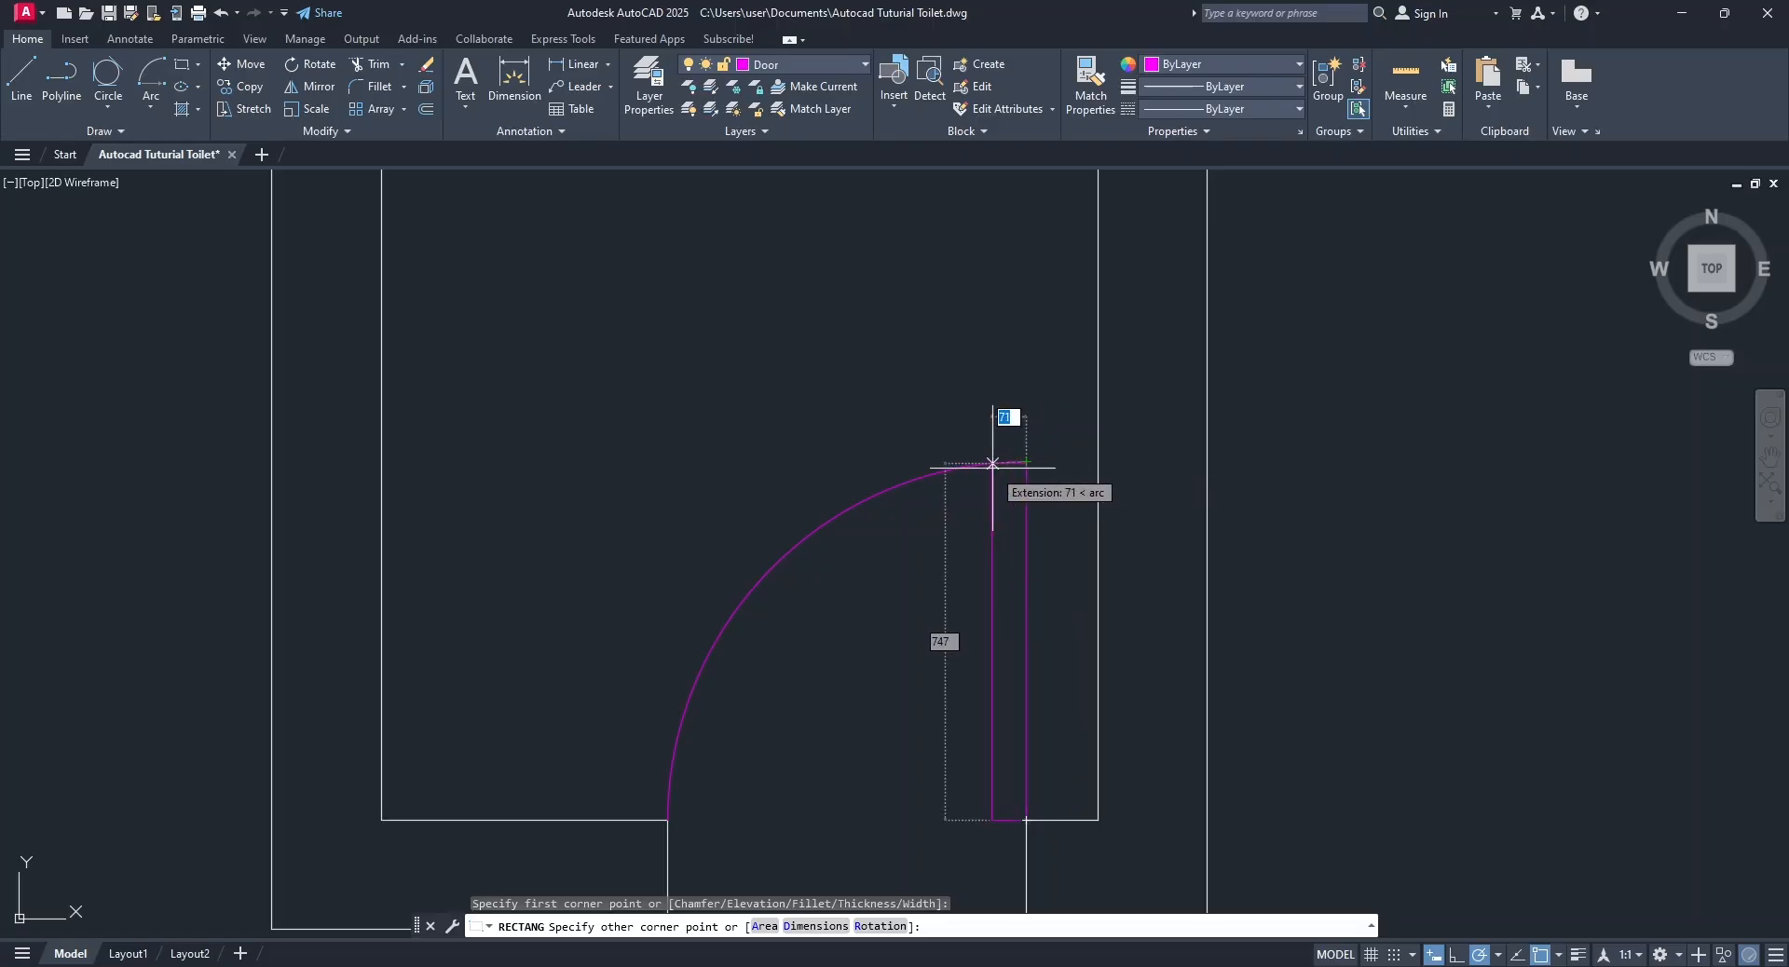
text(50)
key(Tab)
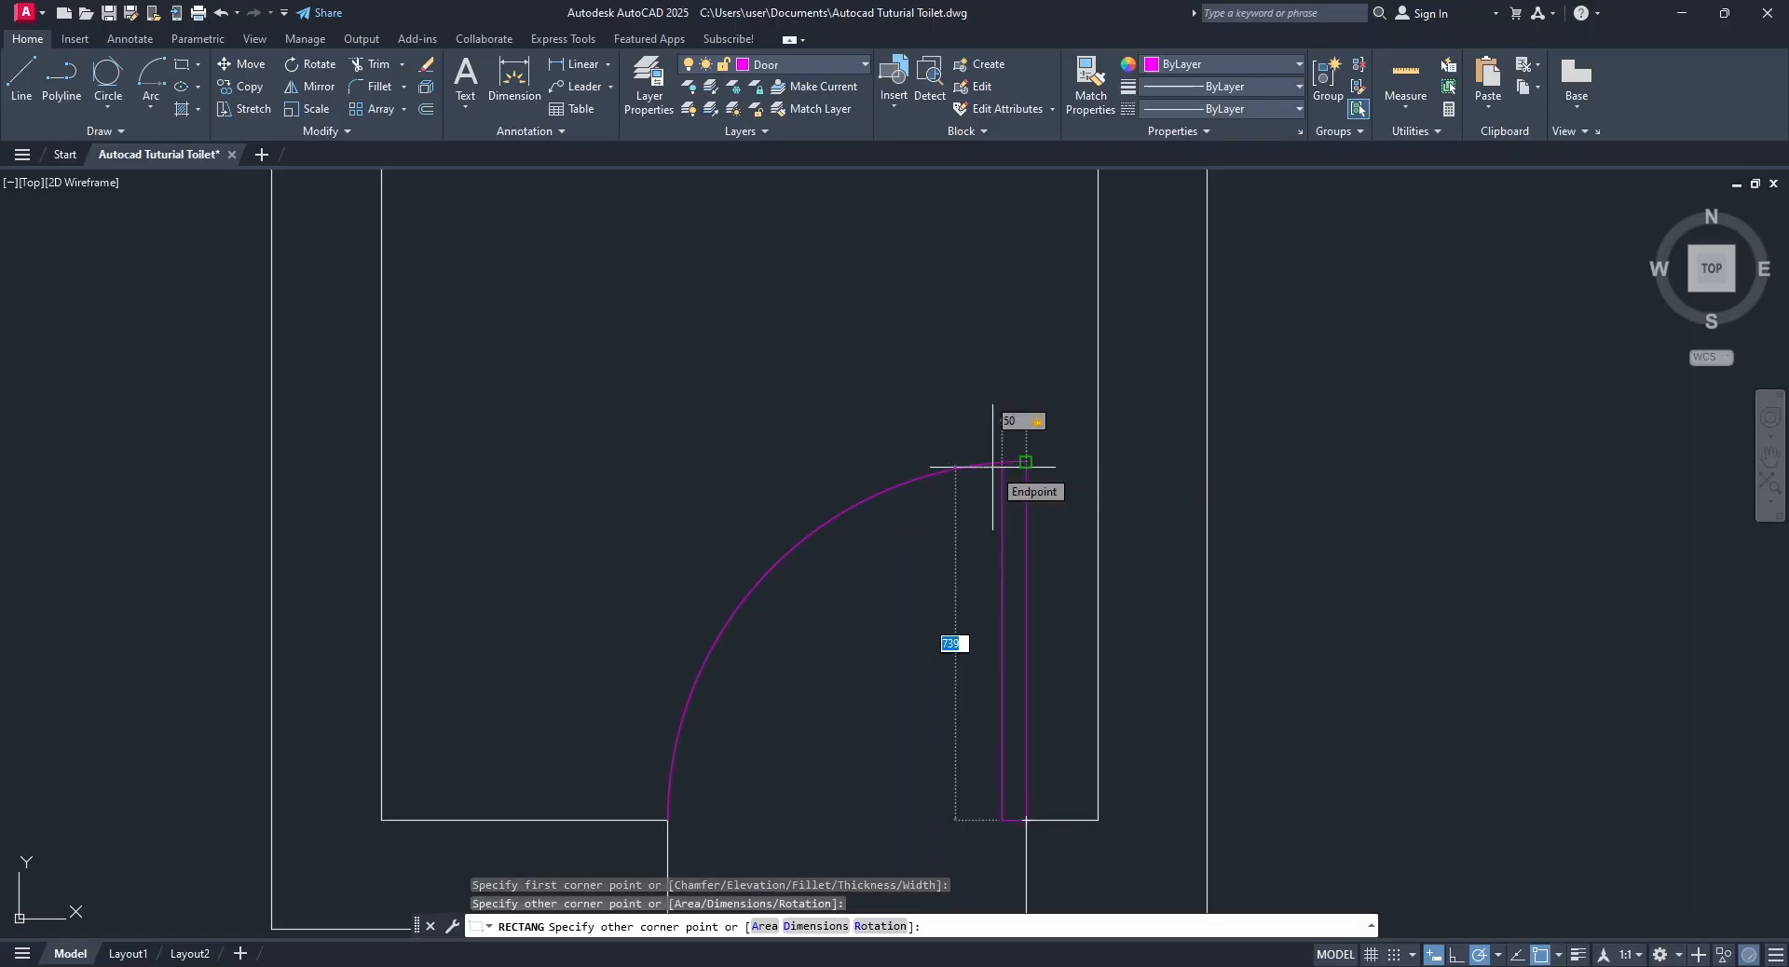
text(750)
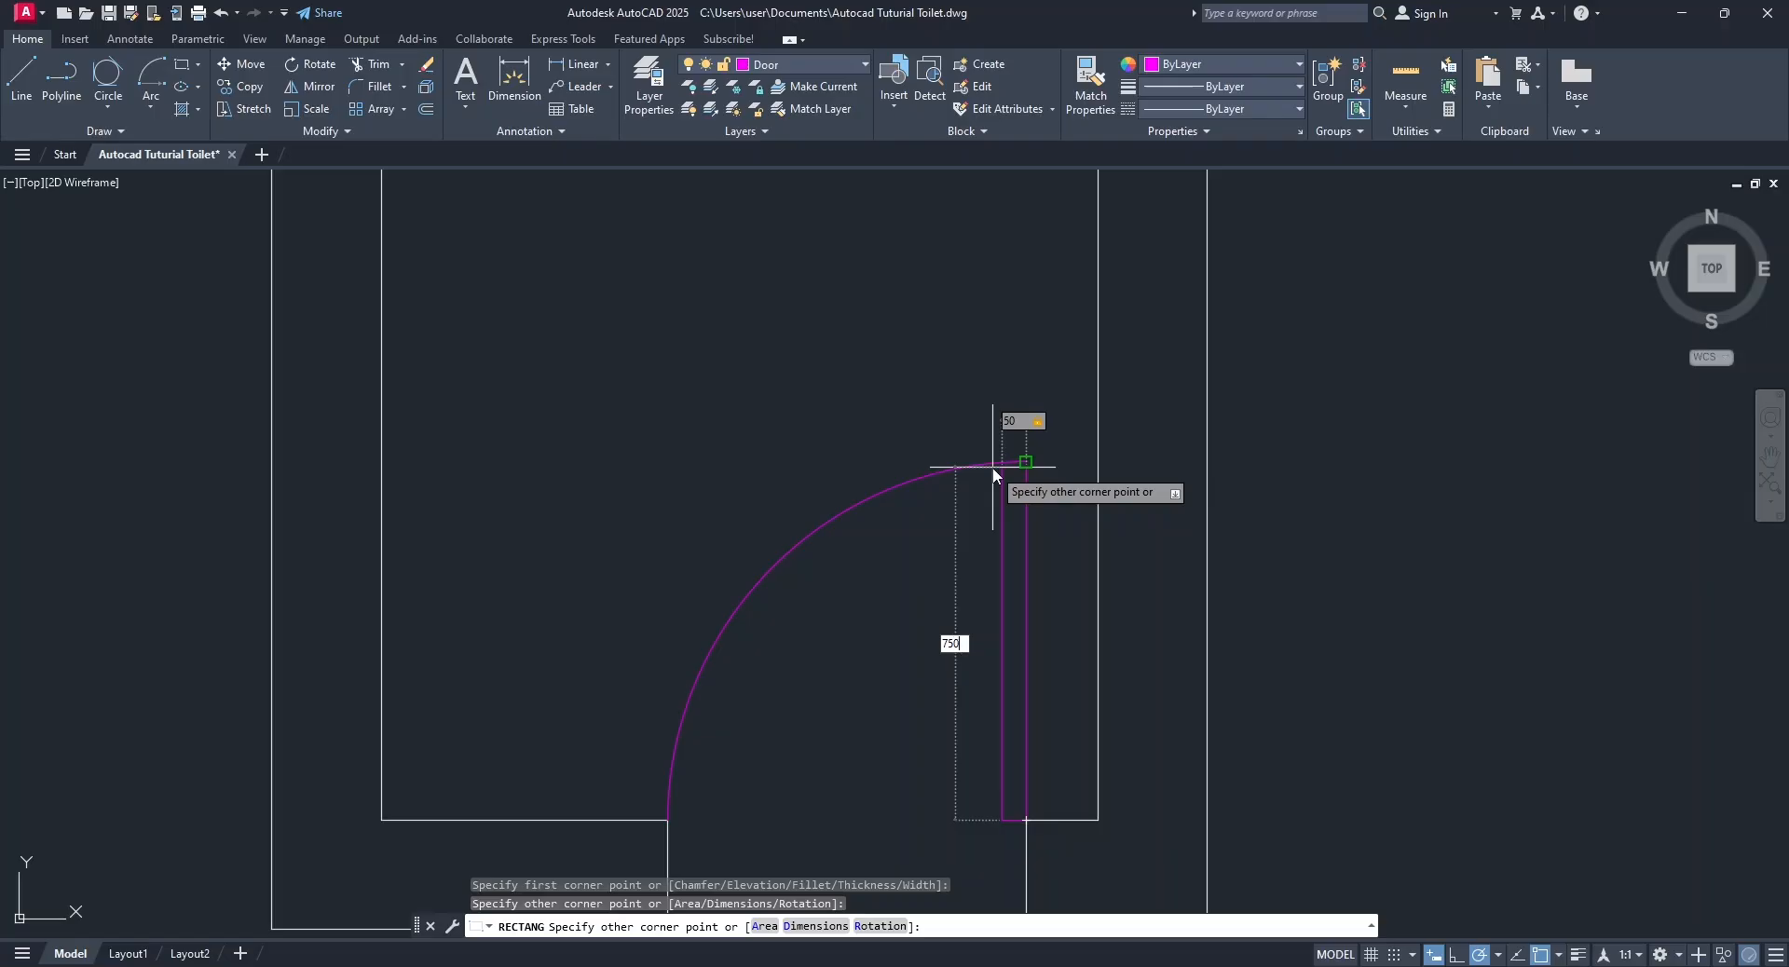
key(Return)
scroll(1041, 669, down, 6)
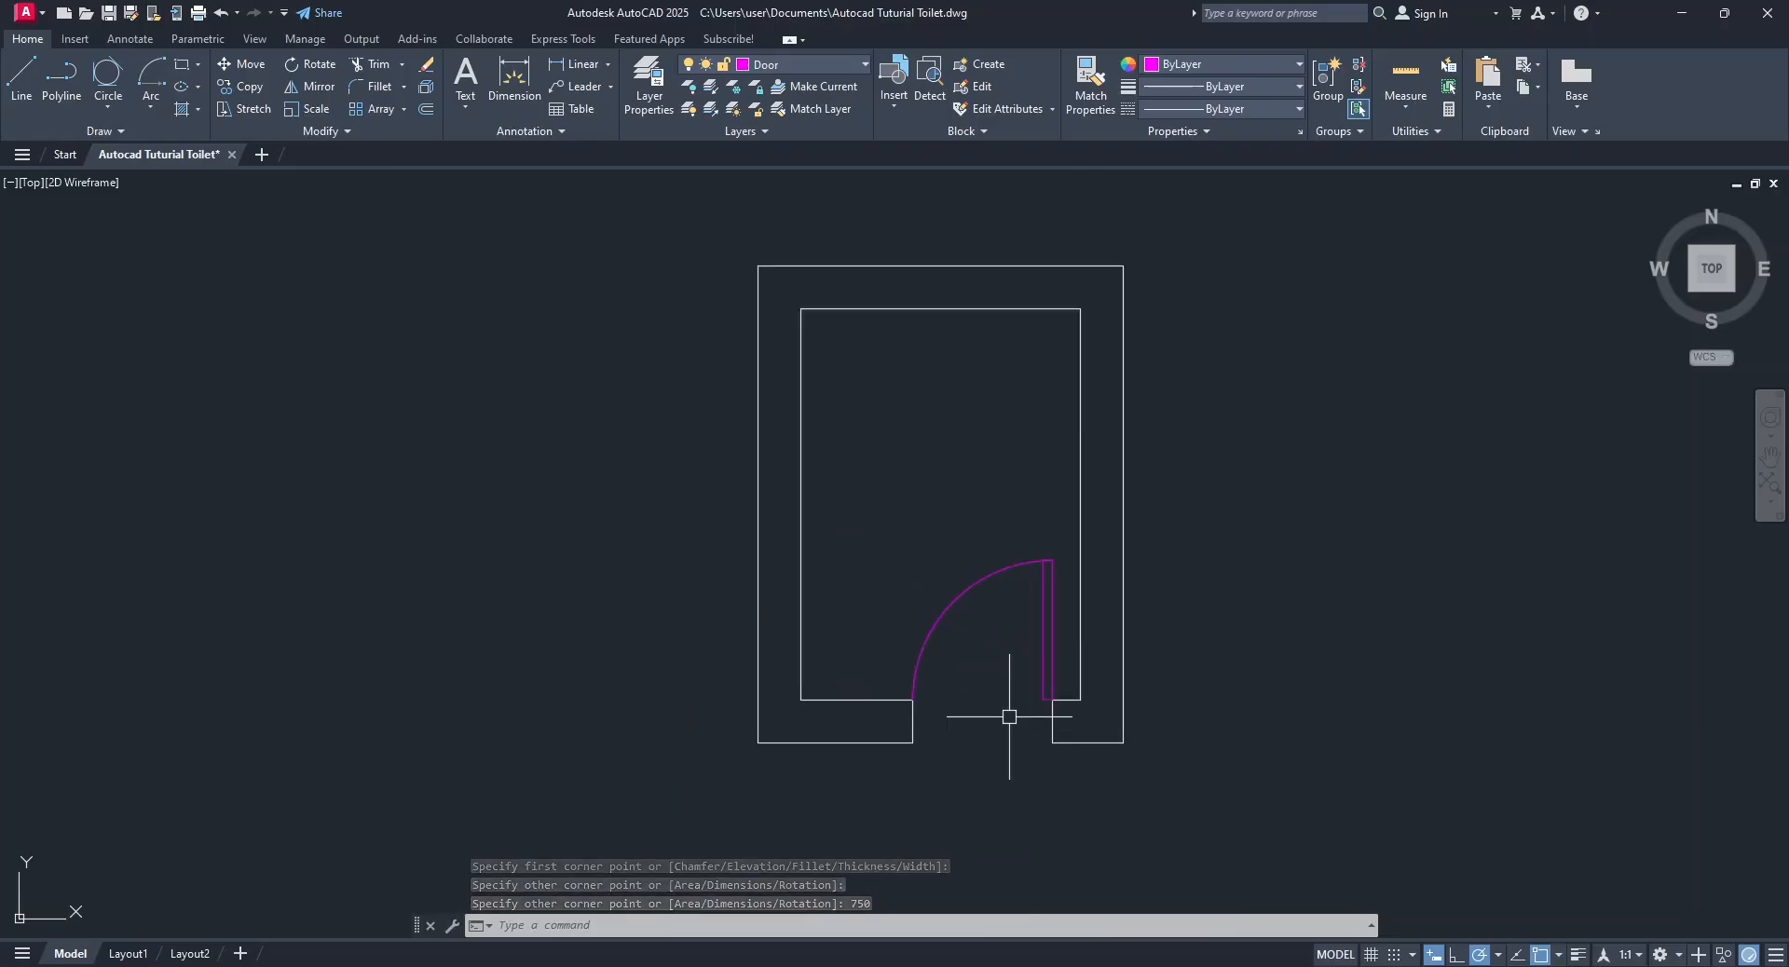
scroll(1006, 716, up, 4)
key(Return)
key(Escape)
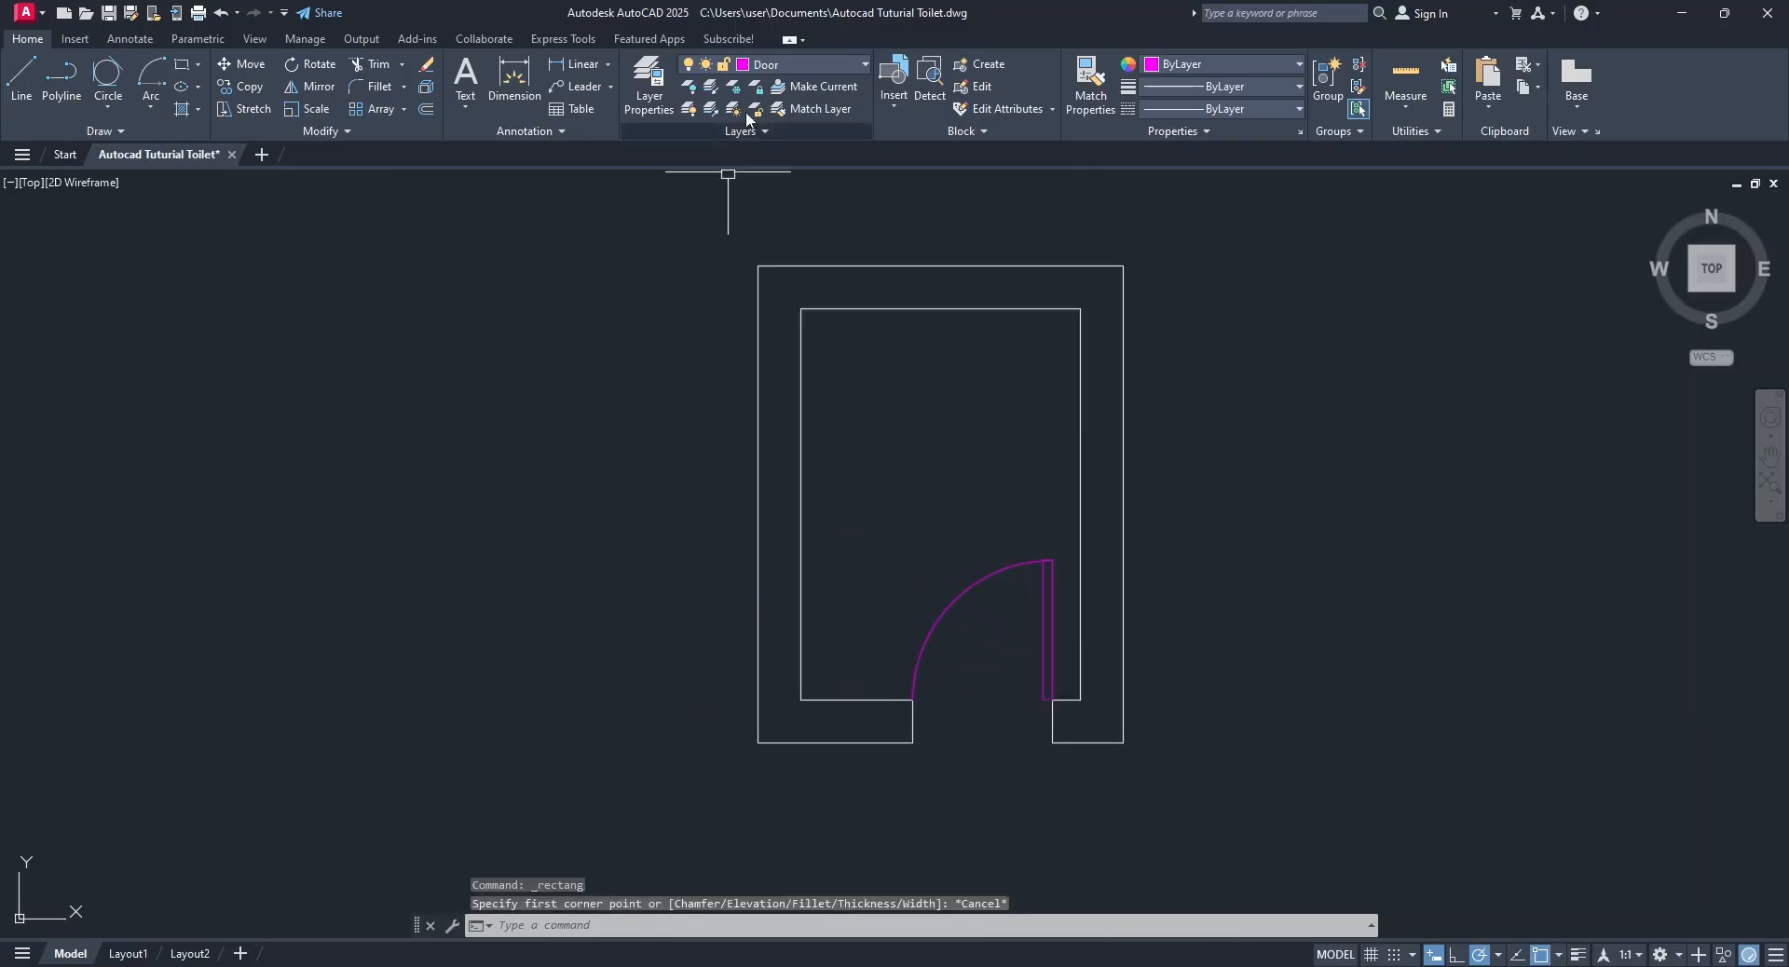
Make the Toilet layer current and set its colour to red.
click(785, 61)
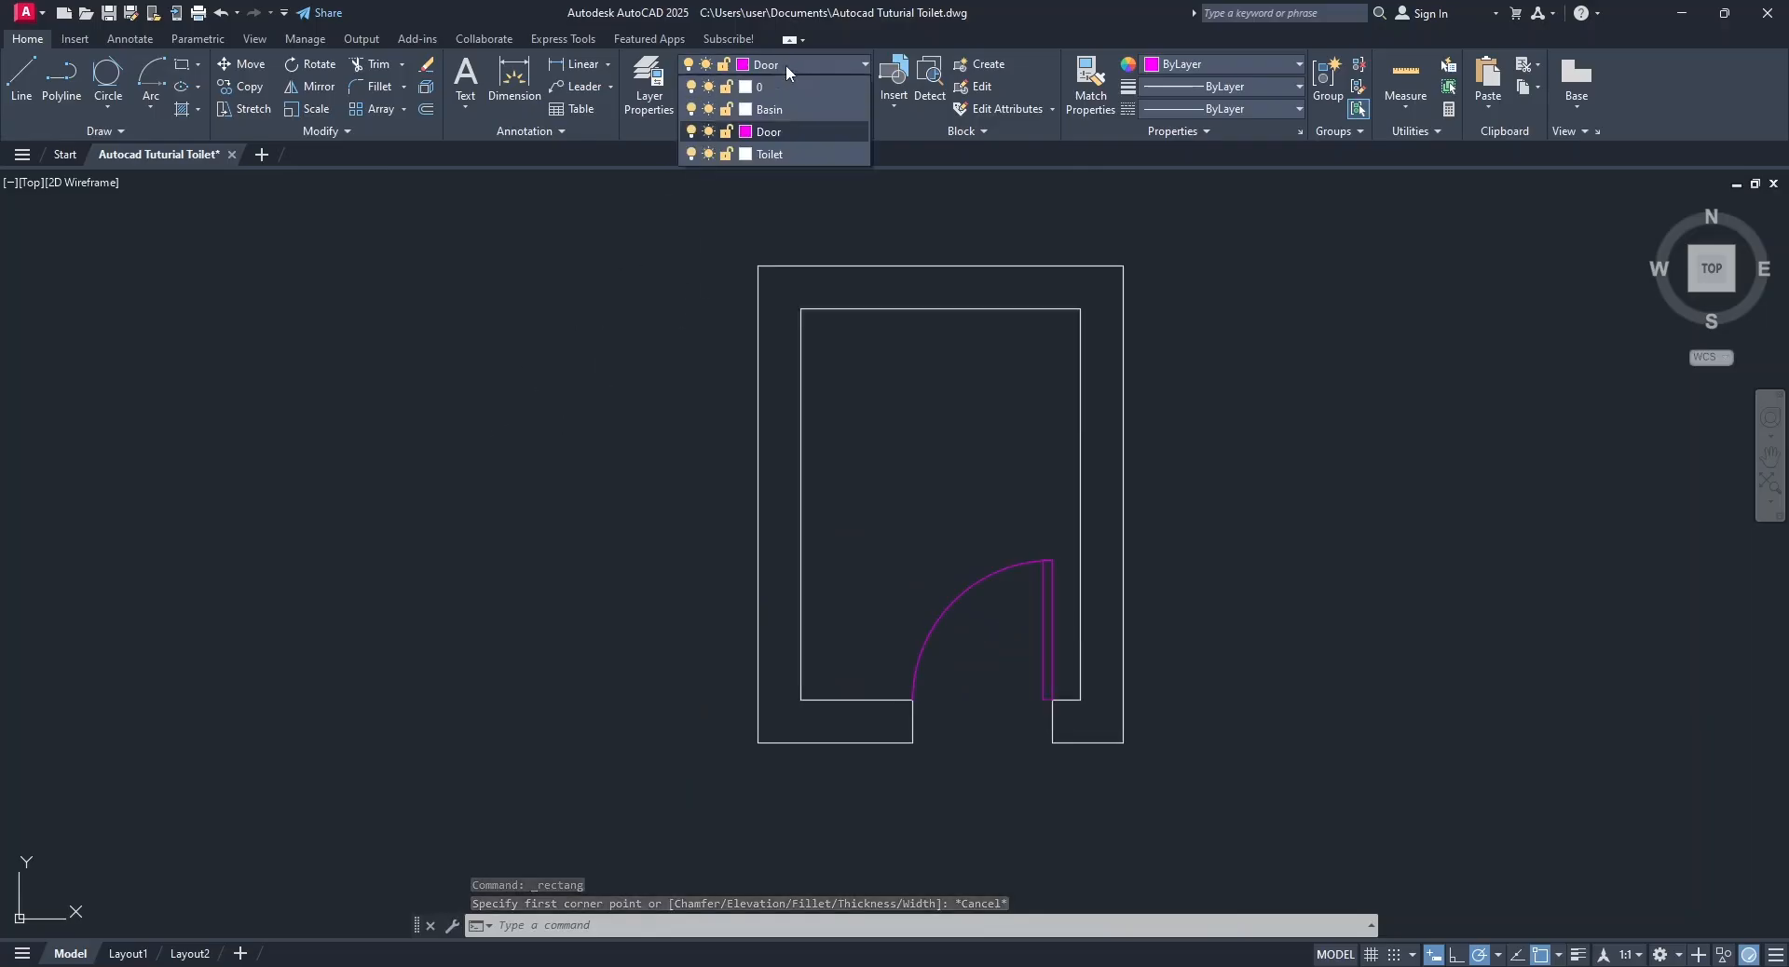
click(787, 153)
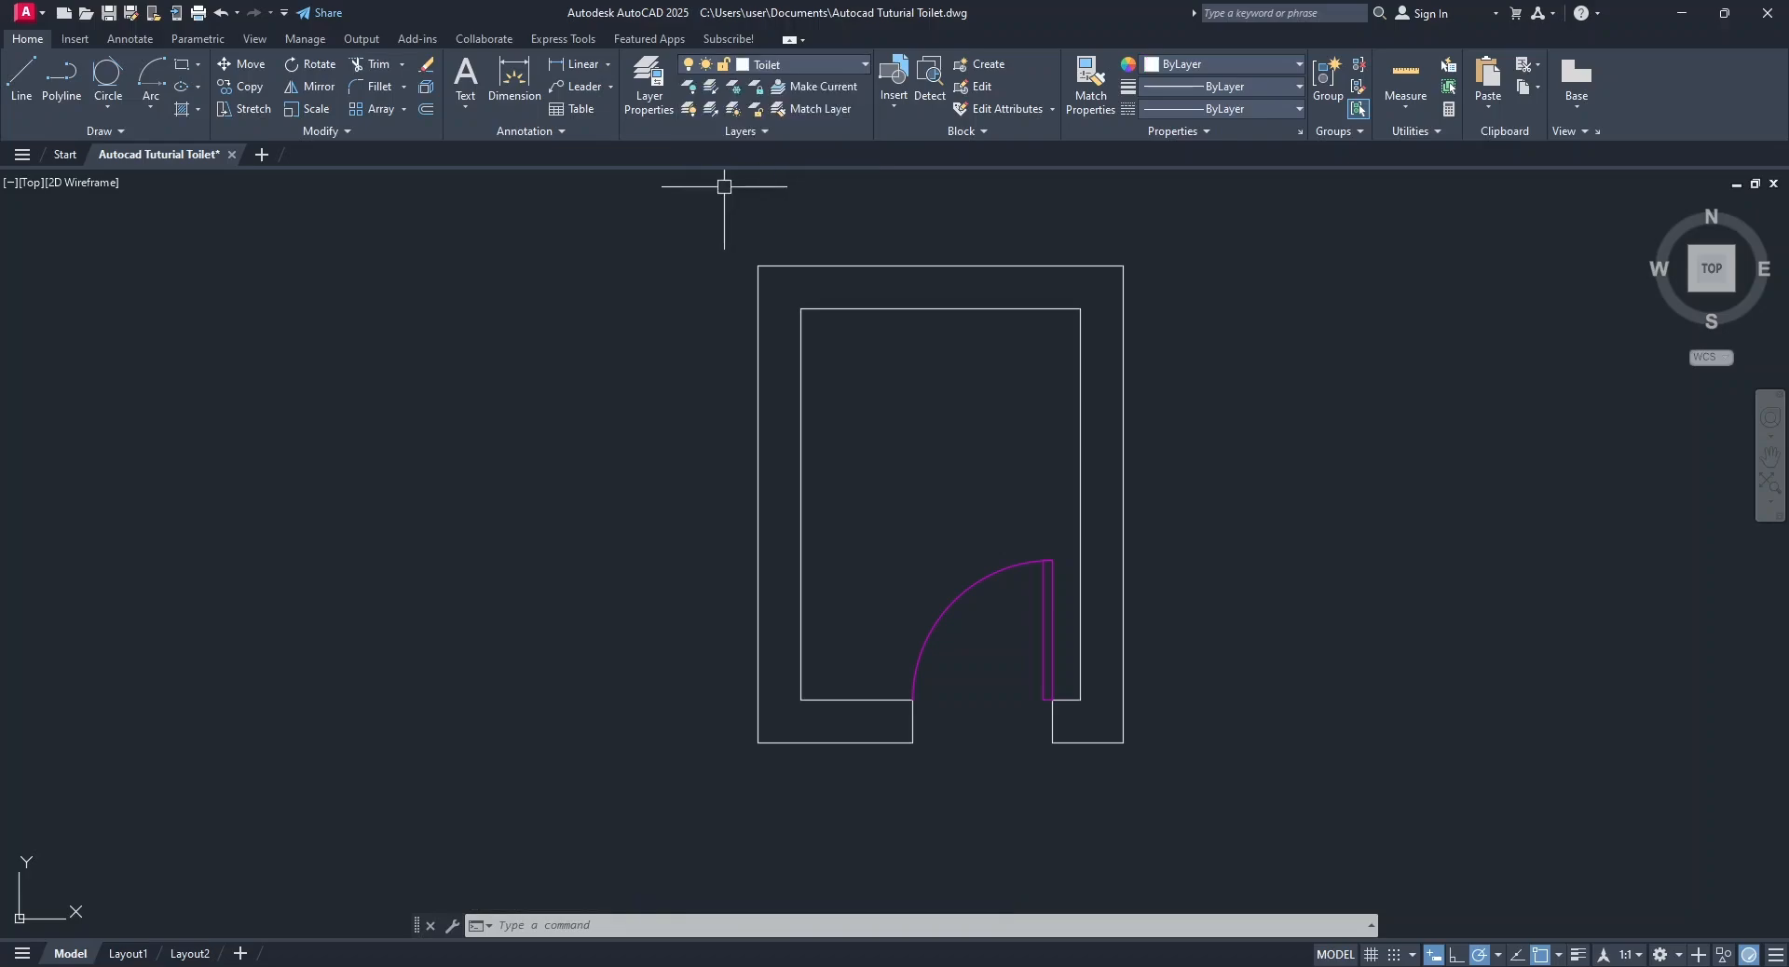
click(649, 84)
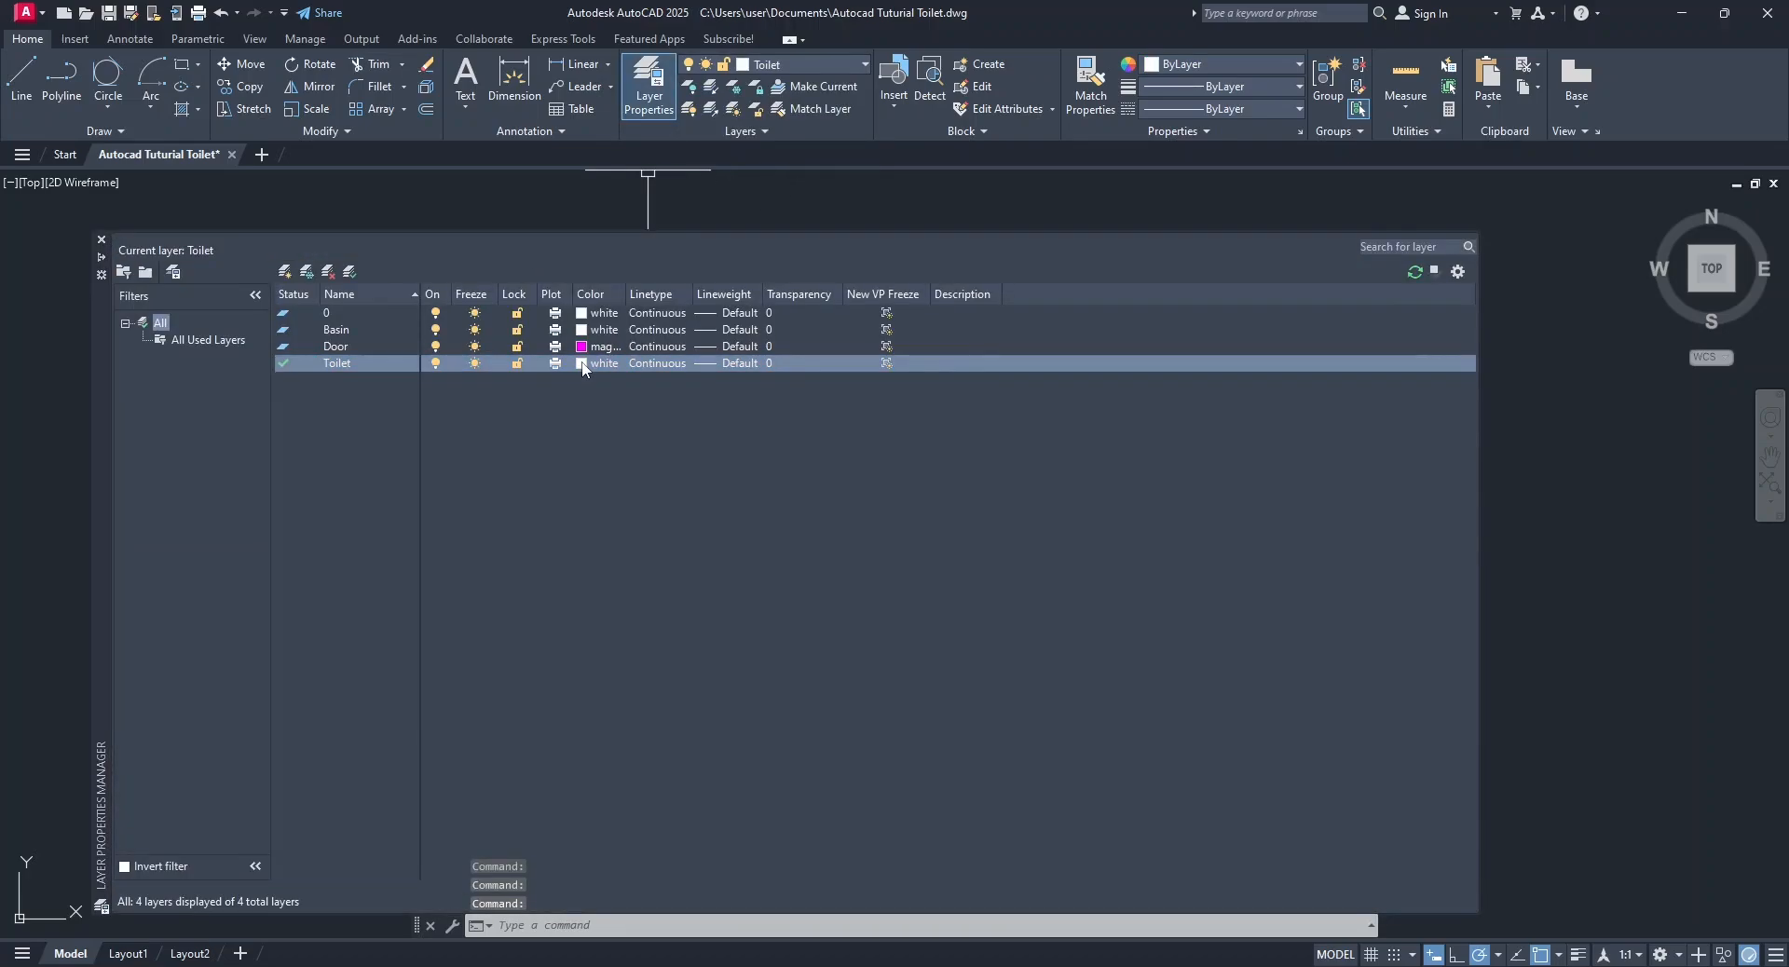
click(582, 363)
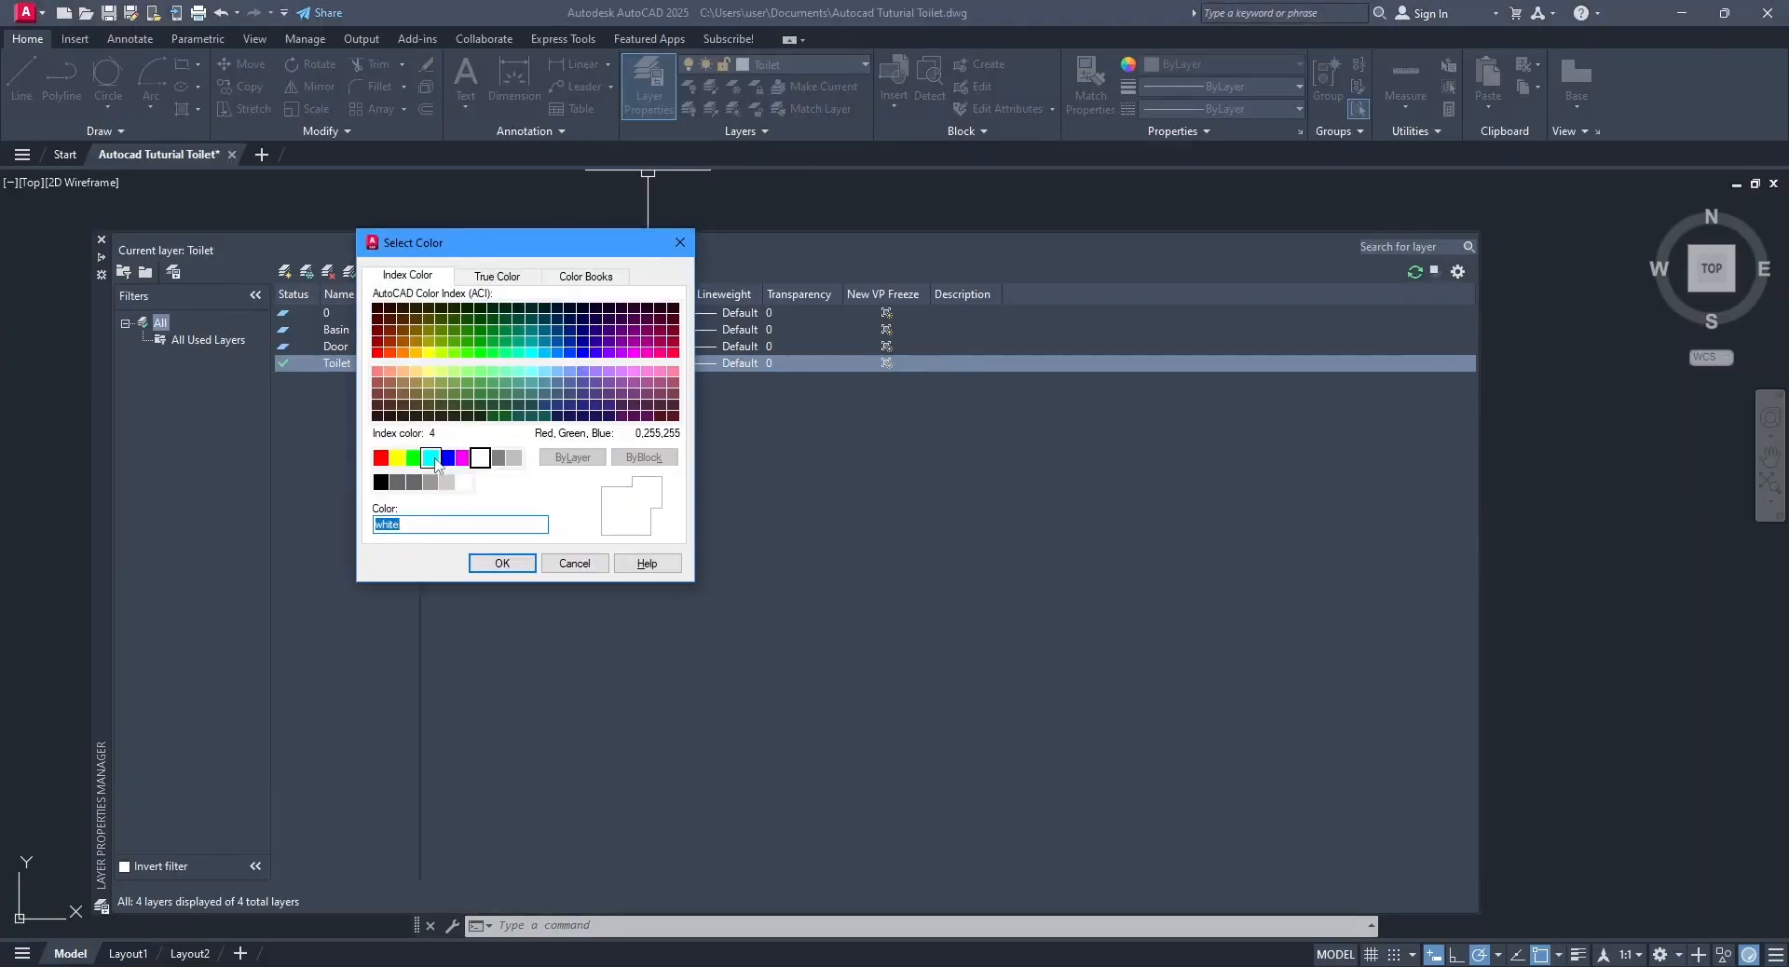
click(380, 458)
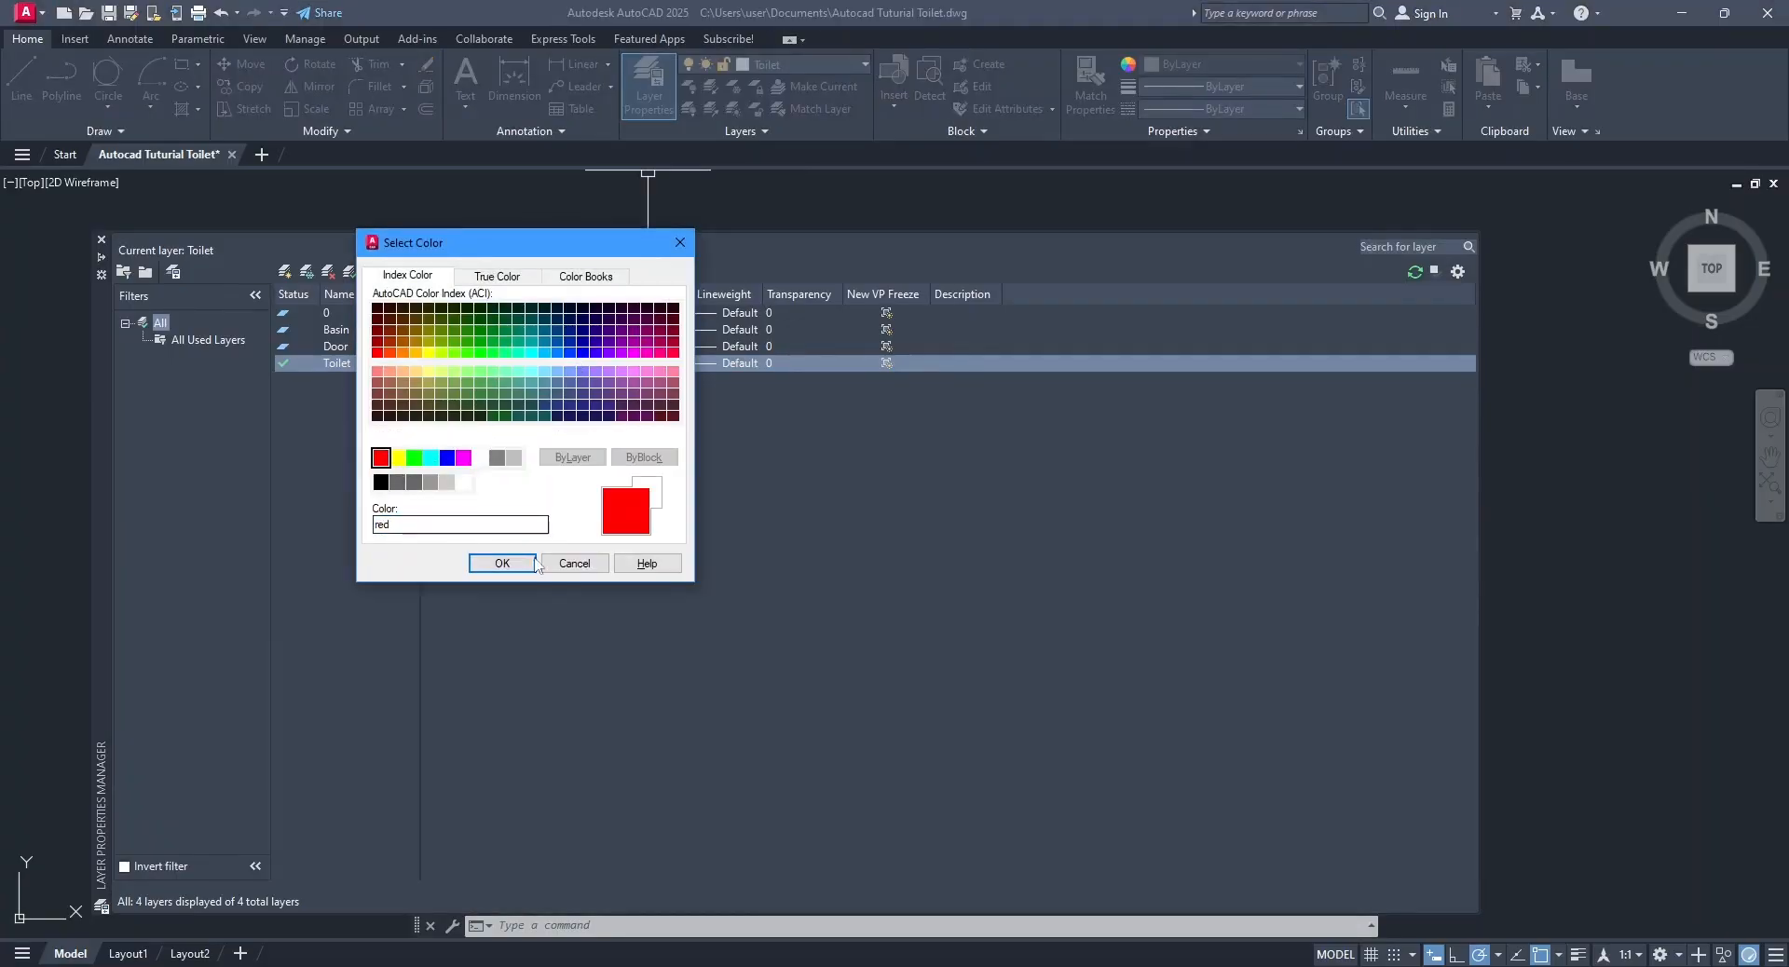
click(522, 567)
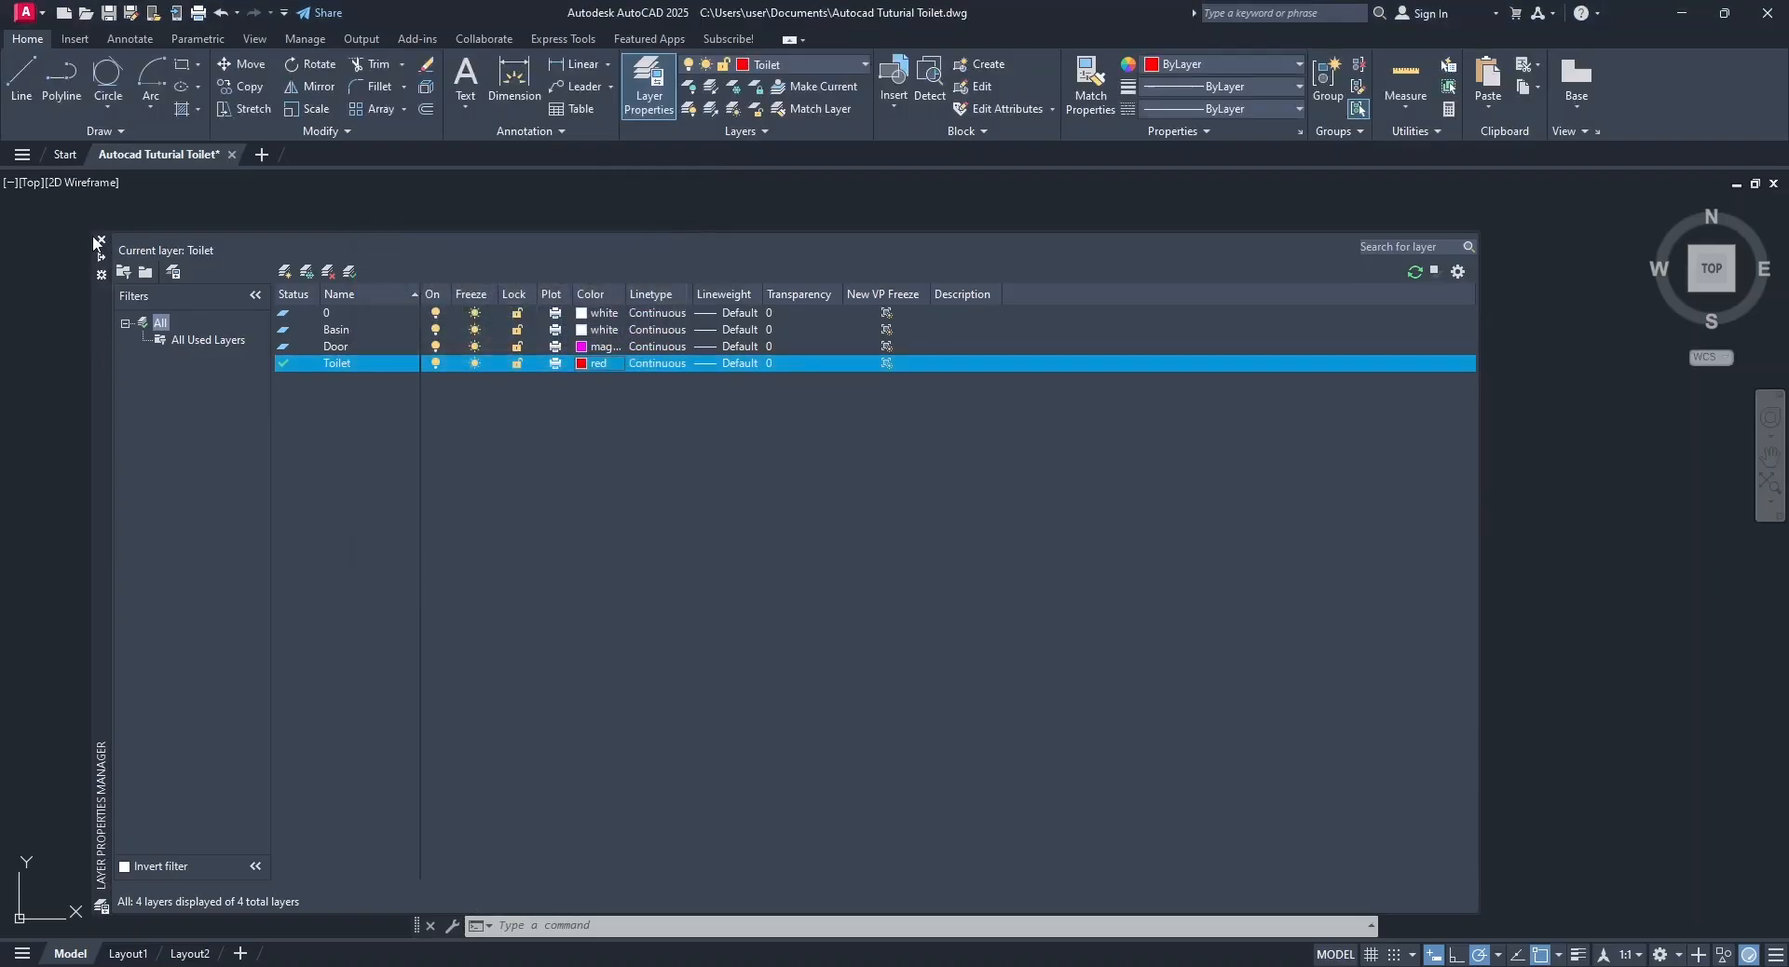
click(102, 243)
Draw a 500 wide by 700 high rectangle for the toilet in the empty area left of the room.
click(182, 63)
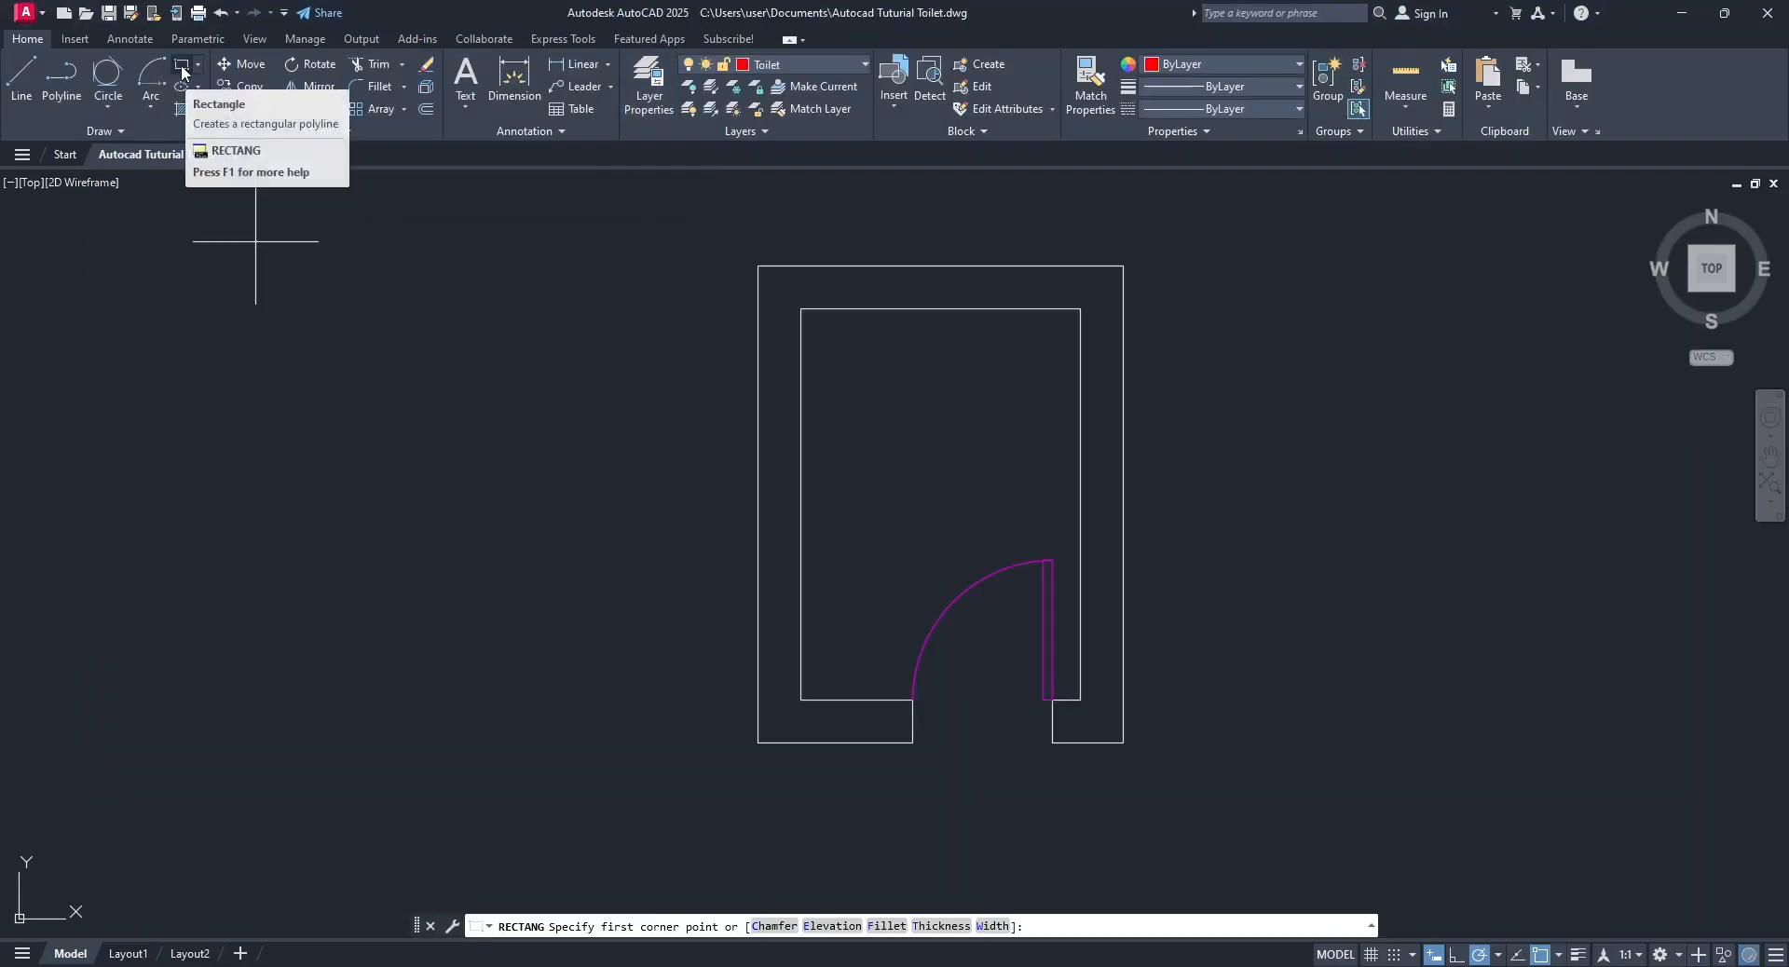
click(316, 344)
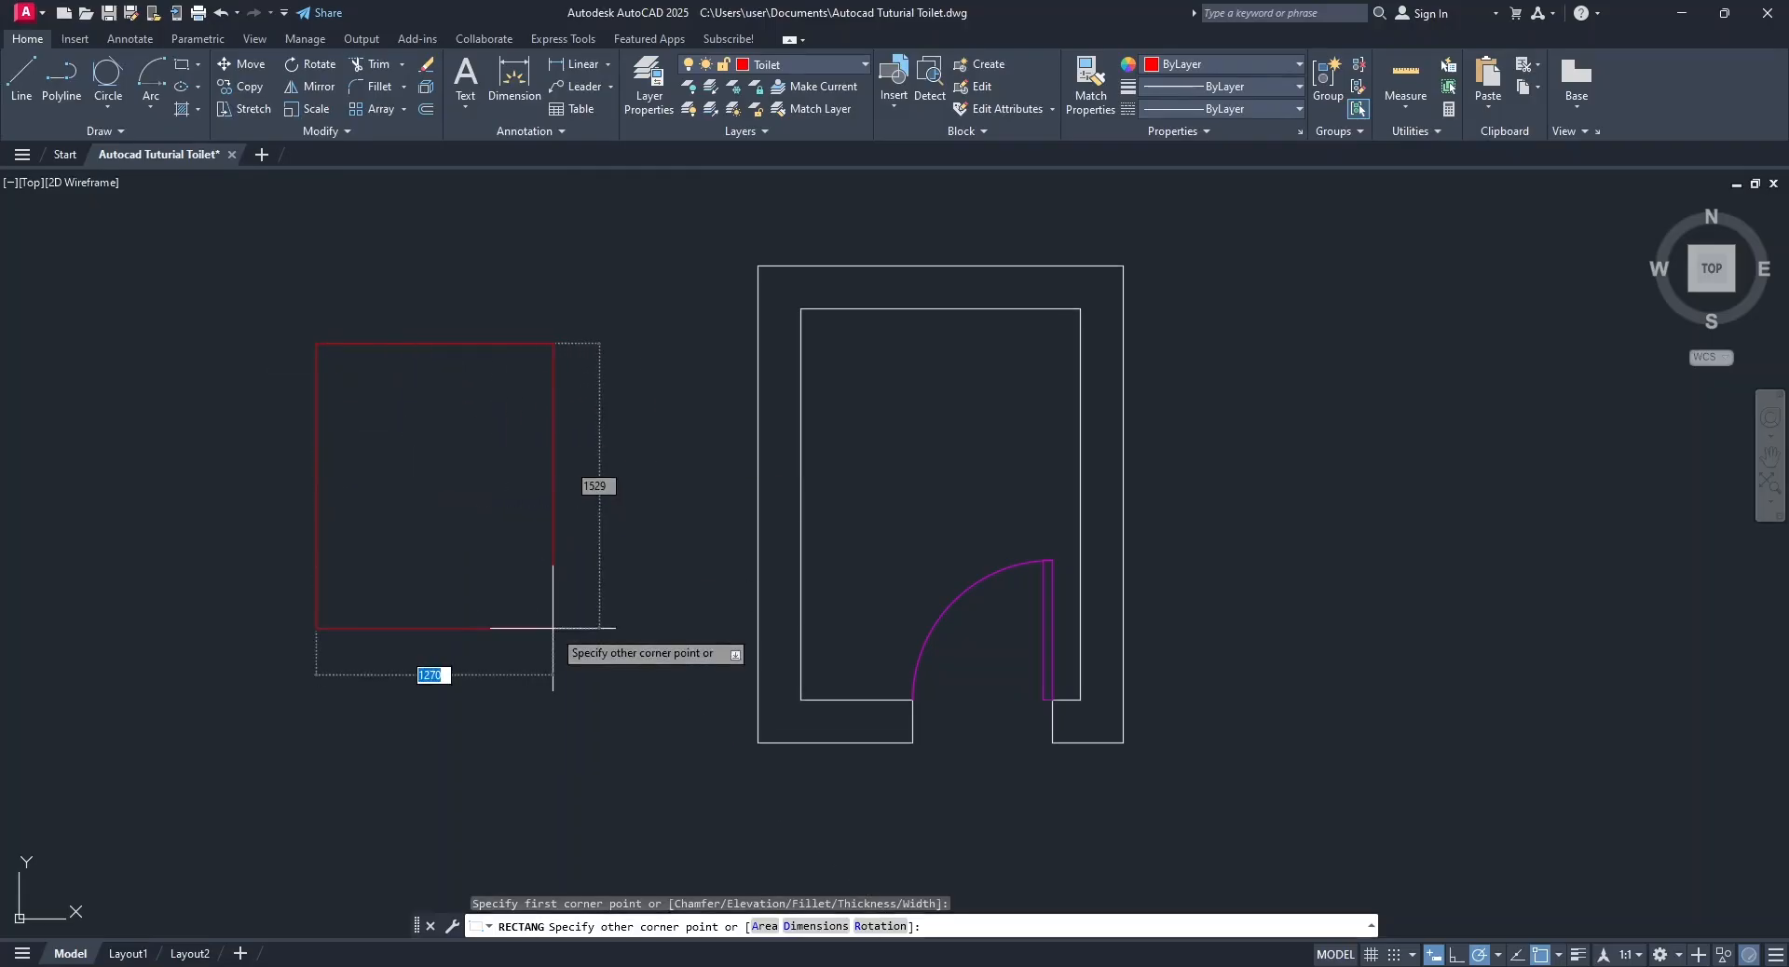
text(500)
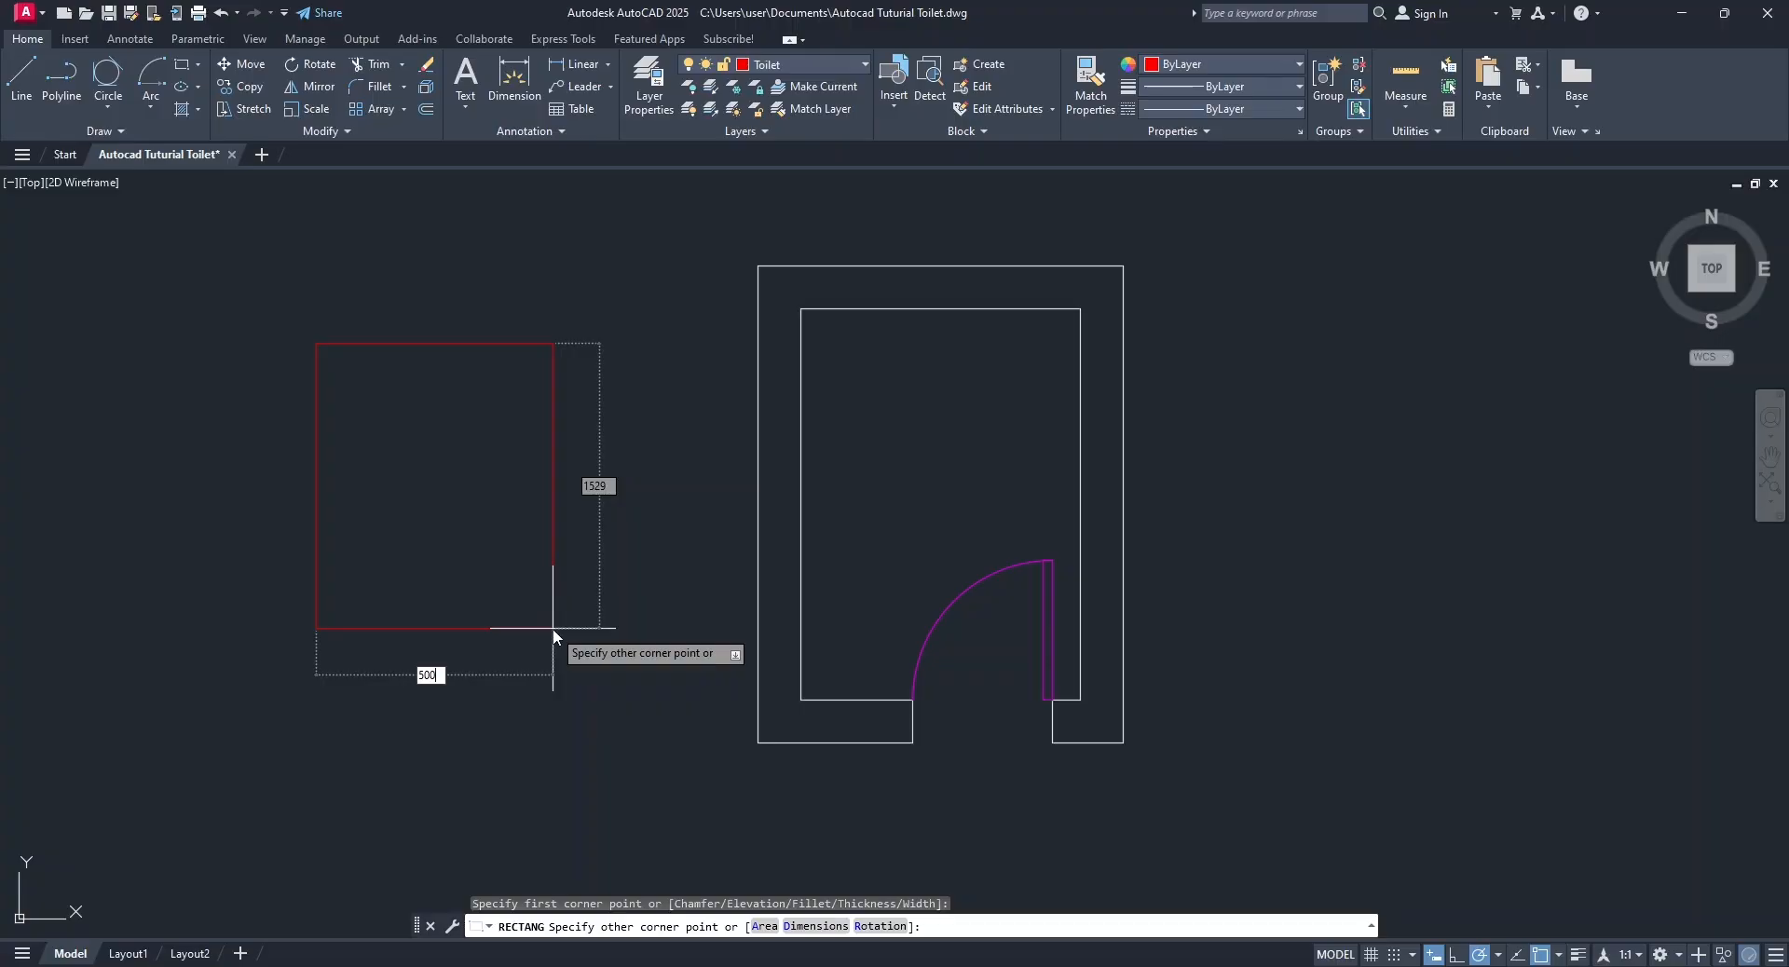
key(Tab)
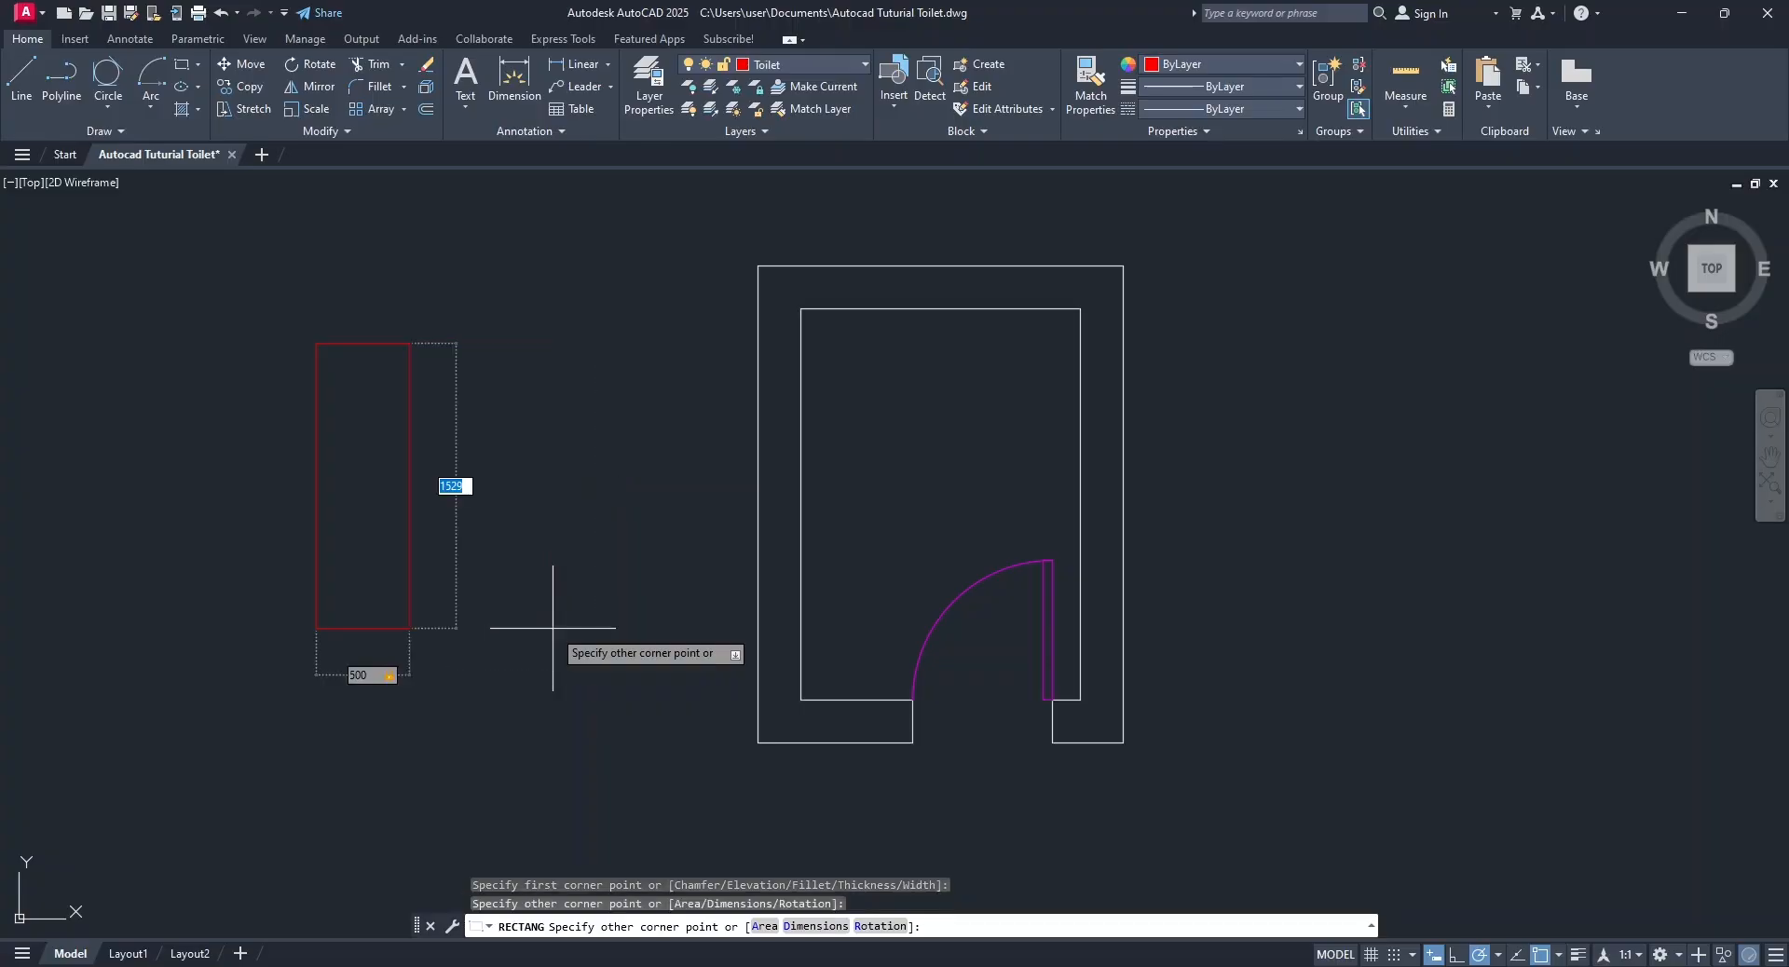
text(700)
key(Return)
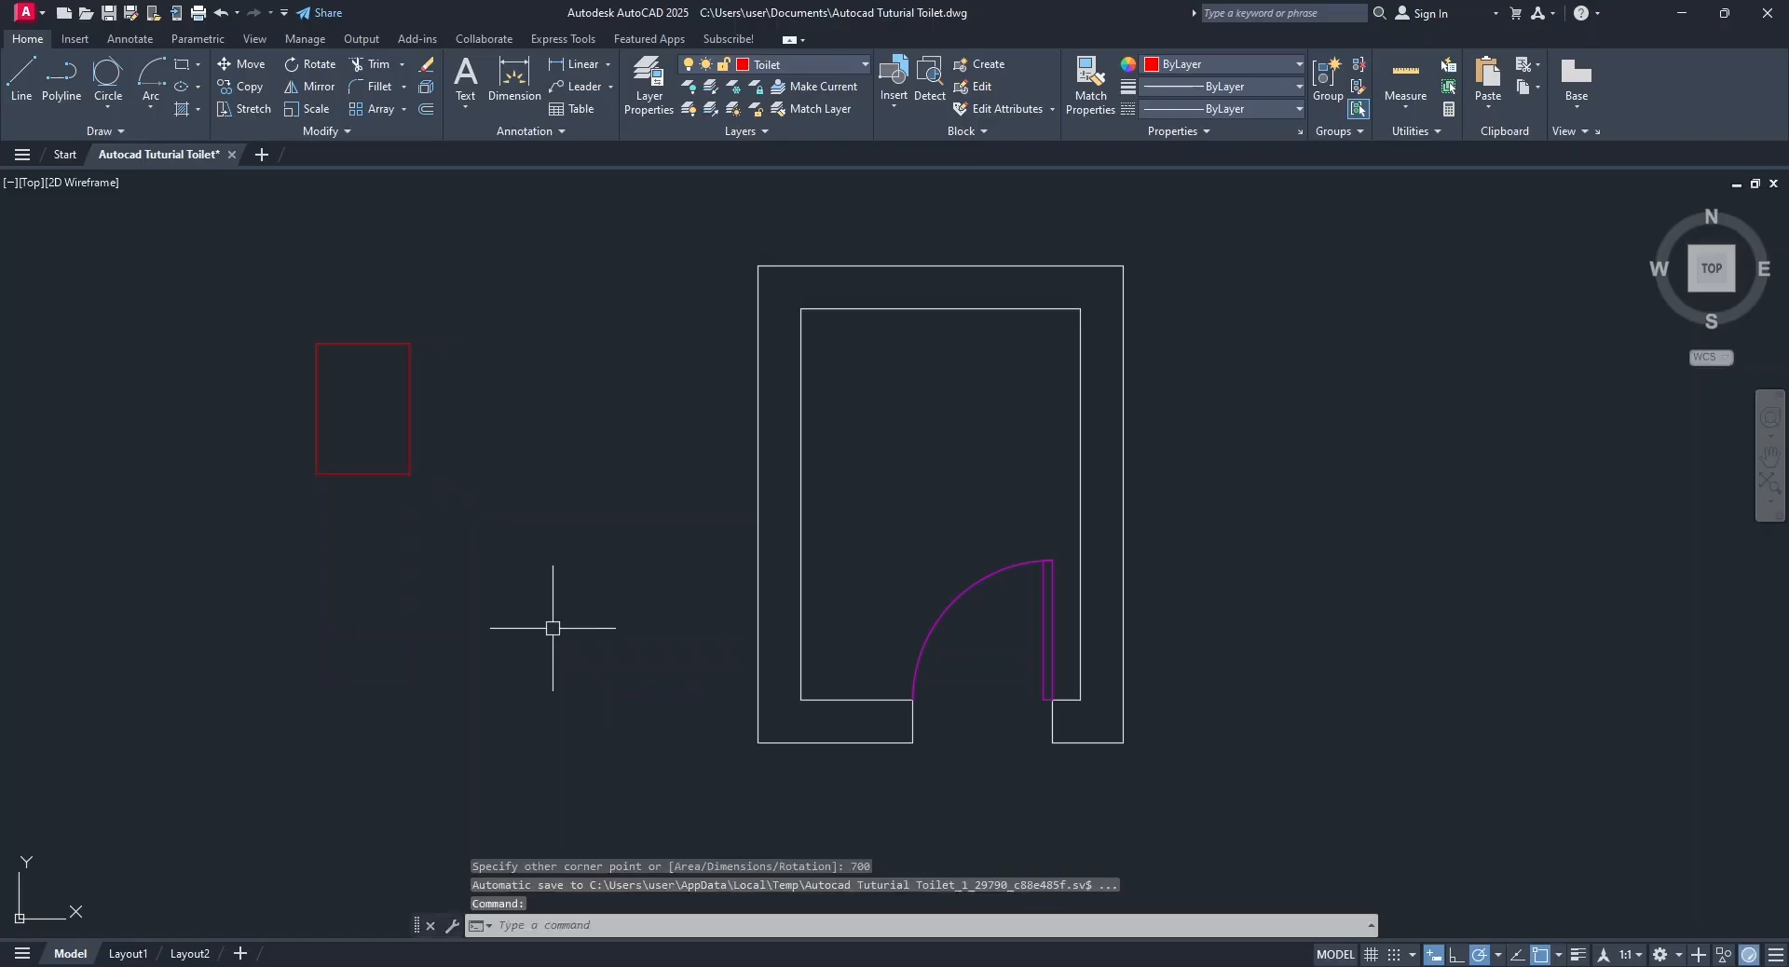
Explode the toilet rectangle into separate lines.
scroll(362, 420, up, 5)
middle_drag(362, 420, 604, 509)
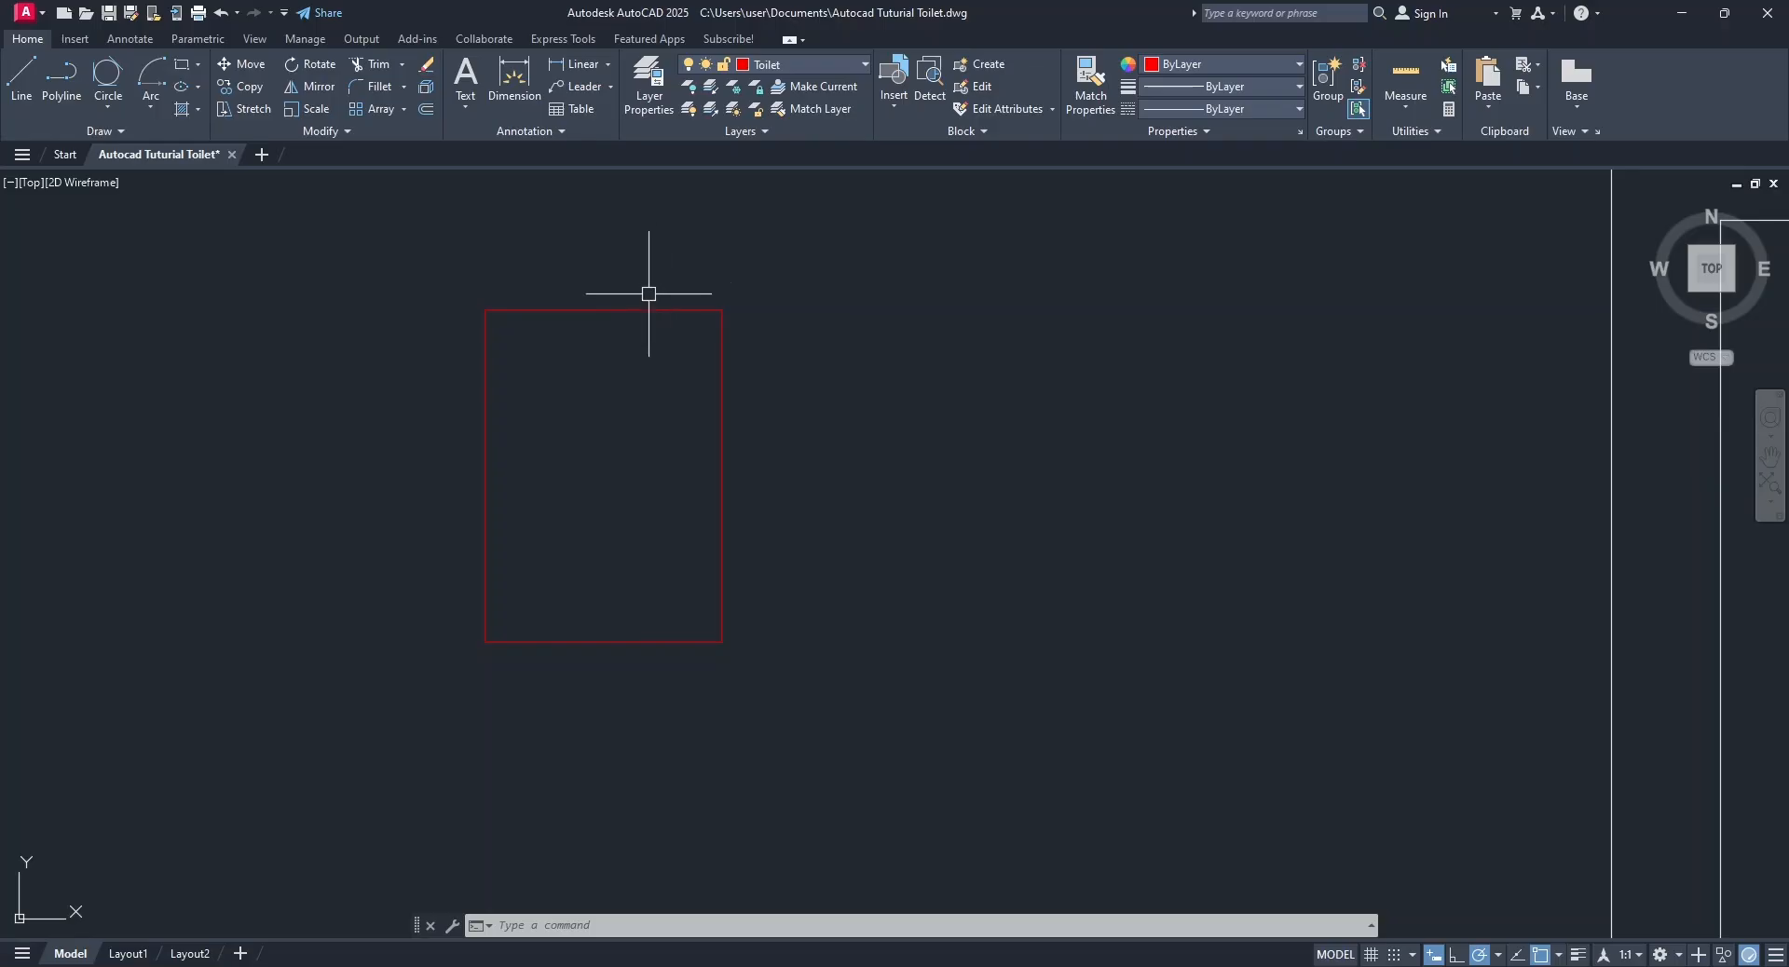
click(598, 310)
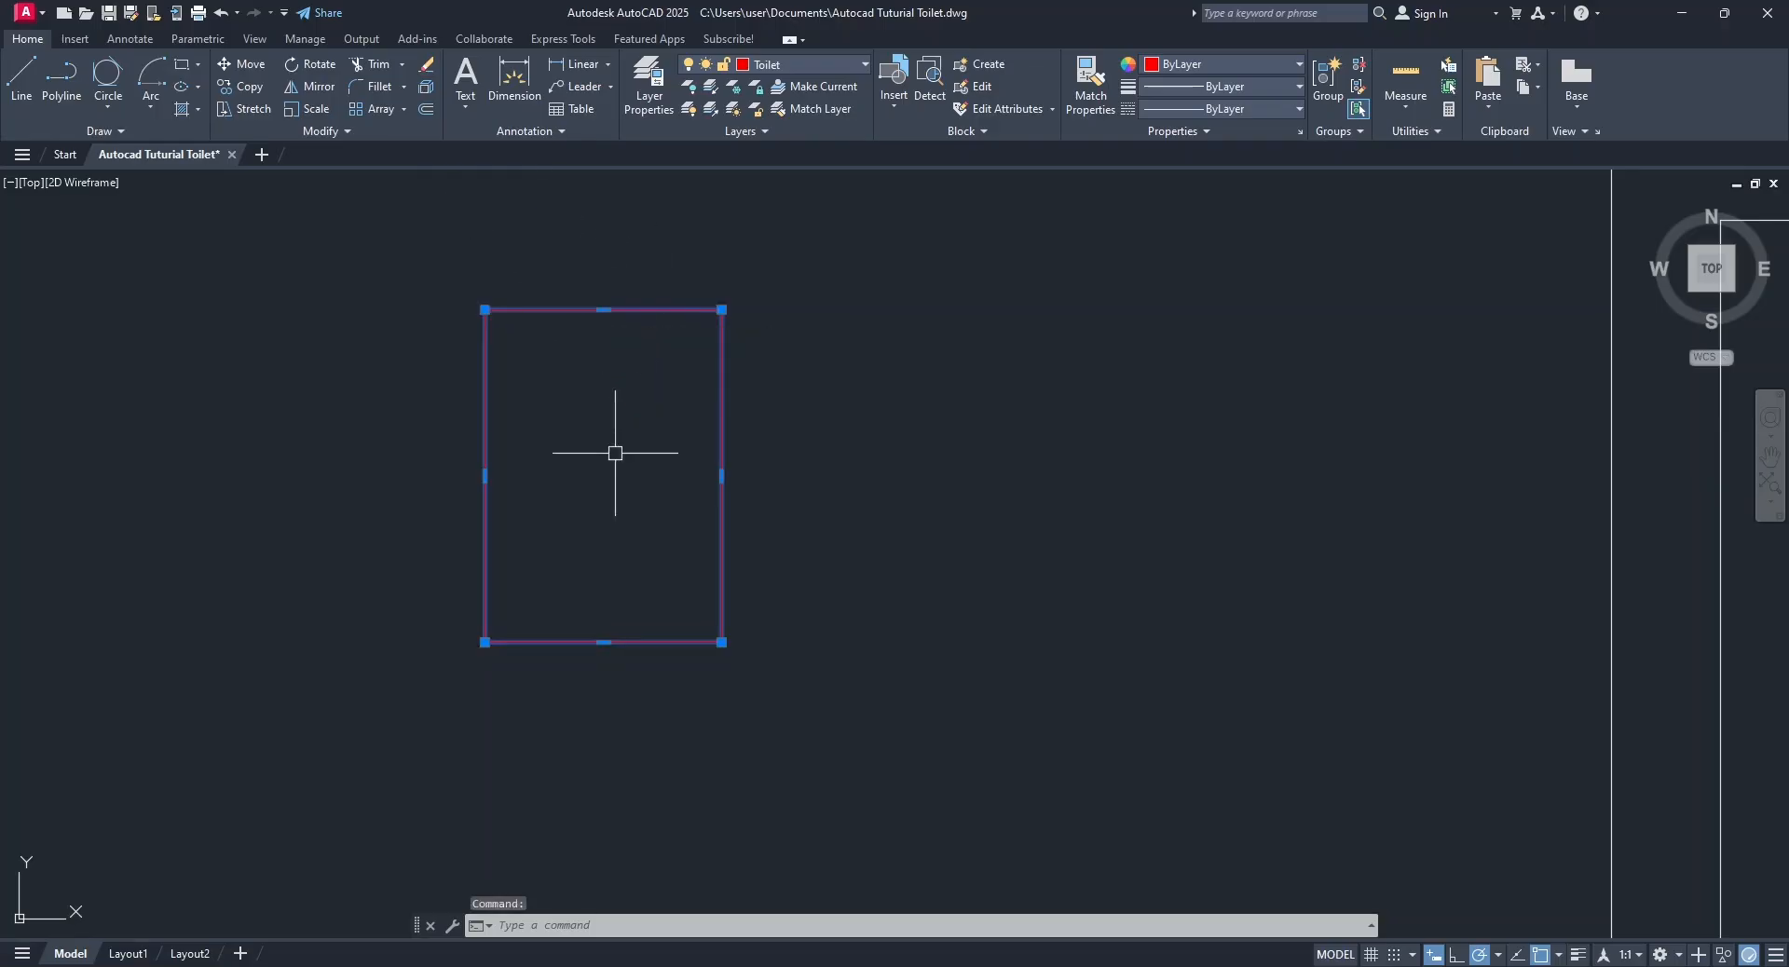
click(428, 86)
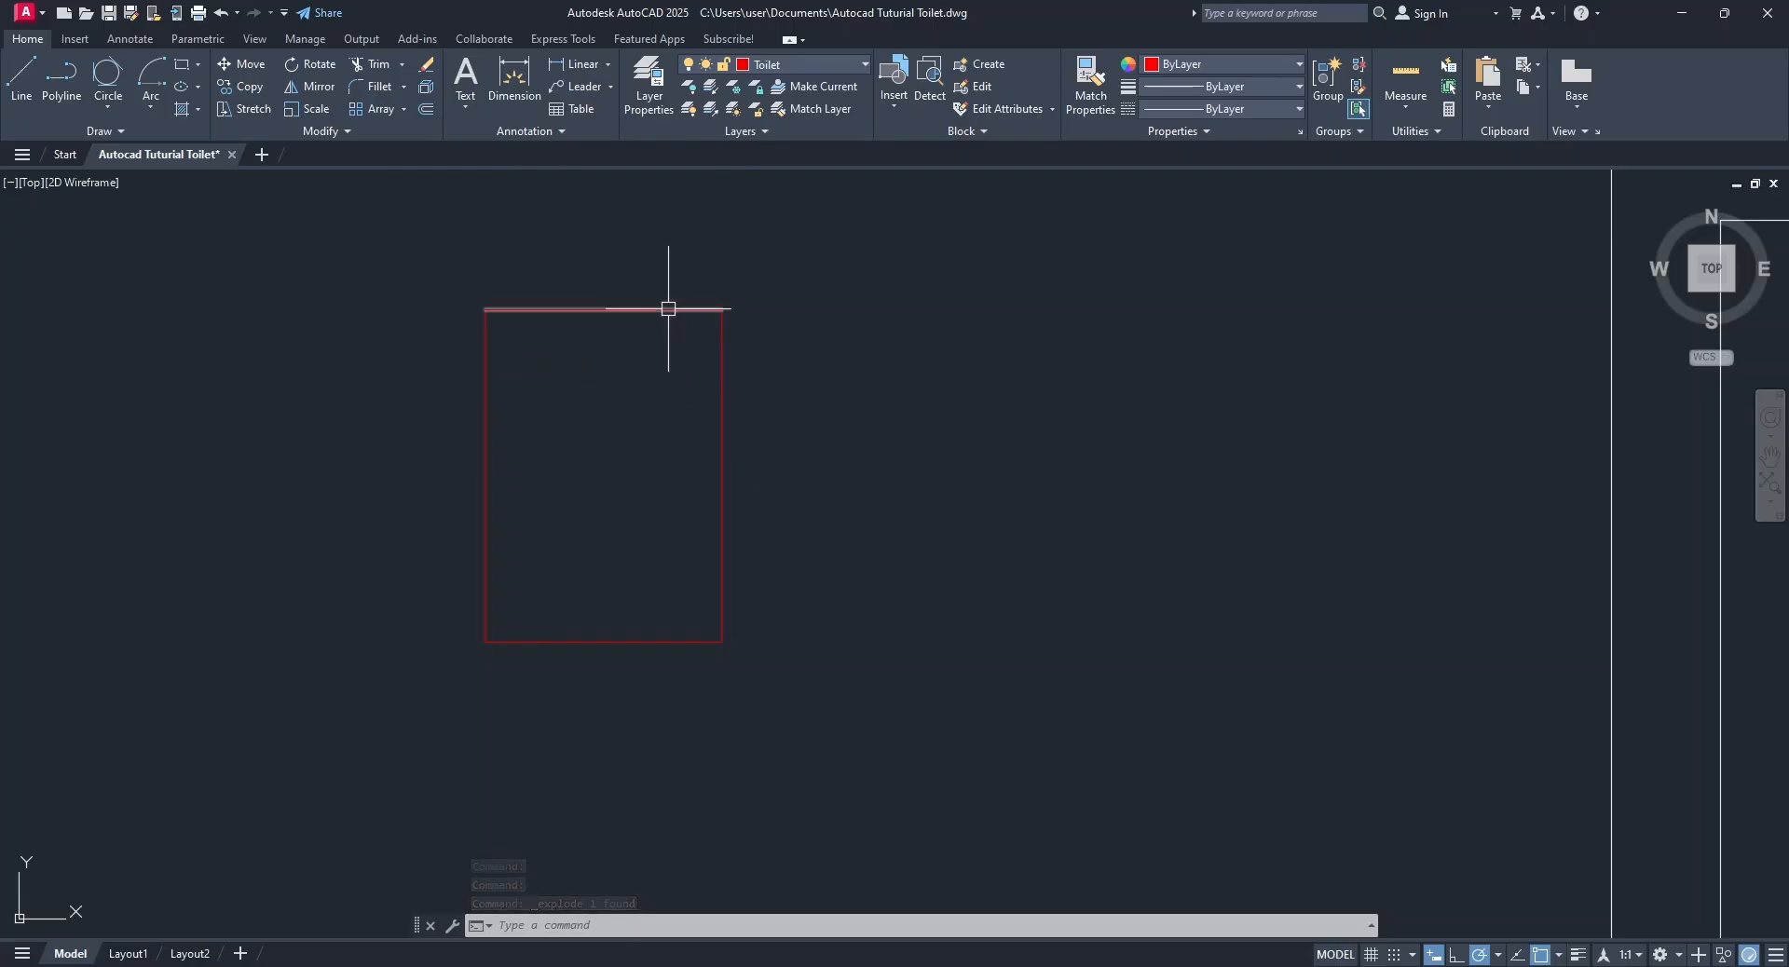
Offset the toilet rectangle's top line 200 downward to mark off the cistern.
click(426, 109)
text(200)
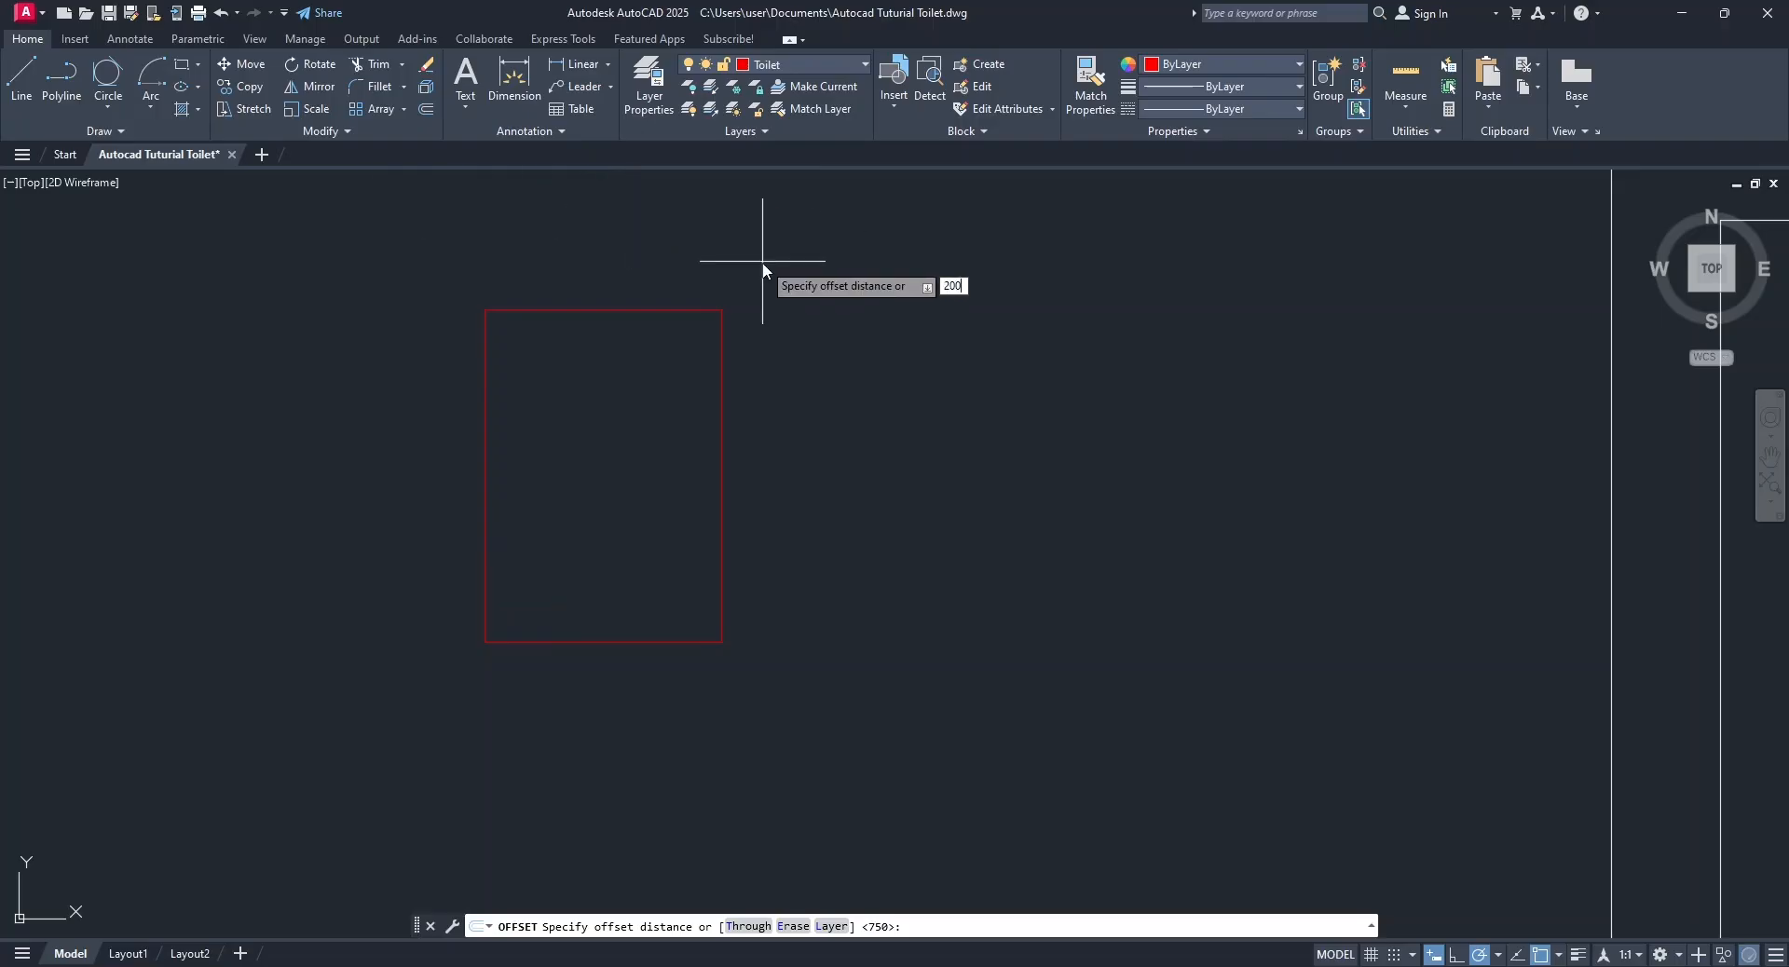
key(Return)
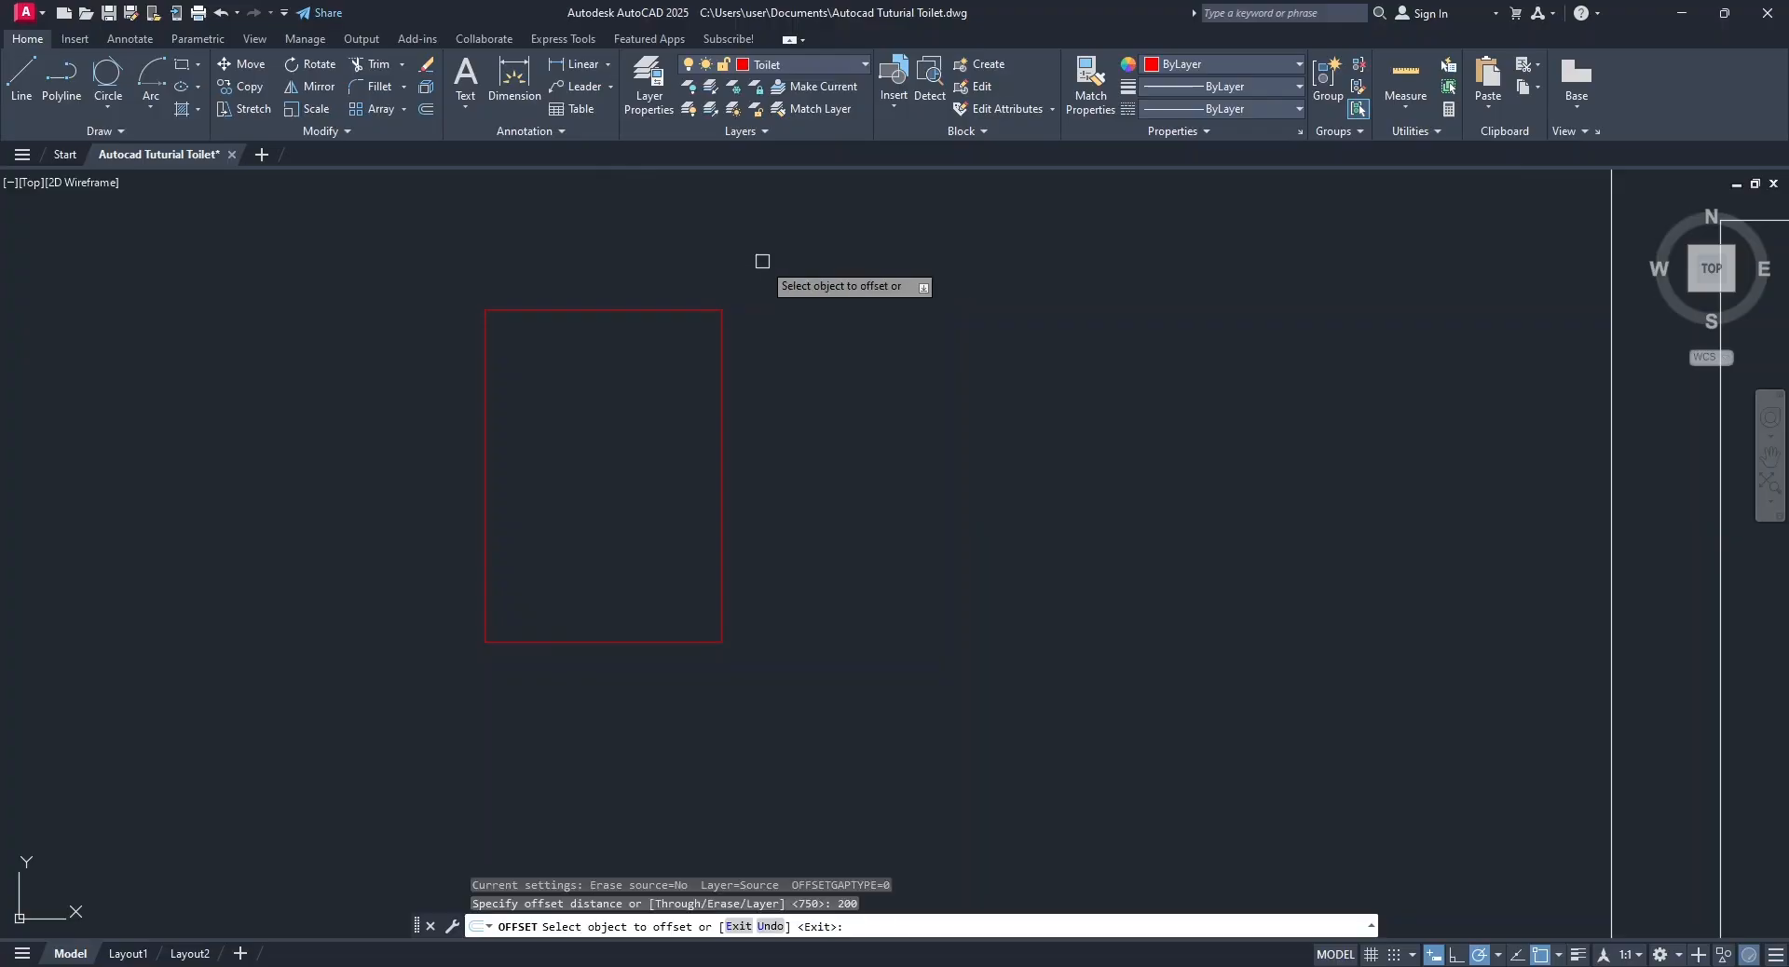
click(683, 310)
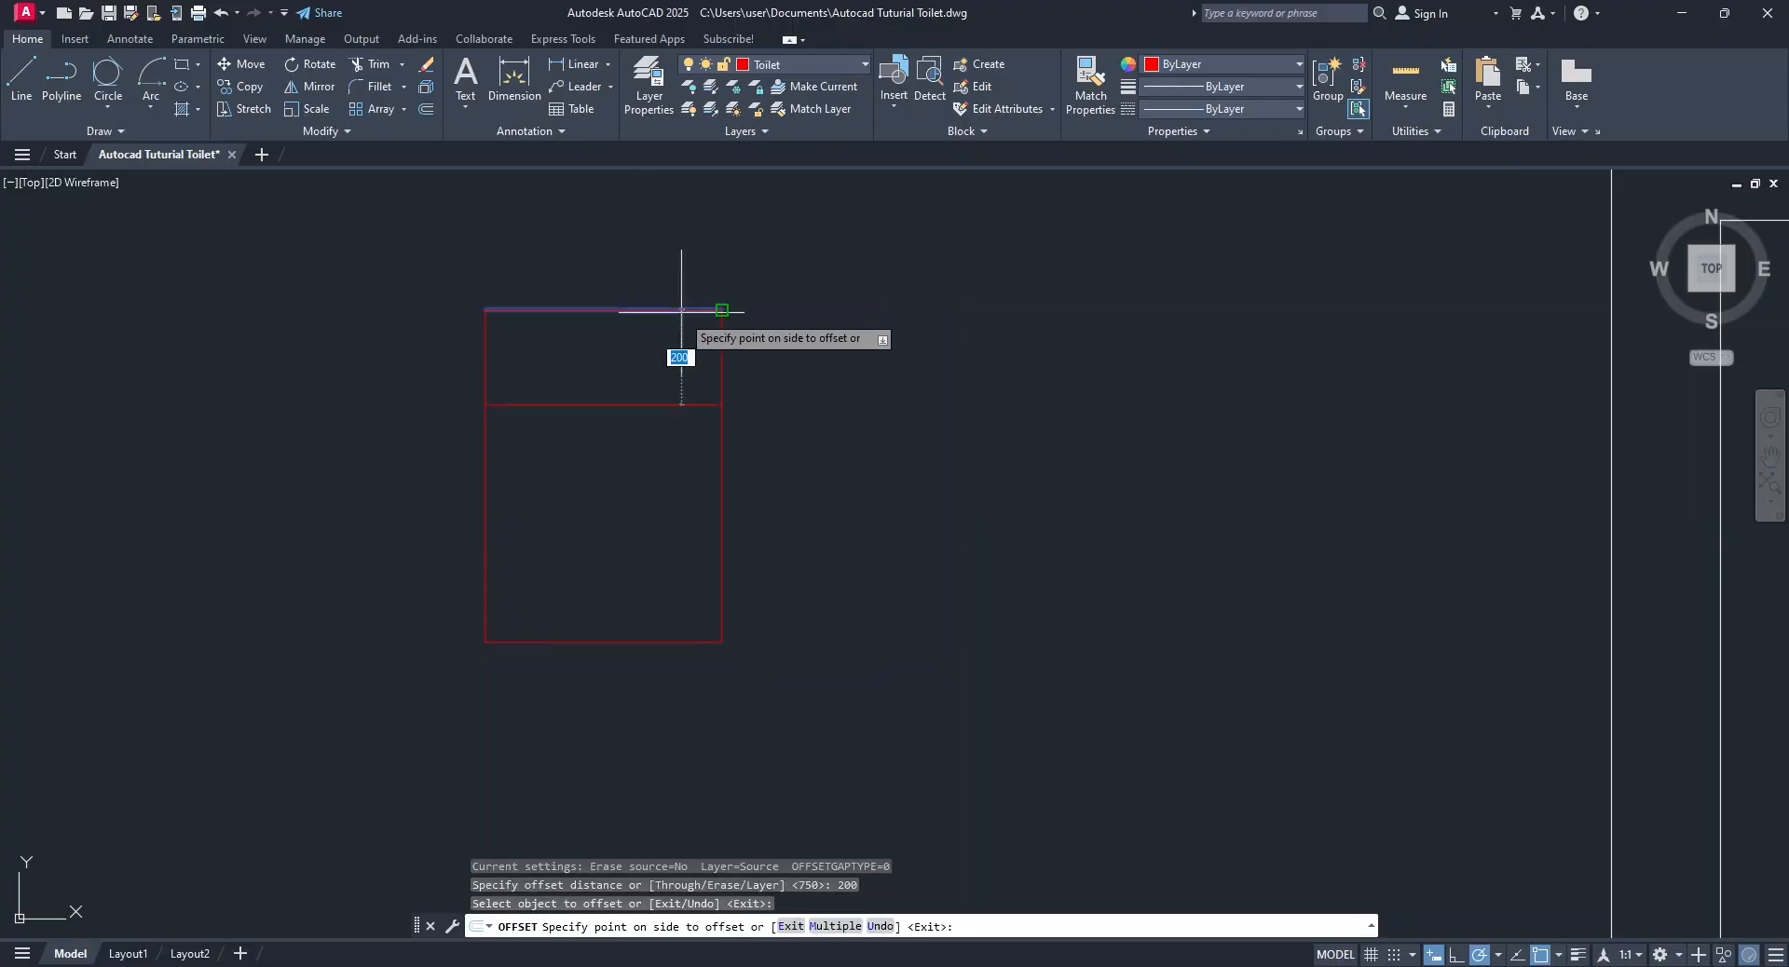
click(703, 466)
key(Escape)
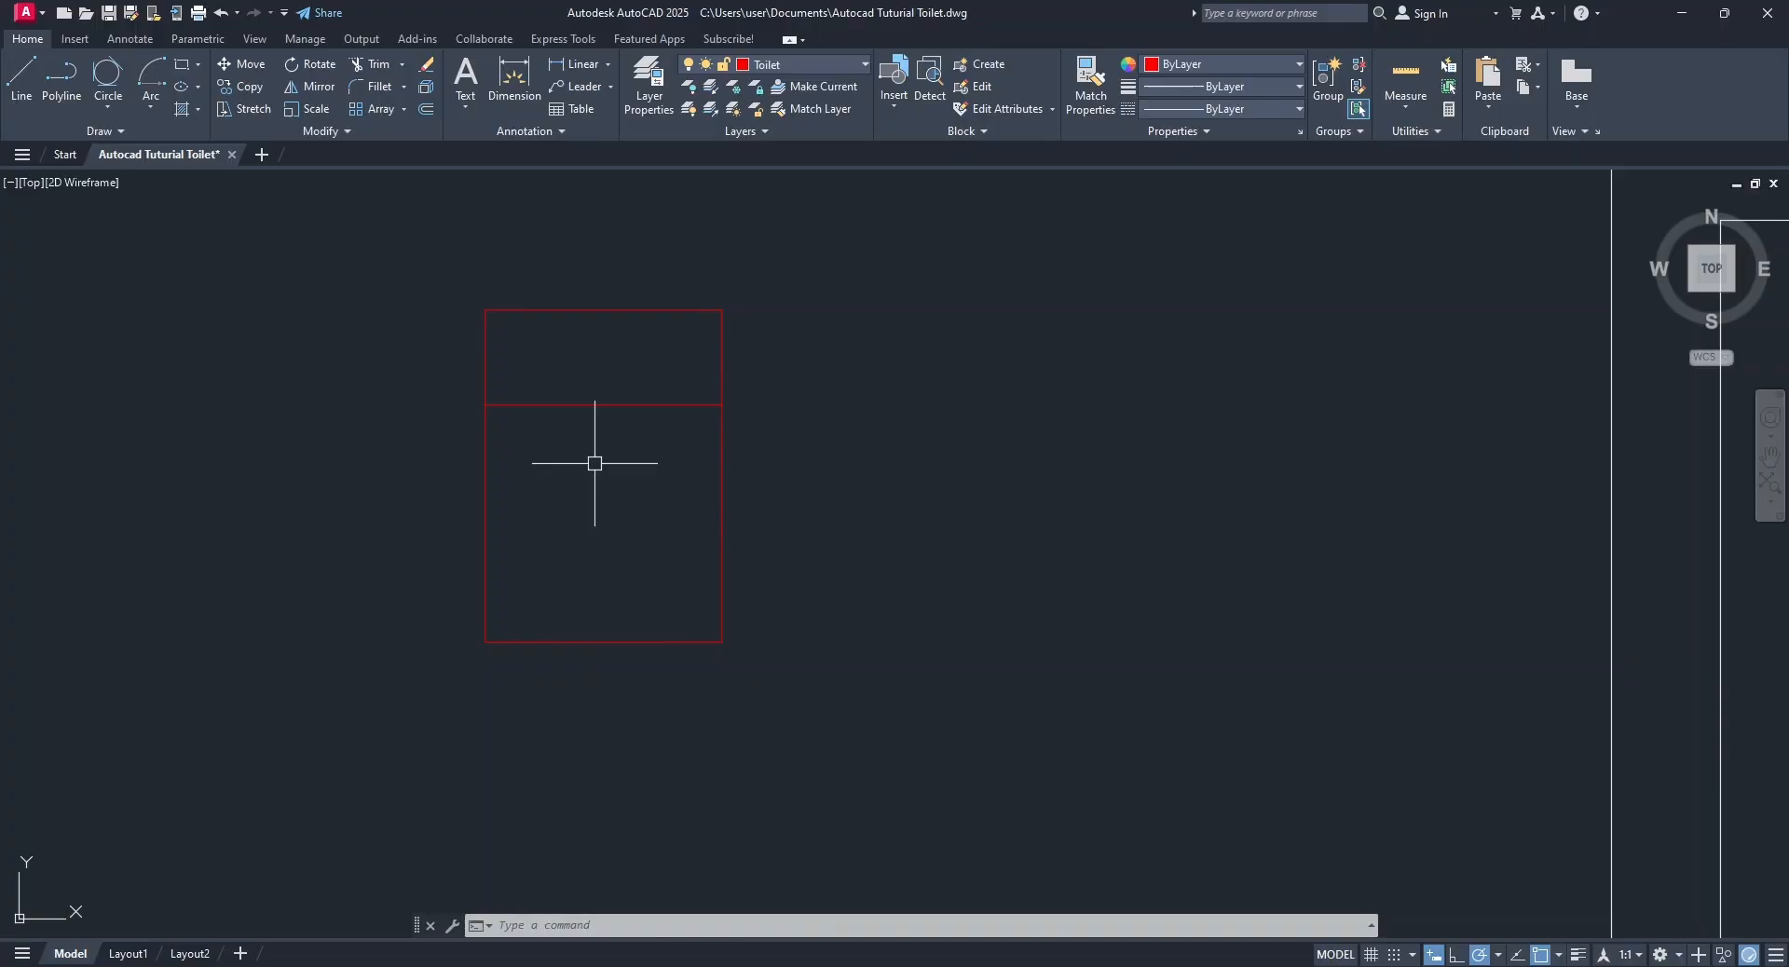
click(107, 108)
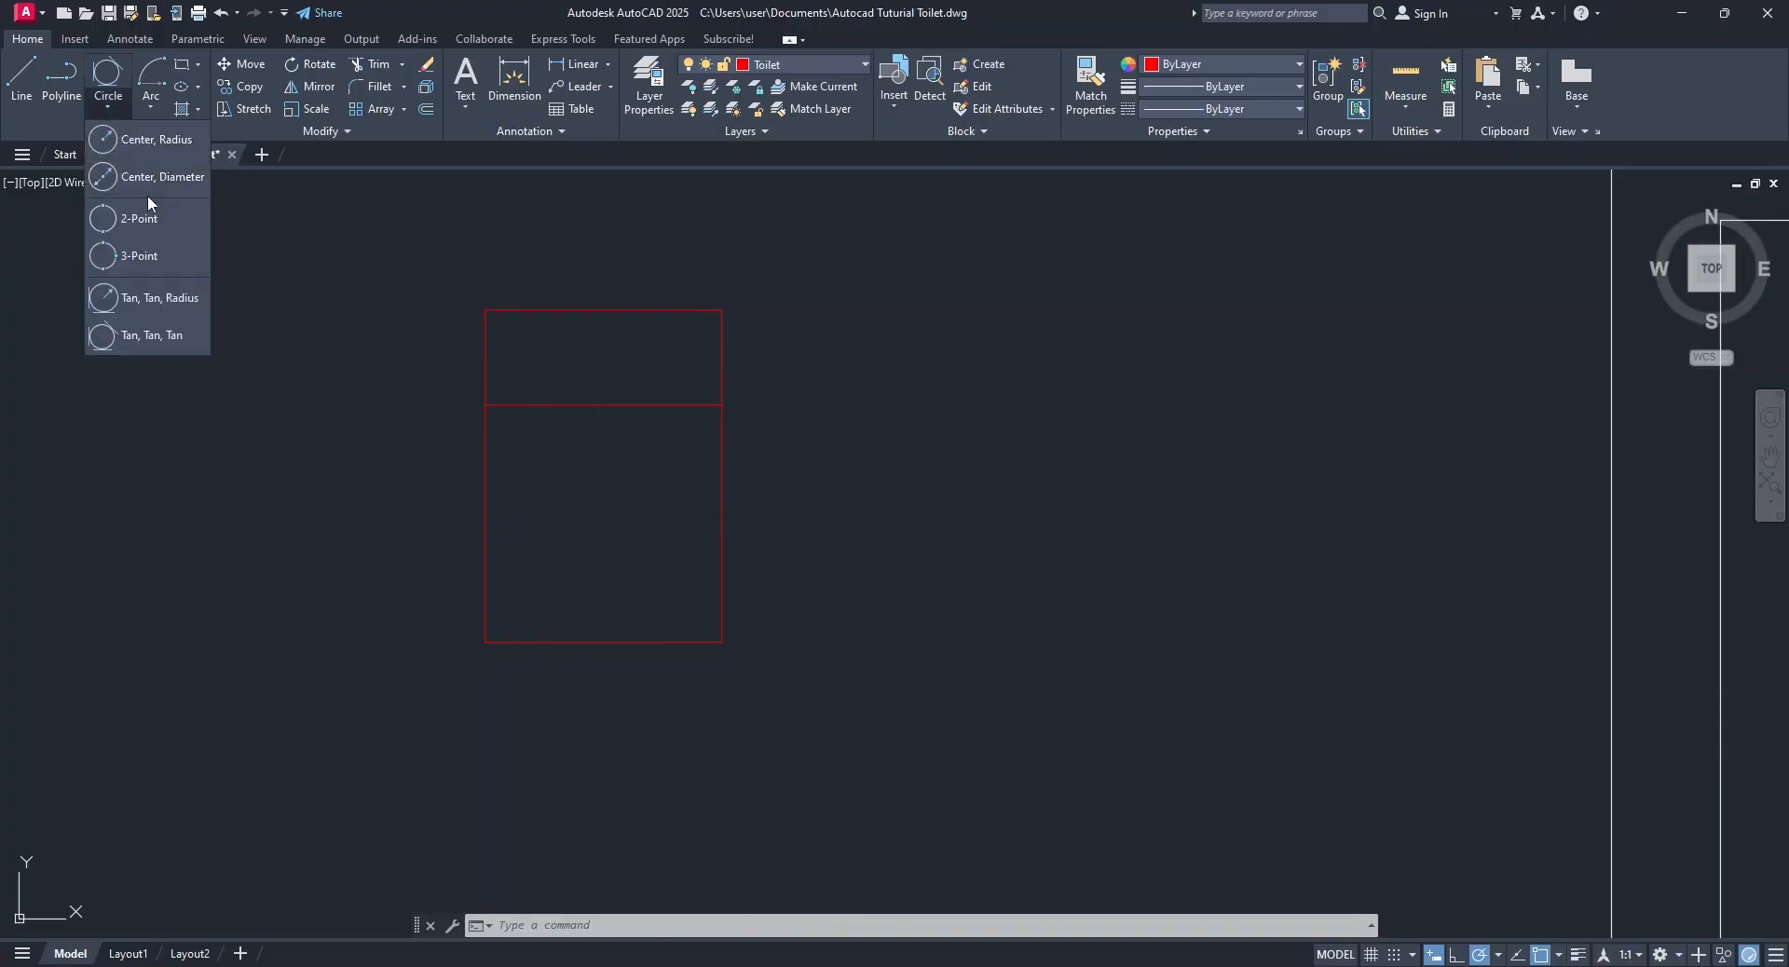
click(152, 140)
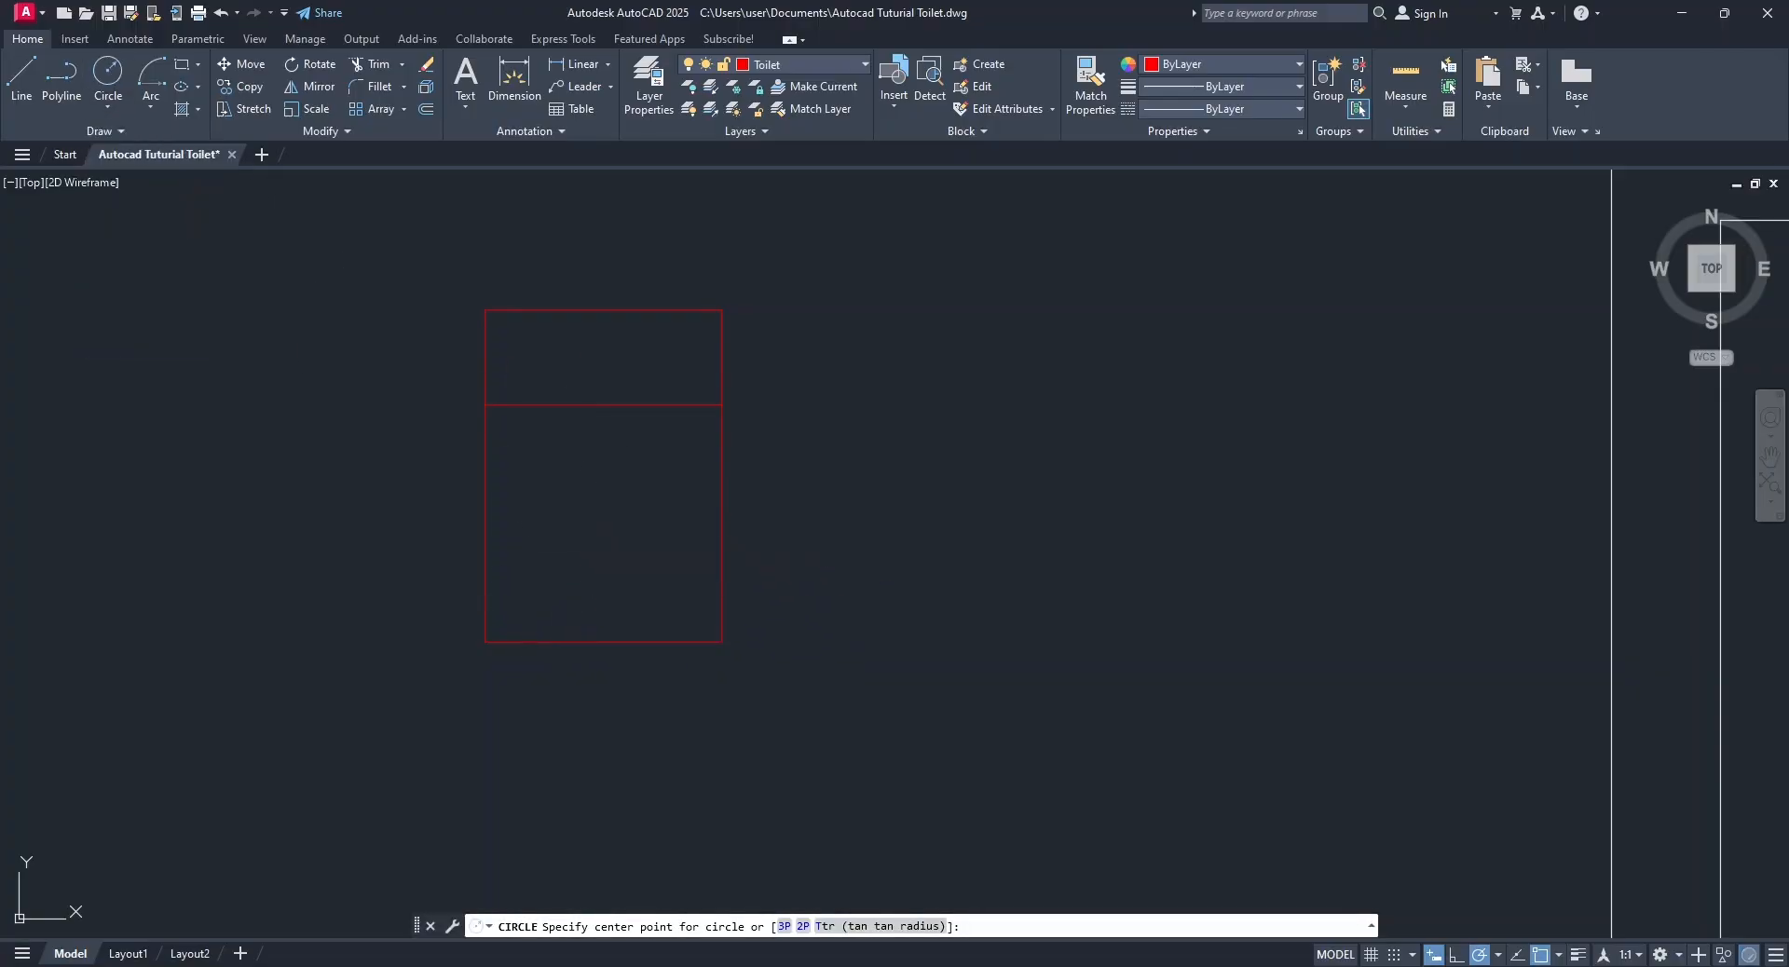
click(580, 531)
click(747, 467)
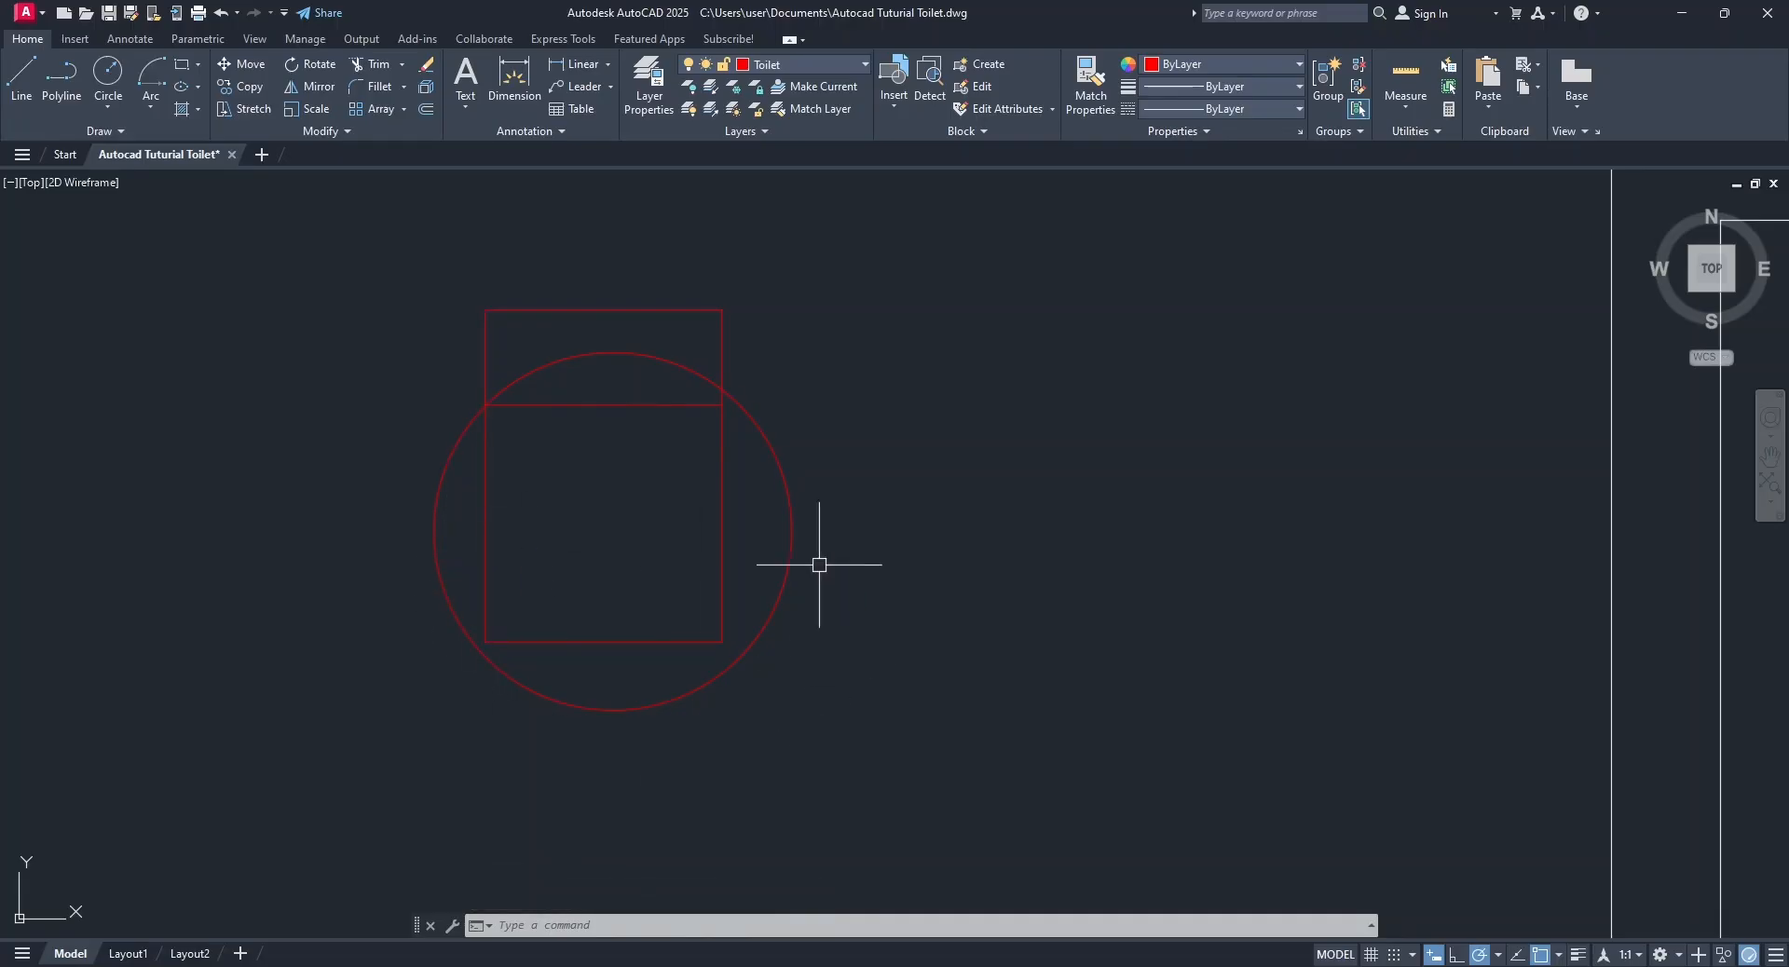
click(791, 559)
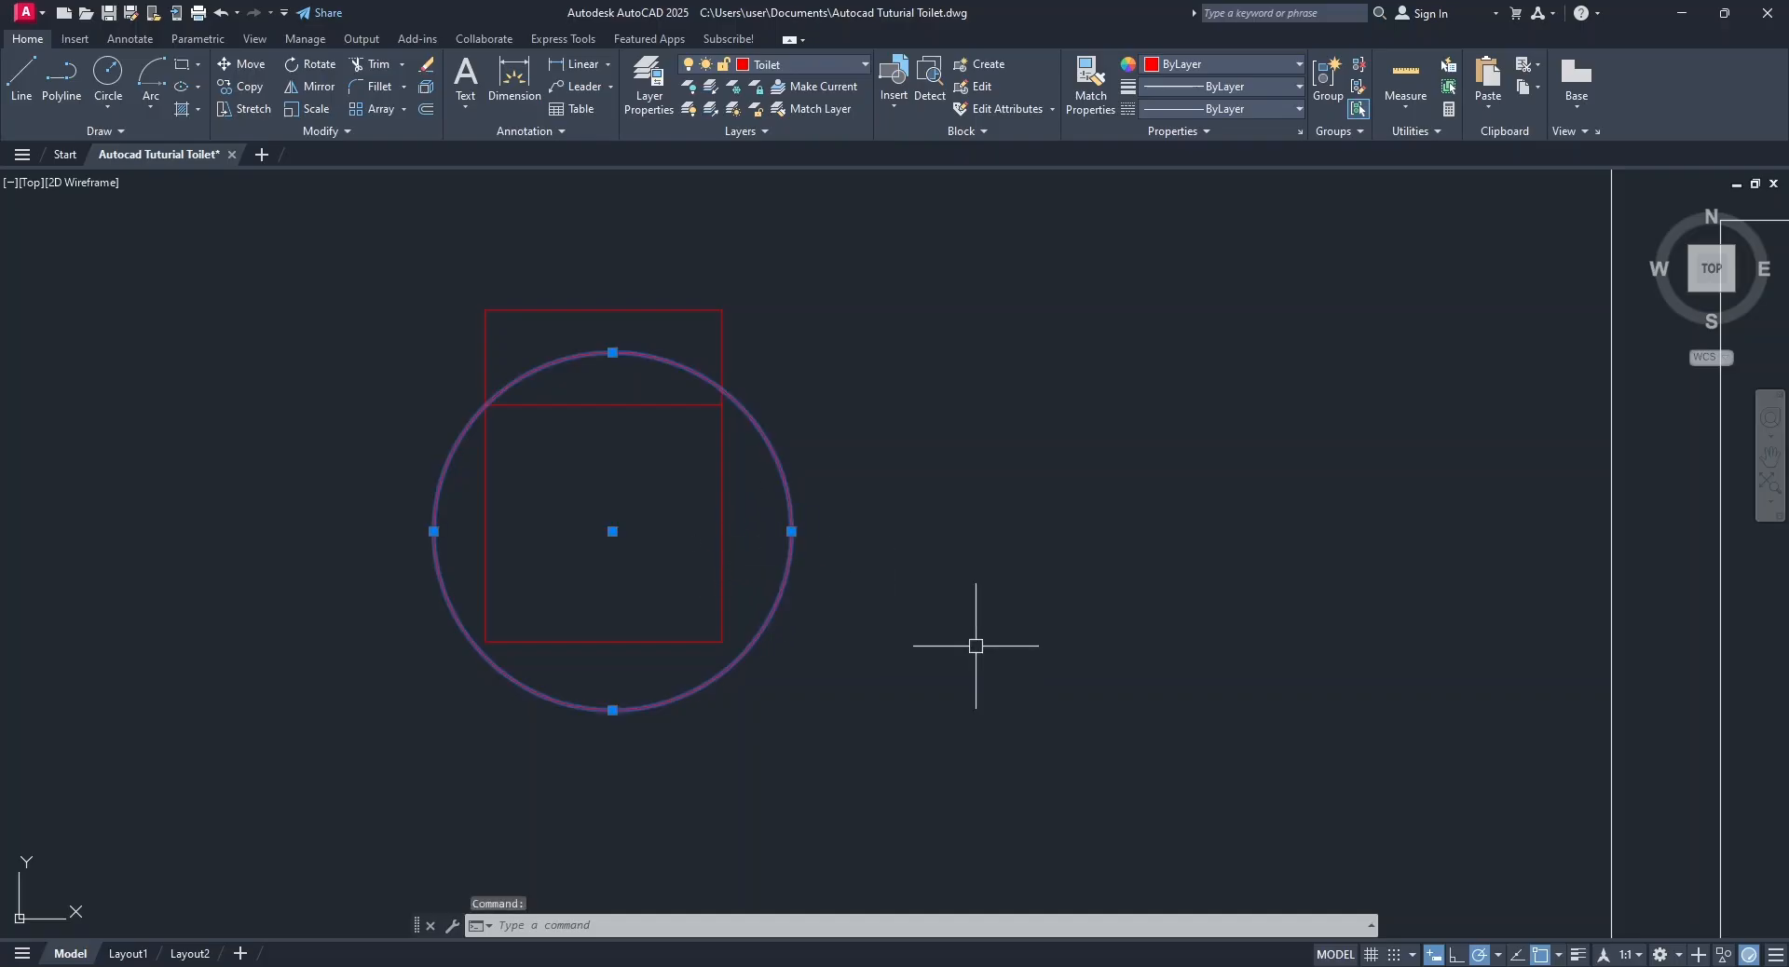
key(Delete)
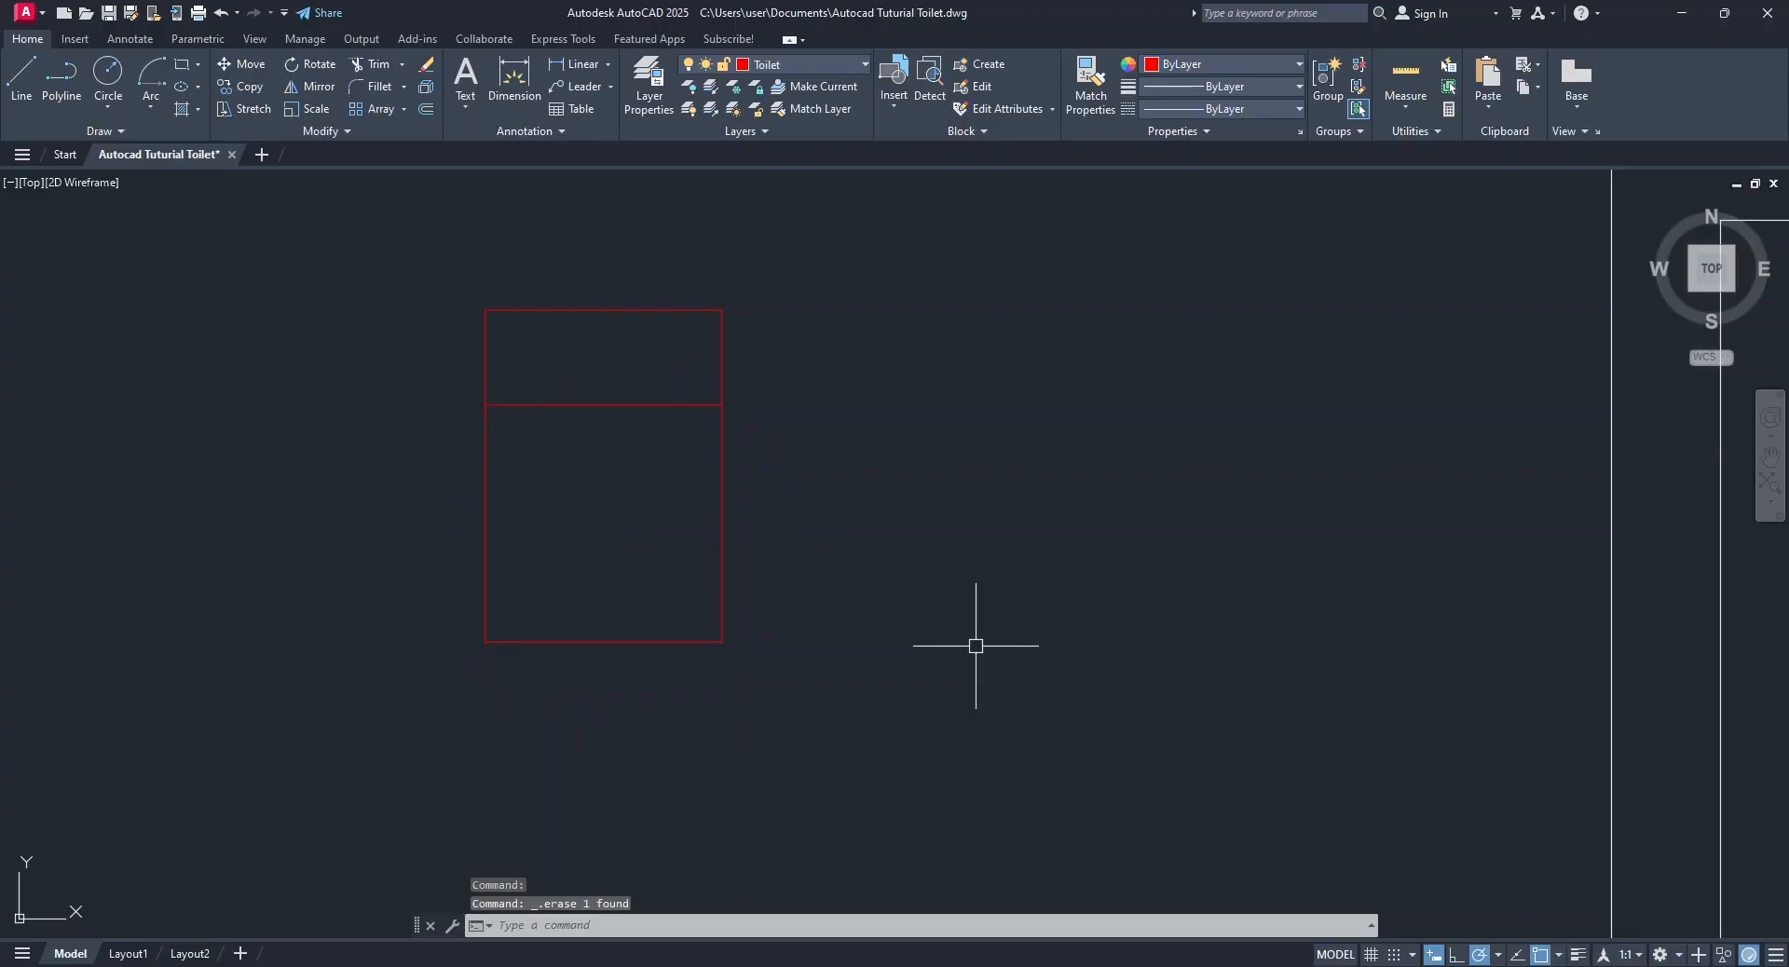
Draw an ellipse for the toilet bowl from the cistern line's midpoint to the bottom line's midpoint, with a 150 distance to the other axis.
click(198, 87)
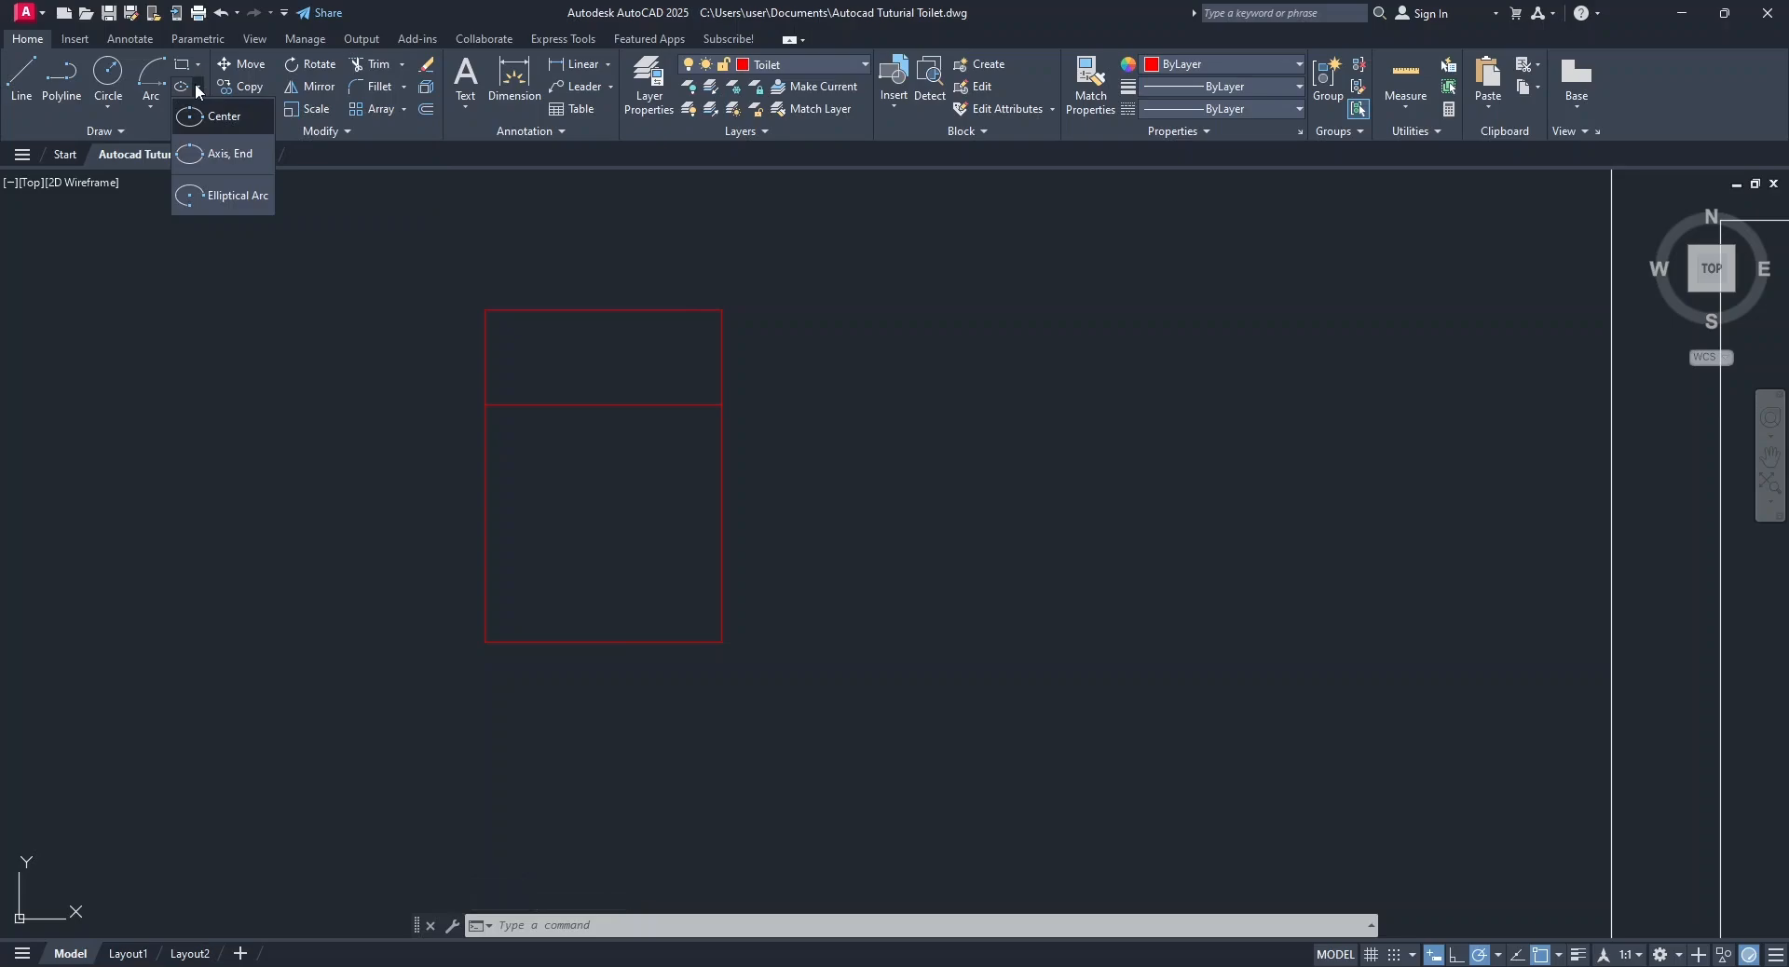
click(227, 160)
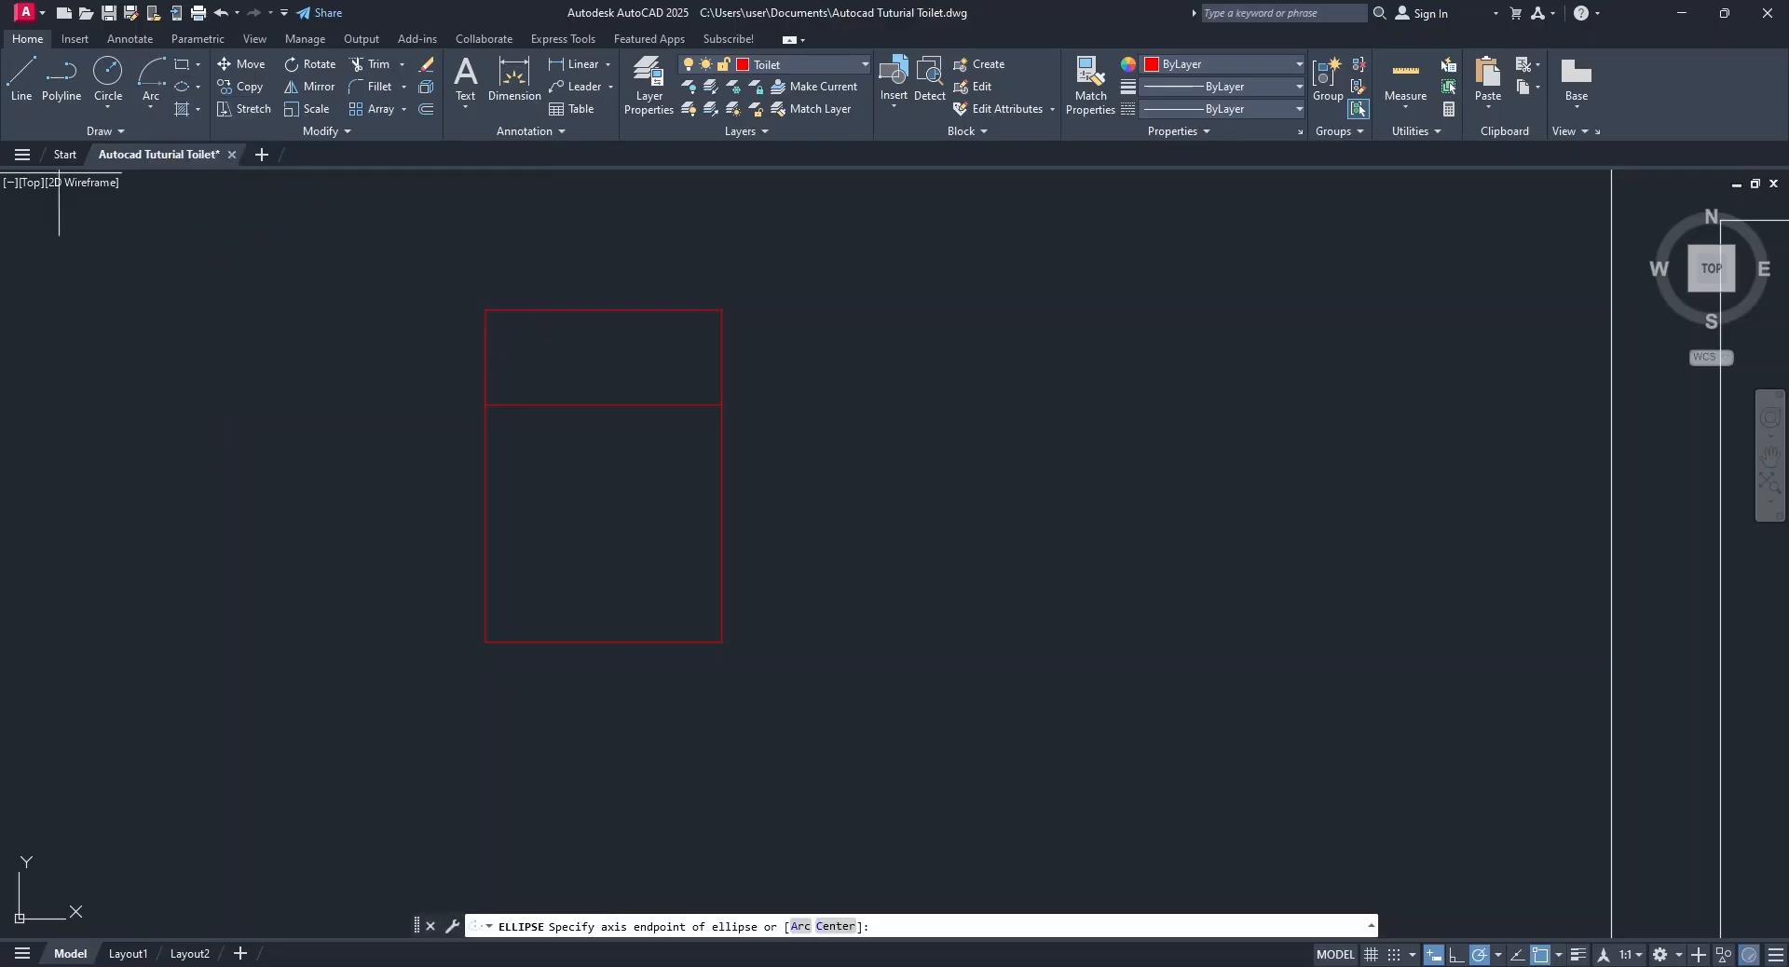
click(602, 405)
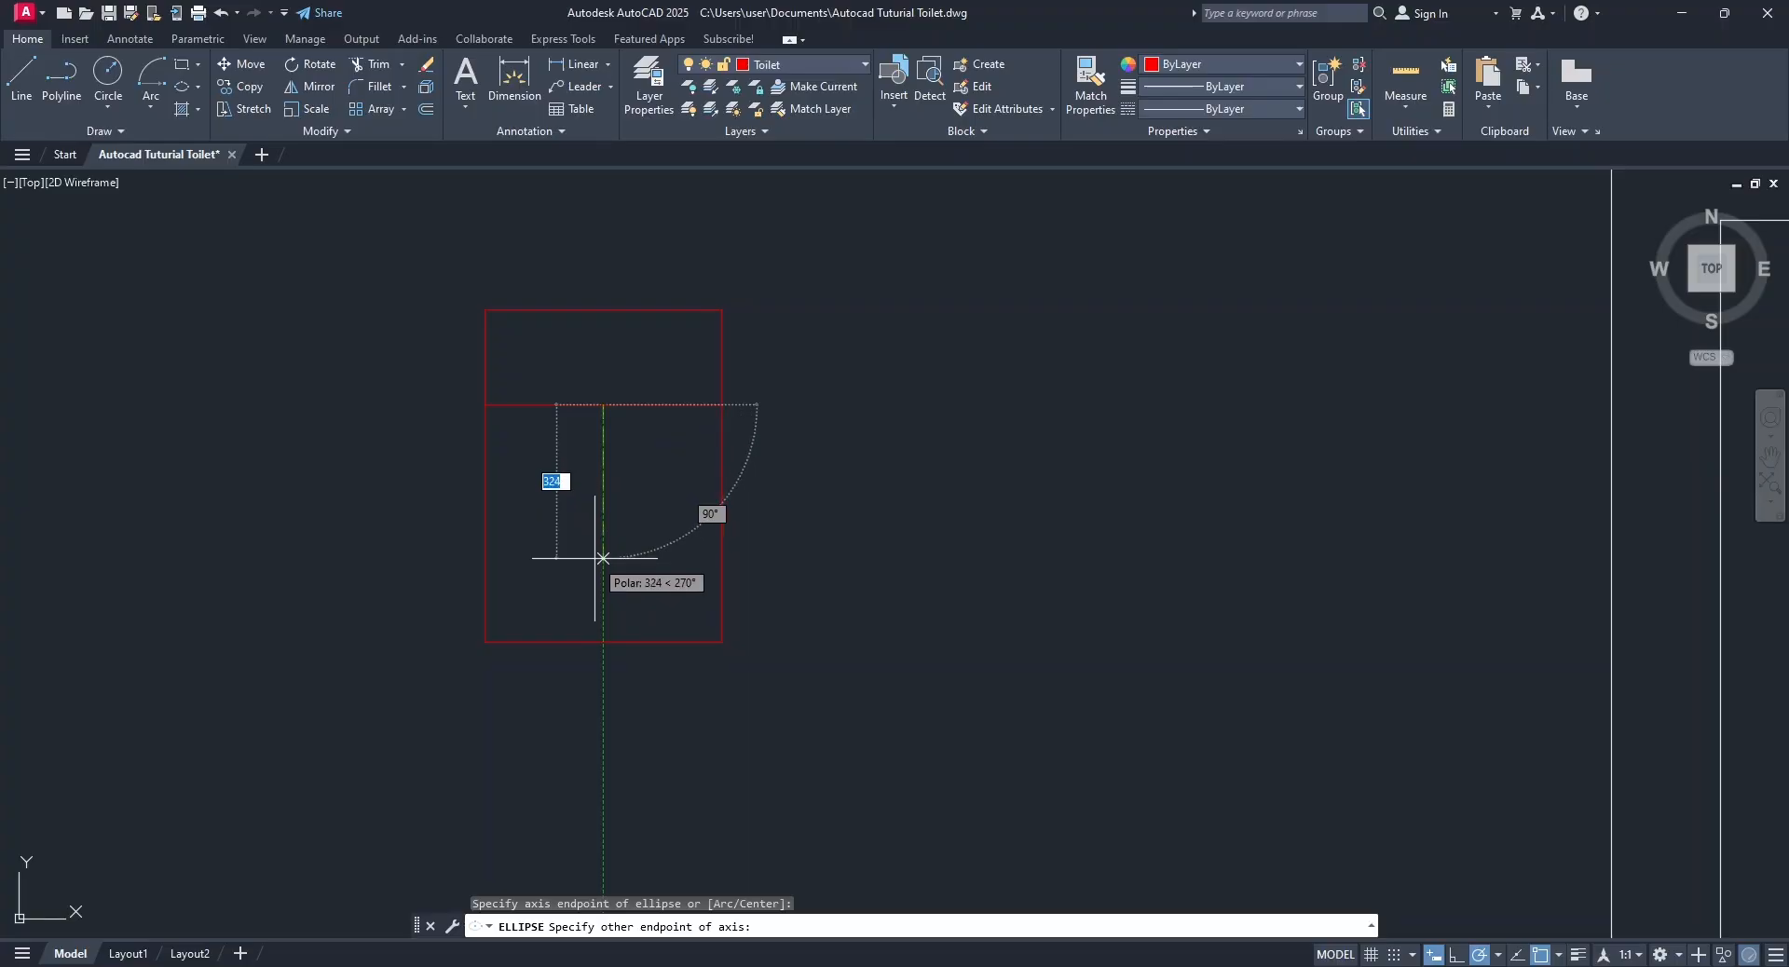
click(606, 648)
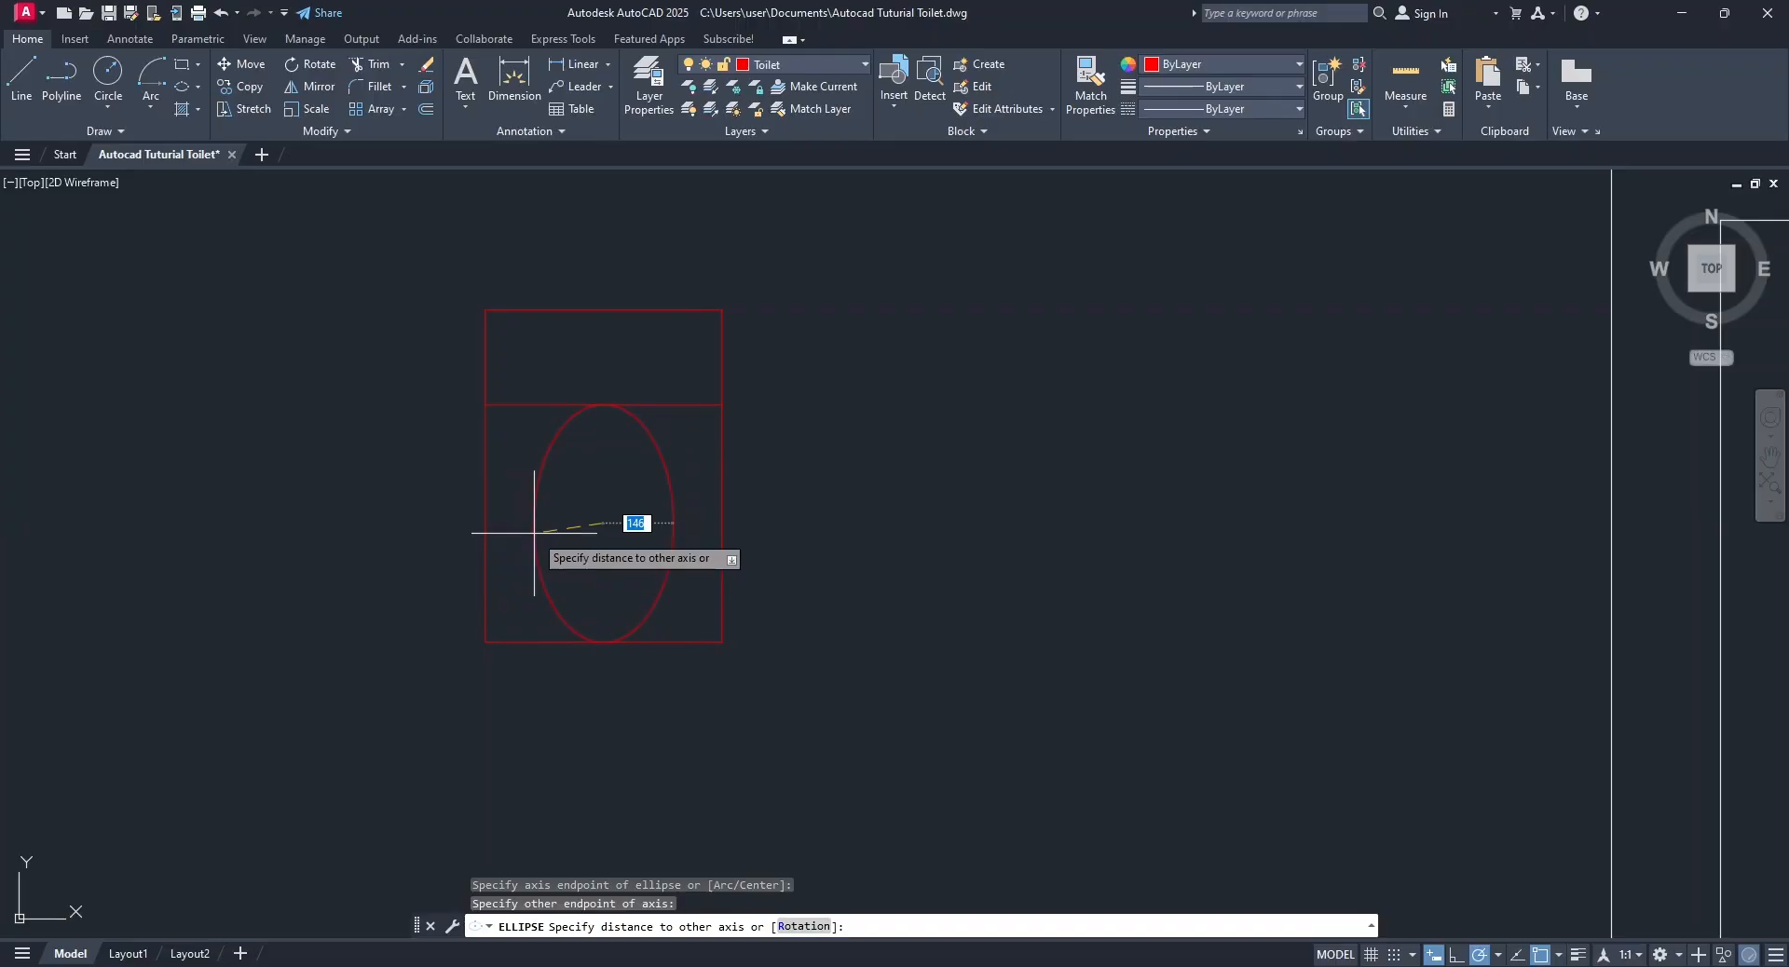
text(150)
key(Return)
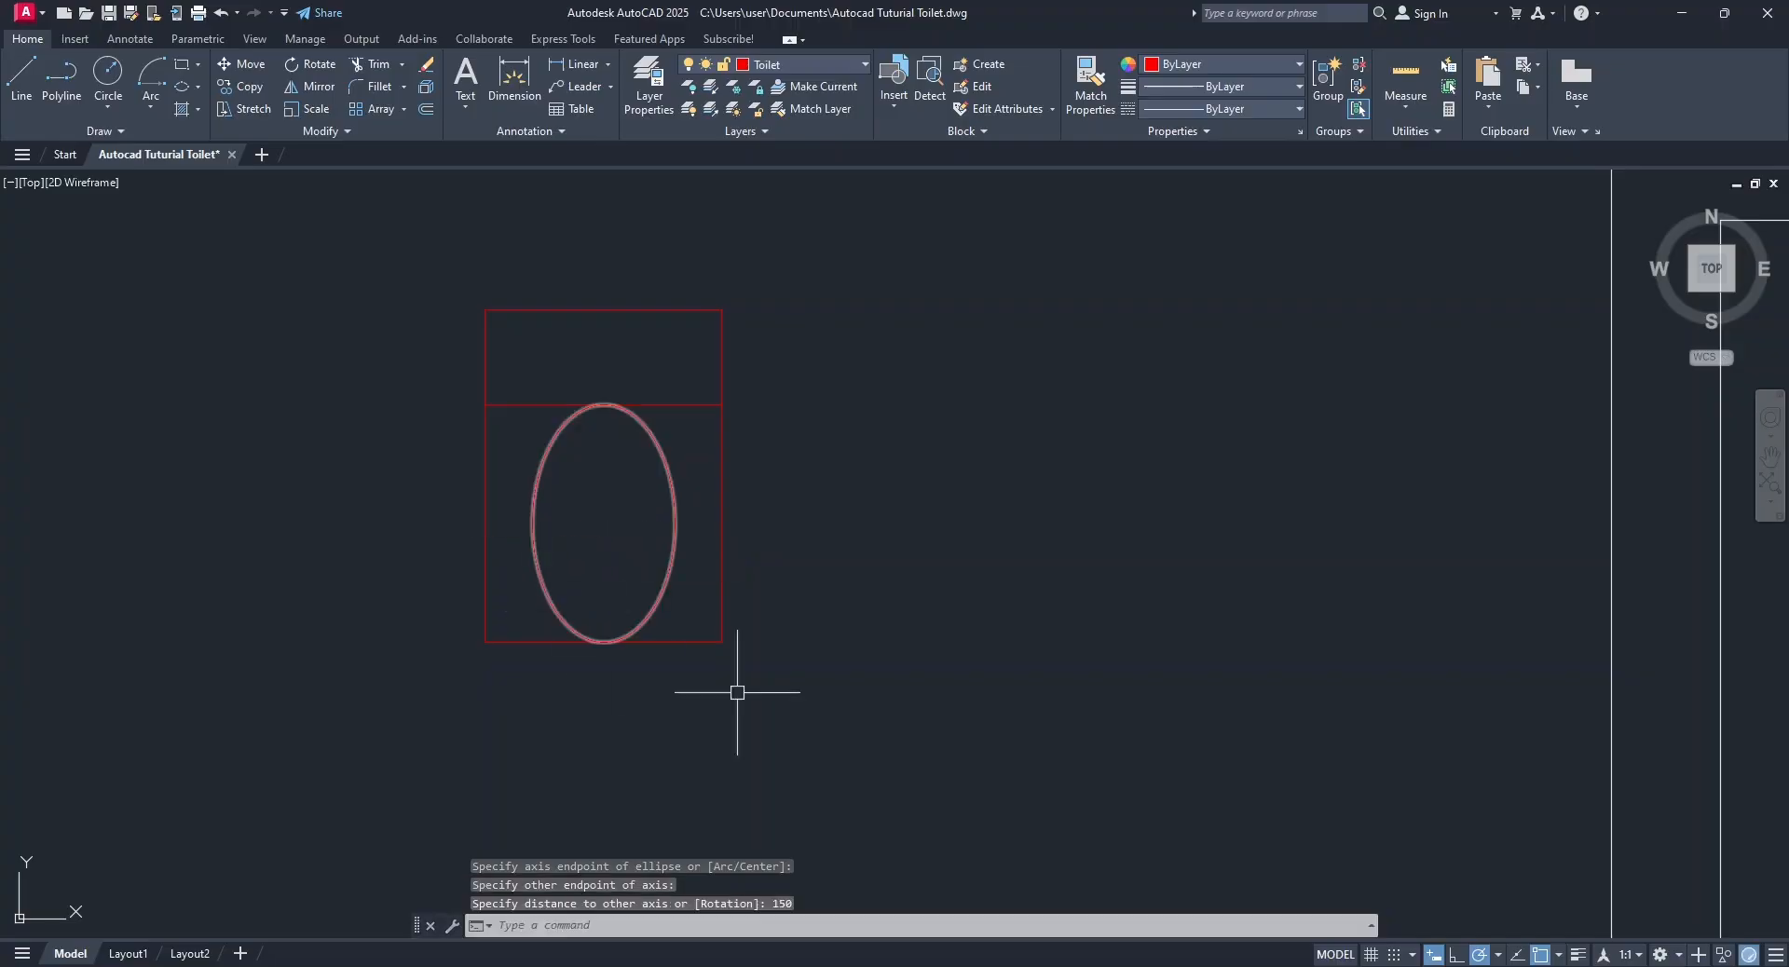
Offset the cistern's lower line 50 downward so it crosses the top of the bowl ellipse.
click(683, 404)
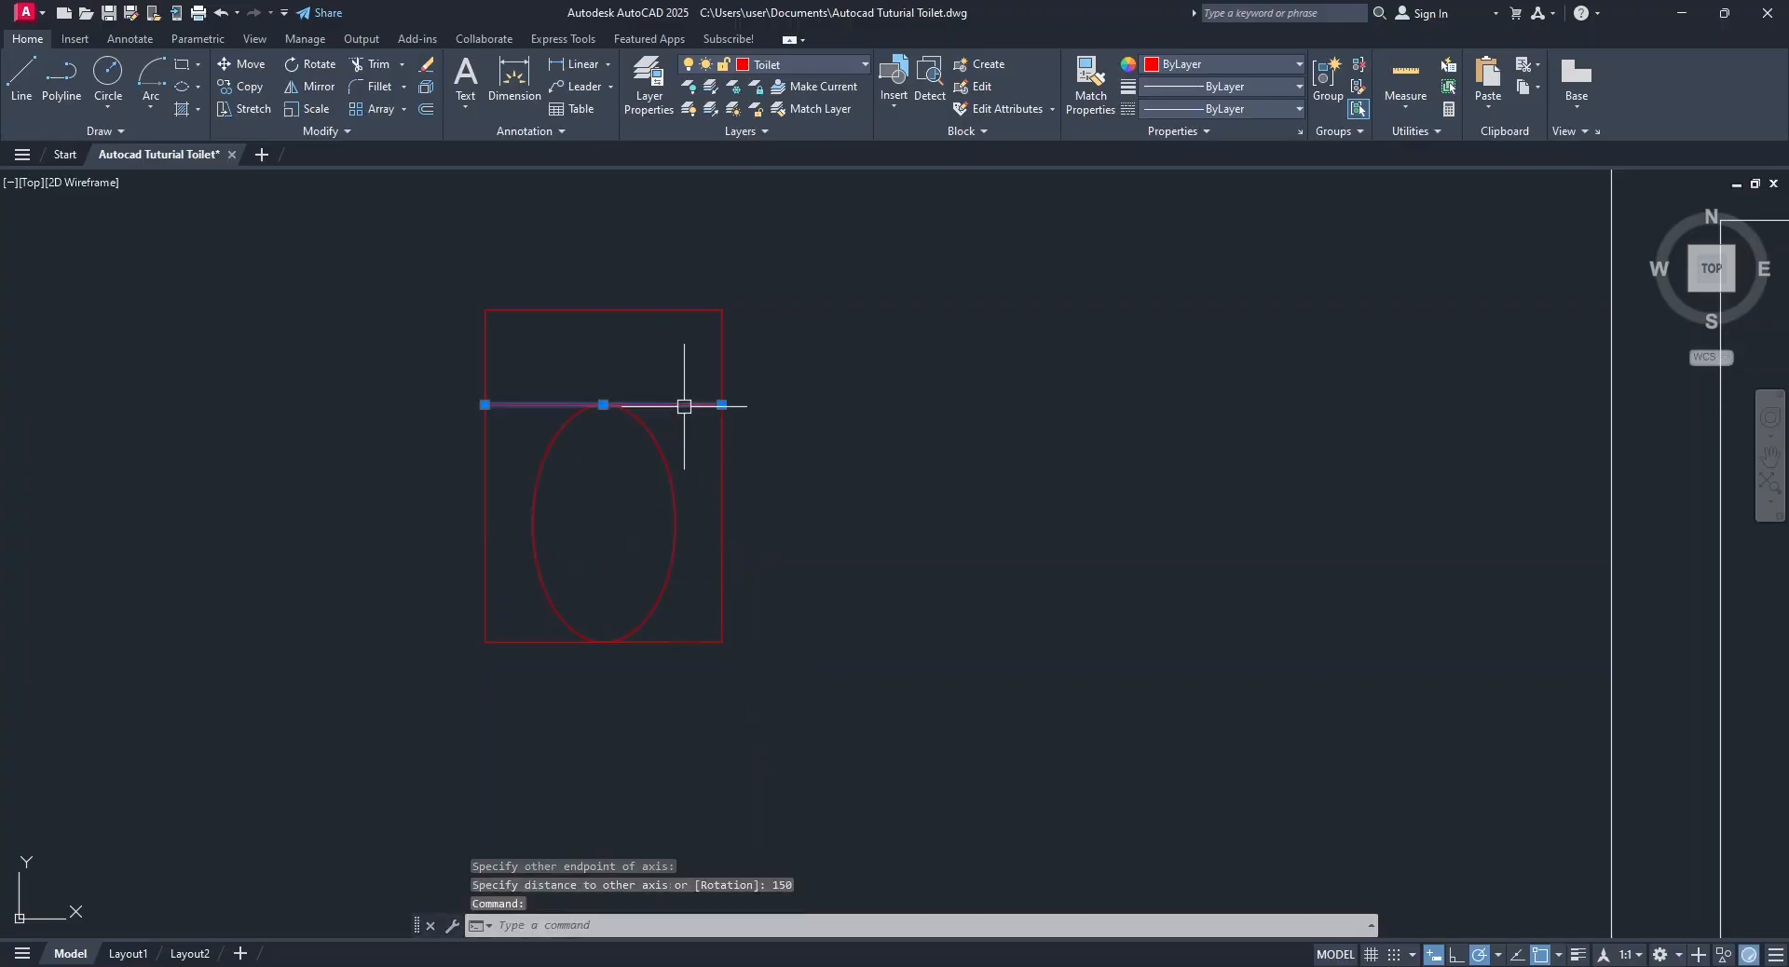
click(425, 109)
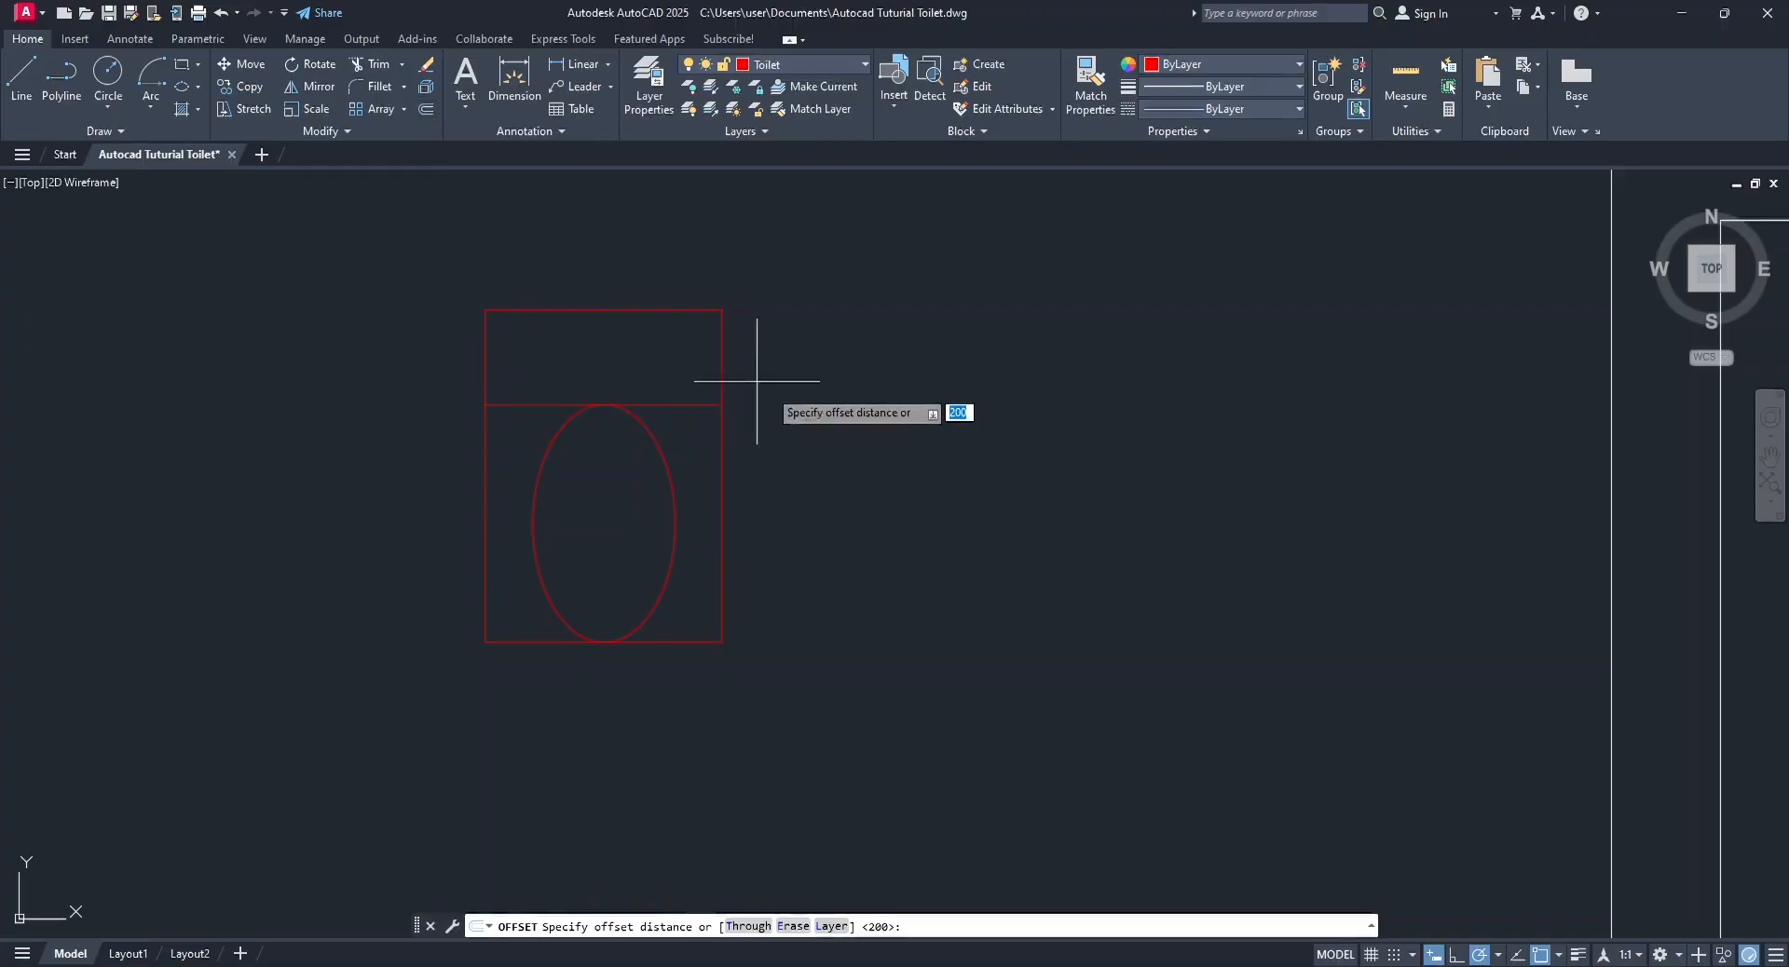
text(50)
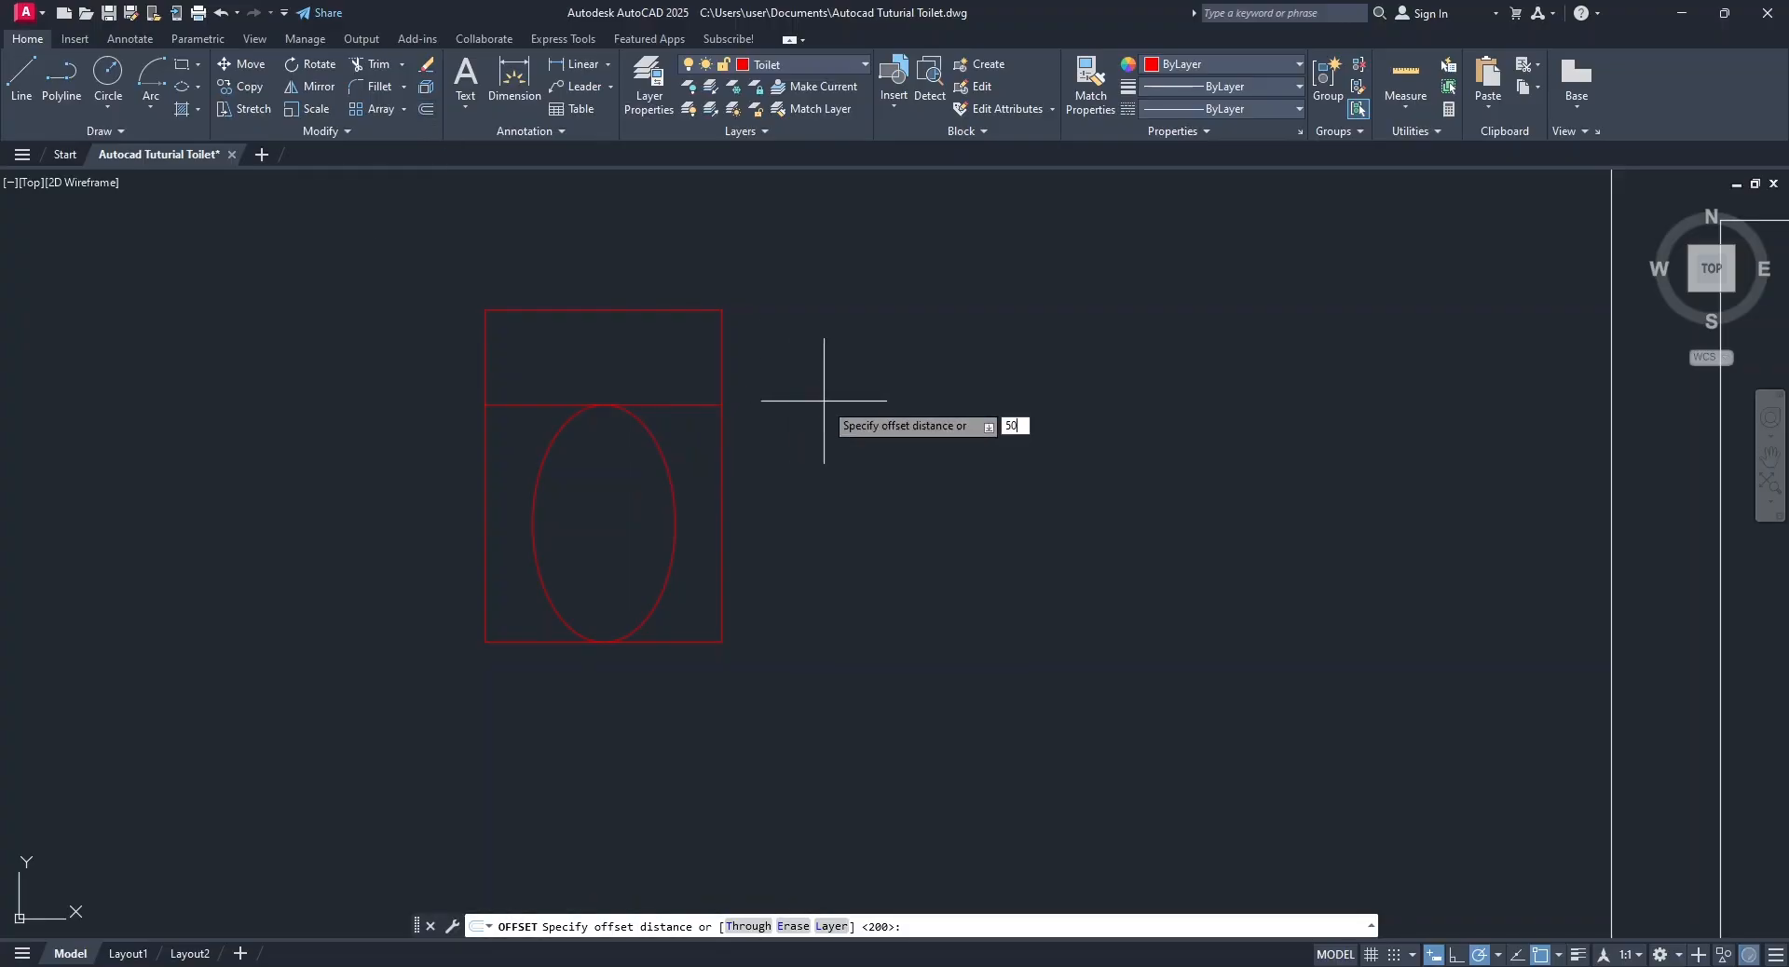
key(Return)
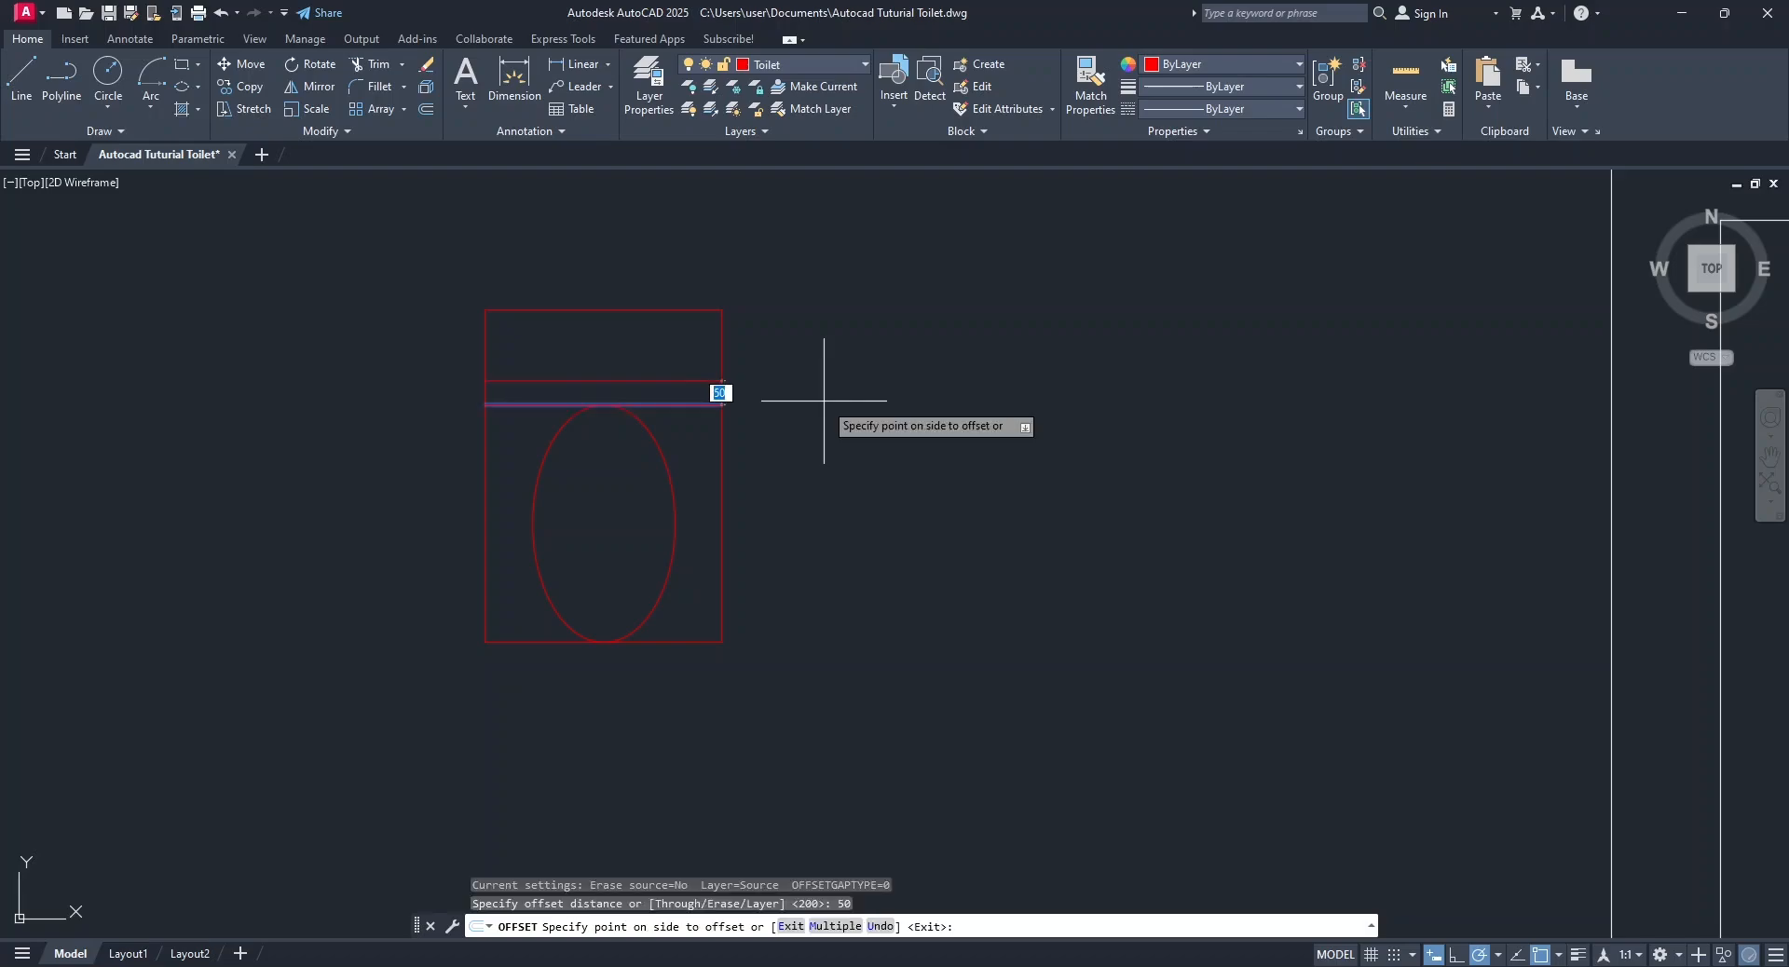
click(851, 691)
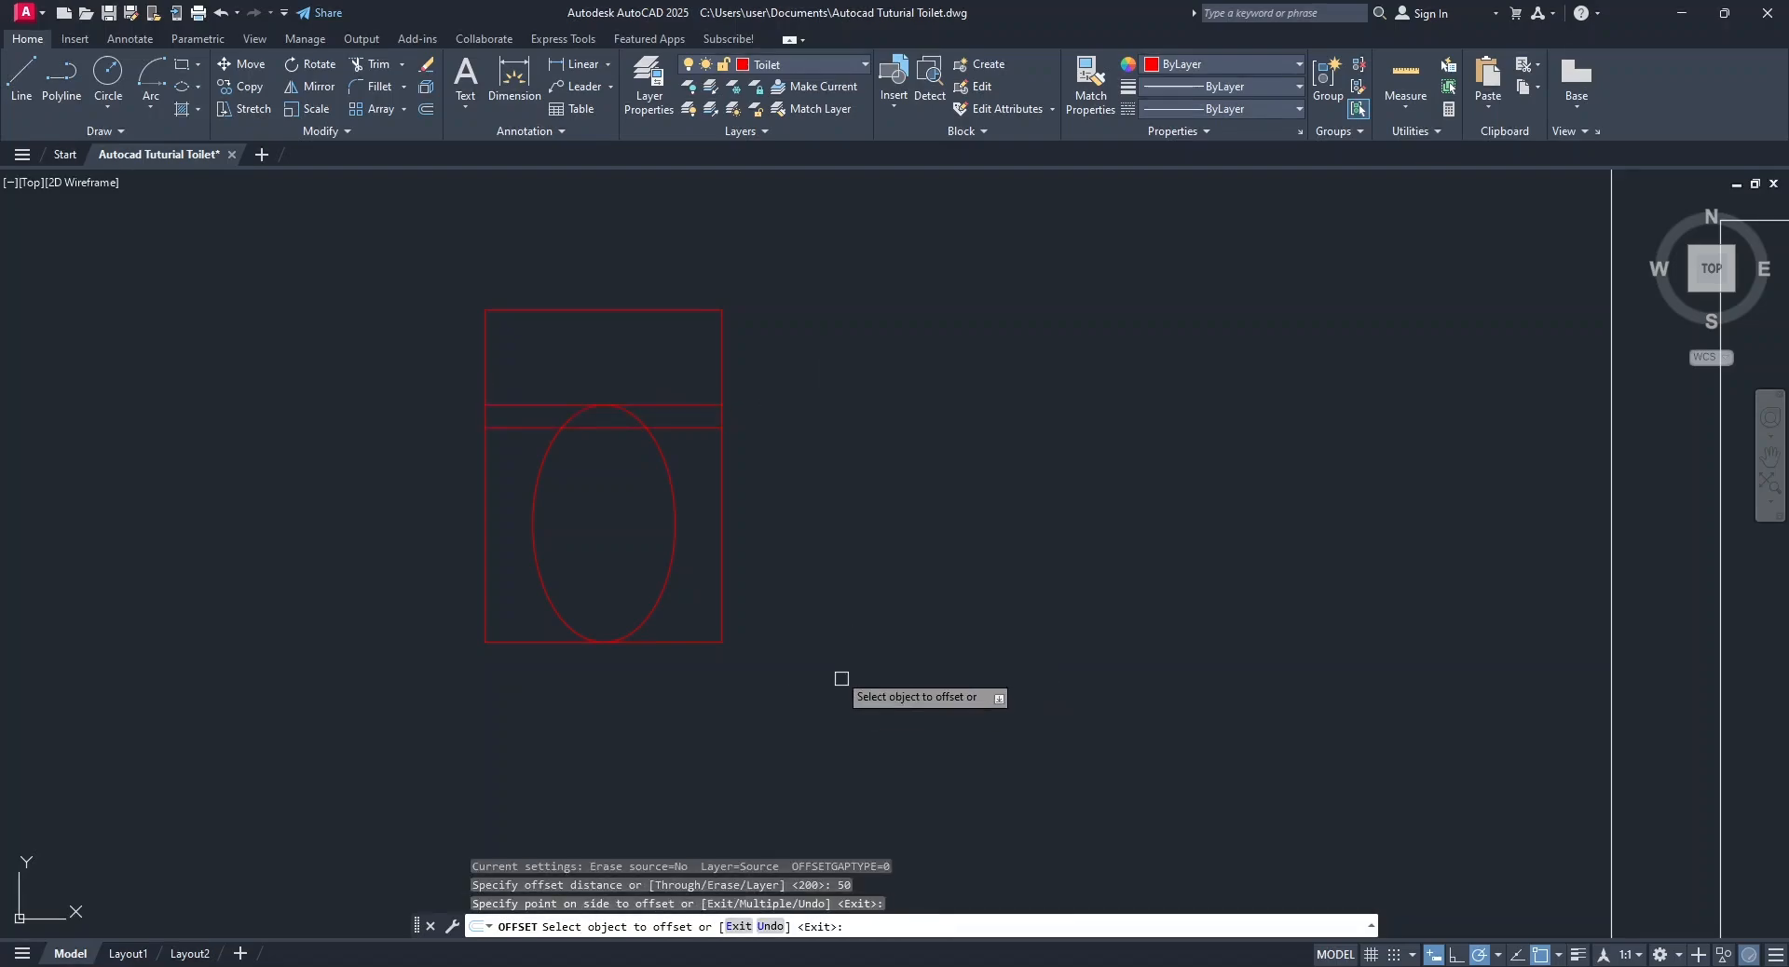
key(Escape)
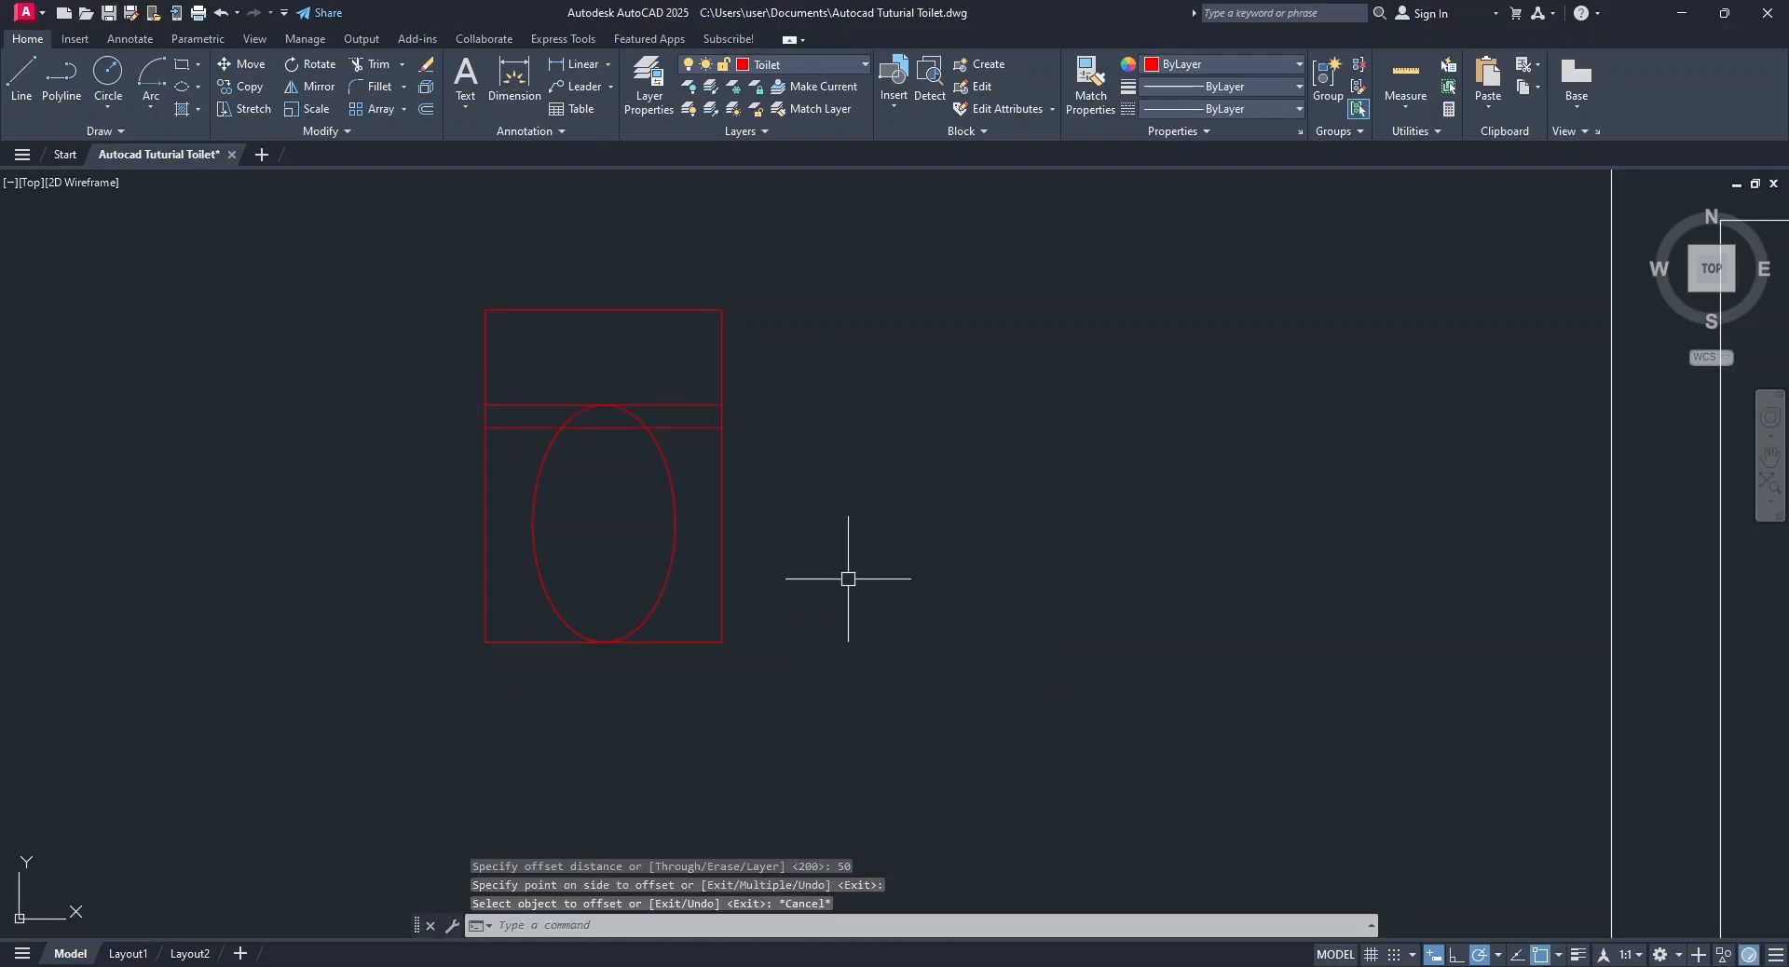
Trim the ellipse above the offset line, the offset line's ends outside the bowl, and both rectangle sides below the cistern.
click(377, 65)
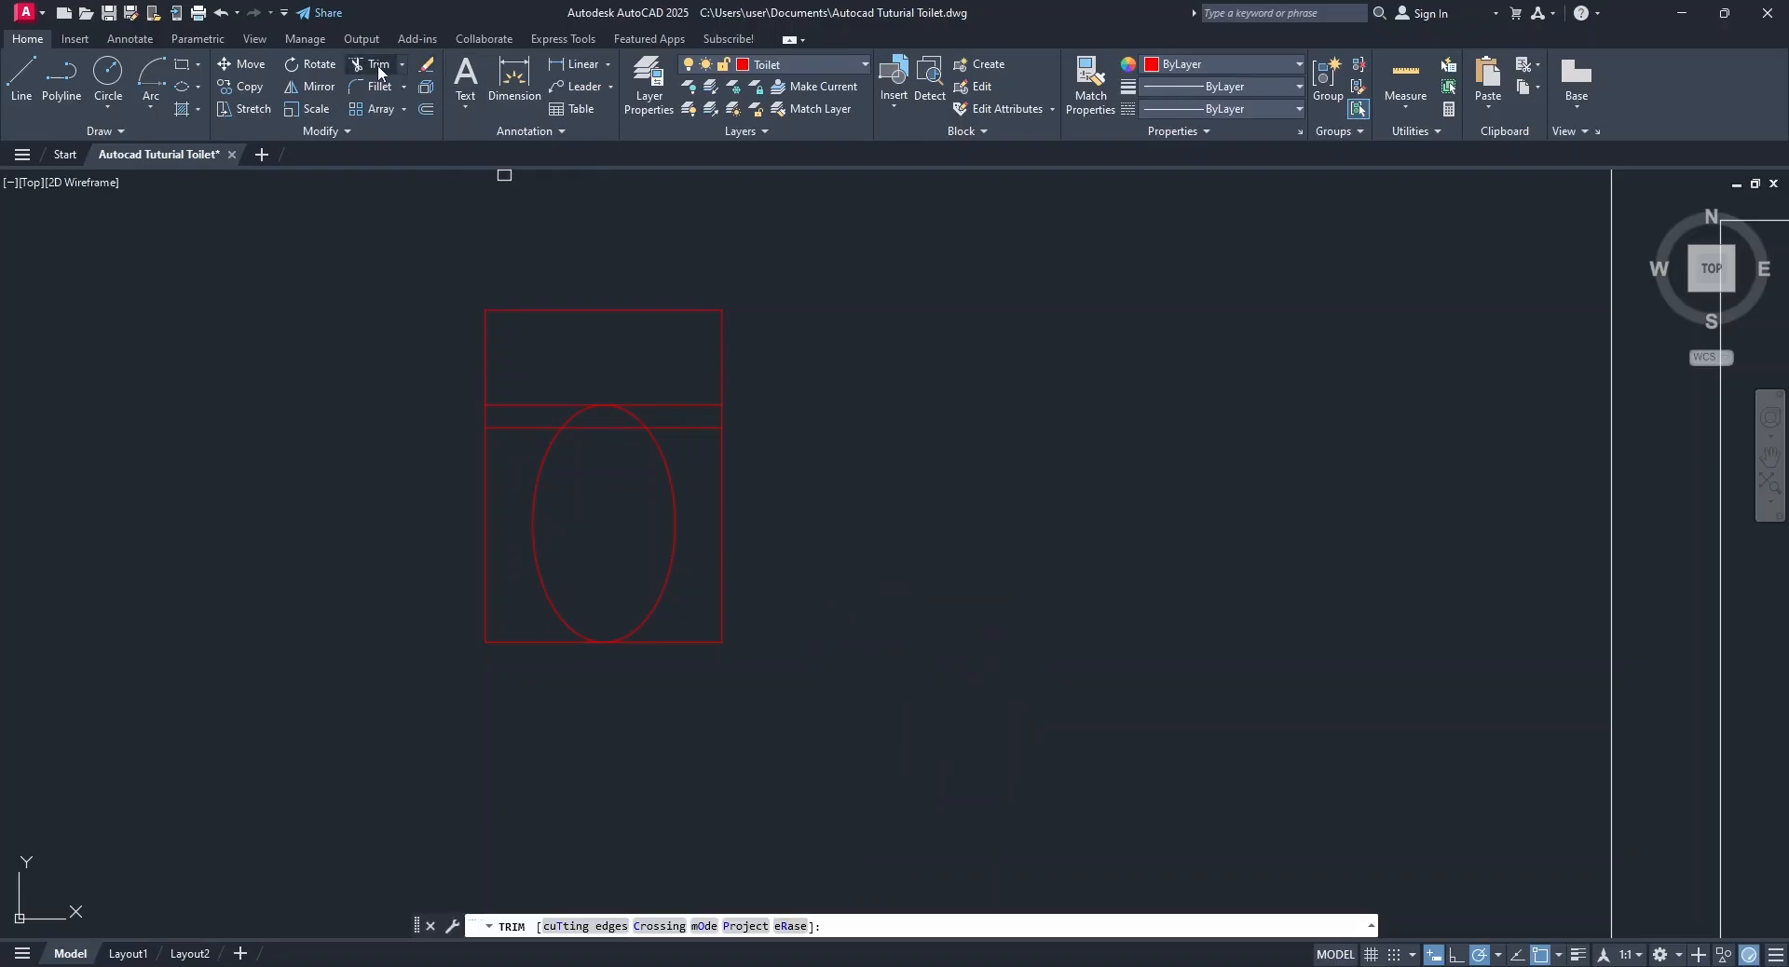
click(627, 415)
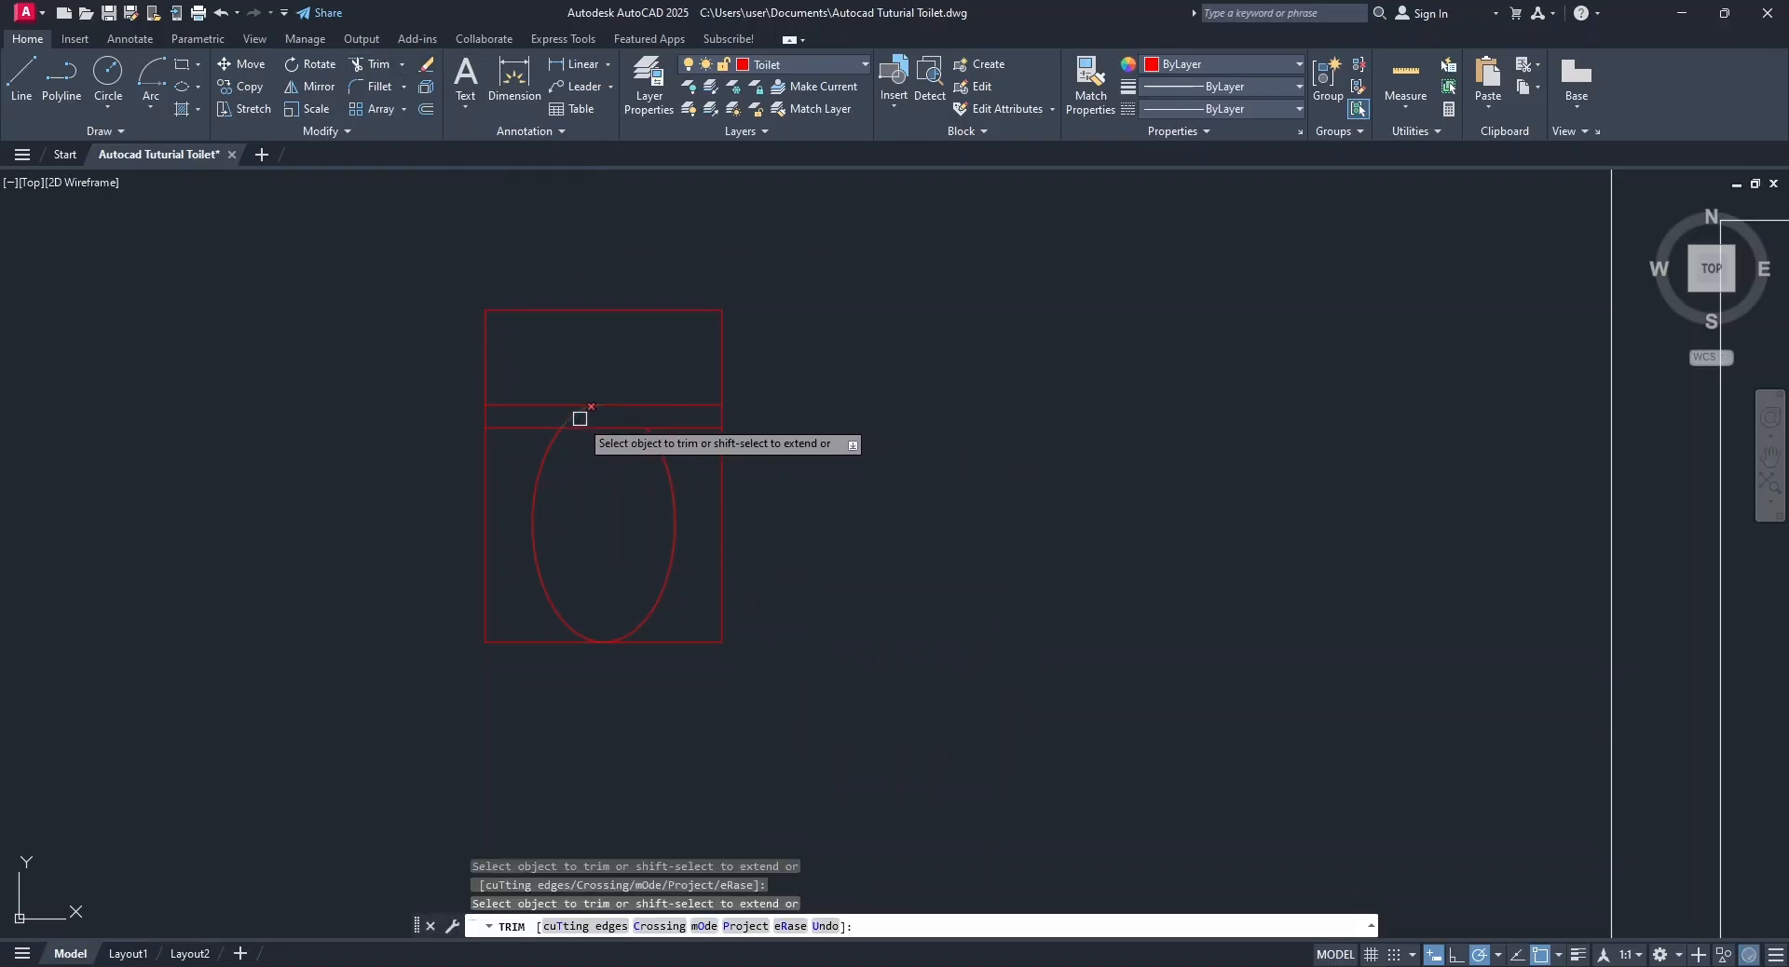
click(527, 428)
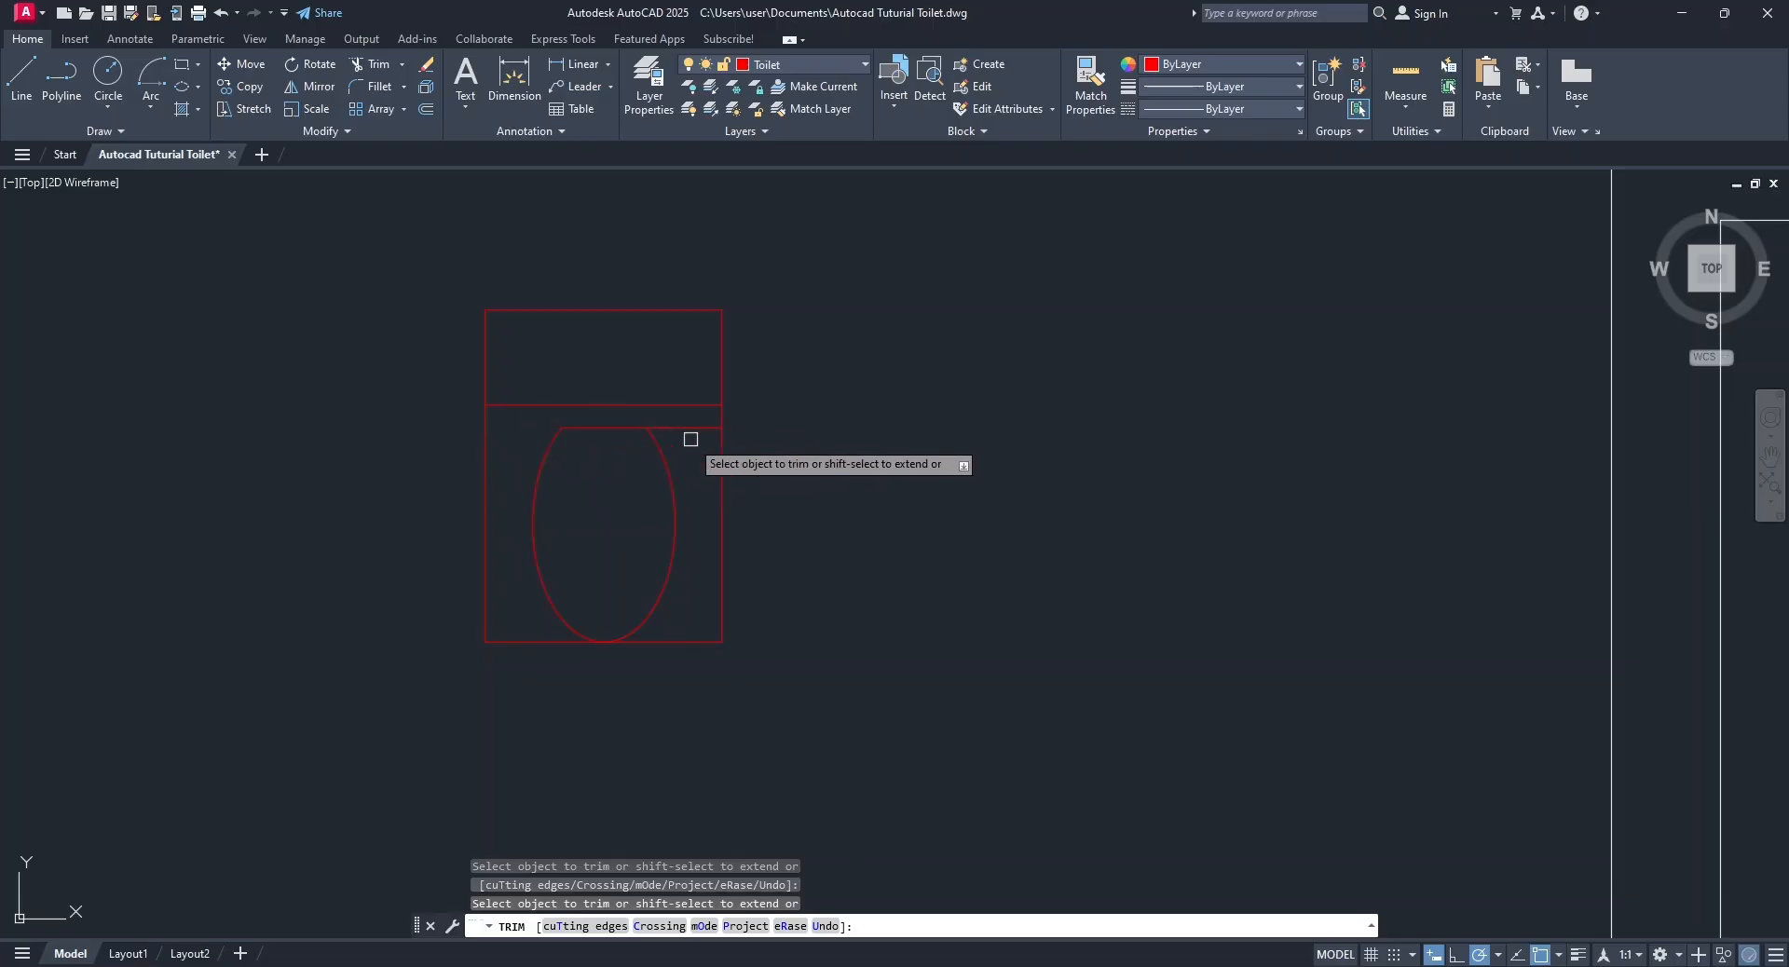
click(722, 451)
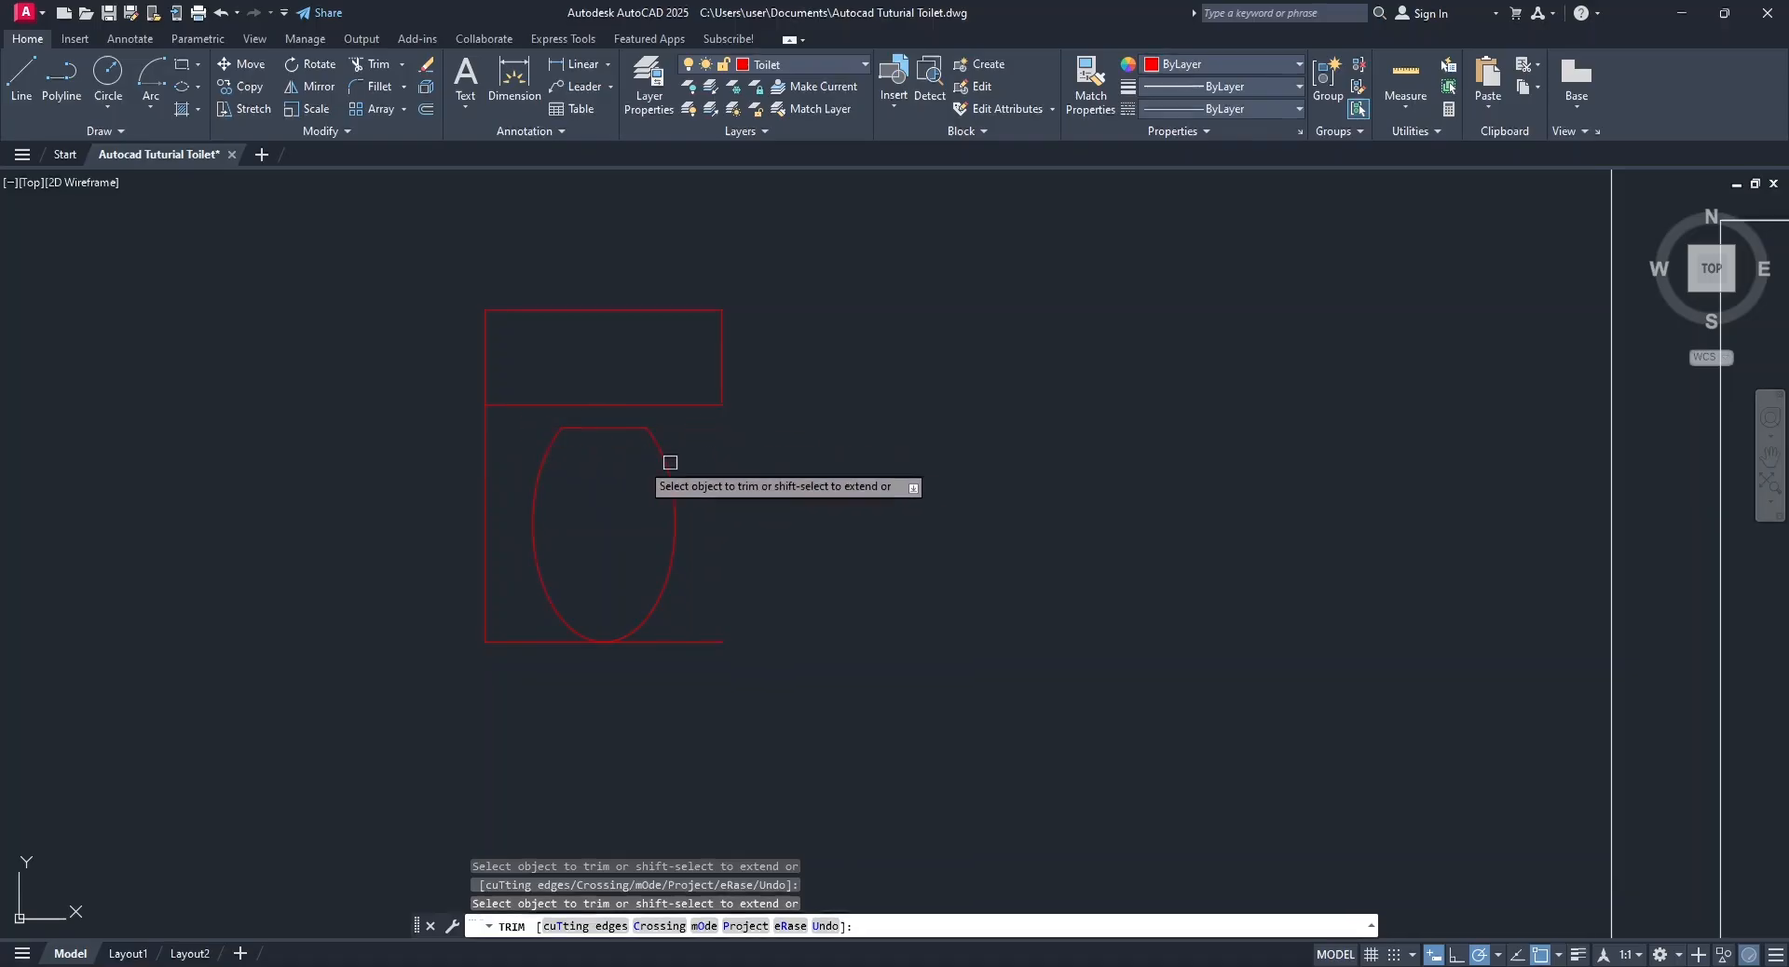
click(485, 453)
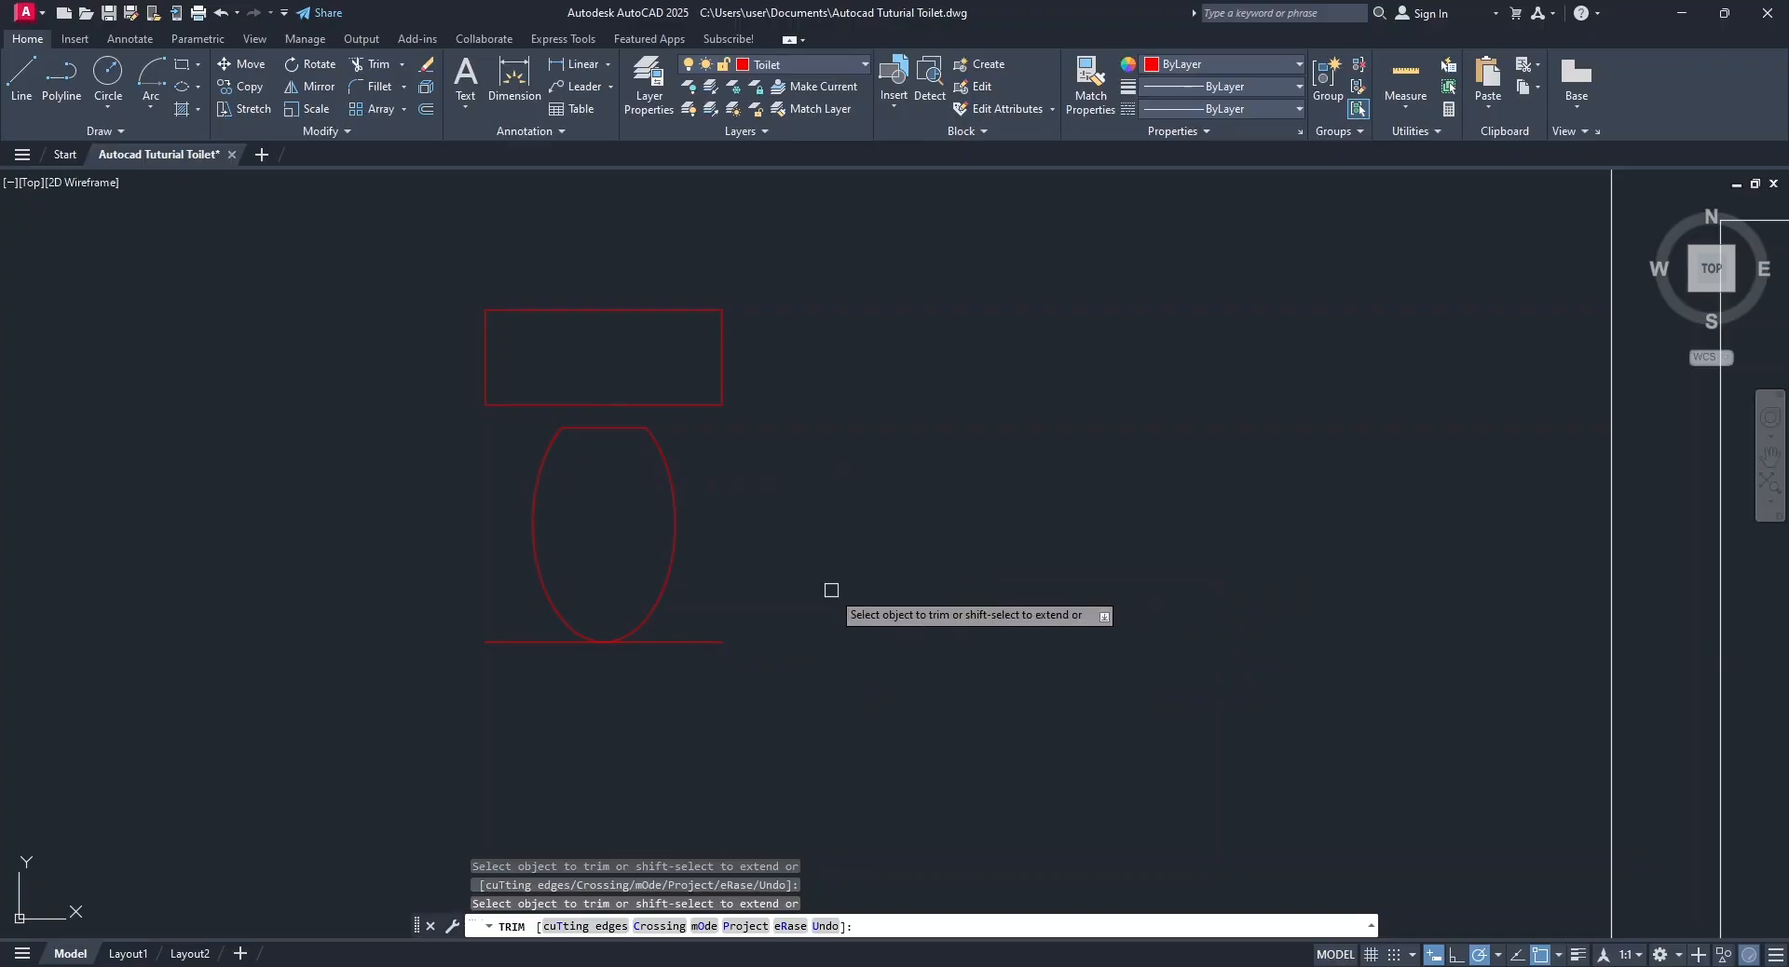
key(Escape)
Erase the leftover horizontal line below the toilet bowl.
click(706, 643)
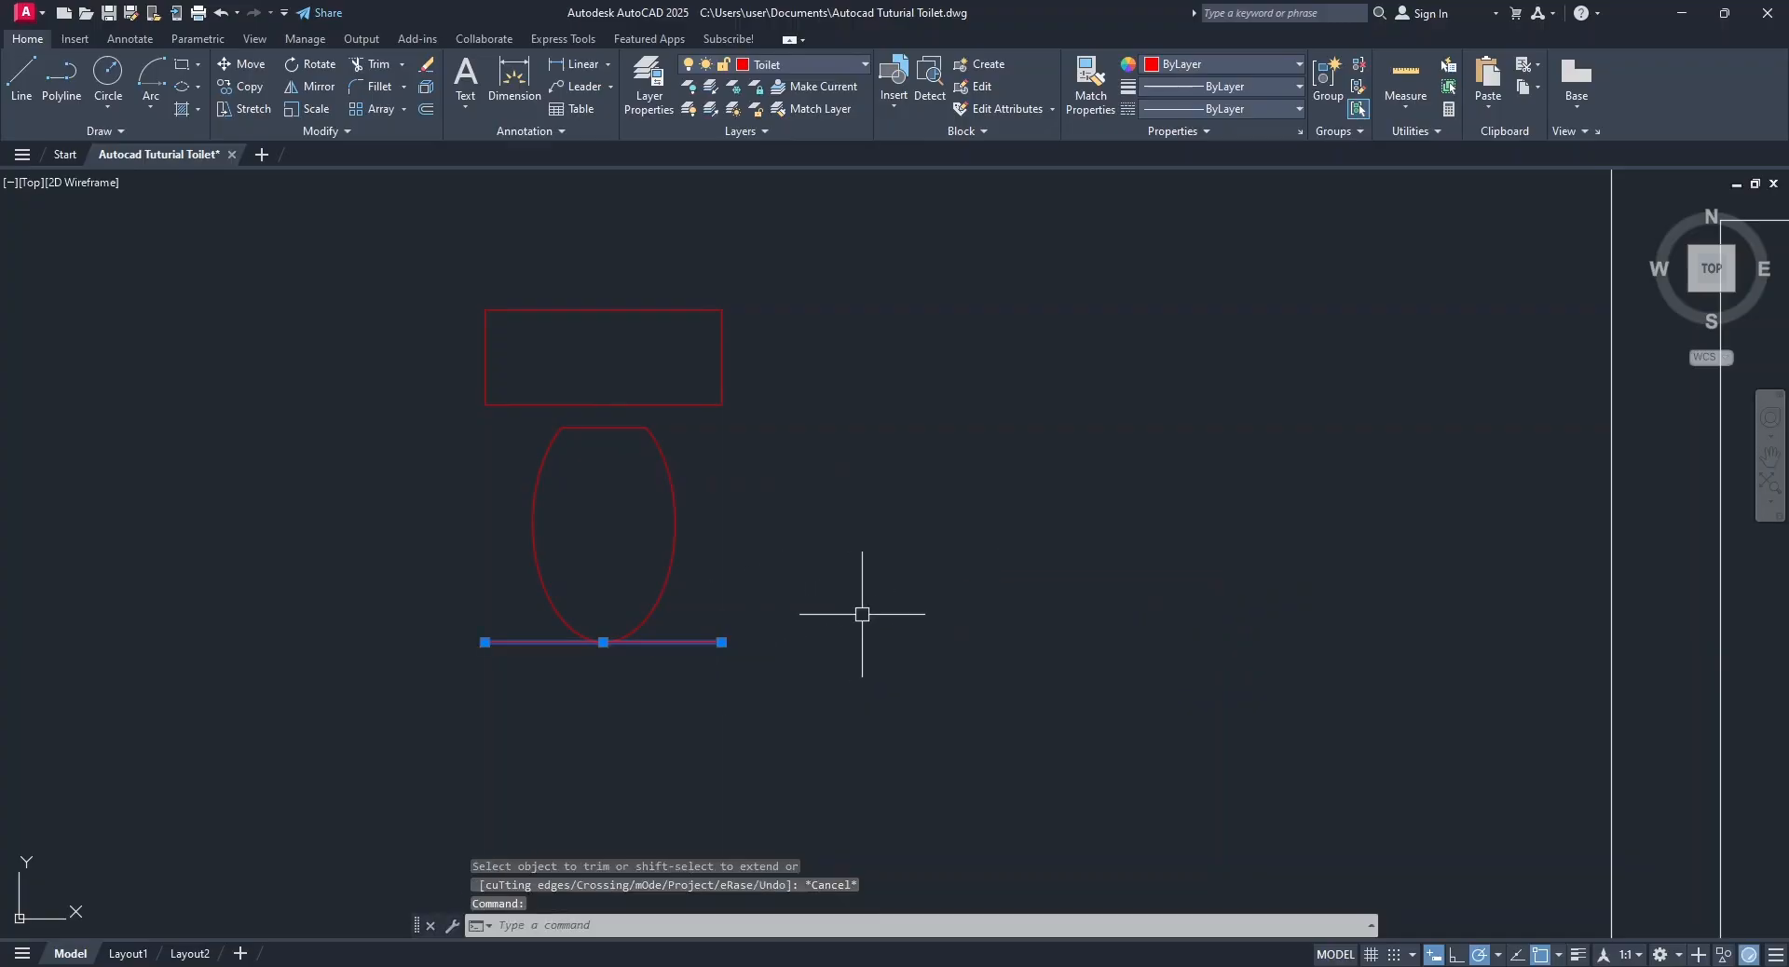
right_click(903, 556)
click(986, 222)
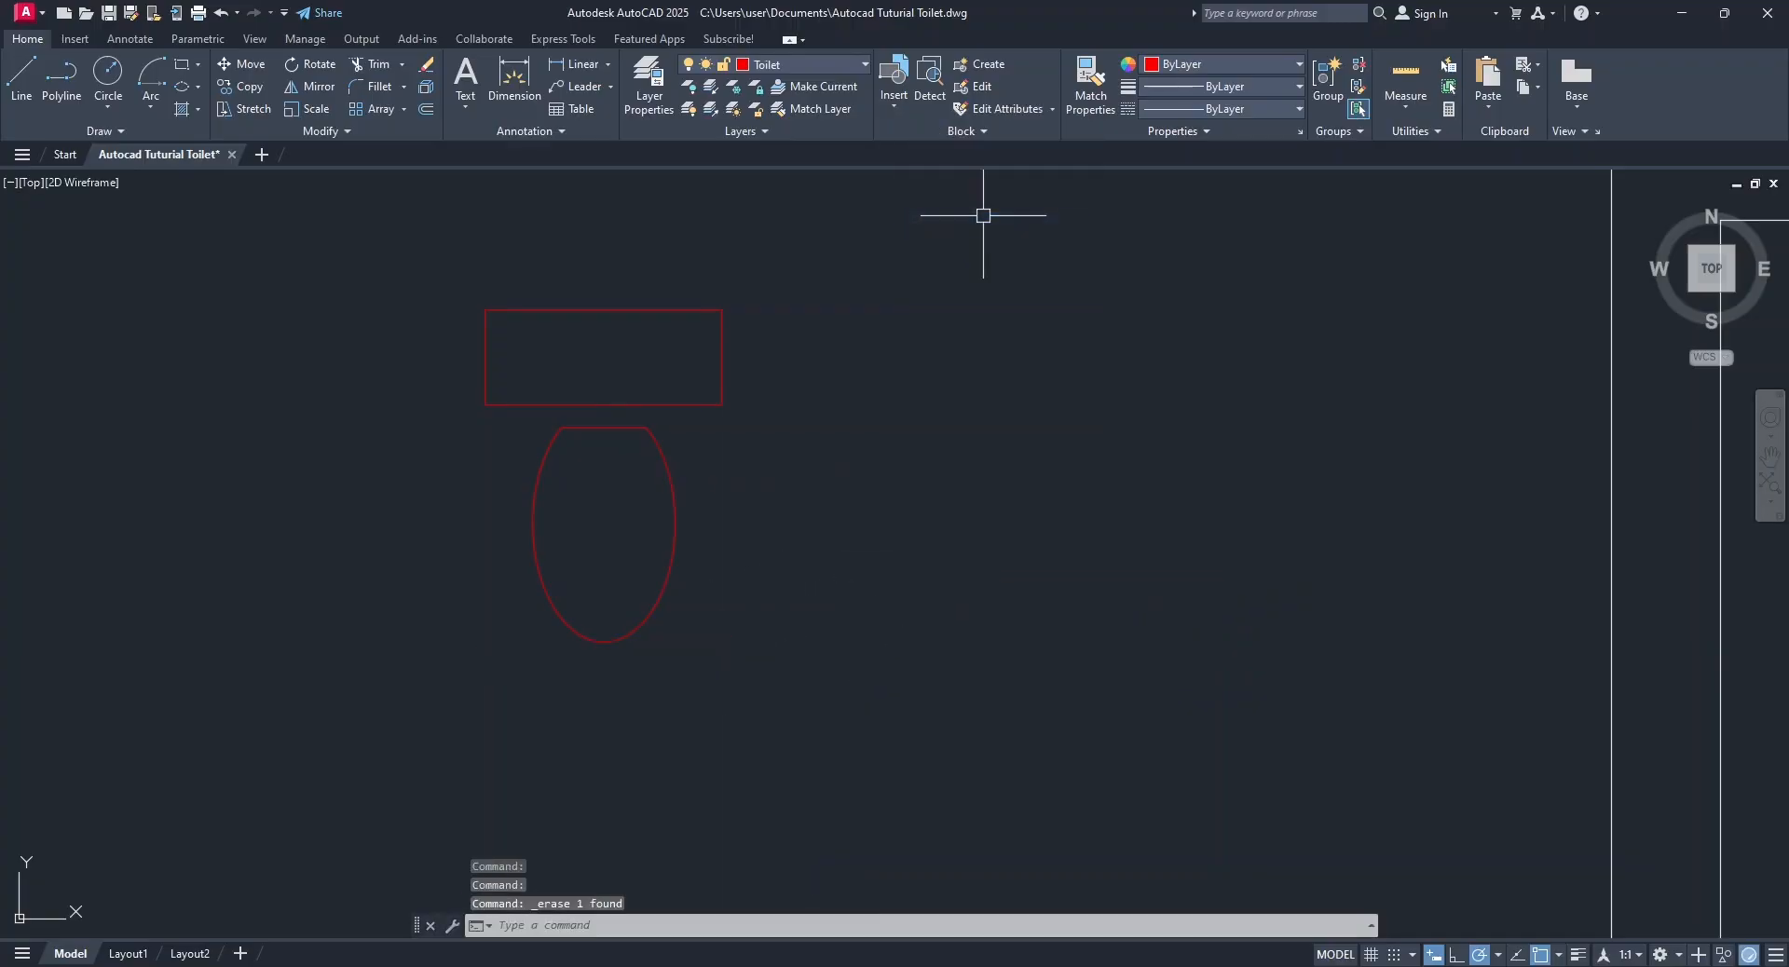
scroll(990, 436, down, 4)
scroll(929, 483, up, 2)
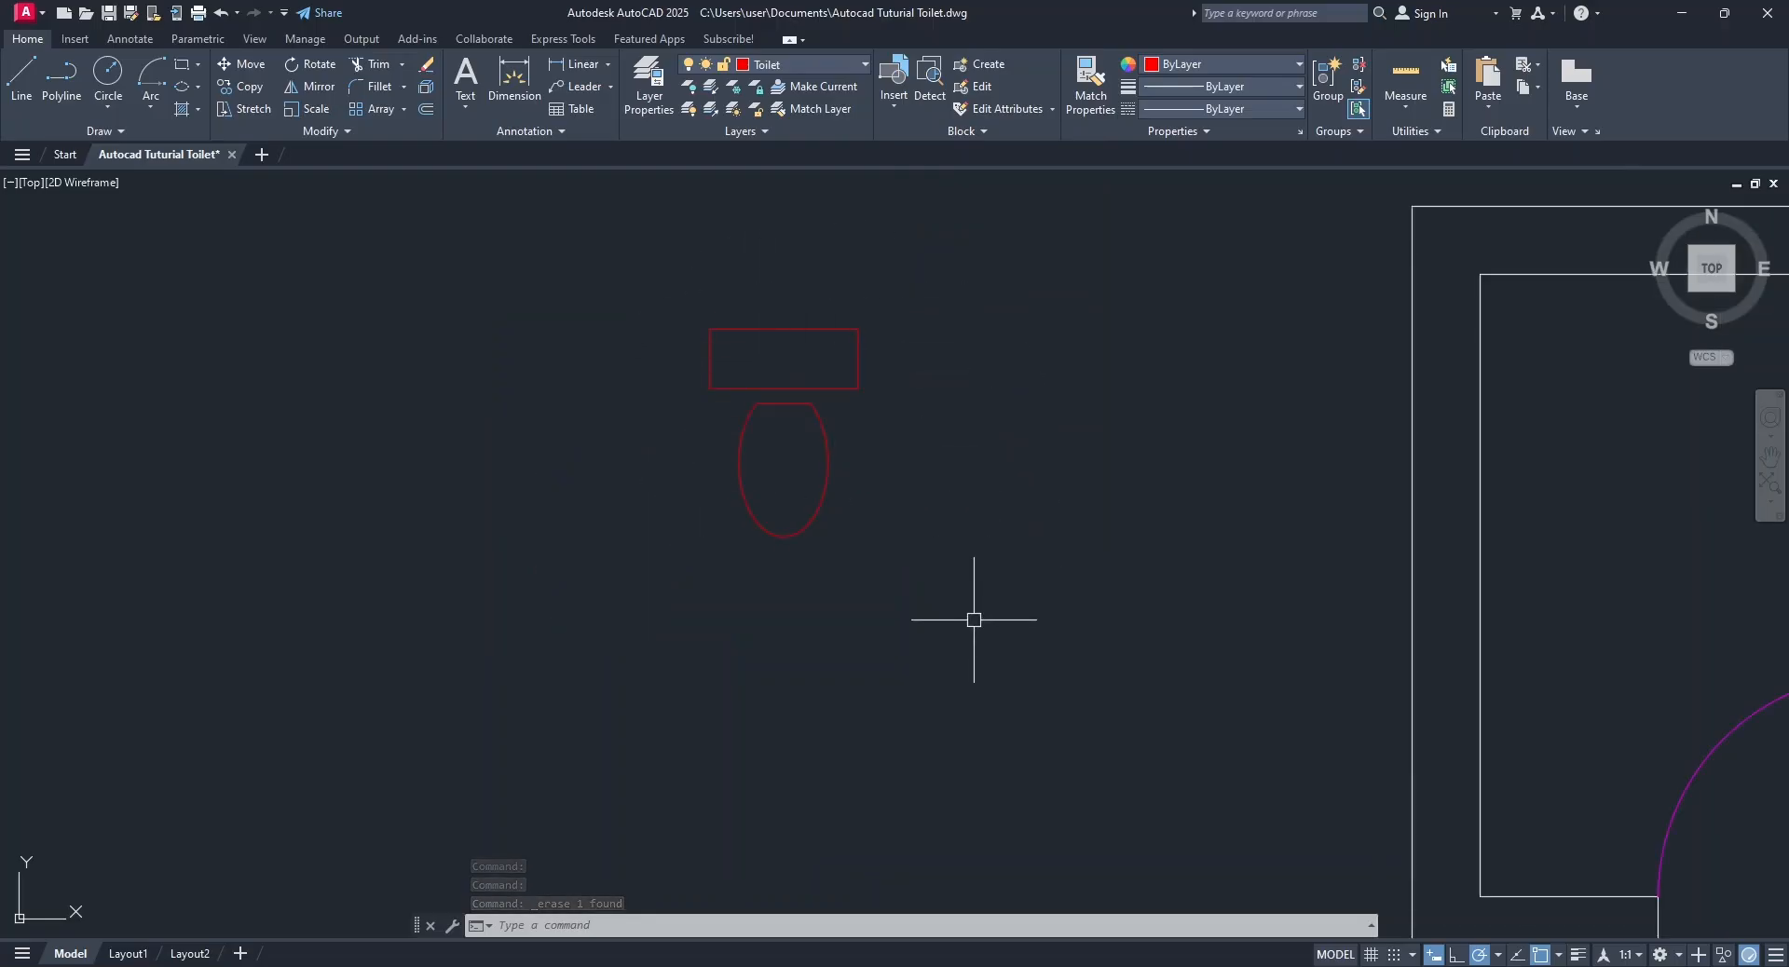
click(827, 463)
click(789, 405)
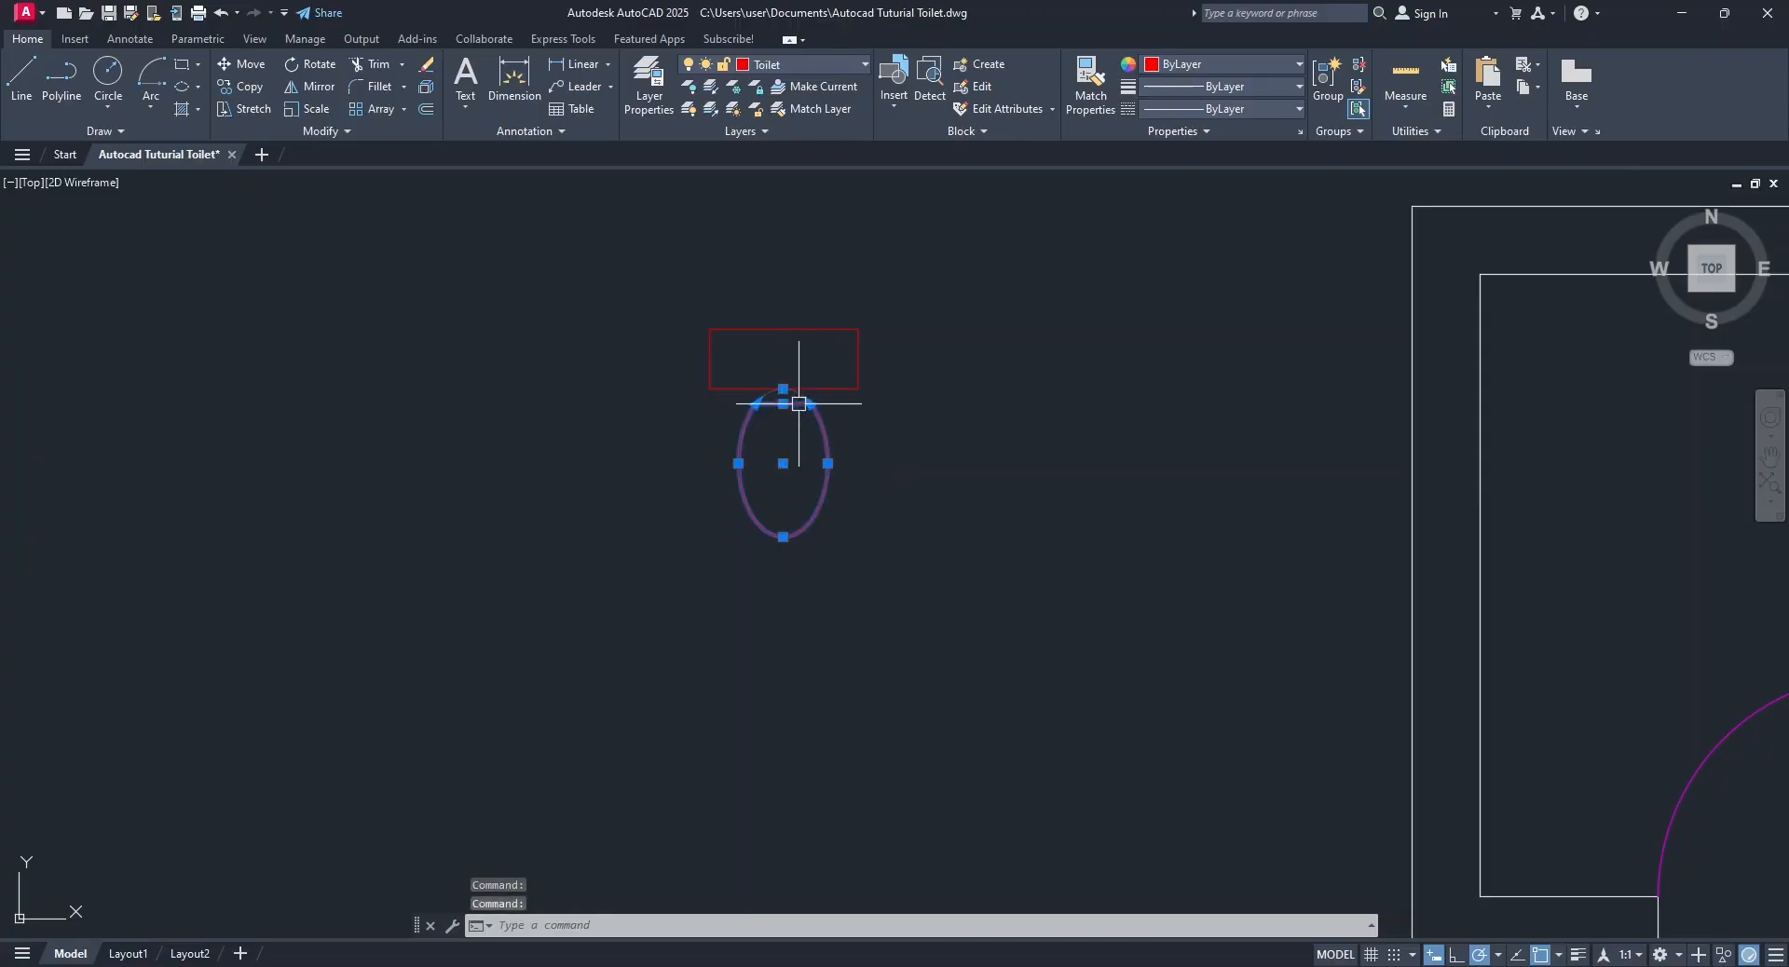
key(Escape)
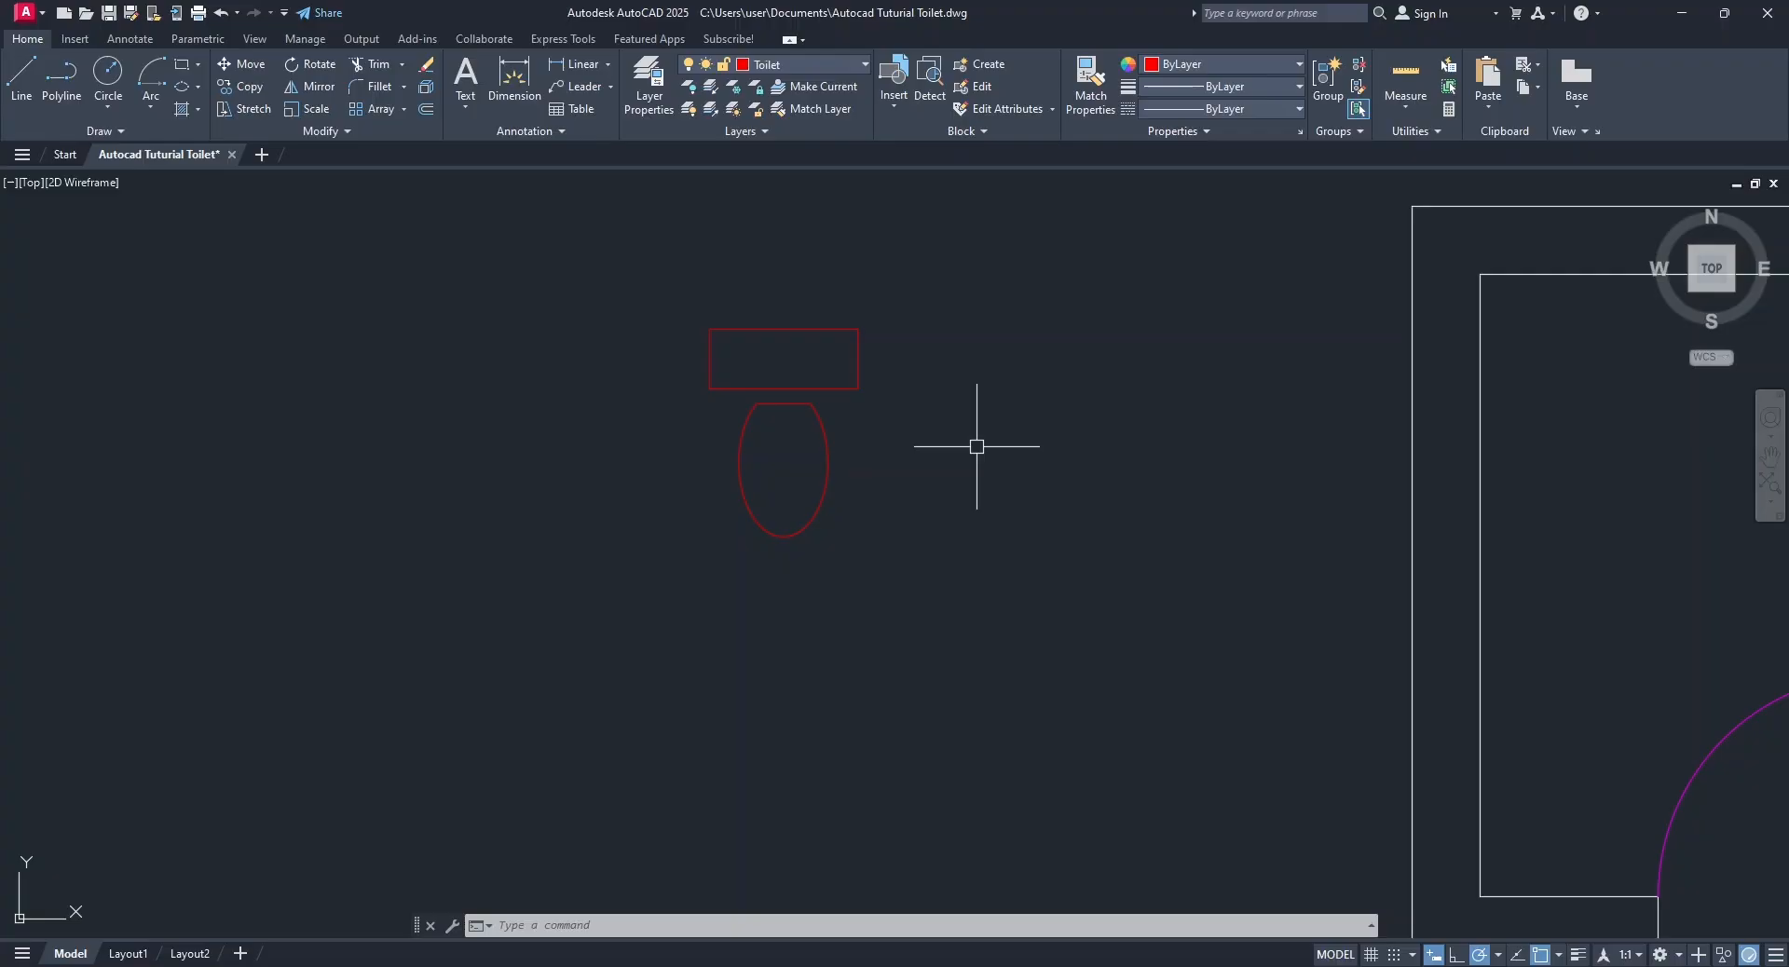
text(B)
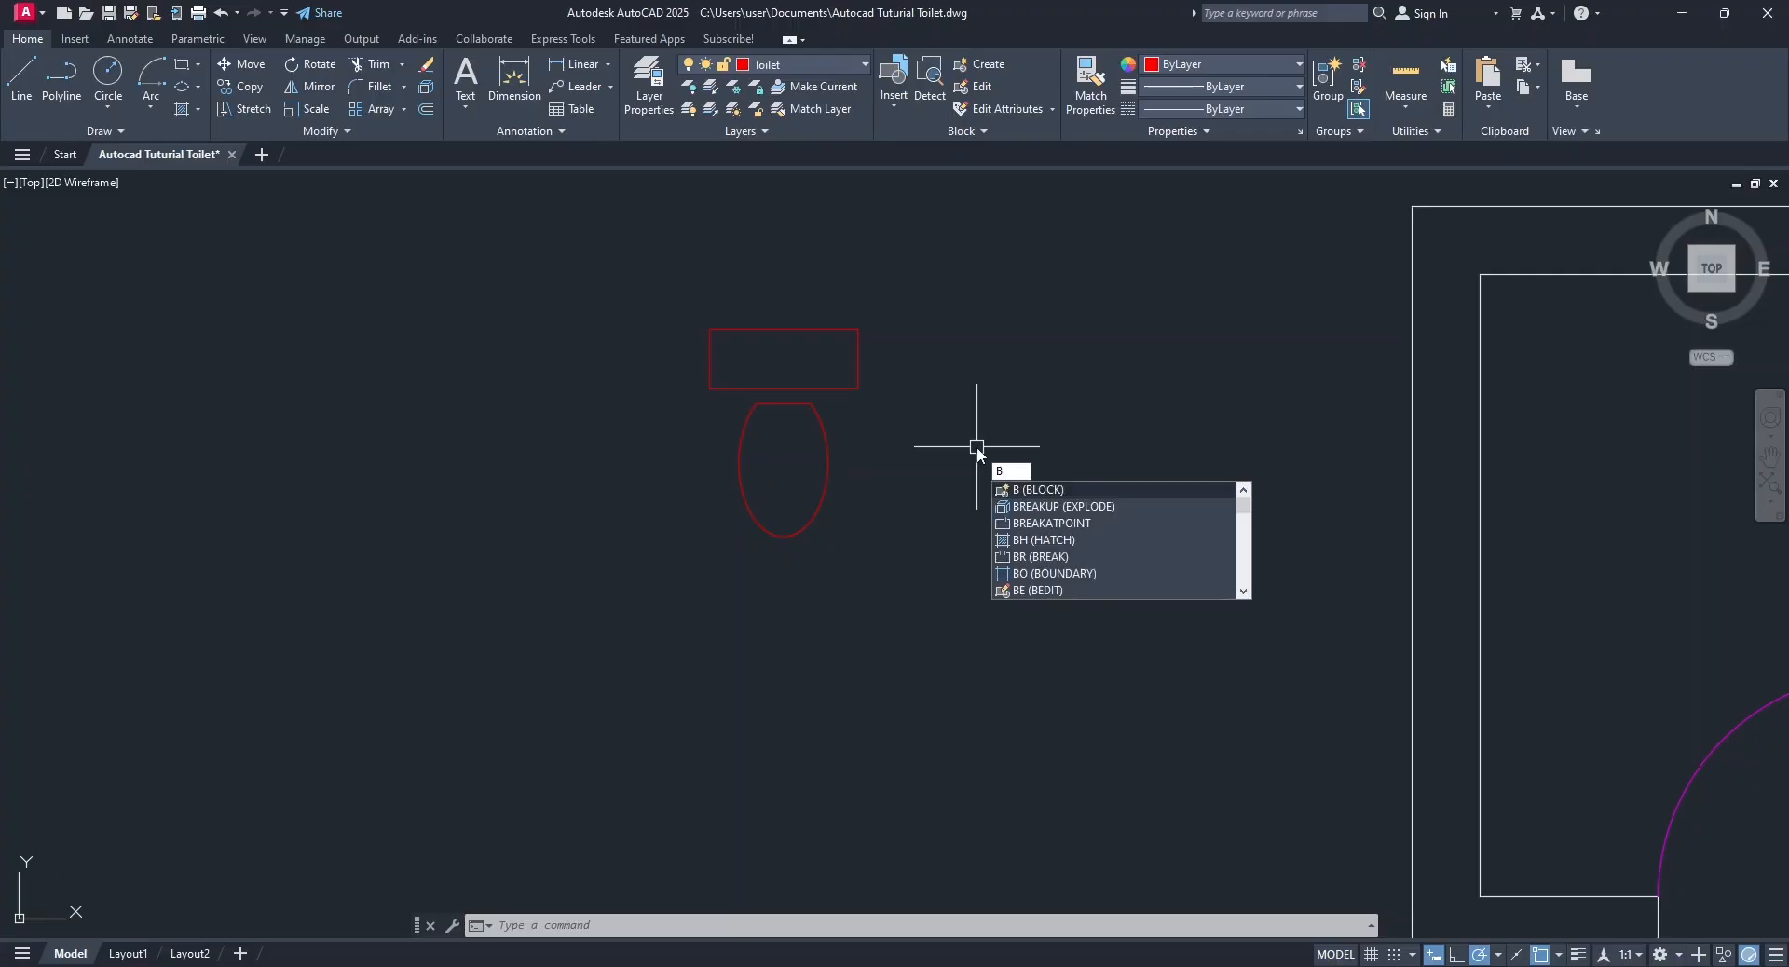
key(Escape)
key(Escape)
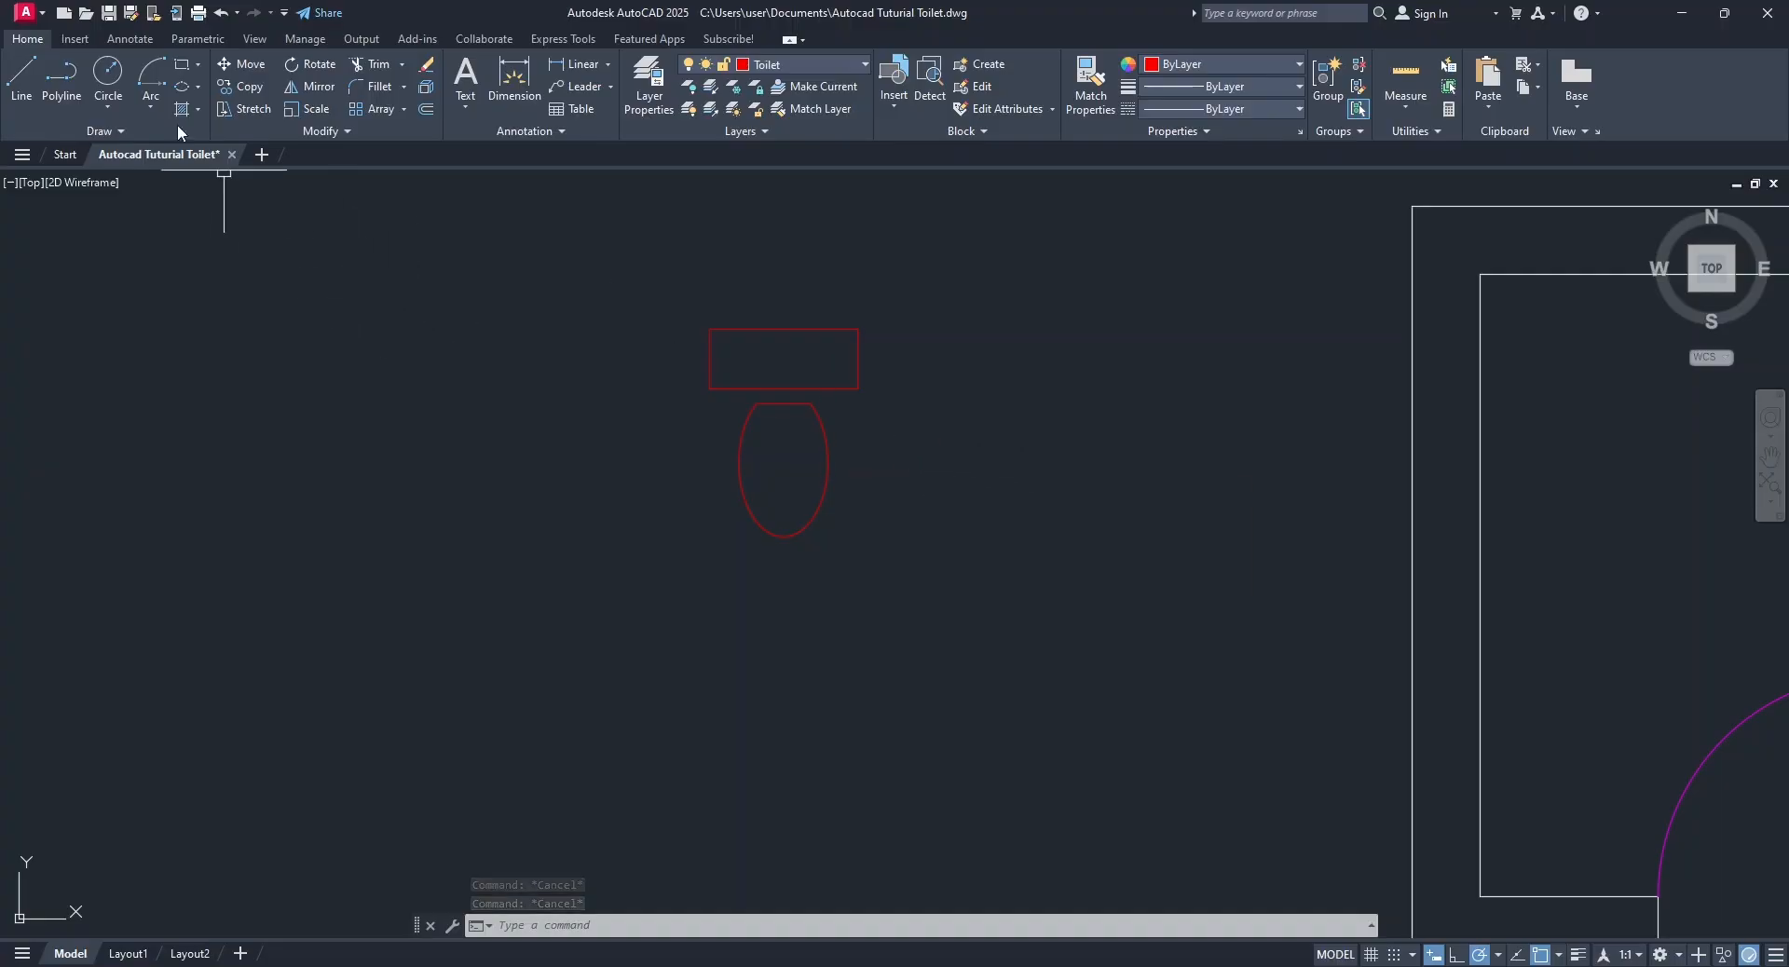
Start a block definition named Toilet with its base point at the midpoint of the cistern's top edge.
click(89, 40)
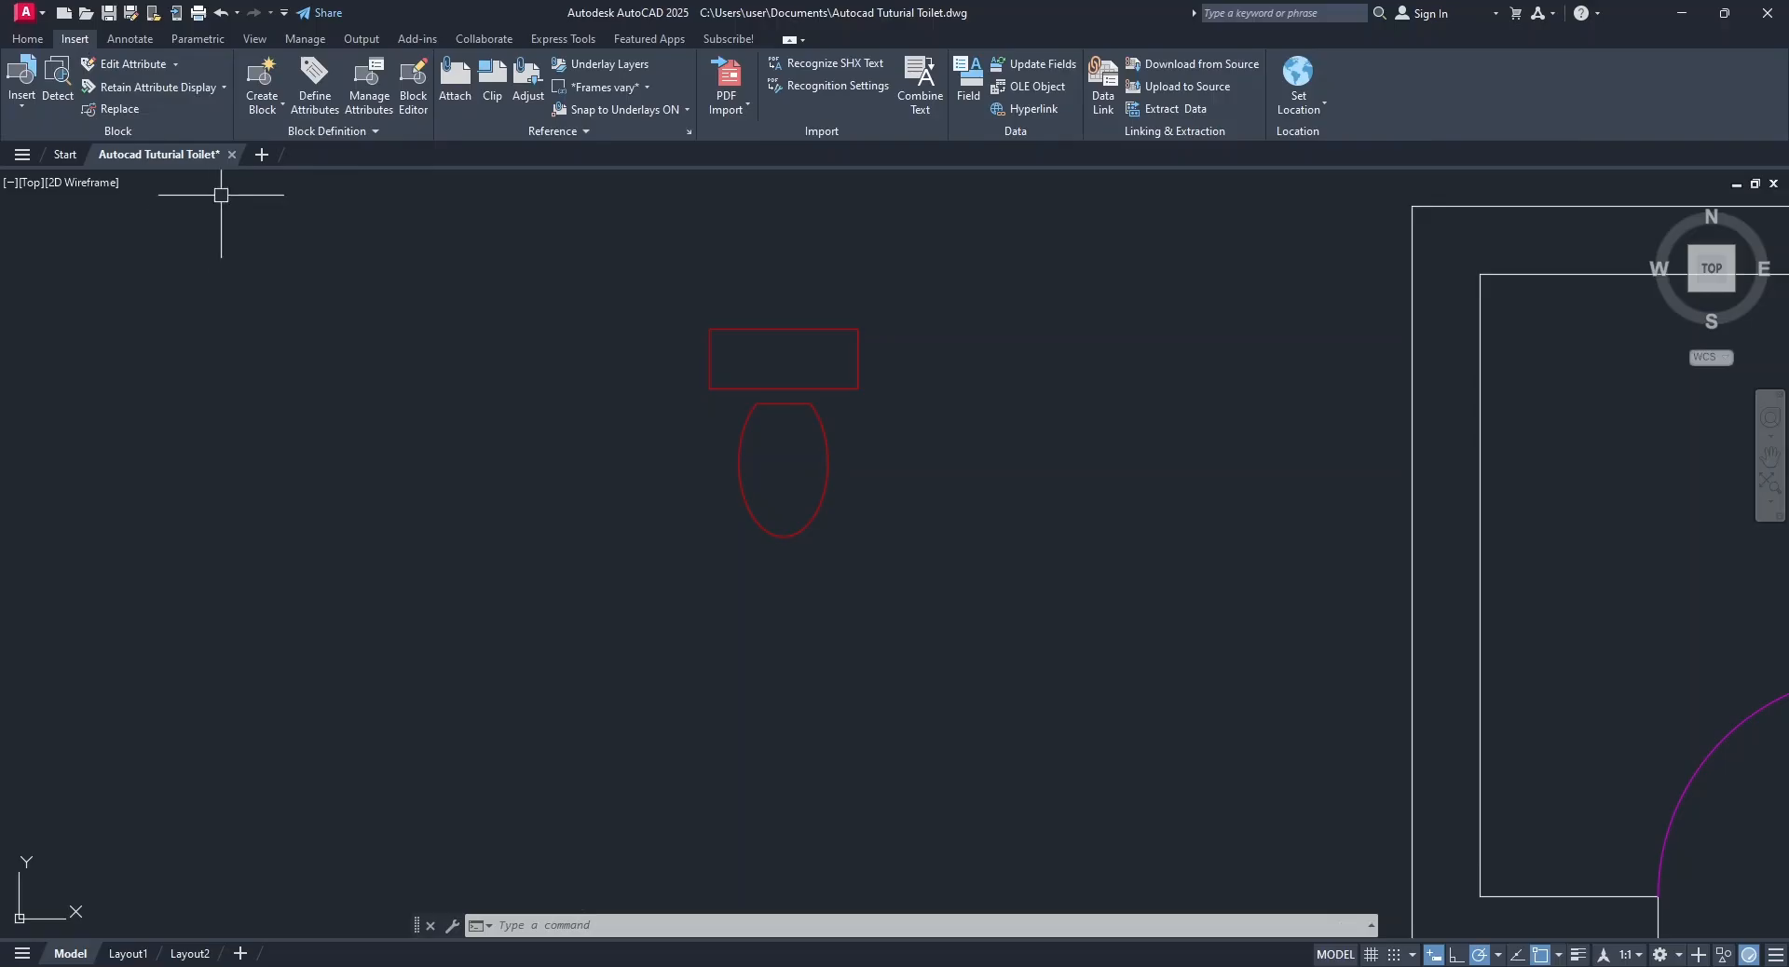
click(261, 91)
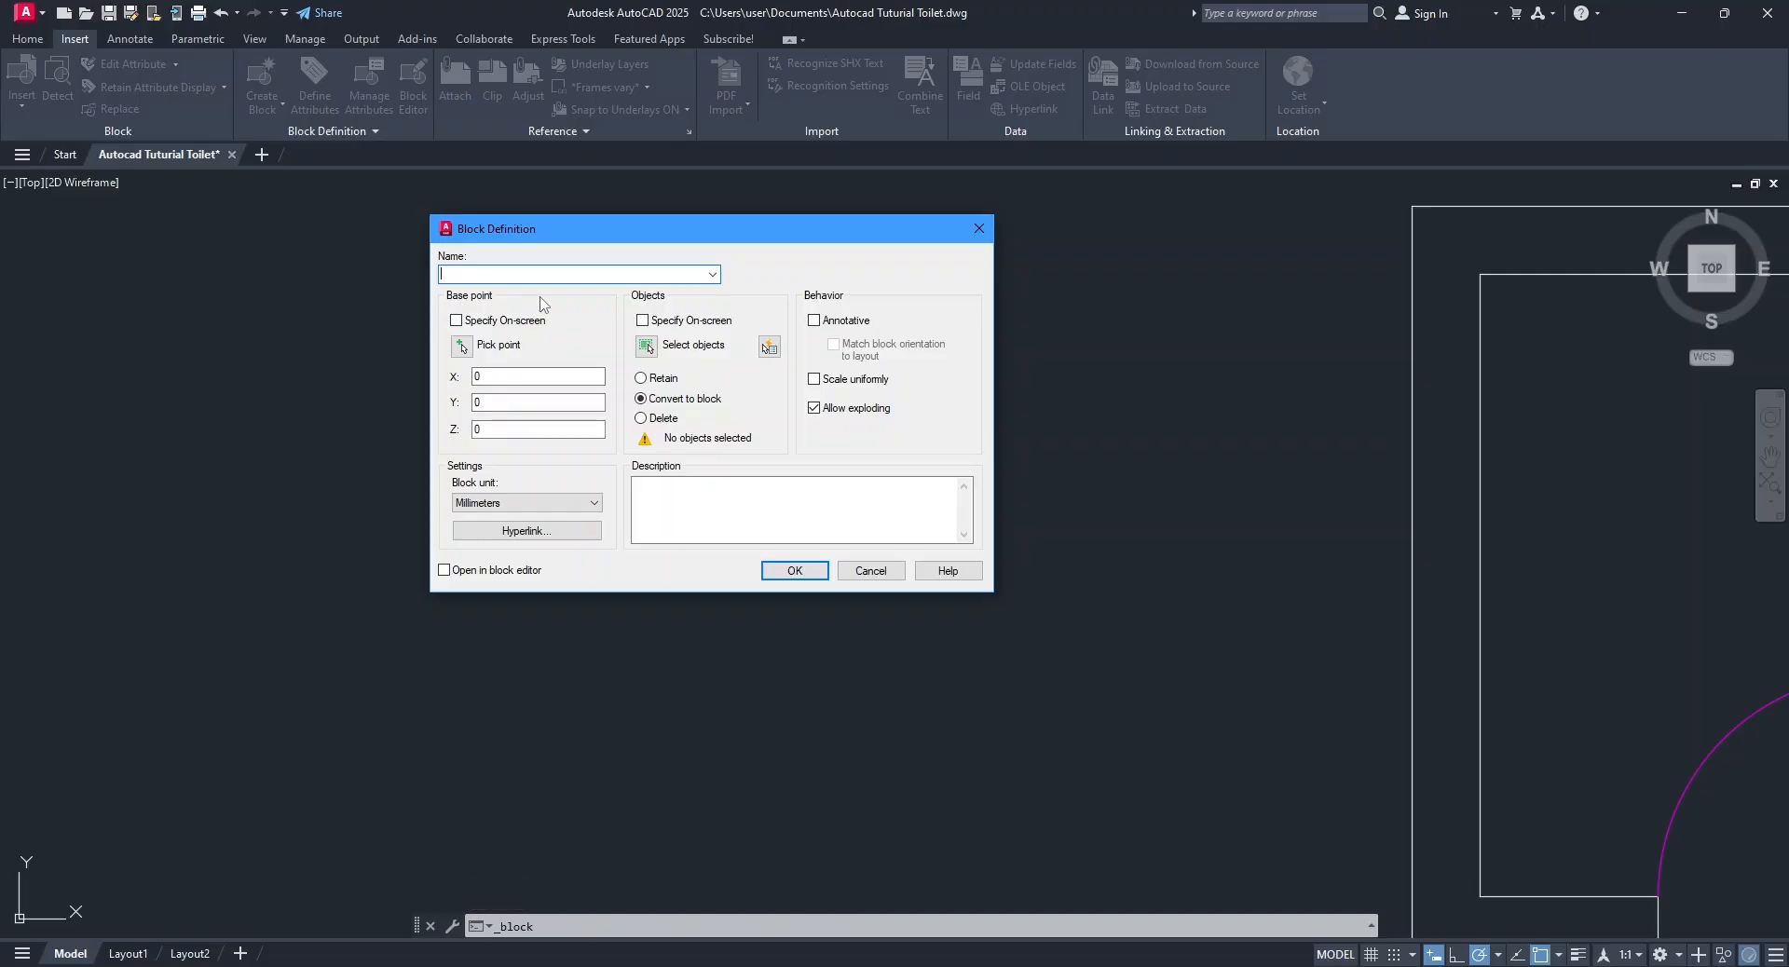
text(Toilet)
click(461, 347)
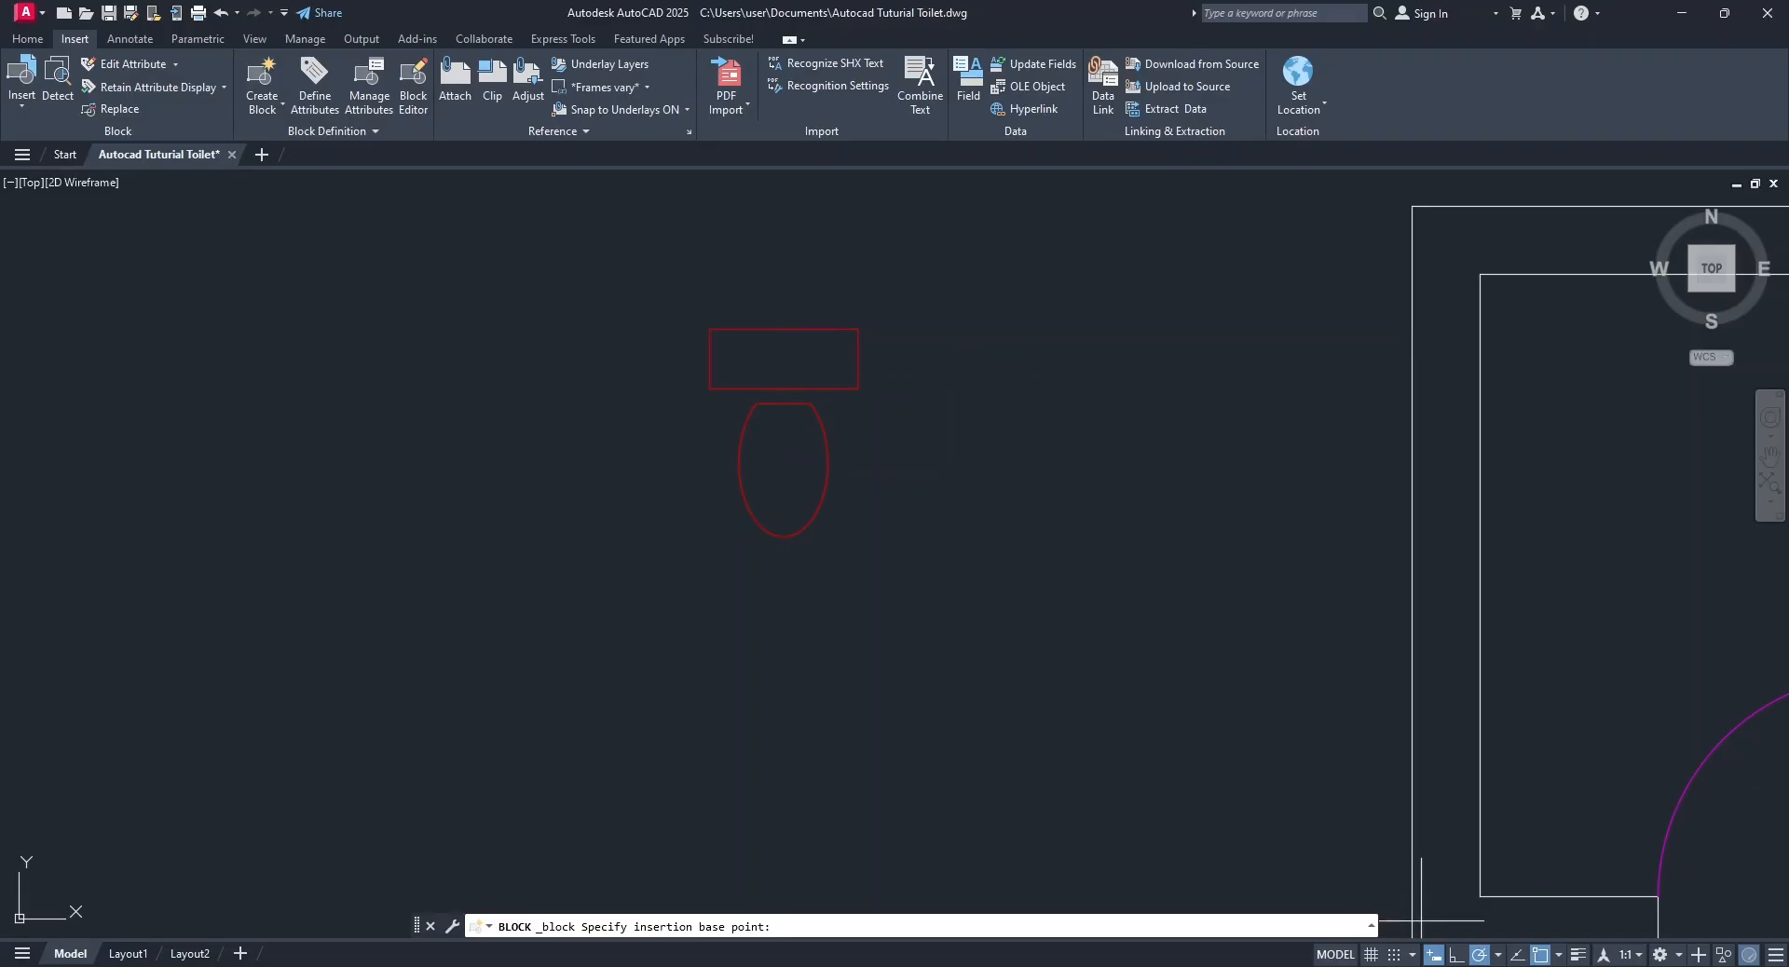
click(1561, 961)
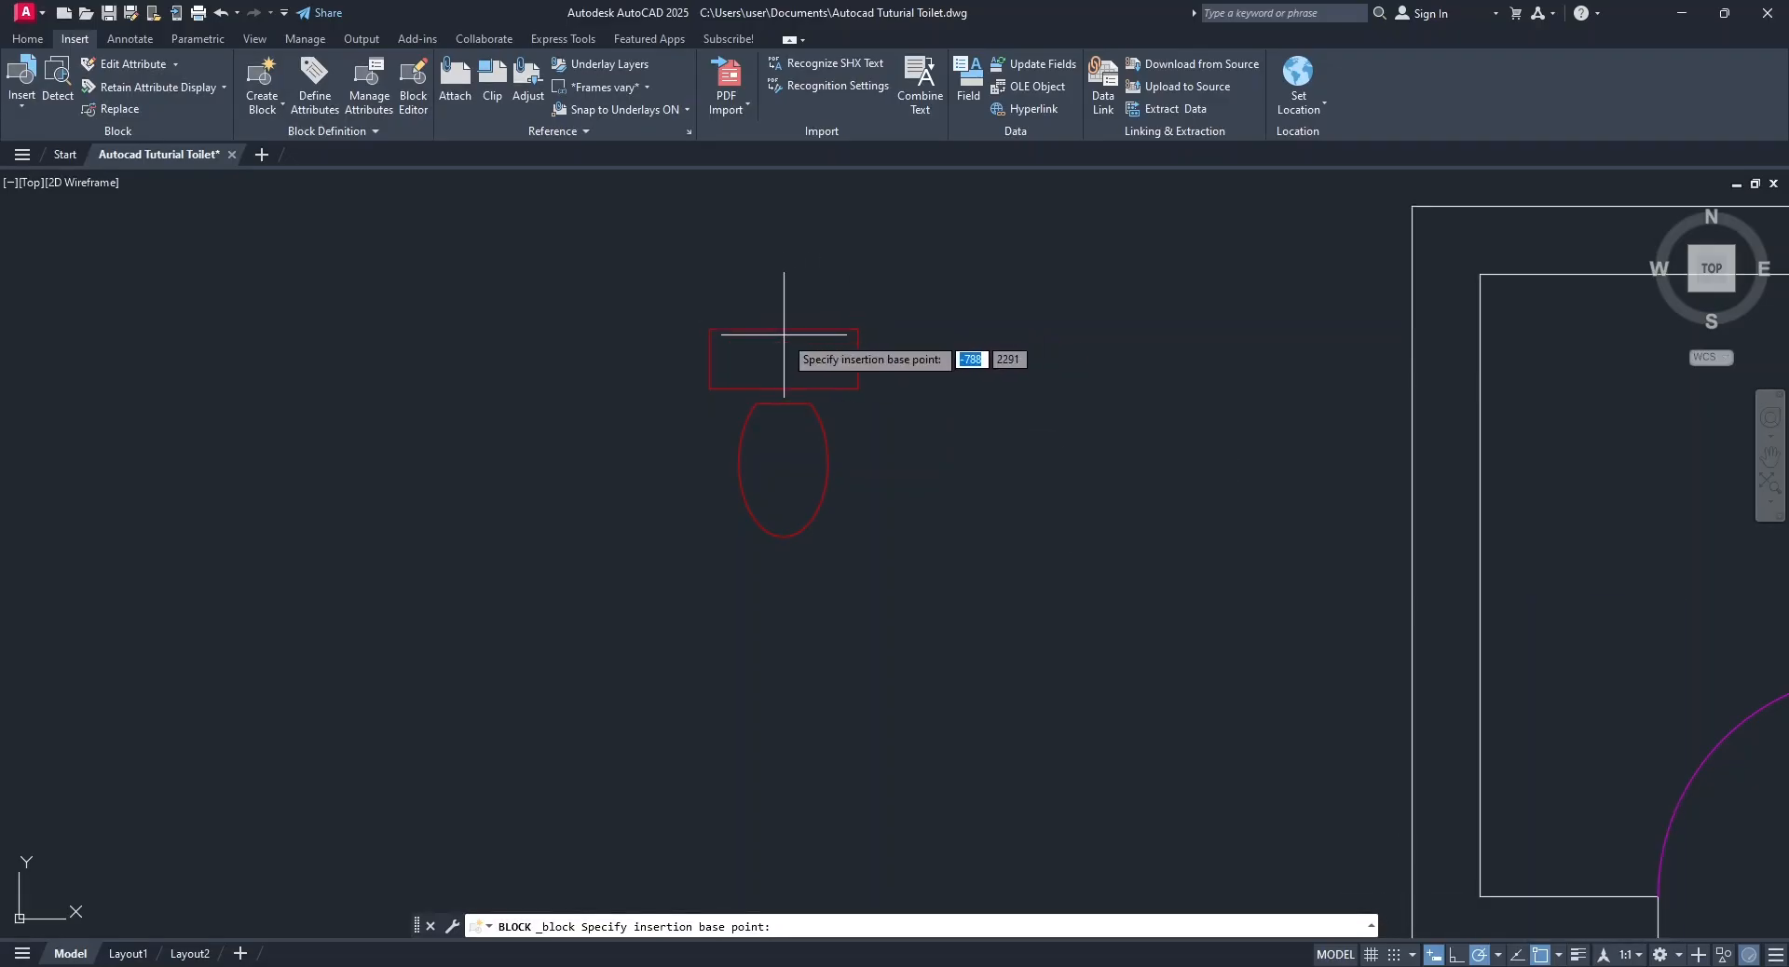
click(784, 330)
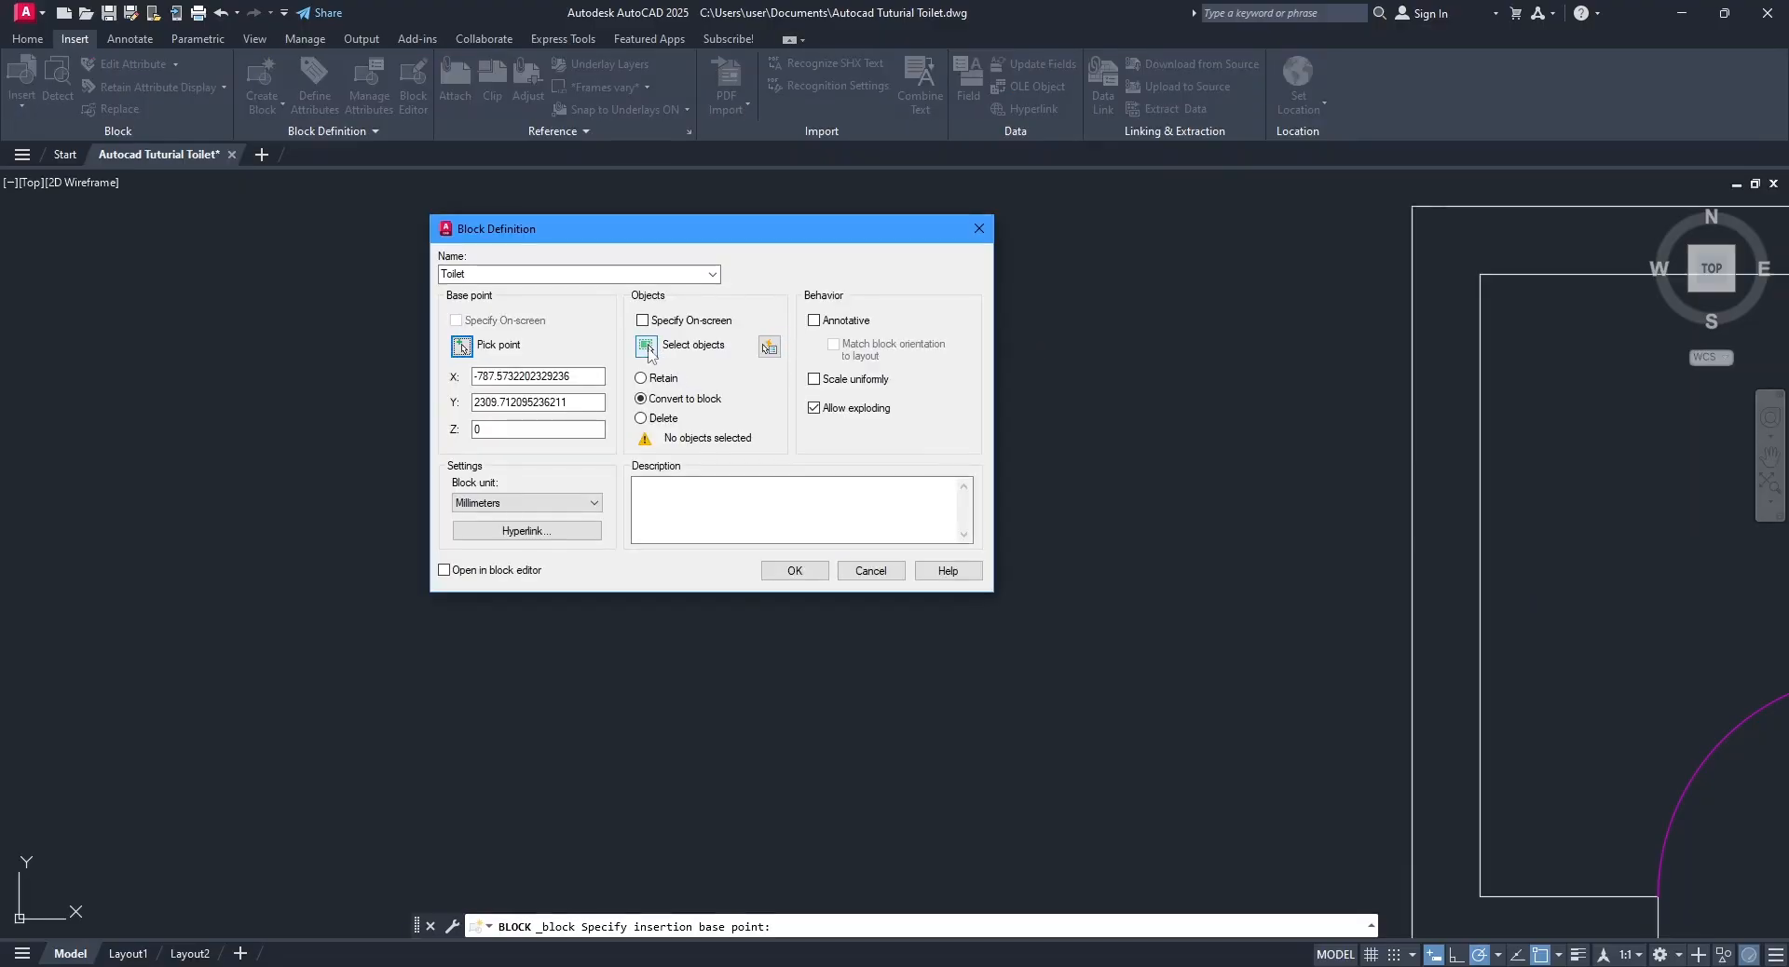
Select all the cistern and bowl objects for the block, choose Delete for the originals, and complete the definition.
click(647, 347)
click(639, 269)
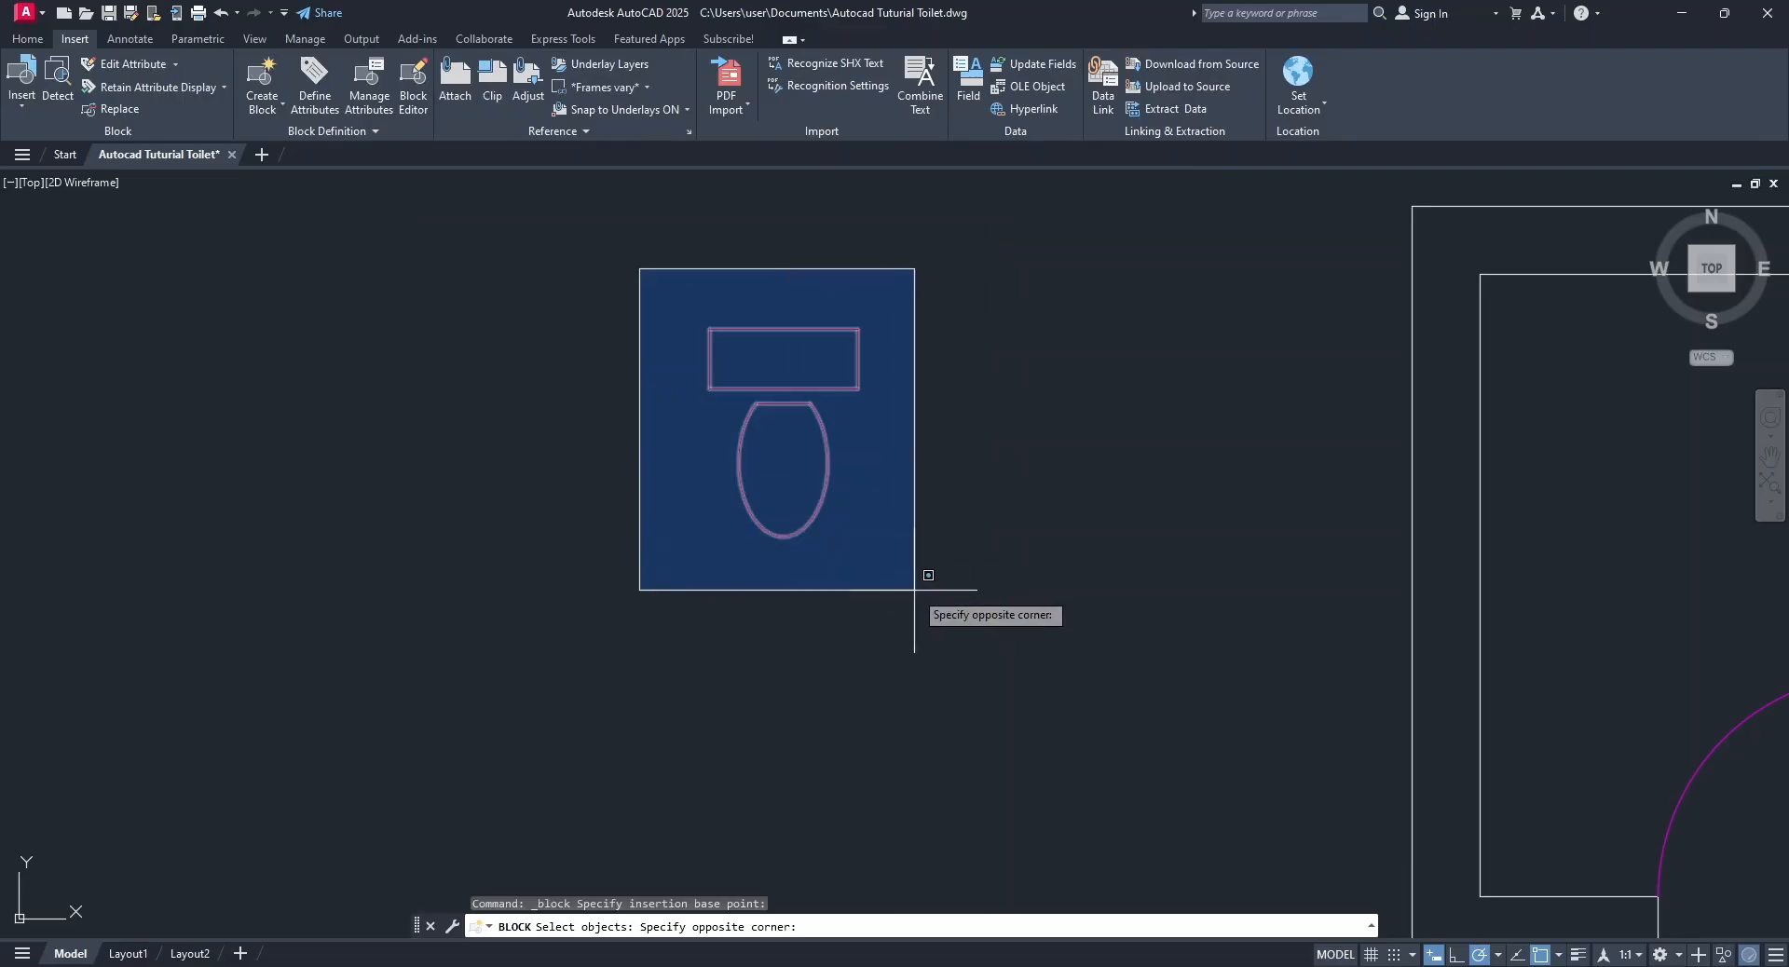
click(914, 589)
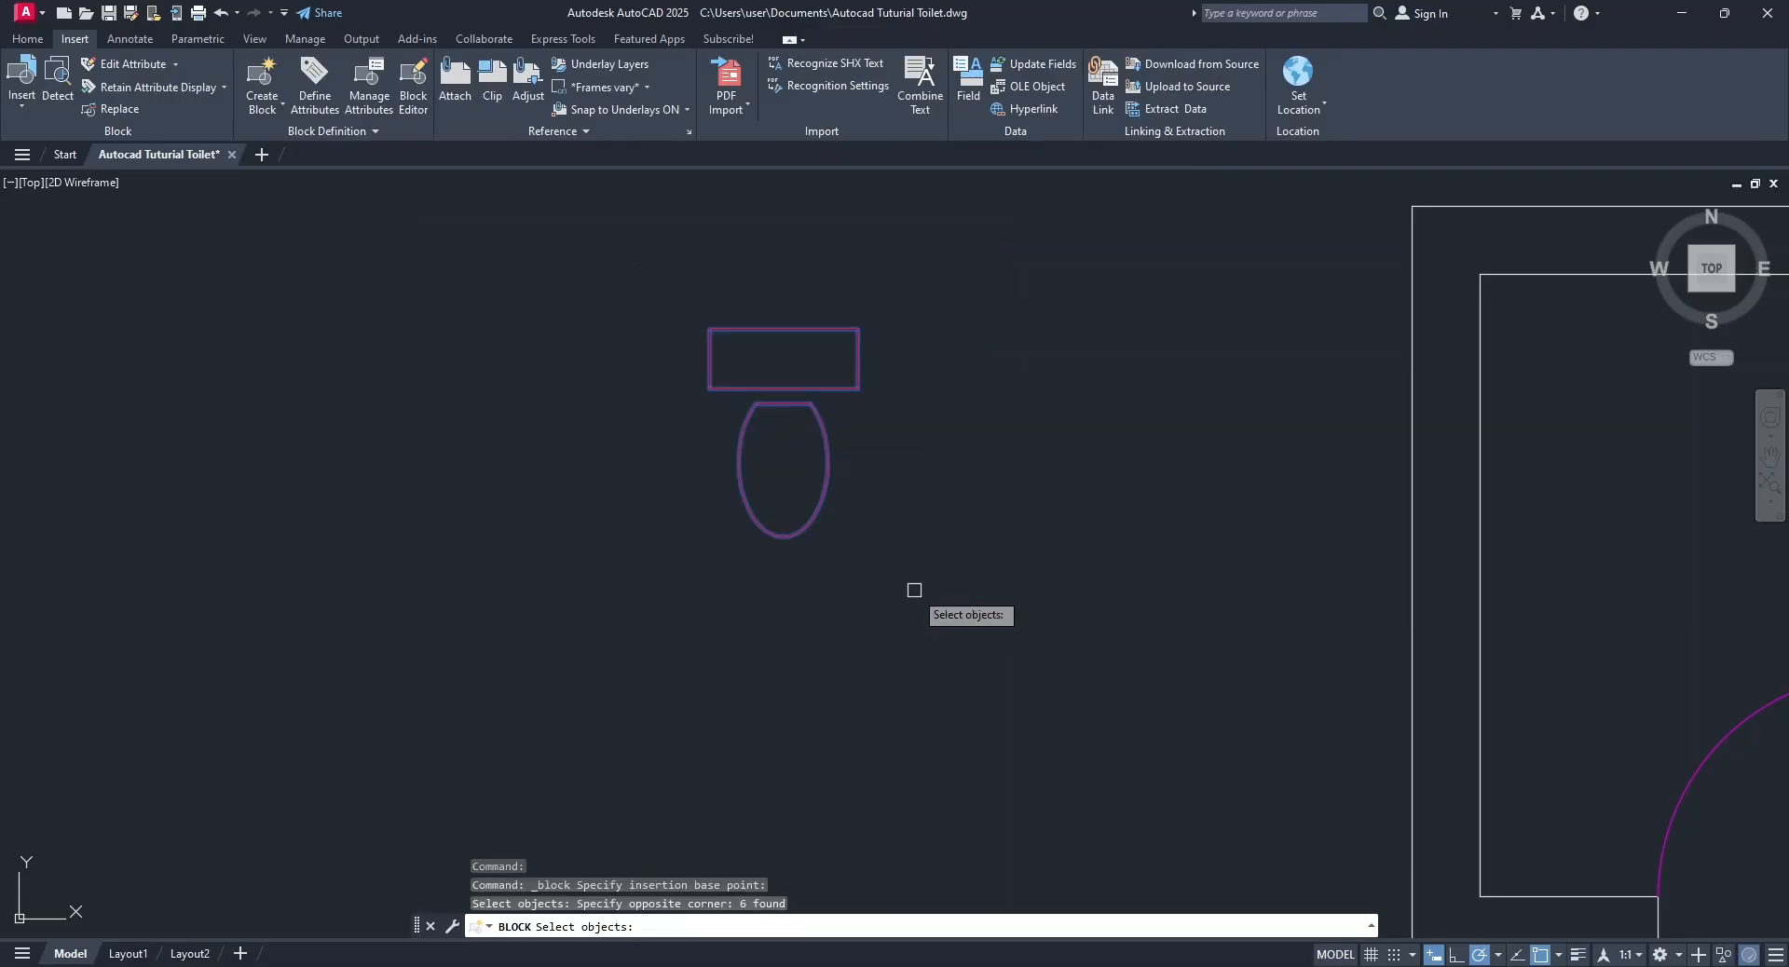
key(Return)
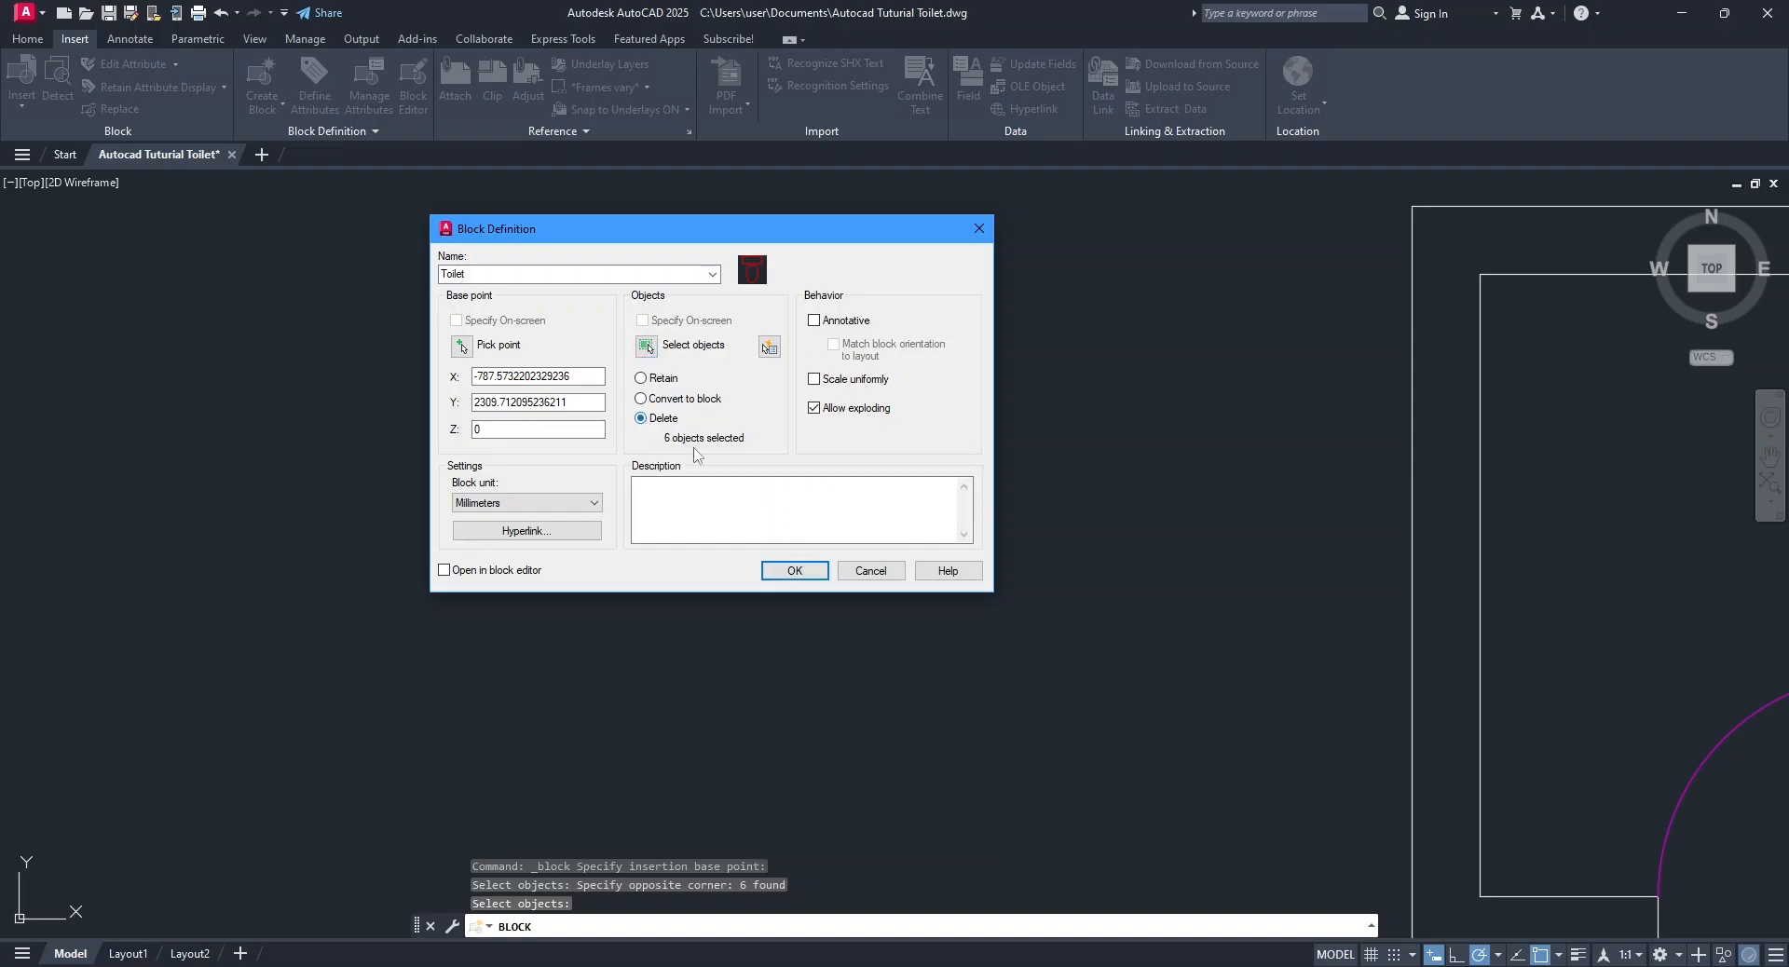
key(Return)
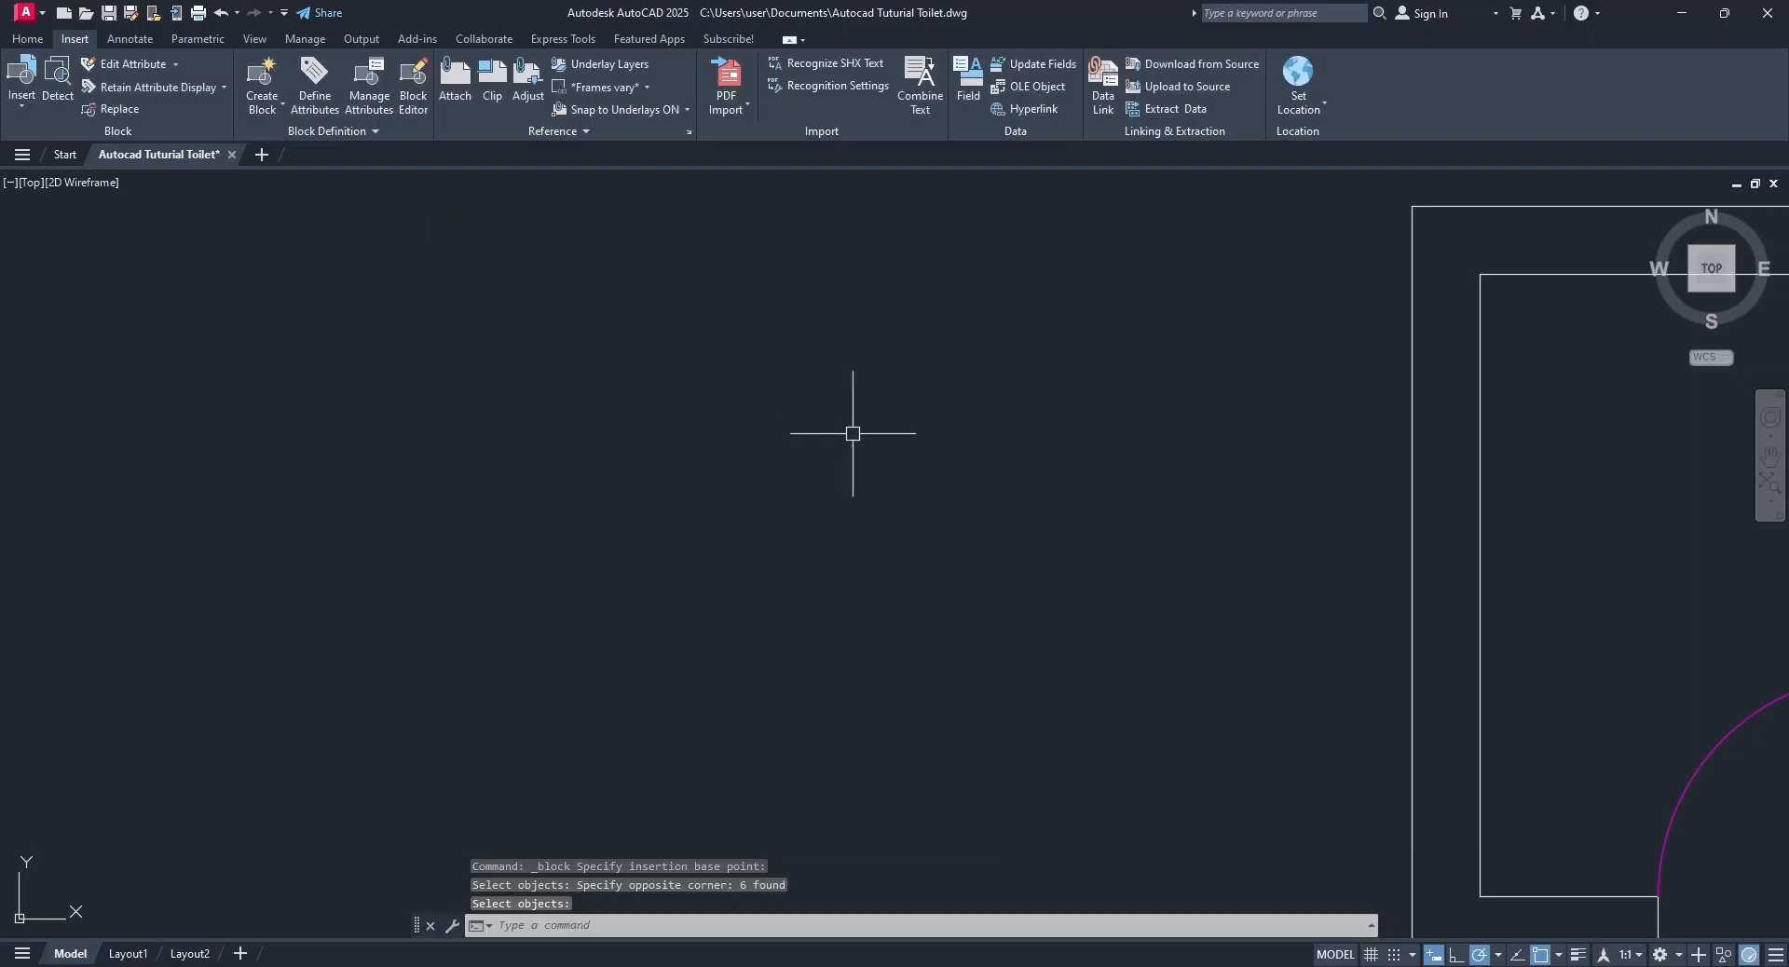
Insert the Toilet block inside the upper-left part of the room at scale 1 and rotation 0.
click(27, 38)
middle_drag(958, 506, 187, 519)
scroll(376, 442, down, 2)
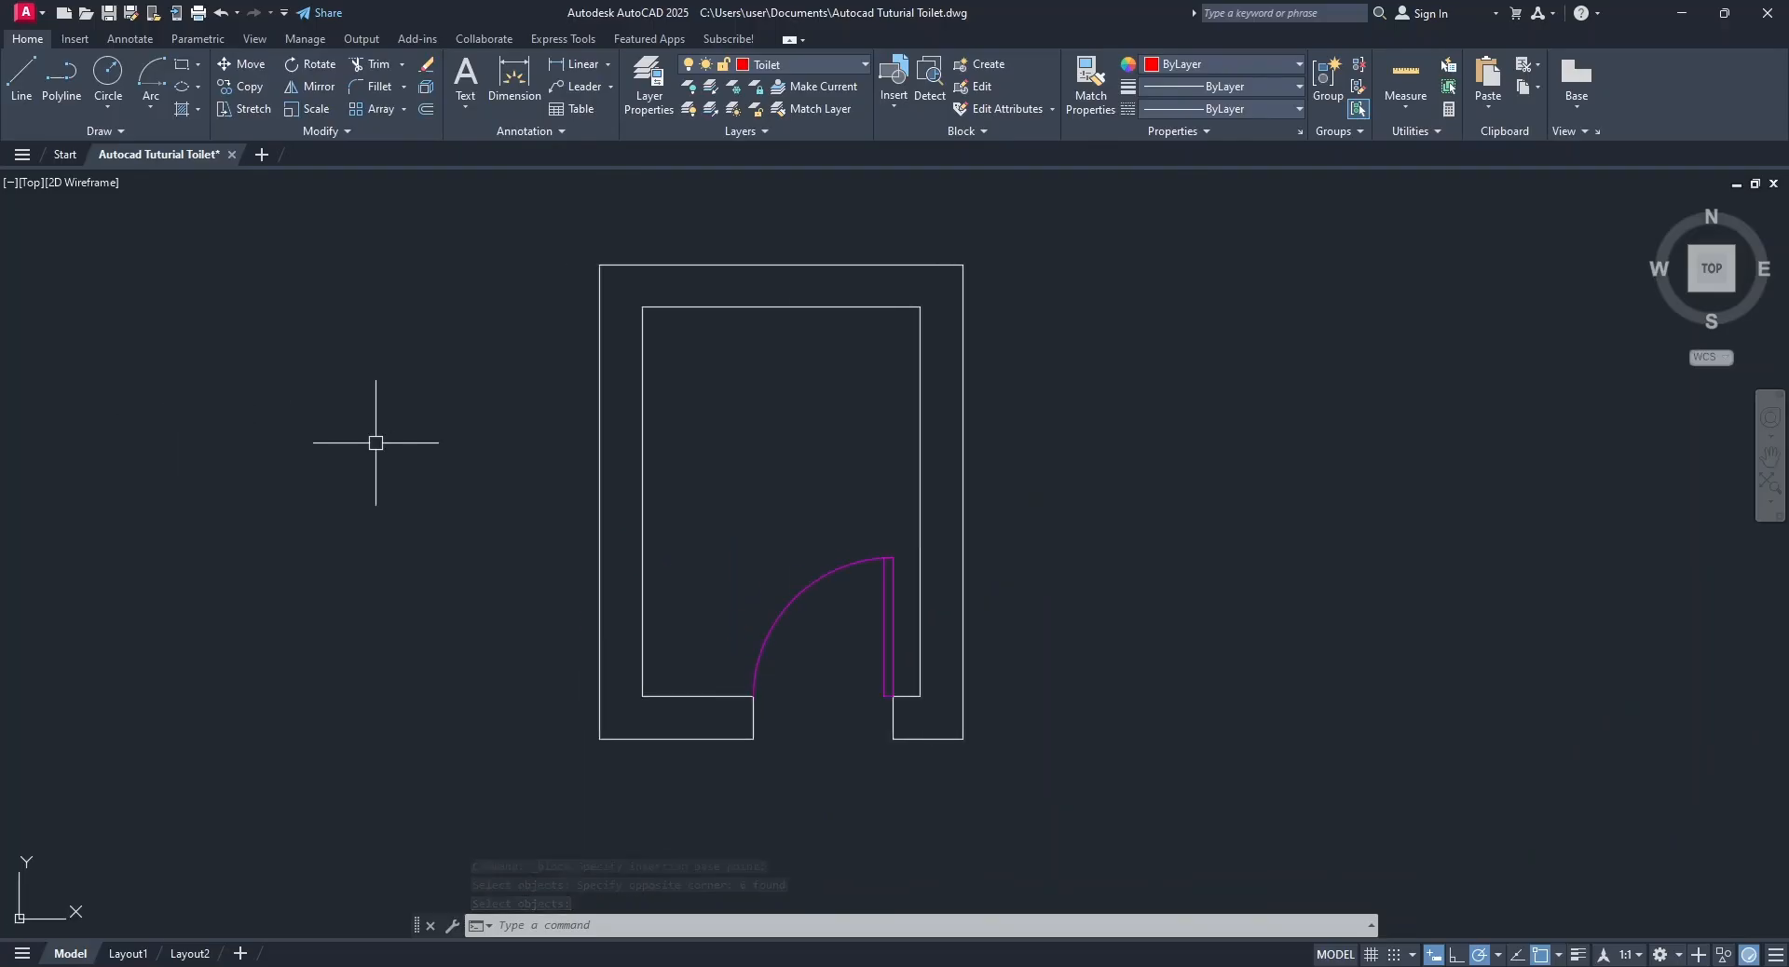
click(902, 110)
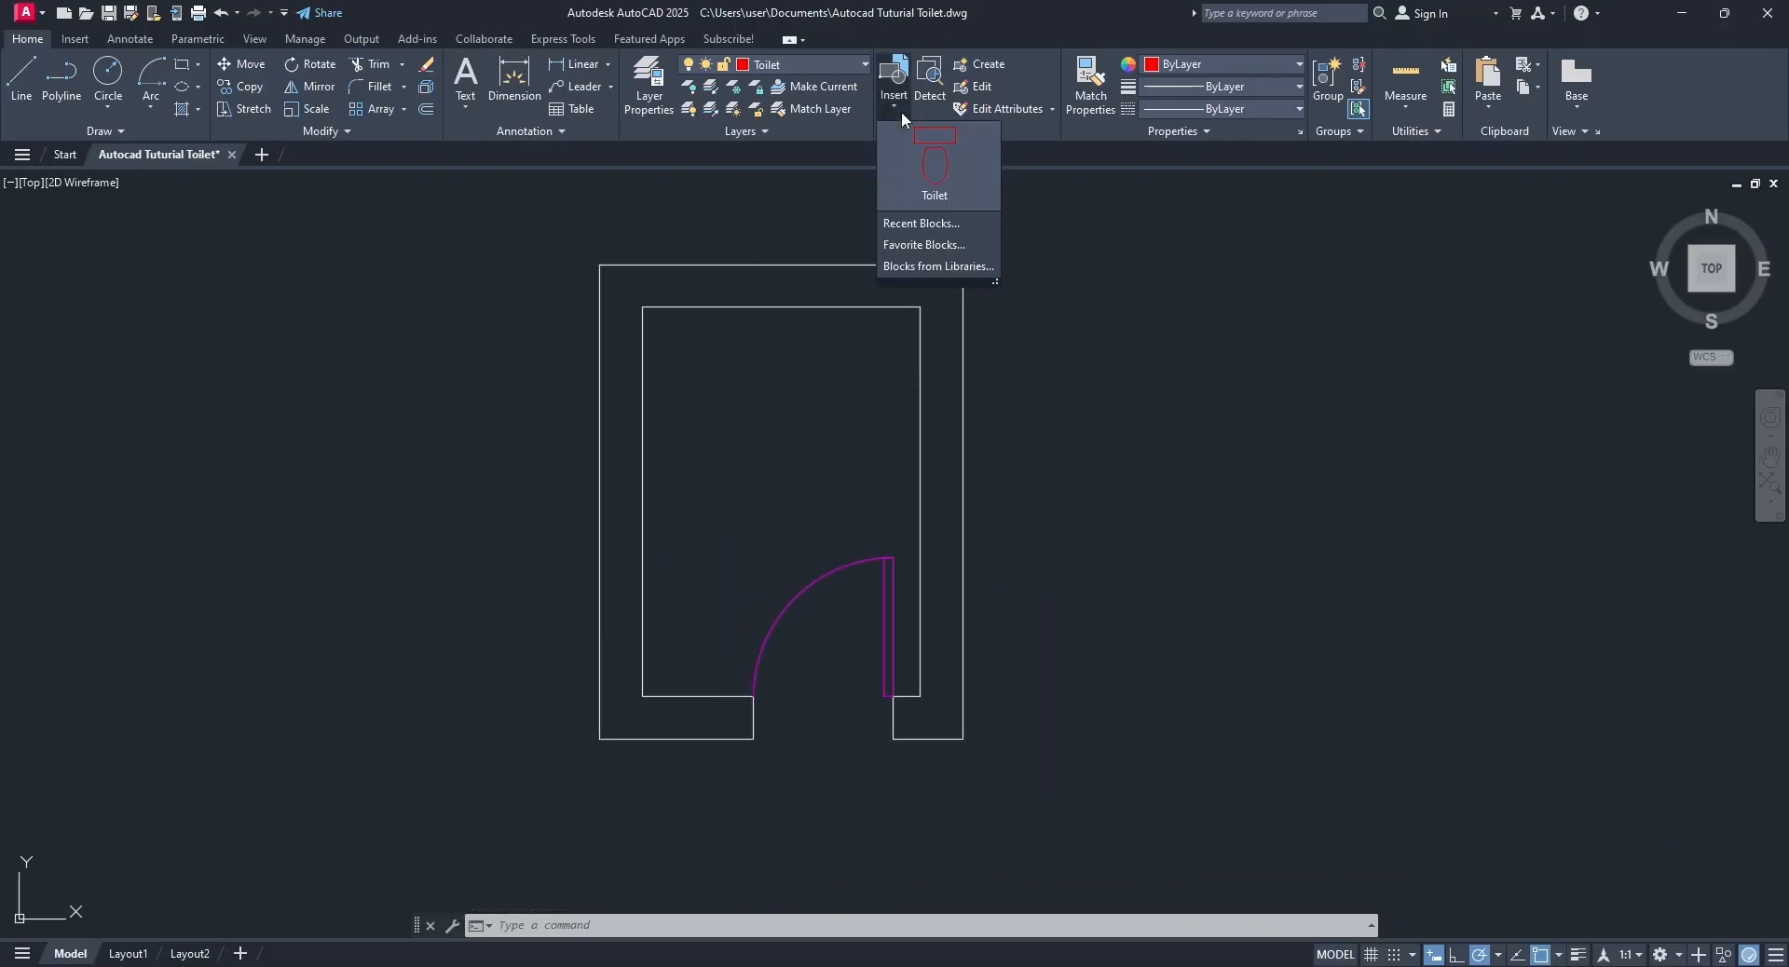
click(924, 148)
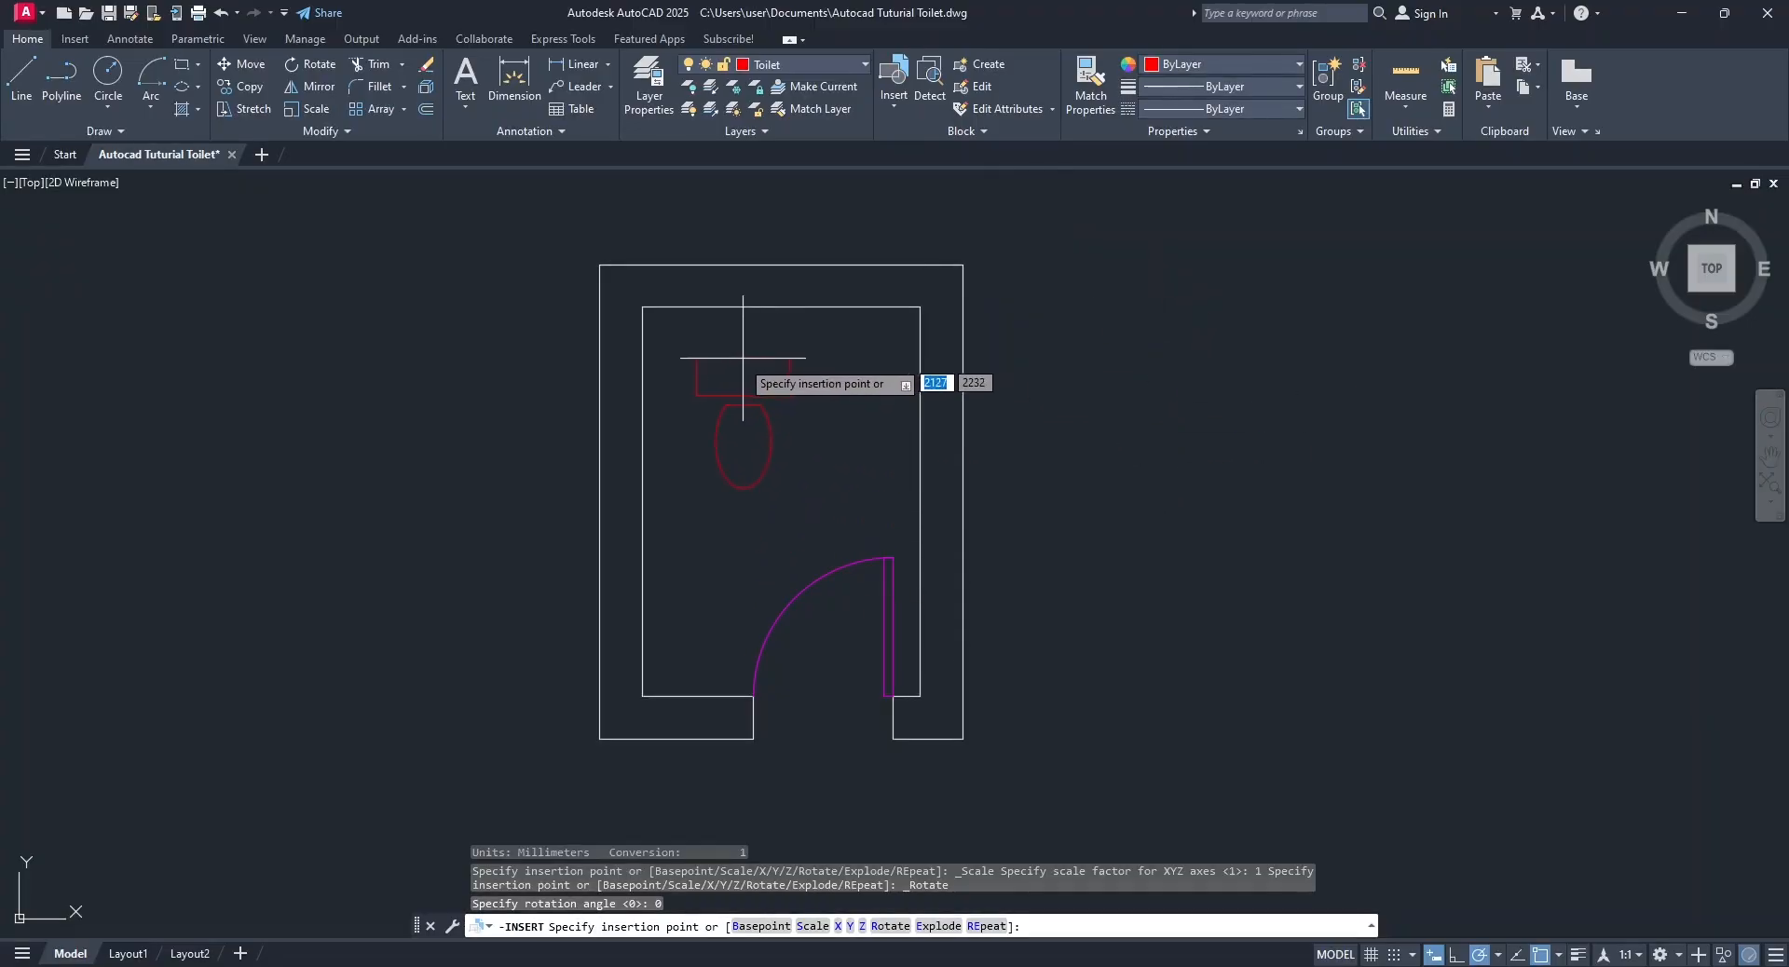
click(683, 376)
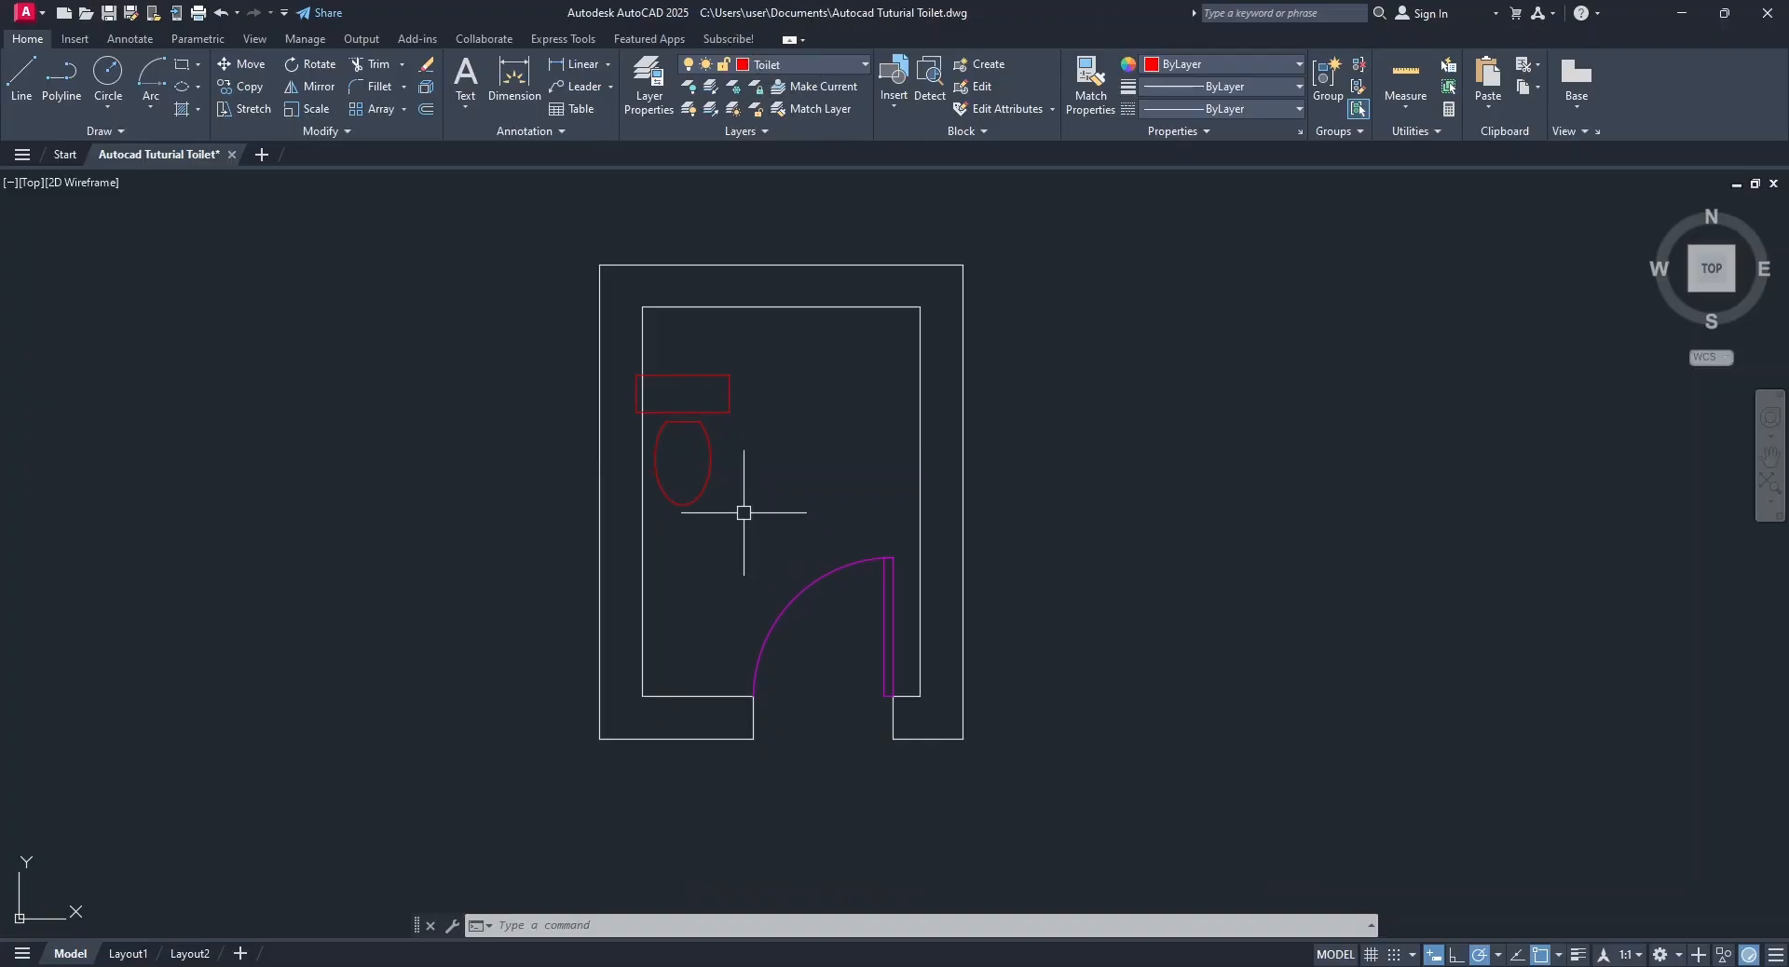
Rotate the Toilet block 90° about a point outside the left wall with Ortho mode on.
click(730, 398)
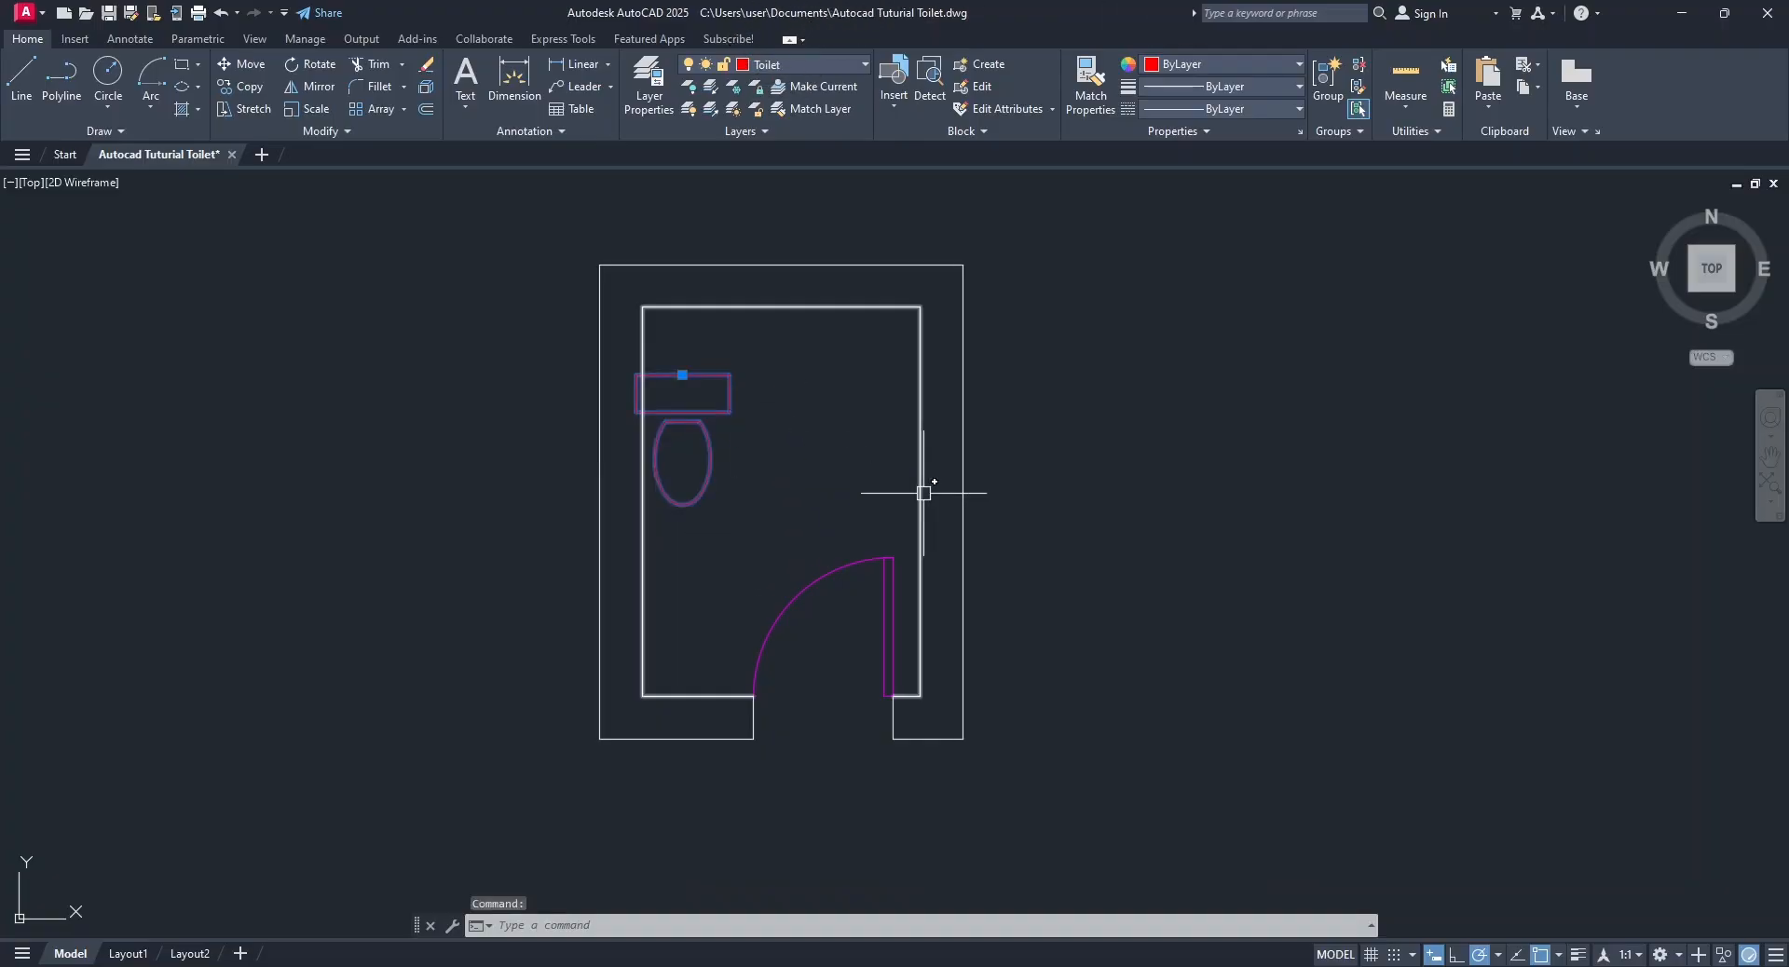
click(312, 63)
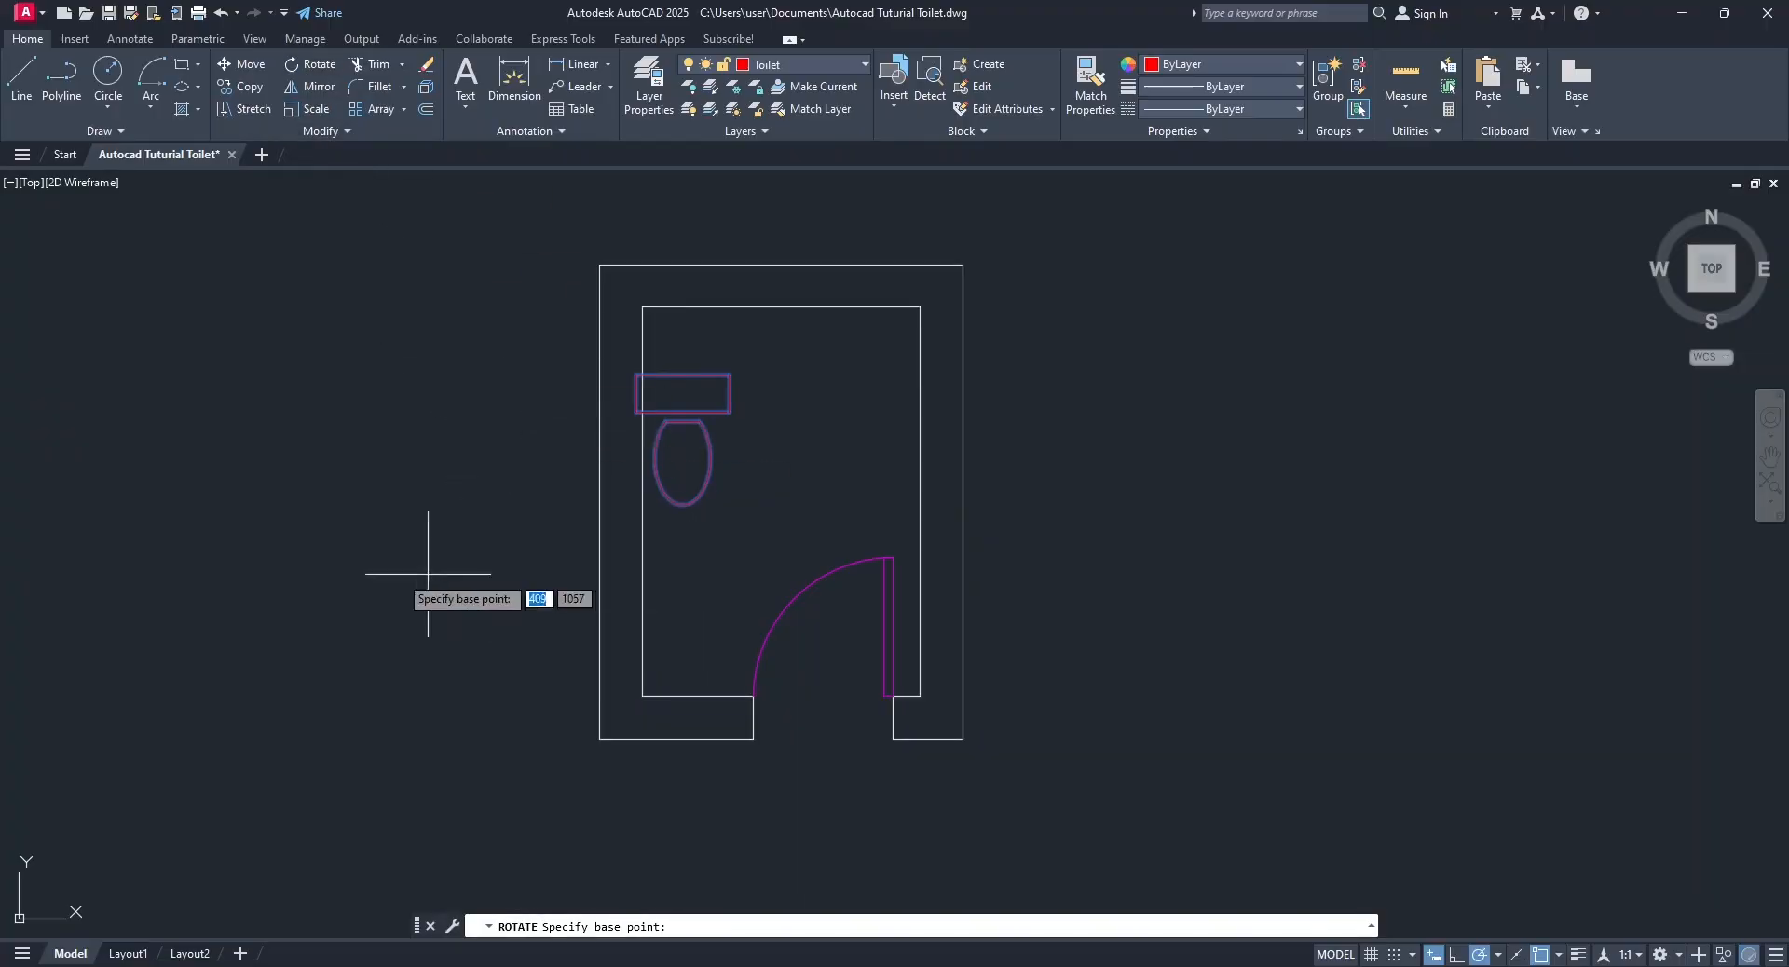
click(556, 510)
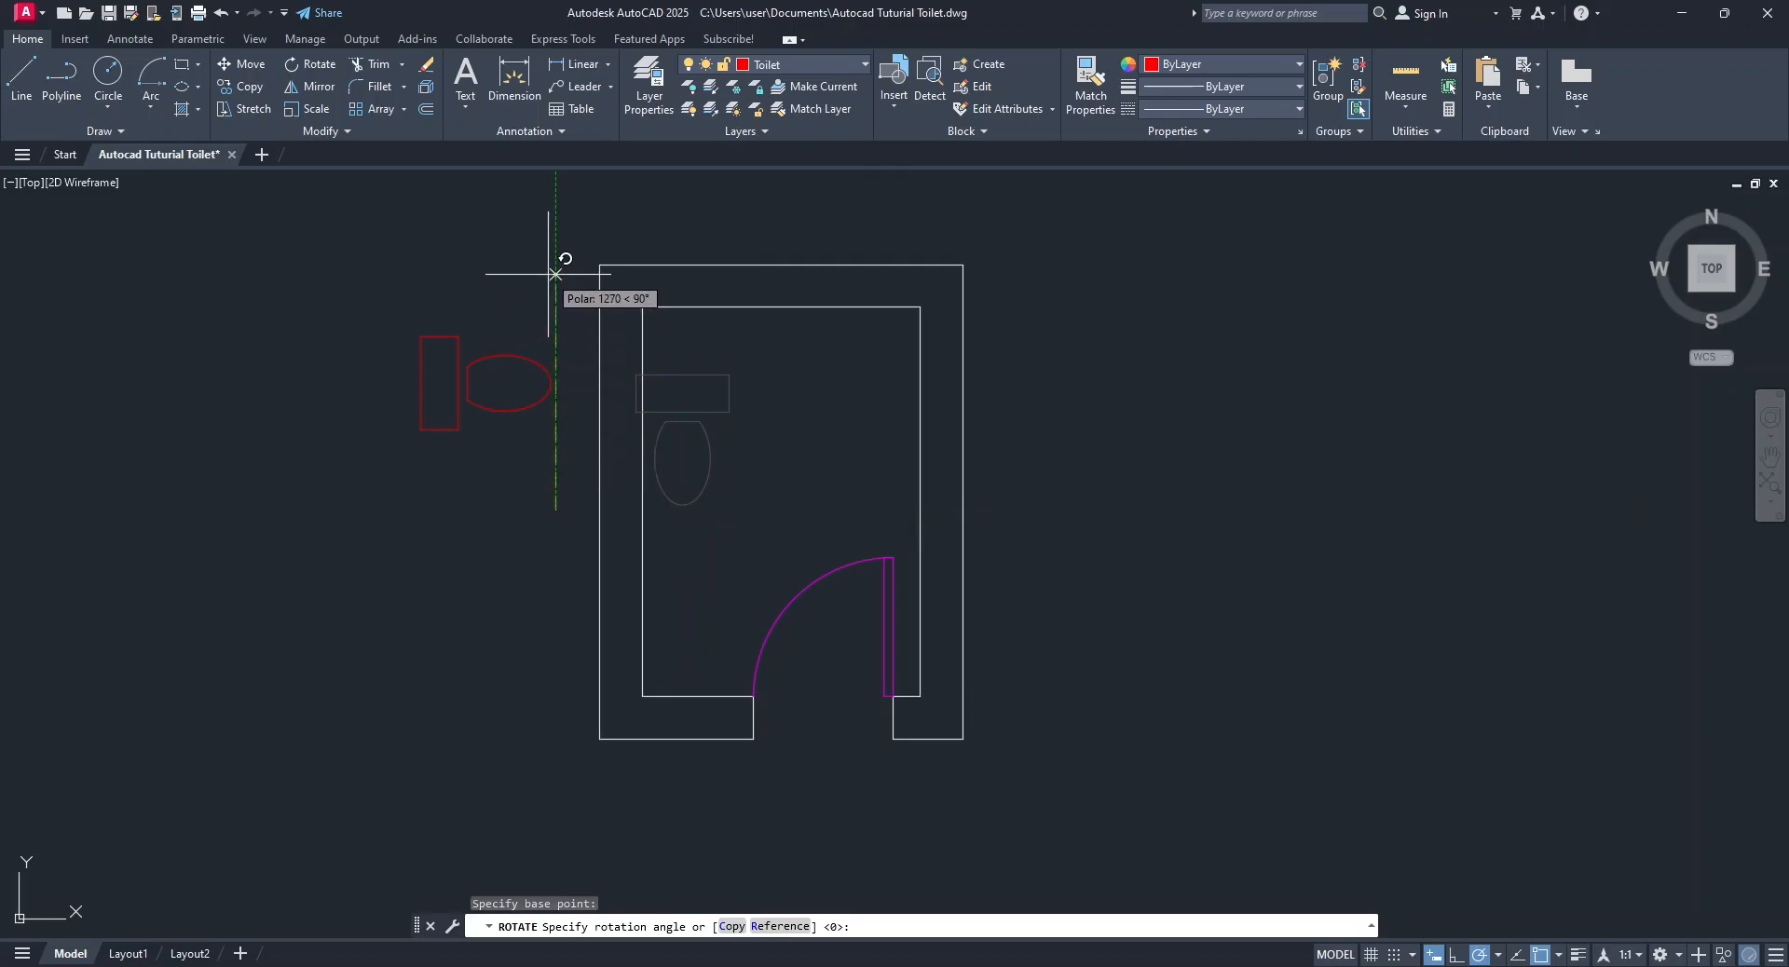
click(1457, 954)
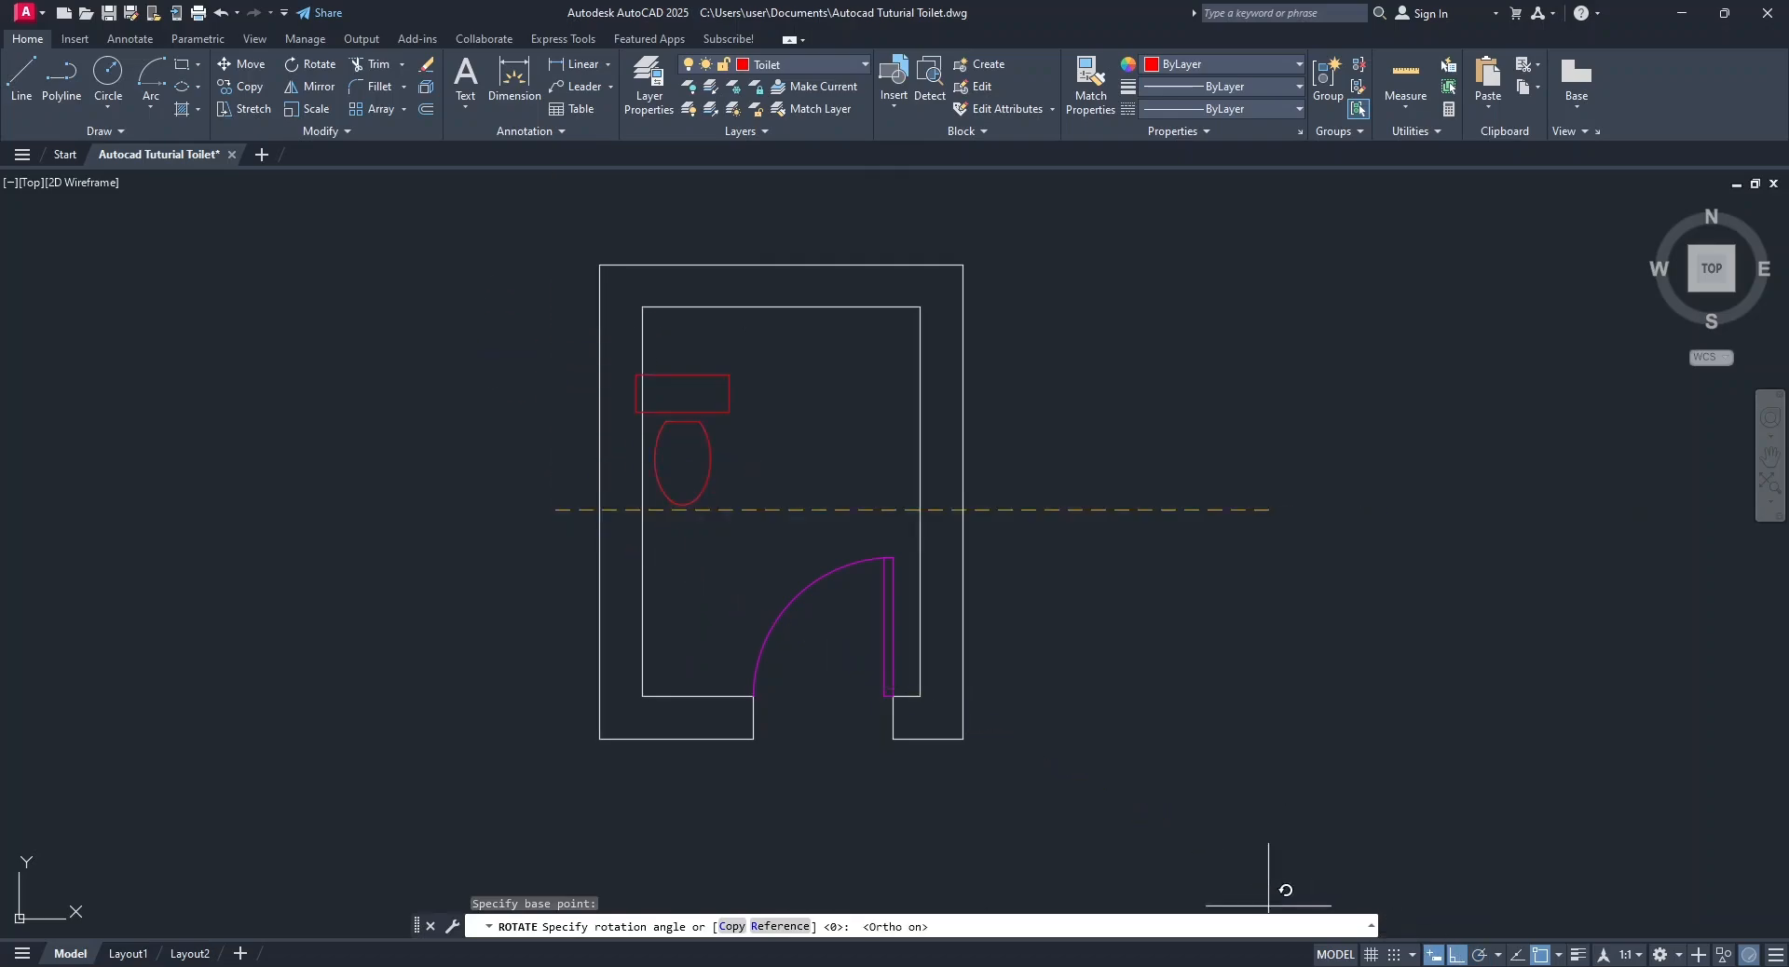
click(571, 294)
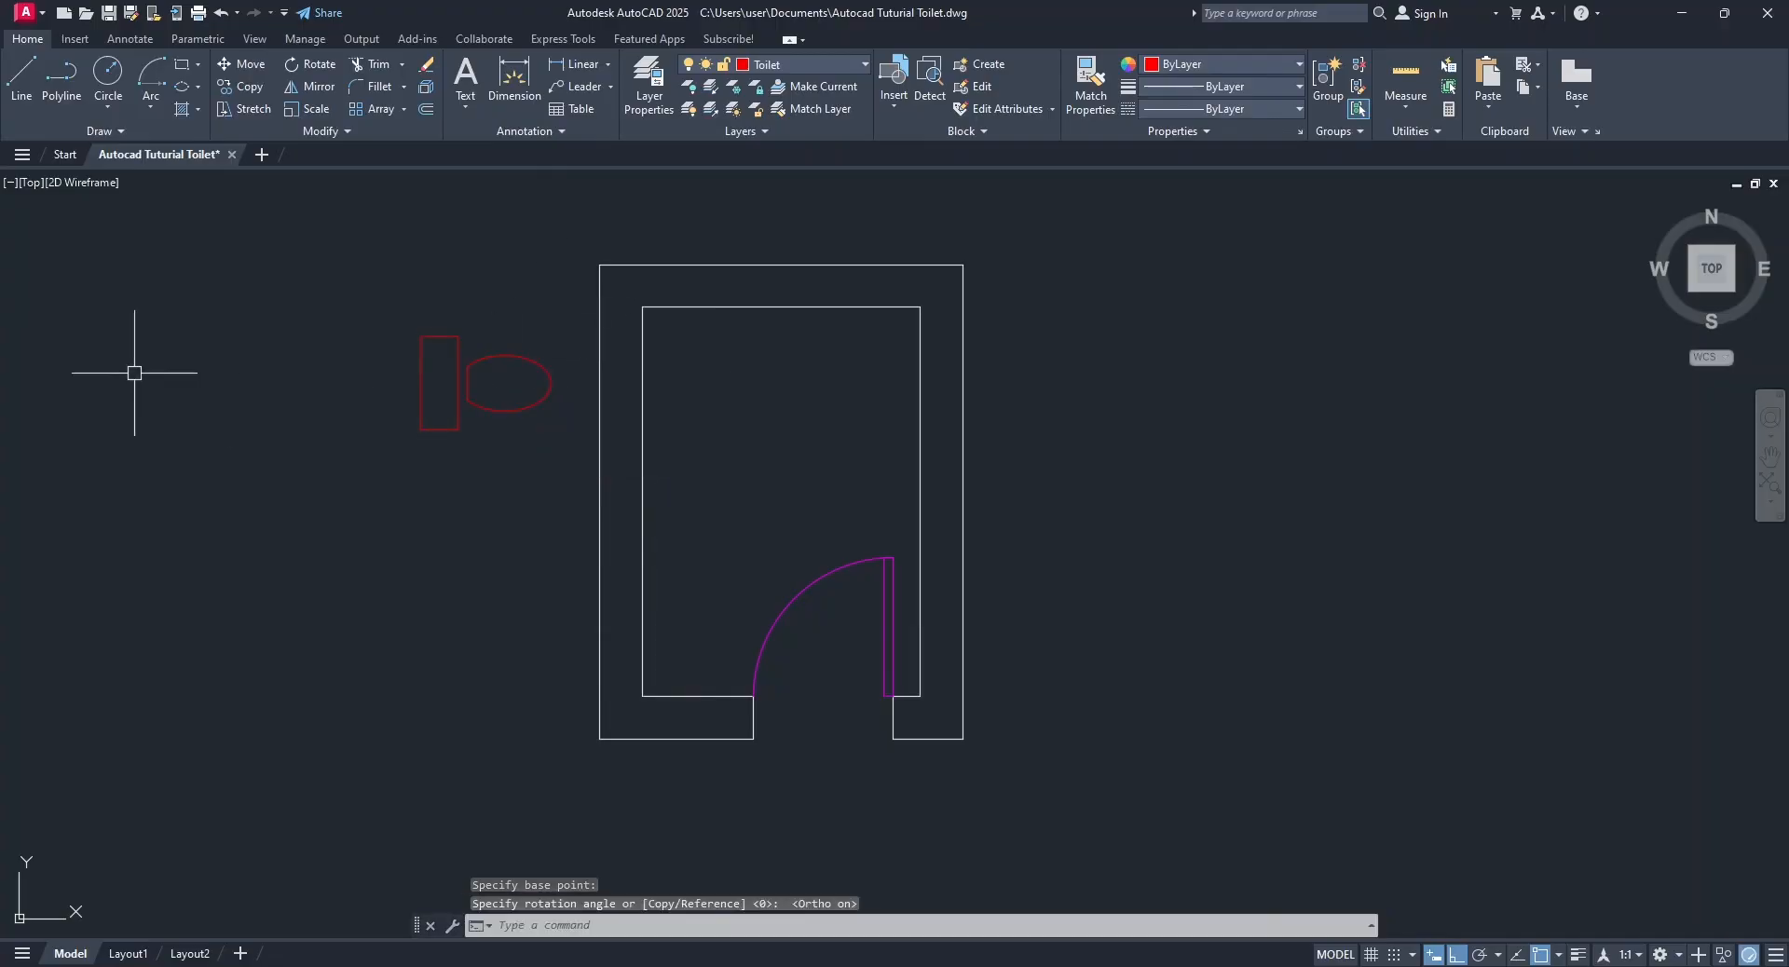
Move the rotated Toilet block into the room's upper-left corner, near the left wall, with Ortho mode off.
click(535, 363)
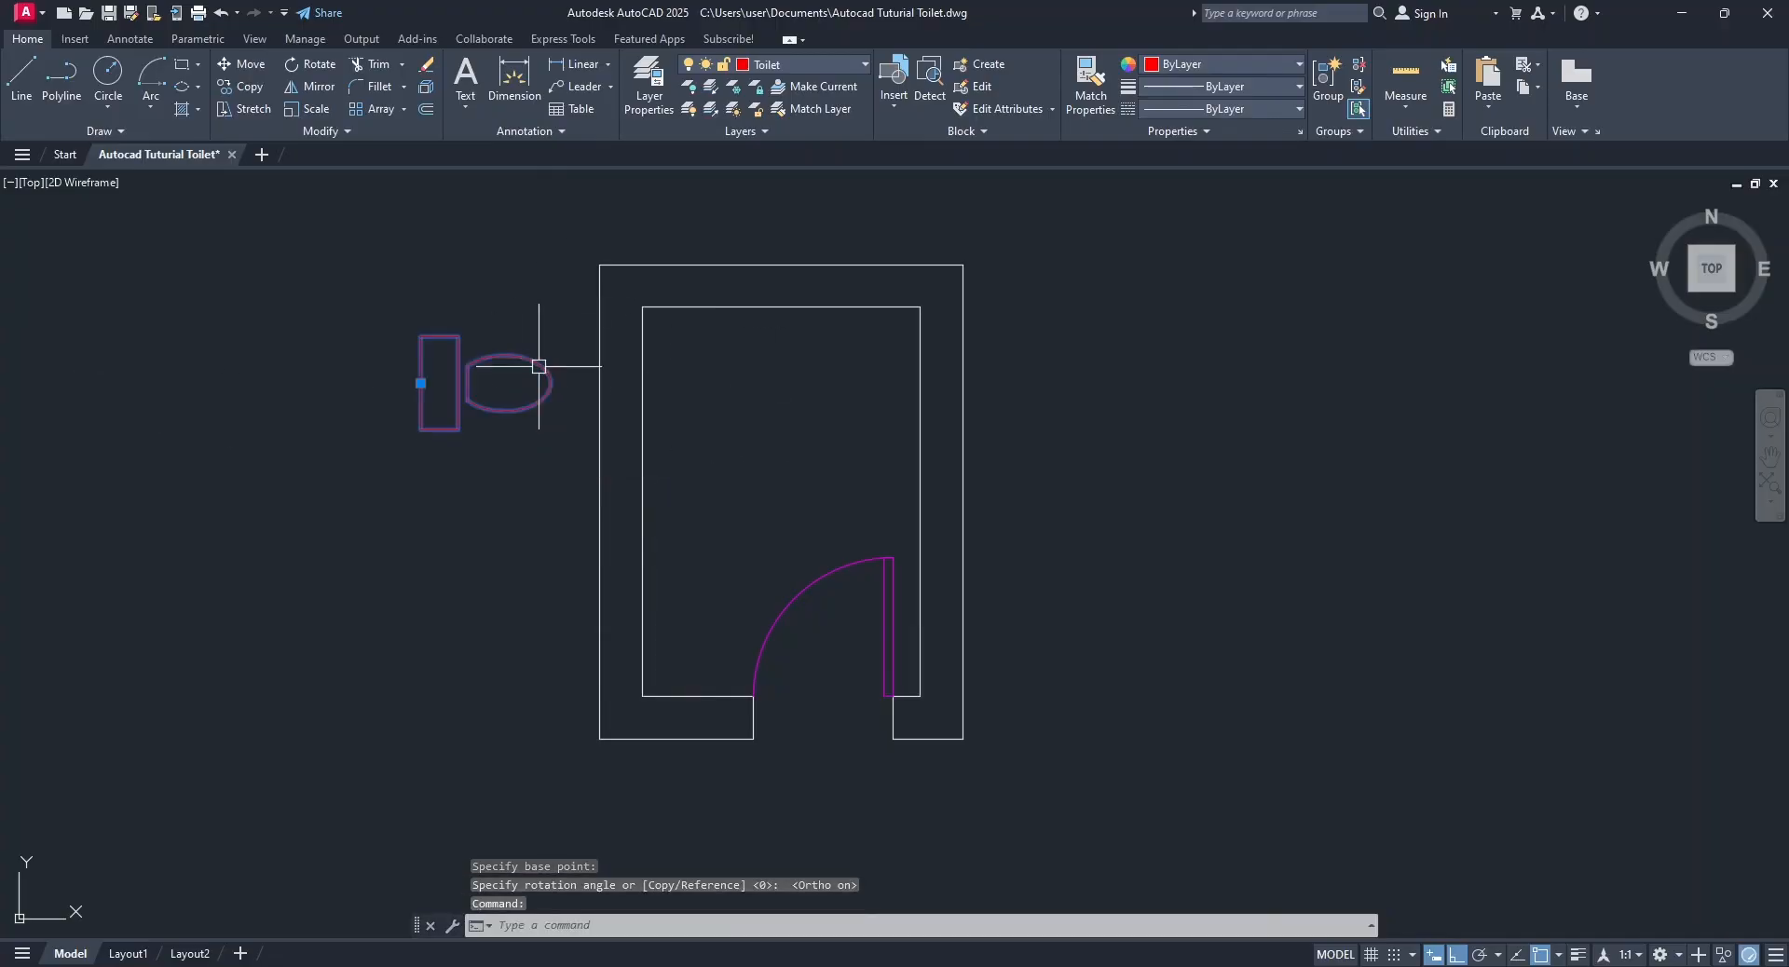
click(421, 383)
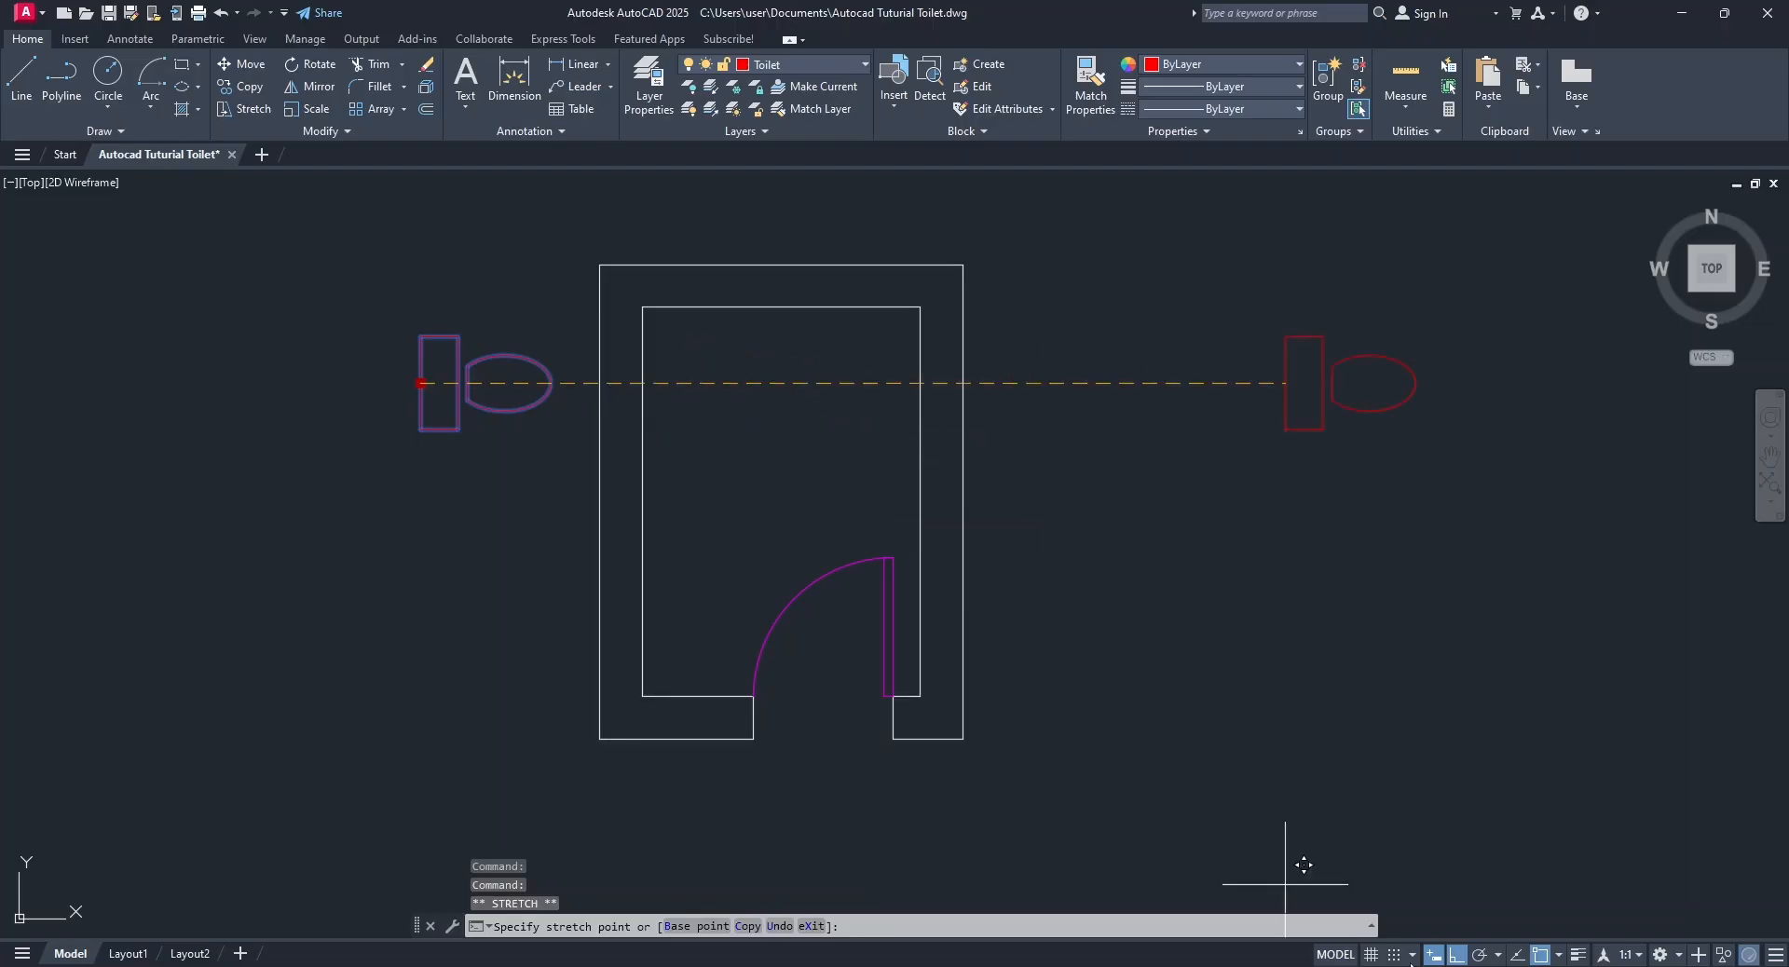
click(1455, 954)
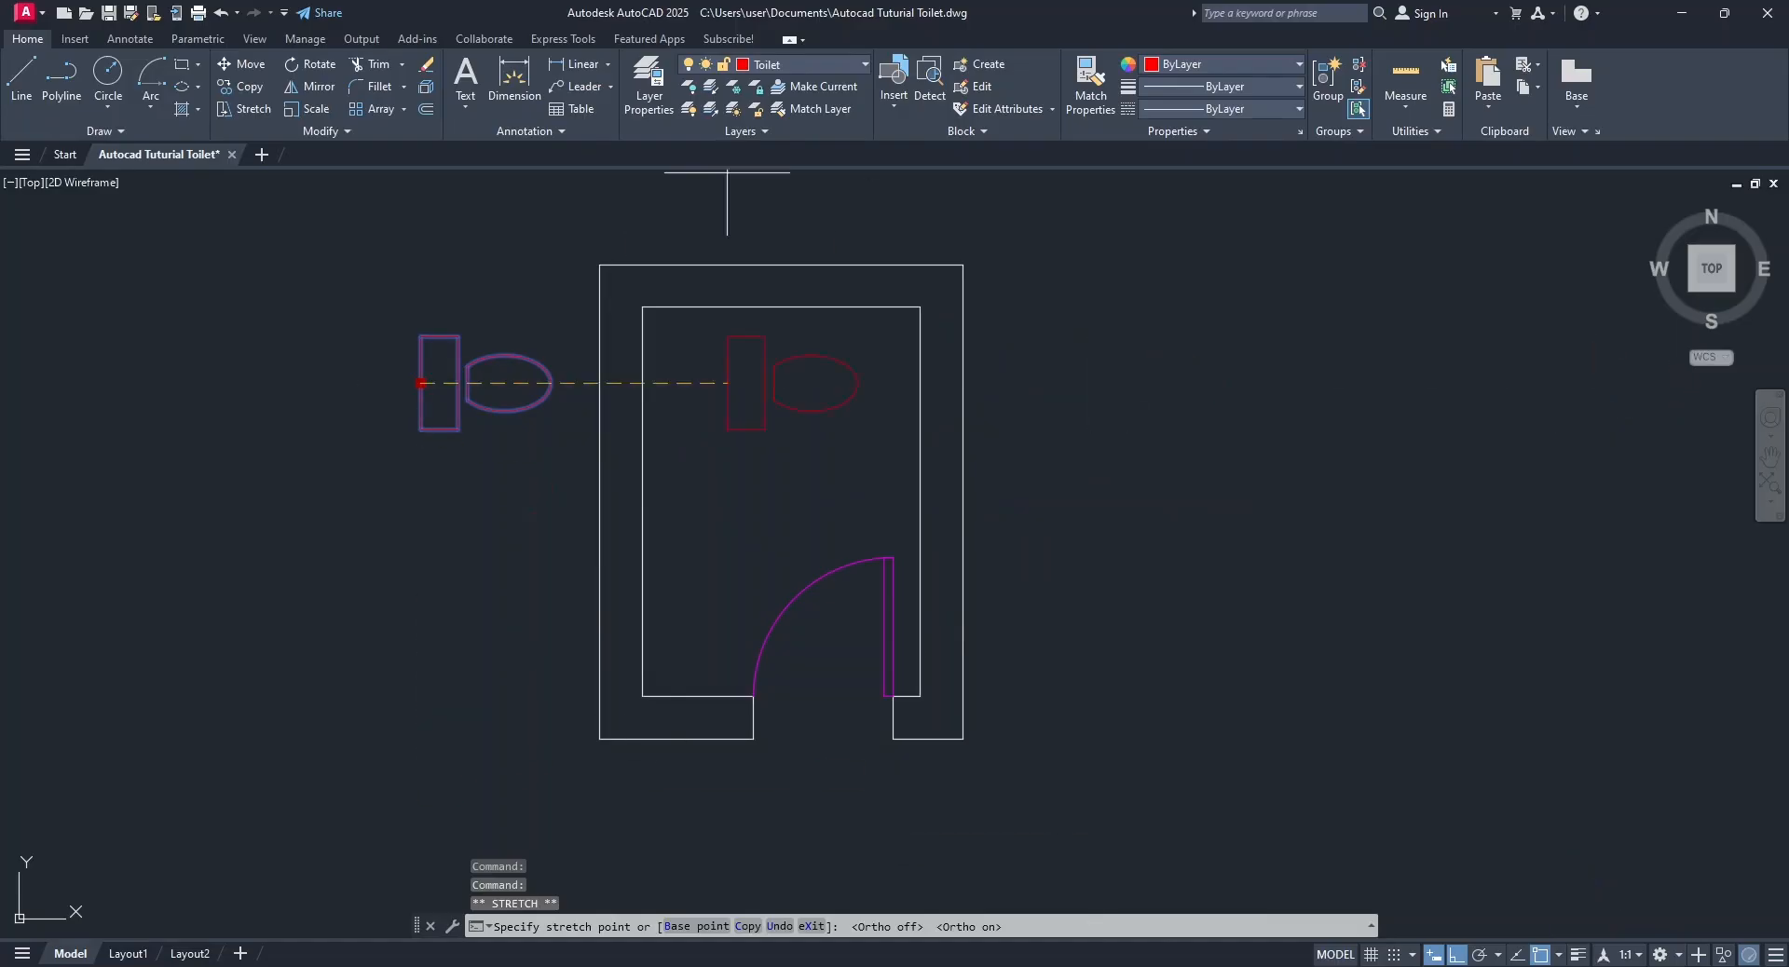
click(1456, 954)
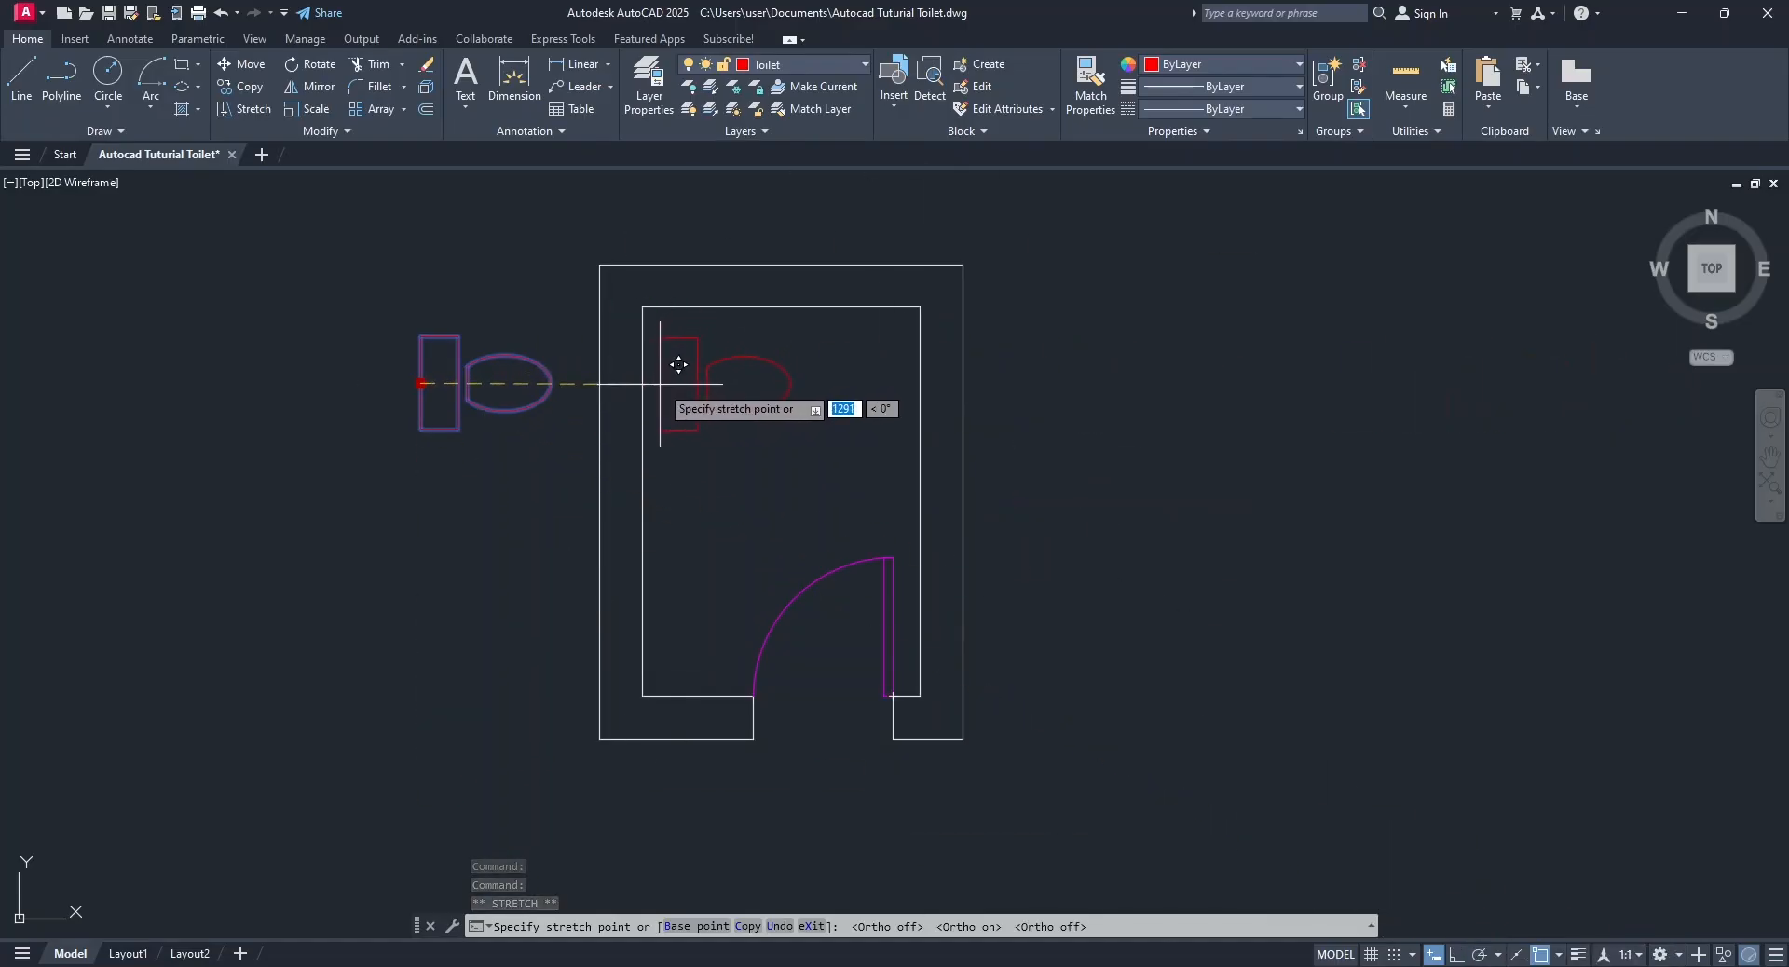
click(680, 363)
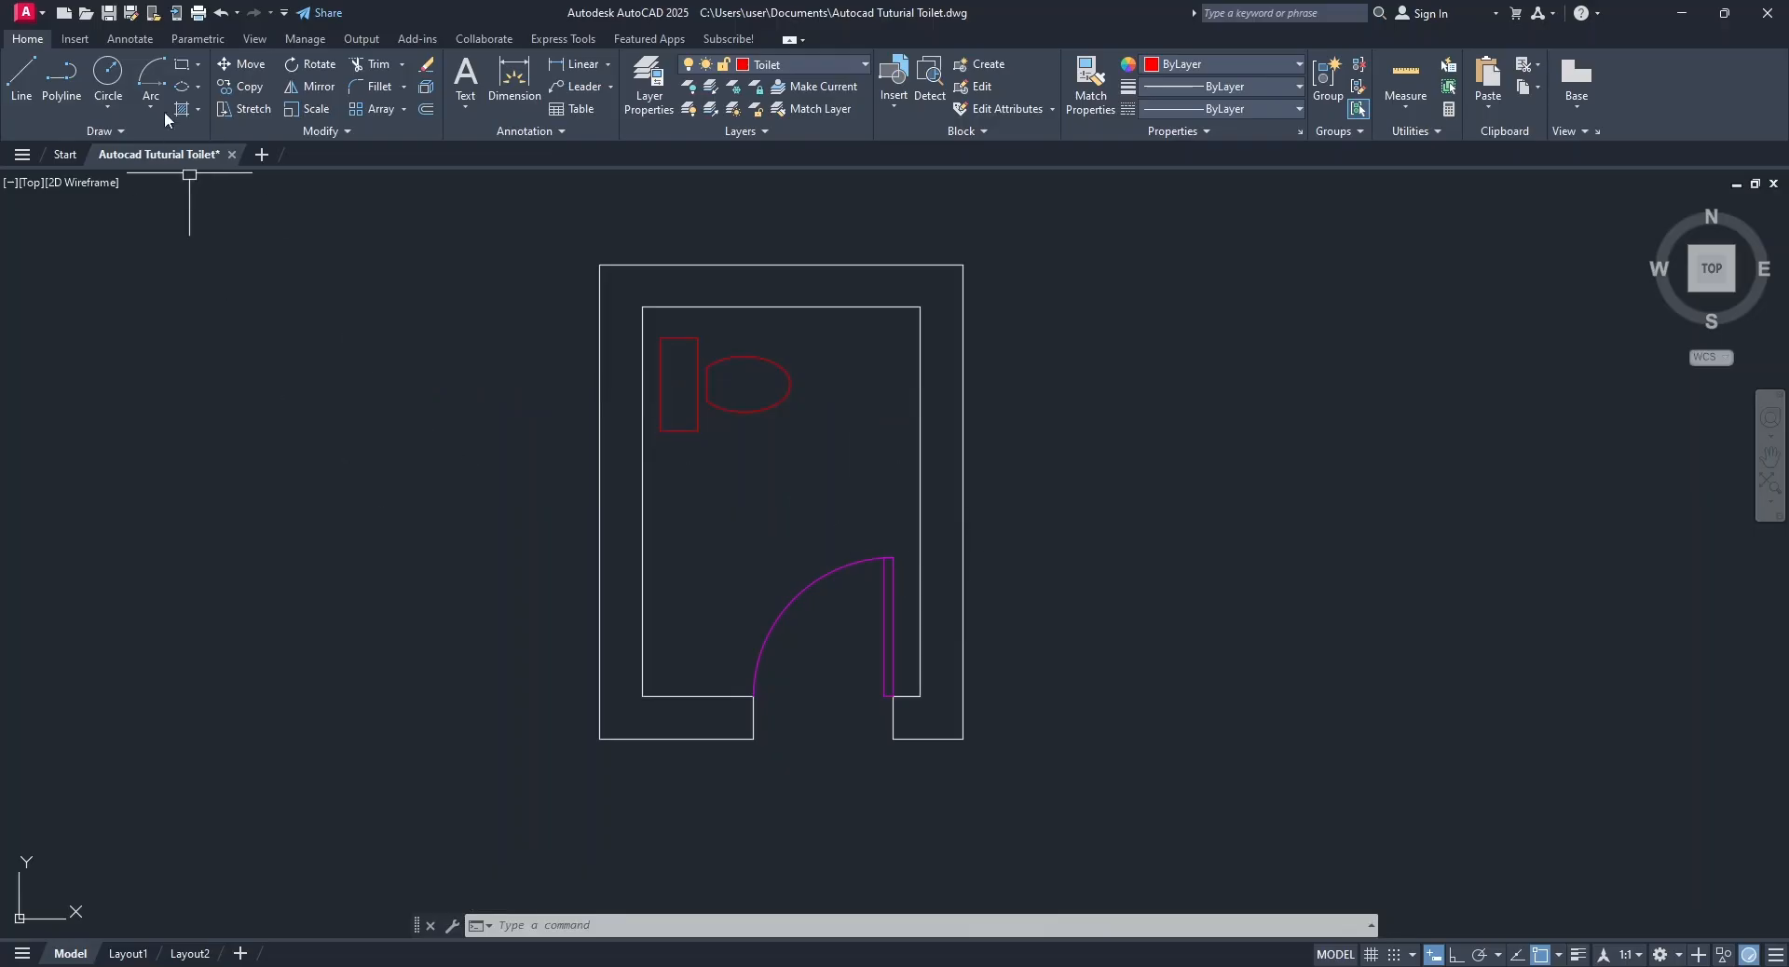
Open DesignCenter and browse the en-us DesignCenter samples to the blocks in House Designer.dwg.
click(254, 38)
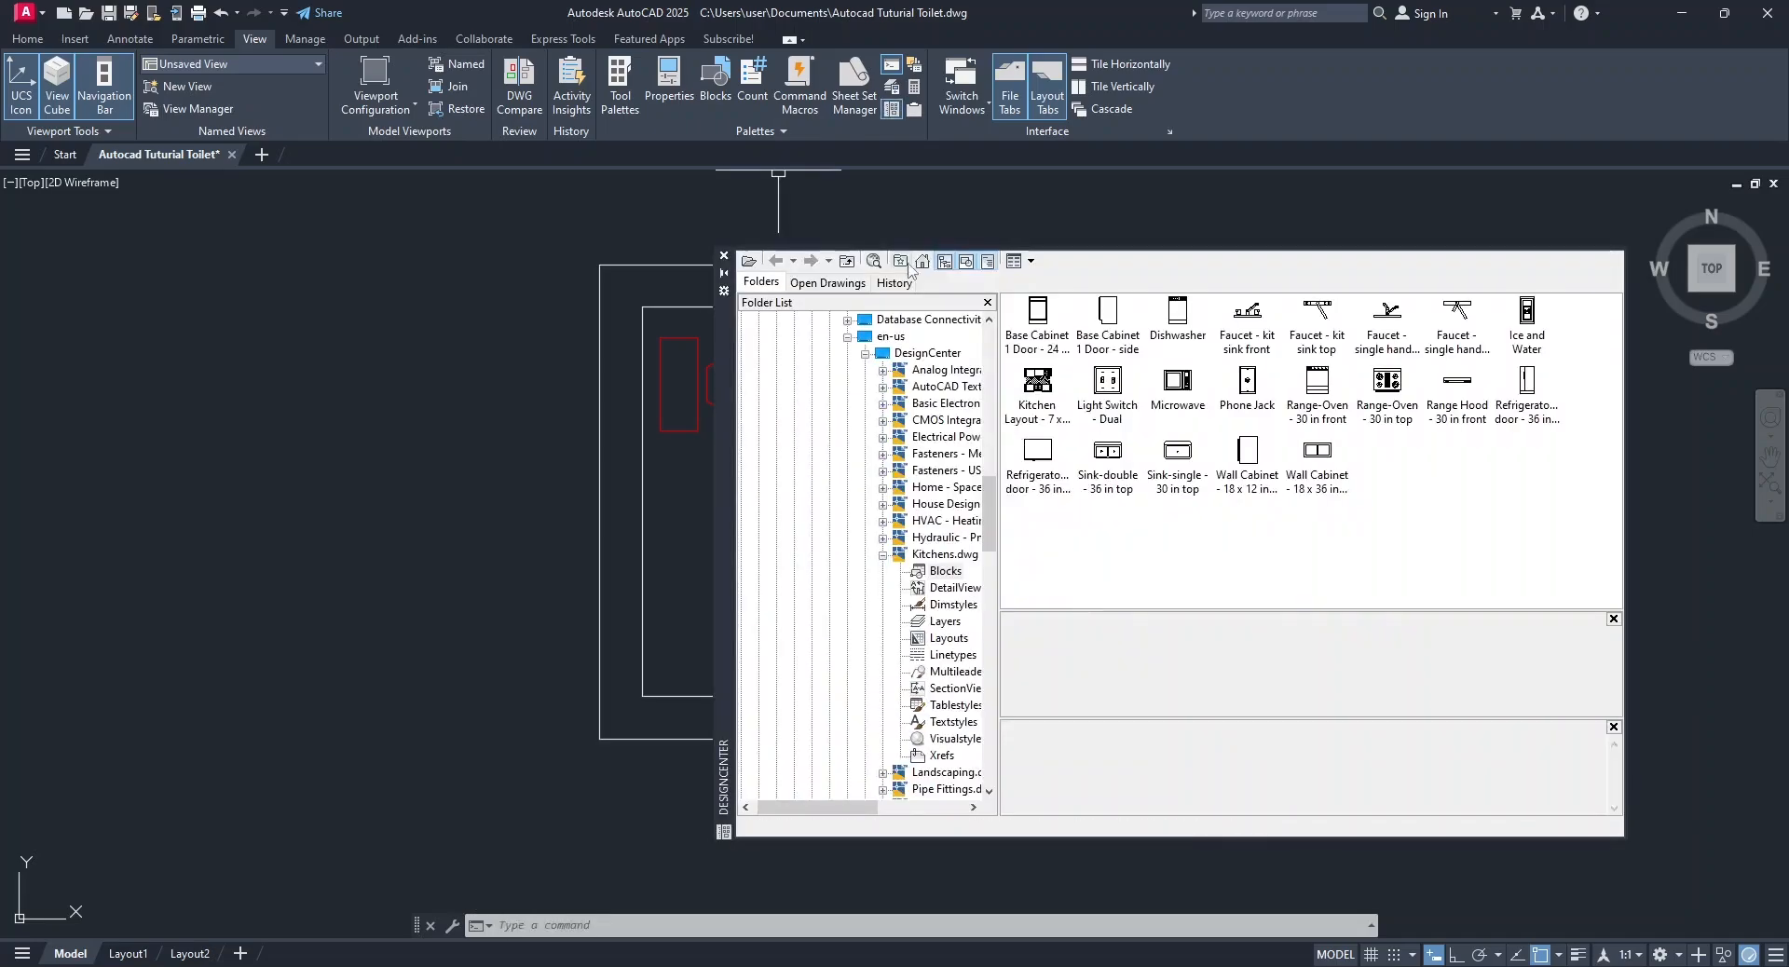
click(923, 262)
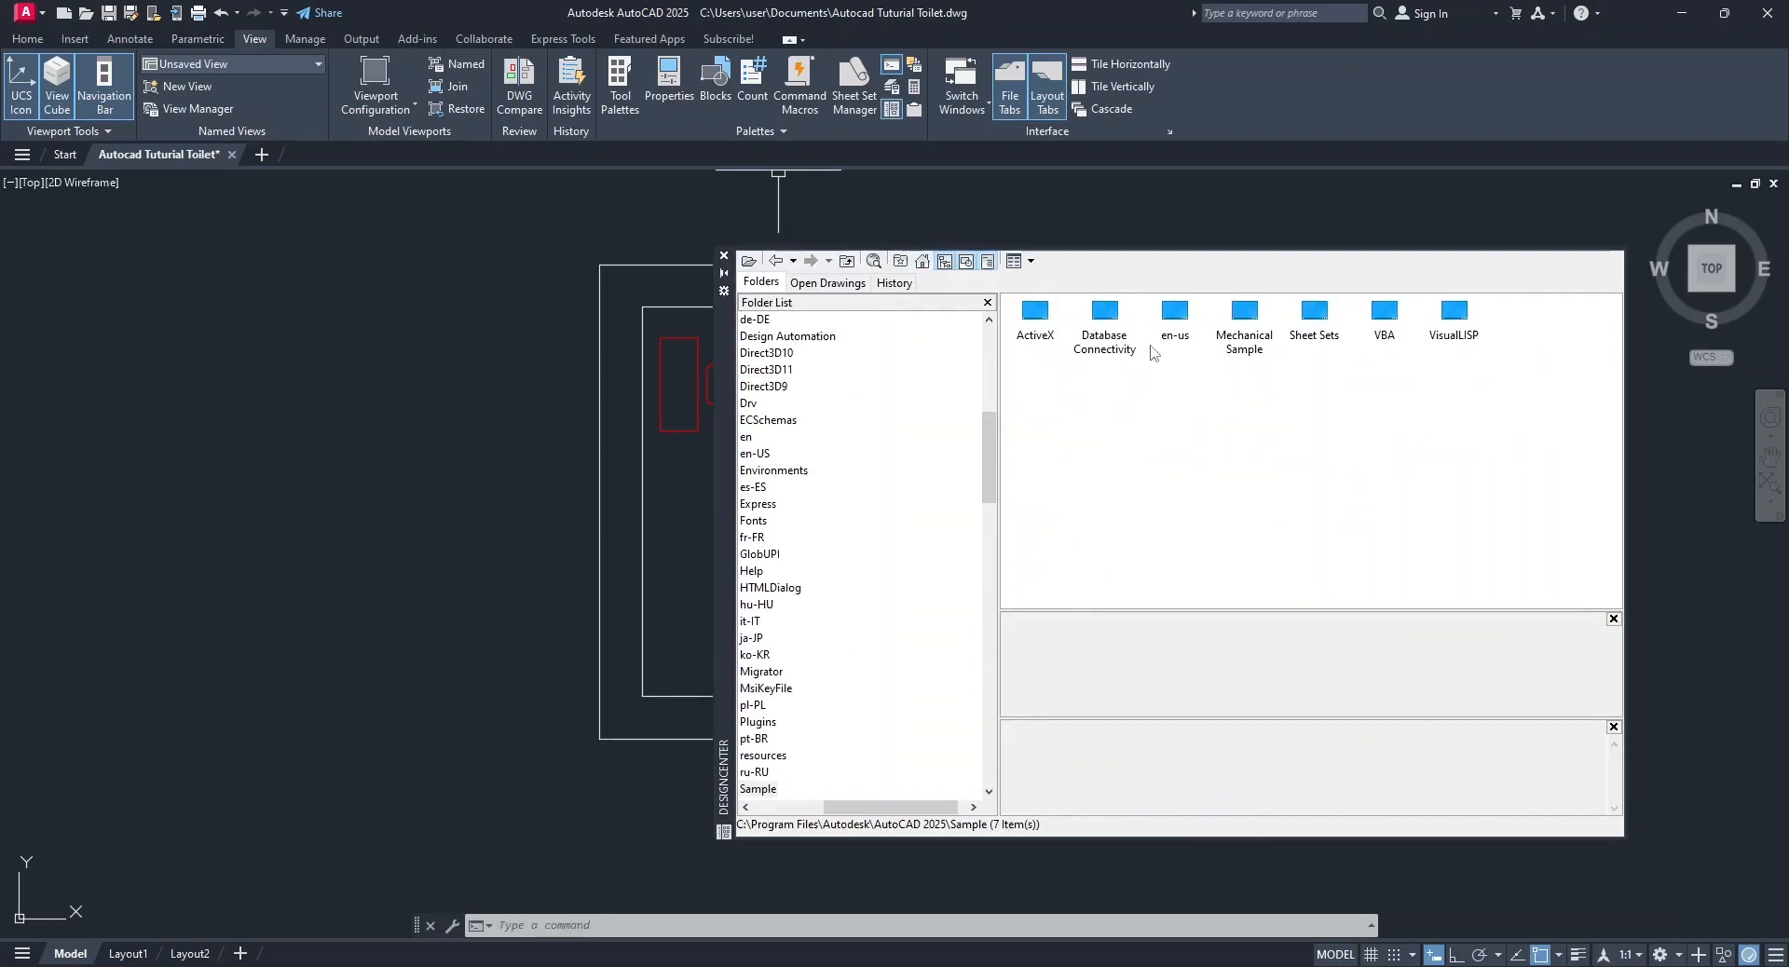
double_click(1172, 316)
double_click(1037, 317)
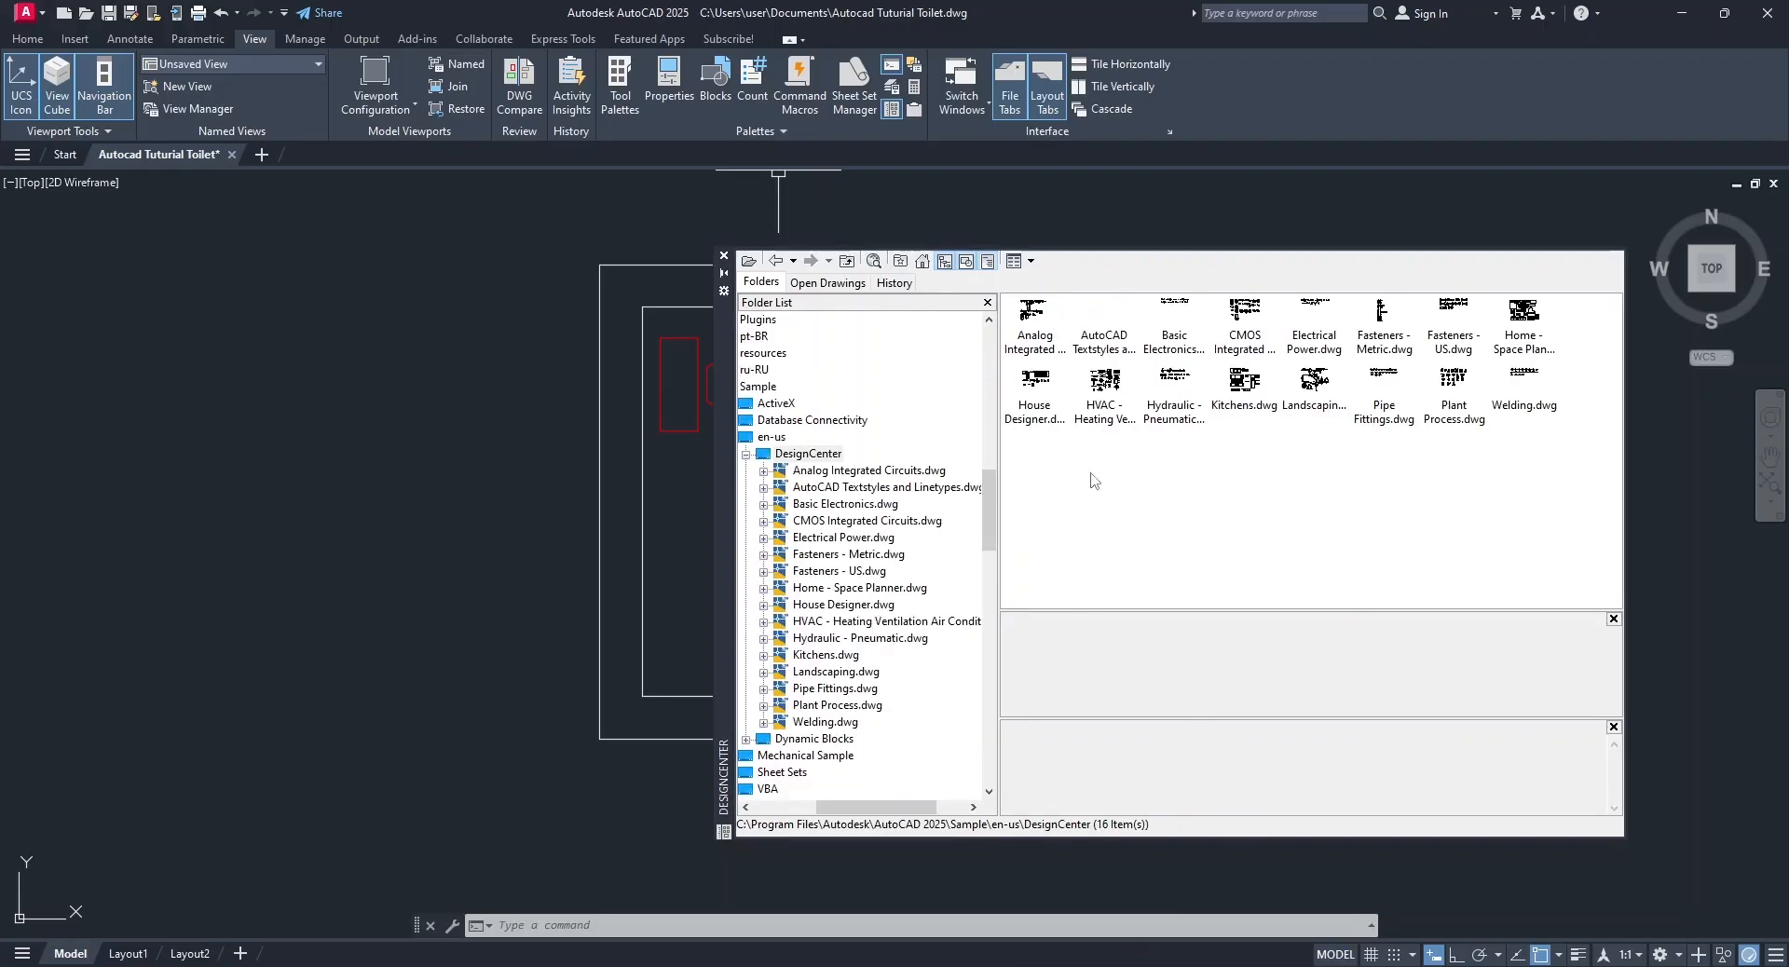
double_click(1034, 382)
double_click(1052, 336)
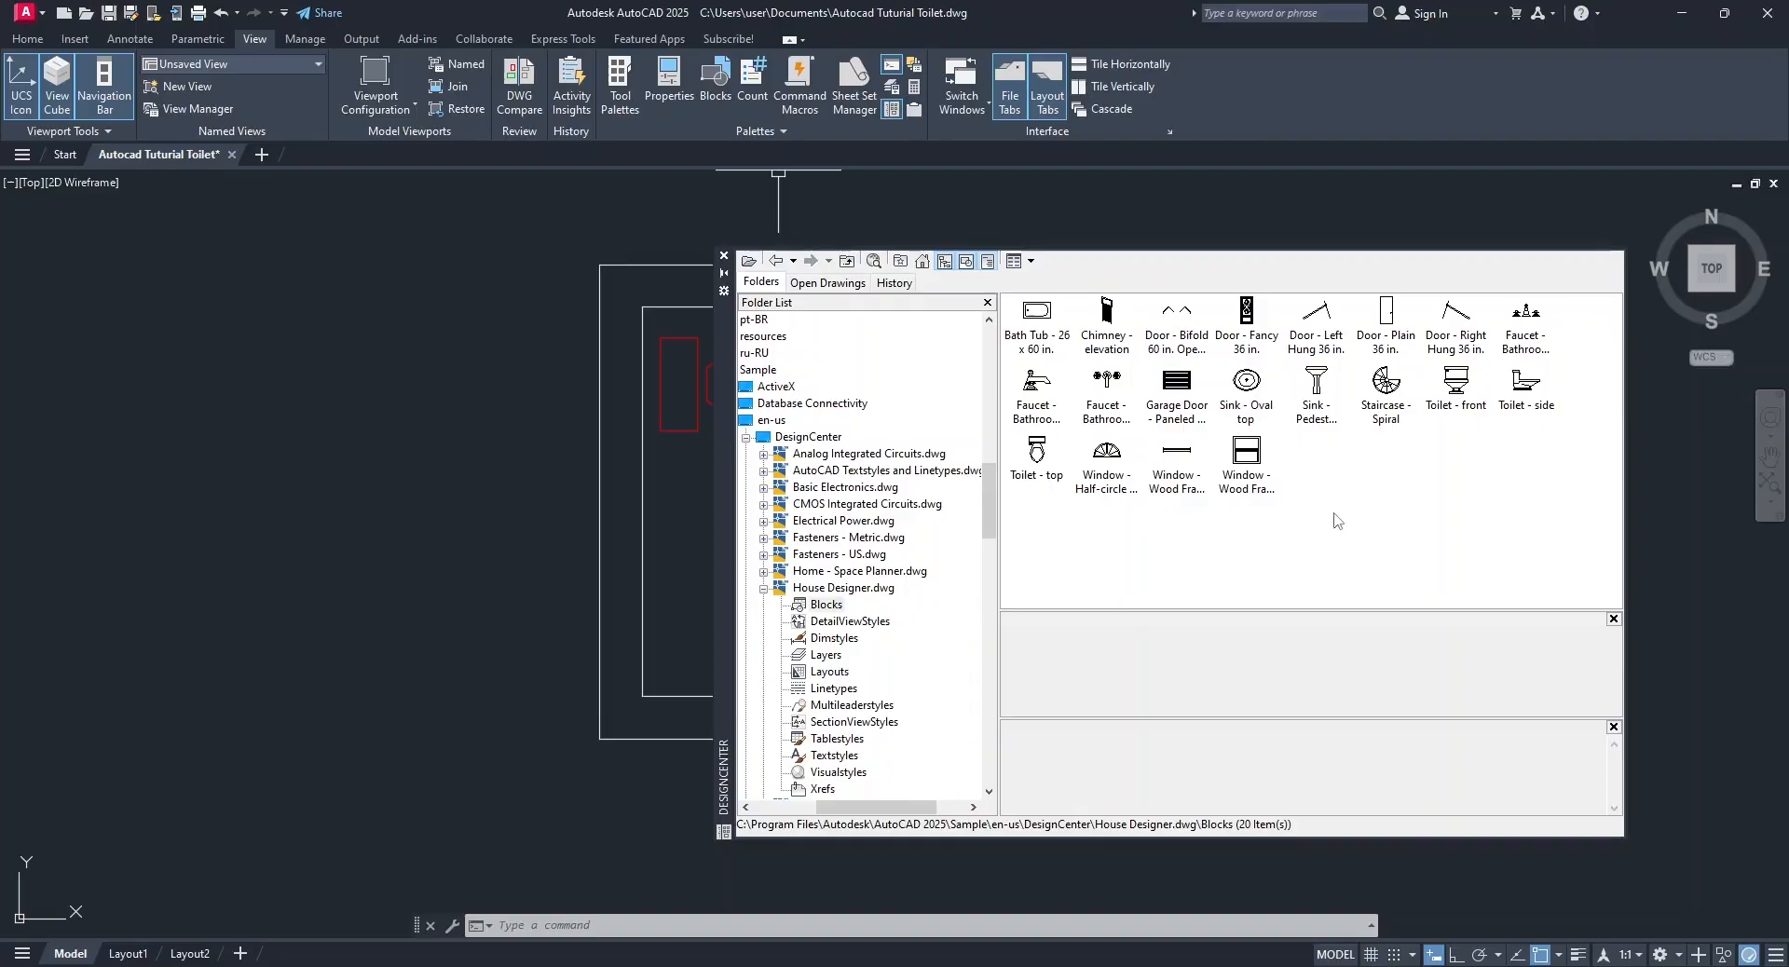
Make the Basin layer current and place the Sink - Oval top block outside the room's left wall.
click(27, 38)
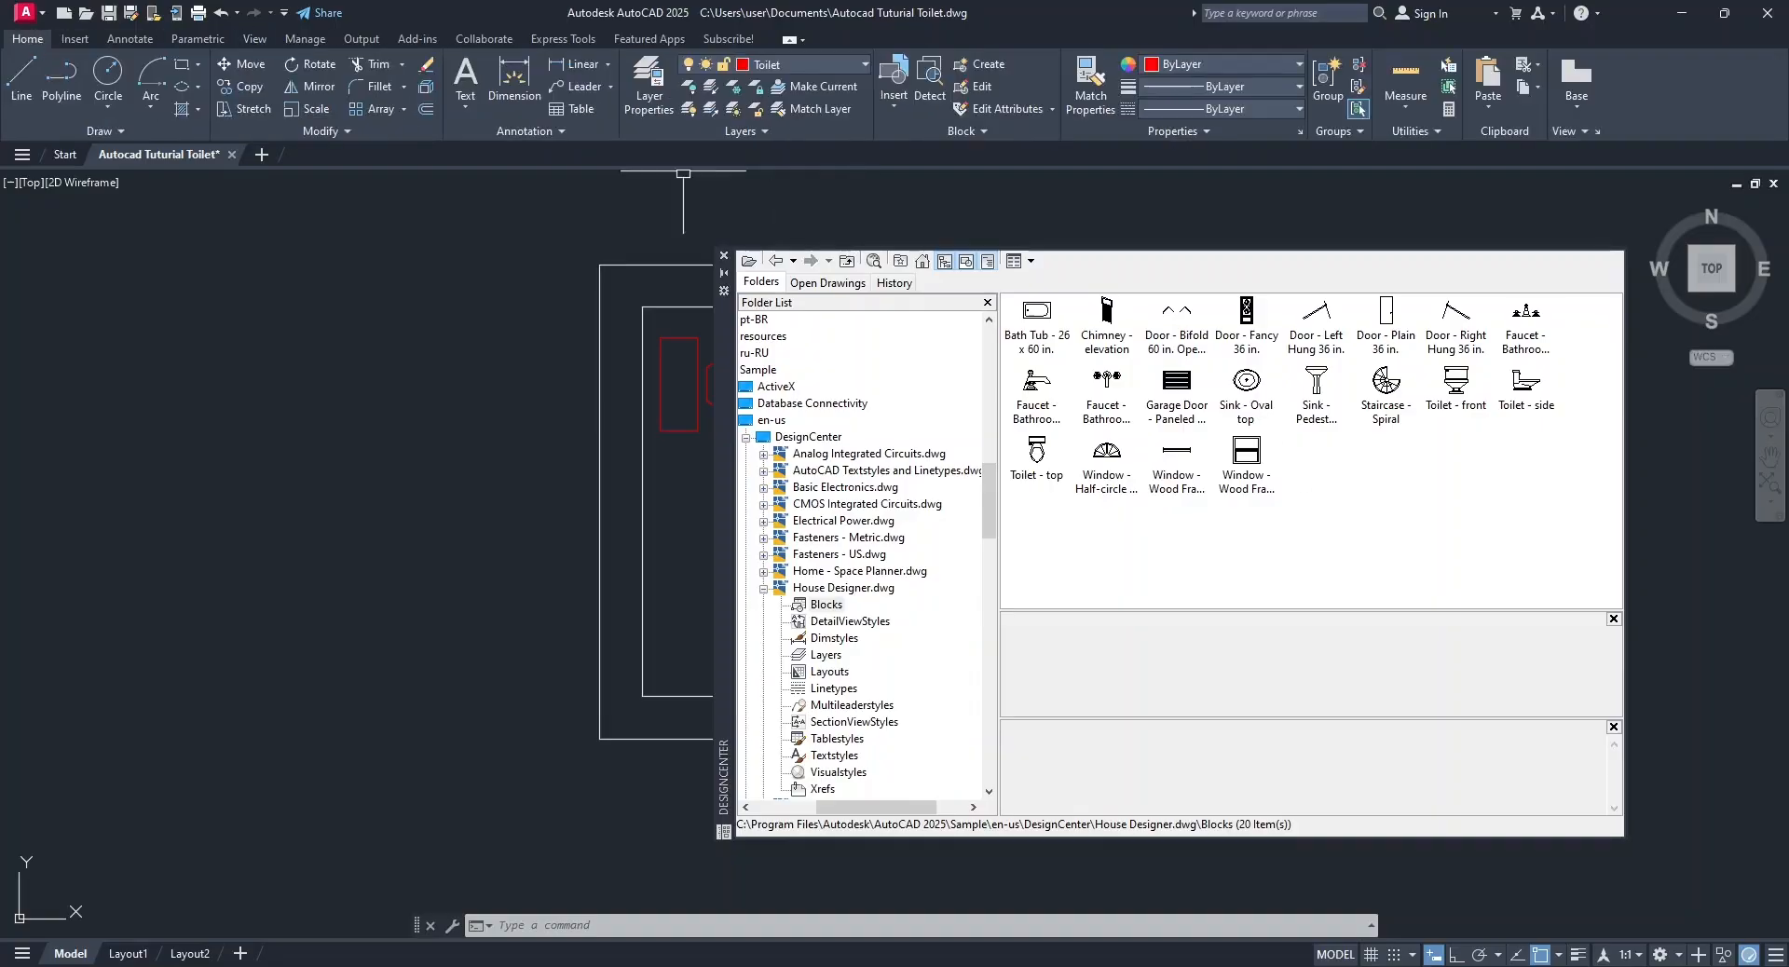
click(785, 65)
click(786, 103)
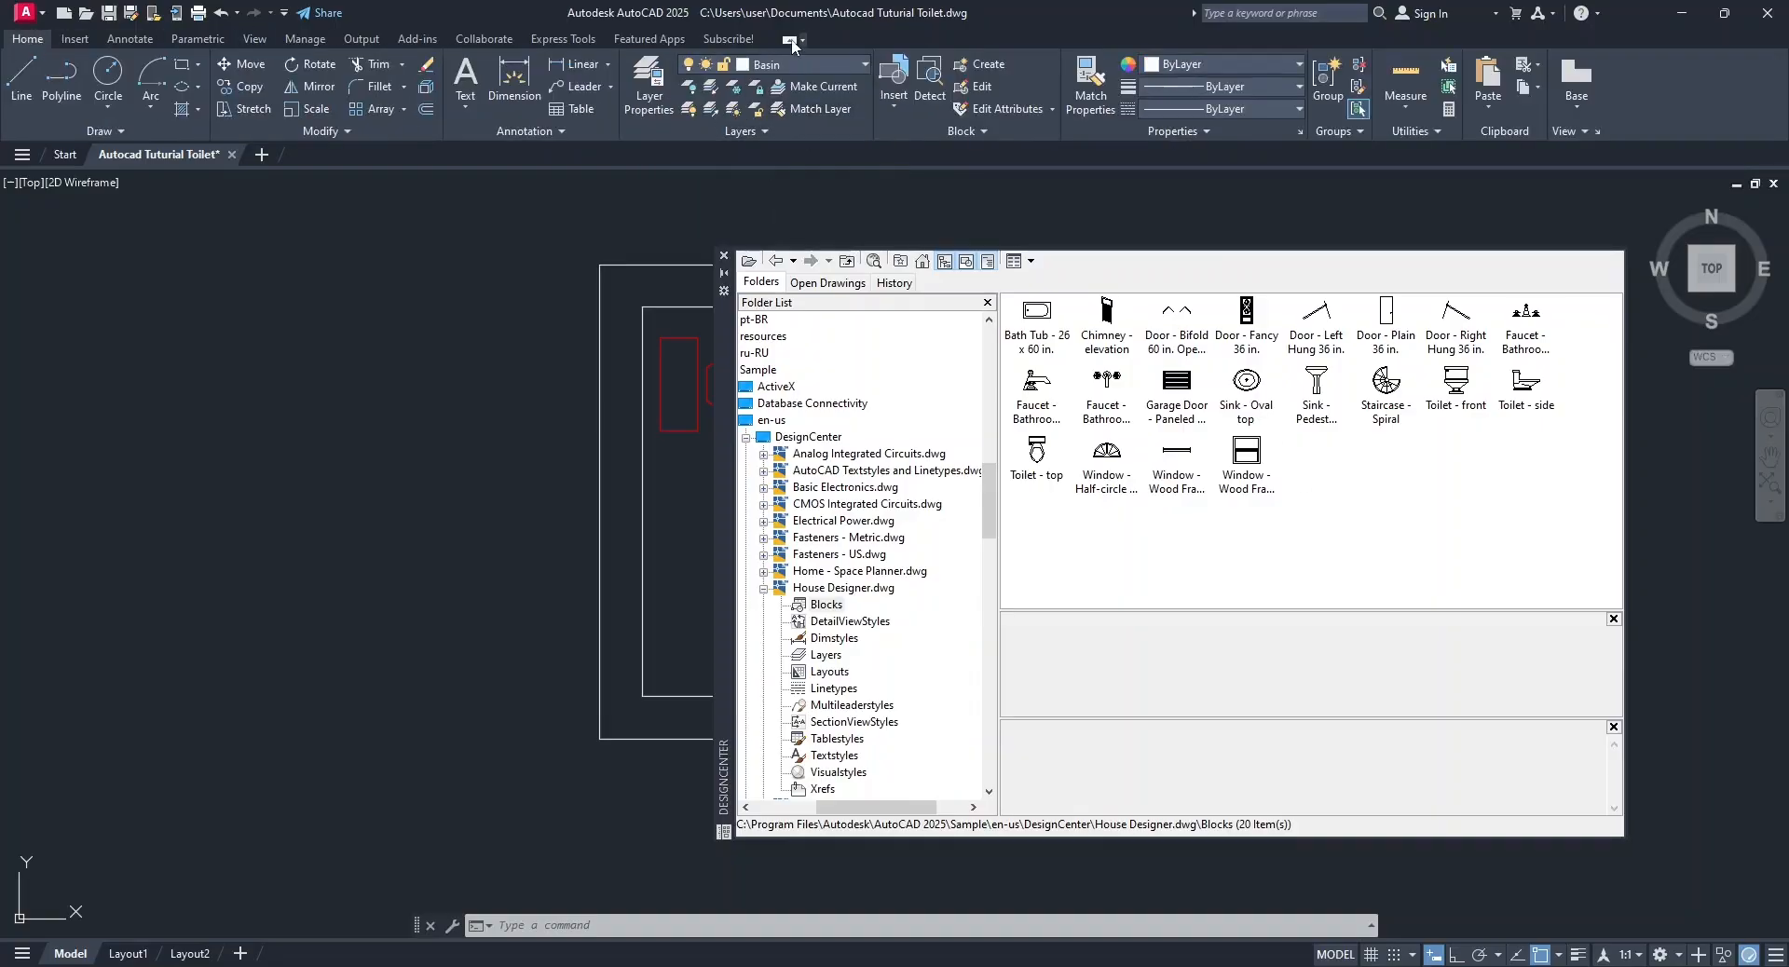
click(1246, 380)
mouse_move(1148, 497)
mouse_down()
mouse_move(665, 522)
mouse_move(473, 484)
mouse_up()
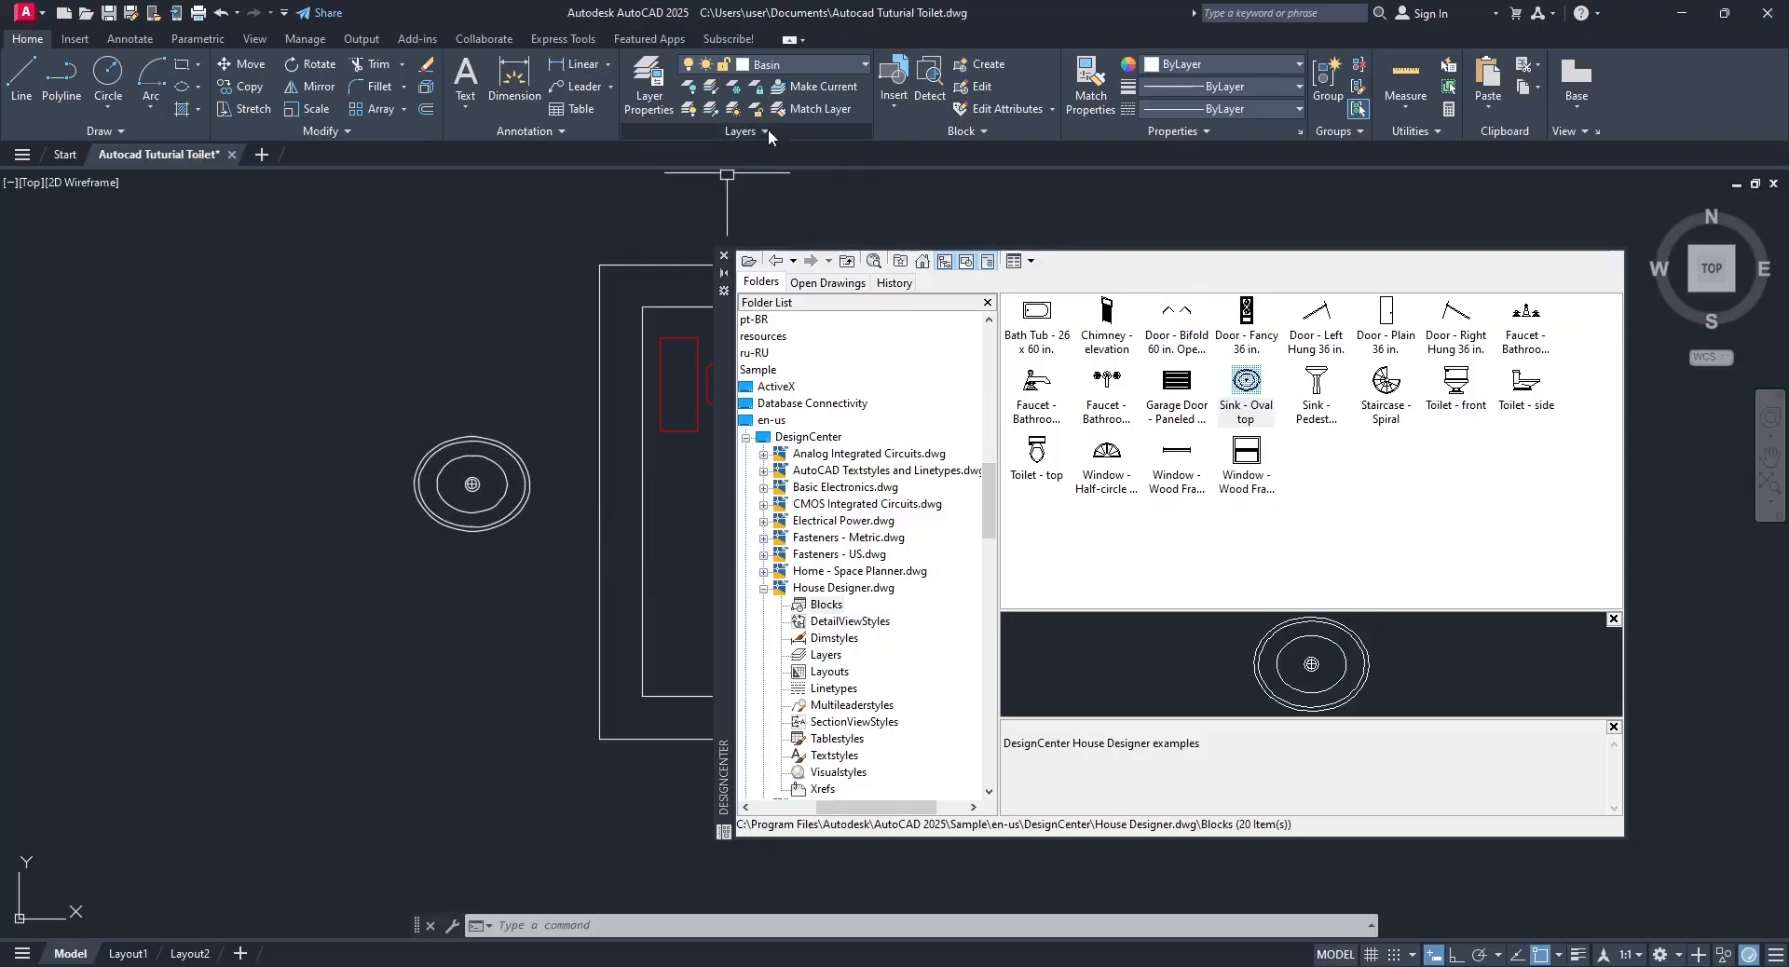
Make the Toilet layer current and place the Toilet - top block above the oval basin.
click(803, 60)
click(783, 151)
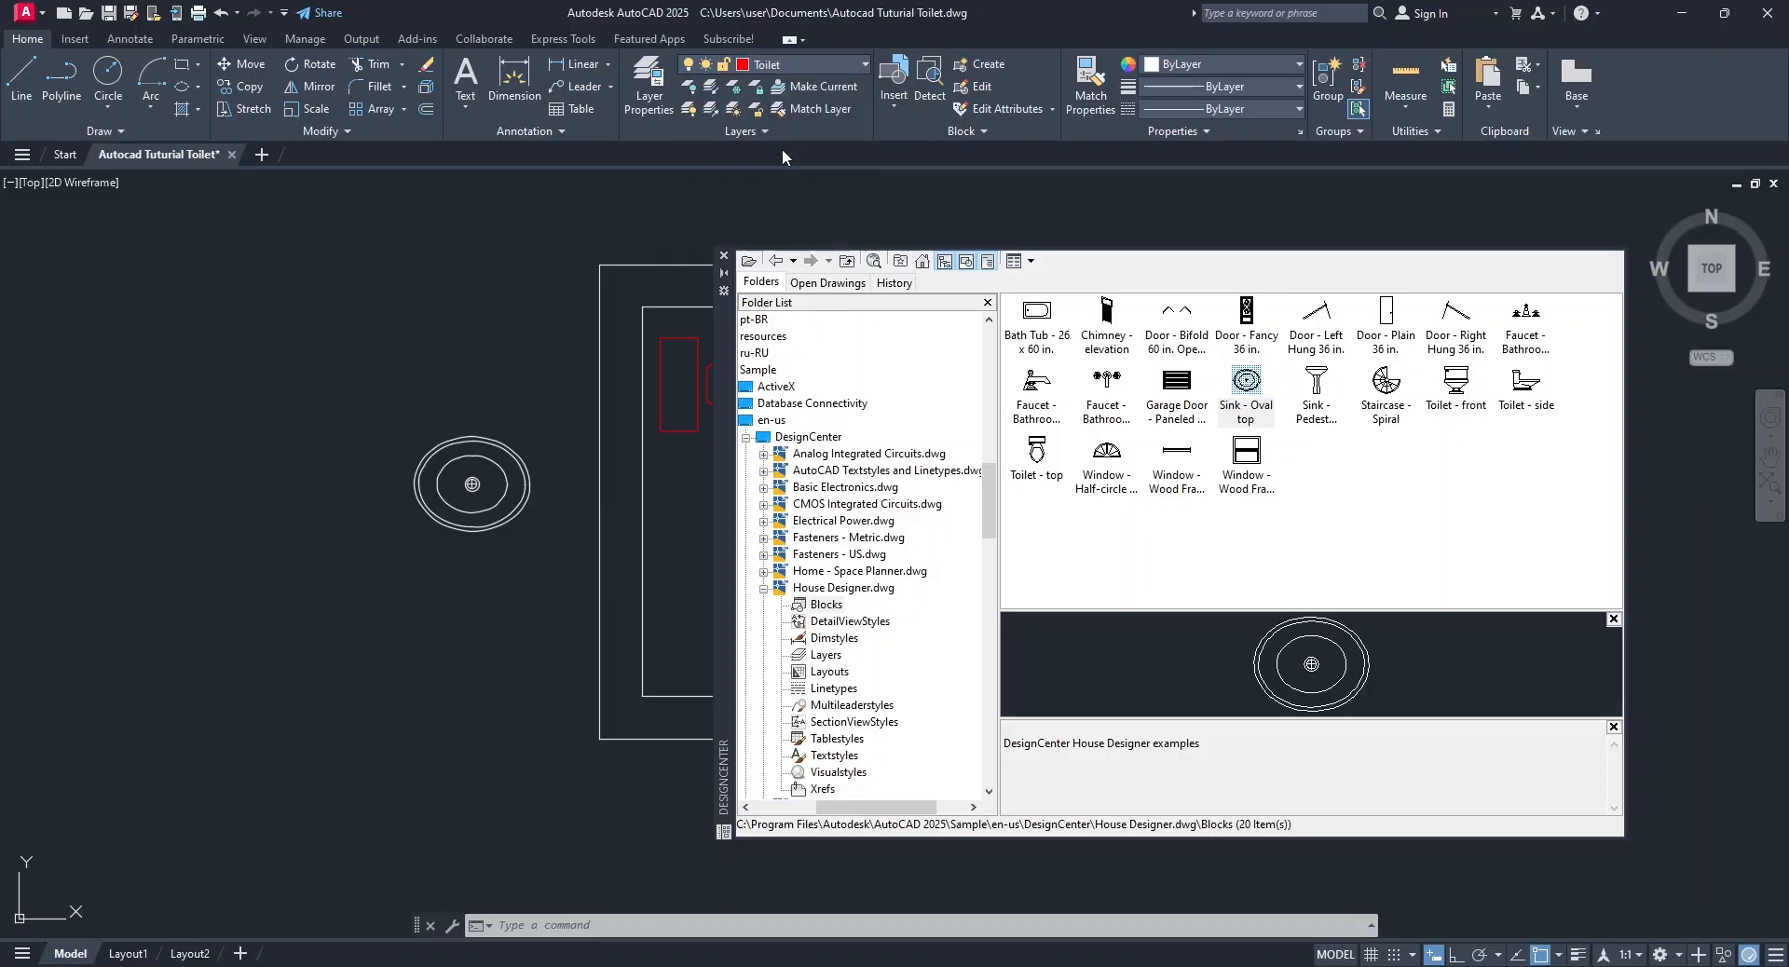
click(1042, 456)
mouse_move(960, 532)
mouse_down()
mouse_move(557, 378)
mouse_move(488, 266)
mouse_up()
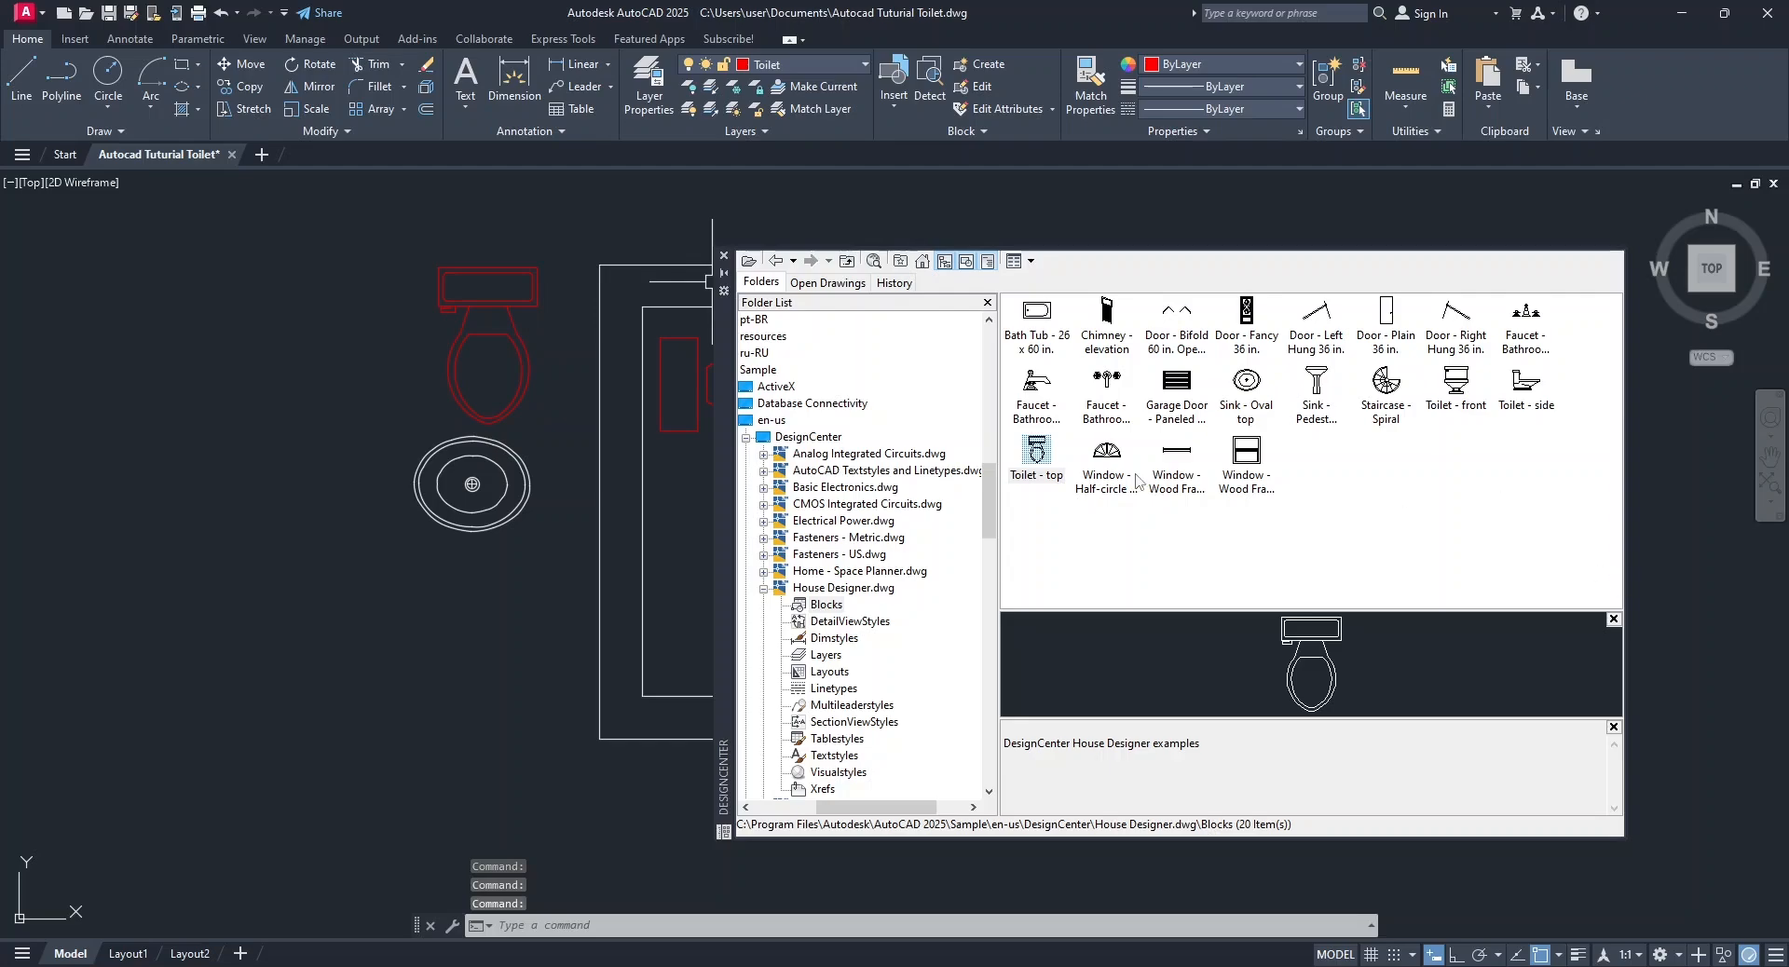
Close DesignCenter and erase the Toilet - top block outside the room.
click(723, 255)
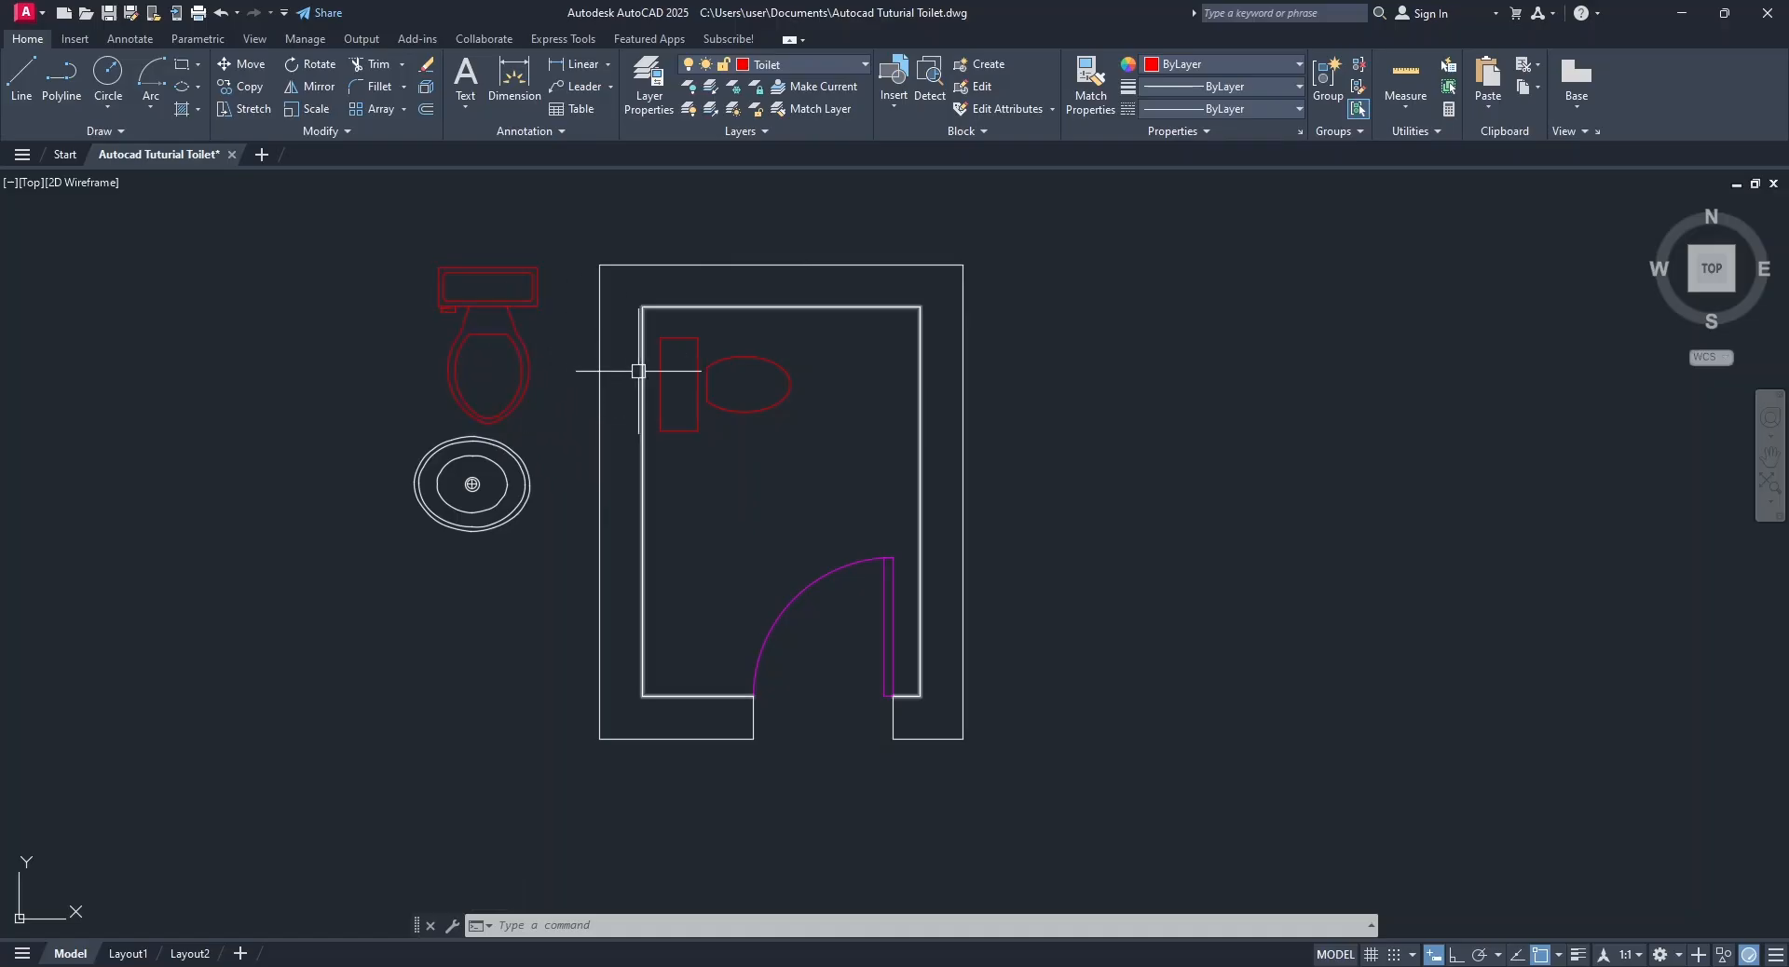
click(527, 340)
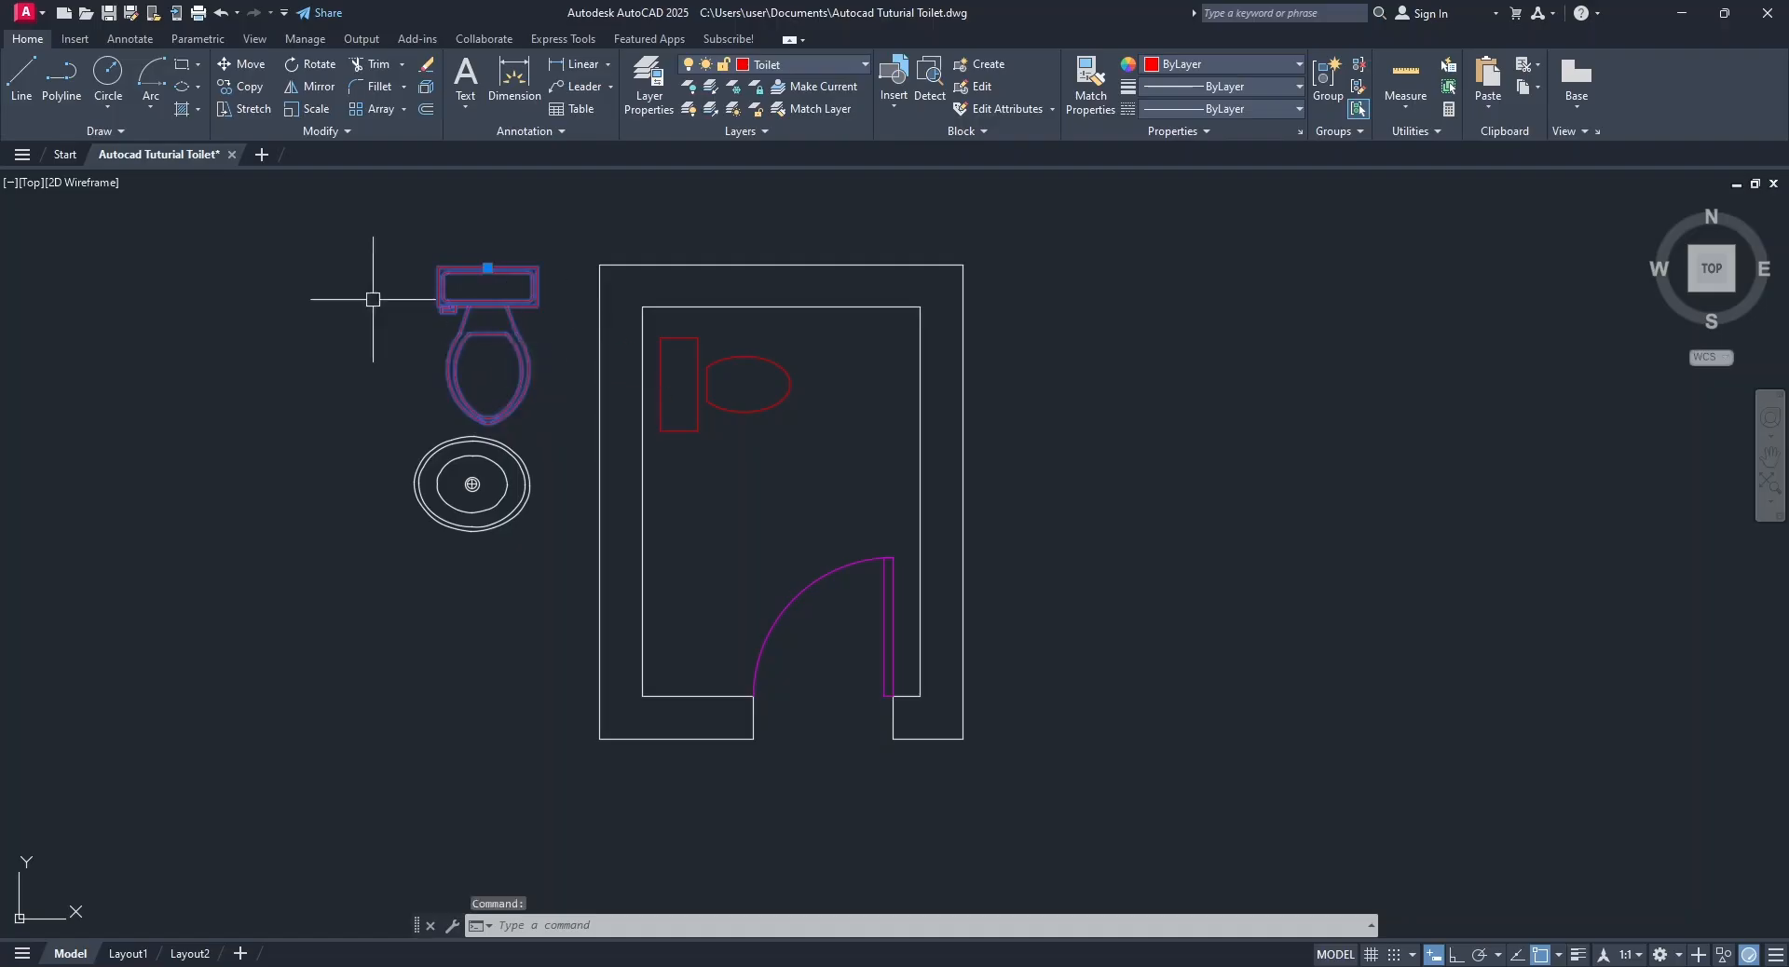
right_click(328, 351)
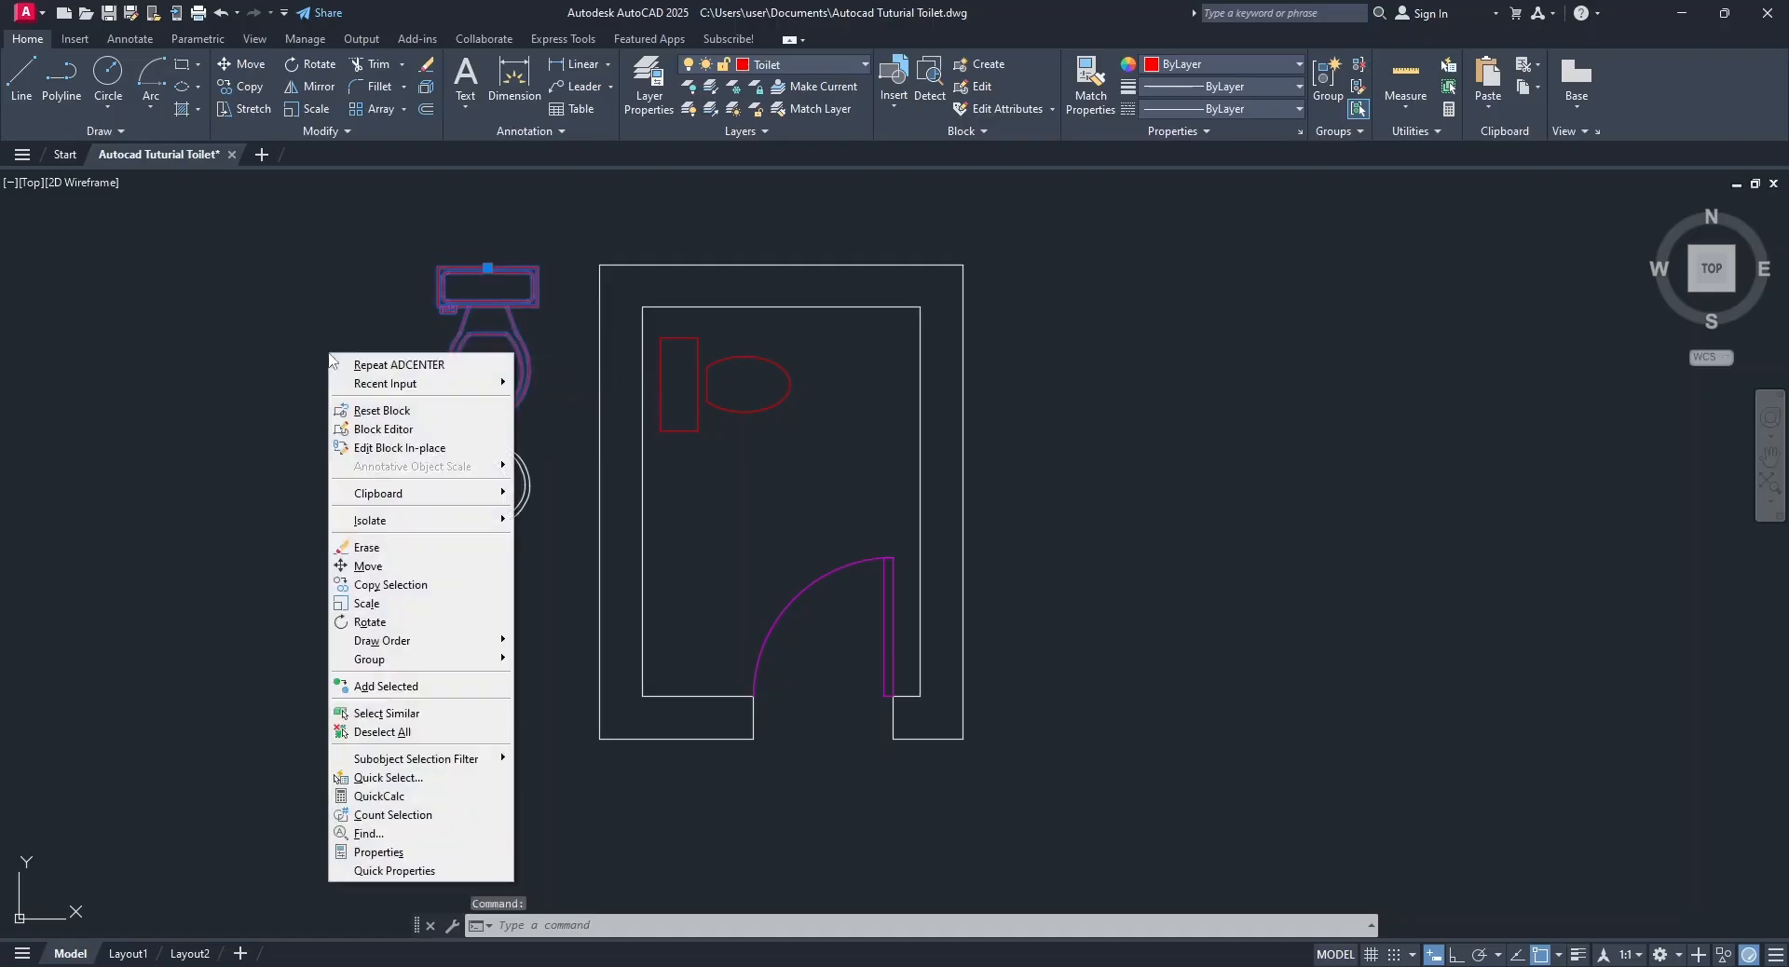
click(368, 547)
Move the oval basin by its centre into the room, below the toilet and near the left wall.
click(505, 484)
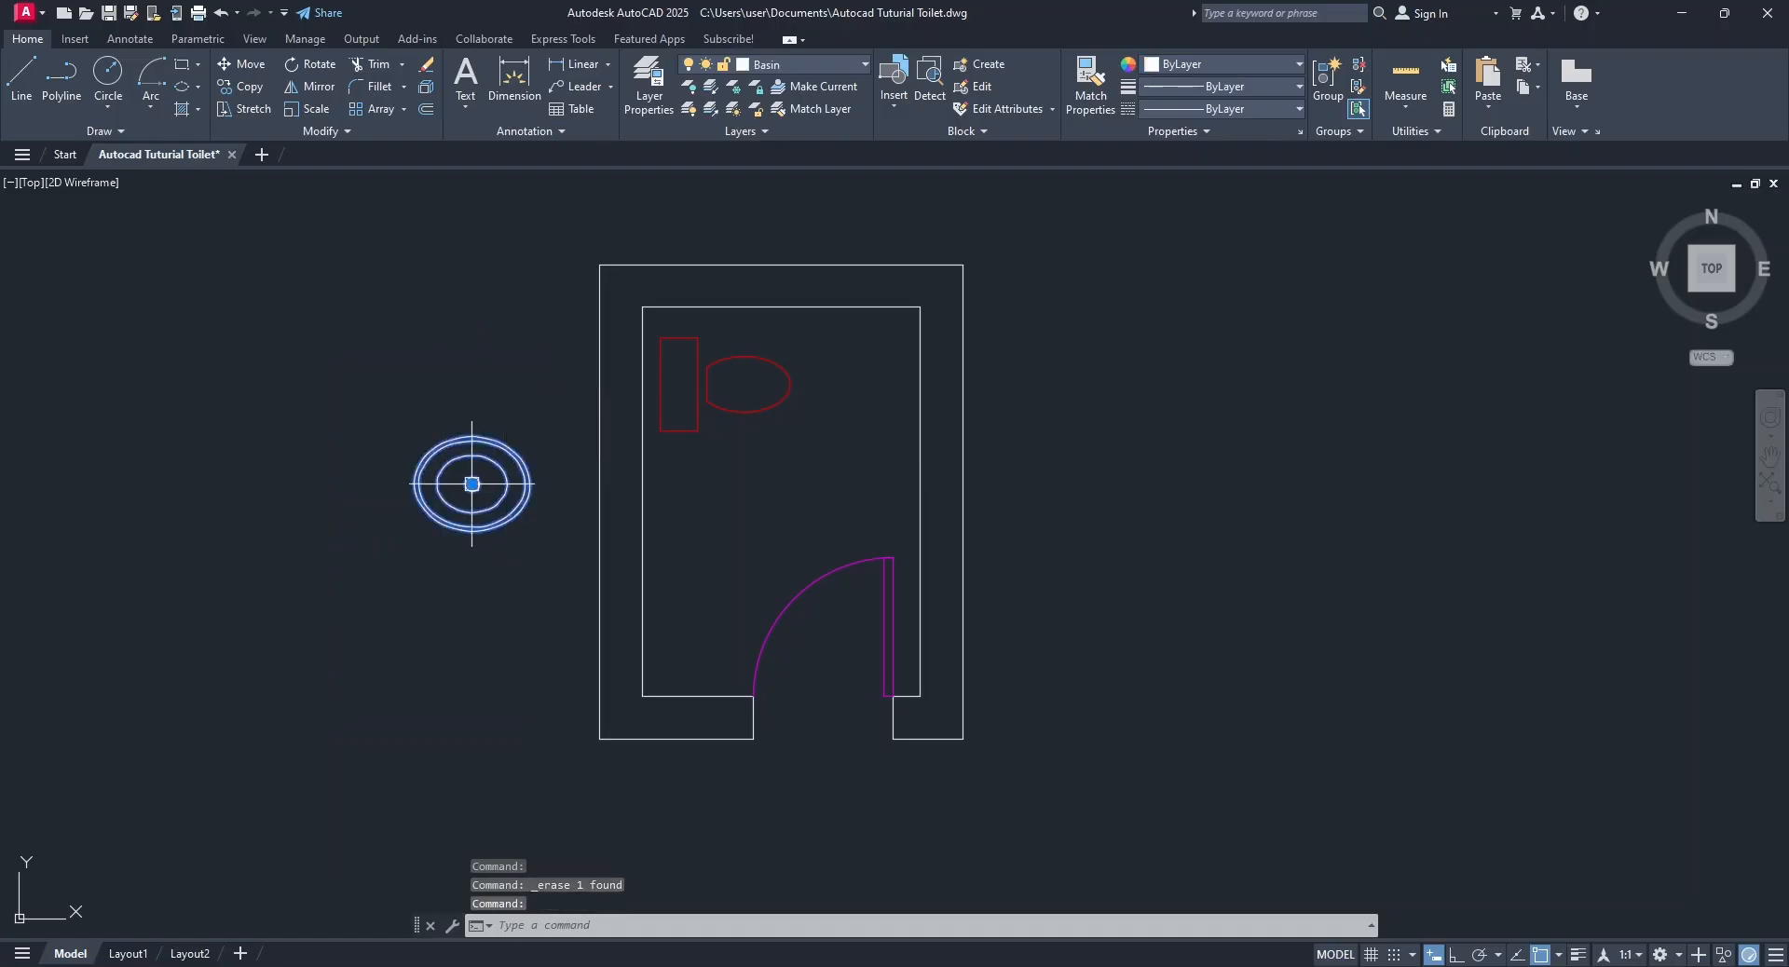
click(472, 483)
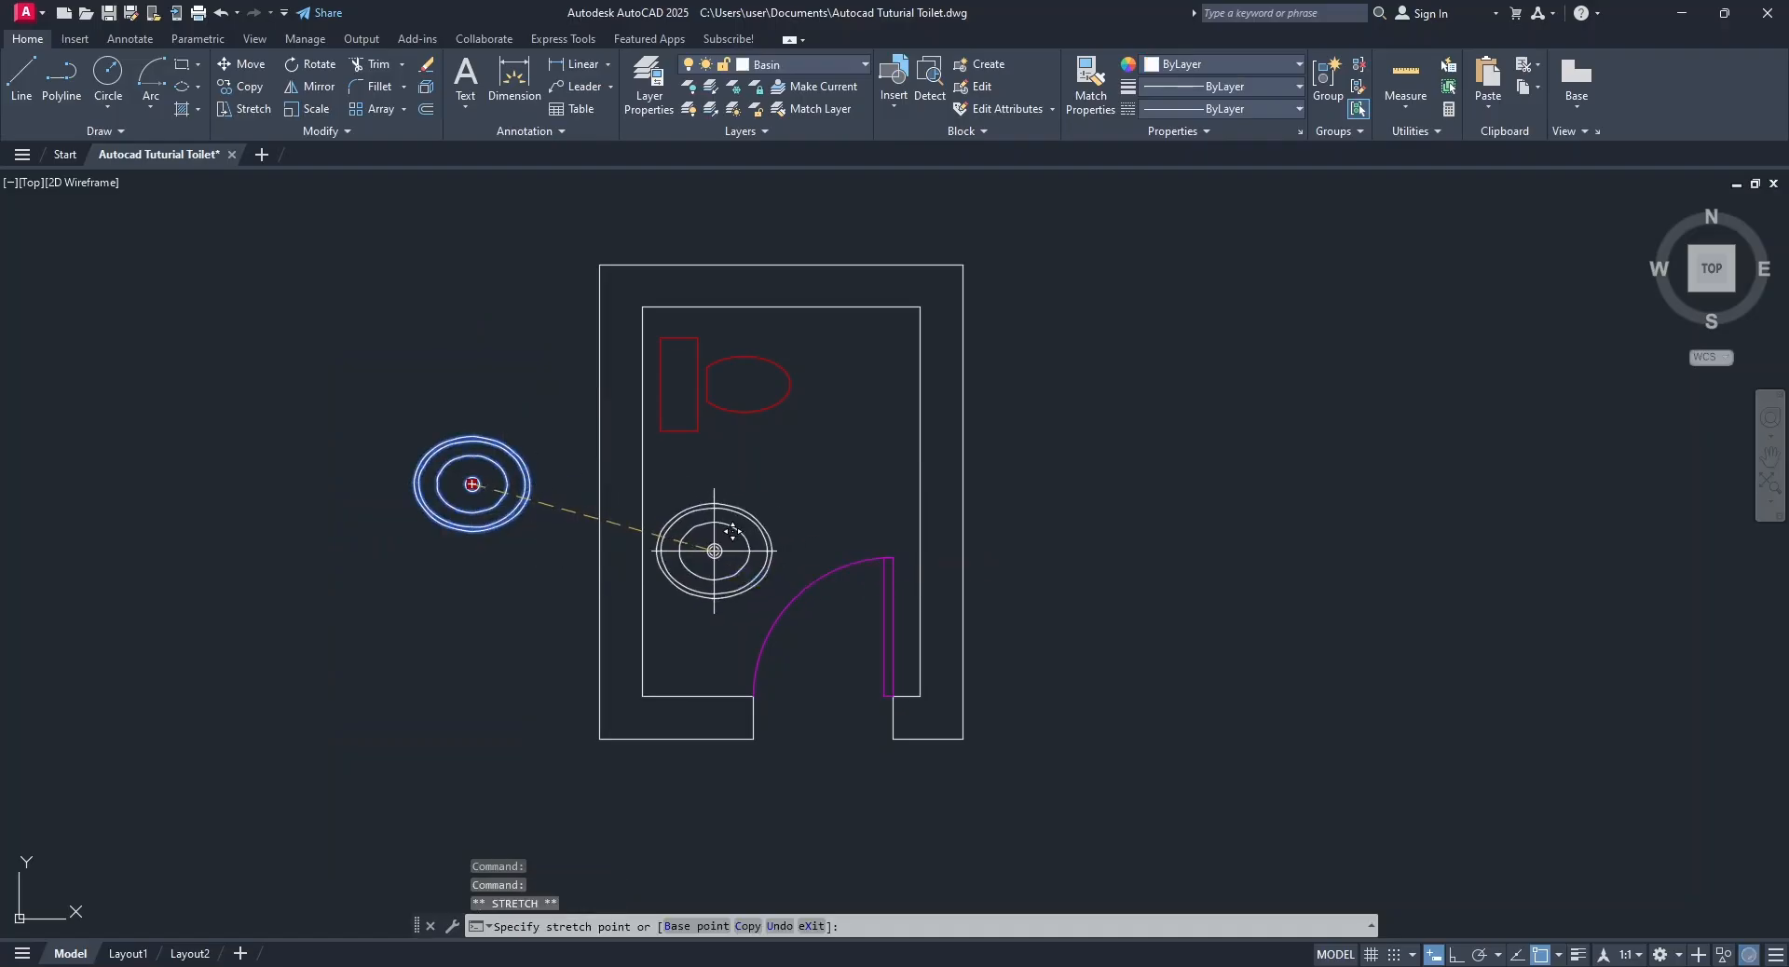
click(715, 551)
key(Escape)
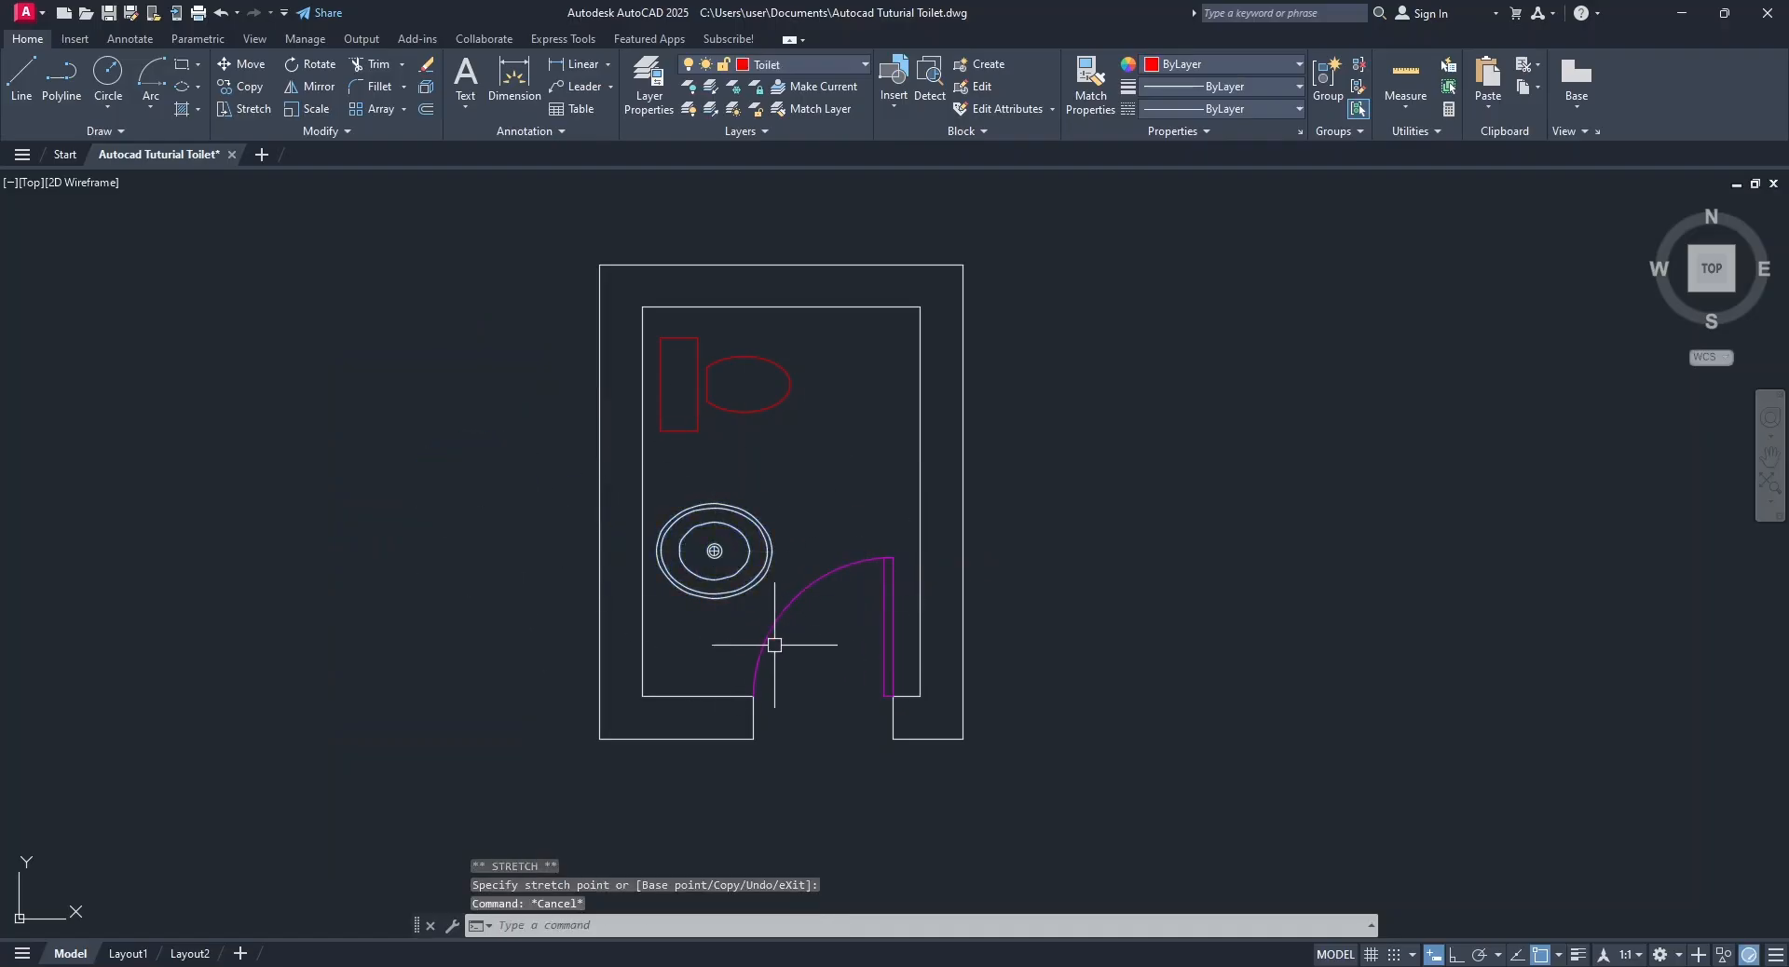
Rotate the oval basin 90 degrees about its centre with Ortho on, so its long axis runs parallel to the side walls.
scroll(754, 647, up, 2)
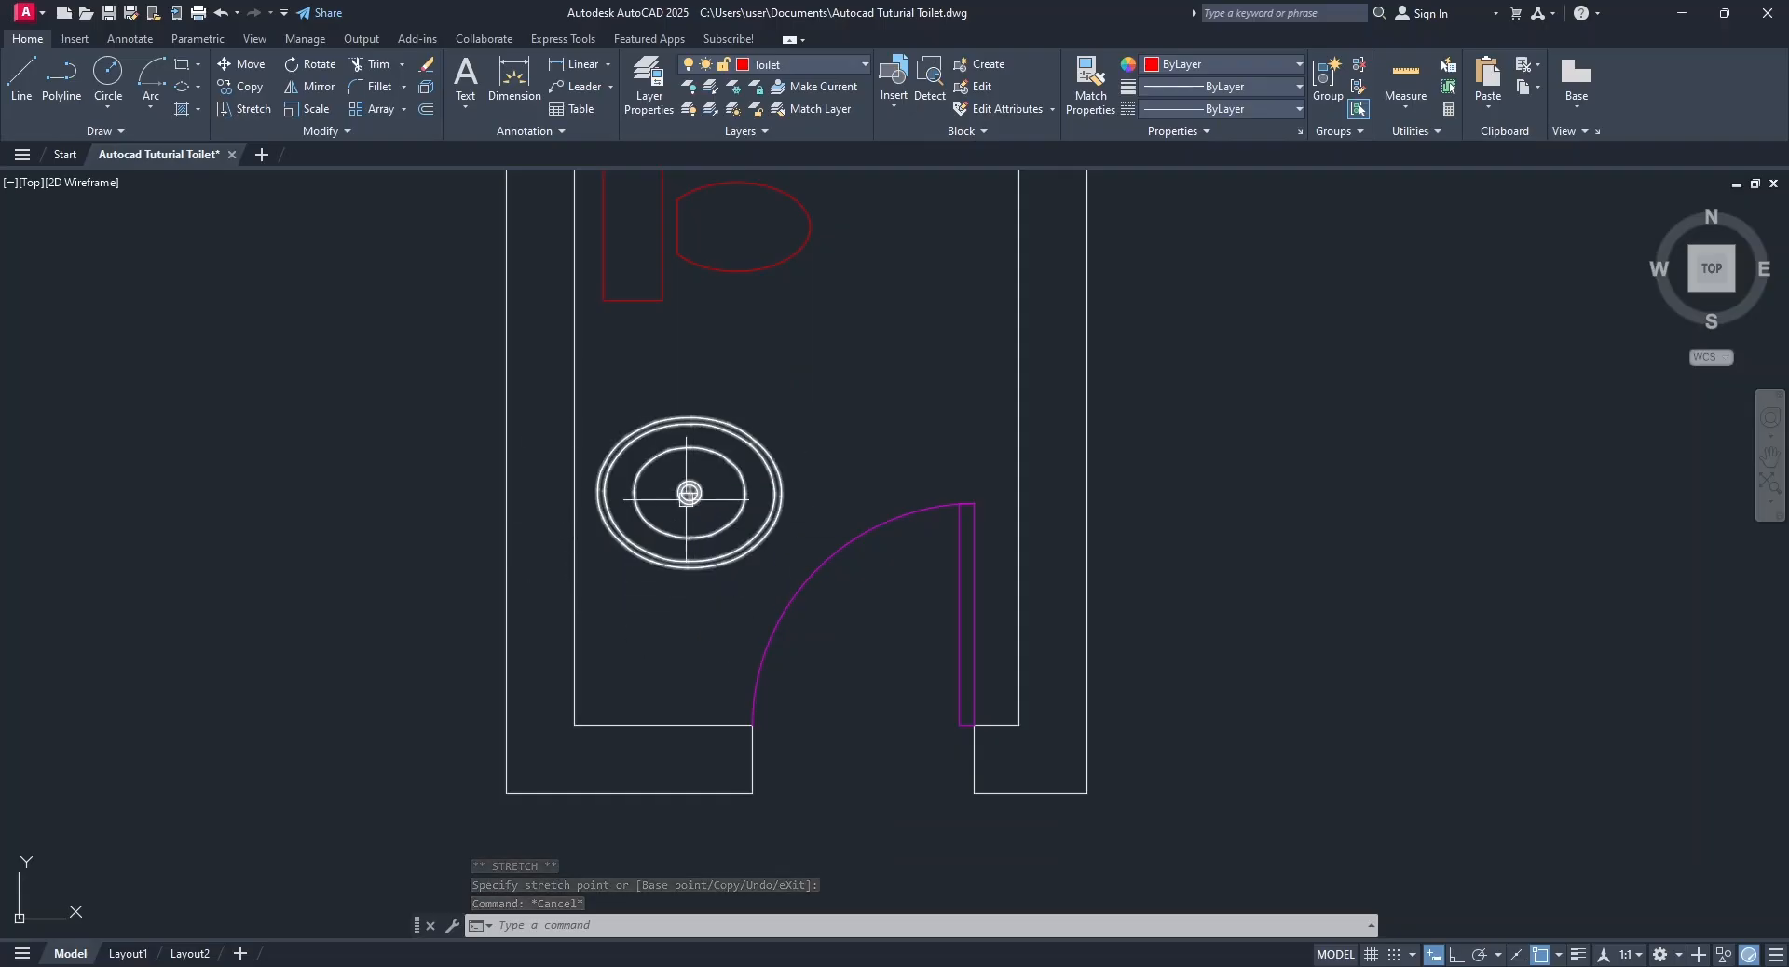
click(310, 64)
key(Escape)
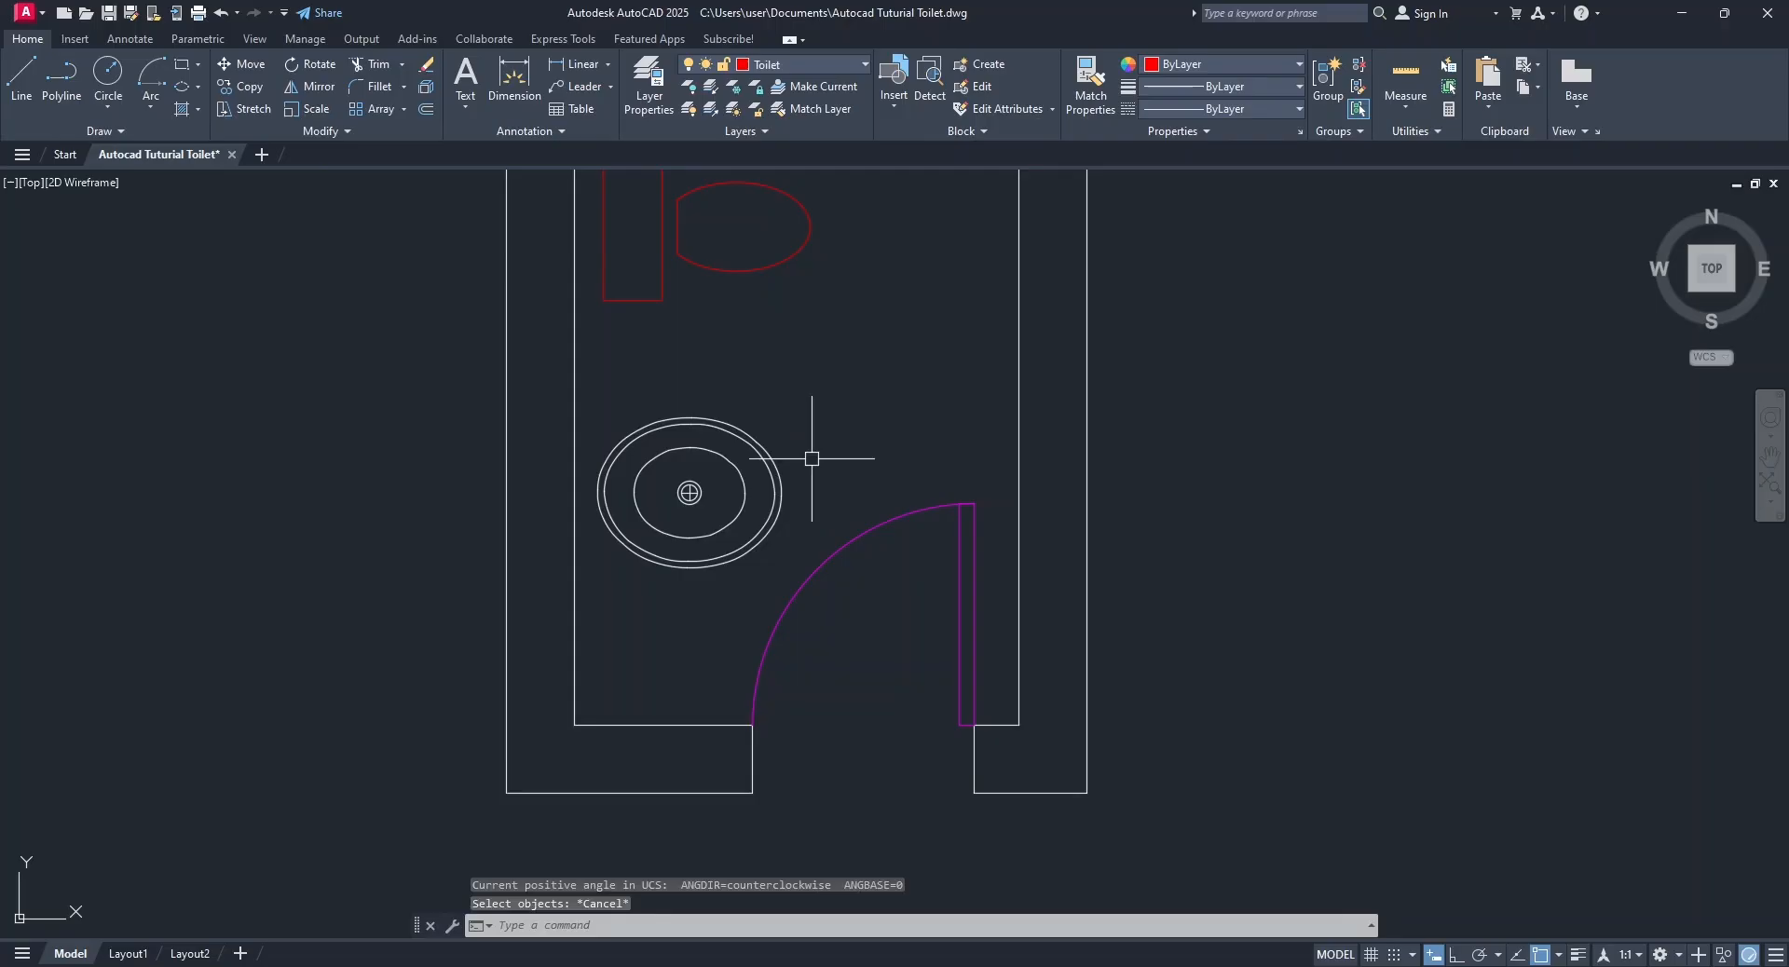
click(335, 67)
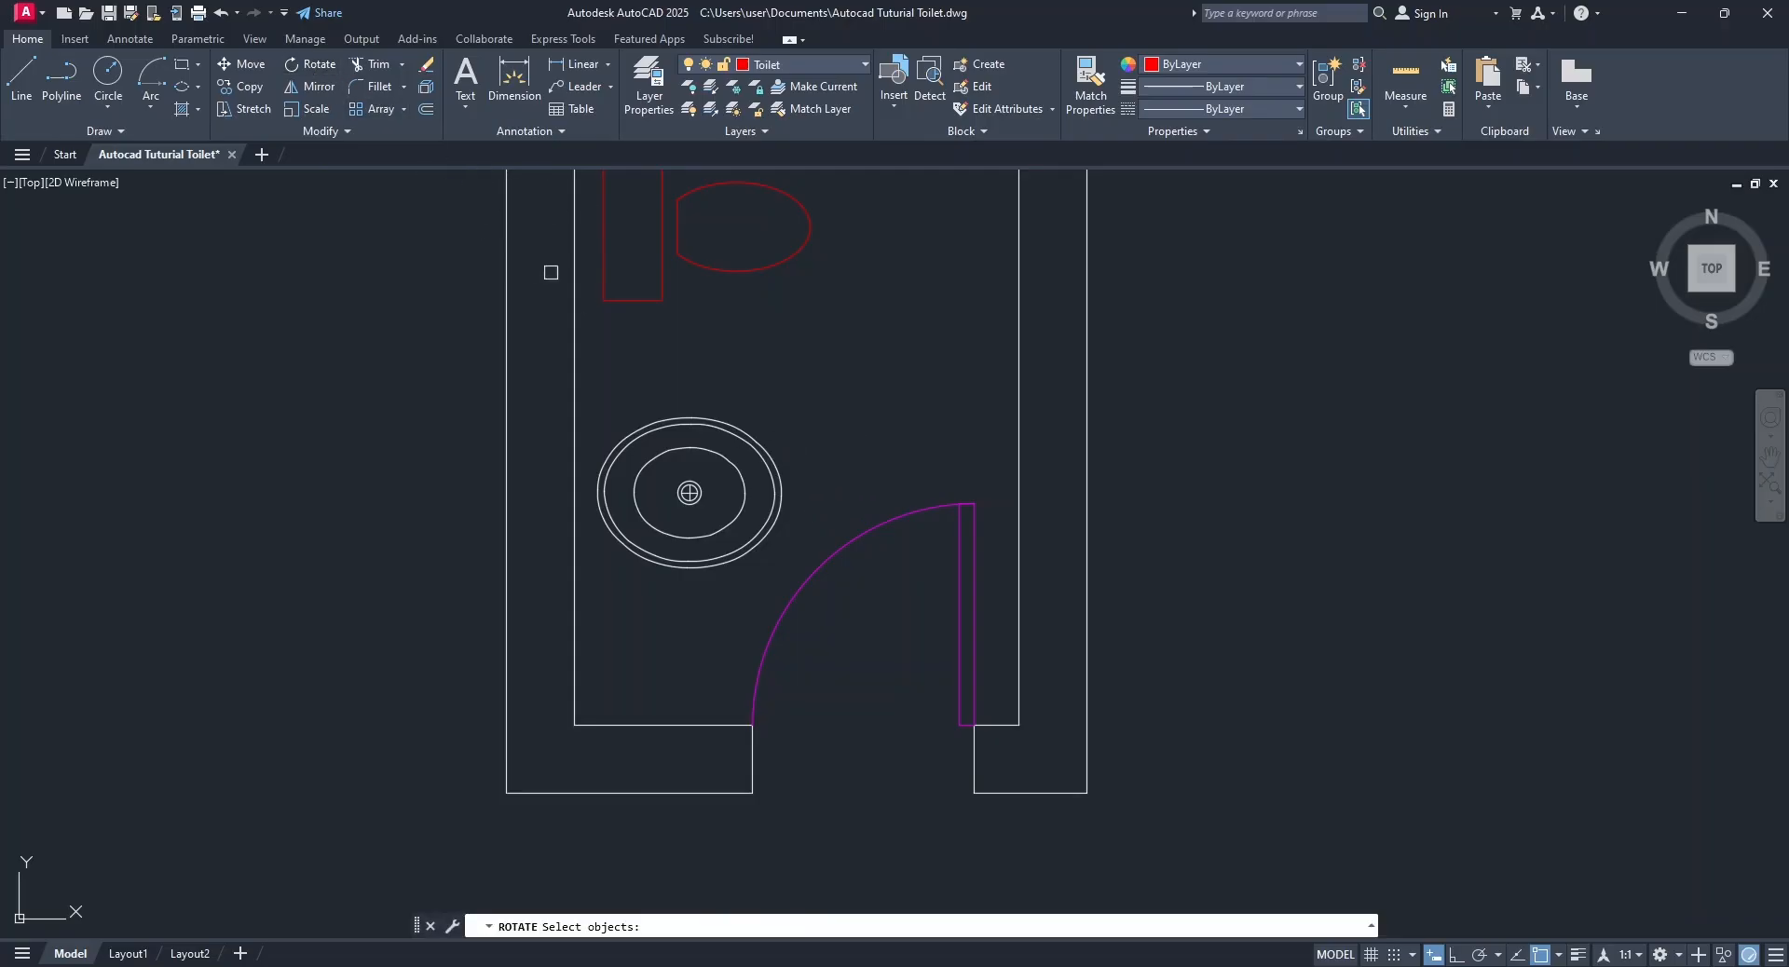
click(765, 454)
key(Return)
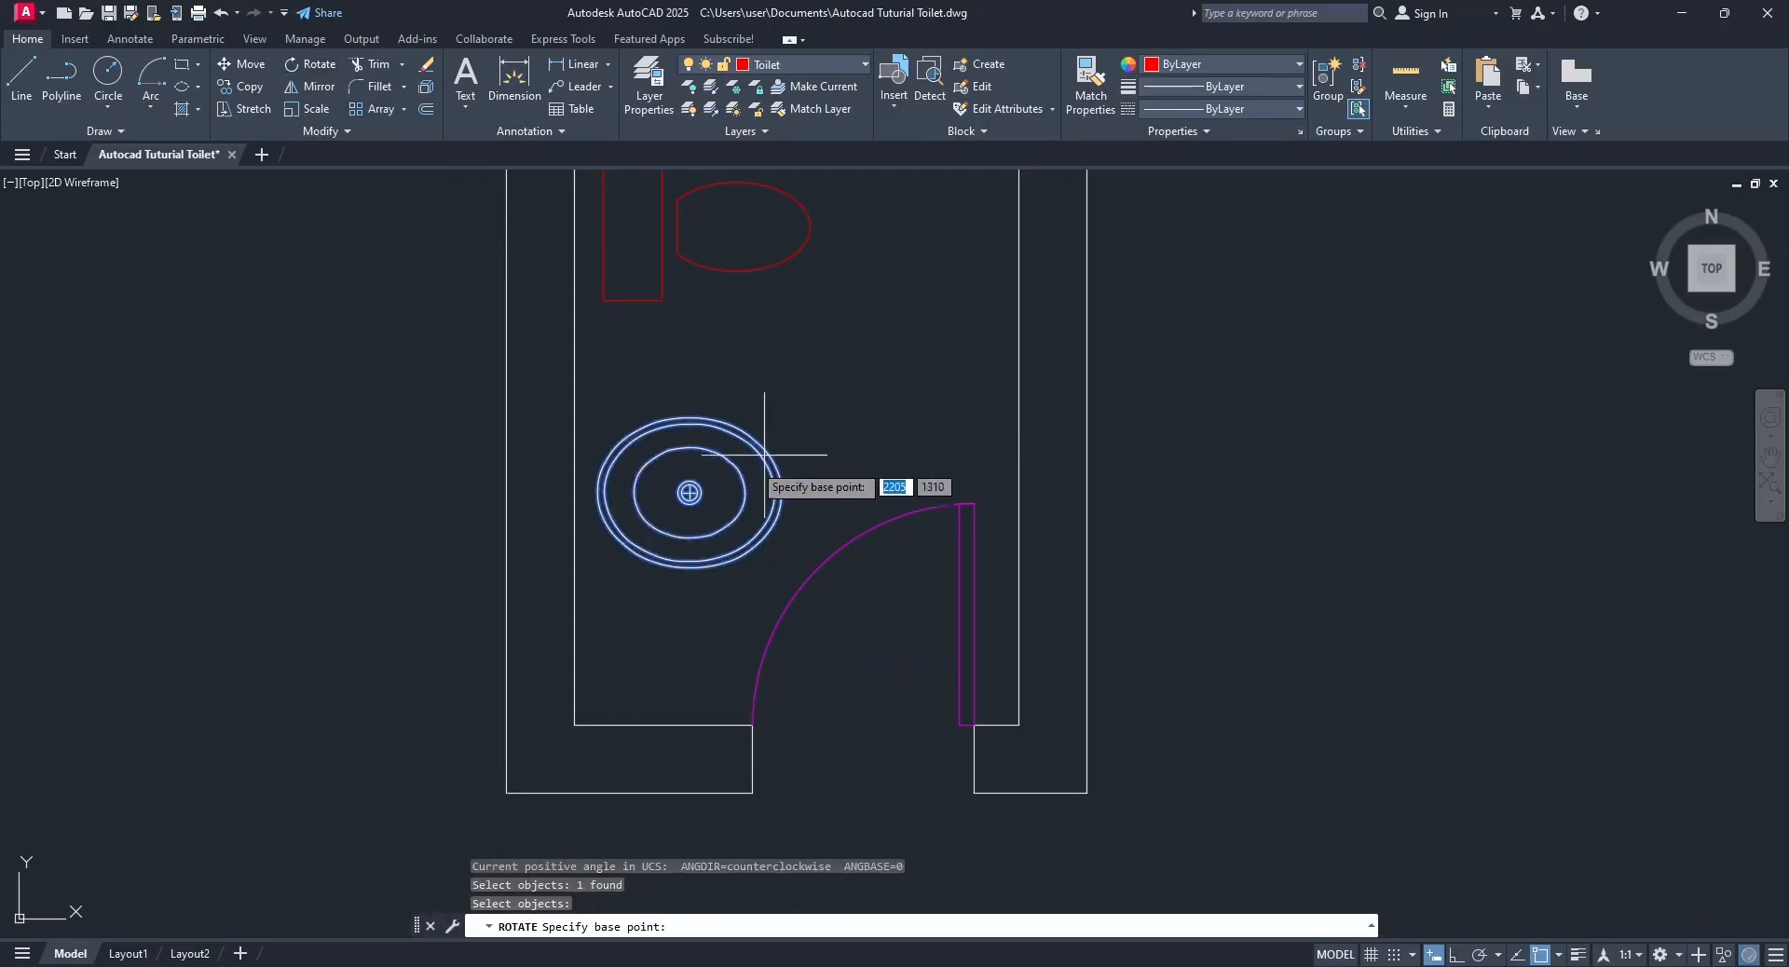
click(689, 493)
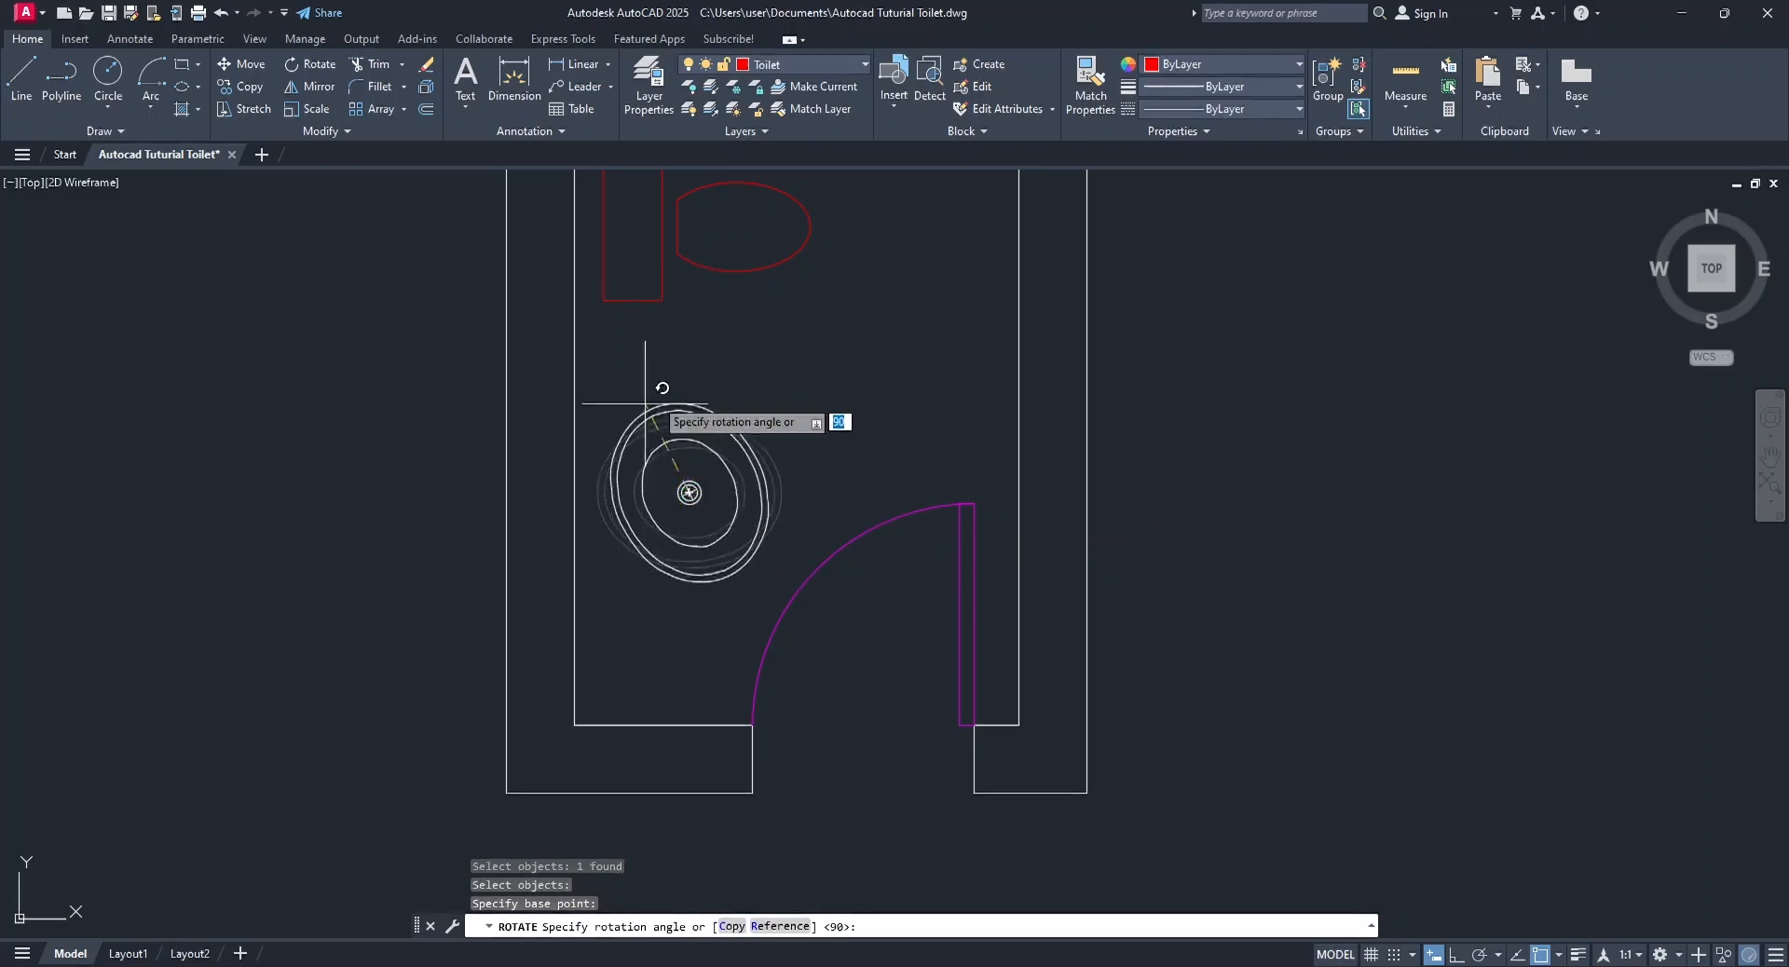
click(1458, 957)
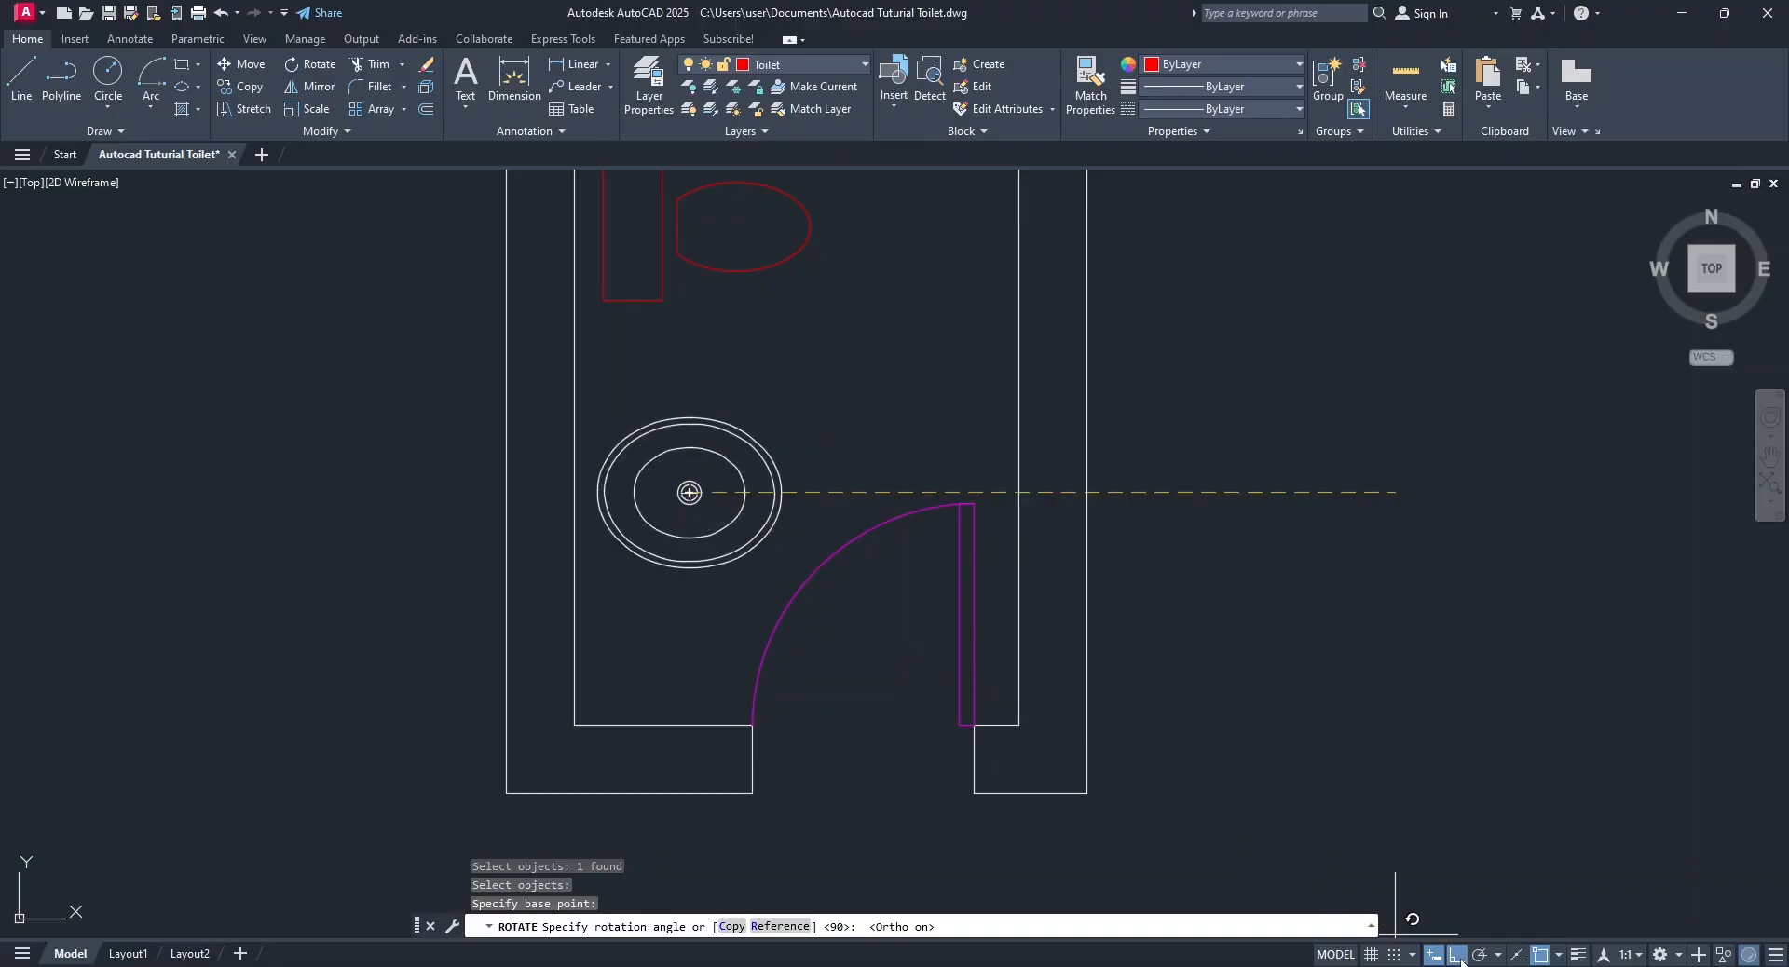
click(720, 336)
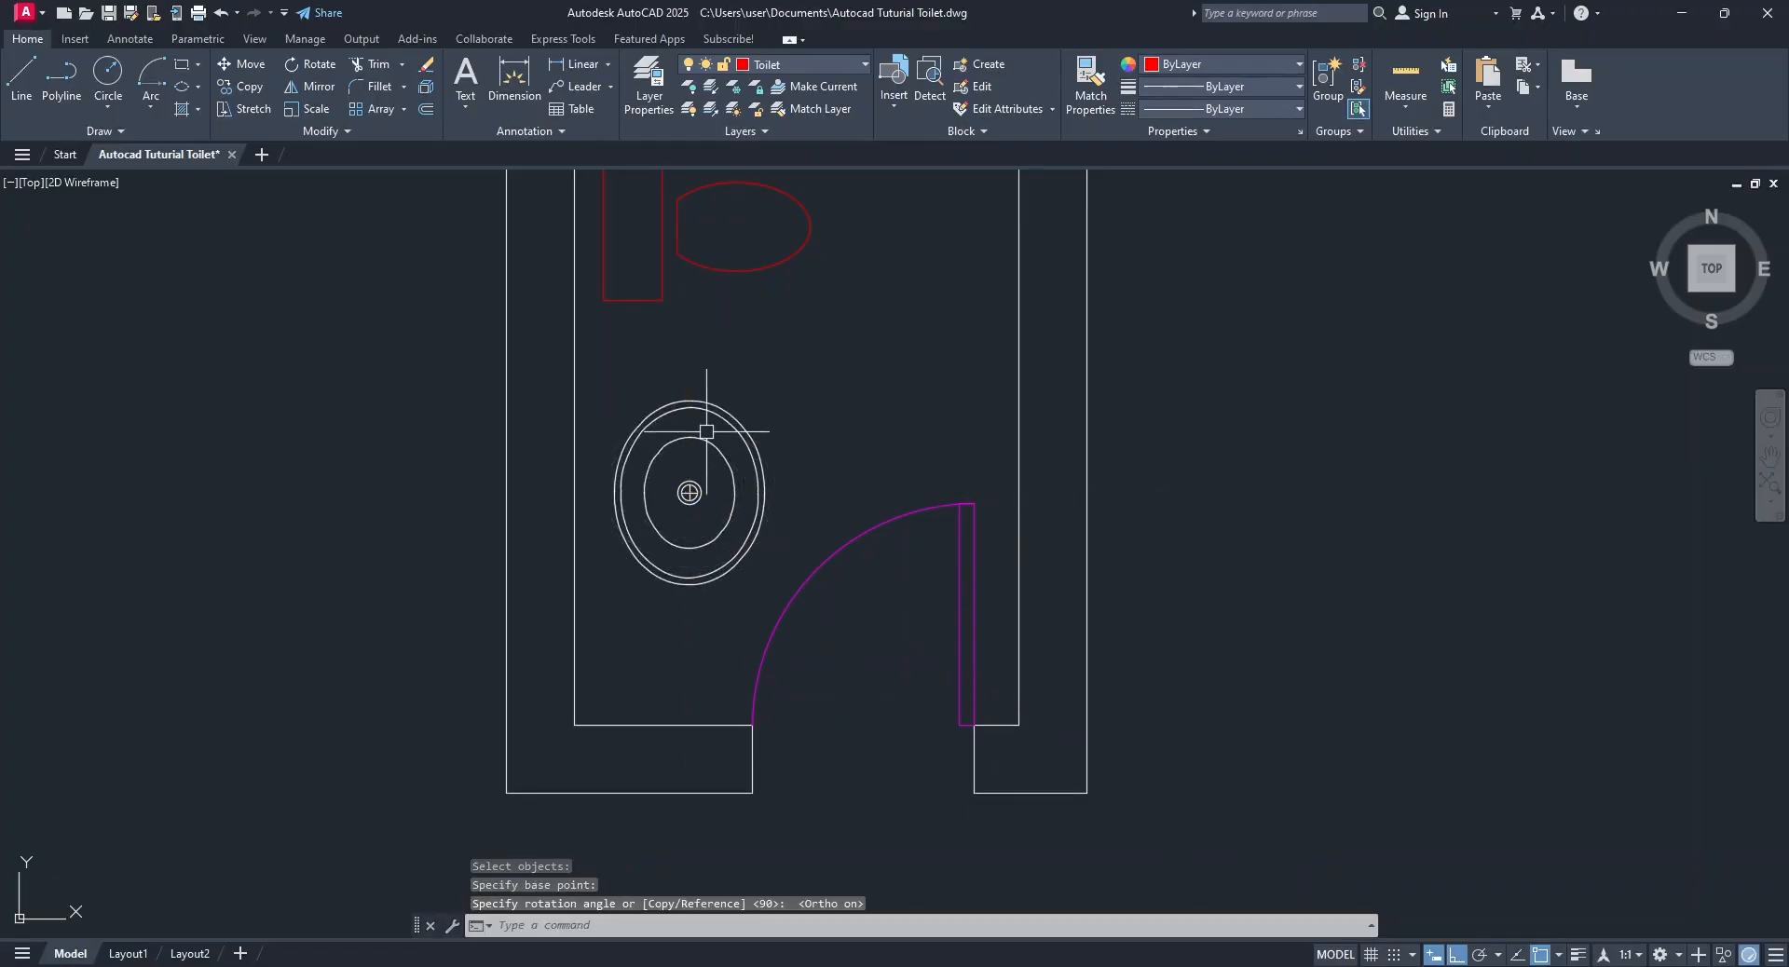
Turn Ortho off and move the rotated basin by its centre slightly closer to the room's left wall.
click(689, 493)
key(F8)
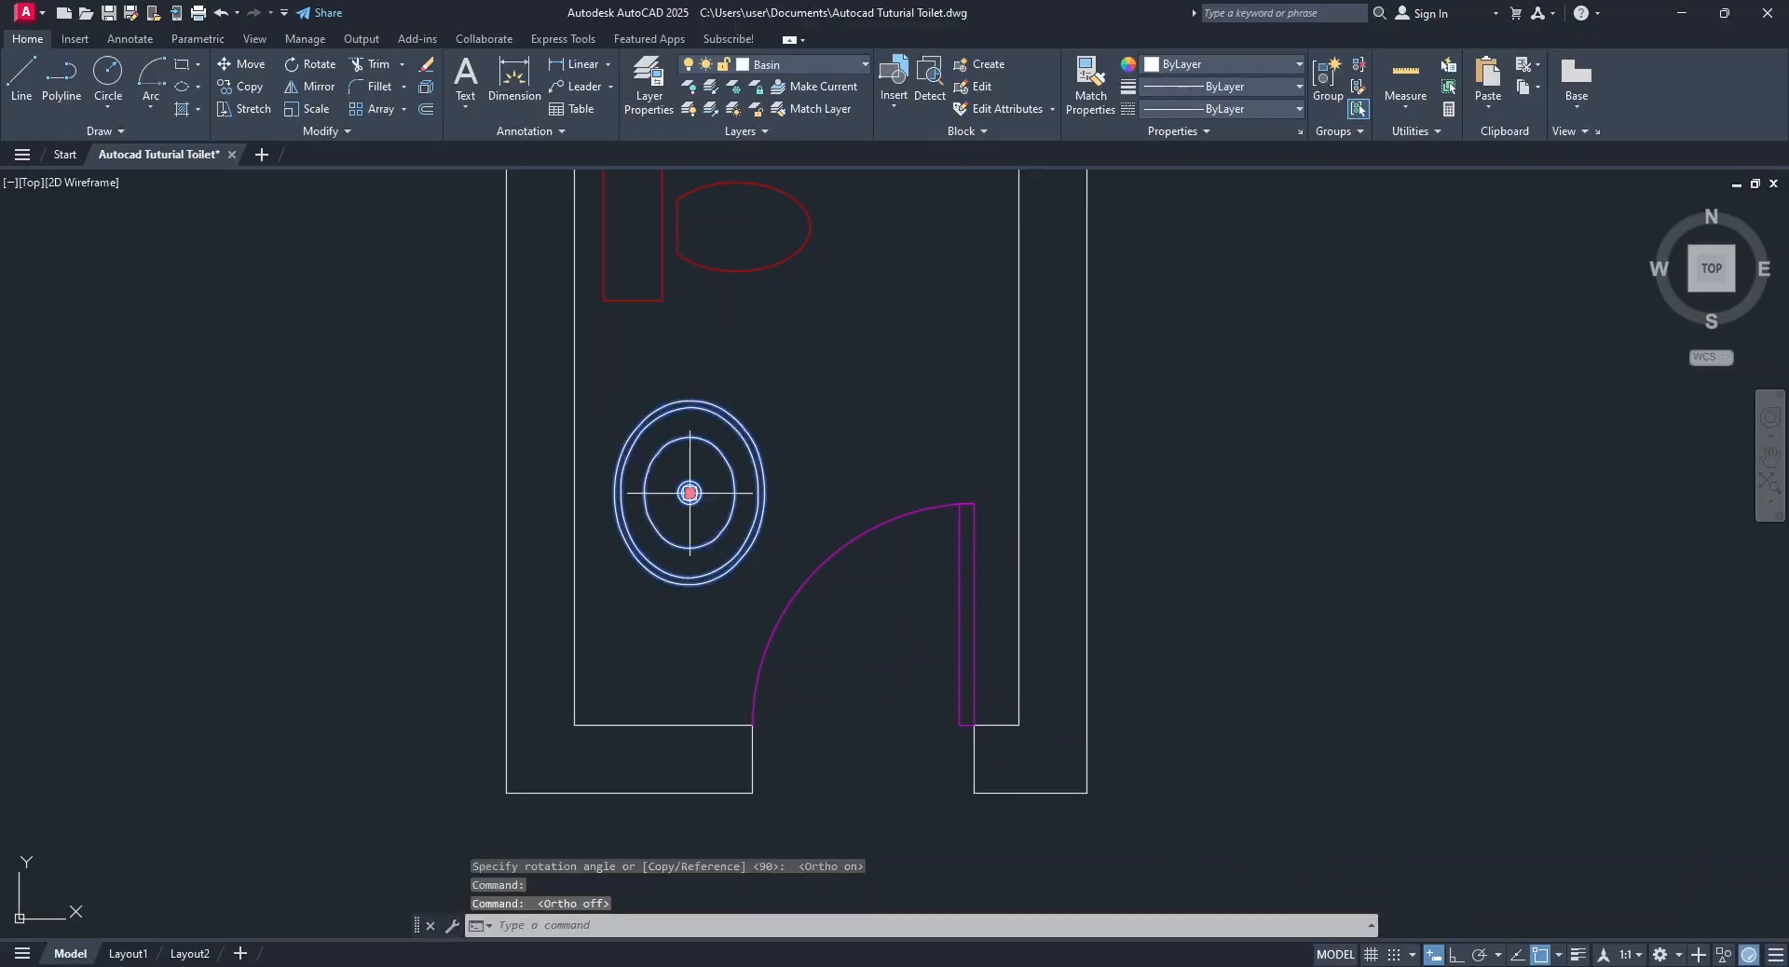
click(689, 493)
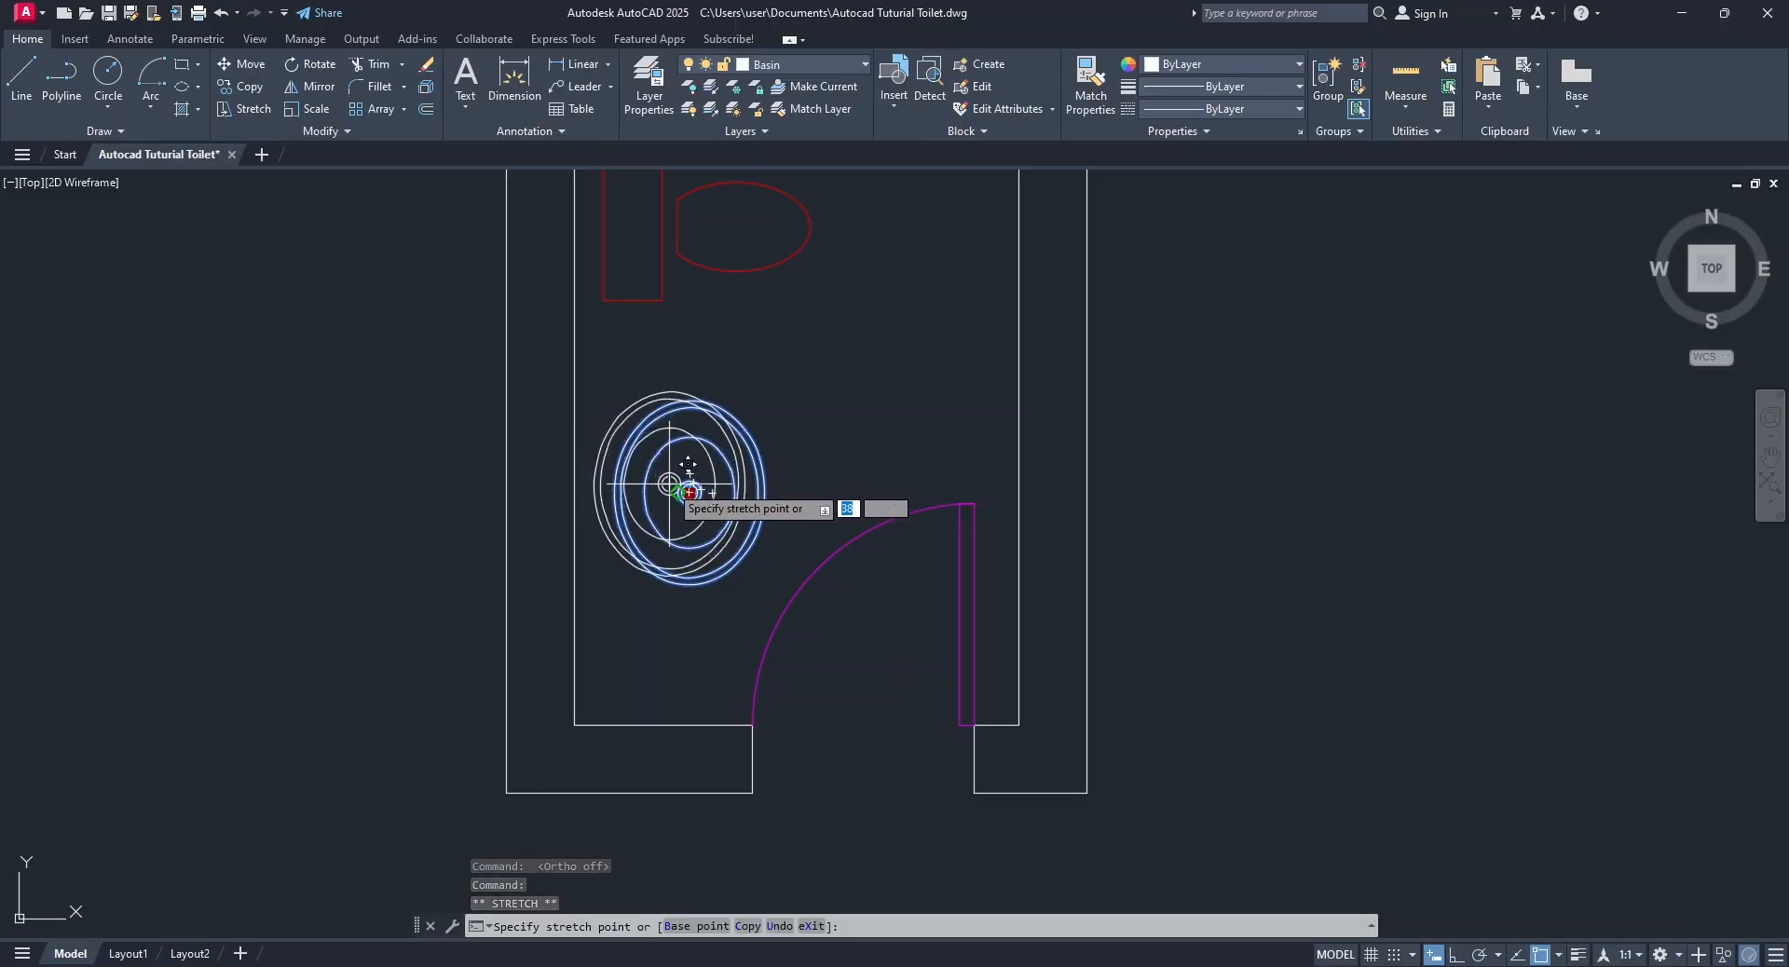
click(678, 493)
key(Escape)
scroll(791, 512, down, 3)
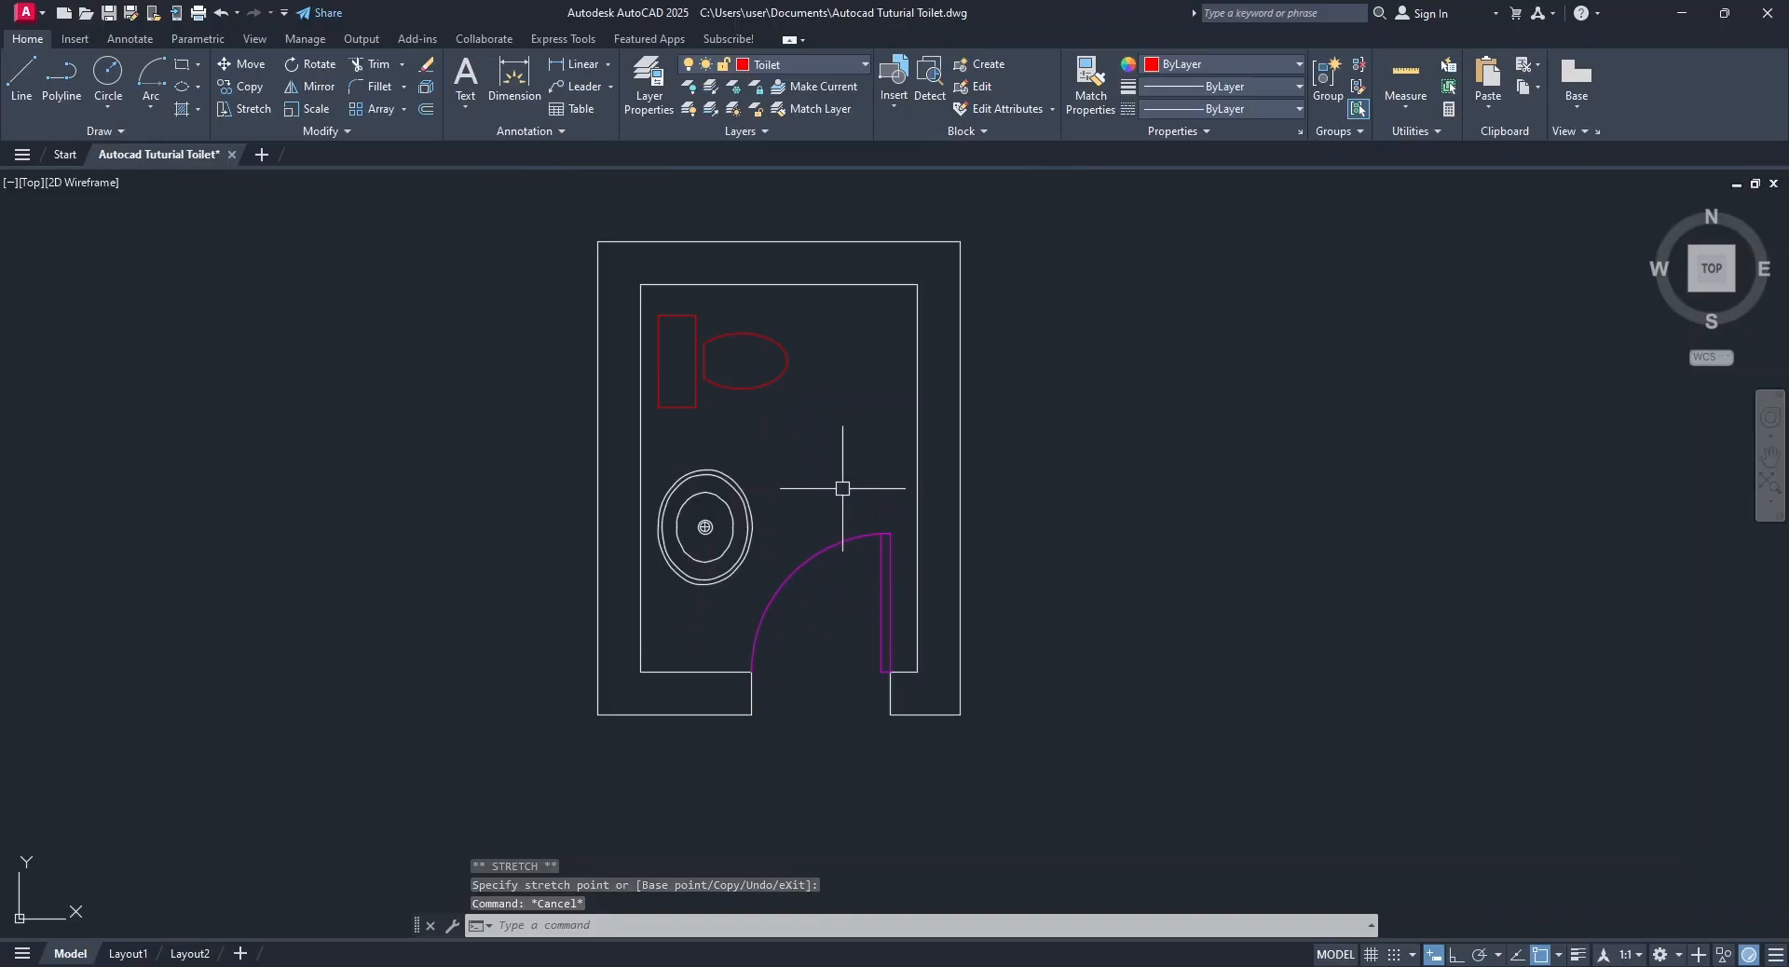
scroll(969, 512, down, 2)
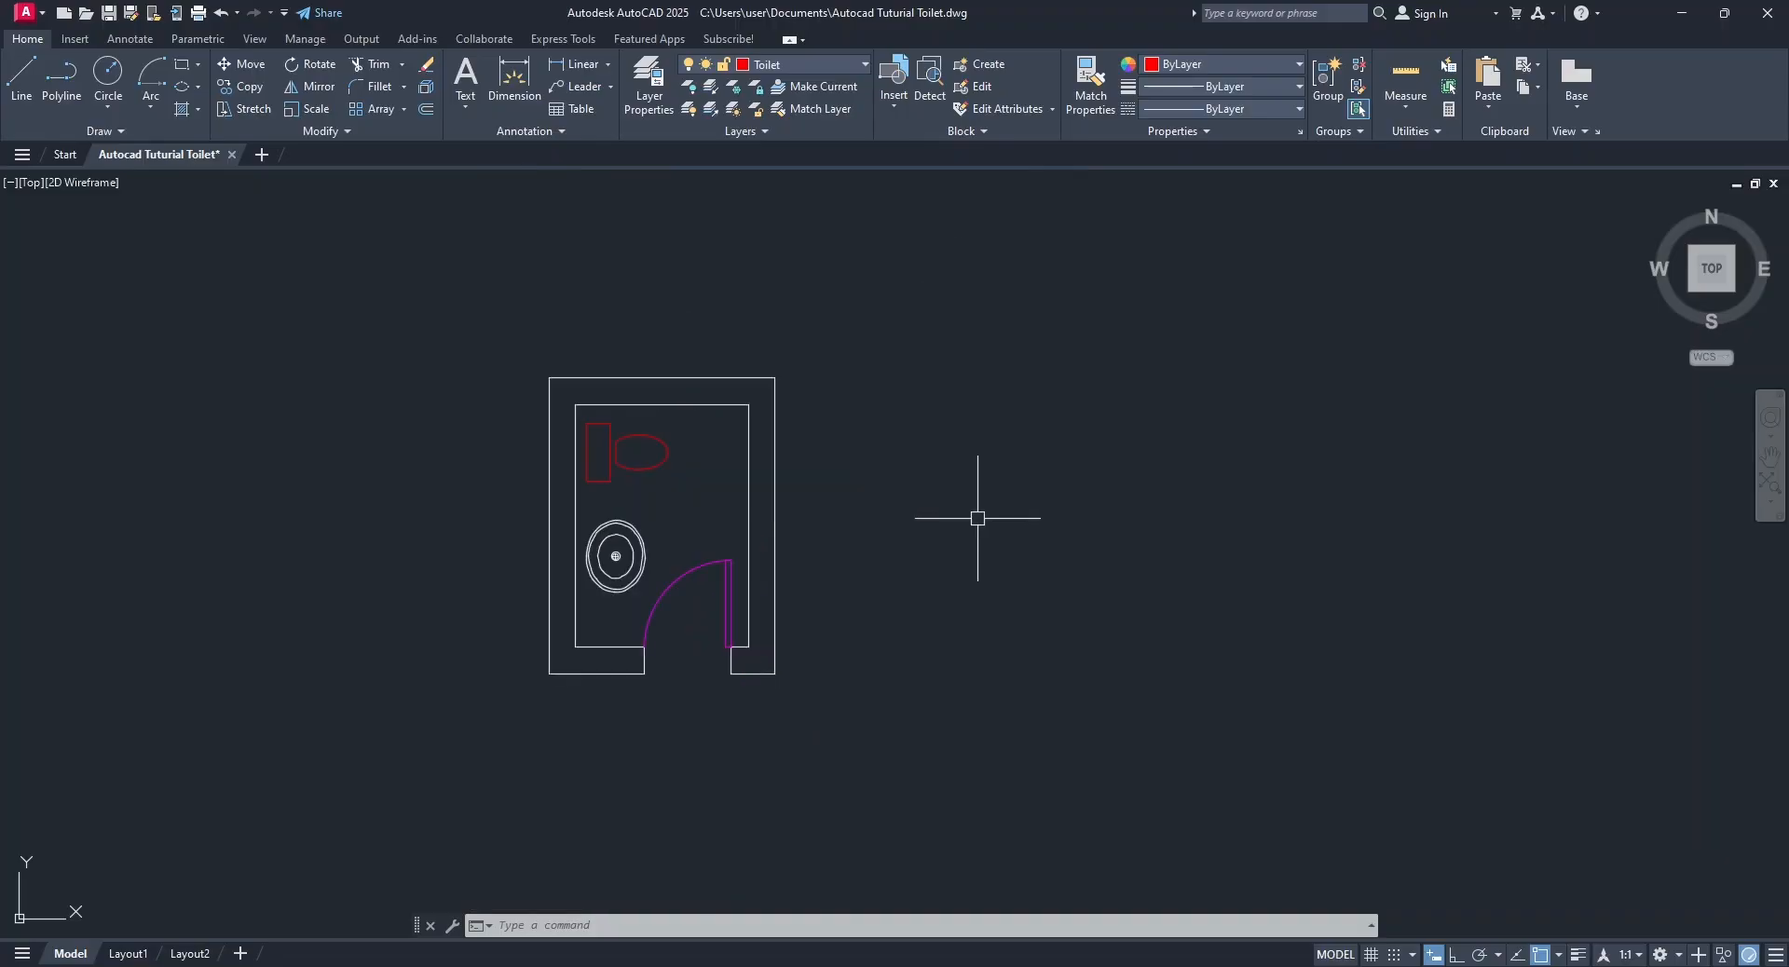
click(476, 270)
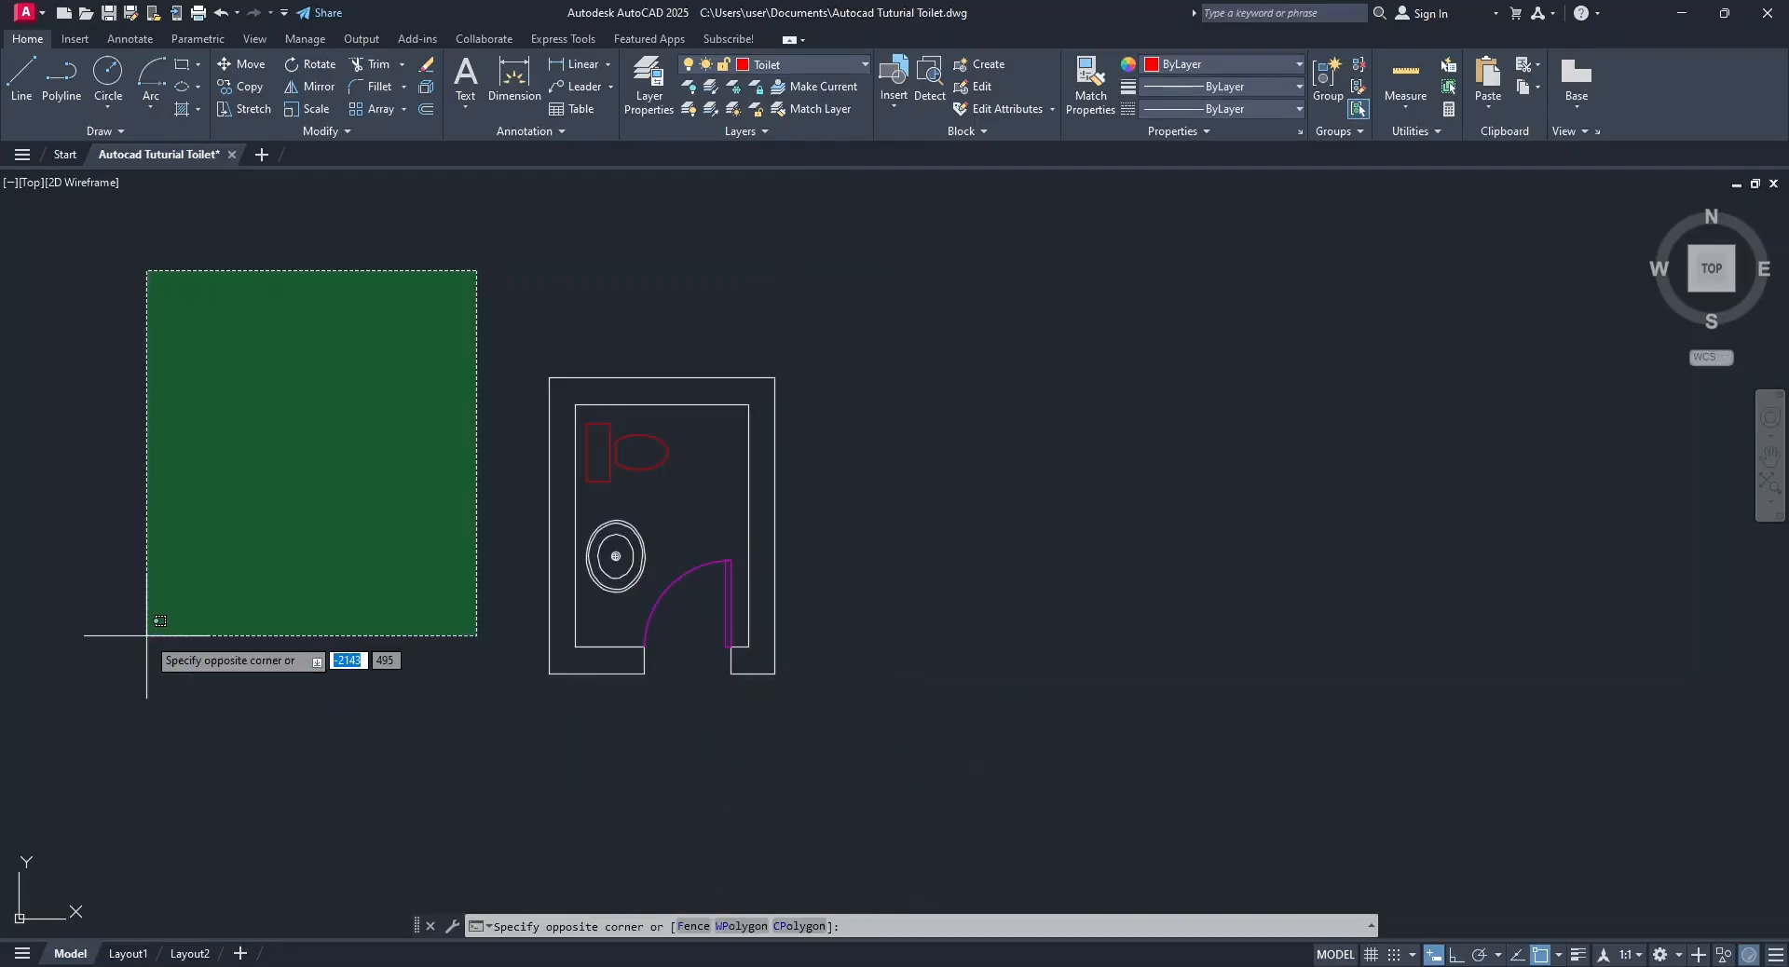
click(270, 585)
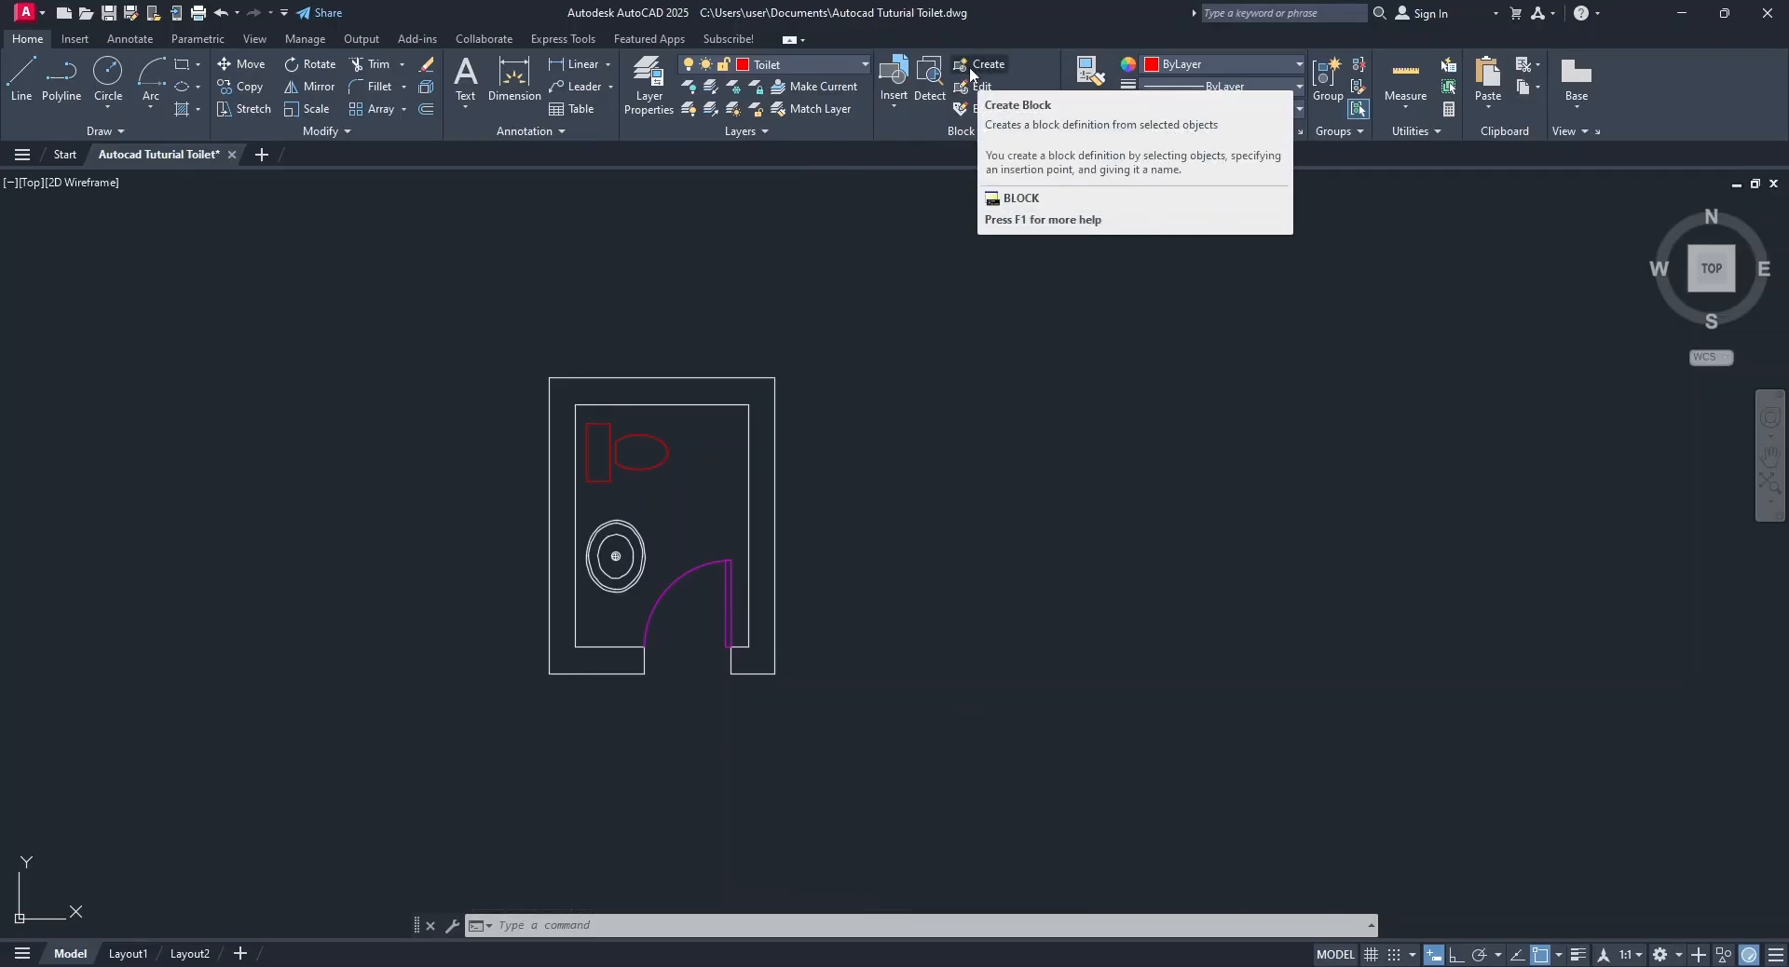
click(75, 39)
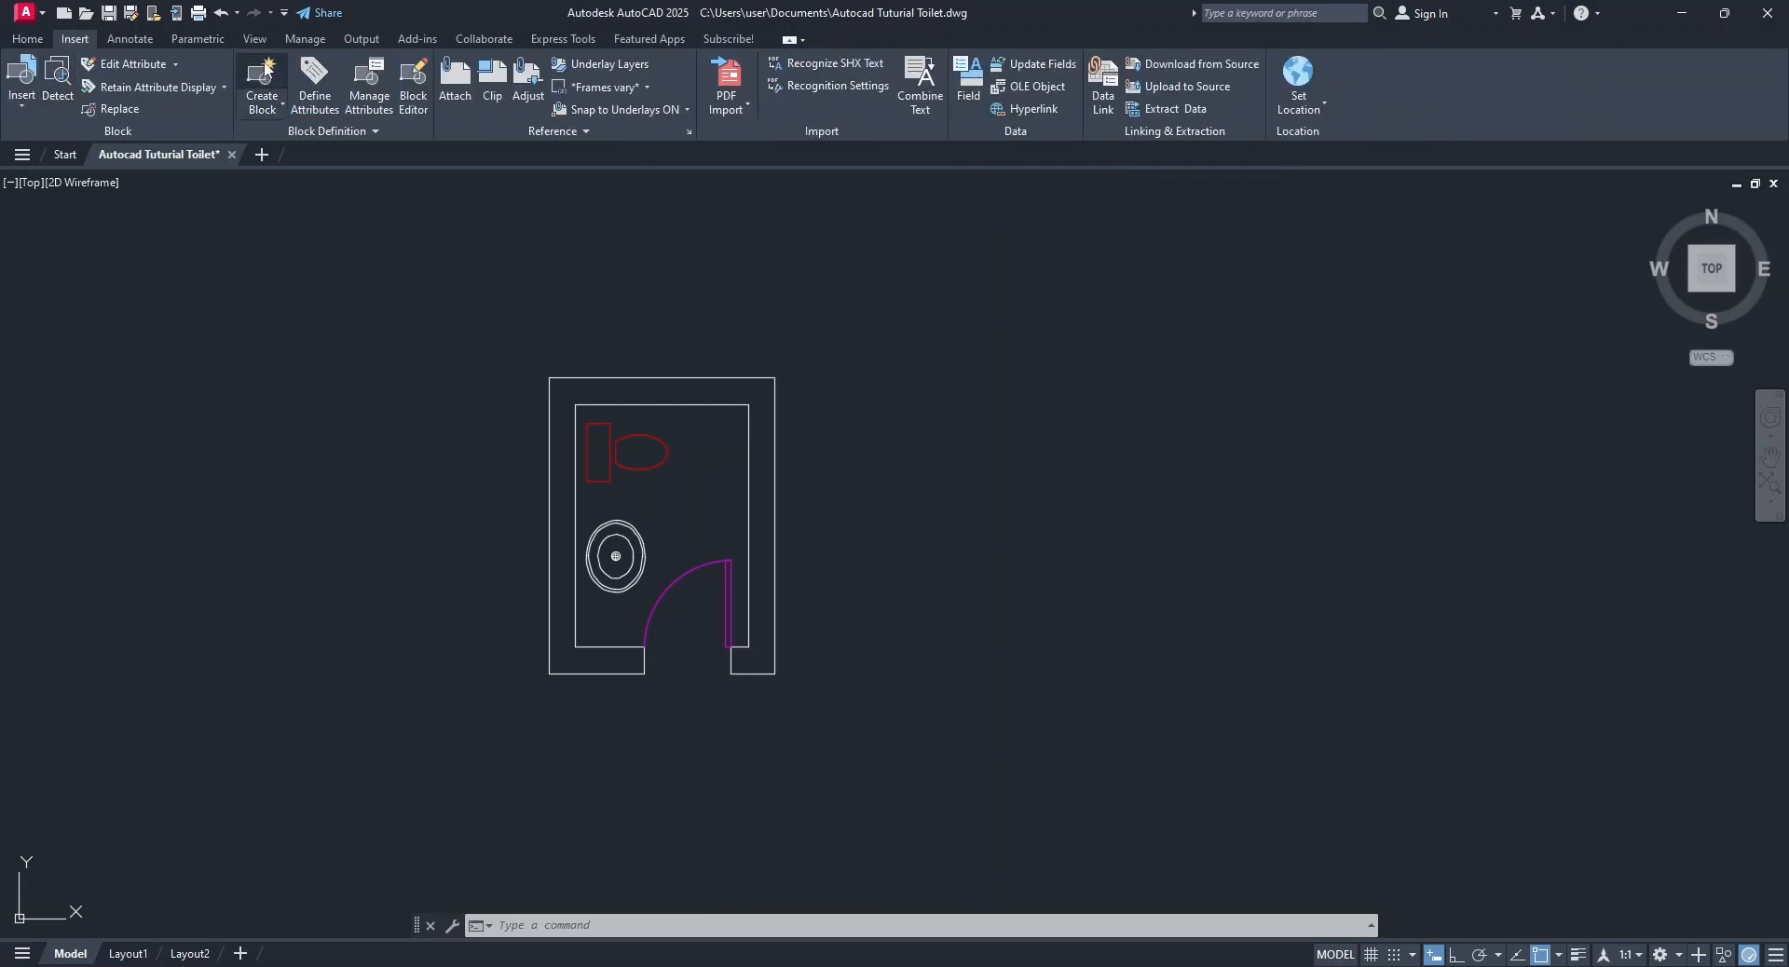
click(27, 39)
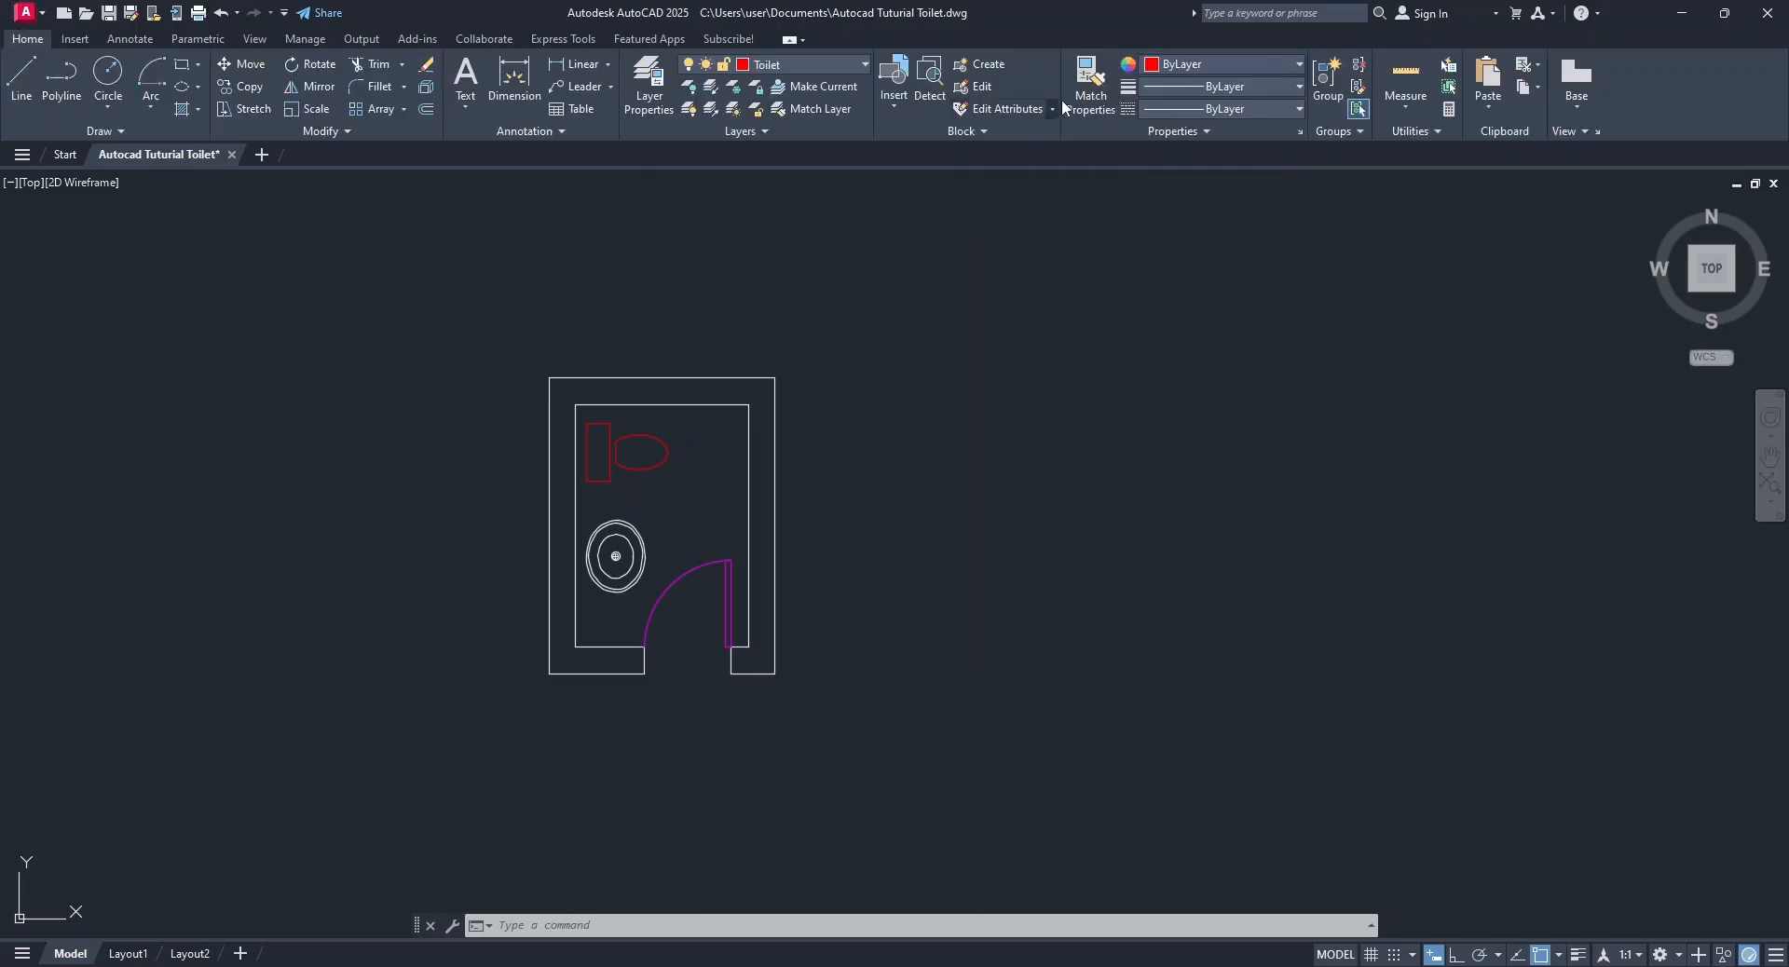
Try to convert the whole plan into a block named Bathroom, based at the upper outer wall's midpoint, on the Toilet layer, and undo it.
click(984, 65)
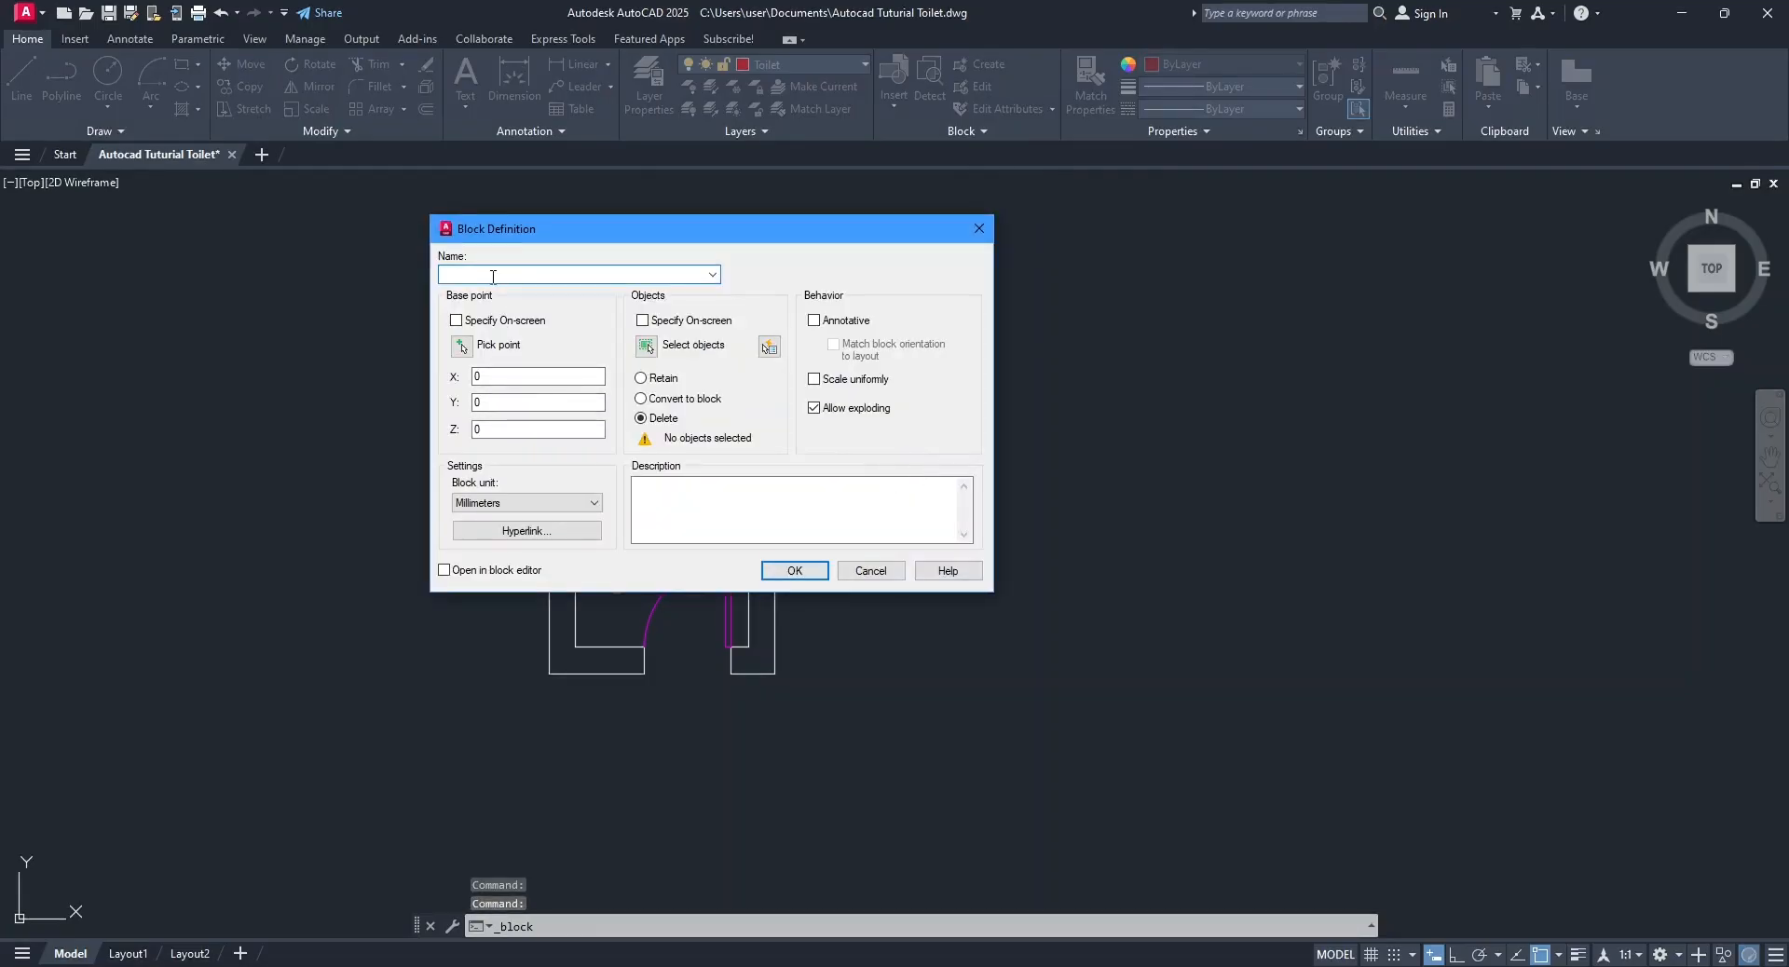
text(Bathroom)
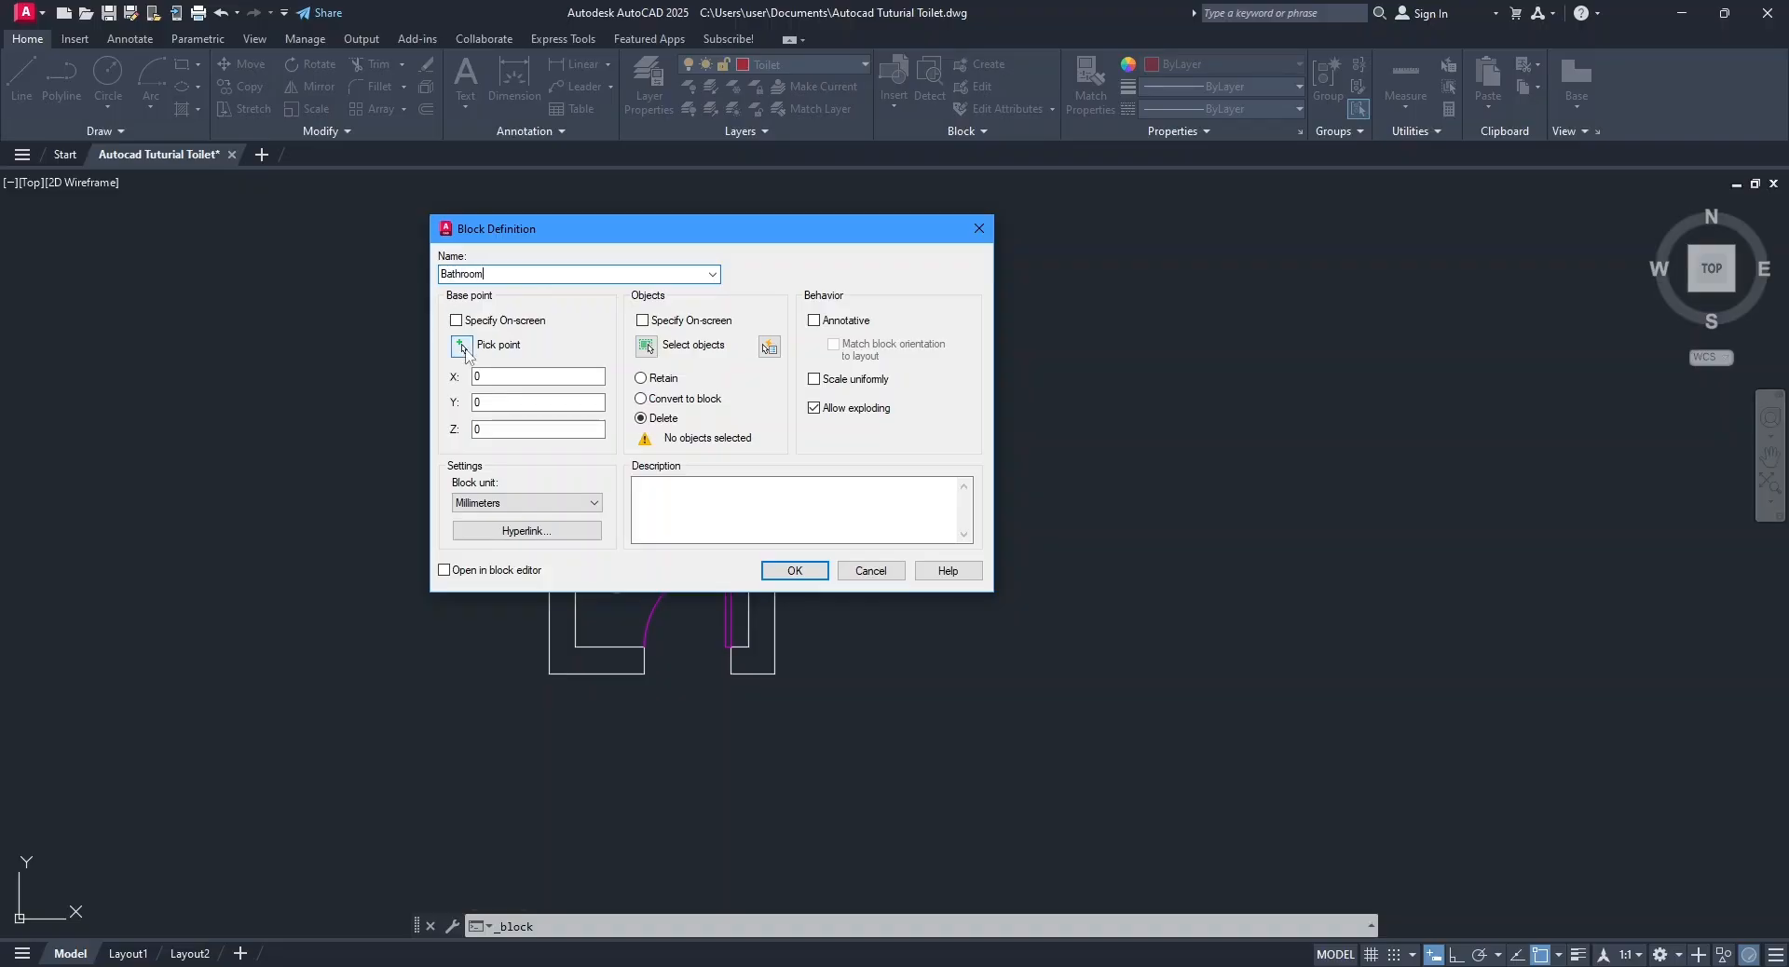
click(462, 347)
click(660, 378)
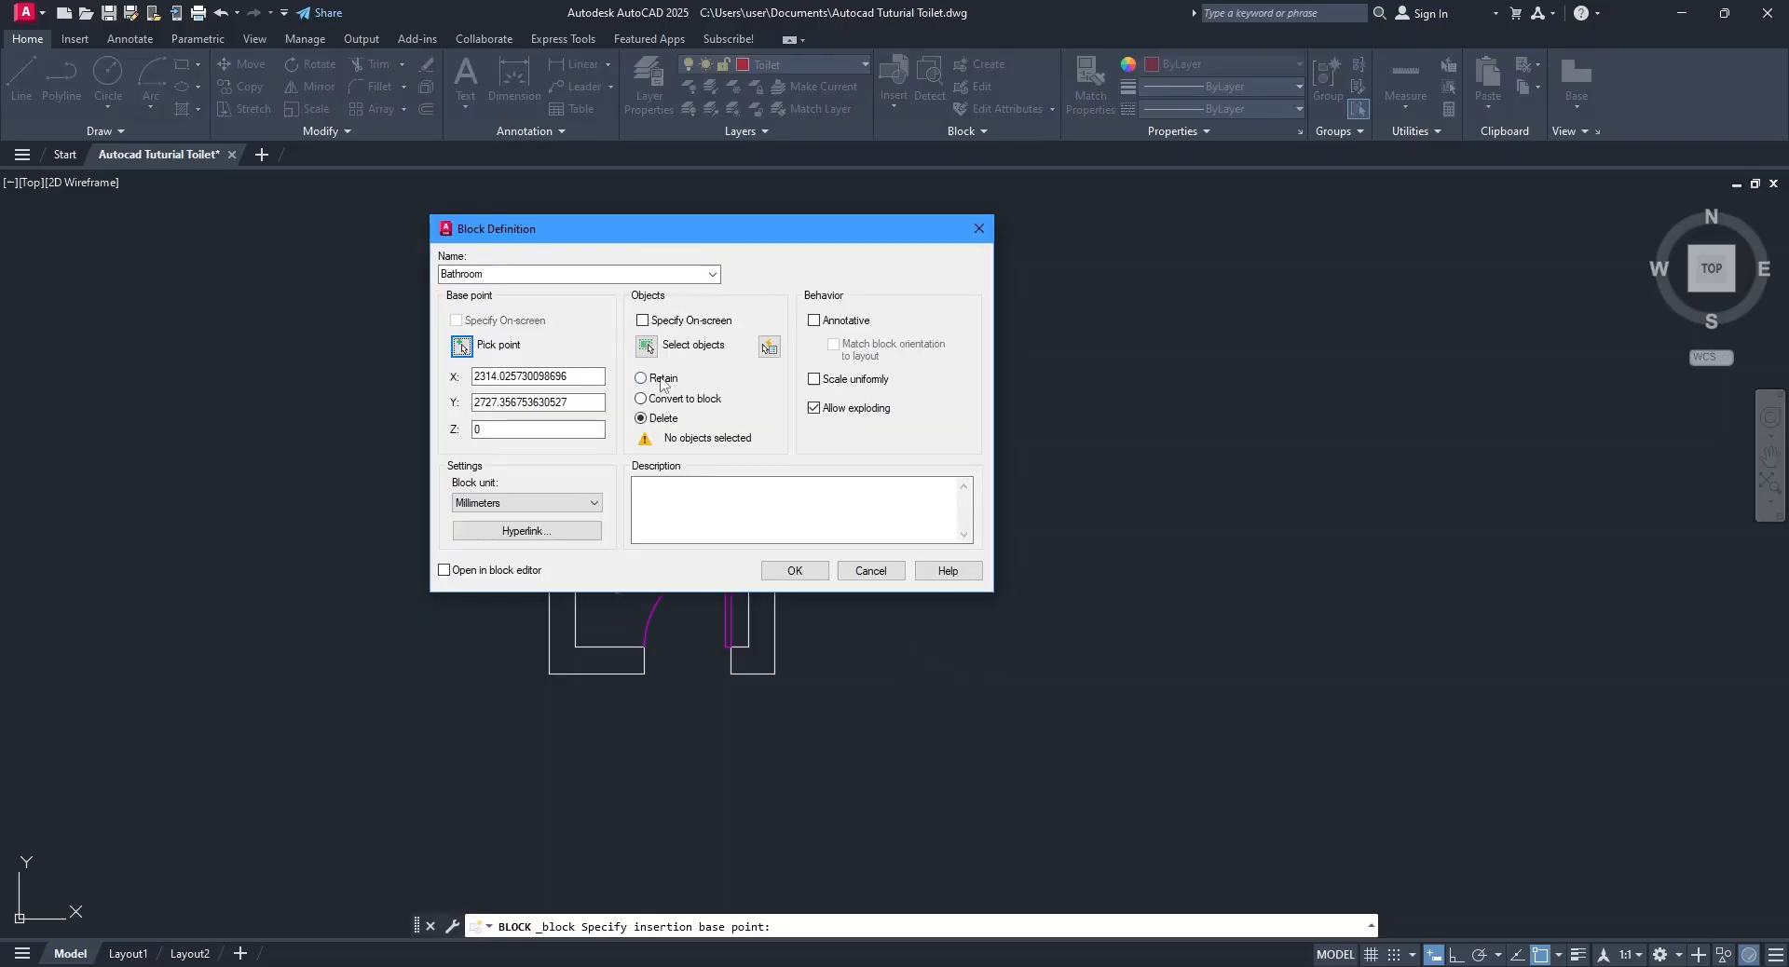
click(646, 347)
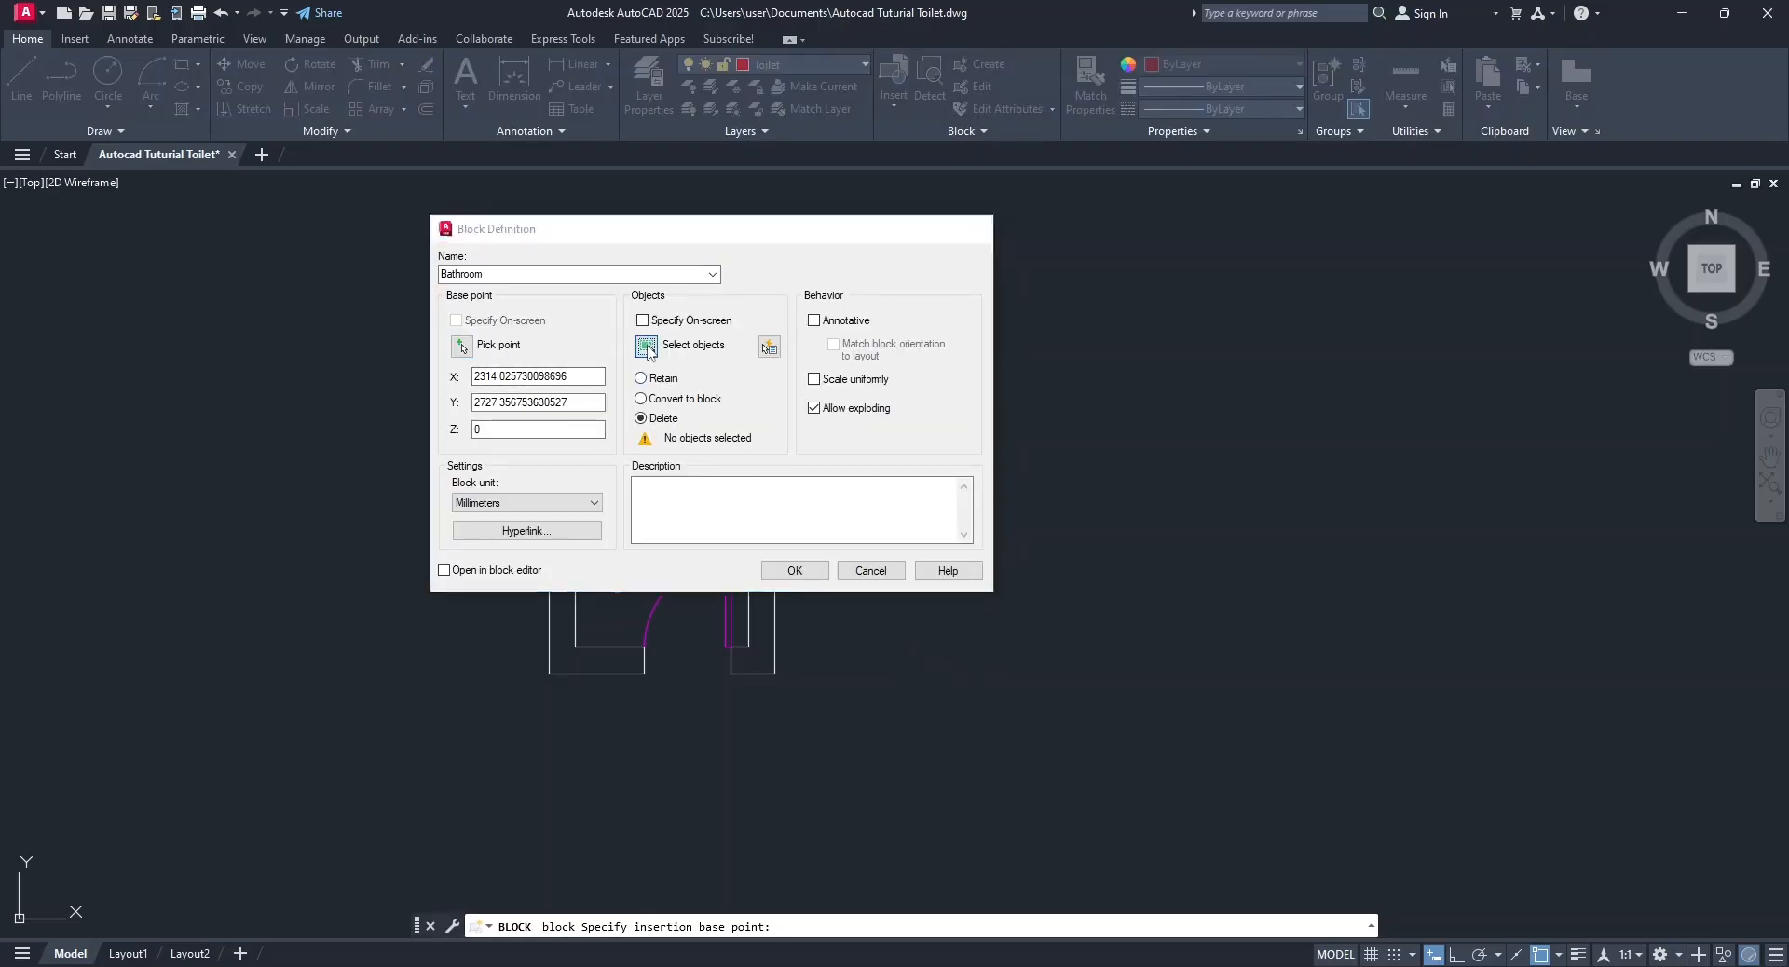
click(461, 310)
click(827, 740)
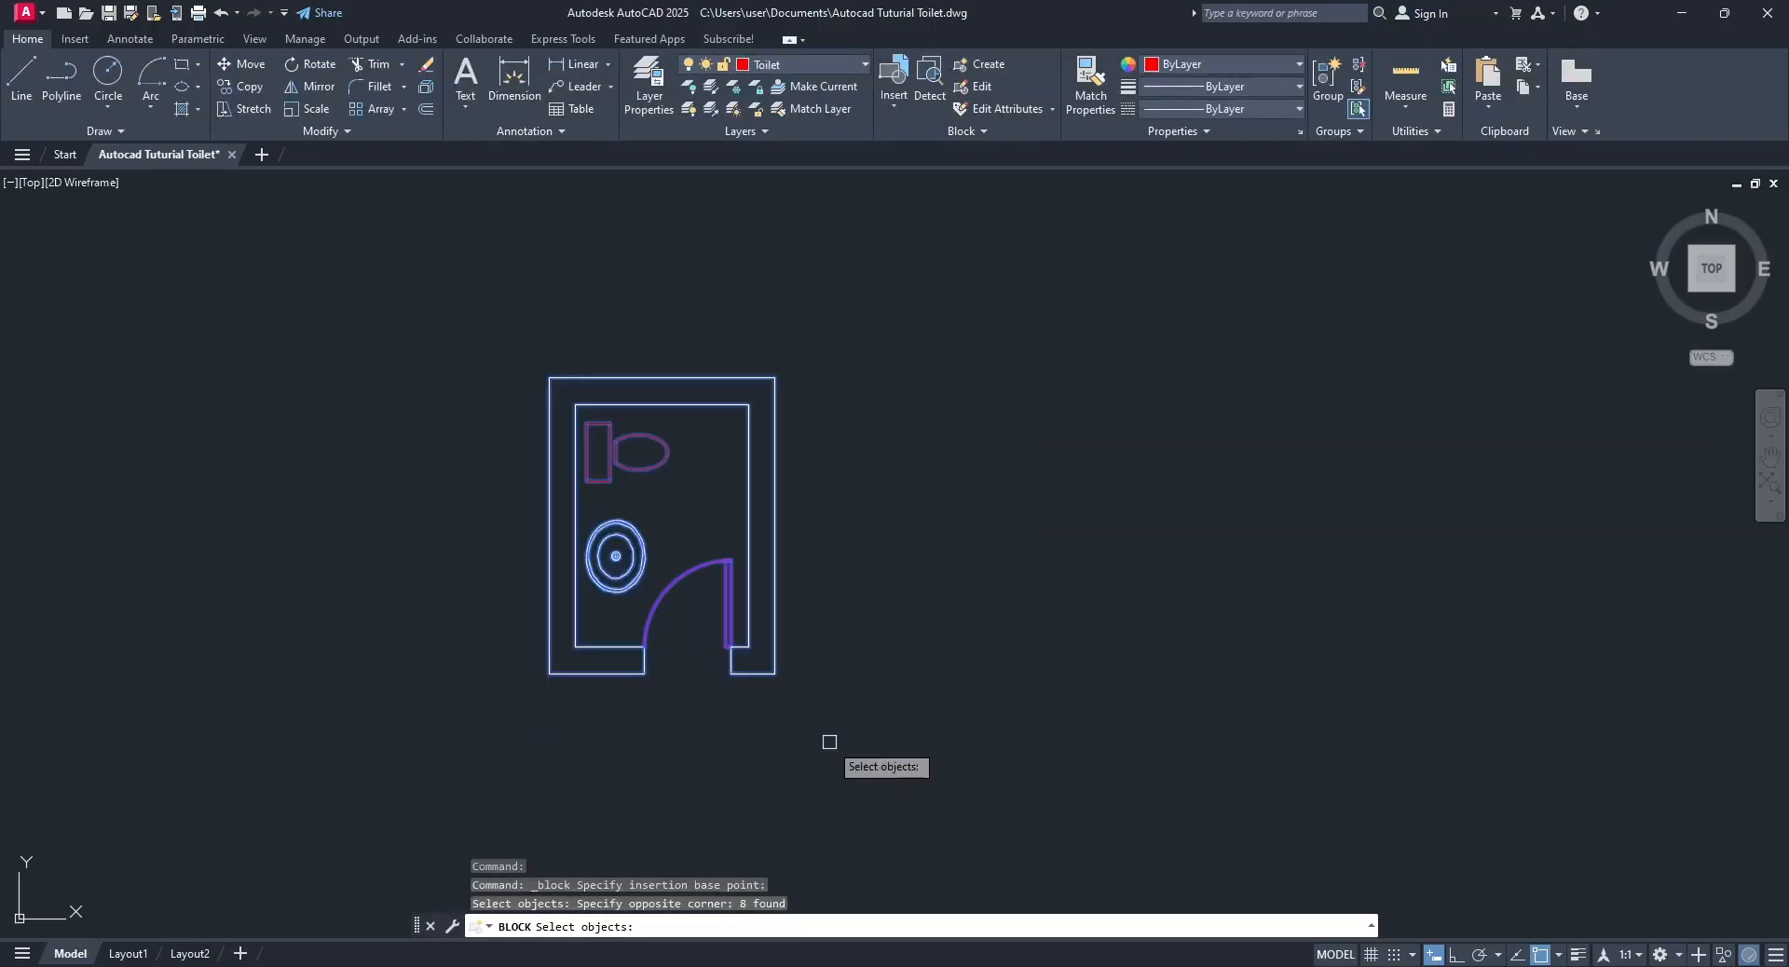
key(Return)
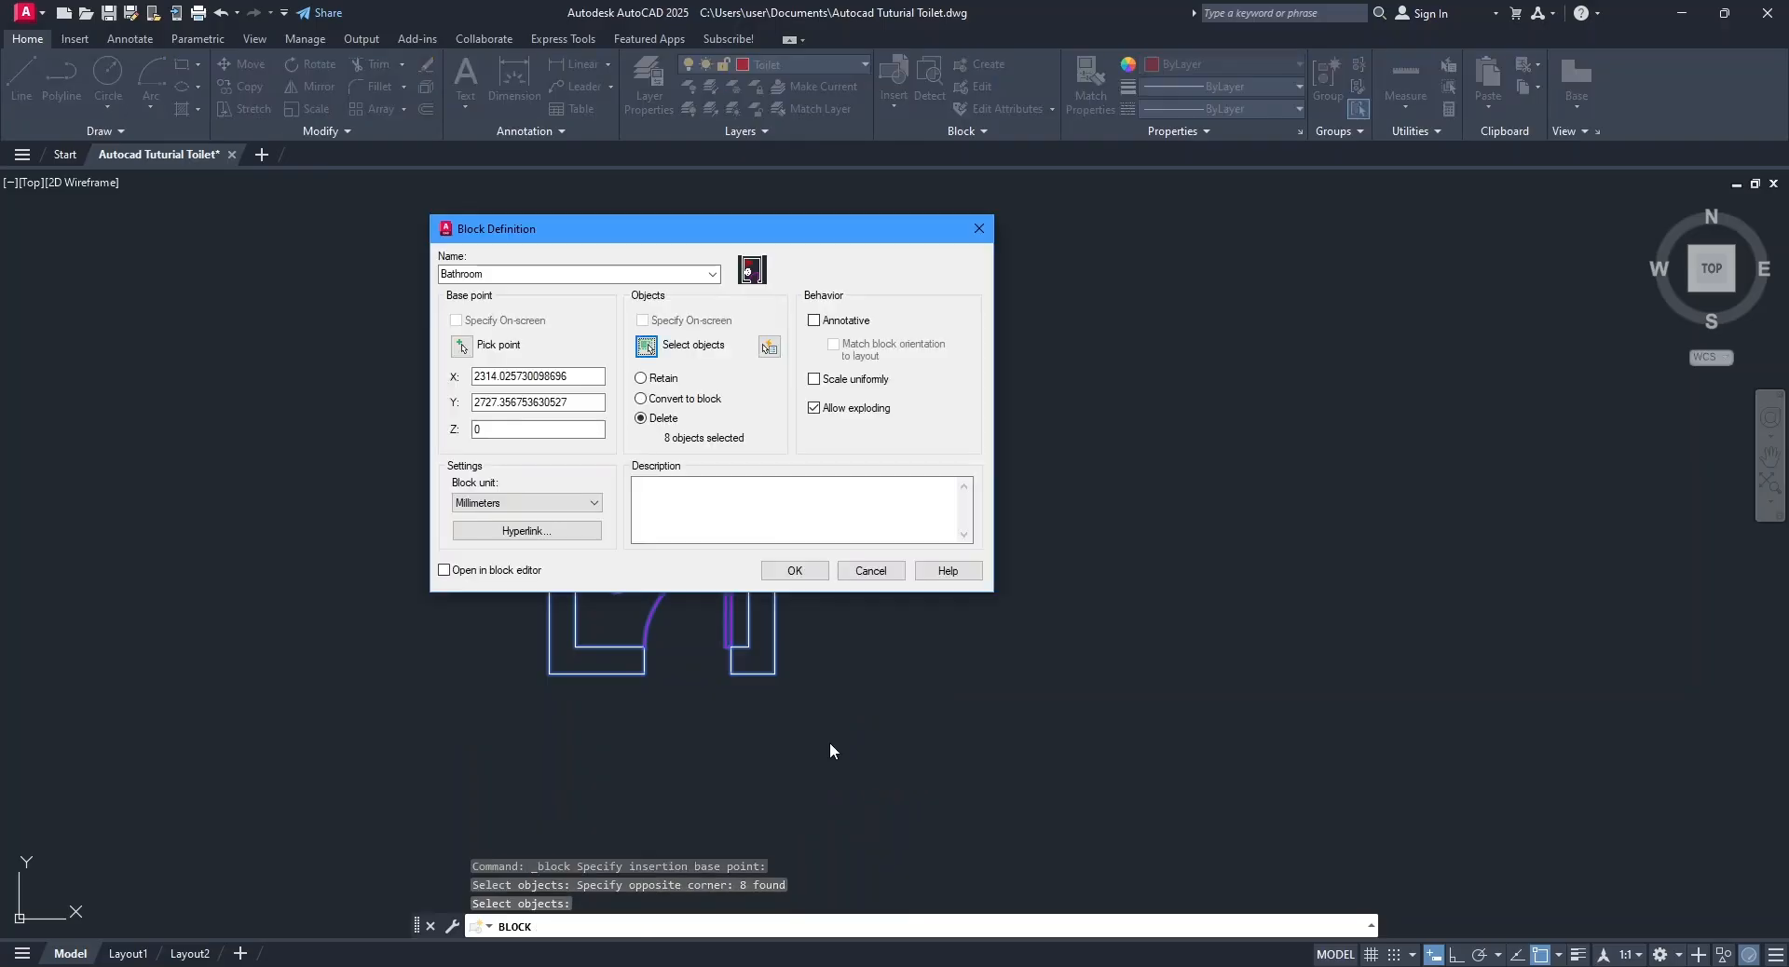
click(641, 399)
click(809, 572)
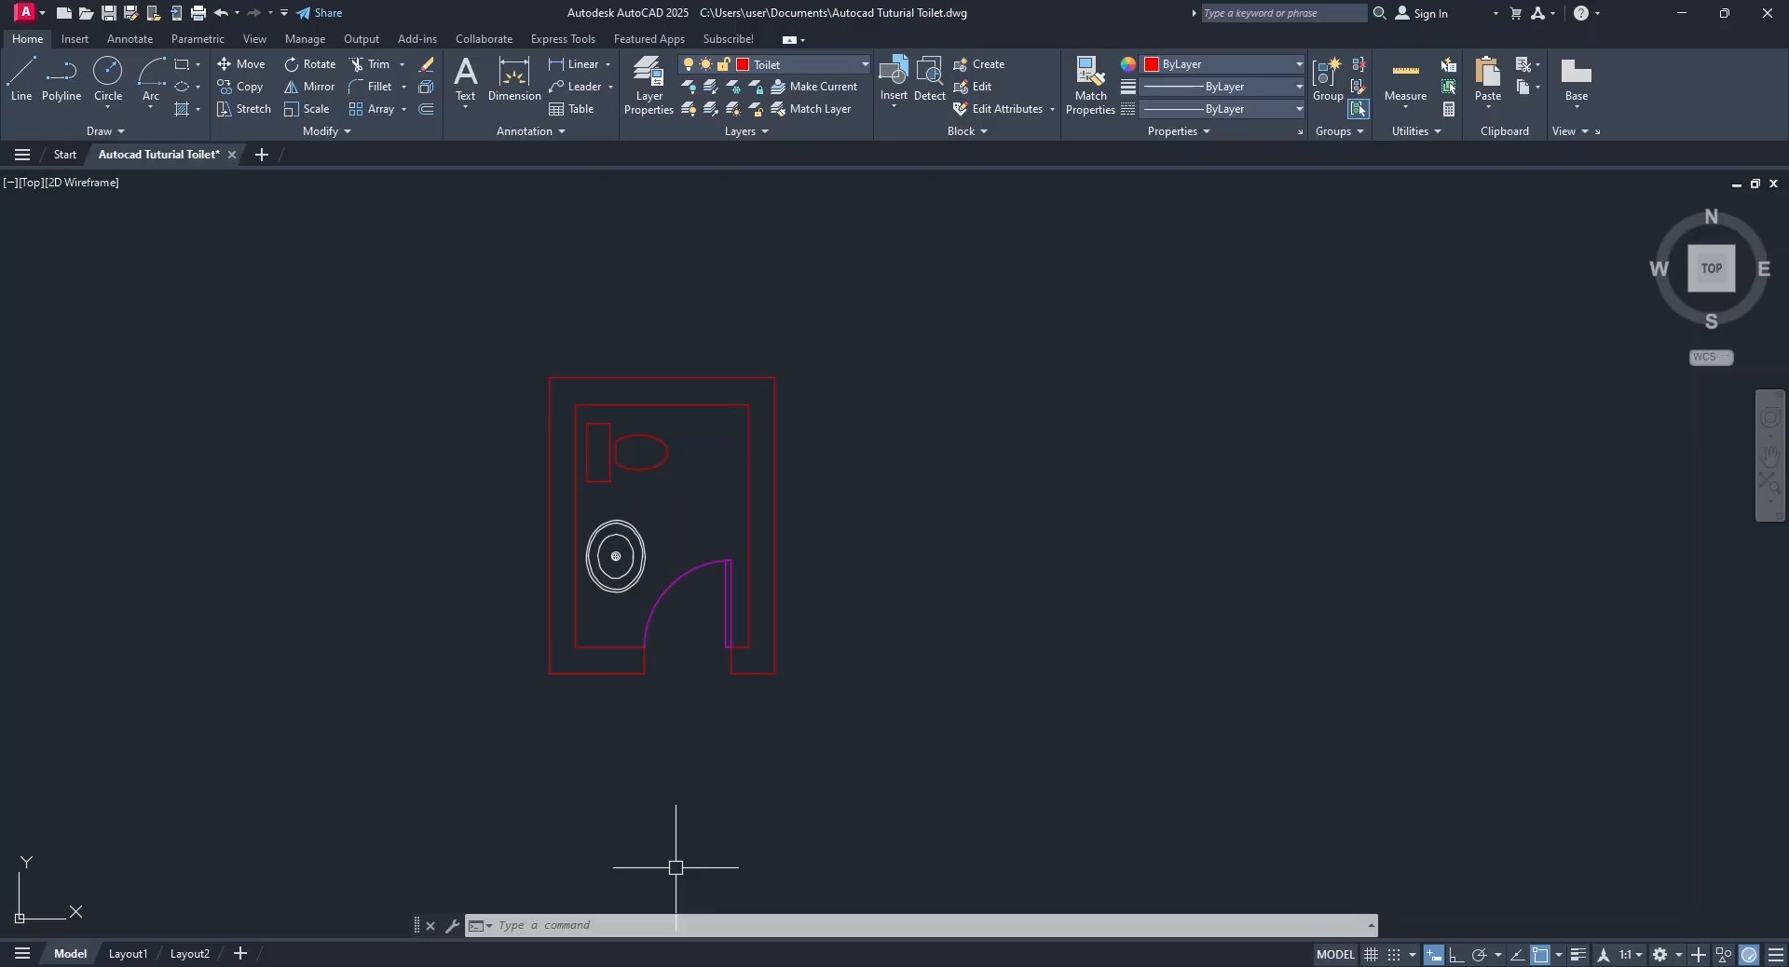
key(ctrl+z)
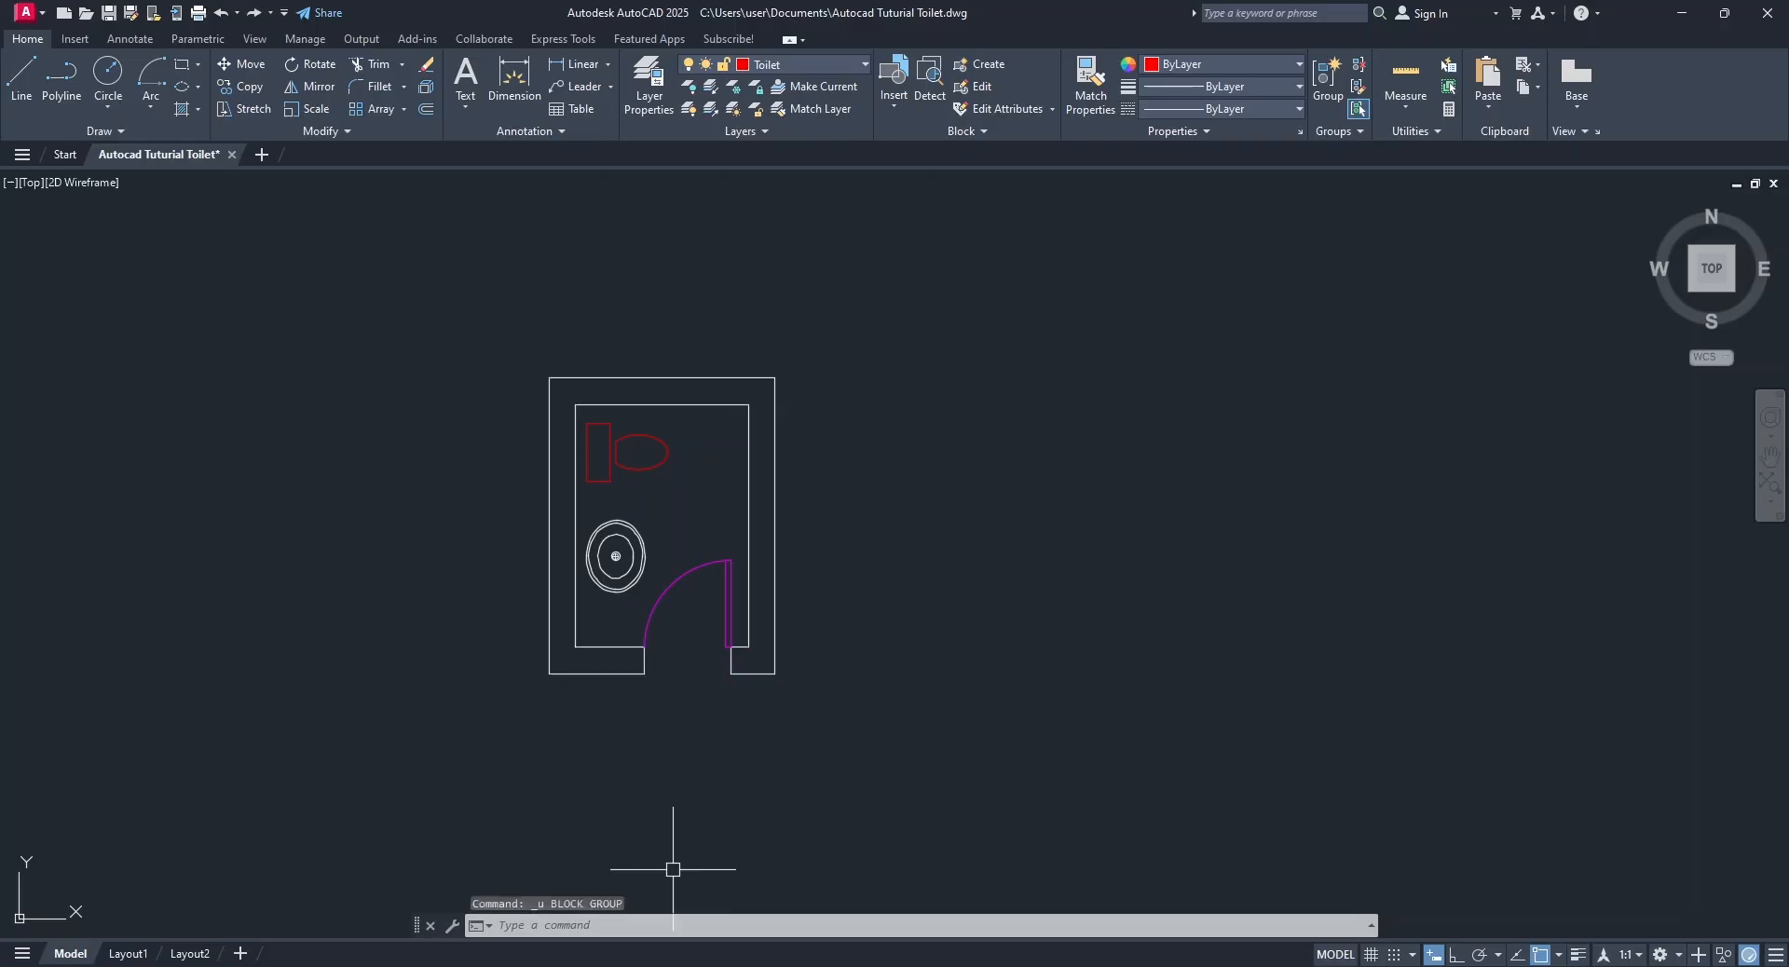
Make layer 0 current and convert the whole plan into a block named Bathroom, based at the midpoint of the upper outer wall line.
click(769, 72)
click(774, 82)
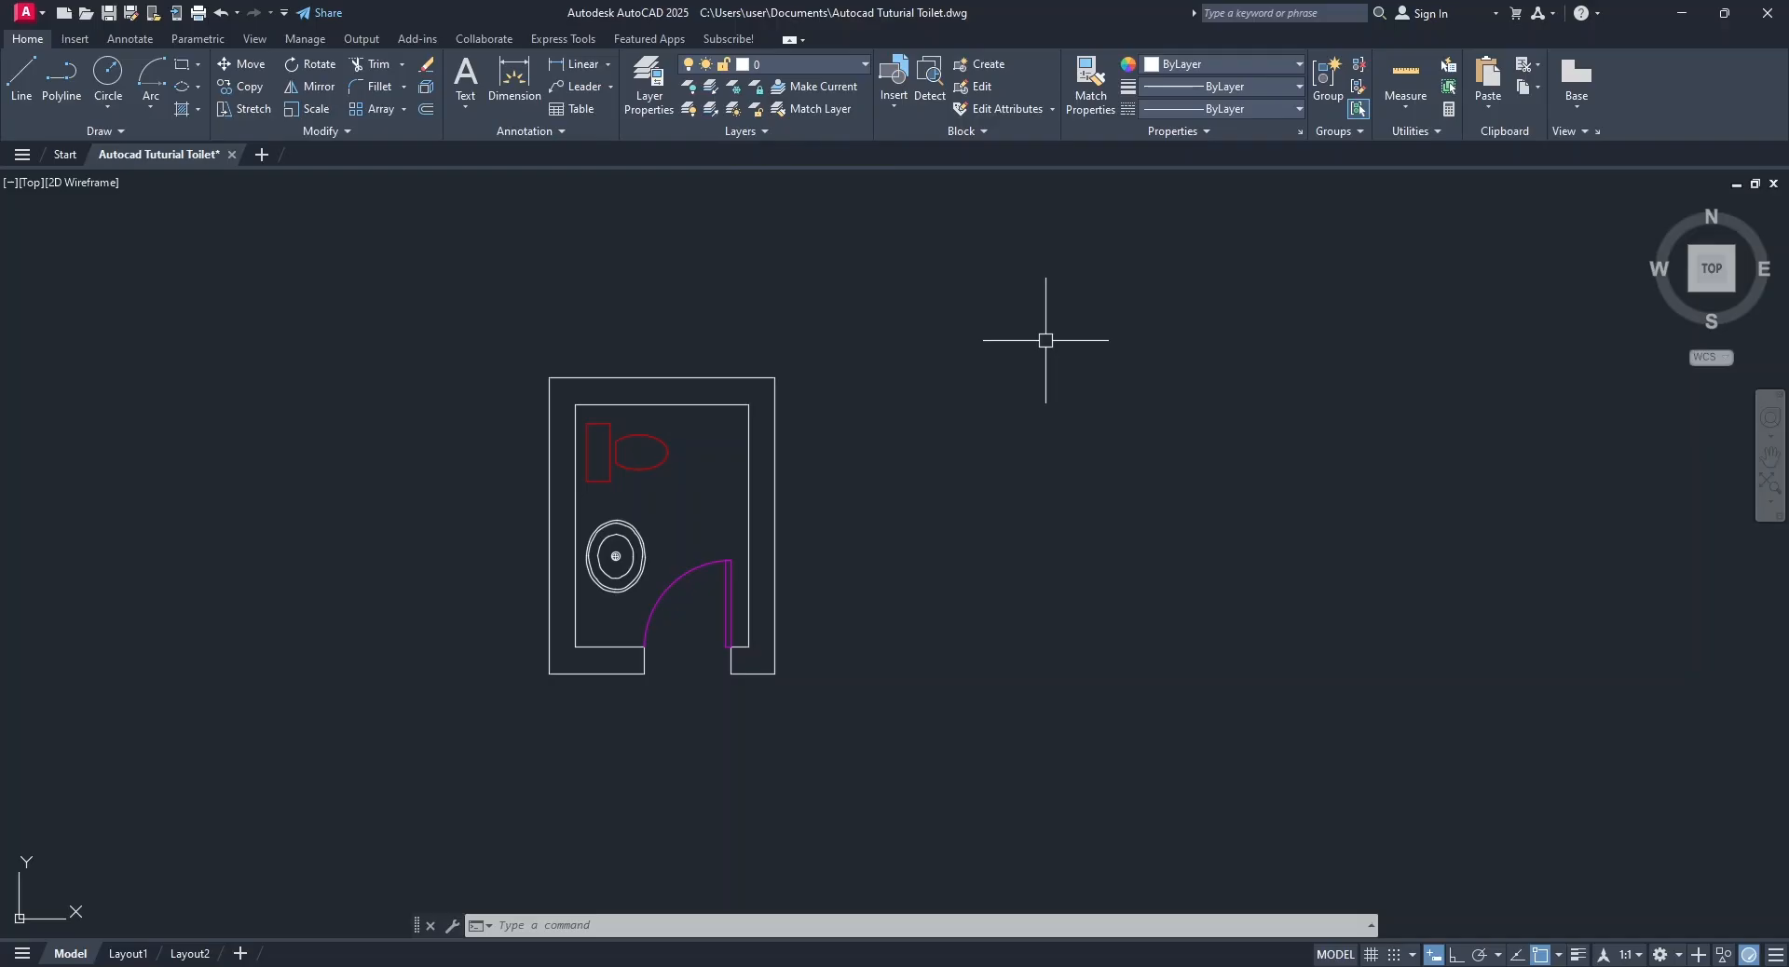
click(980, 64)
text(Bathroom)
click(461, 347)
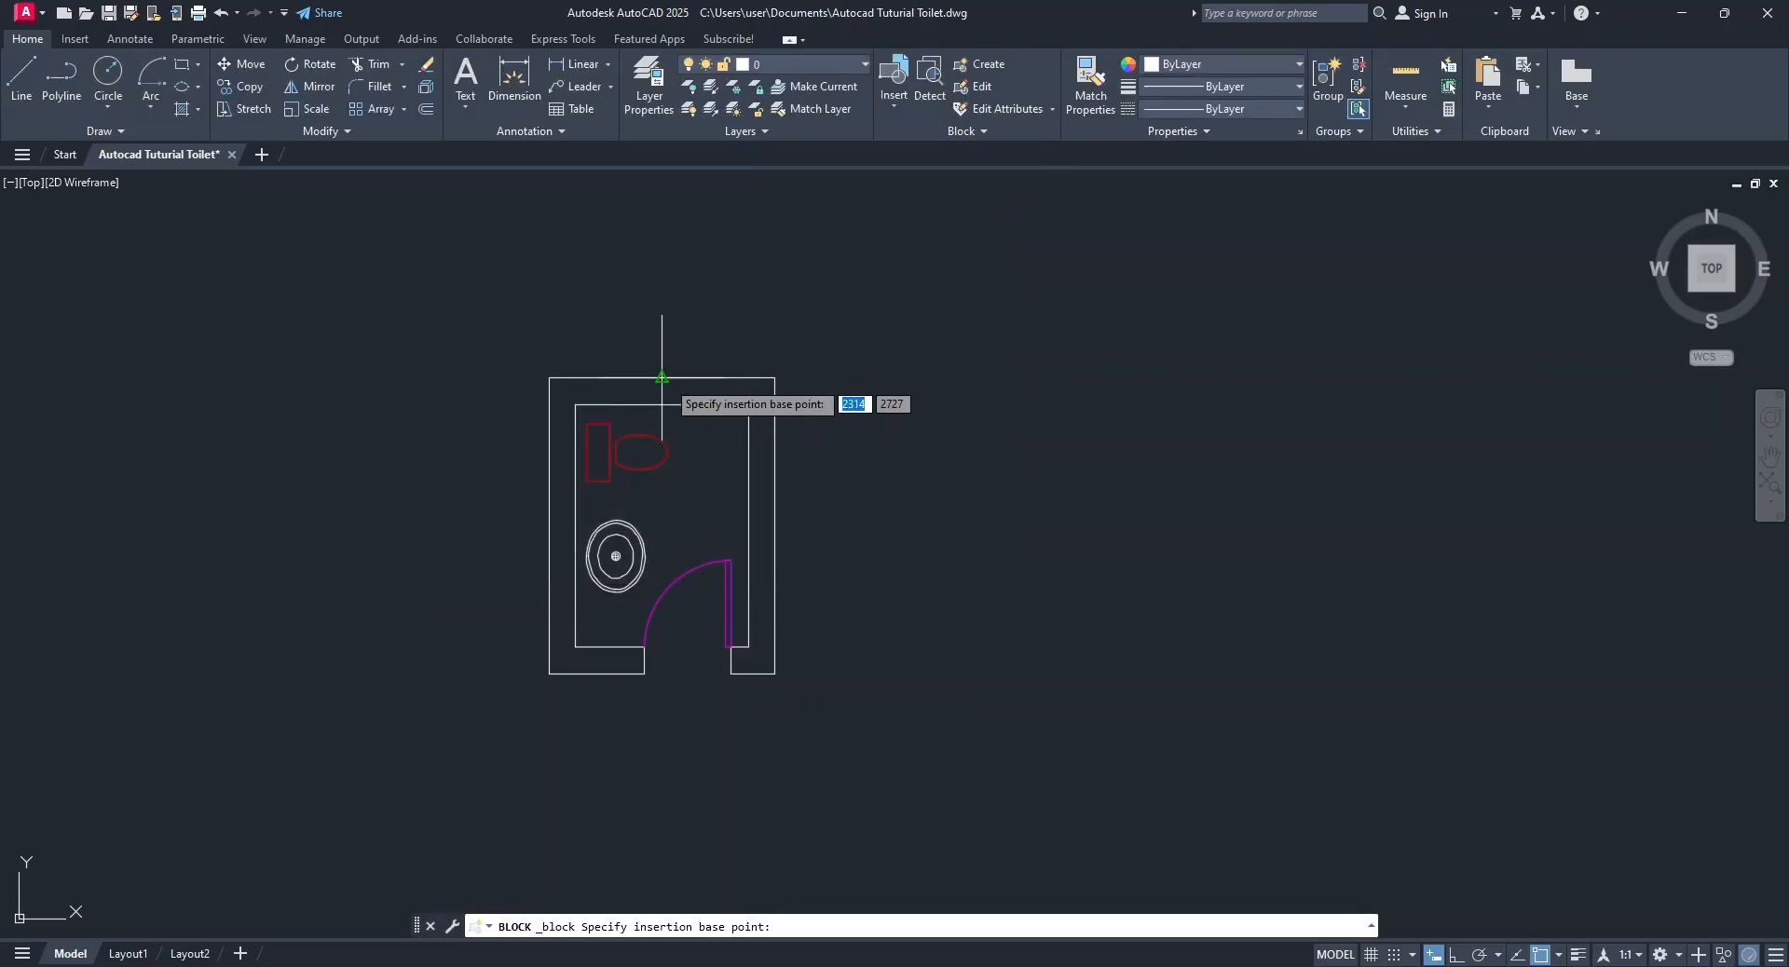
click(661, 378)
click(647, 347)
click(503, 327)
click(873, 765)
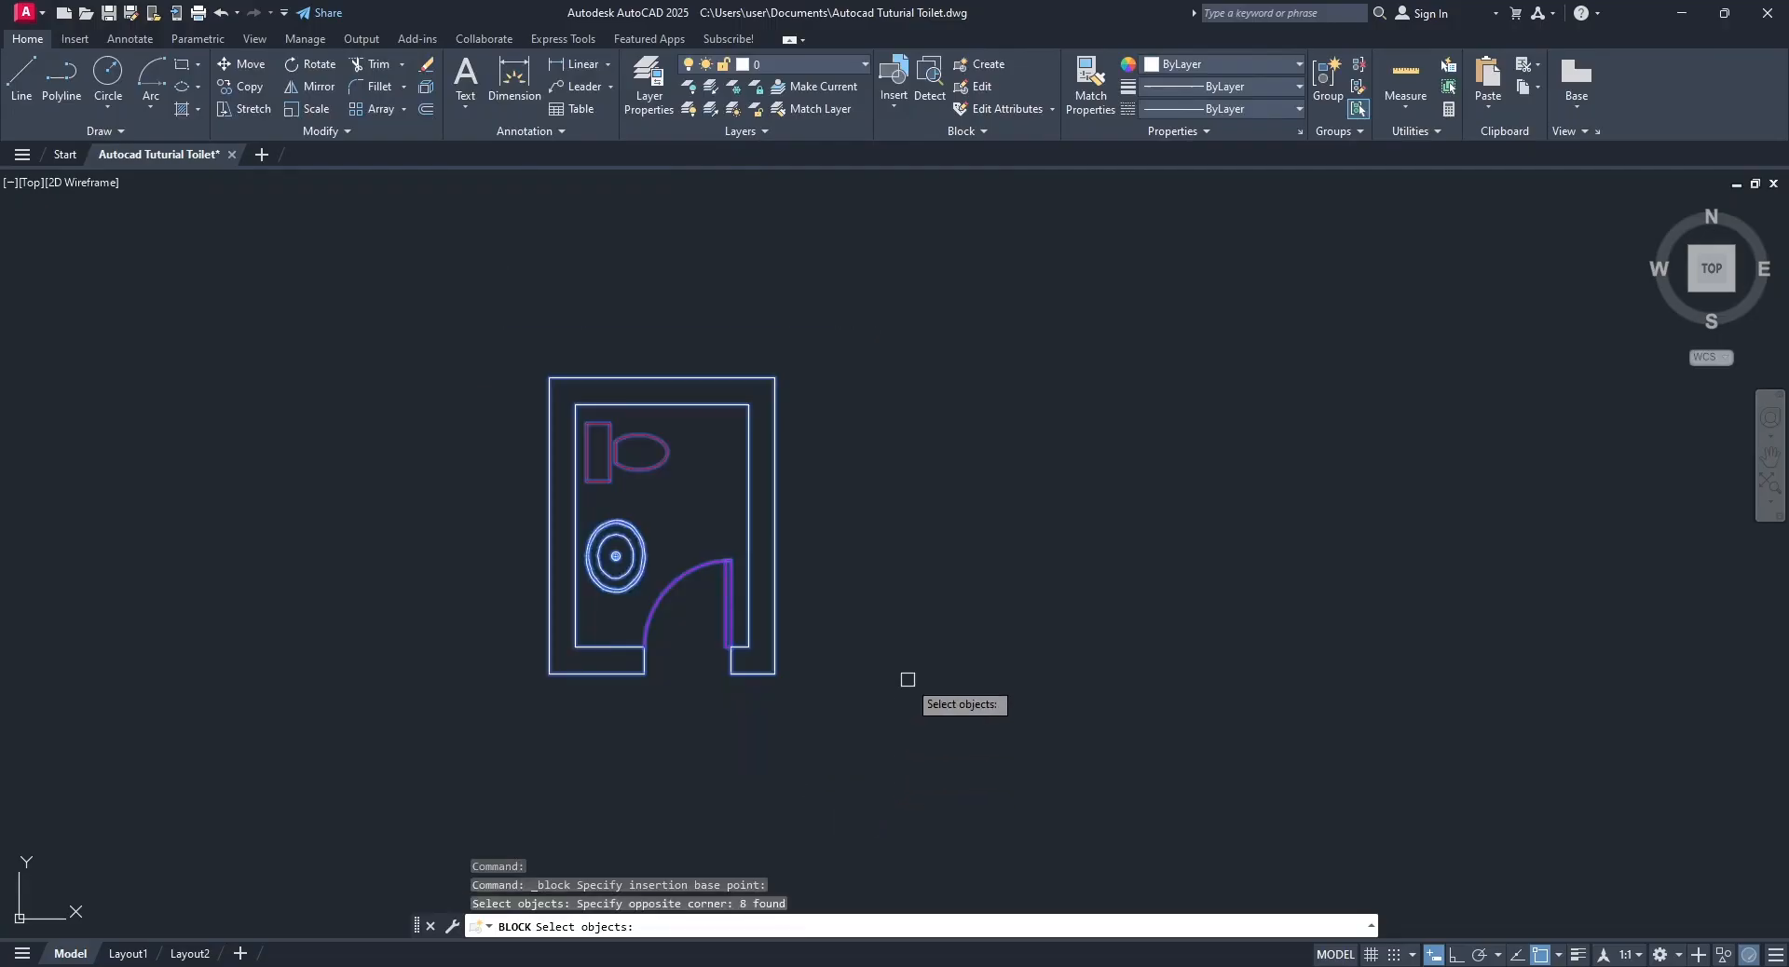
key(Return)
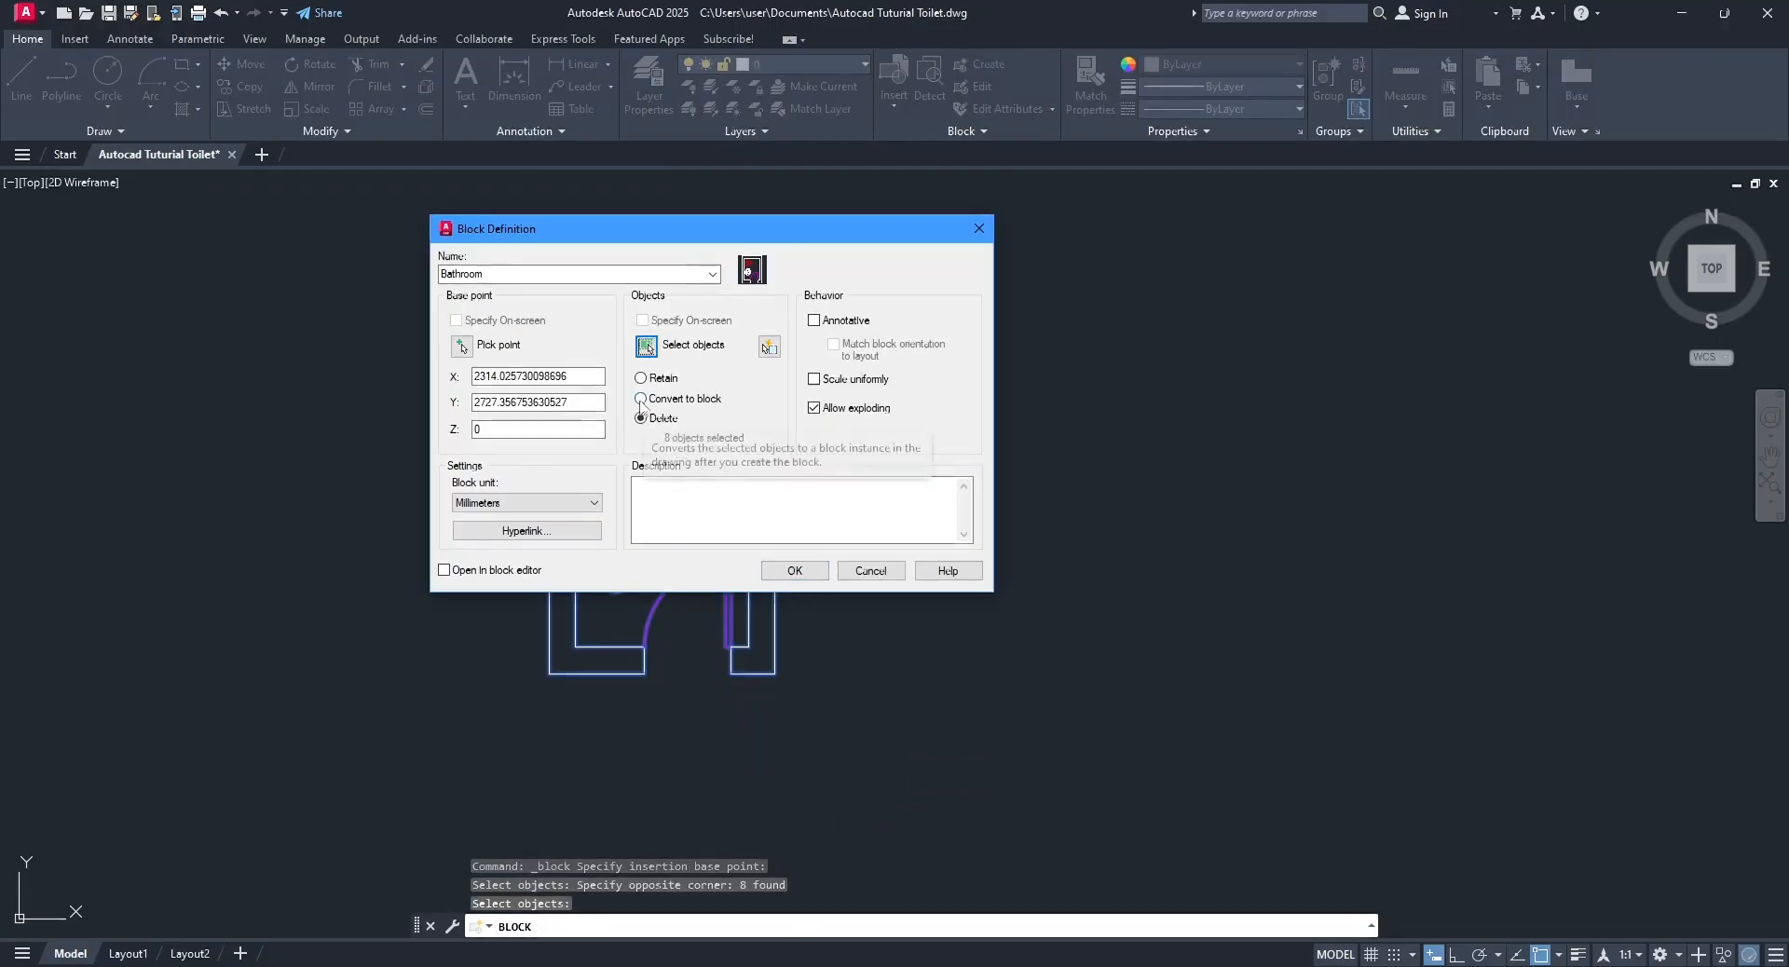
click(793, 572)
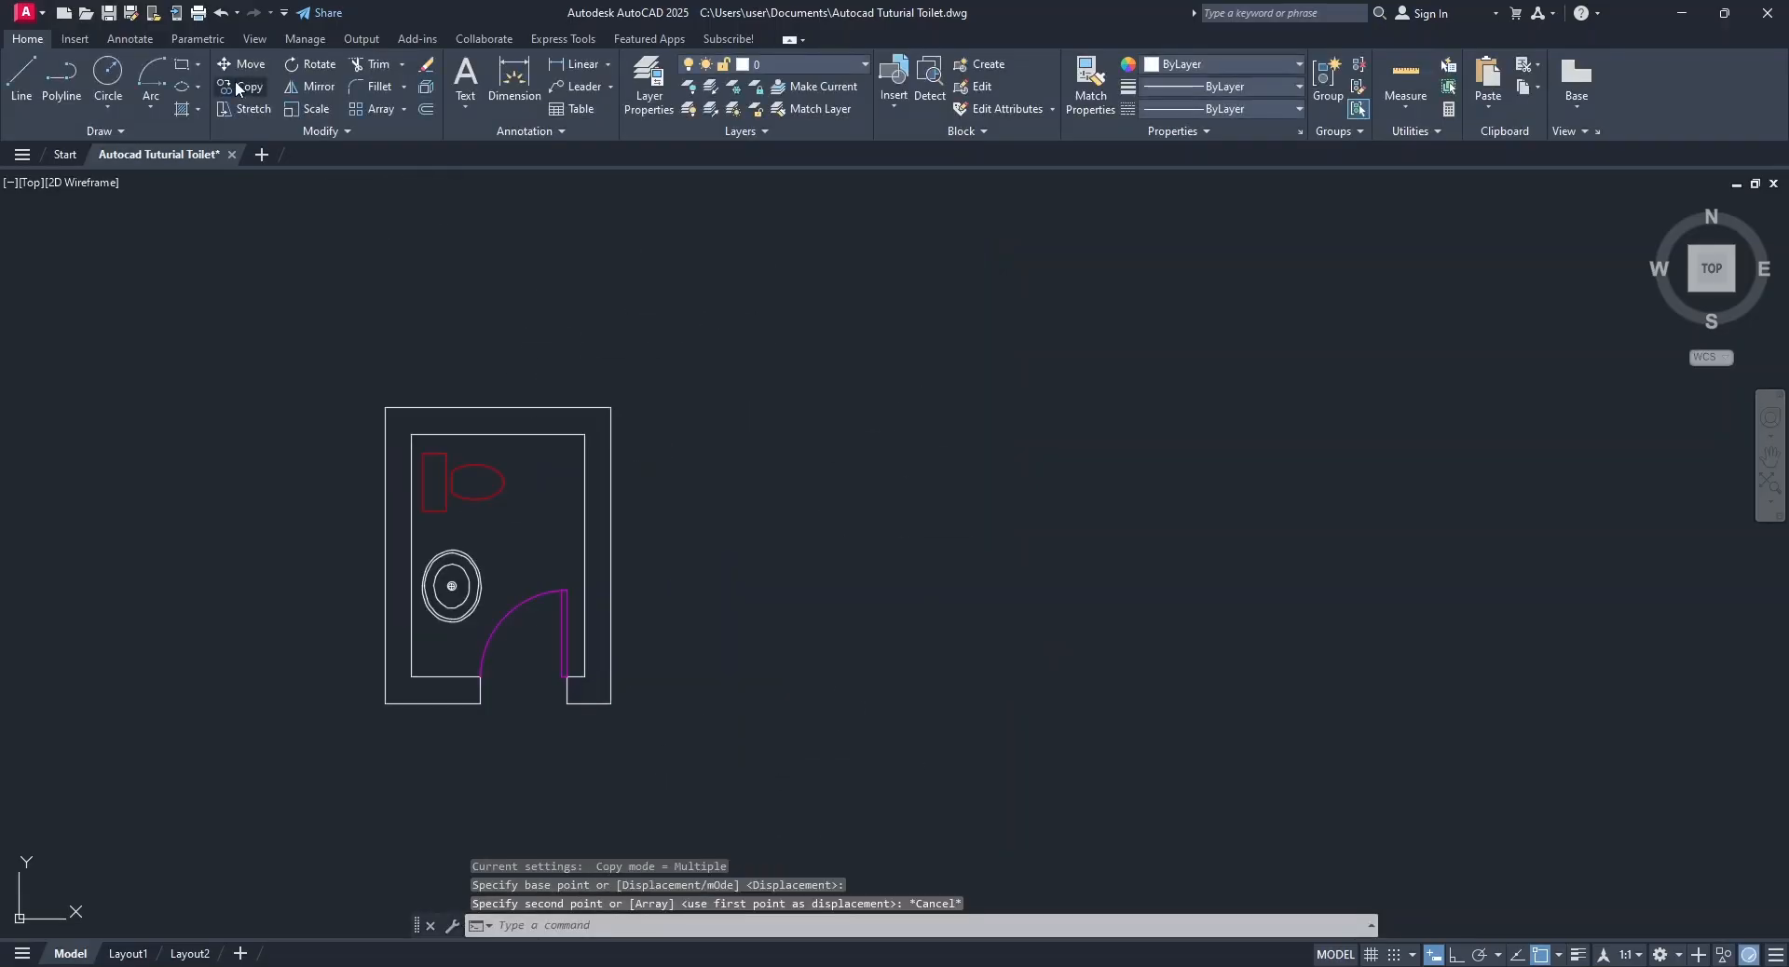
Copy the Bathroom block three times in a row, corner to corner from its upper outer left corner, so the rooms adjoin.
click(239, 85)
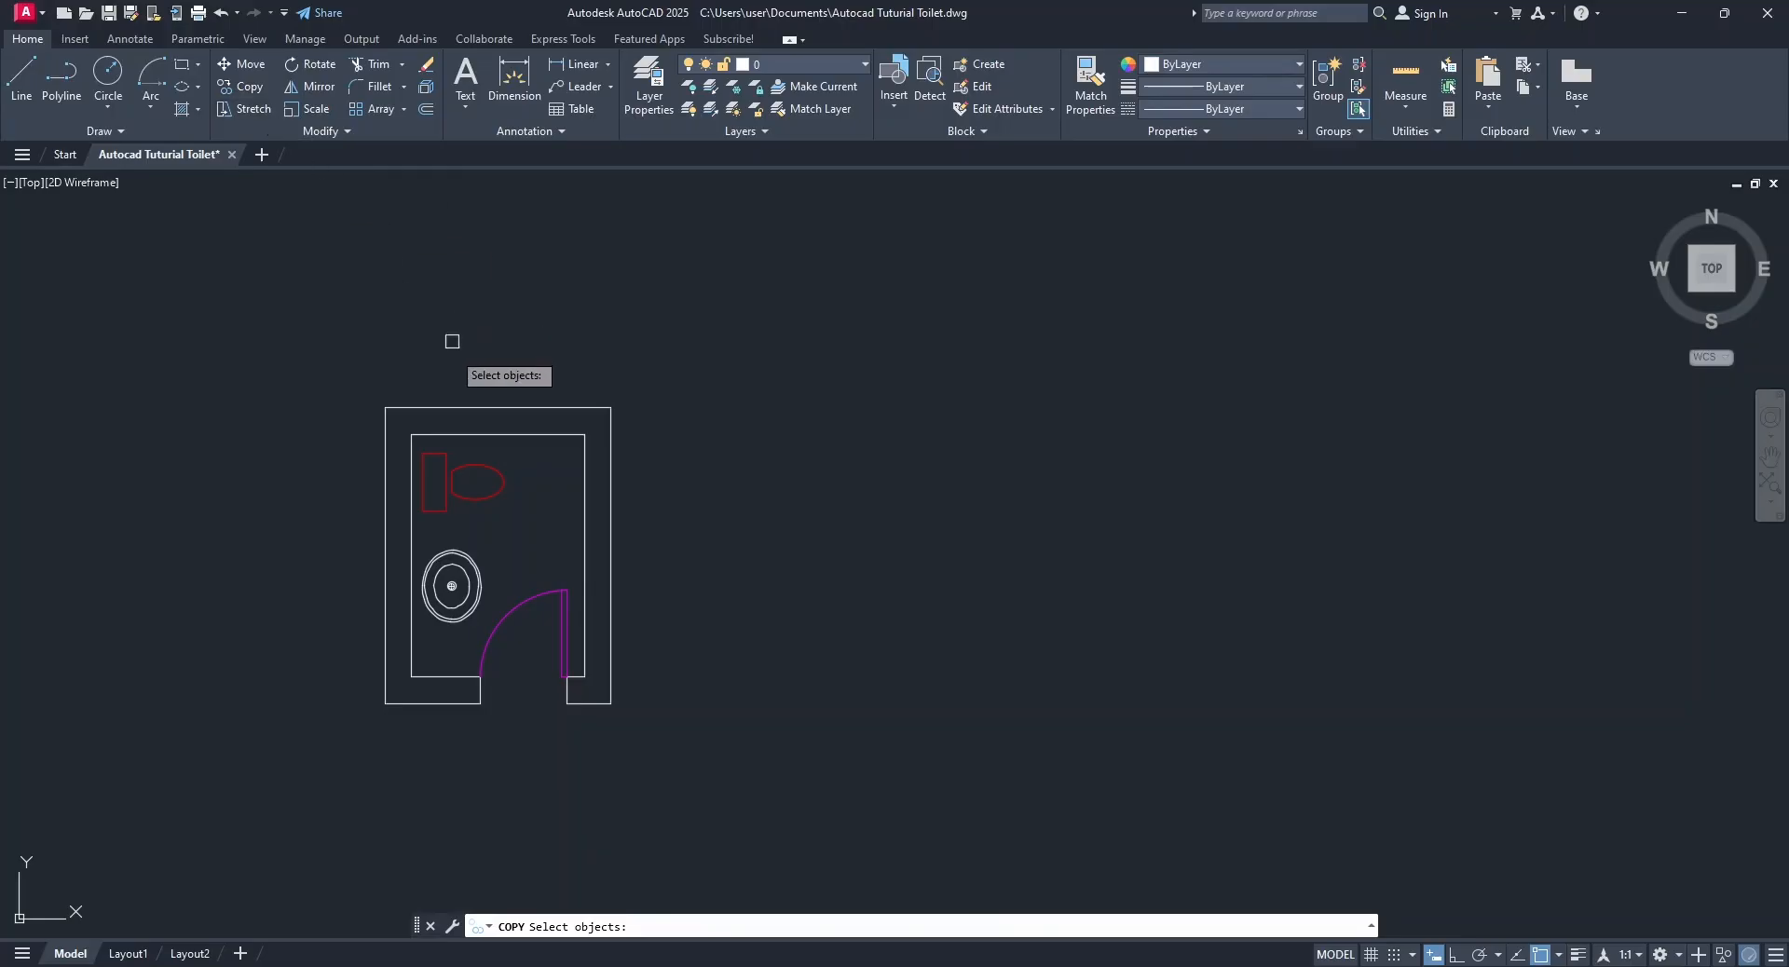
click(452, 407)
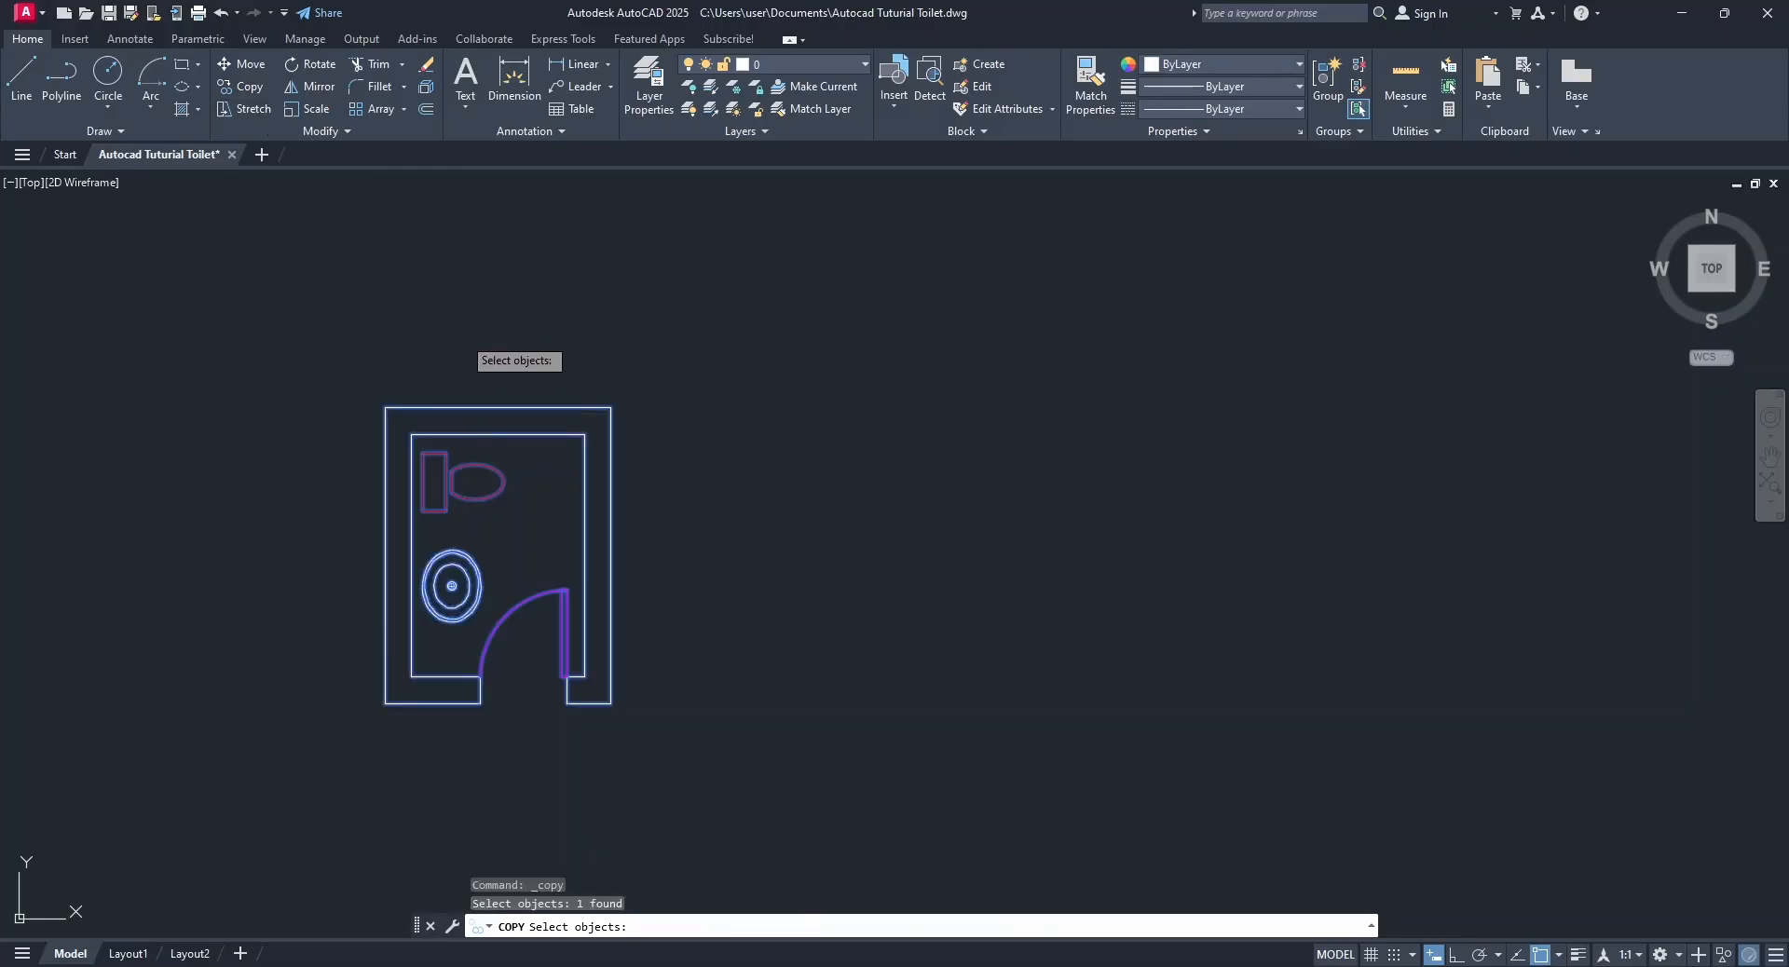
key(Return)
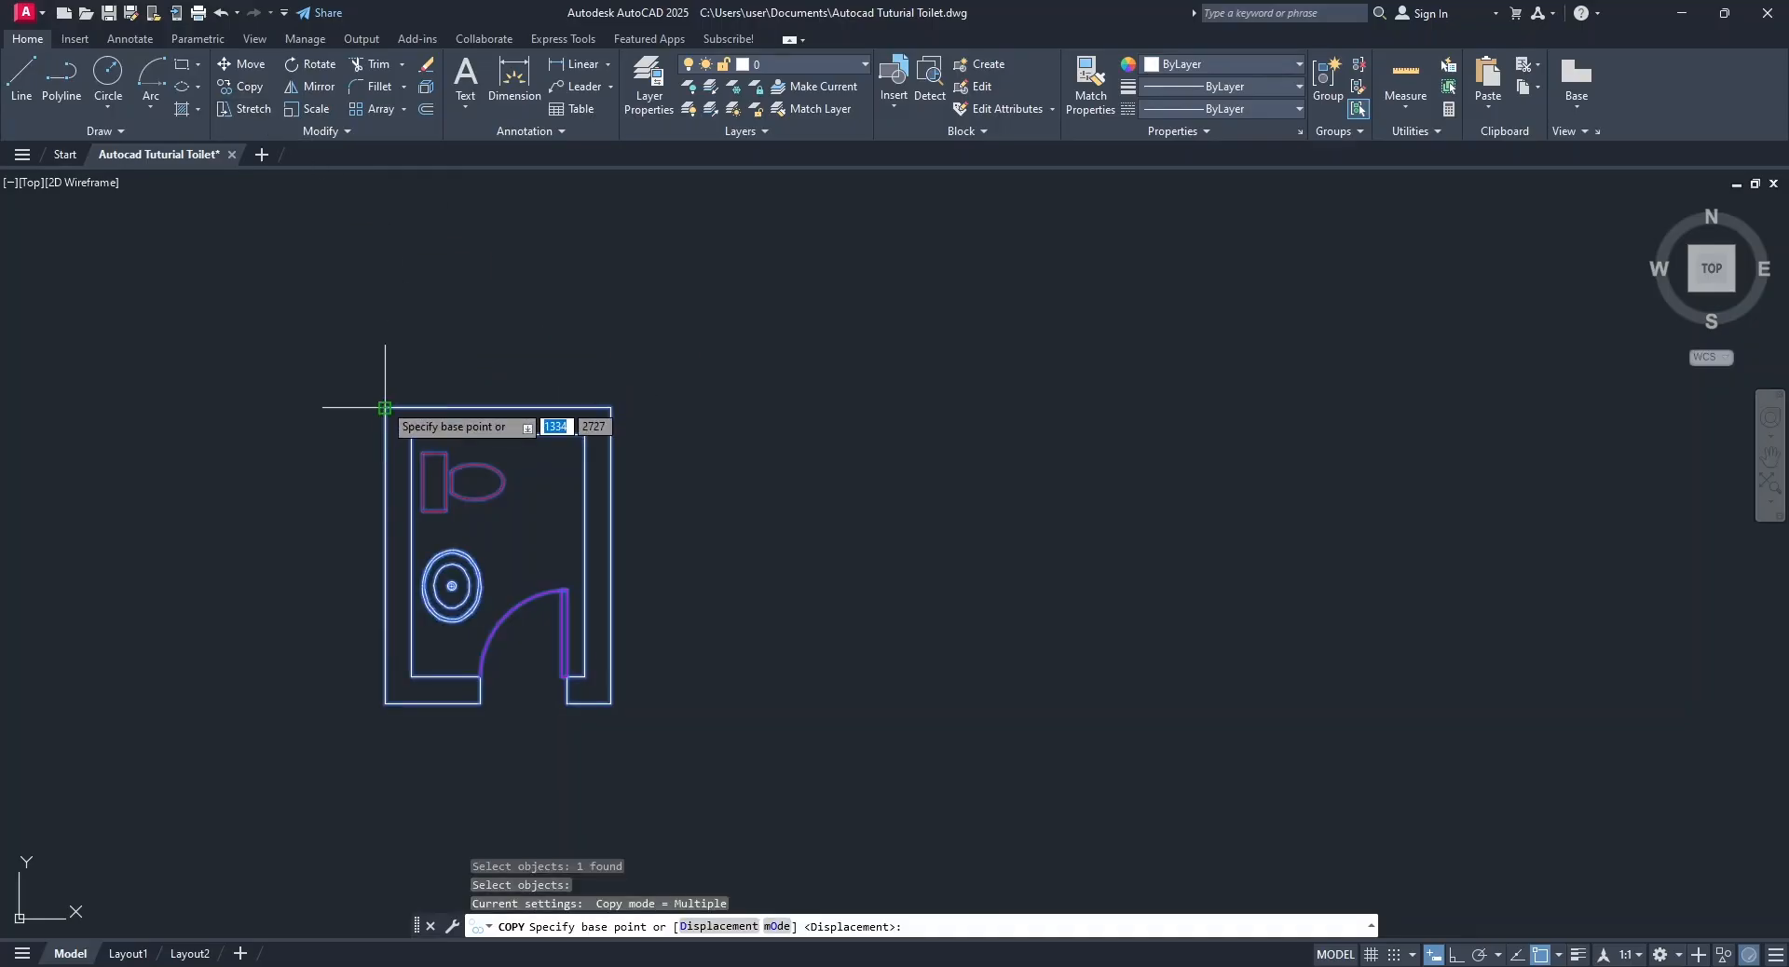
click(385, 407)
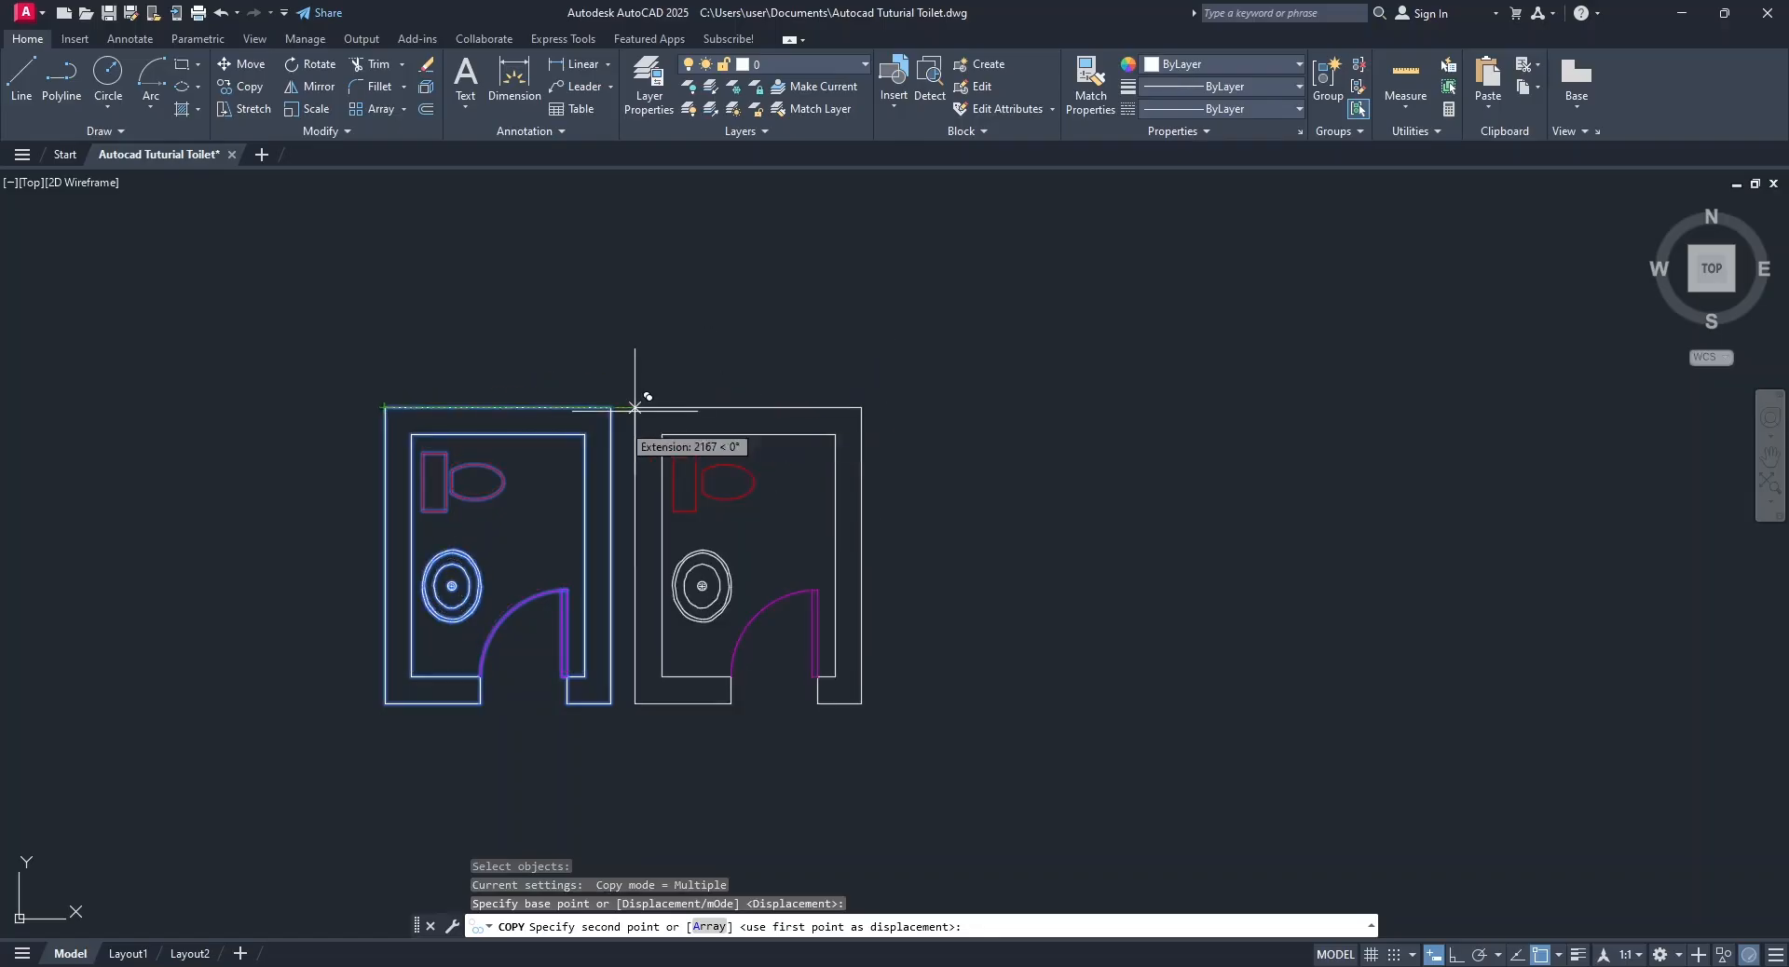
click(611, 408)
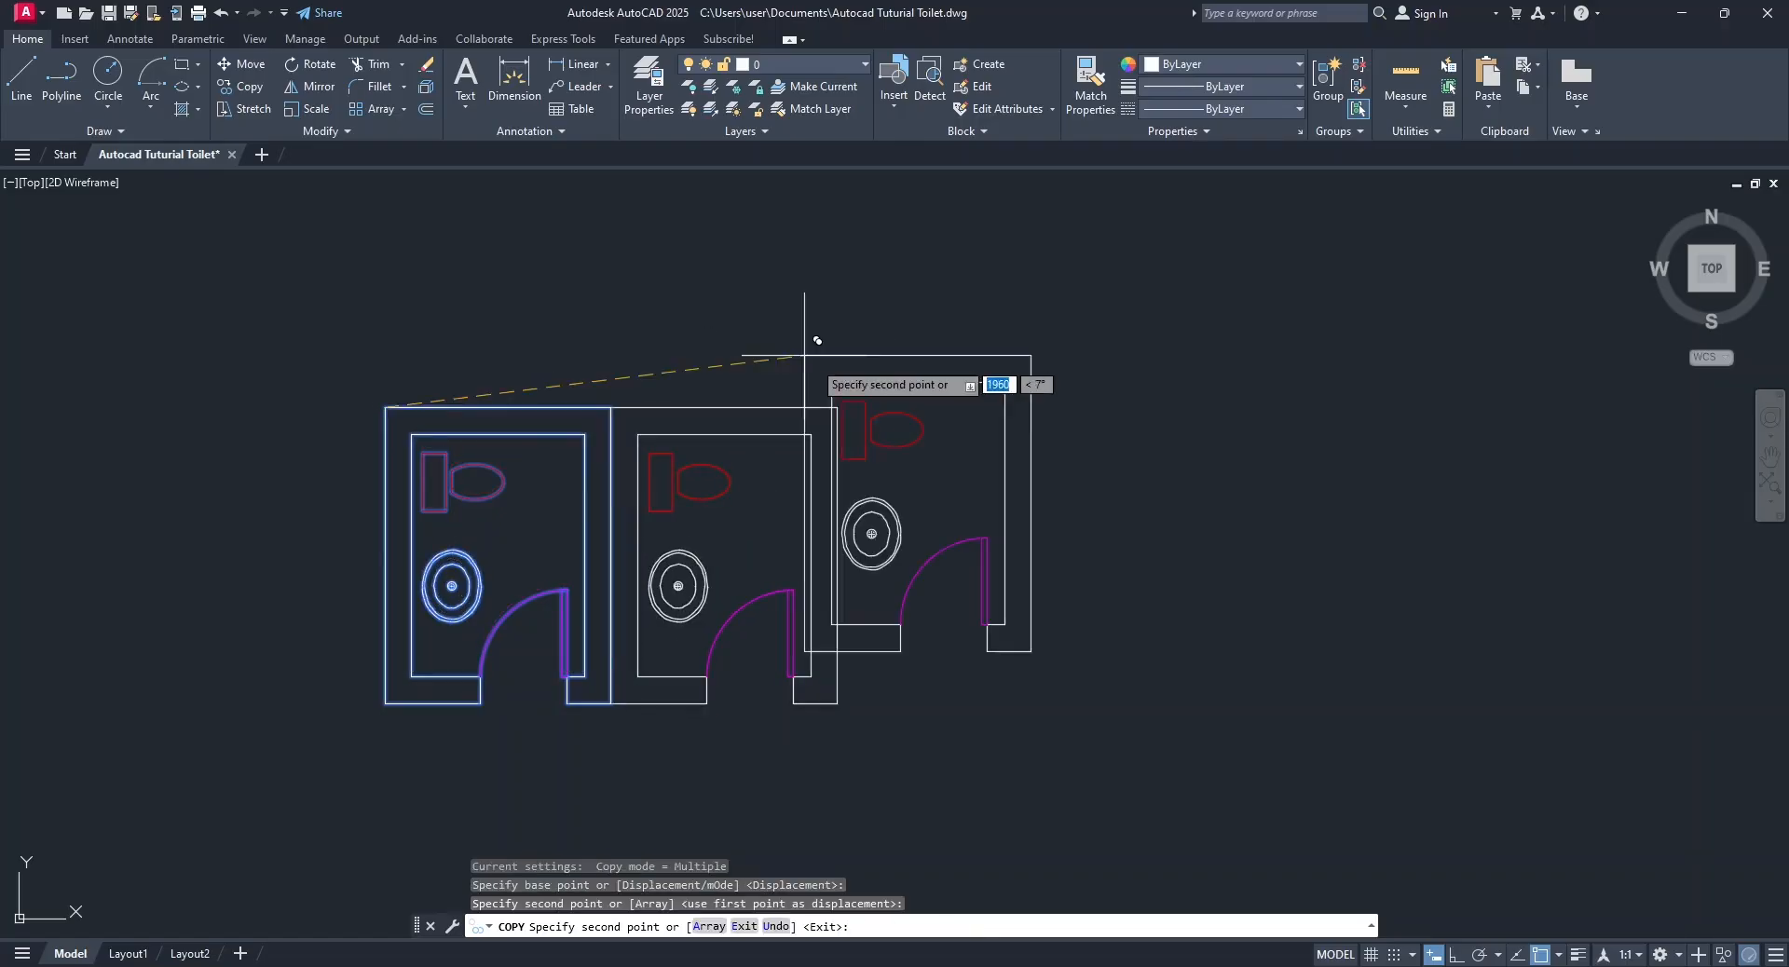
click(838, 407)
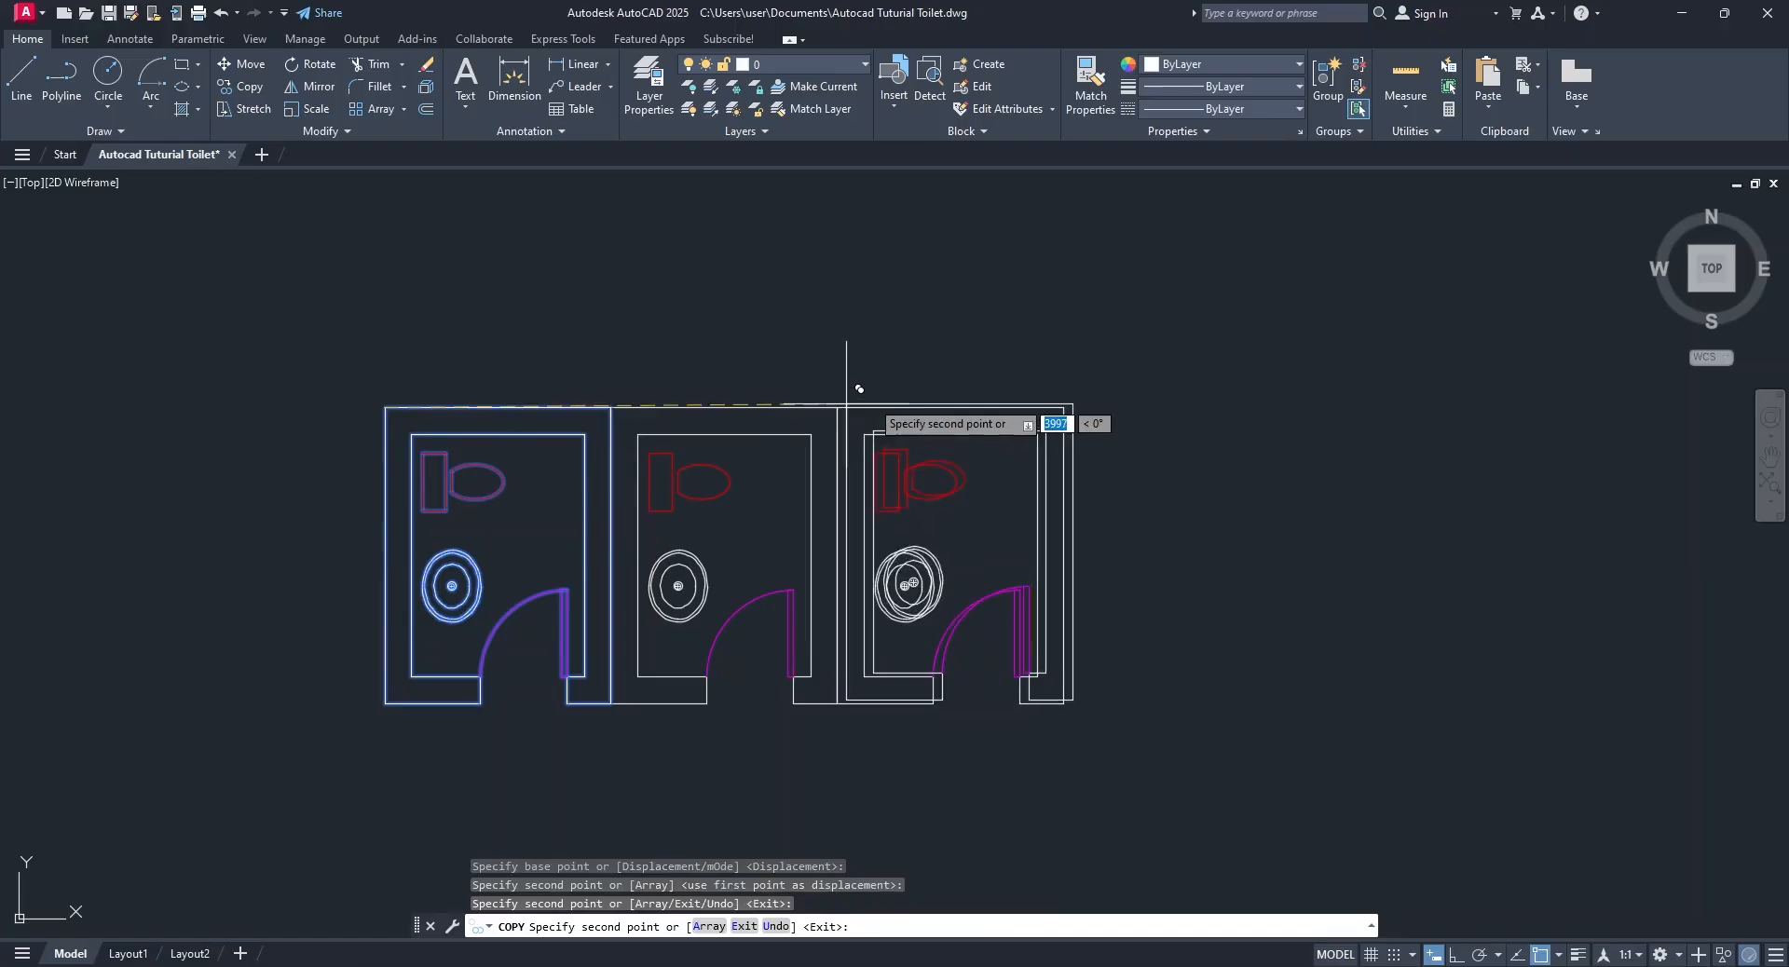
click(1062, 408)
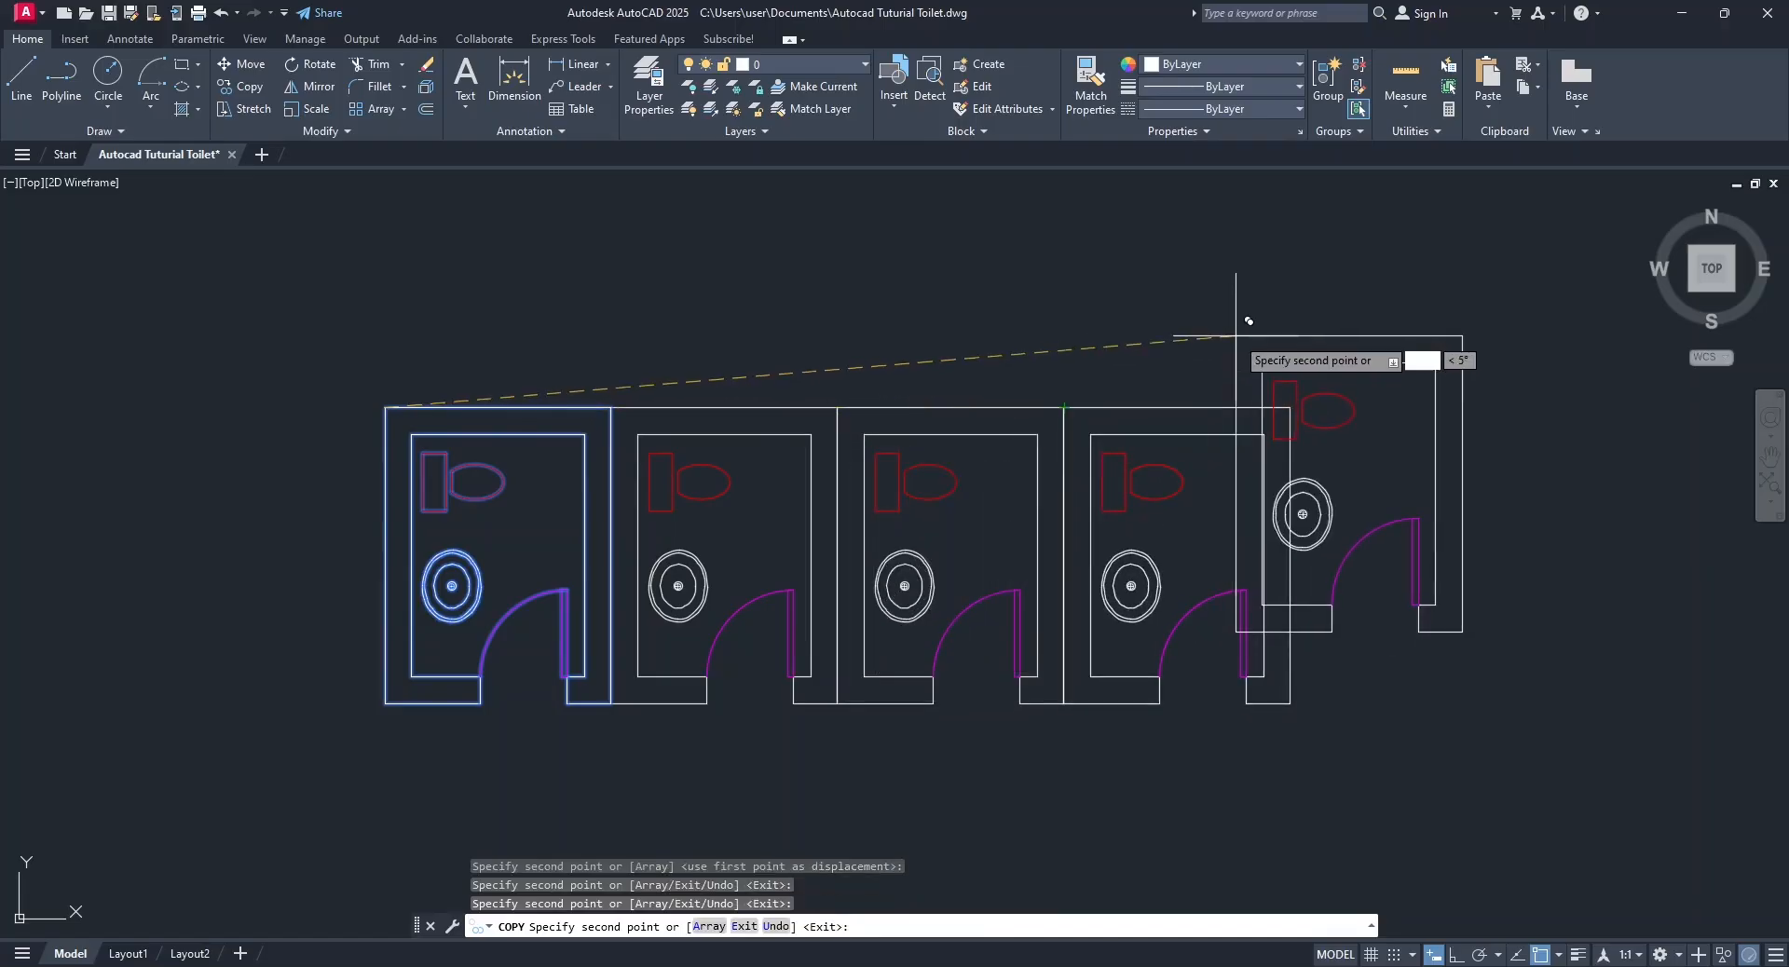
key(Return)
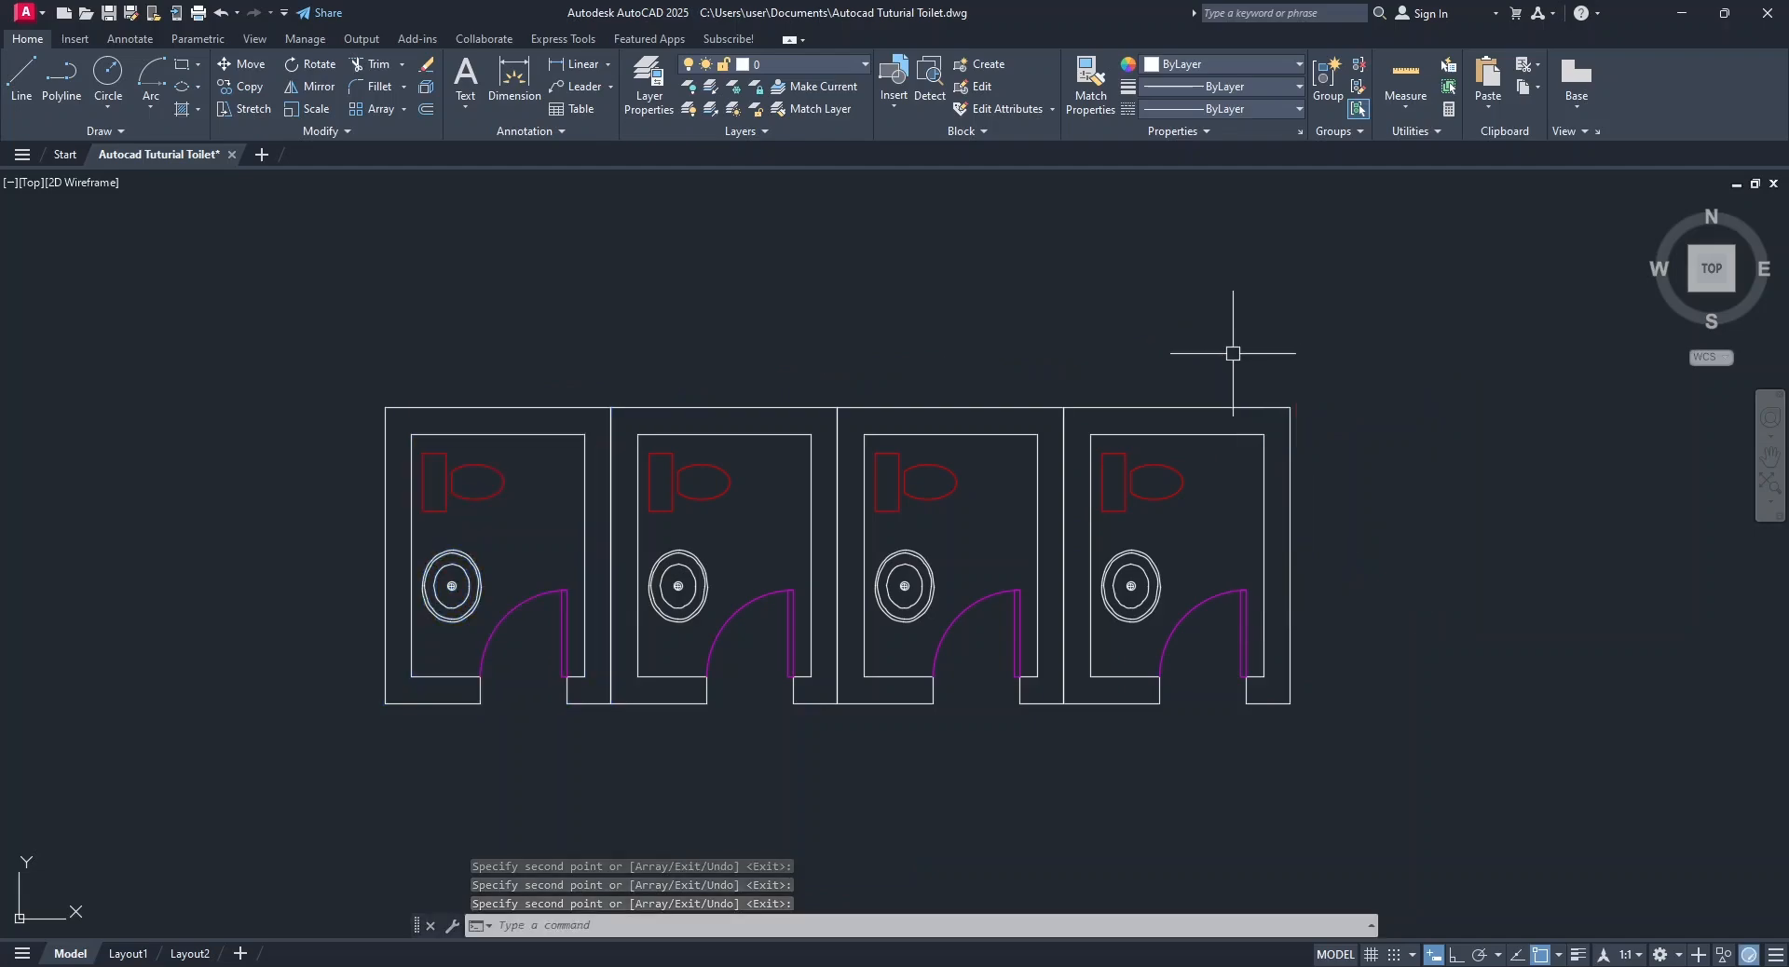
Open the first Bathroom block in the row for in-place editing, with all nested objects selected automatically.
mouse_move(830, 320)
middle_down()
mouse_move(973, 309)
mouse_move(931, 332)
middle_up()
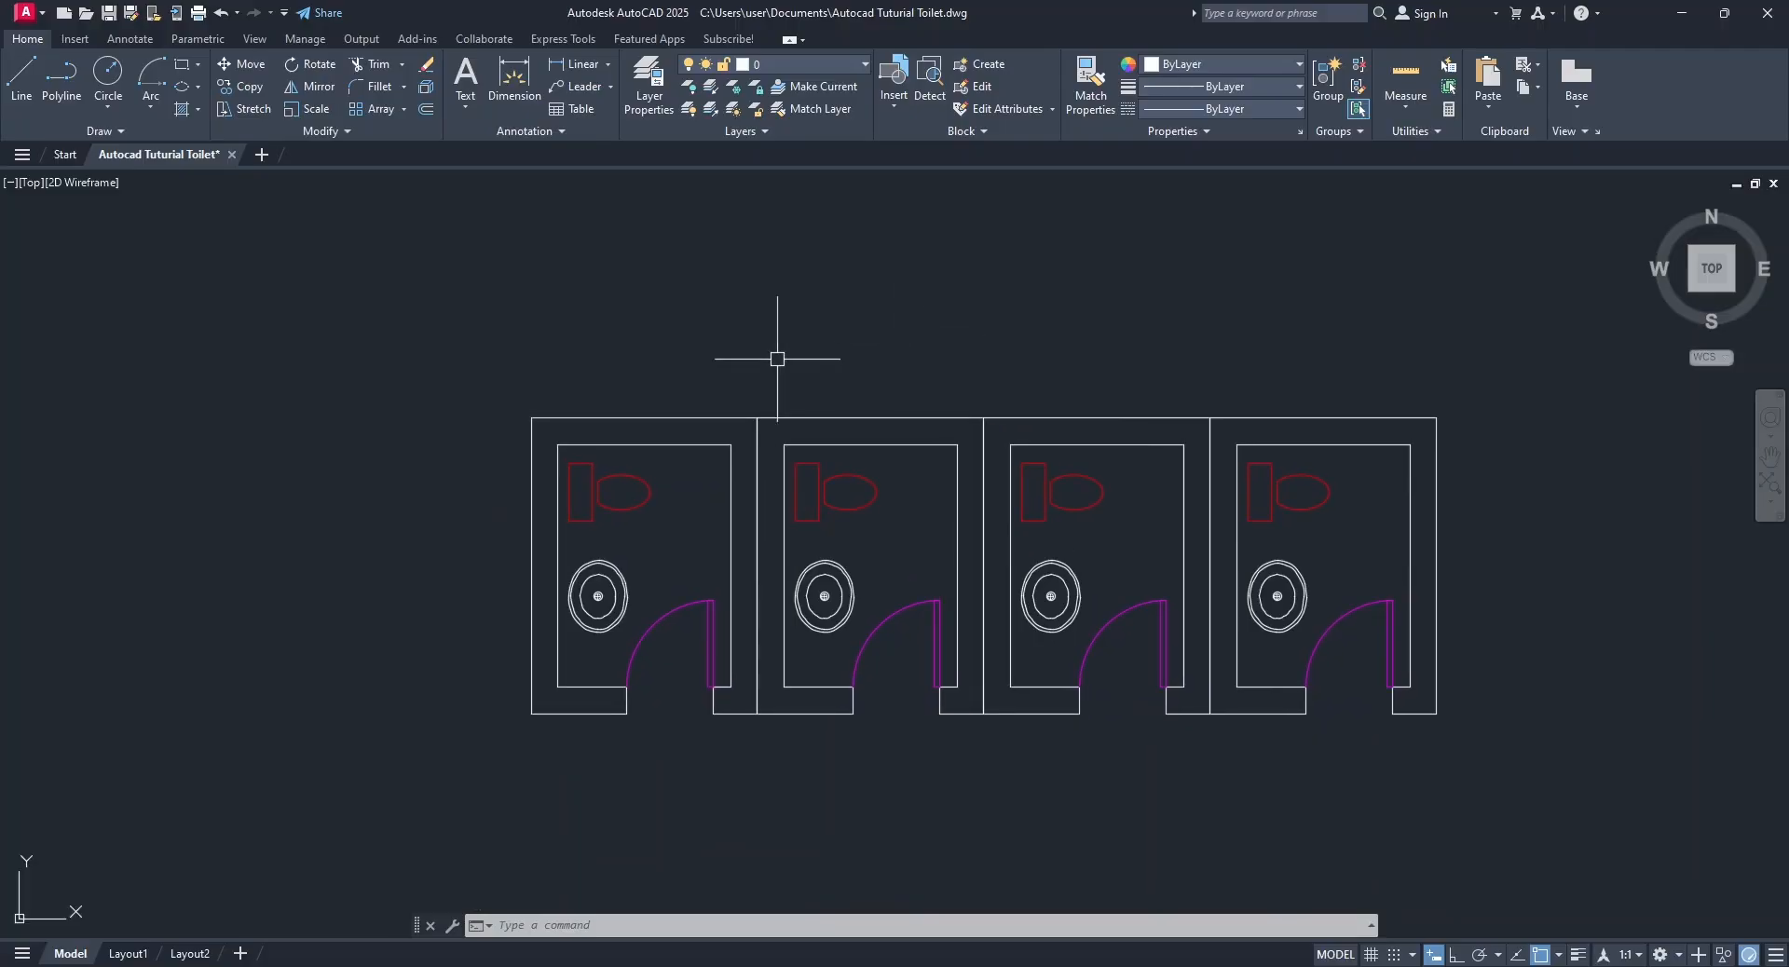
click(614, 417)
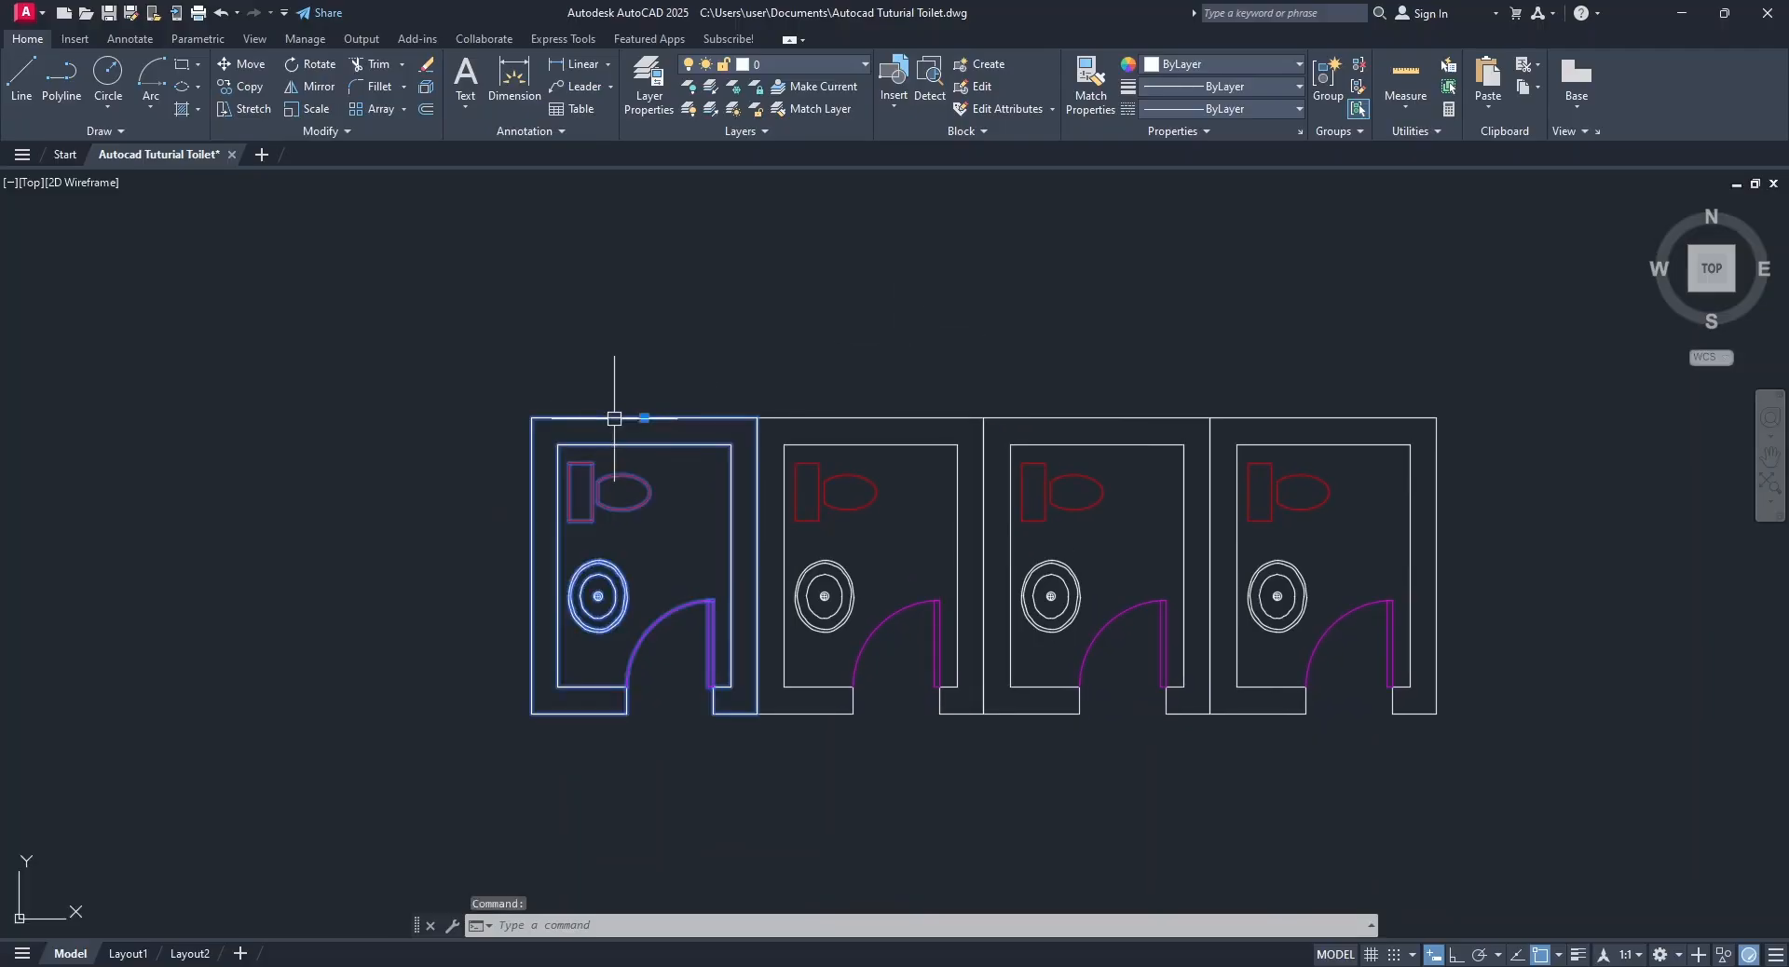
right_click(617, 386)
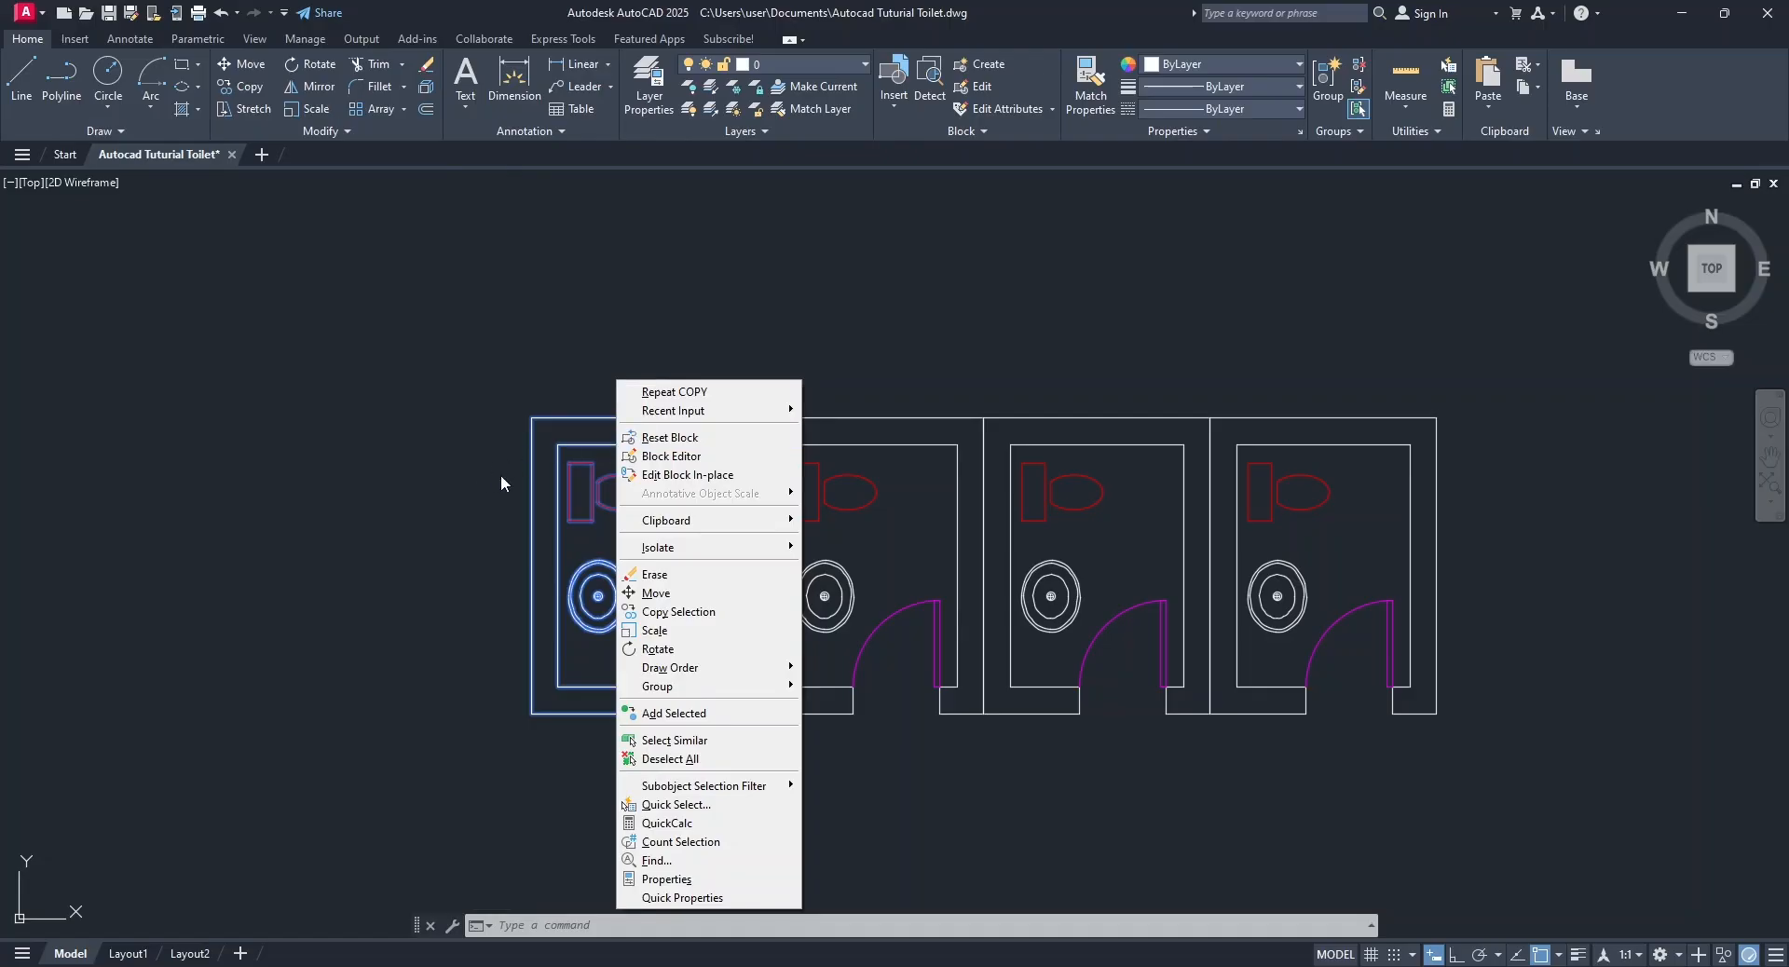
click(676, 477)
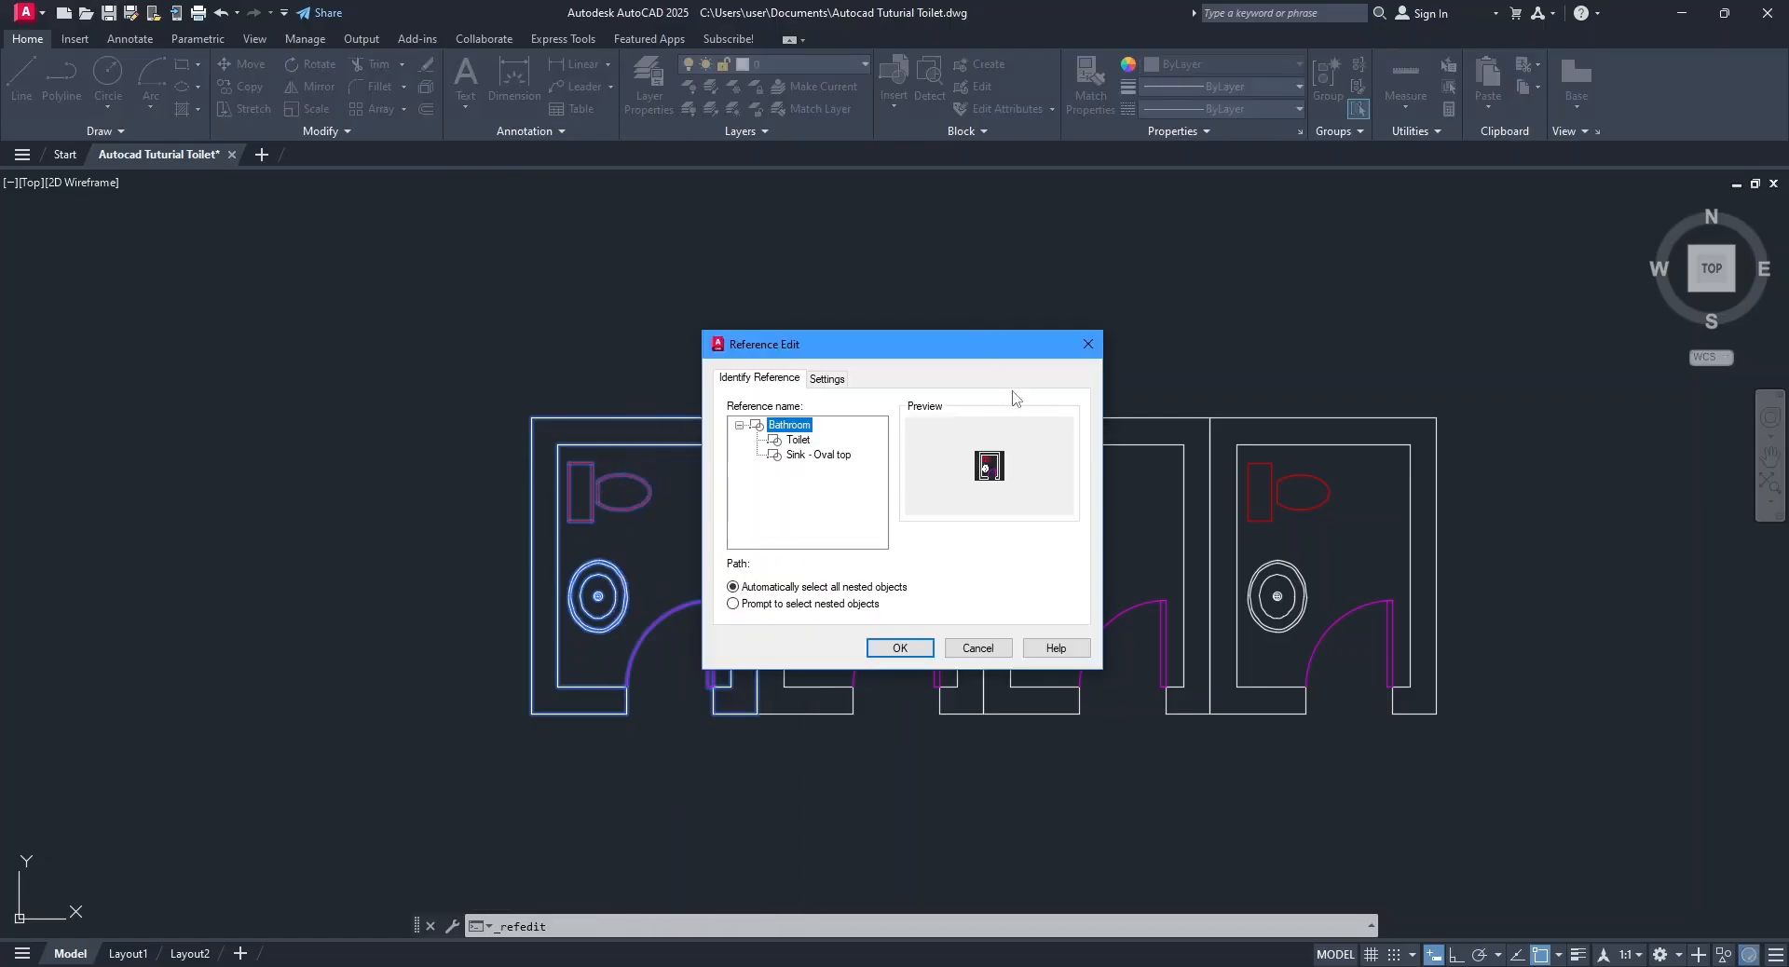
click(900, 649)
Draw a vertical line across the upper wall, from the outer wall line's midpoint to the inner wall line.
scroll(647, 438, up, 6)
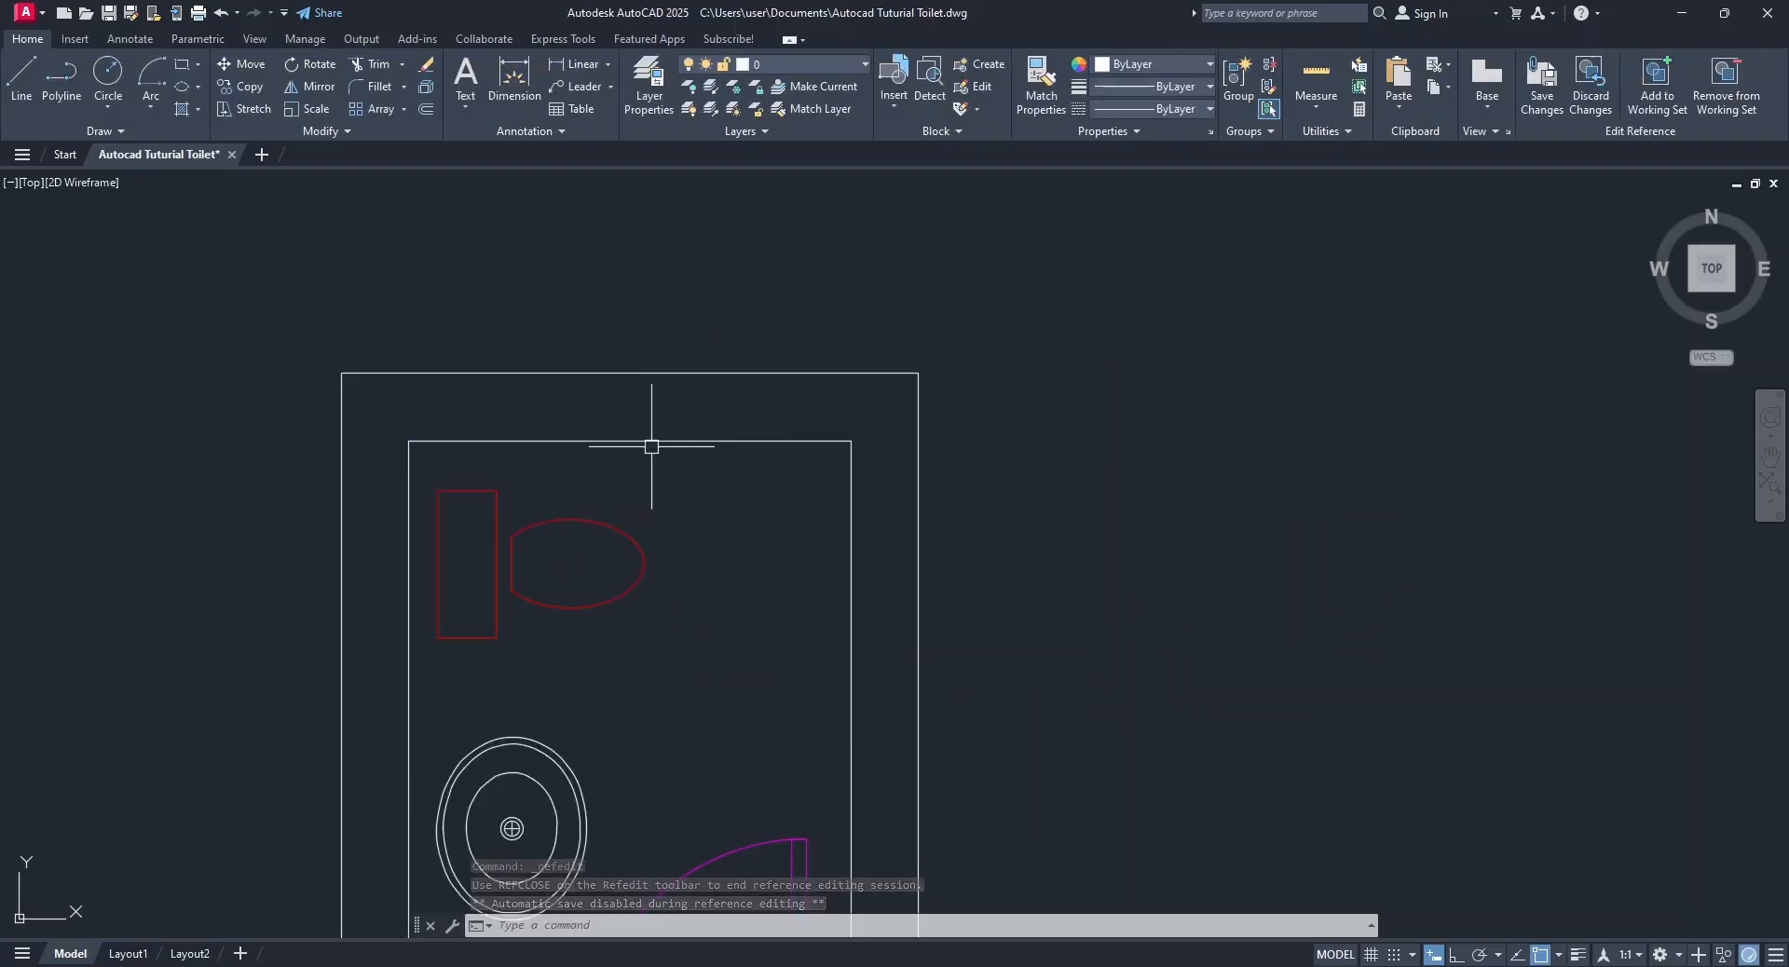
click(22, 84)
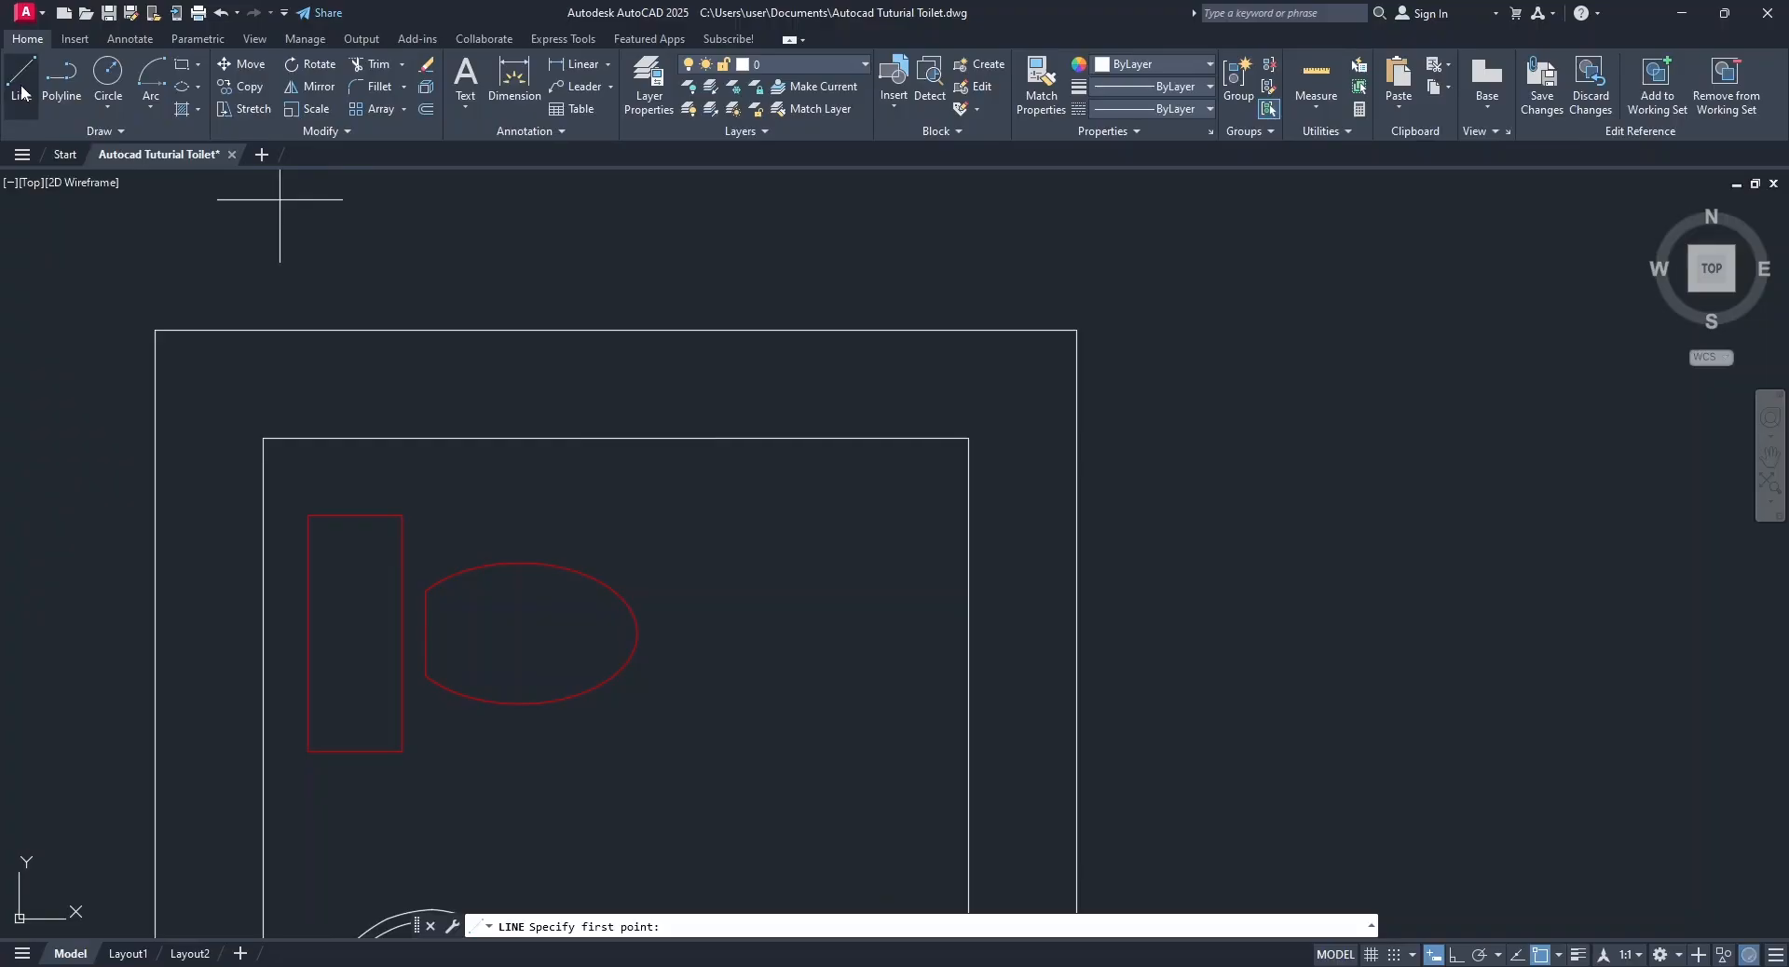
click(615, 329)
click(615, 438)
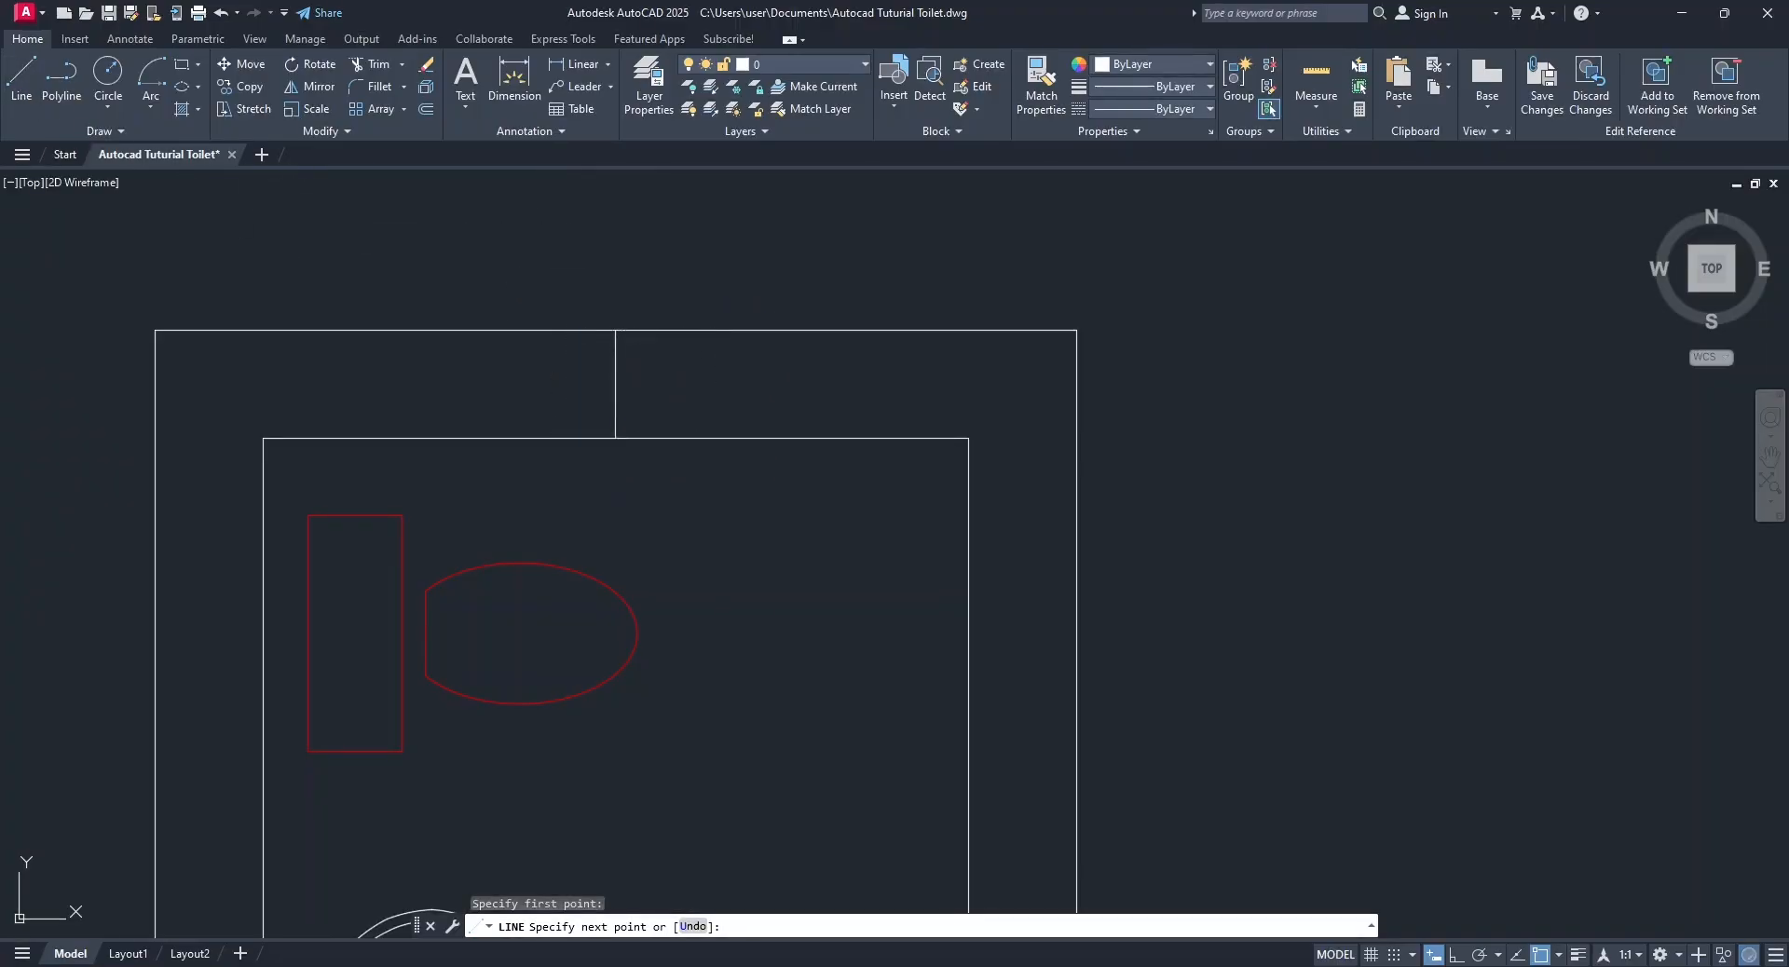
key(Return)
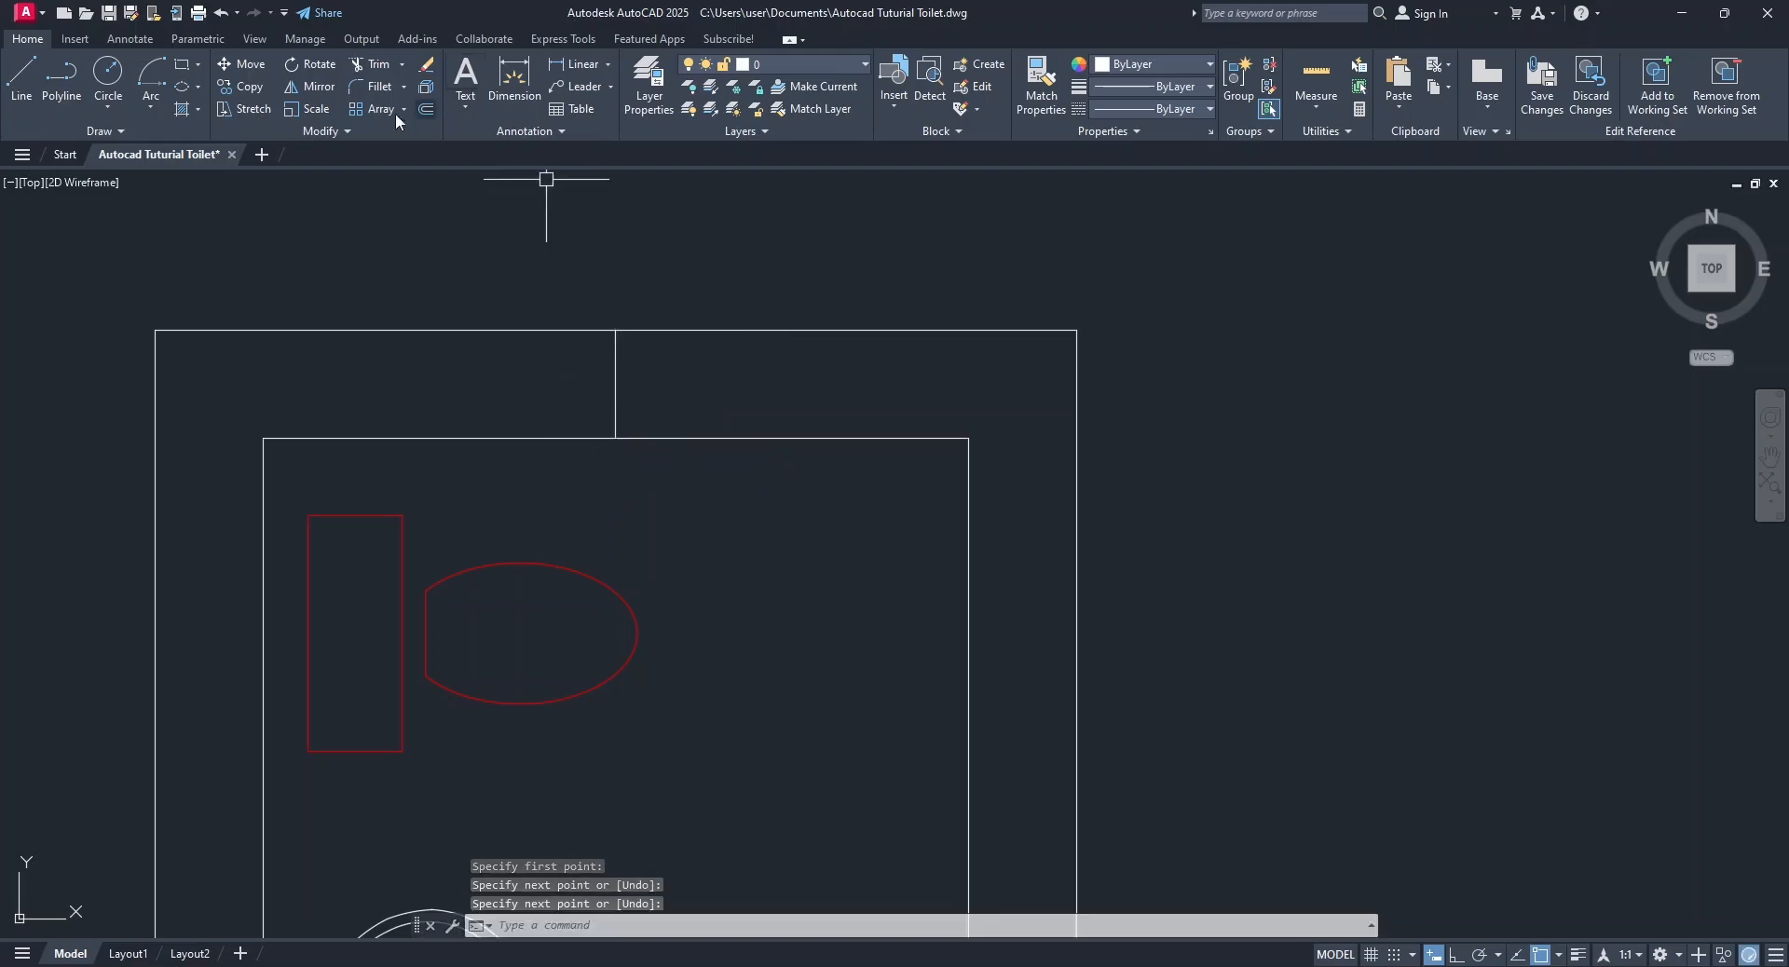
Offset the vertical midline in the upper wall by 300 to both sides.
click(425, 111)
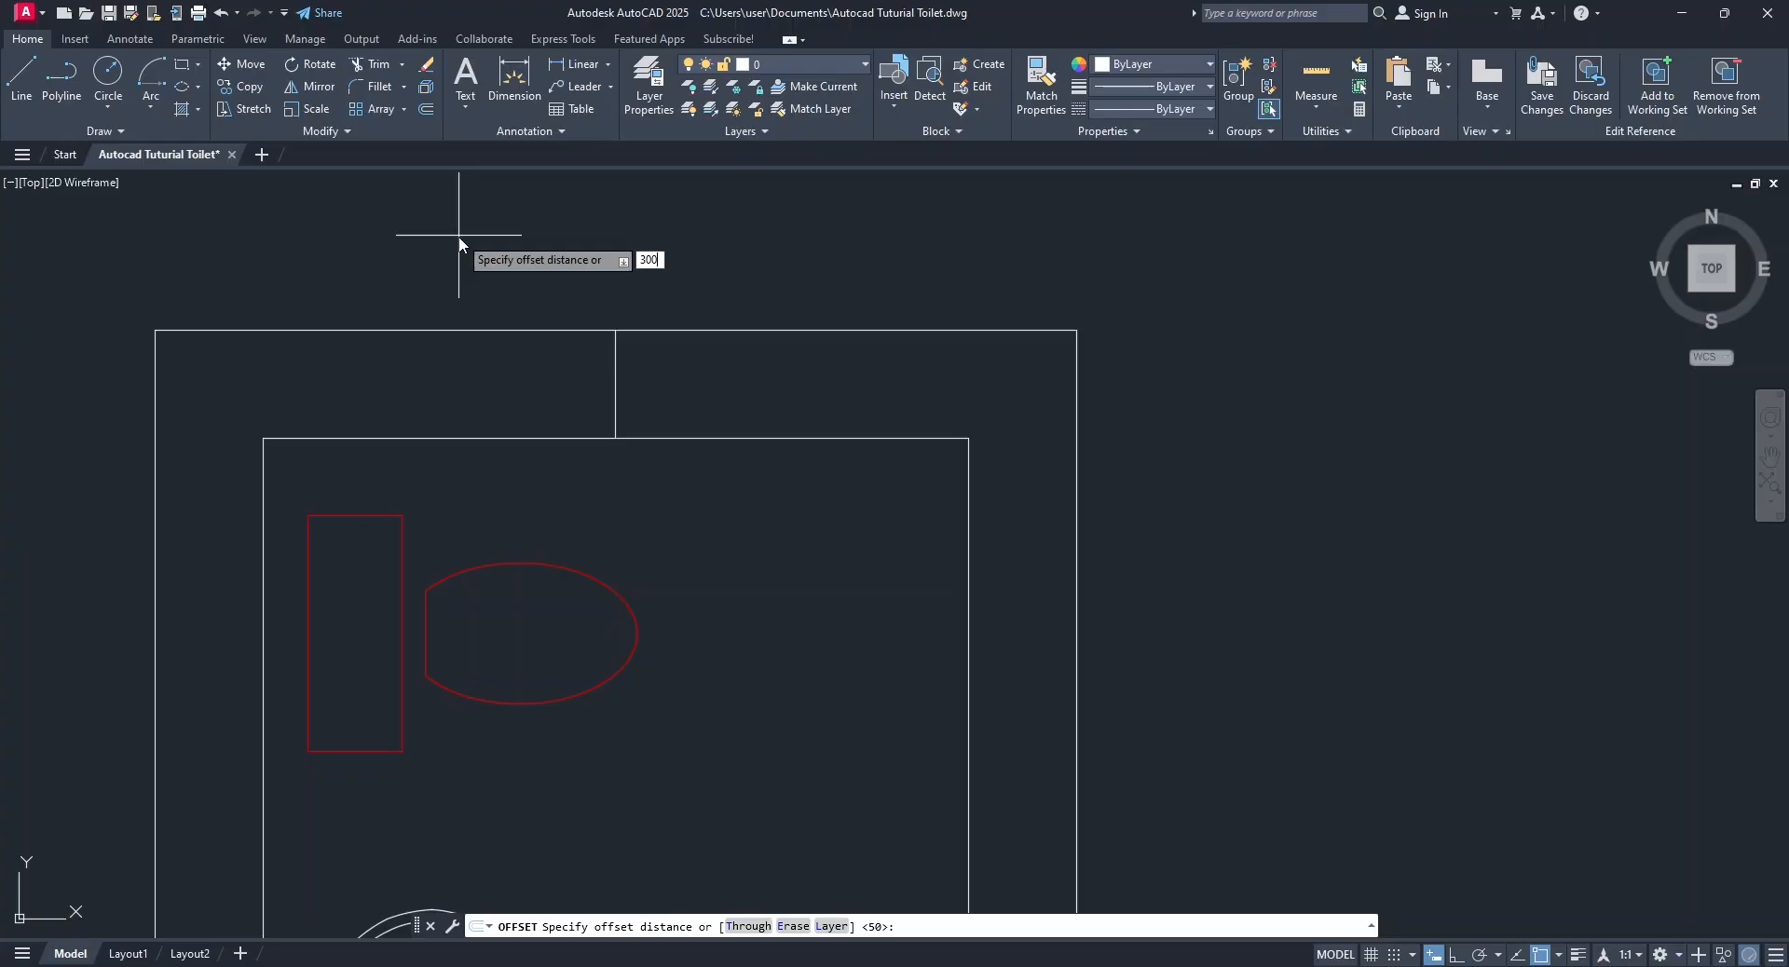
key(Return)
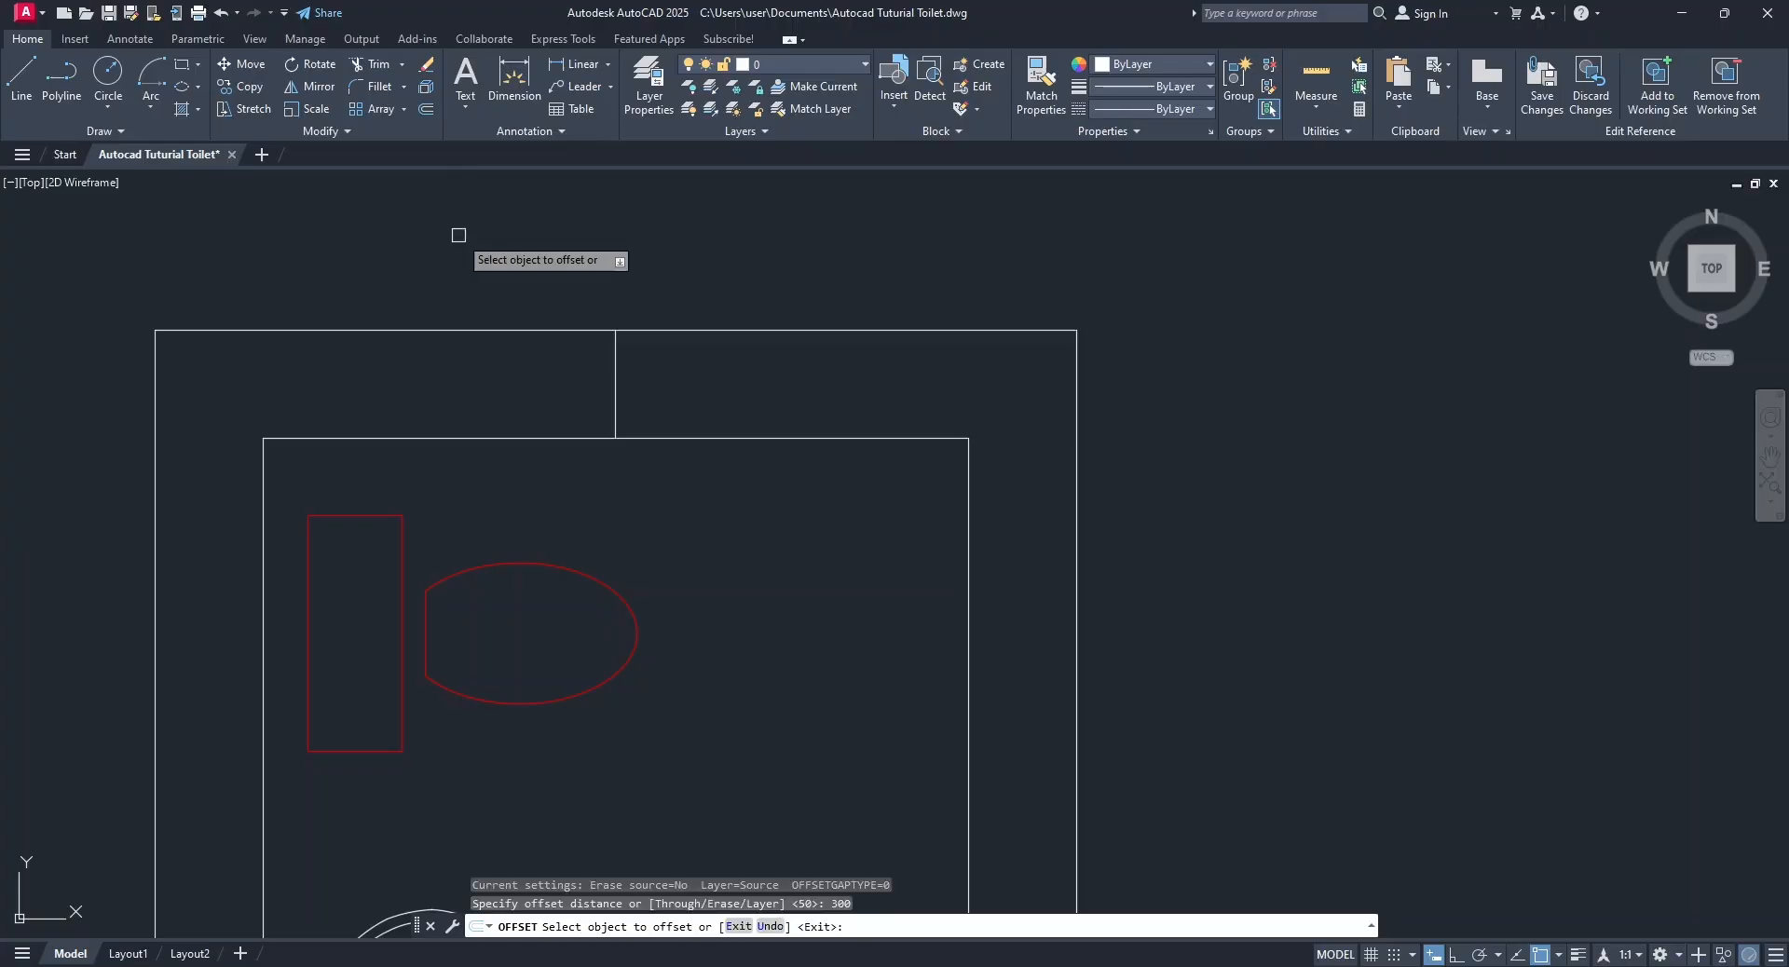
click(614, 364)
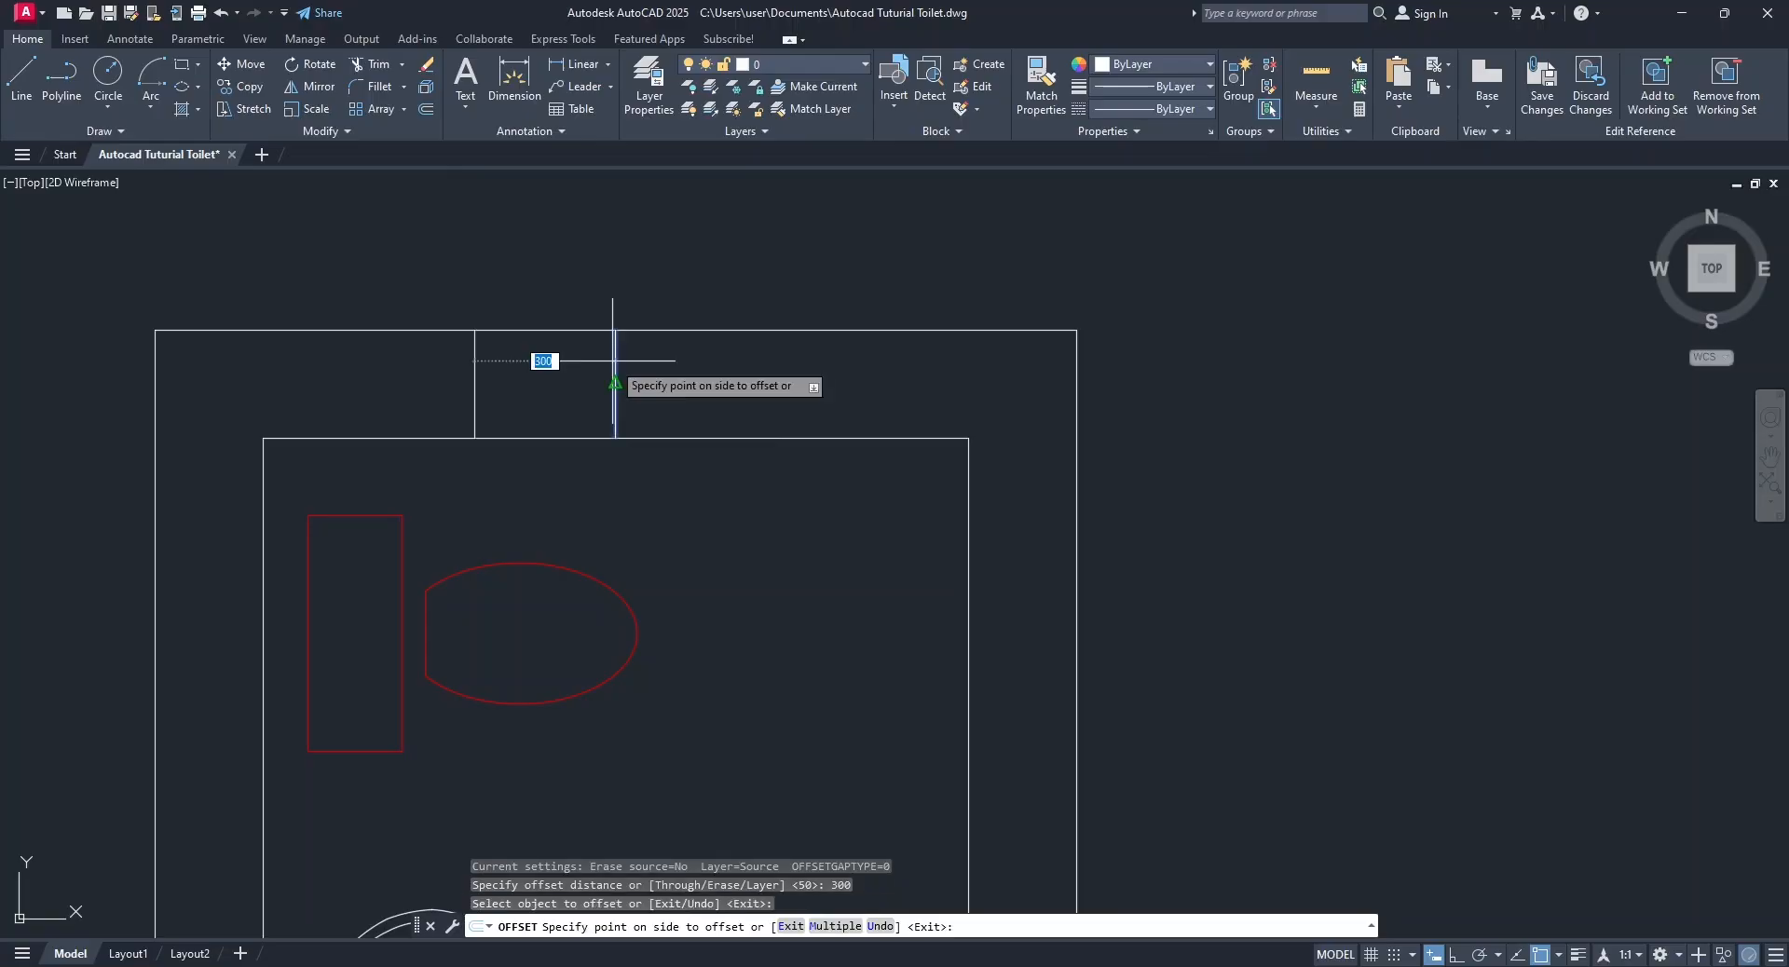
click(825, 368)
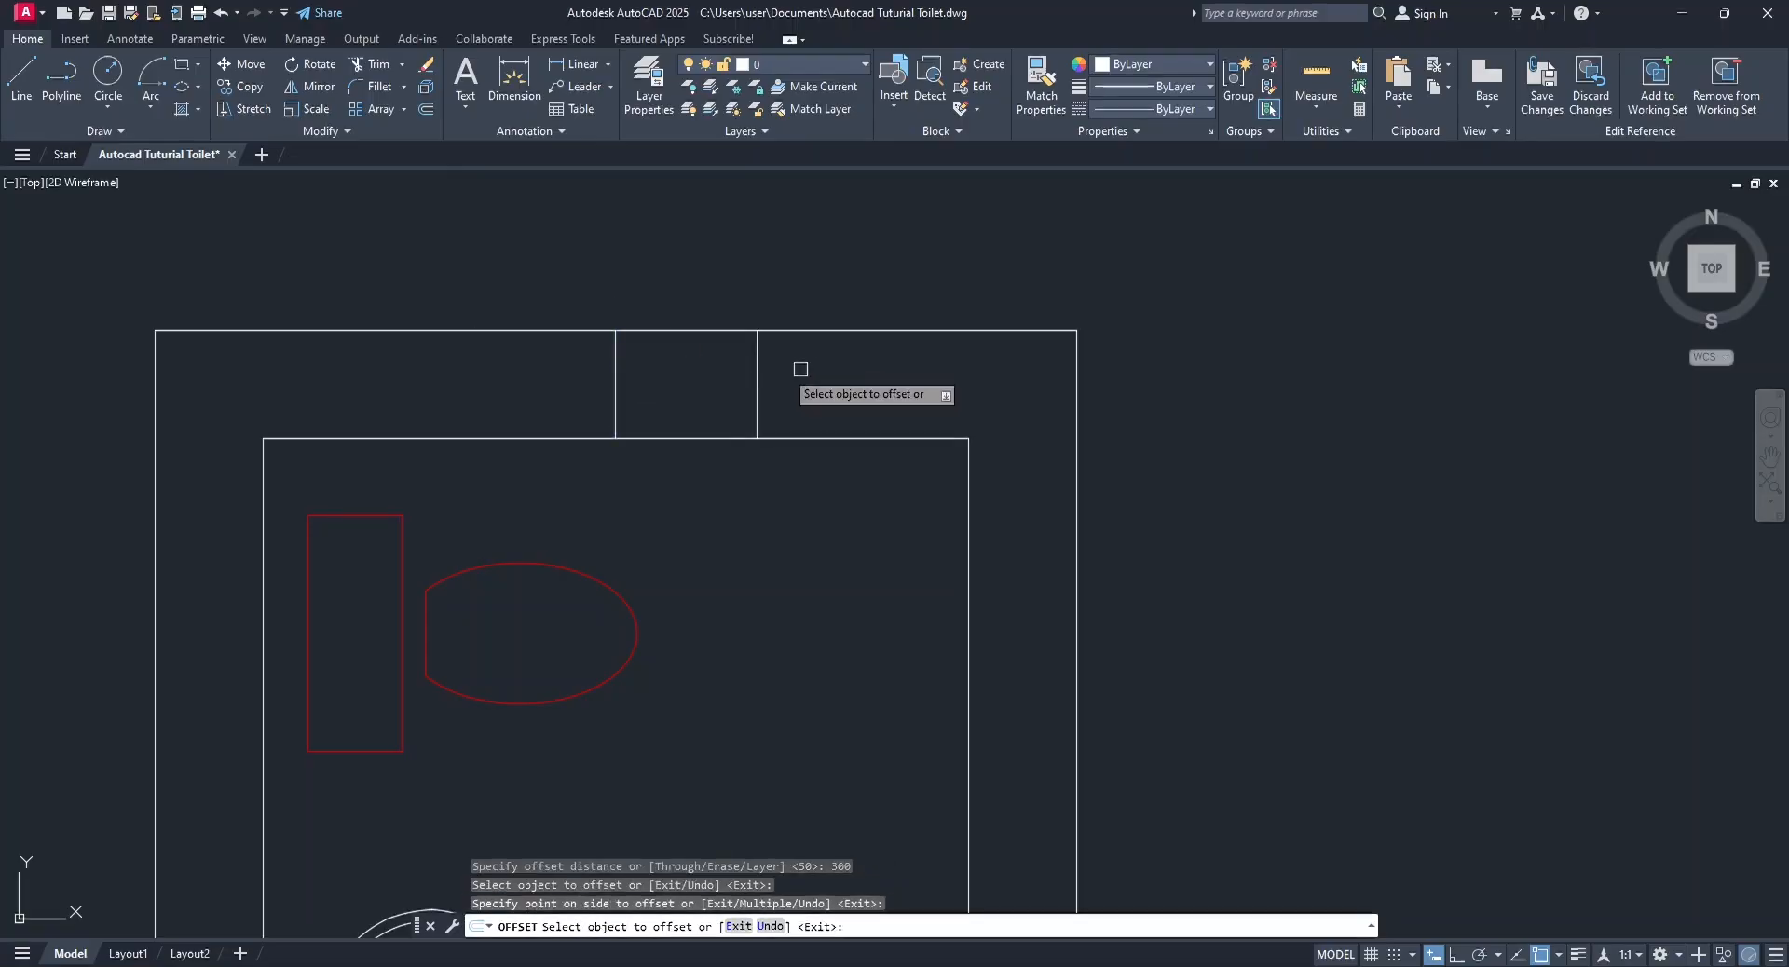
click(611, 374)
click(383, 356)
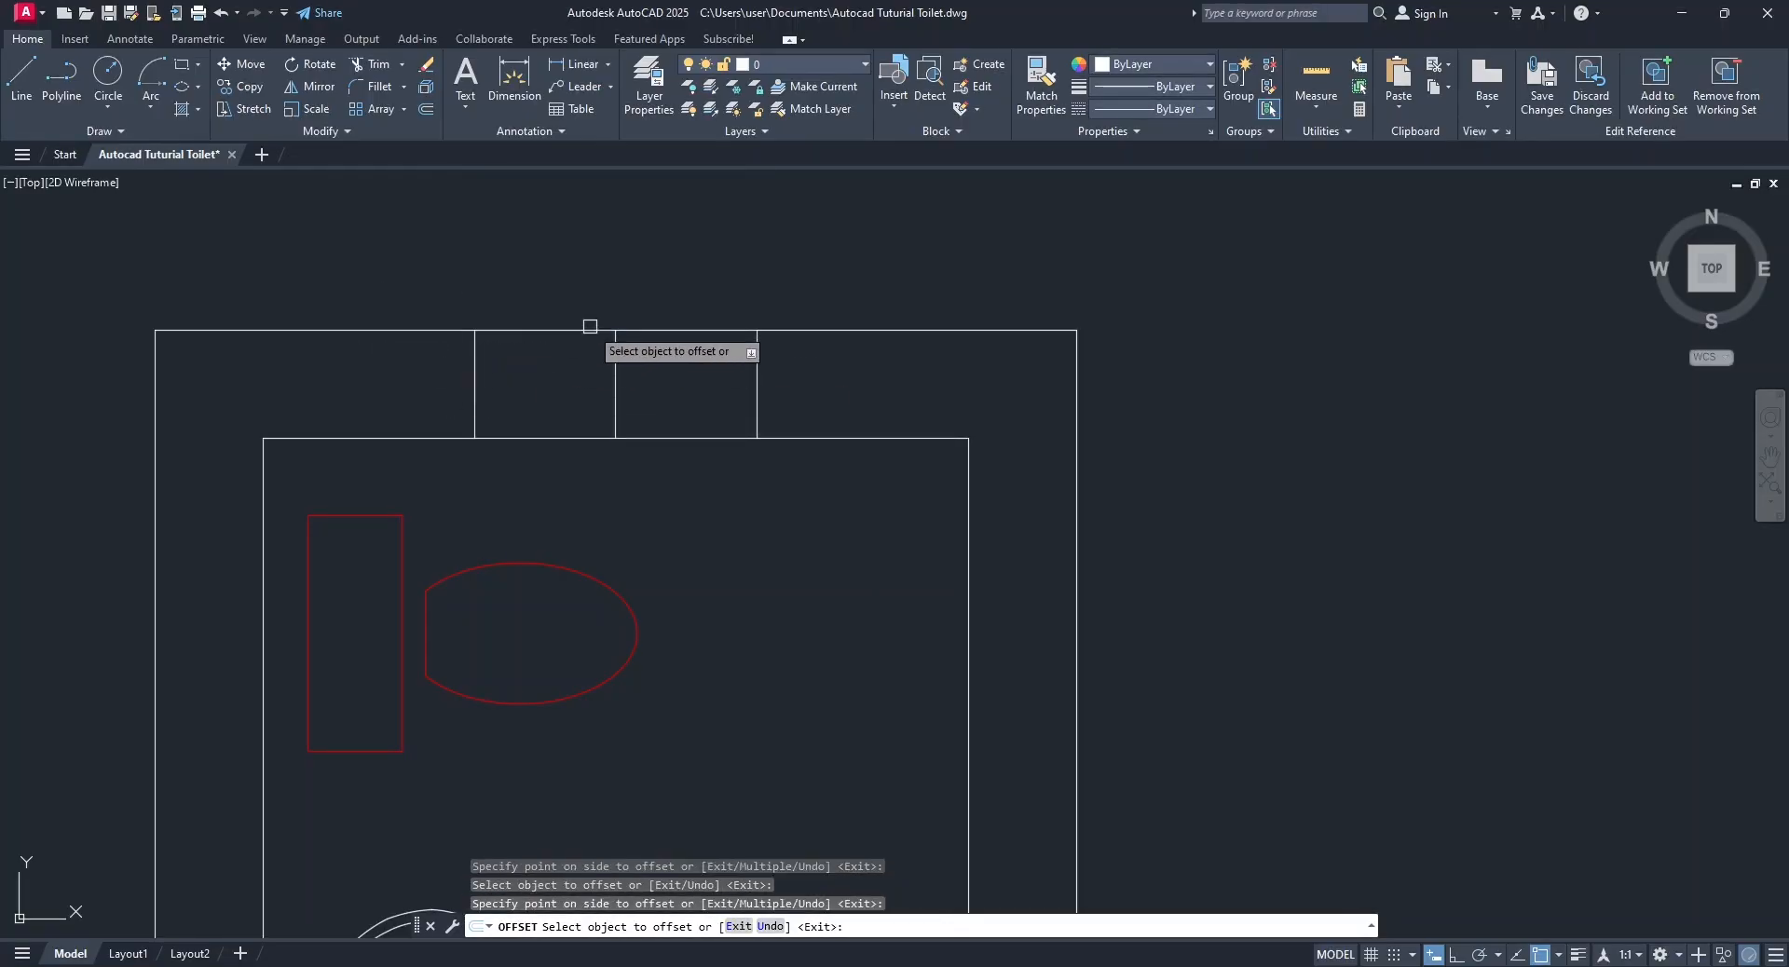
key(Escape)
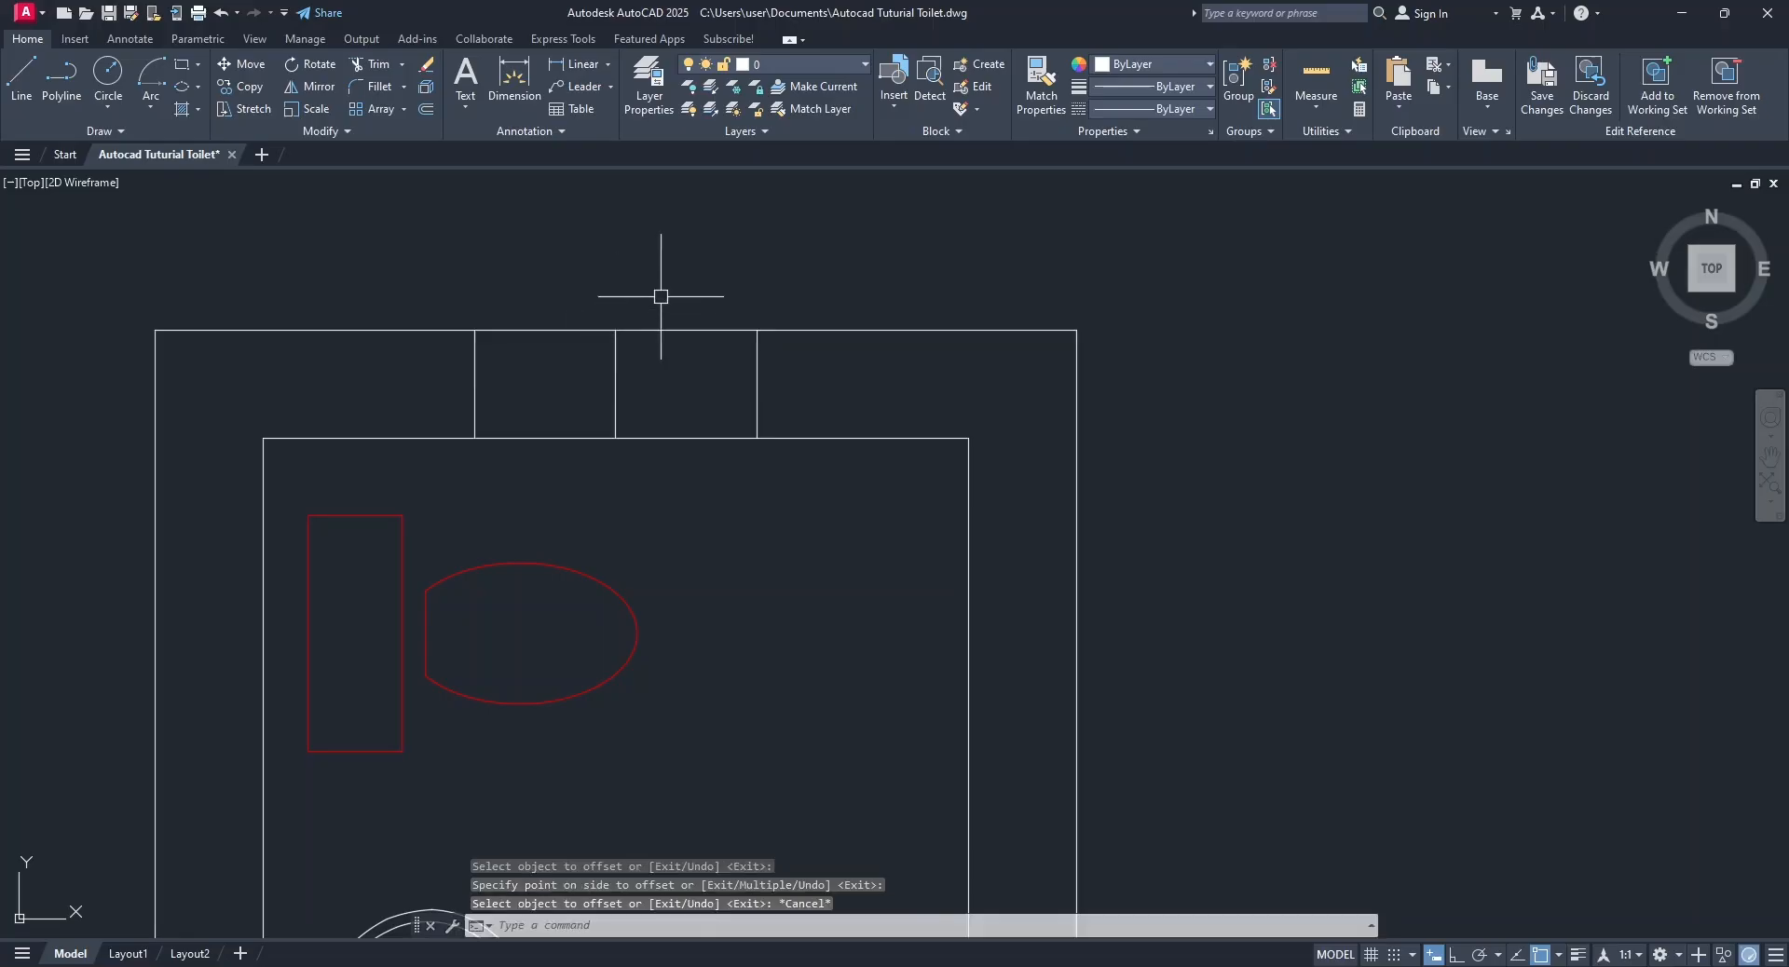
Erase the midline and trim both upper wall lines between the two offset lines to form a window opening.
click(614, 354)
right_click(592, 199)
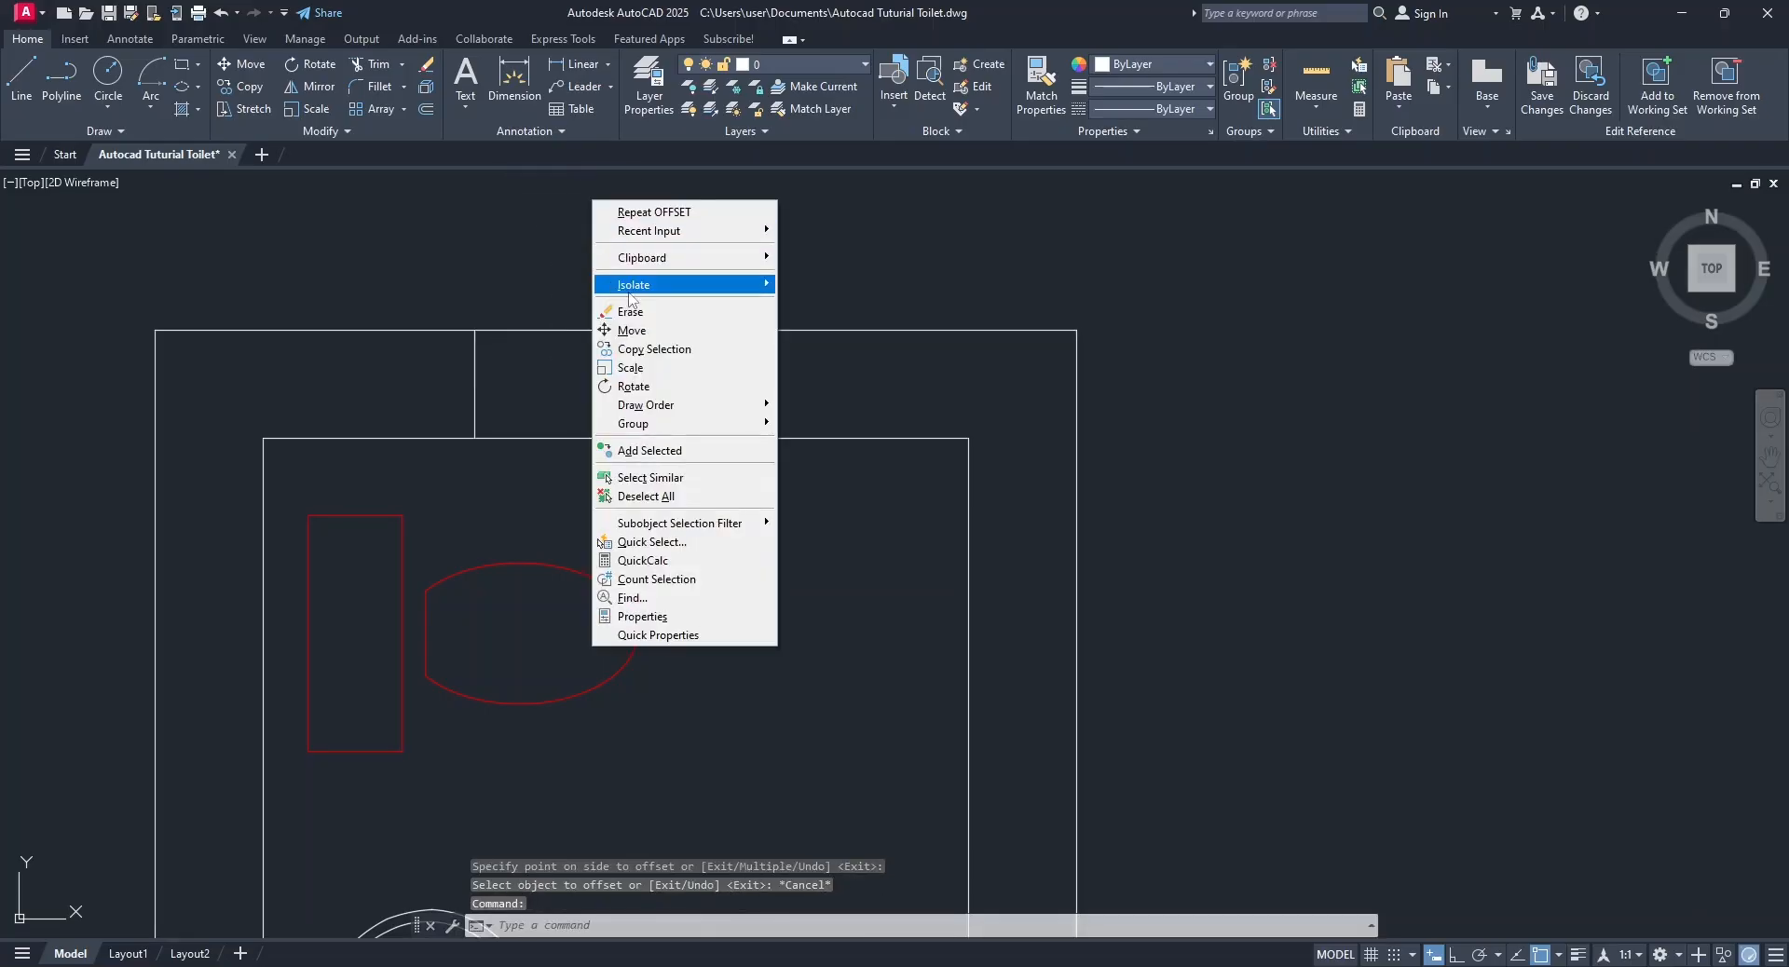
click(631, 311)
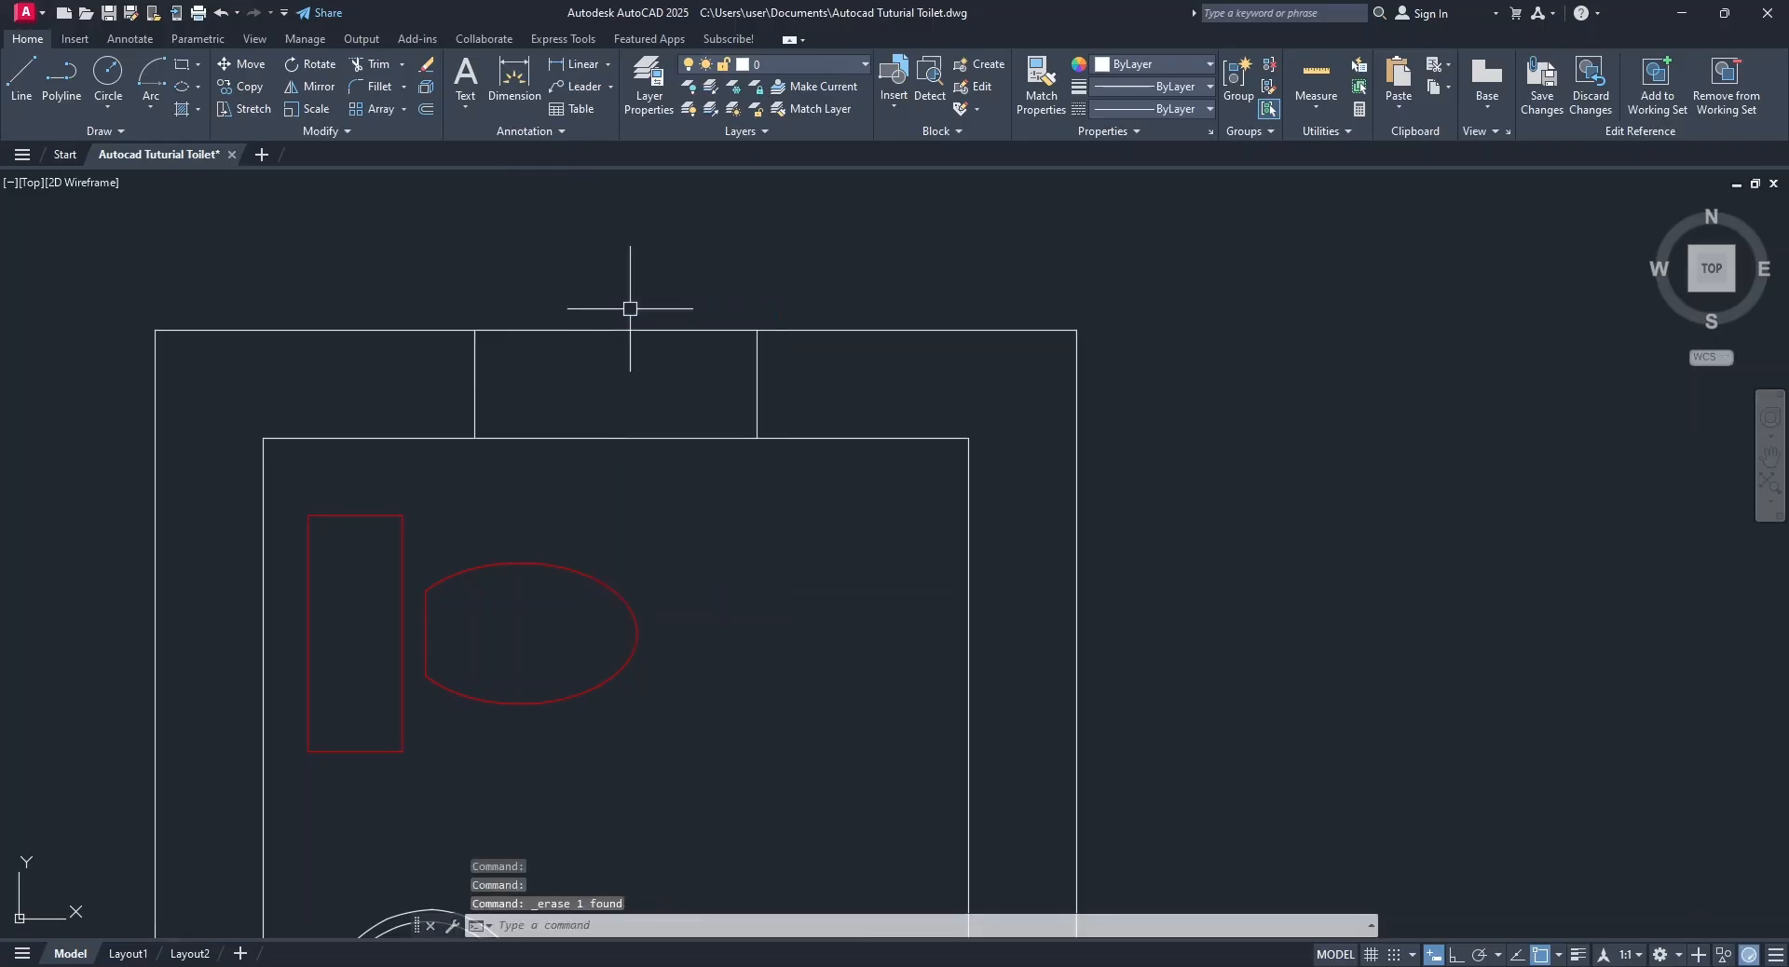
click(371, 67)
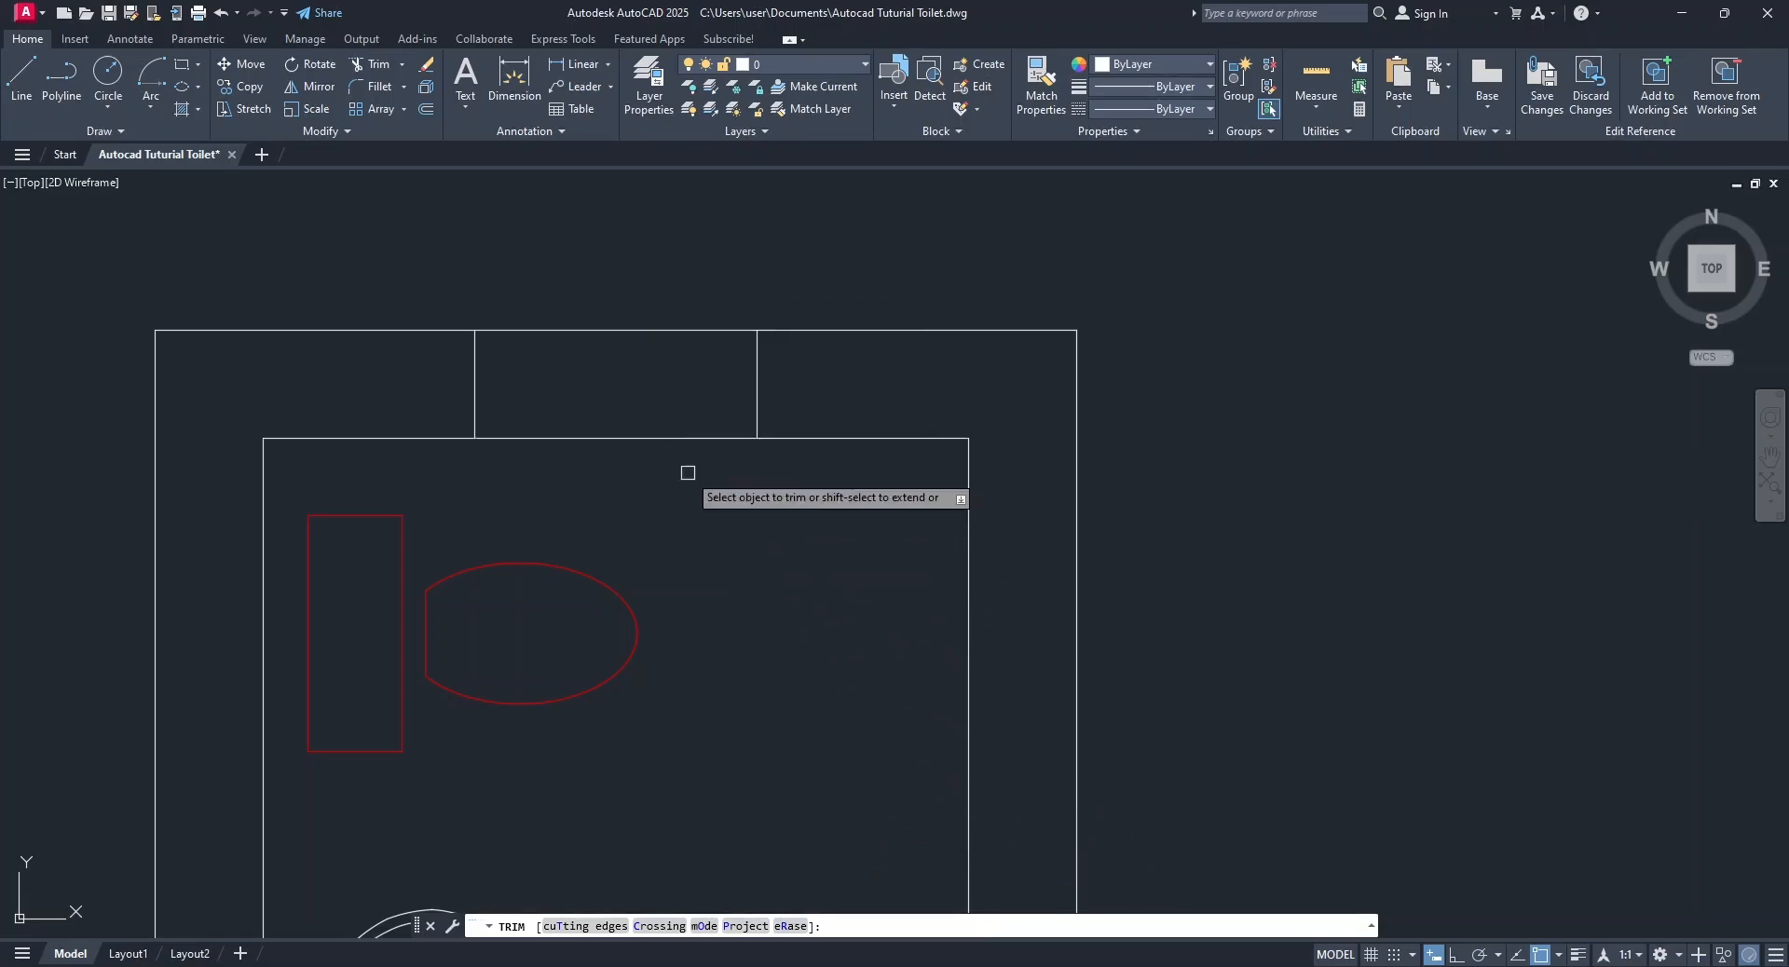
click(687, 438)
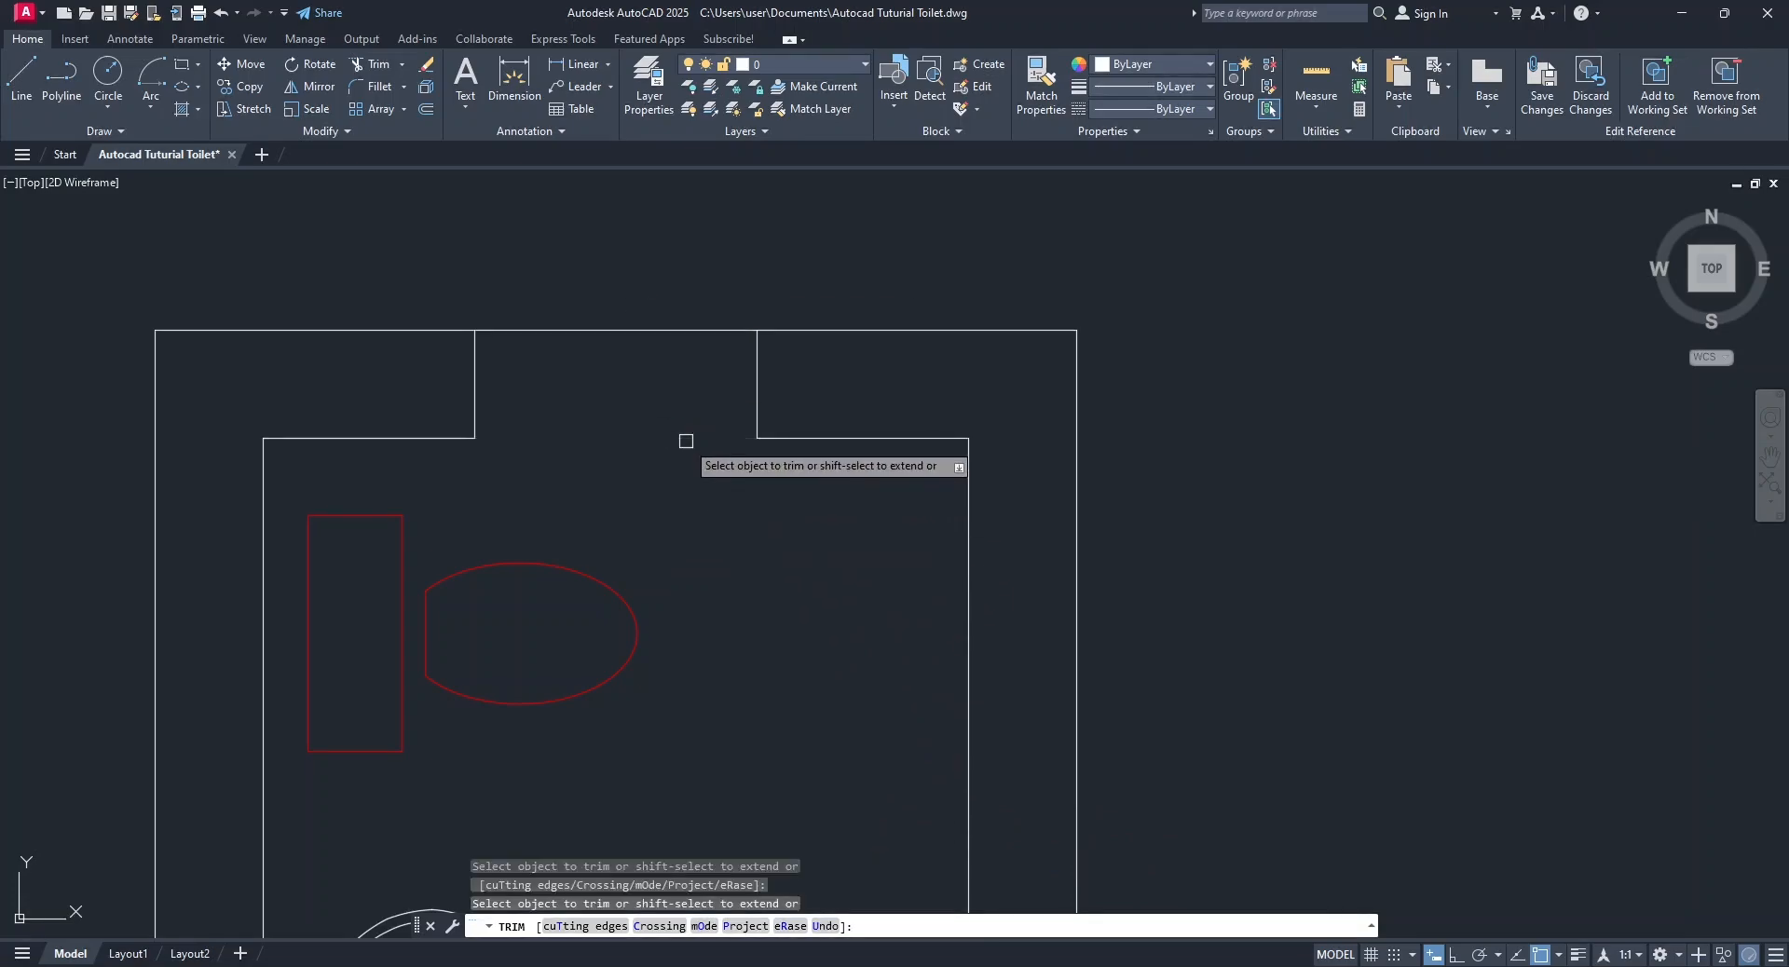
click(671, 330)
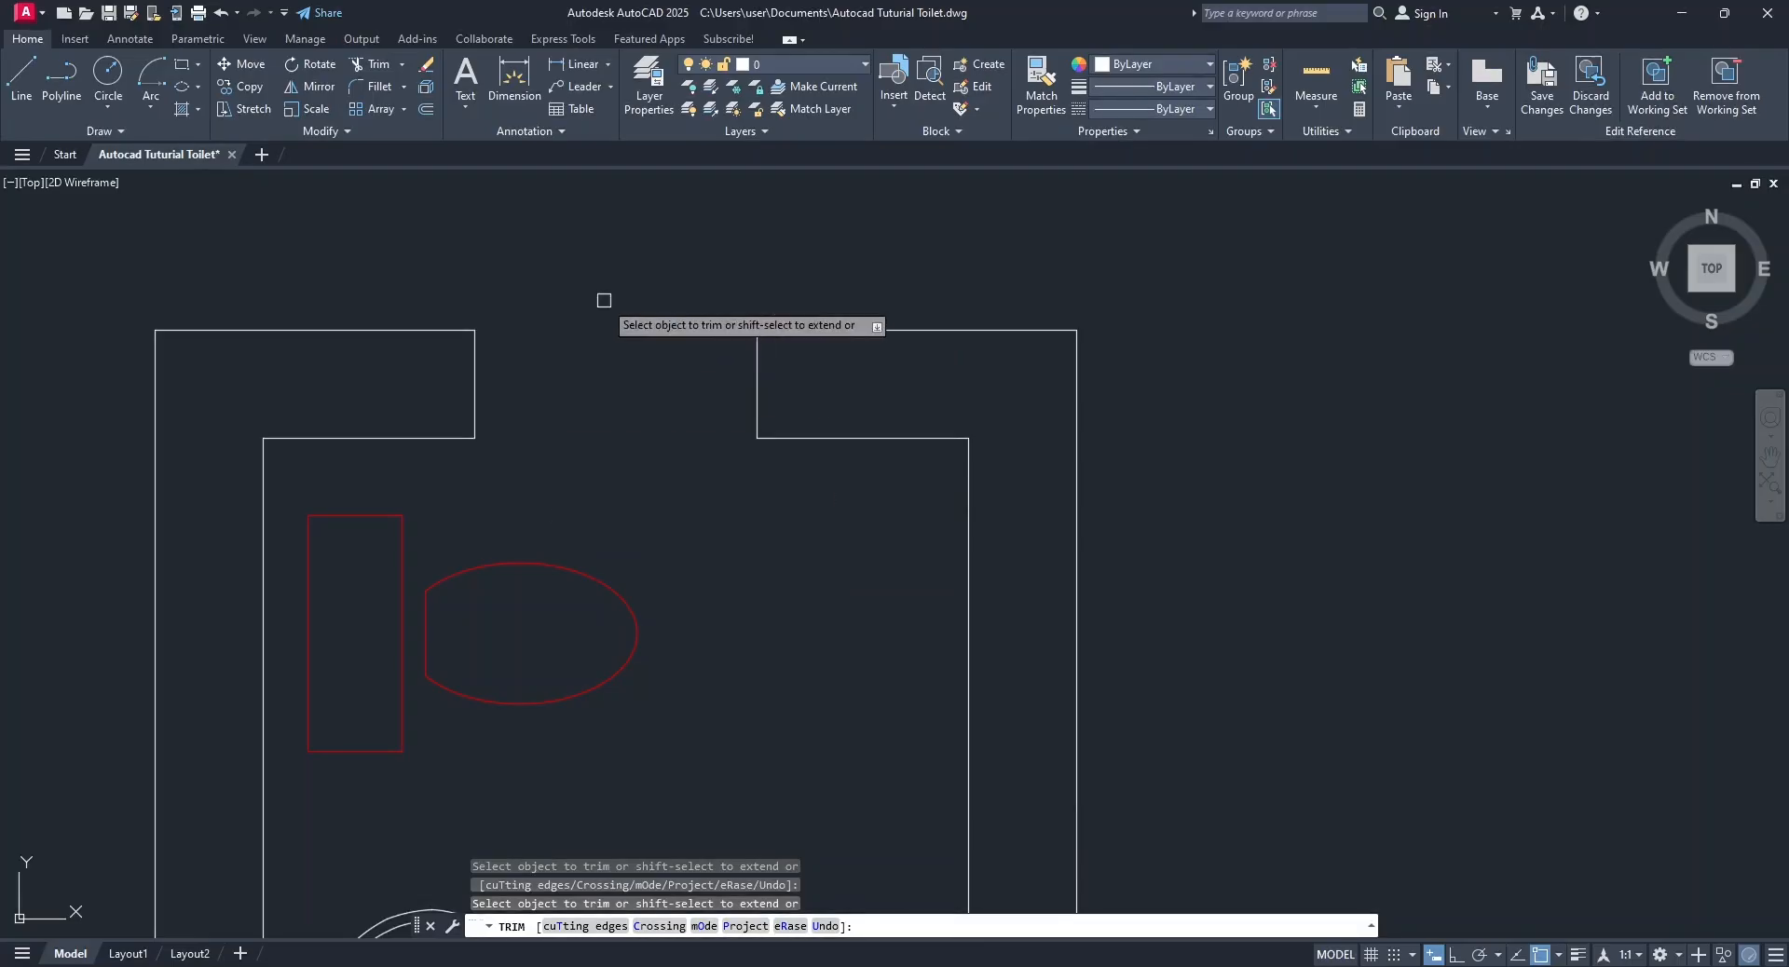
key(Escape)
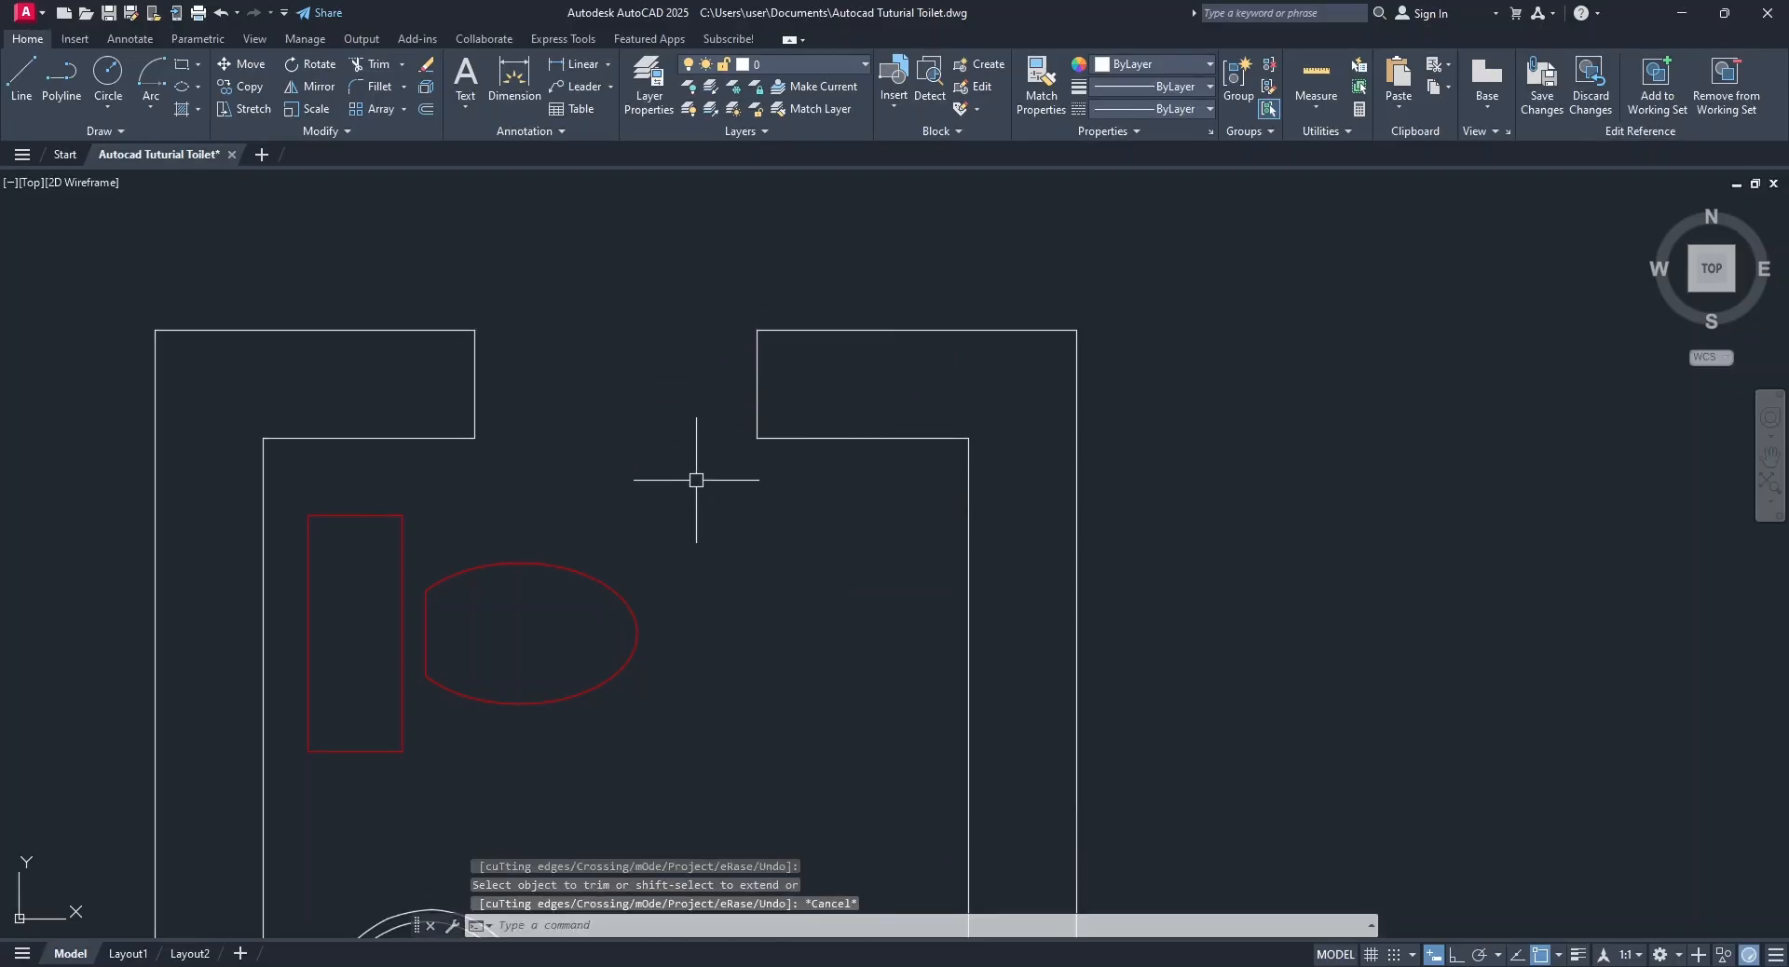
Create a new layer named window, set its color to blue and make it the current layer.
scroll(686, 480, up, 2)
scroll(550, 522, down, 2)
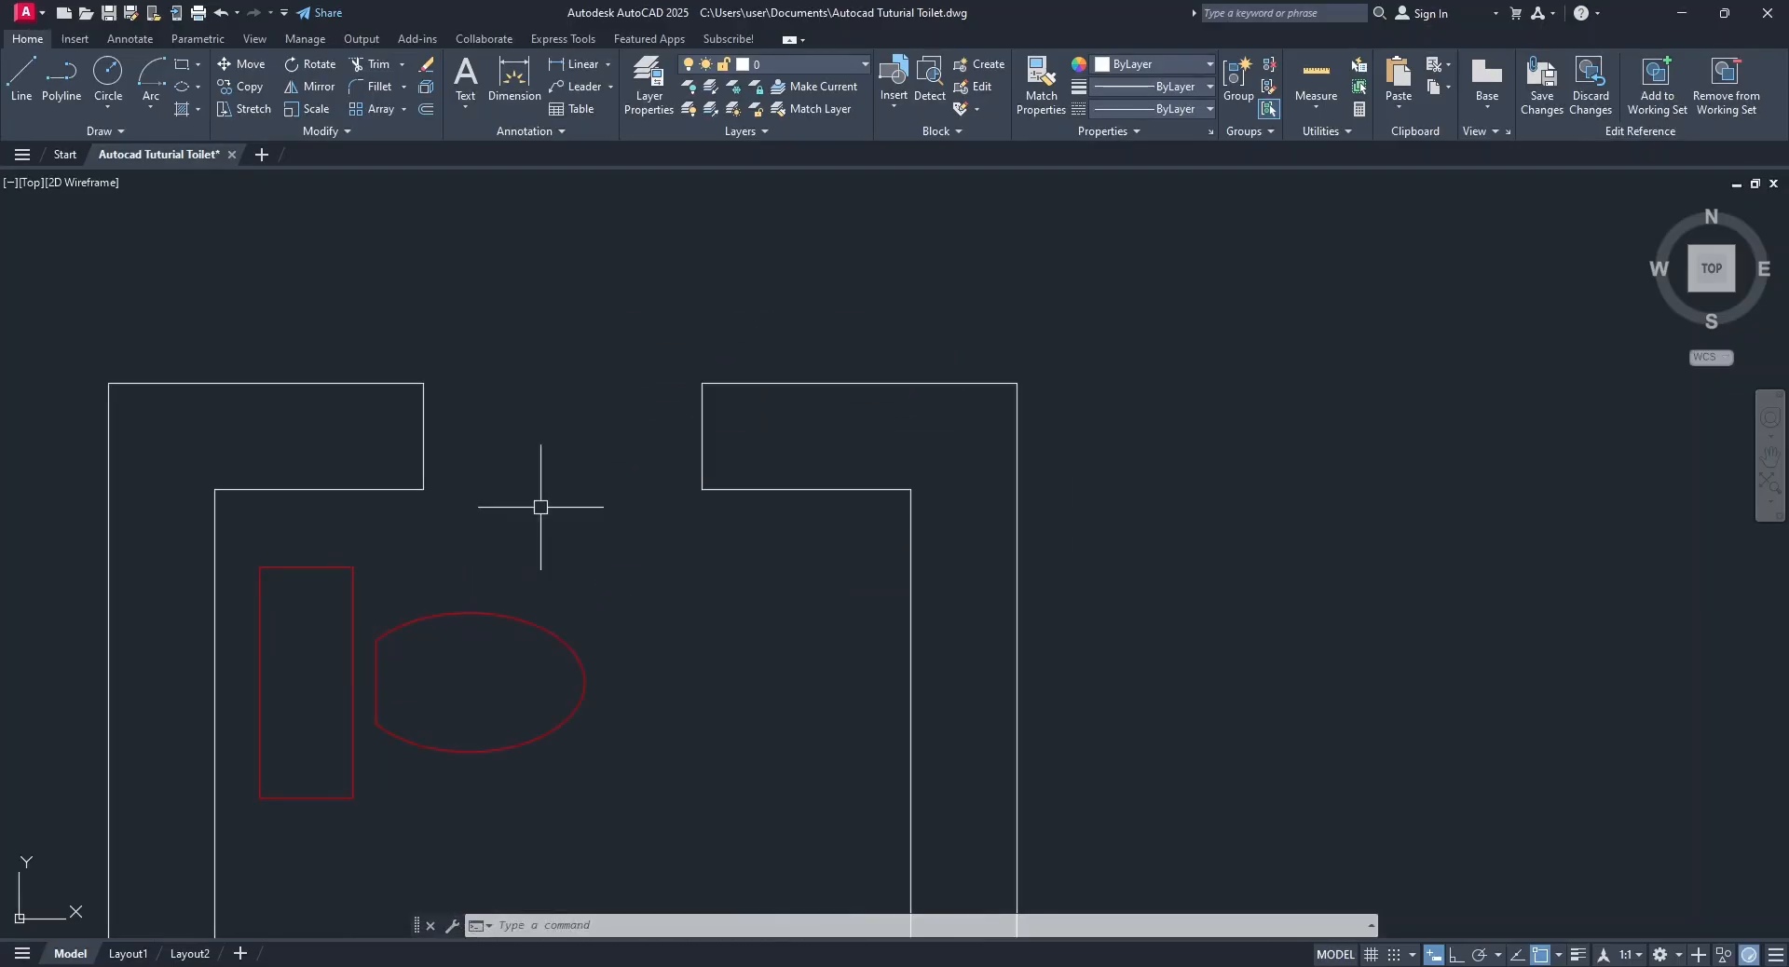
click(645, 89)
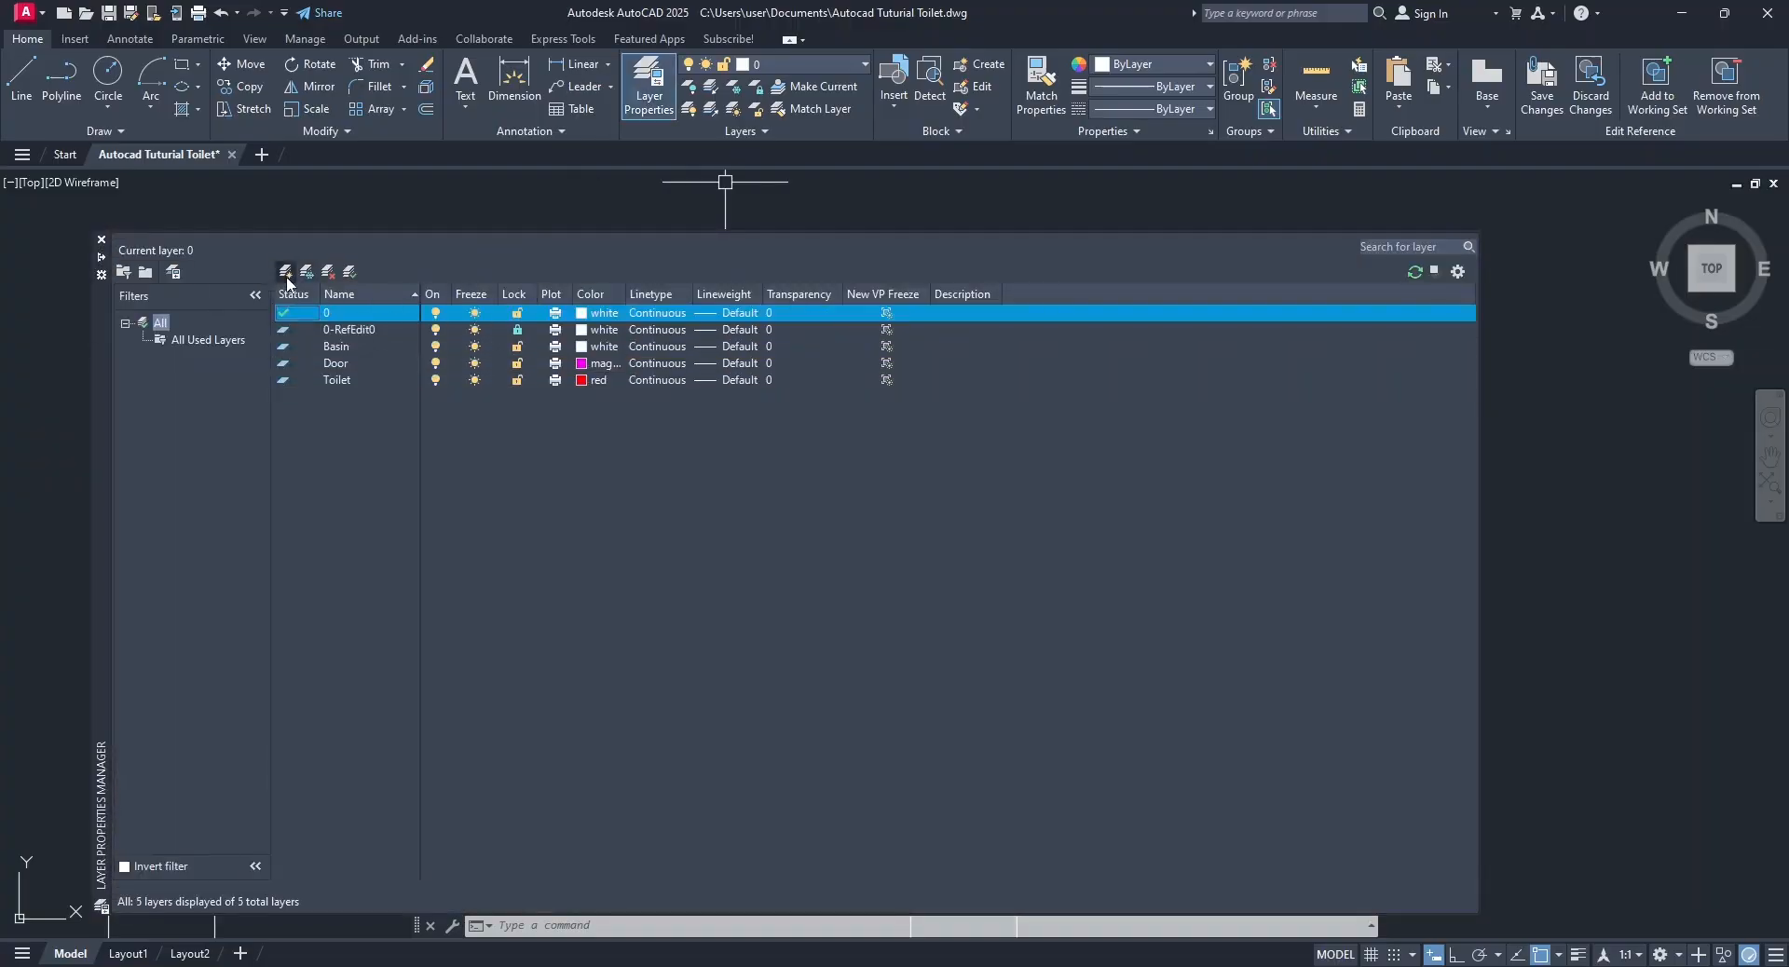
click(286, 273)
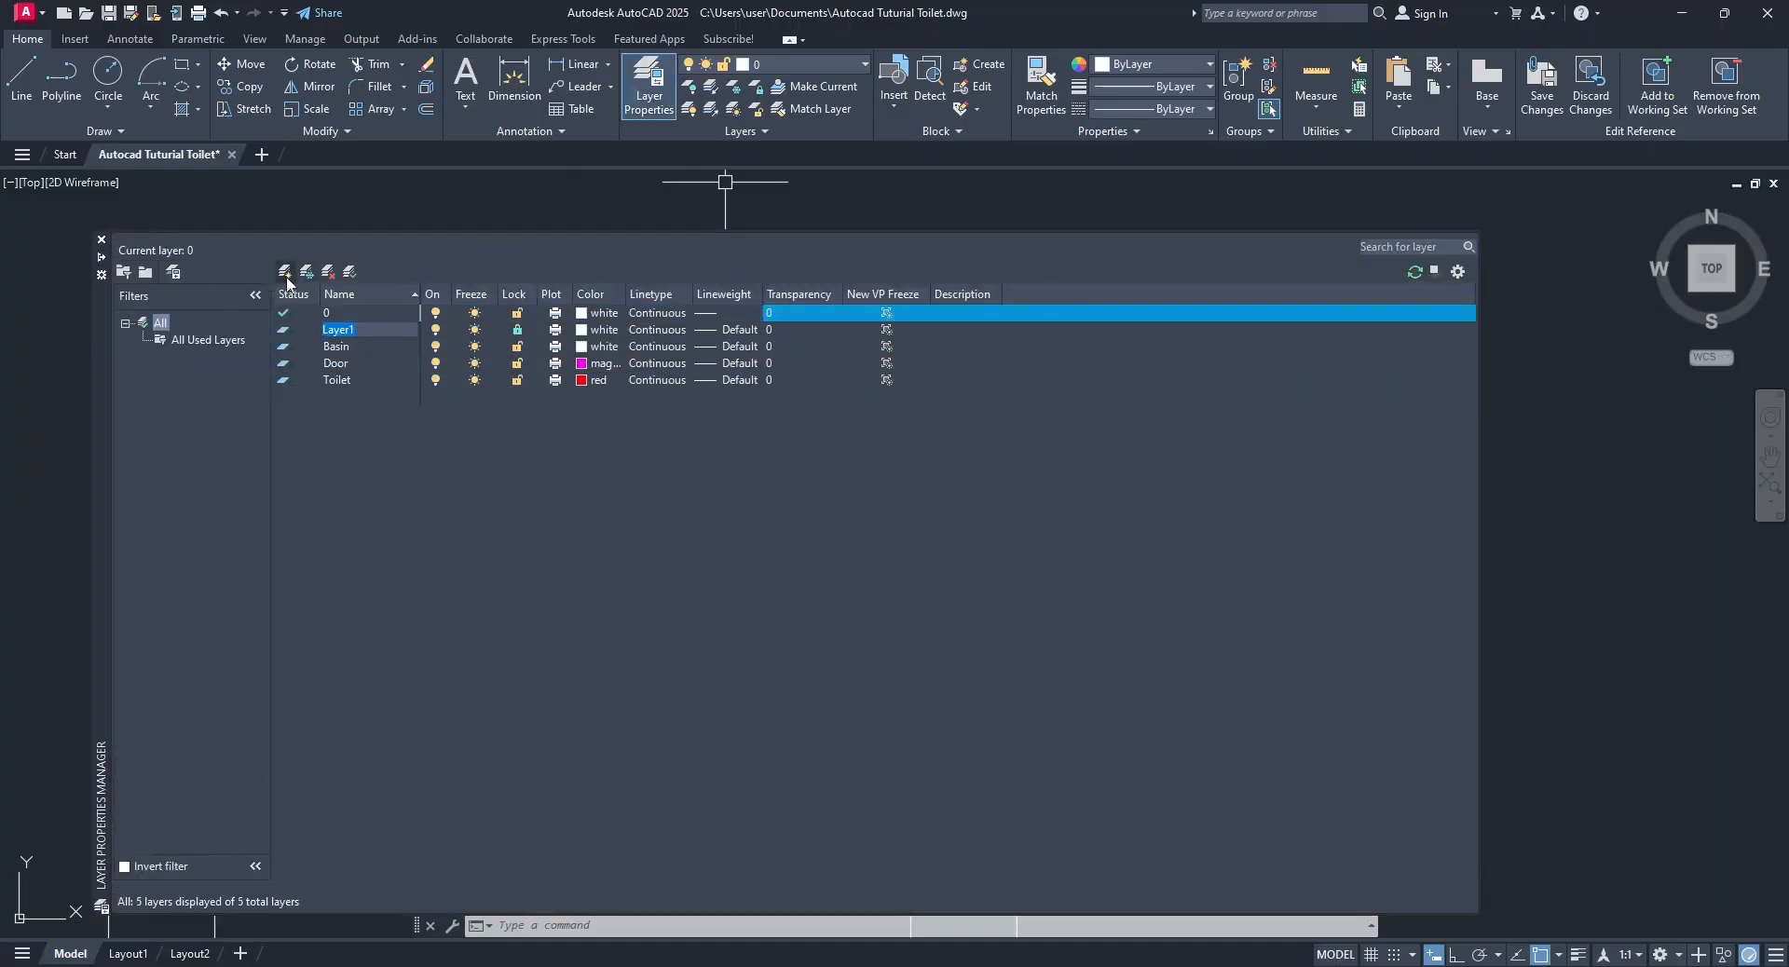
text(window)
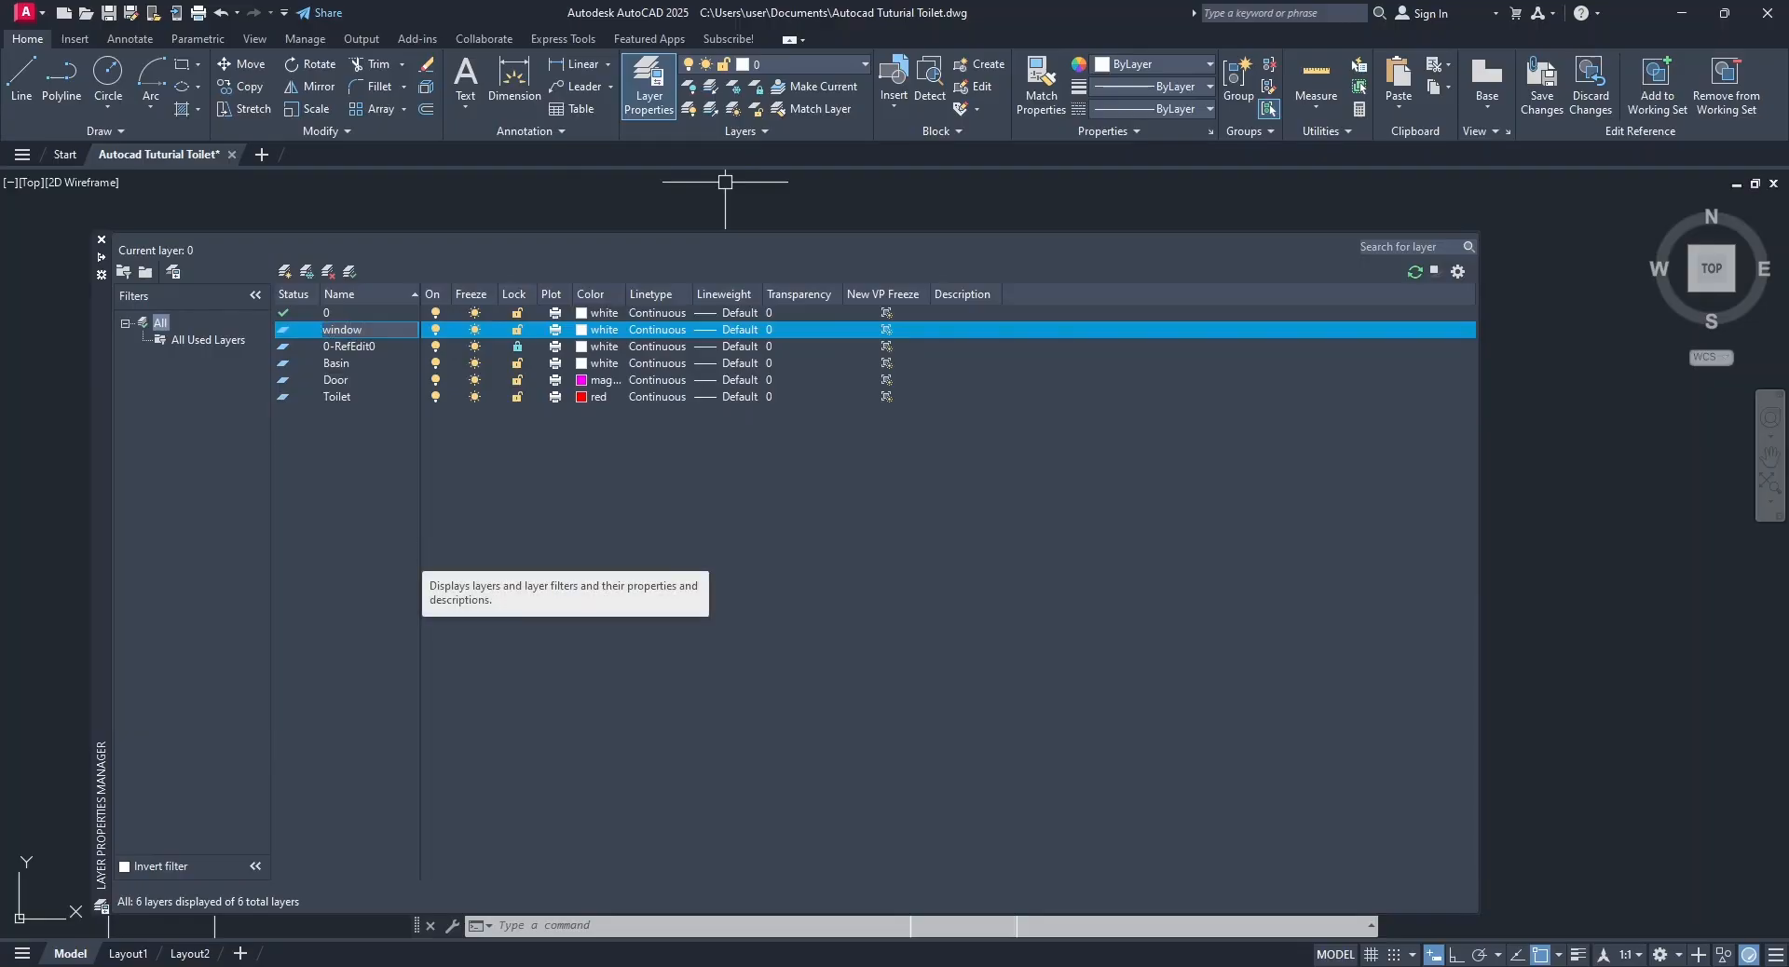
click(582, 335)
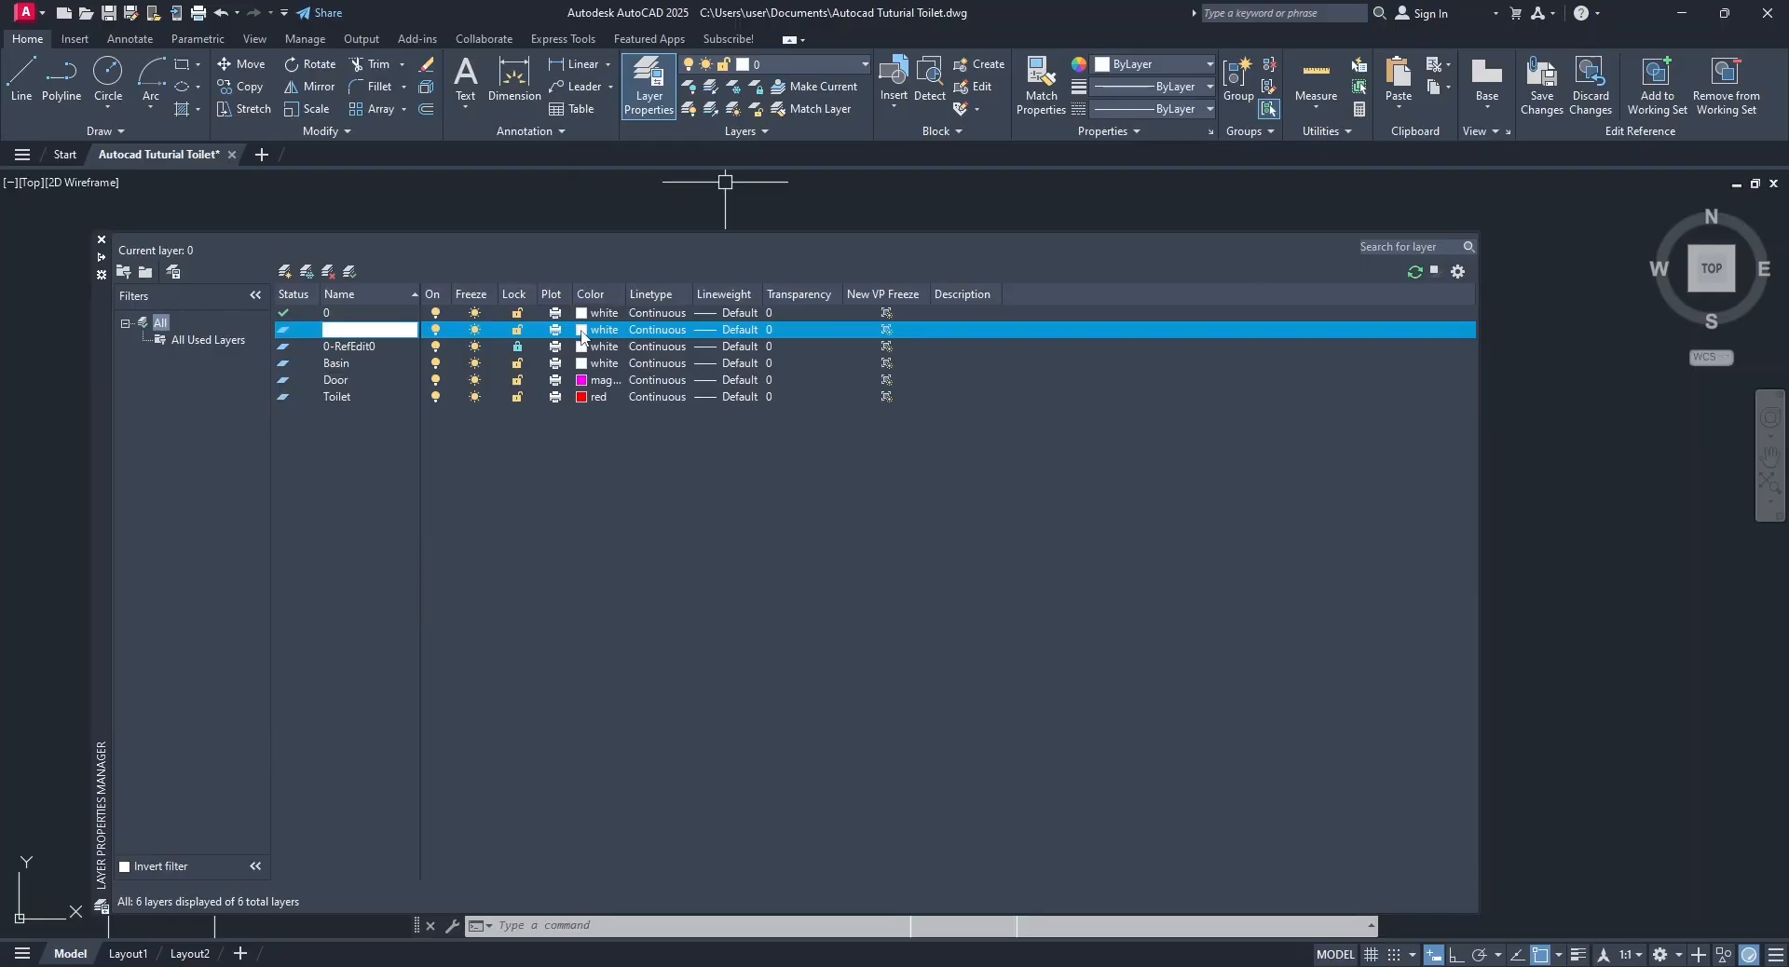
click(447, 457)
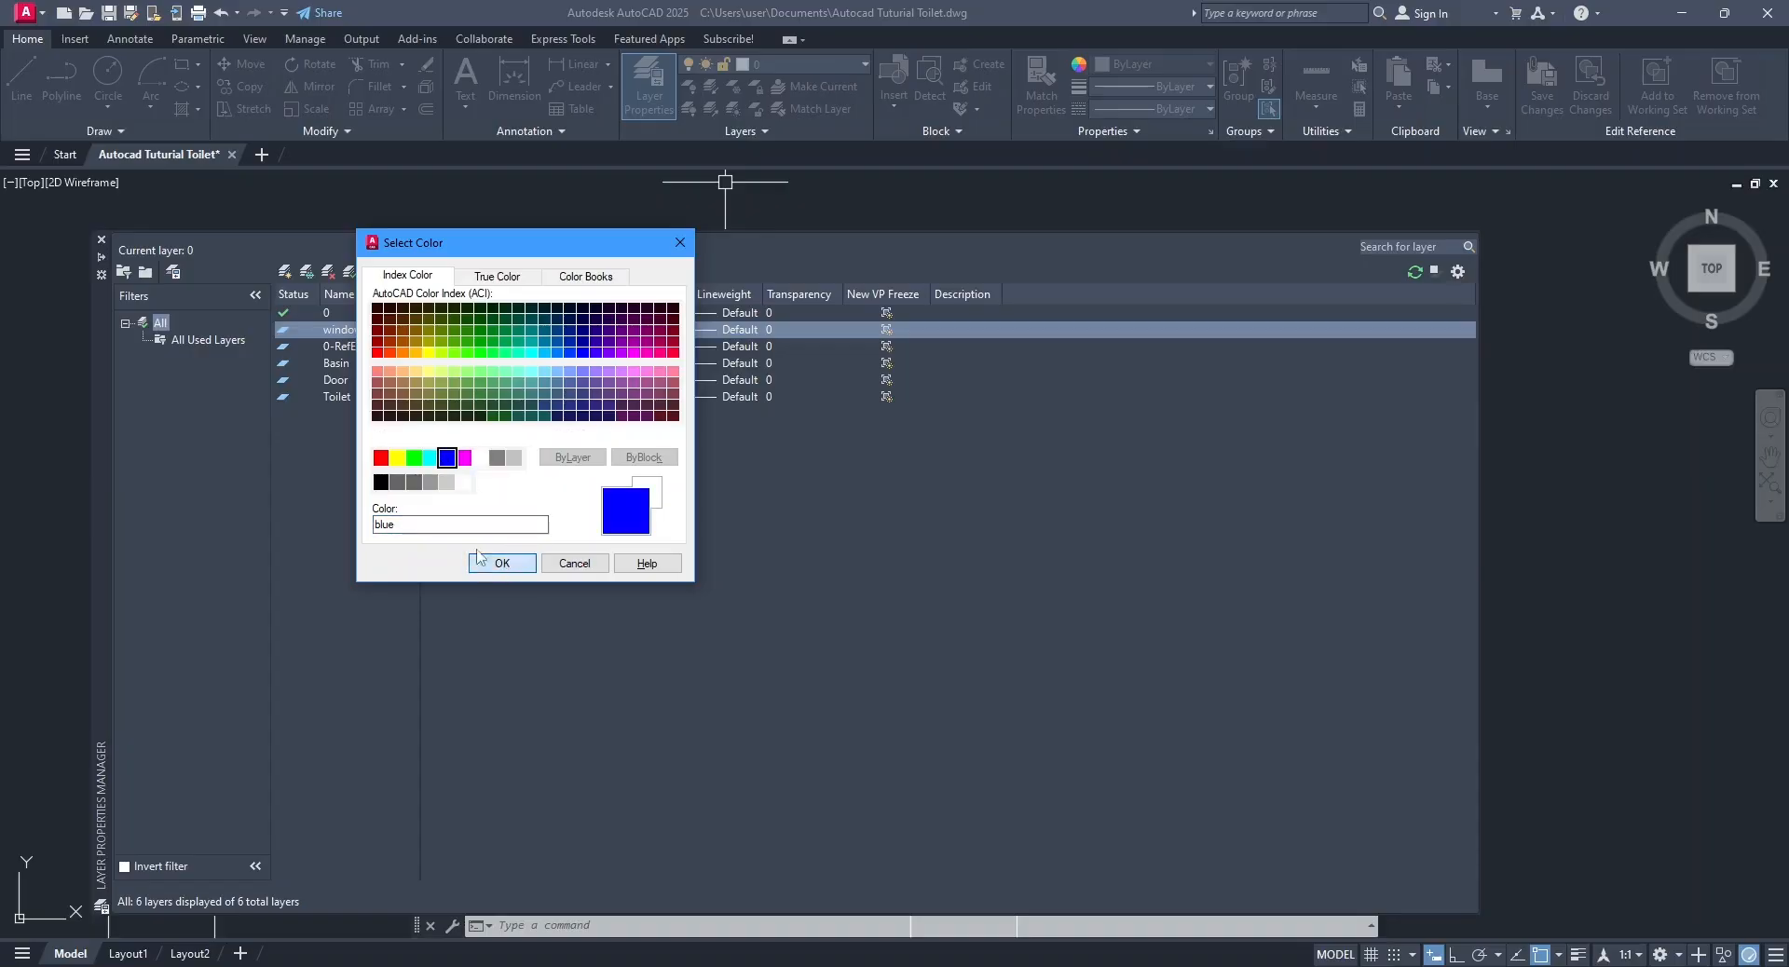
click(504, 563)
double_click(283, 330)
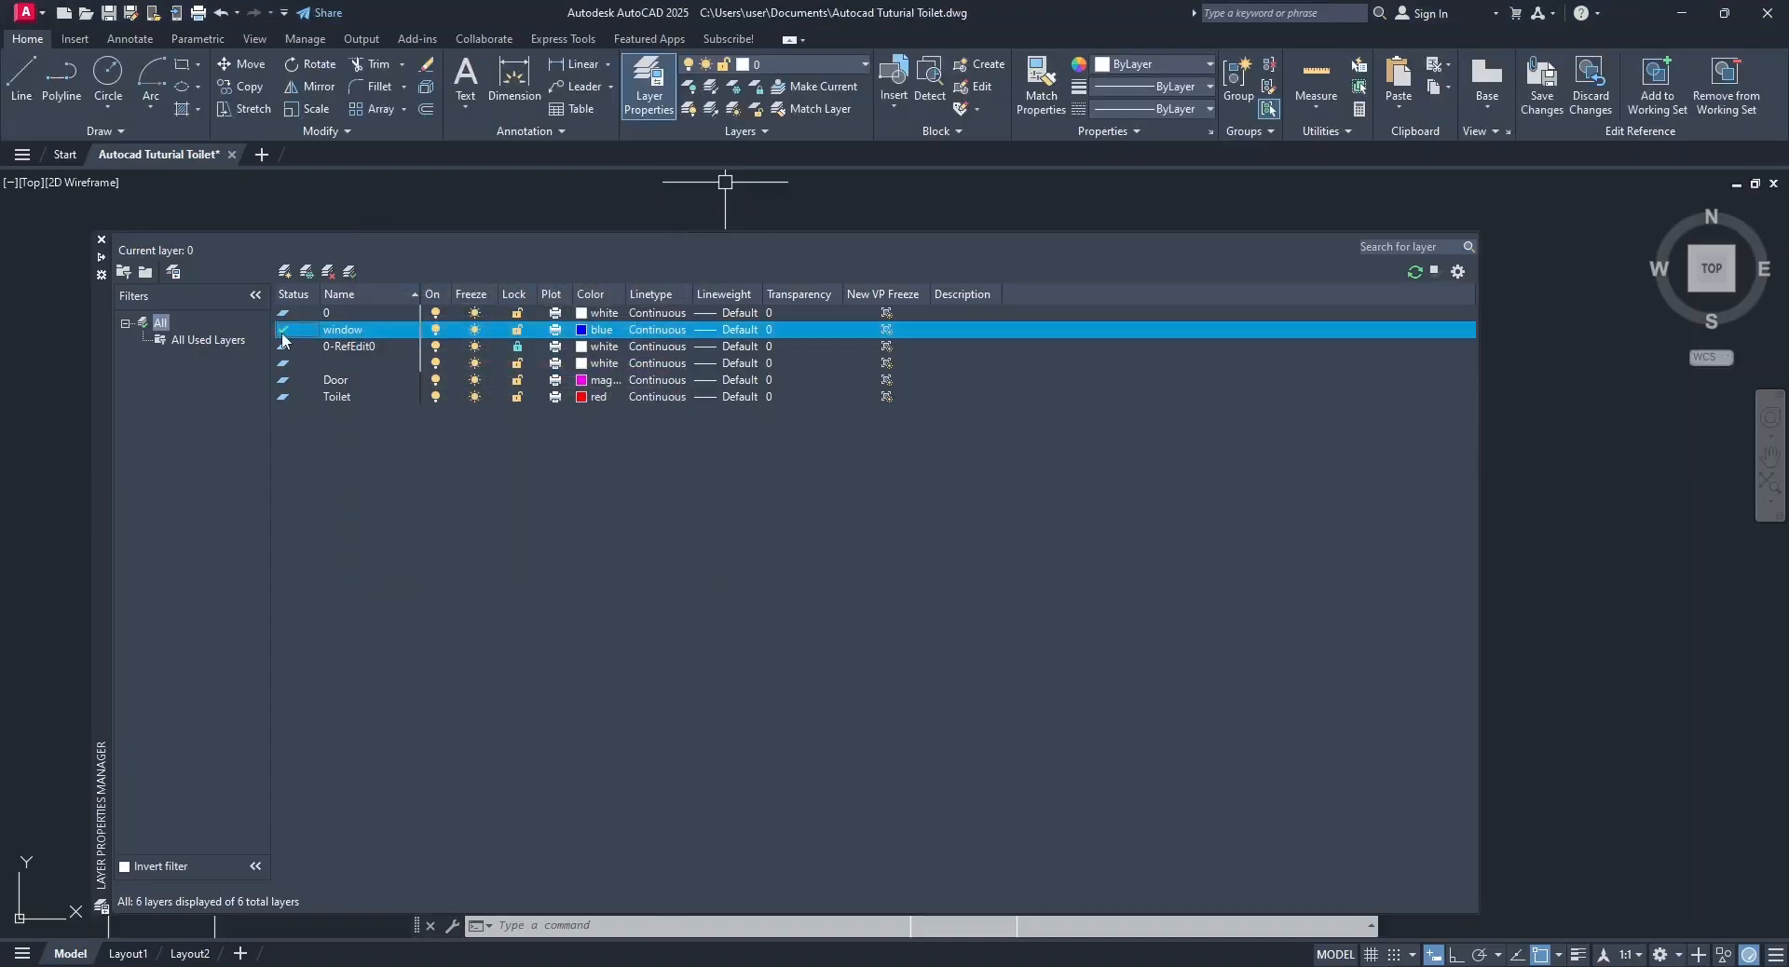
Draw a horizontal line on the window layer across the opening, joining the midpoints of its two end lines.
click(355, 292)
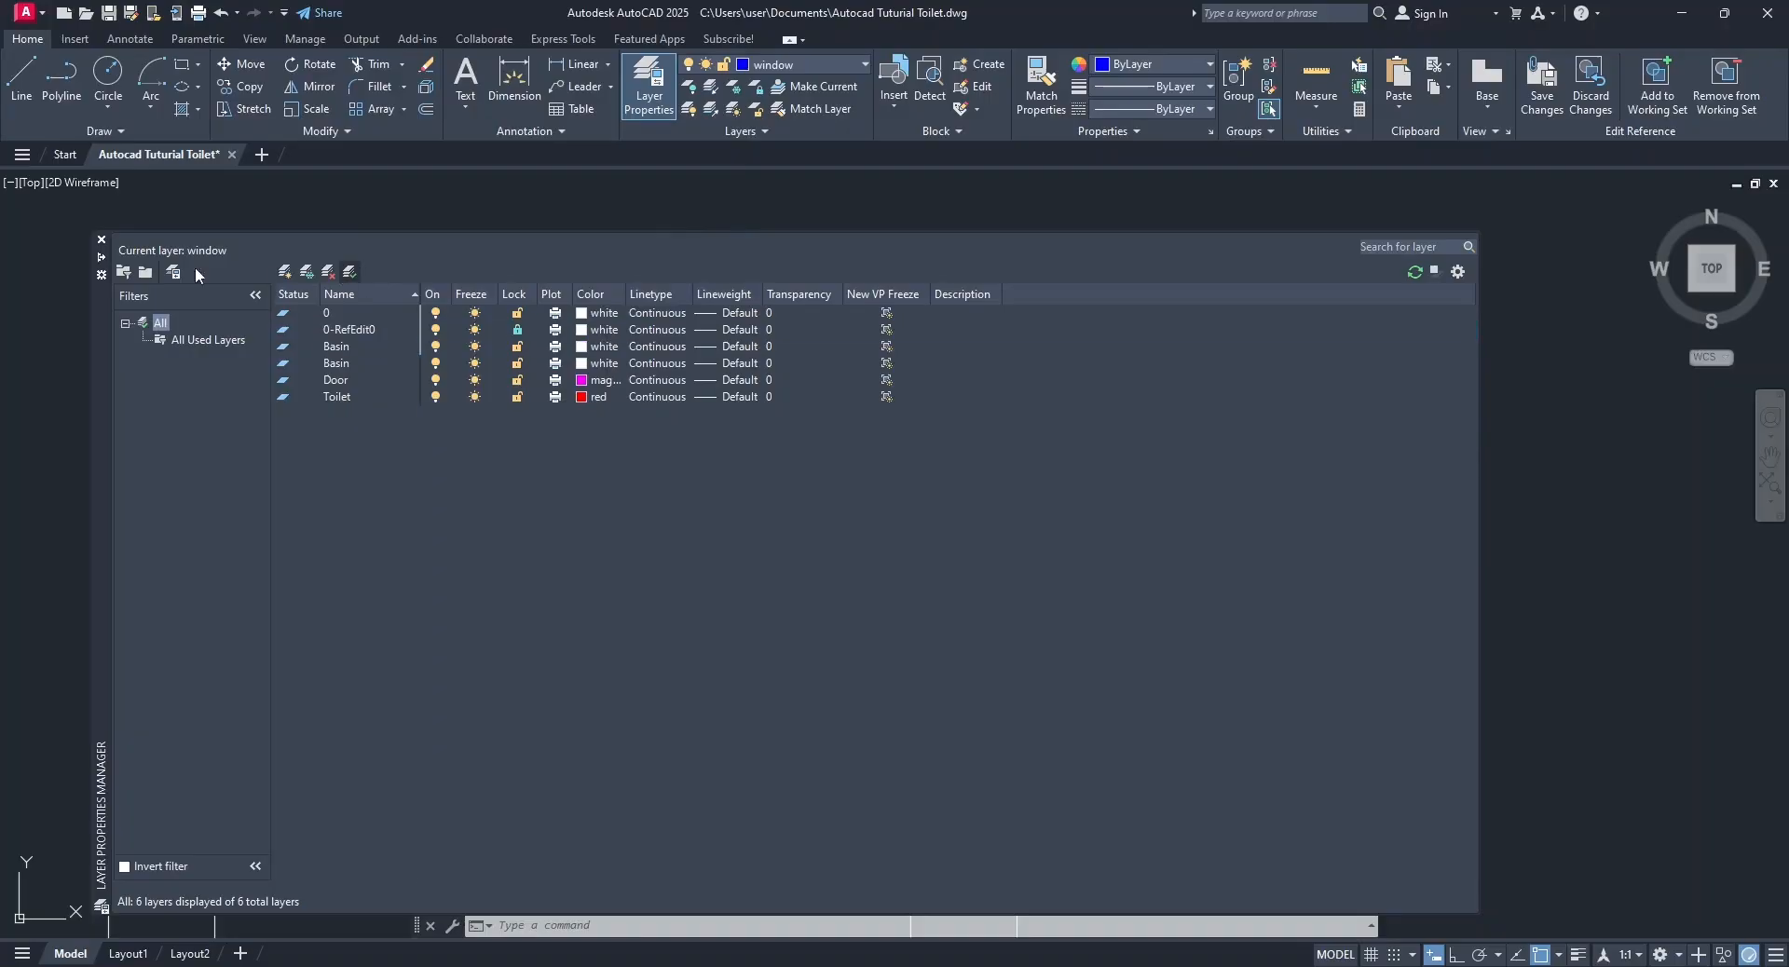
click(101, 241)
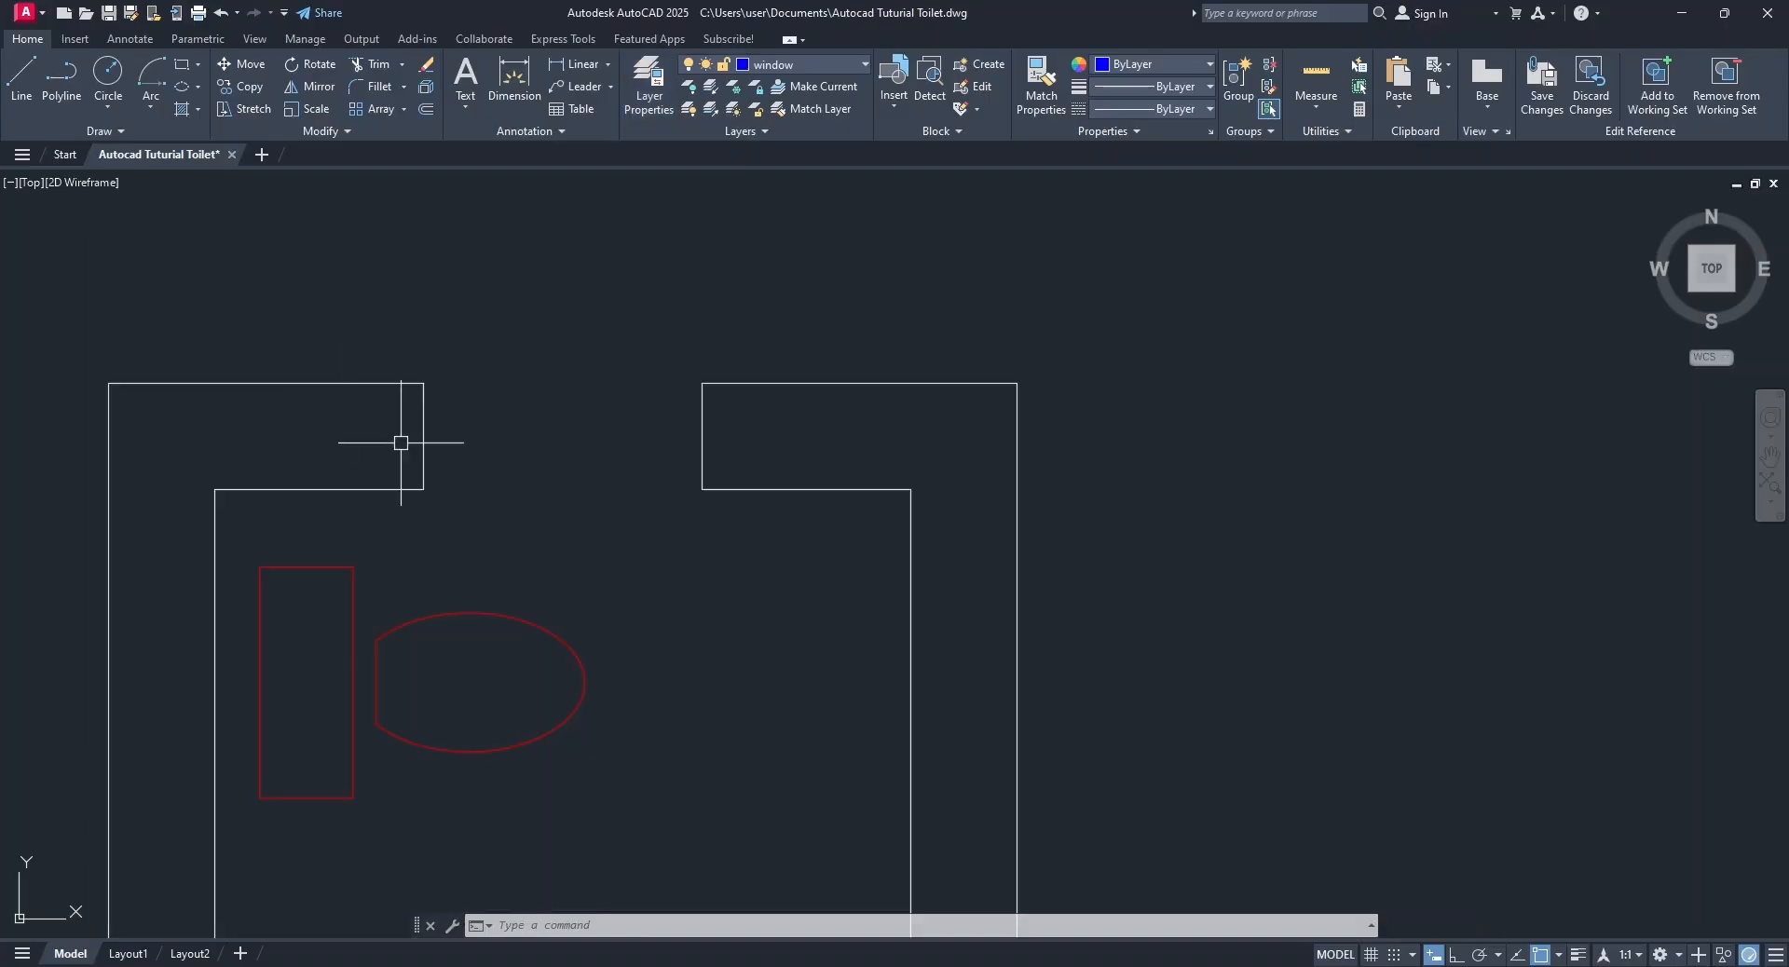
click(20, 76)
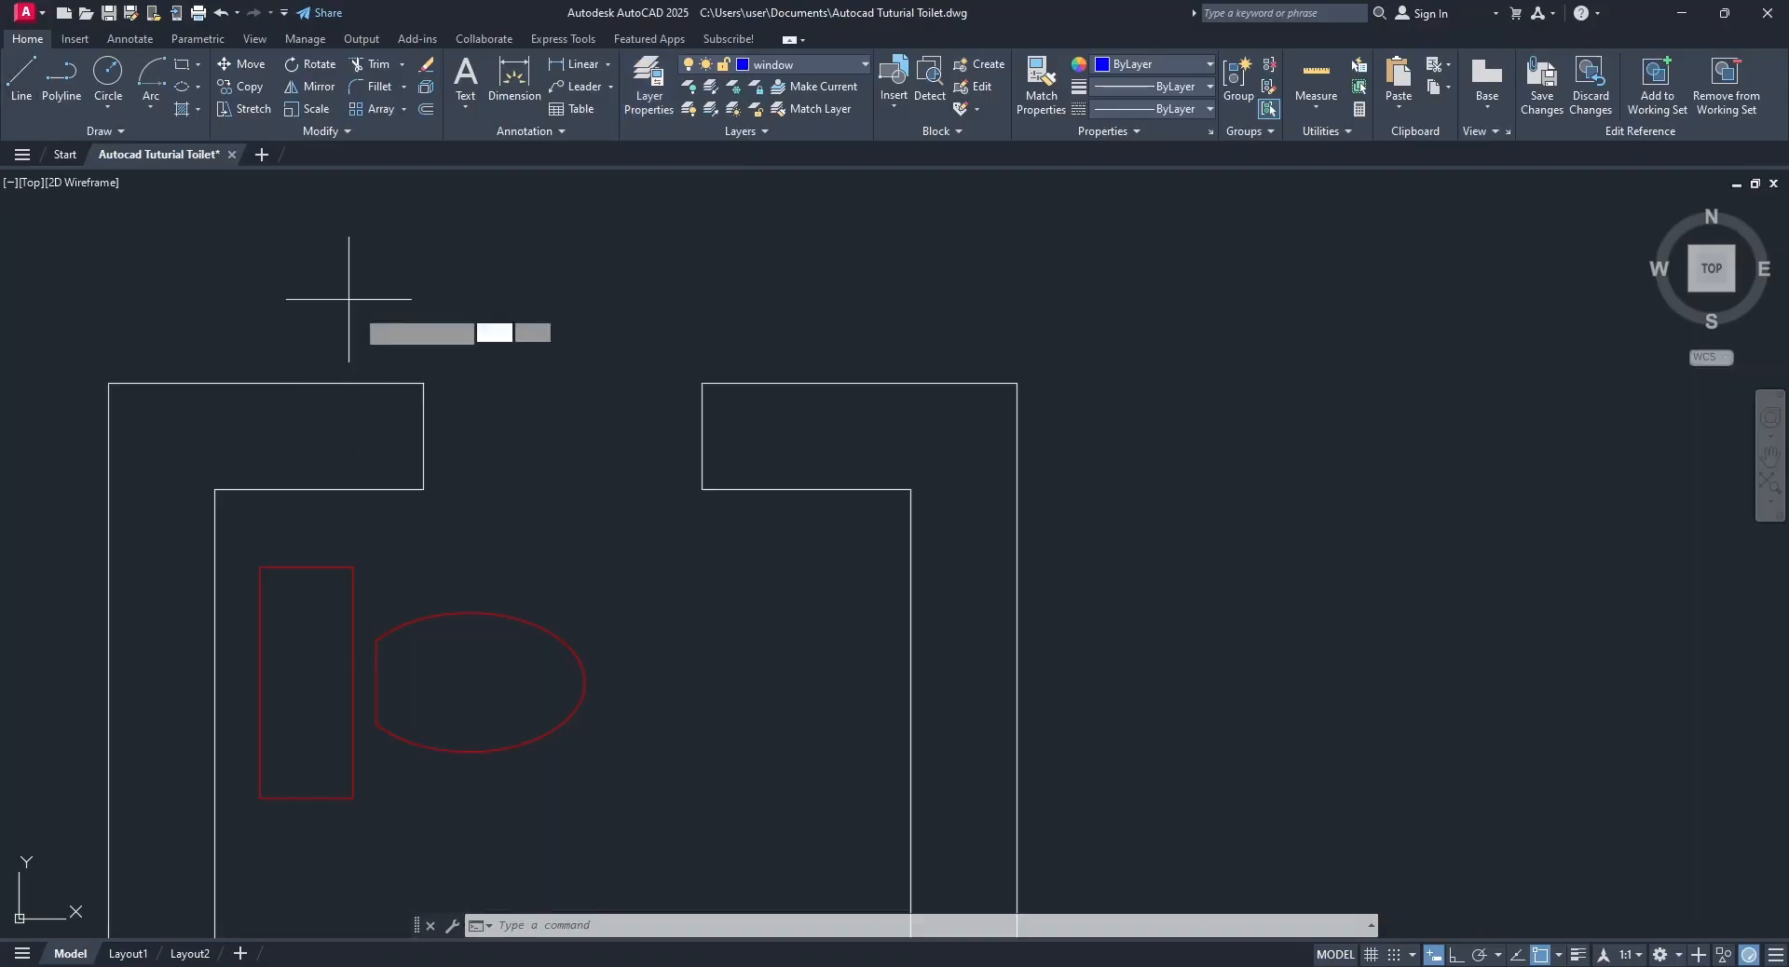
click(423, 436)
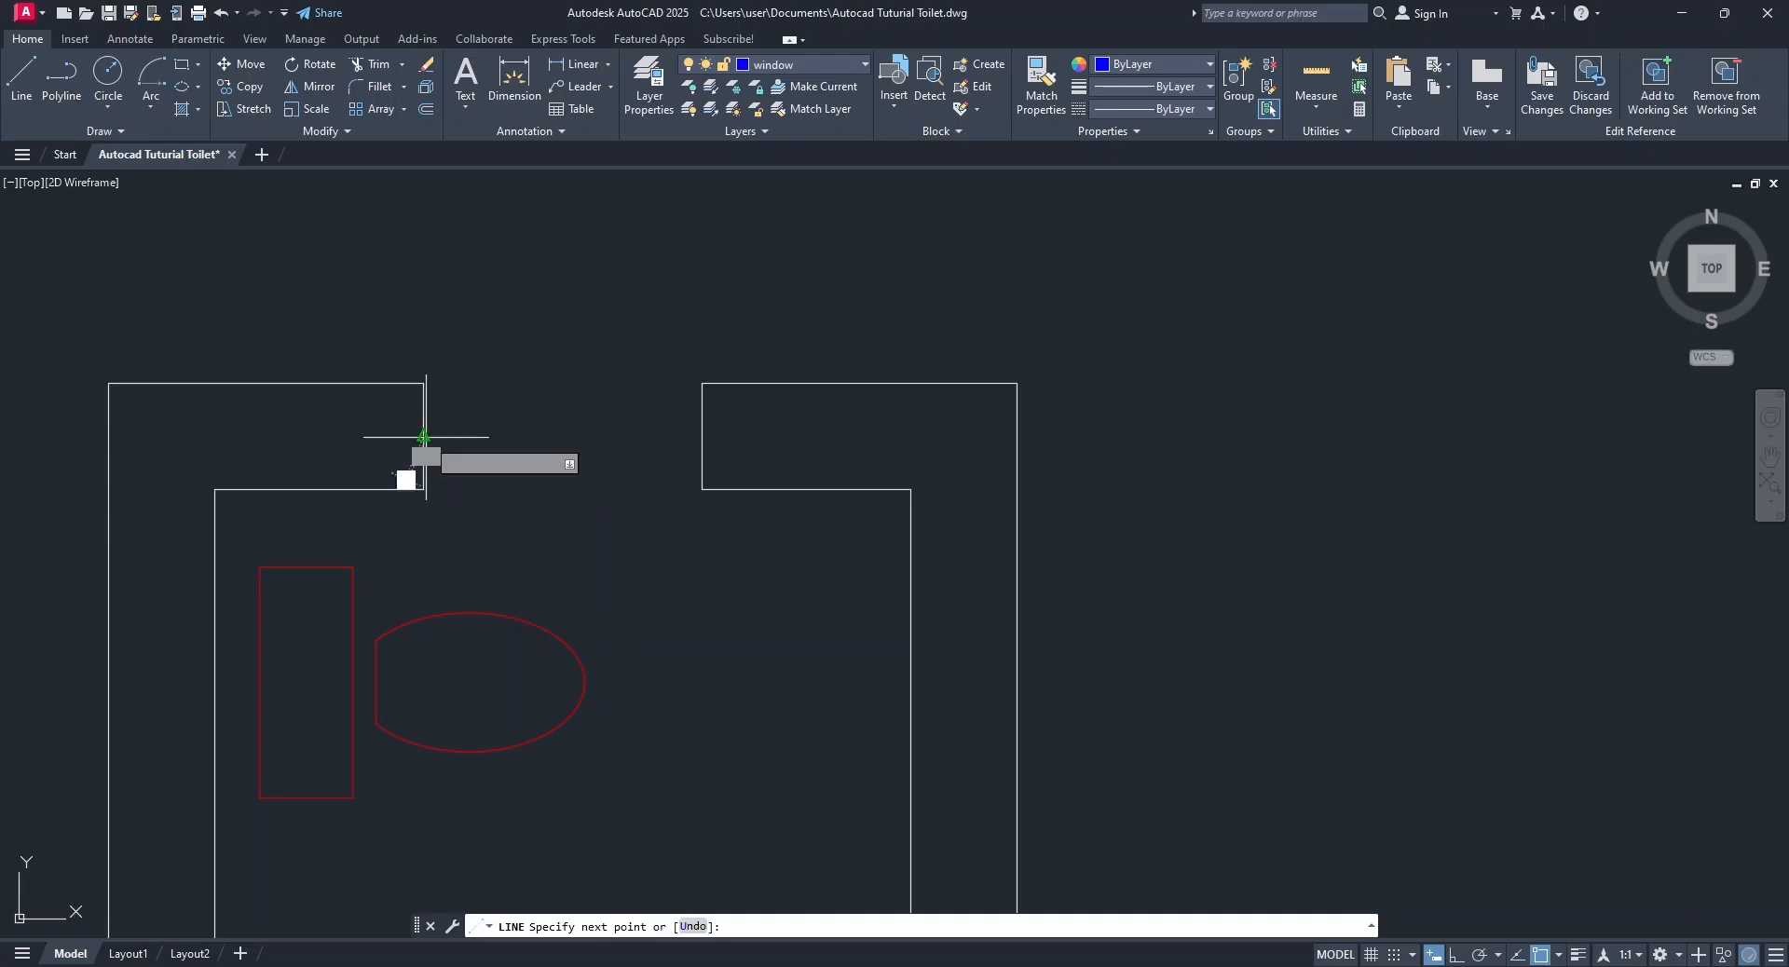
click(702, 436)
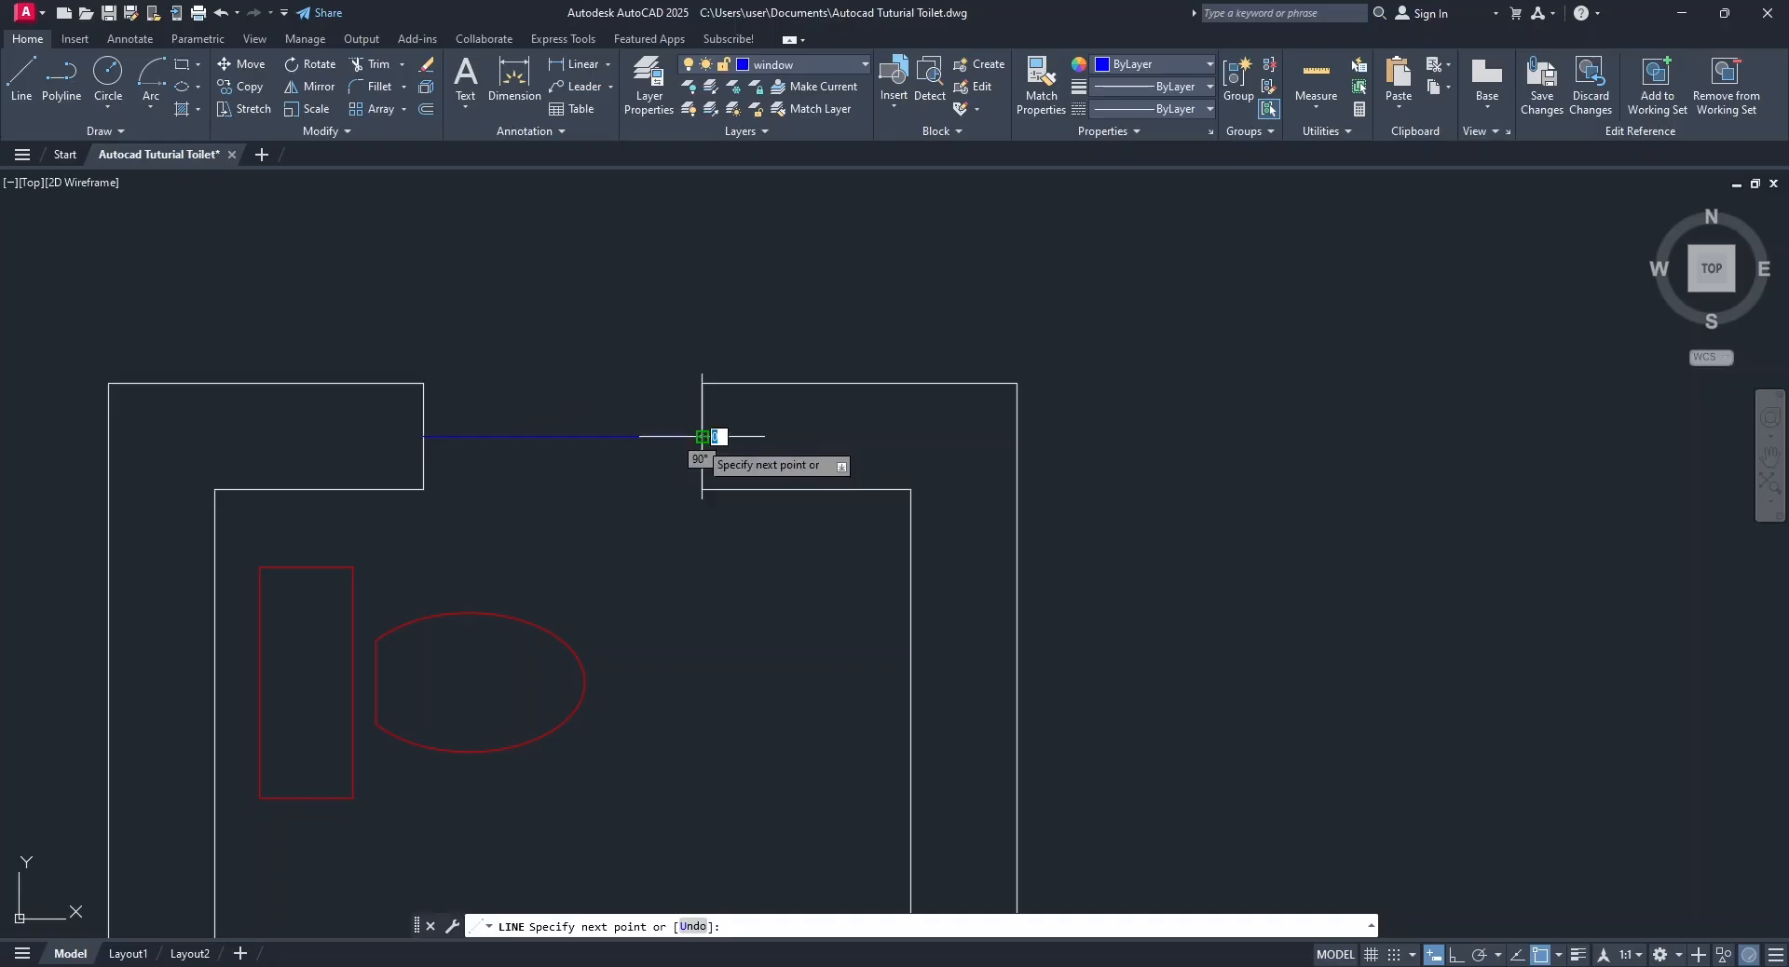
key(Escape)
Offset the window's middle line with the Through option to the inner and the outer wall faces.
click(425, 111)
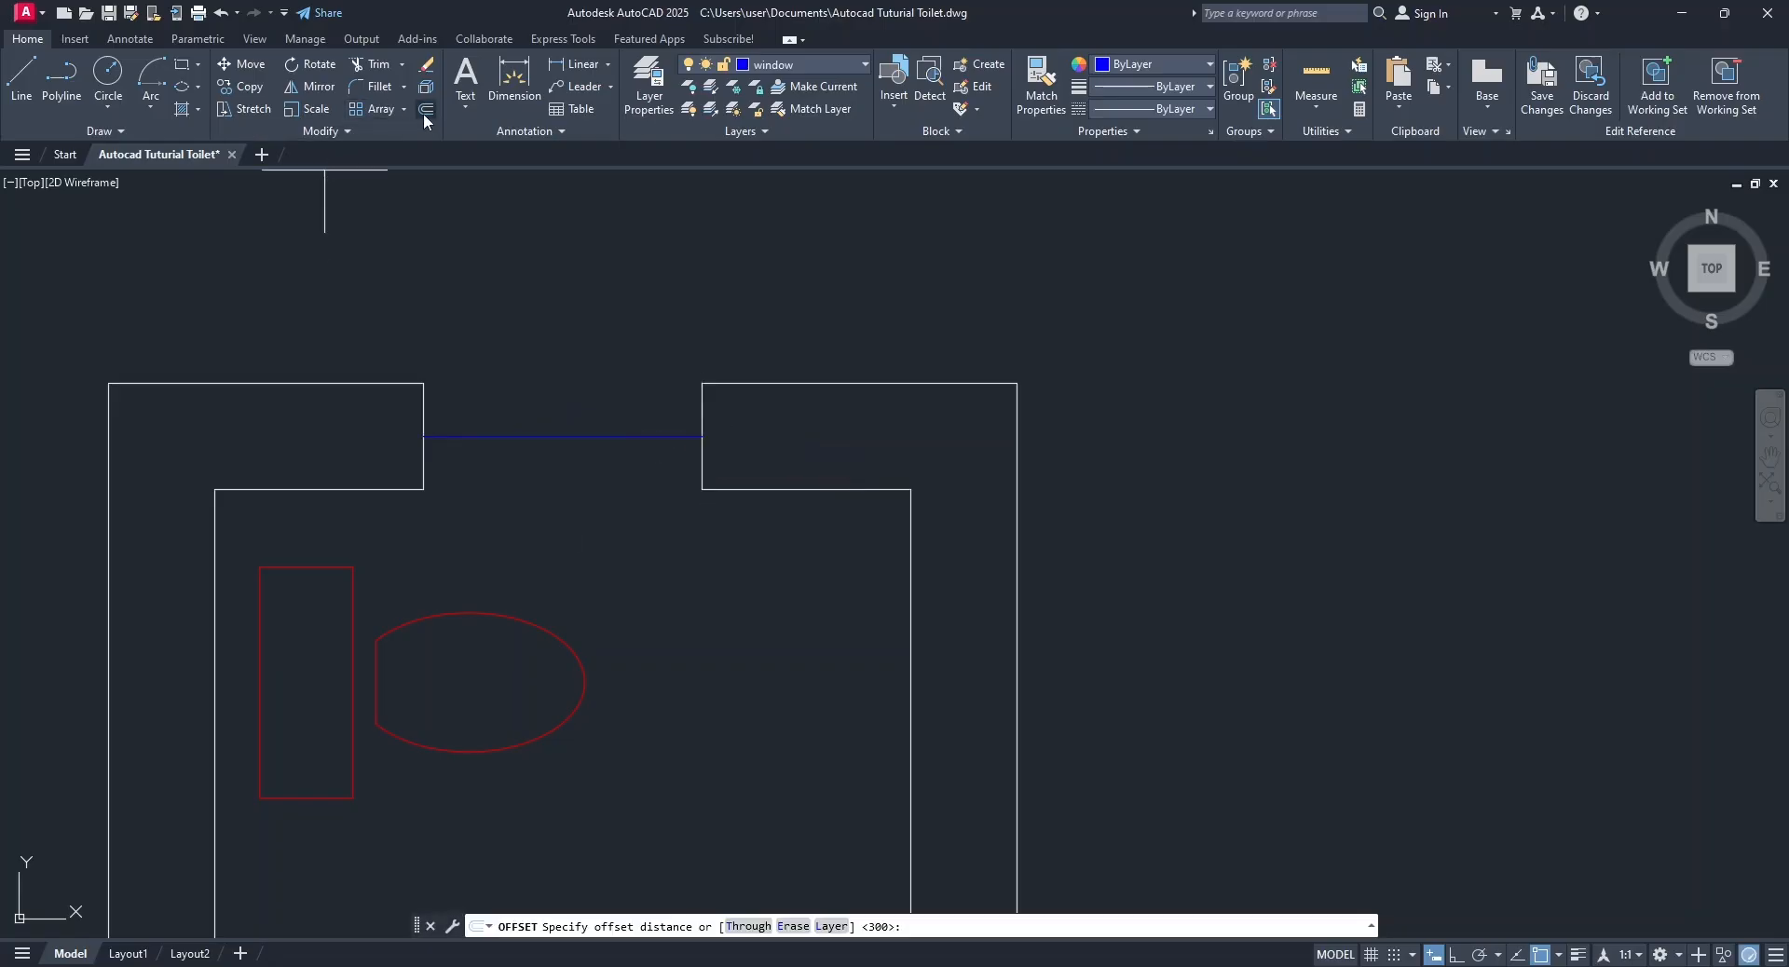
click(742, 927)
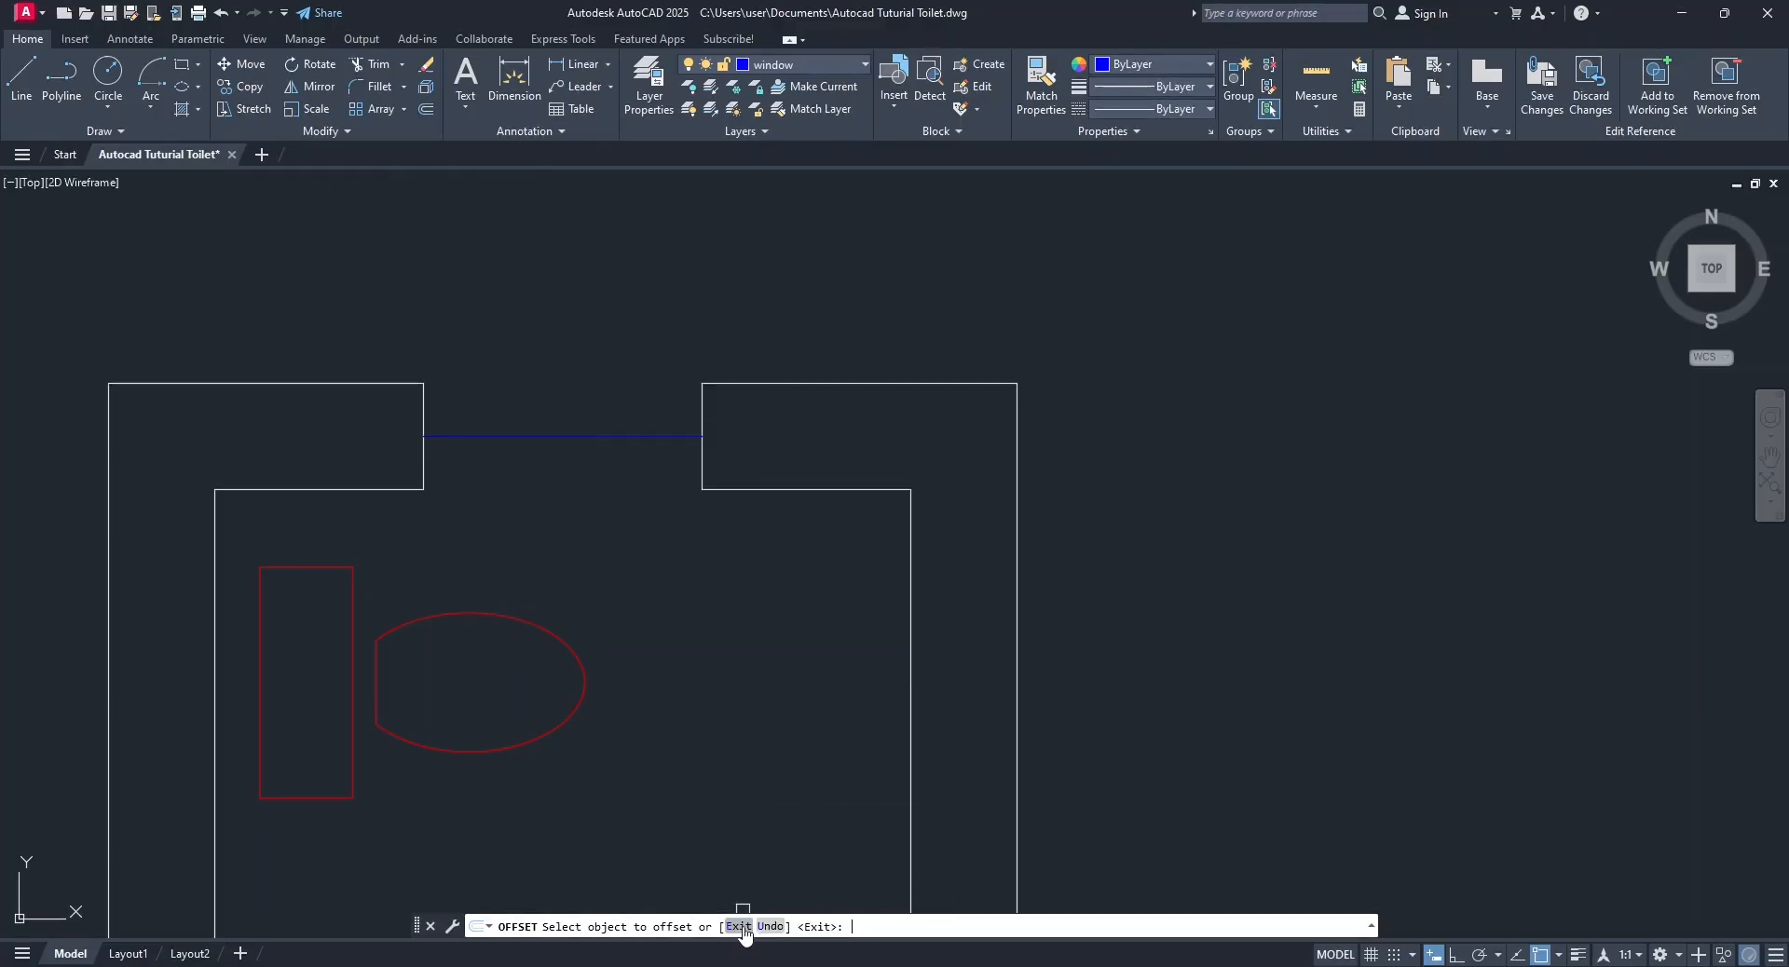
click(643, 436)
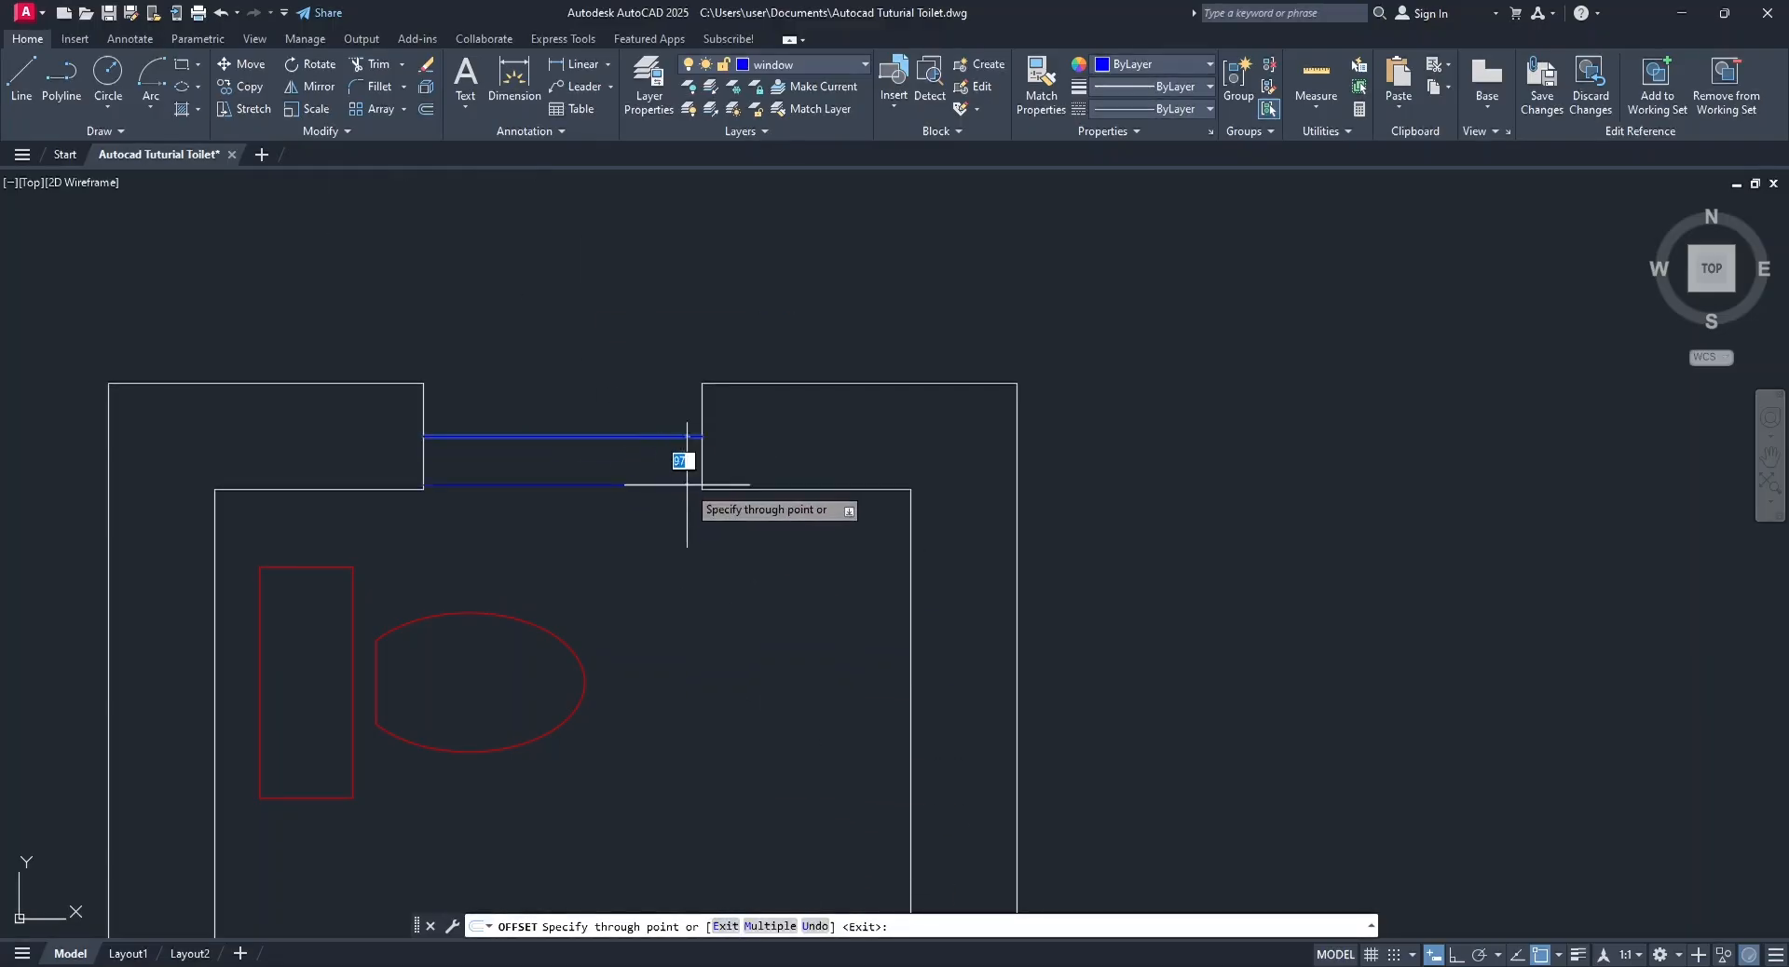
click(703, 489)
click(688, 437)
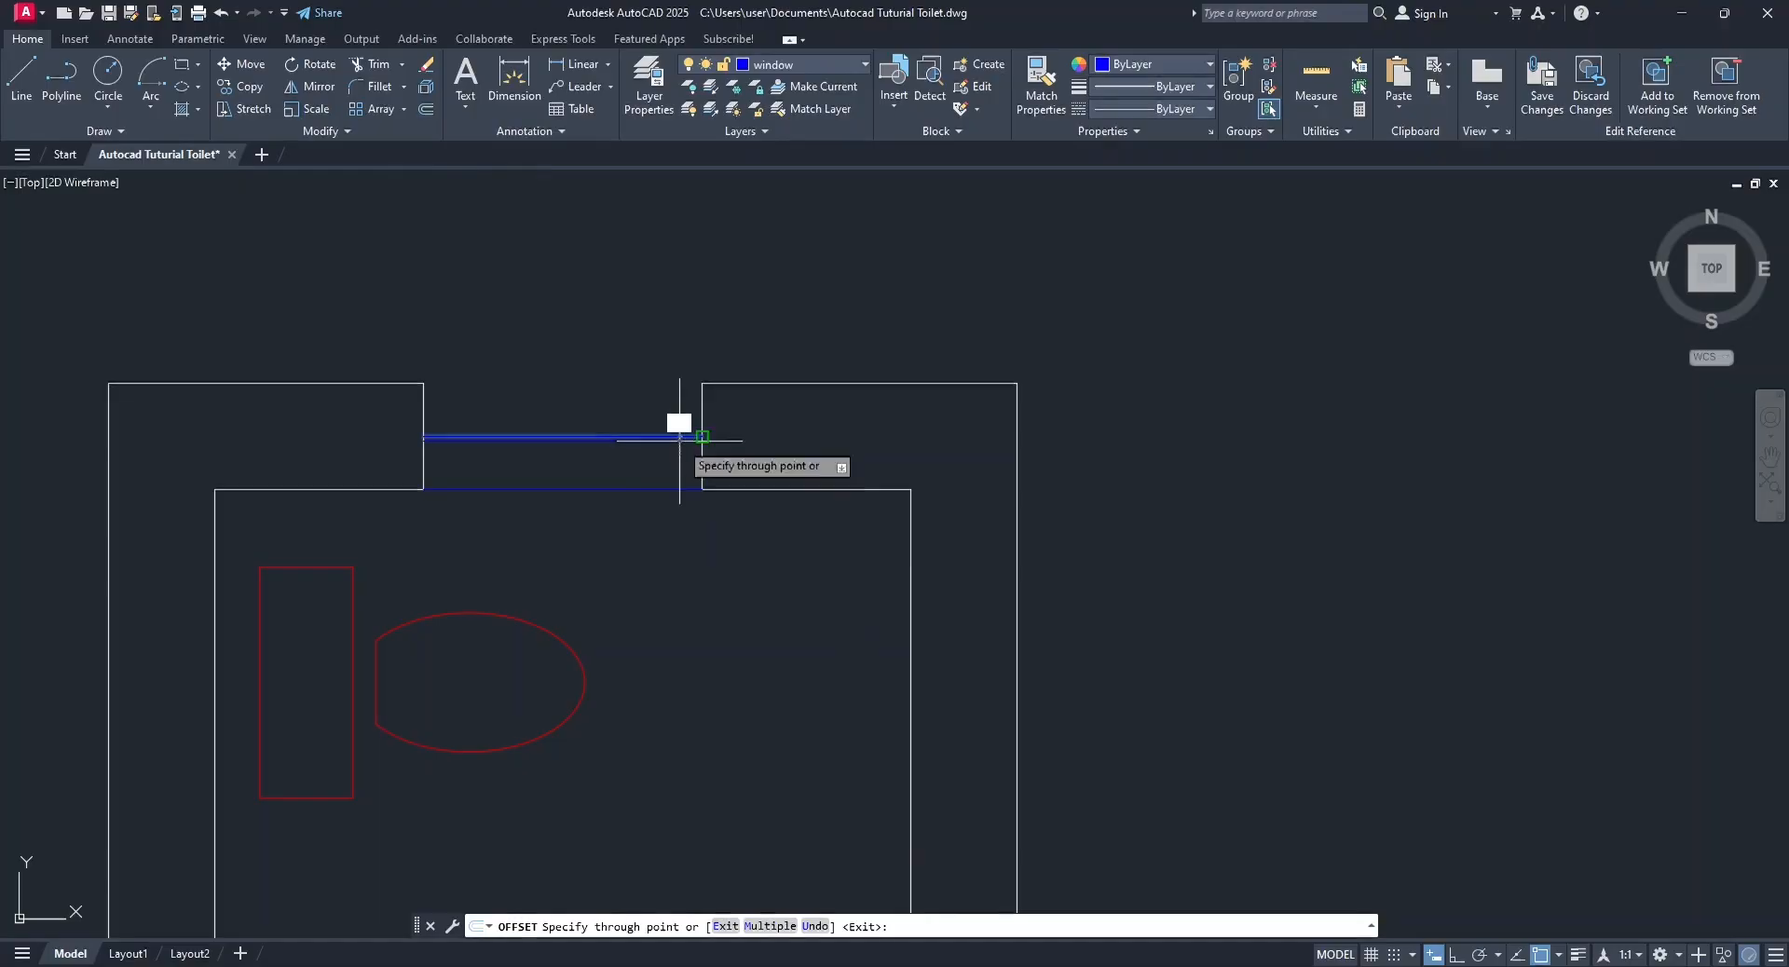
click(703, 383)
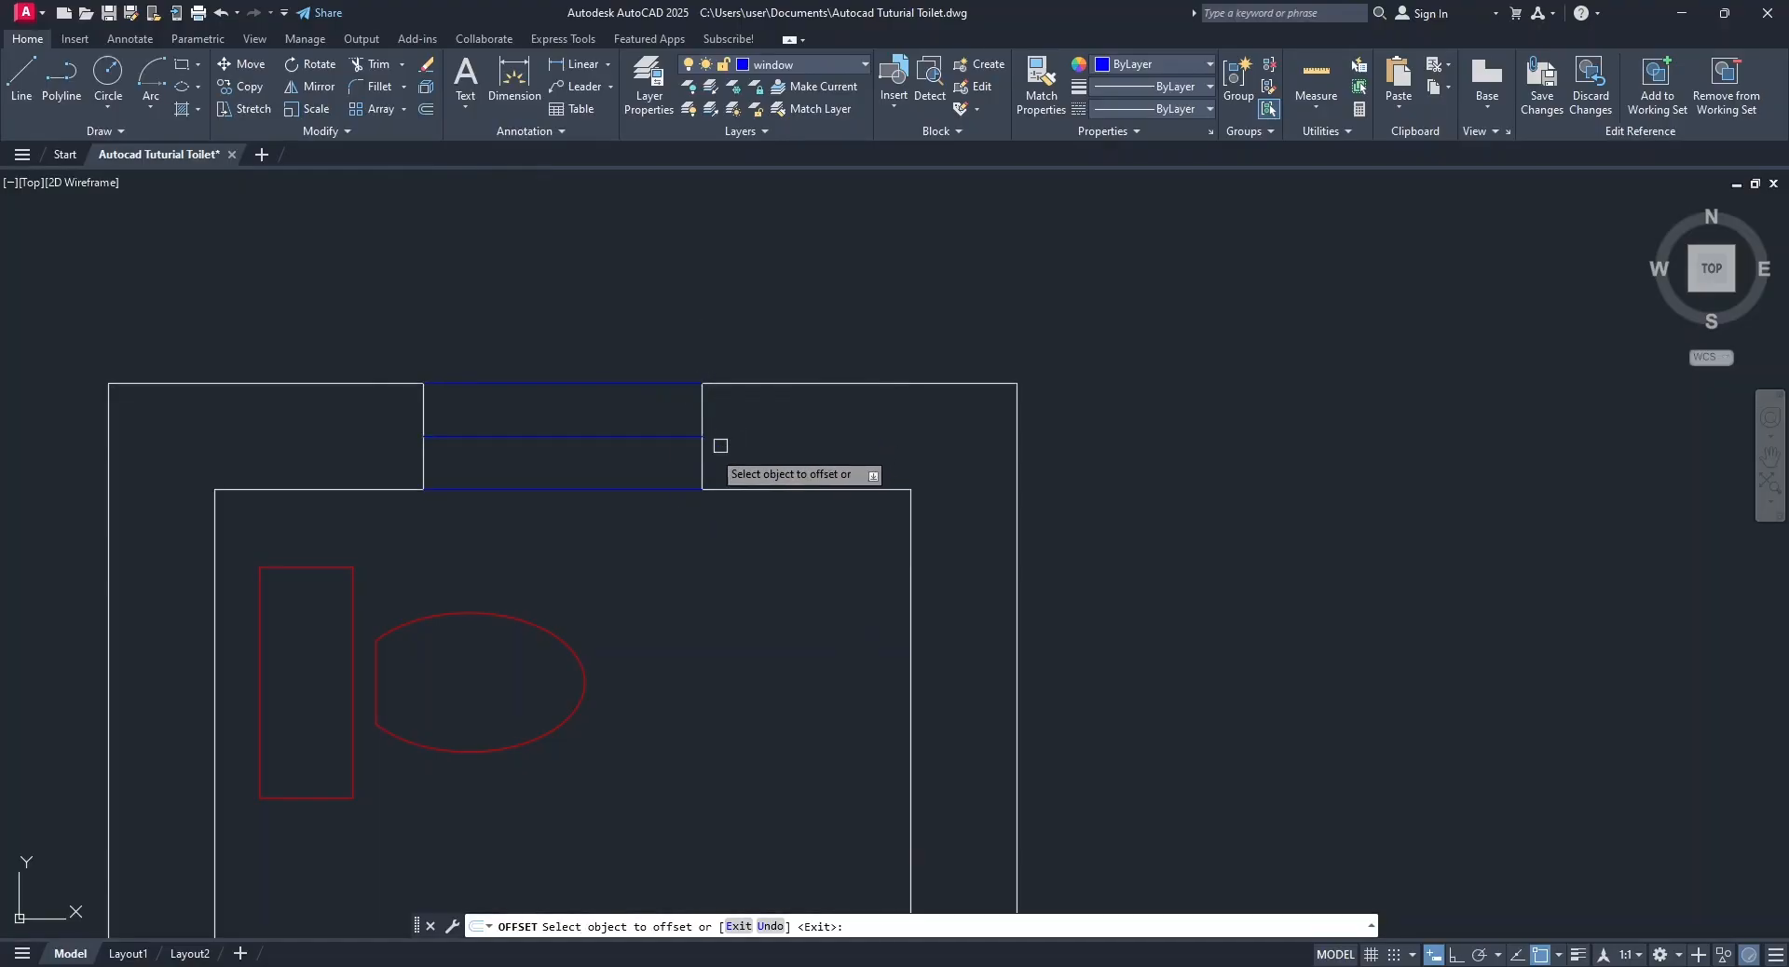
Offset the window's middle line a short distance to both sides to form the glass pane lines.
click(648, 436)
click(650, 451)
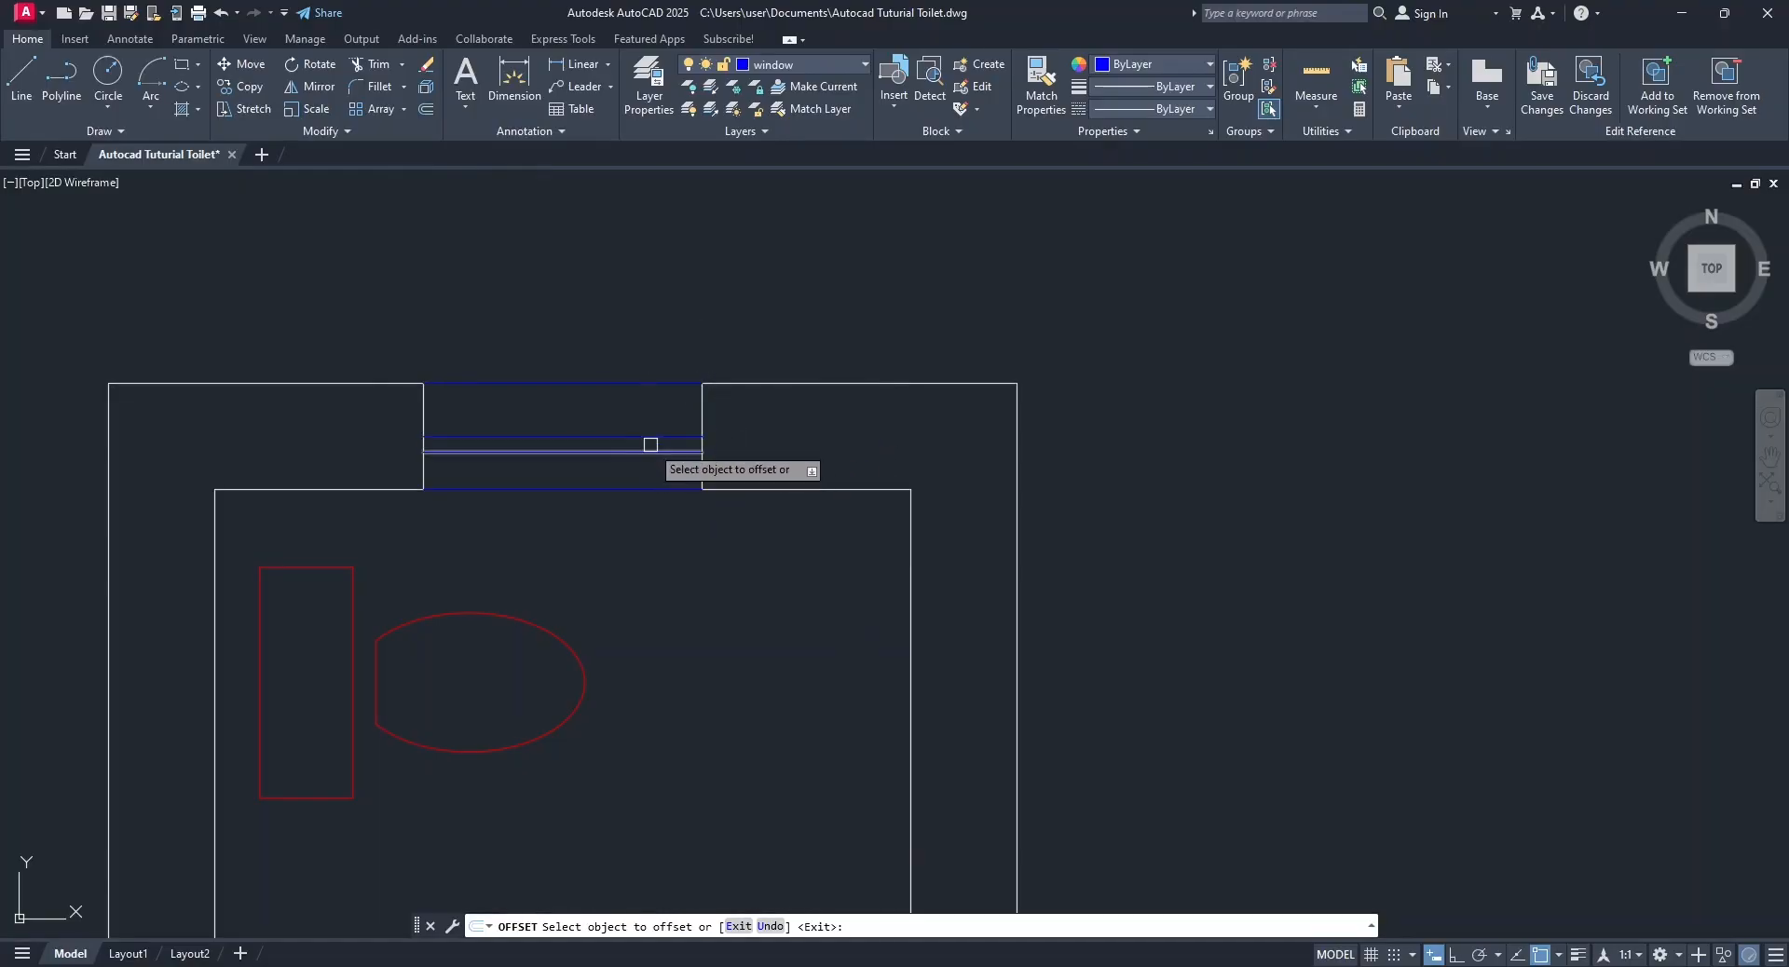
click(651, 437)
click(651, 418)
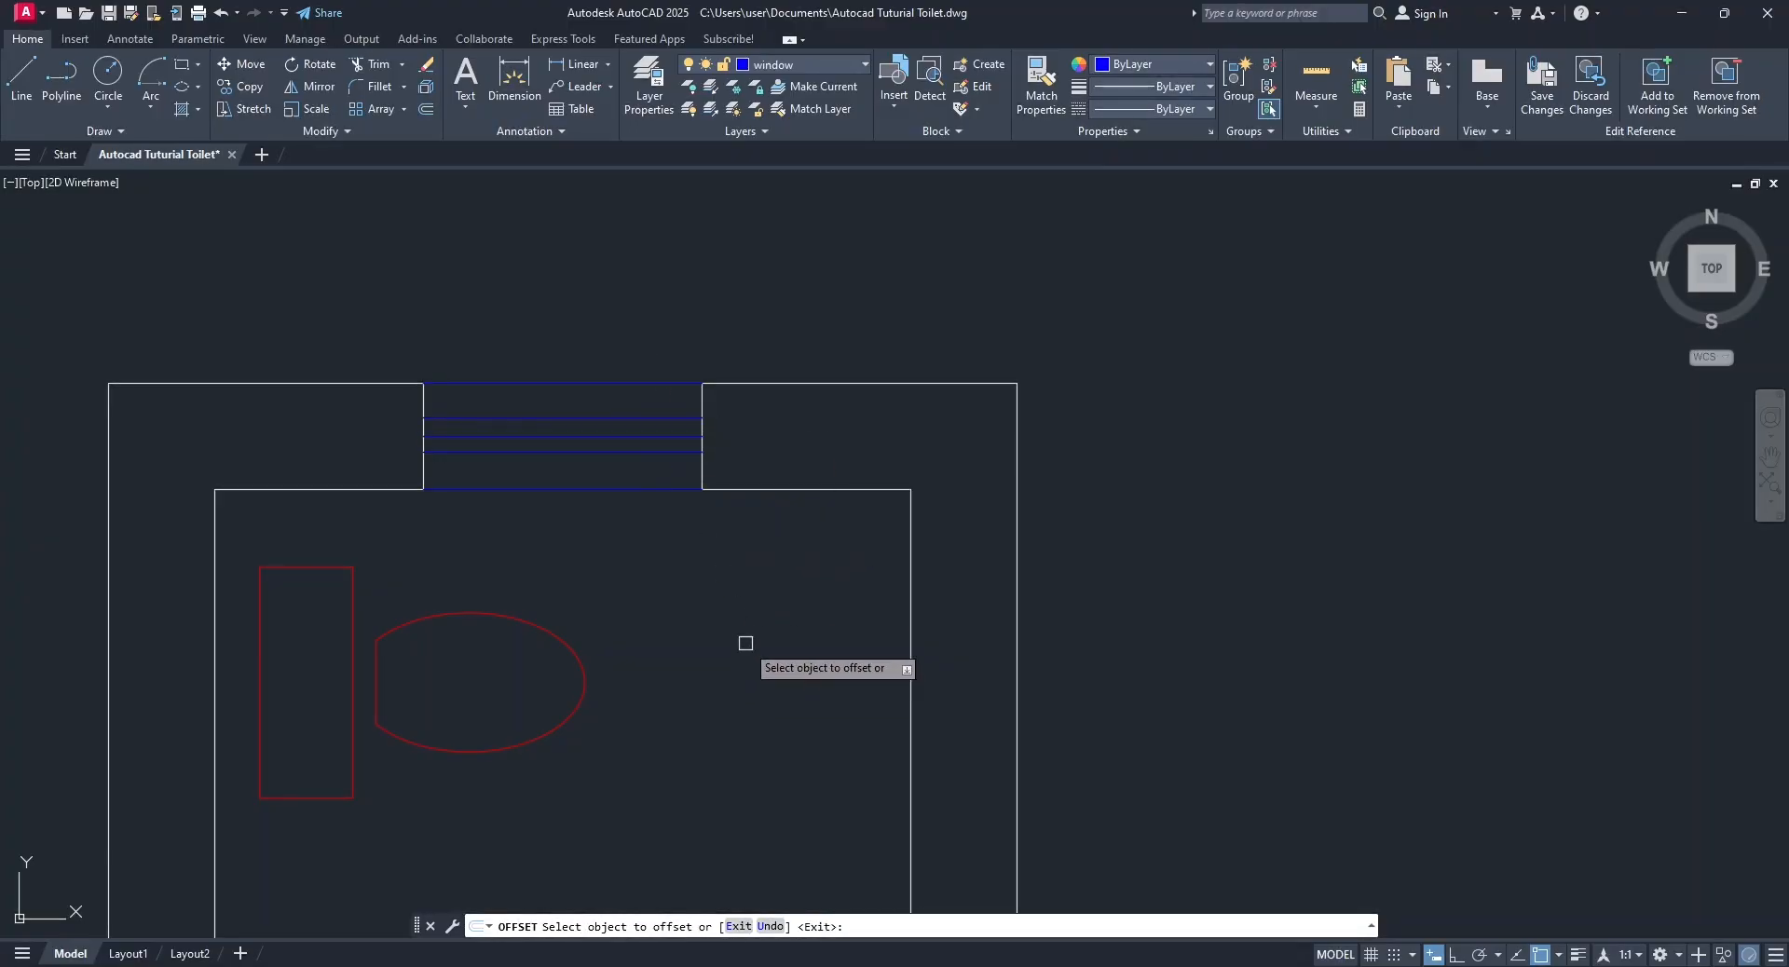
key(Escape)
Make layer 0 the current layer.
scroll(747, 643, down, 4)
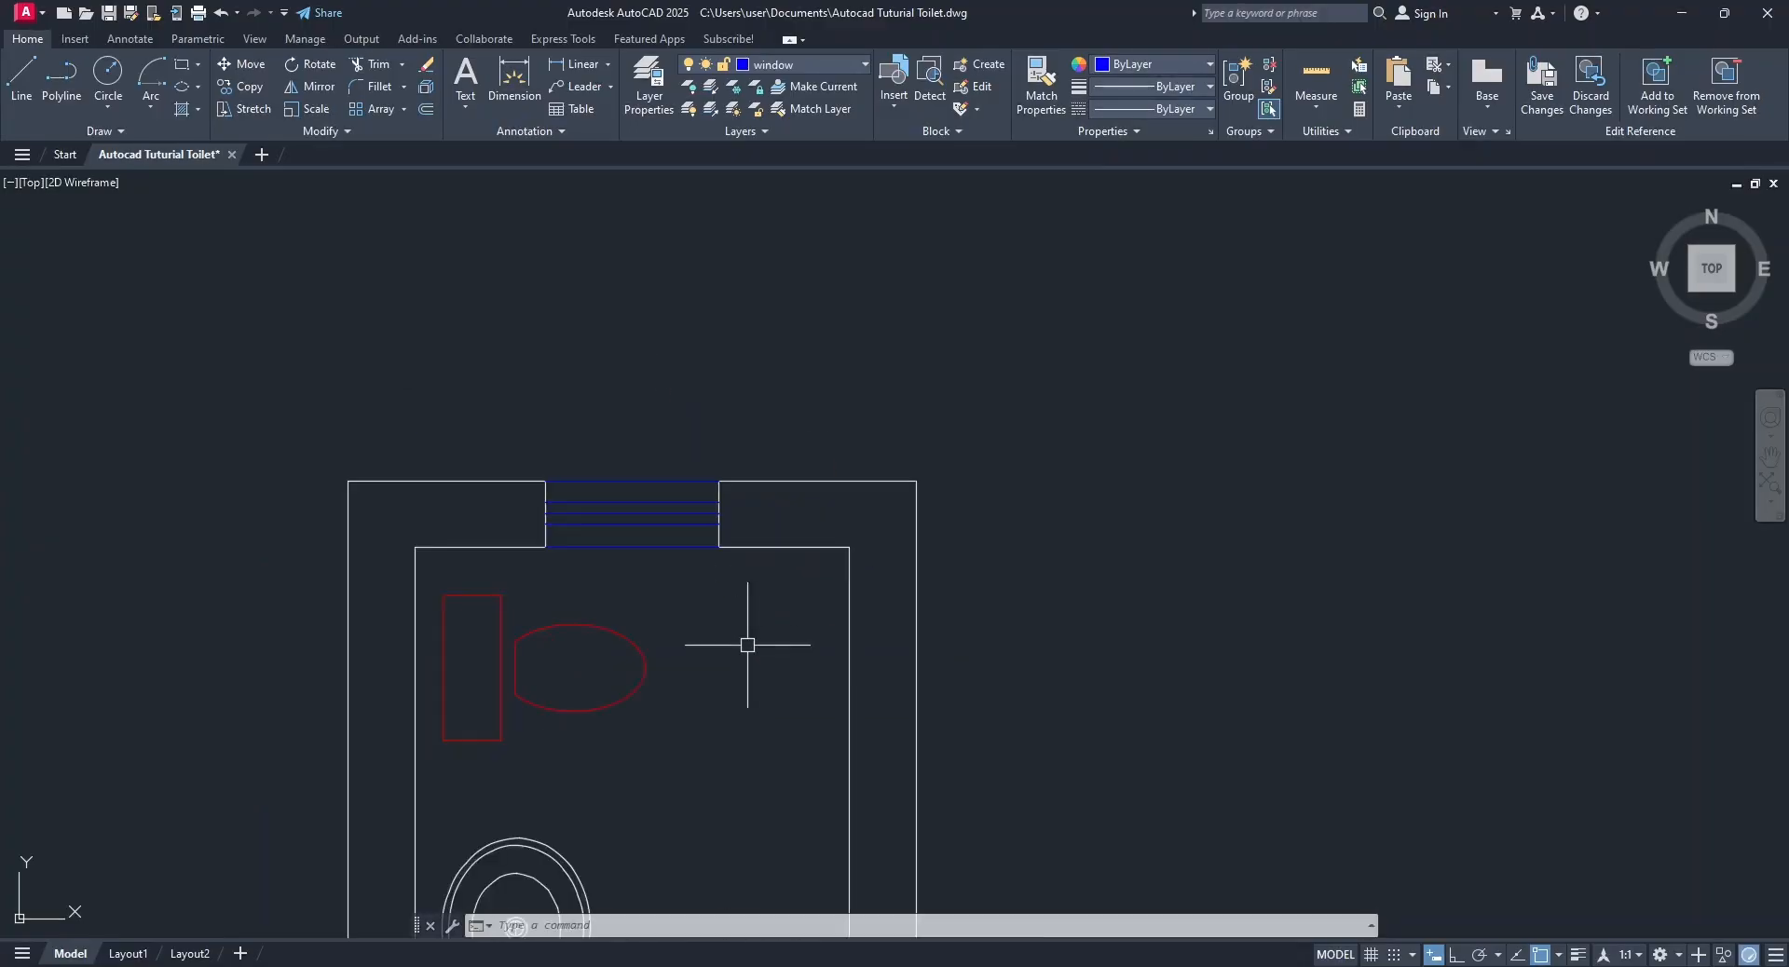
mouse_move(747, 641)
middle_down()
mouse_move(715, 743)
mouse_move(710, 574)
middle_up()
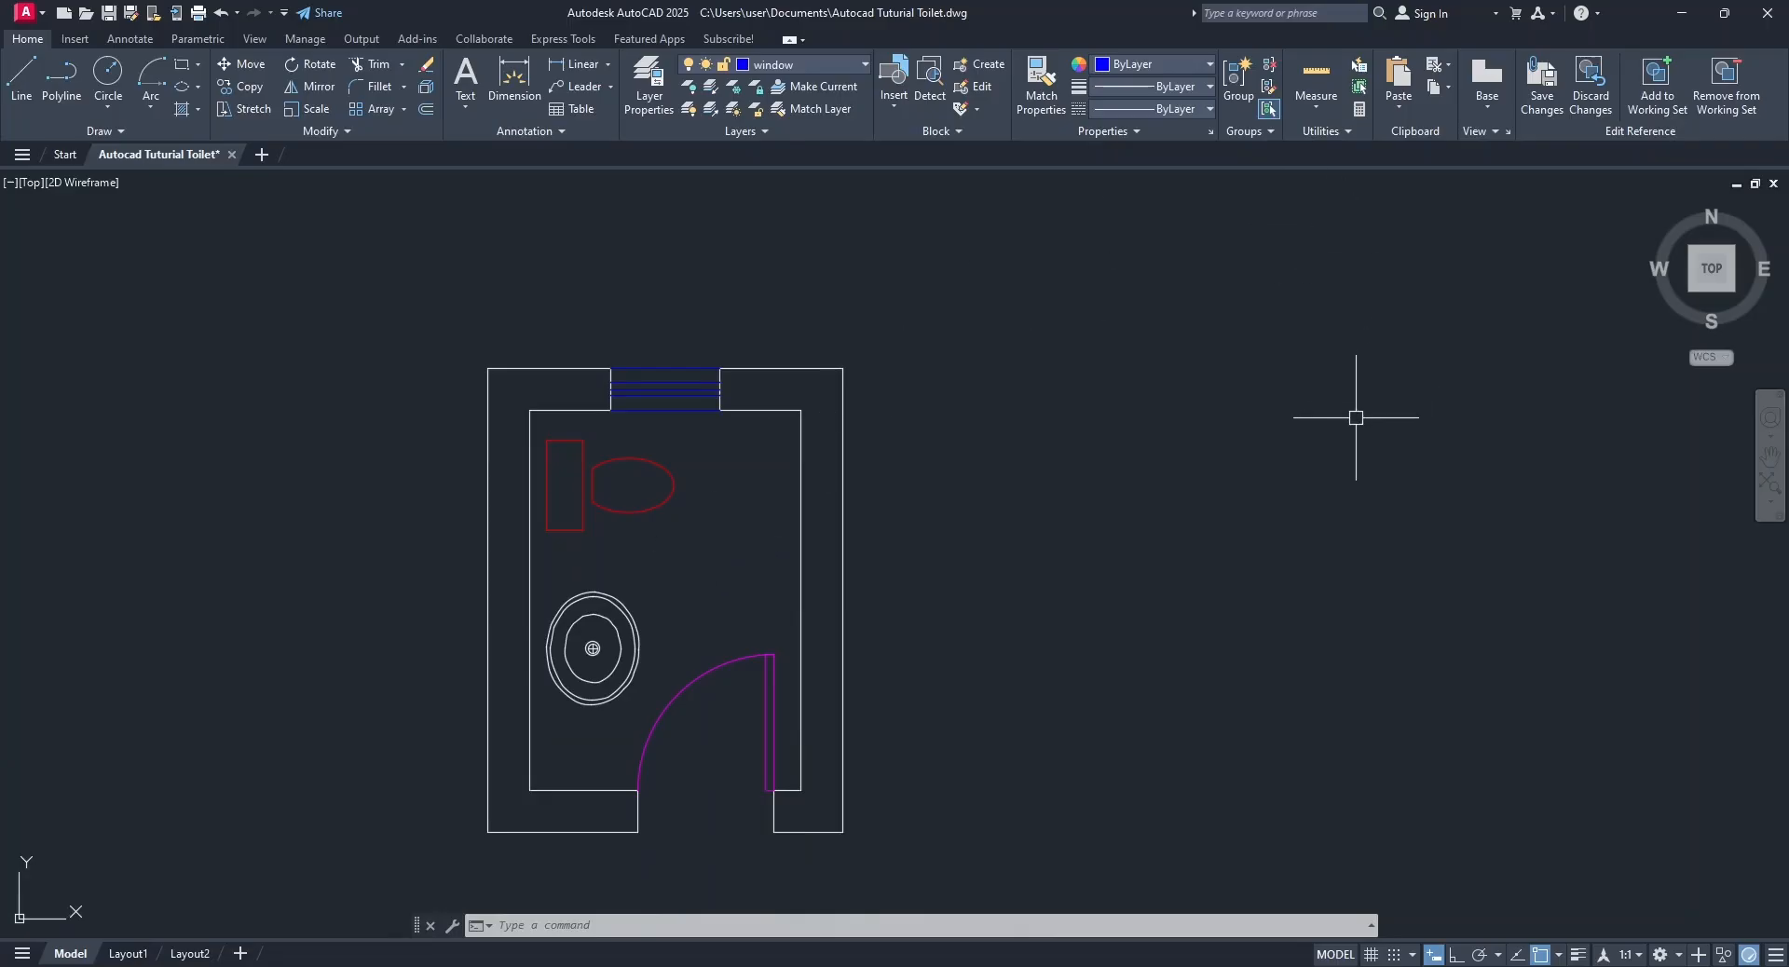
click(820, 70)
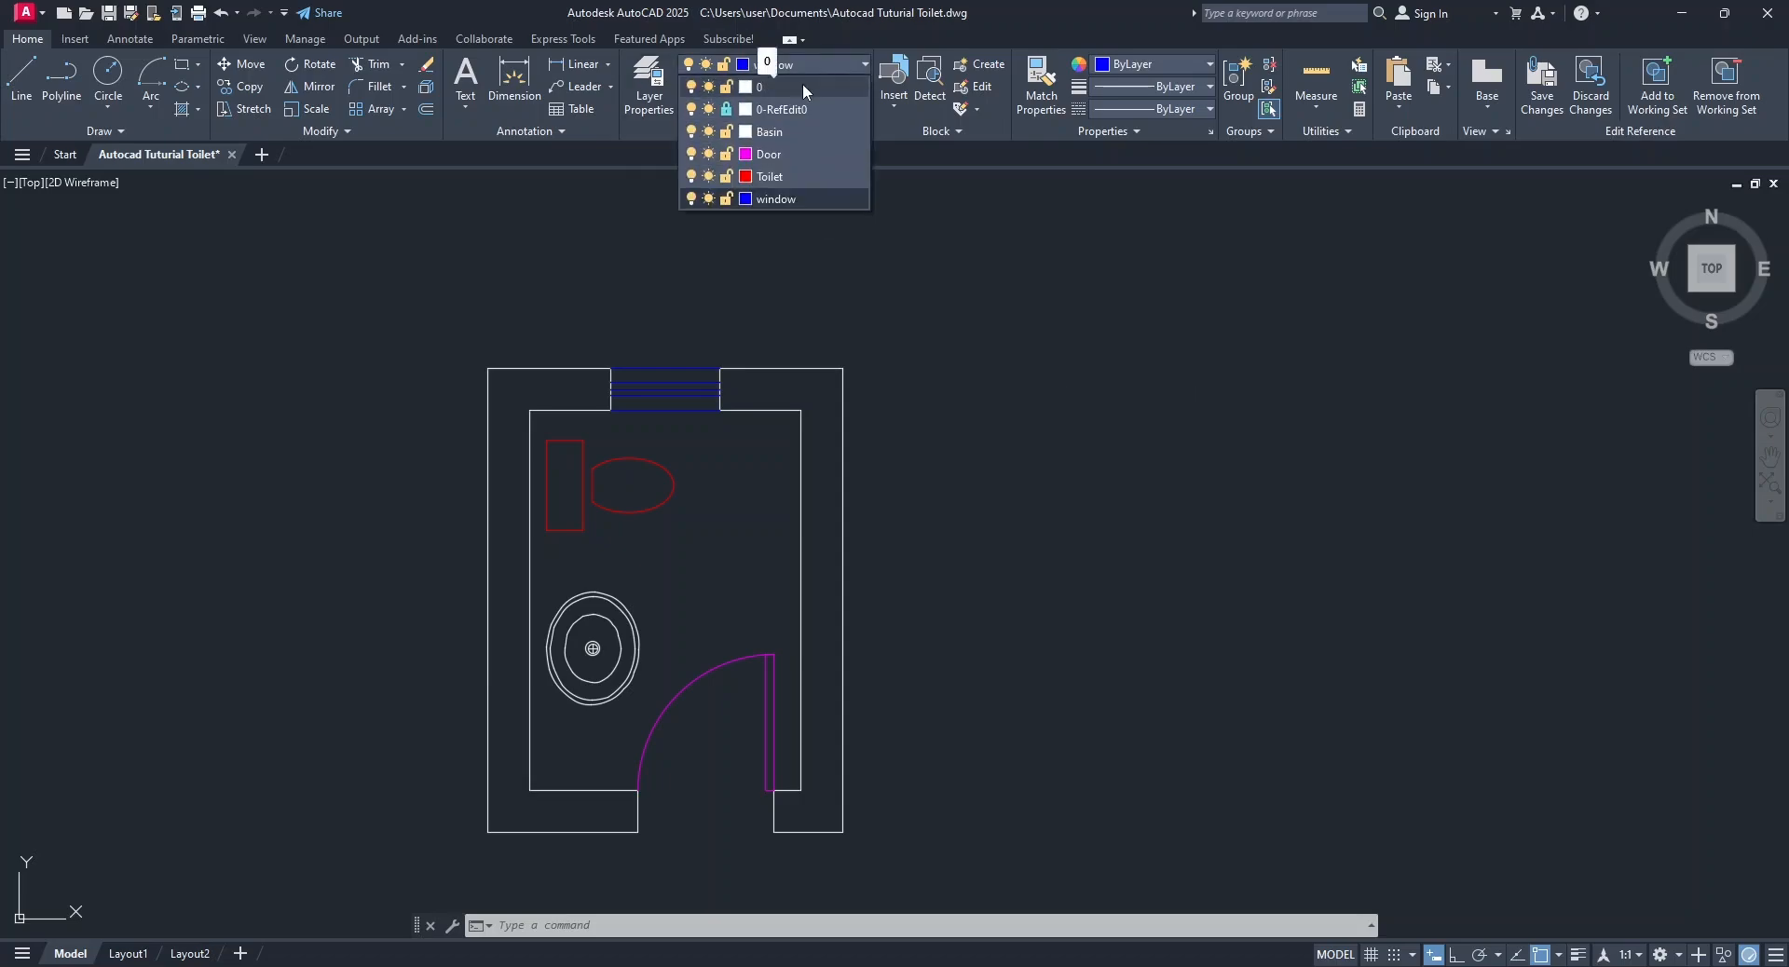
click(802, 86)
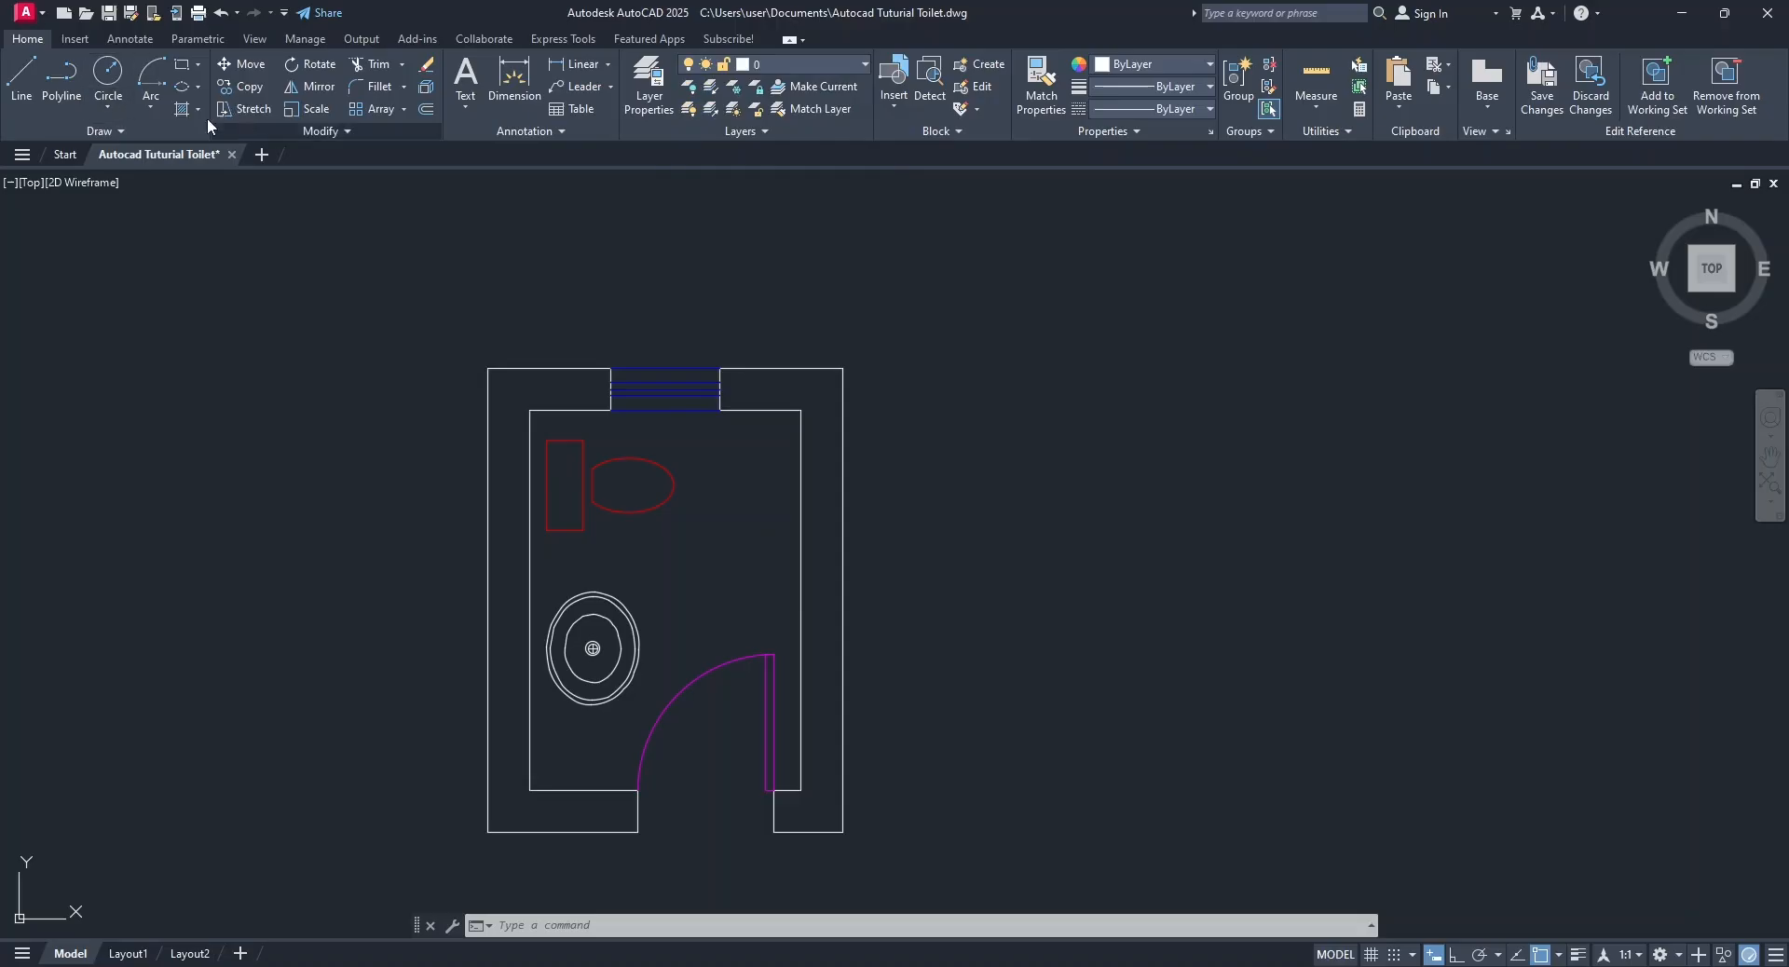
Hatch both wall sections of the toilet with the SOLID pattern in dark grey 99,100,102.
click(179, 111)
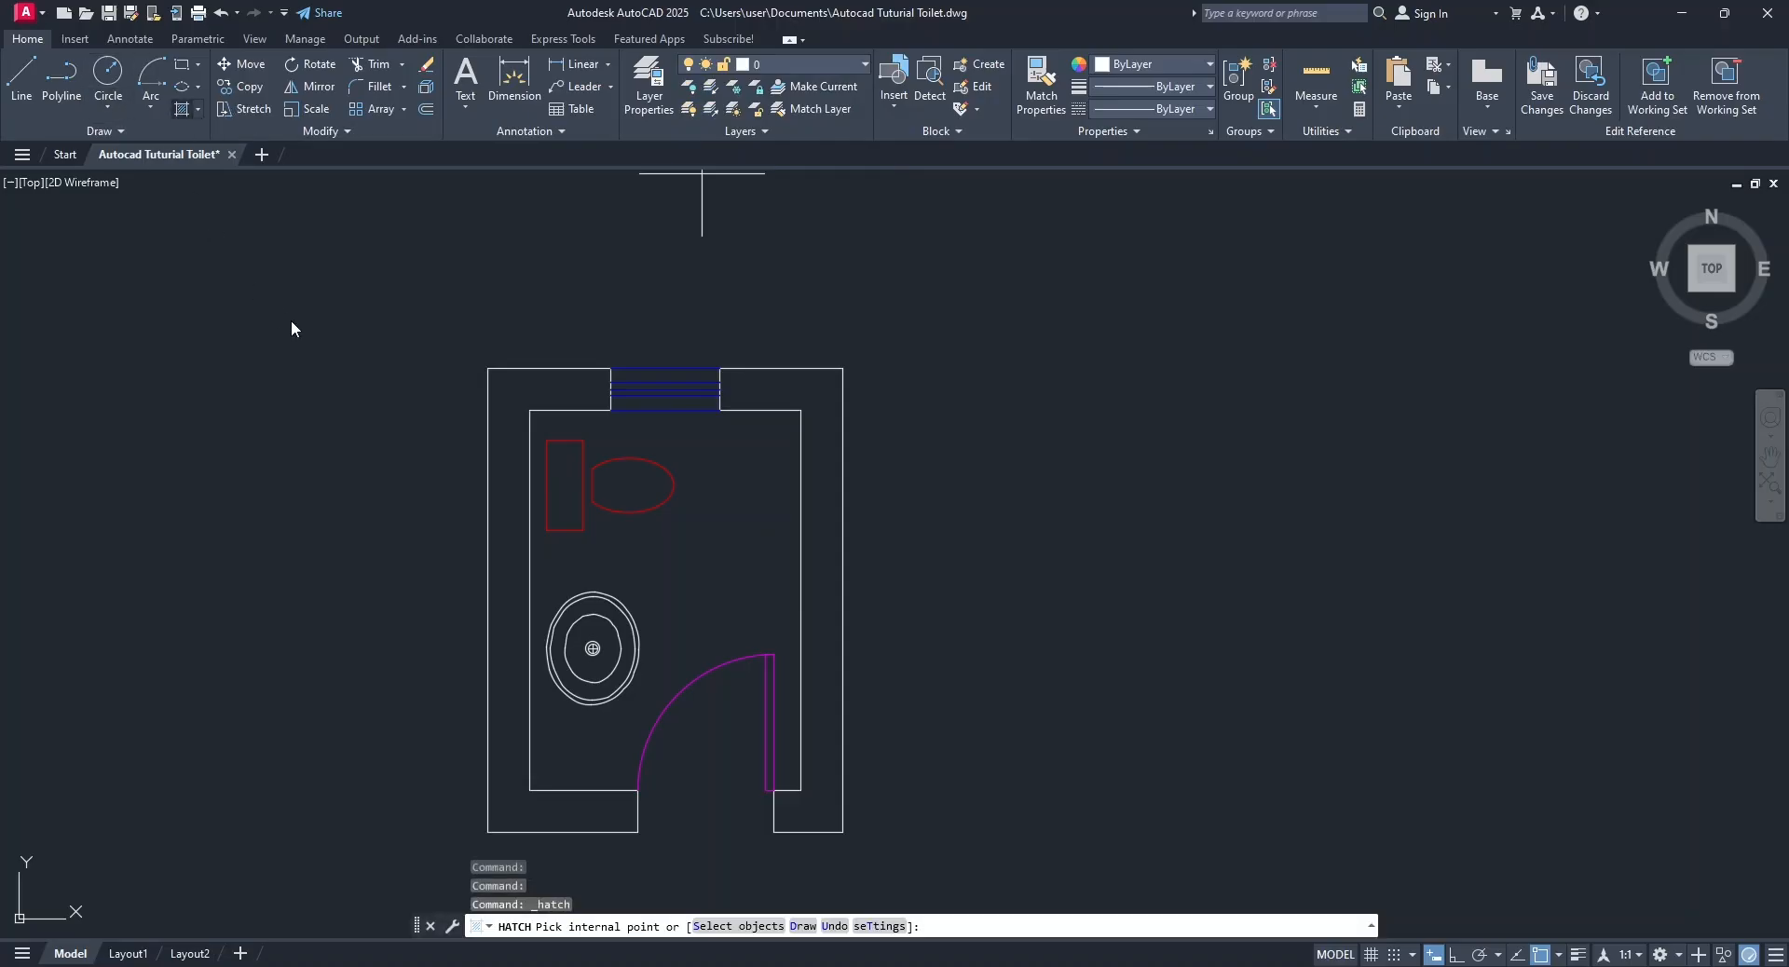
click(170, 90)
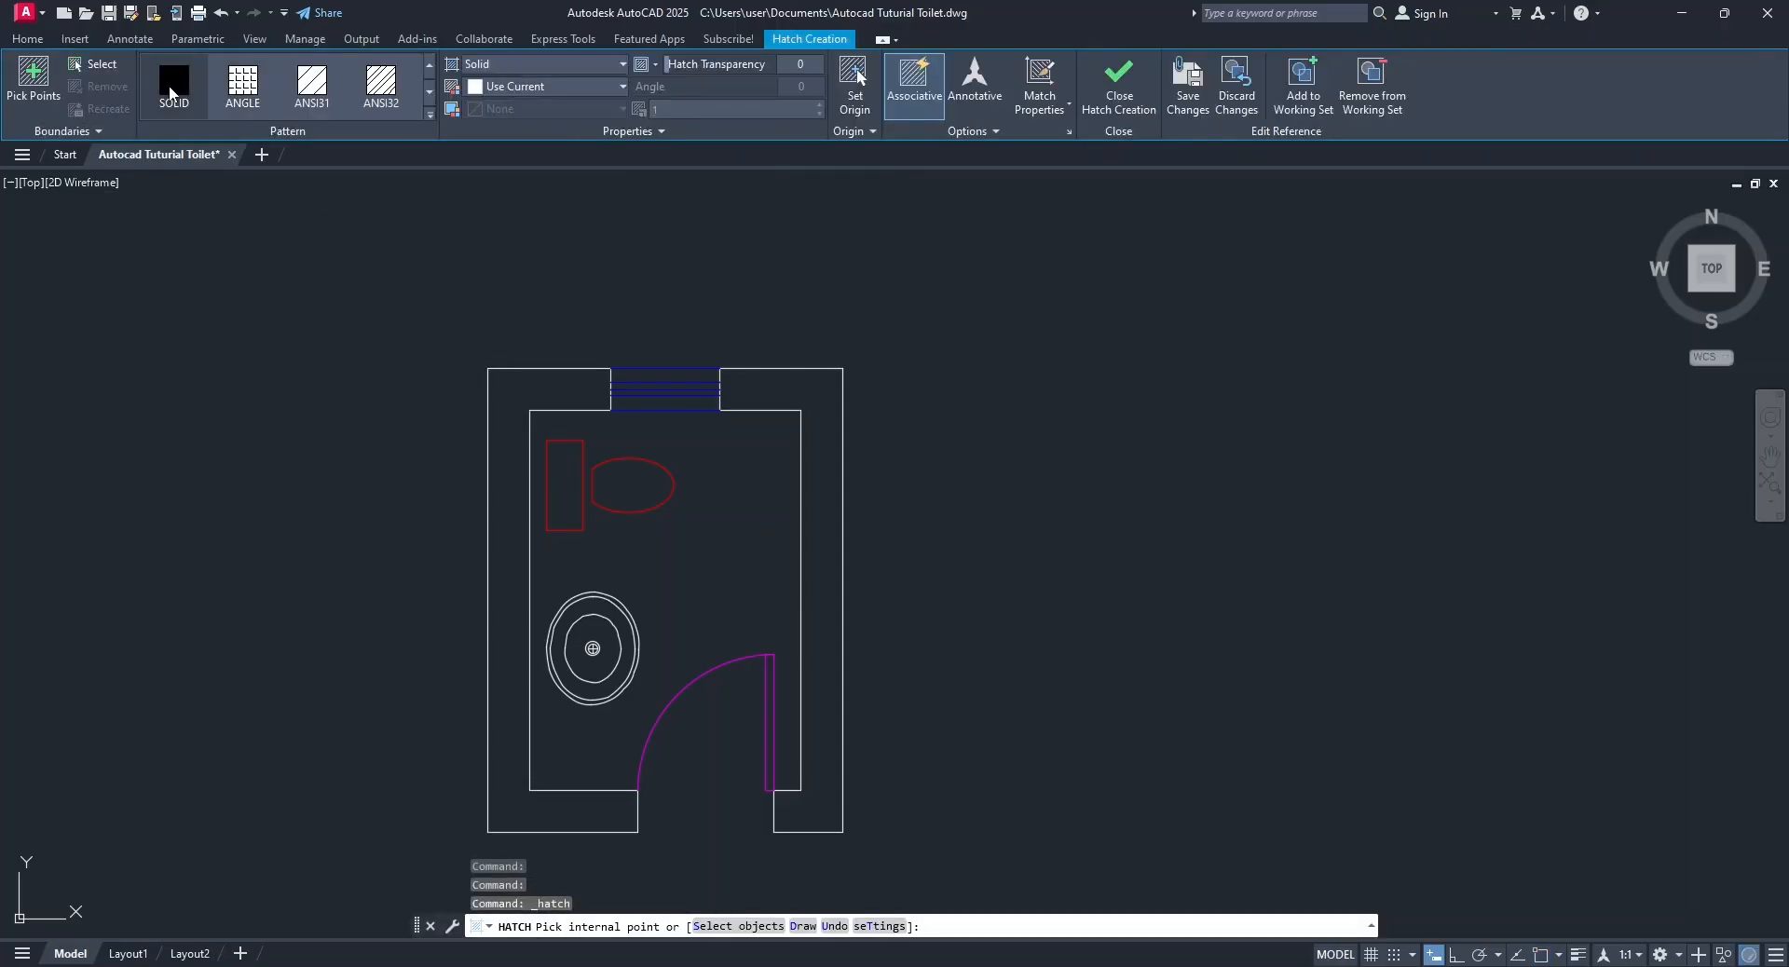
click(551, 82)
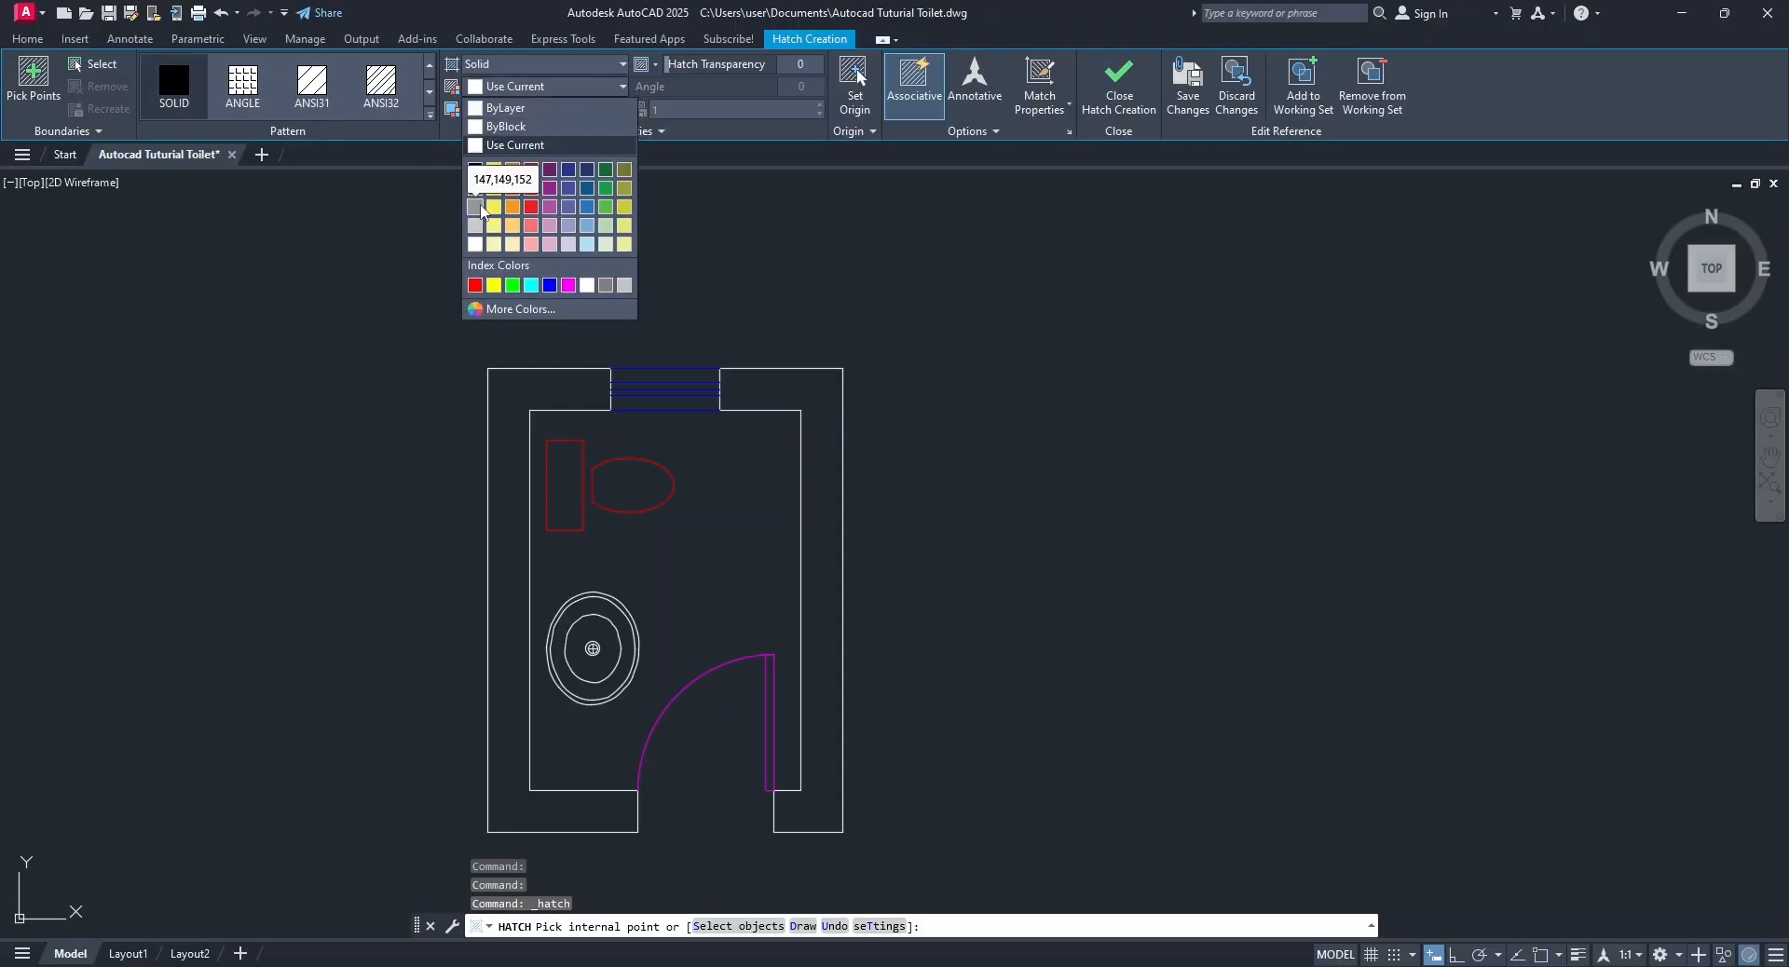
click(475, 188)
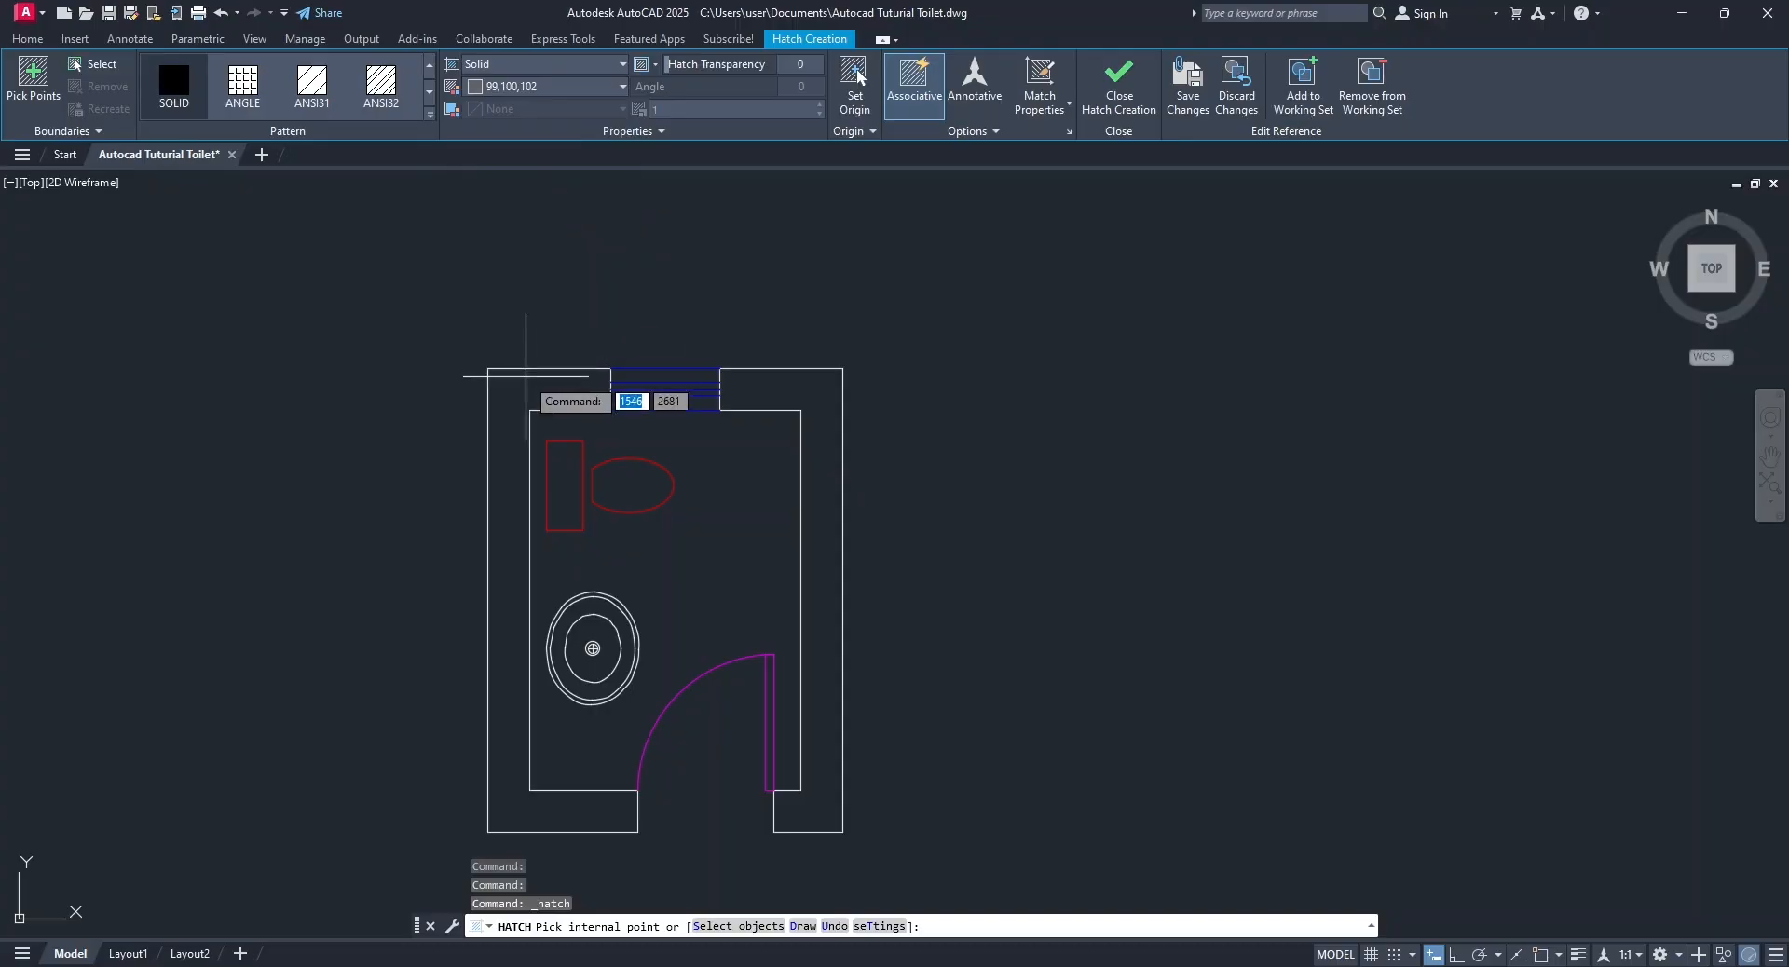
click(521, 390)
click(785, 394)
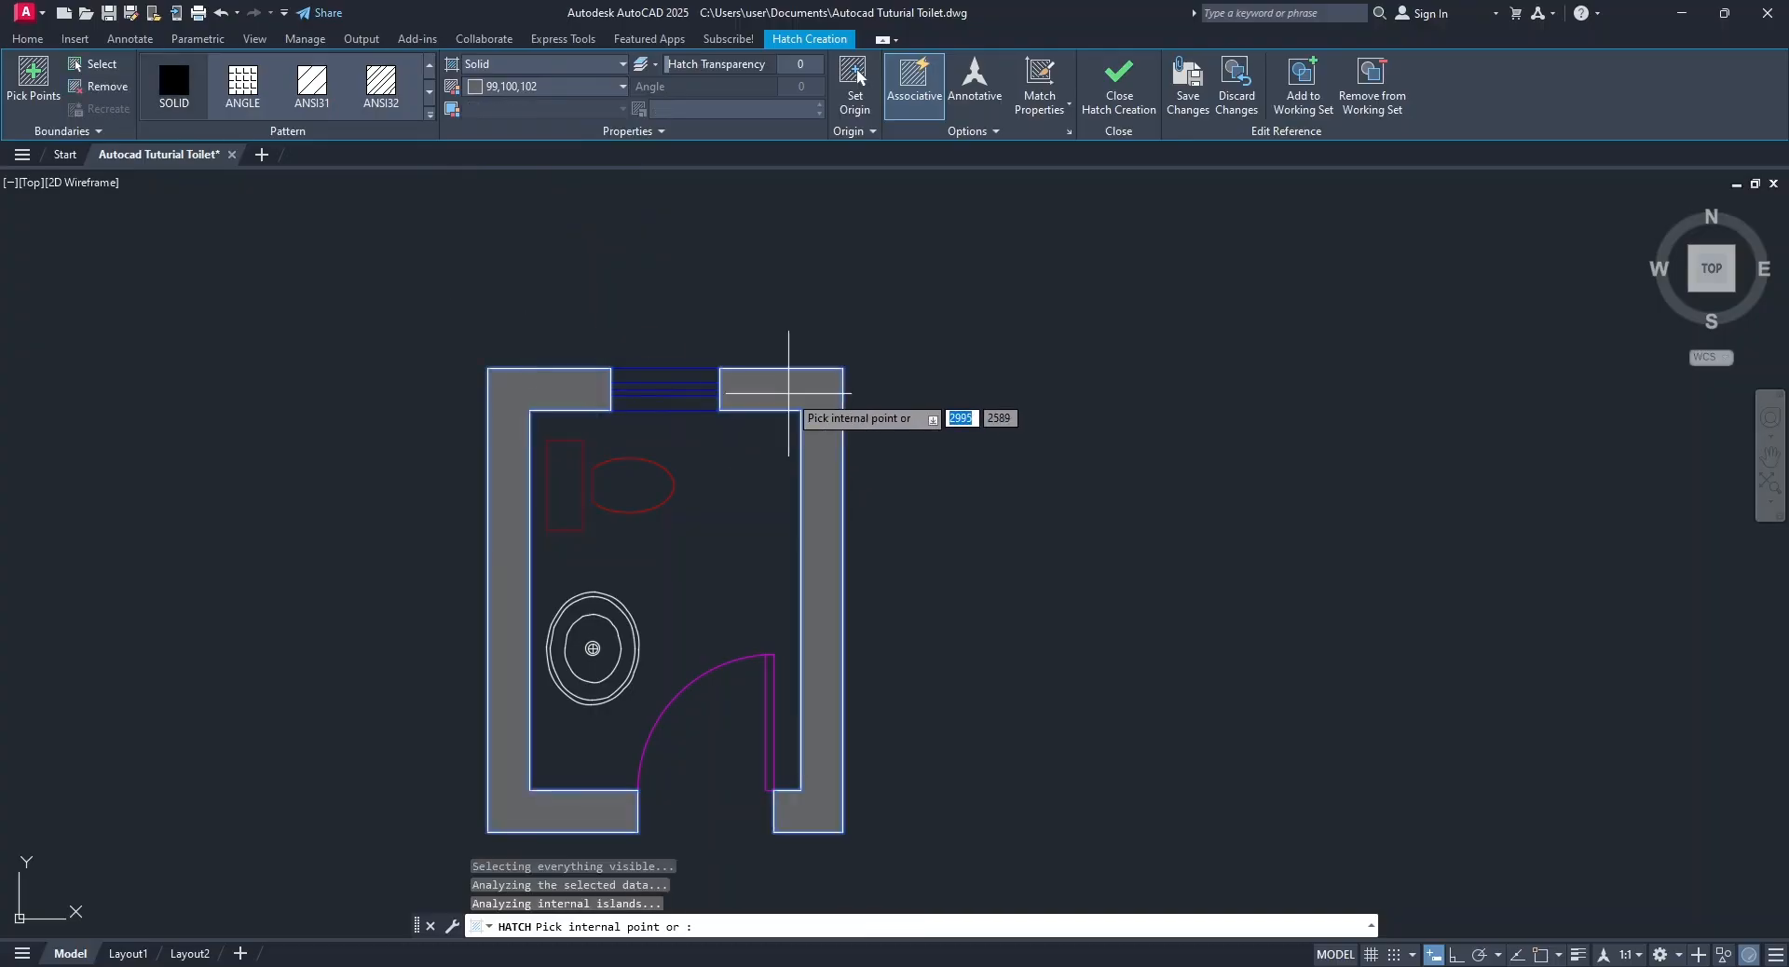
click(1118, 82)
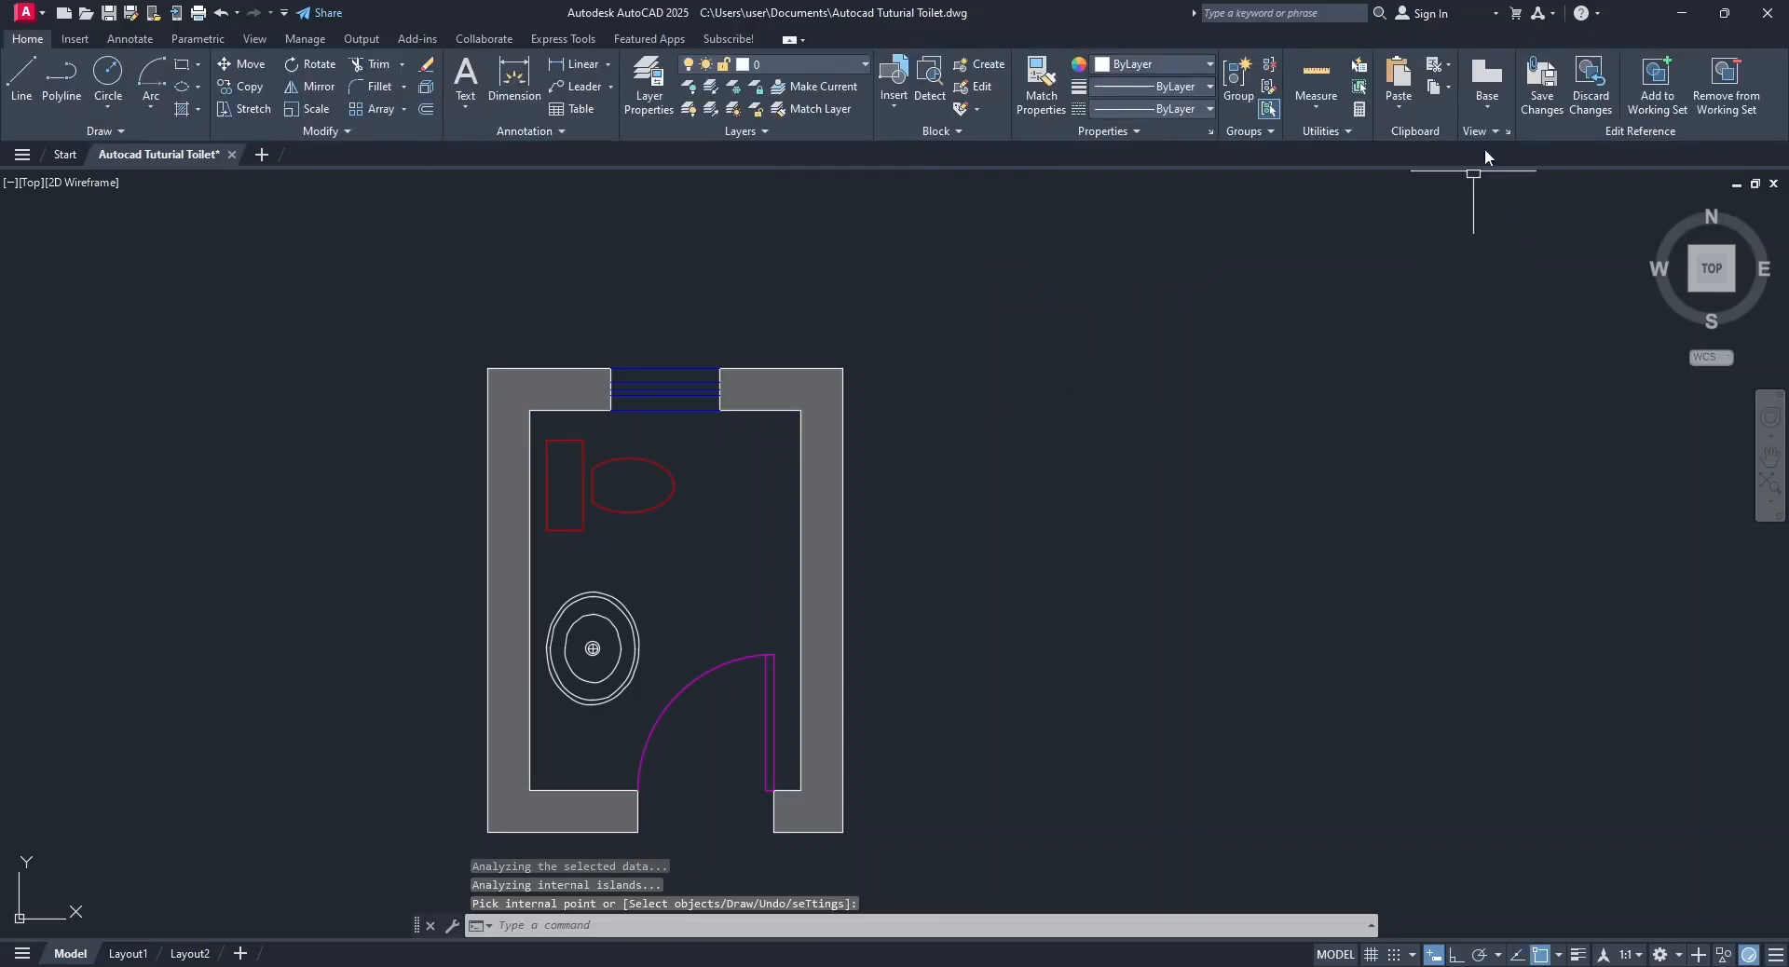
Save the in-place edits back to the Bathroom block and save the drawing.
click(1544, 92)
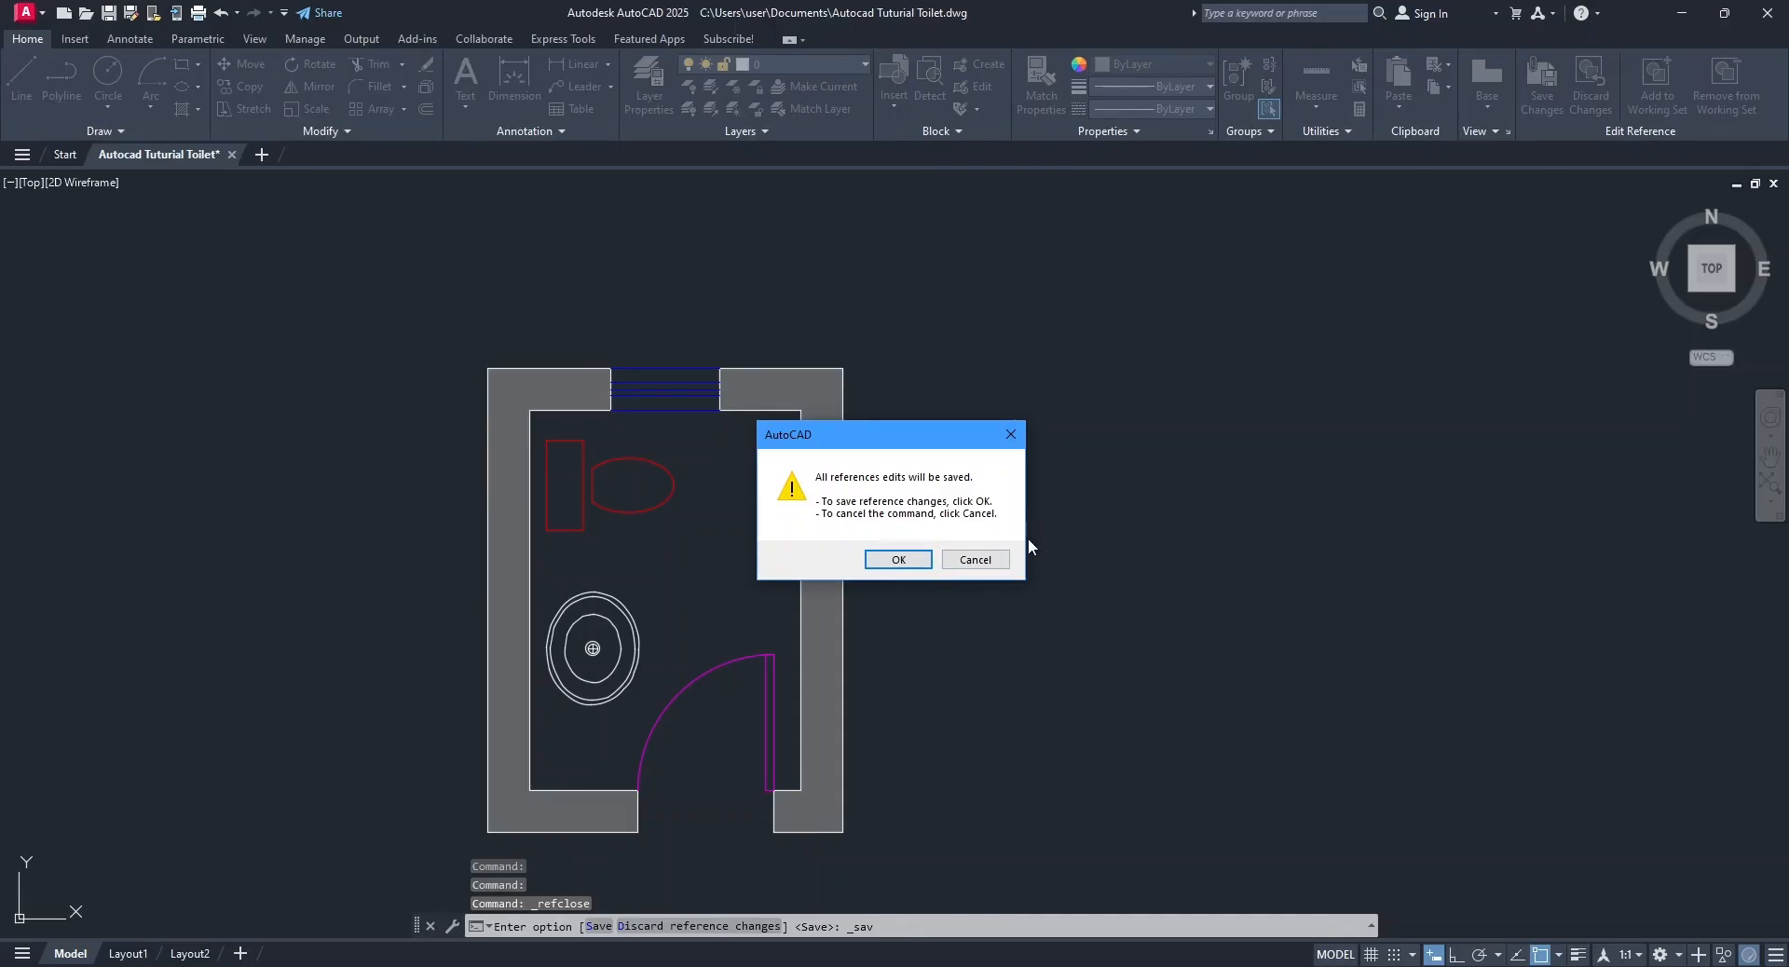
click(900, 558)
scroll(997, 599, down, 2)
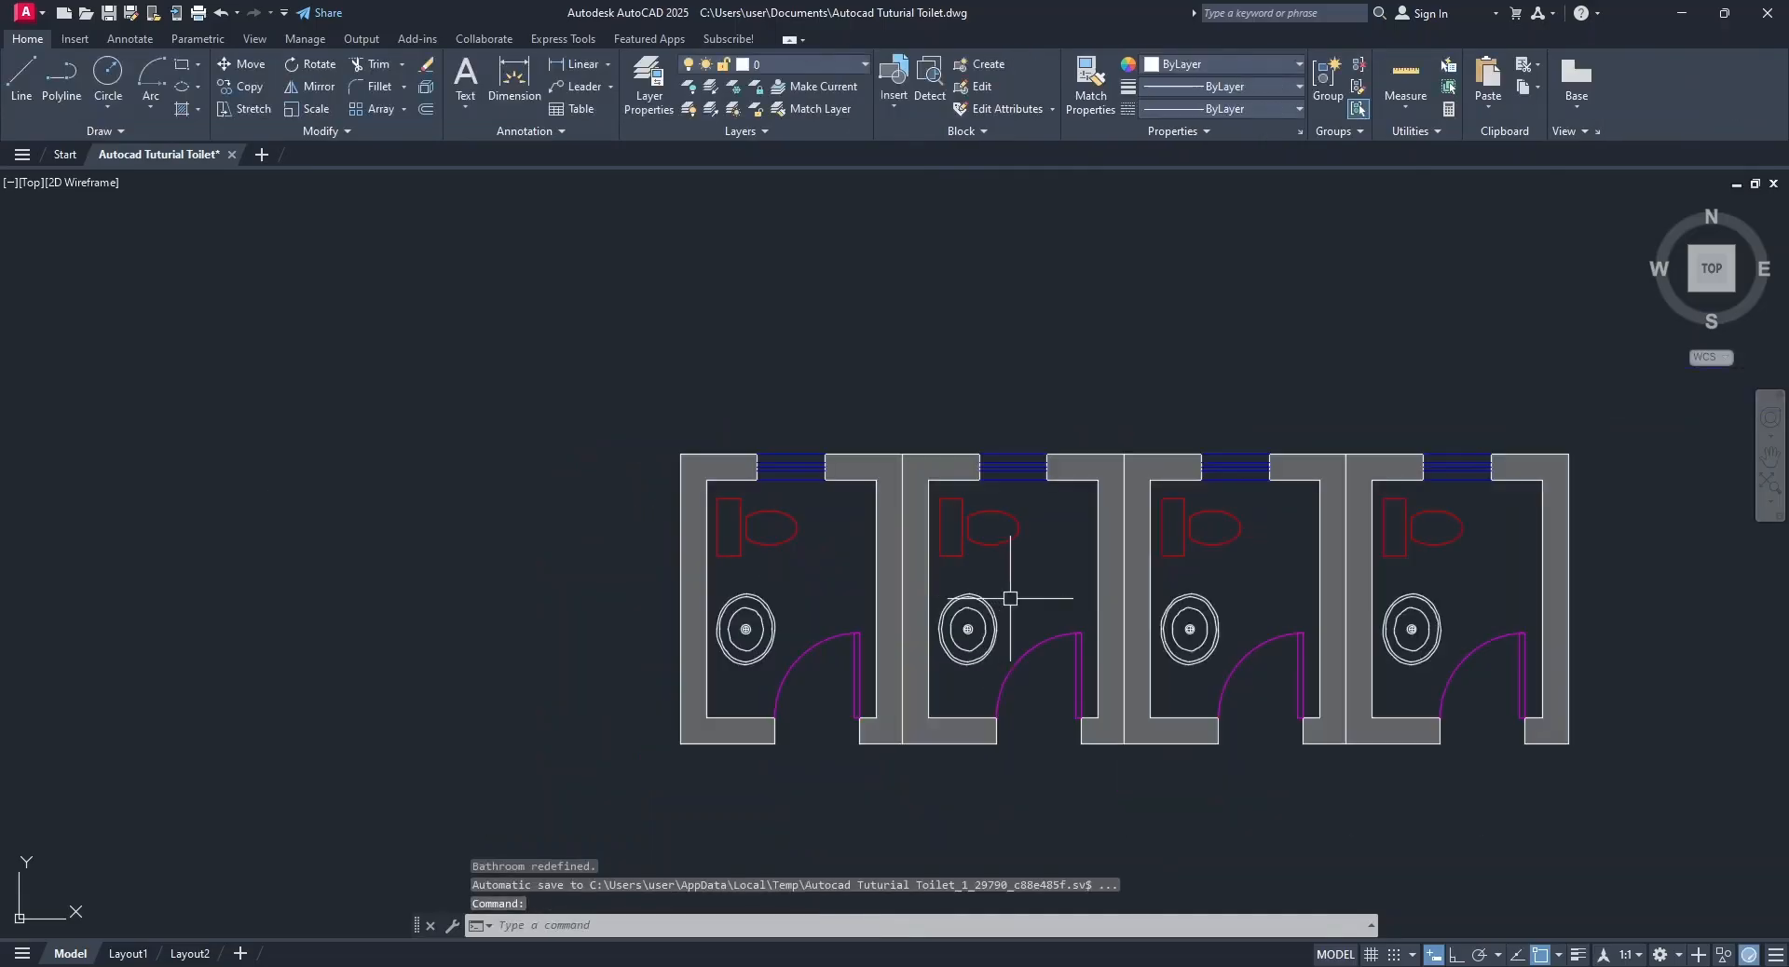
middle_drag(1527, 638, 1306, 594)
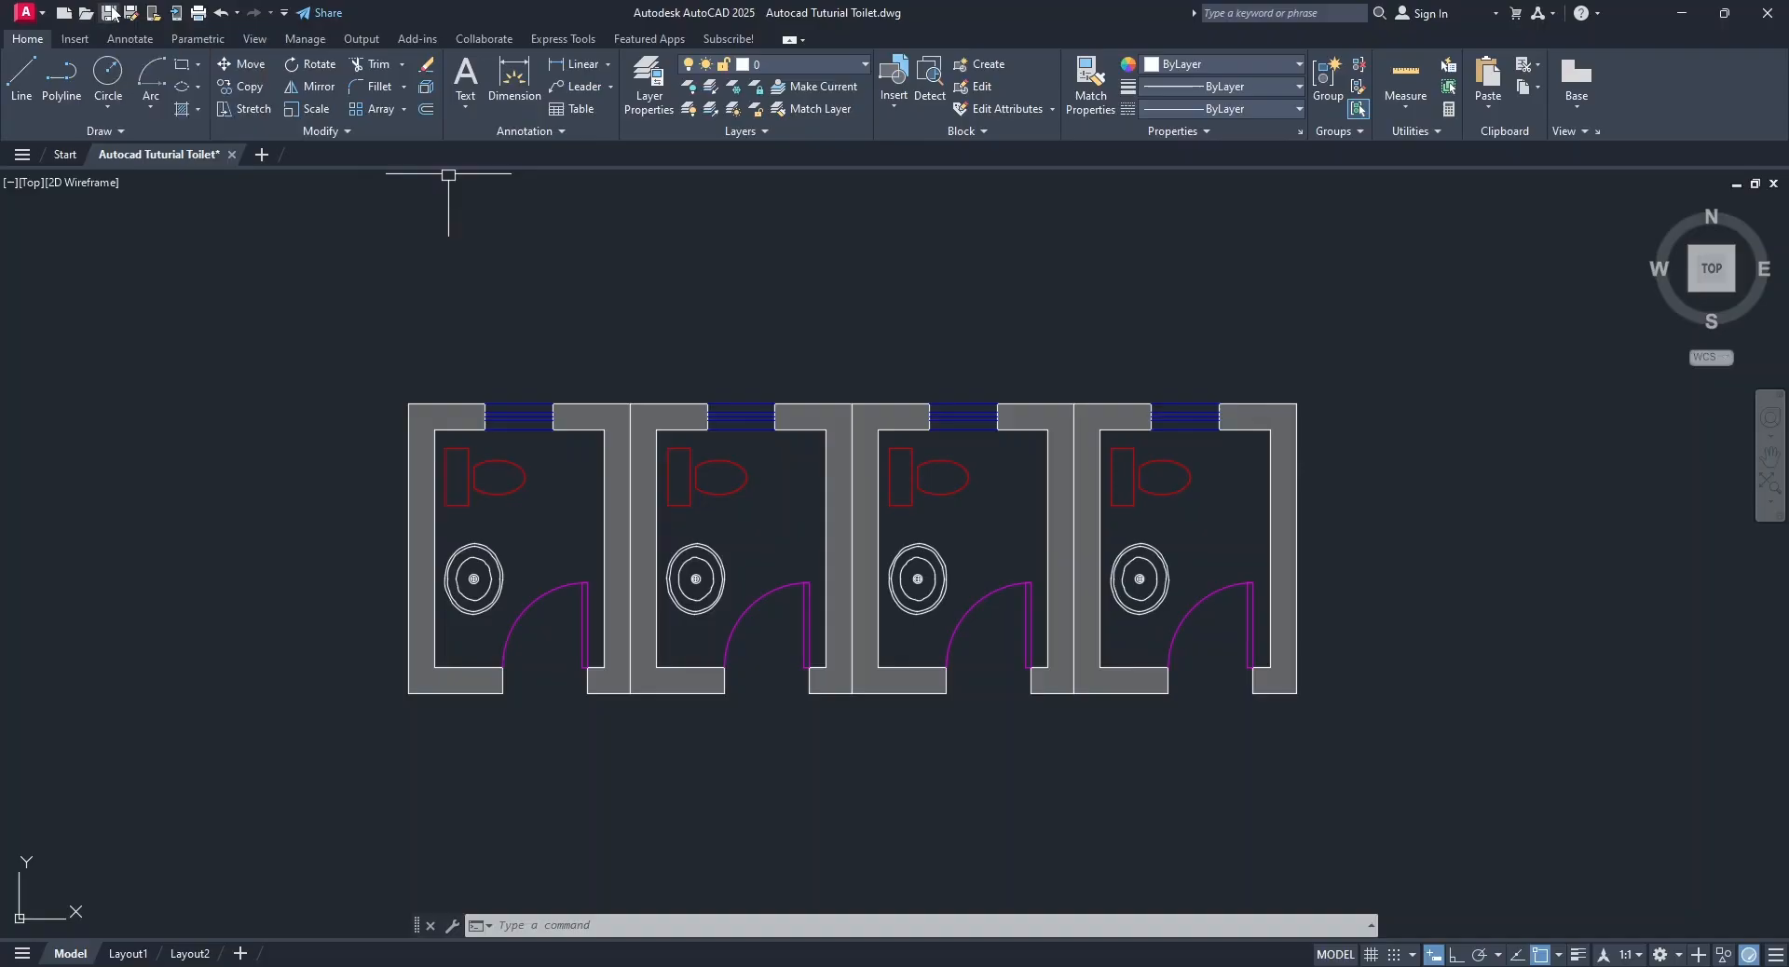
key(ctrl+s)
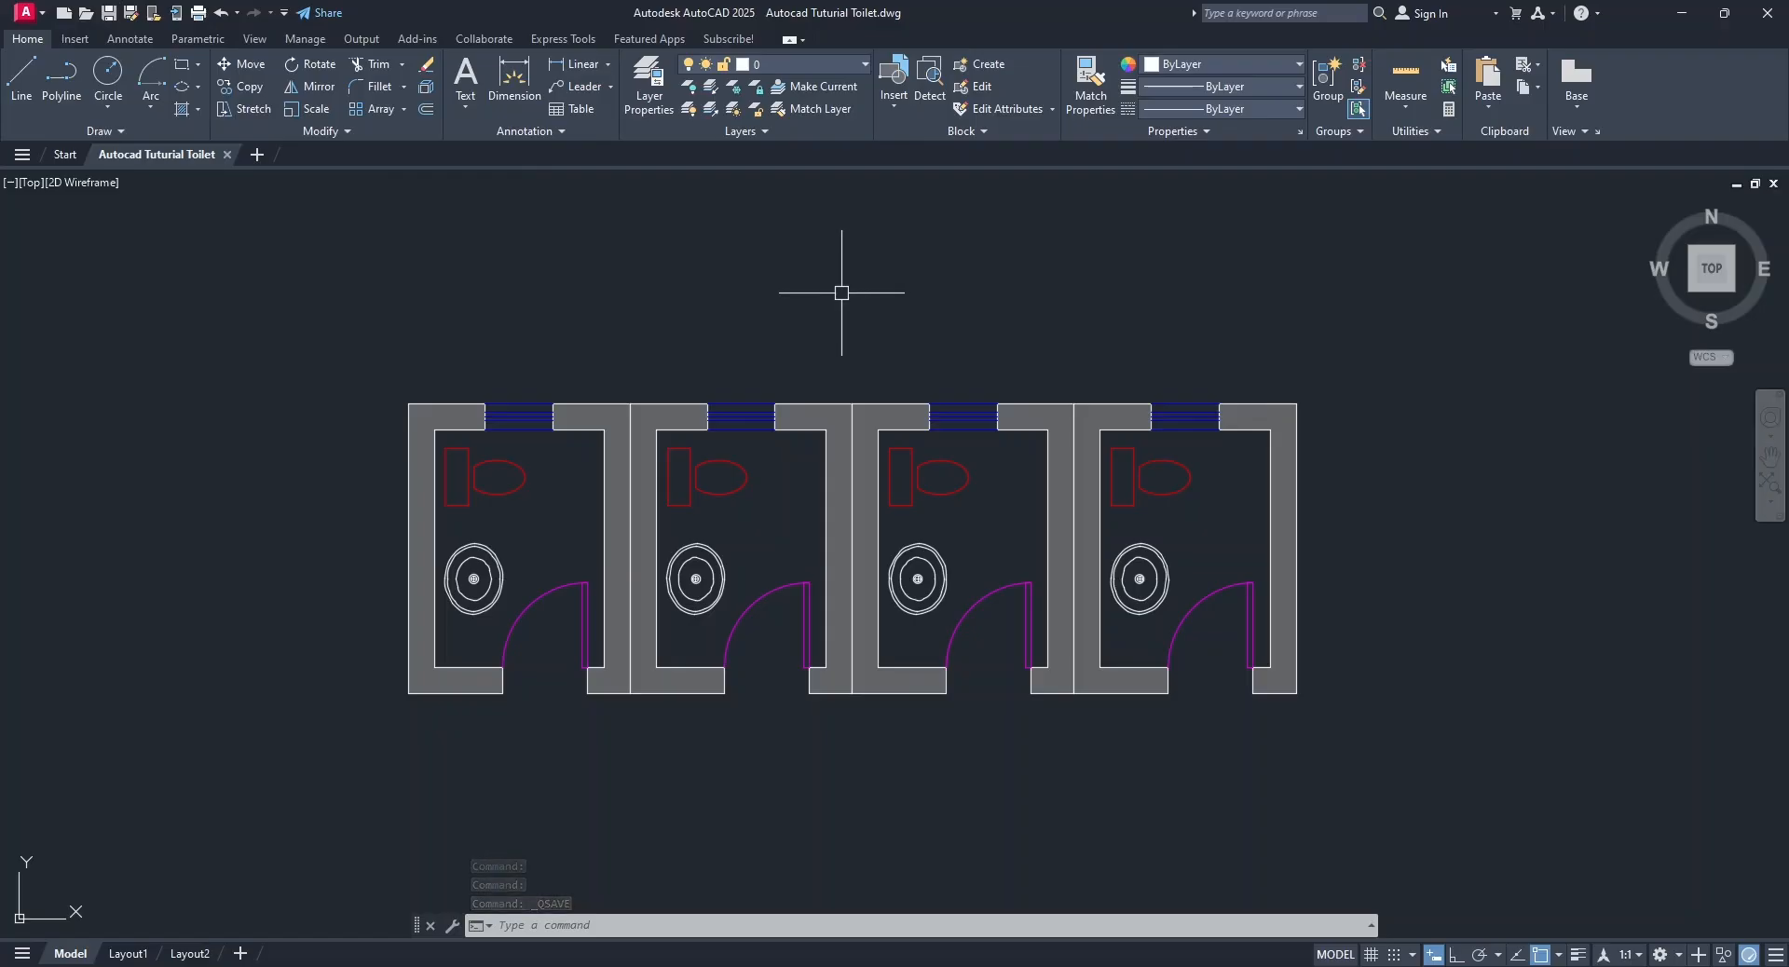
Place the single-line text TOILET above the first toilet's upper wall, with height 3 and rotation angle 0.
click(466, 108)
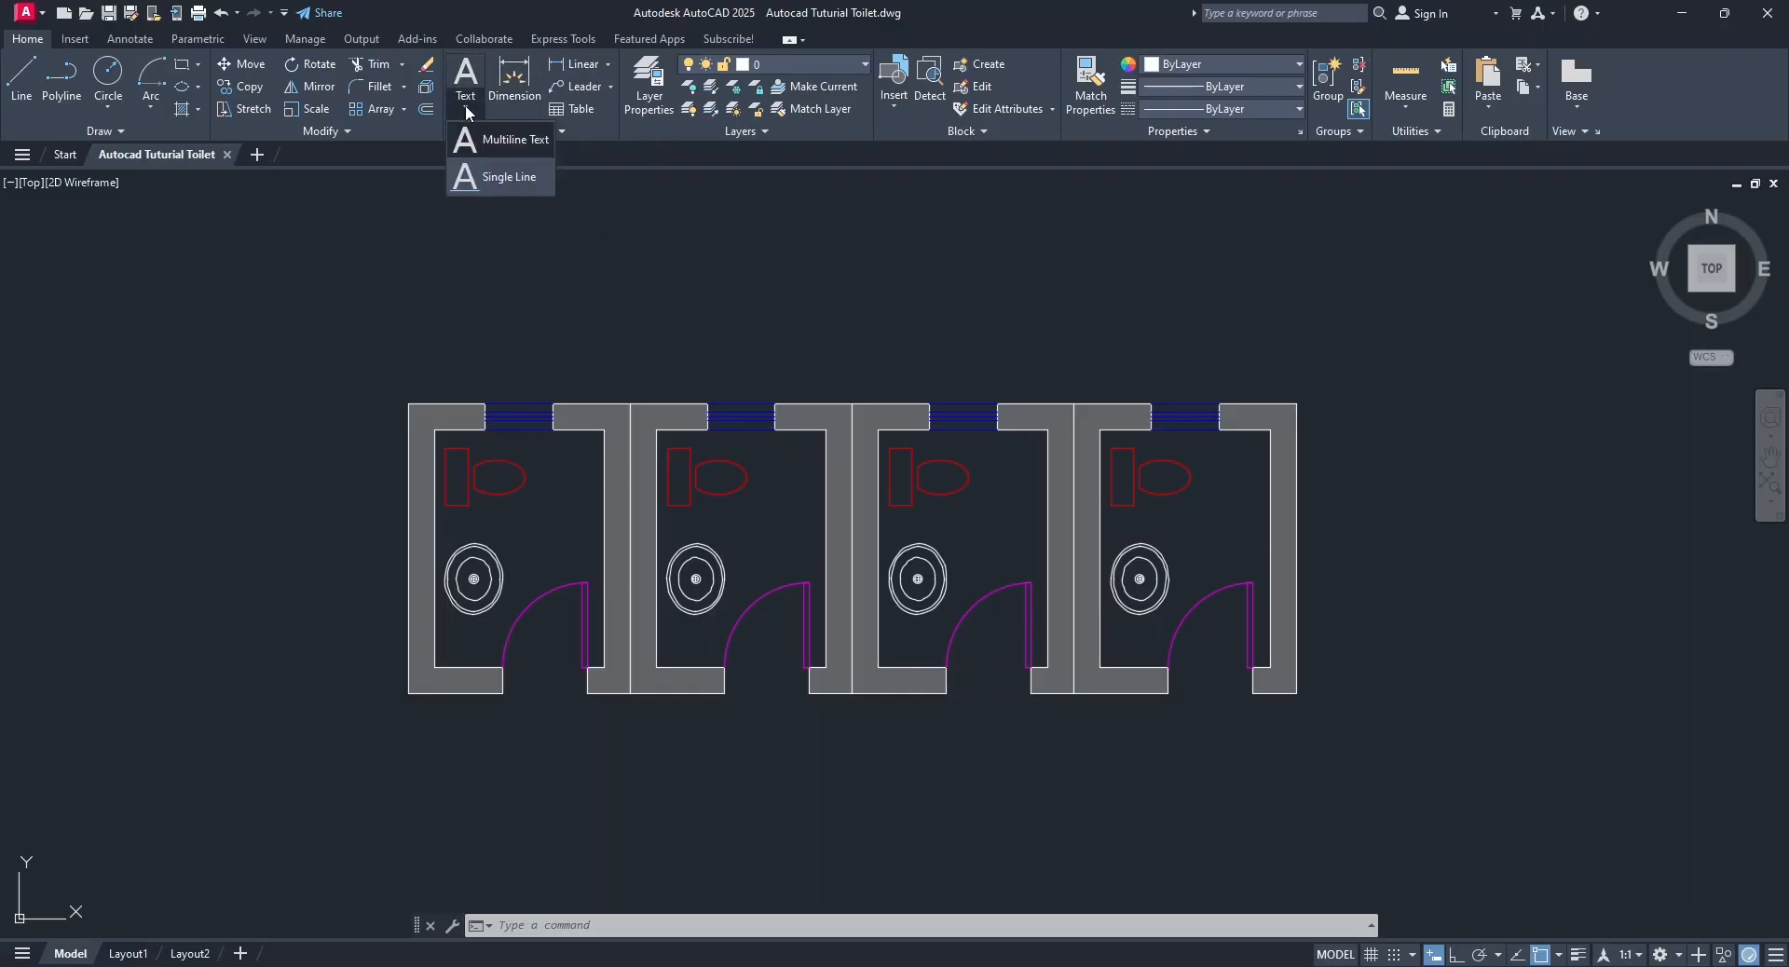
click(494, 177)
click(463, 374)
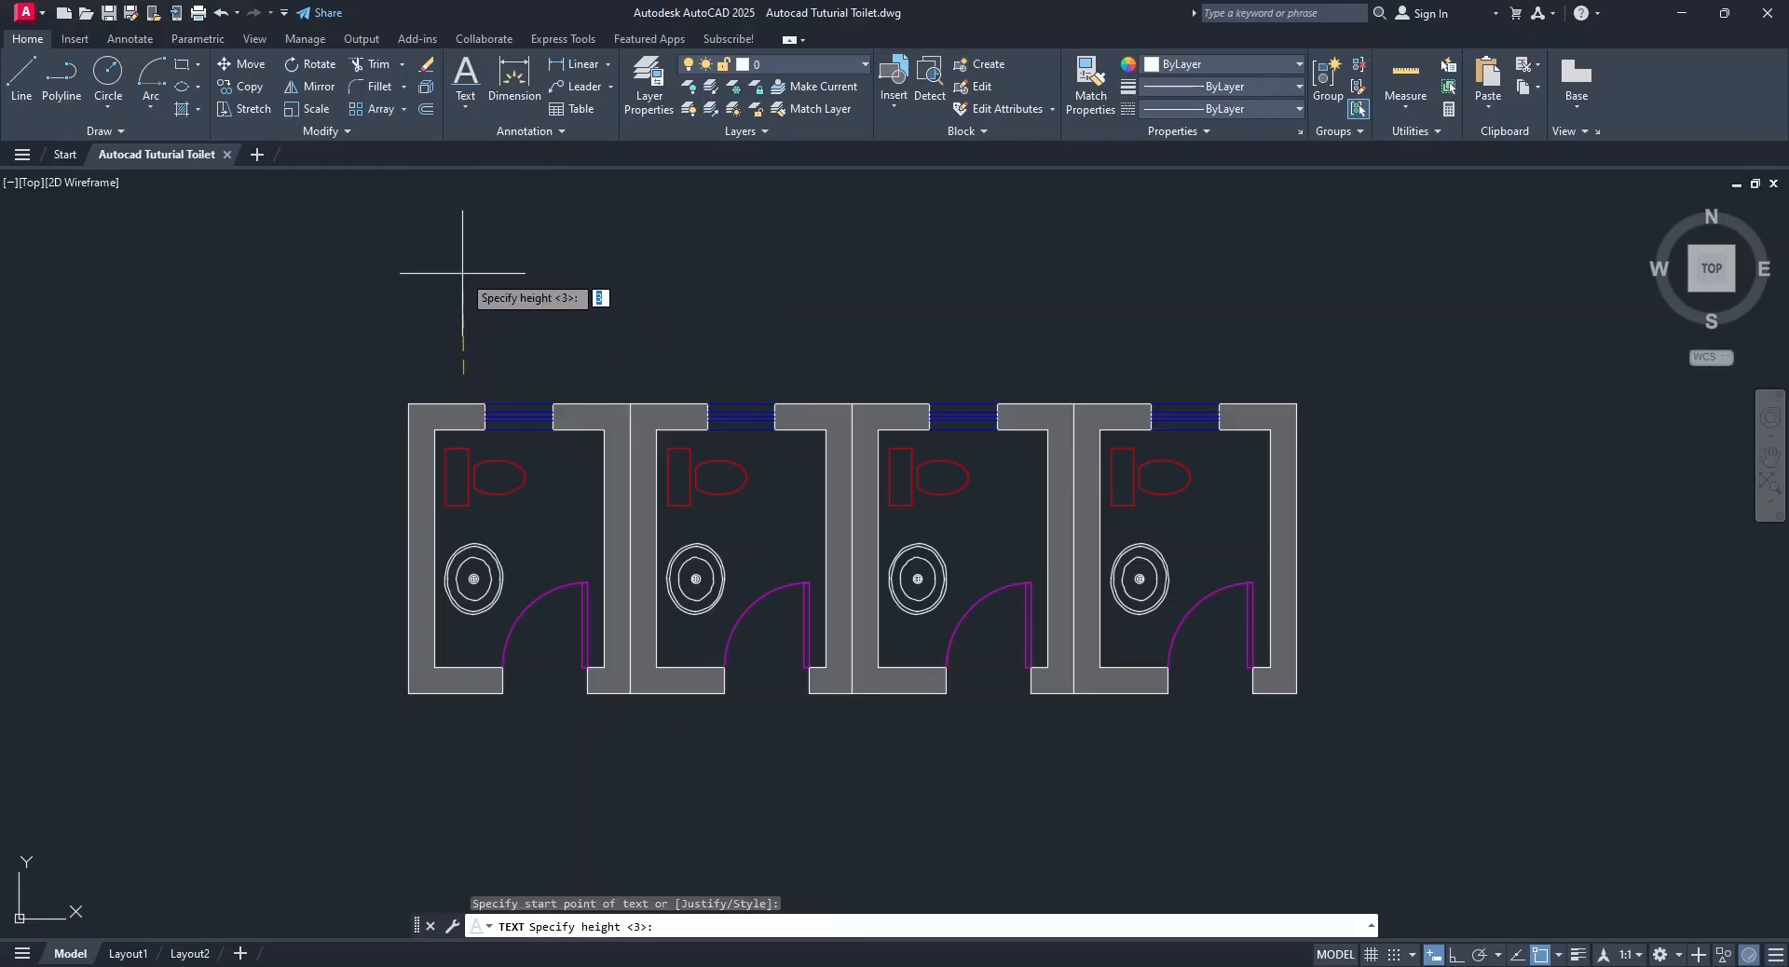
key(Return)
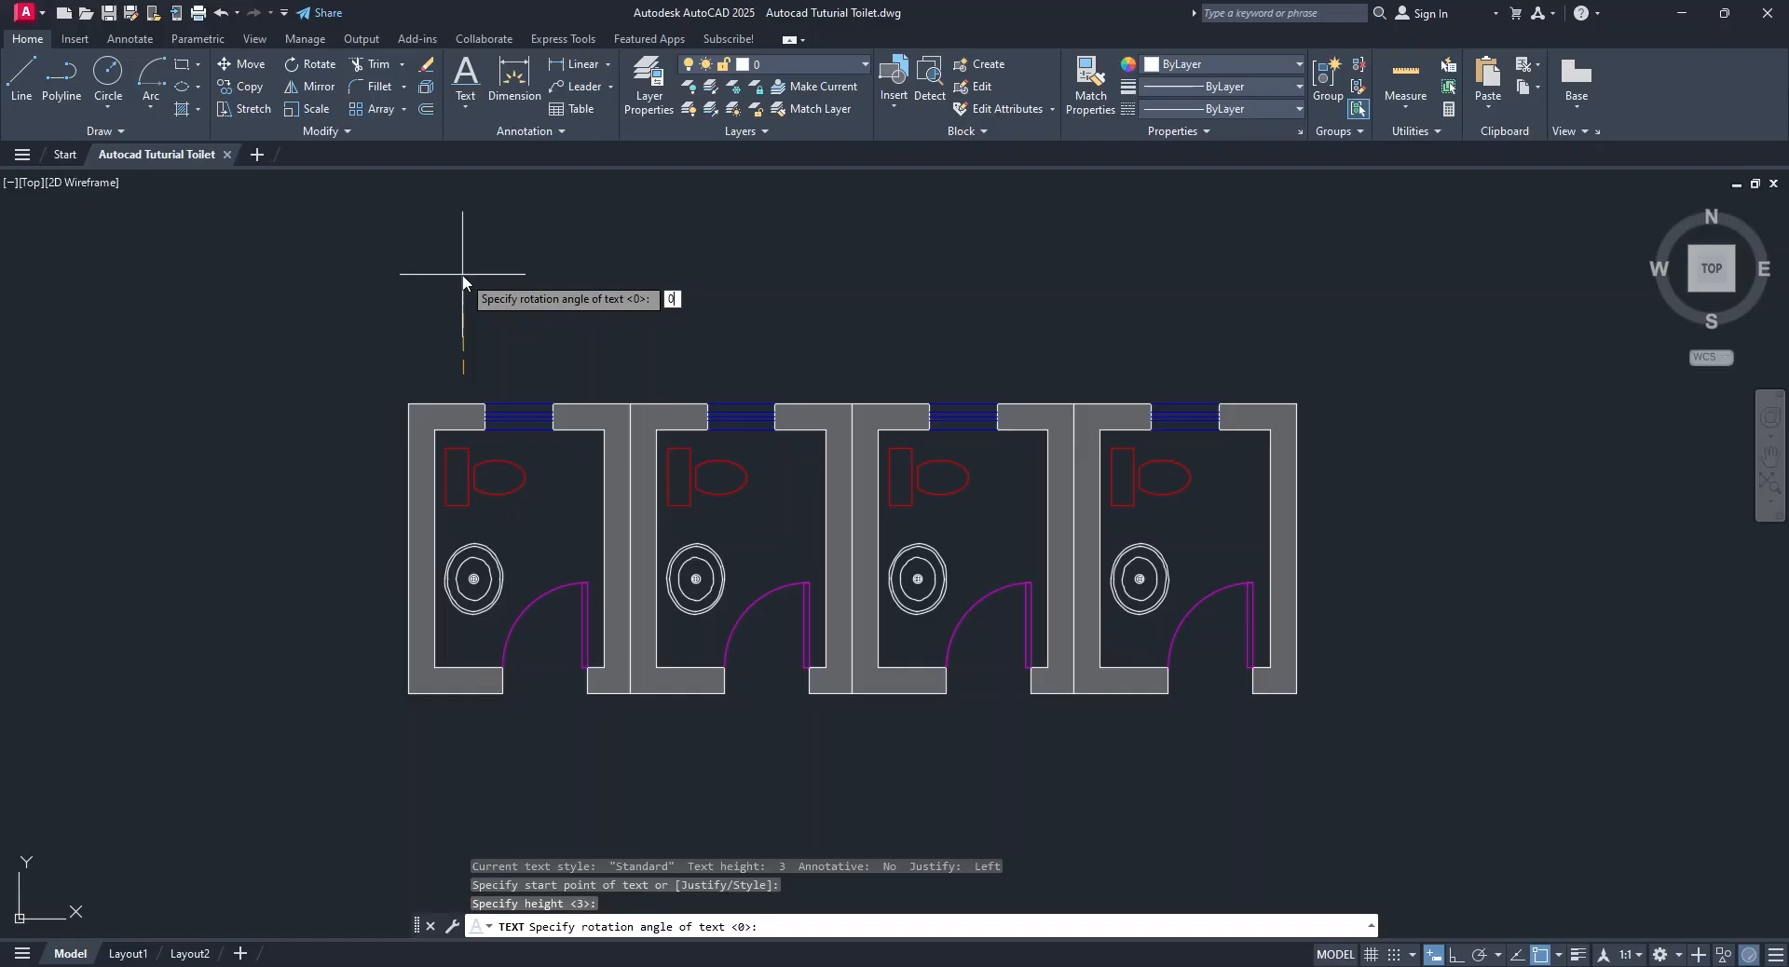
text(0)
key(Return)
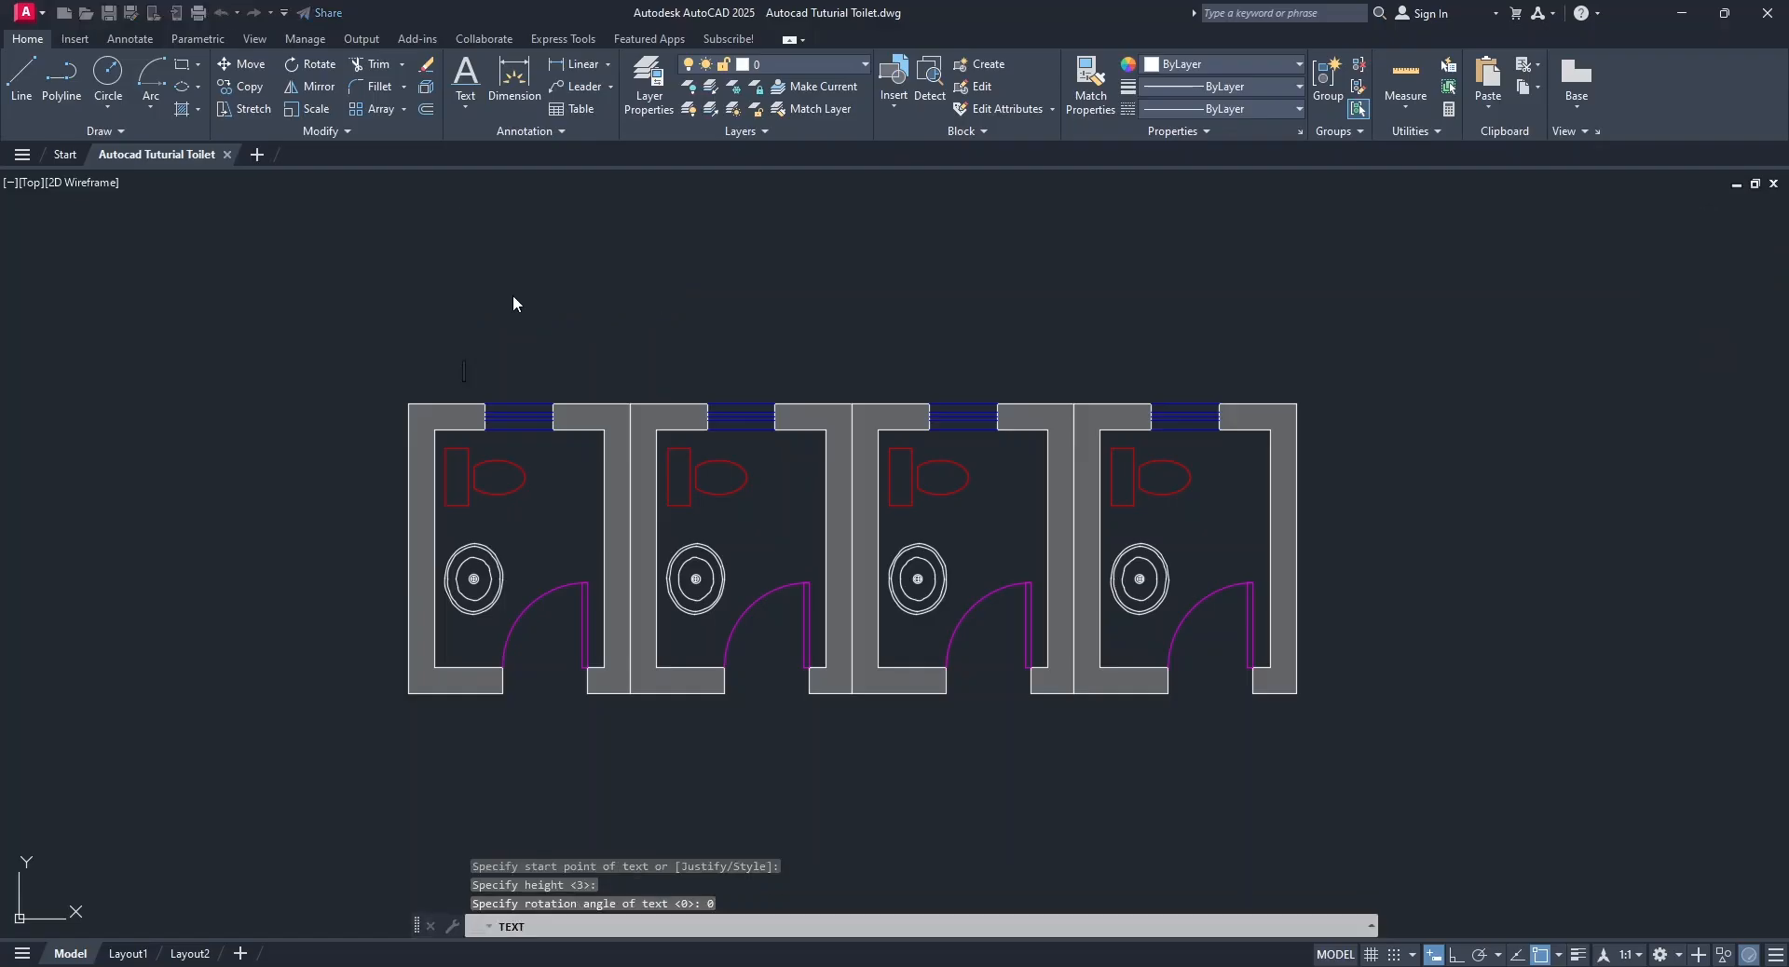
text(TOILET)
key(Return)
key(Escape)
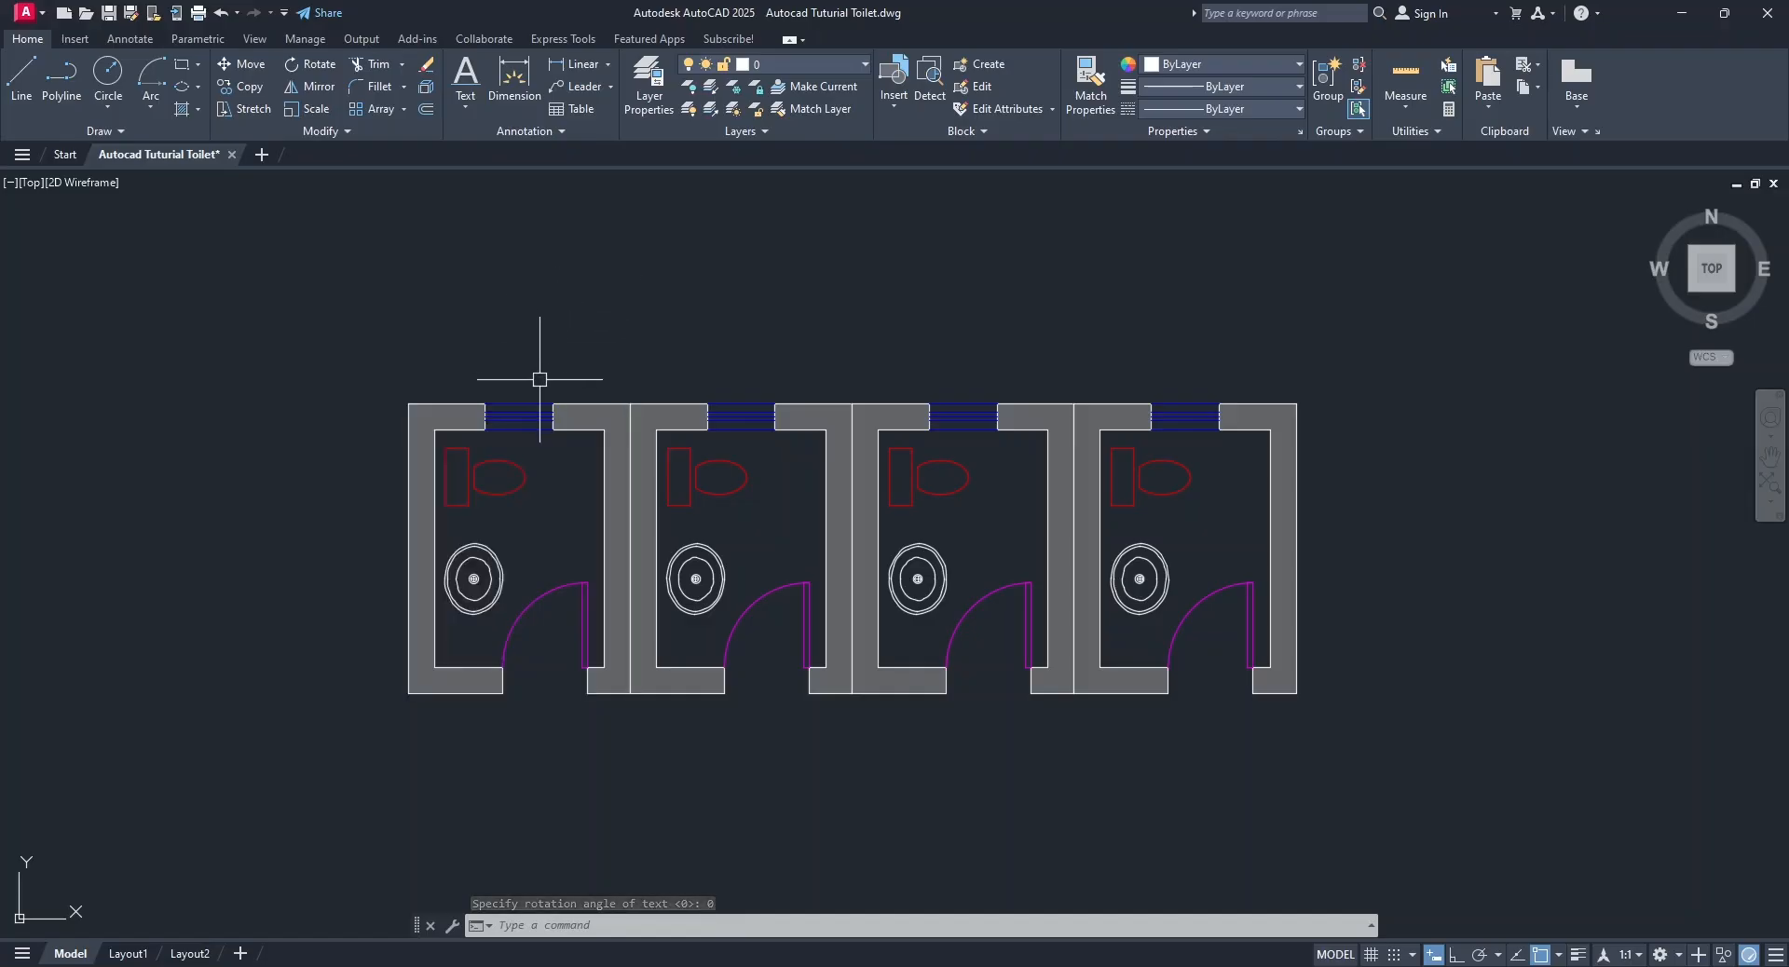
Set the height of the small TOILET text above the first toilet to 300 in its properties.
scroll(503, 388, up, 4)
scroll(354, 346, up, 8)
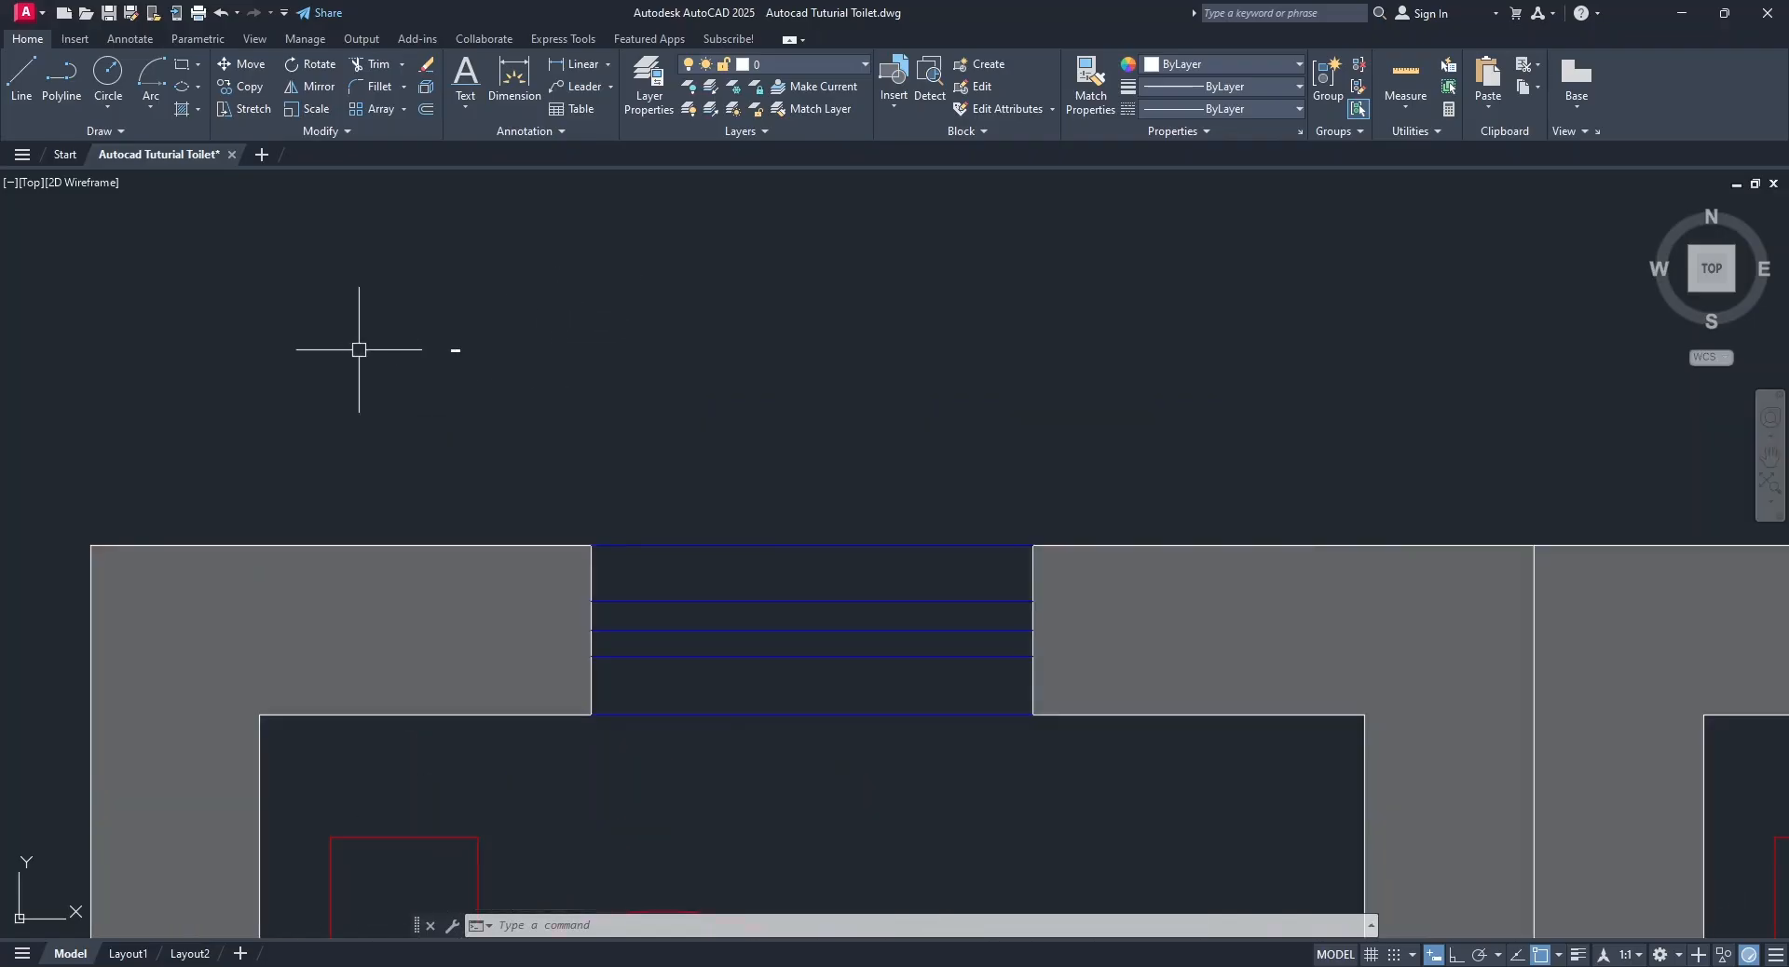
scroll(472, 347, down, 4)
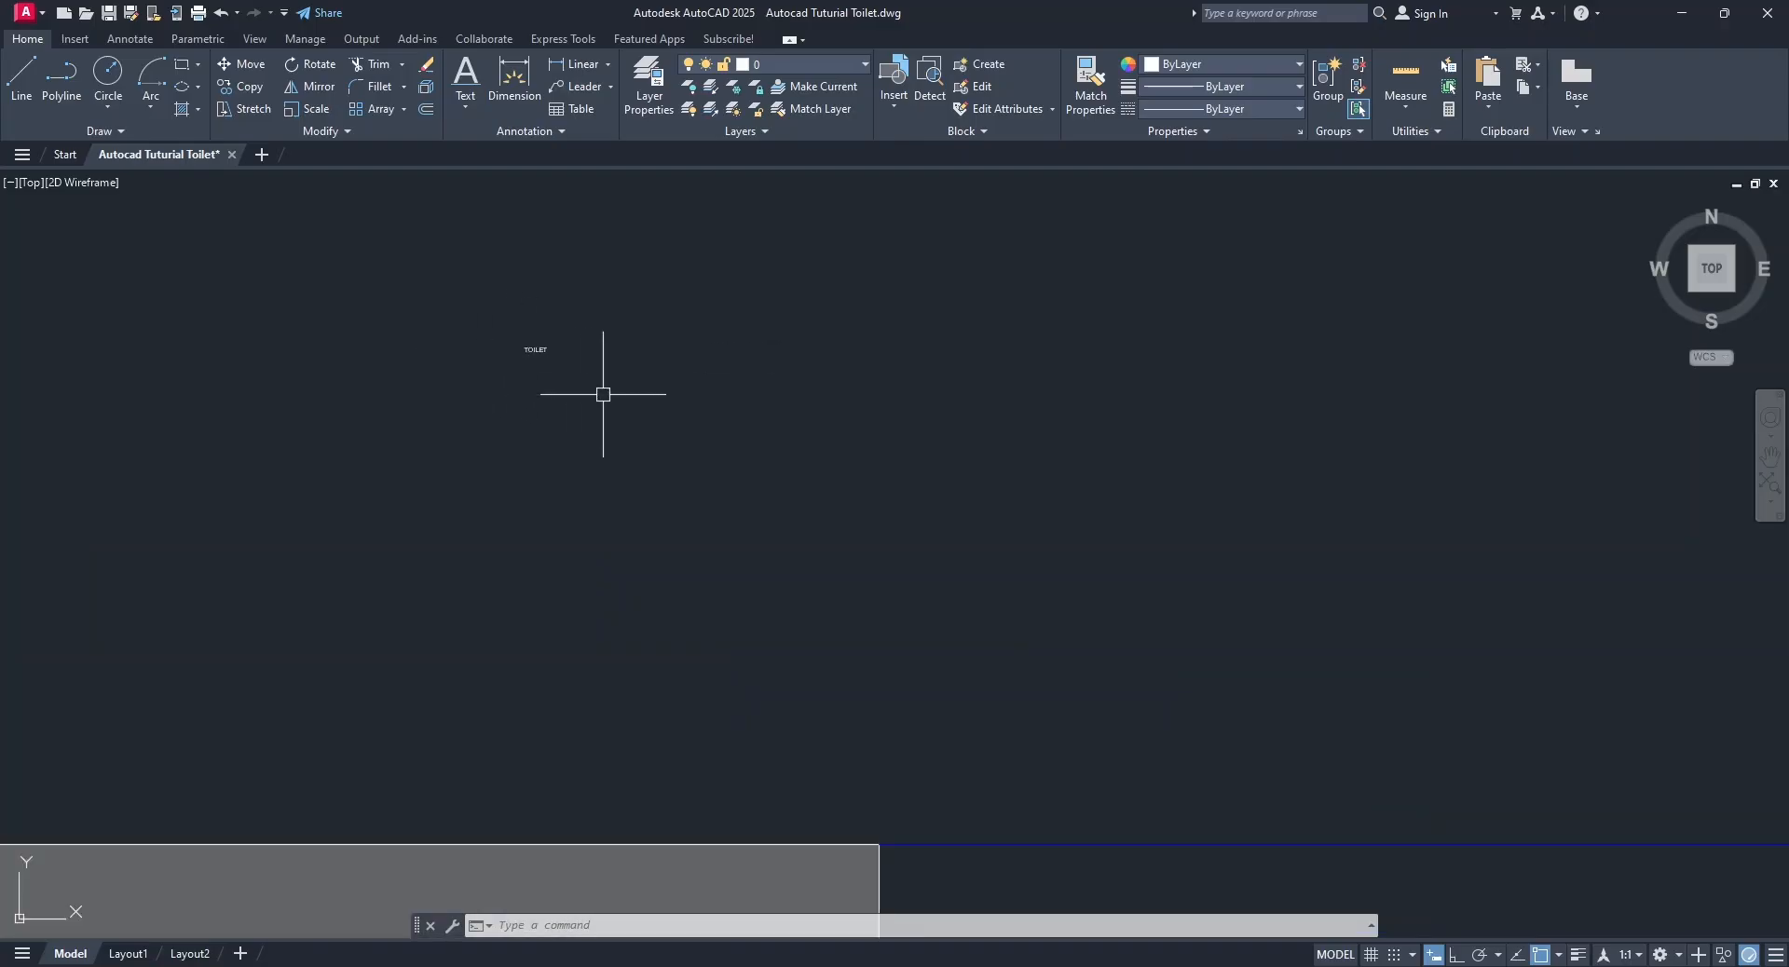
key(Escape)
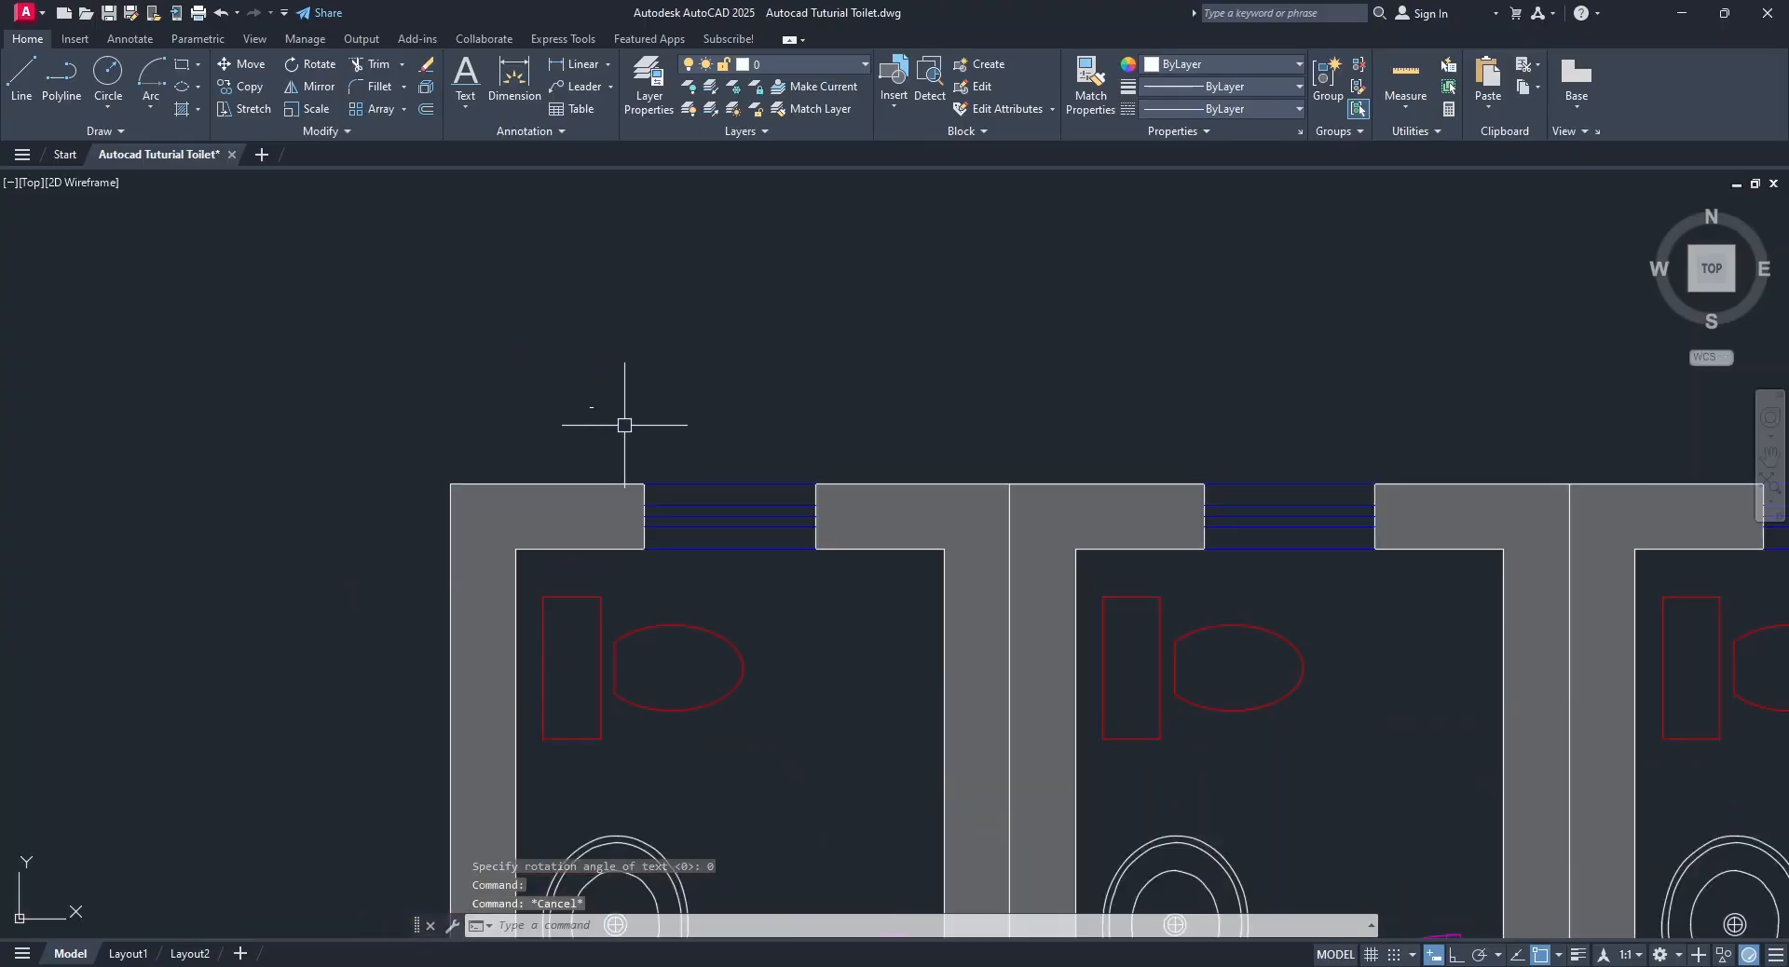
click(645, 432)
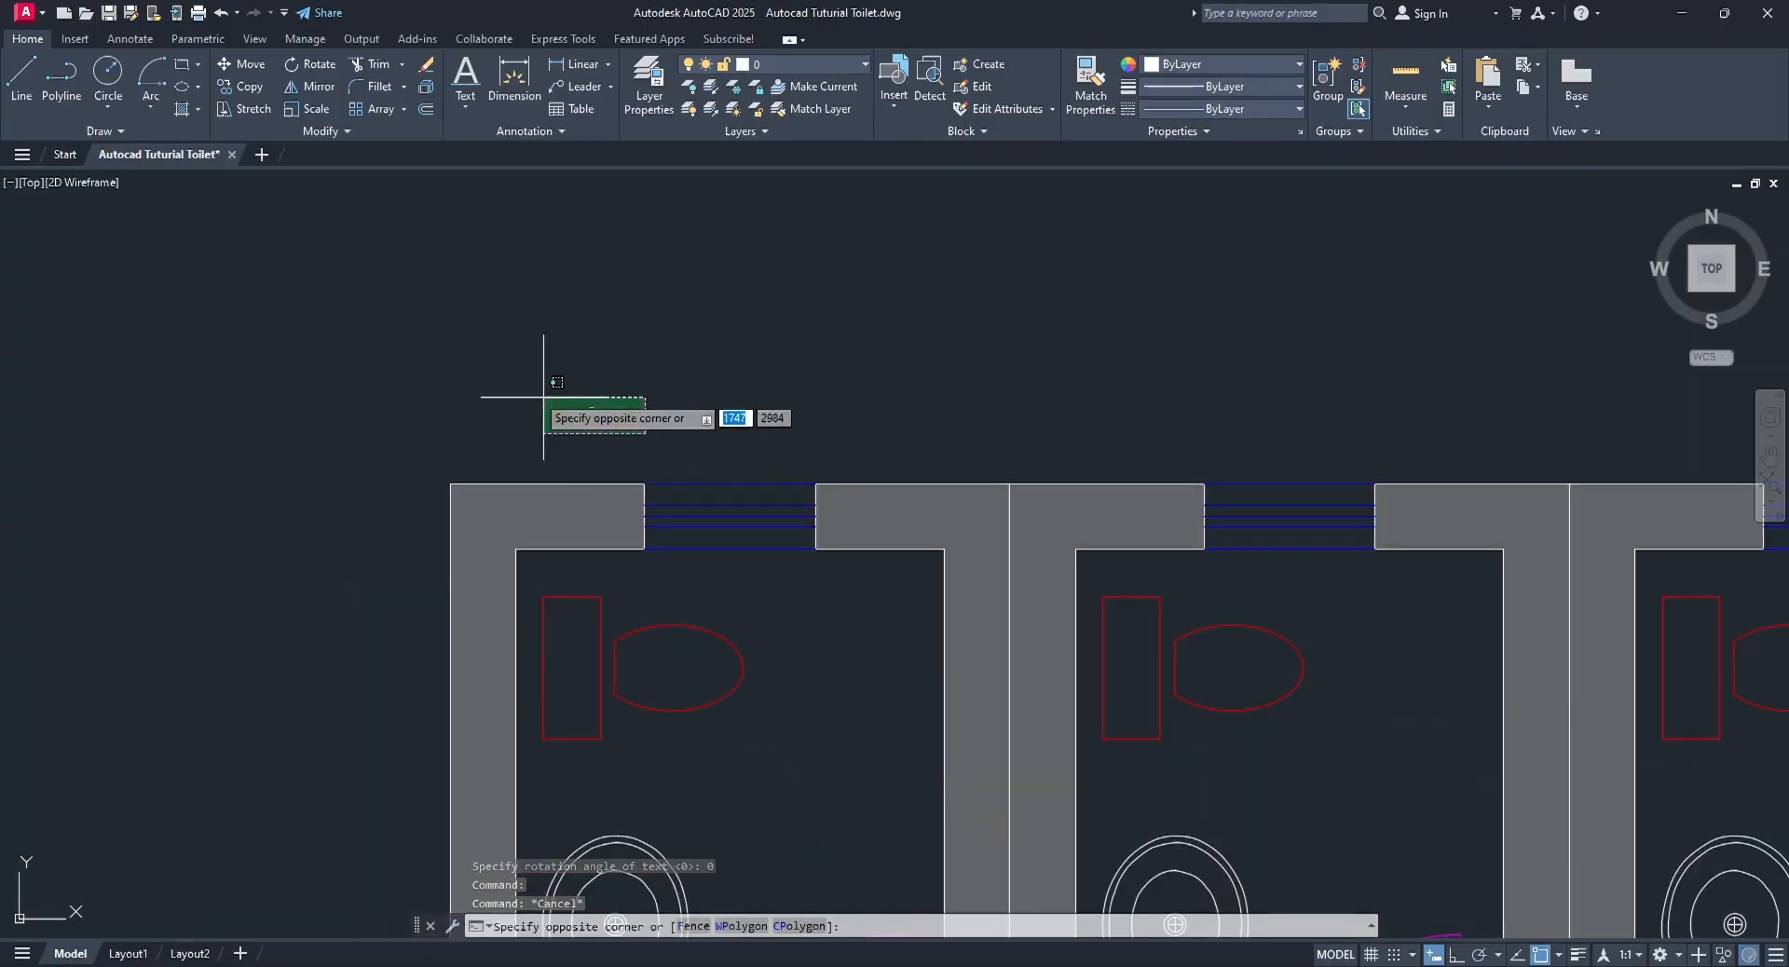
click(502, 337)
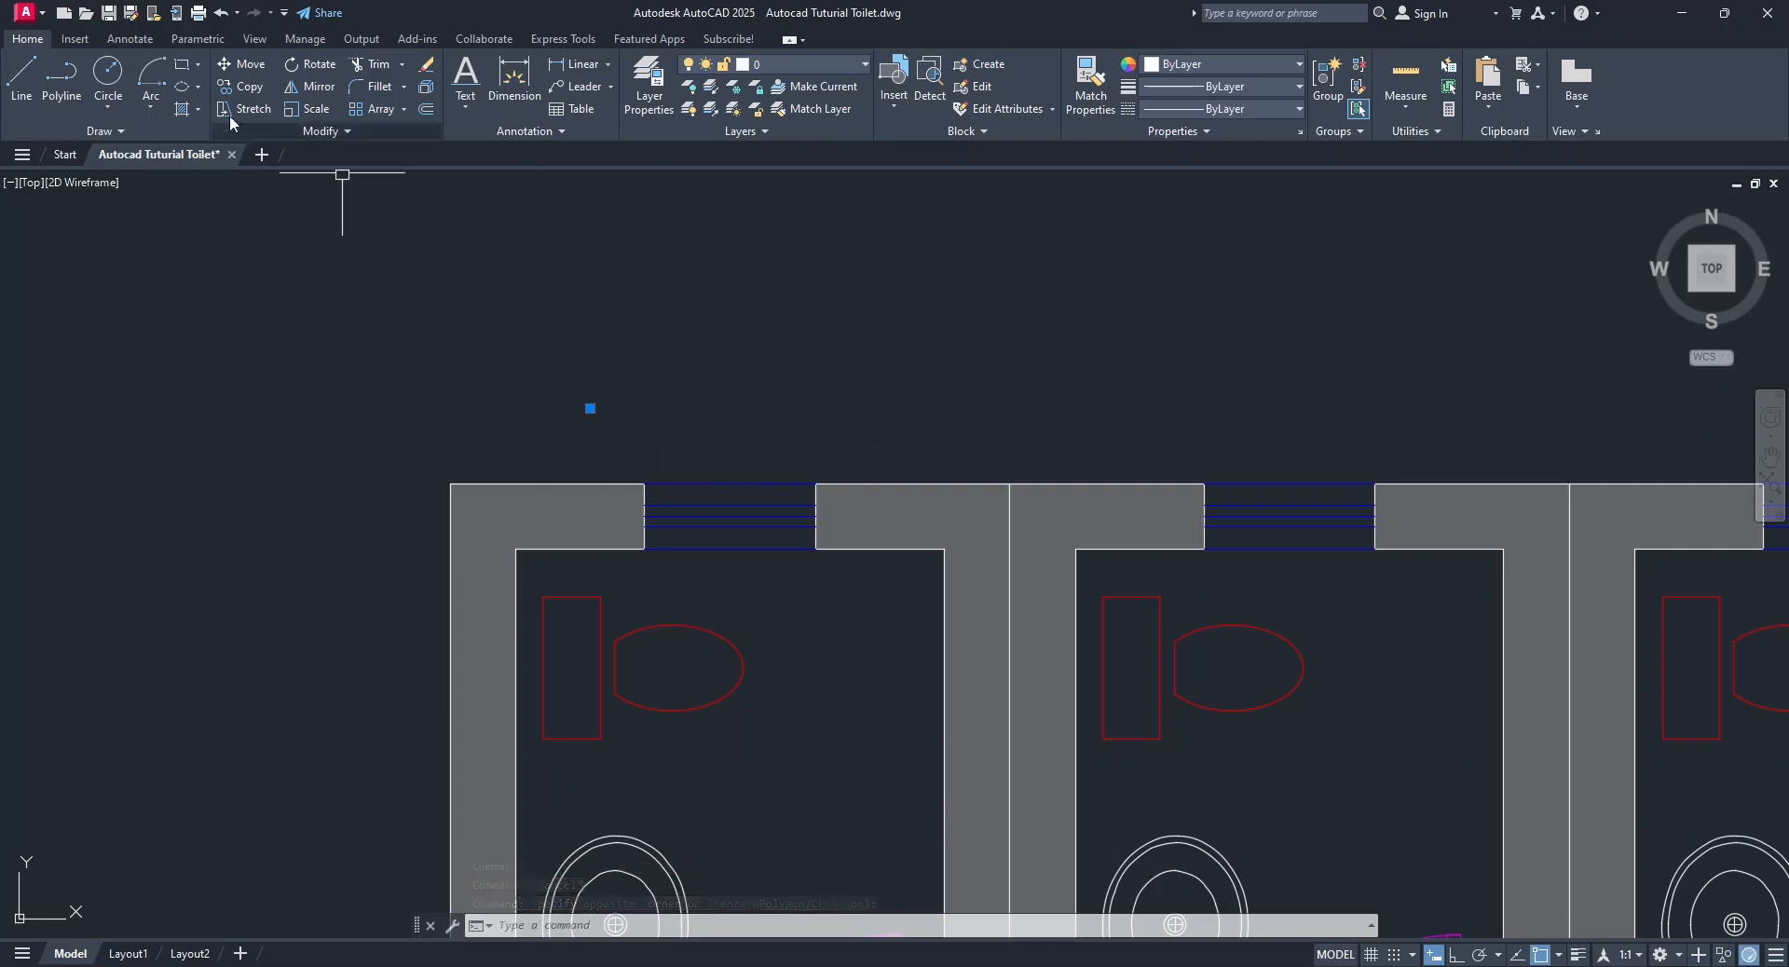
click(254, 41)
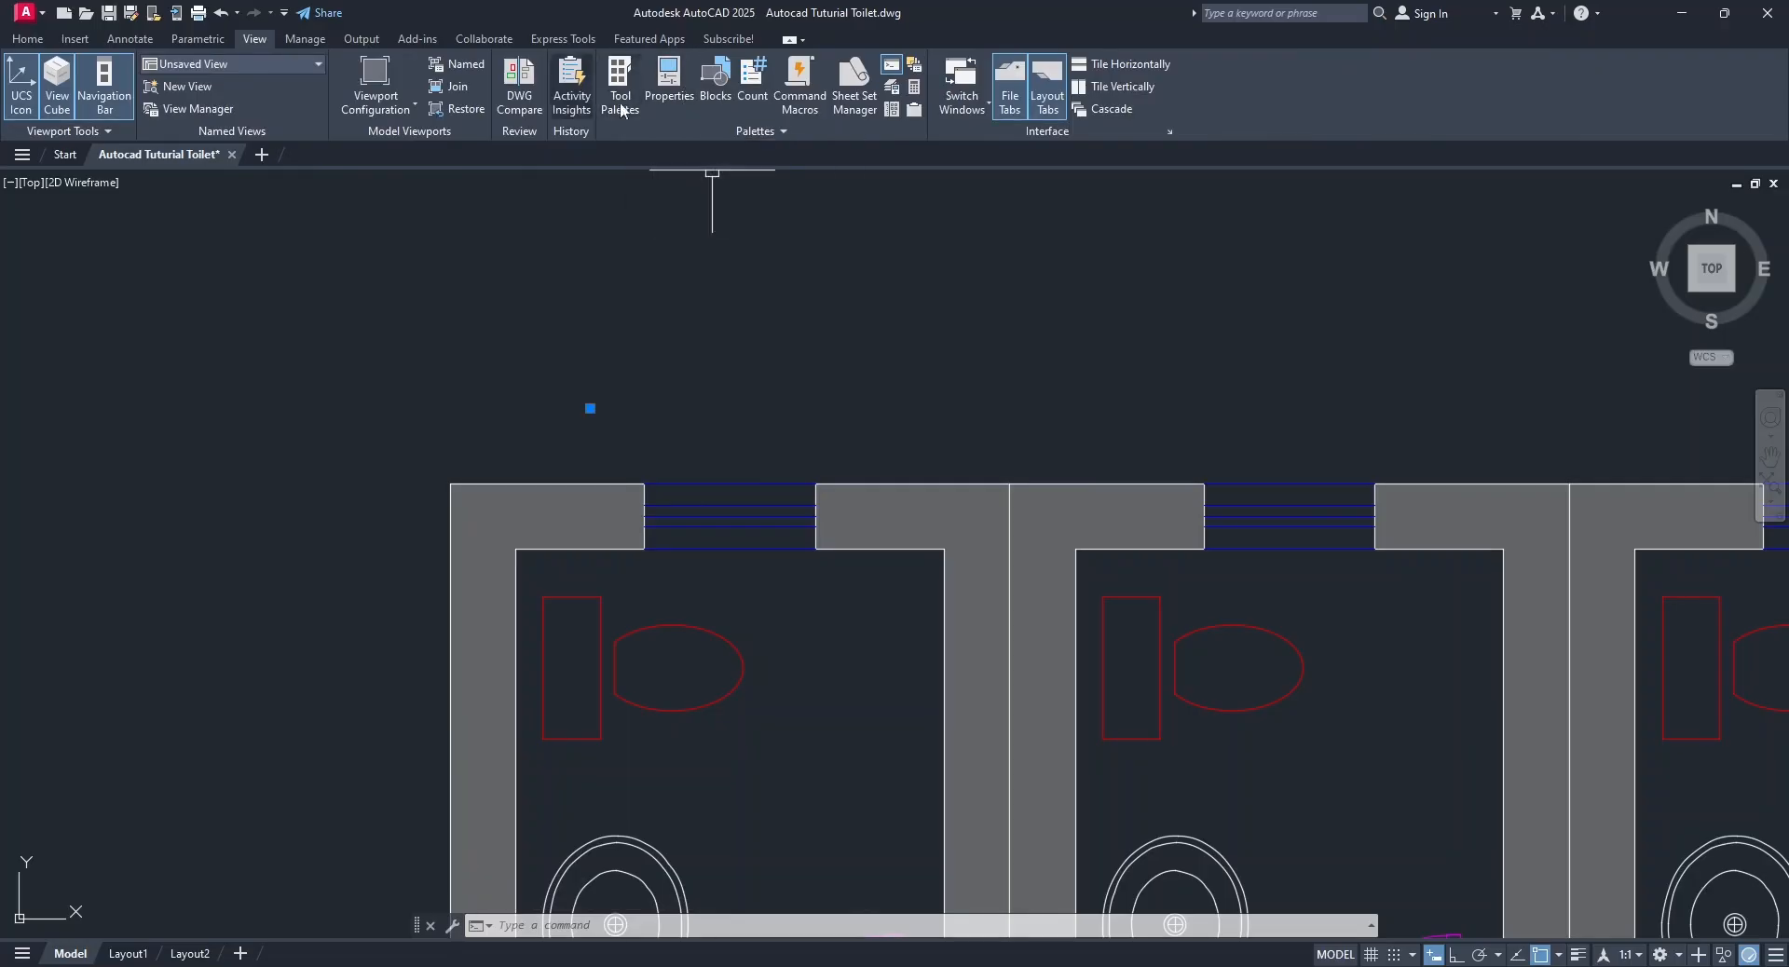
click(684, 88)
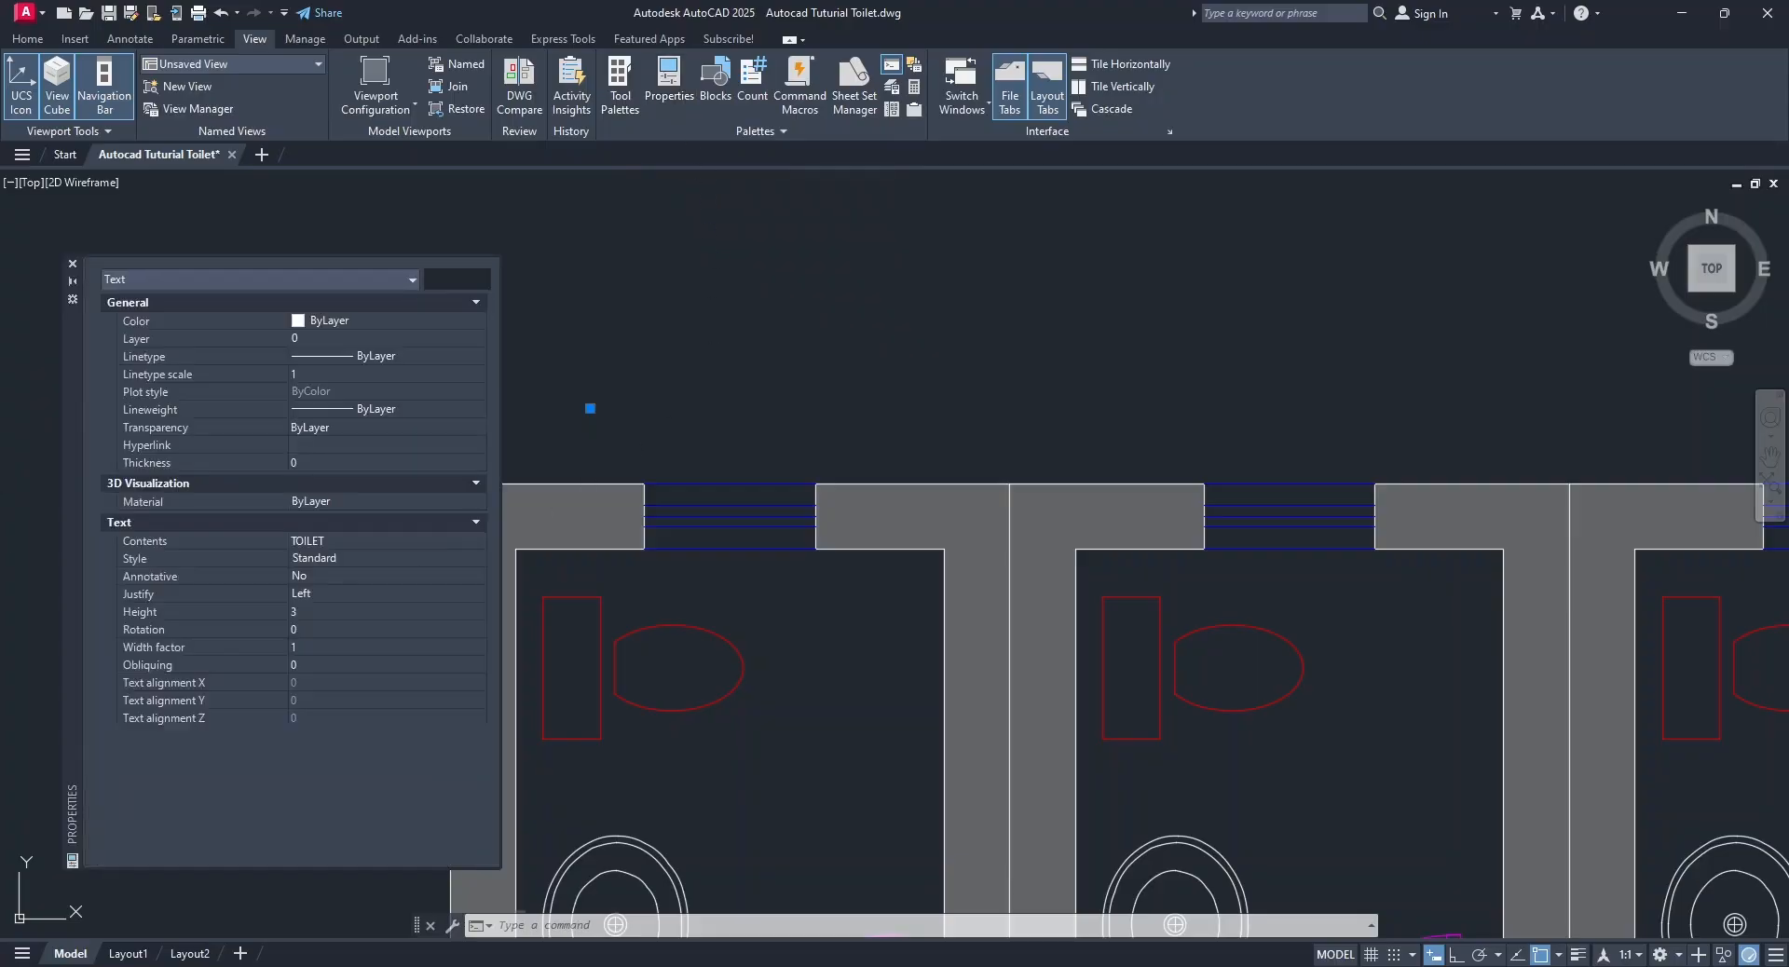
click(27, 39)
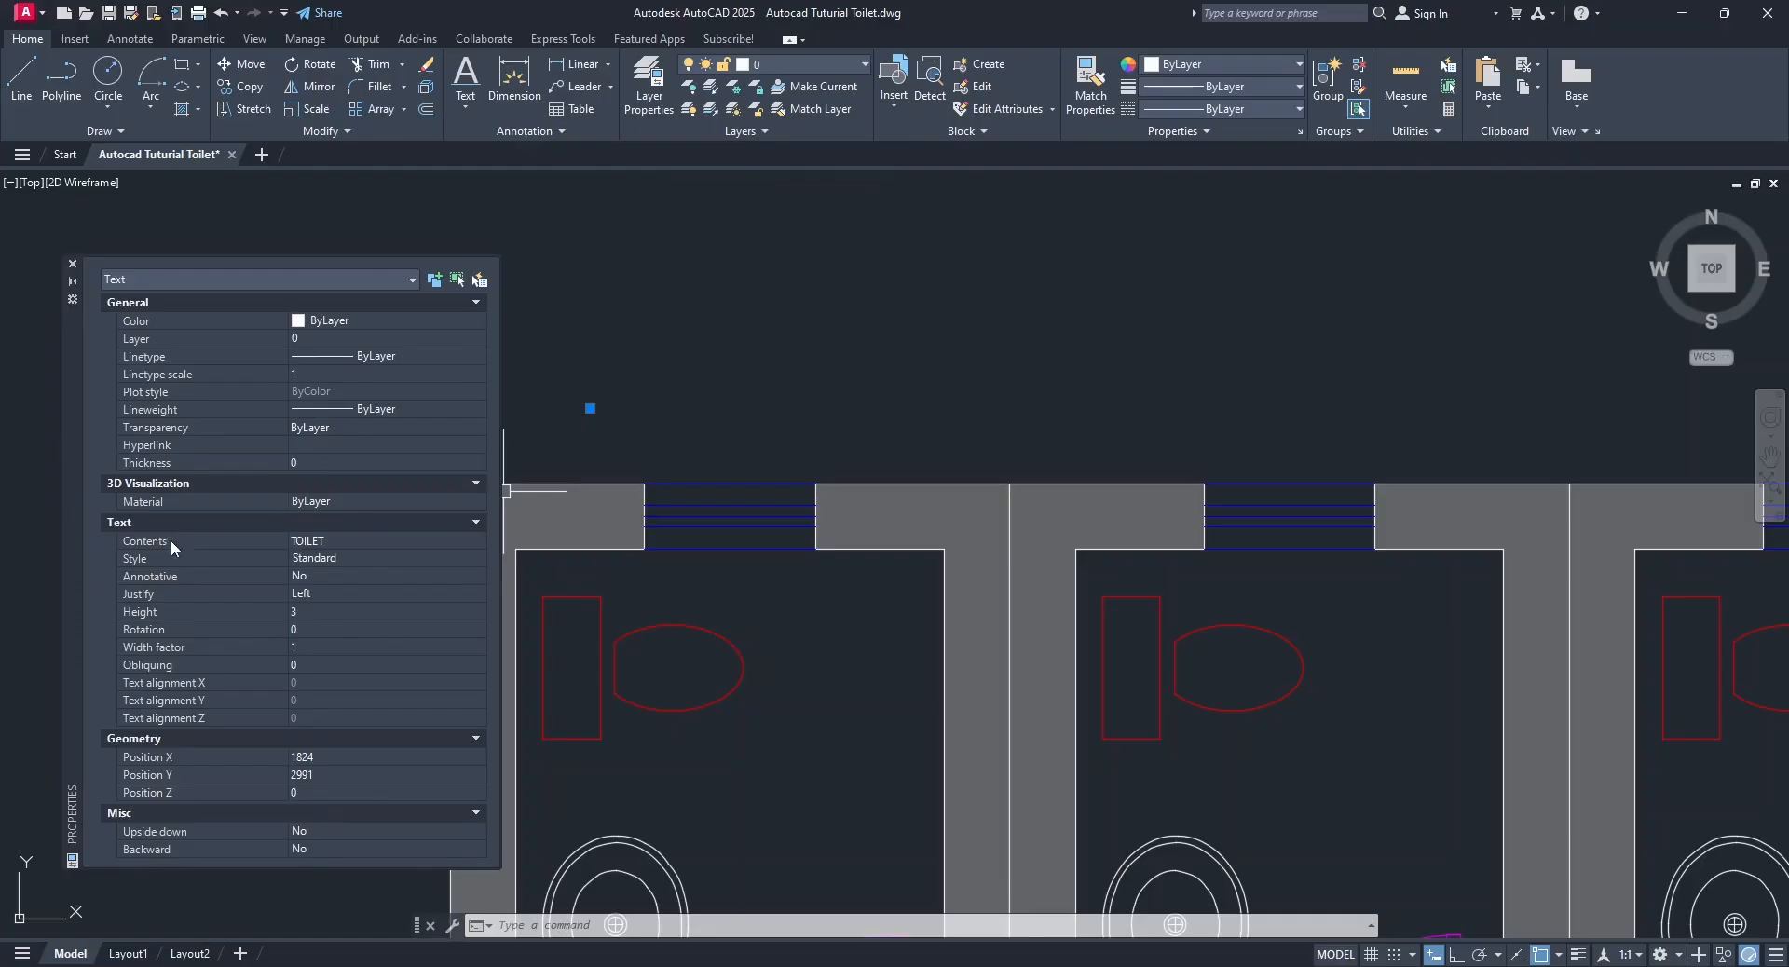
click(165, 610)
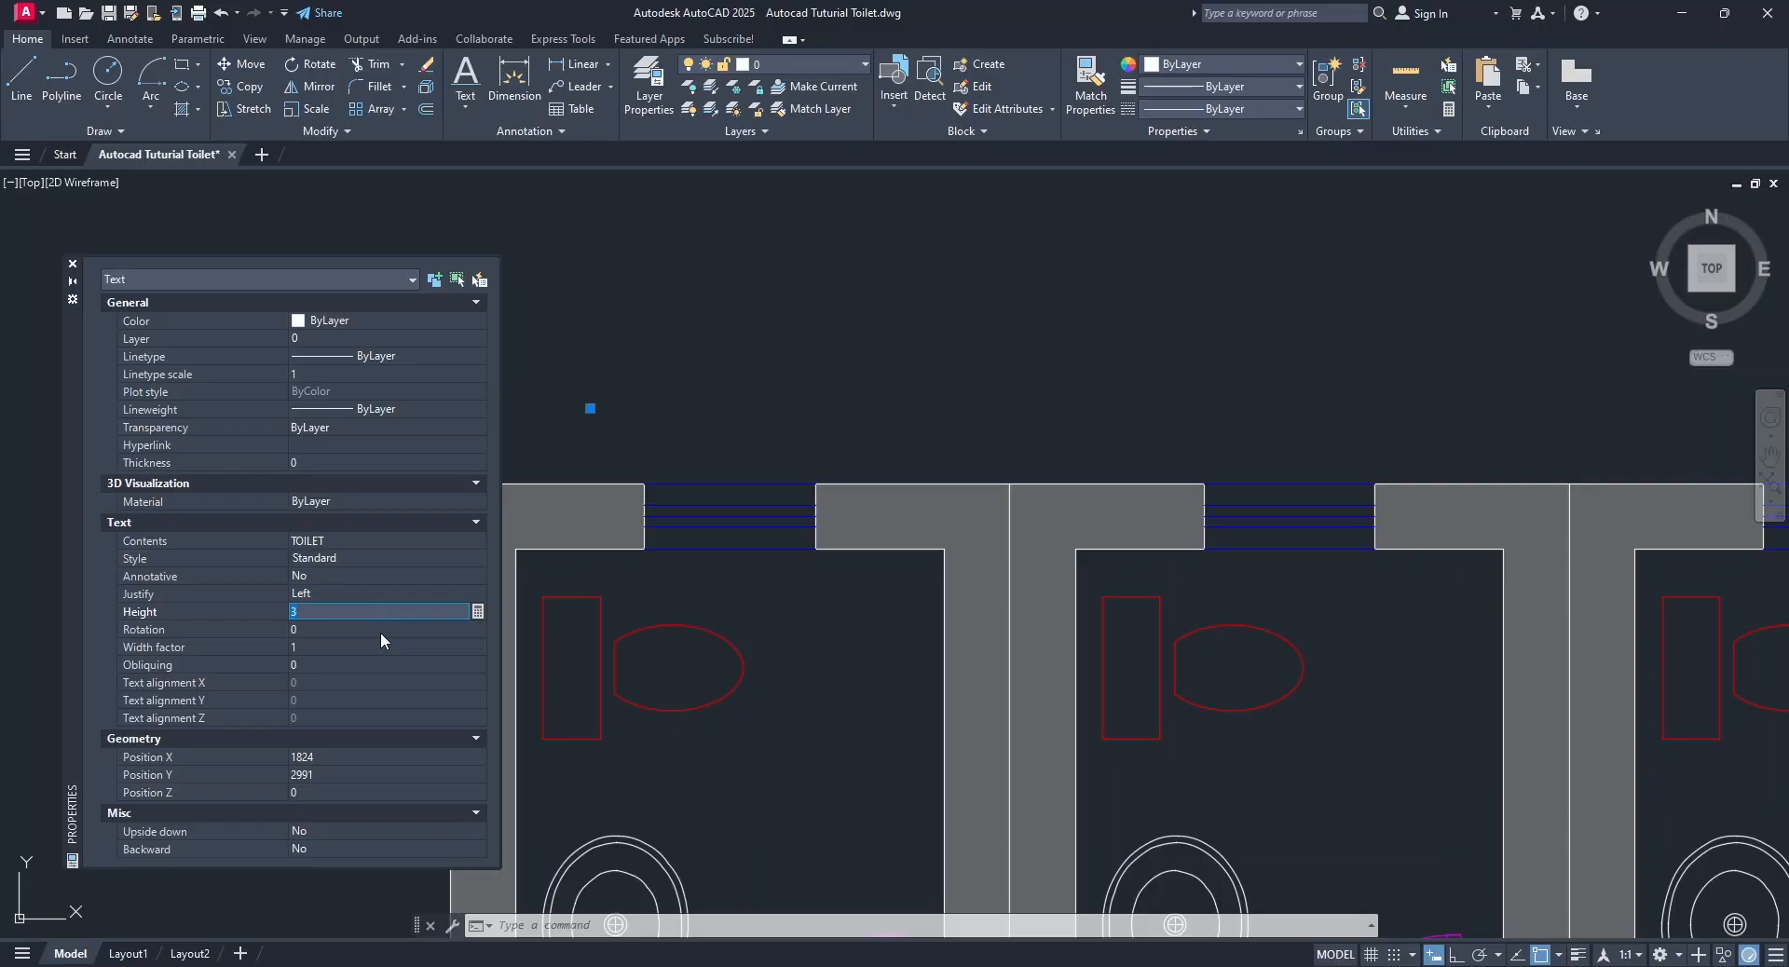
text(300)
click(382, 632)
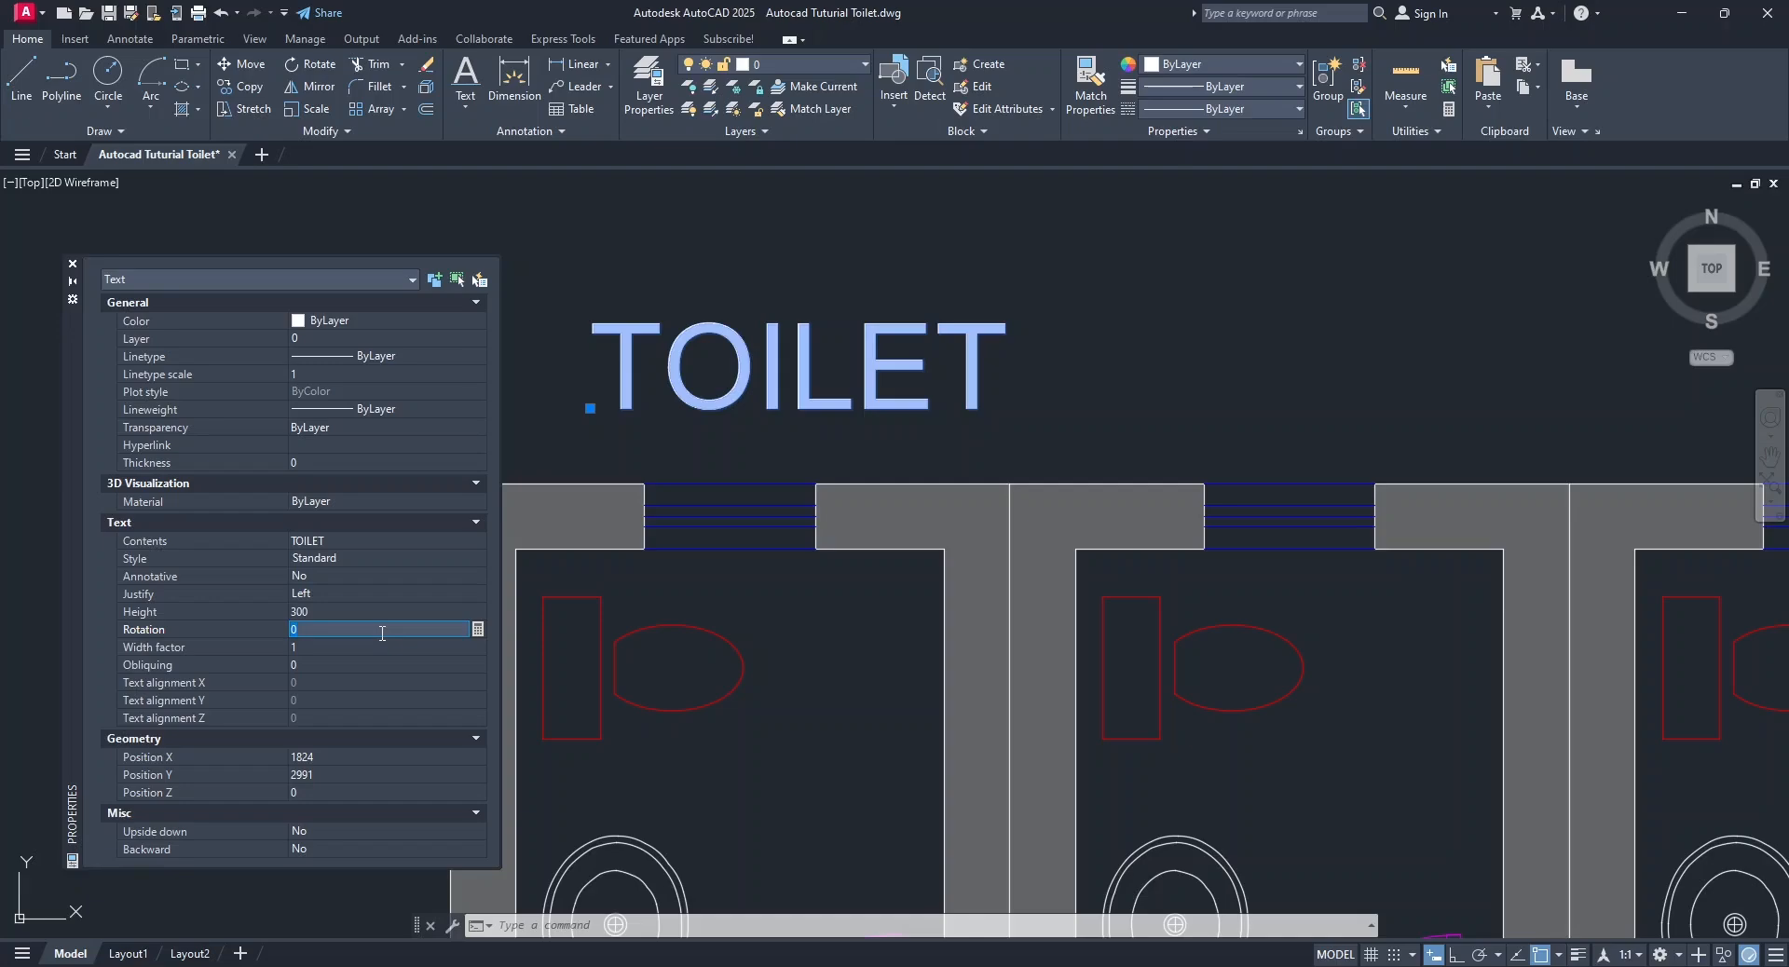
click(74, 264)
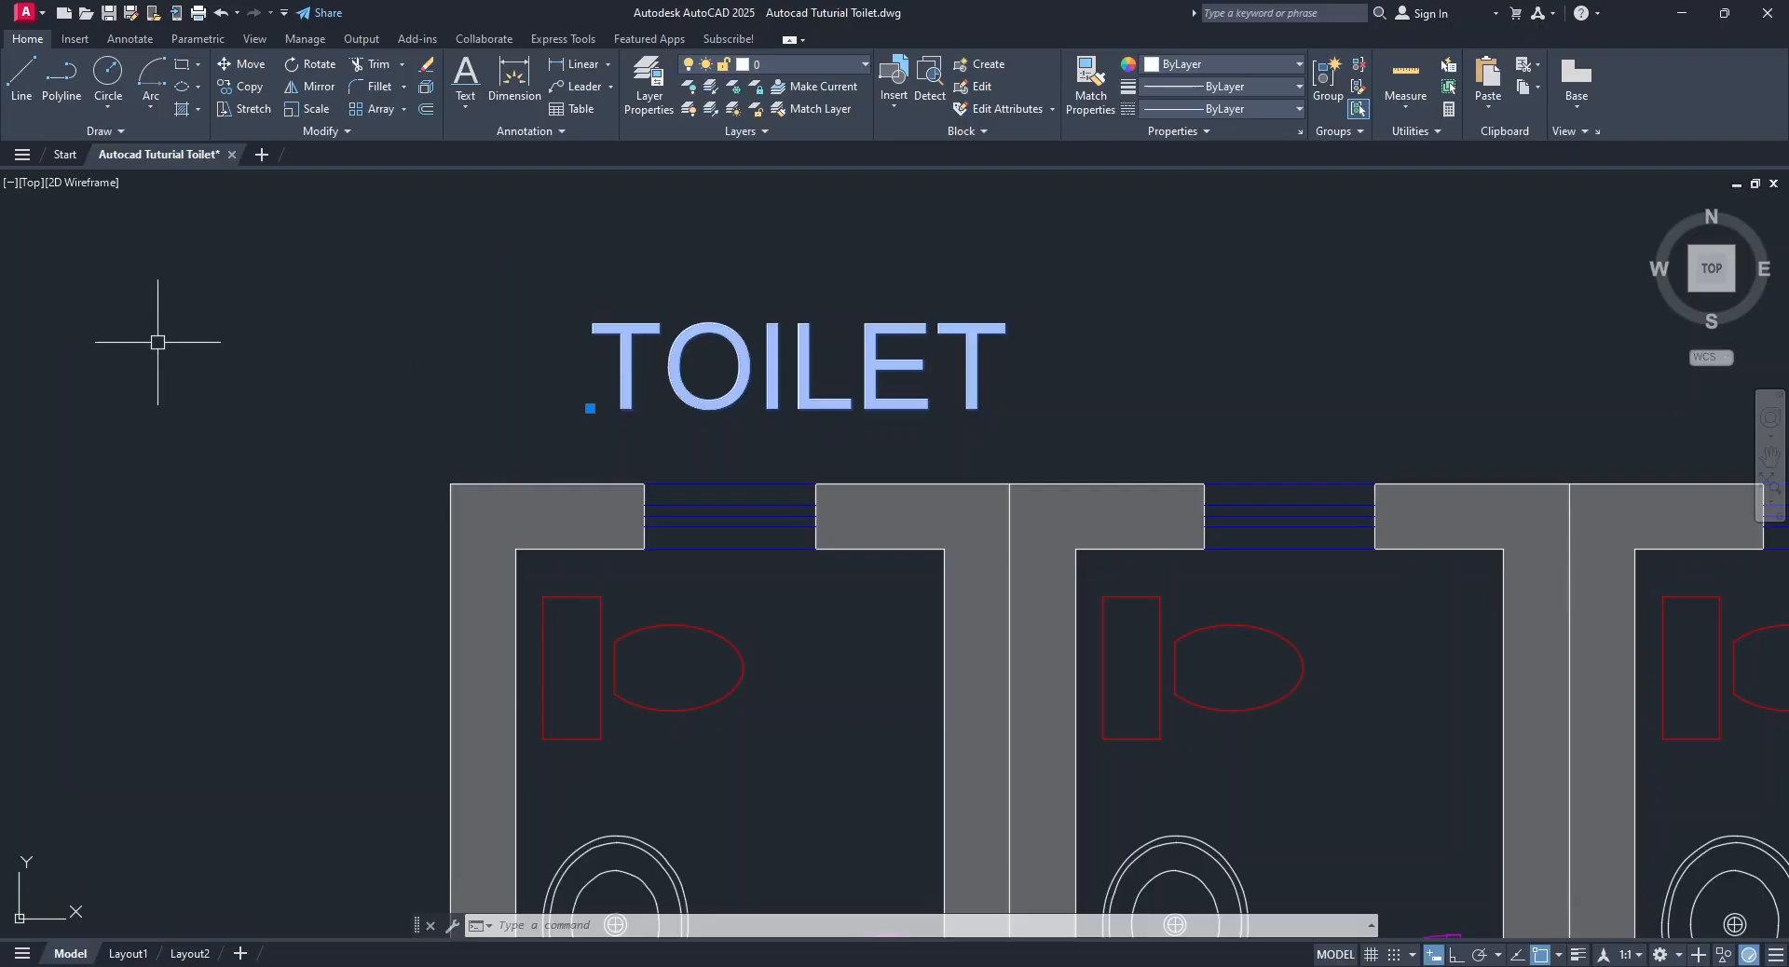
key(Escape)
Create a new layer named Text and set its color to cyan.
scroll(422, 383, down, 4)
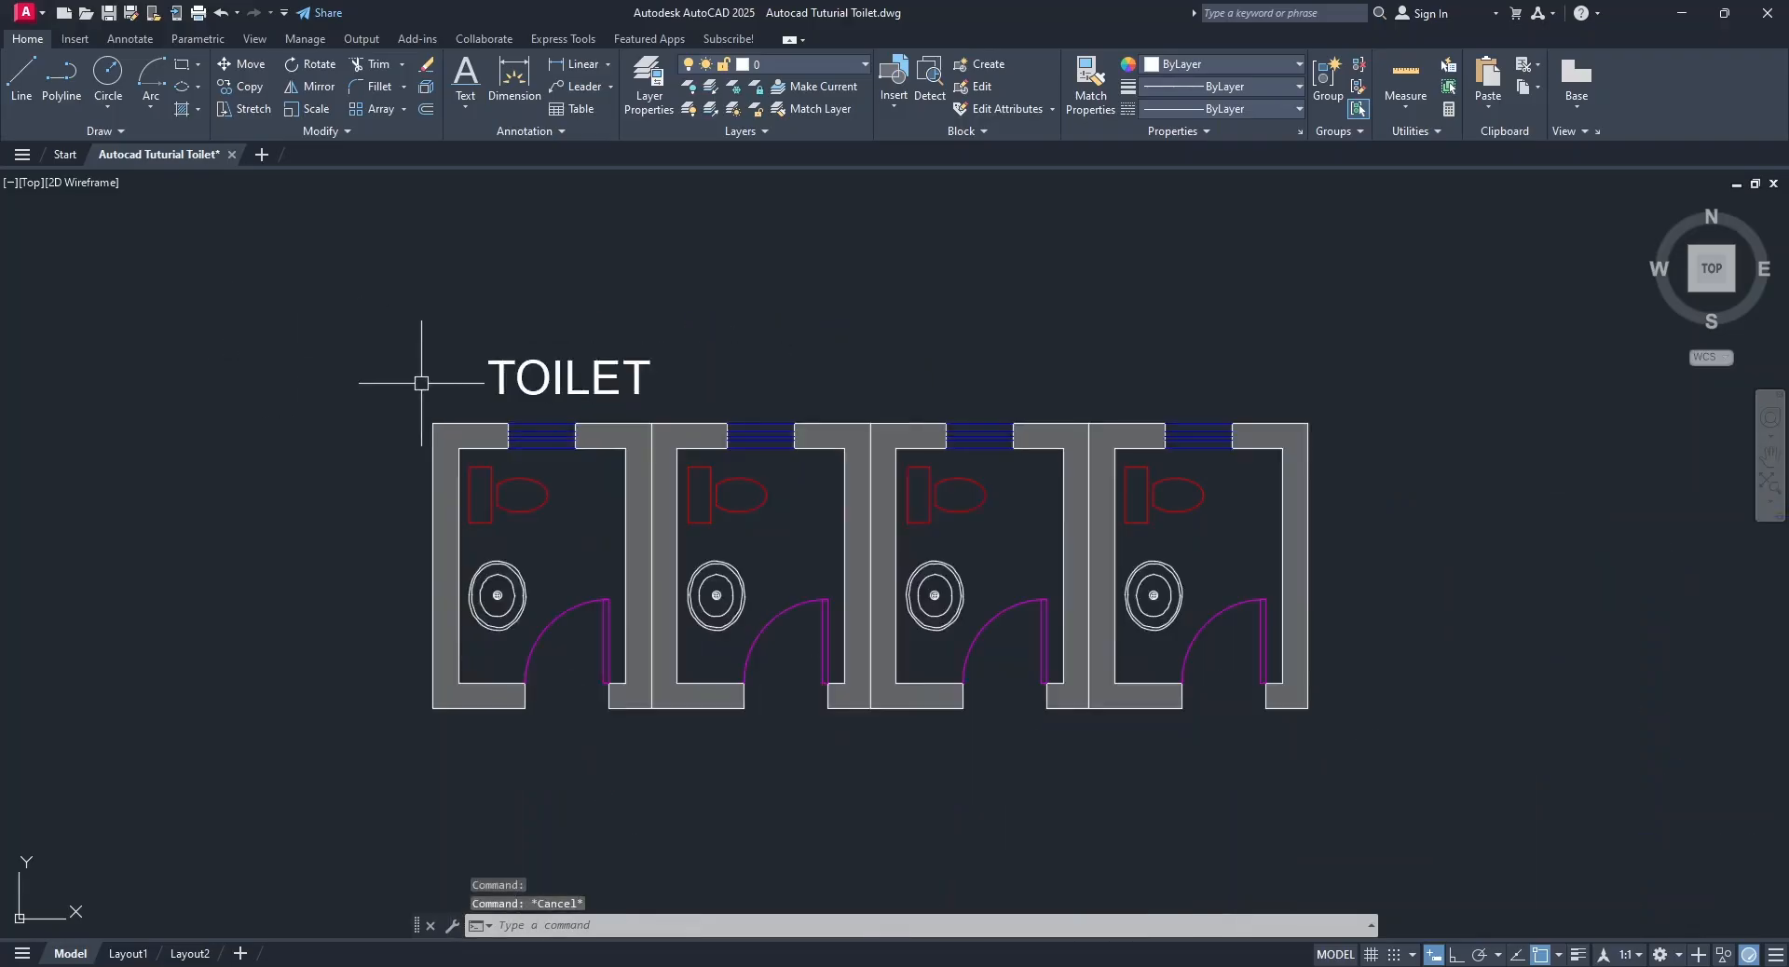
scroll(421, 383, down, 2)
scroll(466, 359, up, 5)
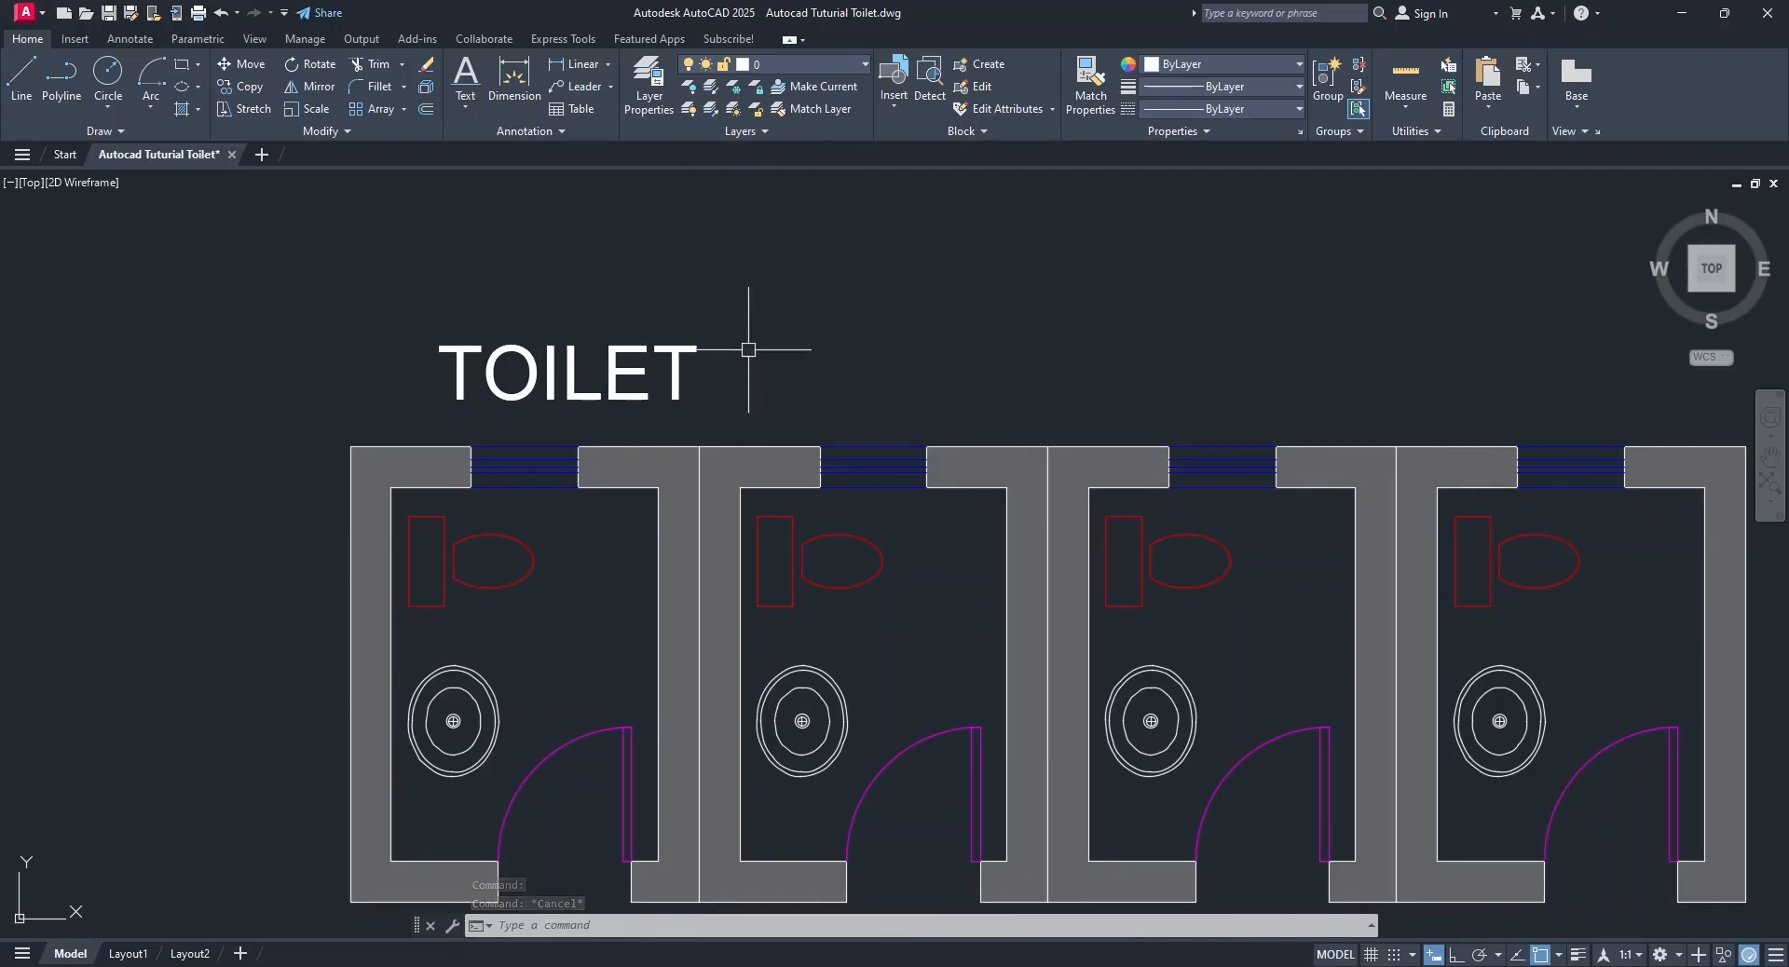
click(656, 86)
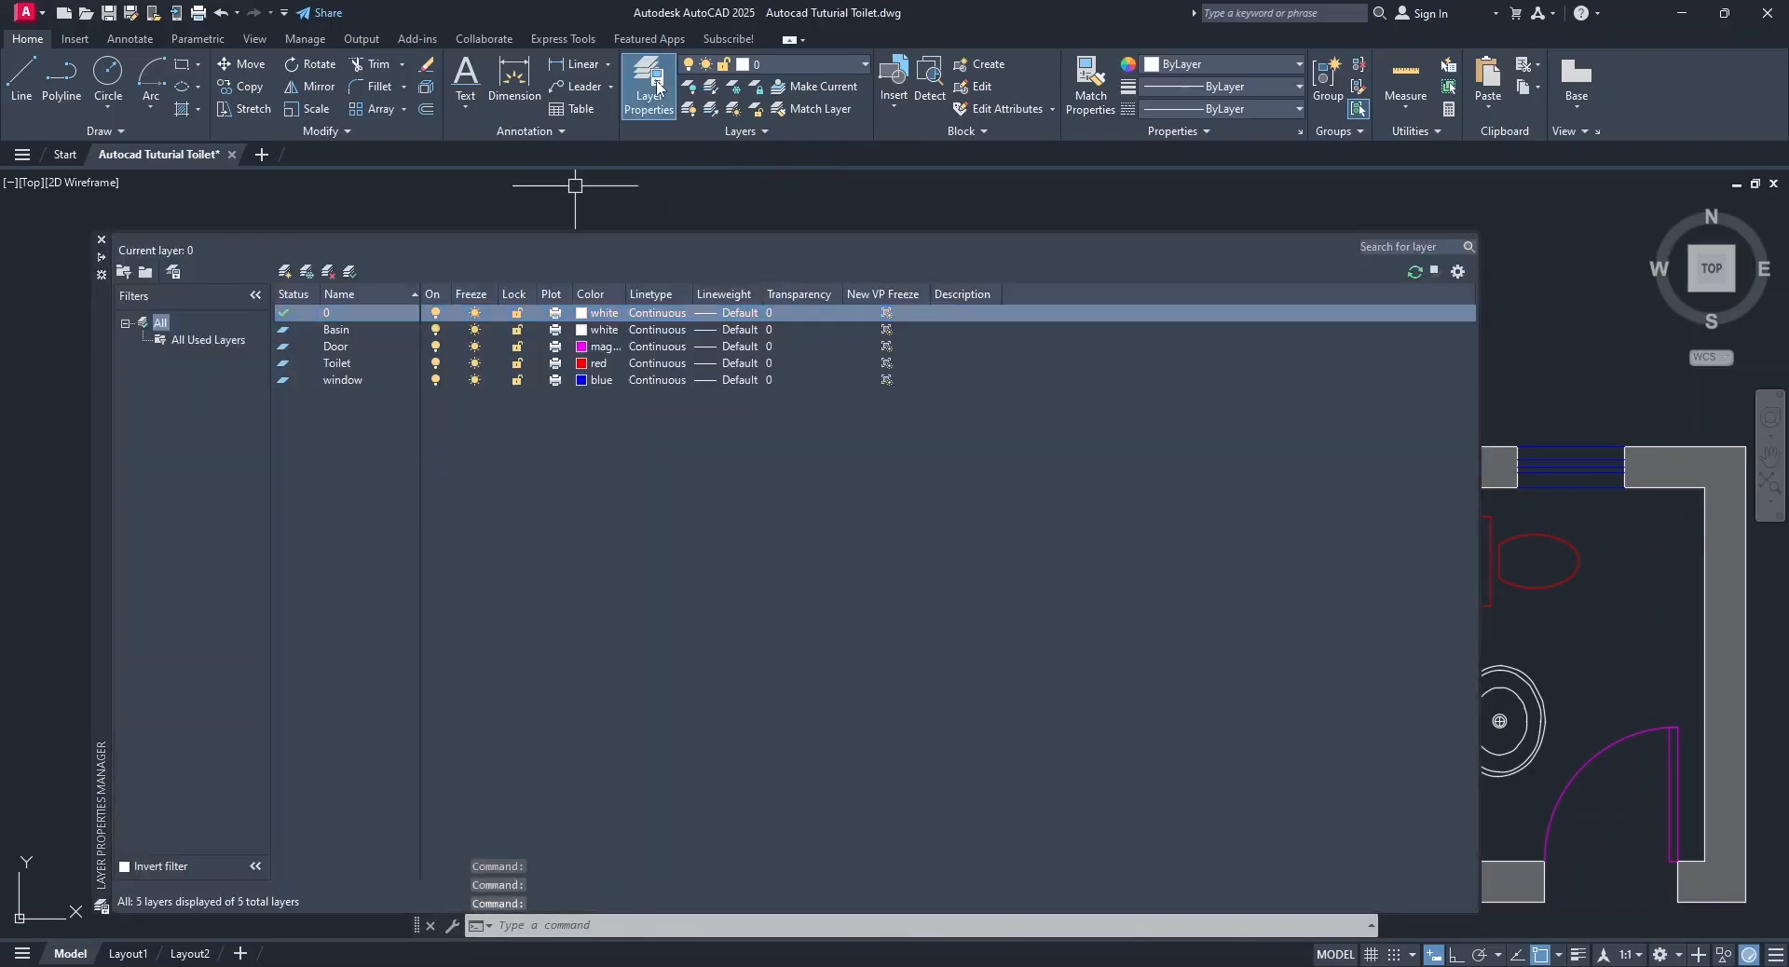
click(285, 271)
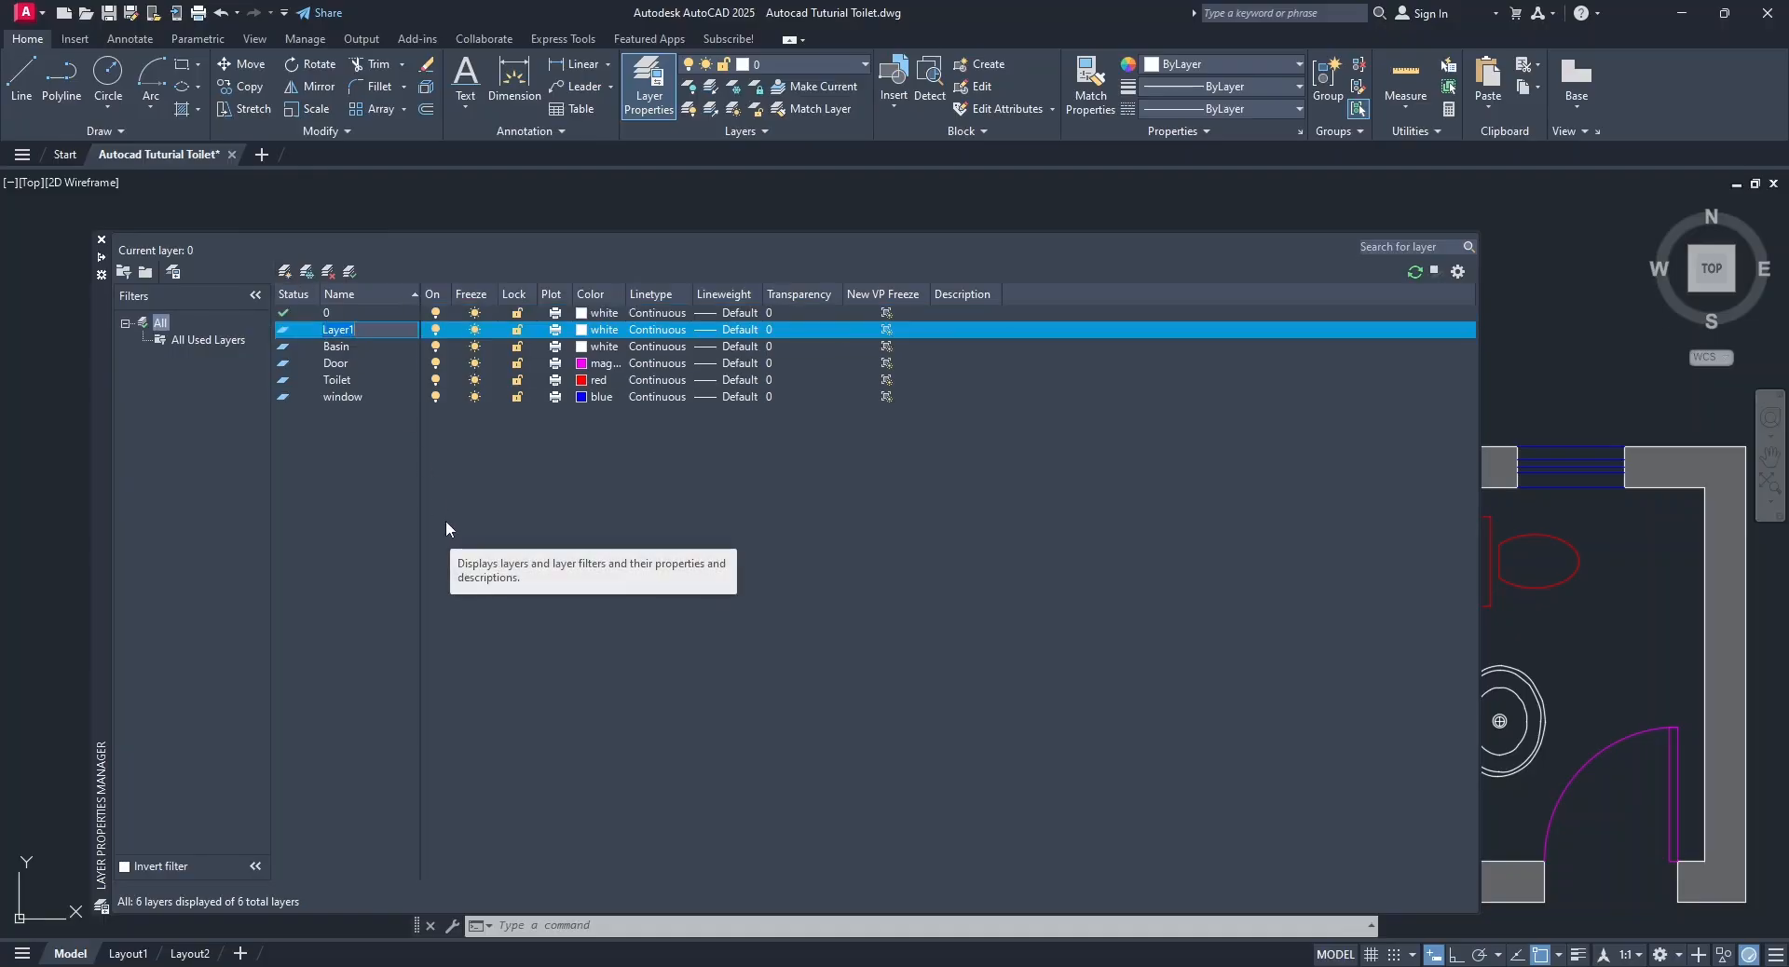
text(Text)
click(581, 331)
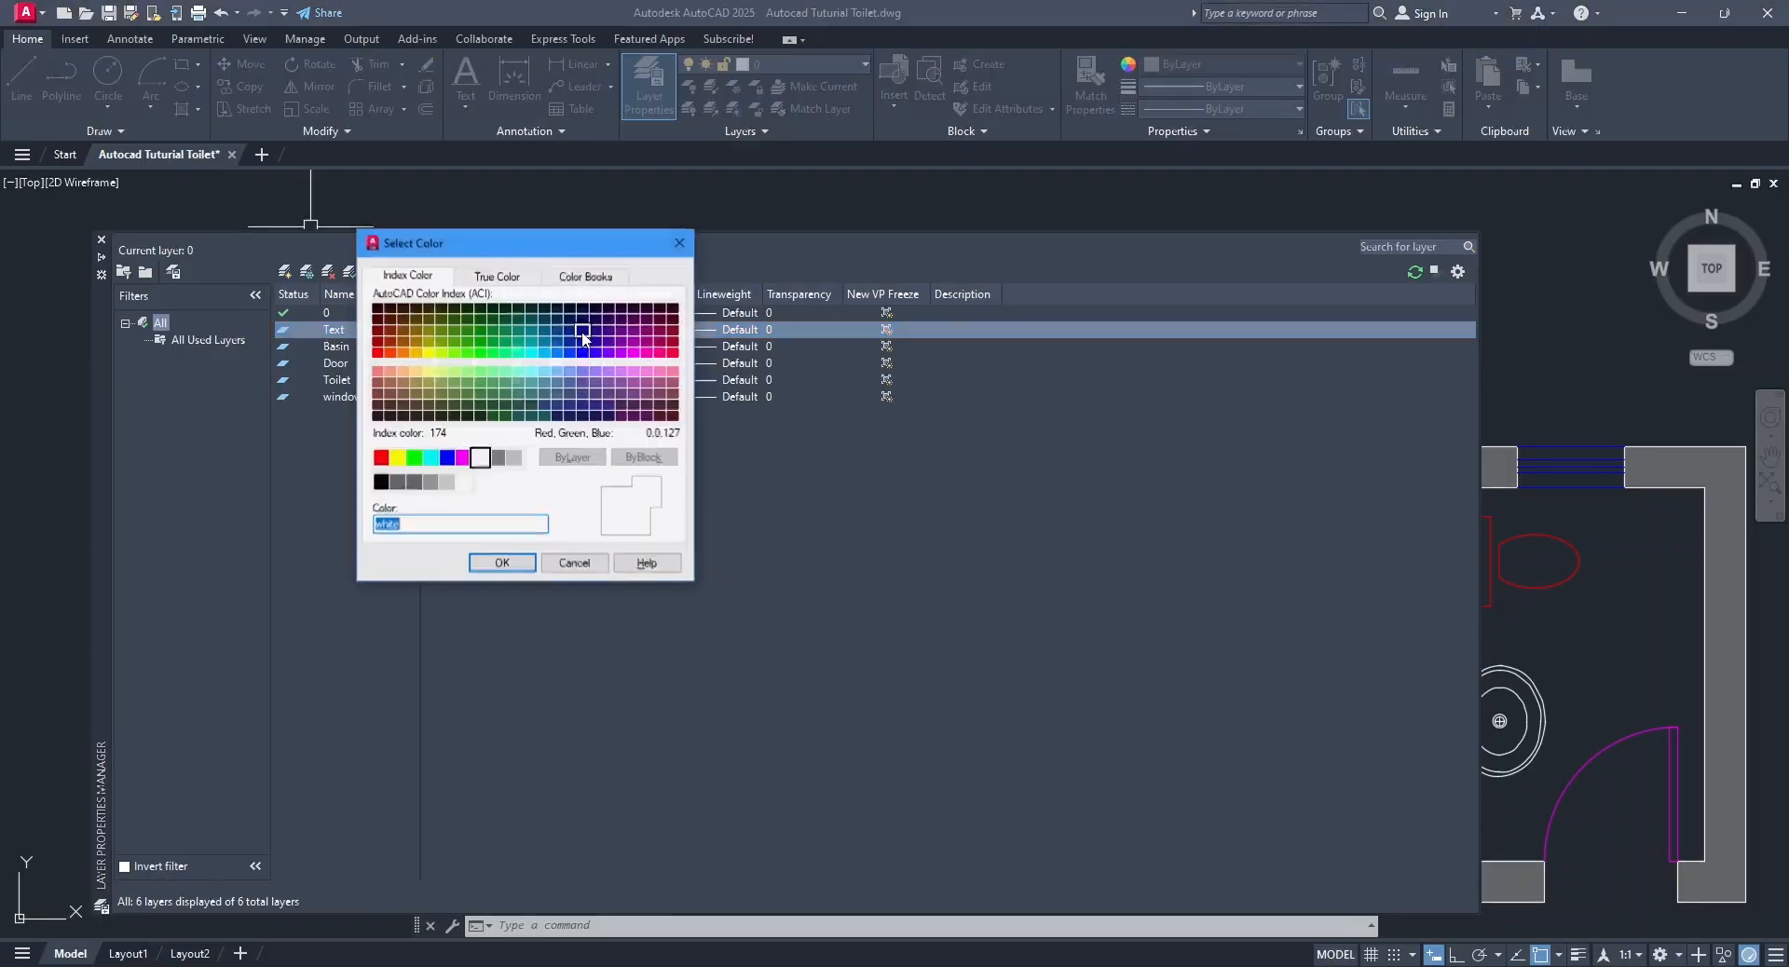
click(430, 458)
click(514, 570)
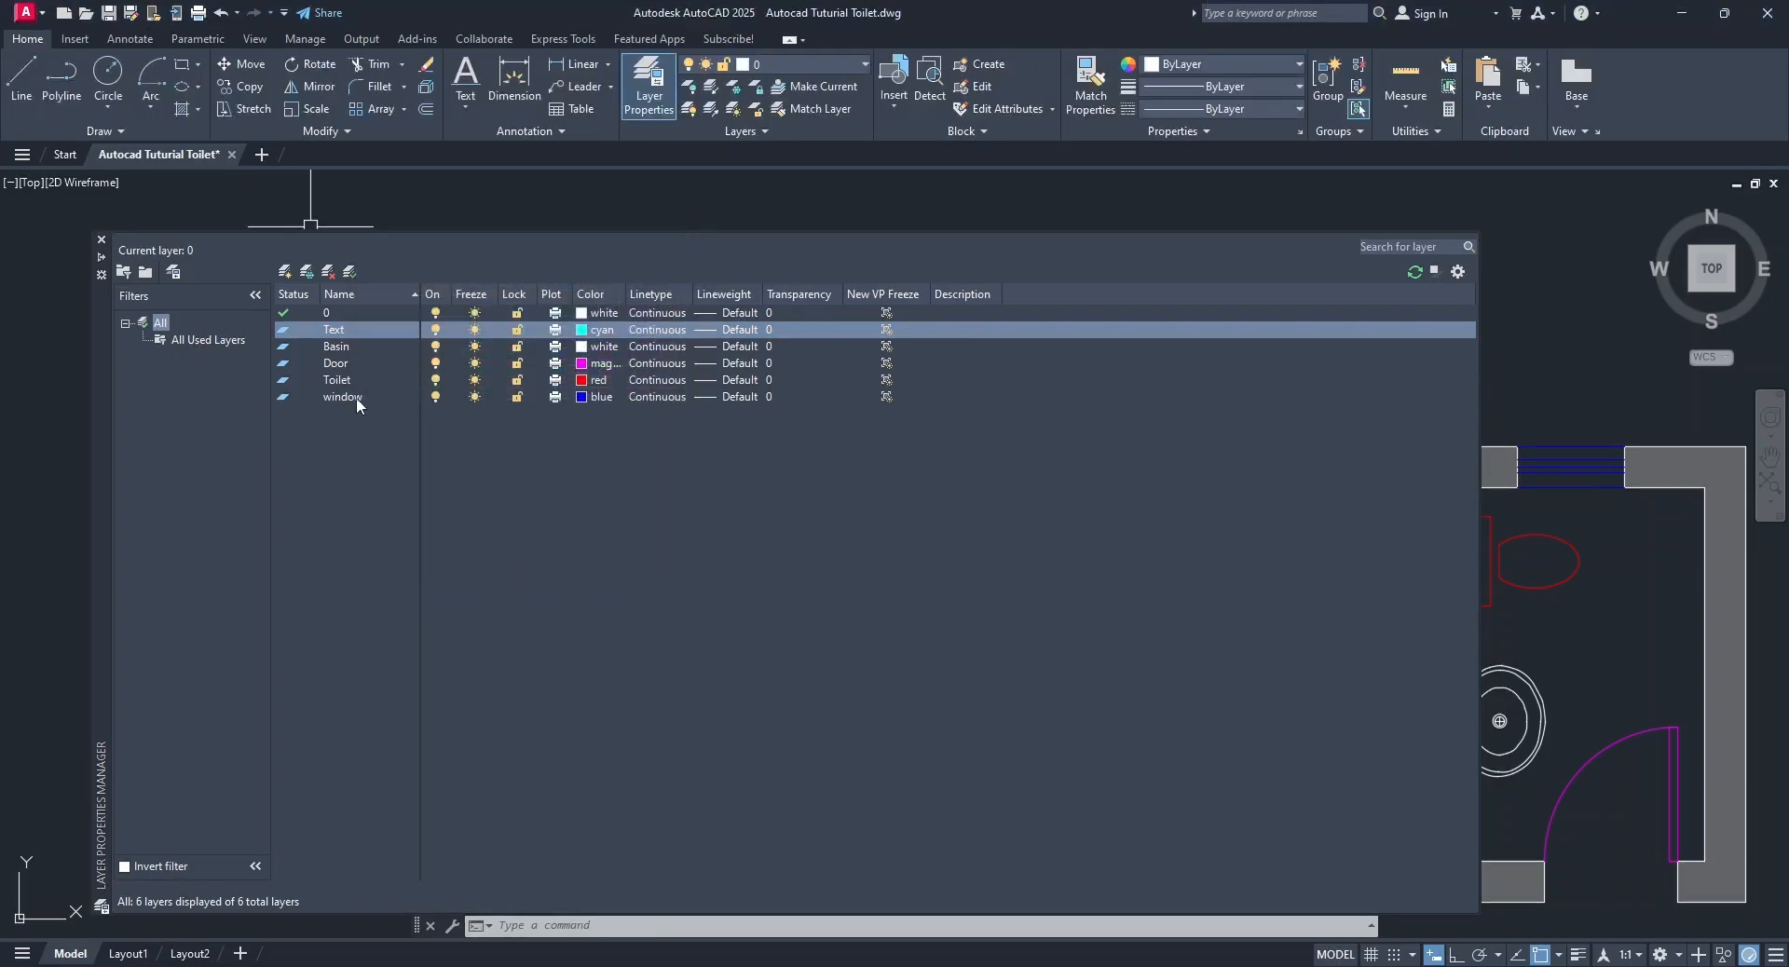
click(101, 239)
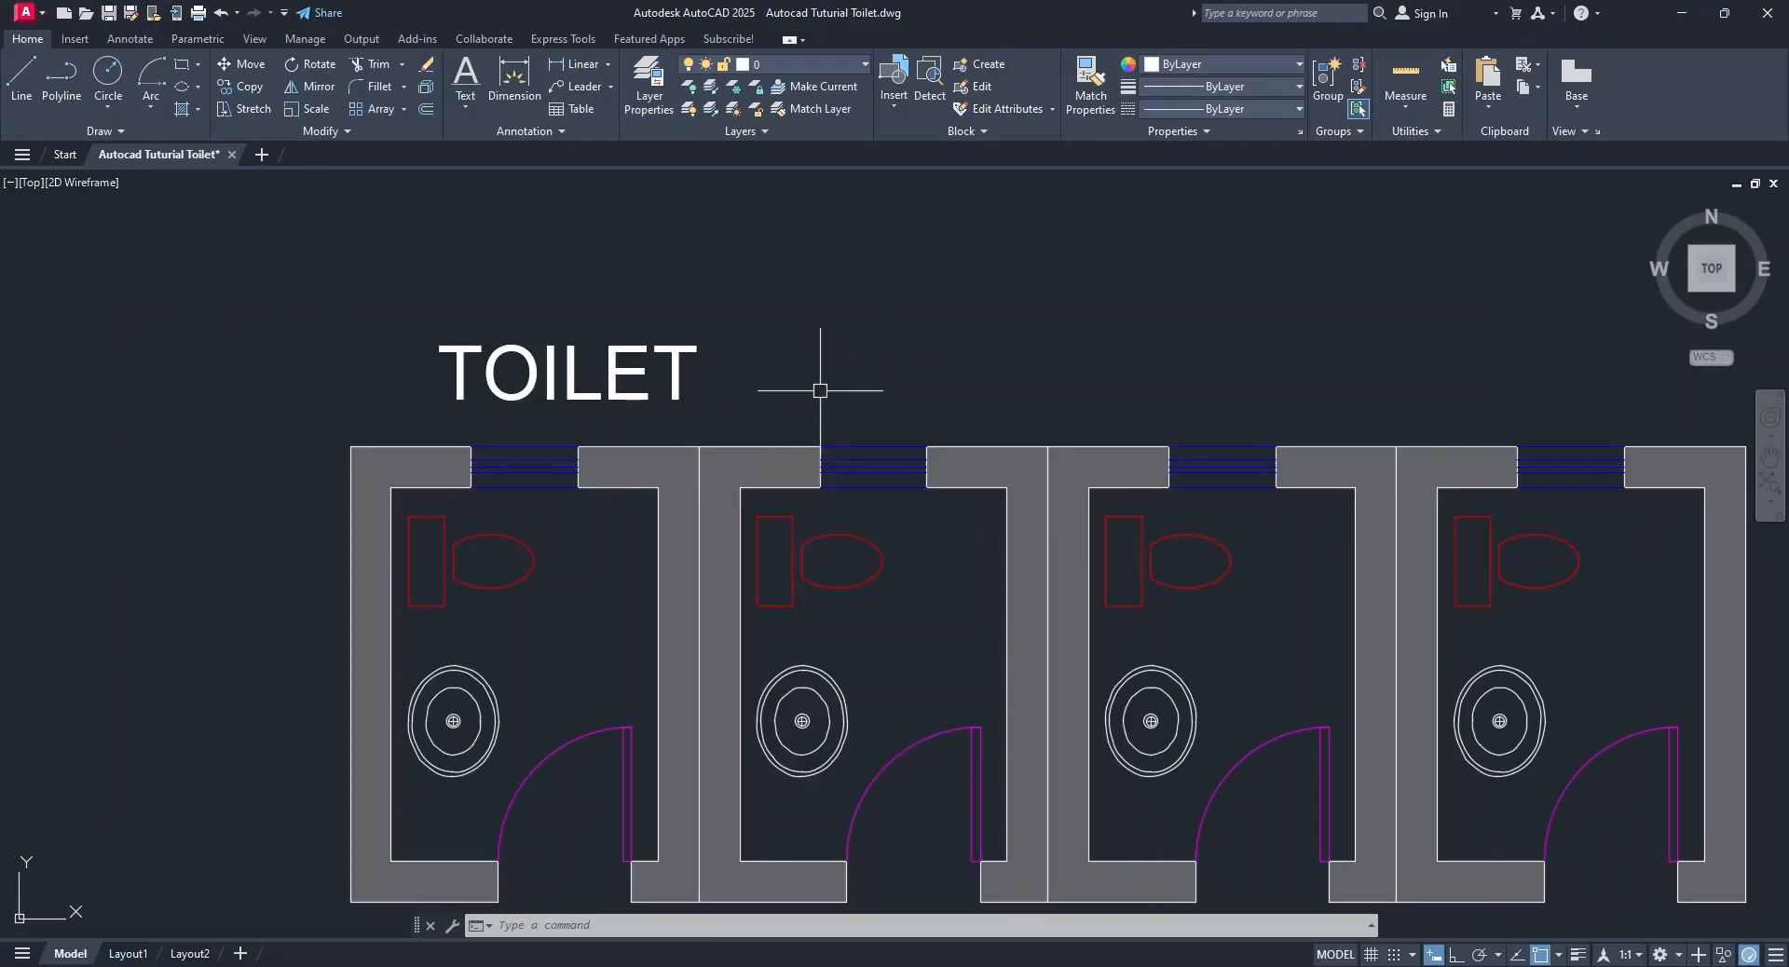
Assign the TOILET label above the first toilet to the Text layer.
click(614, 377)
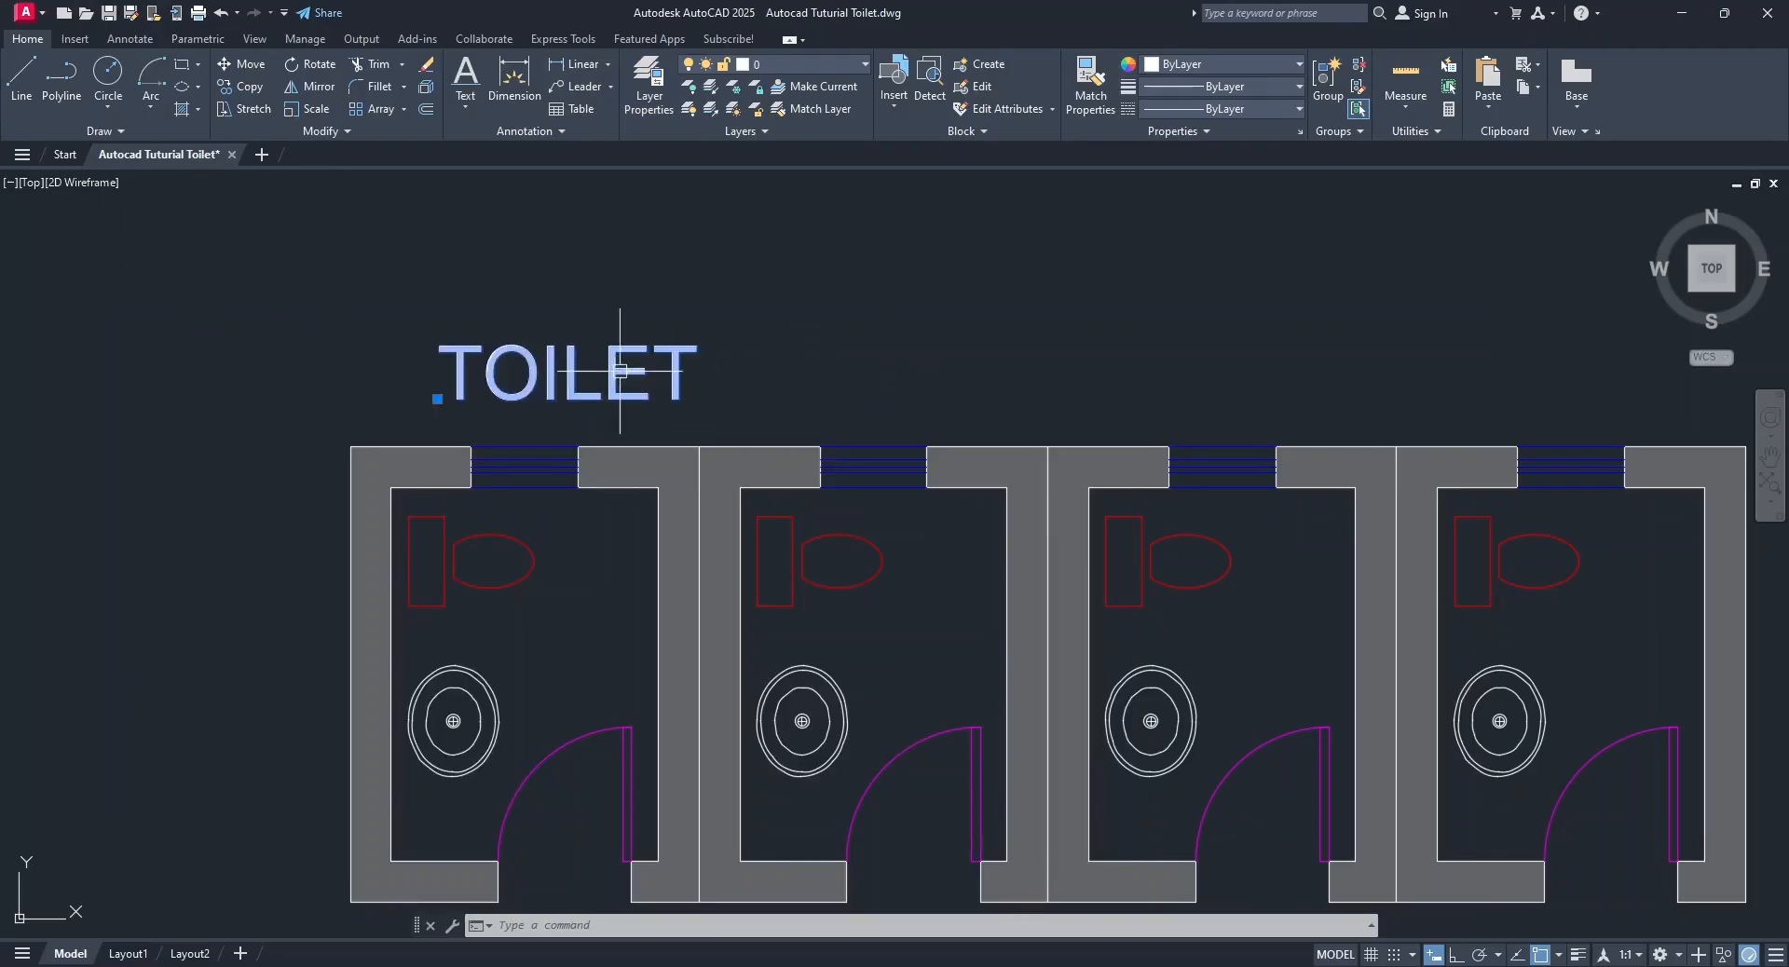
click(778, 64)
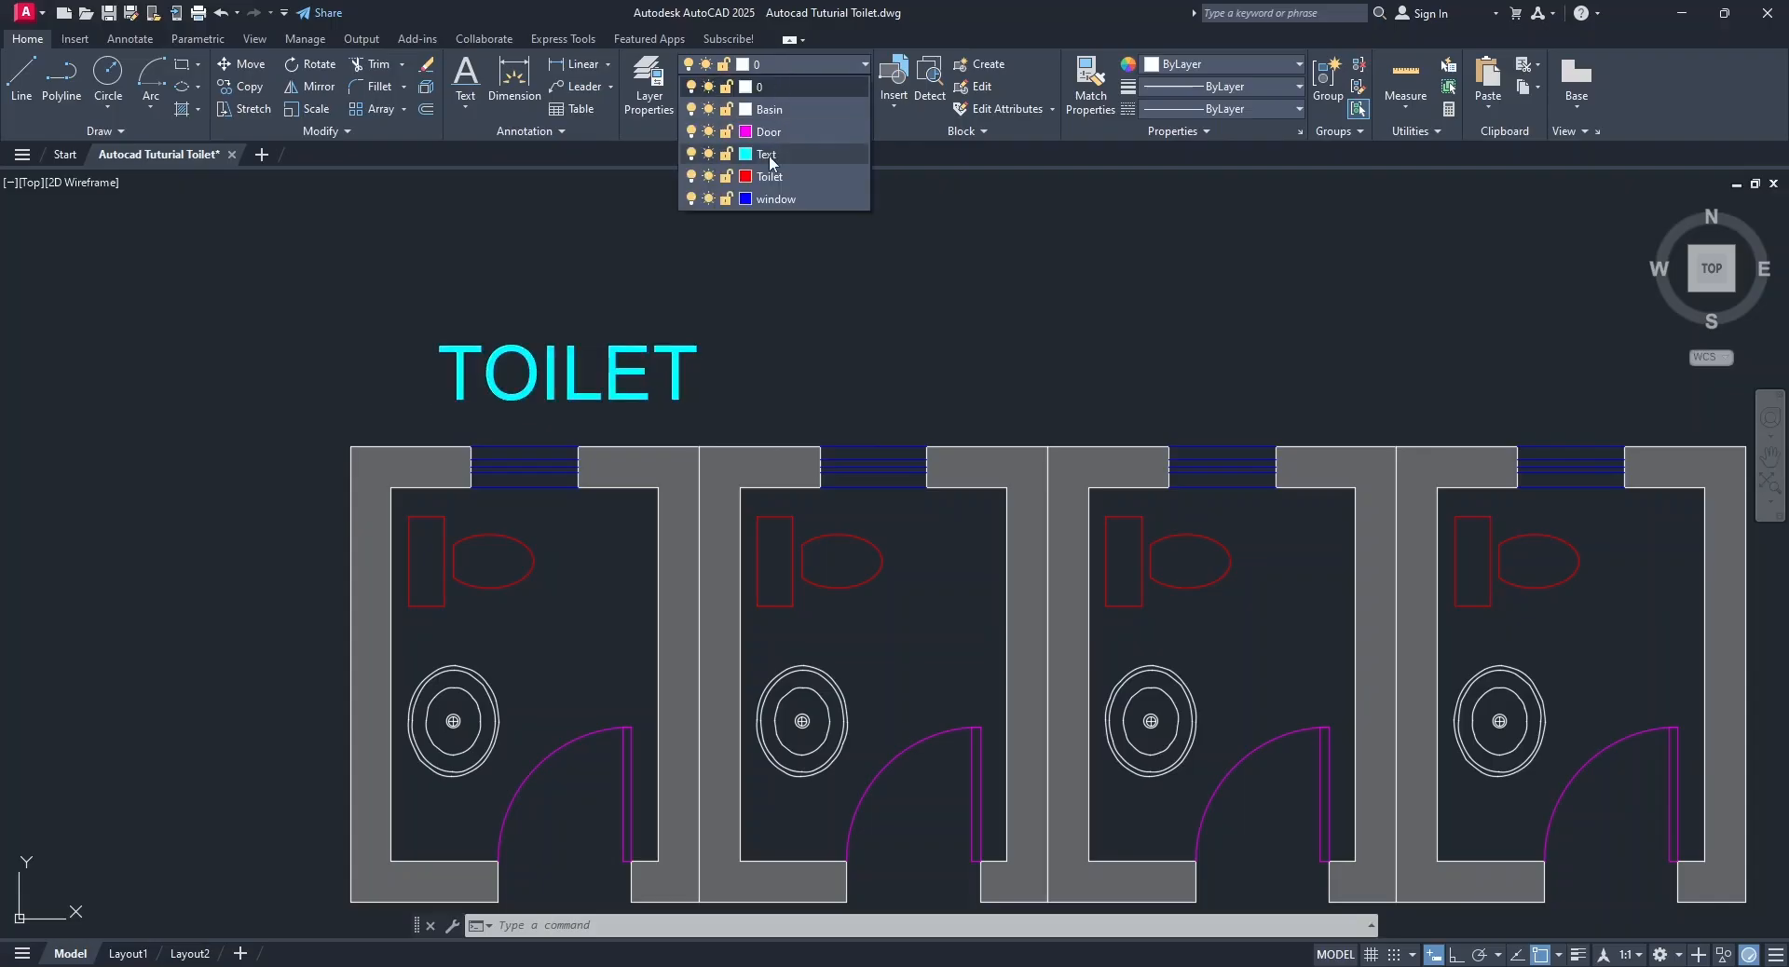
click(768, 155)
key(Escape)
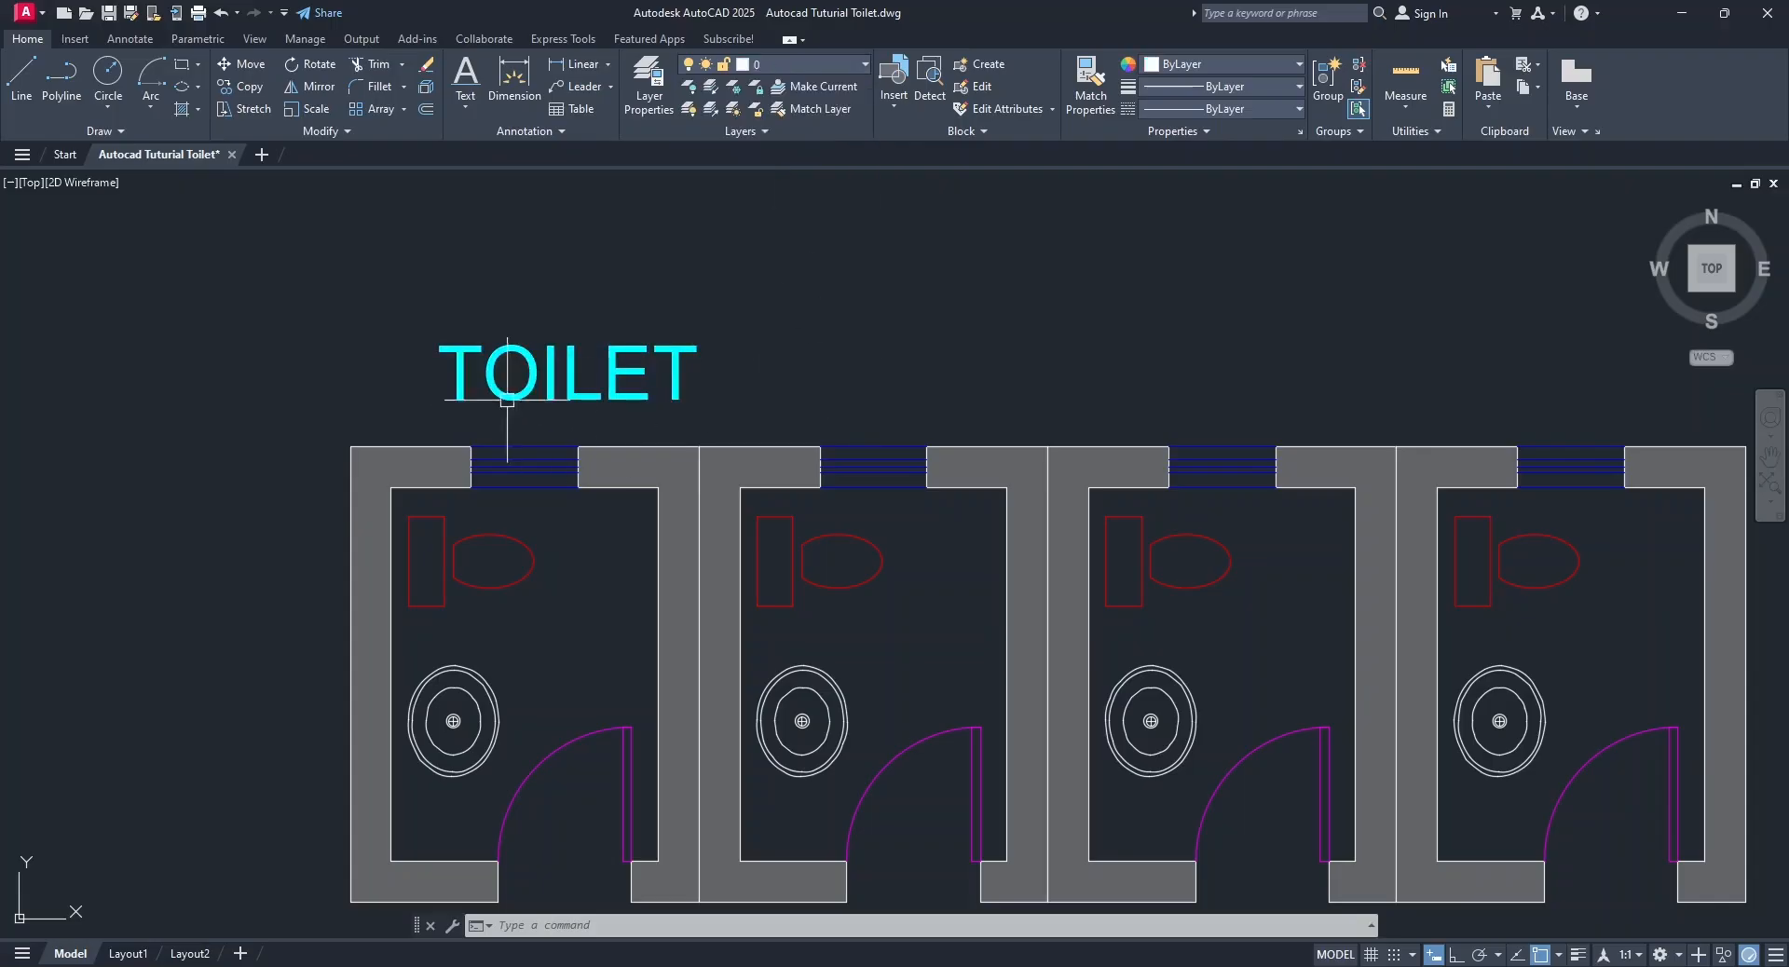
Copy the TOILET label so that one sits above each of the other three toilets.
click(583, 374)
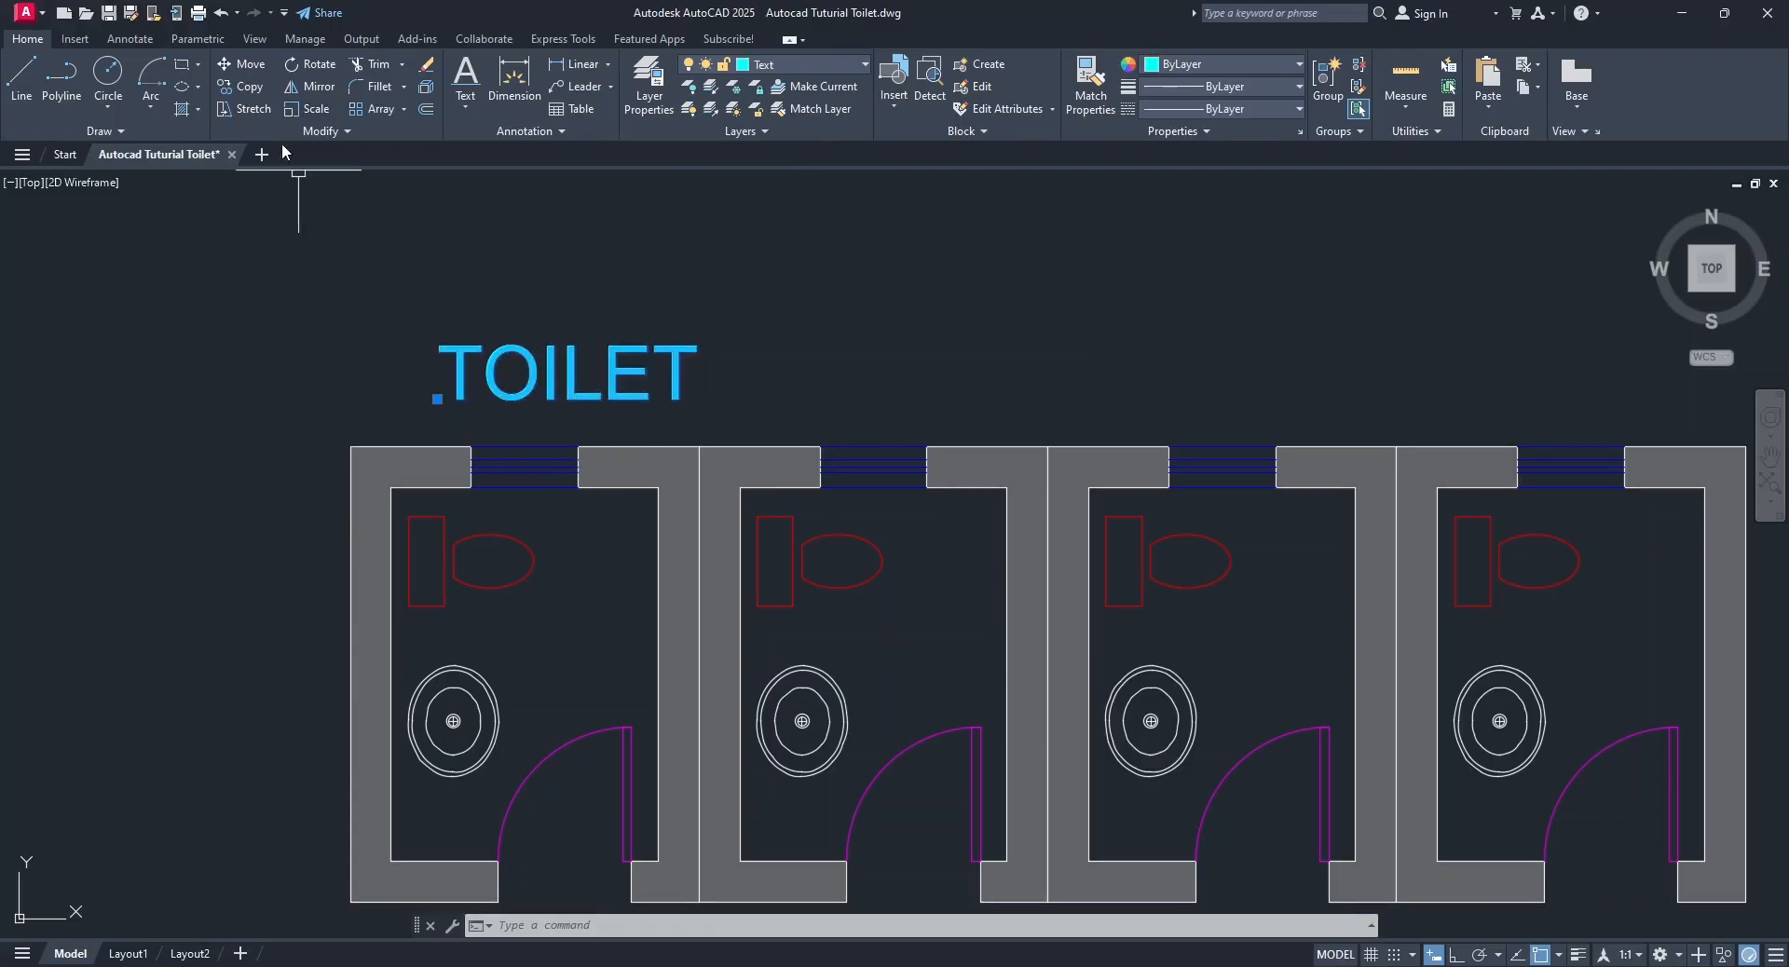
click(241, 88)
click(387, 340)
click(732, 334)
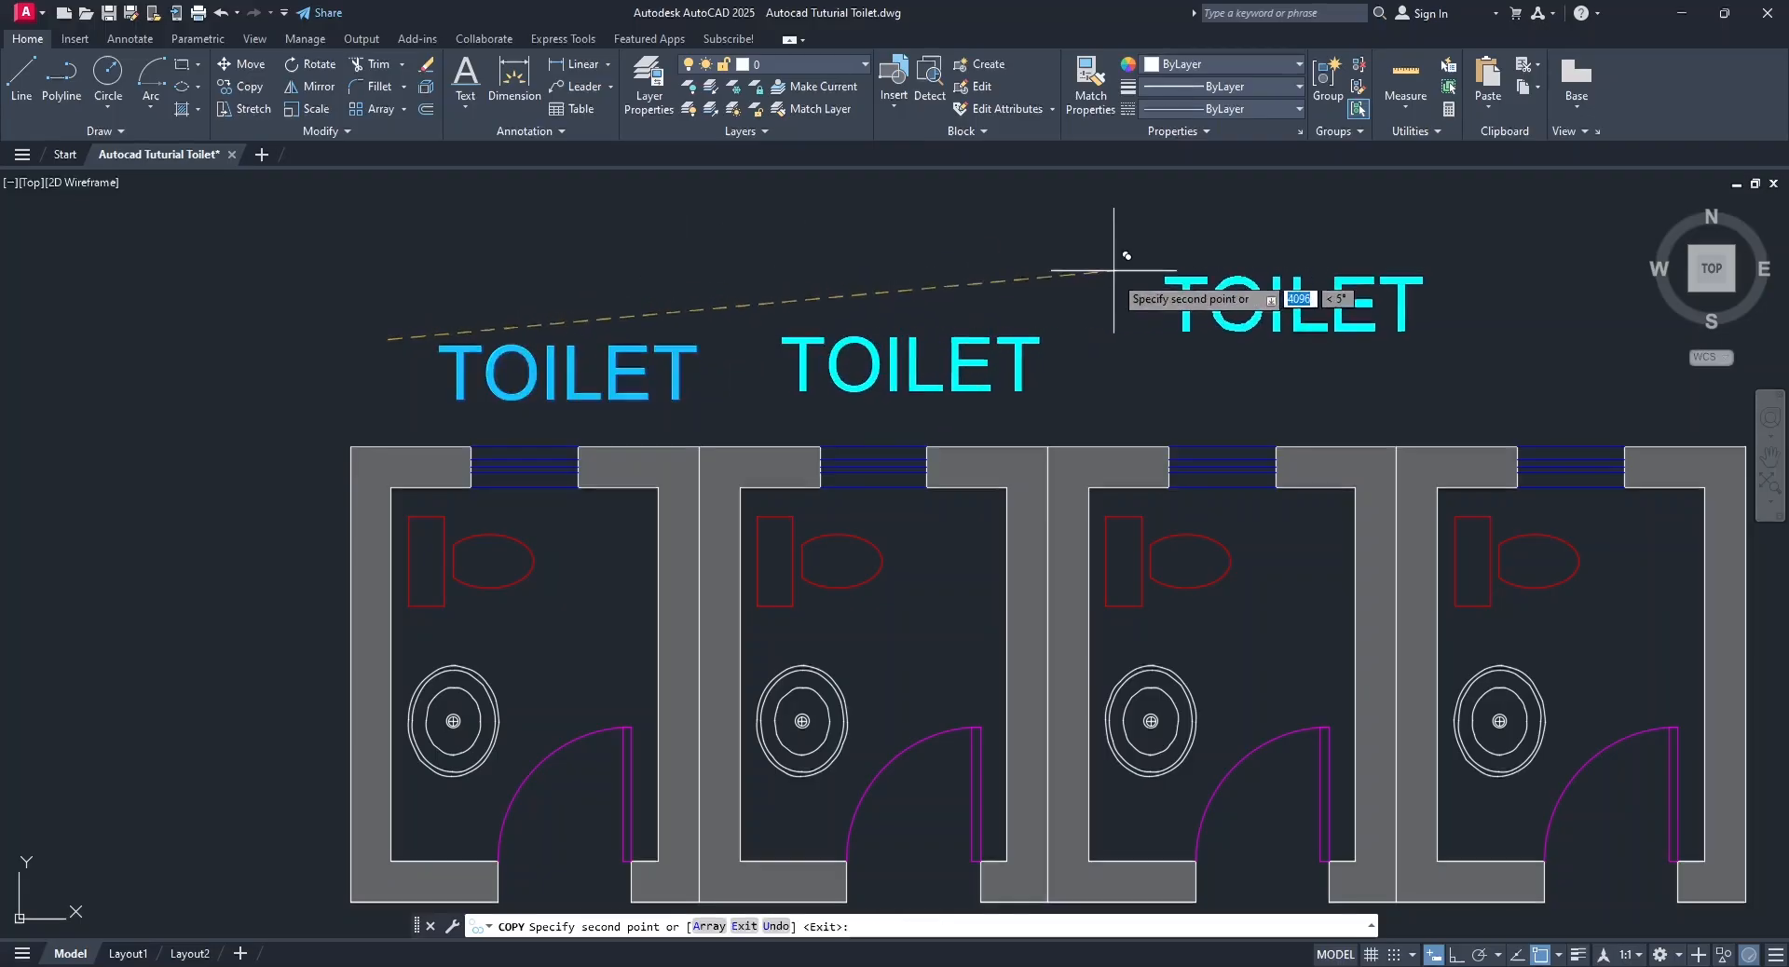
click(1410, 333)
key(Return)
middle_drag(1138, 419, 925, 409)
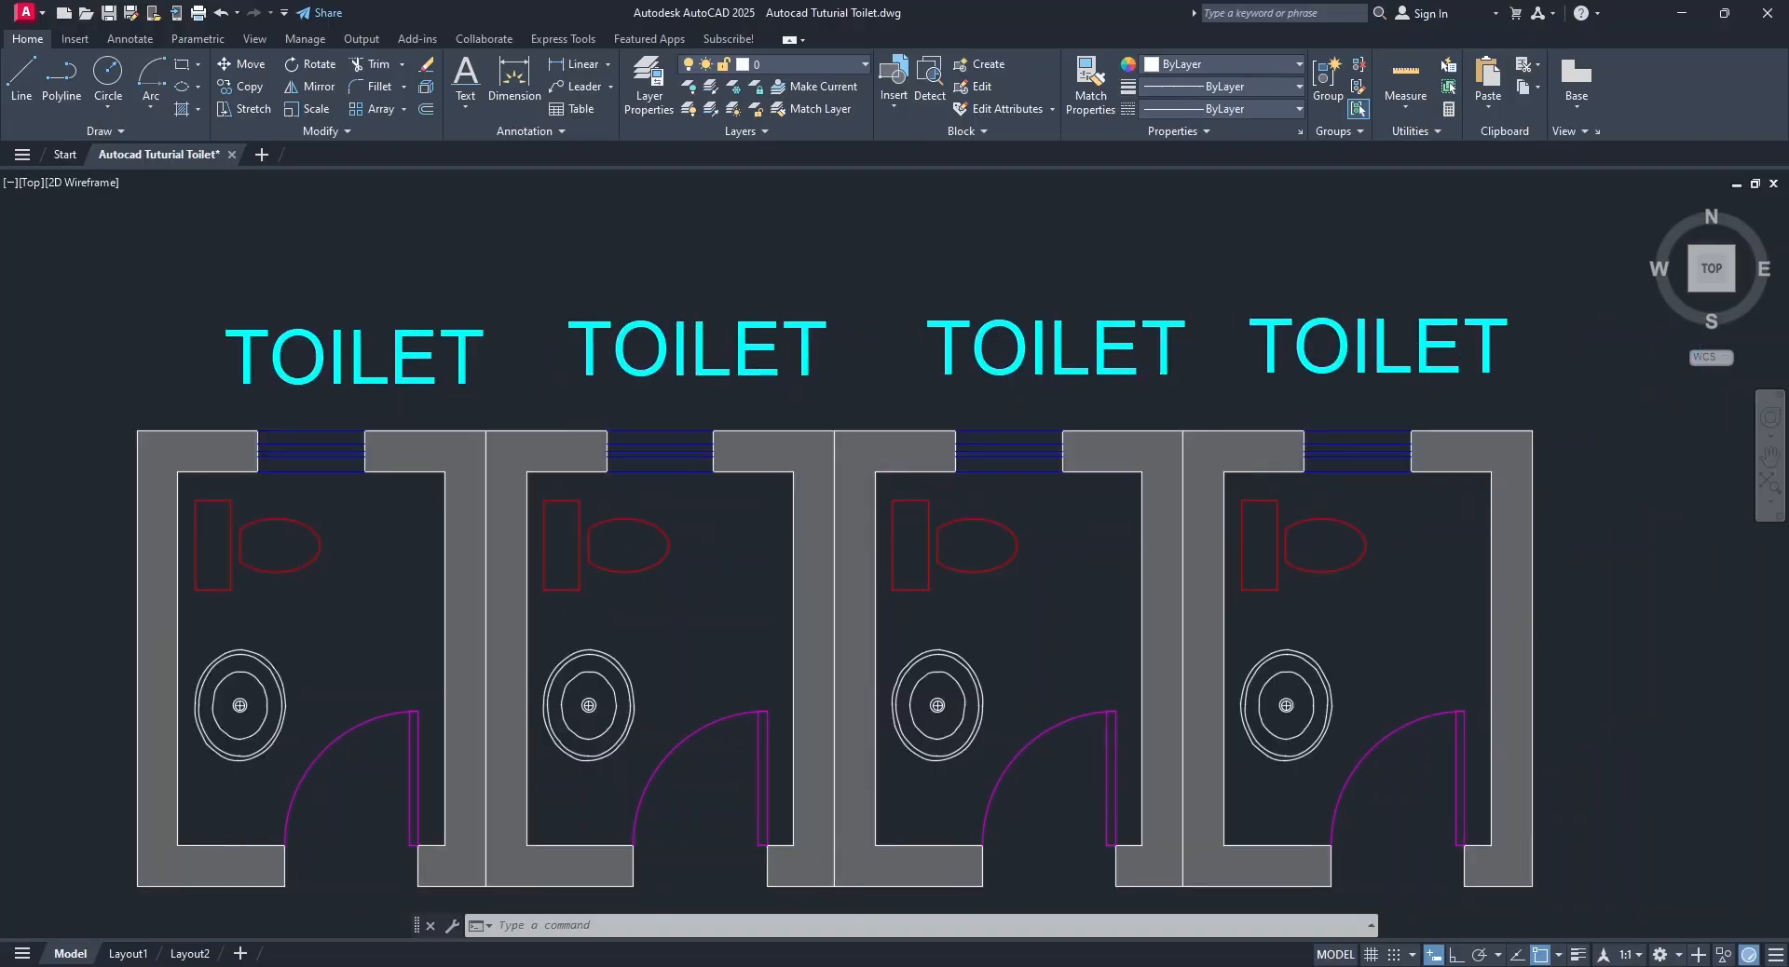
Move all four TOILET labels straight down to below the toilets' door walls and save the drawing.
scroll(925, 409, down, 2)
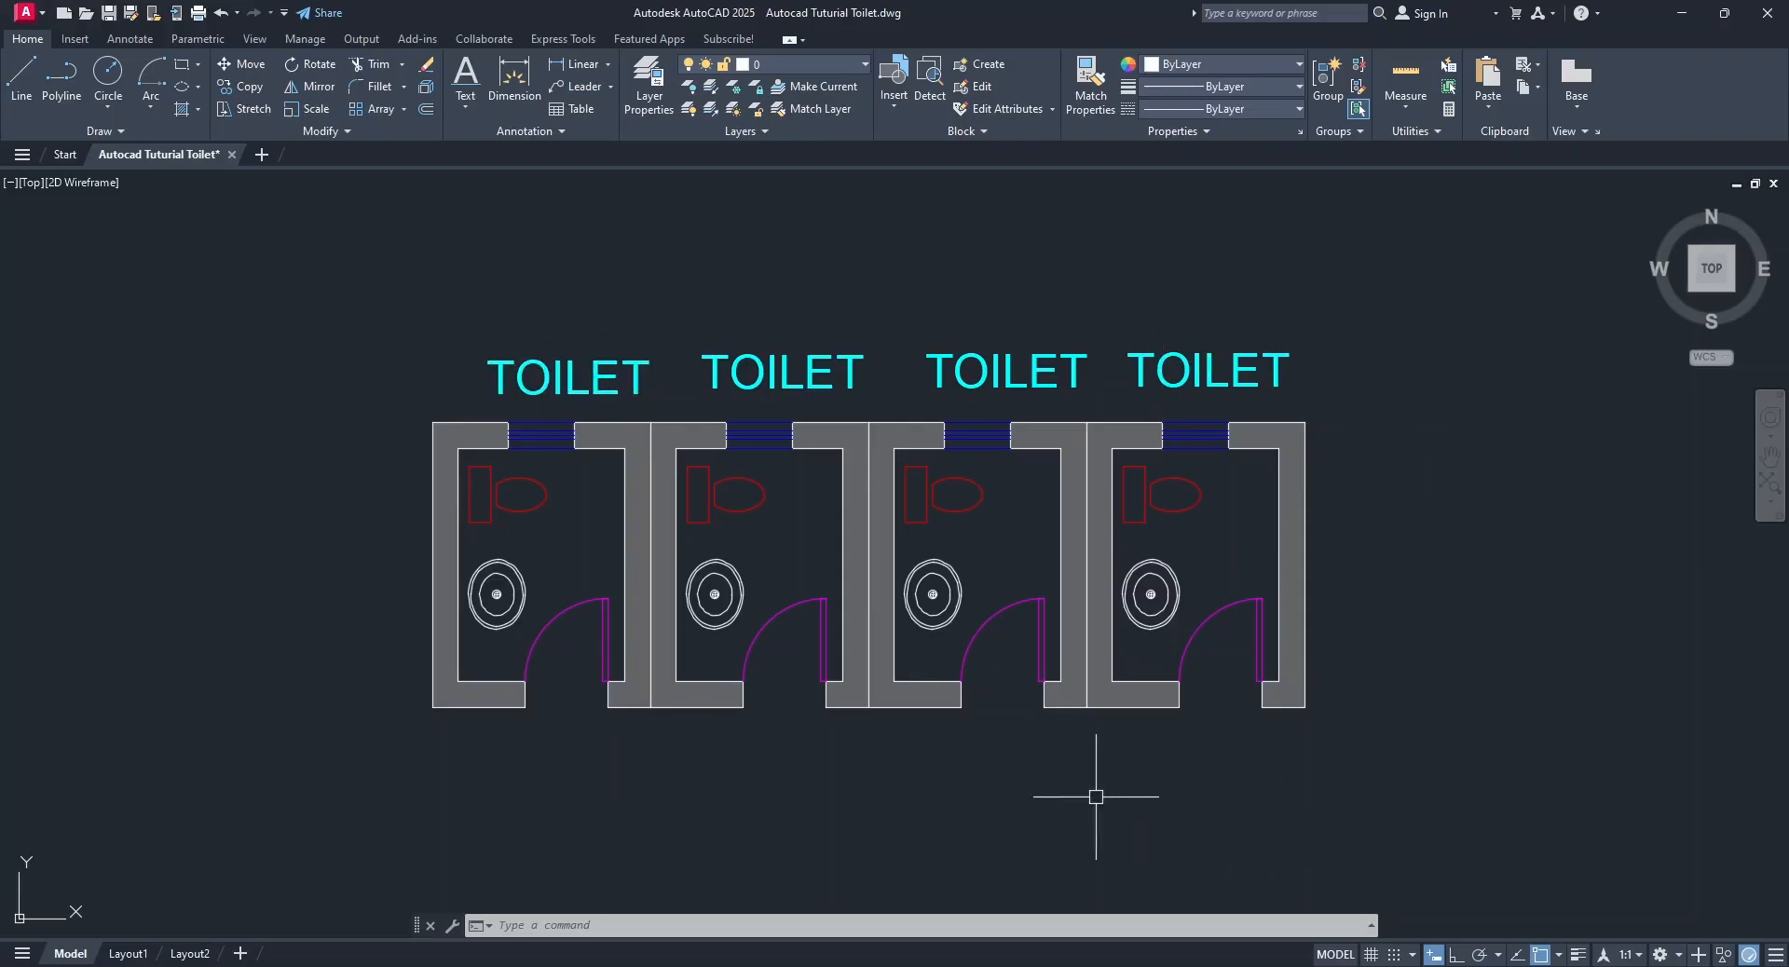
click(425, 298)
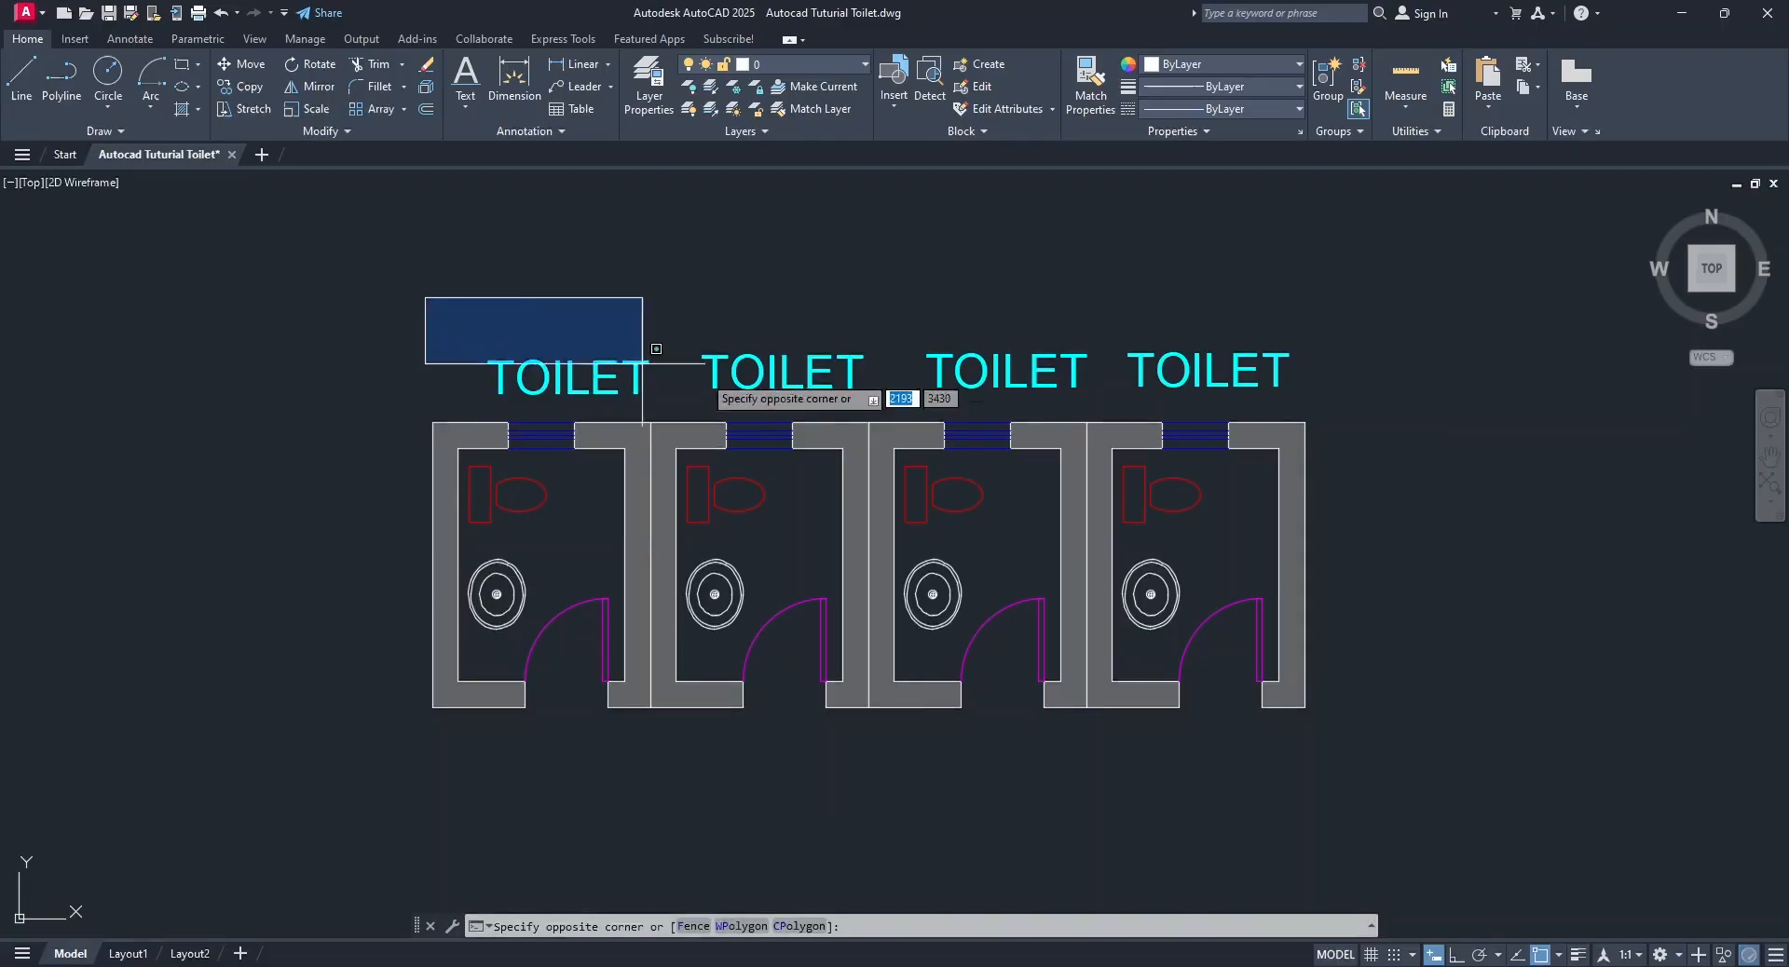
click(1426, 408)
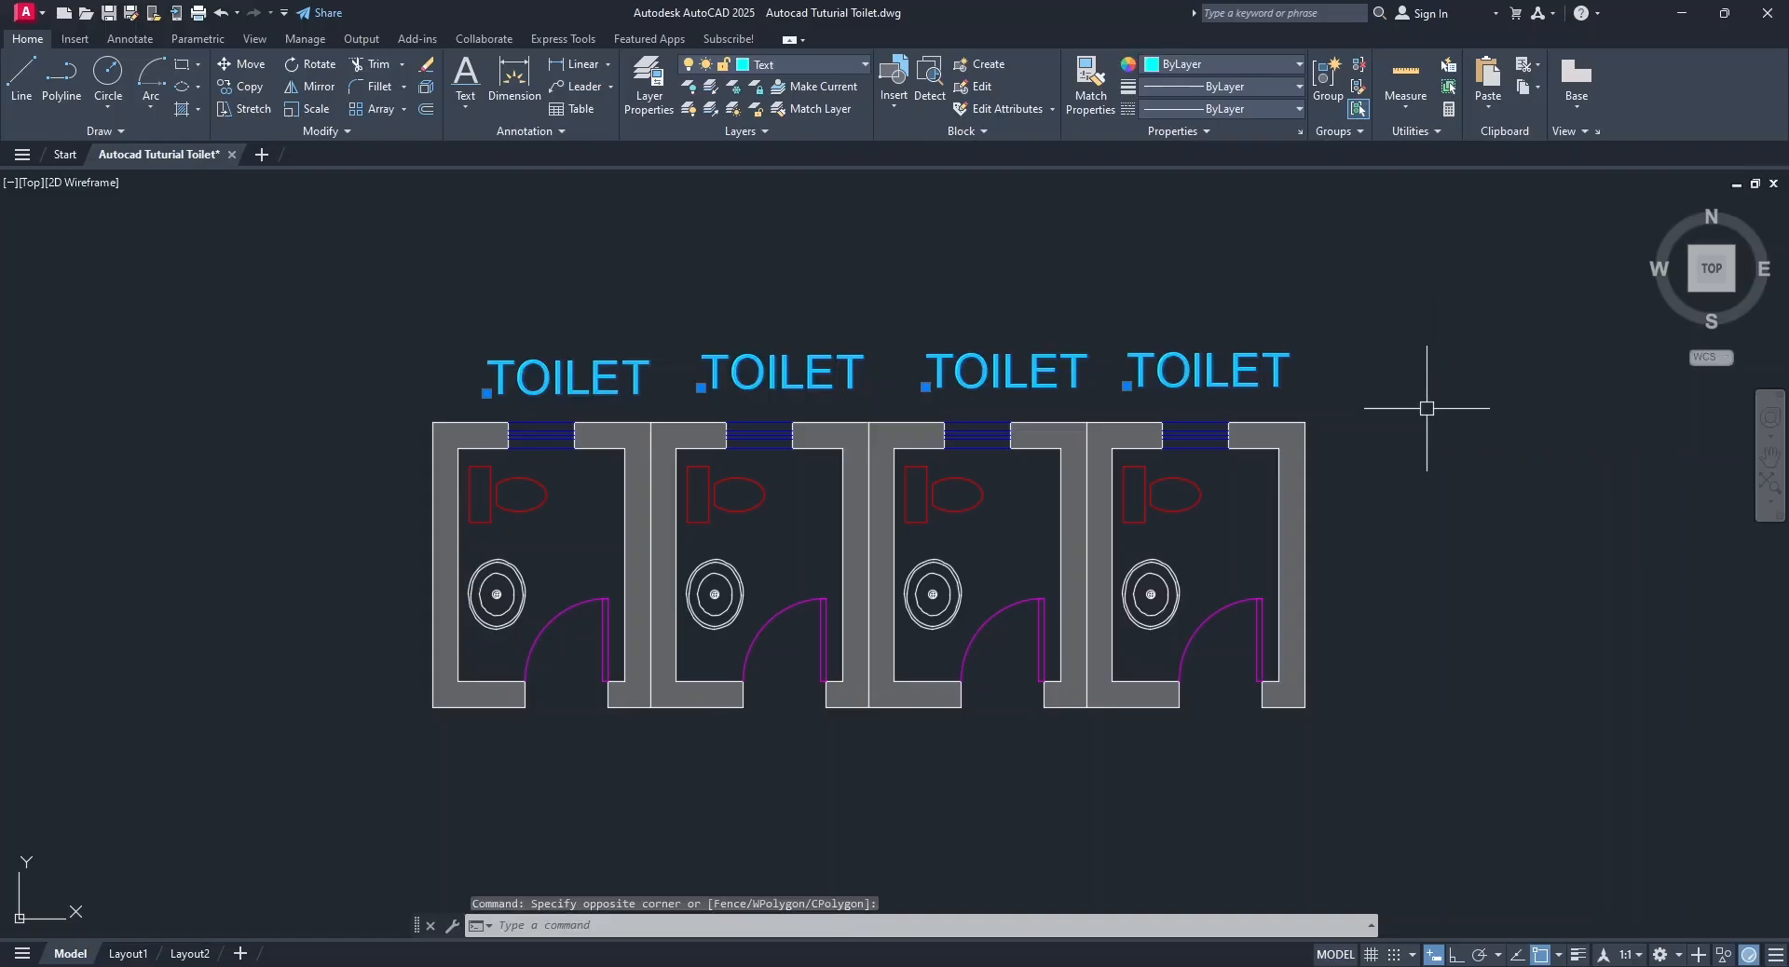
click(244, 63)
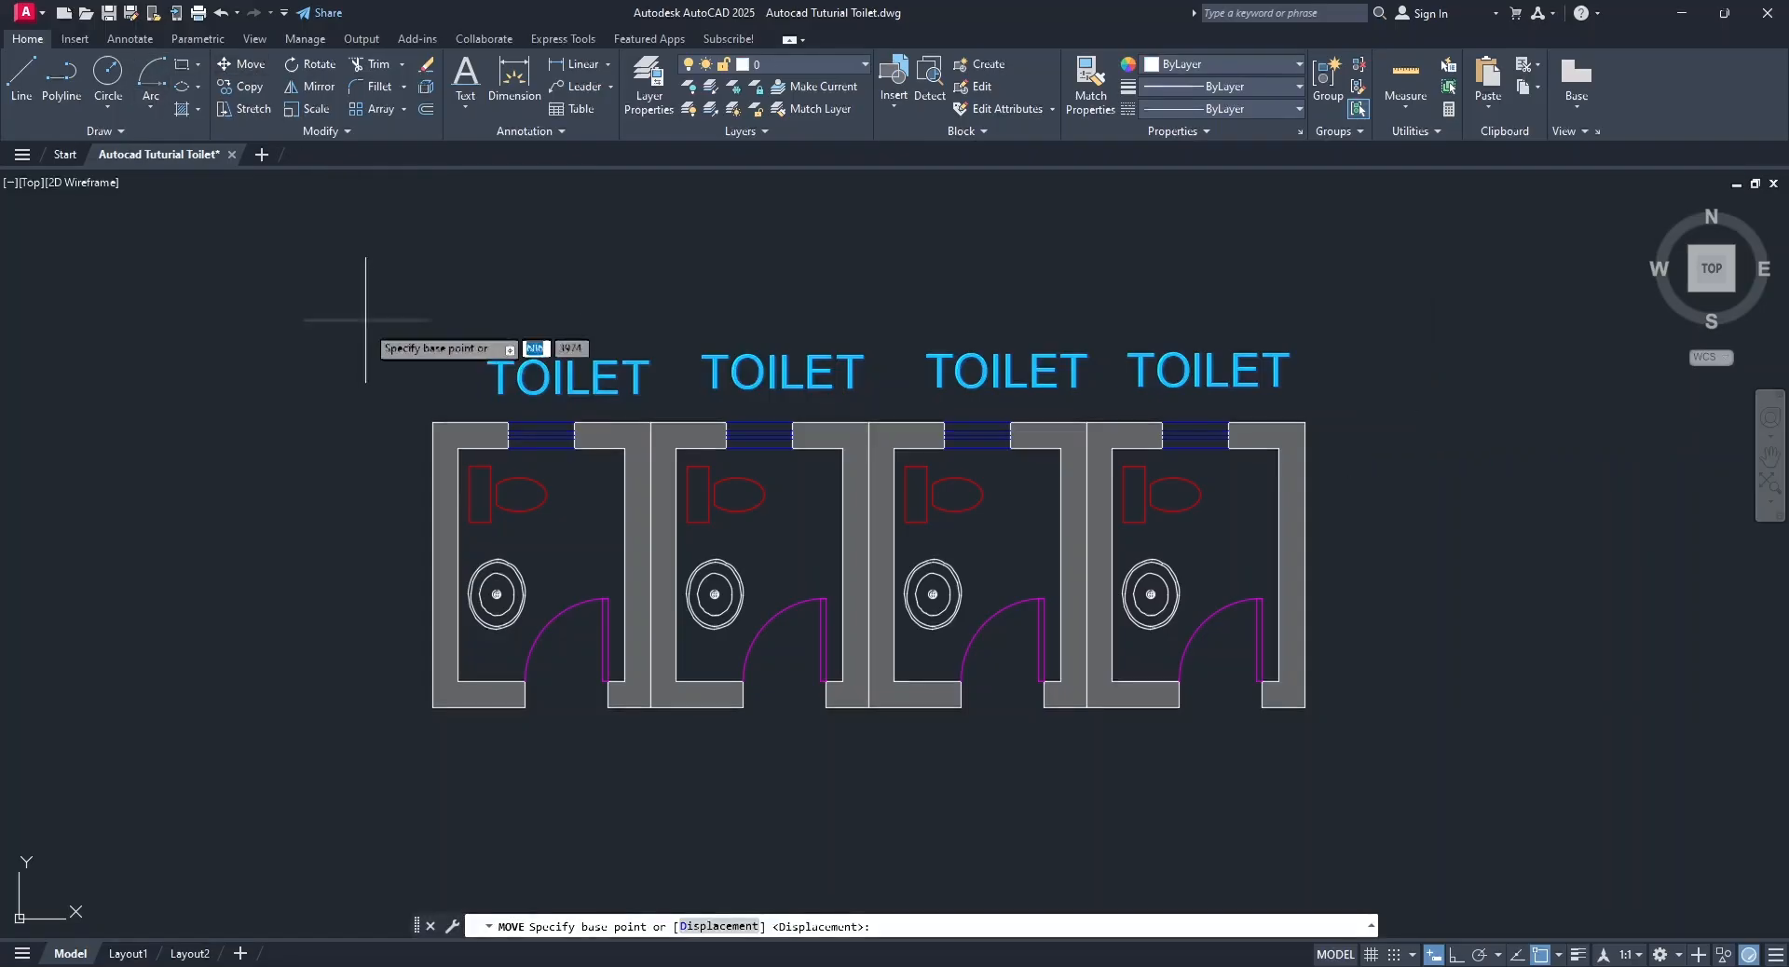
click(307, 297)
click(306, 693)
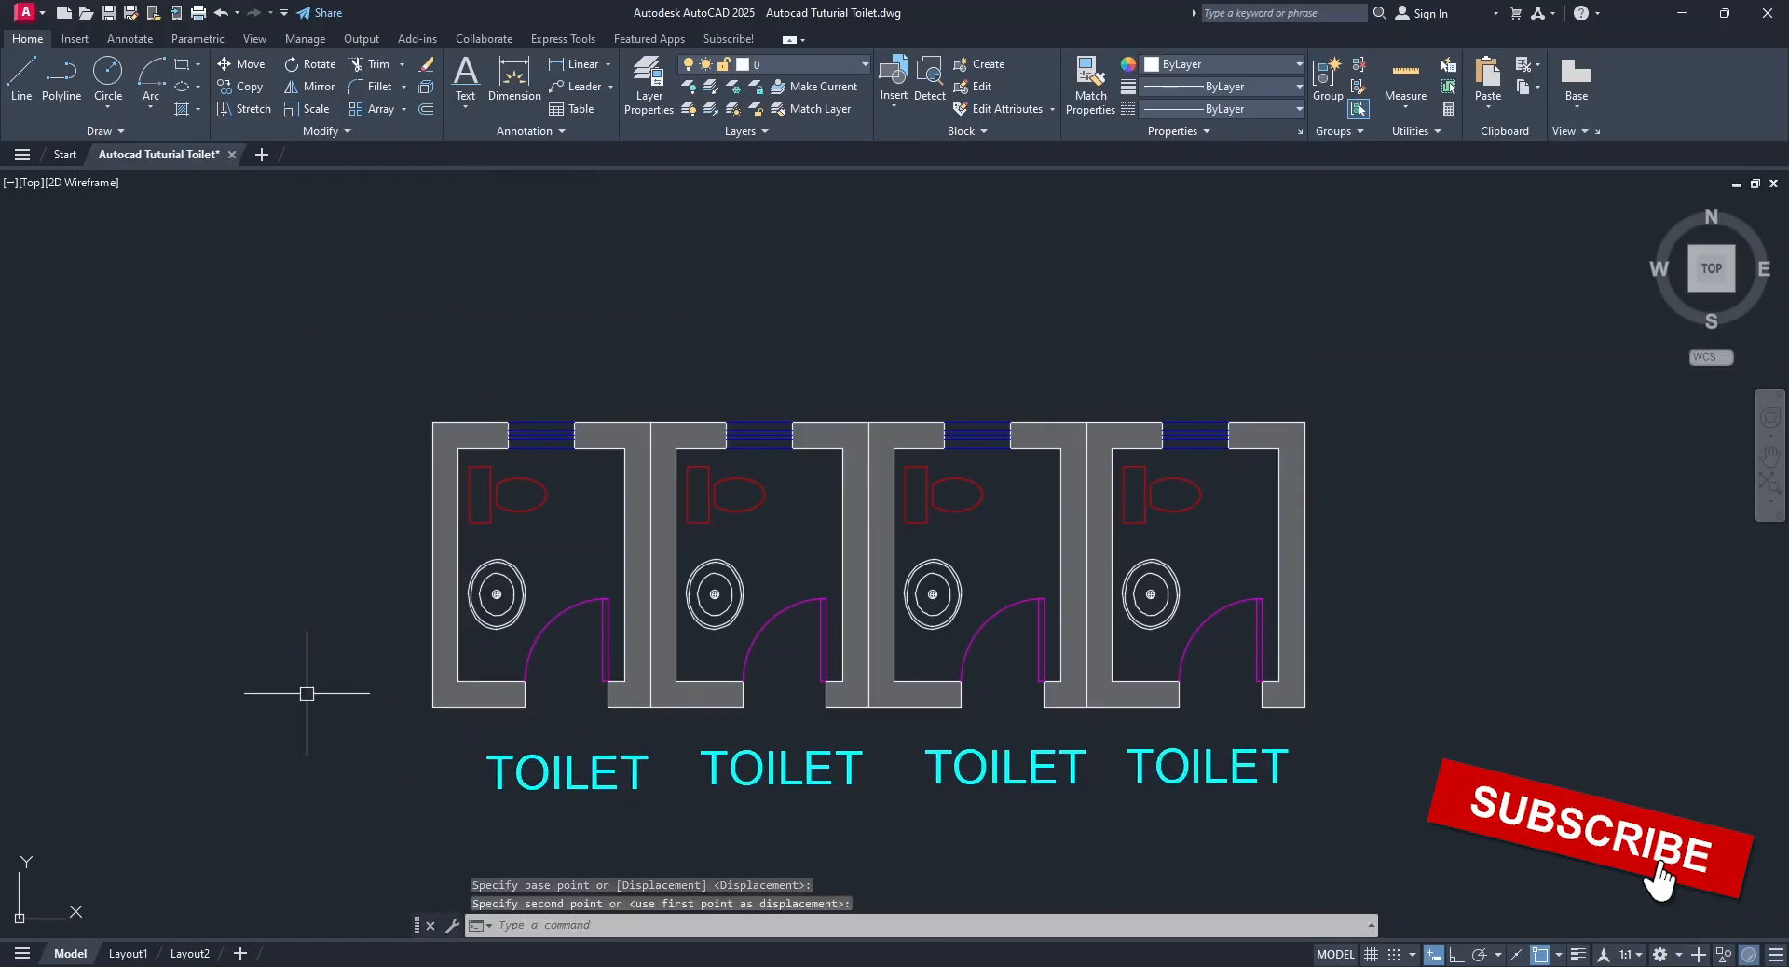
middle_drag(294, 419, 297, 375)
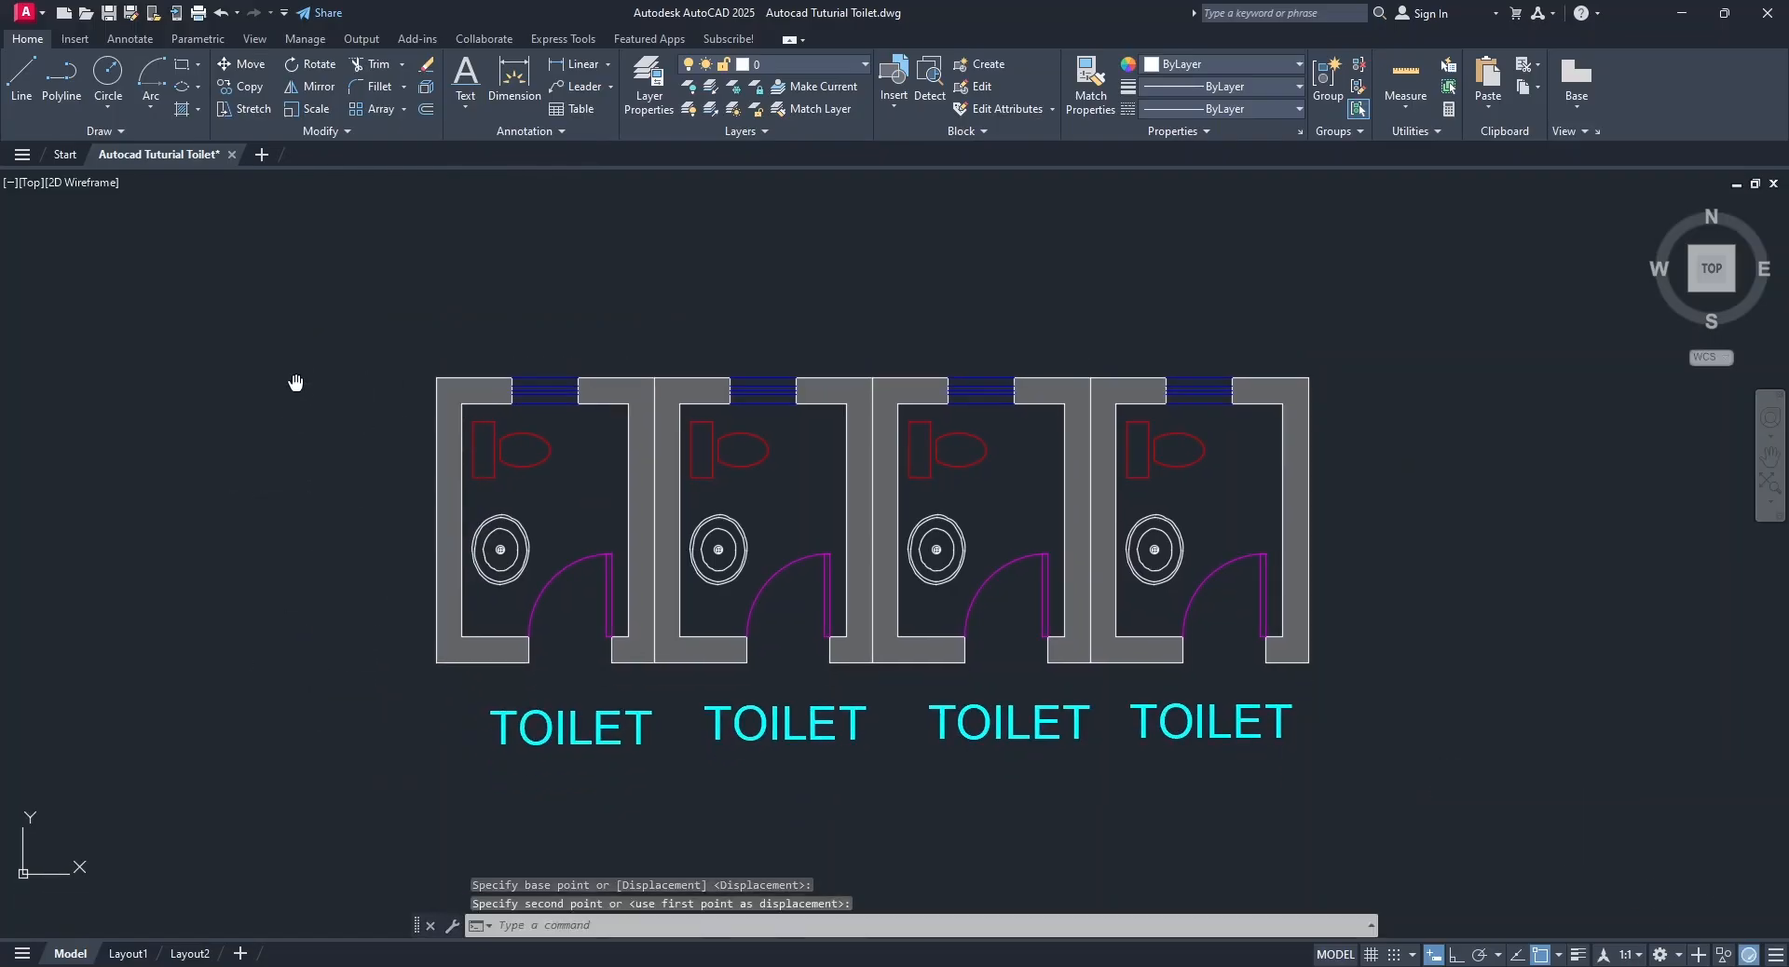
click(109, 13)
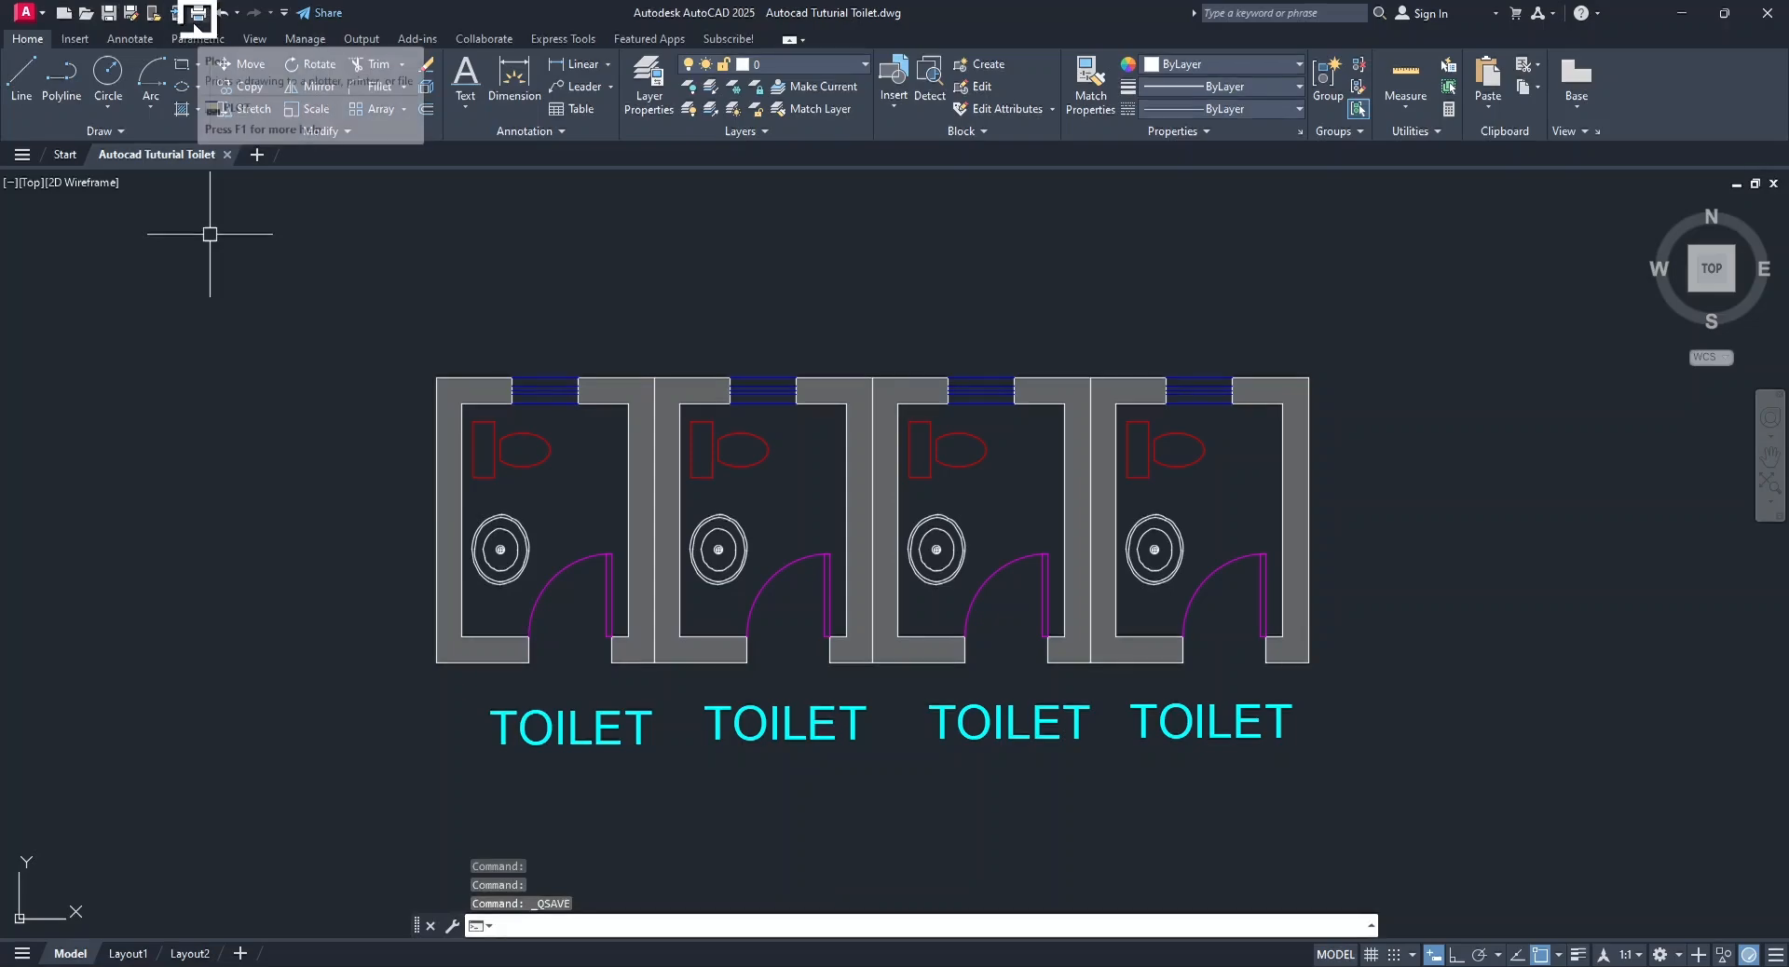
Open the plot settings for the model and choose DWG To PDF.pc3 as the plotter.
click(199, 13)
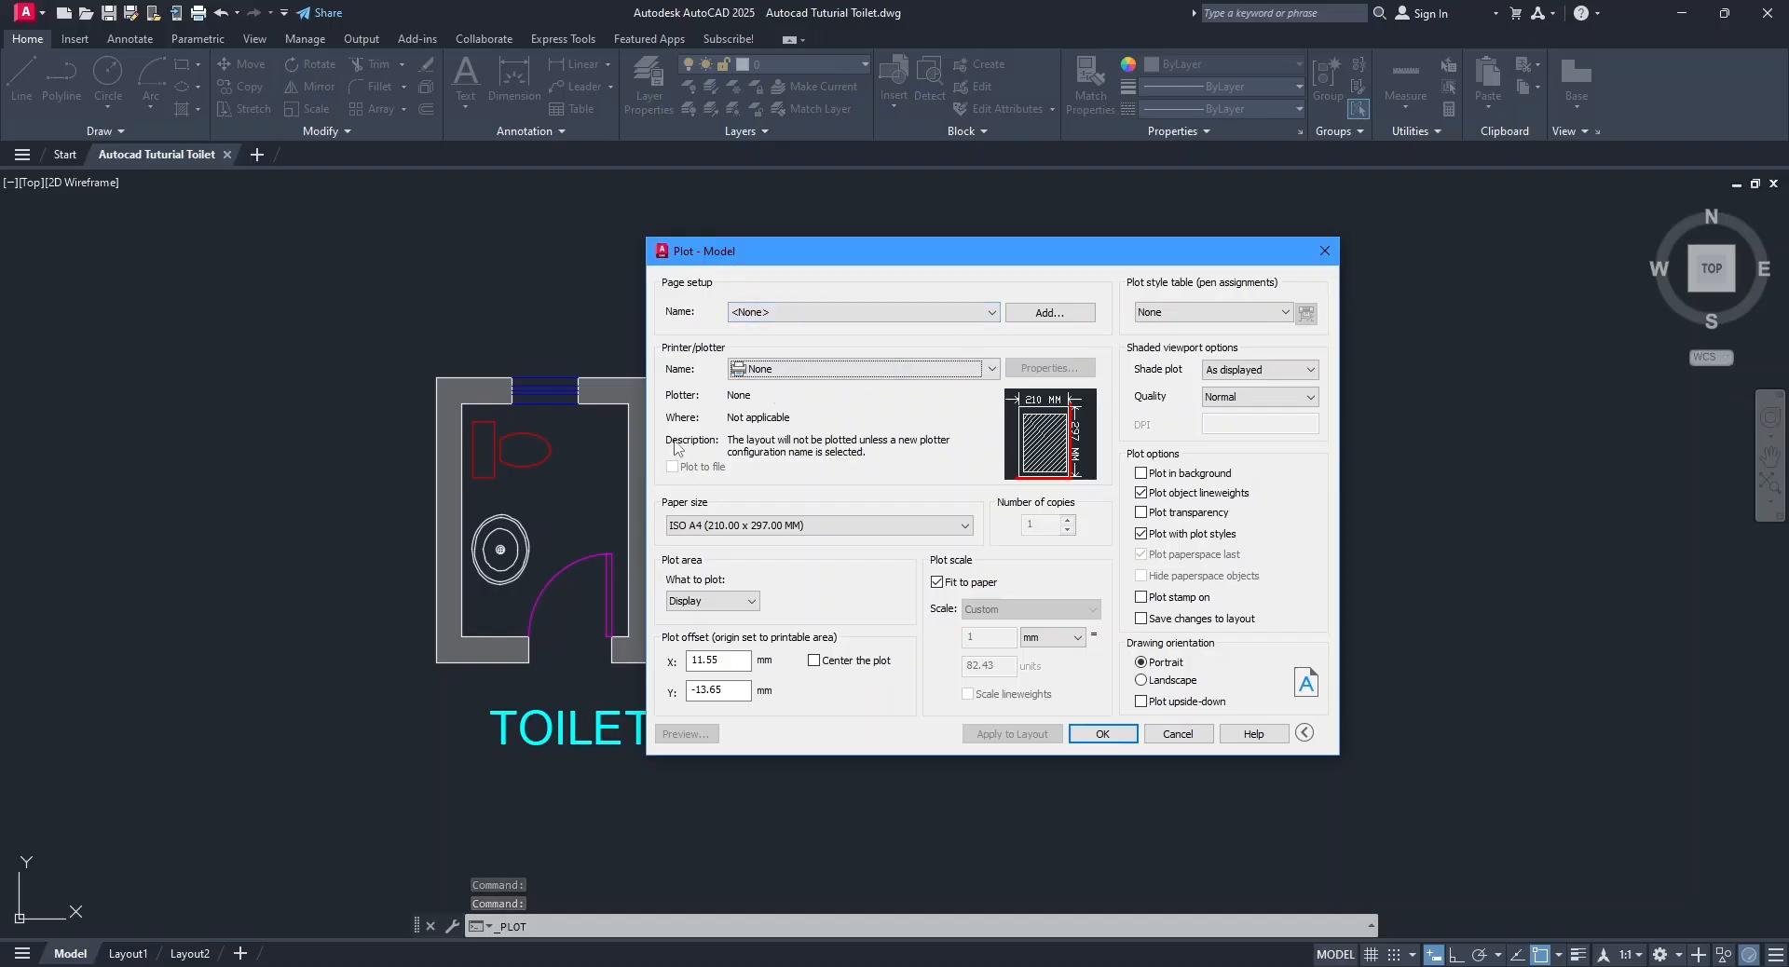
click(770, 371)
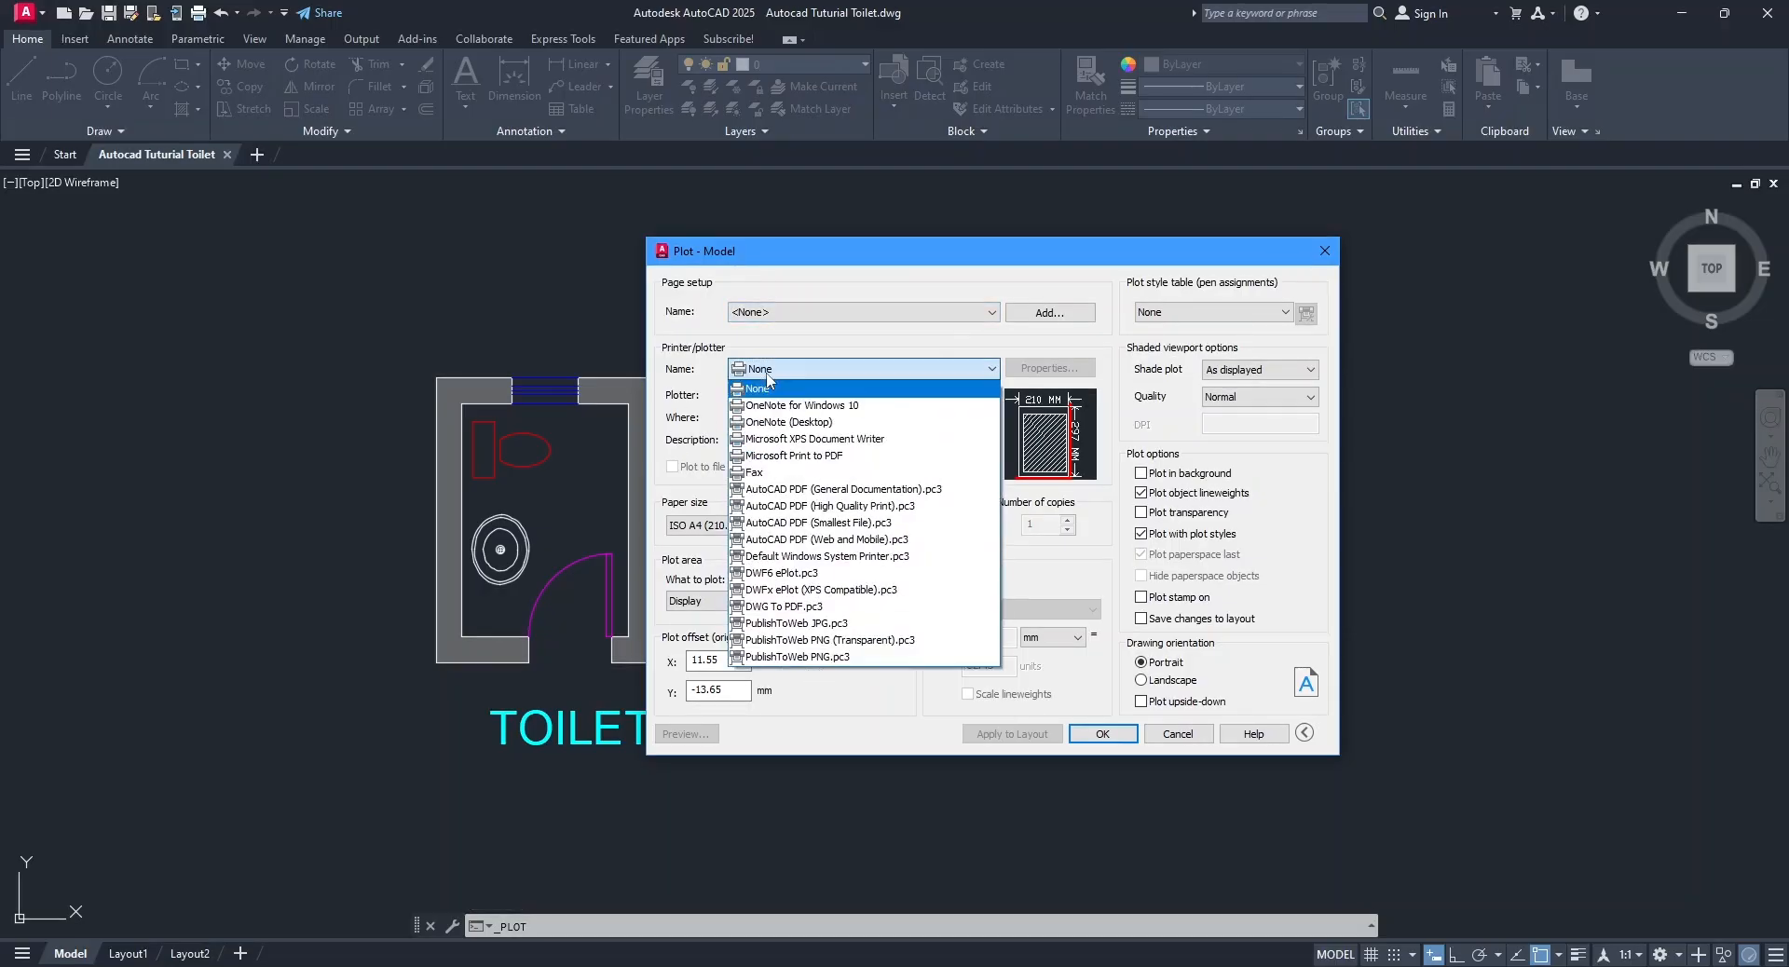
click(789, 610)
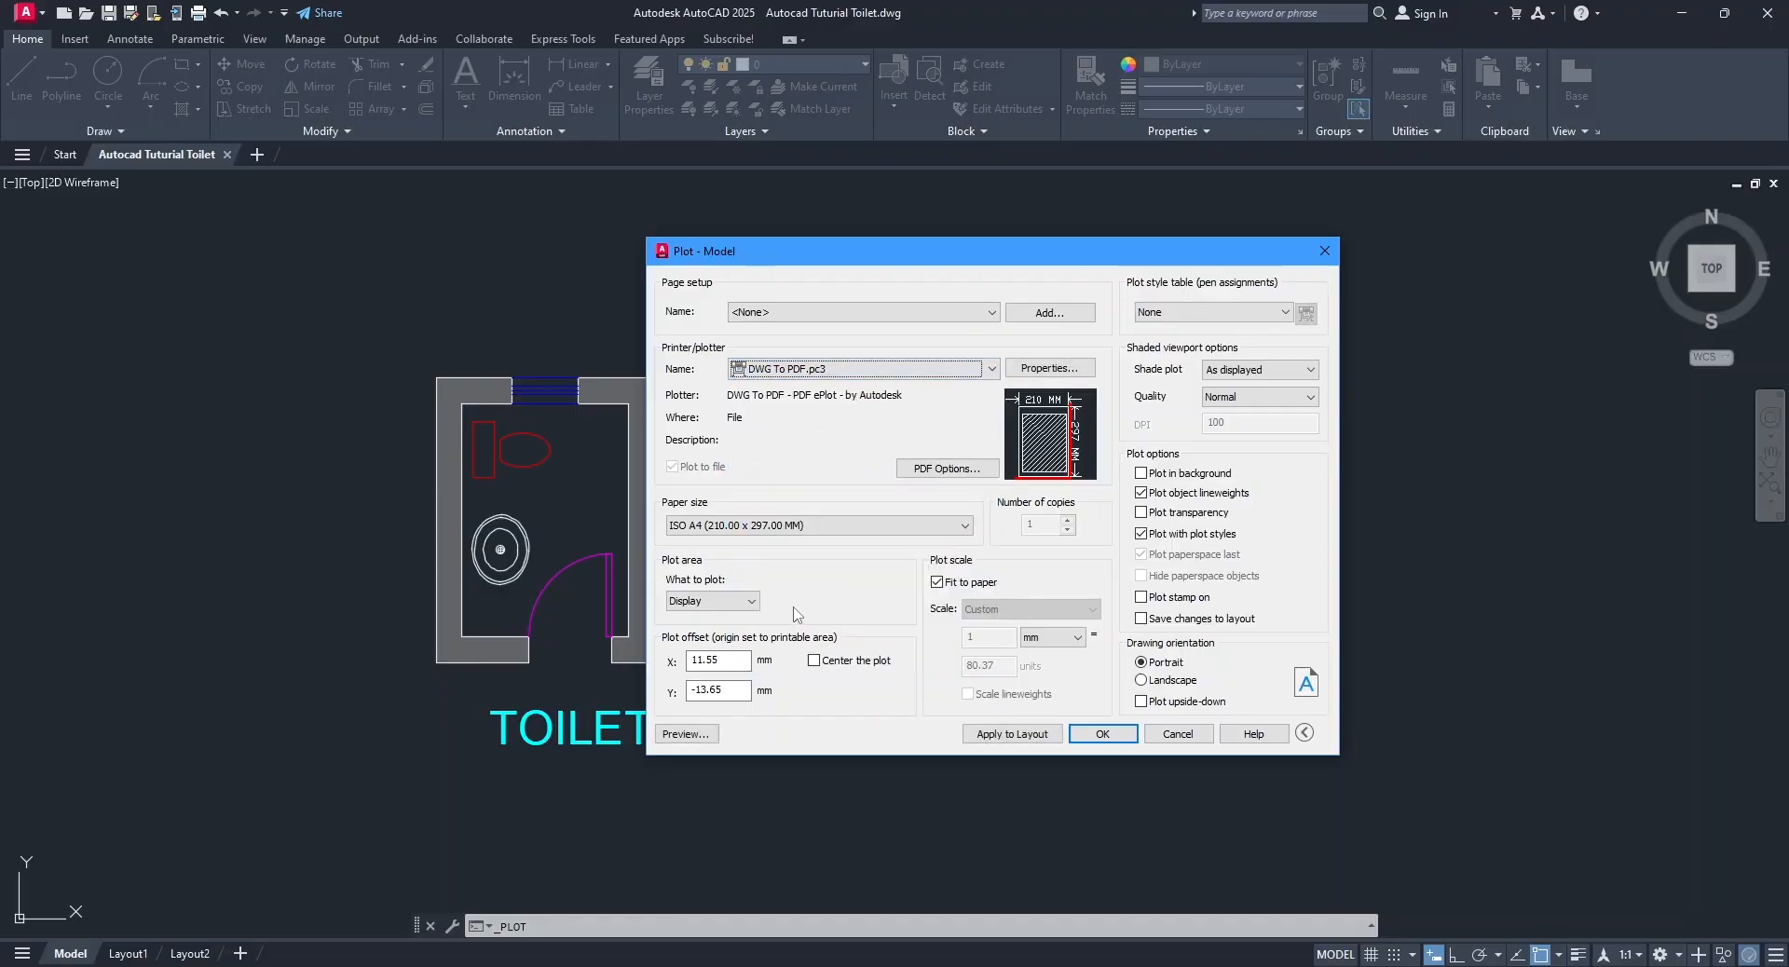
Set the paper size to ISO A4 (210.00 x 297.00 MM) and preview the plot.
click(750, 527)
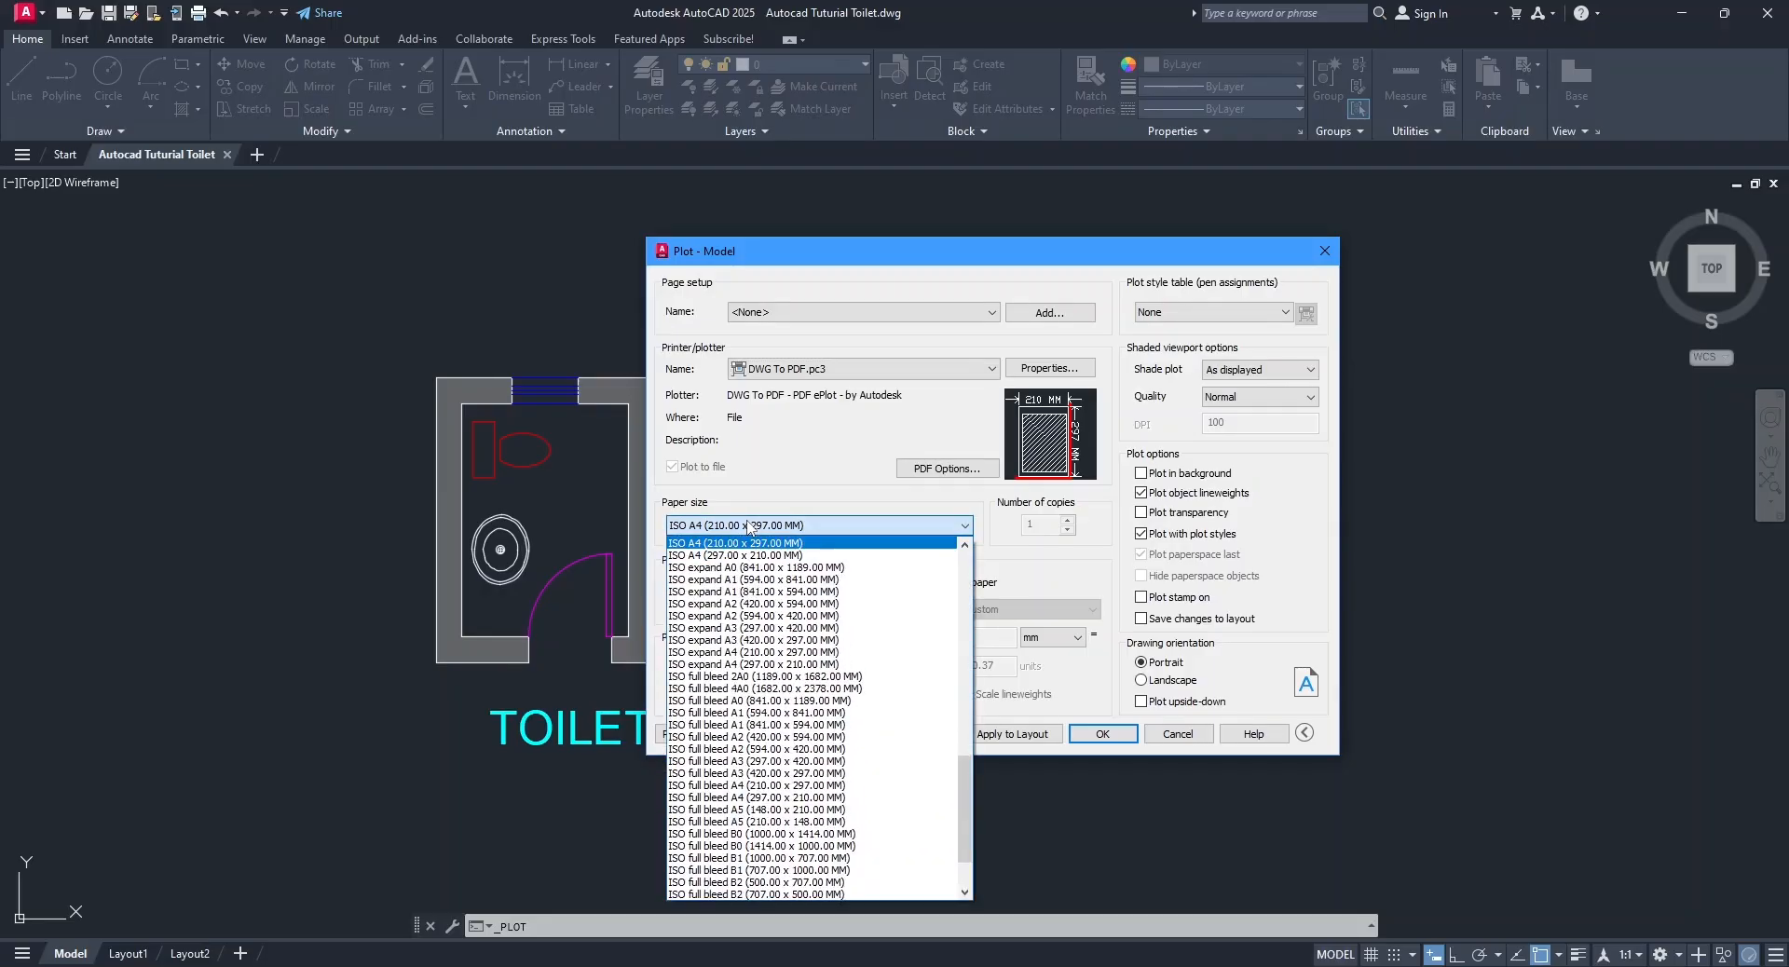
scroll(807, 619, up, 5)
scroll(806, 619, down, 1)
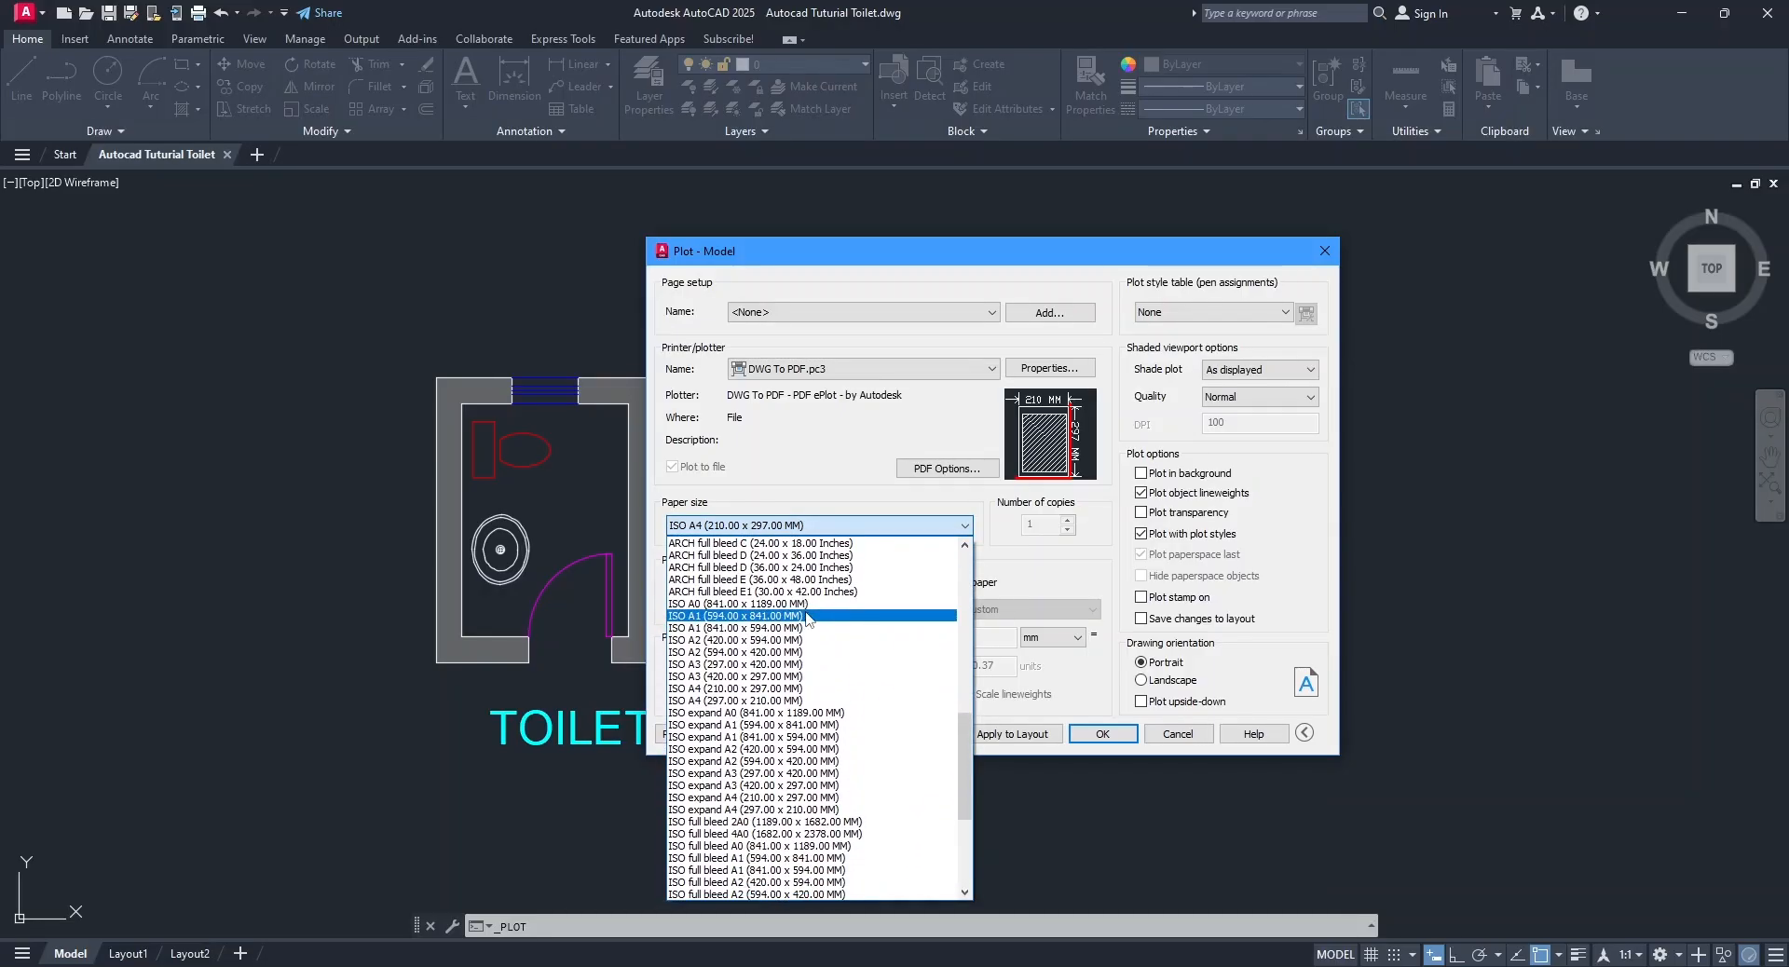
click(744, 691)
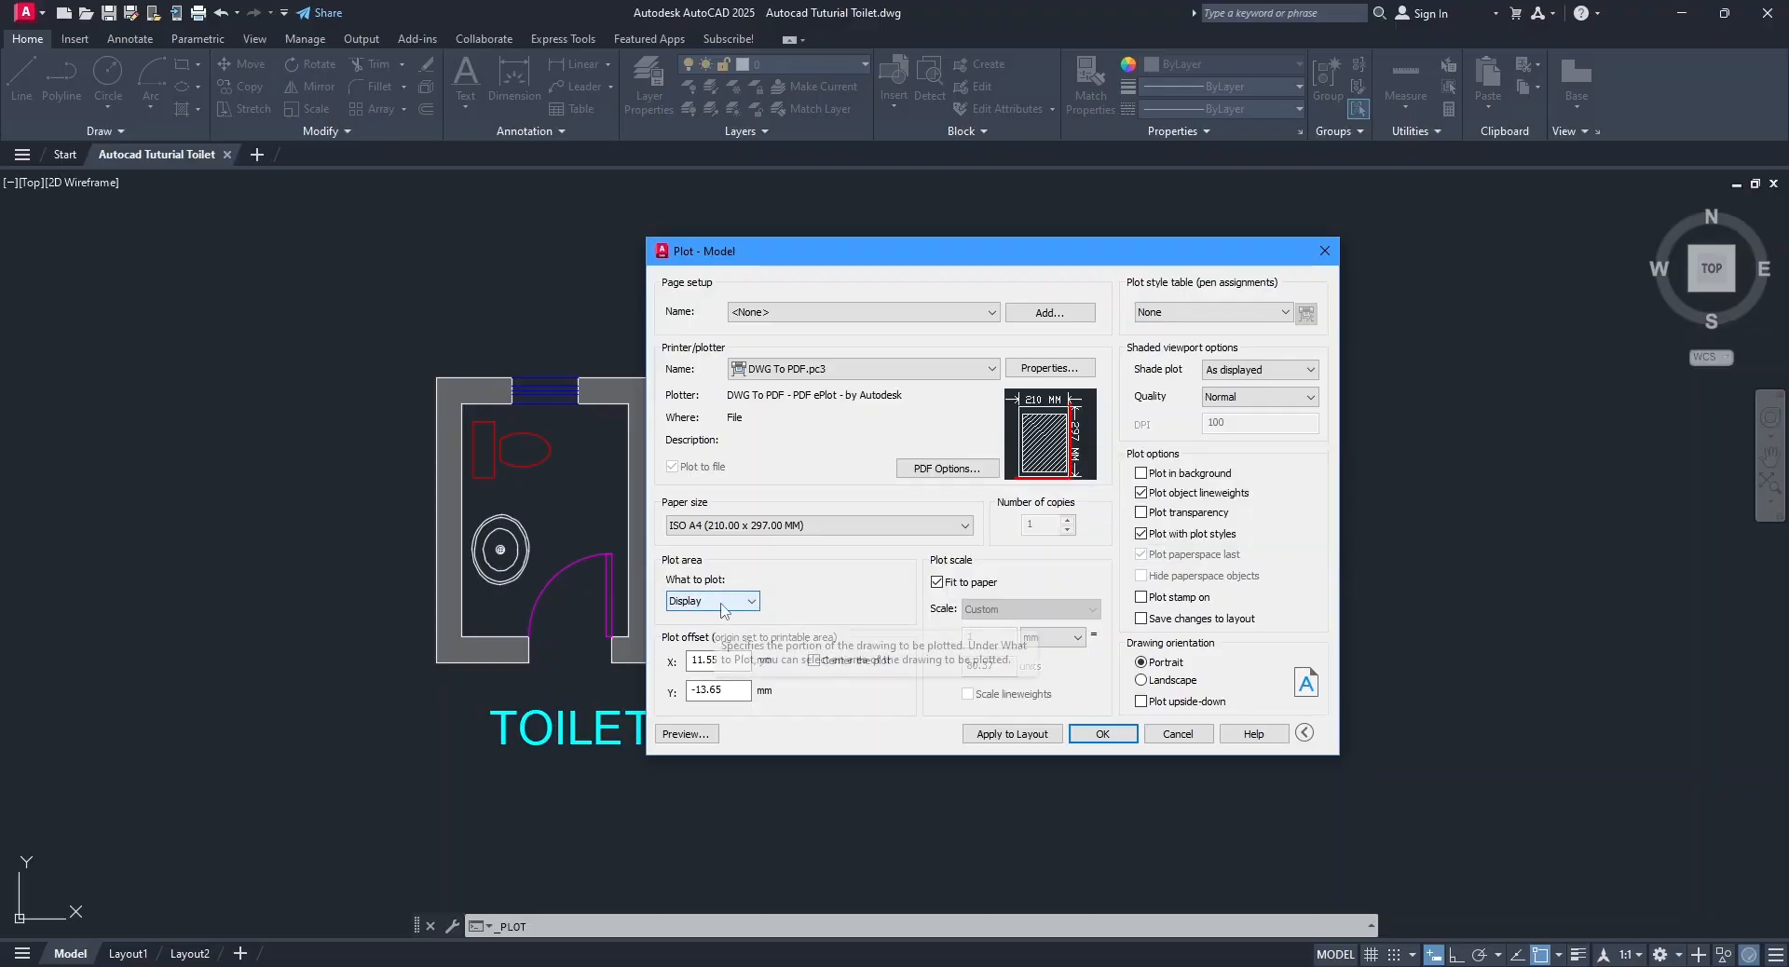
click(697, 736)
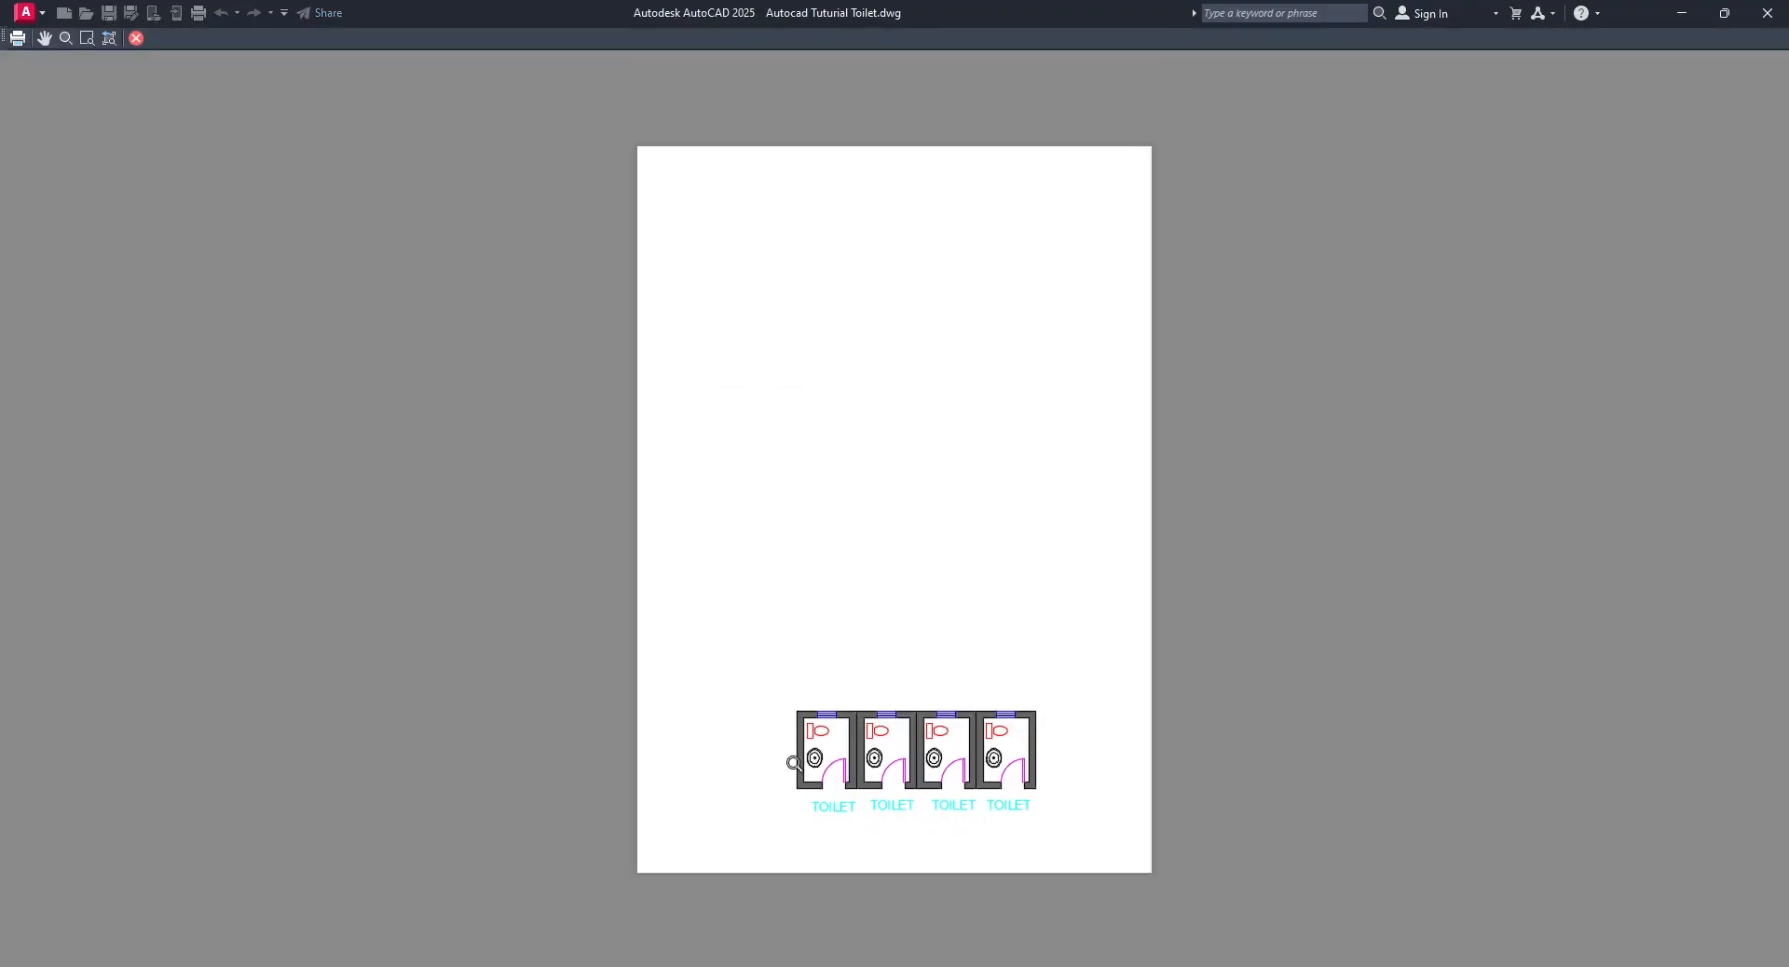
right_click(787, 496)
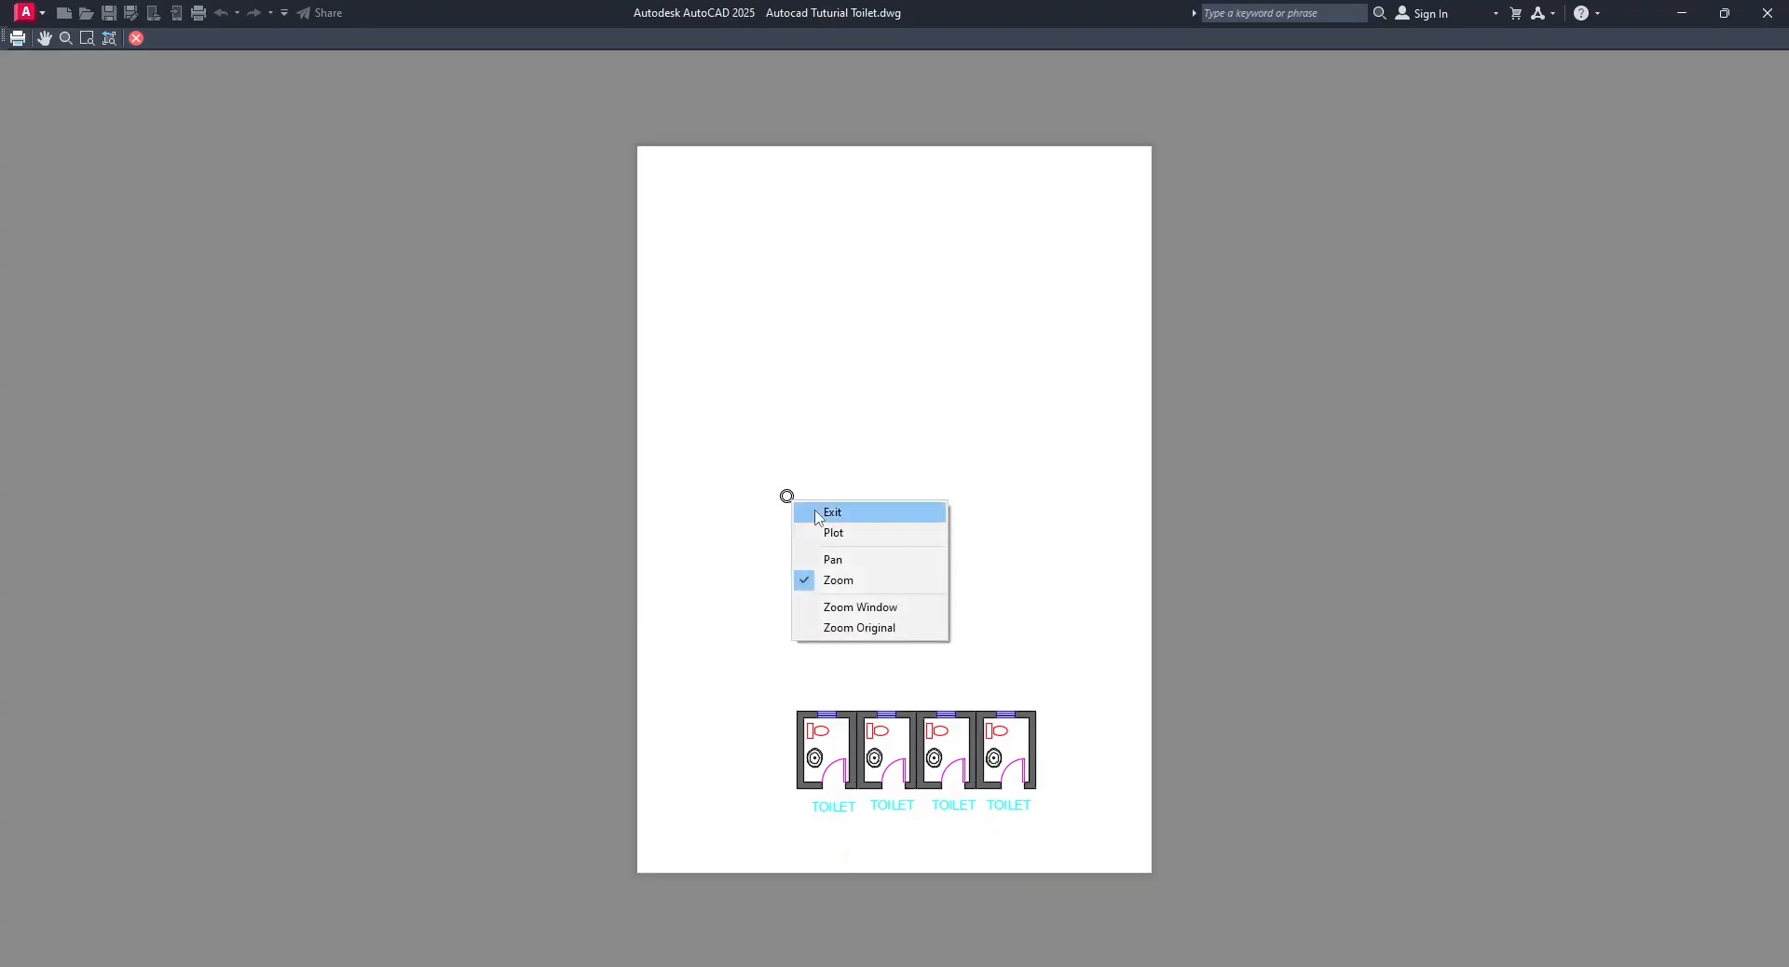
click(829, 513)
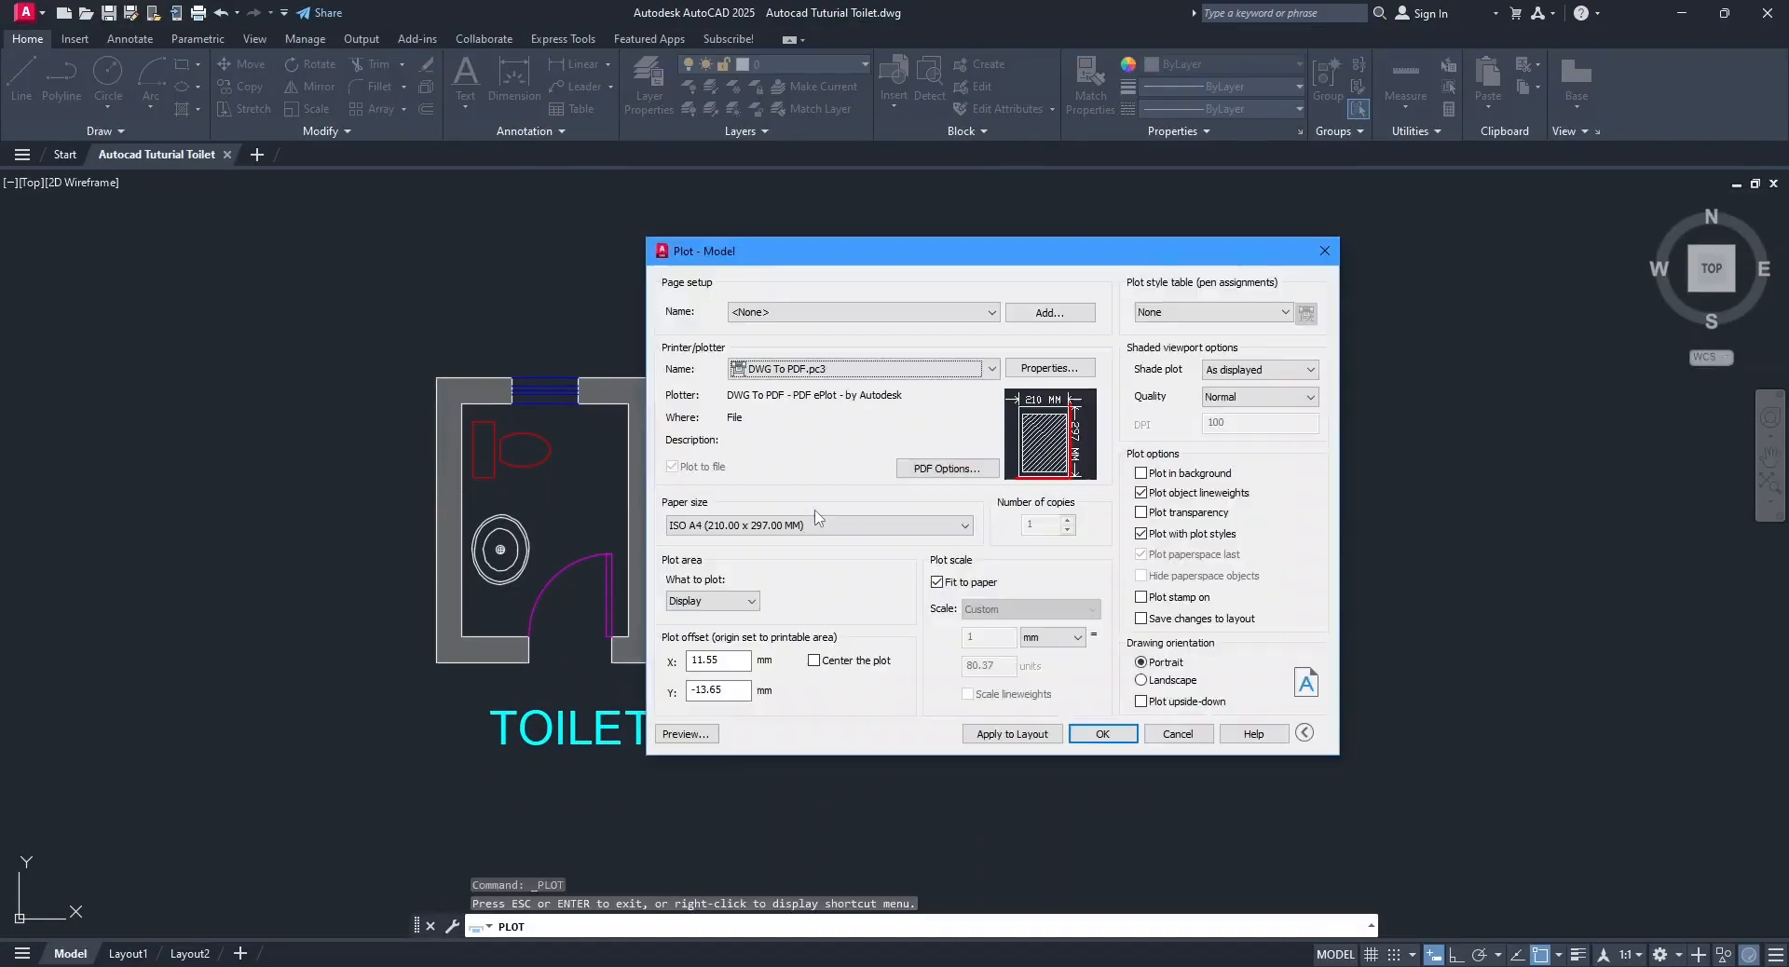
Change the plot area to Window and define a window enclosing all four toilets and their labels.
click(746, 604)
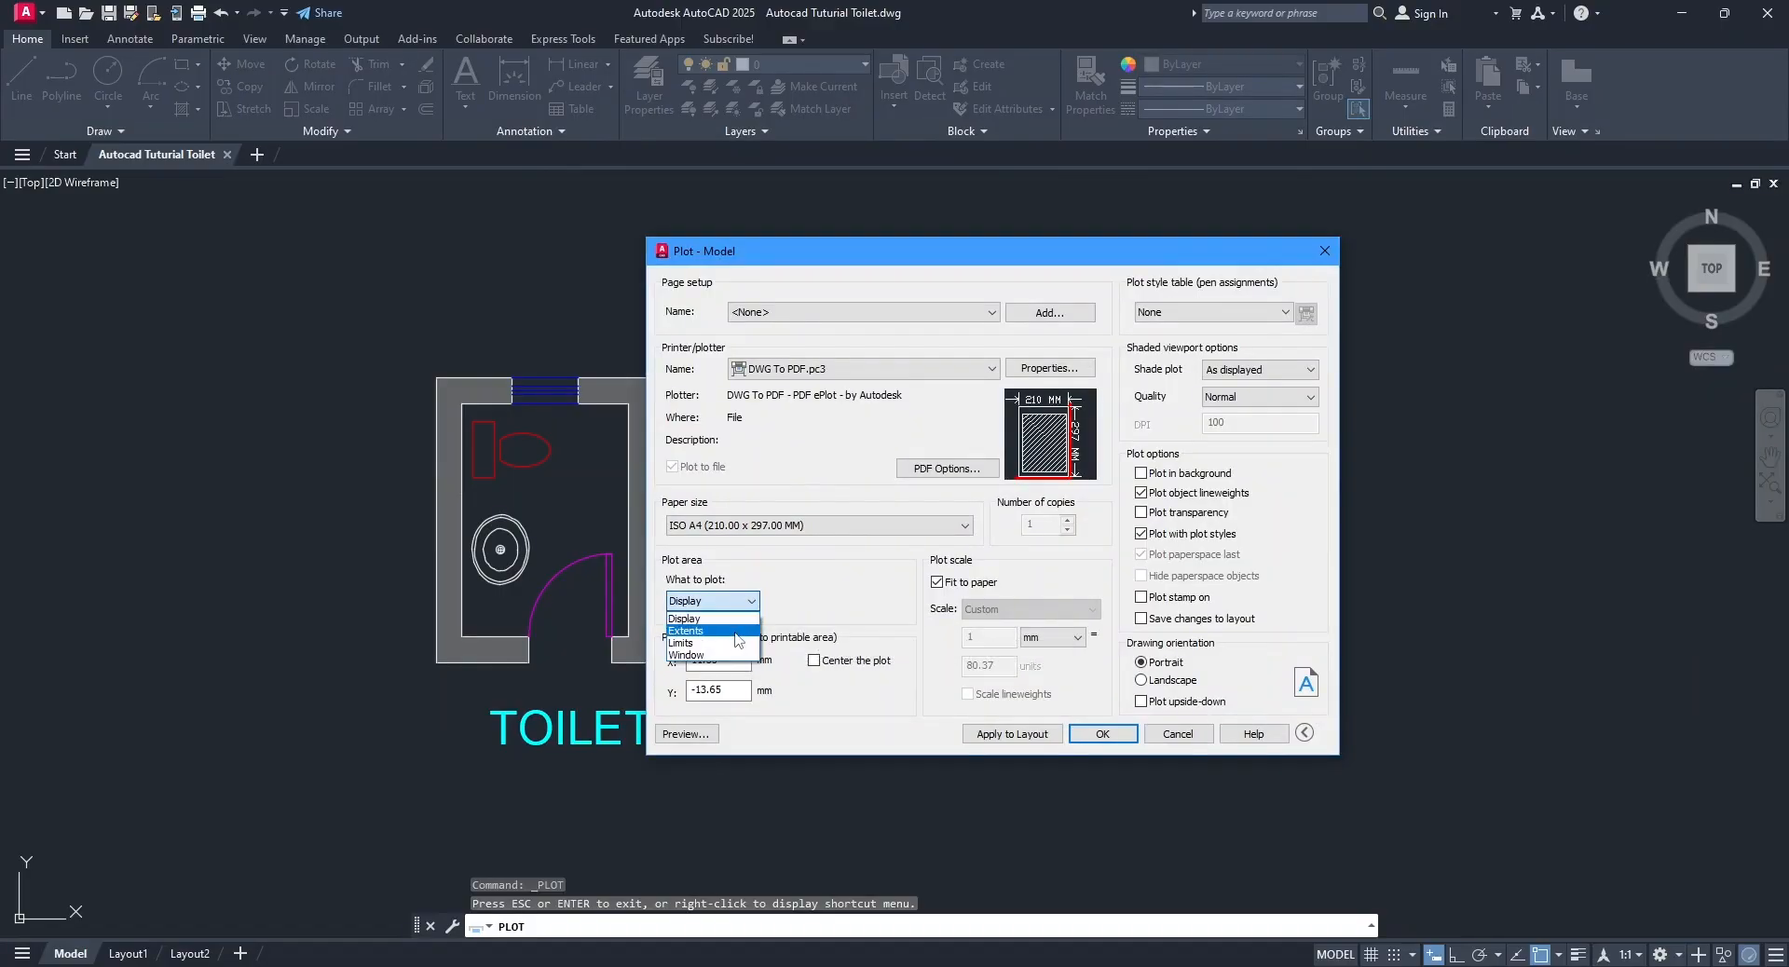
click(697, 655)
click(335, 263)
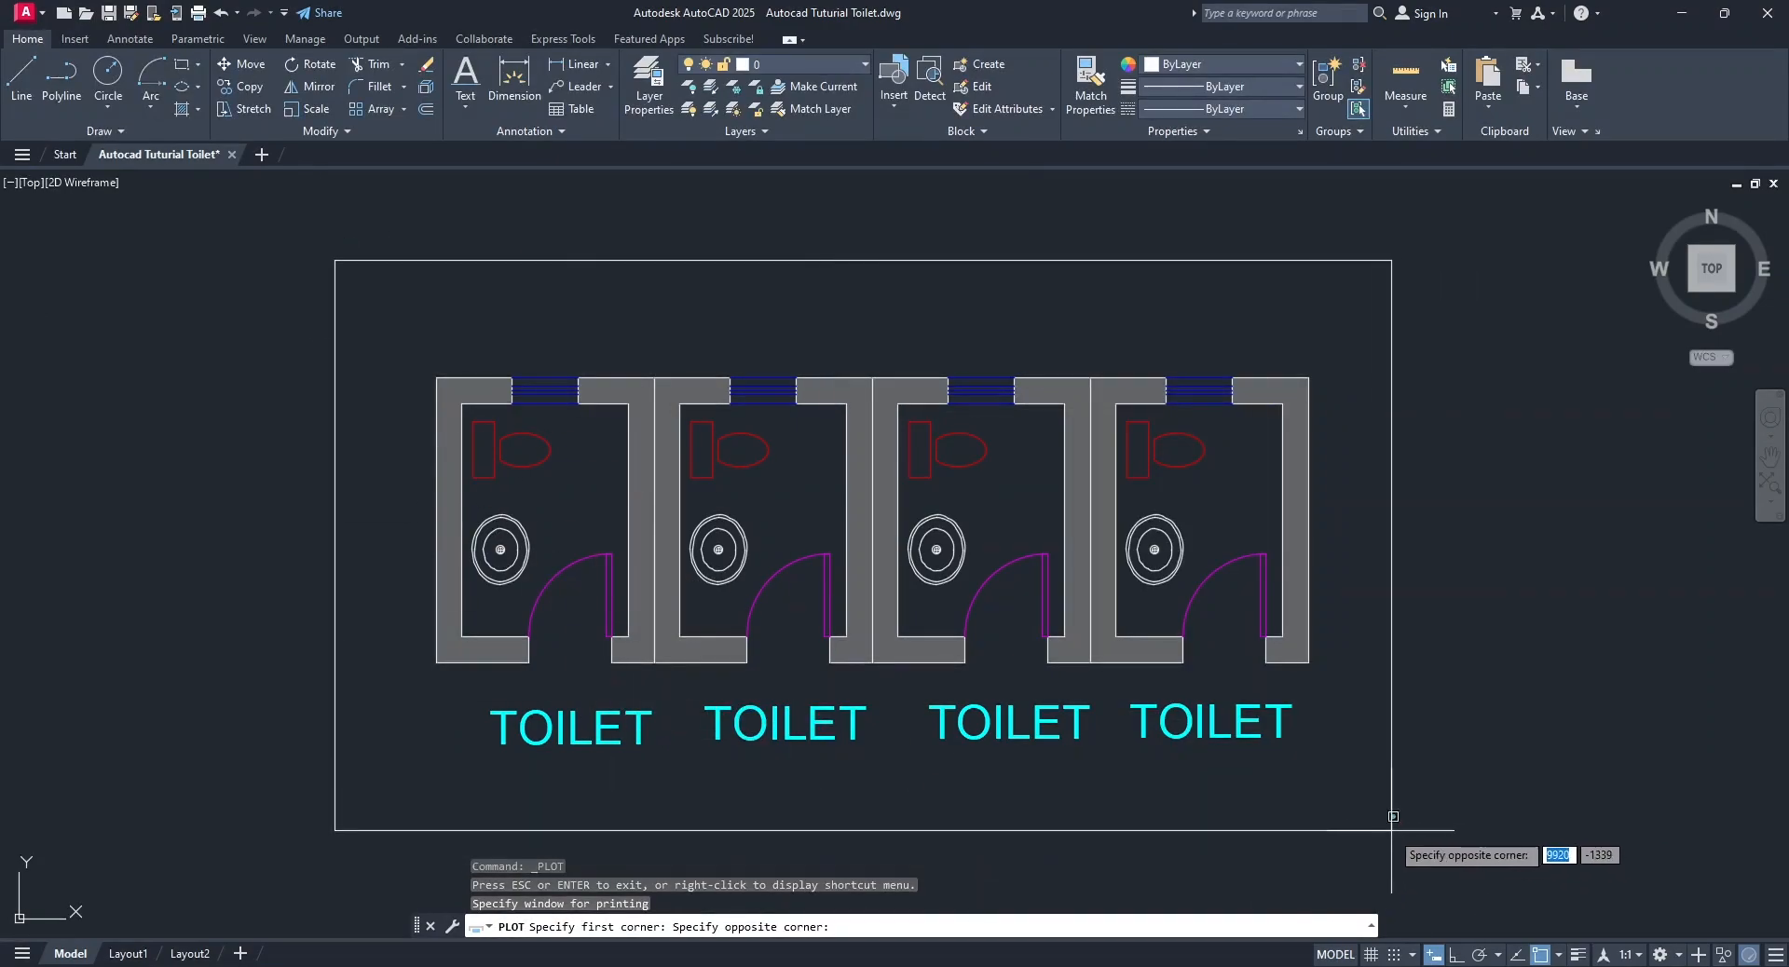
click(1359, 825)
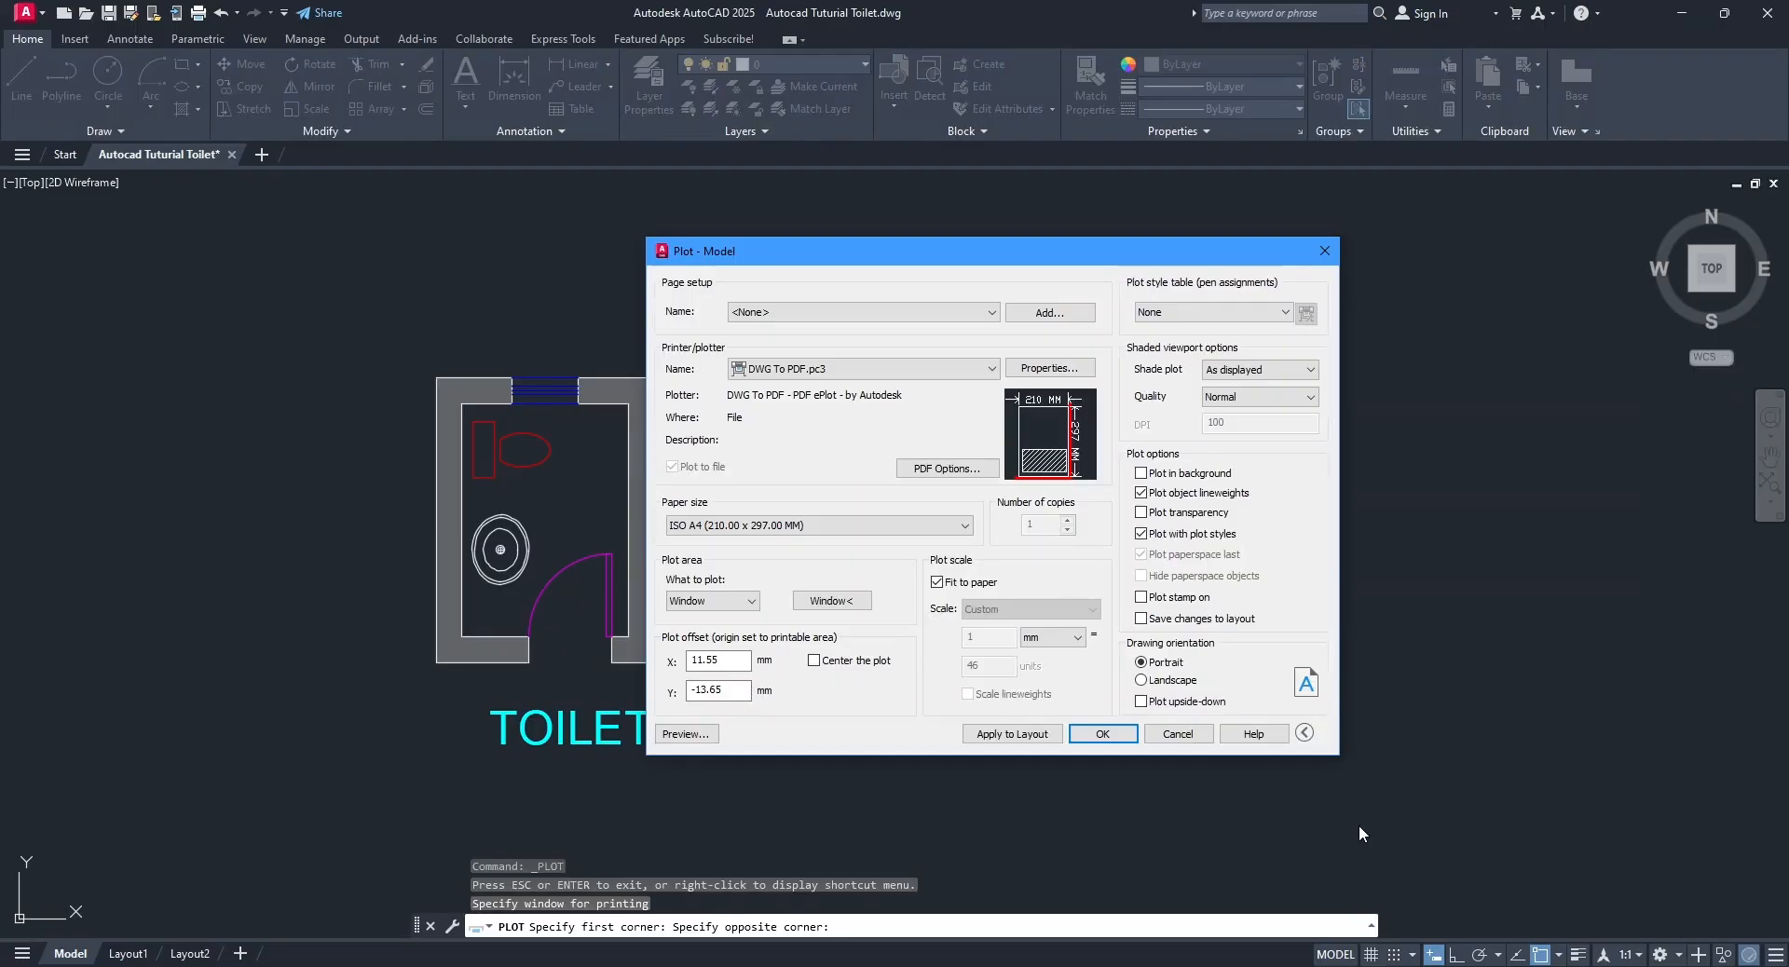
Redefine the plot window more tightly around the four toilets and their labels, and preview the plot.
click(831, 600)
click(371, 317)
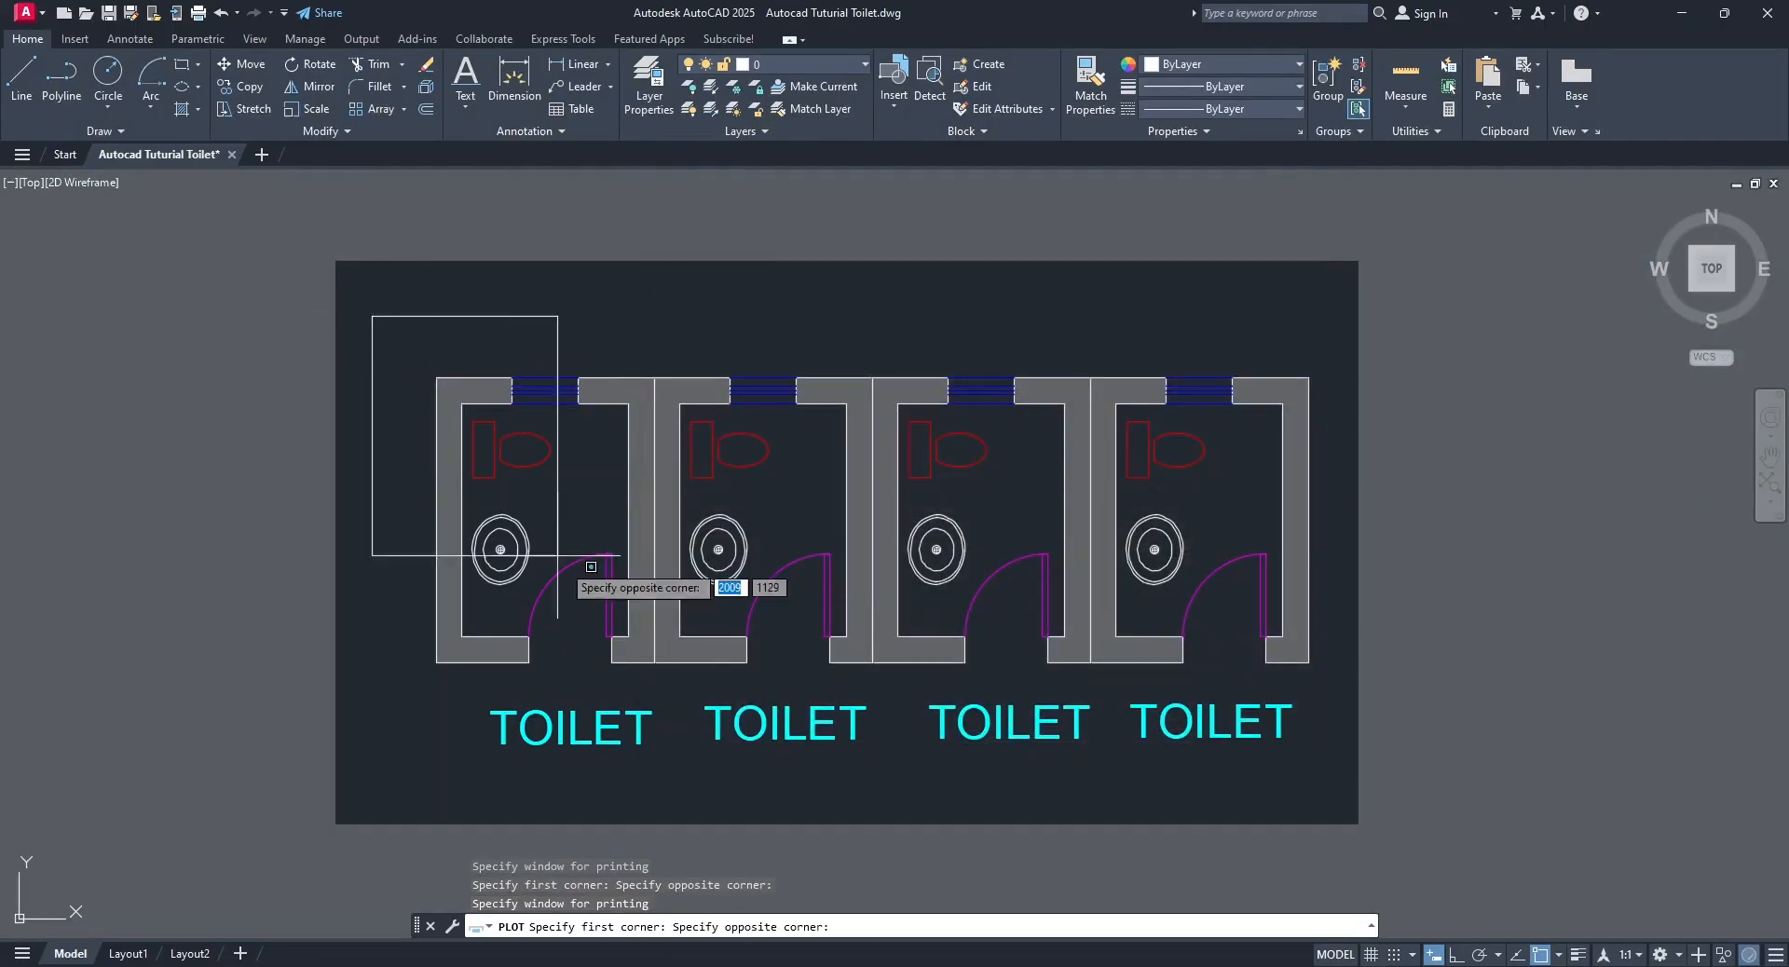
click(1322, 782)
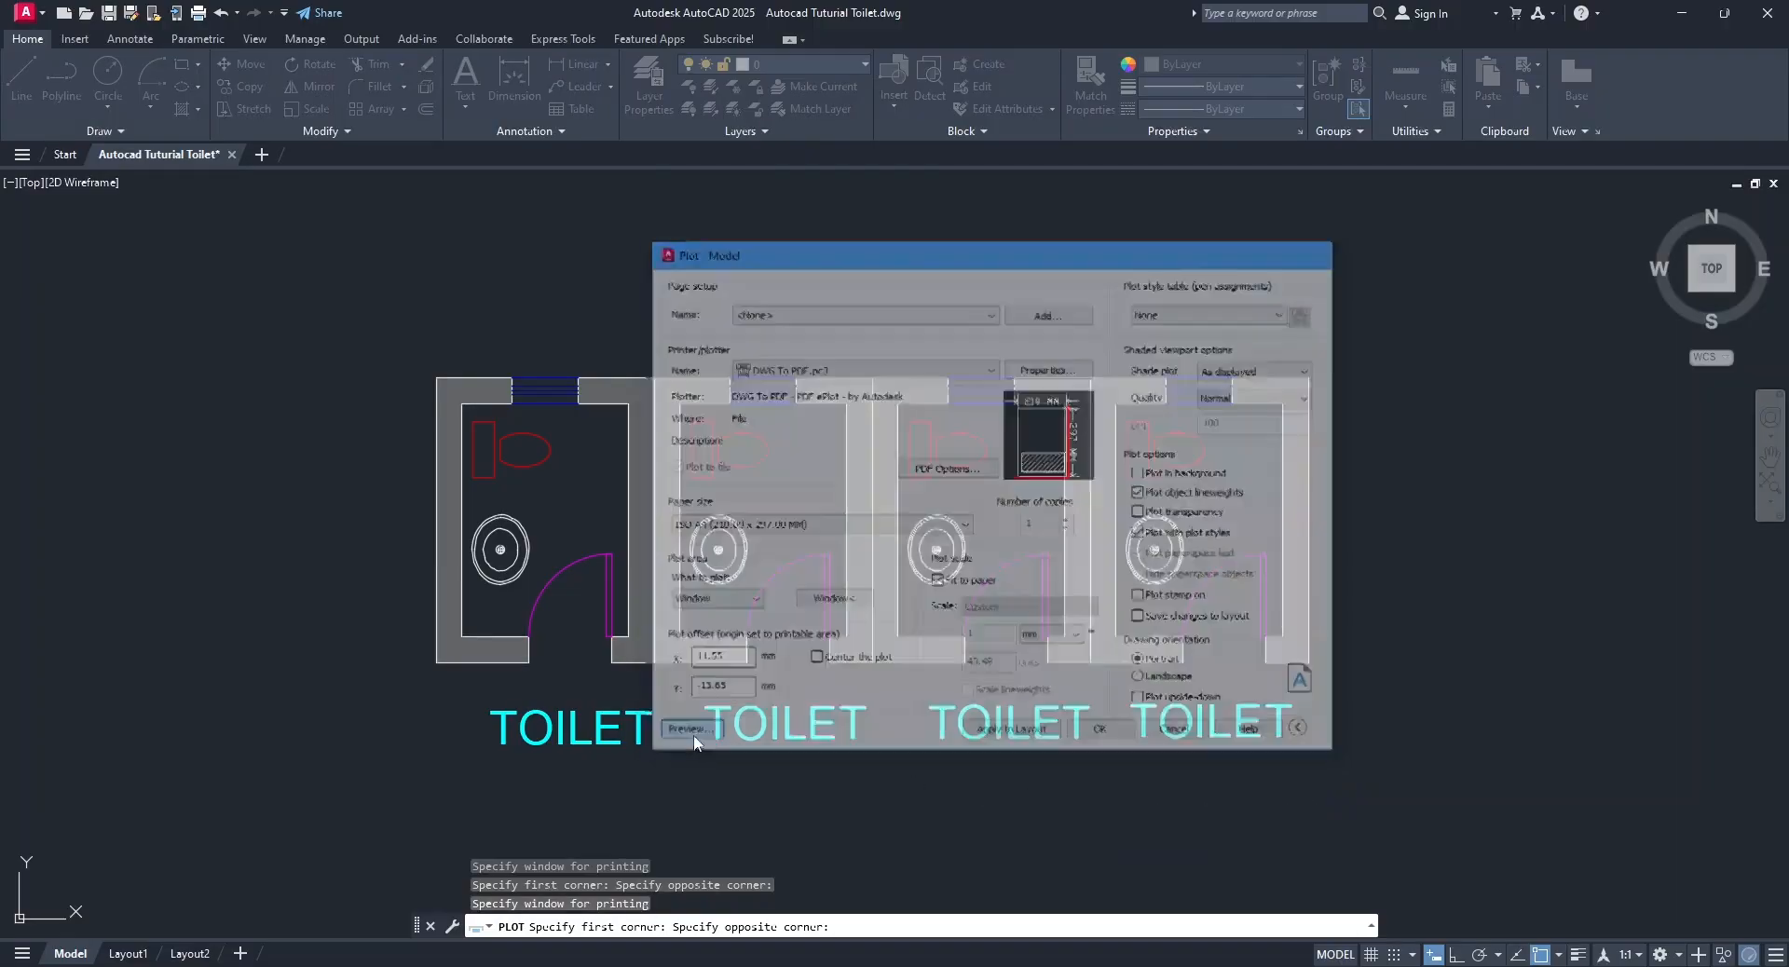
click(685, 734)
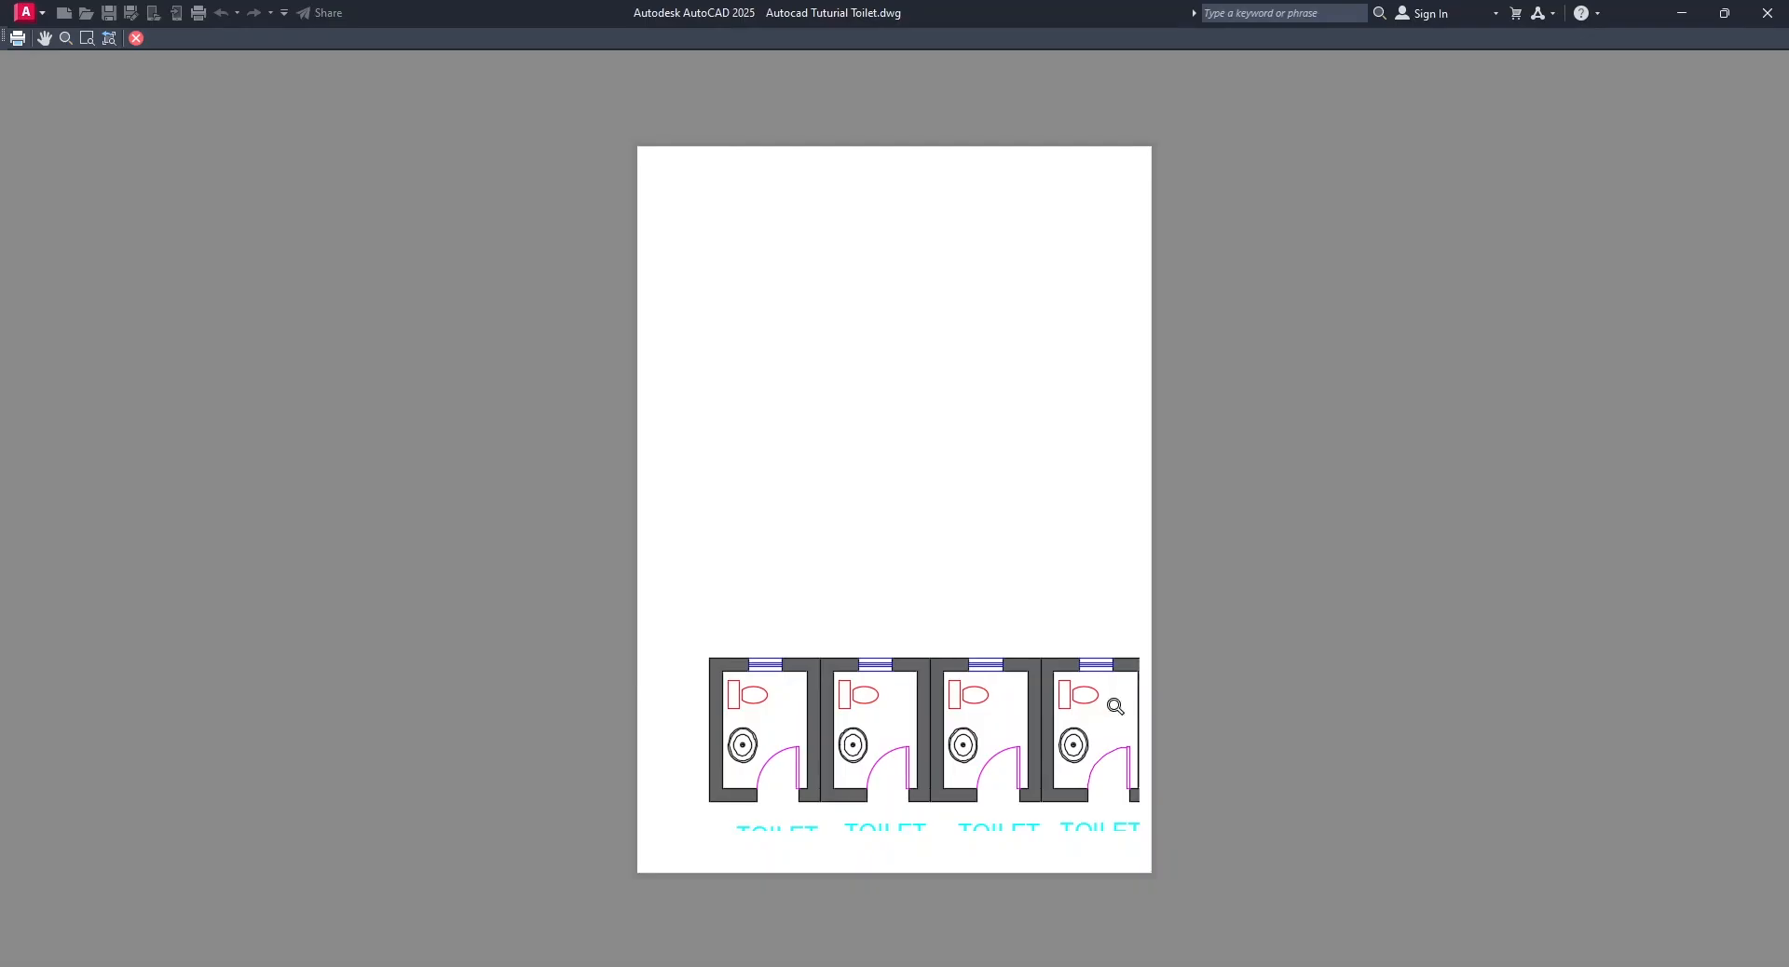
right_click(916, 510)
click(946, 525)
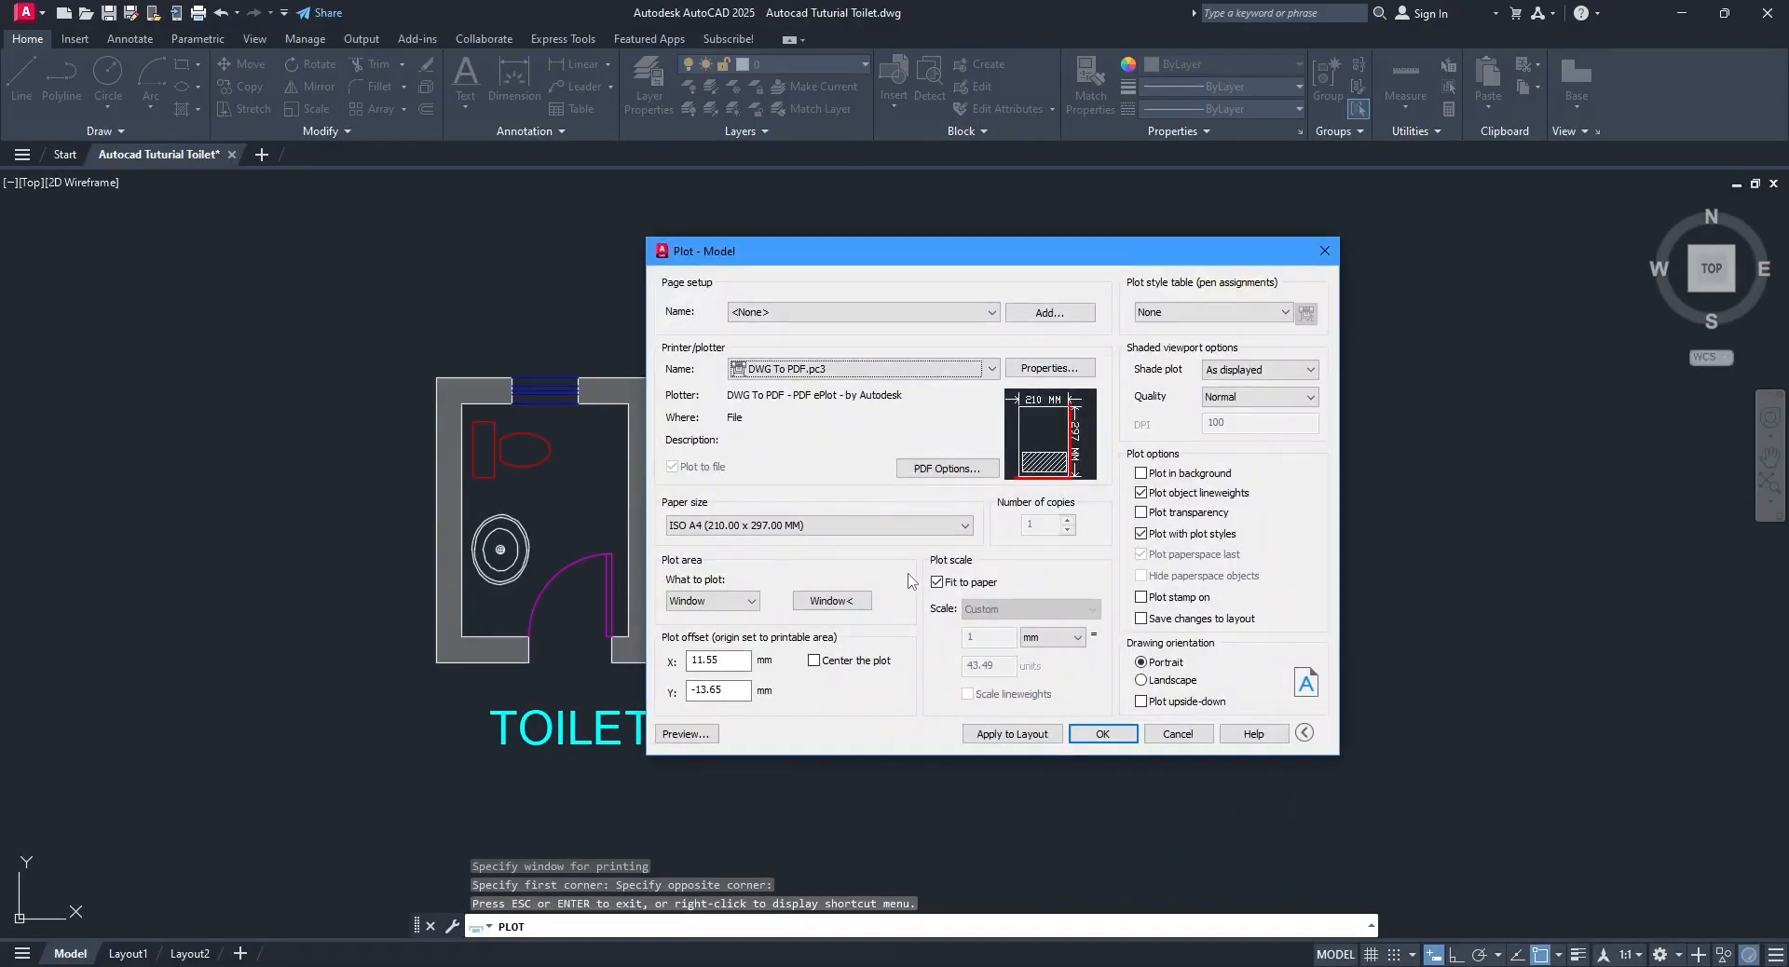
Center the plot on the paper and preview it.
click(813, 661)
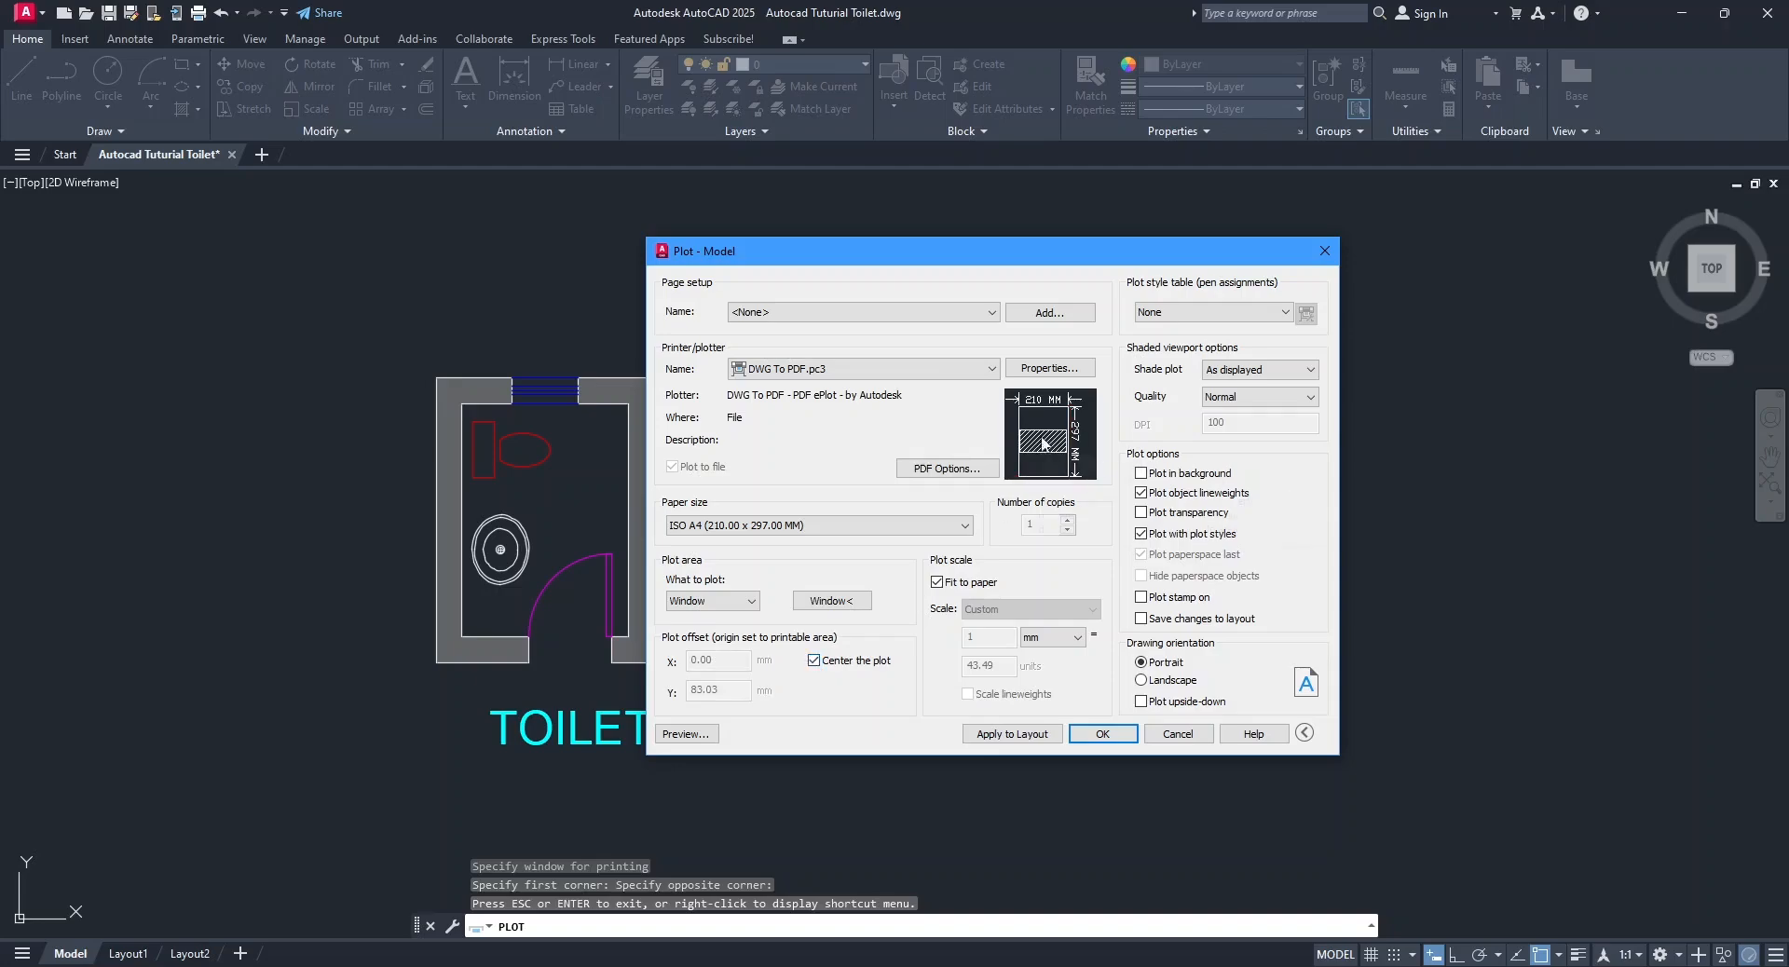
click(704, 736)
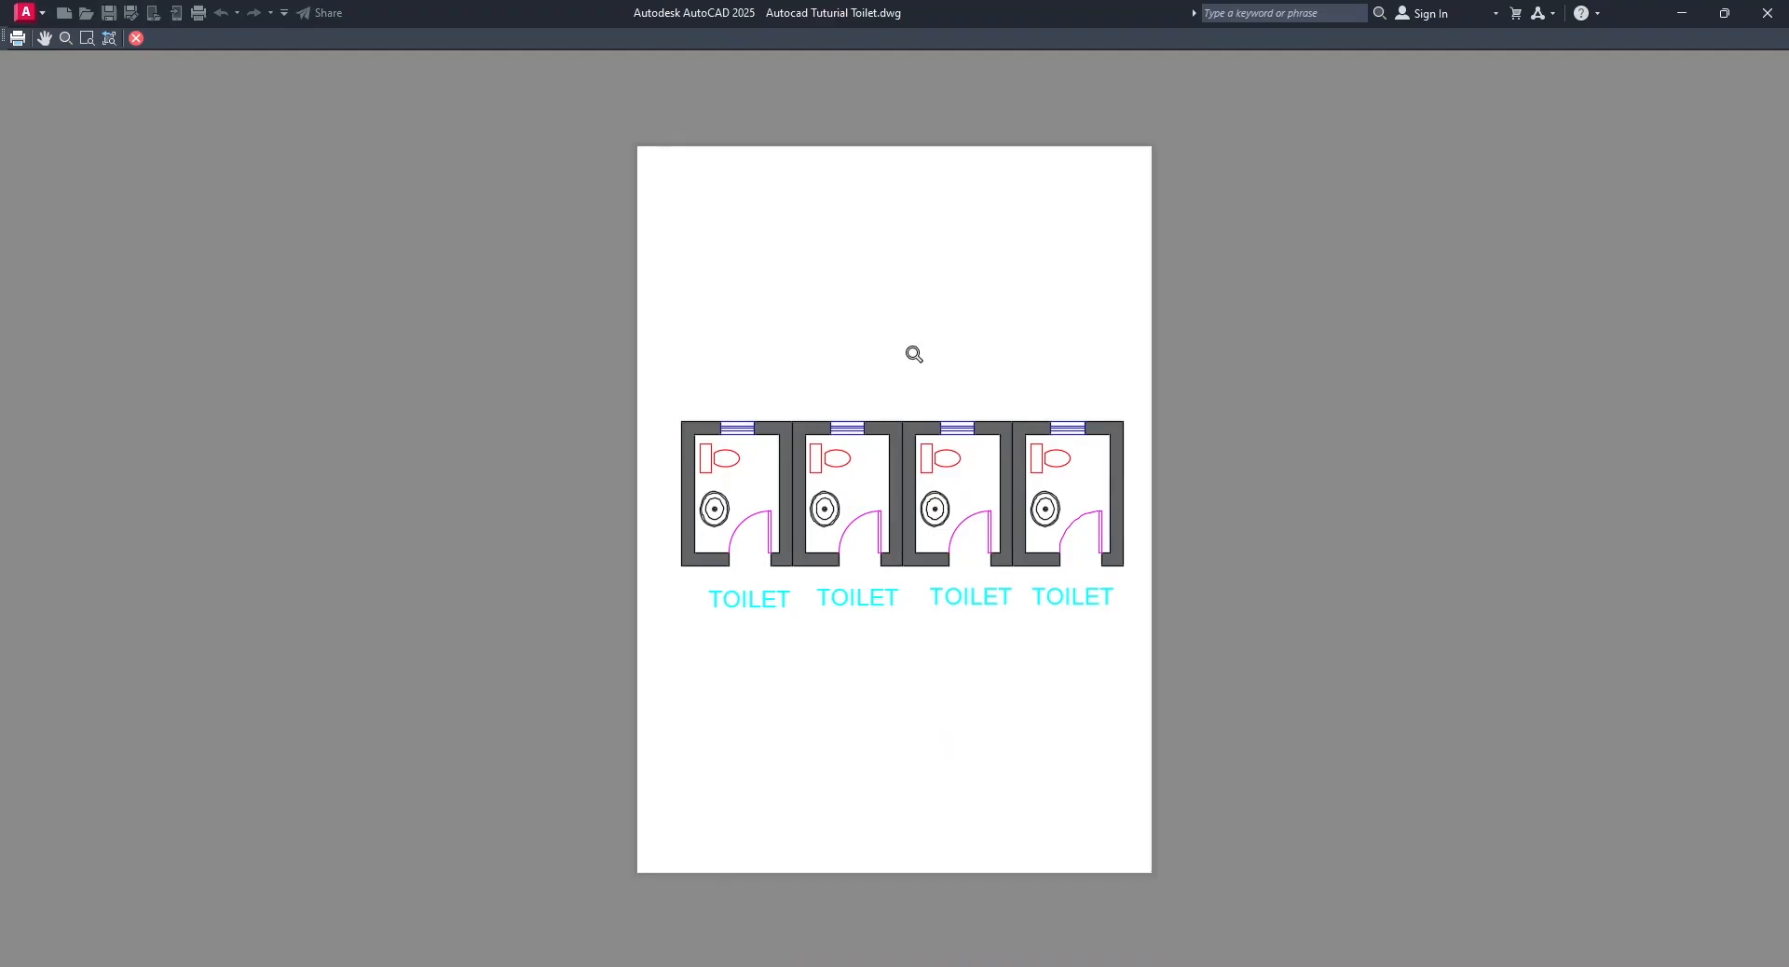
right_click(873, 236)
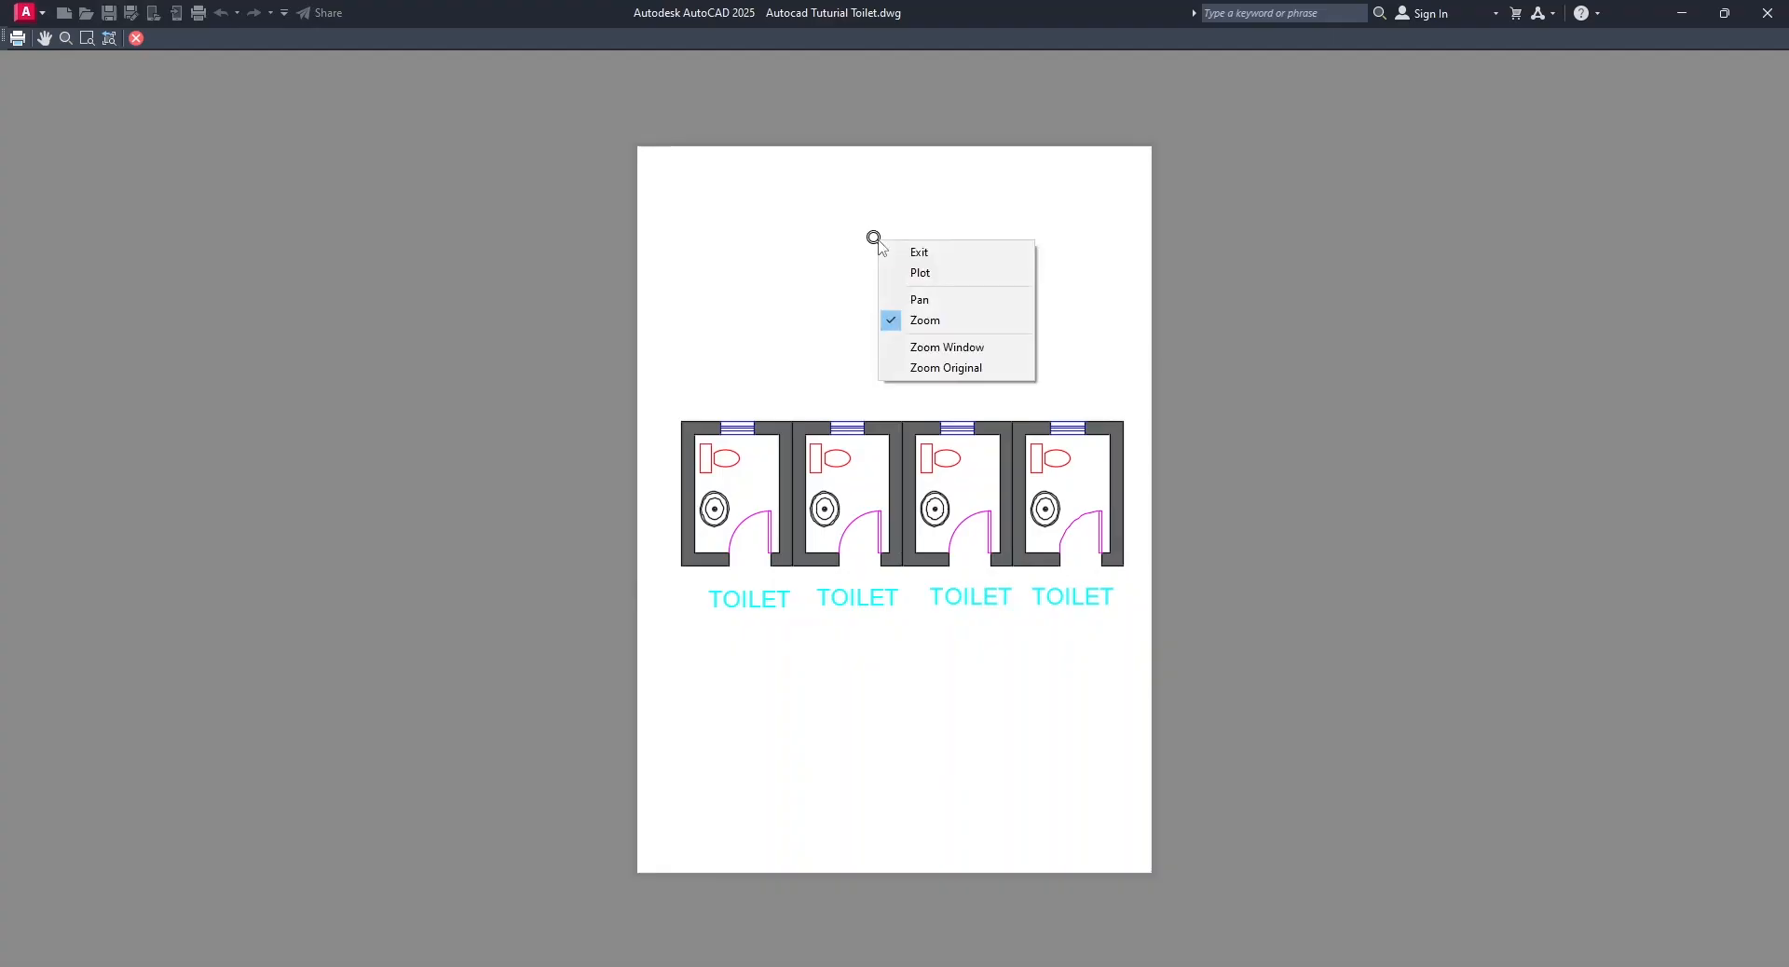
click(926, 259)
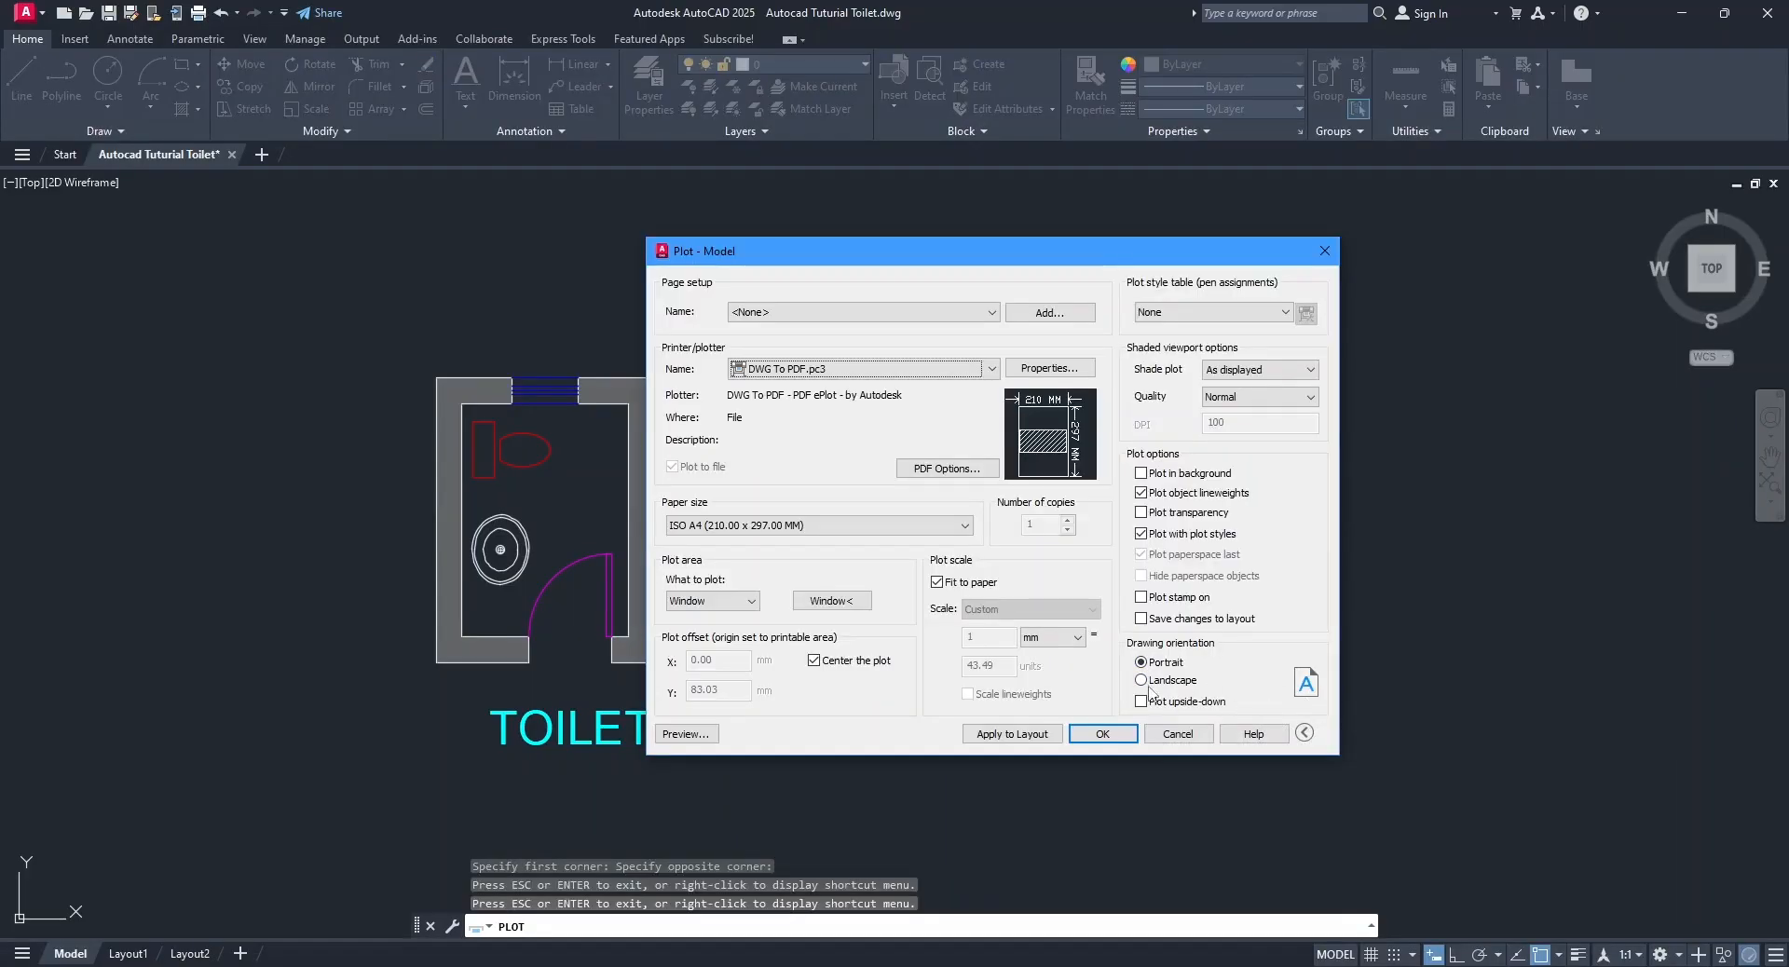
Set the drawing orientation to Landscape and preview the plot.
click(1142, 680)
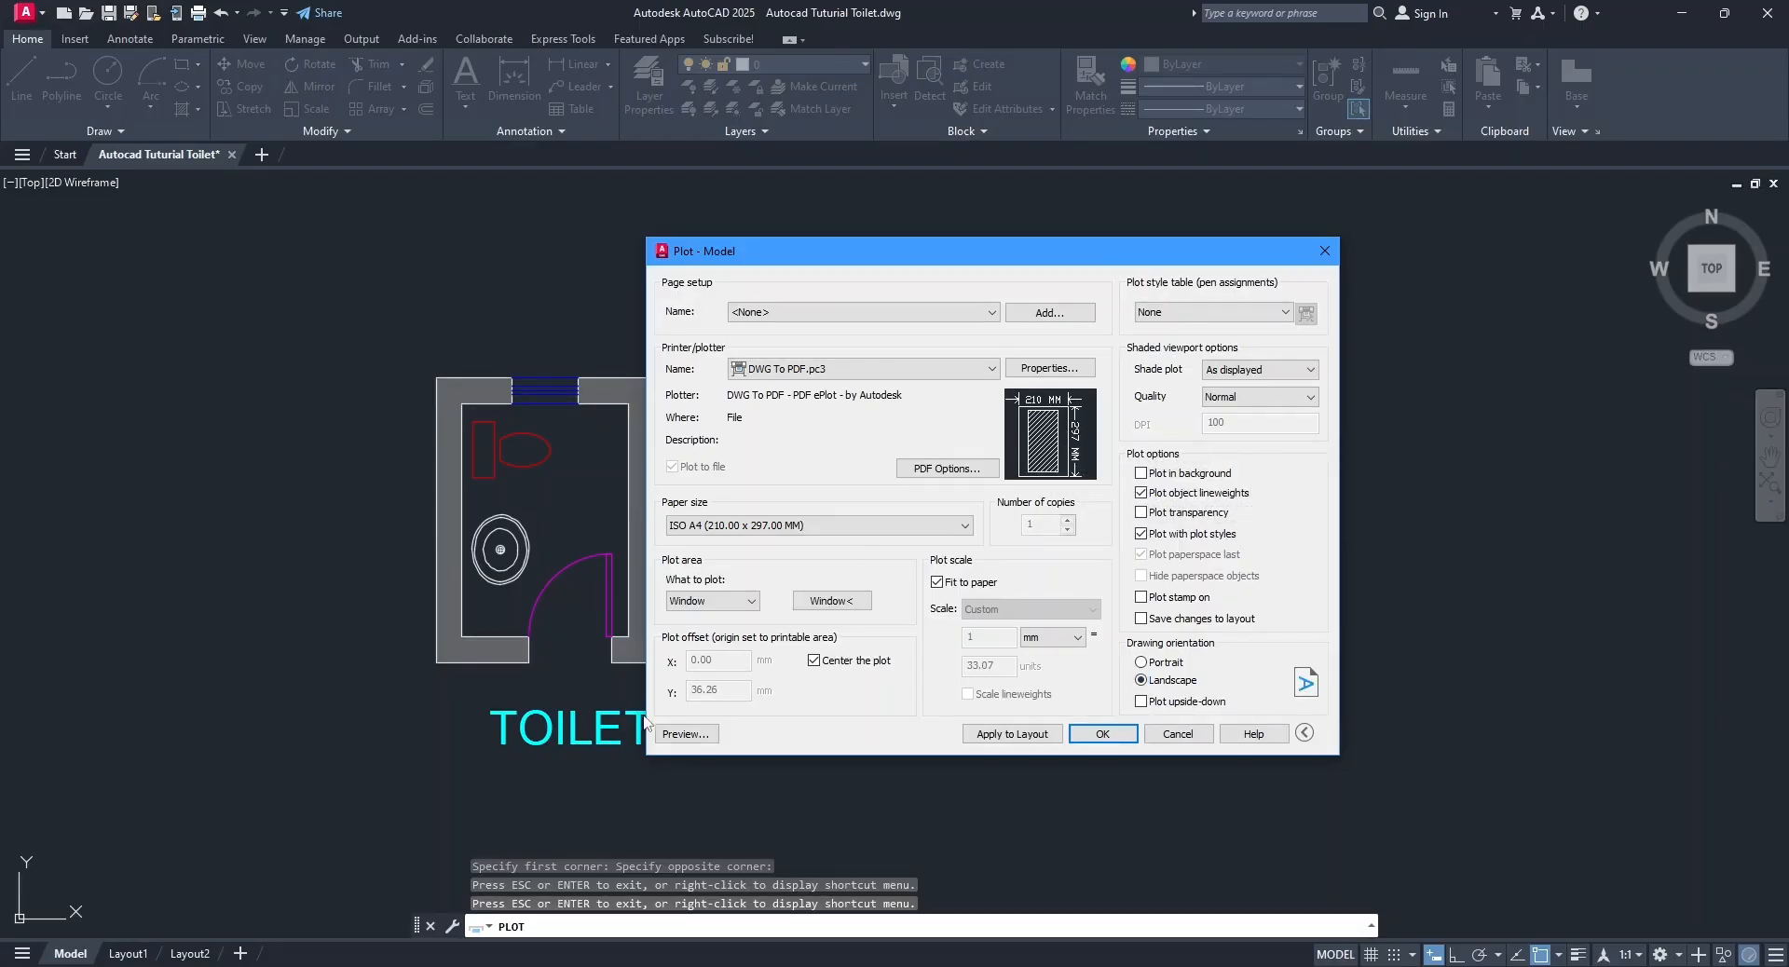
click(686, 733)
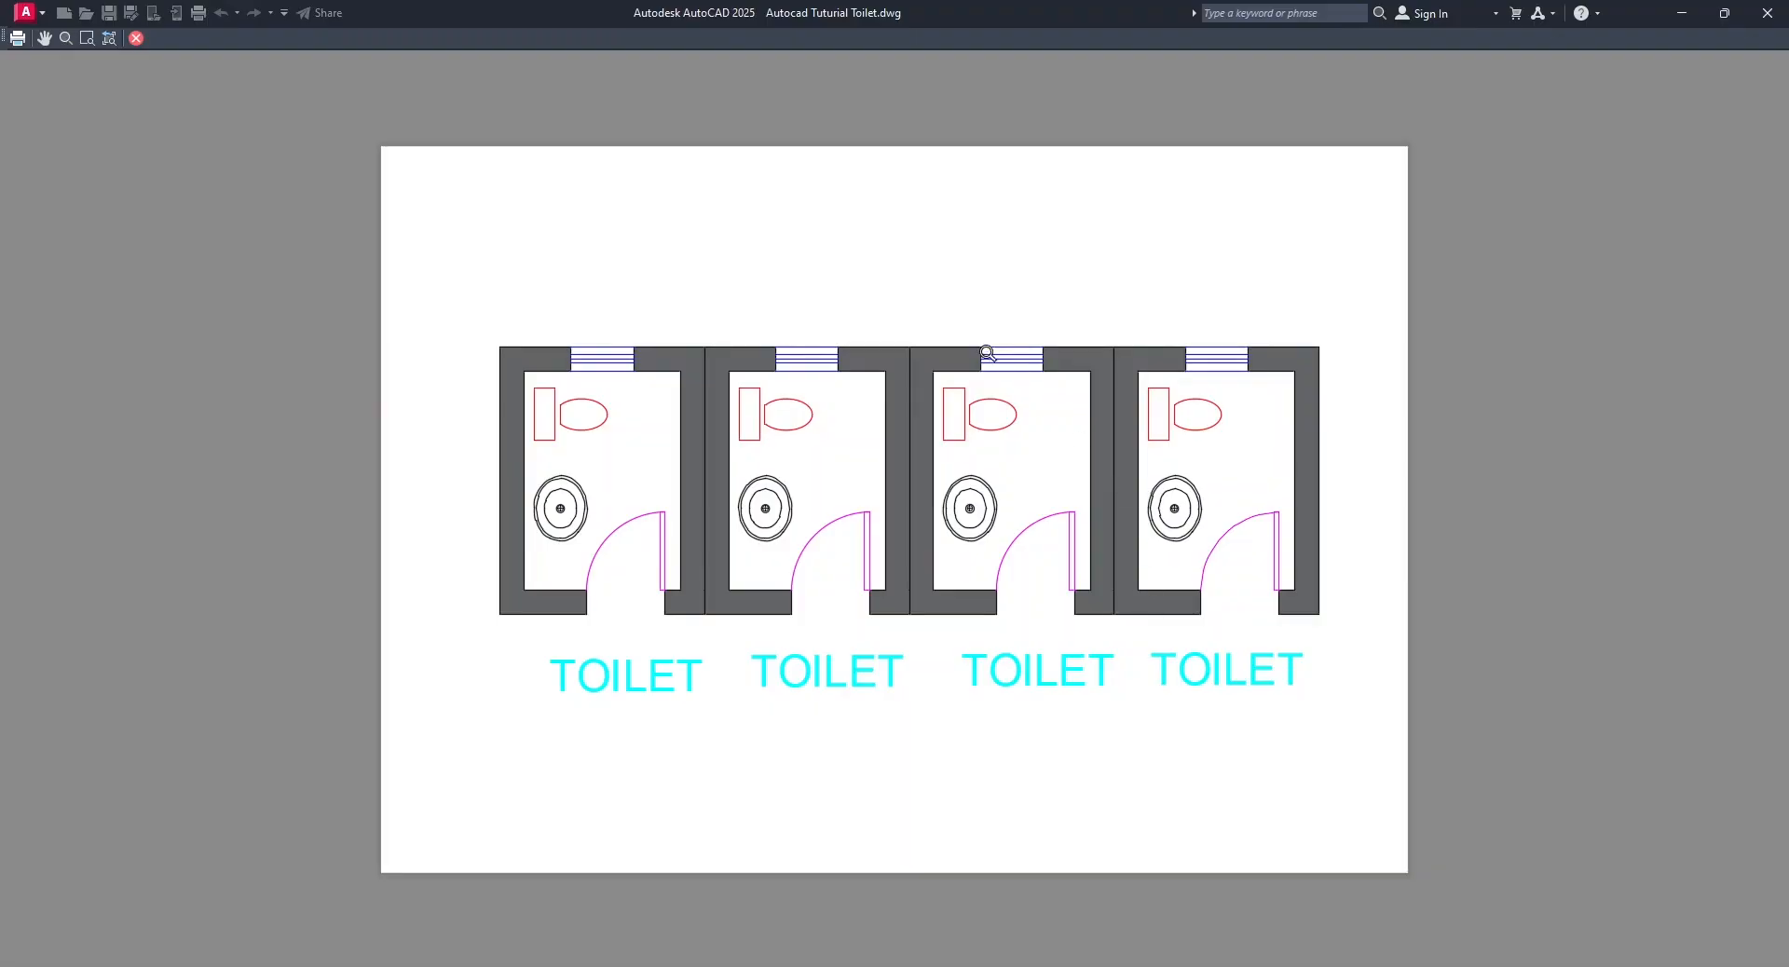
right_click(927, 290)
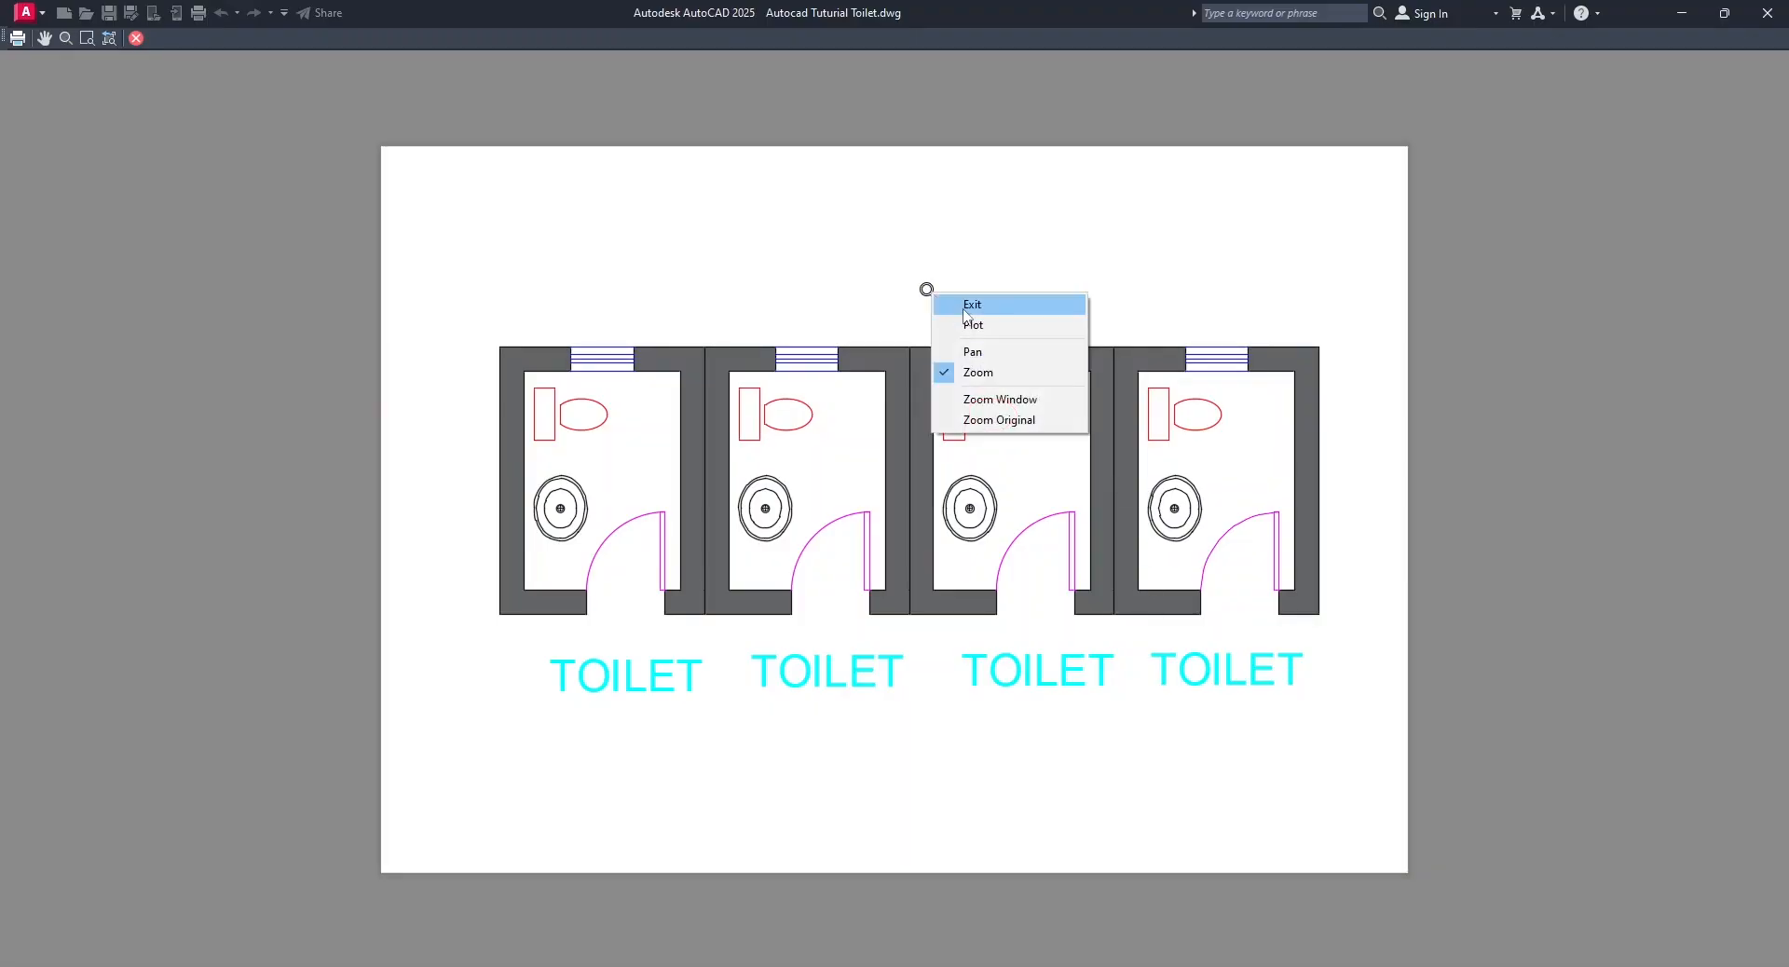
click(963, 308)
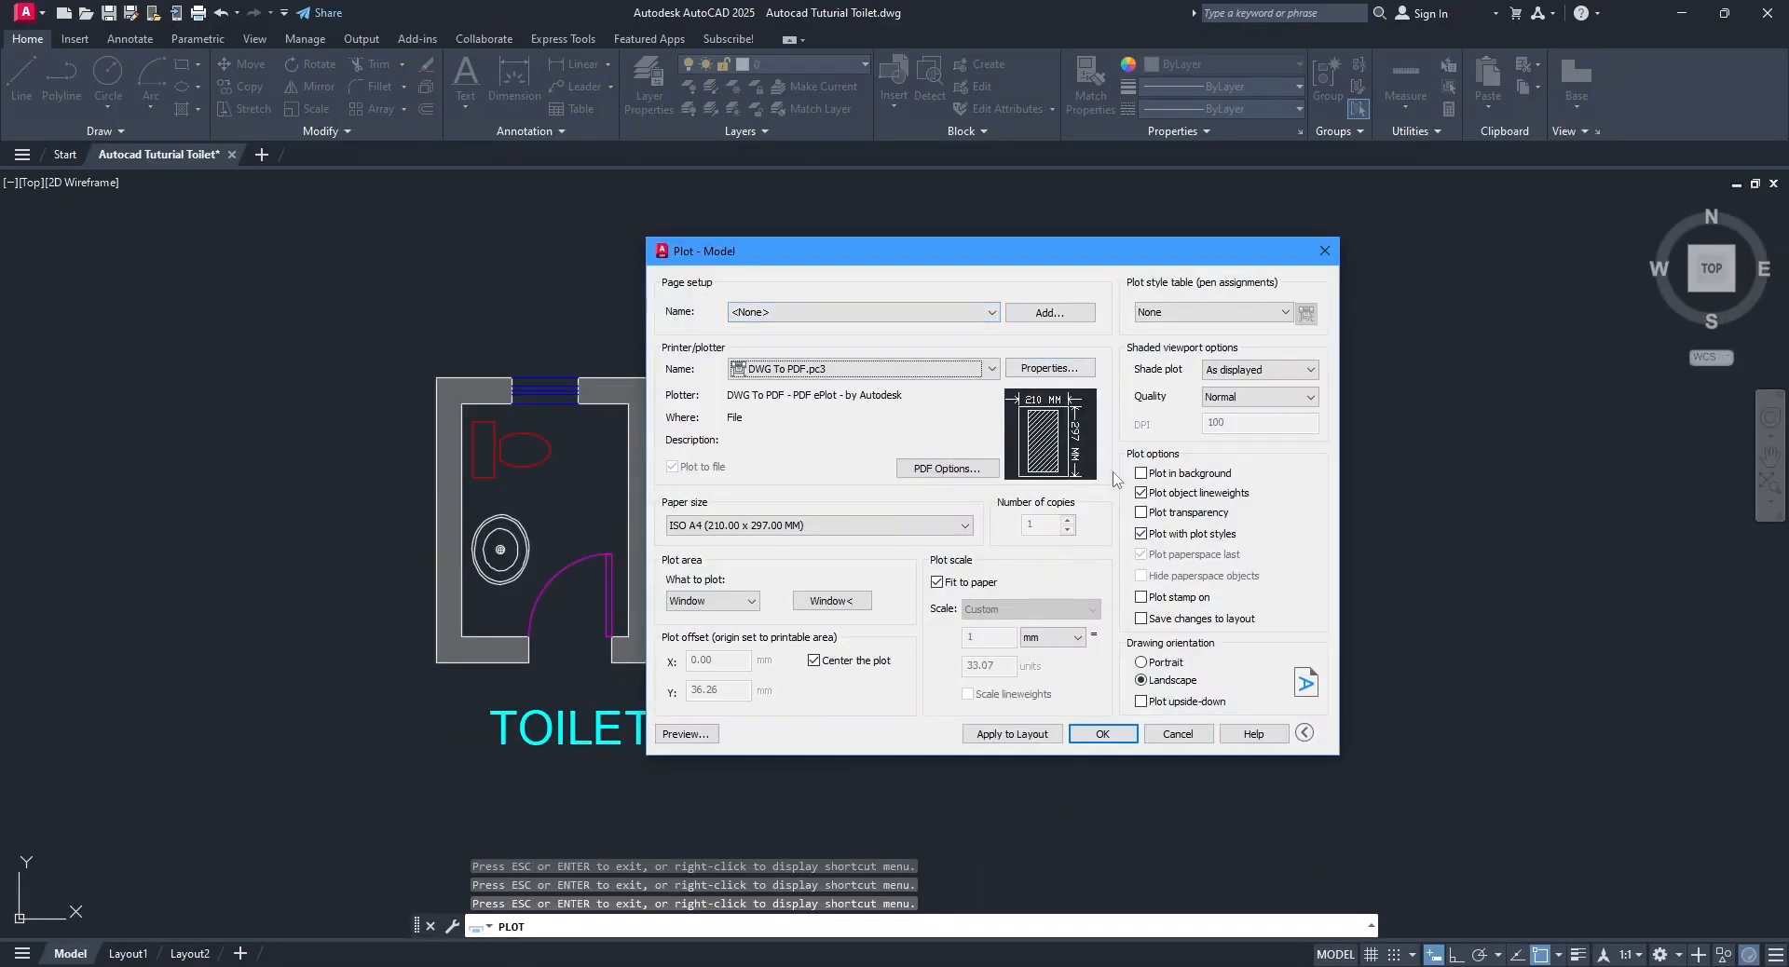
Assign the monochrome.ctb plot style table without applying it to all layouts, and preview the plot.
click(1171, 316)
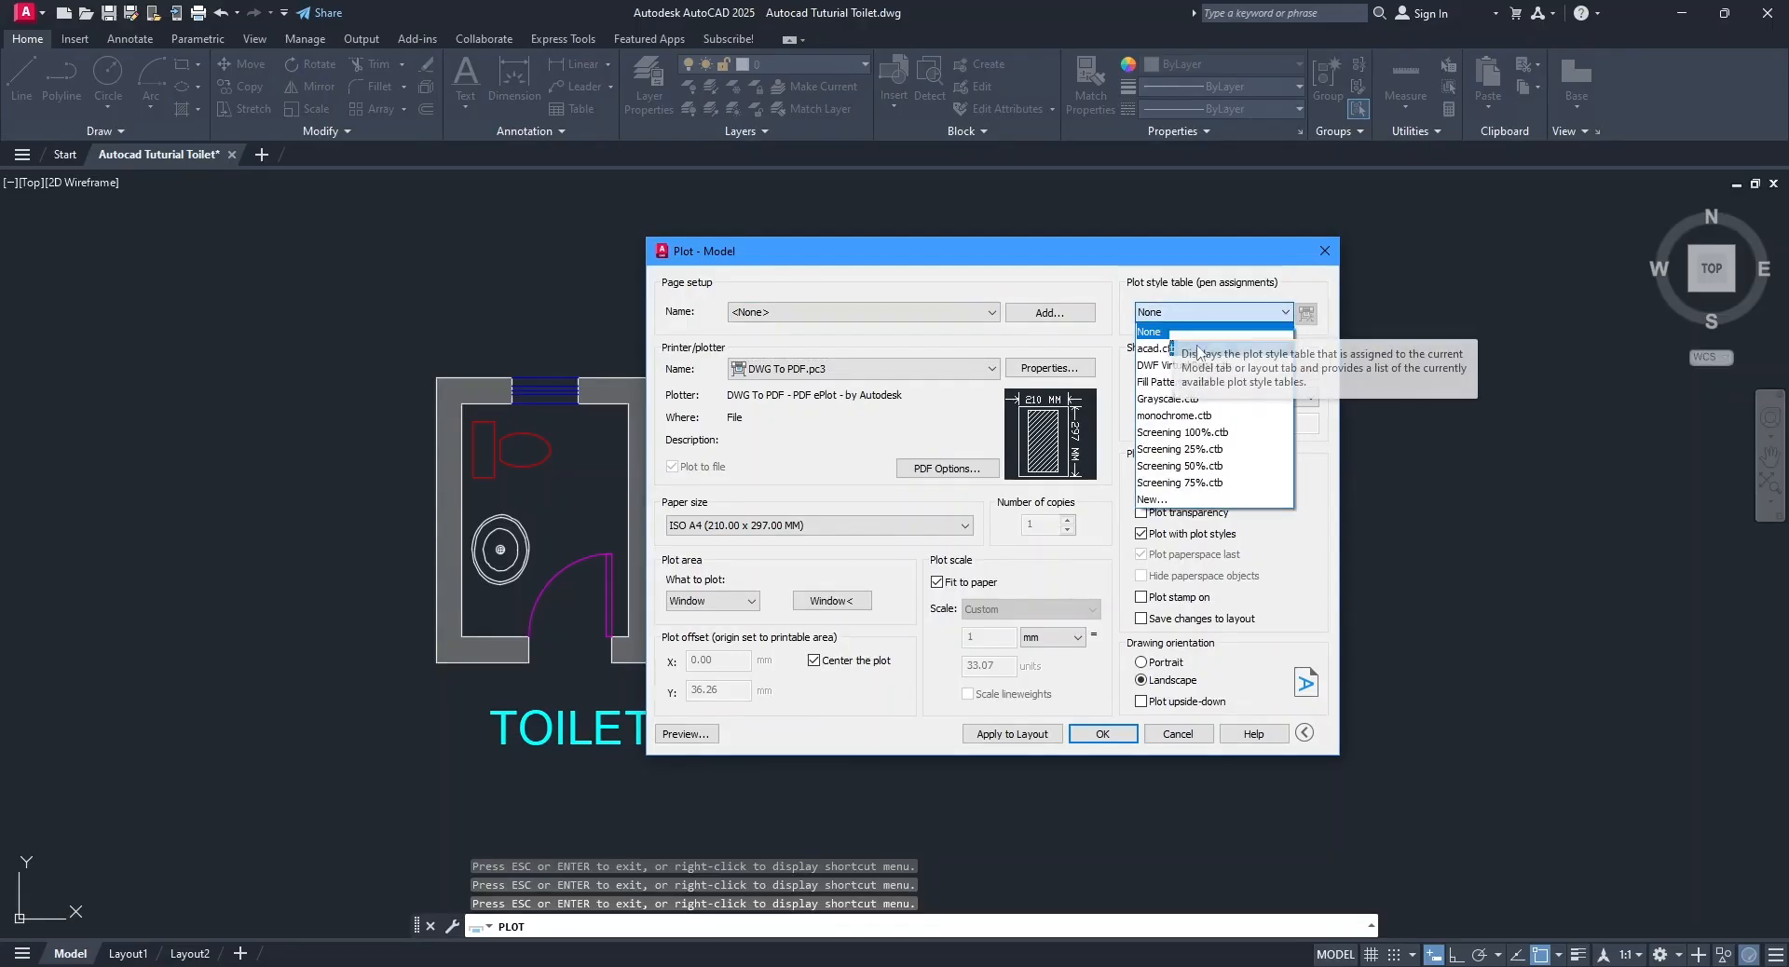
click(1190, 416)
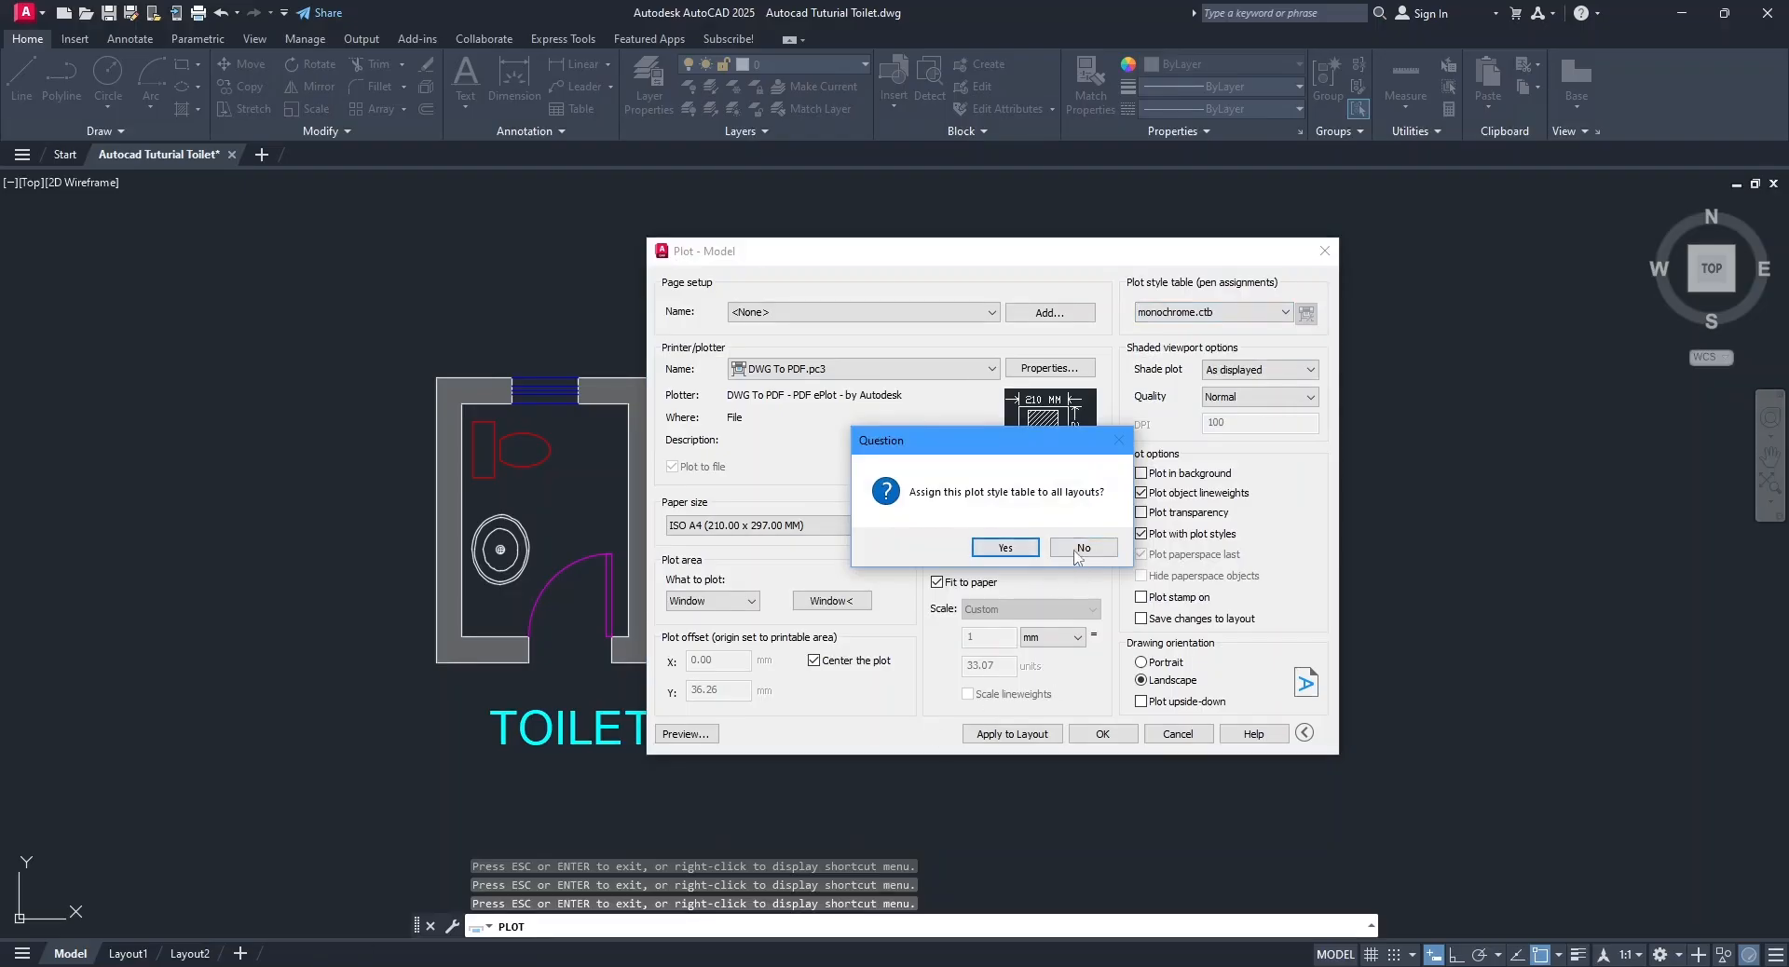
click(1076, 550)
click(702, 736)
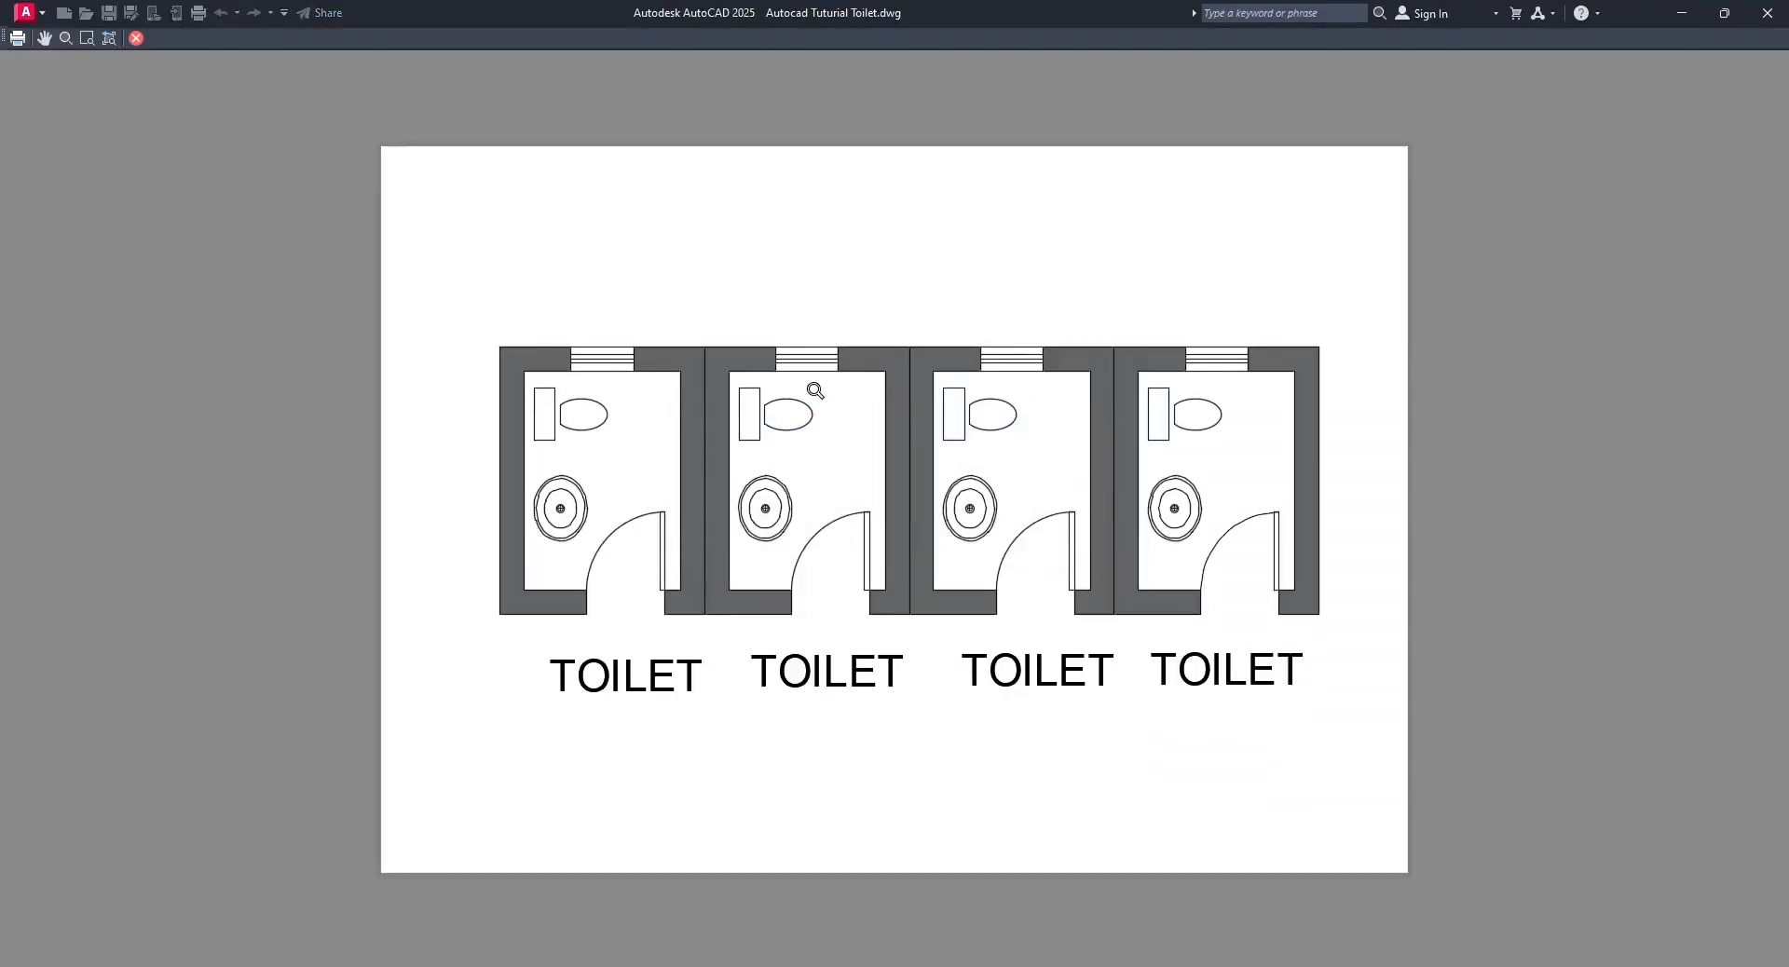
right_click(1031, 279)
click(1072, 293)
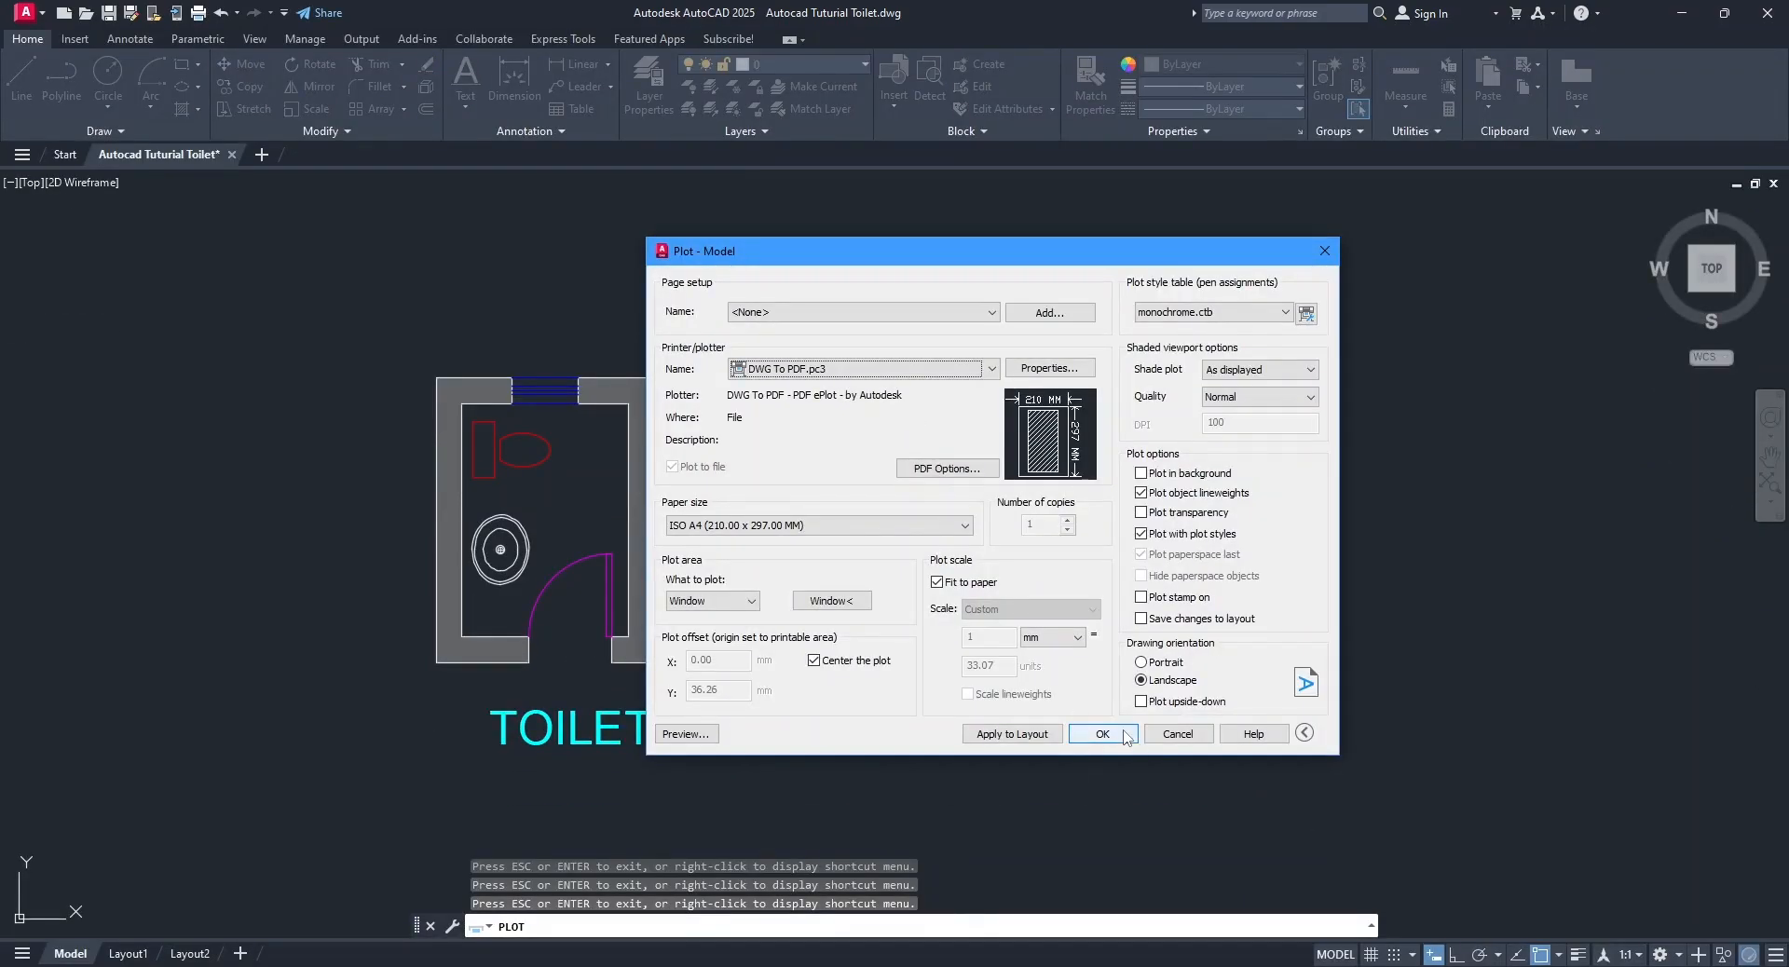
Assign the acad.ctb plot style table without applying it to all layouts, and preview the plot.
click(1198, 314)
click(1195, 348)
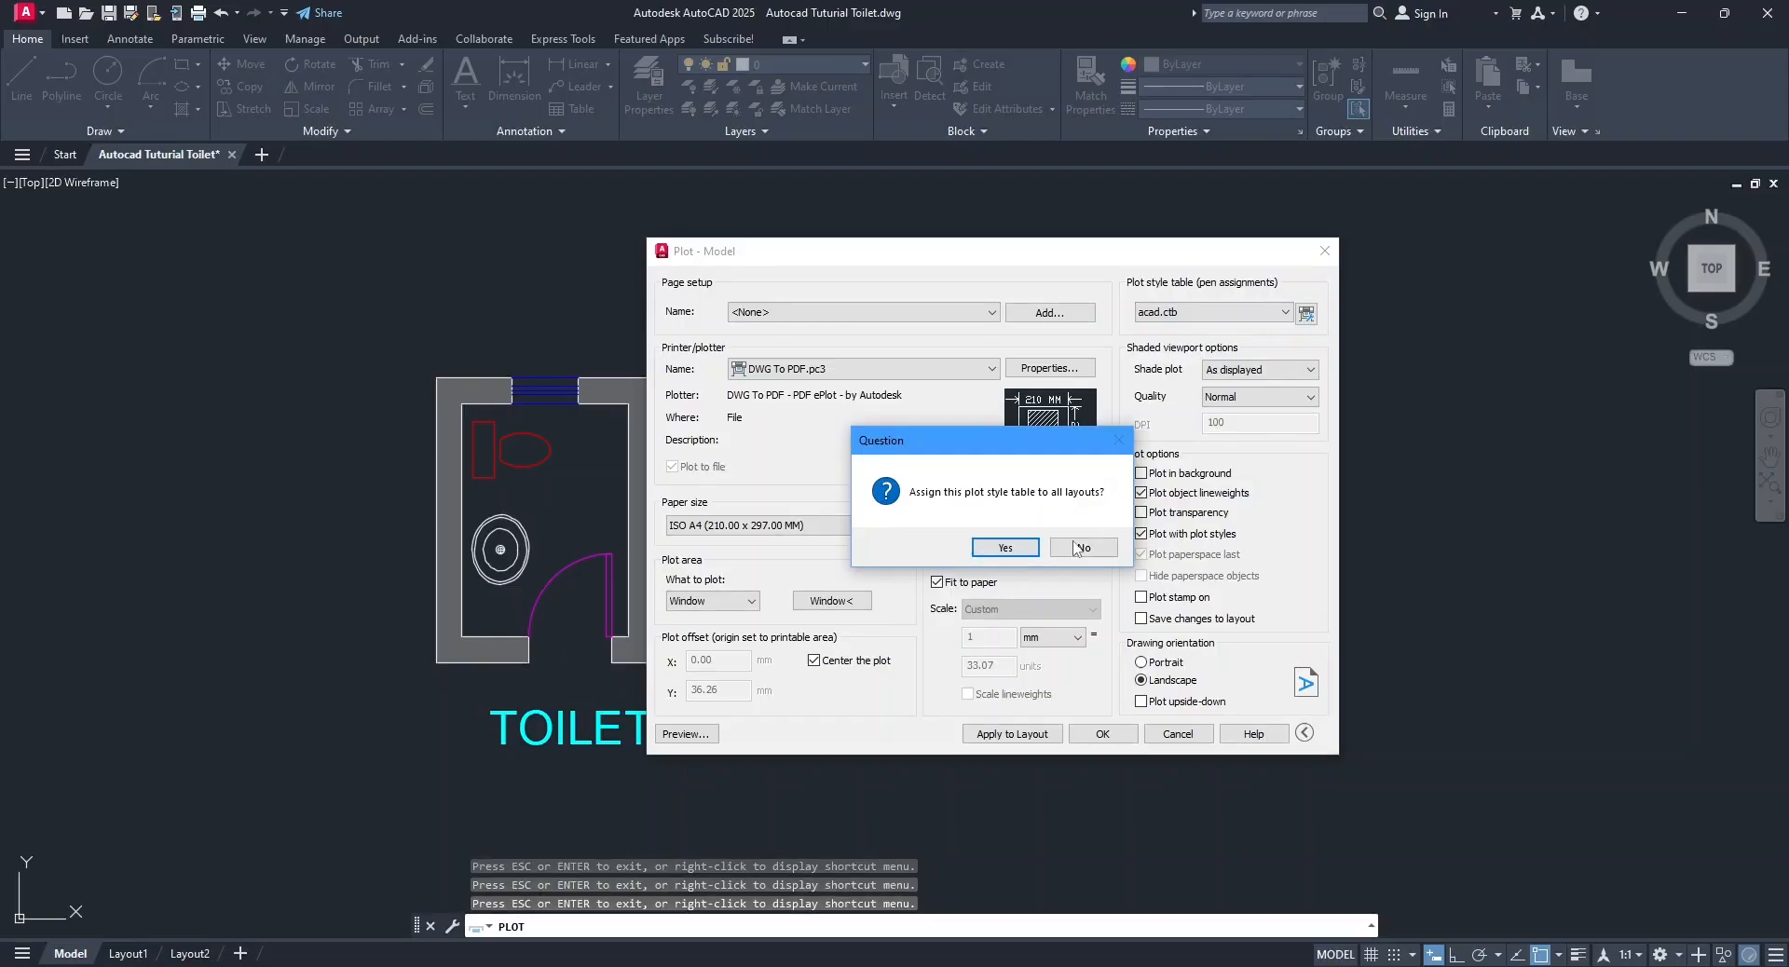
click(1081, 546)
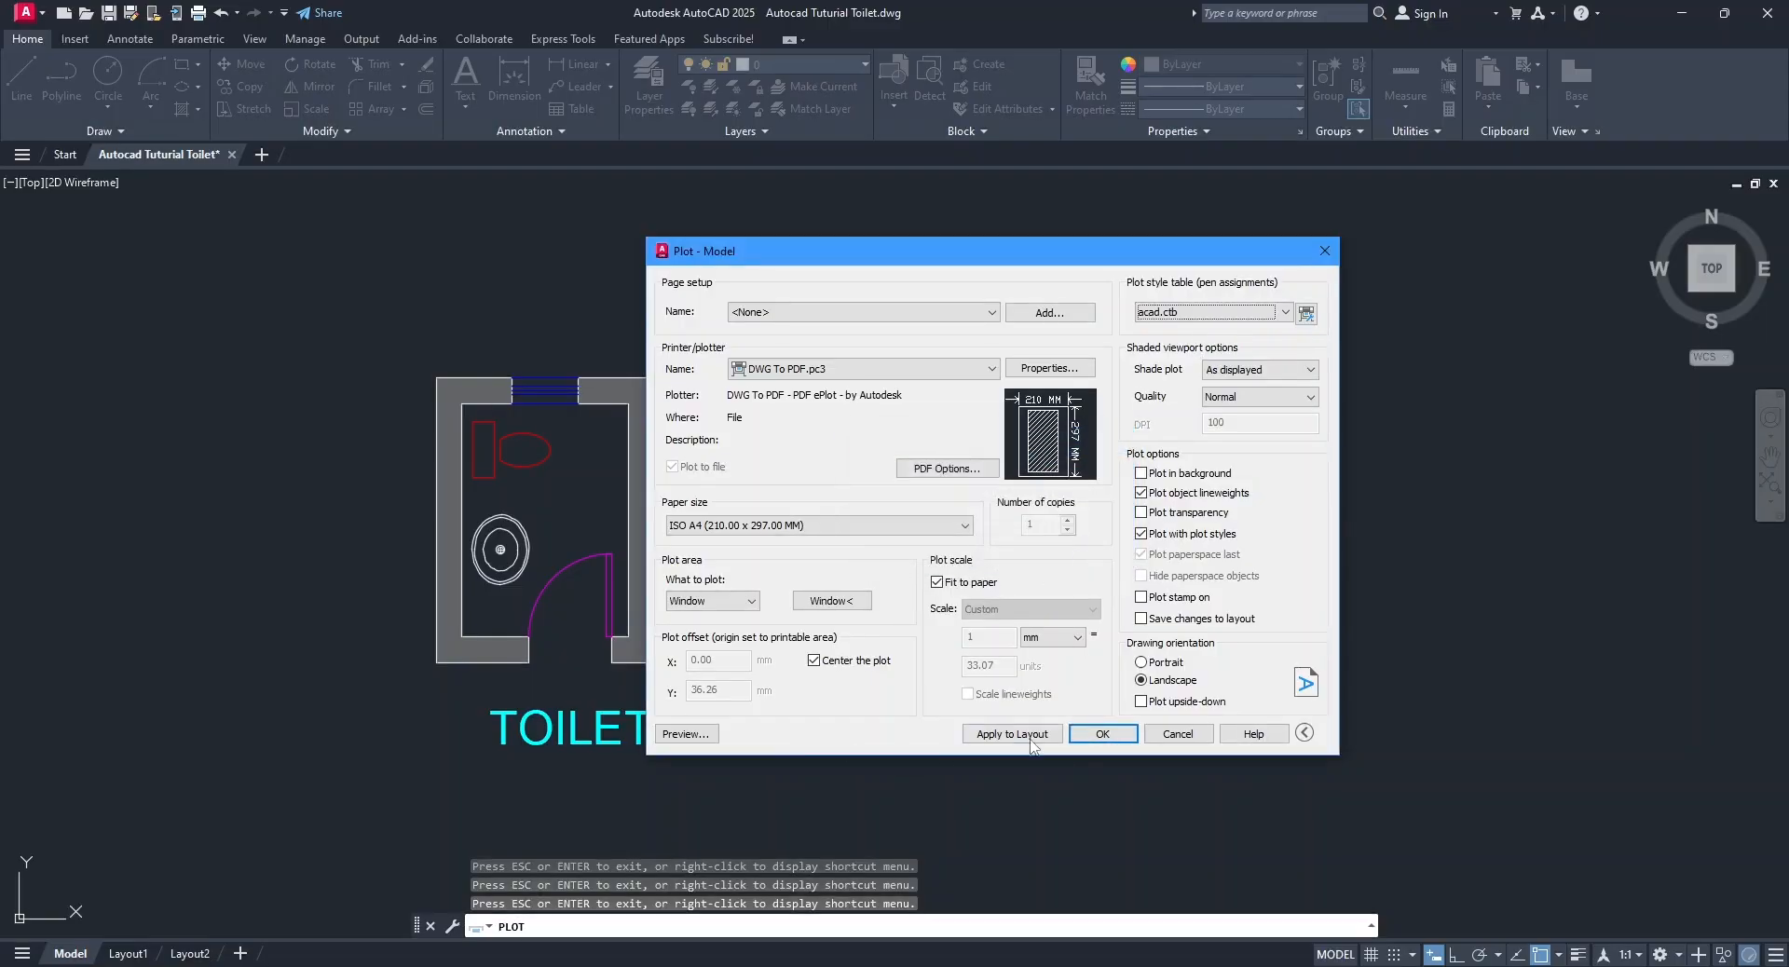
click(697, 734)
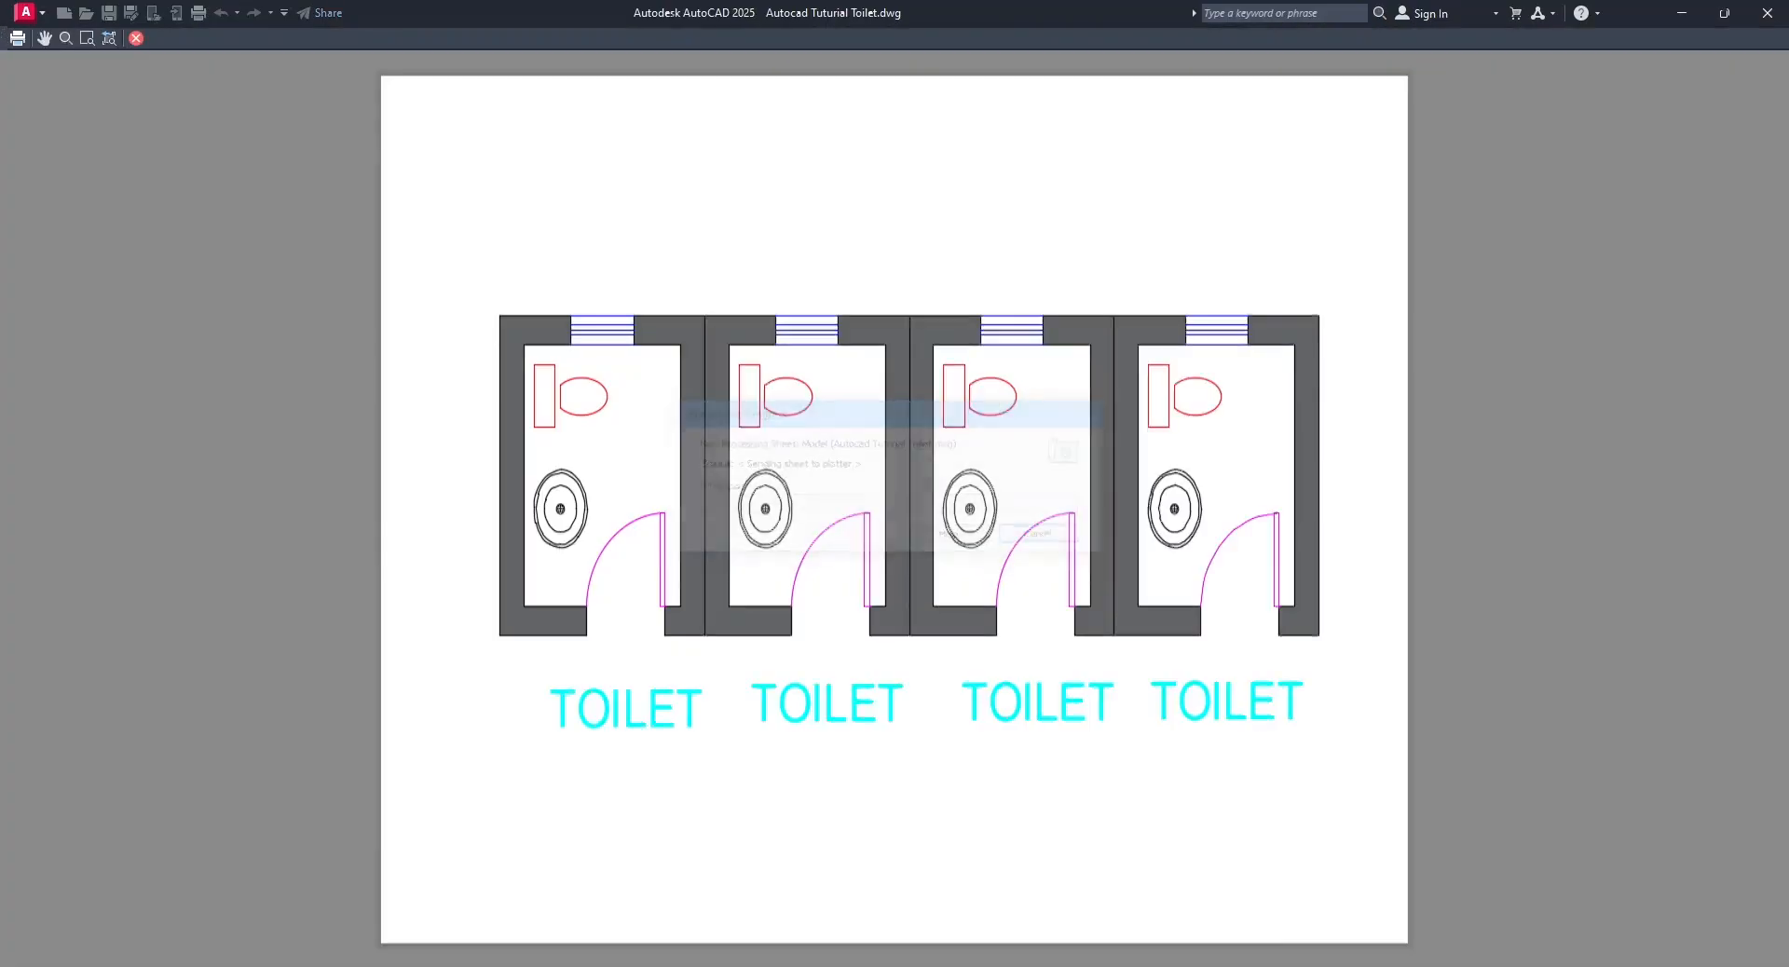
right_click(890, 267)
click(932, 280)
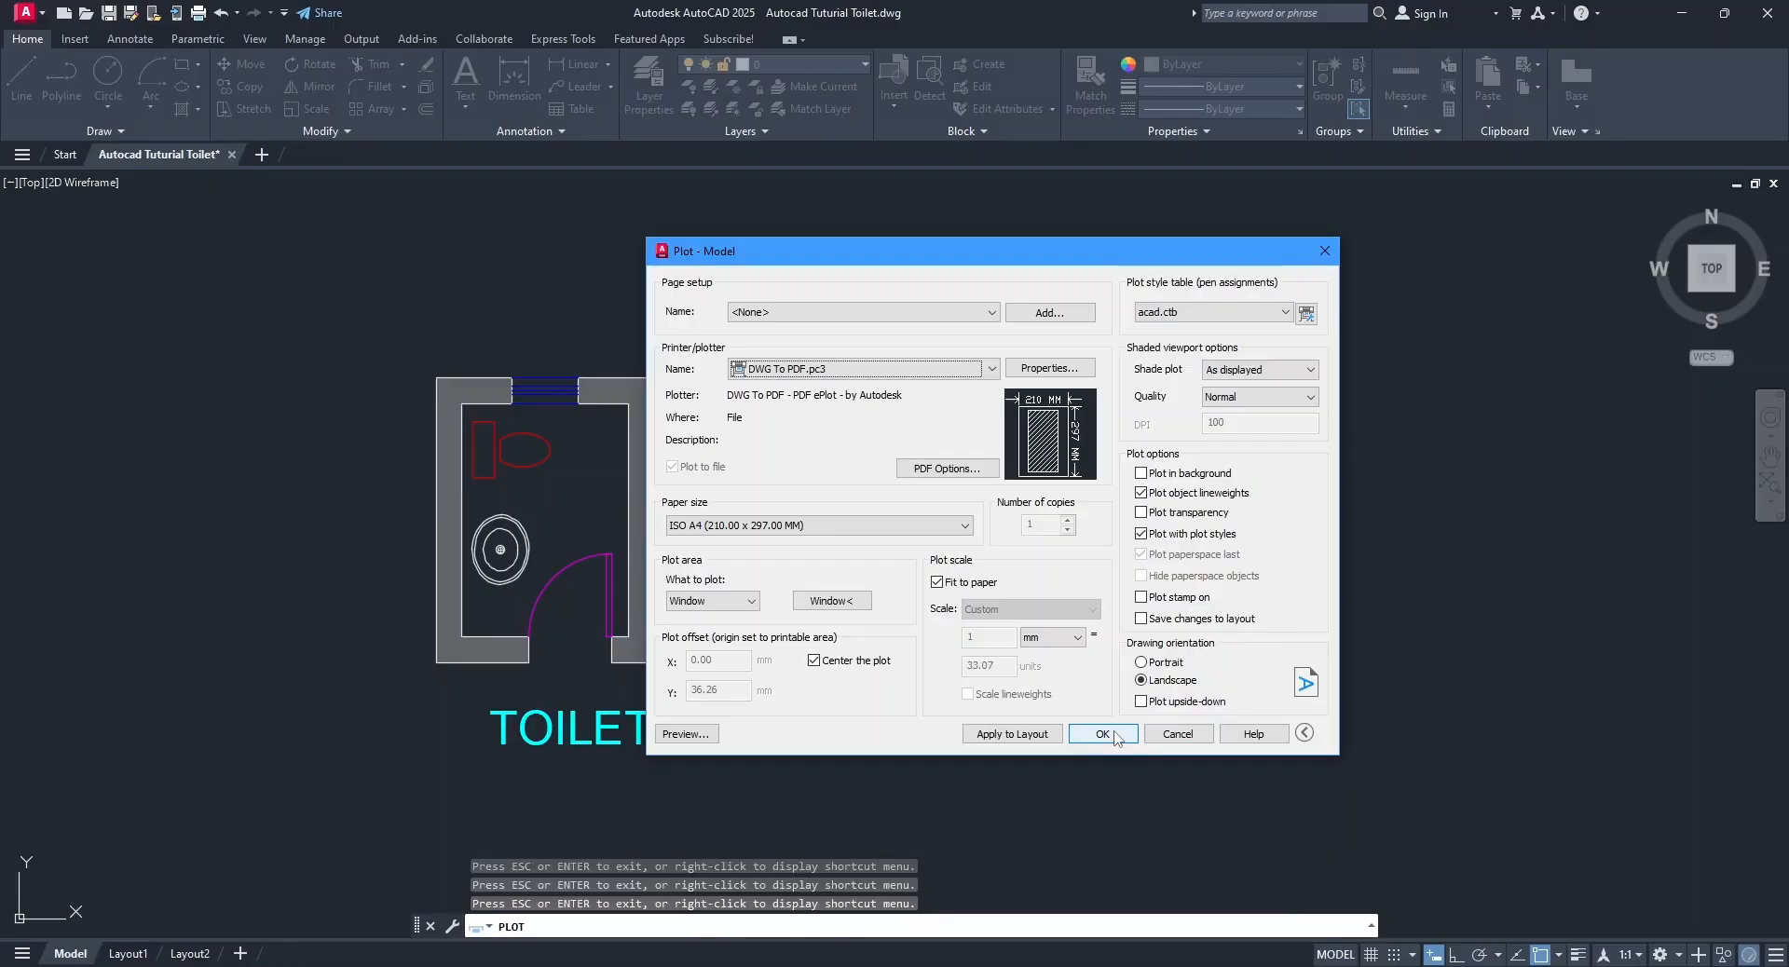
Plot the drawing to the Documents folder as Autocad Tuturial Toilet-Model.pdf.
click(1211, 312)
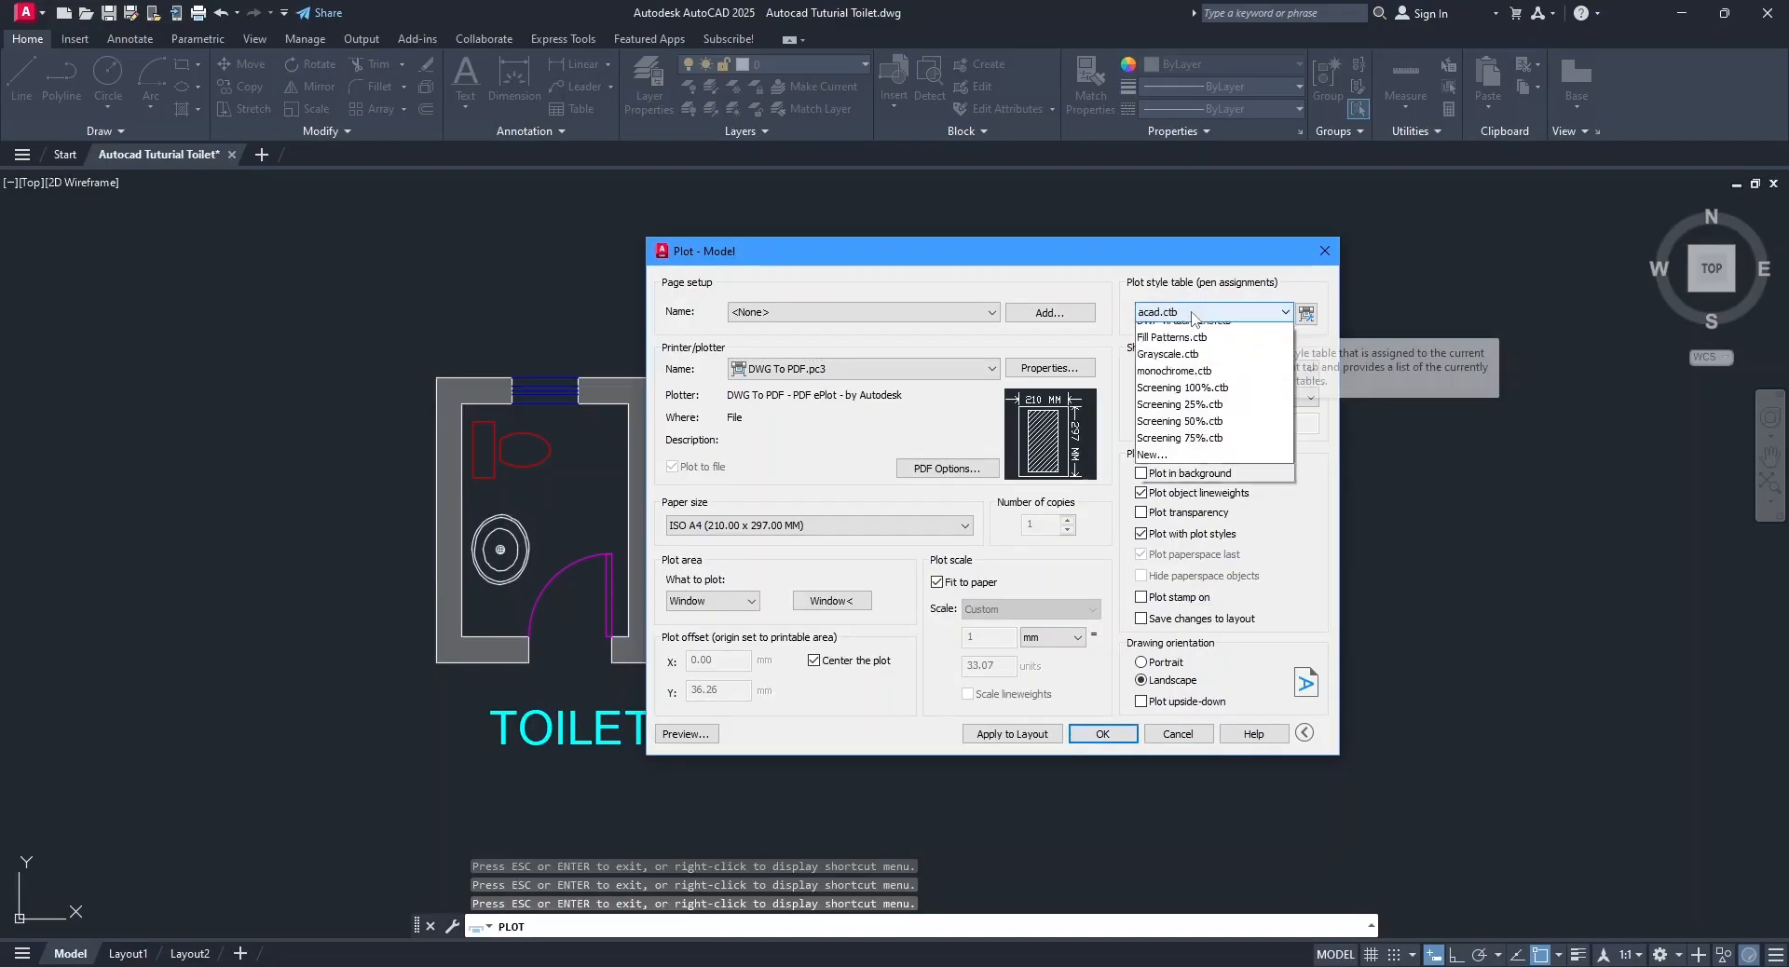
click(908, 692)
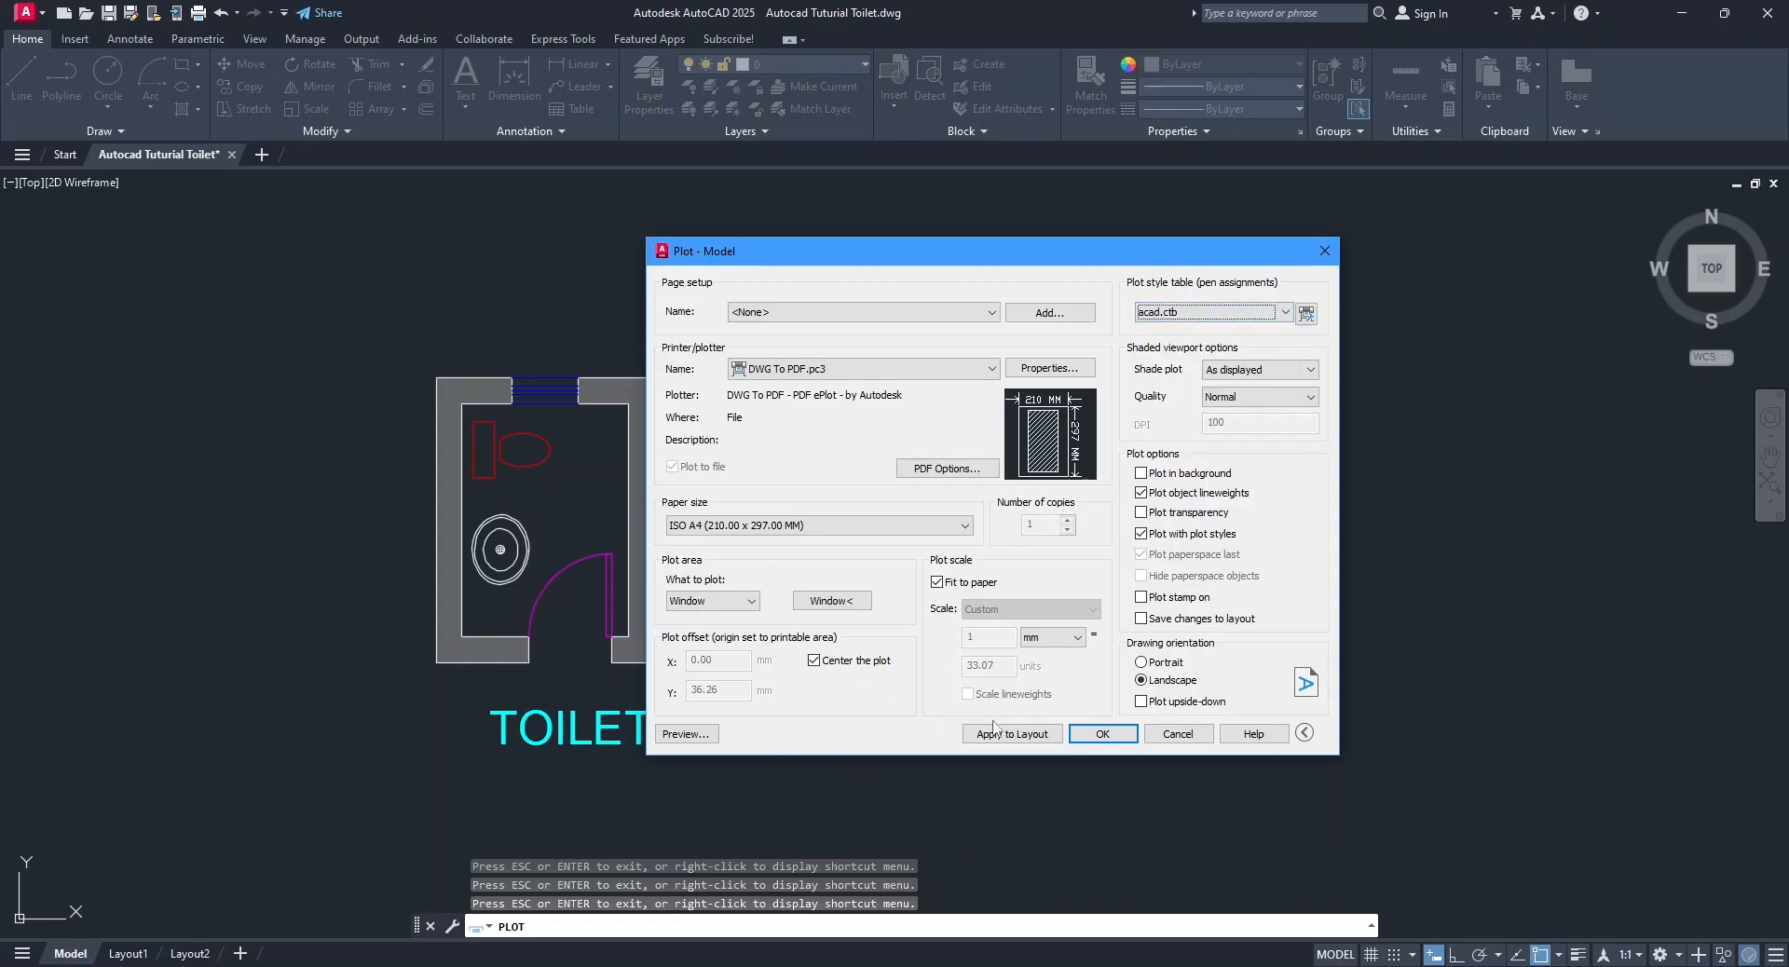
click(1101, 735)
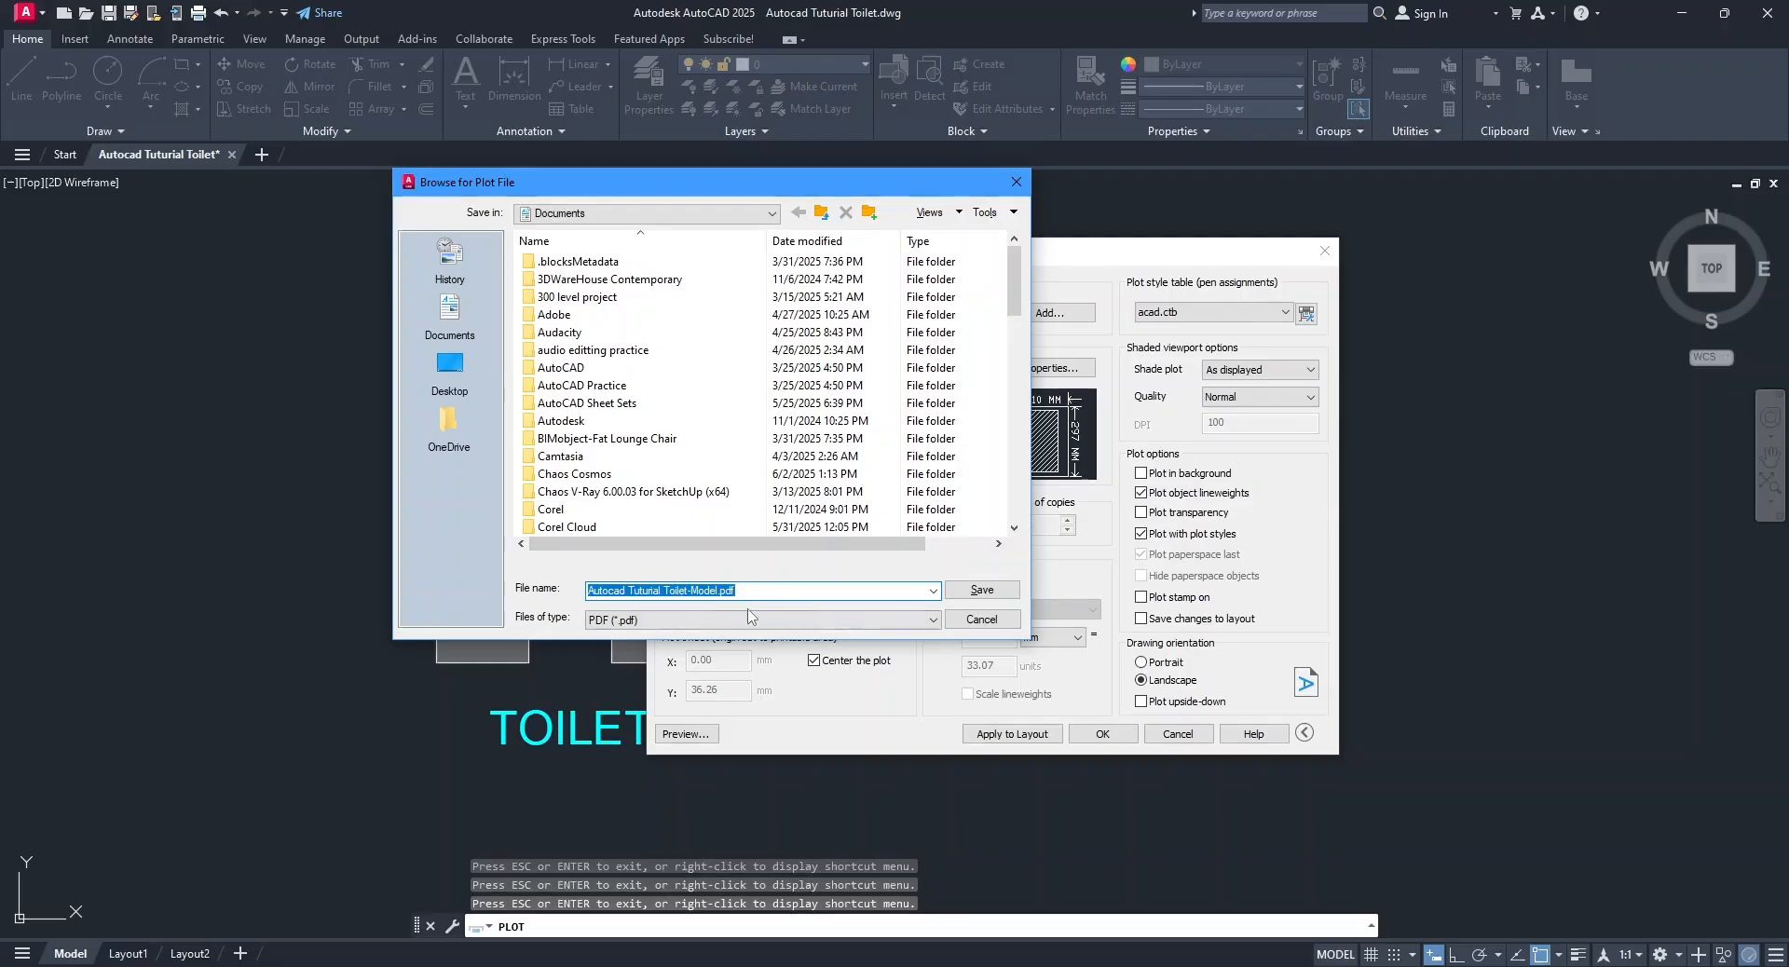
click(450, 309)
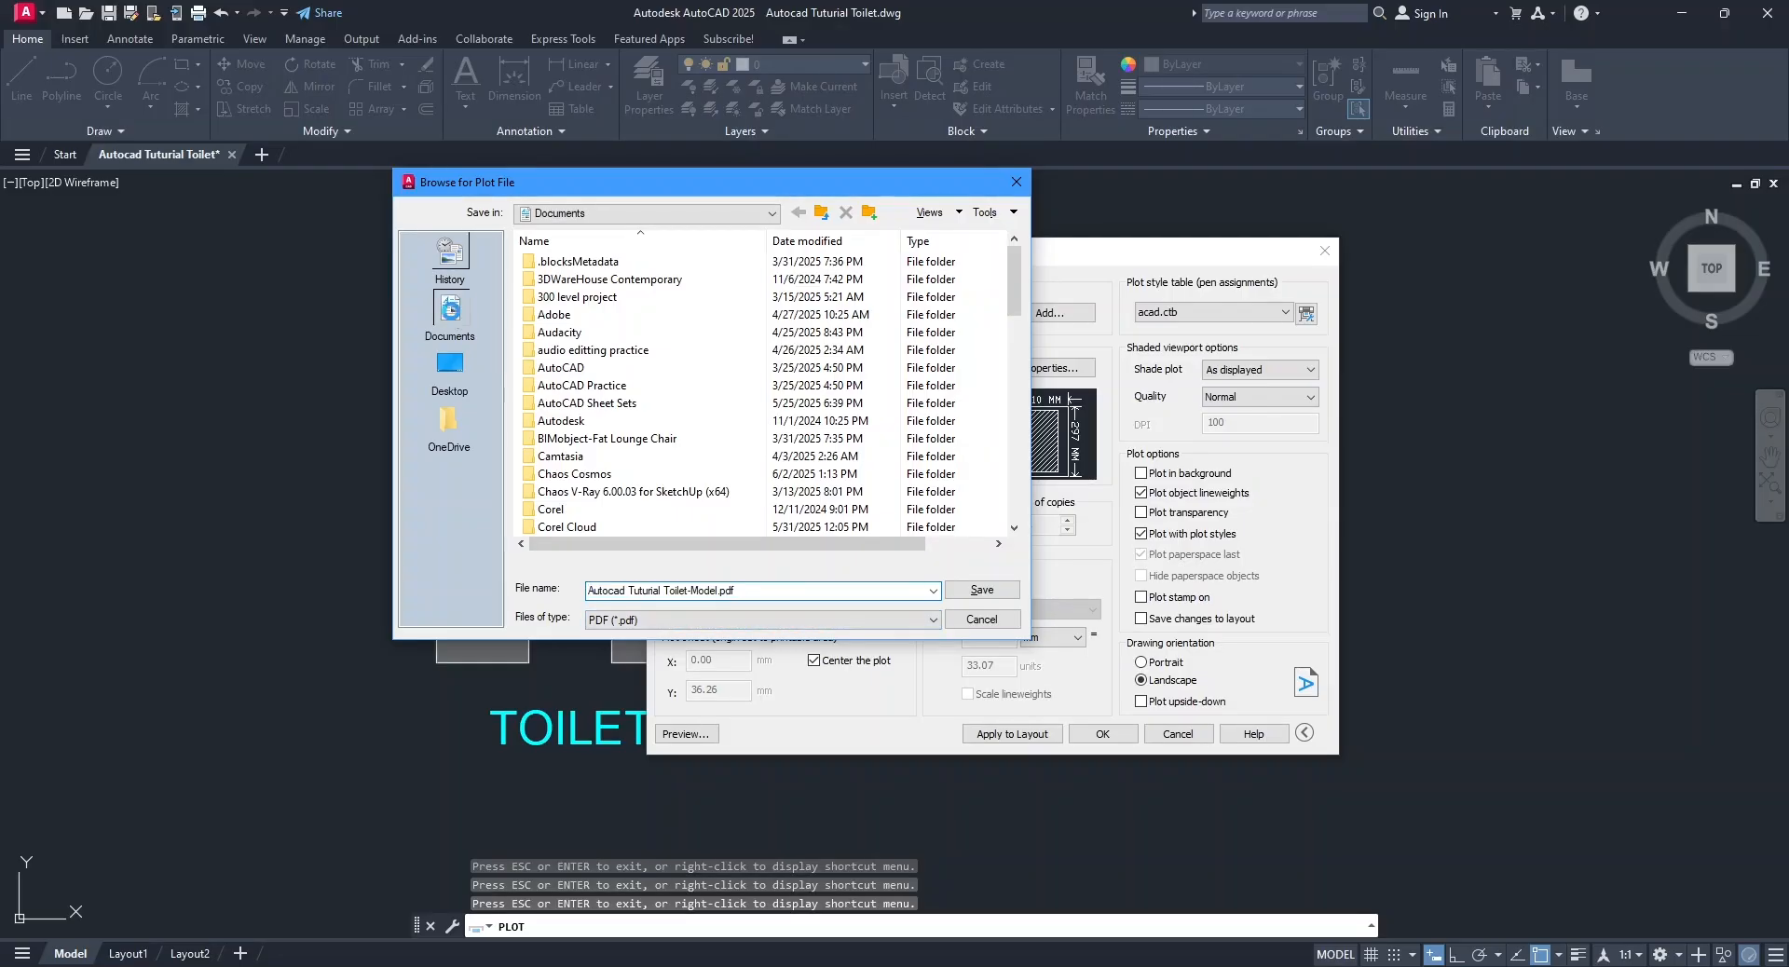
click(992, 589)
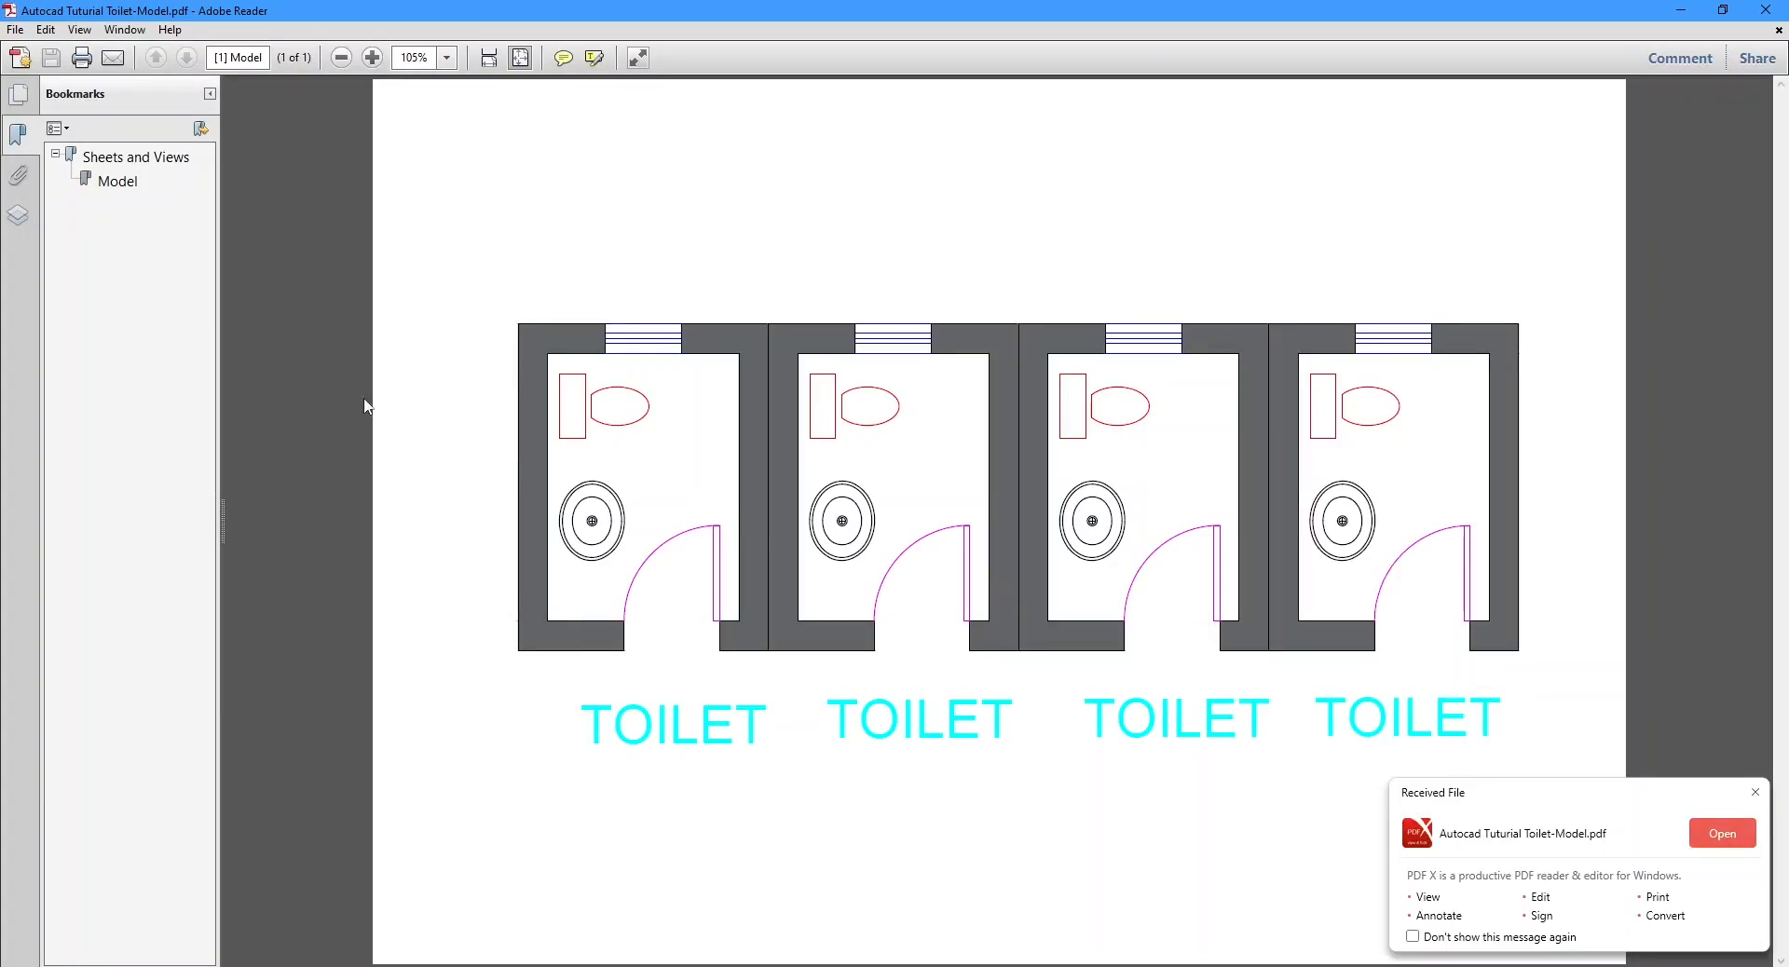
Show the list of layers contained in the plotted PDF in Adobe Reader.
click(17, 215)
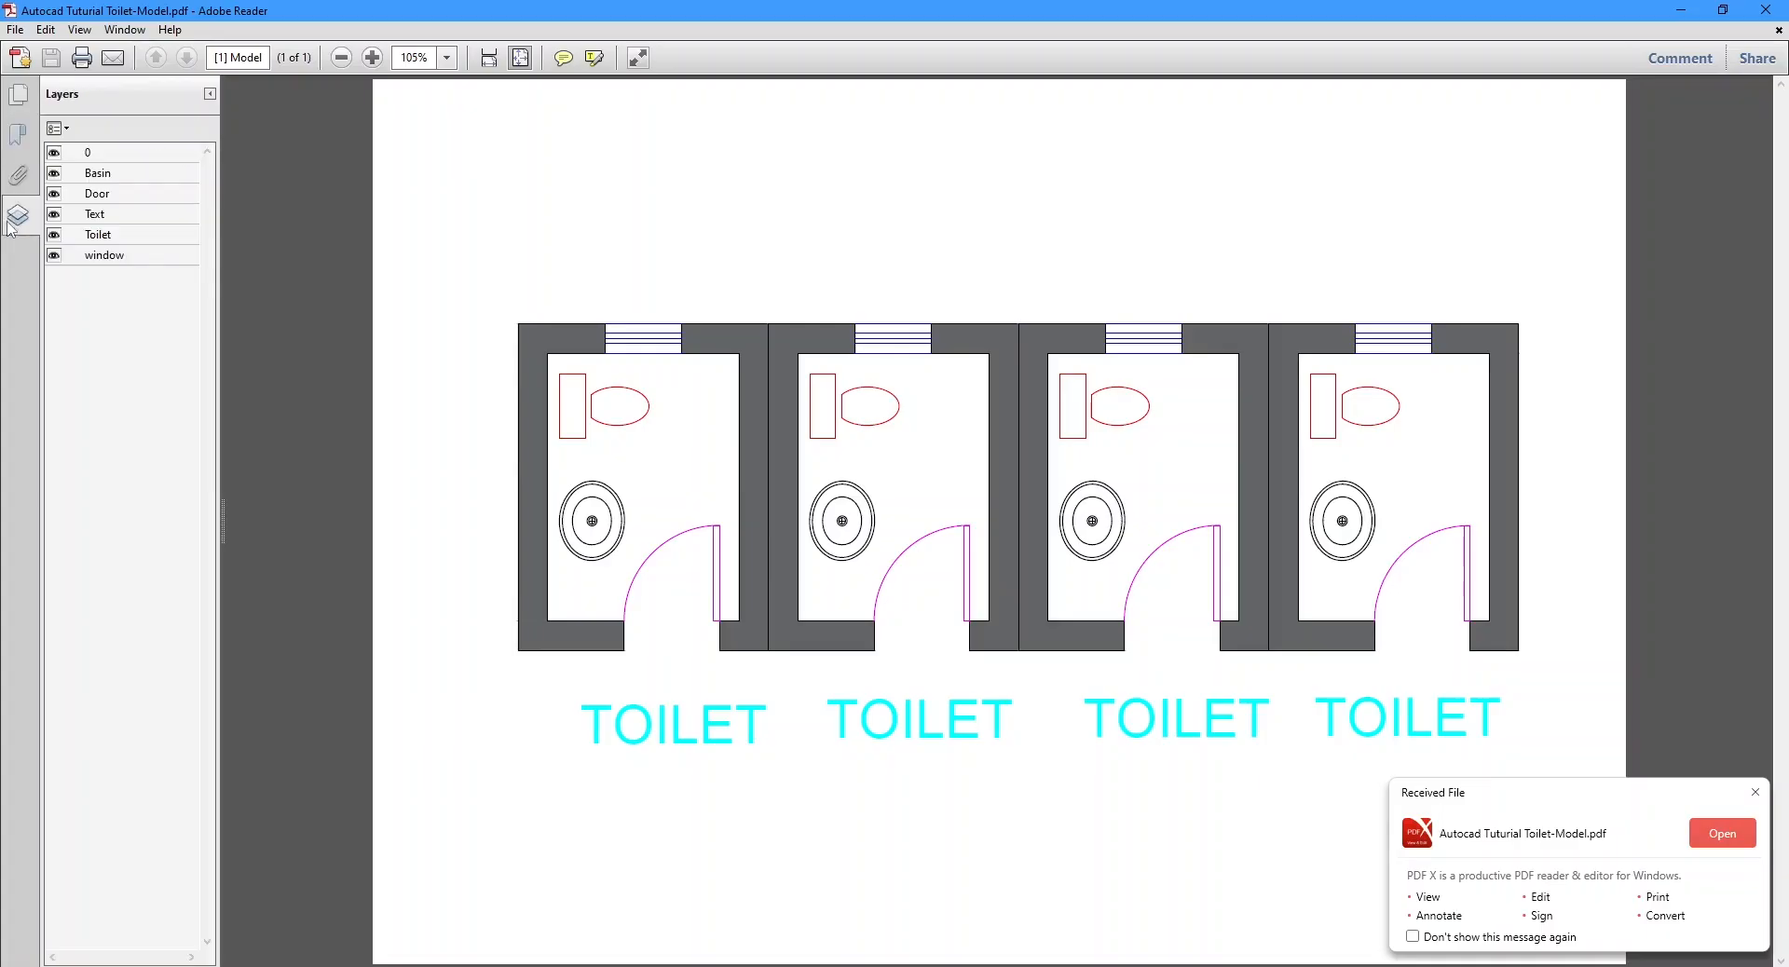
Hide the Basin, Door, window, Toilet, Text and 0 layers of the PDF one after another to check them.
click(54, 174)
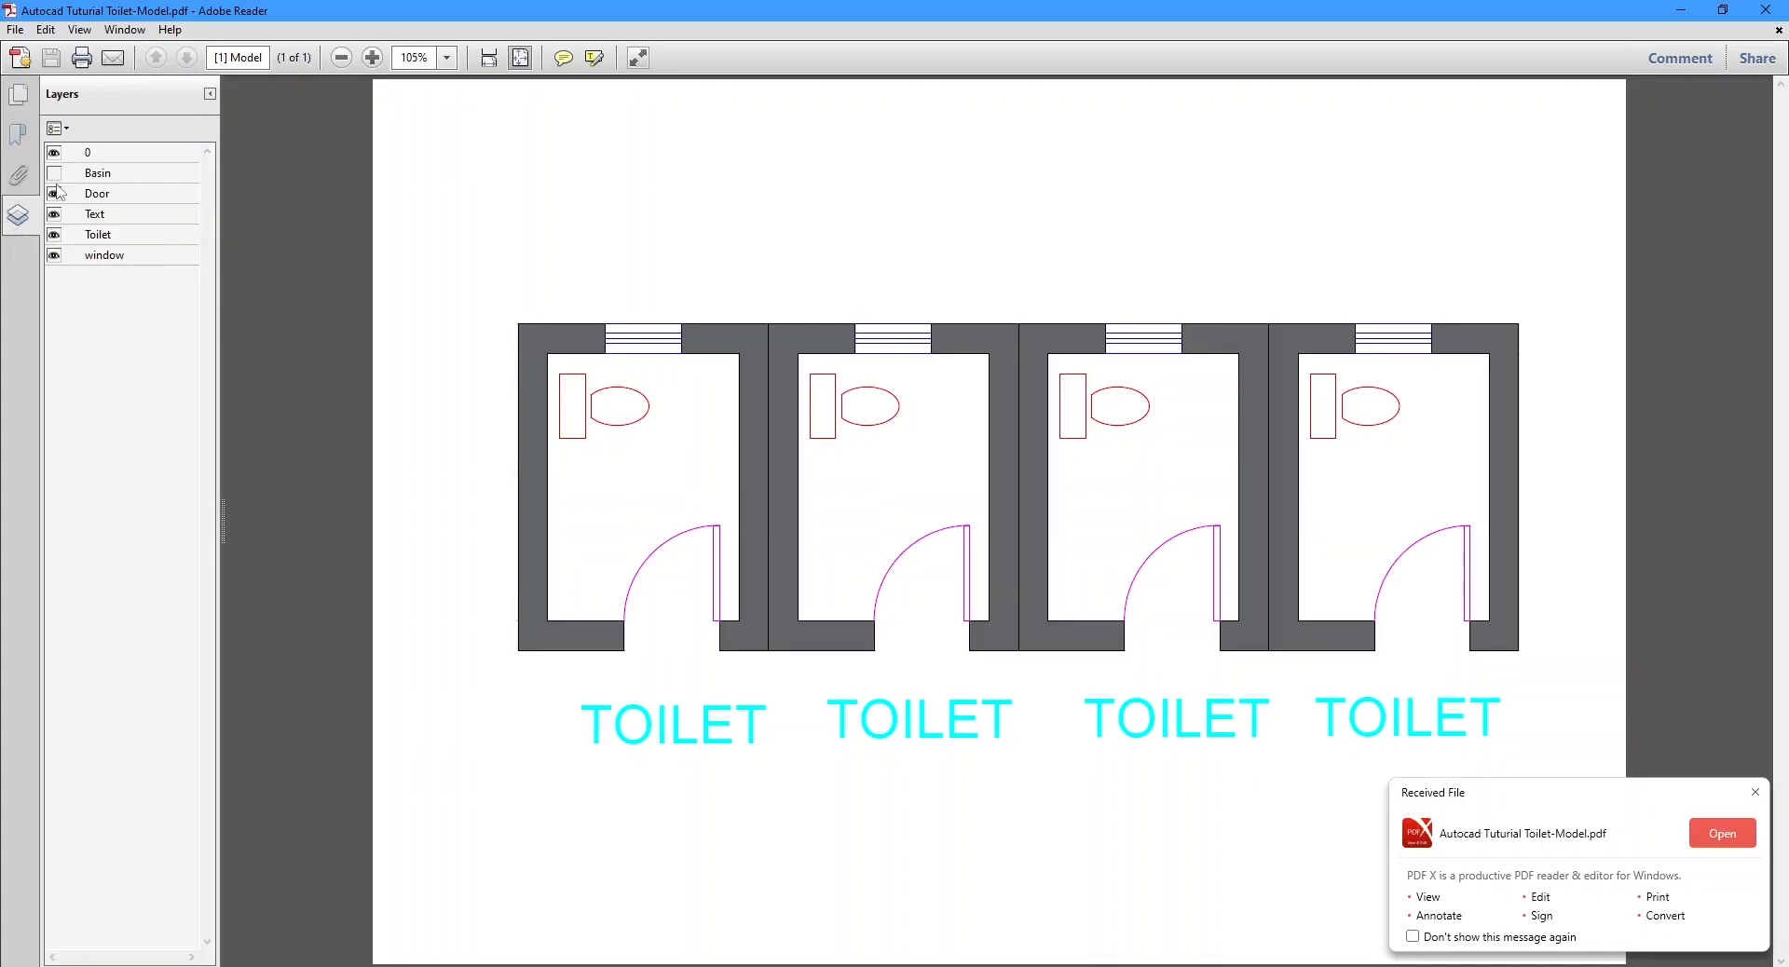
click(54, 194)
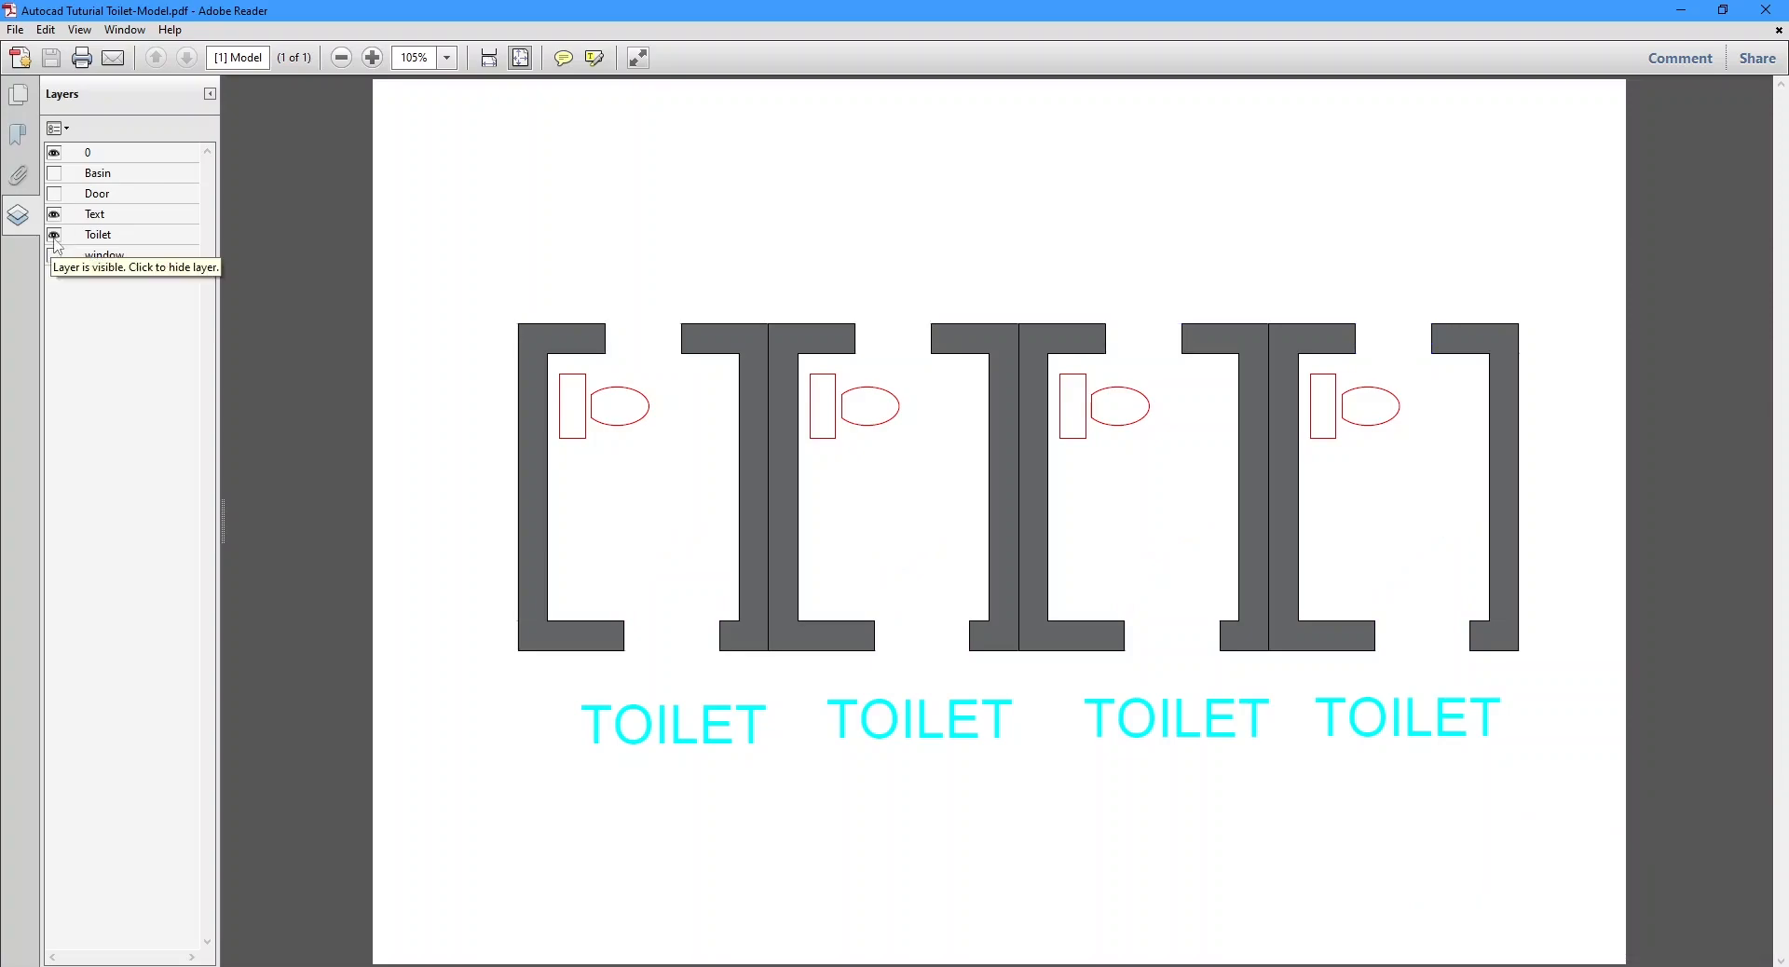
click(54, 234)
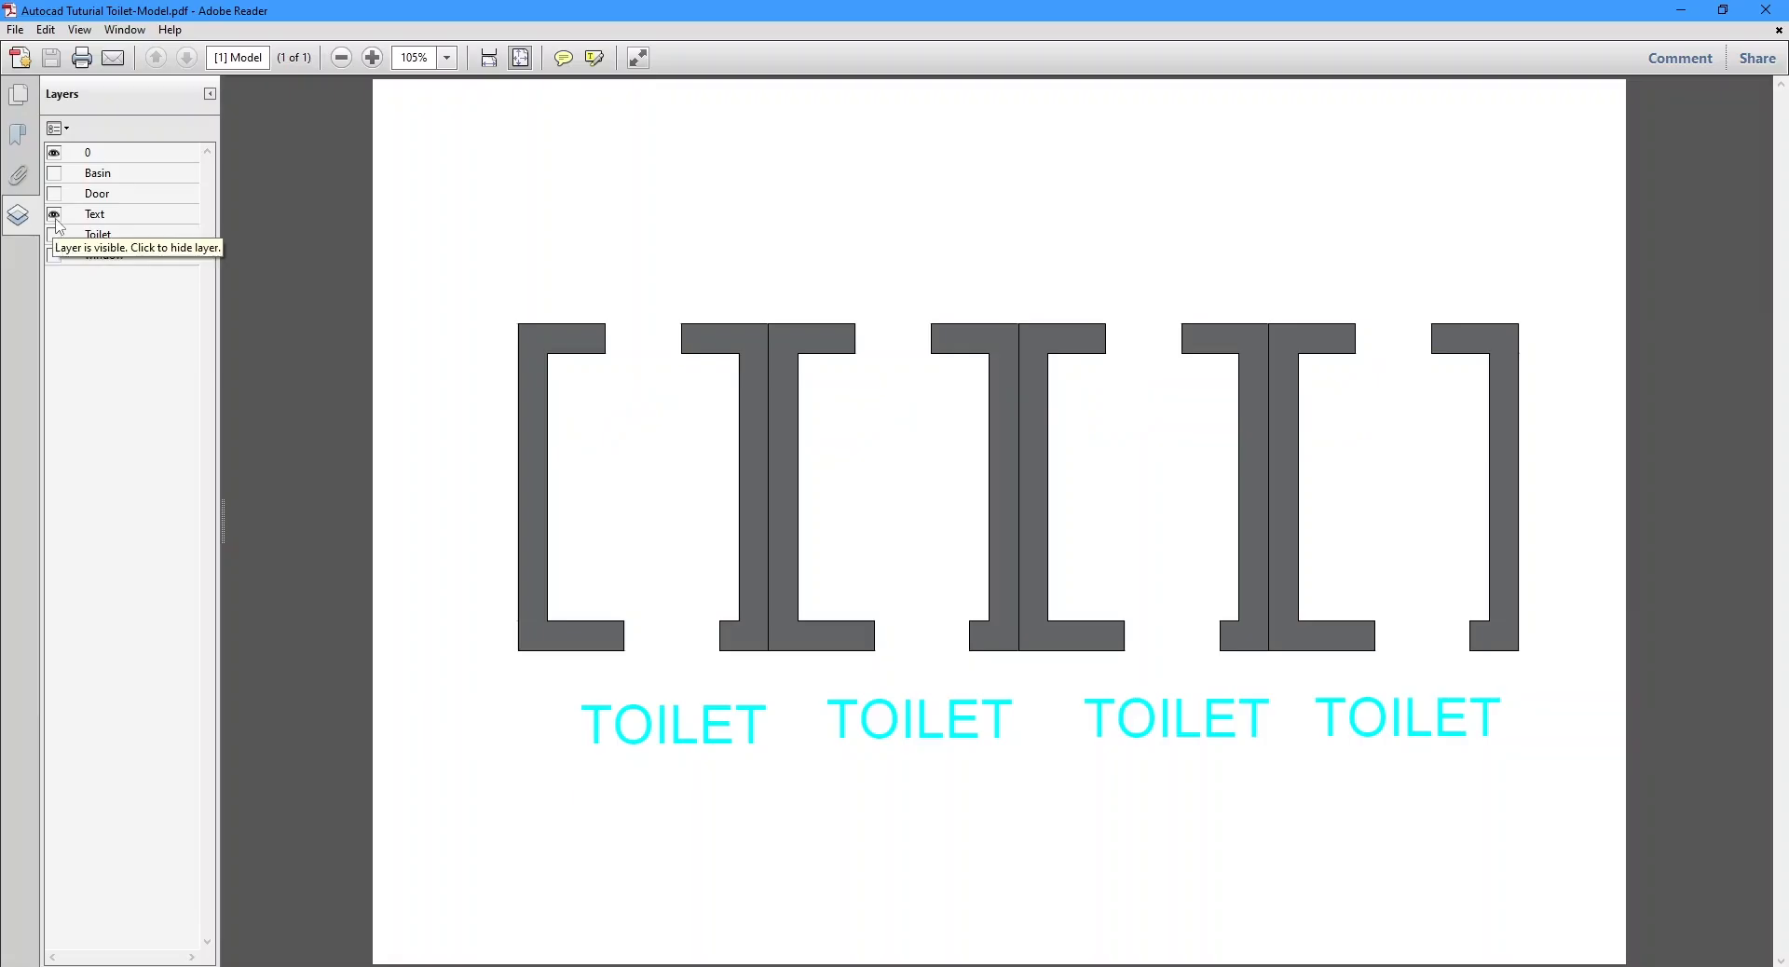
click(56, 219)
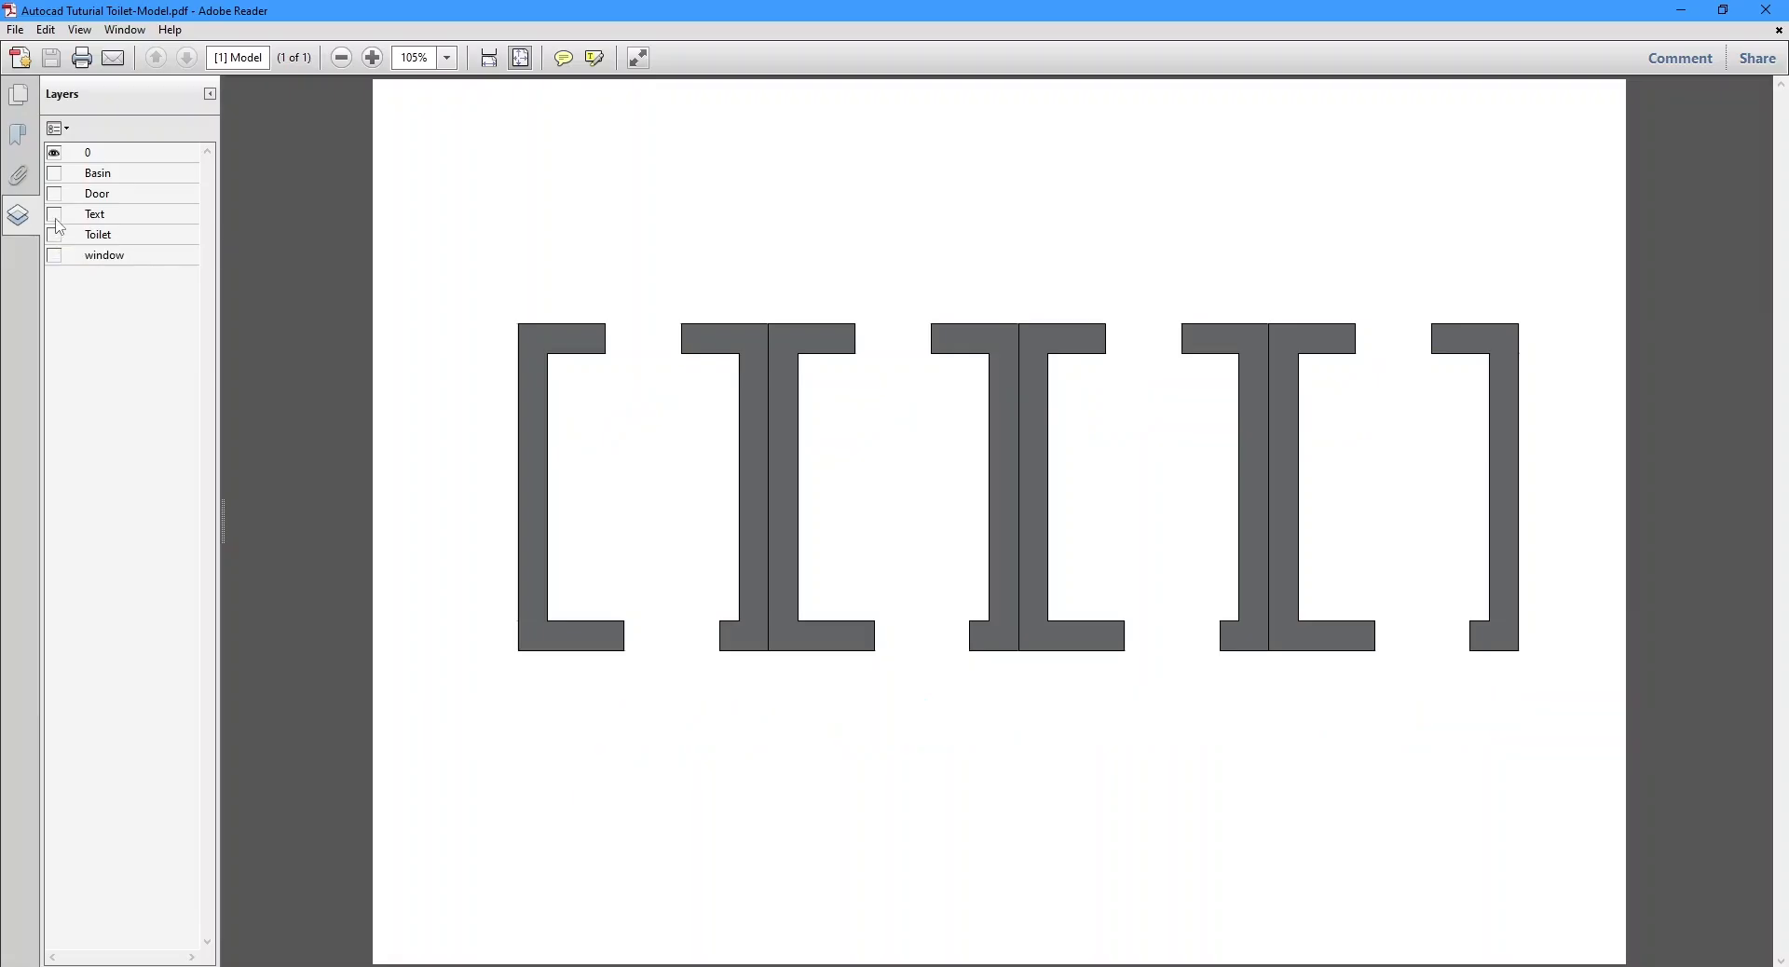
click(54, 155)
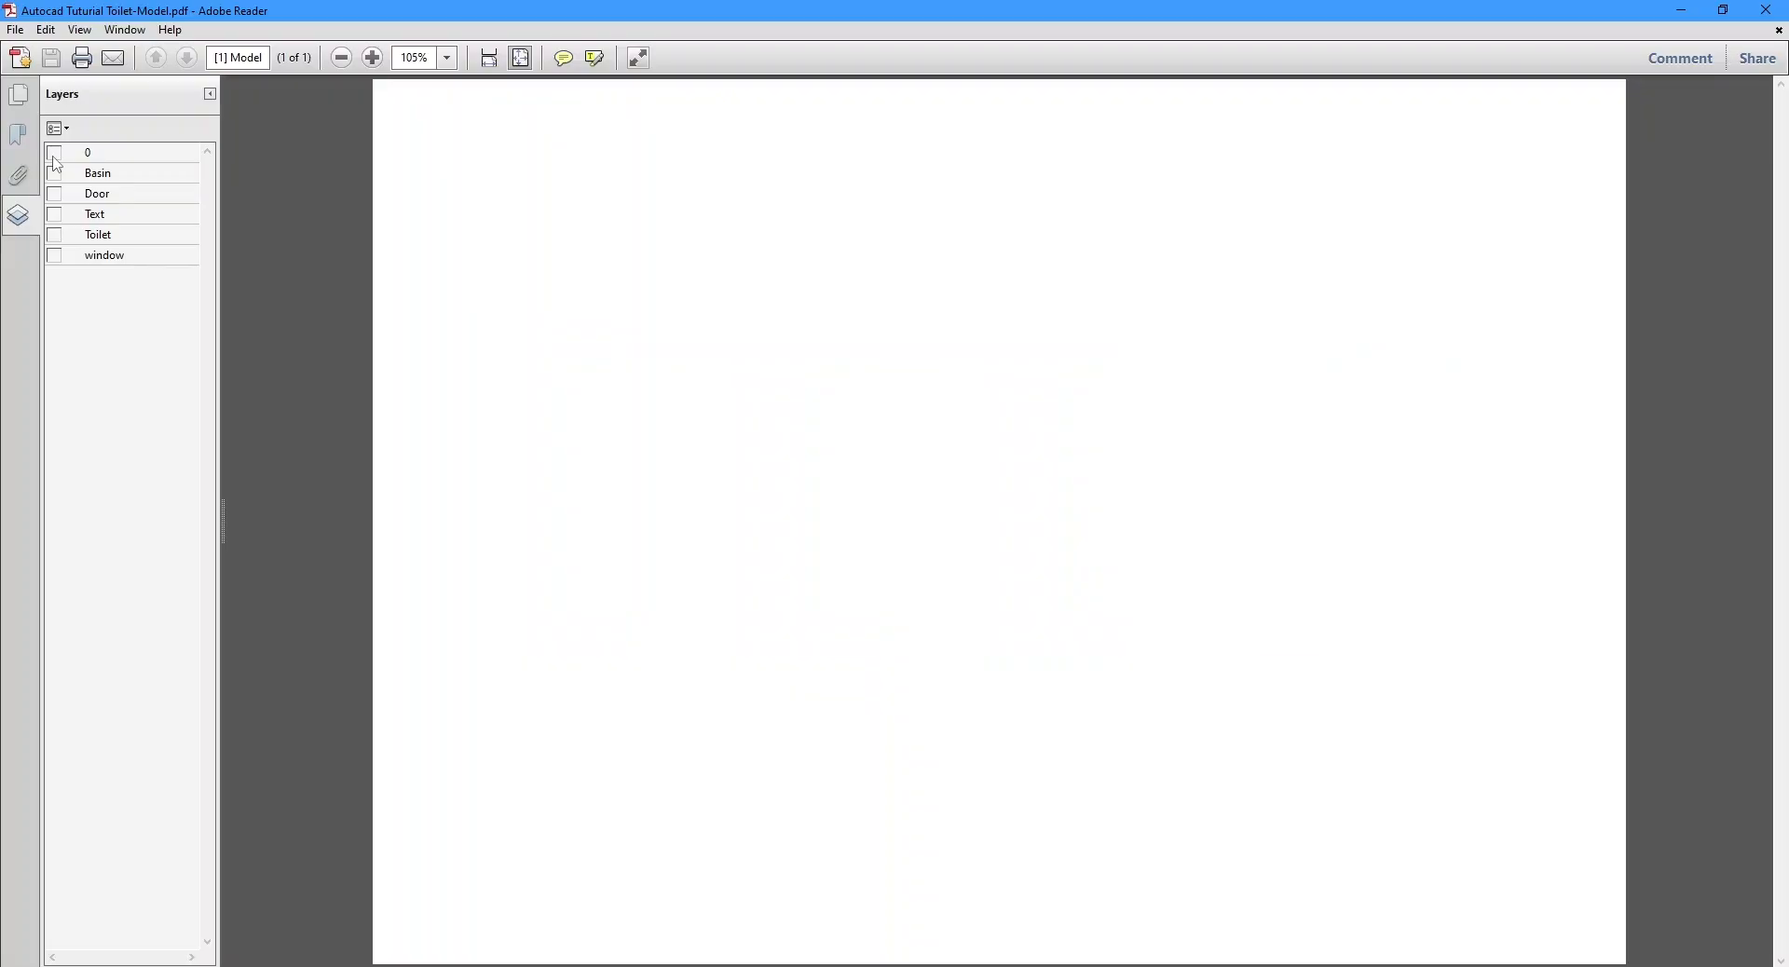
Show the 0, Basin, Door, Text, Toilet and window layers of the PDF again and put away the layer list.
click(54, 155)
click(54, 174)
click(54, 194)
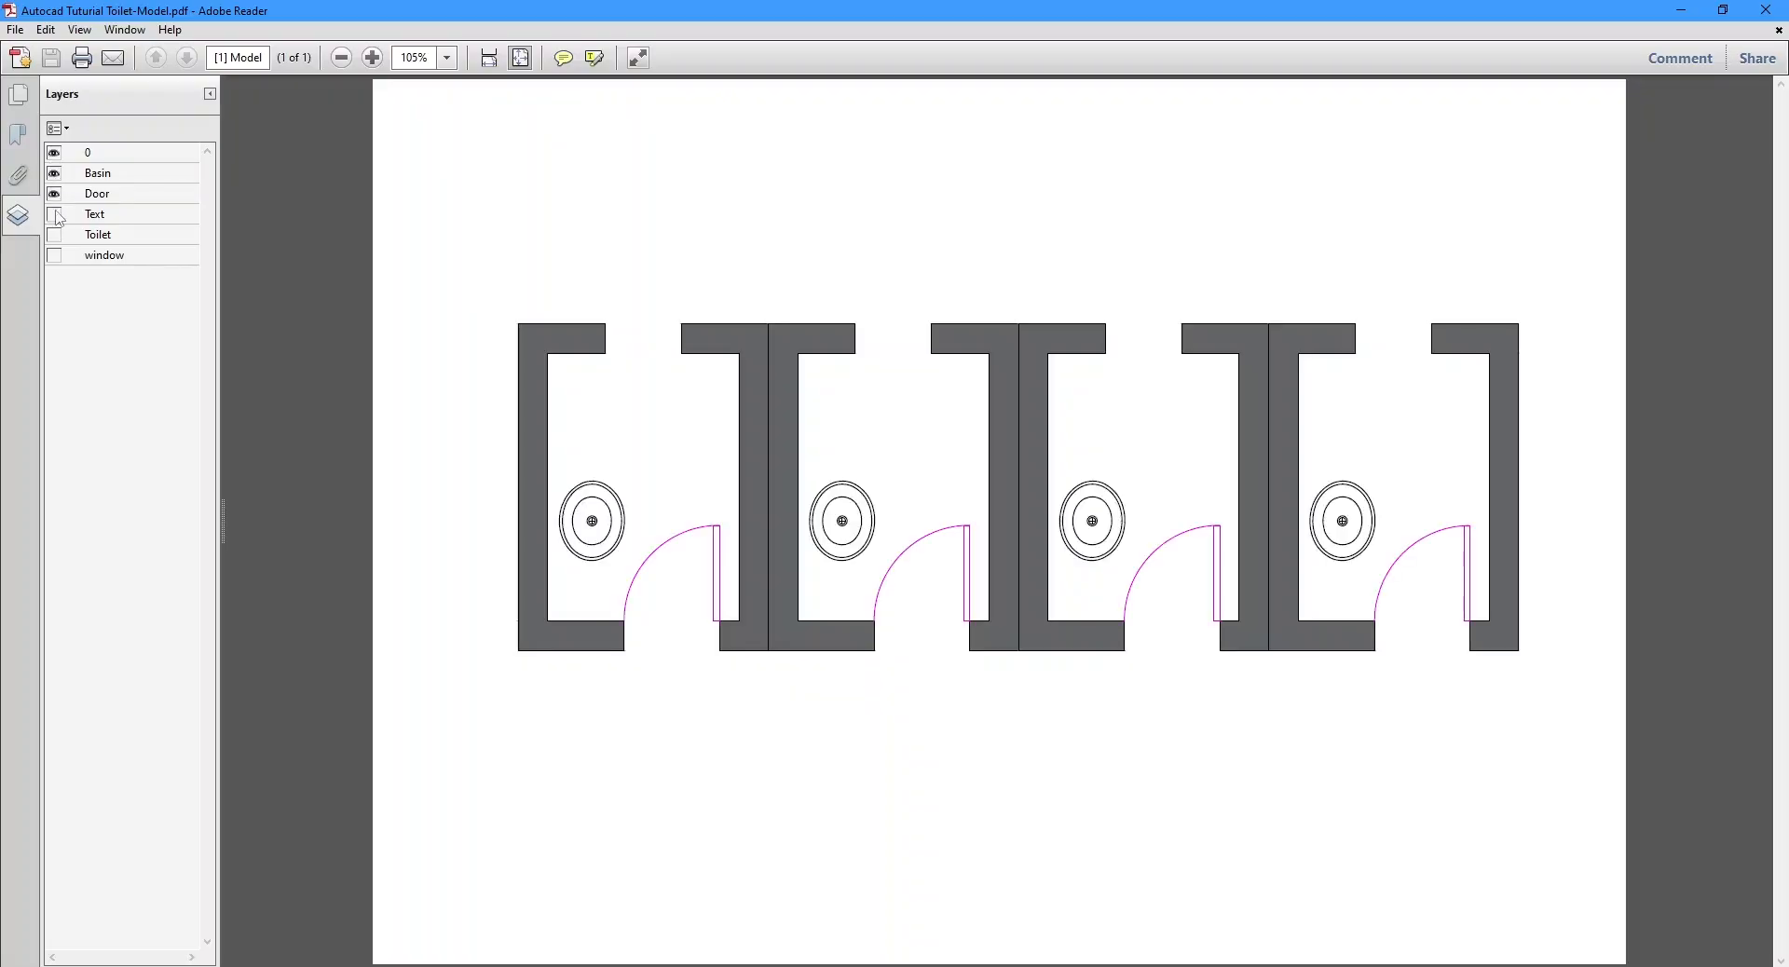
click(54, 214)
click(55, 236)
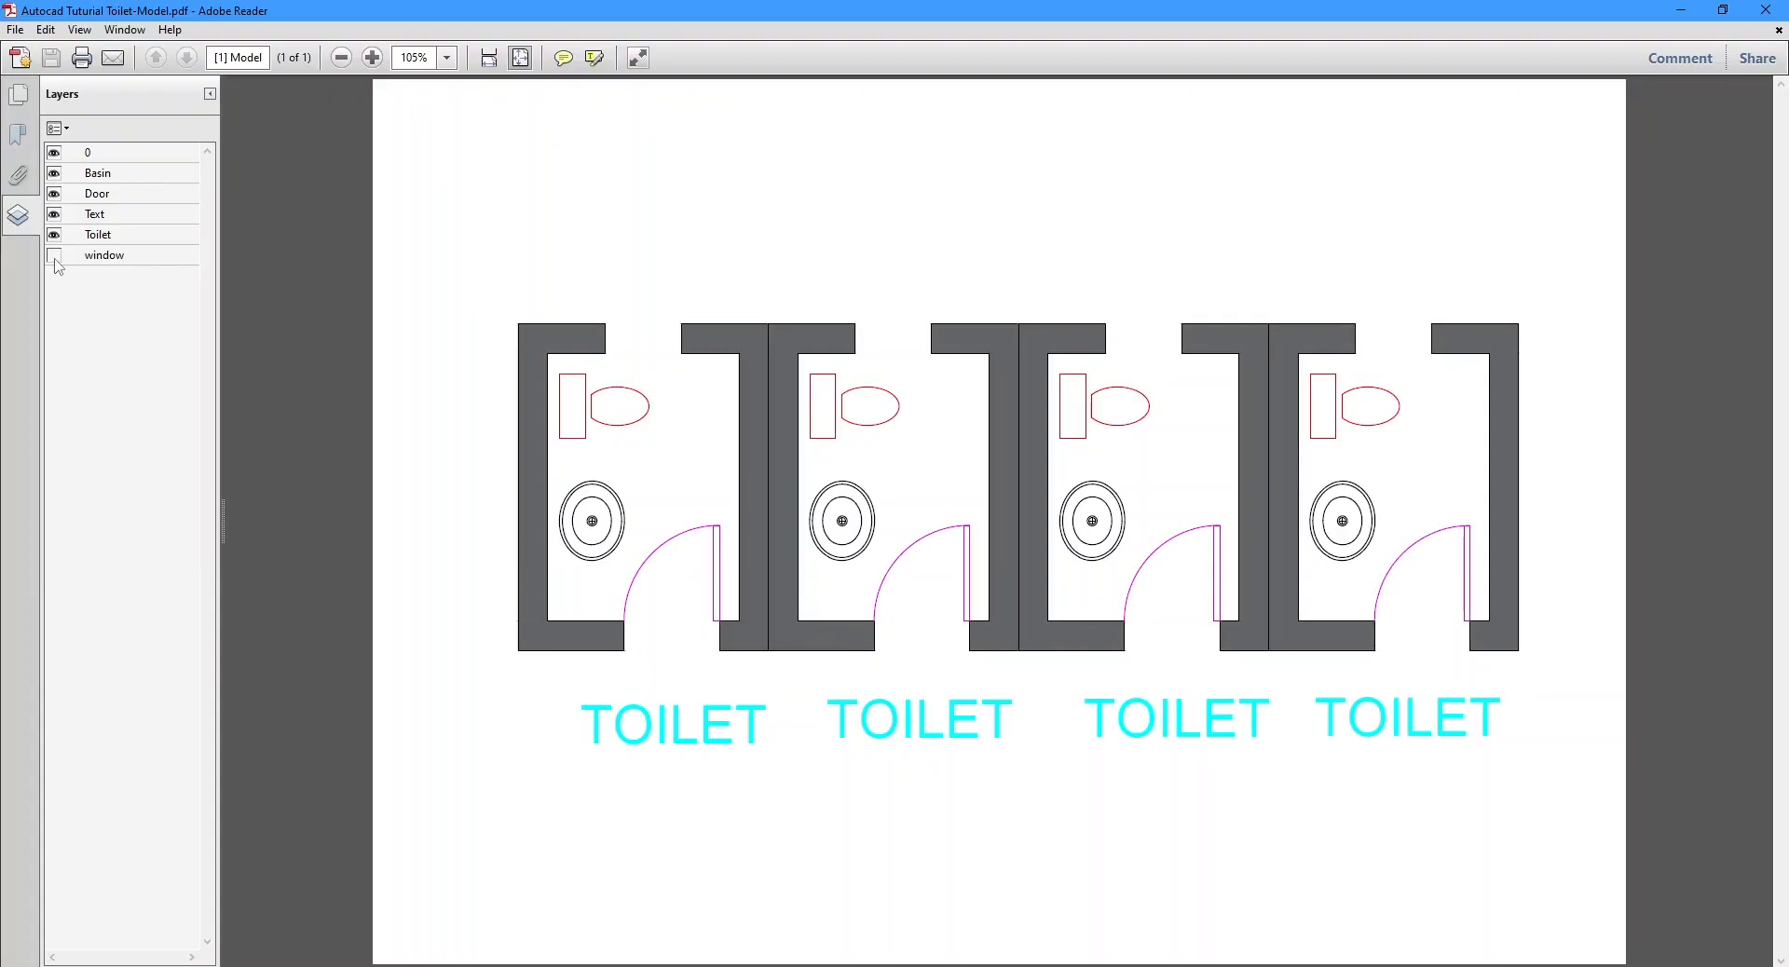
click(55, 257)
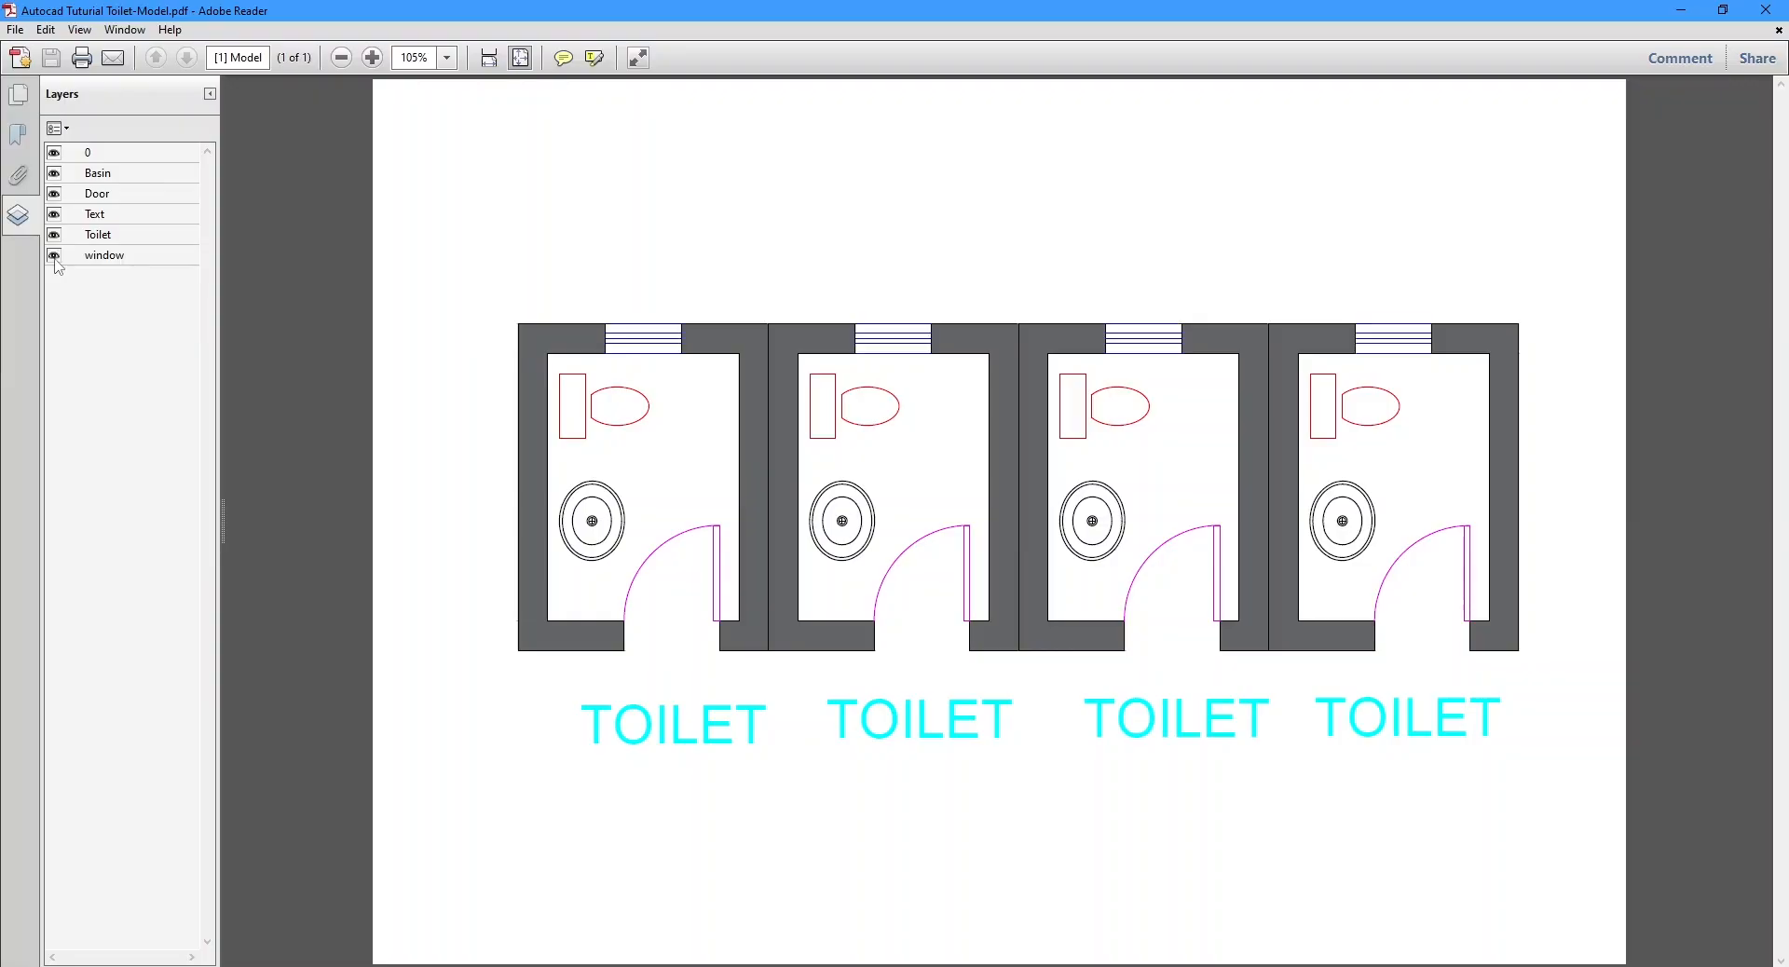
click(8, 217)
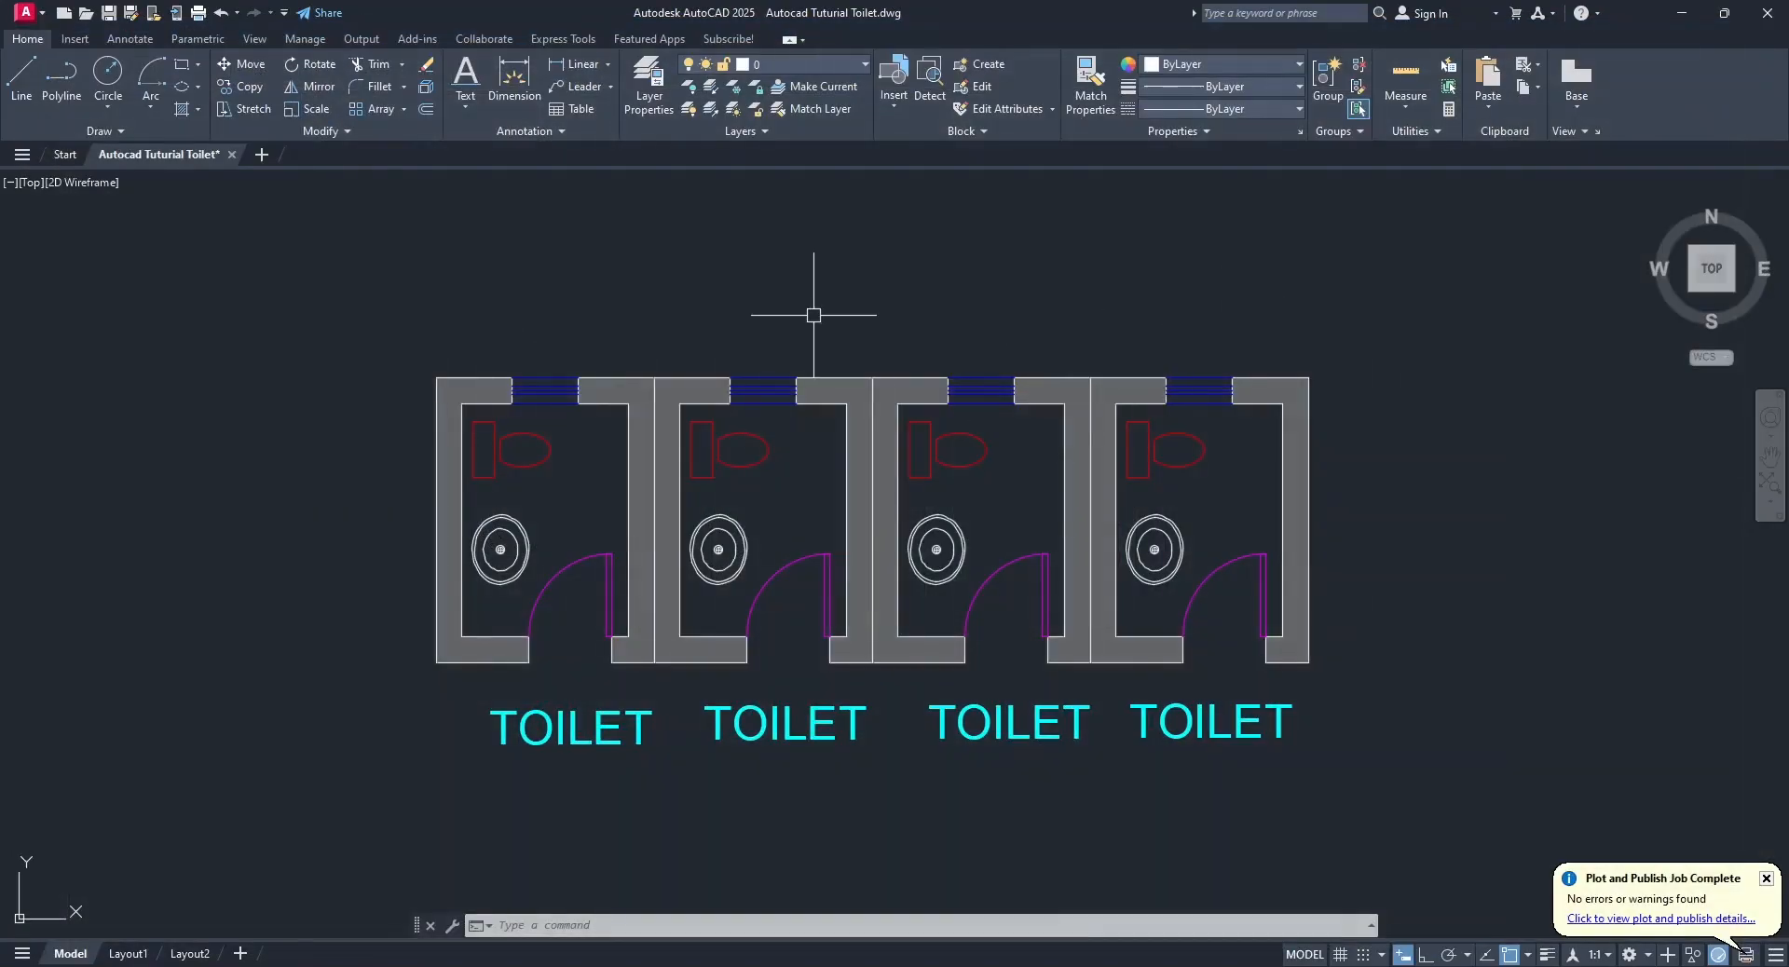
Switch back to AutoCAD, save the Autocad Tuturial Toilet drawing, and close the program.
key(ctrl+s)
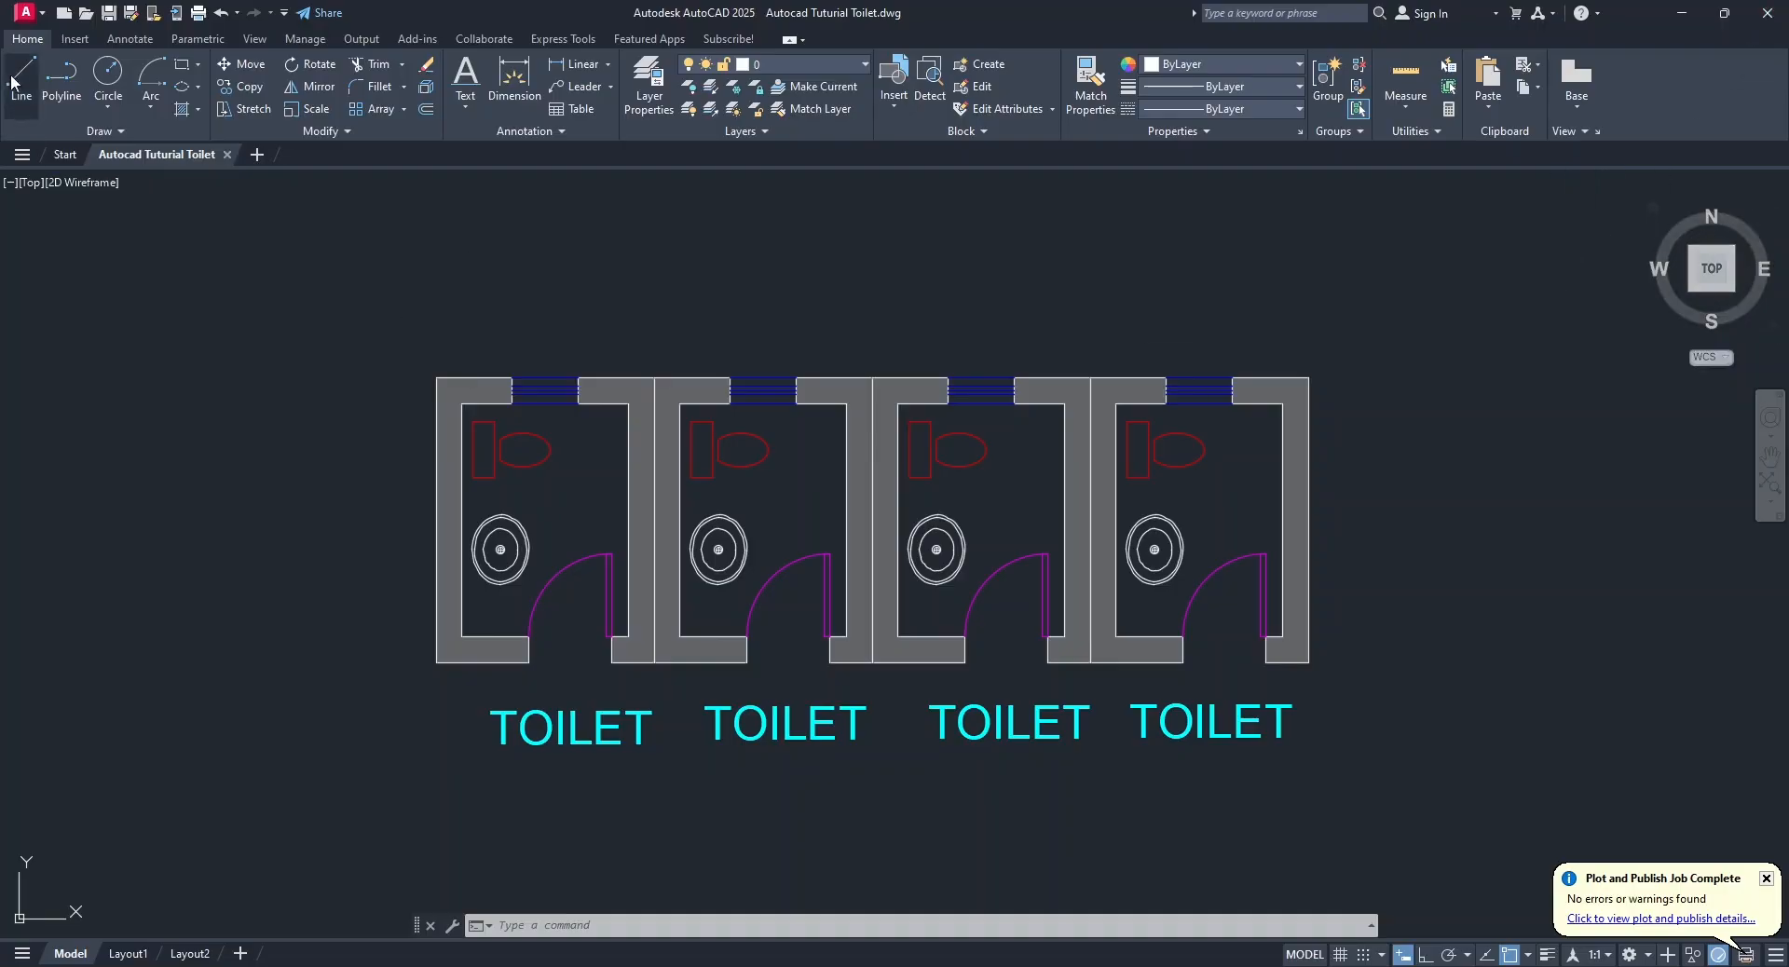
double_click(24, 17)
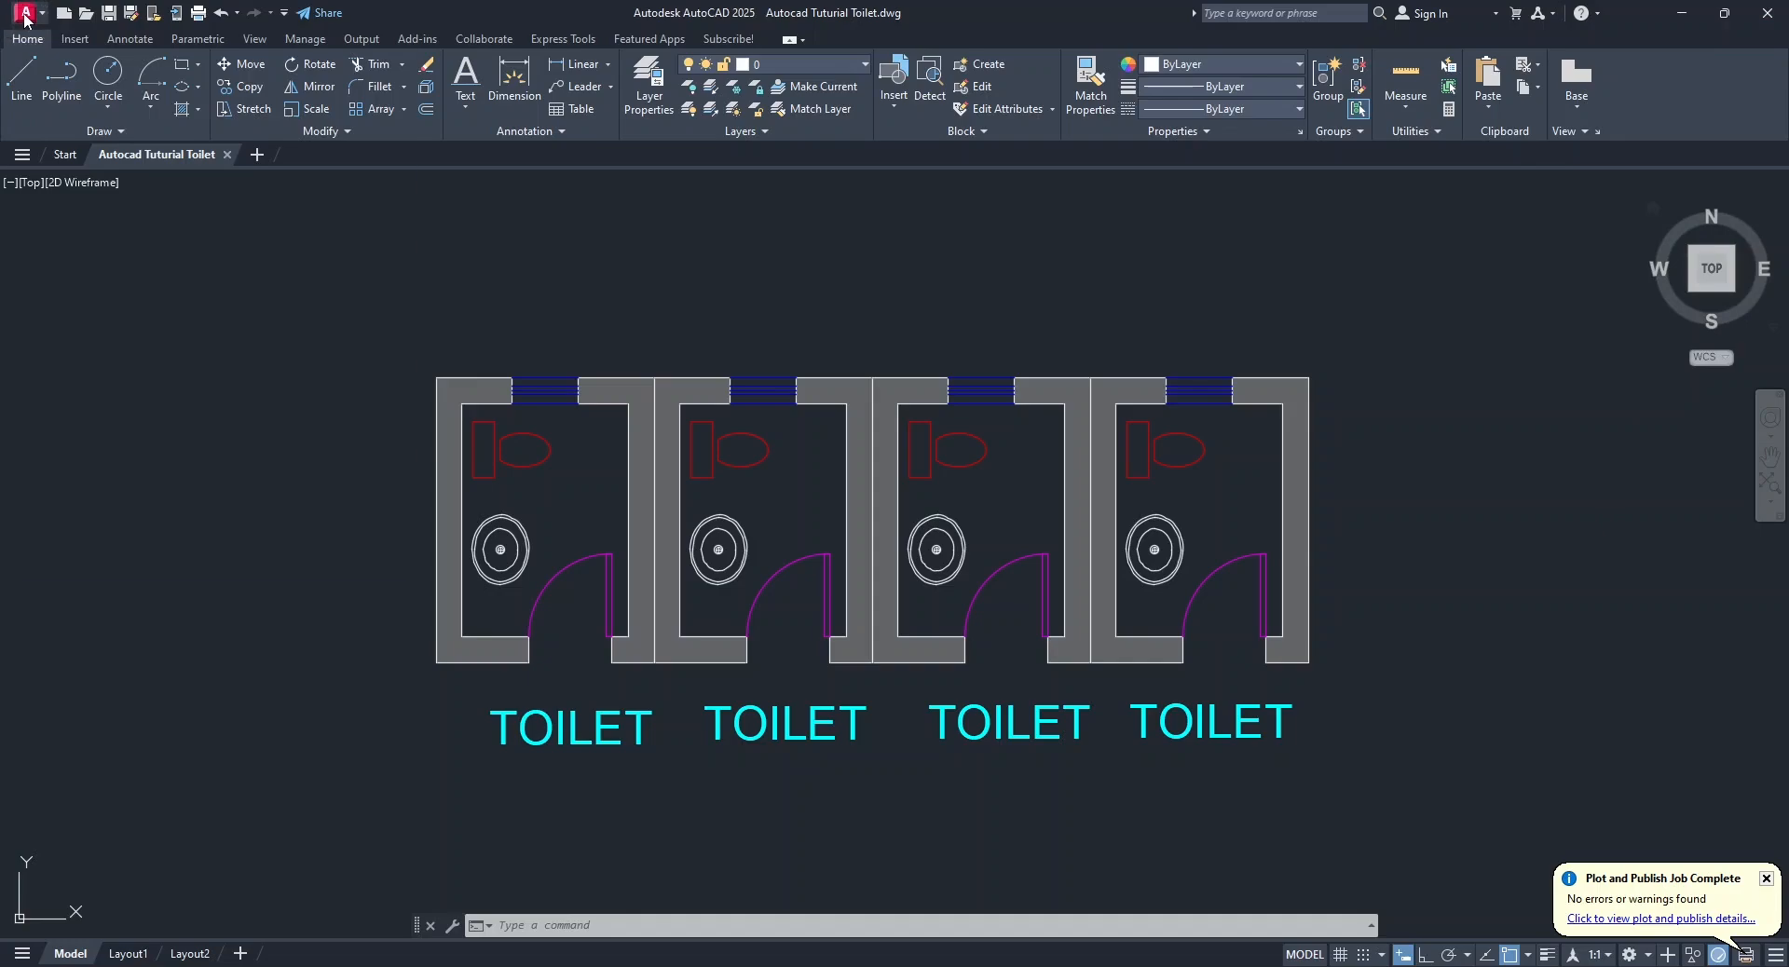